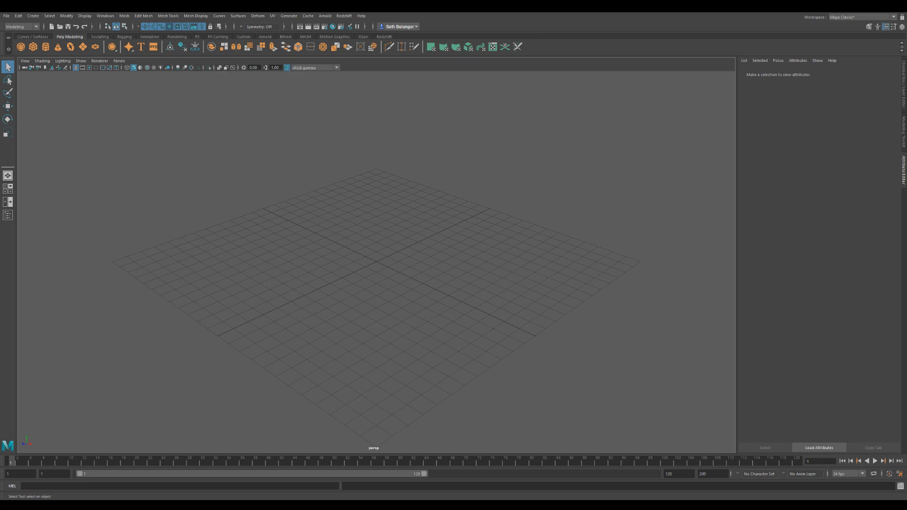
scroll(376, 262, "down", 6)
scroll(377, 261, "up", 10)
scroll(376, 261, "down", 3)
scroll(377, 261, "down", 2)
scroll(377, 261, "down", 5)
scroll(158, 287, "down", 3)
scroll(170, 281, "up", 5)
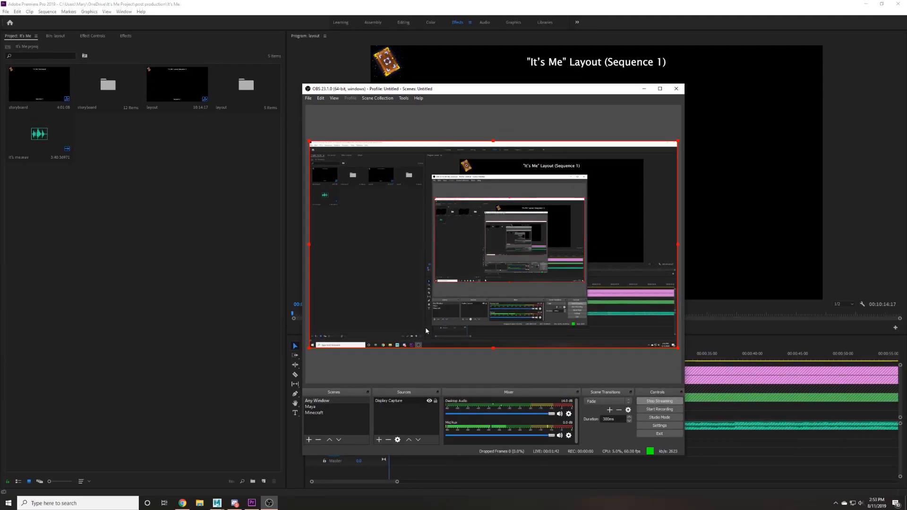
Bring the OBS window to the front and move it aside, clear of the Premiere Pro program monitor.
left_click(190, 318)
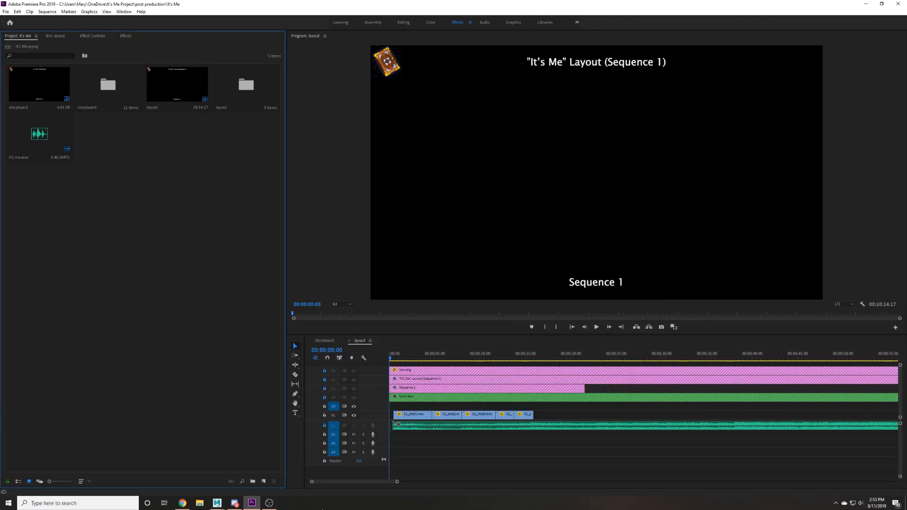
left_click(269, 503)
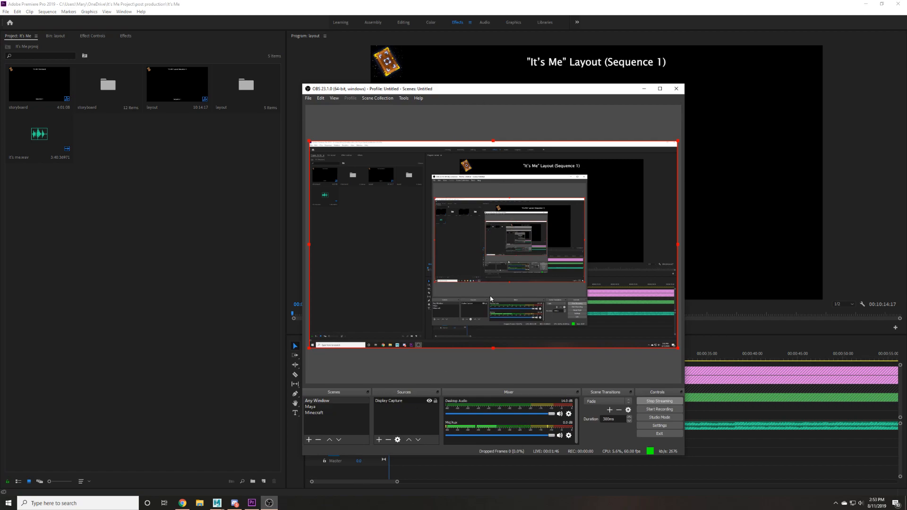
left_click_drag(448, 92, 143, 86)
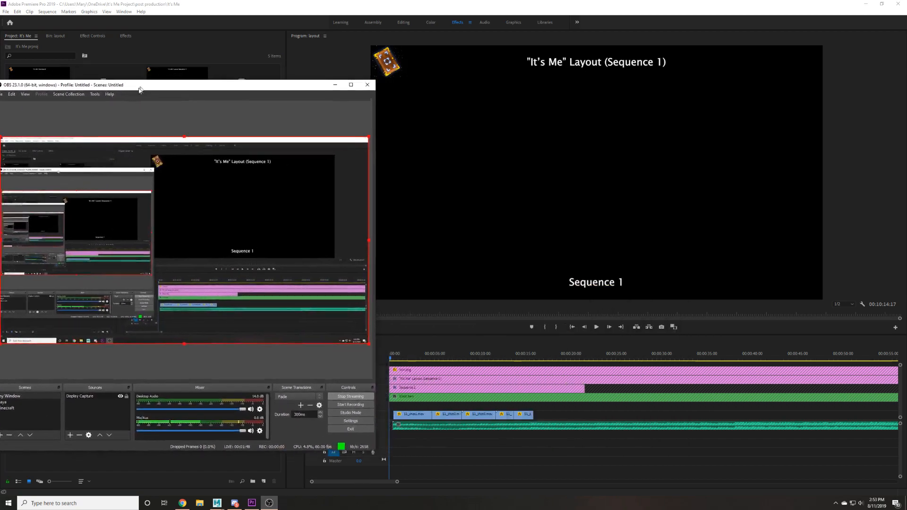
Play the opening of the layout sequence briefly, stop it, and return the playhead to the start.
left_click(596, 329)
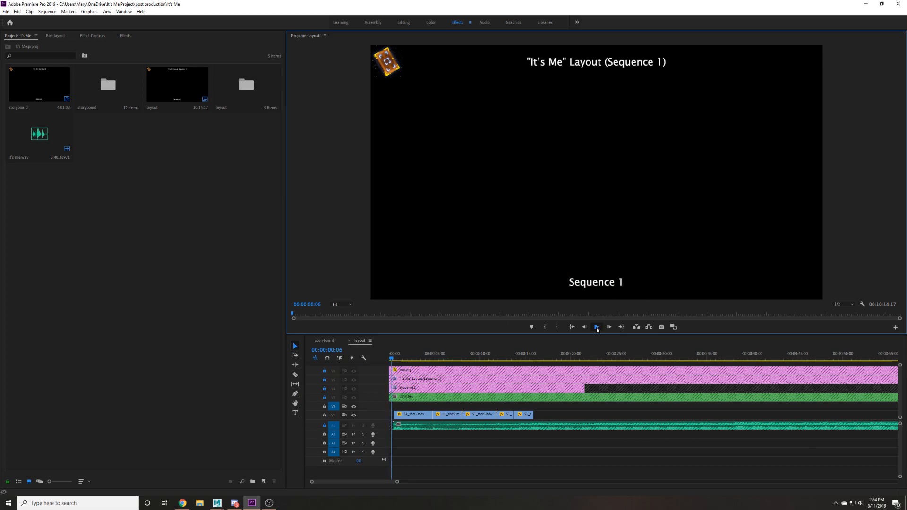
left_click(596, 328)
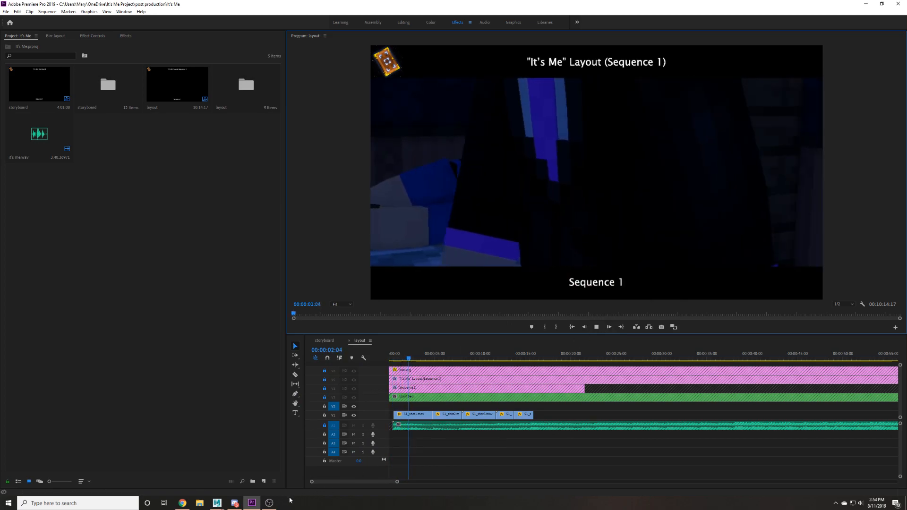
left_click(269, 502)
left_click(585, 329)
left_click_drag(402, 356, 383, 358)
left_click(428, 38)
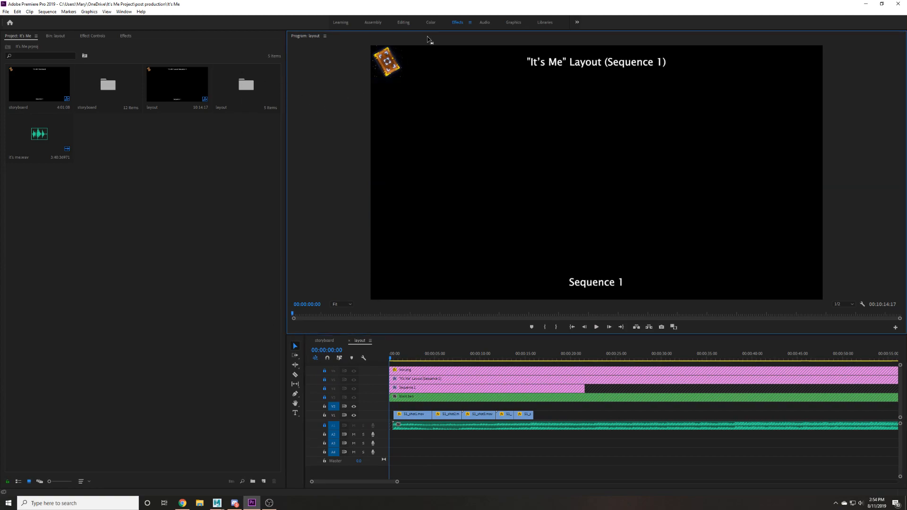
Maximize the program monitor, play the layout sequence through its shots, stop, and return the playhead to the start.
key("grave")
key("space")
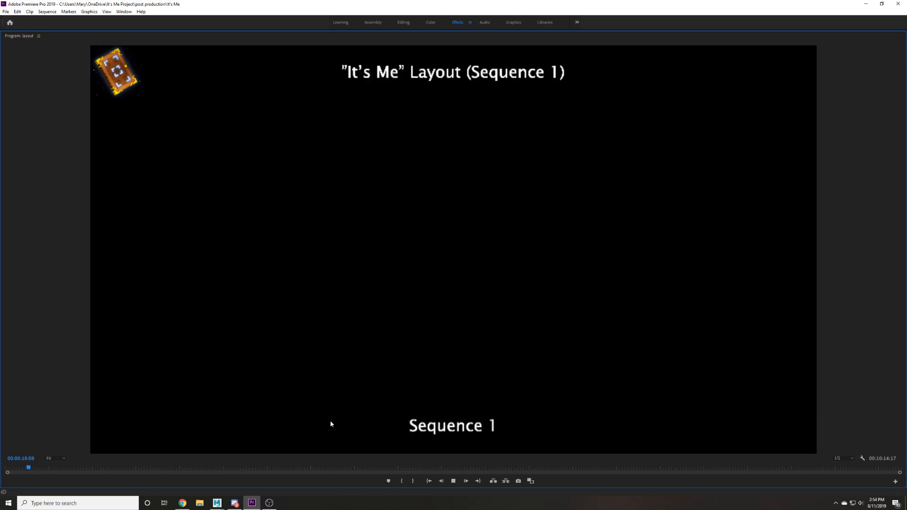
left_click(454, 480)
left_click_drag(30, 468, 5, 469)
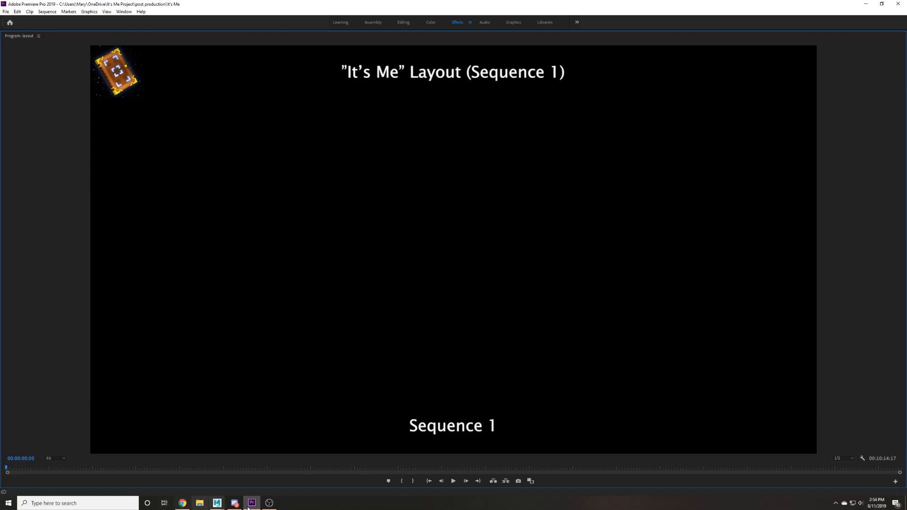
Move the OBS window away from the screen edge and switch to the empty scene in Autodesk Maya.
left_click(269, 502)
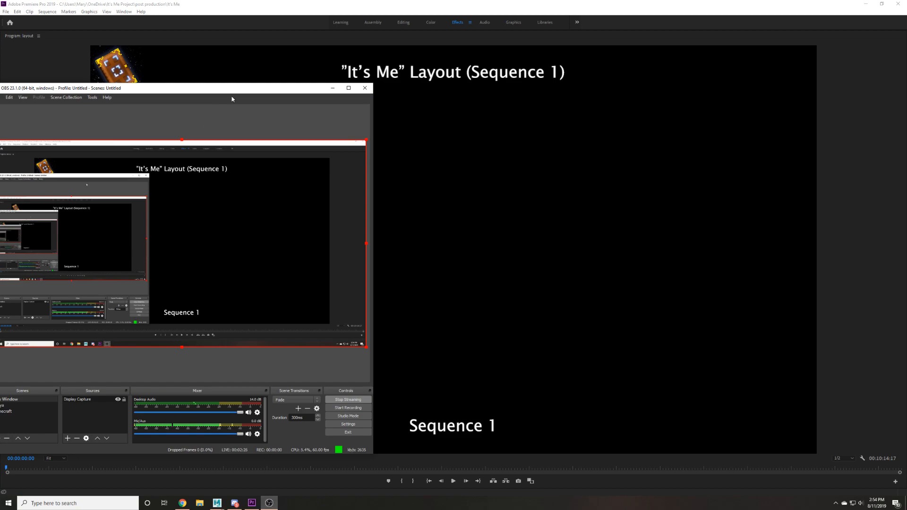
left_click_drag(255, 87, 592, 102)
left_click_drag(442, 4, 0, 1)
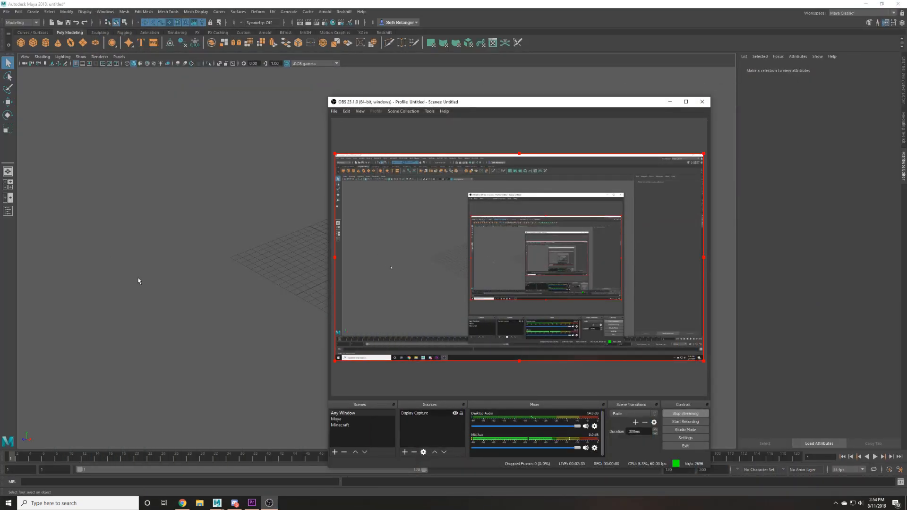
left_click(137, 282)
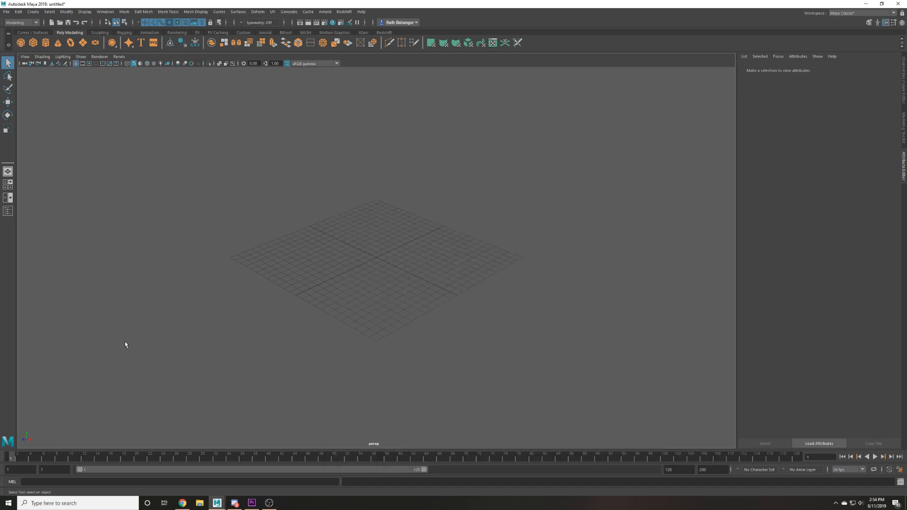
left_click(6, 11)
left_click(26, 31)
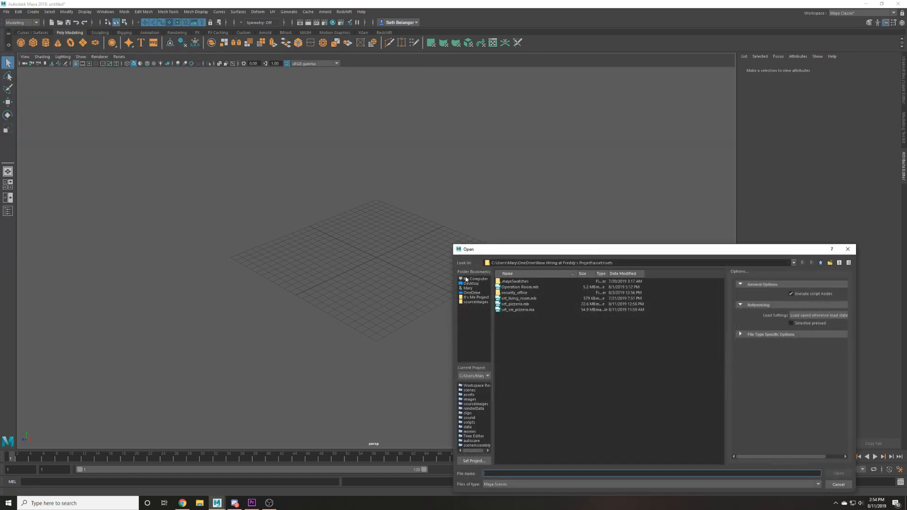
left_click(848, 249)
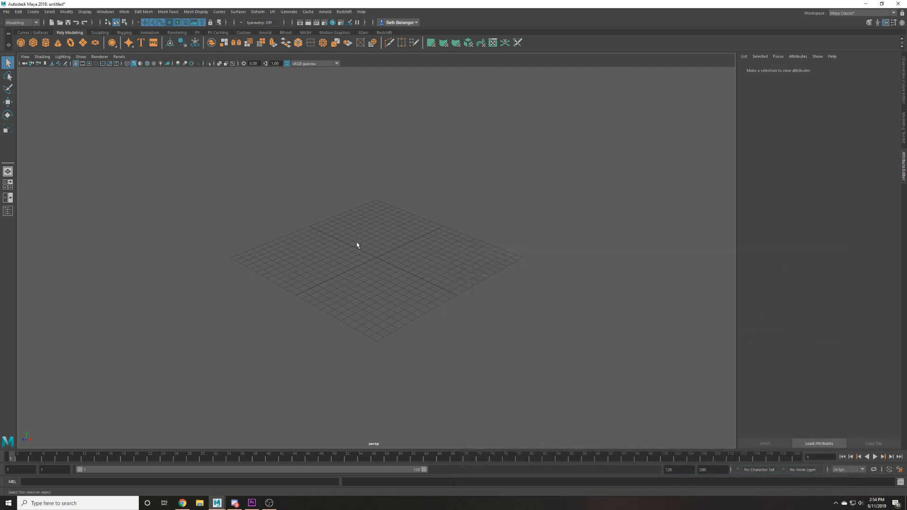
left_click(6, 12)
left_click(63, 233)
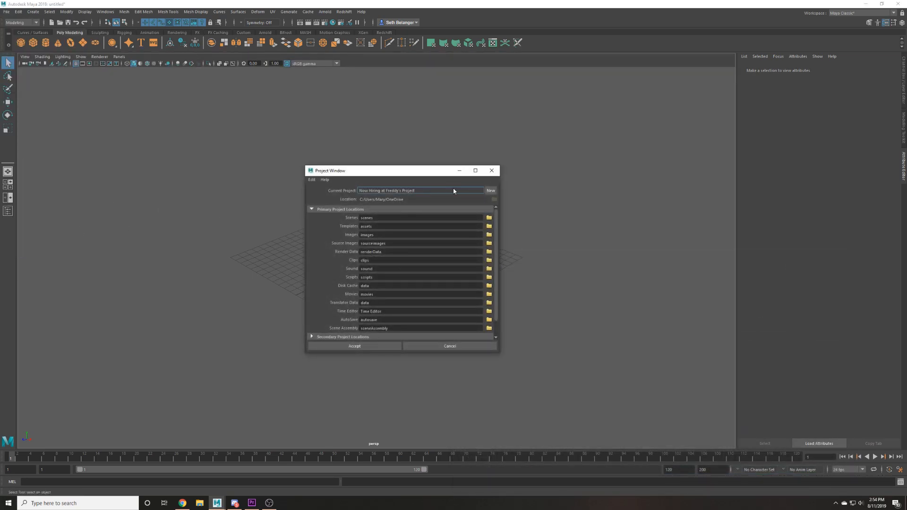
left_click(489, 172)
Set the current Maya project to the It's Me Project folder in OneDrive.
left_click(6, 11)
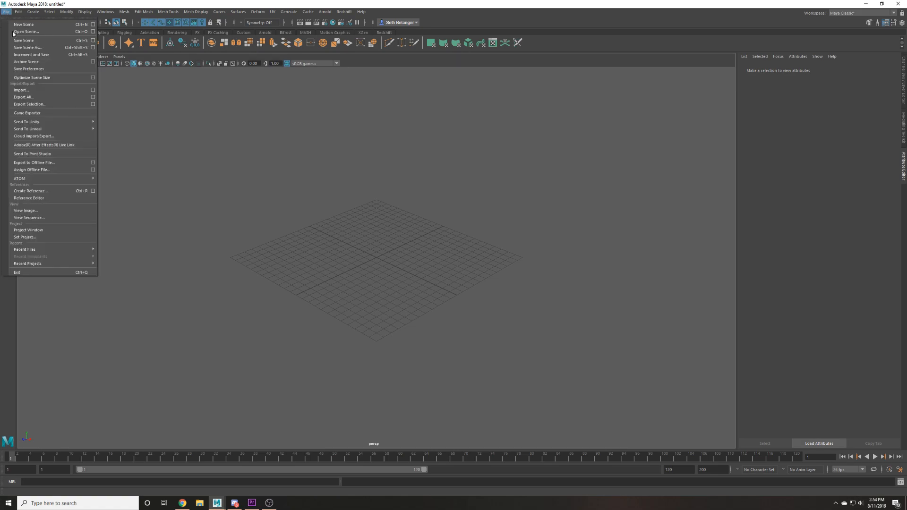
left_click(59, 236)
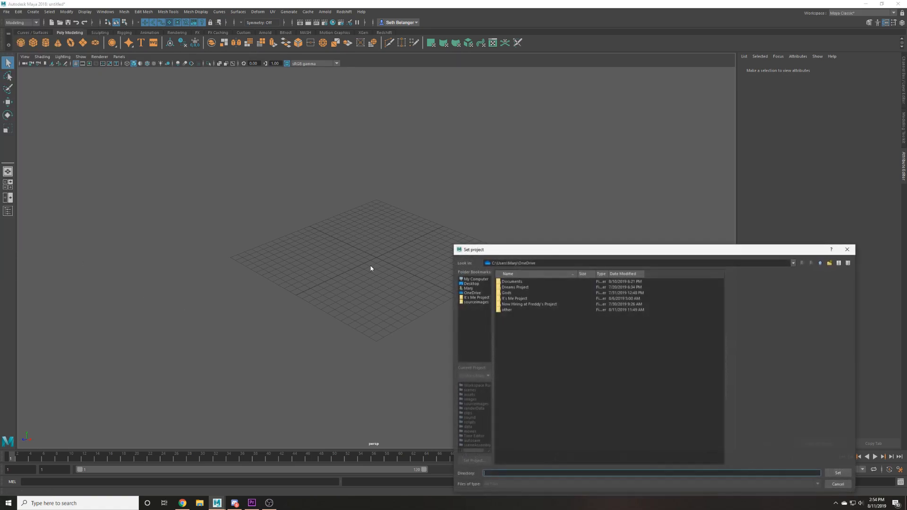
left_click(514, 298)
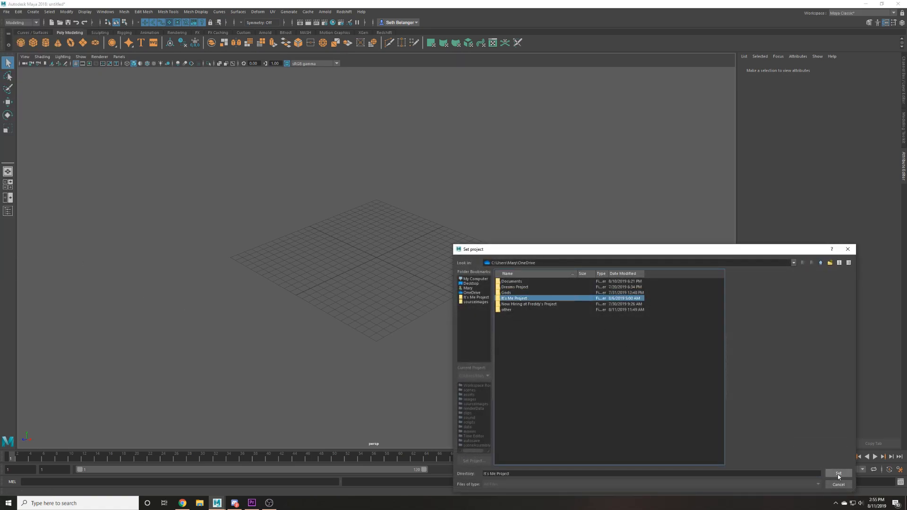
left_click(837, 474)
Open gb_pizzeria.ma from the project's assets/greybox folder and accept the student version notice.
left_click(6, 11)
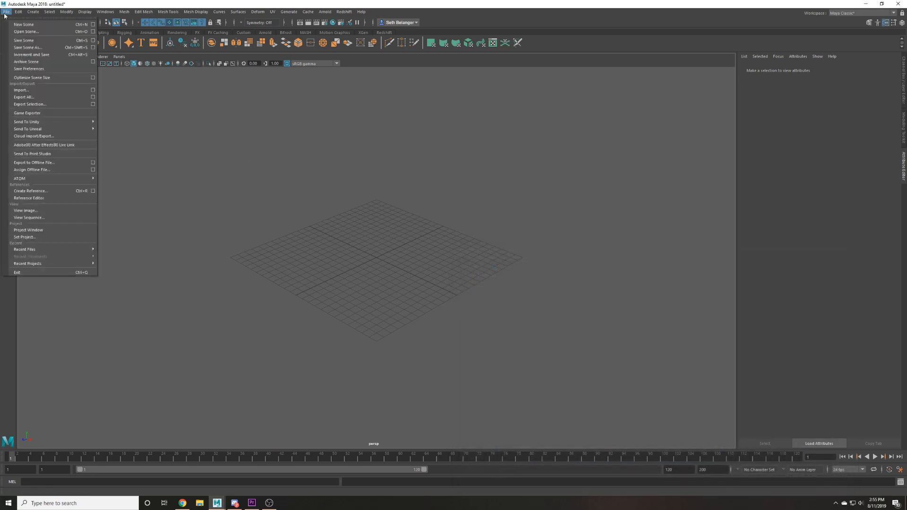
left_click(29, 31)
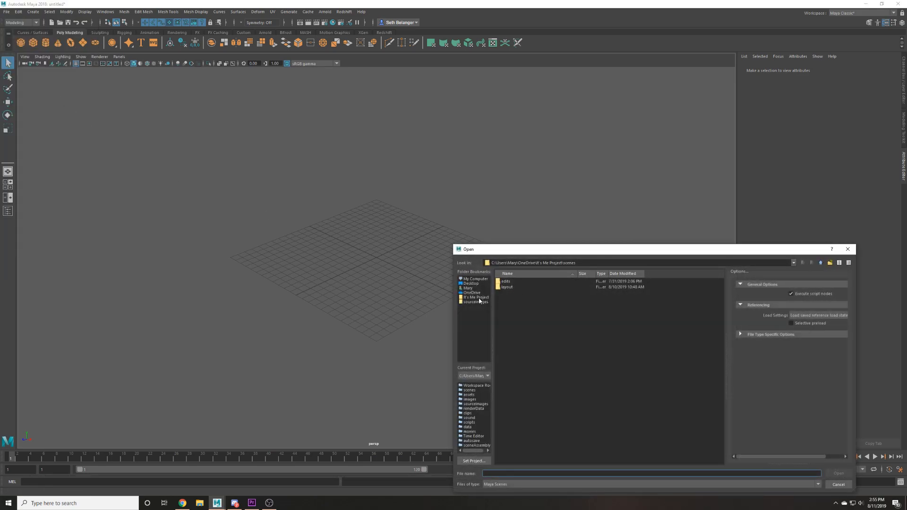
left_click(820, 262)
double_click(526, 282)
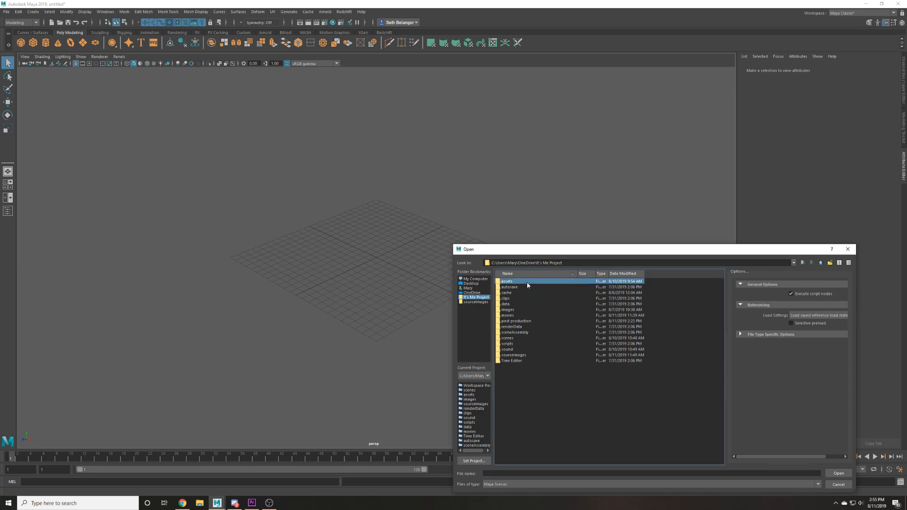
double_click(526, 281)
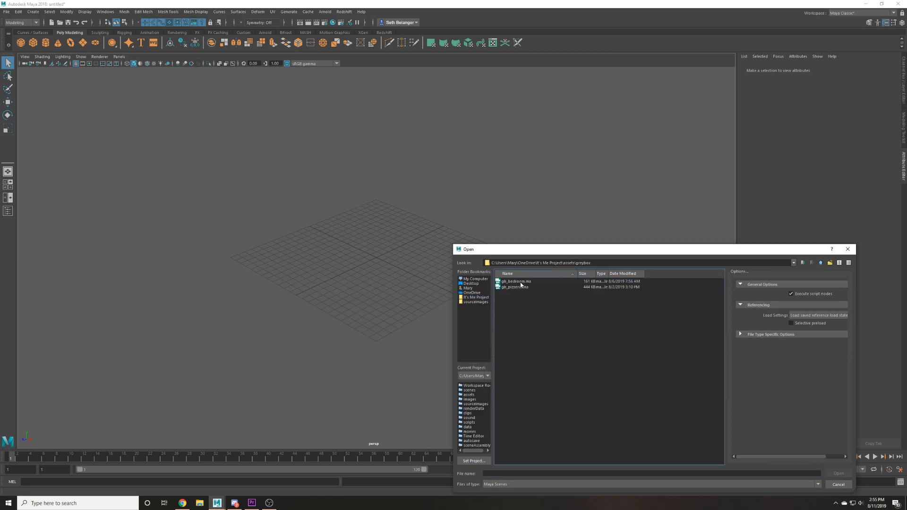
double_click(519, 286)
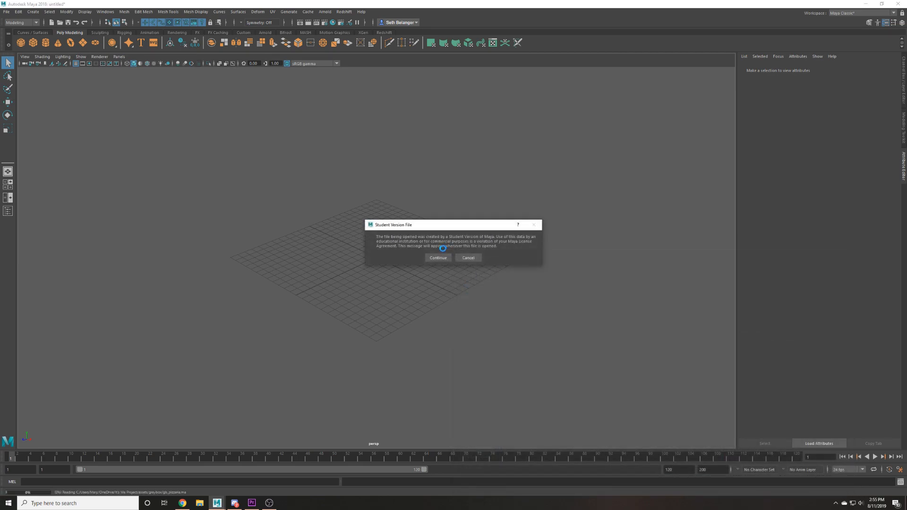
left_click(435, 260)
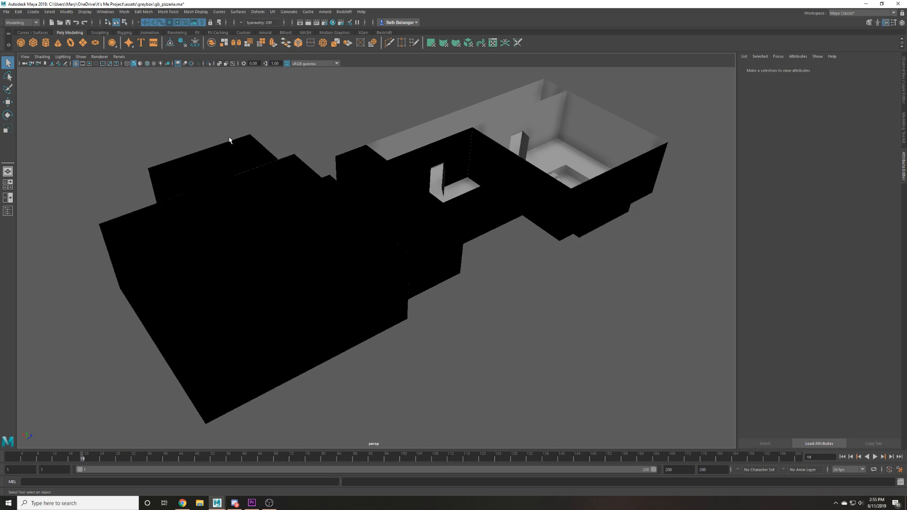
Turn on textured shading and look around the inside of the greybox pizzeria, from the stage curtains to the tables.
scroll(146, 170, "down", 3)
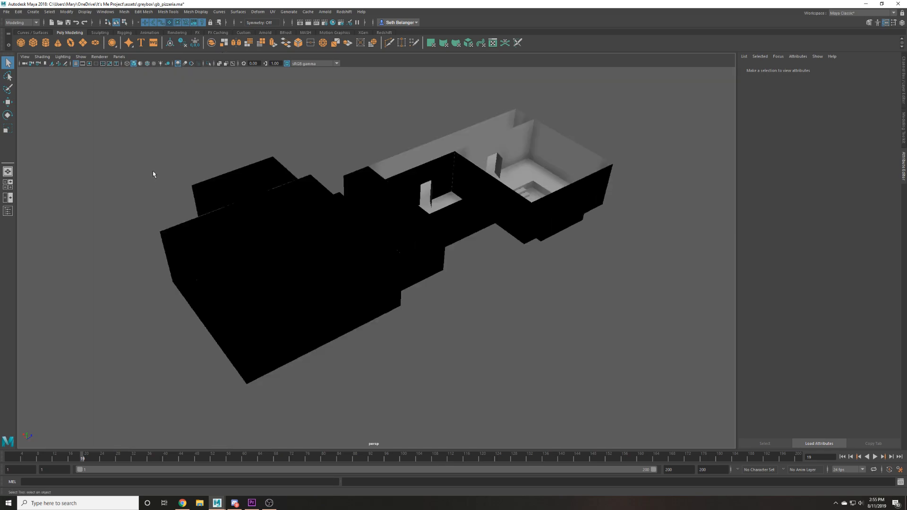
left_click_drag(146, 170, 225, 188, "alt")
key("6")
scroll(456, 316, "up", 10)
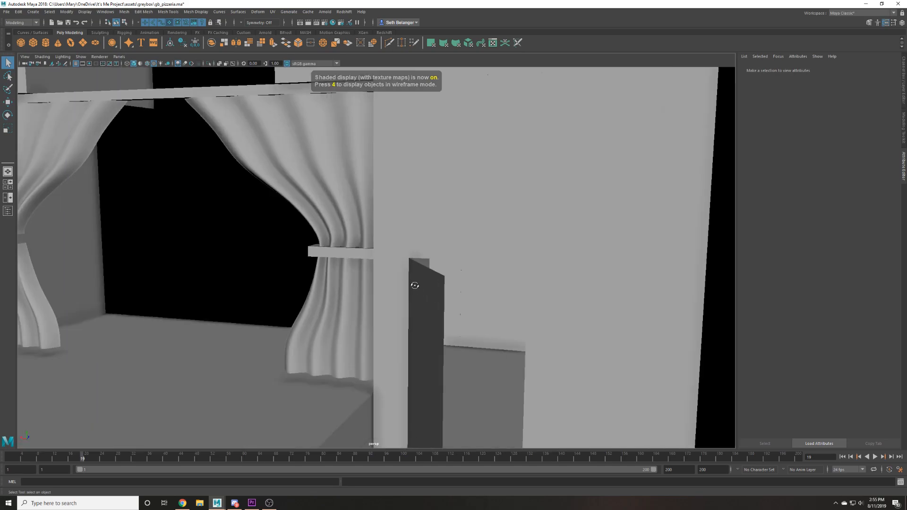
left_click_drag(414, 285, 293, 278, "alt")
scroll(515, 318, "down", 5)
left_click_drag(516, 318, 361, 251, "alt")
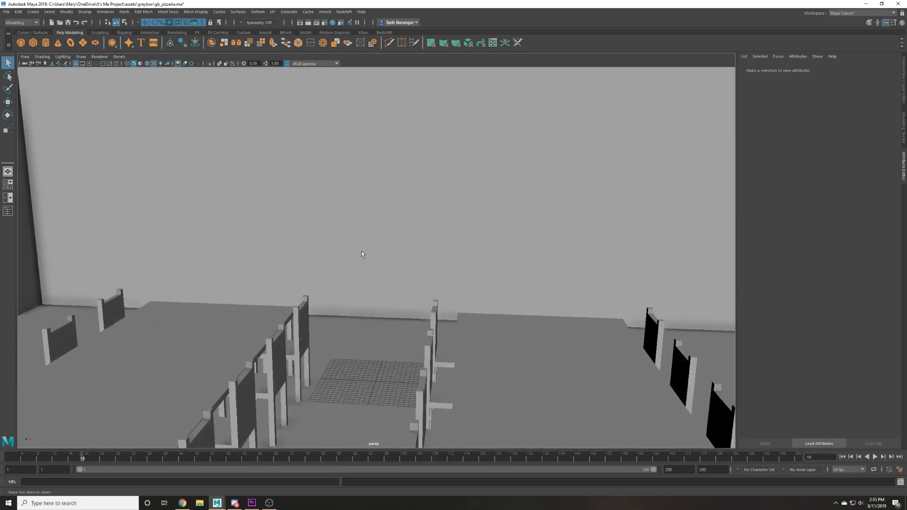
Select the pizzeria room mesh with the Move tool active and delete its construction history.
left_click(361, 251)
key("w")
scroll(364, 249, "down", 1)
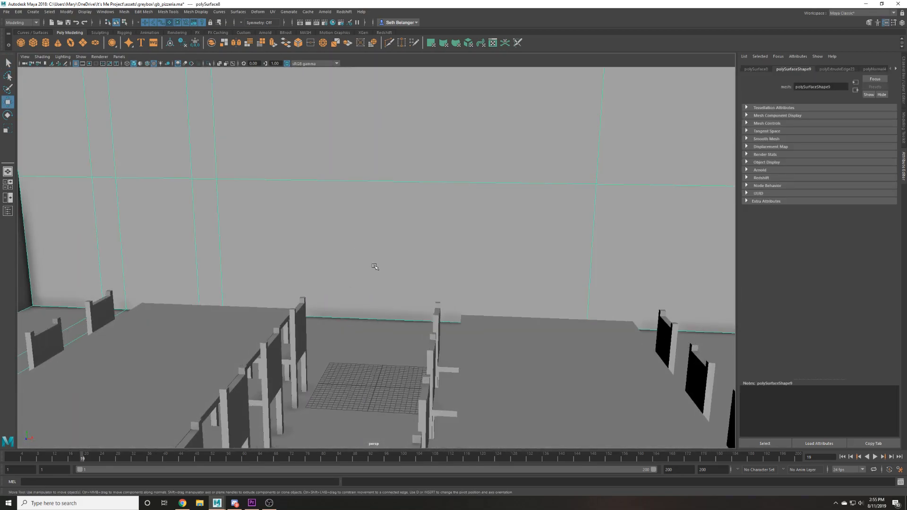
key("alt+shift+d")
left_click_drag(369, 263, 552, 263, "alt")
scroll(552, 263, "down", 5)
scroll(552, 263, "up", 1)
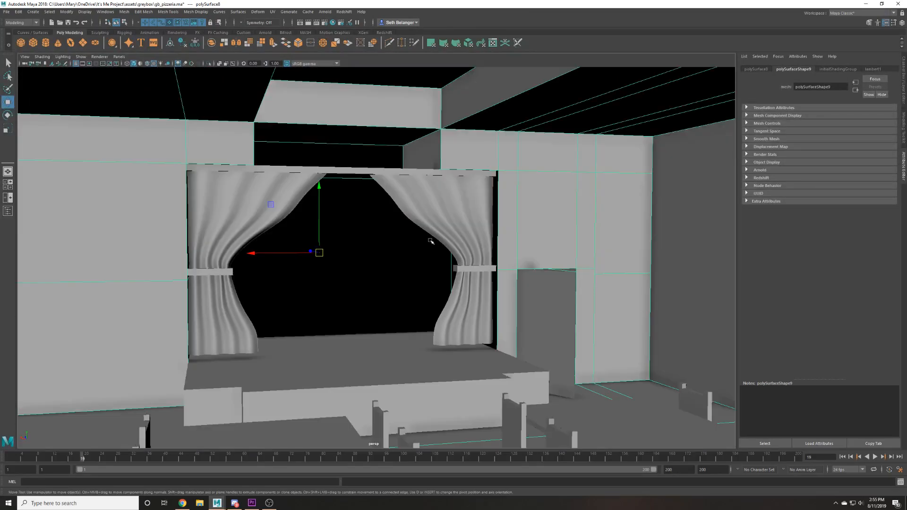
Frame the room mesh and examine its walls and ceiling from several sides in wireframe and textured display.
left_click(558, 304)
key("f")
left_click_drag(557, 303, 424, 291, "alt")
middle_click_drag(428, 297, 515, 318, "alt")
left_click_drag(514, 318, 494, 321, "alt")
right_click_drag(494, 321, 551, 335, "alt")
left_click_drag(551, 336, 585, 255, "alt")
left_click(521, 292)
left_click(334, 269)
key("4")
left_click_drag(437, 352, 482, 326, "alt")
key("6")
Select the ceiling faces of the dining room and adjoining areas, leave the wall faces out, and delete the ceiling.
key("F11")
mouse_move(304, 241)
left_mouse_down("alt")
mouse_move(309, 322)
mouse_move(407, 267)
left_mouse_up("alt")
left_click(309, 322)
left_click_drag(437, 297, 405, 276, "alt")
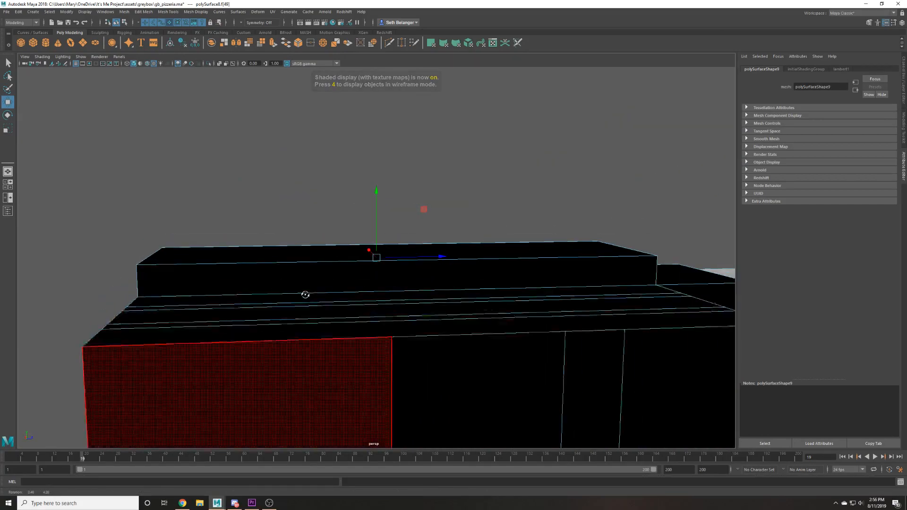
double_click(300, 254, "shift")
left_click_drag(299, 253, 332, 234, "alt")
left_click(421, 144, "shift")
key("4")
left_click_drag(421, 144, 406, 278, "alt")
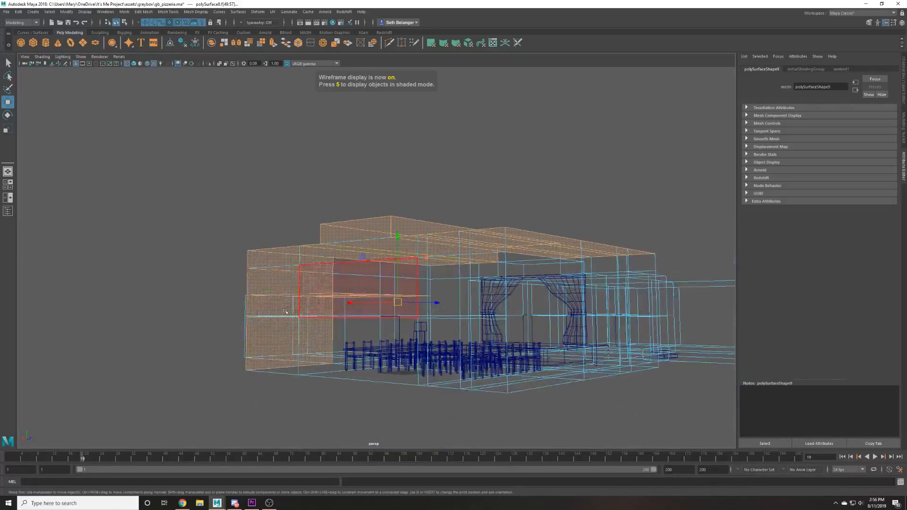
left_click(283, 345, "ctrl")
left_click(255, 308, "ctrl")
left_click_drag(255, 308, 385, 355, "alt")
left_click(346, 275)
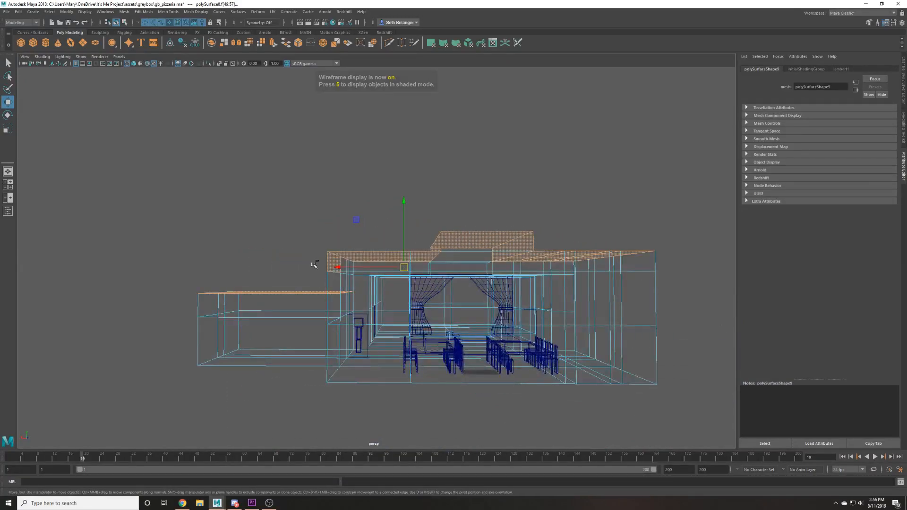
key("6")
Examine the dining room's walls, floor, doorways and stage from above, picking individual faces to inspect them.
left_click_drag(347, 275, 441, 349, "alt")
middle_click_drag(440, 349, 374, 272, "alt")
scroll(373, 272, "up", 2)
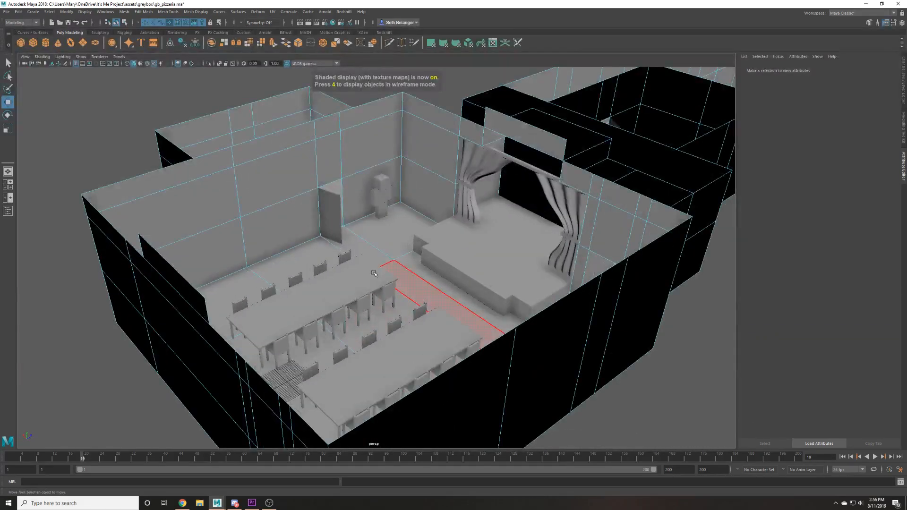
scroll(374, 273, "up", 1)
left_click_drag(396, 246, 208, 223, "alt")
left_click_drag(151, 180, 324, 192, "alt")
left_click(176, 182)
middle_click_drag(324, 192, 515, 246, "alt")
scroll(540, 261, "up", 3)
left_click_drag(541, 261, 179, 217, "alt")
scroll(180, 218, "down", 3)
middle_click_drag(179, 217, 285, 289, "alt")
scroll(285, 288, "up", 2)
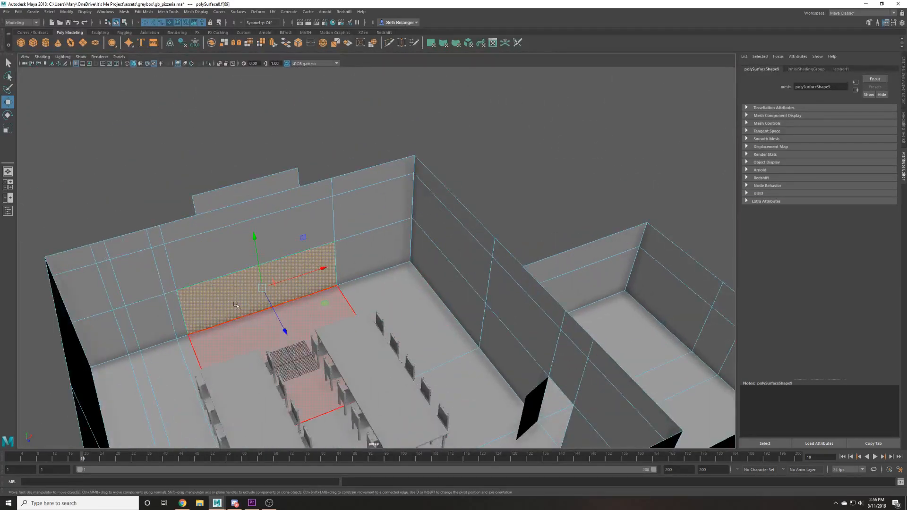
left_click_drag(207, 261, 454, 378, "alt")
middle_click_drag(453, 378, 422, 393, "alt")
scroll(398, 157, "up", 3)
left_click_drag(402, 127, 333, 154, "alt")
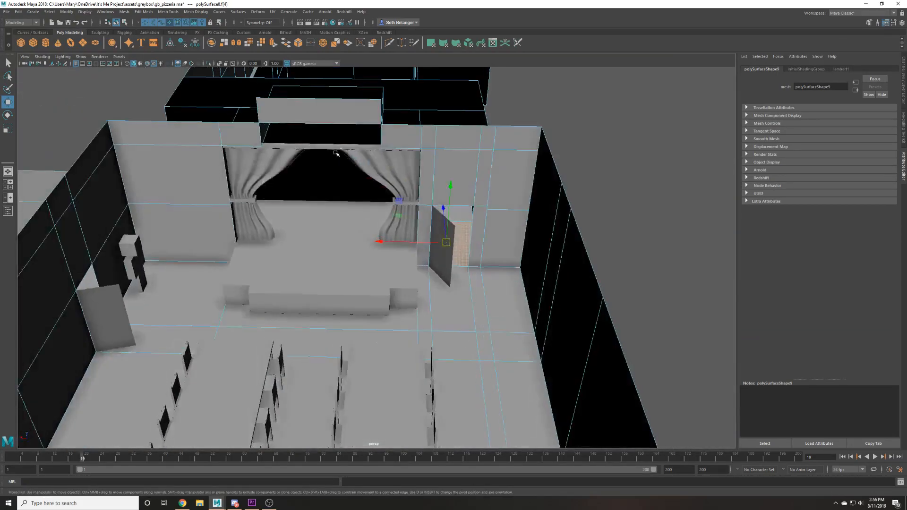
Examine the room mesh around the stage-side doorway, the corridor and the room with the raised floor and steps, then leave component mode.
key("f")
scroll(421, 173, "down", 8)
left_click_drag(438, 184, 528, 178, "alt")
scroll(397, 273, "up", 5)
left_click_drag(398, 273, 387, 269, "alt")
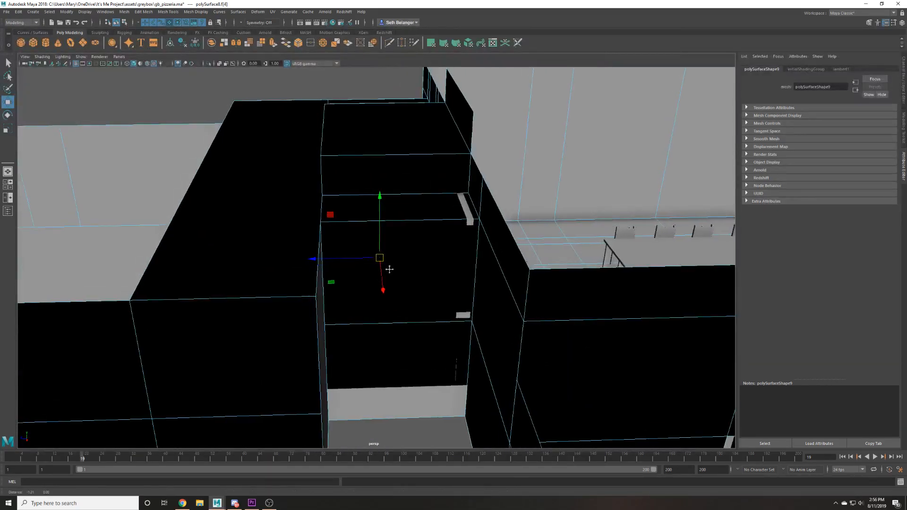
middle_click_drag(387, 269, 463, 282, "alt")
scroll(464, 282, "up", 6)
left_click_drag(463, 282, 472, 330, "alt")
scroll(449, 275, "down", 3)
scroll(424, 290, "down", 5)
scroll(370, 294, "up", 6)
left_click_drag(371, 294, 302, 304, "alt")
middle_click_drag(302, 304, 459, 255, "alt")
left_click_drag(460, 255, 379, 267, "alt")
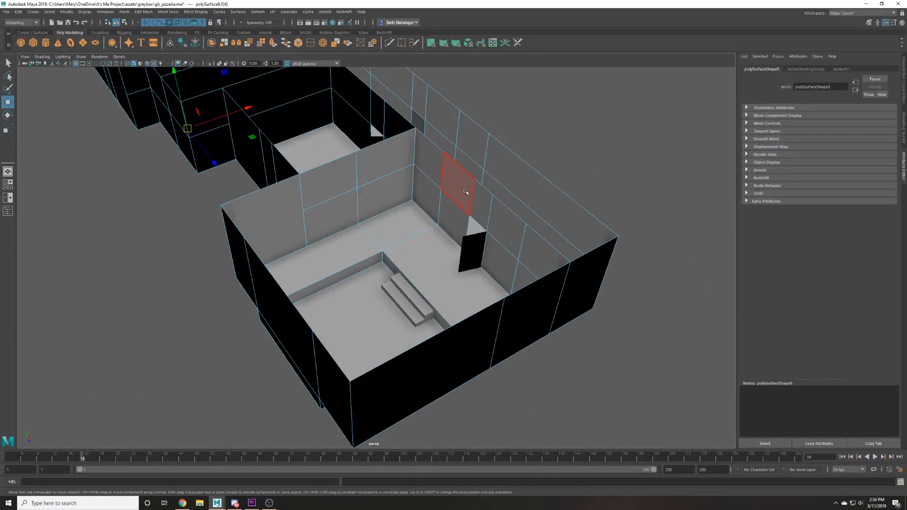
left_click_drag(465, 192, 421, 271, "alt")
left_click(422, 272)
left_click_drag(313, 278, 360, 269, "alt")
key("F8")
left_click(405, 191)
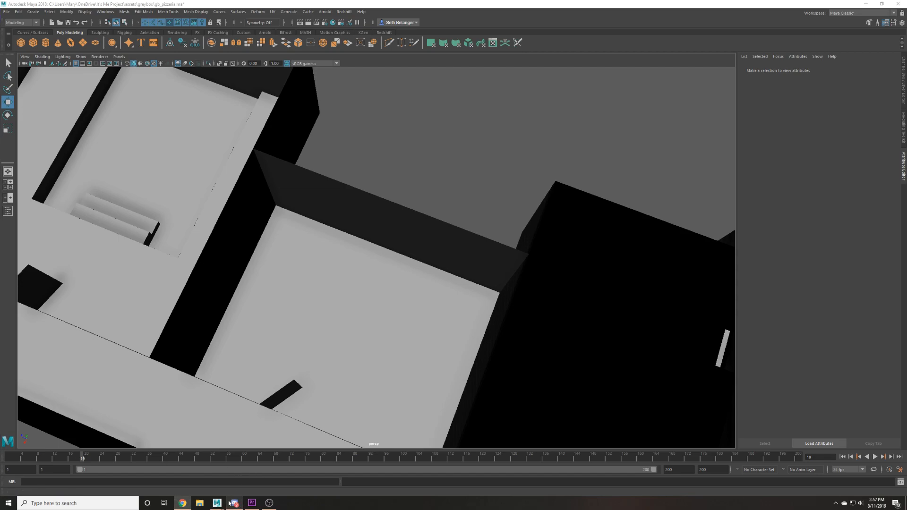
left_click(269, 502)
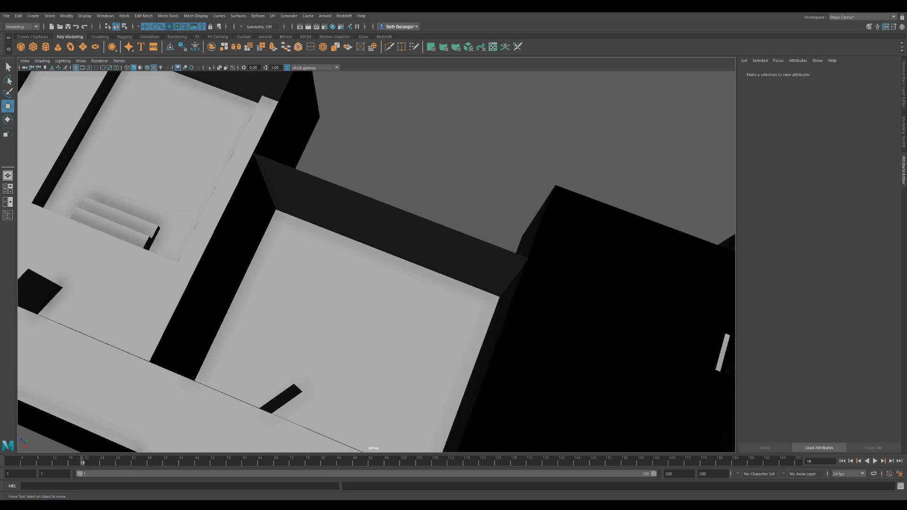
Inspect the corridor walls and their doors in wireframe and shaded display, picking individual pieces to see which objects they are.
scroll(376, 262, "down", 3)
left_click(129, 299)
left_click_drag(130, 300, 301, 336, "alt")
scroll(165, 289, "down", 6)
scroll(300, 336, "up", 5)
left_click_drag(198, 331, 200, 310, "alt")
left_click(260, 326)
key("4")
scroll(260, 326, "down", 3)
left_click_drag(284, 325, 305, 334, "alt")
left_click_drag(310, 406, 357, 122)
scroll(344, 244, "up", 2)
key("5")
scroll(343, 244, "up", 1)
left_click_drag(300, 258, 299, 258)
middle_click_drag(307, 303, 351, 261, "alt")
left_click_drag(351, 261, 366, 300, "alt")
middle_click_drag(365, 299, 355, 307)
left_click_drag(355, 307, 341, 290, "alt")
left_click(357, 288)
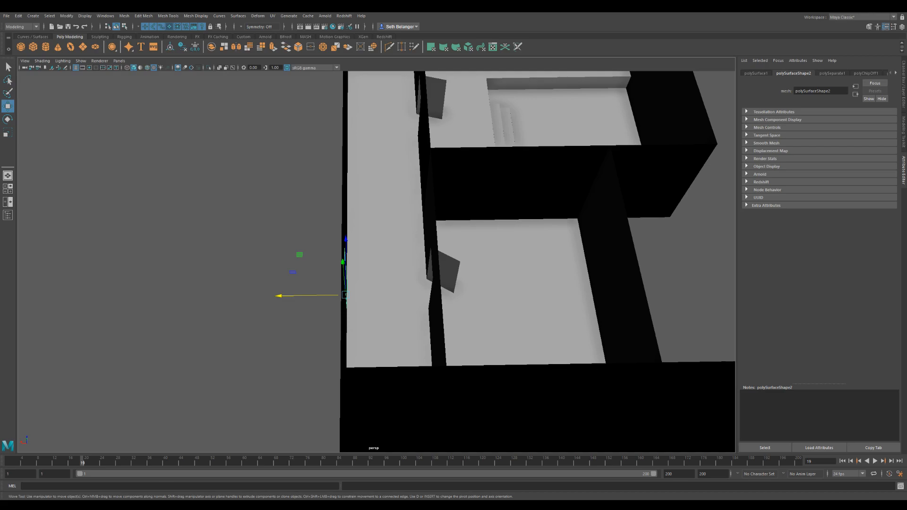
left_click(231, 287)
left_click_drag(231, 288, 233, 421, "alt")
left_click(364, 247)
left_click(406, 307)
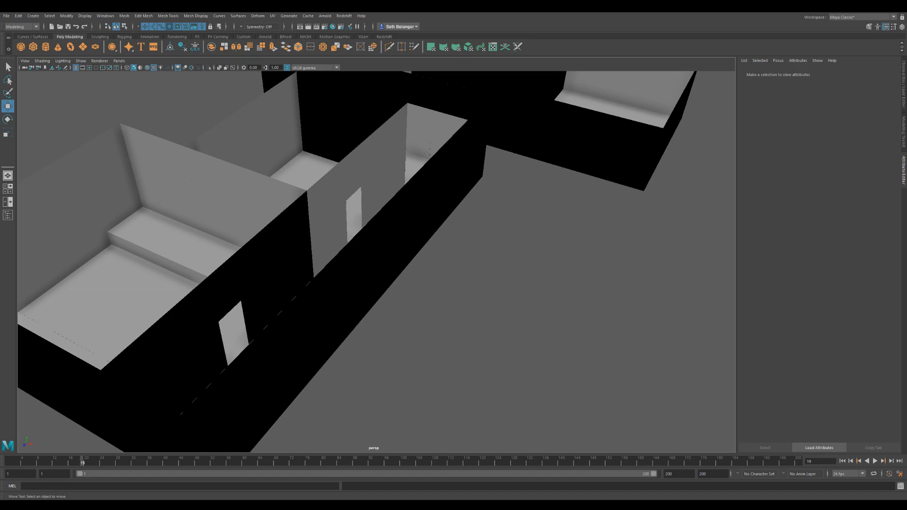
Select the door of the room with the steps and rotate it to 75 degrees around Y.
left_click_drag(322, 395, 223, 378, "alt")
right_click_drag(223, 379, 262, 360, "alt")
left_click(221, 250)
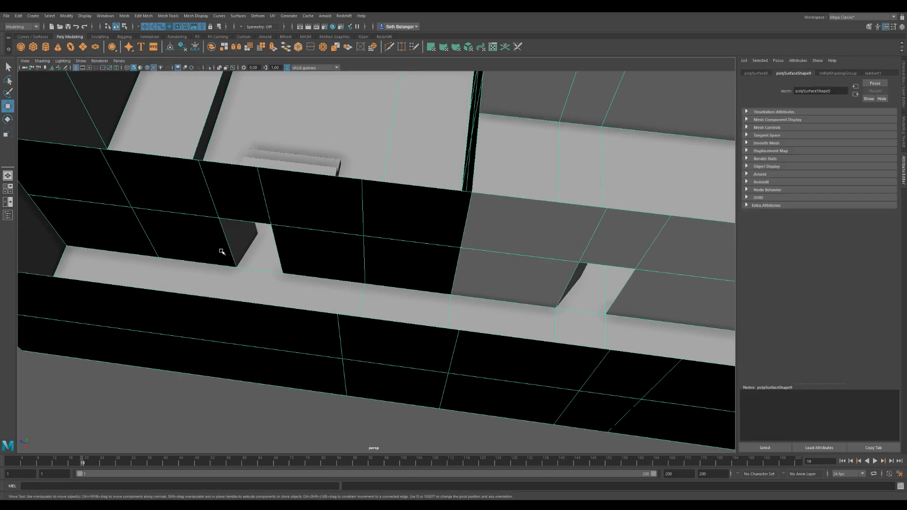
left_click(237, 235)
left_click_drag(237, 235, 245, 265, "alt")
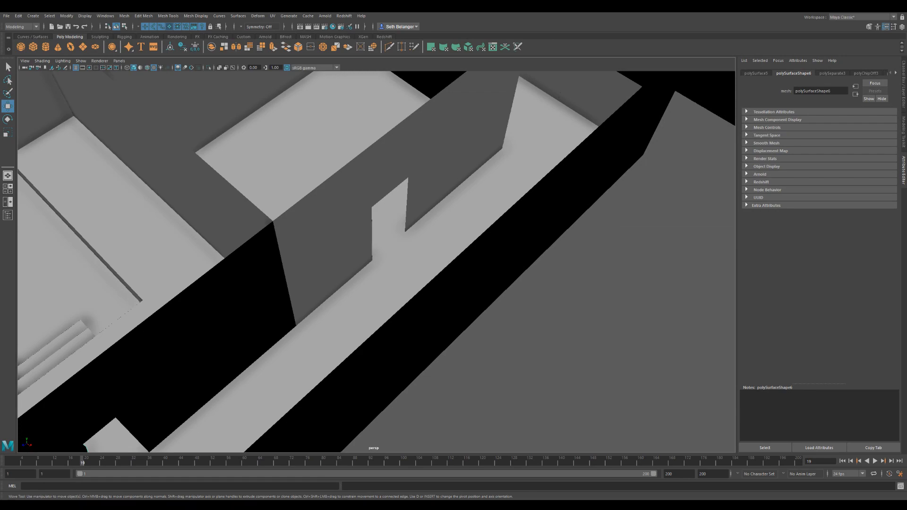
left_click_drag(246, 264, 85, 277, "alt")
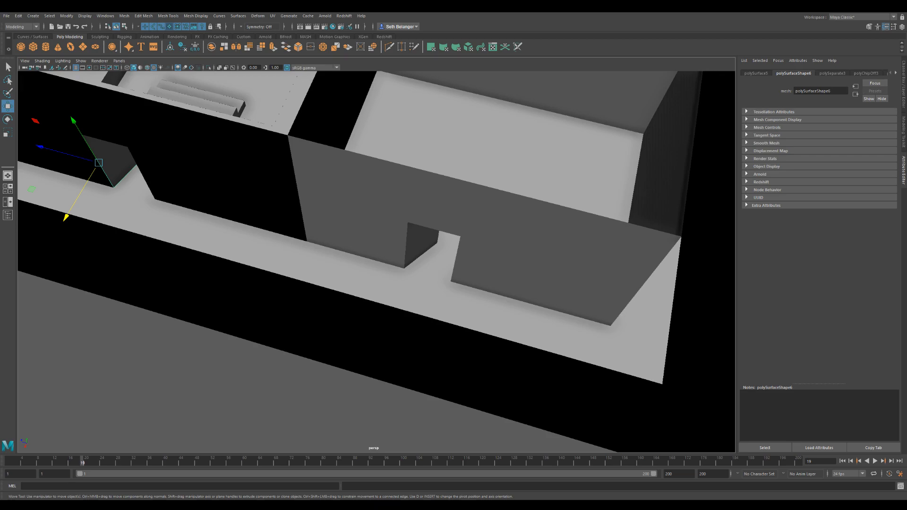
left_click_drag(406, 416, 460, 411, "alt")
key("e")
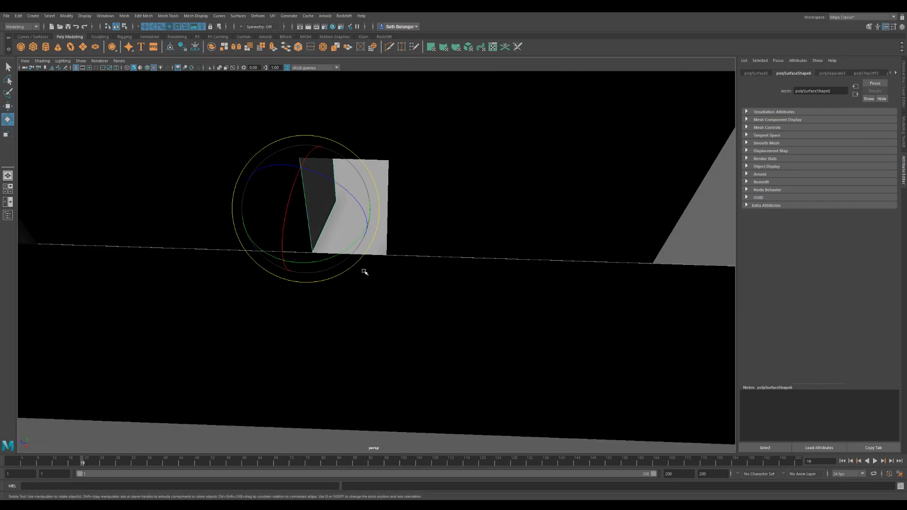
left_click_drag(352, 242, 312, 277)
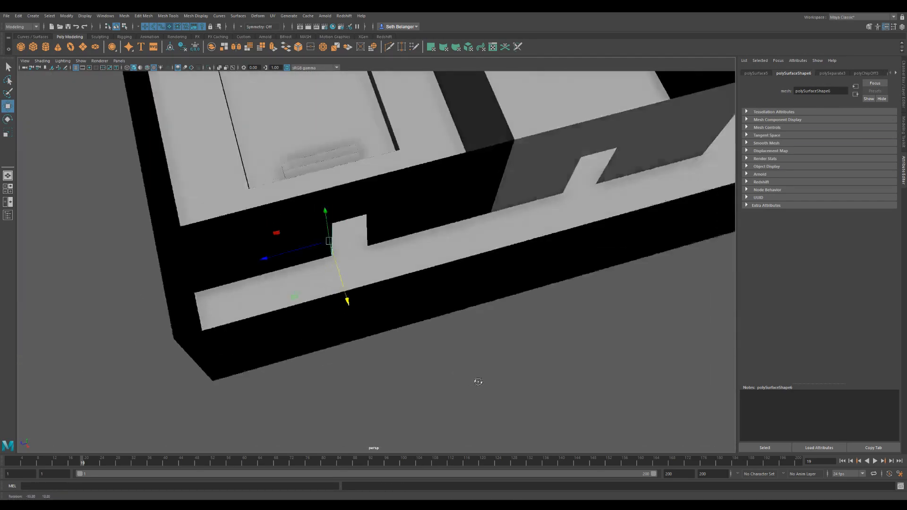
left_click_drag(349, 299, 530, 371, "alt")
key("ctrl+a")
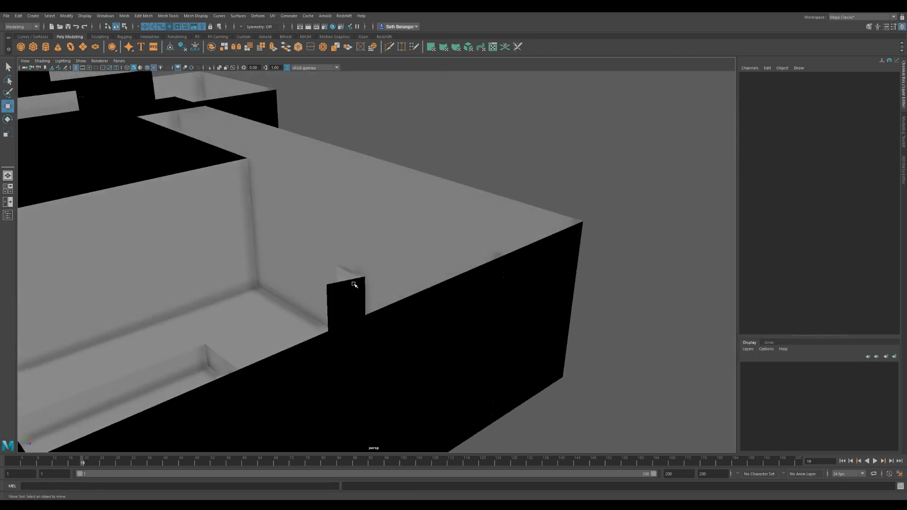
Select all objects of the pizzeria scene together and delete their construction history.
right_click_drag(495, 136, 429, 136, "alt")
left_click_drag(429, 135, 453, 148, "alt")
right_click_drag(453, 148, 236, 167, "alt")
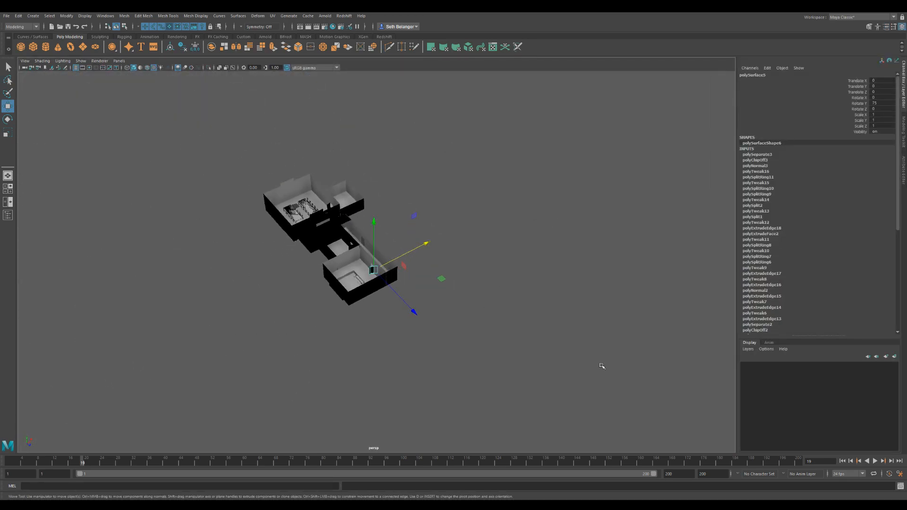
left_click_drag(607, 378, 283, 96)
left_click(398, 179)
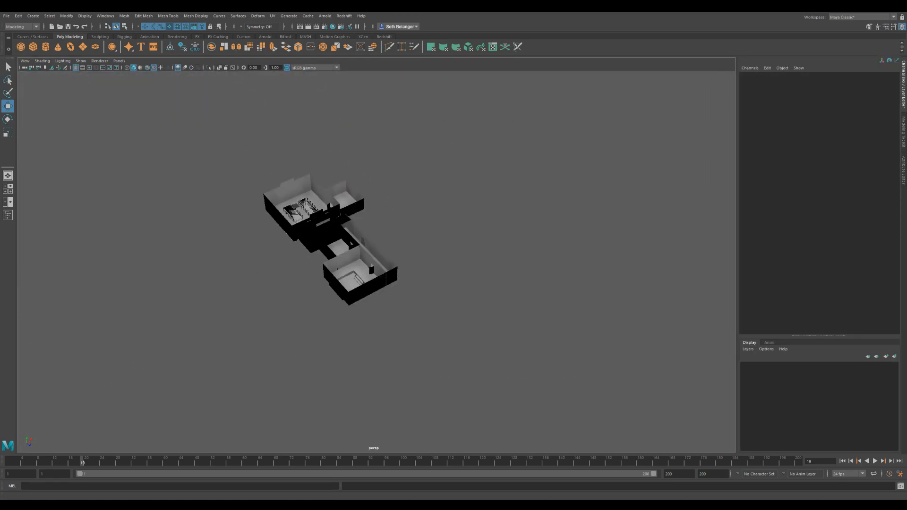
Examine the block character beside the dining room's door, picking its individual cubes.
scroll(212, 275, "up", 2)
left_click_drag(95, 279, 161, 276, "alt")
middle_click_drag(160, 276, 316, 282, "alt")
scroll(340, 295, "up", 12)
left_click_drag(340, 295, 430, 273, "alt")
scroll(378, 227, "down", 3)
scroll(330, 227, "up", 5)
left_click(257, 228)
key("f")
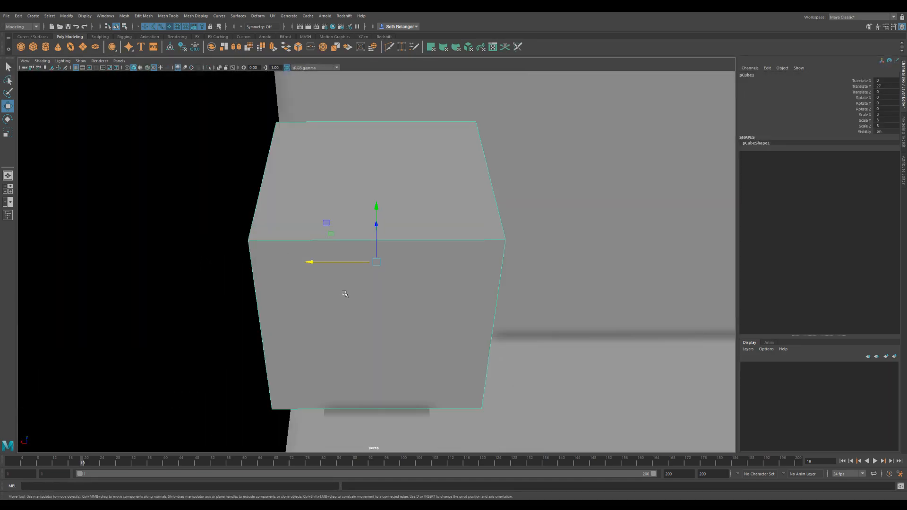
left_click_drag(337, 290, 314, 295, "alt")
scroll(314, 295, "down", 6)
left_click(325, 338)
scroll(331, 337, "down", 5)
left_click(366, 344)
scroll(366, 348, "up", 3)
mouse_move(366, 351)
left_mouse_down("alt")
mouse_move(372, 359)
mouse_move(376, 346)
left_mouse_up("alt")
scroll(377, 378, "down", 3)
left_click_drag(370, 386, 353, 415, "alt")
scroll(272, 349, "down", 5)
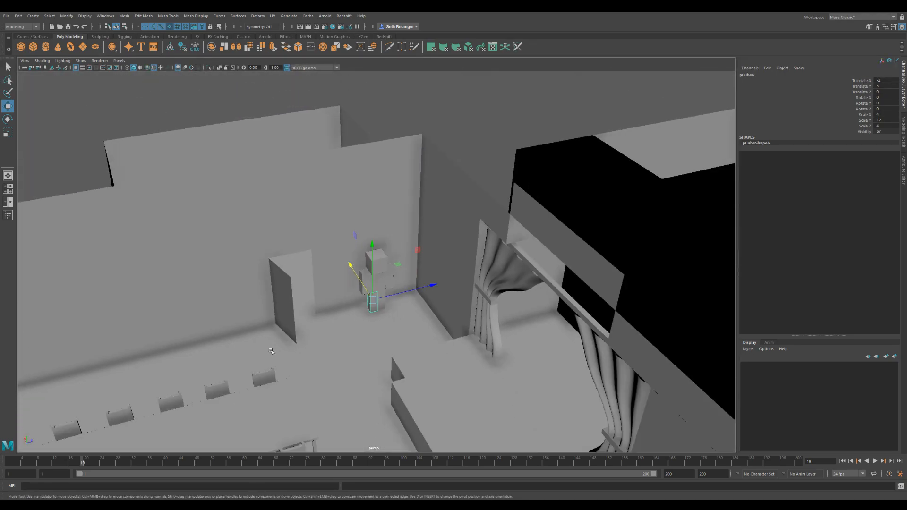
Try to extract the two central faces of the dining room's back wall as a separate piece.
left_click_drag(272, 351, 189, 357, "alt")
middle_click_drag(189, 357, 340, 324, "alt")
left_click(142, 288)
scroll(213, 307, "down", 5)
left_click_drag(303, 321, 224, 336, "alt")
middle_click_drag(224, 336, 448, 427, "alt")
scroll(377, 330, "up", 5)
left_click_drag(321, 307, 290, 316, "alt")
key("F11")
left_click(294, 229)
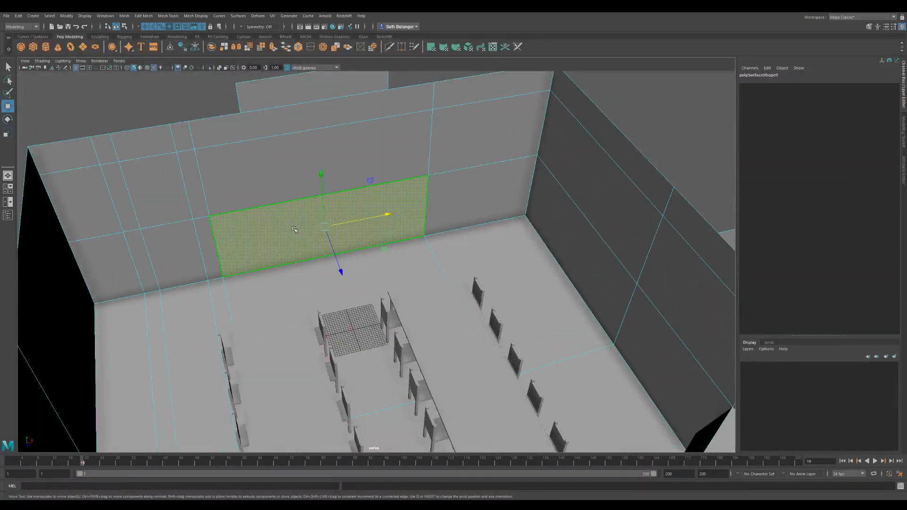
left_click(276, 183, "shift")
key("f")
left_click_drag(281, 247, 255, 229, "alt")
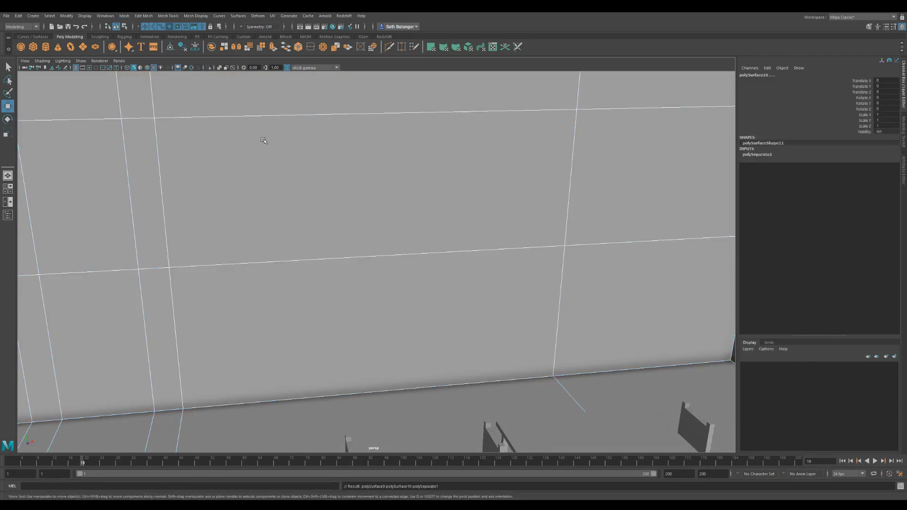
key("ctrl+z")
key("ctrl+z")
key("ctrl+z")
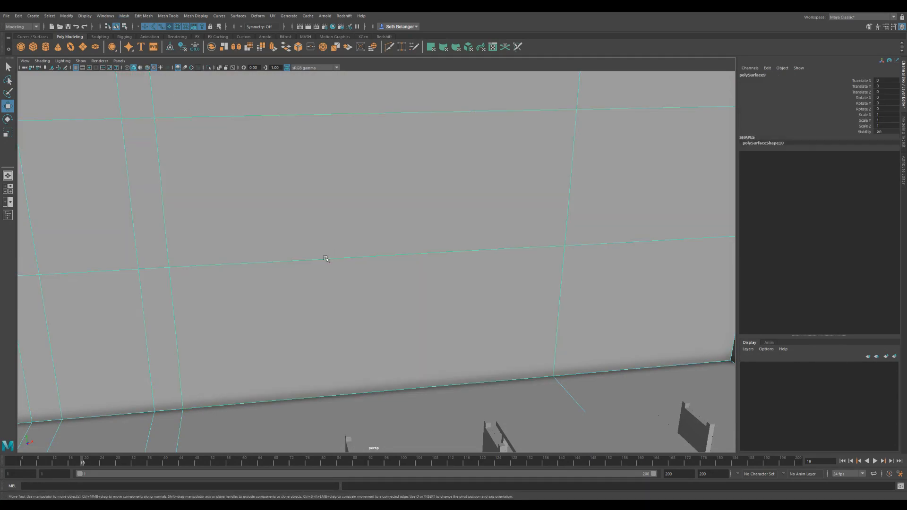
Extract the two large central faces of the dining room's back wall into a separate object and delete its construction history.
scroll(325, 258, "down", 3)
left_click(304, 194)
left_click(312, 288, "shift")
left_click_drag(376, 261, 339, 287)
key("ctrl+z")
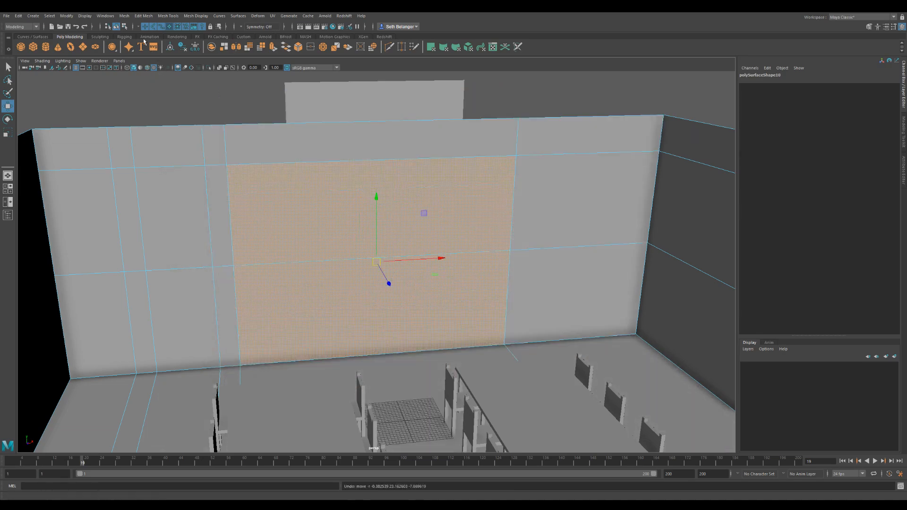
left_click(164, 213)
key("q")
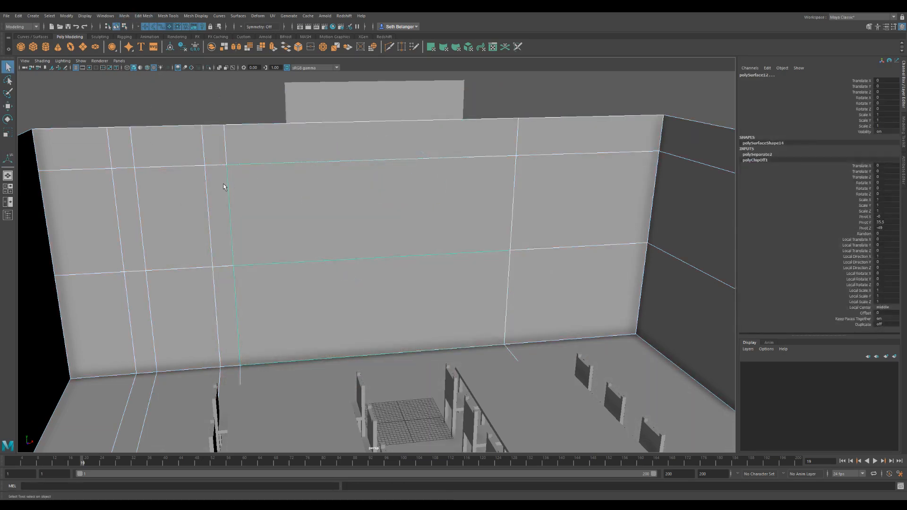
left_click(223, 183)
left_click(264, 363)
key("alt+shift+d")
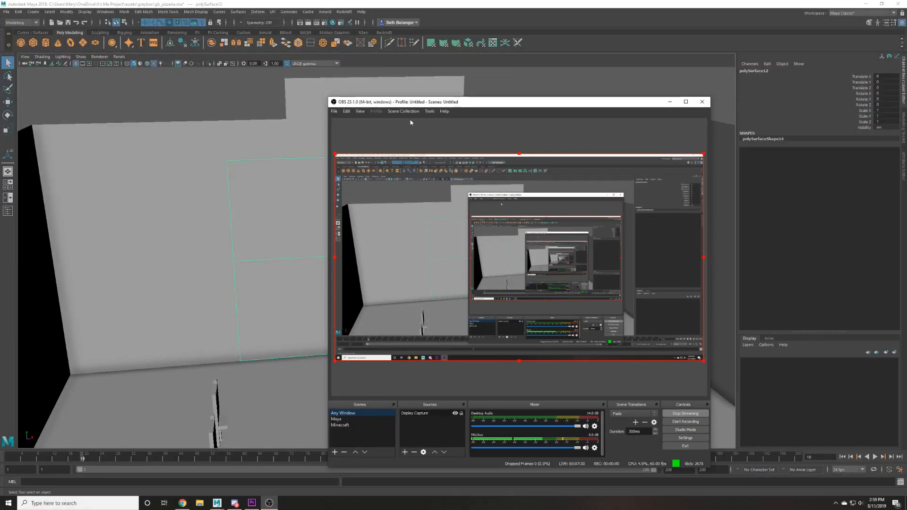
left_click_drag(416, 105, 0, 119)
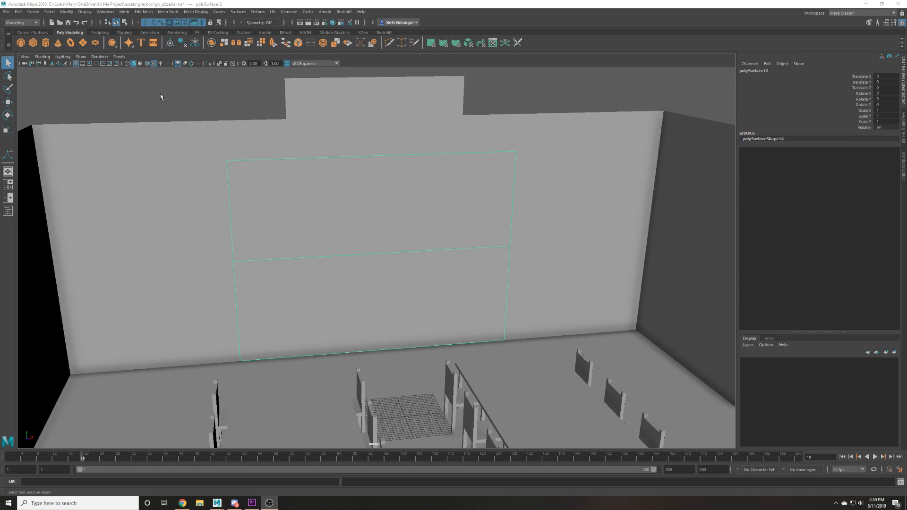
Delete the horizontal edge across the middle of the extracted back-wall panel and clear the panel's construction history.
key("f")
key("w")
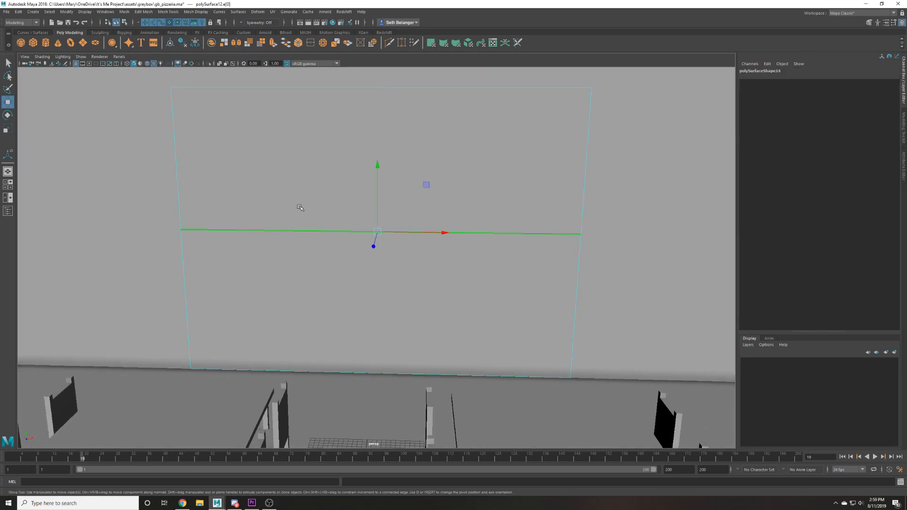
key("Delete")
key("F8")
scroll(271, 239, "down", 5)
left_click_drag(271, 239, 342, 264, "alt")
key("alt+shift+d")
Duplicate the open door beside the block character and set the copy's Y rotation to 0.
middle_click_drag(342, 265, 199, 268, "alt")
left_click_drag(199, 269, 292, 271, "alt")
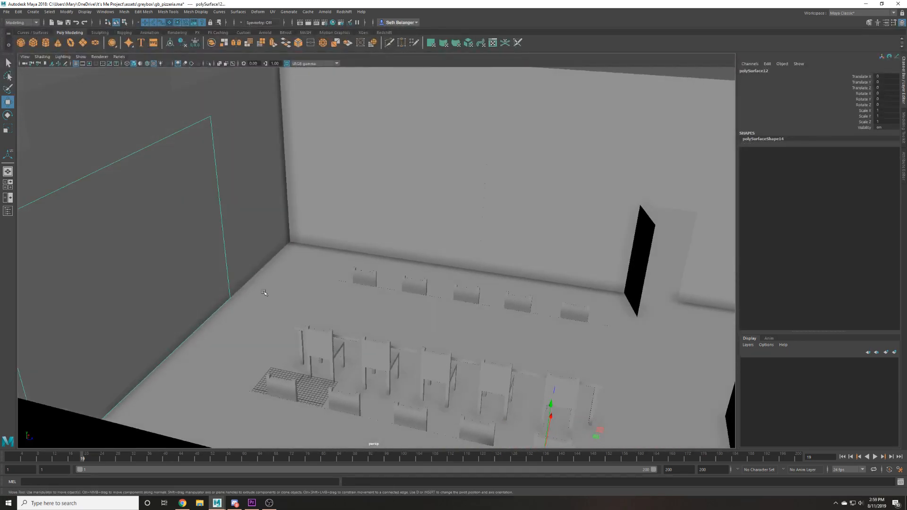
middle_click_drag(293, 272, 136, 278, "alt")
left_click_drag(137, 279, 243, 337, "alt")
middle_click_drag(406, 326, 212, 318, "alt")
left_click(273, 236)
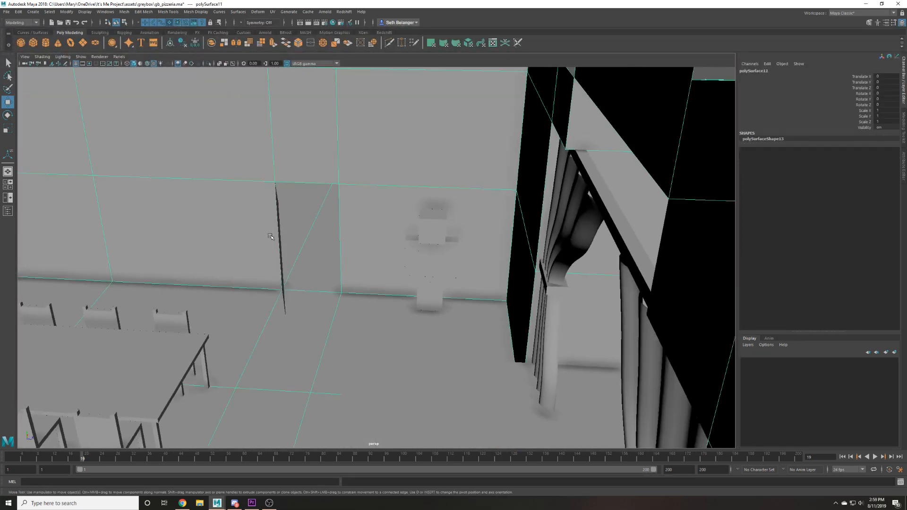
left_click(279, 216)
left_click_drag(279, 217, 286, 236, "alt")
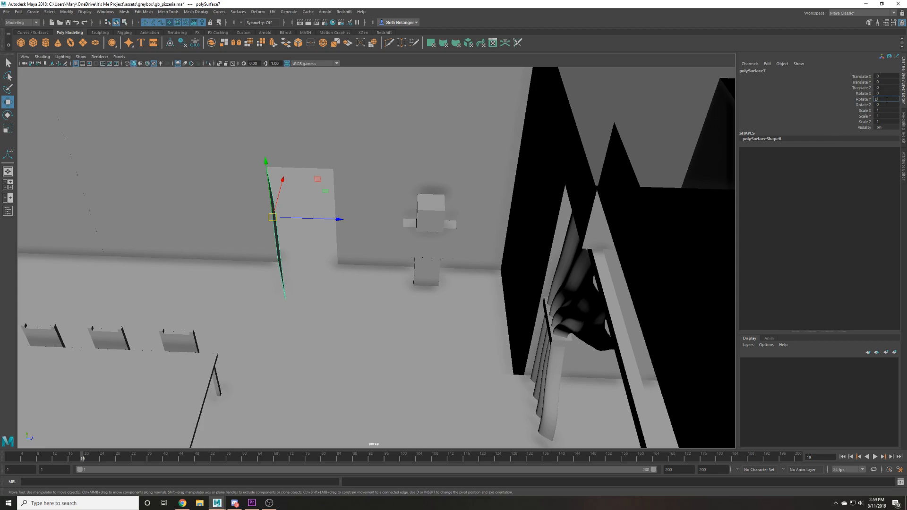
left_click(554, 197)
key("ctrl+z")
type("0")
key("Return")
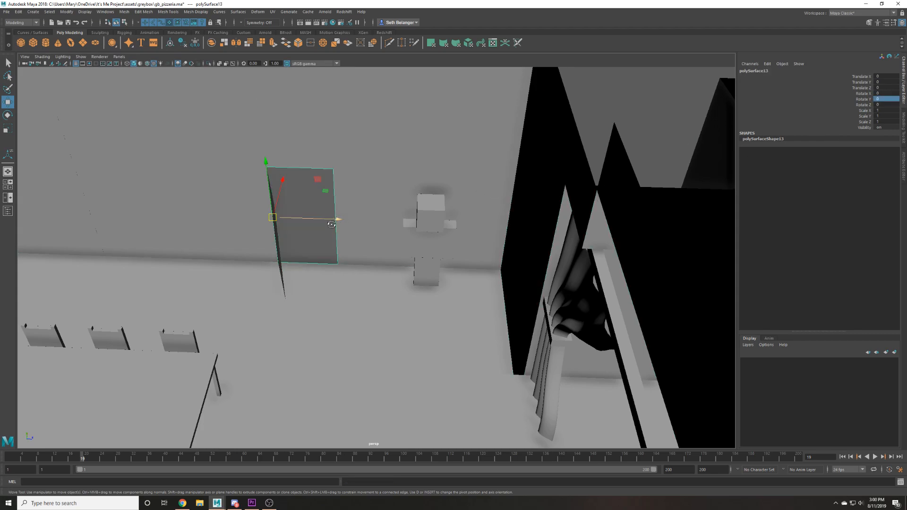
Move the door copy across the dining room to the back wall, at about -0.67 in X and -0.79 in Z.
left_click_drag(496, 223, 516, 280, "alt")
right_click_drag(517, 279, 509, 228, "alt")
left_click_drag(465, 198, 174, 313)
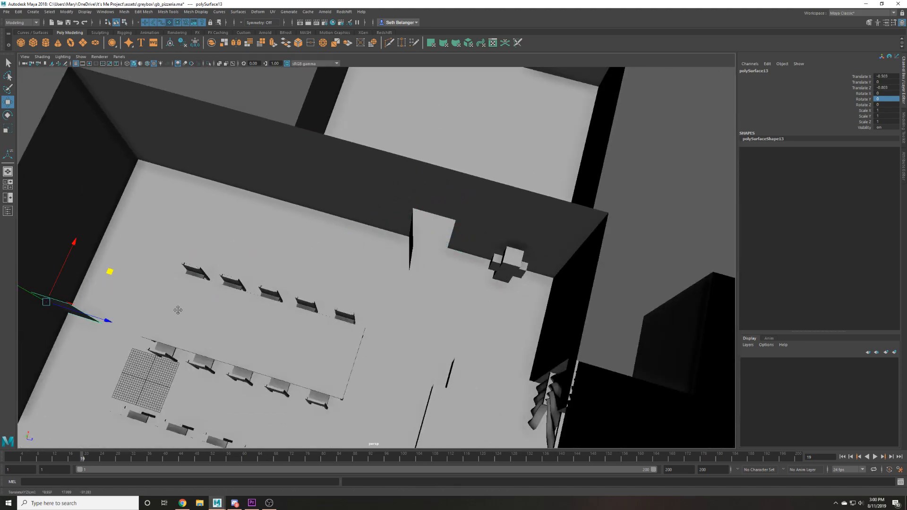
middle_click_drag(174, 313, 416, 263, "alt")
right_click_drag(416, 263, 468, 247, "alt")
left_click_drag(278, 250, 330, 253)
key("f")
right_click_drag(331, 253, 323, 228, "alt")
left_click_drag(322, 229, 293, 244, "alt")
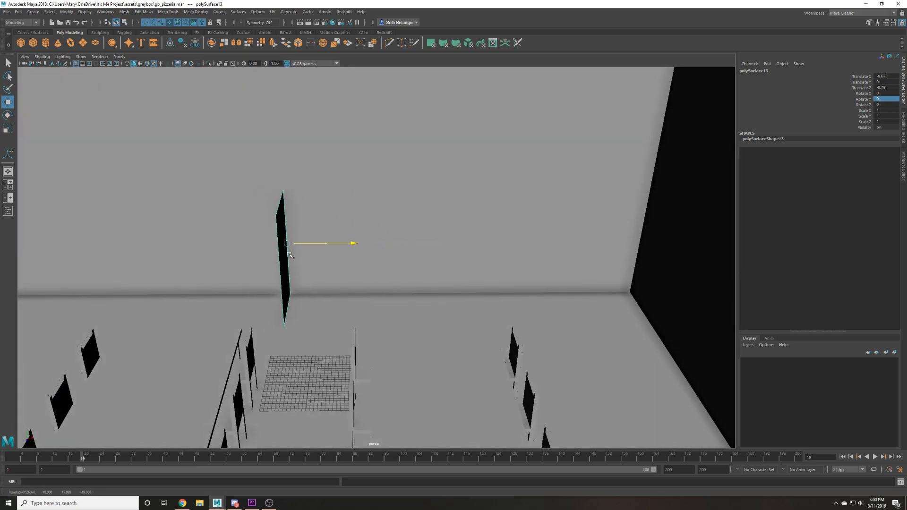
Rotate the door copy to 90 degrees around Y so it lies parallel to the back wall.
key("e")
left_click_drag(271, 273, 315, 265)
scroll(315, 266, "up", 2)
key("w")
left_click_drag(330, 319, 370, 441, "alt")
right_click_drag(370, 441, 367, 299, "alt")
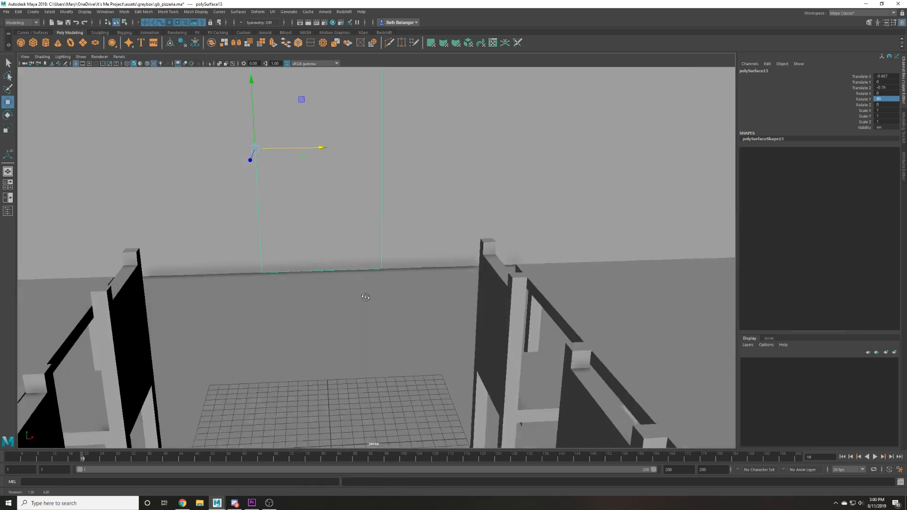
Slide the door copy along the back wall to about -0.66 in X, checking its placement in wireframe and textured display.
scroll(367, 302, "up", 3)
key("4")
scroll(372, 306, "up", 1)
key("6")
left_click_drag(298, 170, 301, 182)
key("ctrl+z")
key("4")
key("6")
mouse_move(313, 170)
left_mouse_down()
mouse_move(279, 179)
mouse_move(296, 178)
left_mouse_up()
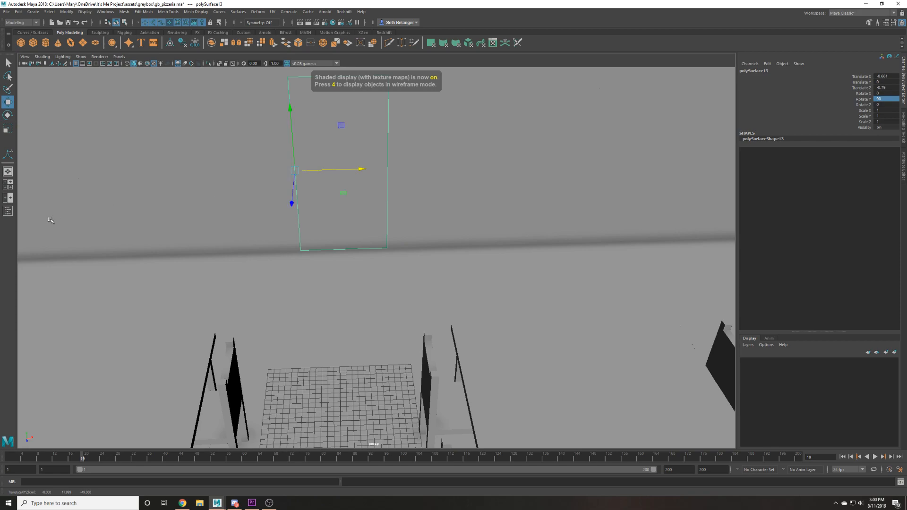
Group all the pizzeria's objects together and name the new group gb_pizzeria.
left_click(7, 211)
scroll(189, 184, "down", 4)
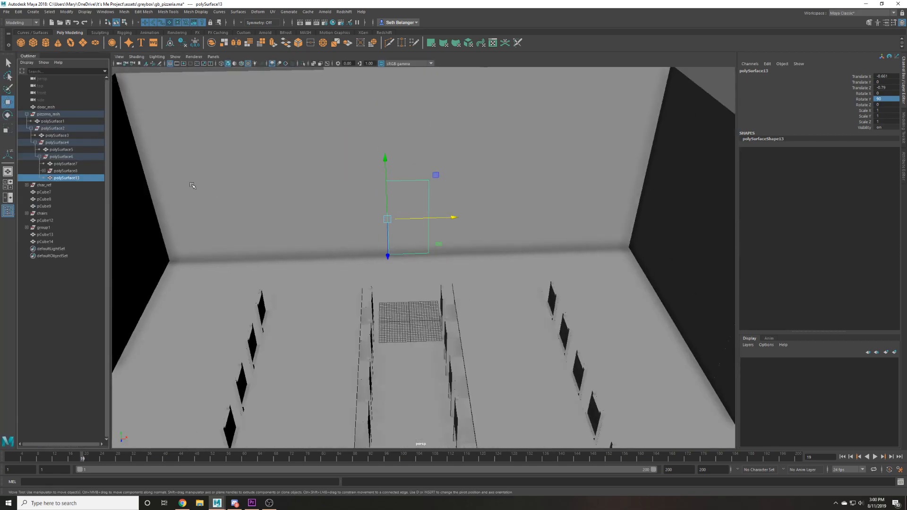
scroll(310, 178, "down", 10)
left_click(306, 200)
scroll(304, 210, "up", 4)
left_click_drag(303, 210, 523, 399)
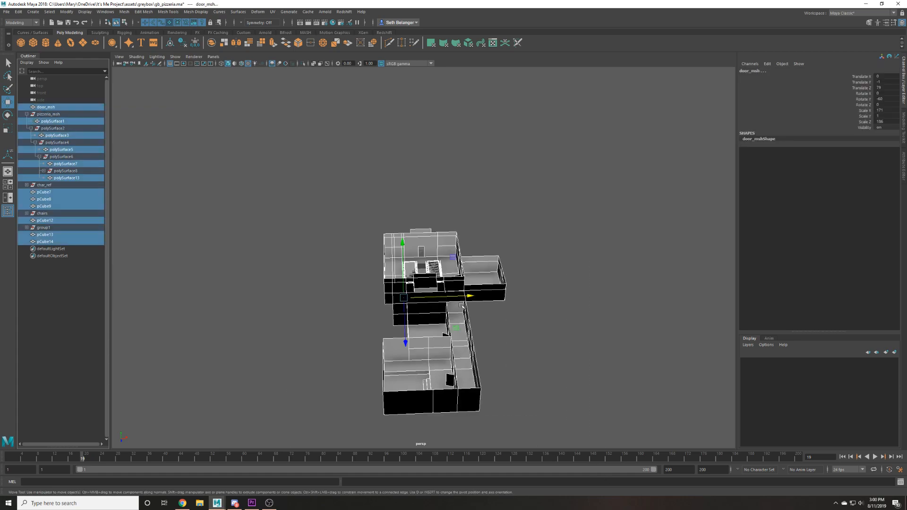
key("f")
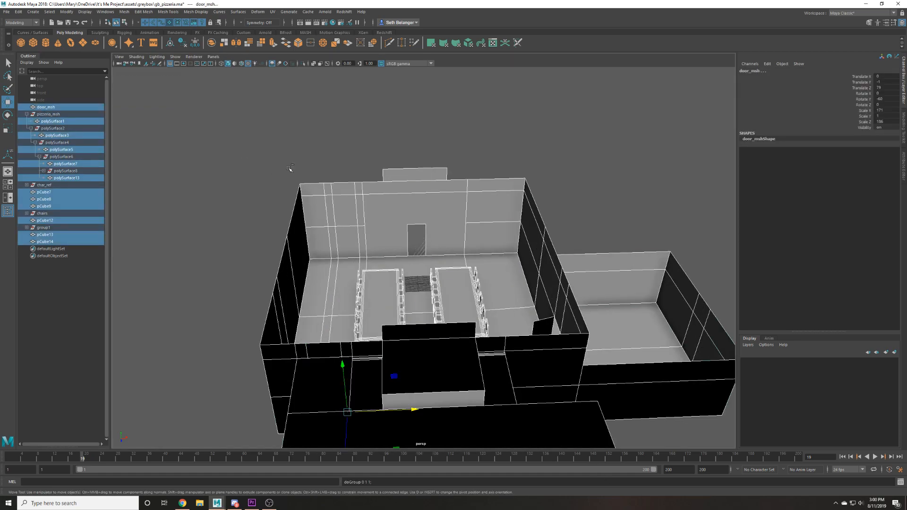
key("ctrl+g")
double_click(50, 164)
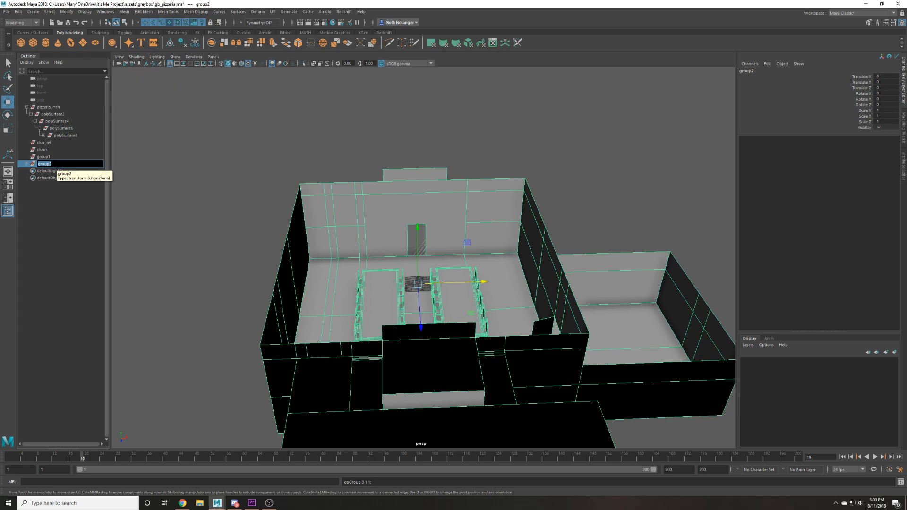
type("gb_pizzeria")
key("Return")
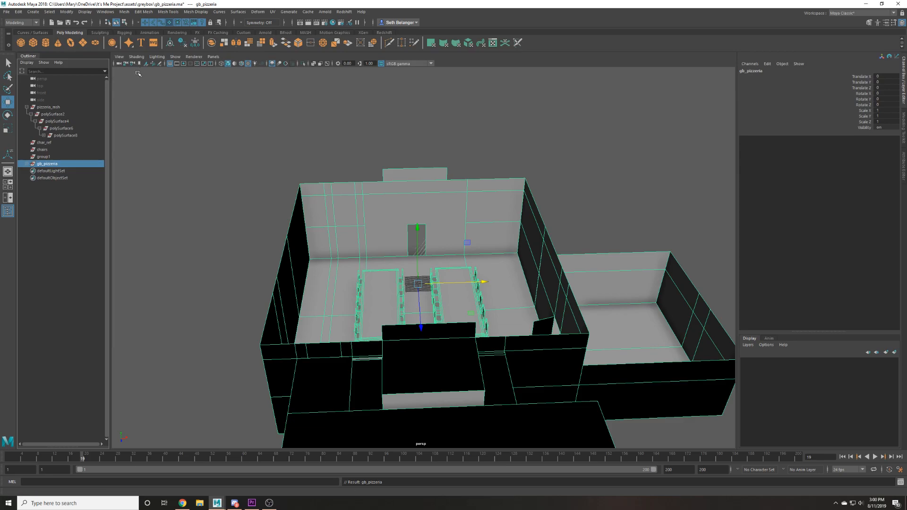
Optimize the scene size to clear the leftover empty groups, and check the remaining geometry by selecting everything.
left_click(139, 97)
left_click(7, 11)
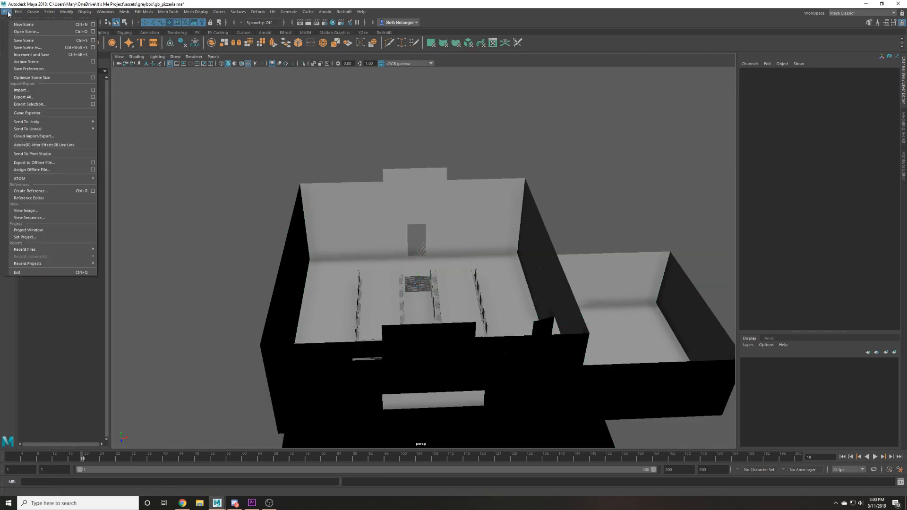
left_click(39, 78)
left_click(428, 255)
right_click_drag(354, 239, 250, 136, "alt")
left_click_drag(251, 136, 585, 414)
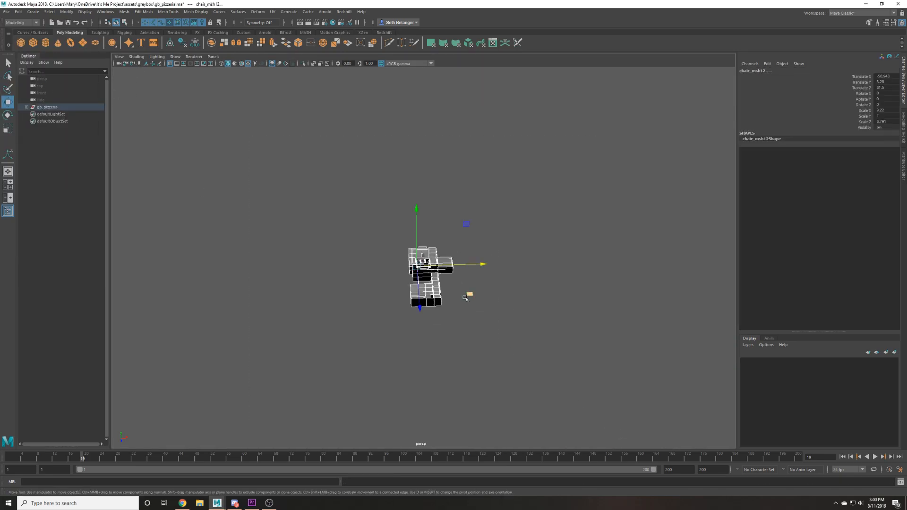
right_click_drag(465, 298, 588, 162, "alt")
left_click(587, 162)
Cut one horizontal and two vertical edge loops into the back-wall panel around the door copy.
scroll(403, 209, "up", 6)
left_click(421, 138)
key("f")
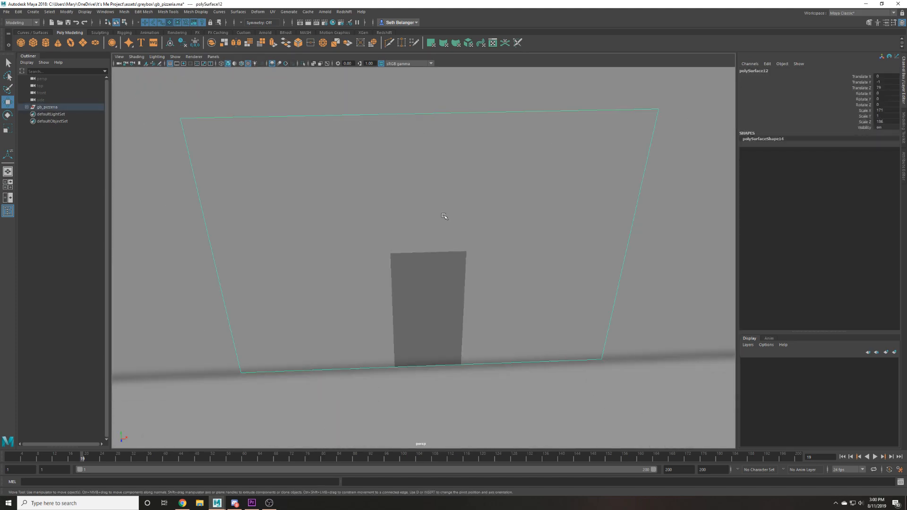
scroll(444, 216, "down", 4)
left_click_drag(444, 216, 471, 224, "alt")
scroll(472, 225, "up", 3)
key("ctrl+shift+x")
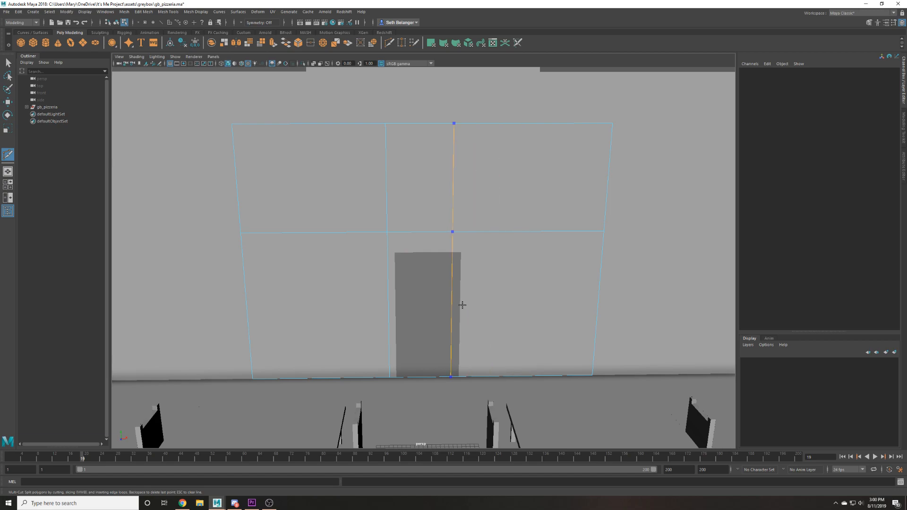
Move the panel's two vertical edge loops onto the door's sides and the horizontal loop onto its top edge.
key("w")
middle_click_drag(476, 262, 462, 262)
double_click(389, 320)
middle_click_drag(389, 319, 406, 319)
double_click(347, 235)
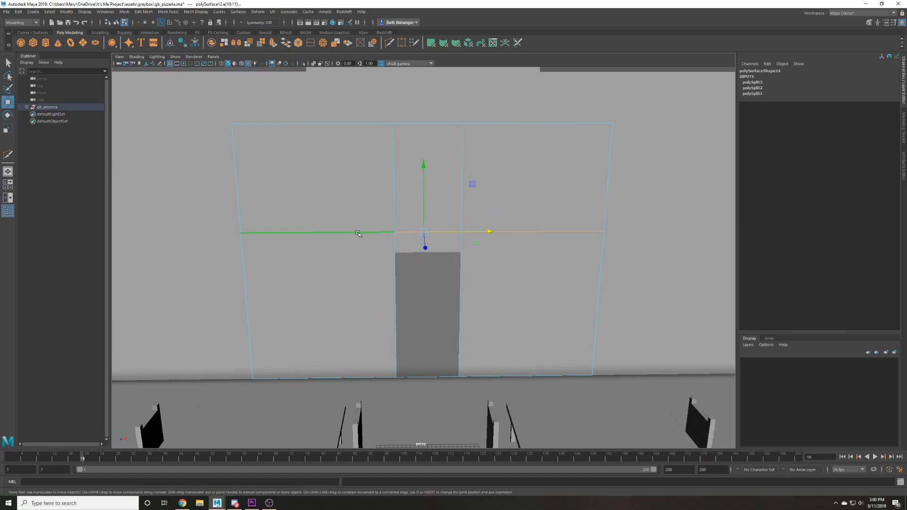
left_click_drag(422, 198, 409, 218)
Delete the door-shaped face from the back-wall panel to open a doorway, and return to object mode.
key("F11")
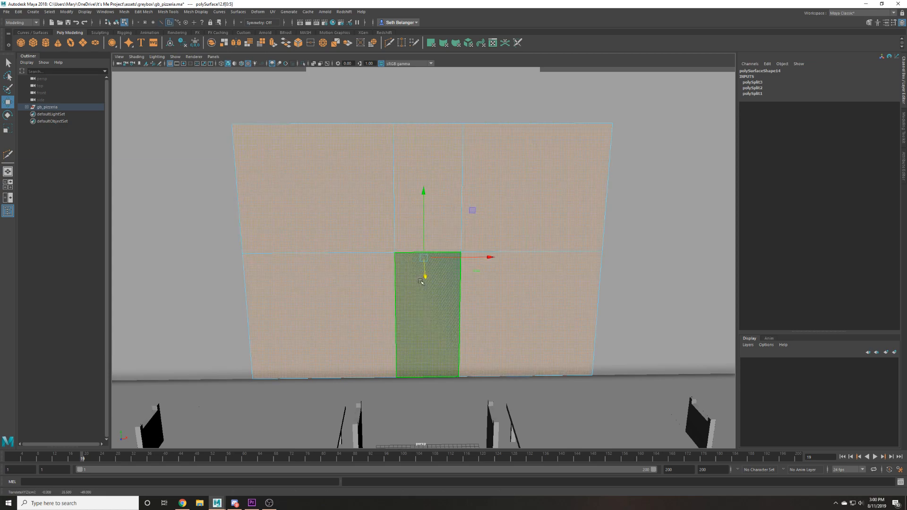
left_click(424, 279)
key("Delete")
key("F8")
Parent the block character's head, arms and legs to its torso and select the torso.
left_click_drag(423, 284, 548, 279, "alt")
left_click(316, 385)
scroll(332, 356, "down", 3)
left_click_drag(332, 357, 406, 336, "alt")
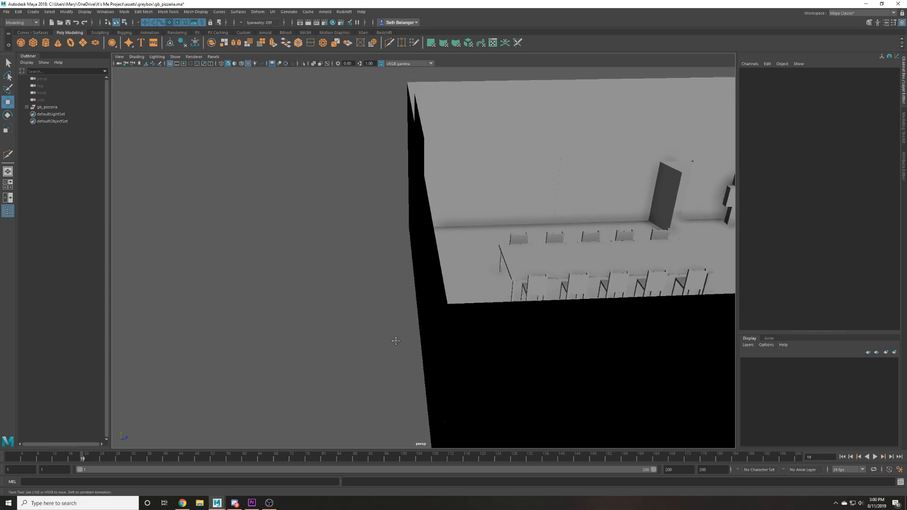
middle_click_drag(407, 336, 381, 336, "alt")
scroll(380, 336, "up", 3)
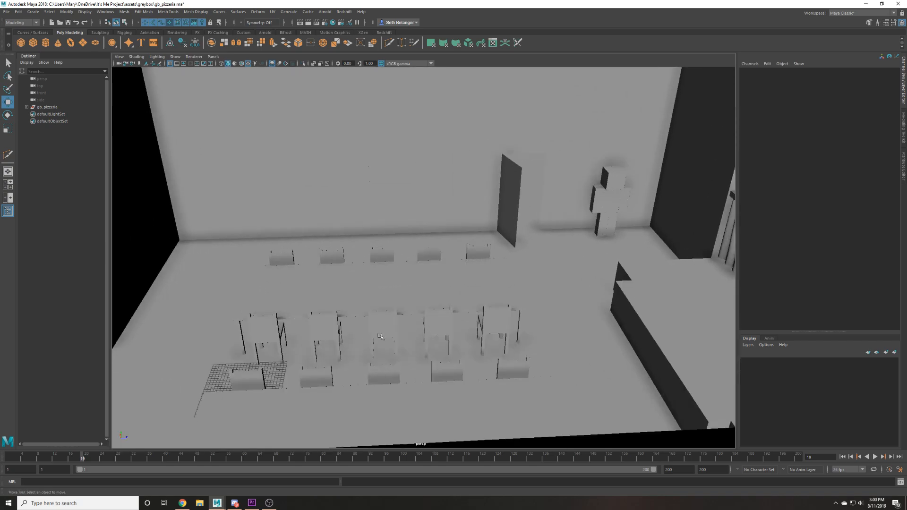
scroll(380, 336, "up", 2)
left_click_drag(569, 240, 563, 246, "alt")
left_click(648, 175)
scroll(647, 189, "down", 3)
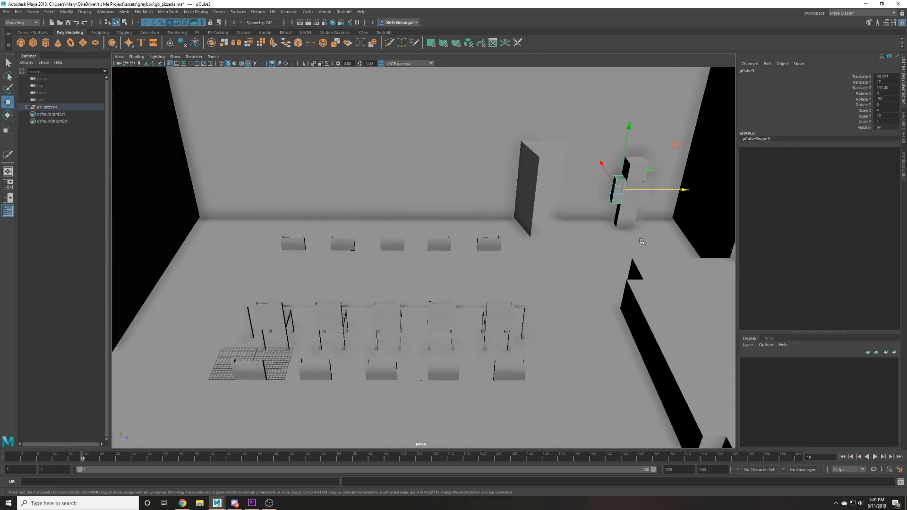
left_click_drag(648, 232, 629, 241, "alt")
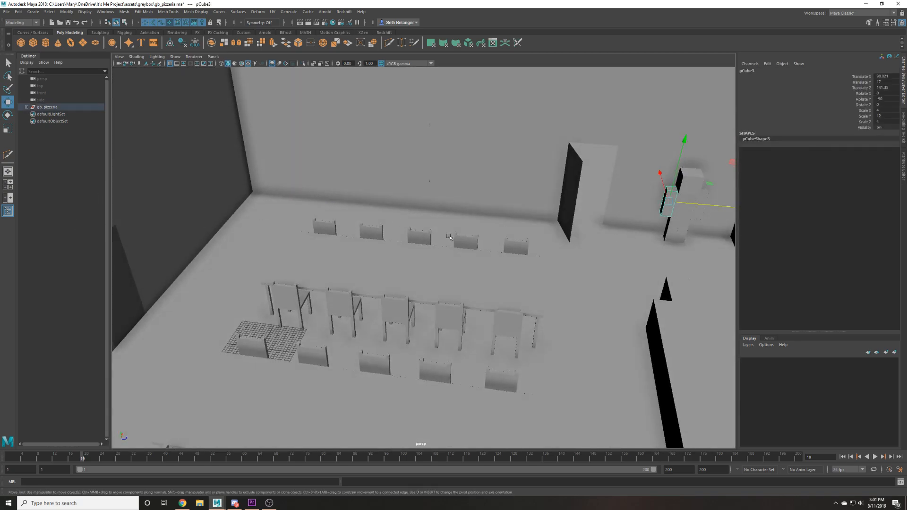
key("f")
scroll(368, 296, "down", 3)
left_click(478, 299, "shift")
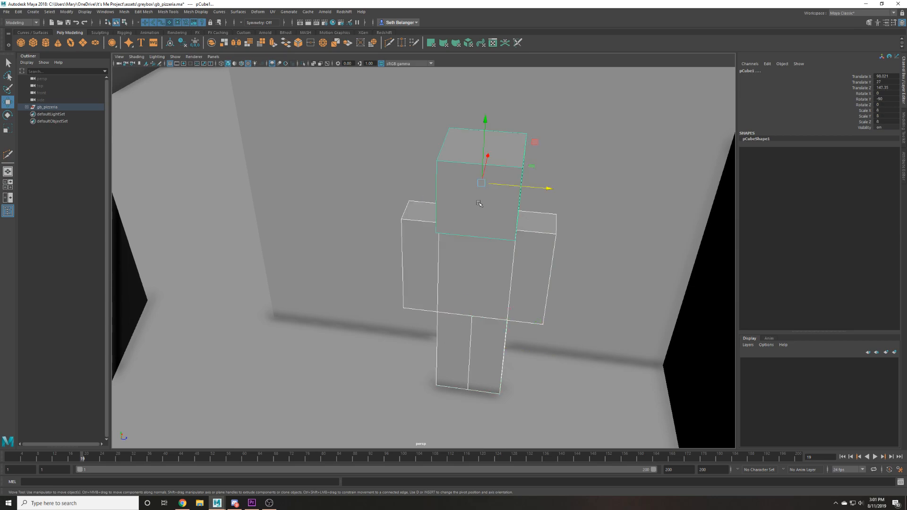
key("p")
left_click(485, 282)
Move the block character across the dining room to the back-wall door, at about 2.6 in X and -32.5 in Z.
scroll(485, 282, "down", 5)
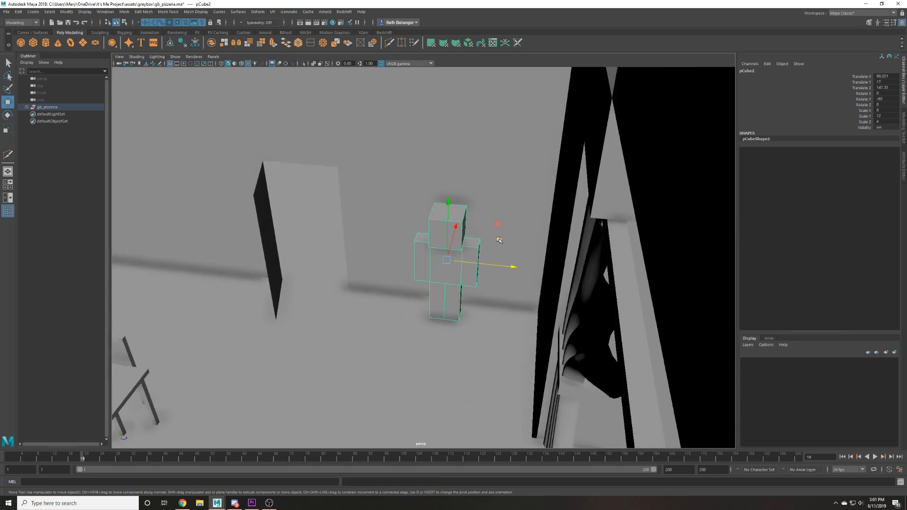
left_click_drag(499, 240, 304, 346)
scroll(204, 370, "down", 5)
middle_click_drag(205, 370, 151, 384, "alt")
key("f")
scroll(288, 353, "down", 3)
left_click_drag(289, 353, 222, 338, "alt")
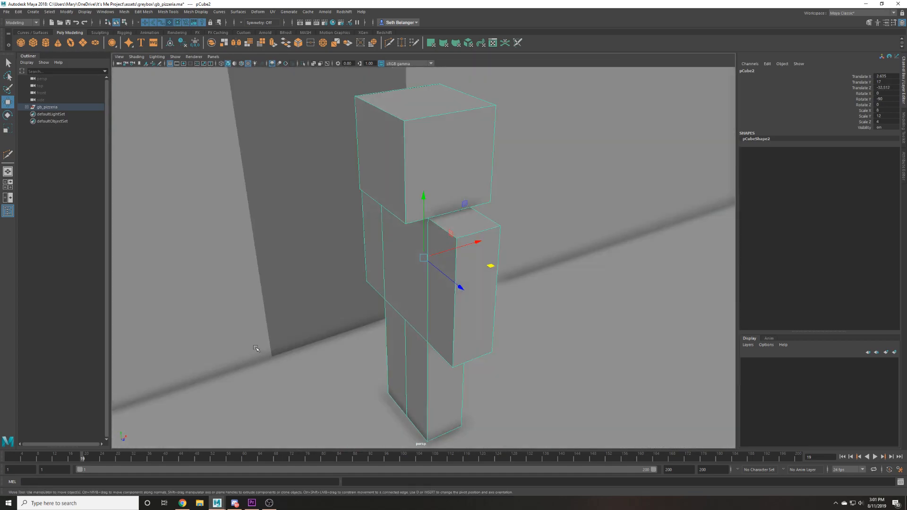
scroll(390, 294, "down", 5)
left_click_drag(415, 317, 366, 289, "alt")
Rotate the block character to 0 degrees around Y and slide it sideways to centre it in front of the door.
key("e")
scroll(366, 289, "up", 4)
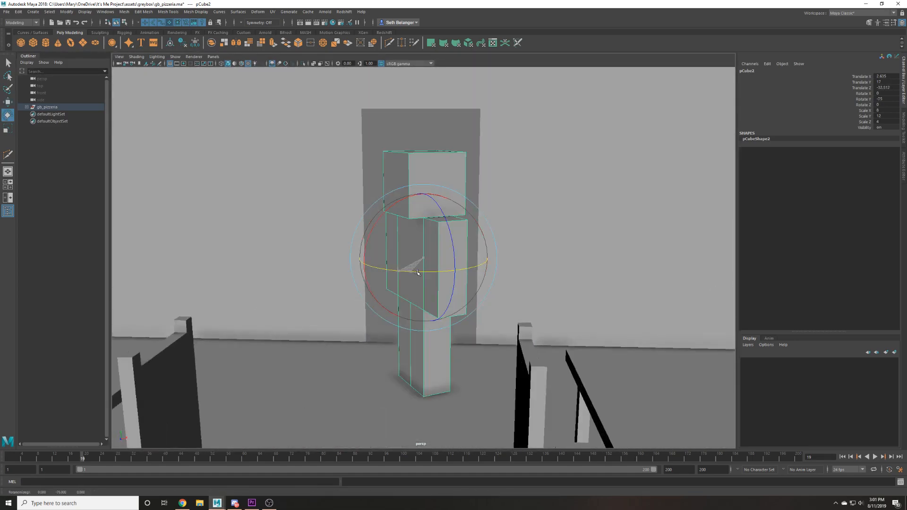
key("w")
scroll(449, 278, "up", 3)
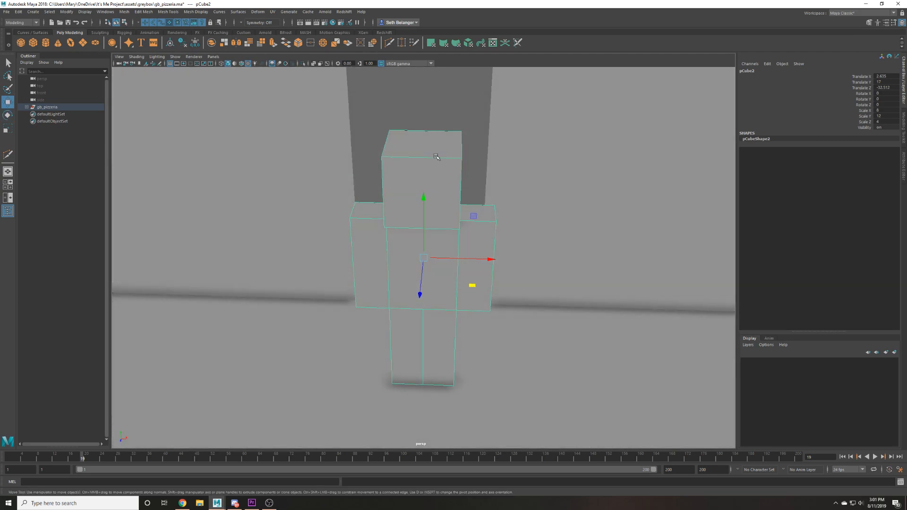
scroll(445, 309, "down", 2)
left_click_drag(443, 261, 423, 262)
Select the door copy behind the character and line it up with the grid in the wireframe top view.
left_click(445, 207)
key("4")
left_click_drag(360, 236, 237, 140)
key("space")
key("space")
scroll(298, 214, "down", 10)
key("4")
scroll(434, 351, "up", 5)
scroll(434, 351, "up", 2)
middle_click_drag(361, 360, 436, 248, "alt")
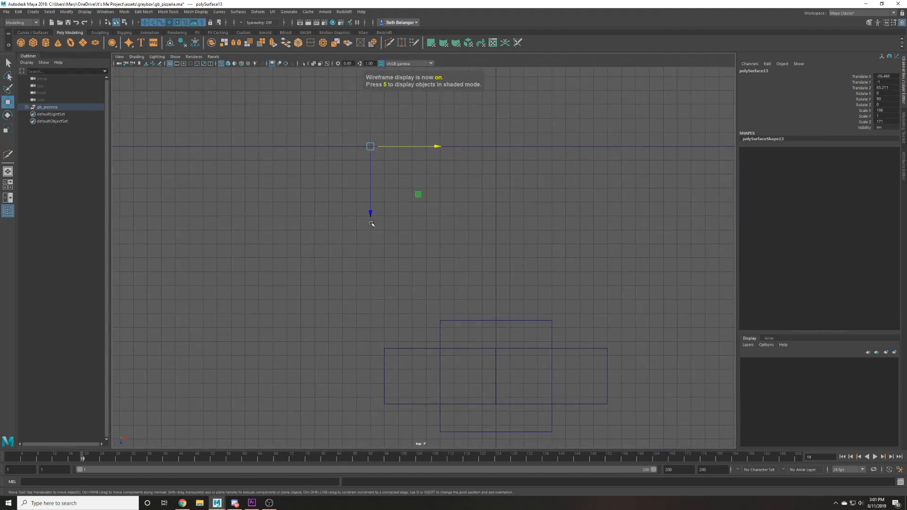
middle_click_drag(573, 220, 521, 274)
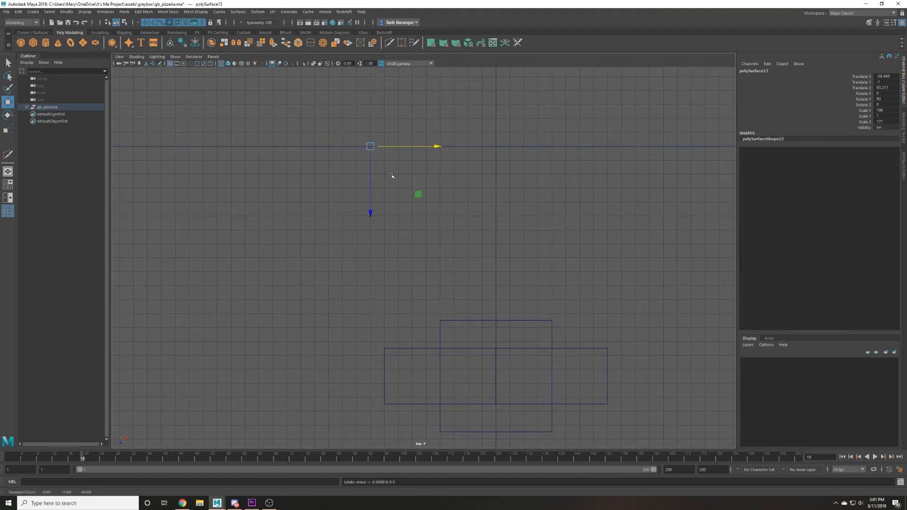
middle_click_drag(401, 338, 400, 140)
middle_click_drag(554, 256, 493, 318, "alt")
key("6")
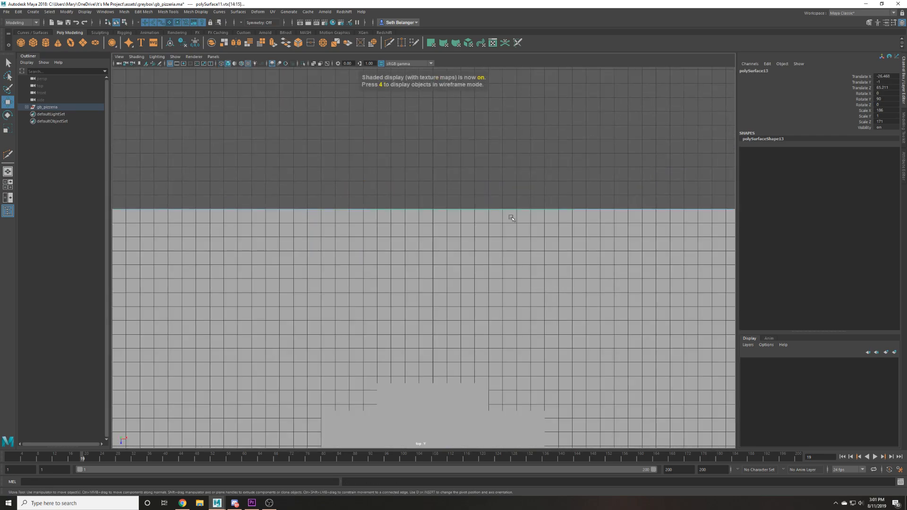
Snap the vertices on the door copy's unhinged side to a grid line in the top view.
right_click_drag(522, 164, 496, 162)
key("4")
left_click_drag(507, 154, 560, 209)
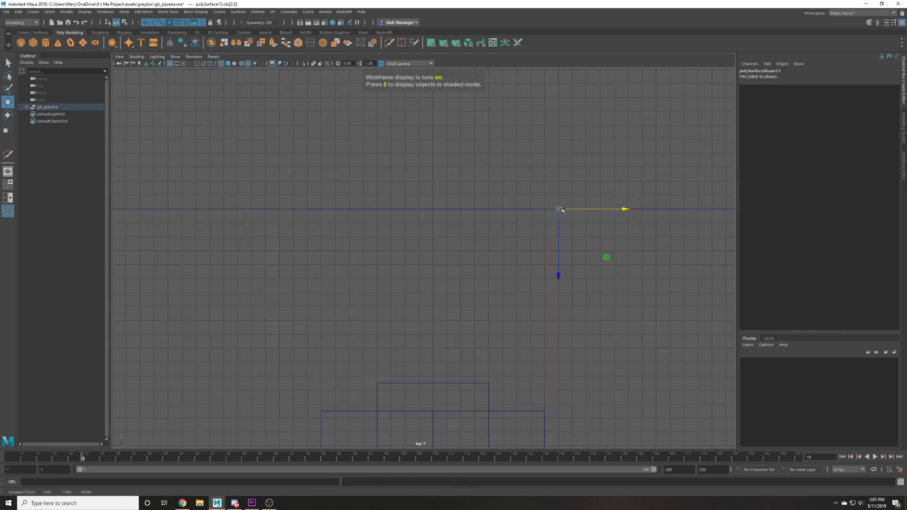
right_click_drag(365, 132, 401, 124)
key("space")
key("space")
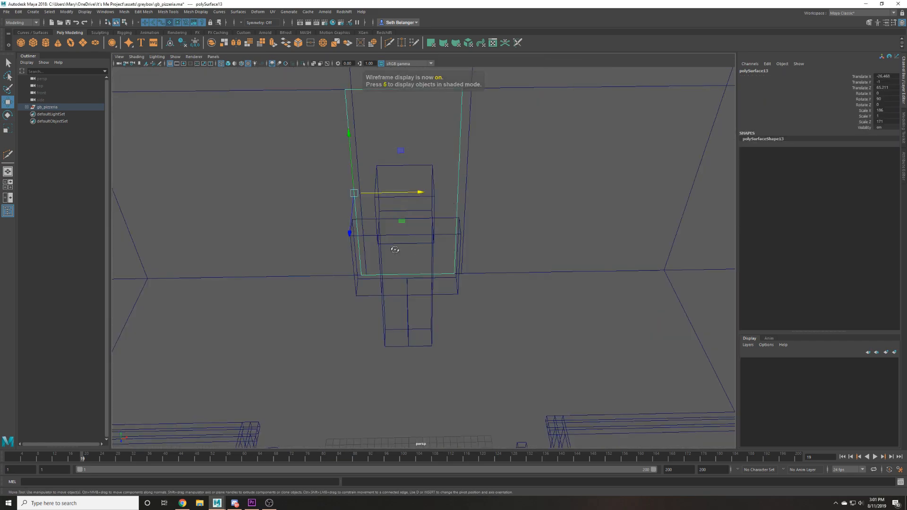
Widen the door copy evenly around the character by moving its side vertices outward in the top view.
key("space")
key("space")
key("F9")
left_click_drag(274, 166, 290, 218)
left_click(293, 217)
key("ctrl+z")
left_click_drag(543, 196, 589, 228)
key("space")
key("space")
key("F8")
key("6")
Snap the door copy's pivot to its hinge-side edge.
key("d")
left_click_drag(399, 217, 349, 206)
left_click_drag(347, 162, 336, 109)
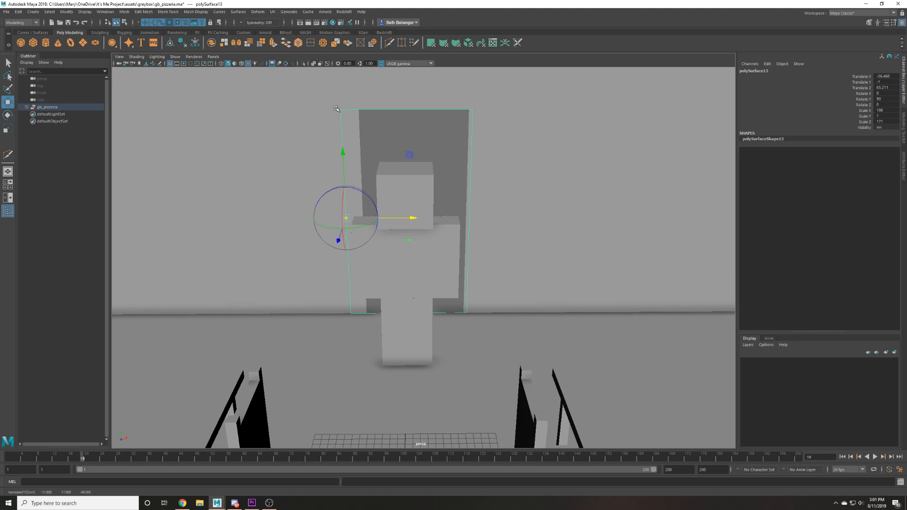
key("d")
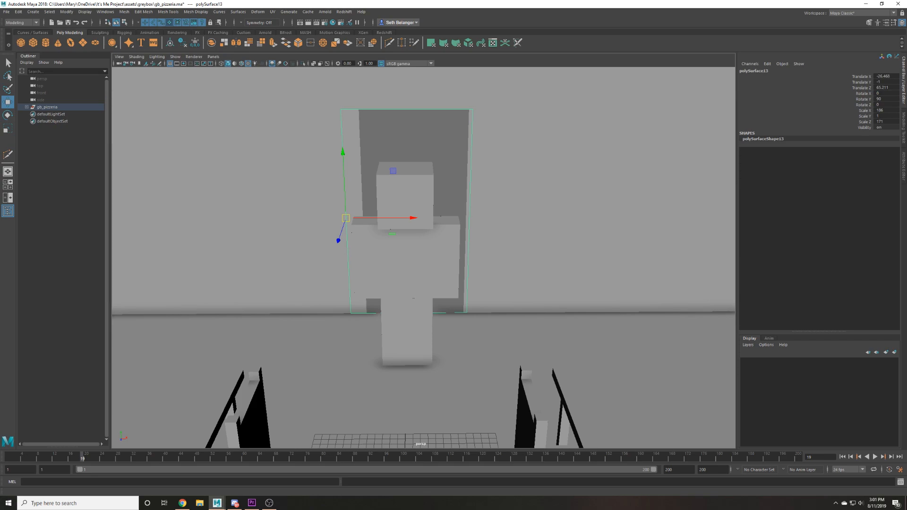
Move the back-wall doorway's side vertices out to match the widened door, and check the fit in textured display.
middle_click_drag(262, 169, 264, 224, "alt")
right_click_drag(302, 196, 280, 195)
key("4")
left_click_drag(305, 150, 383, 363)
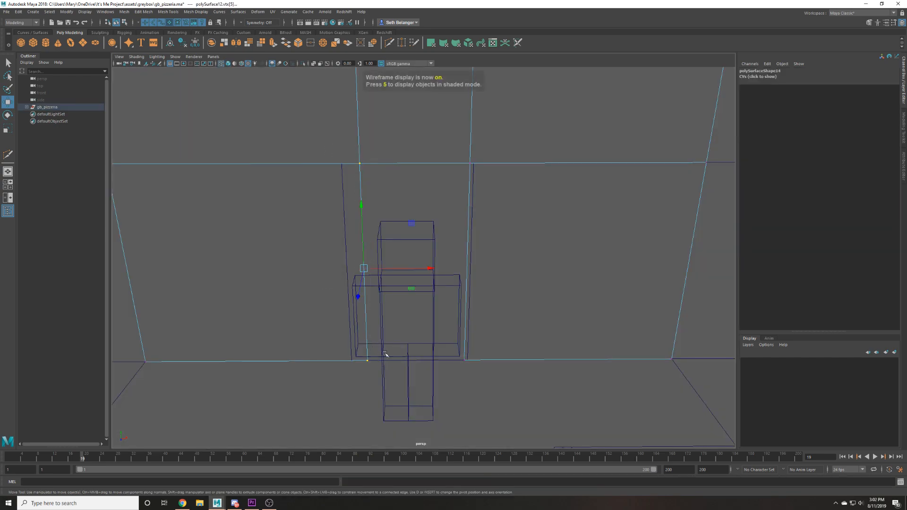
left_click_drag(388, 269, 346, 177)
left_click_drag(398, 143, 481, 371)
mouse_move(491, 268)
left_mouse_down()
mouse_move(435, 305)
mouse_move(462, 292)
mouse_move(512, 194)
left_mouse_up()
middle_click_drag(464, 171, 458, 323, "alt")
key("6")
mouse_move(457, 323)
right_mouse_down("alt")
mouse_move(345, 249)
mouse_move(427, 205)
right_mouse_up("alt")
left_click(438, 309)
left_click_drag(439, 309, 413, 307, "alt")
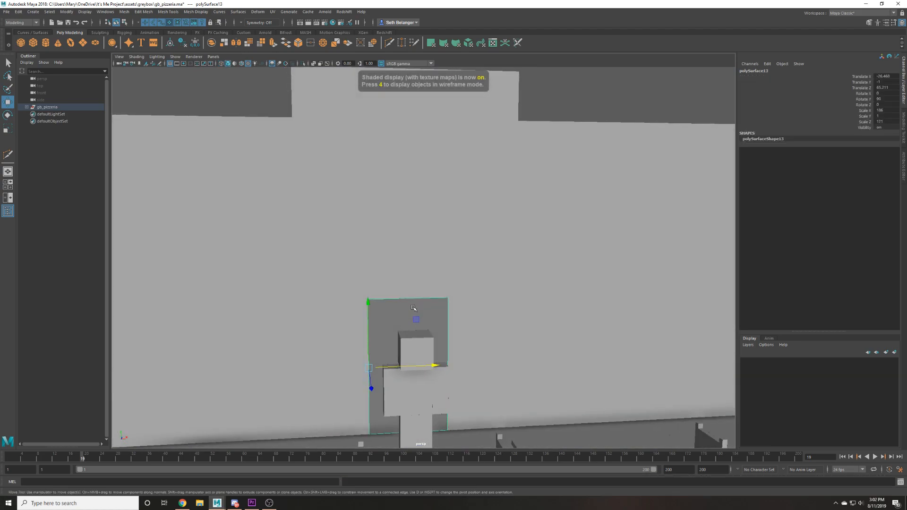
Examine the character's scale against the back-wall door, tables, chairs and stage around the dining room.
left_click_drag(394, 354, 385, 377, "alt")
right_click_drag(385, 378, 299, 162, "alt")
left_click(299, 162)
left_click_drag(300, 162, 464, 261, "alt")
middle_click_drag(463, 261, 420, 184, "alt")
right_click_drag(421, 184, 452, 267, "alt")
left_click_drag(452, 267, 385, 276, "alt")
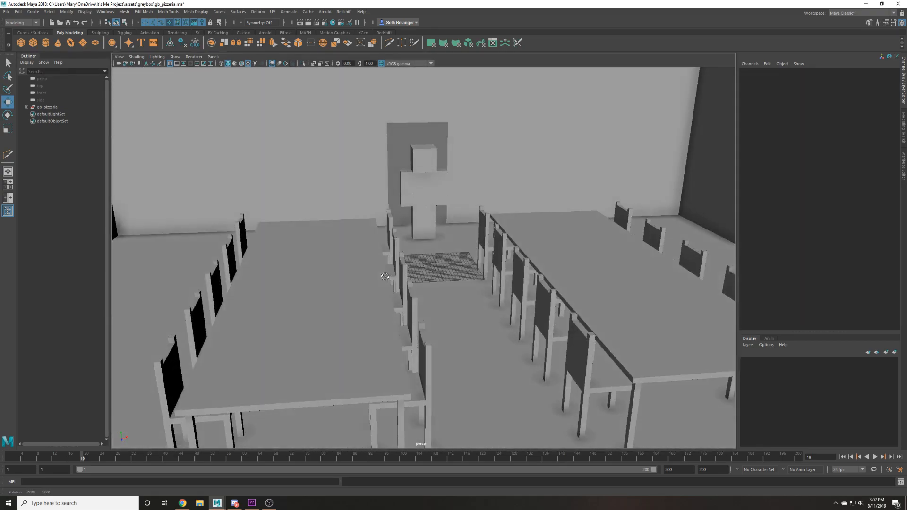
left_click(417, 191)
right_click_drag(418, 191, 183, 186, "alt")
left_click(182, 186)
left_click_drag(183, 186, 425, 292, "alt")
middle_click_drag(425, 292, 309, 350, "alt")
left_click(411, 255)
right_click_drag(411, 255, 564, 279, "alt")
left_click_drag(565, 279, 594, 248, "alt")
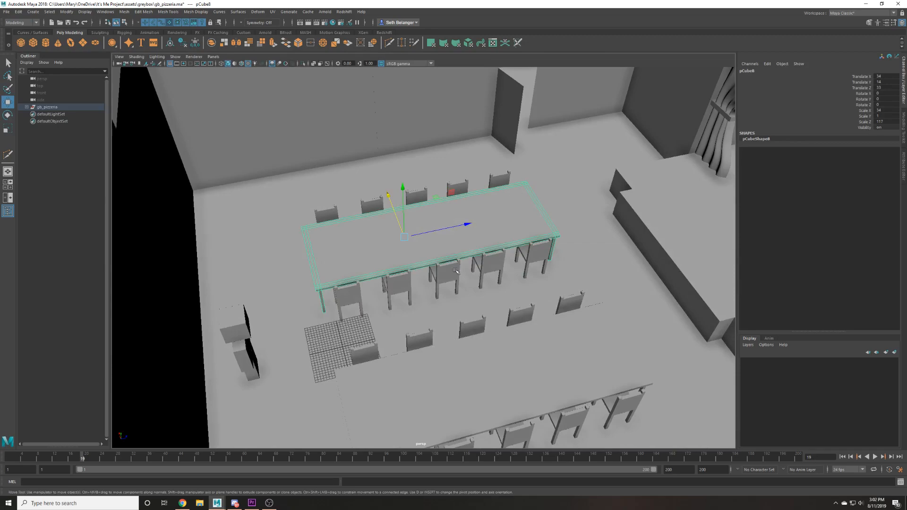
scroll(610, 266, "down", 3)
left_click_drag(477, 373, 445, 354, "alt")
left_click_drag(307, 237, 336, 325, "alt")
scroll(427, 307, "down", 3)
middle_click_drag(336, 326, 246, 345, "alt")
scroll(331, 331, "up", 2)
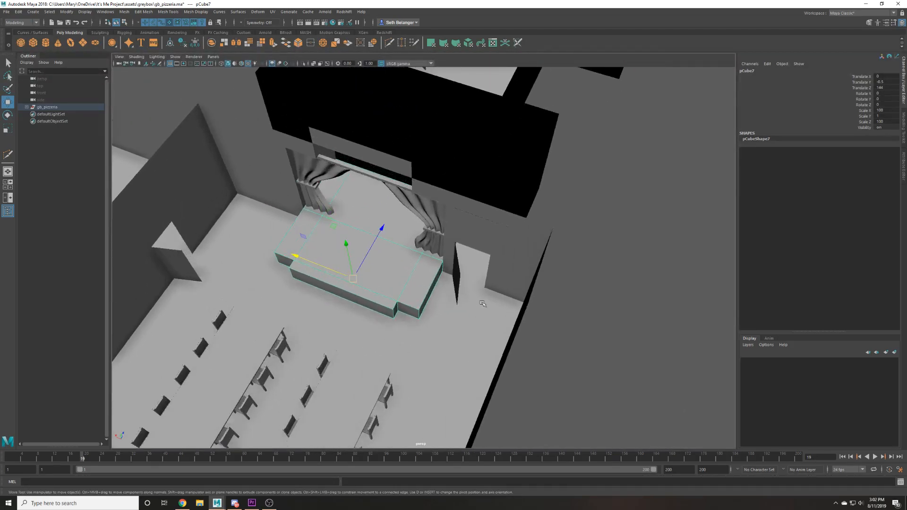
left_click_drag(378, 340, 446, 309, "alt")
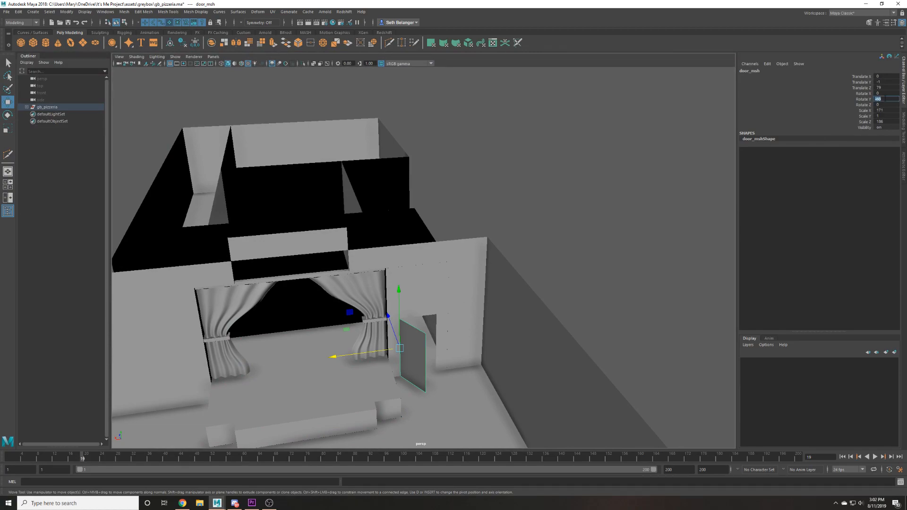
Try setting the Y rotation of the door beside the stage to 0.
key("Return")
key("f")
scroll(593, 251, "down", 4)
left_click_drag(613, 192, 564, 188, "alt")
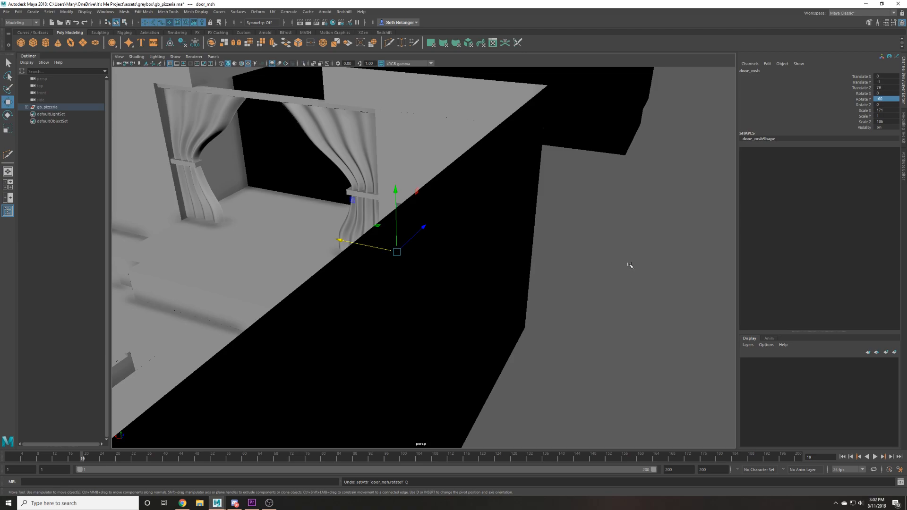
left_click(629, 265)
Delete the ceiling face over the narrow corridor behind the stage.
scroll(601, 245, "down", 5)
left_click_drag(601, 245, 554, 225, "alt")
scroll(555, 224, "down", 2)
middle_click_drag(554, 225, 523, 265, "alt")
scroll(522, 265, "up", 7)
left_click_drag(521, 264, 451, 257, "alt")
middle_click_drag(451, 256, 502, 193, "alt")
scroll(502, 192, "up", 3)
left_click_drag(502, 192, 435, 194, "alt")
left_click(464, 158)
scroll(461, 162, "down", 5)
right_click_drag(435, 194, 432, 236)
left_click(431, 242)
key("Delete")
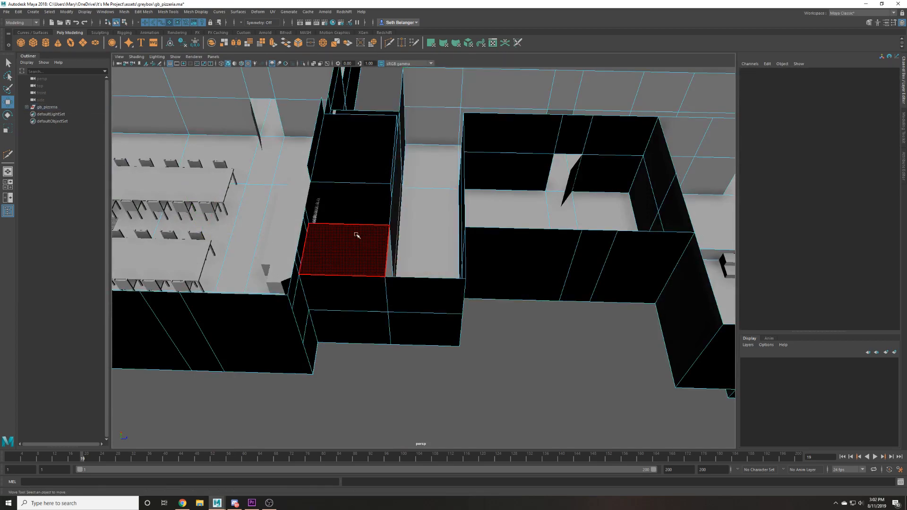
Widen the corridor behind the stage by moving the vertices of the adjoining rooms away from it.
left_click_drag(357, 235, 421, 286, "alt")
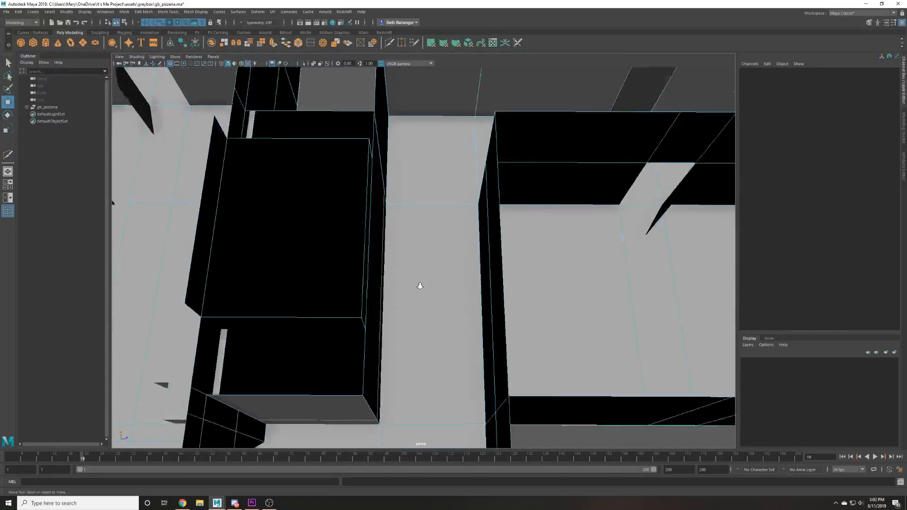
right_click_drag(420, 287, 424, 251, "alt")
left_click_drag(423, 251, 452, 277, "alt")
right_click_drag(519, 309, 454, 322, "alt")
key("F9")
right_click_drag(558, 149, 472, 319, "alt")
middle_click_drag(473, 318, 349, 294, "alt")
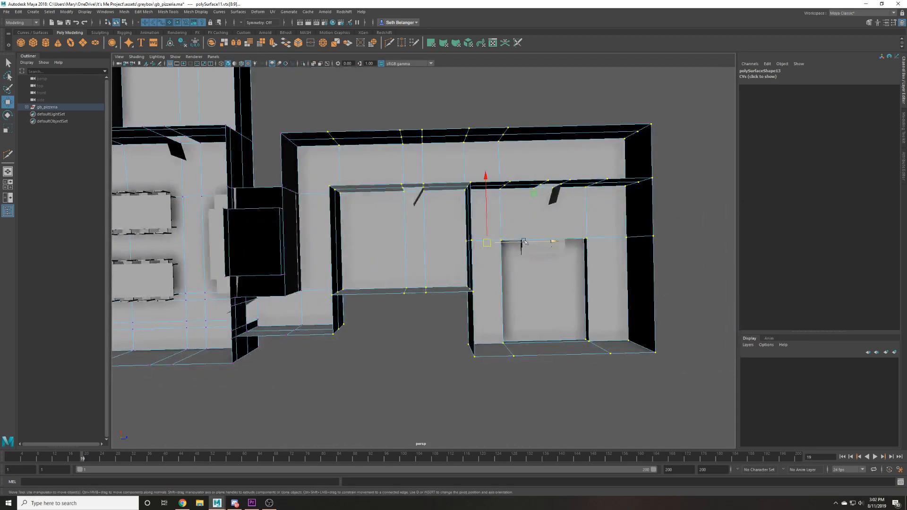
left_click_drag(325, 297, 341, 294)
left_click_drag(310, 254, 313, 231, "alt")
right_click_drag(226, 146, 268, 166, "alt")
middle_click_drag(291, 196, 425, 221, "alt")
left_click_drag(425, 221, 468, 237, "alt")
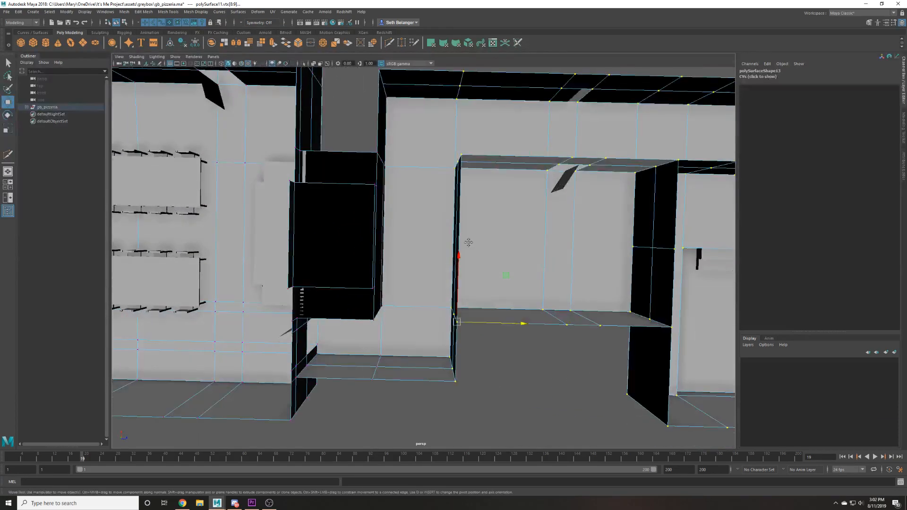
middle_click_drag(468, 237, 449, 330, "alt")
right_click_drag(449, 330, 436, 316, "alt")
right_click_drag(500, 233, 559, 172)
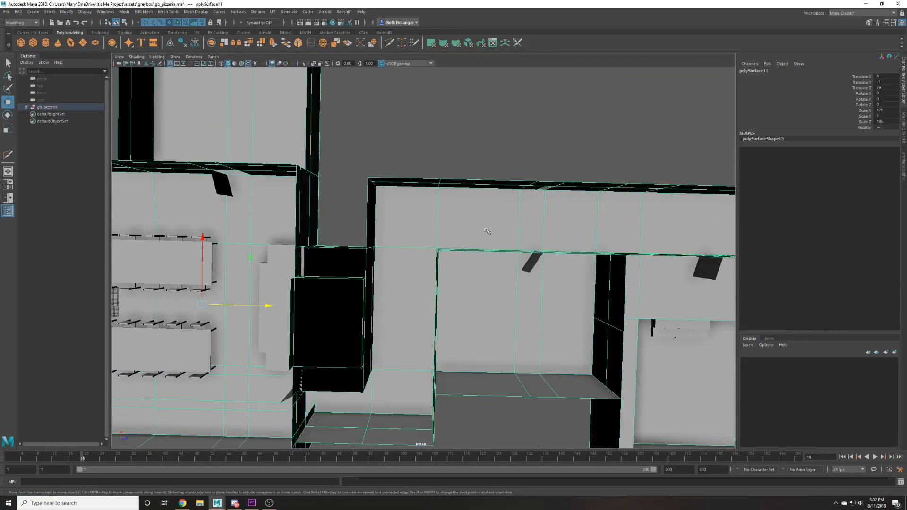
left_click(476, 152)
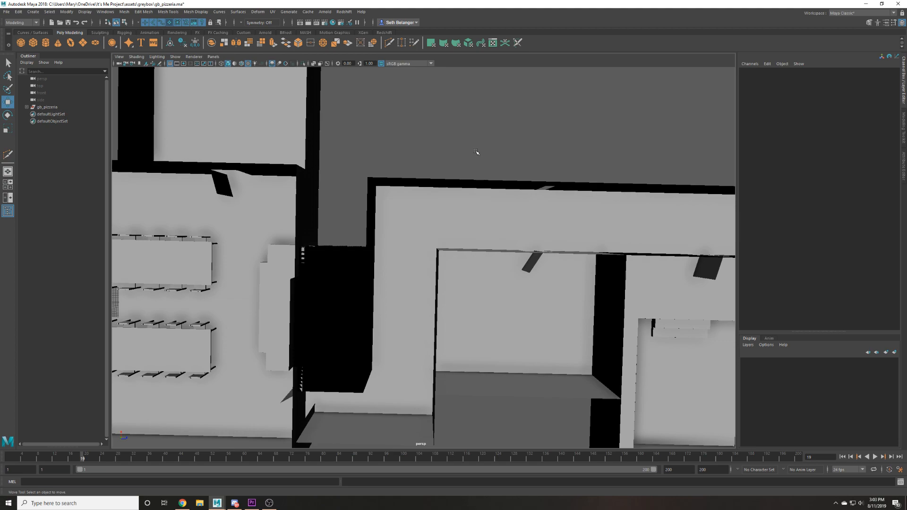
Try moving the corridor-side wall face behind the stage.
scroll(480, 178, "up", 4)
scroll(468, 190, "down", 4)
left_click_drag(468, 191, 477, 153, "alt")
left_click(354, 218)
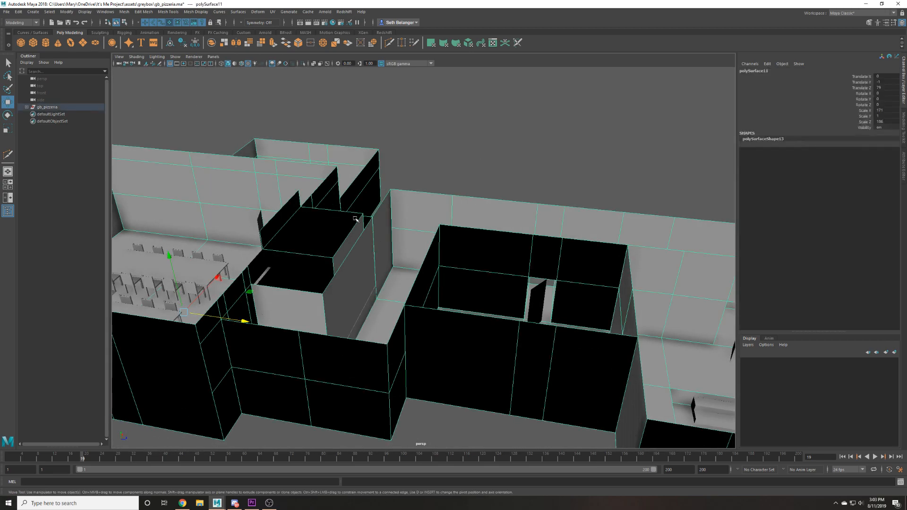
right_click_drag(358, 219, 393, 193, "alt")
left_click(408, 158)
left_click(321, 173)
left_click_drag(321, 173, 362, 174, "alt")
right_click_drag(362, 174, 352, 192)
left_click(353, 192)
scroll(428, 222, "down", 3)
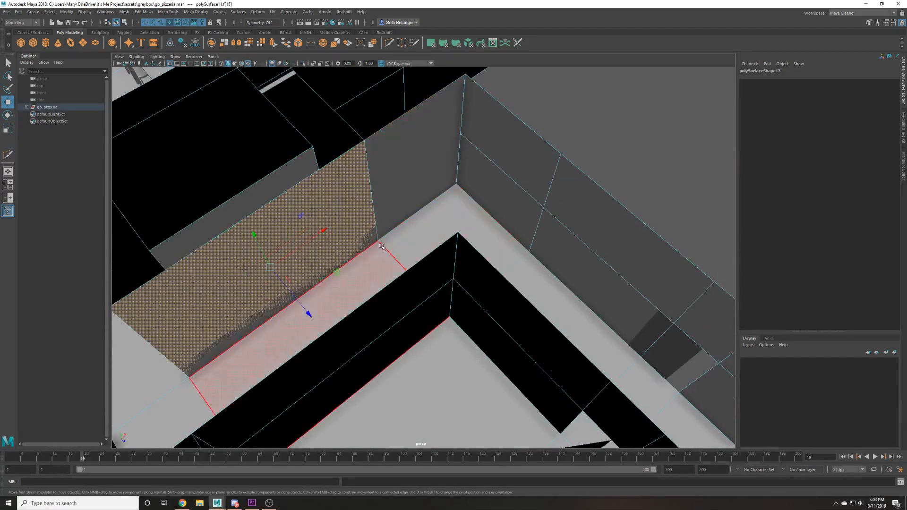
left_click_drag(305, 266, 491, 346)
key("ctrl+z")
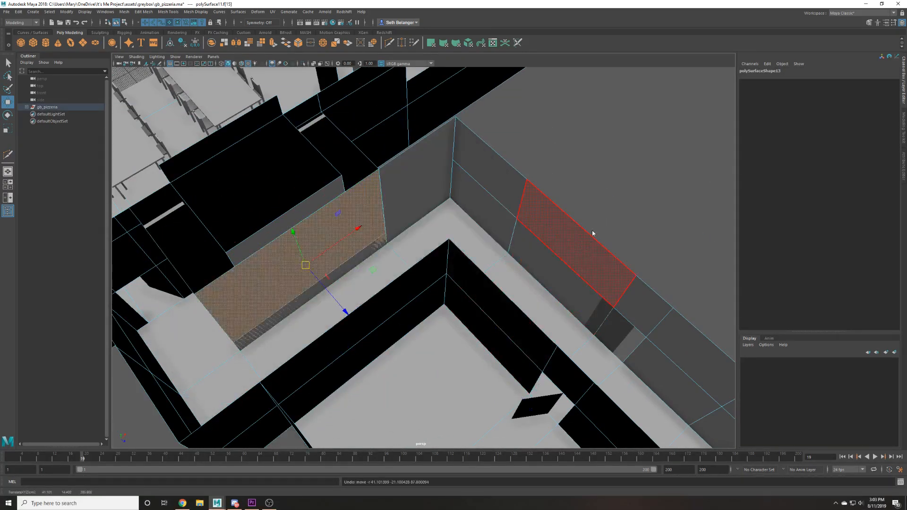
Set the Y rotation of the doors in the middle room and the sunken-floor room to 0.
right_click_drag(589, 239, 605, 207)
left_click(605, 203)
left_click_drag(531, 215, 472, 241, "alt")
left_click(515, 253)
left_click(515, 253)
key("f")
scroll(586, 256, "down", 5)
scroll(481, 256, "up", 3)
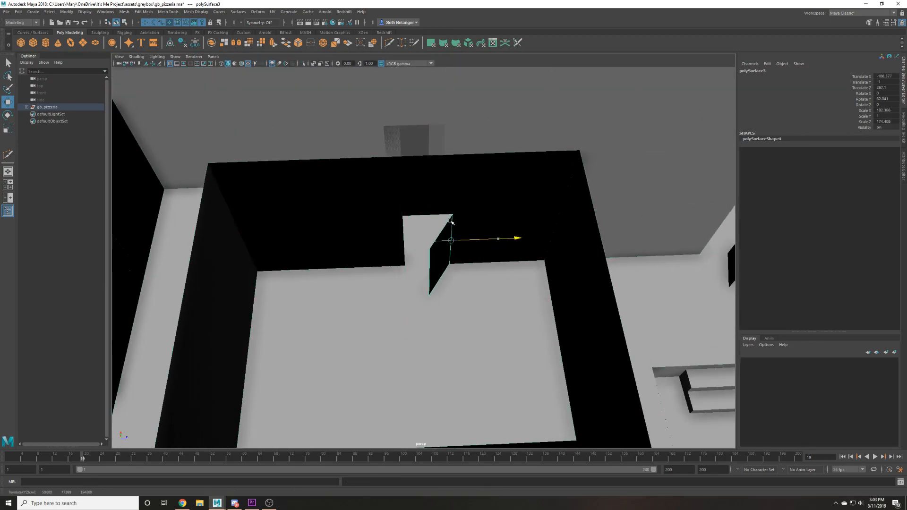
middle_click_drag(660, 306, 489, 268, "alt")
left_click(466, 240)
left_click(259, 257, "shift")
left_click(883, 99)
type("0")
key("Return")
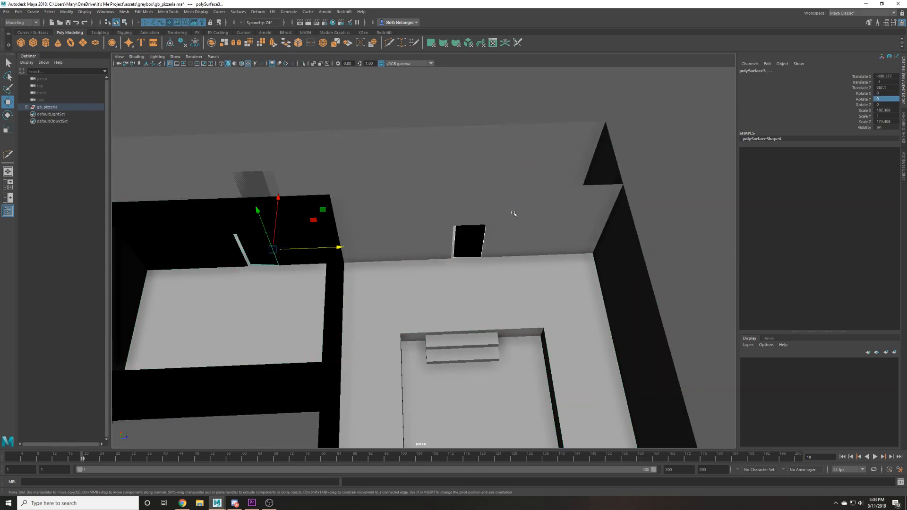
Try rotating the middle room's and sunken-floor room's doors together with the Rotate tool.
key("4")
key("6")
key("e")
left_click_drag(274, 278, 235, 283)
key("ctrl+z")
key("ctrl+z")
key("ctrl+z")
key("ctrl+z")
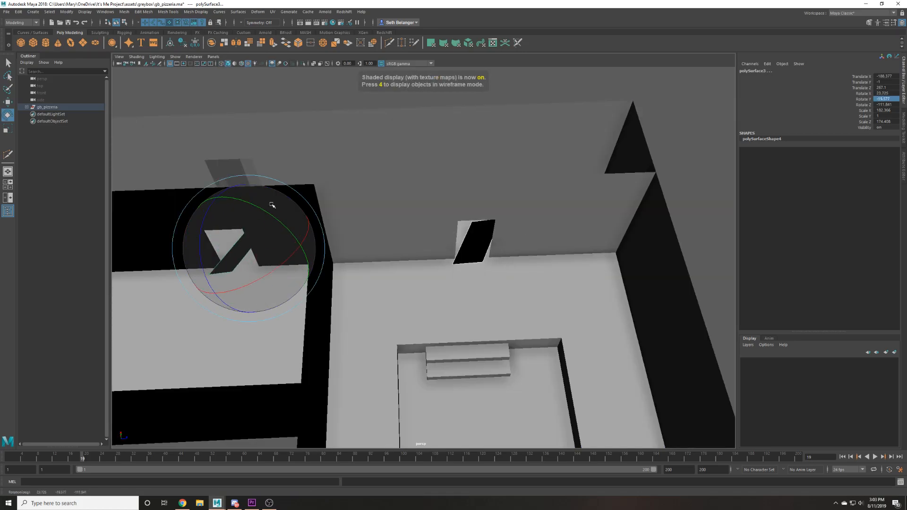
Delete the doors of the middle room, the sunken-floor room and the corridor's outer wall.
key("w")
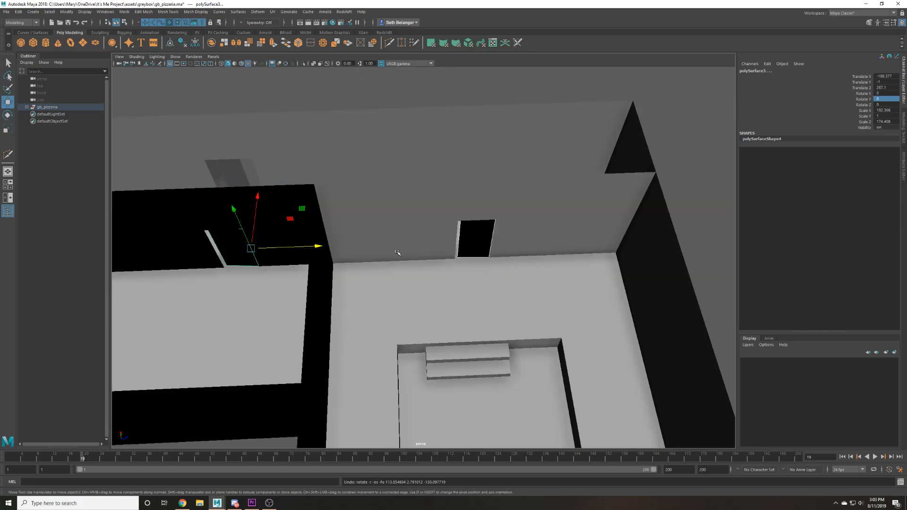
left_click(237, 177)
key("Delete")
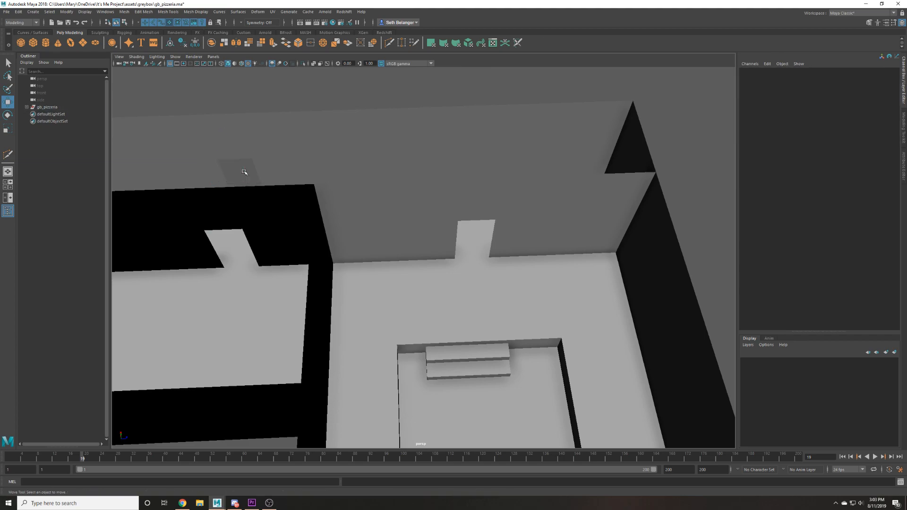
Duplicate the door near the character and place the copy at floor level in the middle room's doorway.
scroll(246, 171, "down", 10)
middle_click_drag(237, 200, 462, 247, "alt")
scroll(462, 247, "up", 5)
left_click_drag(628, 279, 600, 281, "alt")
middle_click_drag(600, 280, 336, 216, "alt")
scroll(340, 211, "up", 4)
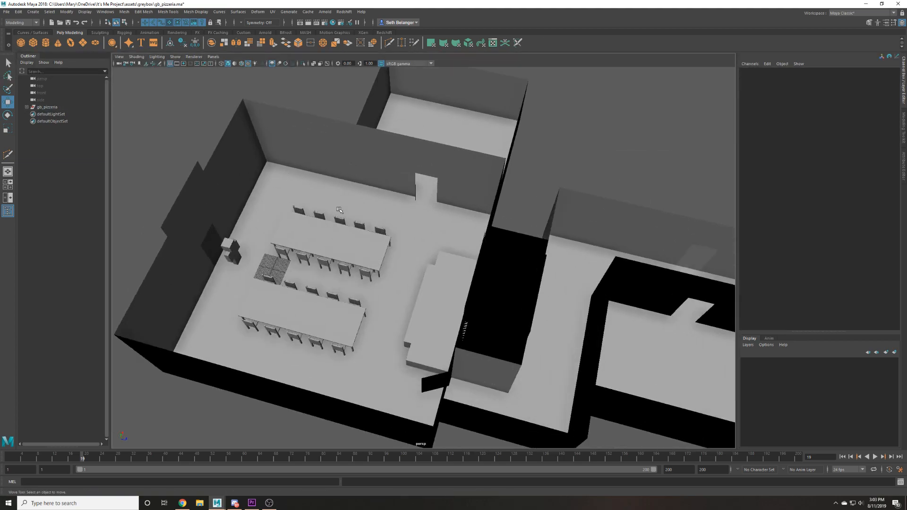
left_click_drag(340, 211, 288, 192, "alt")
left_click(234, 164)
scroll(236, 165, "down", 5)
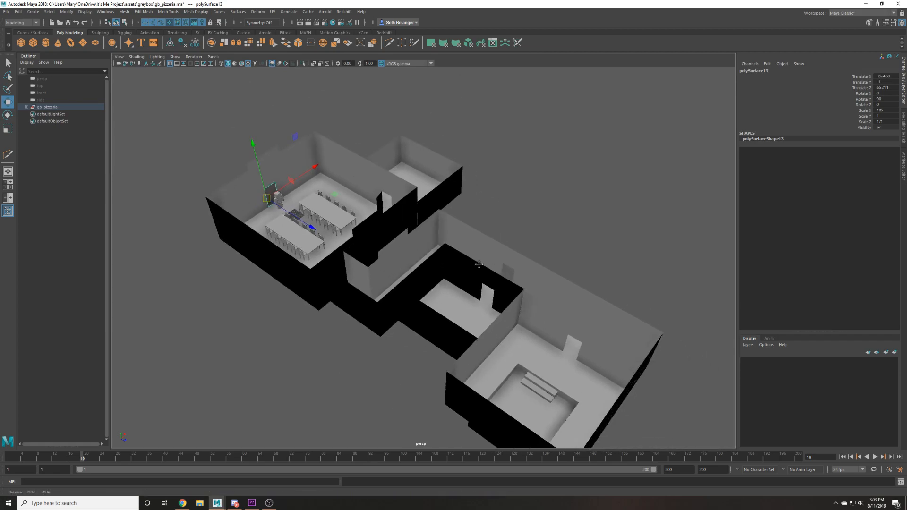
scroll(410, 299, "up", 10)
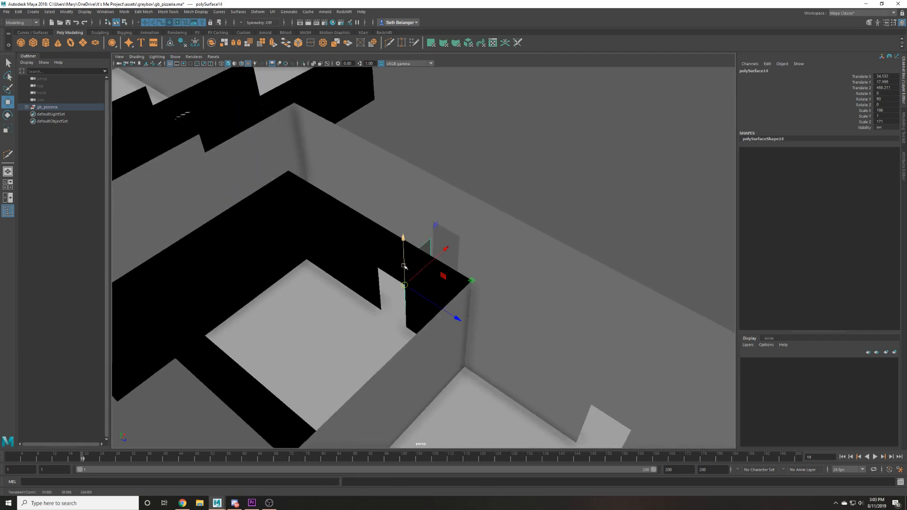
left_click_drag(399, 311, 398, 315)
key("f")
right_click_drag(398, 315, 437, 324, "alt")
left_click_drag(437, 324, 524, 300, "alt")
left_click_drag(460, 274, 470, 244)
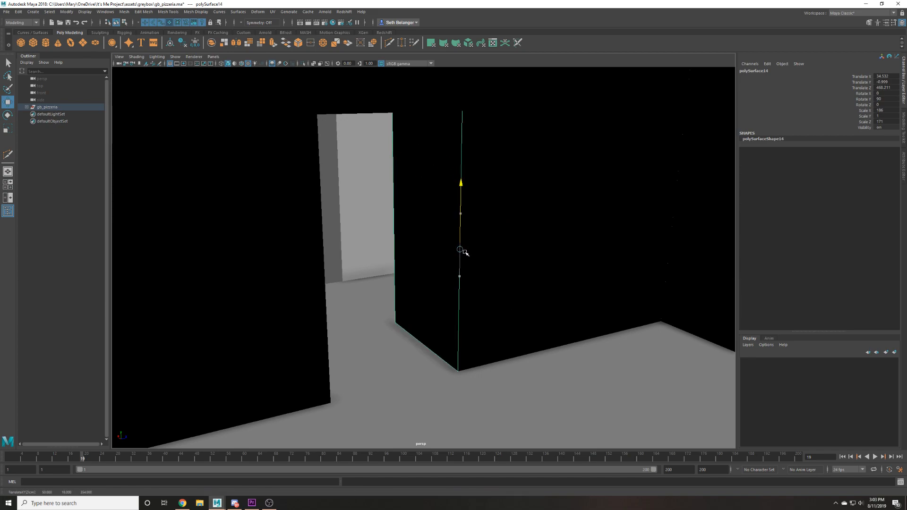
Rotate the copied door around its vertical axis so it closes the middle room's doorway.
key("4")
key("6")
key("e")
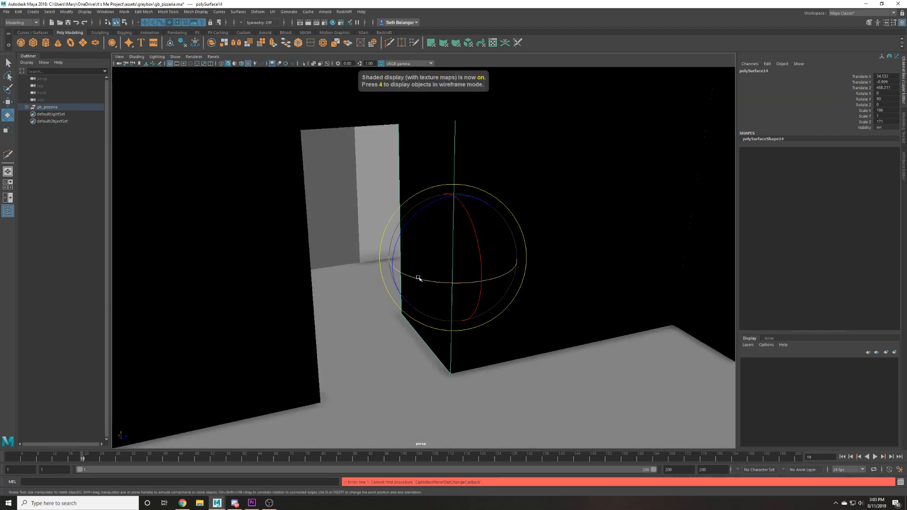
left_click_drag(418, 278, 464, 281)
key("5")
Move the side vertices of the middle room's doorway out to the edge of the new door.
scroll(302, 170, "down", 4)
left_click(348, 170)
scroll(346, 168, "up", 3)
right_click_drag(298, 136, 255, 136)
key("4")
scroll(351, 199, "up", 5)
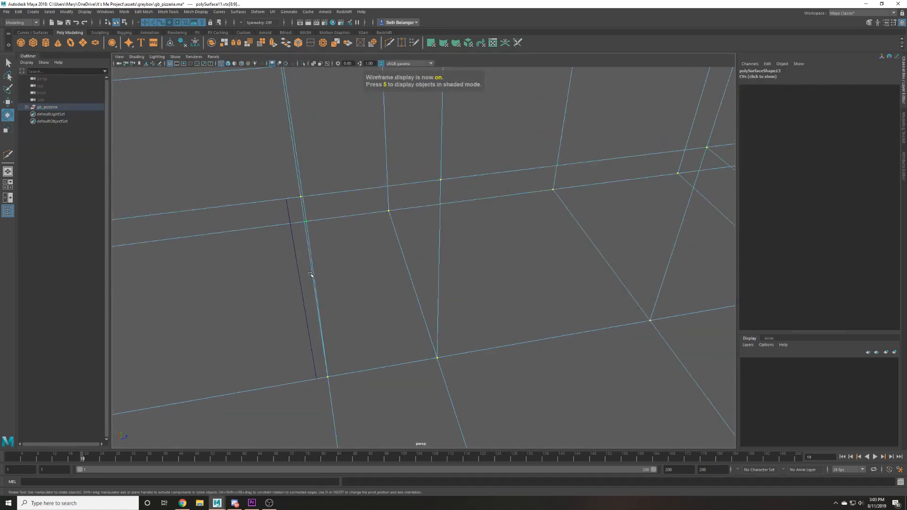
left_click_drag(277, 207, 361, 355)
key("7")
key("w")
key("6")
left_click_drag(342, 294, 293, 228)
key("4")
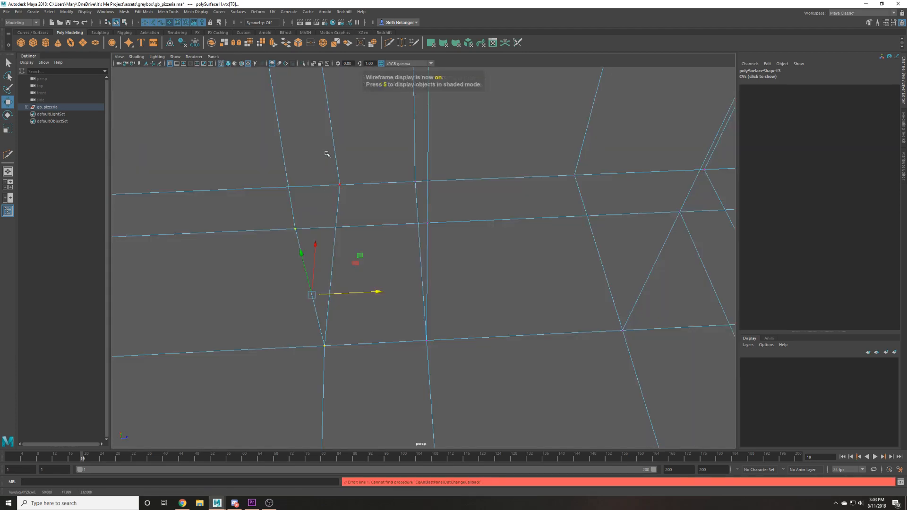
left_click_drag(385, 144, 370, 178, "alt")
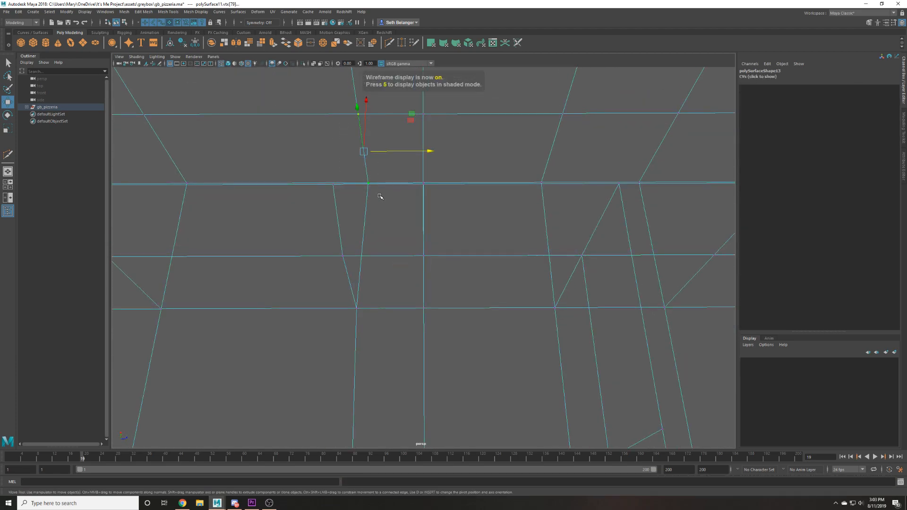
key("6")
Flip the door copy in the corridor's outer wall by setting its Scale X to -186.
left_click_drag(380, 269, 369, 156, "alt")
left_click(368, 144)
key("e")
key("r")
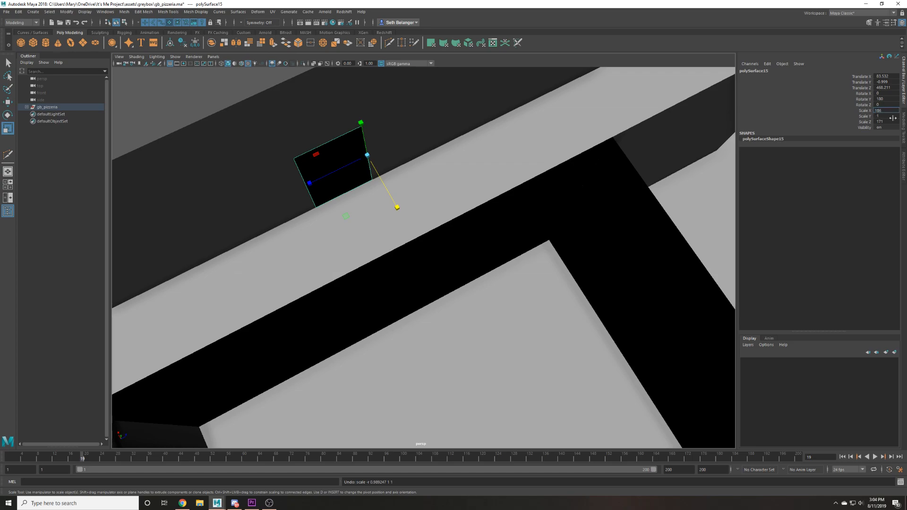
type("-")
key("Return")
left_click_drag(527, 165, 416, 165, "alt")
left_click(370, 172)
scroll(514, 201, "down", 3)
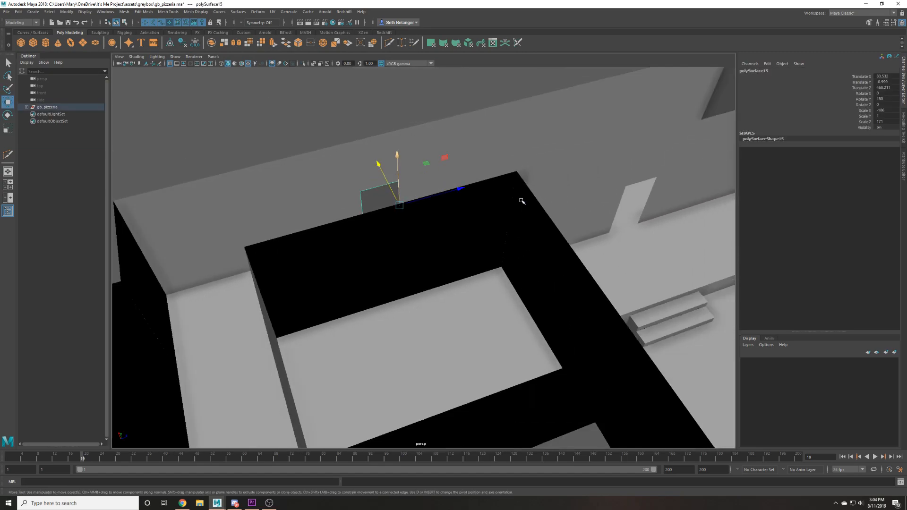
Try rotating the flipped door in the corridor's outer wall.
key("e")
left_click_drag(415, 313, 427, 314)
key("ctrl+z")
Place another copy of the door in the doorway of the sunken-floor room.
key("w")
left_click_drag(456, 265, 489, 310)
key("f")
scroll(541, 281, "down", 9)
scroll(541, 282, "up", 4)
scroll(406, 282, "up", 1)
Align the side vertices of the sunken-floor room's doorway with its new door.
left_click(378, 251)
scroll(402, 251, "up", 2)
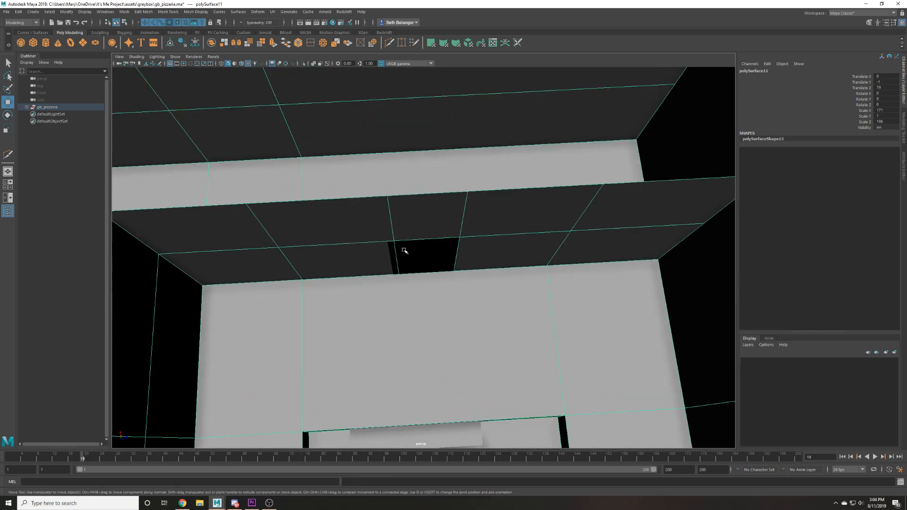
key("4")
left_click_drag(365, 229, 422, 304)
key("6")
scroll(512, 202, "down", 8)
left_click(495, 243)
Set the Y rotation of the dining room's back-wall door and the door beside the stage to 0.
scroll(420, 254, "up", 6)
scroll(522, 197, "down", 4)
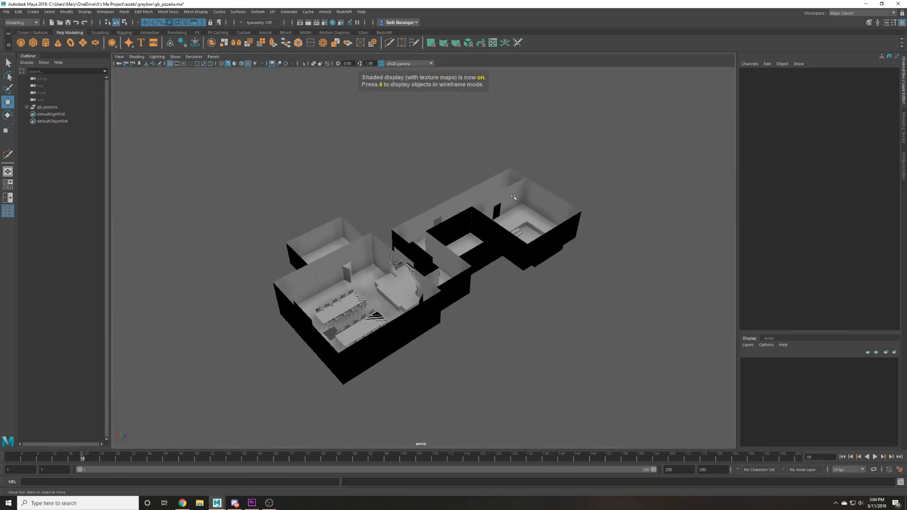
left_click_drag(685, 401, 219, 119)
scroll(309, 210, "up", 4)
left_click(282, 286)
mouse_move(433, 251)
left_mouse_down("alt")
mouse_move(373, 259)
mouse_move(386, 275)
mouse_move(395, 259)
mouse_move(447, 248)
left_mouse_up("alt")
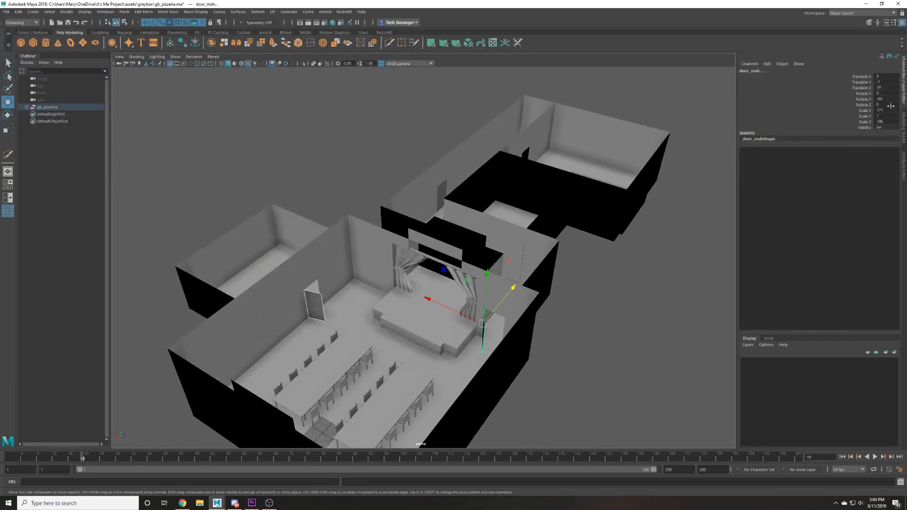
left_click(712, 281)
Check the back-wall door's fit in wireframe, and delete it together with the door beside the stage.
right_click_drag(686, 255, 542, 271, "alt")
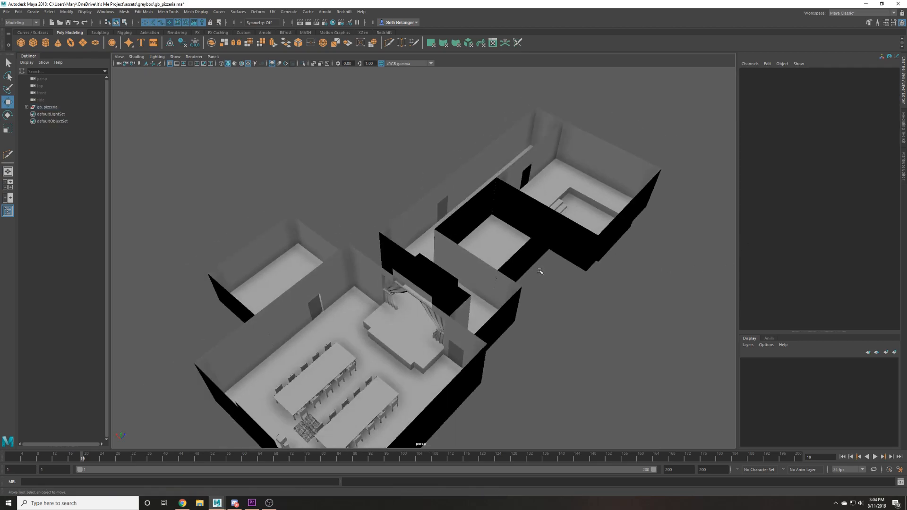
middle_click_drag(519, 272, 690, 182, "alt")
scroll(689, 182, "up", 4)
left_click_drag(690, 182, 519, 175, "alt")
left_click(395, 205)
left_click(406, 210)
key("4")
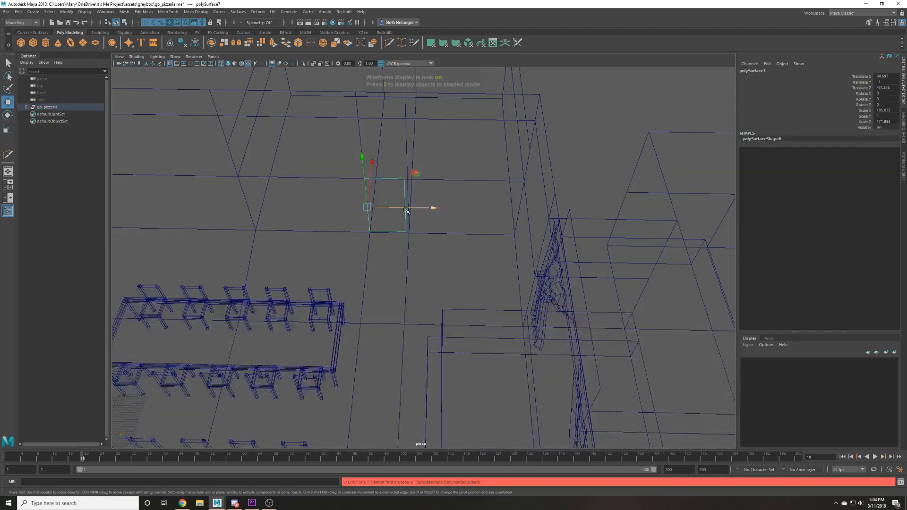
key("6")
scroll(408, 197, "down", 4)
left_click_drag(413, 246, 707, 326, "alt")
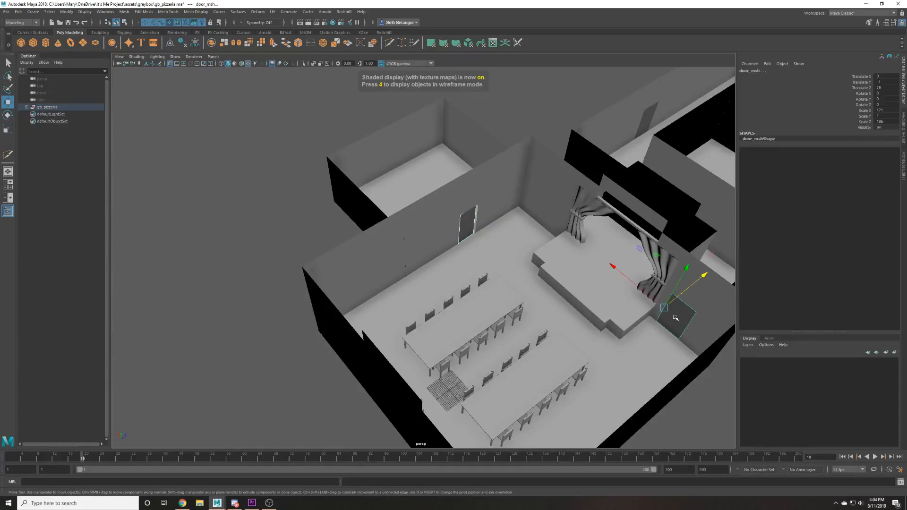
scroll(675, 318, "down", 5)
key("Delete")
Duplicate the corridor's outer-wall door and place the copy at floor level in the dining room's back-wall doorway.
scroll(639, 233, "up", 4)
left_click(617, 139)
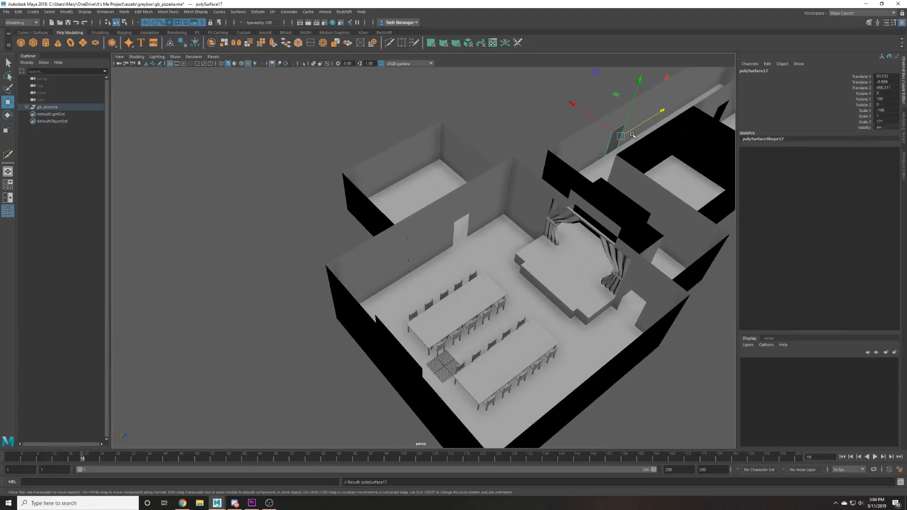
left_click_drag(624, 136, 464, 211)
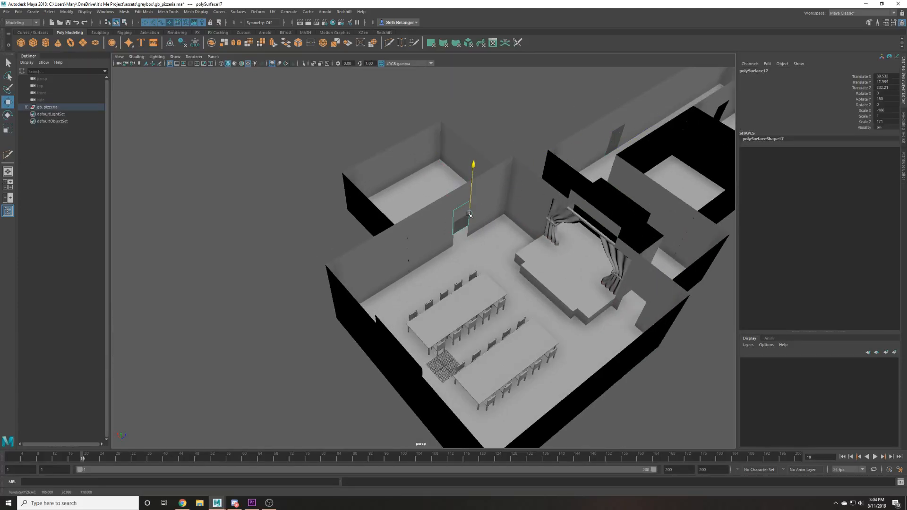
key("f")
key("d")
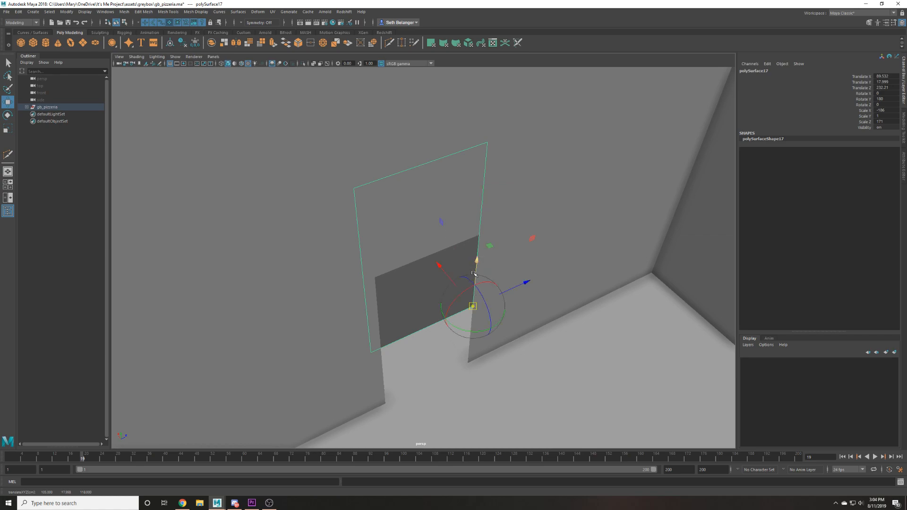
left_click_drag(476, 267, 469, 355)
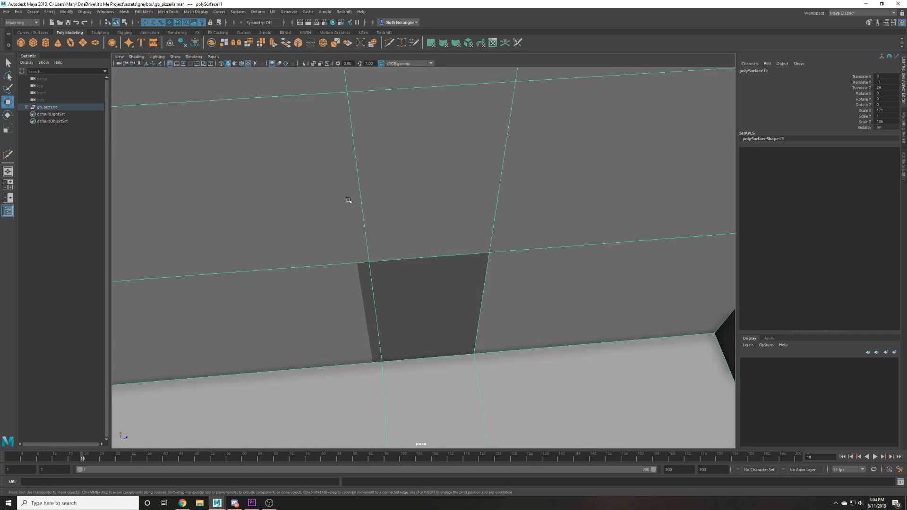
Align the side vertices of the dining room's back-wall doorway with its new door.
key("4")
key("F9")
left_click_drag(381, 178, 395, 219)
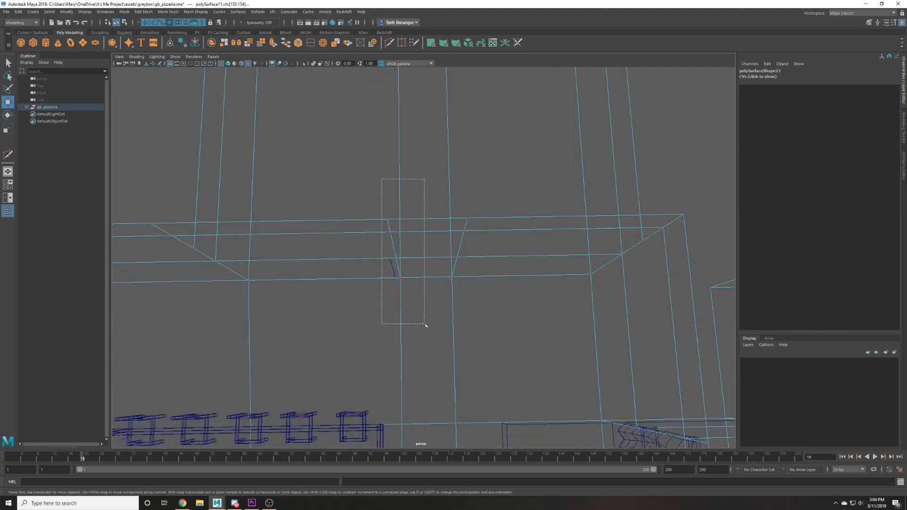
left_click_drag(424, 325, 424, 324)
key("6")
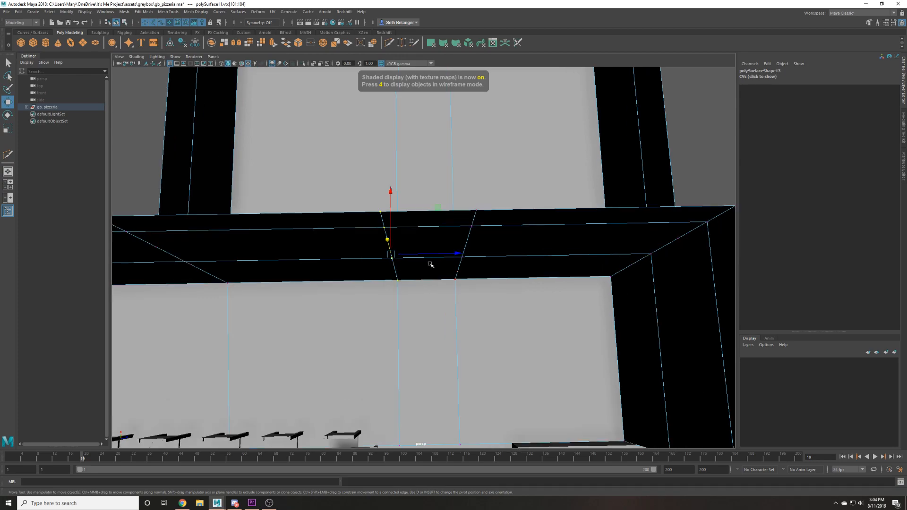
key("4")
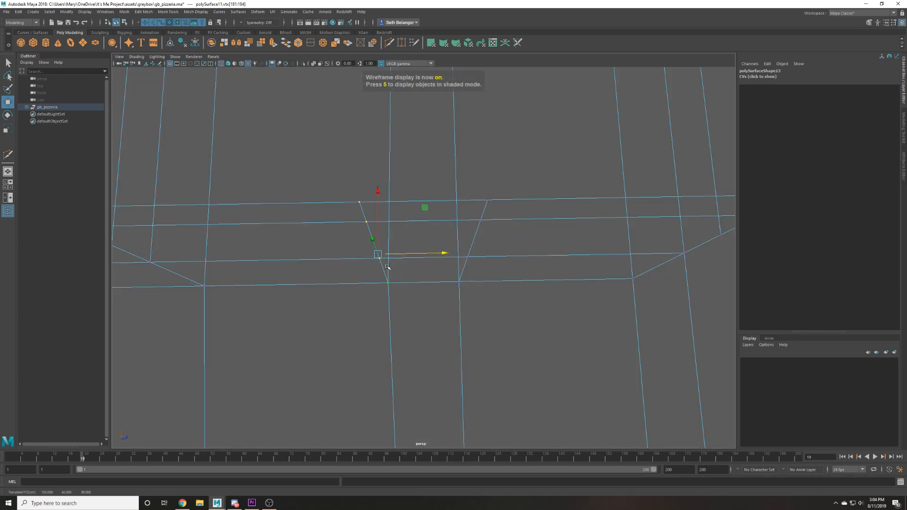
key("6")
left_click(391, 279)
left_click_drag(421, 290, 434, 241, "alt")
scroll(502, 362, "down", 3)
middle_click_drag(502, 363, 477, 305, "alt")
scroll(429, 301, "up", 5)
Try rotating the back-wall door about its vertical axis, and undo the rotation.
key("e")
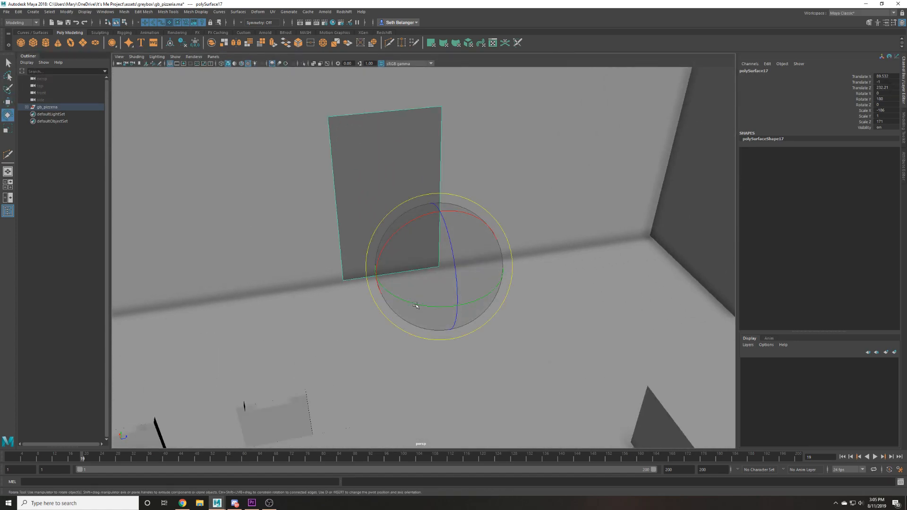
left_click_drag(429, 301, 411, 302)
key("ctrl+z")
key("w")
Duplicate the back-wall door, place the copy in the doorway beside the stage, and rotate it 90 degrees to lie in that wall.
scroll(366, 223, "down", 5)
right_click_drag(364, 223, 317, 163, "alt")
left_click(318, 163)
left_click(408, 236)
right_click_drag(411, 189, 319, 146, "alt")
left_click(318, 147)
left_click_drag(453, 184, 533, 264, "alt")
left_click(417, 238)
right_click_drag(534, 263, 474, 265, "alt")
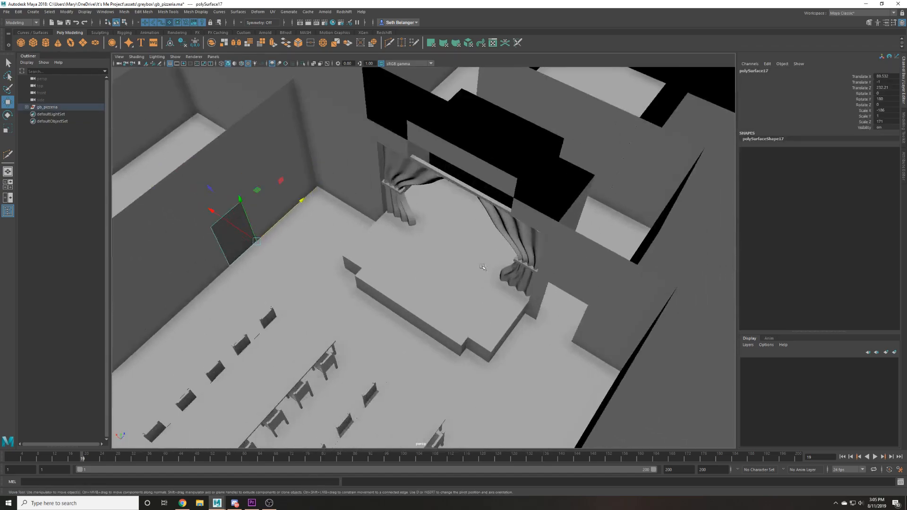
key("shift+d")
key("e")
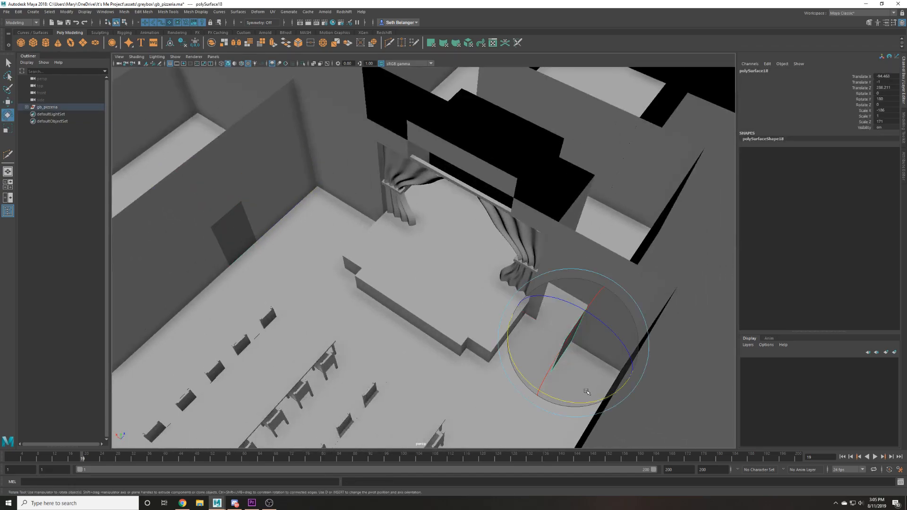
left_click_drag(572, 401, 519, 369)
key("w")
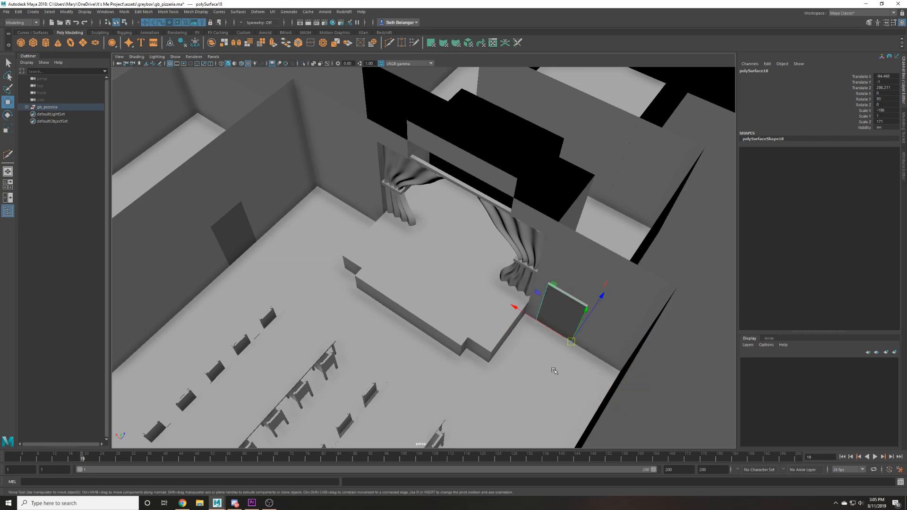
Align the upper vertices of the doorway beside the stage with the top of its new door.
key("f")
left_click_drag(524, 291, 533, 236, "alt")
left_click(532, 236)
key("4")
right_click_drag(565, 211, 429, 154)
key("6")
left_click_drag(429, 154, 419, 180, "alt")
key("4")
left_click_drag(326, 162, 387, 149, "alt")
left_click_drag(368, 188, 428, 138)
left_click_drag(428, 137, 457, 138, "alt")
key("5")
key("b")
left_click_drag(424, 113, 423, 127)
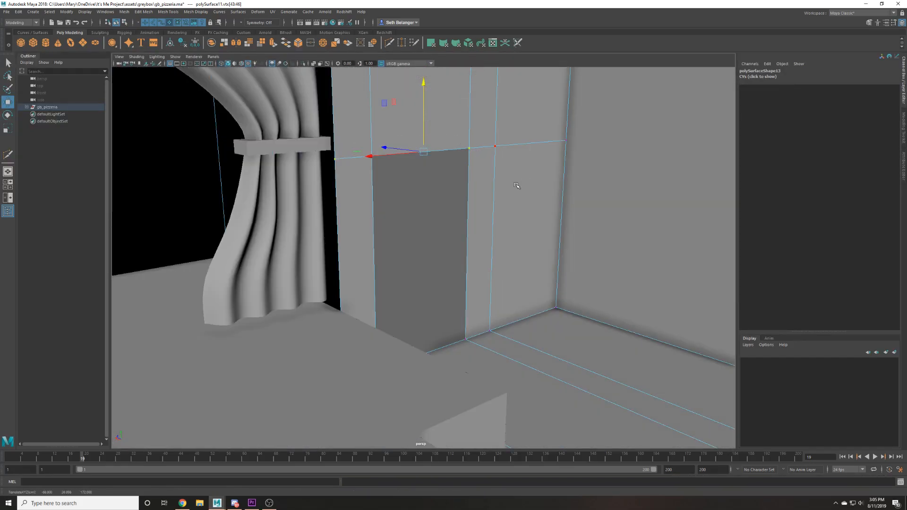
Select the whole pizzeria model except the character figure, and freeze the selection's transformations.
right_click_drag(514, 186, 571, 164)
scroll(571, 164, "down", 10)
left_click(567, 206)
left_click_drag(566, 206, 475, 234, "alt")
right_click_drag(475, 234, 364, 203, "alt")
left_click_drag(365, 202, 309, 228, "alt")
right_click_drag(309, 229, 227, 151, "alt")
left_click_drag(223, 145, 657, 303)
scroll(374, 215, "up", 7)
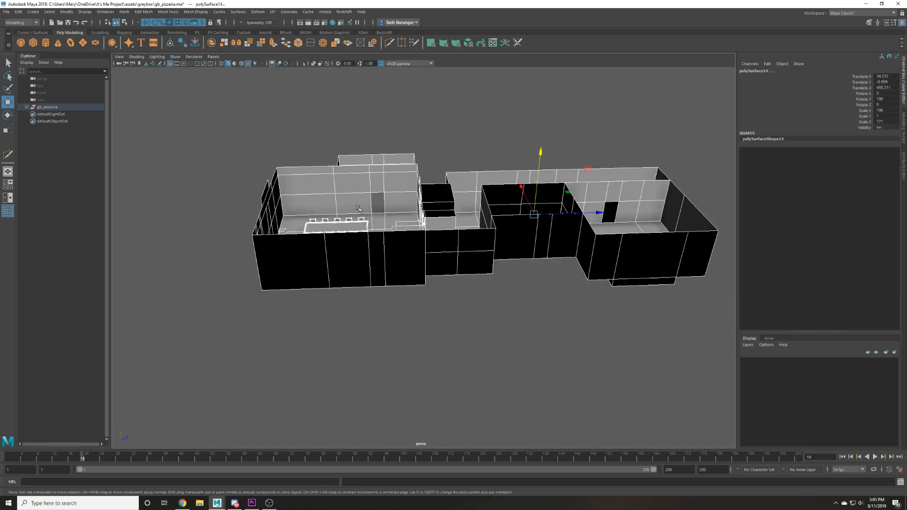
left_click_drag(283, 165, 240, 211, "alt")
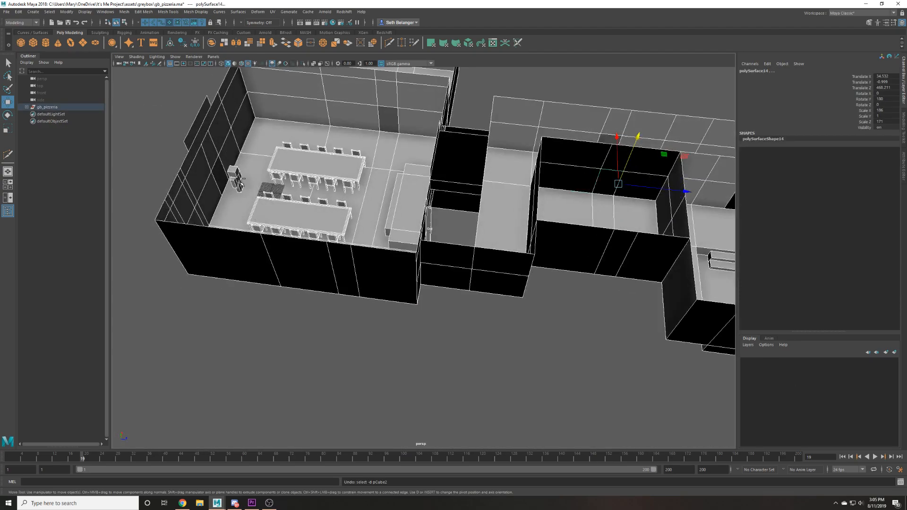
scroll(480, 294, "up", 5)
key("4")
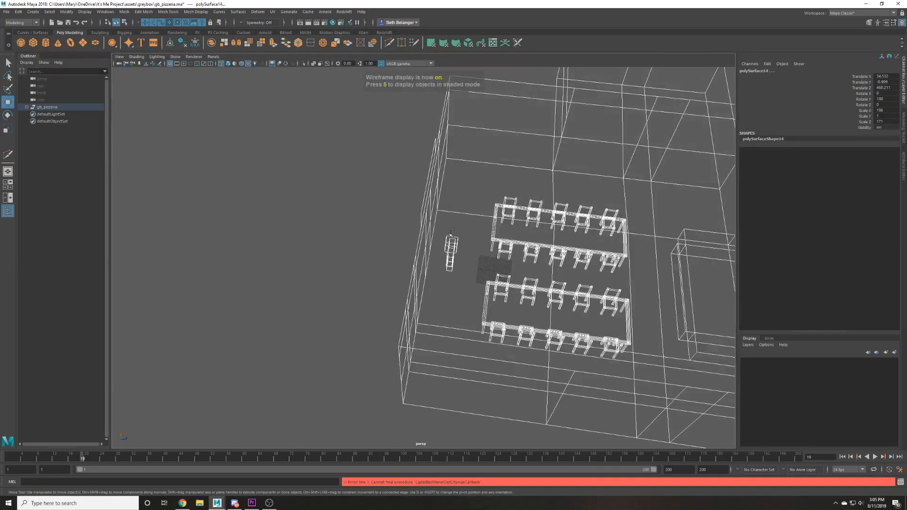
key("5")
left_click_drag(480, 295, 555, 304, "alt")
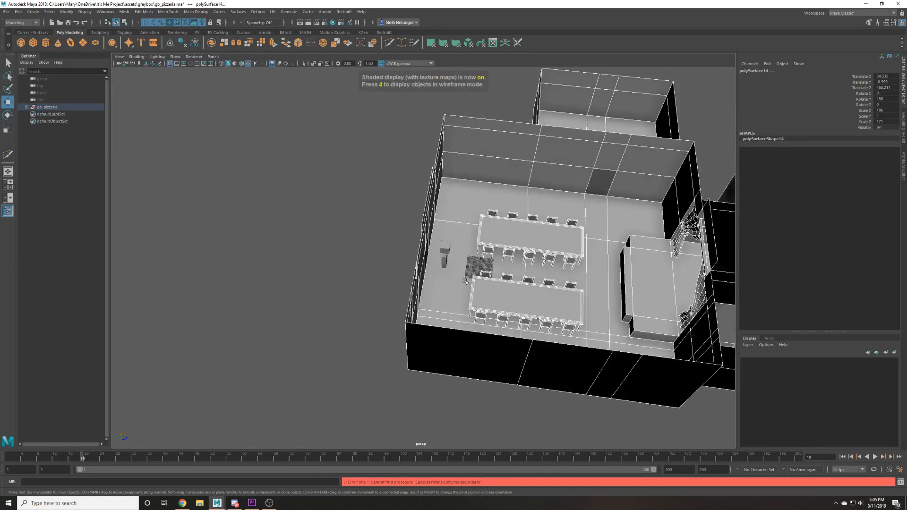
left_click(451, 296, "shift")
key("ctrl+z")
left_click(462, 292, "ctrl+shift")
middle_click_drag(565, 295, 317, 276, "alt")
left_click(67, 12)
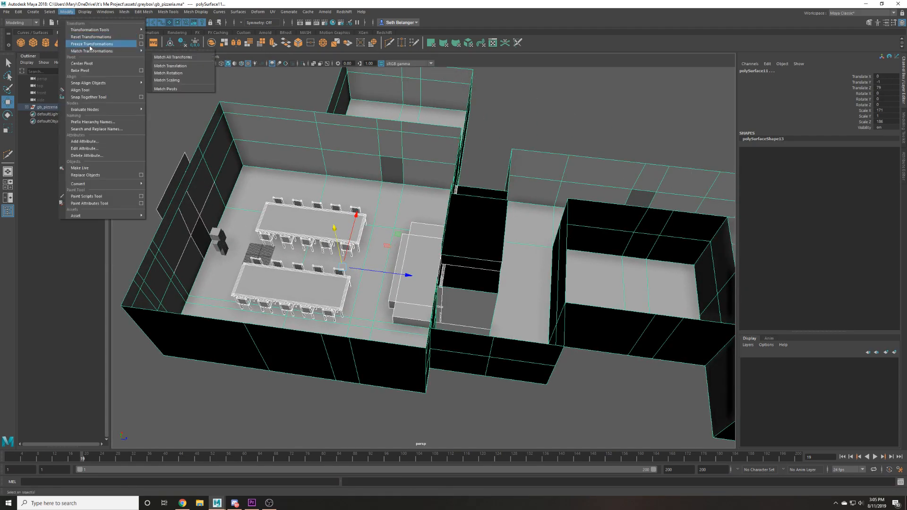
left_click(81, 44)
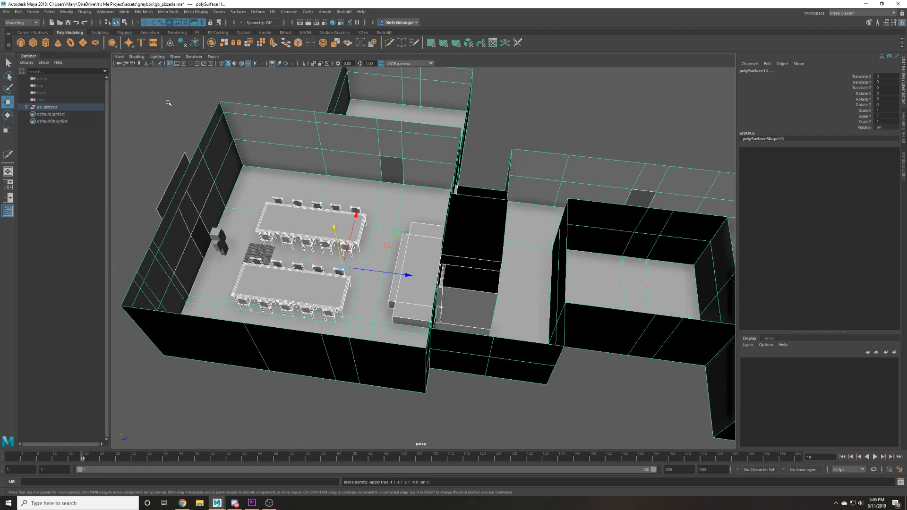
Widen the two stair steps in the sunken-floor room by moving the vertices at one end outward.
left_click(168, 103)
scroll(437, 306, "down", 3)
scroll(356, 301, "down", 5)
middle_click_drag(477, 296, 312, 265, "alt")
scroll(312, 265, "up", 7)
left_click_drag(312, 265, 275, 233, "alt")
left_click_drag(246, 274, 273, 286, "alt")
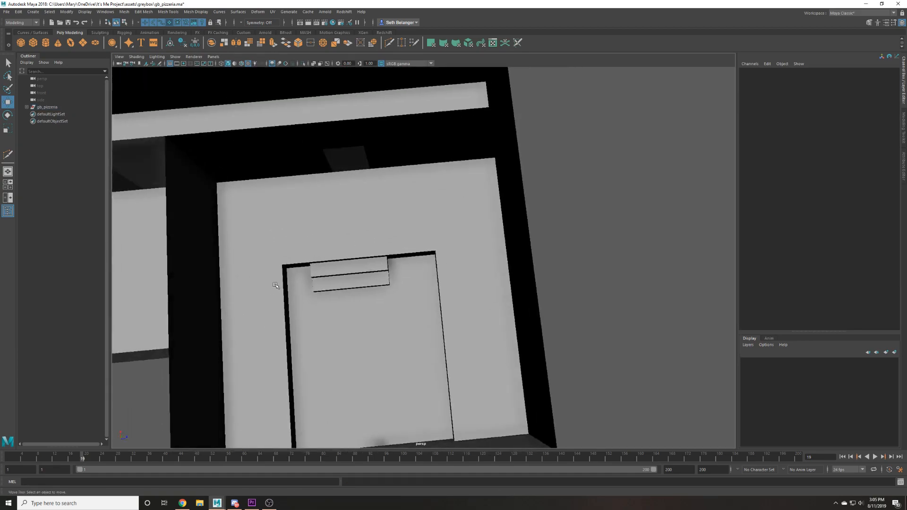
middle_click_drag(273, 285, 355, 274, "alt")
left_click(416, 265)
scroll(439, 253, "up", 3)
key("4")
left_click(449, 248)
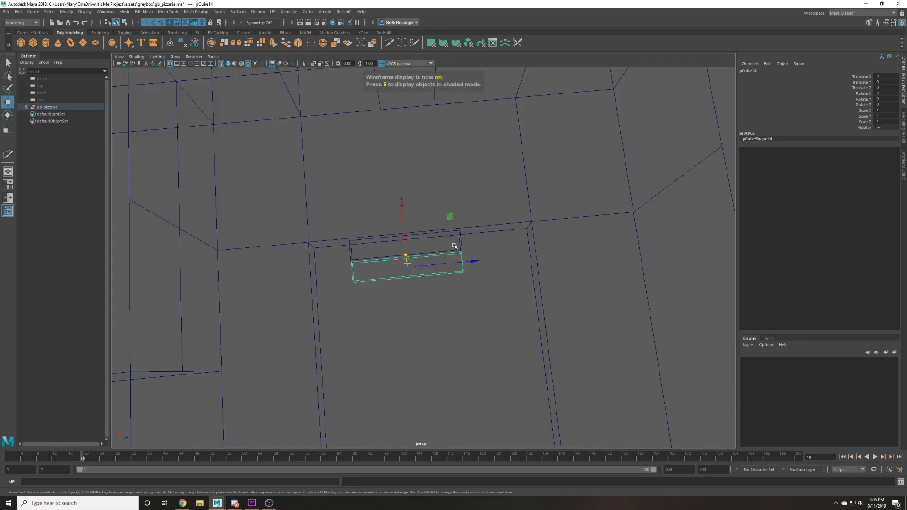
key("5")
scroll(452, 259, "up", 3)
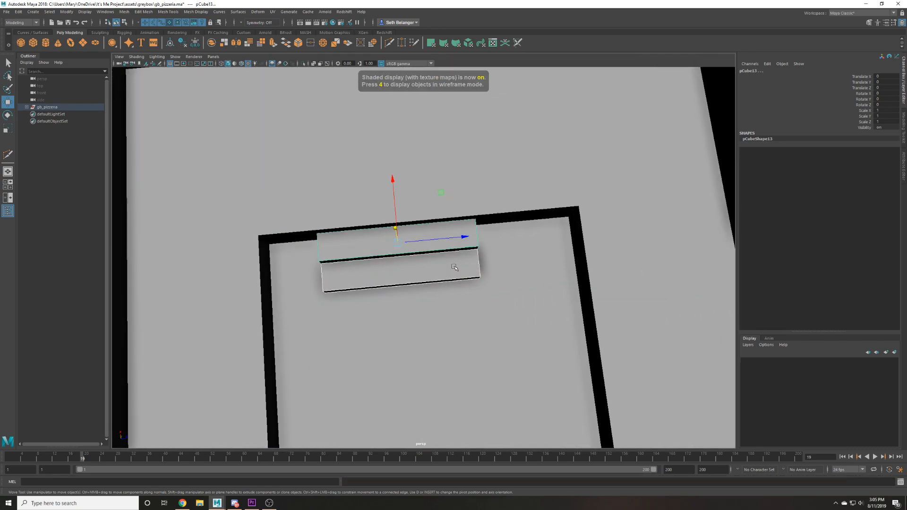
key("F8")
left_click_drag(491, 213, 465, 298)
left_click_drag(473, 244, 506, 247)
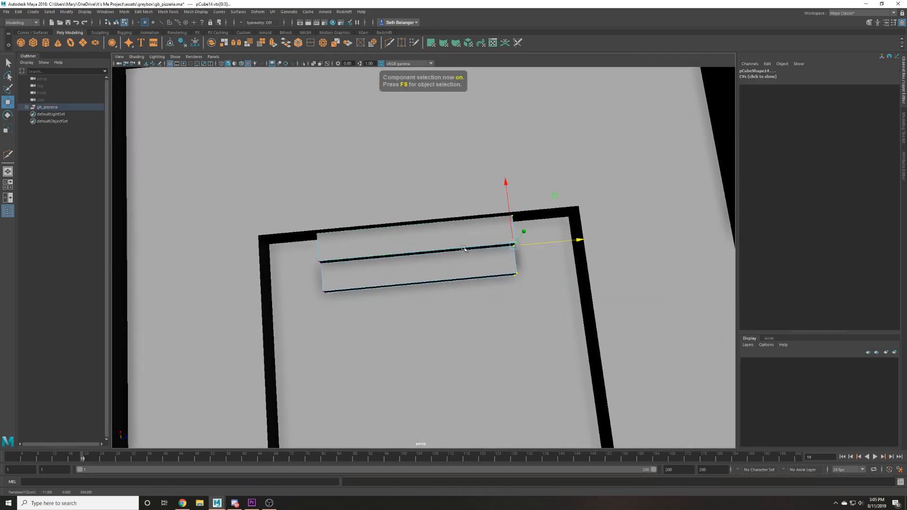
key("F8")
scroll(496, 220, "down", 6)
left_click(524, 193)
Examine the widened stair steps, the overall building layout and the rooms along the corridor.
scroll(529, 284, "up", 3)
left_click_drag(529, 285, 579, 271, "alt")
scroll(579, 271, "up", 3)
scroll(579, 271, "down", 3)
mouse_move(553, 234)
left_mouse_down("alt")
mouse_move(591, 257)
mouse_move(509, 253)
mouse_move(481, 225)
mouse_move(469, 239)
mouse_move(556, 233)
left_mouse_up("alt")
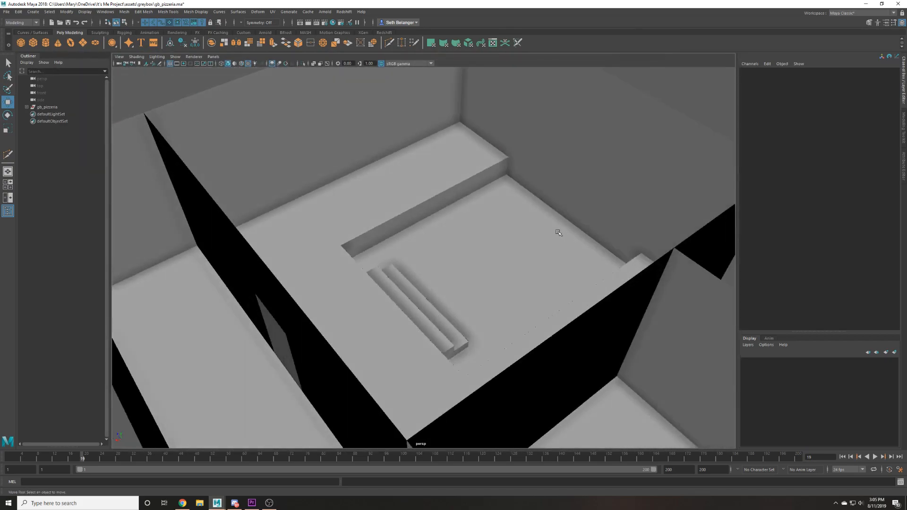
scroll(679, 184, "down", 2)
left_click(607, 184)
scroll(550, 170, "down", 8)
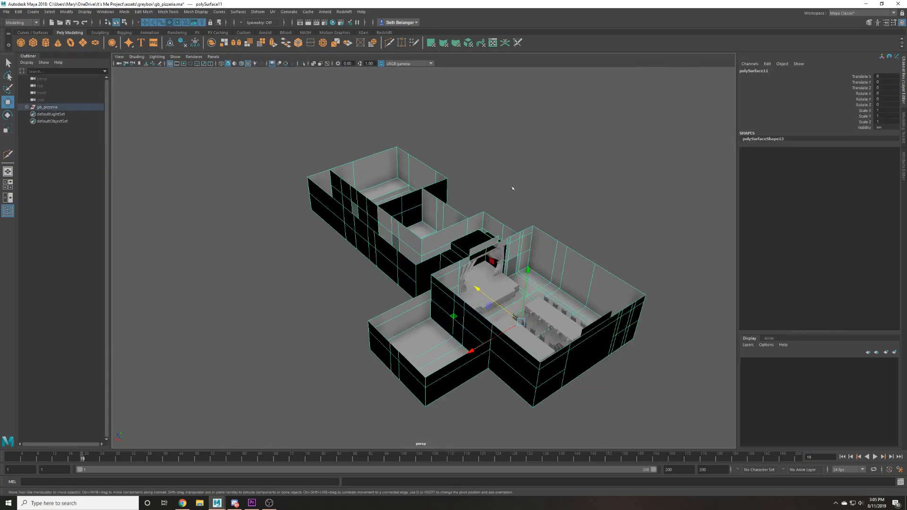
scroll(489, 194, "up", 5)
left_click(519, 144)
left_click_drag(358, 156, 419, 184, "alt")
scroll(419, 184, "up", 5)
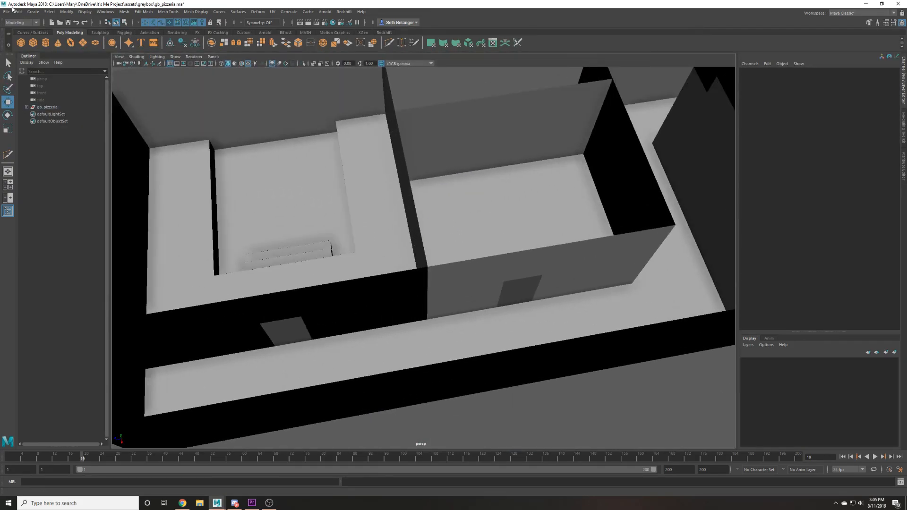
Create a polygon cube in the sunken-floor room, enlarge it uniformly, and position it near the wall in the sunken area.
left_click(33, 44)
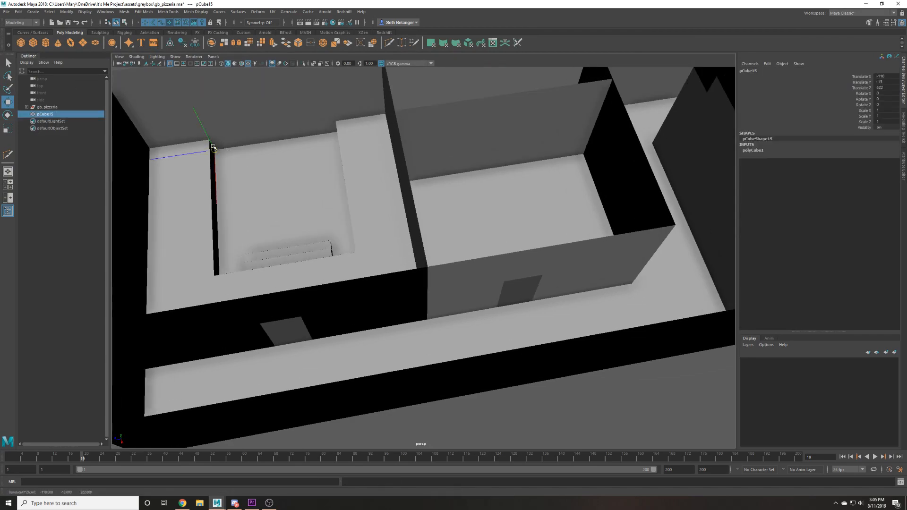
key("f")
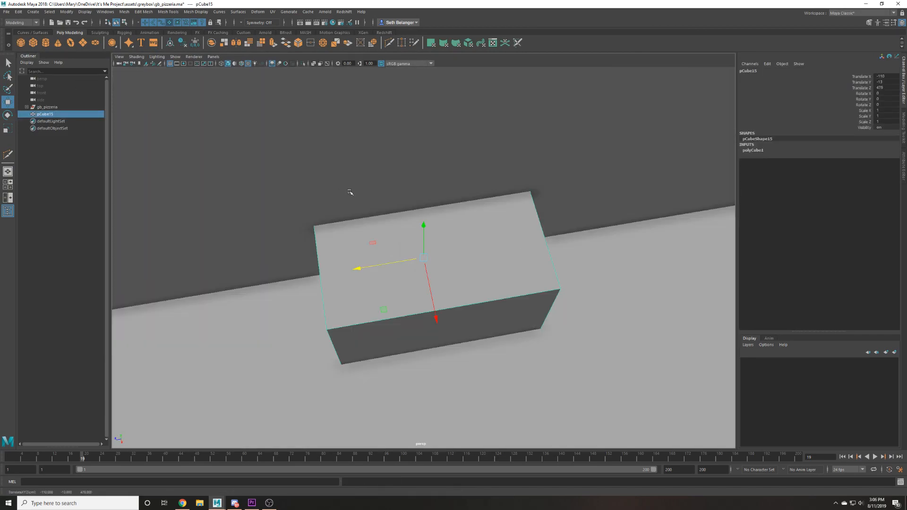
left_click_drag(423, 257, 492, 261)
scroll(472, 248, "down", 4)
key("w")
left_click_drag(449, 234, 426, 245, "alt")
scroll(436, 207, "up", 3)
key("f")
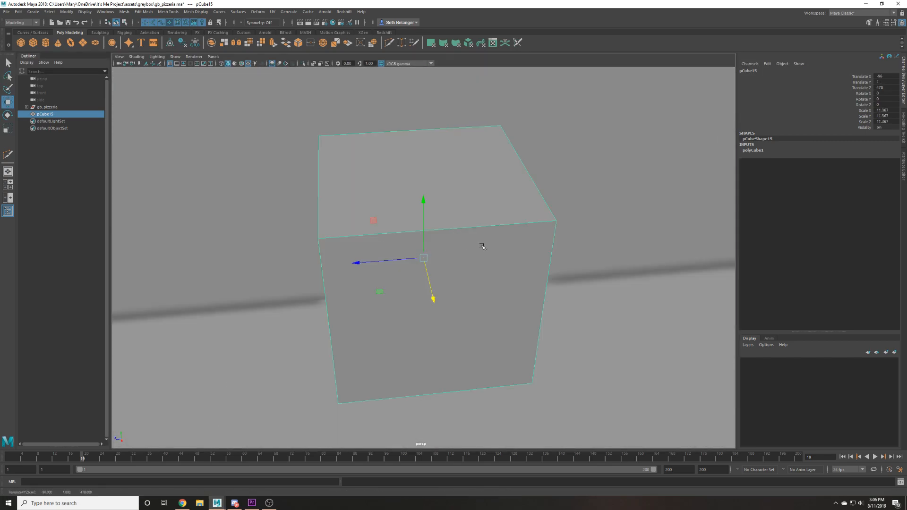
scroll(580, 248, "down", 5)
scroll(605, 236, "up", 3)
Reshape the cube into a wide, flat slab with a Y scale of 1.
key("r")
left_click_drag(407, 262, 359, 263)
left_click_drag(473, 278, 462, 302, "alt")
left_click_drag(385, 313, 411, 255)
key("w")
scroll(438, 235, "up", 3)
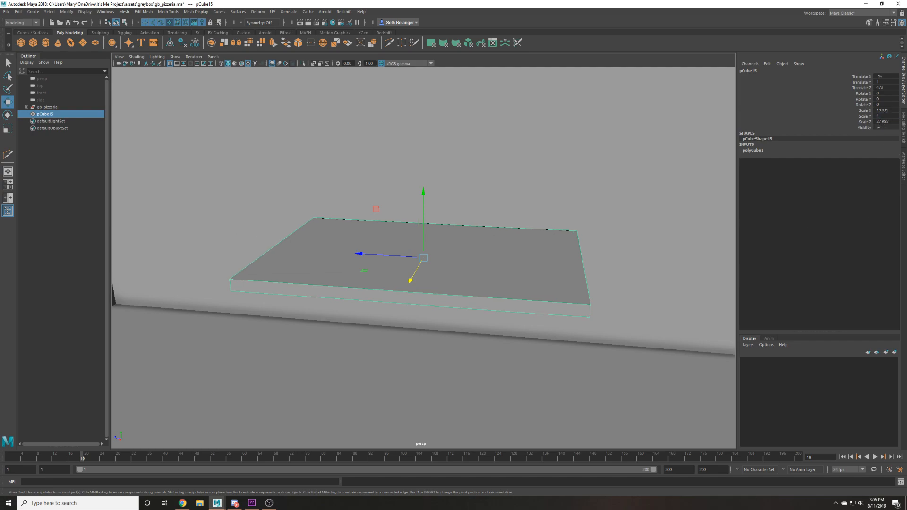
Set the slab's X scale to 16 and its Z scale to 30.
type("18")
key("Return")
type("17")
key("Return")
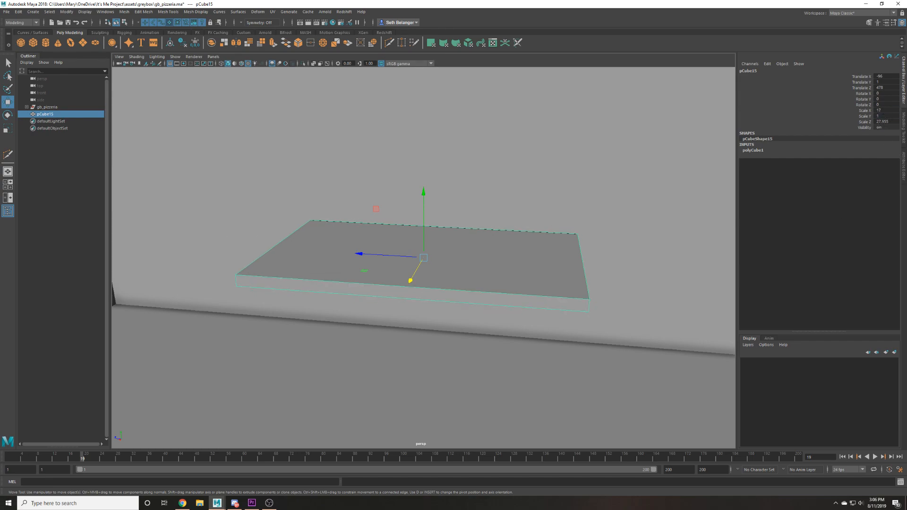
type("16")
key("Return")
mouse_move(888, 121)
middle_mouse_down()
mouse_move(902, 121)
mouse_move(892, 121)
middle_mouse_up()
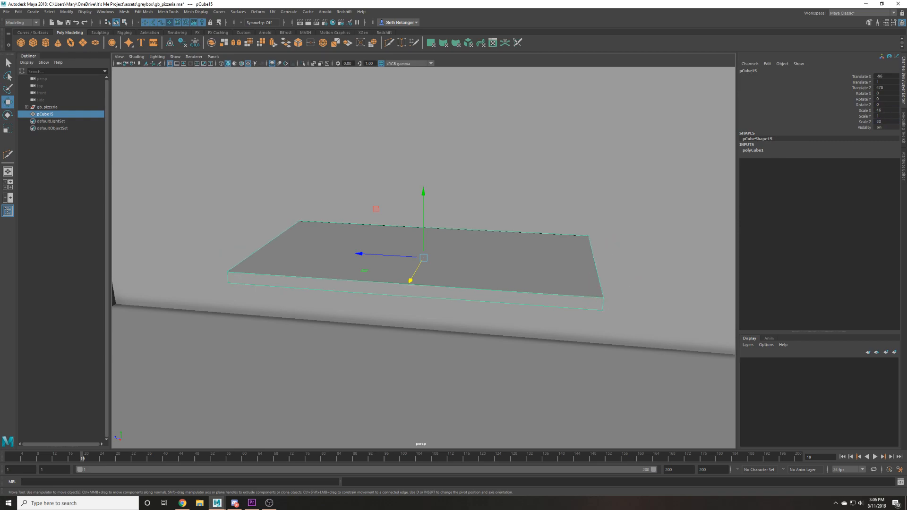
Move the character figure from the dining room into the sunken-floor room near the slab.
left_click_drag(701, 199, 485, 199, "alt")
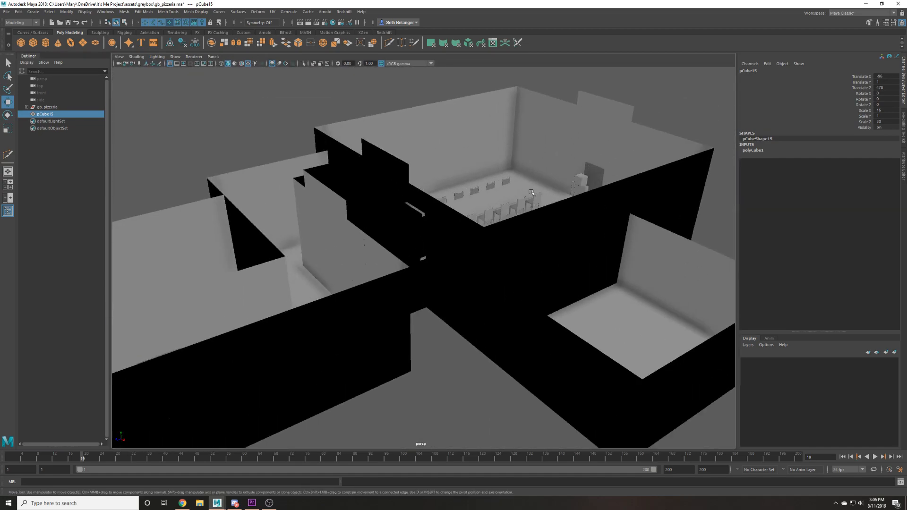
left_click(582, 189)
left_click_drag(582, 220, 249, 261)
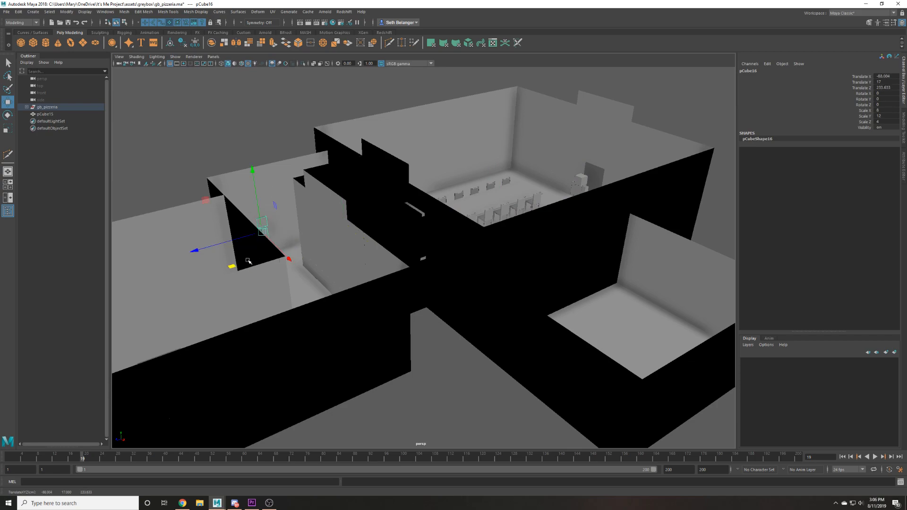
scroll(249, 261, "down", 5)
middle_click_drag(335, 258, 524, 281, "alt")
left_click_drag(524, 282, 413, 354)
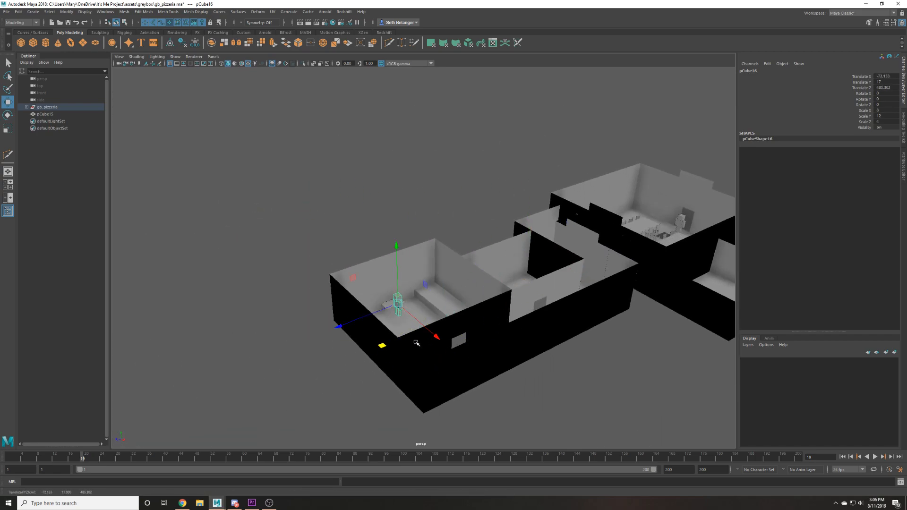
Lower the character figure to Translate Y 1 so its feet stand on the sunken floor.
key("f")
left_click_drag(440, 321, 403, 288, "alt")
scroll(421, 295, "down", 2)
middle_click_drag(434, 304, 437, 247, "alt")
scroll(437, 247, "up", 1)
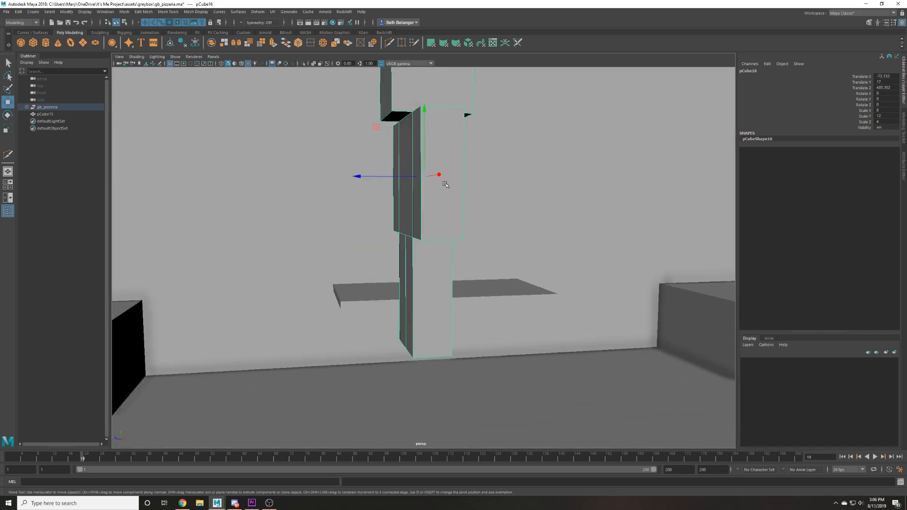
left_click_drag(426, 148, 427, 220)
scroll(464, 258, "down", 3)
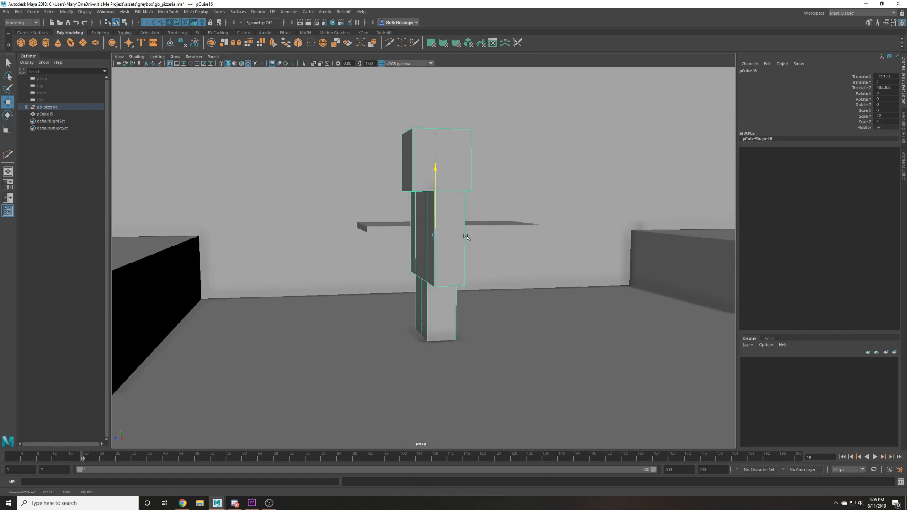
middle_click_drag(466, 236, 481, 207)
Compare the slab's height and size with the character figure standing beside it.
left_click_drag(479, 211, 456, 274, "alt")
key("e")
key("w")
left_click_drag(514, 233, 461, 265, "alt")
middle_click_drag(460, 264, 253, 252, "alt")
right_click_drag(252, 252, 185, 226, "alt")
left_click_drag(177, 276, 232, 245)
key("f")
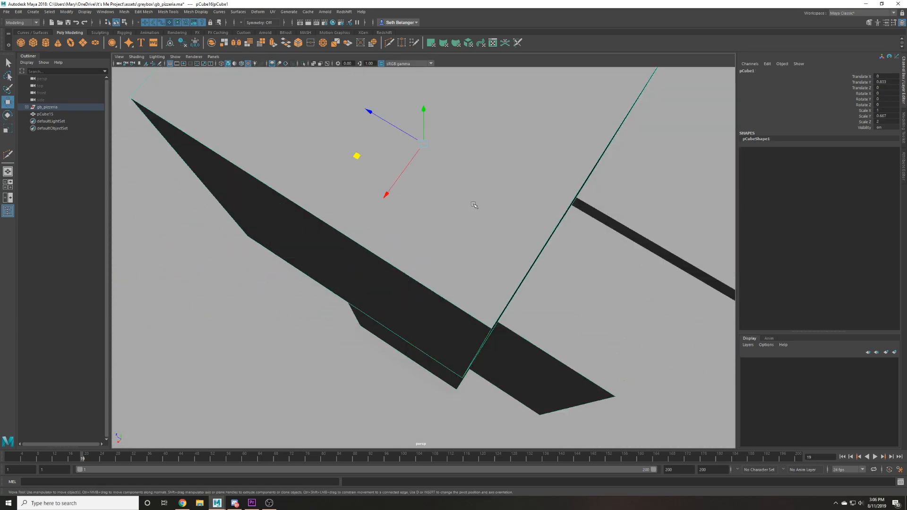
left_click(593, 192)
key("f")
right_click_drag(555, 200, 506, 239, "alt")
left_click_drag(506, 238, 487, 192, "alt")
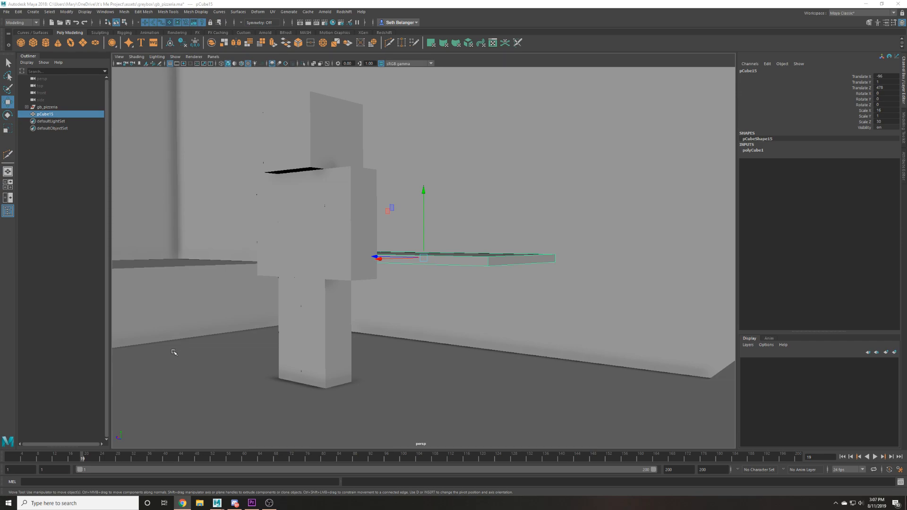
Duplicate the slab and place the copy lower and offset beside the original.
scroll(300, 317, "up", 1)
left_click_drag(373, 275, 390, 274, "alt")
left_click_drag(423, 248, 464, 279)
key("ctrl+d")
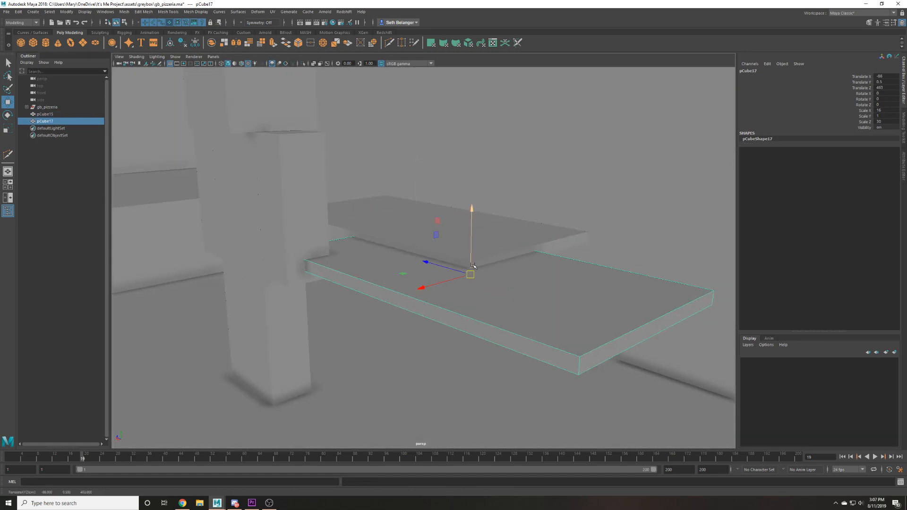
Scale the slab copy to 2 in X, Y and Z and place the small cube under the slab's near corner.
type("2")
left_click(881, 121)
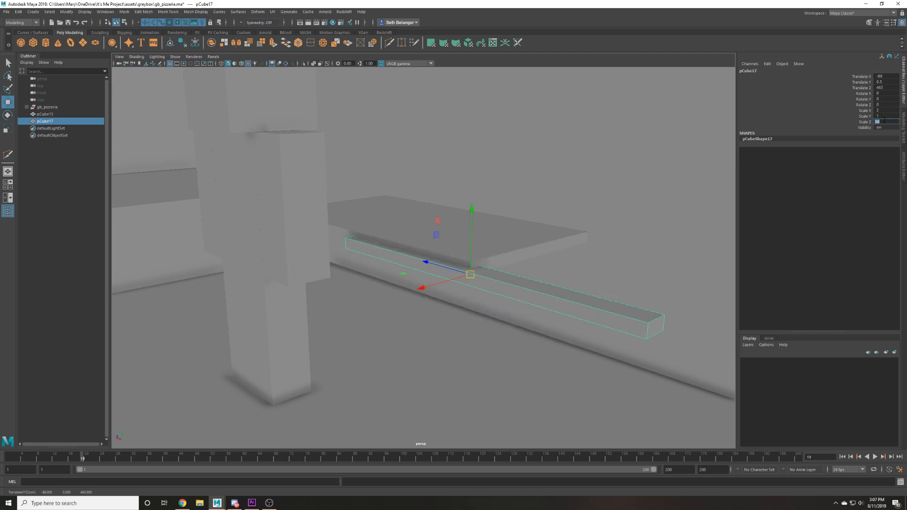
type("2")
left_click(885, 117)
type("2")
left_click_drag(494, 269, 510, 323, "alt")
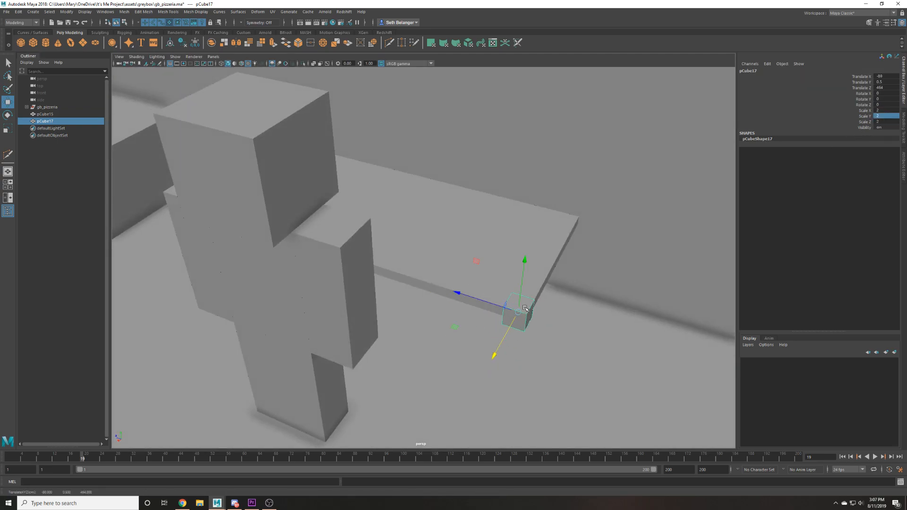
key("f")
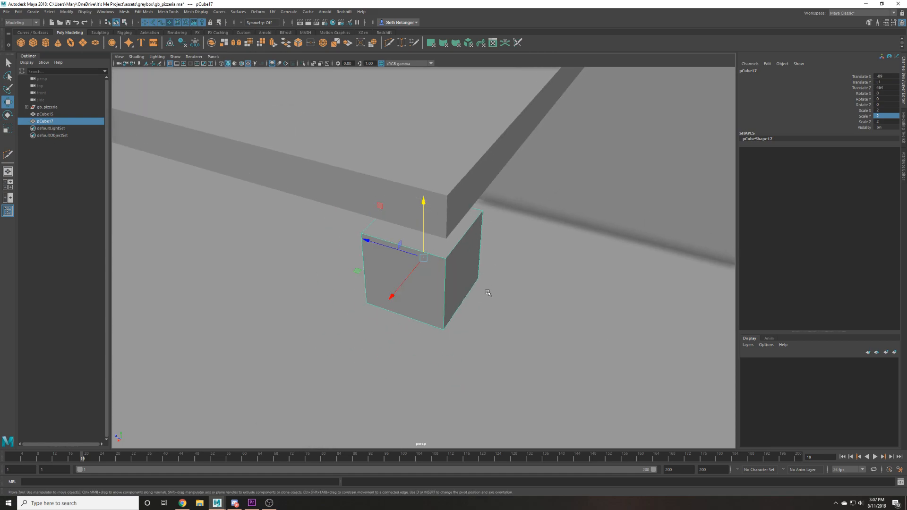
Try to fit the small cube's top against the slab's underside, checking the overlap in wireframe.
left_click_drag(486, 292, 446, 245, "alt")
left_click_drag(423, 215, 315, 202)
left_click(348, 159)
scroll(350, 168, "down", 2)
key("4")
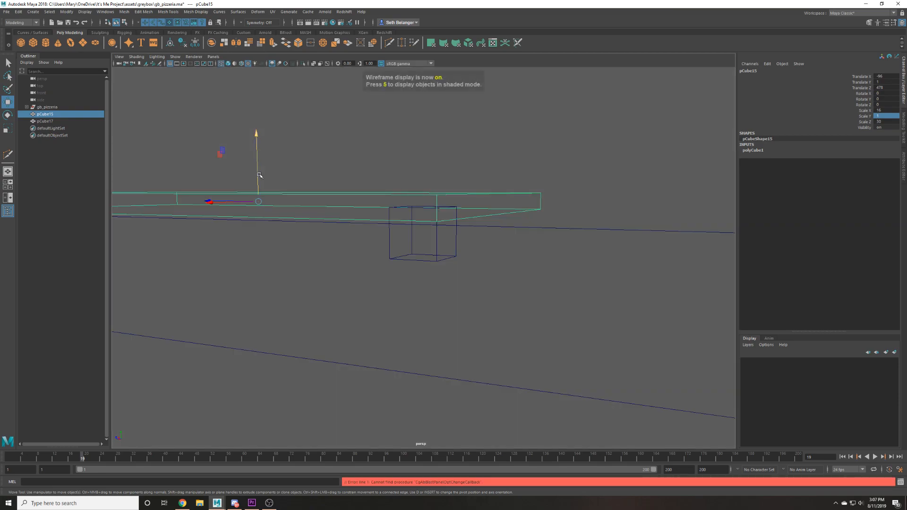
key("5")
left_click(419, 245)
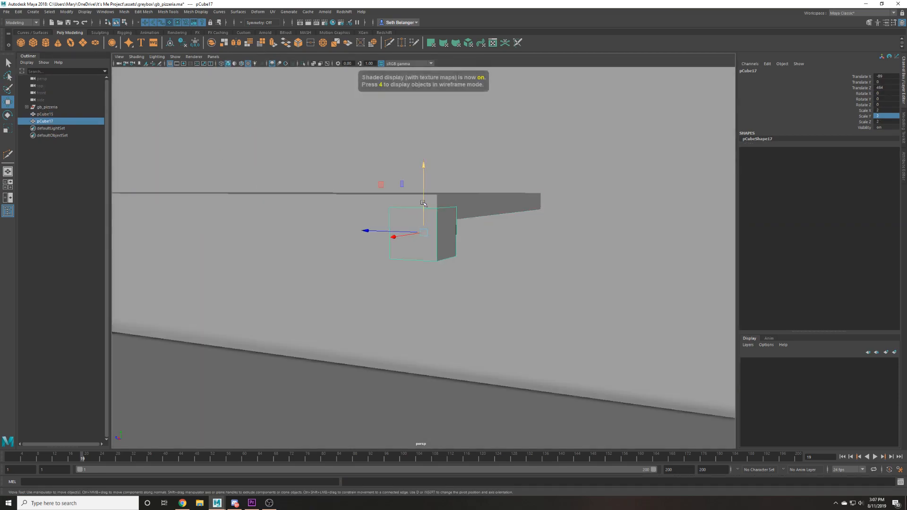
left_click_drag(424, 203, 419, 228)
key("ctrl+z")
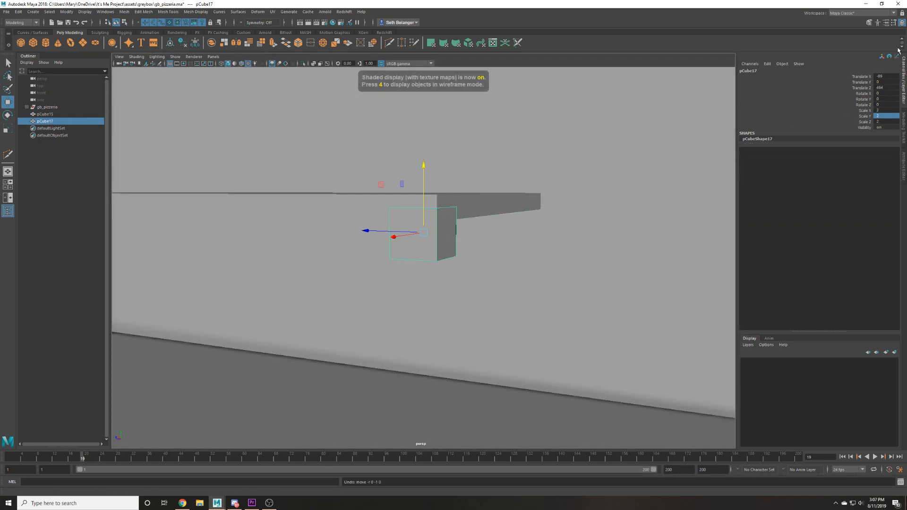
Lower the cube to Translate Y -0.5 with a 0.50 relative step snap, and turn Step Snap off.
left_click(893, 24)
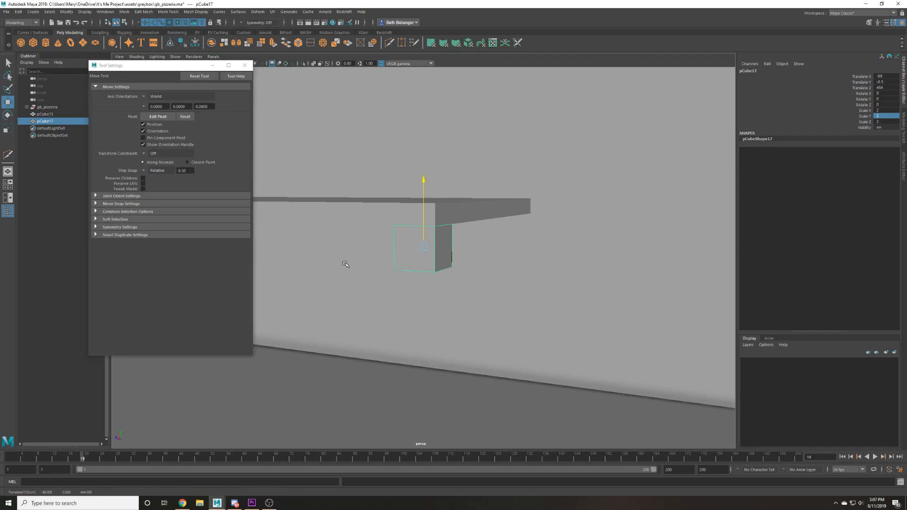
left_click(152, 171)
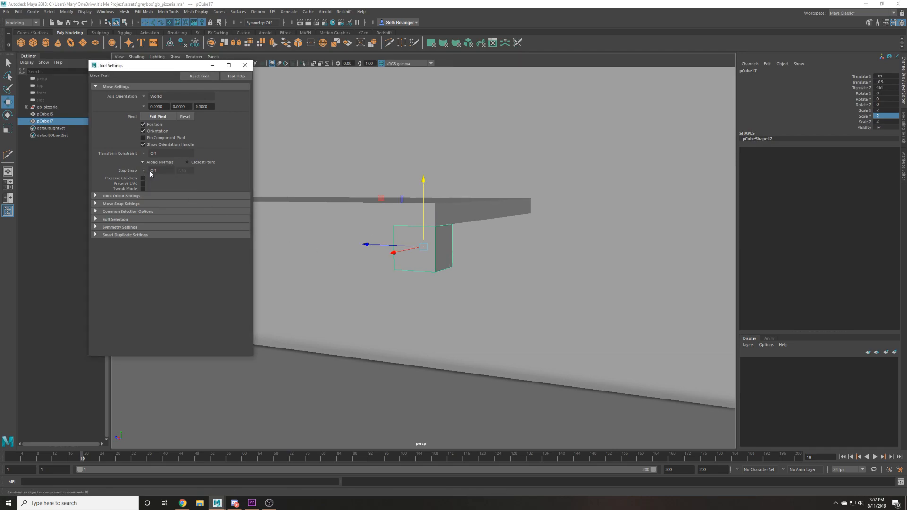
left_click(245, 65)
Stretch the cube into a table leg by moving its bottom vertices down to the sunken floor.
right_click_drag(430, 252, 361, 243)
key("4")
left_click_drag(360, 243, 475, 297)
key("5")
left_click_drag(423, 259, 426, 407)
scroll(433, 387, "down", 4)
middle_click_drag(433, 387, 428, 318, "alt")
left_click_drag(421, 247, 407, 348)
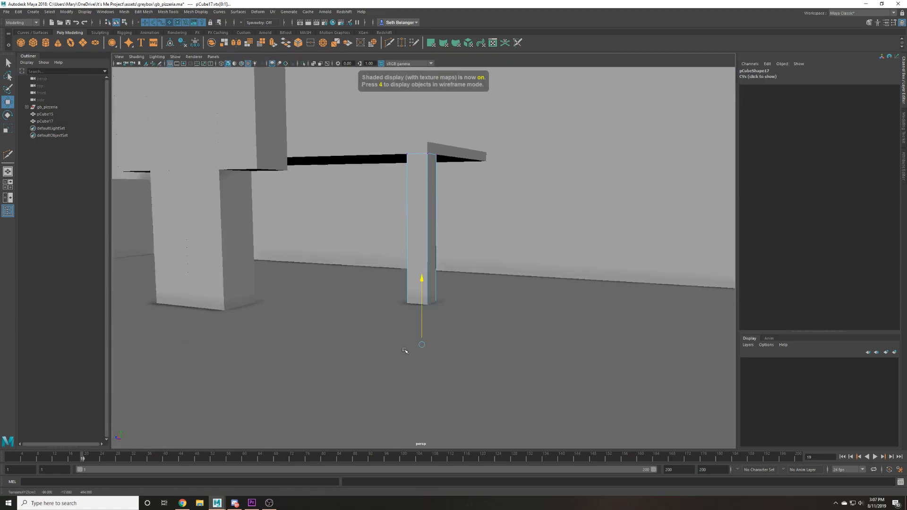
scroll(443, 178, "up", 1)
right_click_drag(442, 176, 473, 147)
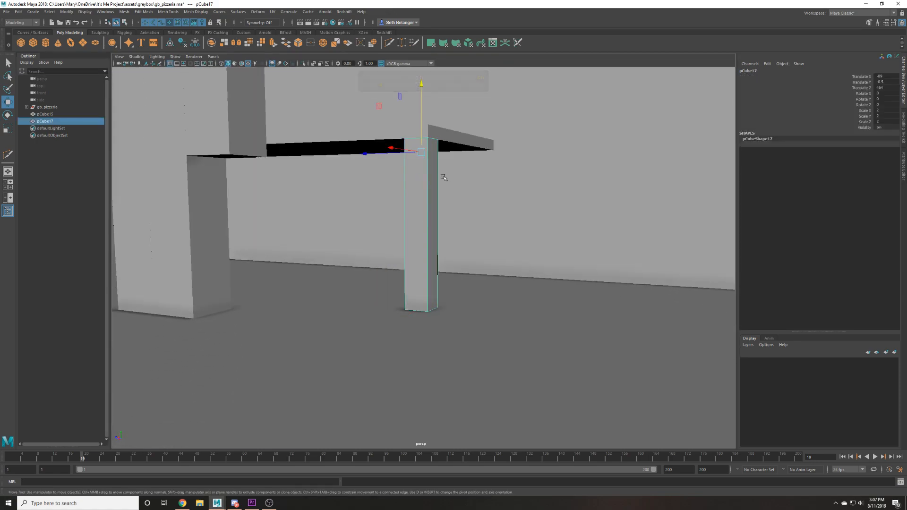
key("f")
scroll(420, 158, "down", 2)
key("e")
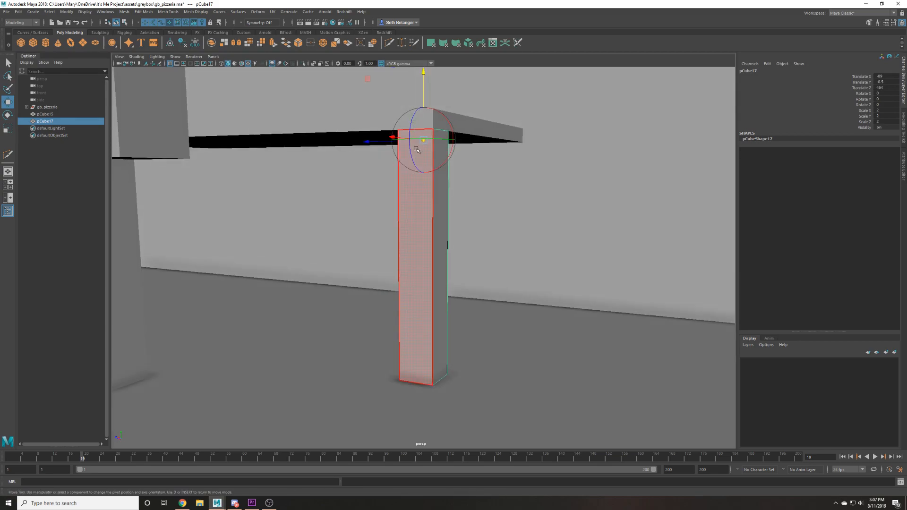
key("d")
left_click(379, 124)
scroll(382, 145, "down", 1)
left_click_drag(383, 144, 410, 160, "alt")
left_click(420, 153)
scroll(425, 164, "up", 1)
scroll(425, 166, "down", 1)
key("e")
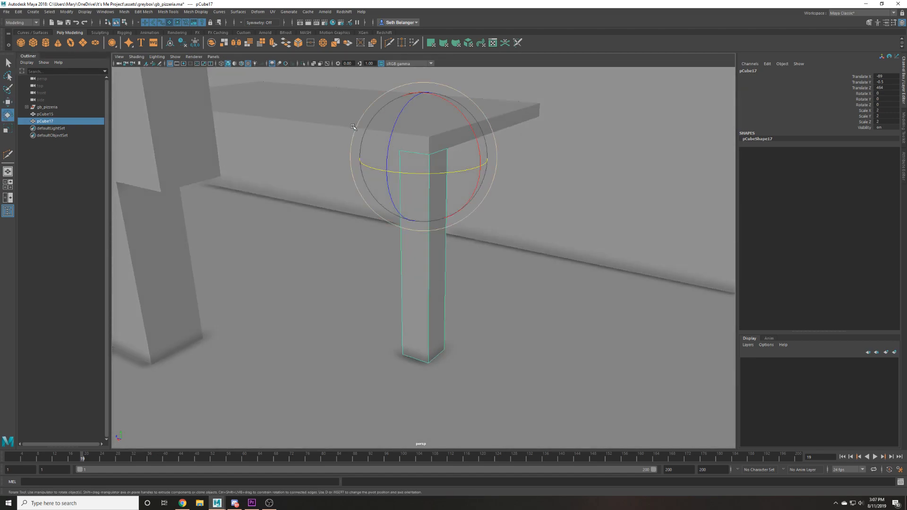
key("w")
left_click(356, 128)
left_click_drag(356, 129, 437, 234, "alt")
Duplicate the table leg and move the copy along Z to the other end of the tabletop.
left_click(425, 237)
key("ctrl+d")
left_click_drag(373, 213, 153, 221)
middle_click_drag(227, 258, 429, 289, "alt")
scroll(548, 276, "up", 1)
scroll(430, 290, "down", 1)
scroll(429, 290, "up", 4)
scroll(429, 290, "down", 6)
left_click_drag(432, 283, 481, 275, "alt")
middle_click_drag(481, 275, 293, 276, "alt")
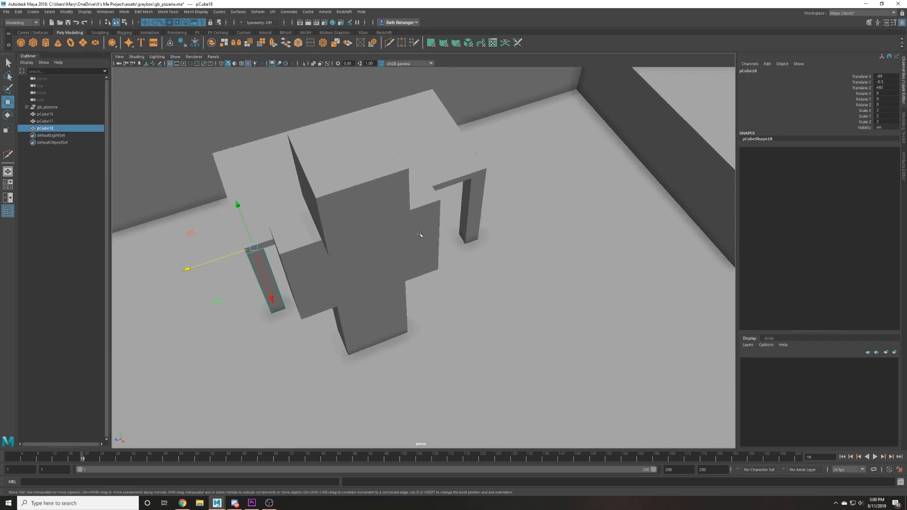
Duplicate both legs together and move the copies to the tabletop's opposite long side at Translate X -103.
left_click(475, 215, "shift")
left_click_drag(476, 215, 590, 208, "alt")
middle_click_drag(411, 186, 544, 166, "alt")
scroll(544, 166, "up", 2)
key("ctrl+d")
left_click_drag(570, 119, 389, 146)
left_click_drag(414, 250, 380, 175, "alt")
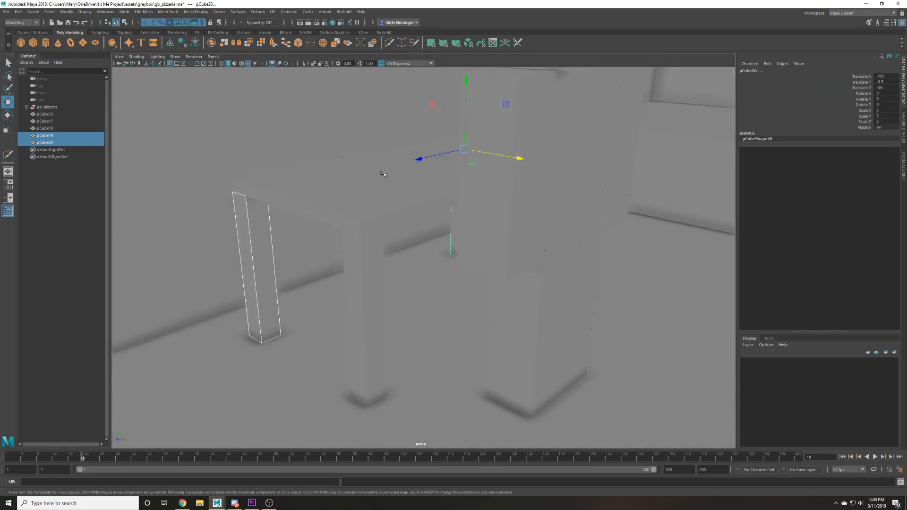
scroll(381, 175, "down", 4)
scroll(359, 229, "up", 2)
Combine the tabletop and its four legs into one mesh and place it in the gb_pizzeria group.
left_click_drag(360, 228, 355, 378, "alt")
key("4")
left_click_drag(471, 103, 471, 103)
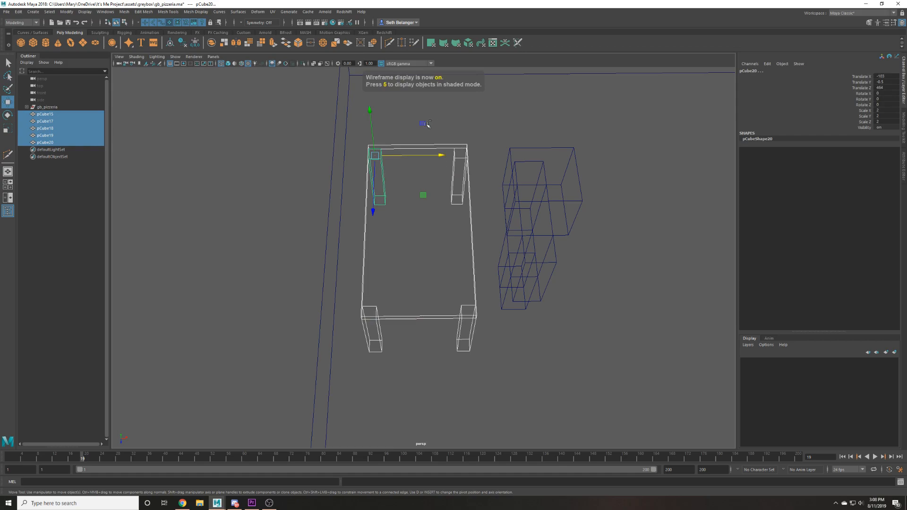
left_click_drag(320, 118, 284, 104, "alt")
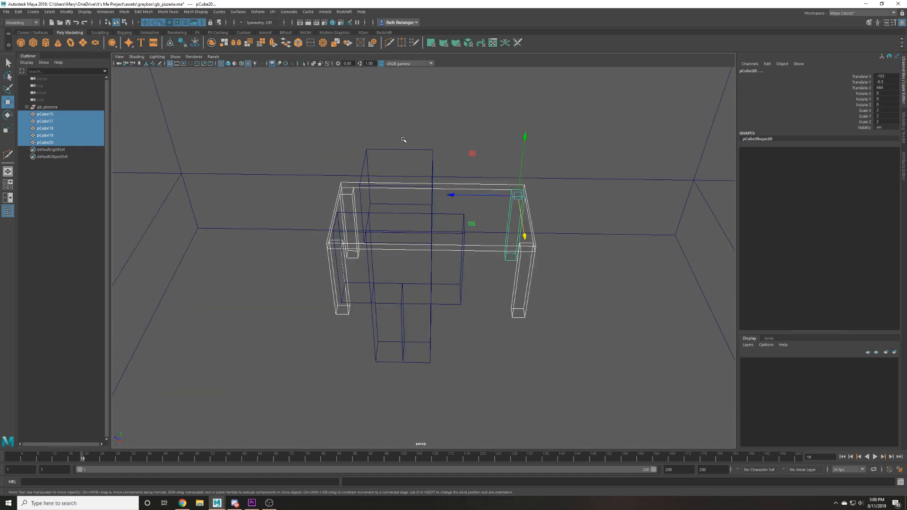
left_click(214, 43)
right_click(61, 112)
key("Escape")
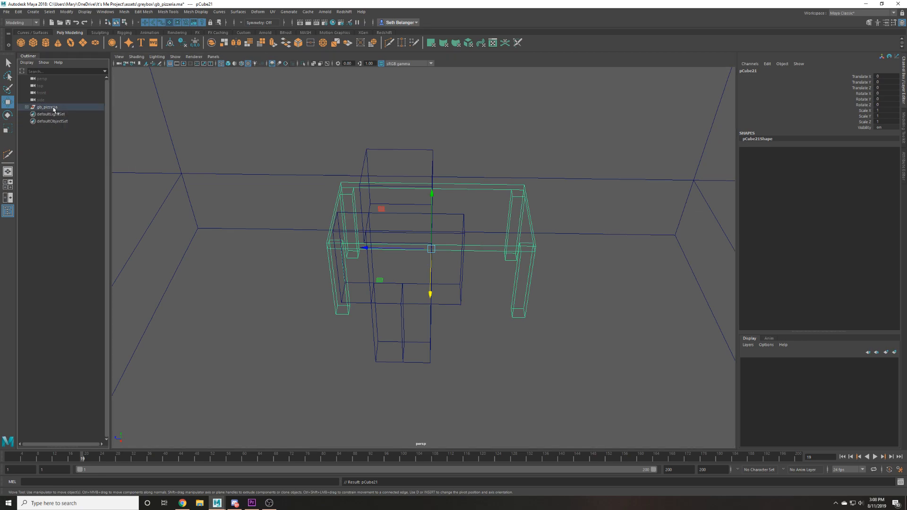
left_click(233, 141)
key("5")
left_click(418, 235)
scroll(417, 235, "down", 5)
left_click(420, 264)
mouse_move(398, 259)
left_mouse_down()
mouse_move(427, 281)
mouse_move(388, 325)
left_mouse_up()
right_click_drag(124, 245, 336, 241, "alt")
Lengthen the table by moving the tabletop and leg vertices at both ends outward along Z.
left_click(350, 200)
left_click_drag(350, 233, 373, 251, "alt")
key("4")
right_click_drag(373, 251, 333, 248)
left_click_drag(295, 159, 376, 313)
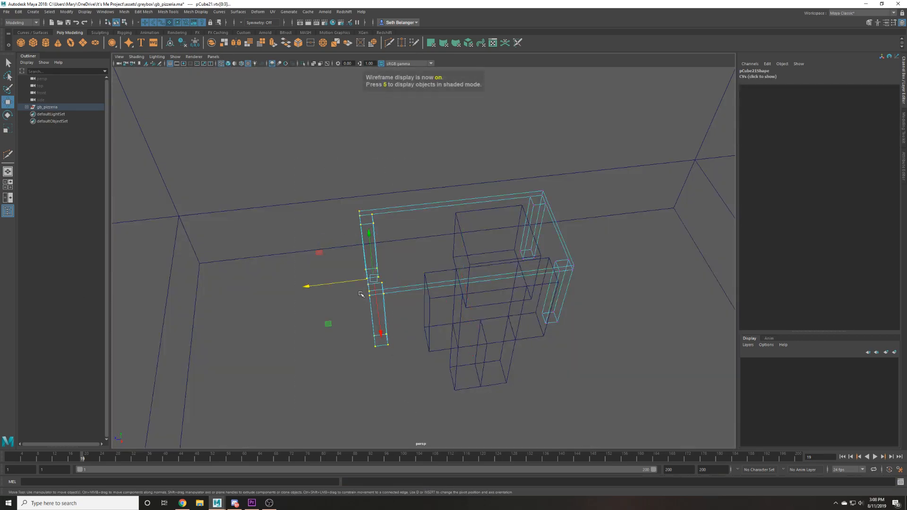
key("6")
left_click_drag(307, 285, 273, 290)
left_click_drag(505, 319, 477, 388, "alt")
mouse_move(539, 178)
left_mouse_down()
mouse_move(578, 417)
mouse_move(501, 345)
left_mouse_up()
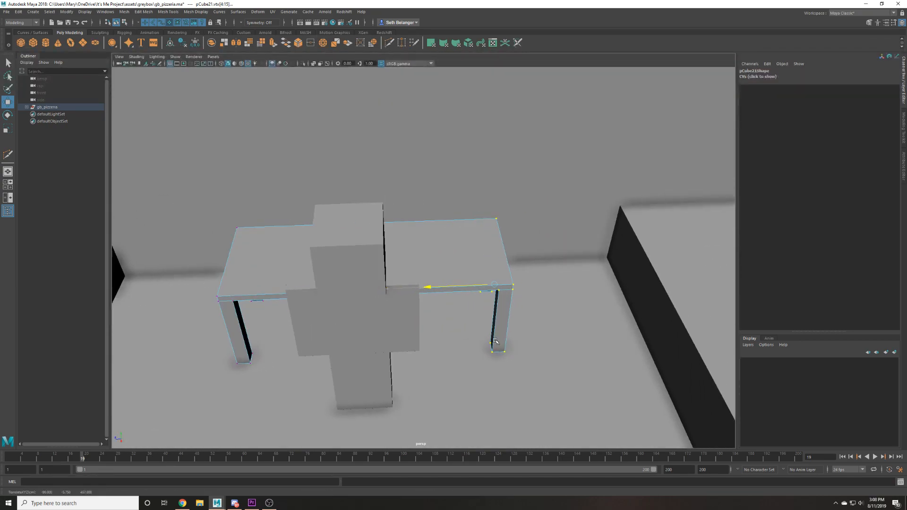
right_click_drag(401, 278, 461, 213)
Examine the table's size beside the character figure and the layout of the surrounding rooms.
scroll(455, 213, "down", 8)
left_click(389, 131)
scroll(360, 263, "up", 7)
mouse_move(360, 263)
left_mouse_down("alt")
mouse_move(433, 270)
mouse_move(369, 268)
left_mouse_up("alt")
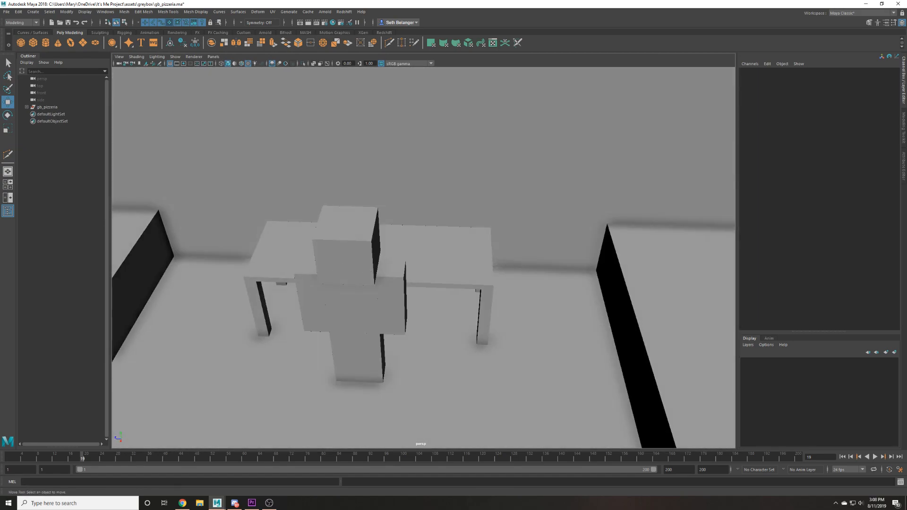
scroll(251, 280, "down", 7)
left_click_drag(277, 265, 453, 312, "alt")
scroll(326, 282, "up", 5)
scroll(326, 282, "down", 8)
scroll(454, 312, "down", 4)
middle_click_drag(454, 312, 455, 378, "alt")
scroll(455, 377, "up", 5)
left_click_drag(455, 377, 524, 368, "alt")
right_click_drag(535, 240, 397, 243, "alt")
left_click_drag(397, 243, 396, 307, "alt")
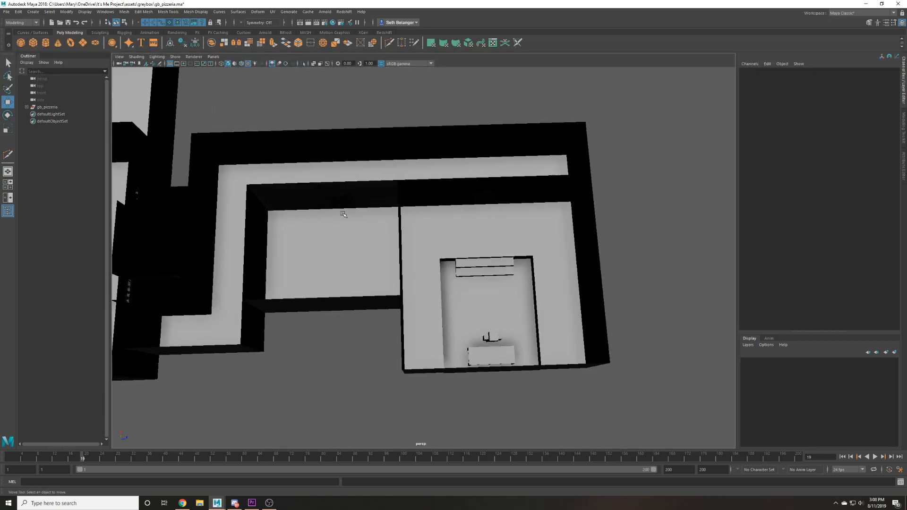
Rotate the doors of the empty middle room and the sunken-floor room about Y so they stand open.
left_click(340, 205)
key("e")
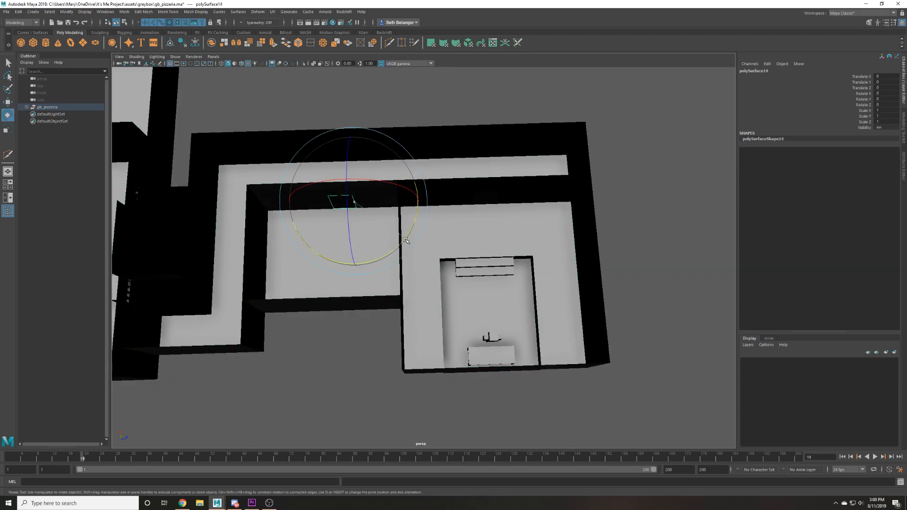
left_click_drag(404, 235, 378, 250)
key("w")
left_click_drag(495, 202, 489, 219, "alt")
key("e")
left_click_drag(497, 284, 506, 323)
key("w")
Try to swing open the door in the dining room's back wall about its current pivot.
scroll(235, 303, "down", 5)
left_click(275, 344)
middle_click_drag(275, 344, 495, 313, "alt")
scroll(488, 193, "up", 5)
left_click(451, 143)
key("e")
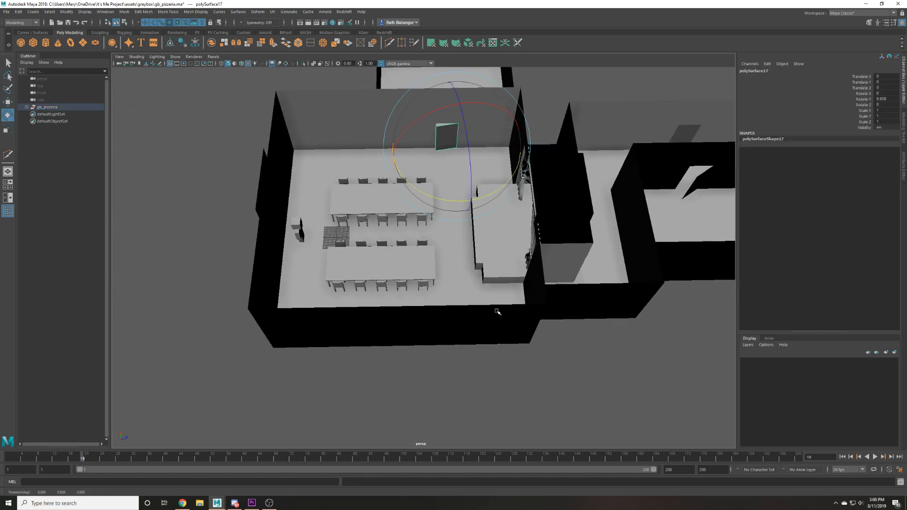
key("ctrl+z")
Move the pivot of the dining room's back door to its opposite bottom corner.
key("f")
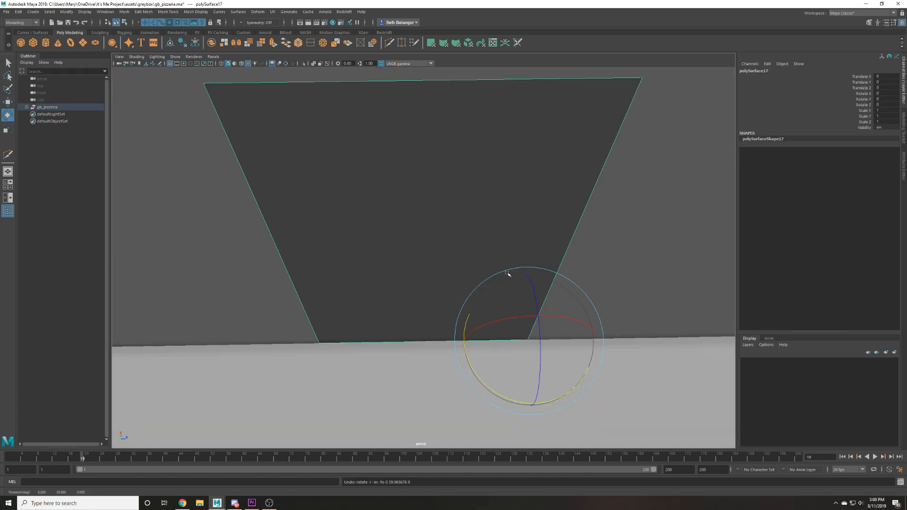
scroll(508, 275, "down", 5)
key("d")
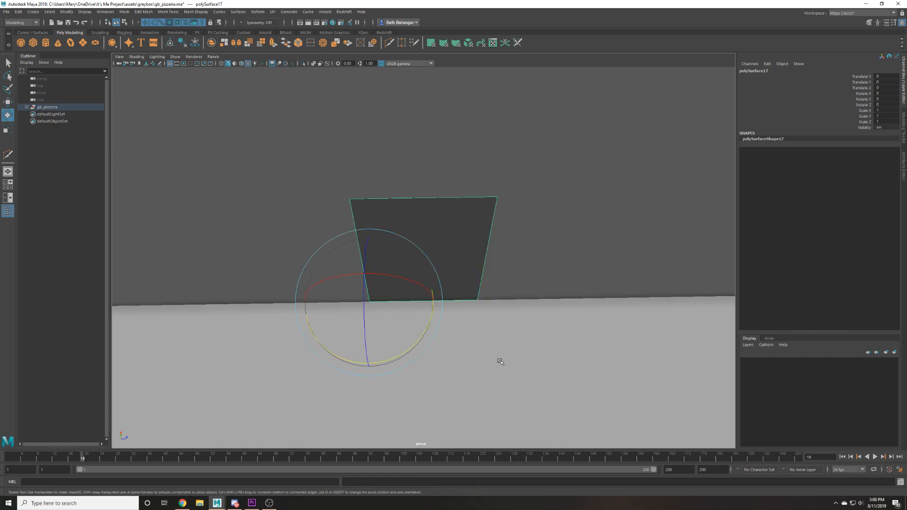
Test the dining-room back door's swing about its new pivot and undo the rotations.
middle_click_drag(502, 358, 542, 324)
scroll(543, 324, "down", 6)
left_click_drag(496, 333, 443, 306, "alt")
key("ctrl+z")
middle_click_drag(476, 420, 499, 390)
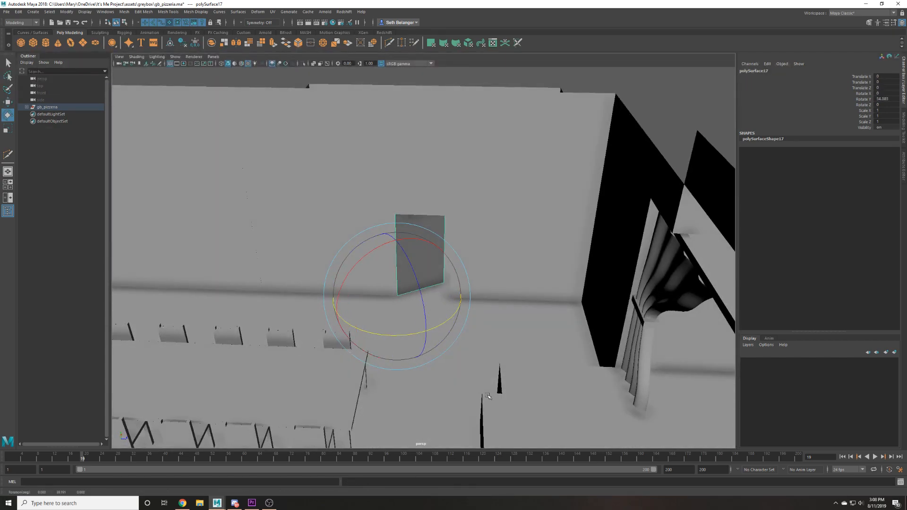
key("ctrl+z")
key("w")
scroll(483, 366, "down", 5)
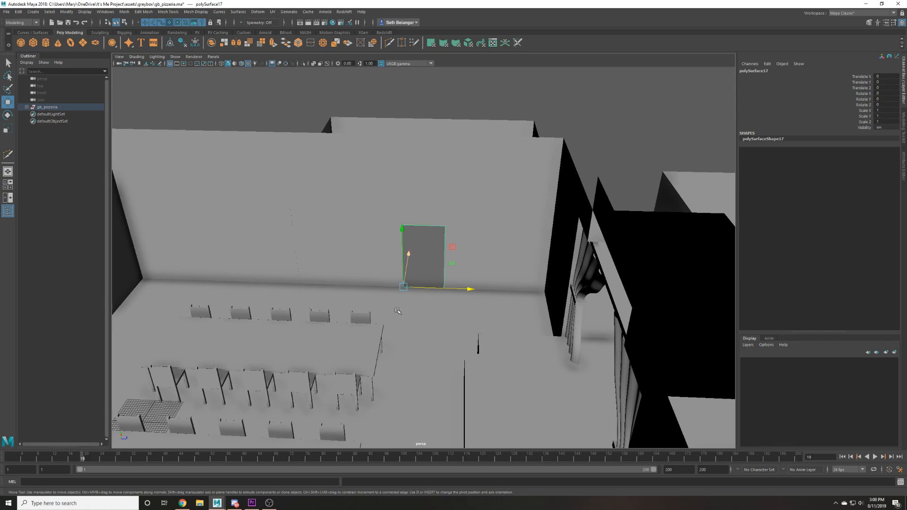
Rotate the dining-room back door again to judge its opening direction from several sides, and return it to closed.
scroll(413, 352, "up", 5)
key("e")
middle_click_drag(414, 352, 534, 352)
scroll(493, 315, "down", 5)
left_click_drag(274, 279, 435, 292, "alt")
scroll(416, 238, "up", 2)
middle_click_drag(366, 194, 338, 203, "alt")
scroll(416, 238, "down", 6)
left_click_drag(338, 202, 211, 196, "alt")
middle_click_drag(427, 340, 432, 340)
key("ctrl+z")
Move the pivot of the door in the corridor's outer wall to one of its bottom corners.
left_click_drag(364, 191, 586, 208, "alt")
middle_click_drag(142, 289, 406, 306, "alt")
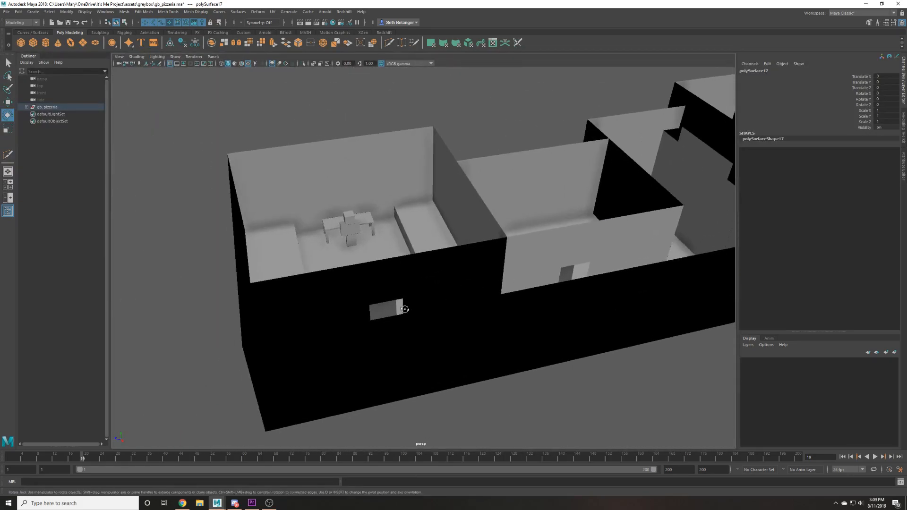
left_click_drag(407, 306, 412, 338, "alt")
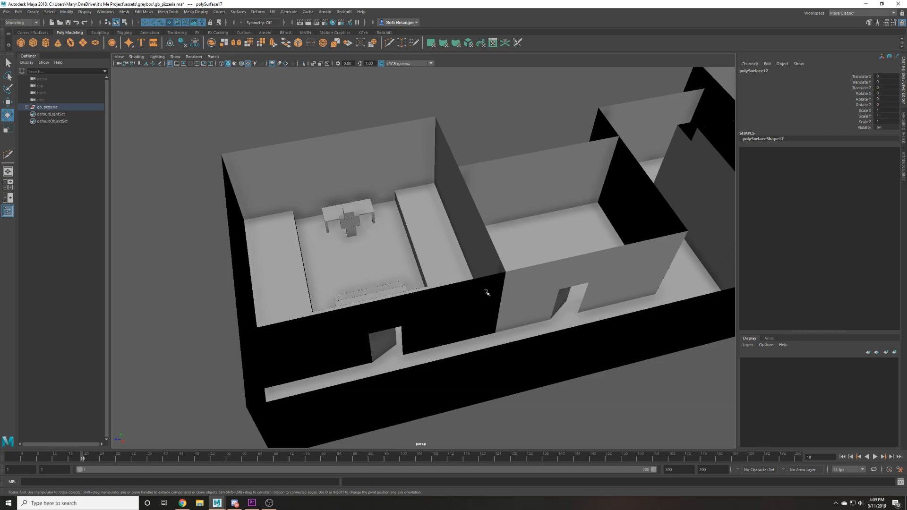
left_click_drag(486, 292, 660, 249, "alt")
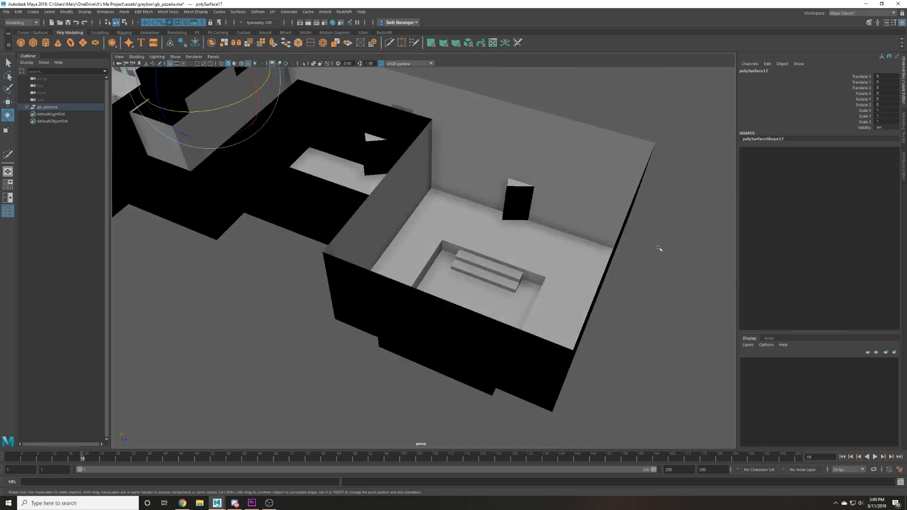
middle_click_drag(385, 208, 554, 338, "alt")
left_click_drag(562, 198, 594, 263, "alt")
key("bracketleft")
left_click(561, 113)
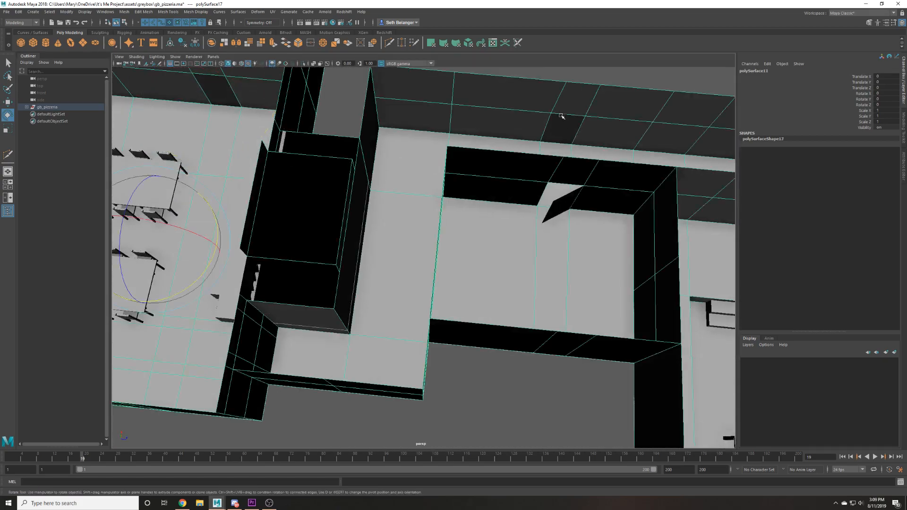
left_click(568, 143)
key("w")
key("e")
key("w")
key("d")
left_click_drag(577, 132, 539, 142)
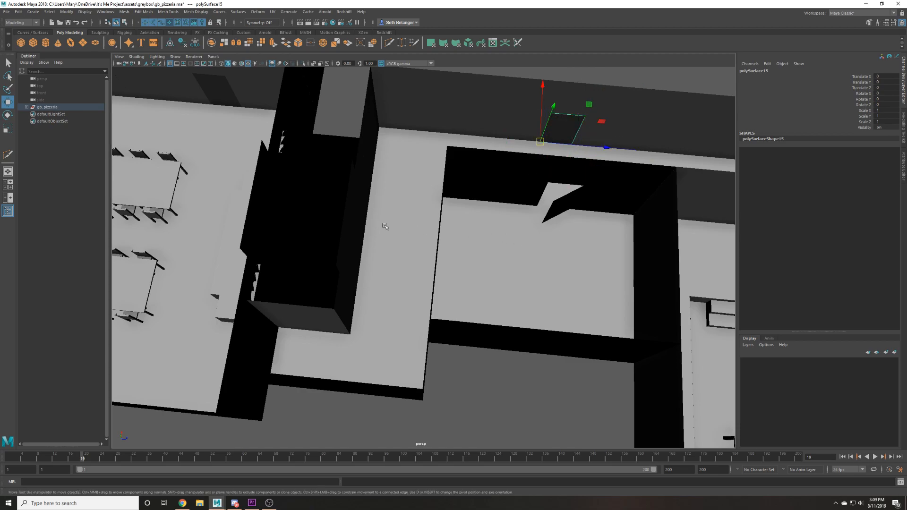
Move the pivot of the front door in the dining room's outer end wall to its side edge.
middle_click_drag(403, 226, 657, 237, "alt")
scroll(424, 258, "down", 2)
scroll(423, 257, "up", 2)
left_click_drag(239, 392, 383, 310, "alt")
middle_click_drag(383, 310, 580, 198, "alt")
left_click(472, 328)
left_click(479, 343)
left_click_drag(545, 366, 551, 320, "alt")
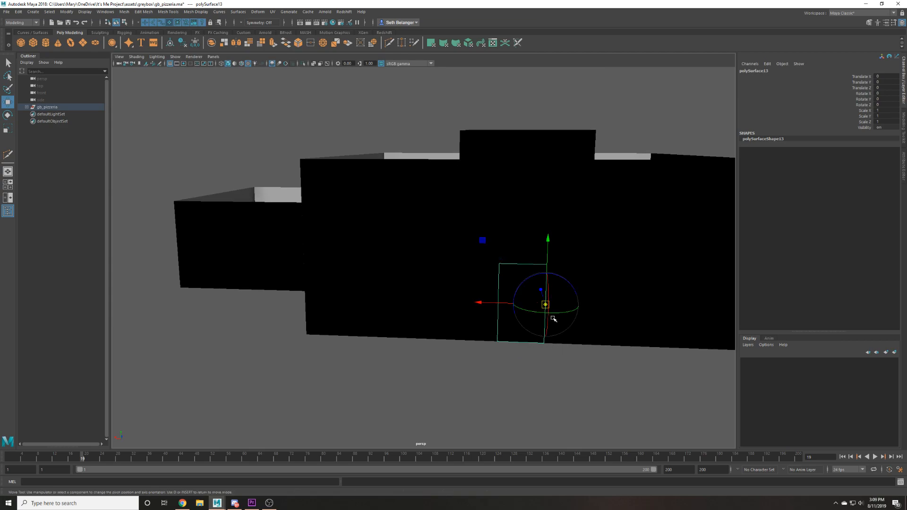
Test the front door's swing about its new pivot, undo the rotations, and clear the selection.
key("e")
left_click_drag(522, 363, 573, 344)
key("ctrl+z")
left_click_drag(583, 309, 463, 327, "alt")
middle_click_drag(463, 327, 561, 310)
key("ctrl+z")
key("w")
left_click(373, 154)
Move the pivot of the door beside the stage to its bottom corner nearest the curtains.
scroll(436, 217, "down", 3)
left_click_drag(435, 217, 620, 196, "alt")
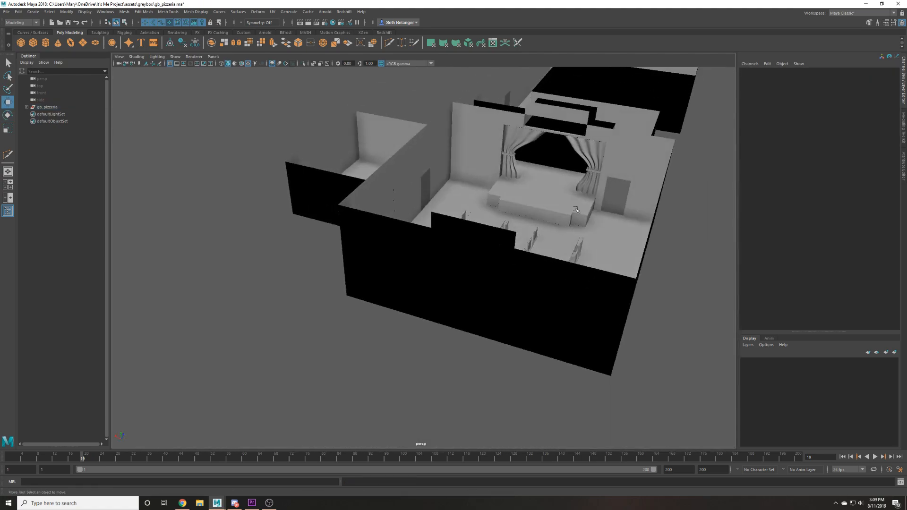
middle_click_drag(621, 196, 598, 222, "alt")
left_click(598, 221)
key("d")
left_click_drag(605, 242, 582, 236)
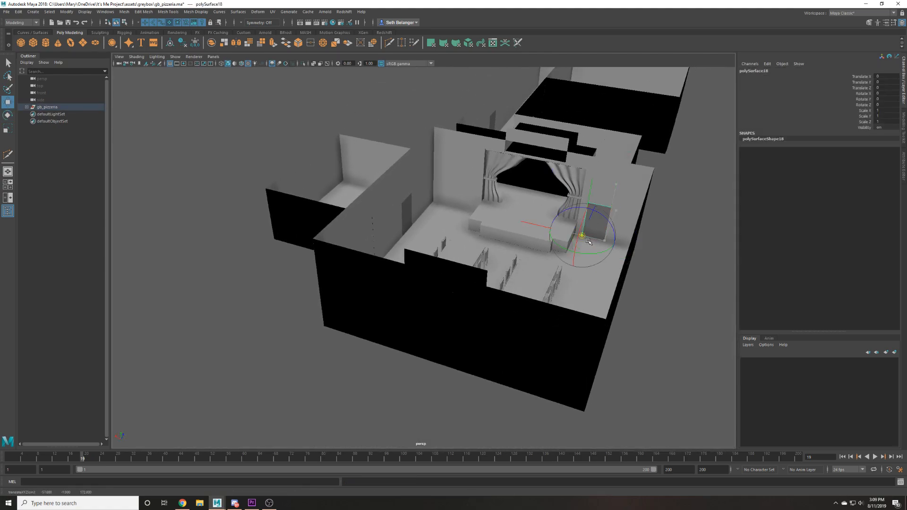
Test the stage-side door's rotation about its new pivot, undo it, and deselect the door.
key("e")
left_click_drag(585, 272, 644, 270)
key("ctrl+z")
key("ctrl+z")
key("ctrl+z")
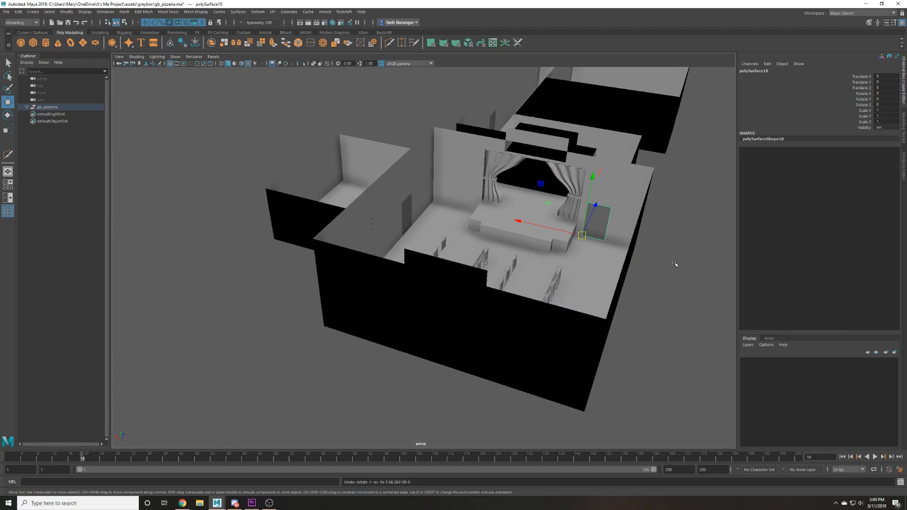
left_click(678, 264)
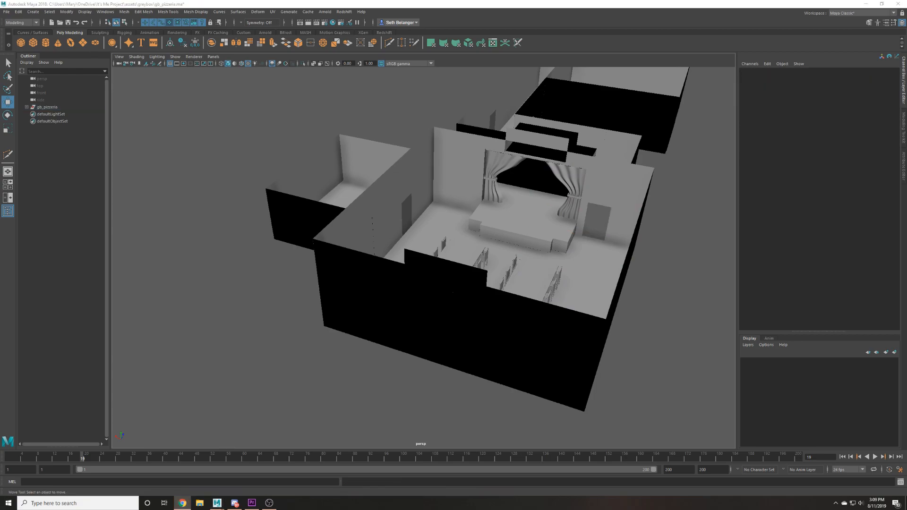
Examine the dining room's tables and chairs up close and from above.
left_click(177, 167)
left_click_drag(178, 167, 368, 297, "alt")
left_click(430, 287)
key("f")
scroll(429, 289, "down", 3)
left_click(414, 312)
scroll(415, 311, "down", 4)
scroll(317, 313, "down", 4)
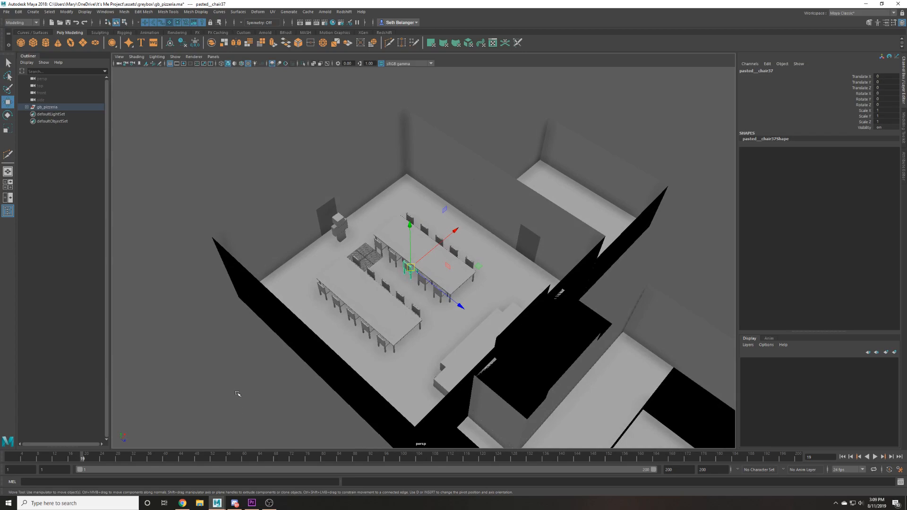
Clear the chair selection and save the scene.
key("q")
left_click(237, 406)
key("ctrl+s")
key("Return")
key("w")
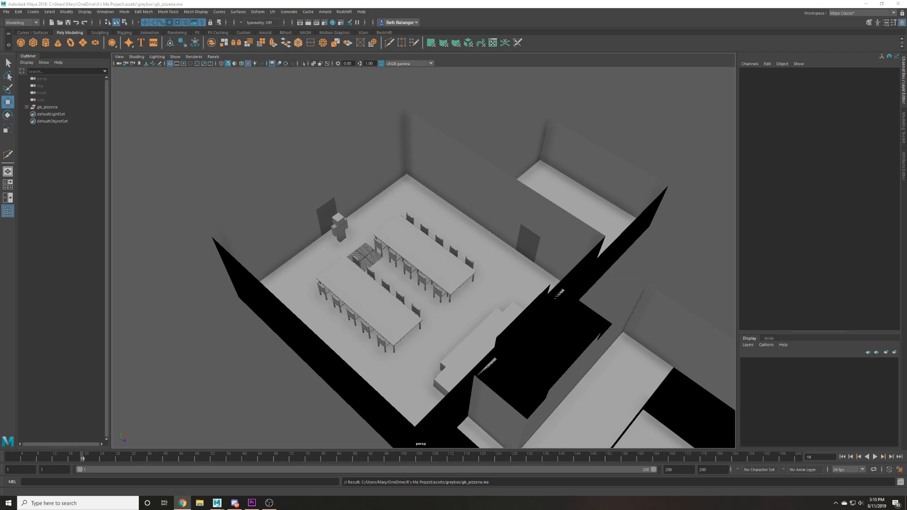
Create a polygon cube on the upper floor of the sunken-floor room and scale it uniformly to about 14.
left_click(245, 364)
scroll(366, 342, "down", 3)
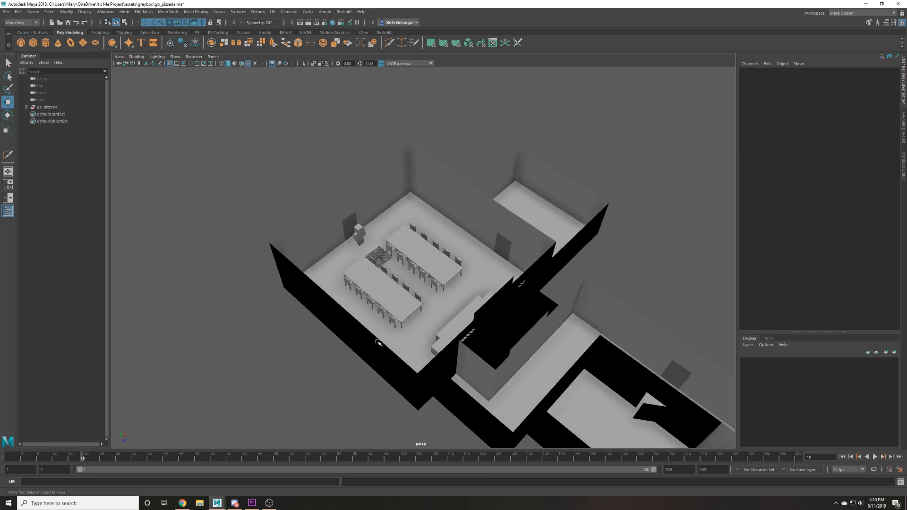
left_click_drag(366, 342, 418, 352, "alt")
middle_click_drag(418, 352, 82, 277, "alt")
scroll(368, 317, "up", 3)
left_click_drag(331, 313, 397, 324, "alt")
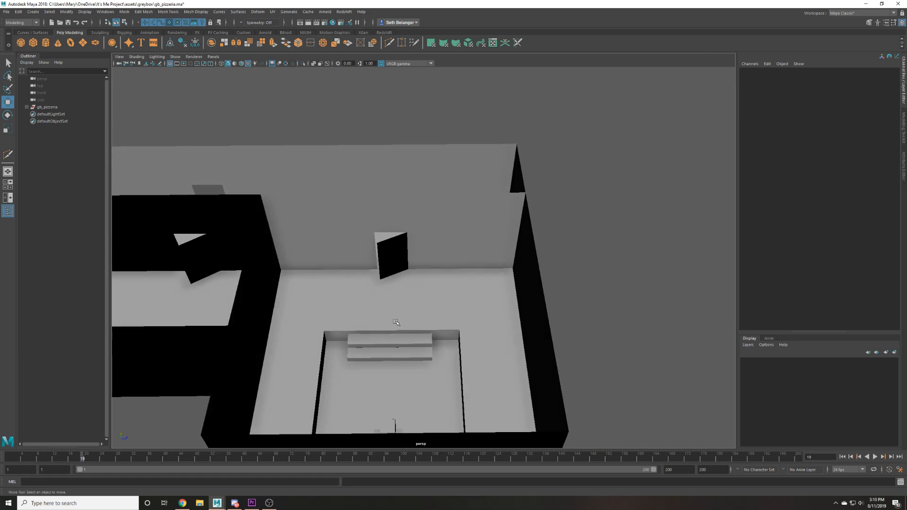
middle_click_drag(397, 324, 410, 292, "alt")
scroll(413, 294, "up", 3)
left_click(33, 42)
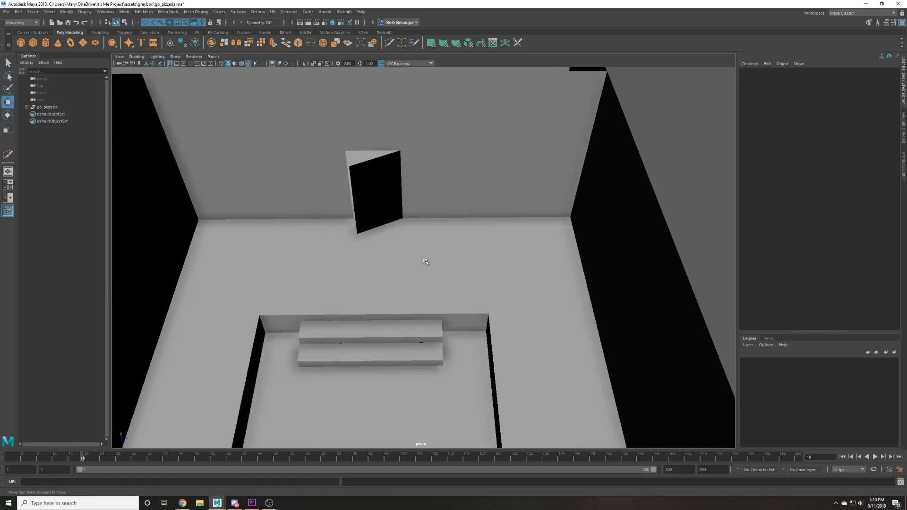
middle_click_drag(465, 309, 488, 314)
key("r")
left_click_drag(488, 313, 443, 275)
key("w")
key("f")
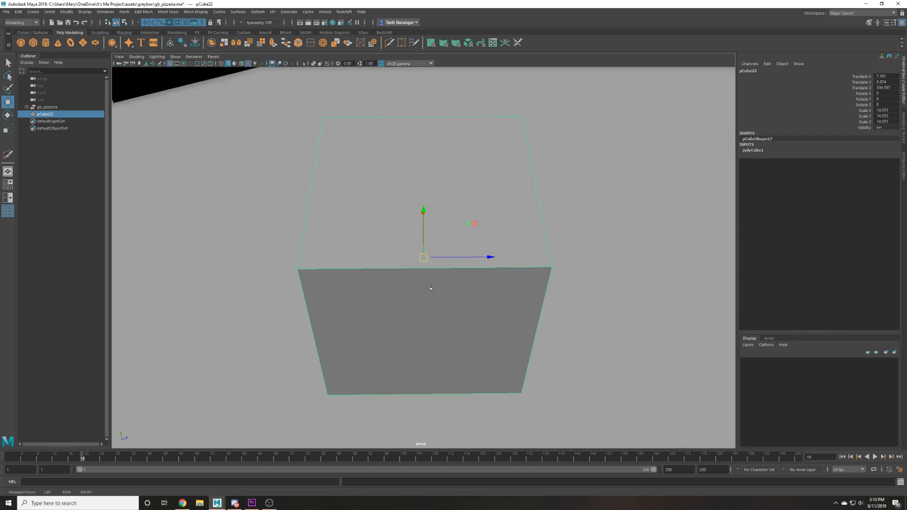
Set the cube's scale to 16 on all three axes.
scroll(435, 283, "down", 5)
left_click_drag(411, 311, 465, 306, "alt")
key("r")
middle_click_drag(406, 299, 420, 298)
left_click_drag(419, 298, 332, 273, "alt")
scroll(394, 286, "up", 6)
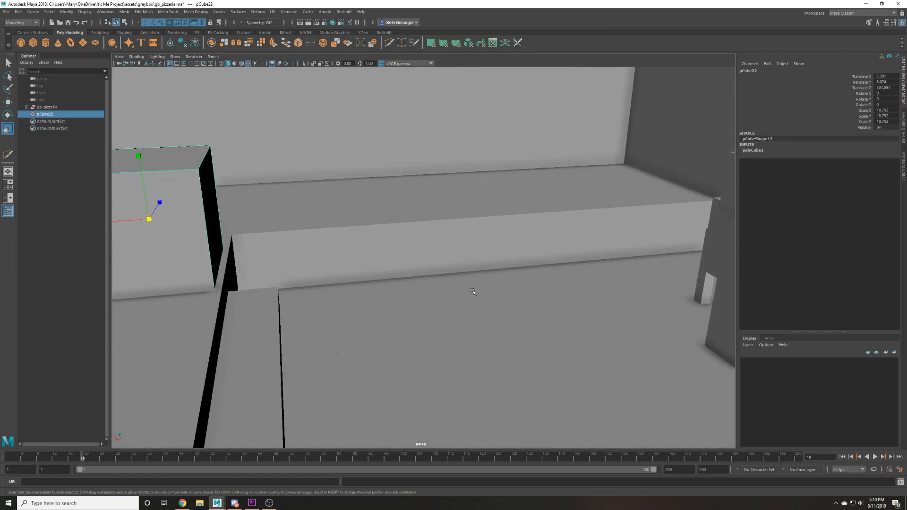
left_click_drag(881, 121, 881, 110)
type("16")
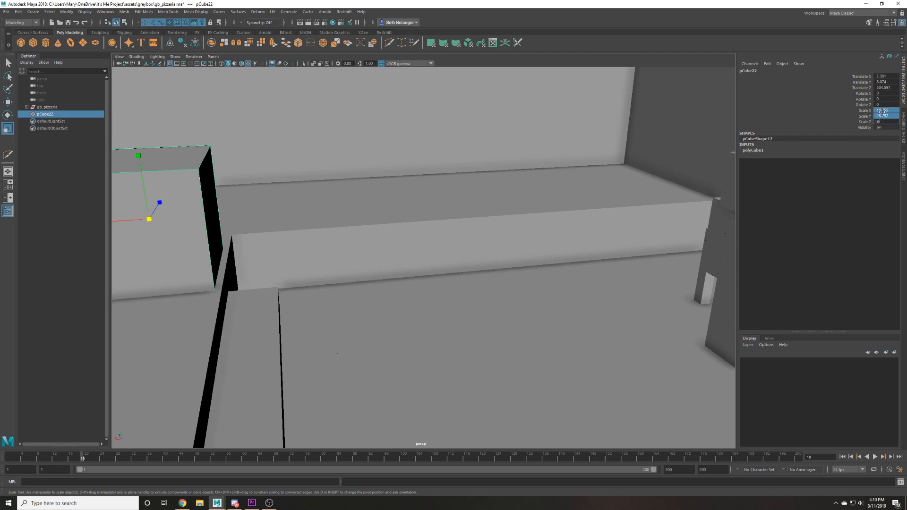
key("Return")
Position the cube on the floor beside the sunken area and delete its construction history.
key("f")
key("w")
scroll(344, 212, "down", 5)
left_click_drag(344, 212, 420, 213, "alt")
mouse_move(424, 245)
left_mouse_down()
mouse_move(423, 266)
mouse_move(448, 268)
mouse_move(423, 268)
mouse_move(436, 266)
mouse_move(440, 278)
mouse_move(410, 247)
mouse_move(420, 256)
left_mouse_up()
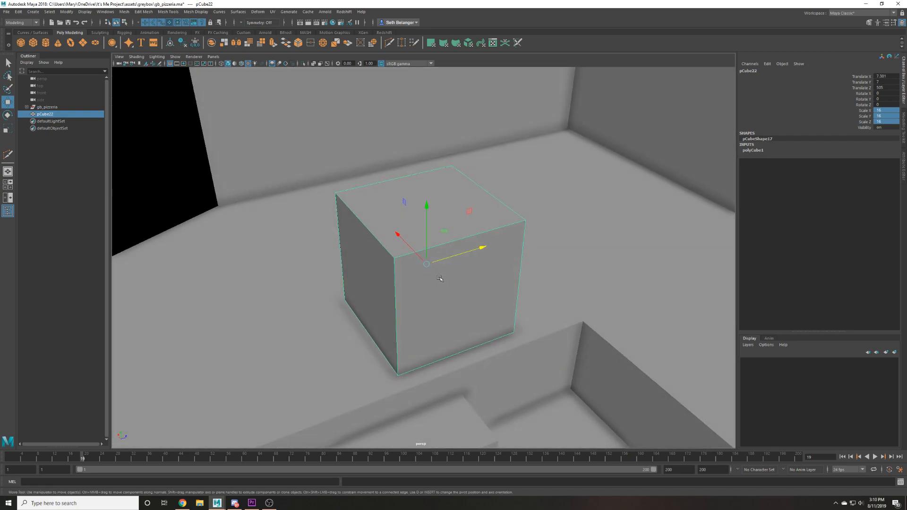
right_click_drag(419, 257, 349, 177, "alt")
key("alt+shift+d")
left_click(318, 153)
scroll(319, 205, "down", 3)
Nest the cube under gb_pizzeria and save the scene.
left_click(60, 122)
left_click(65, 115)
key("Delete")
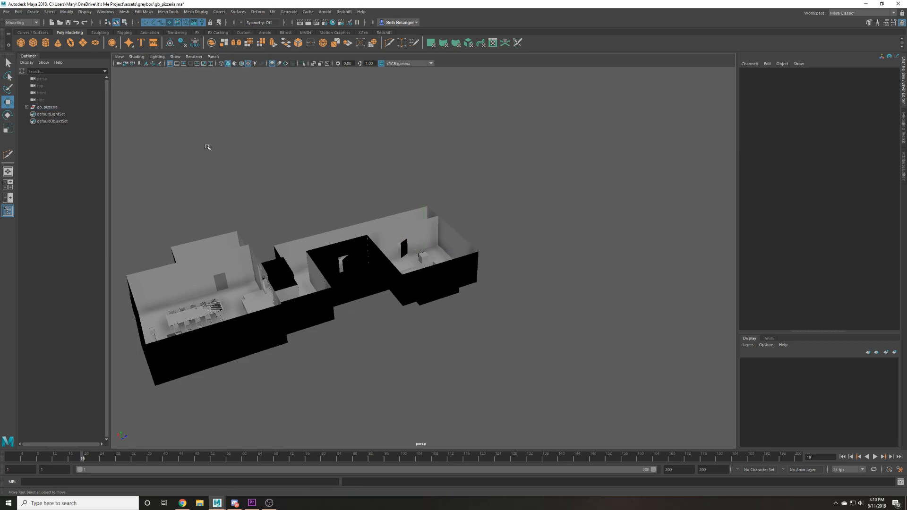
key("ctrl+s")
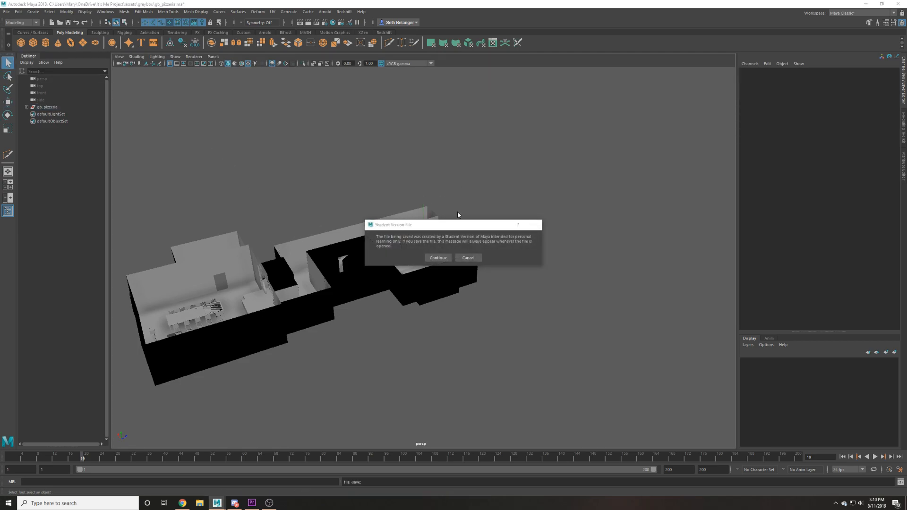
left_click(431, 258)
Examine the layout of the dining room, stage block, corridor and adjoining rooms from several angles.
left_click_drag(322, 255, 314, 219, "alt")
scroll(313, 219, "up", 6)
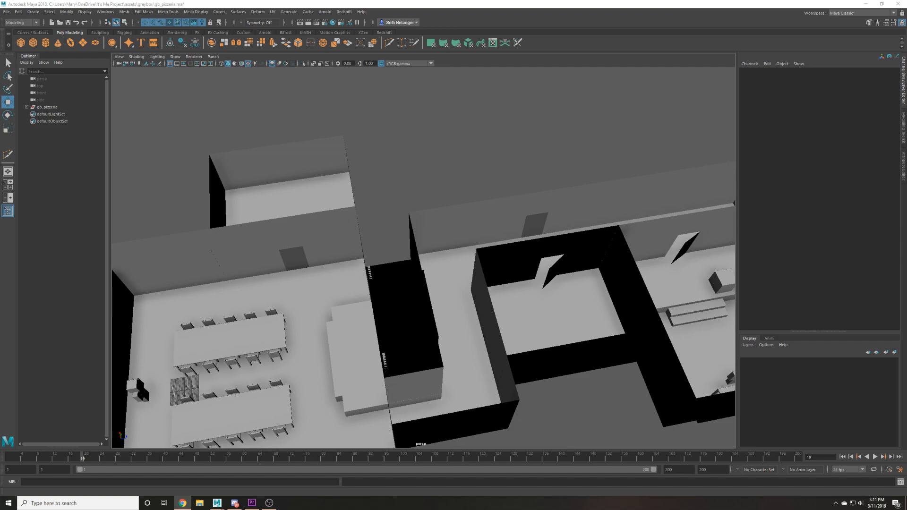
left_click_drag(216, 305, 241, 314, "alt")
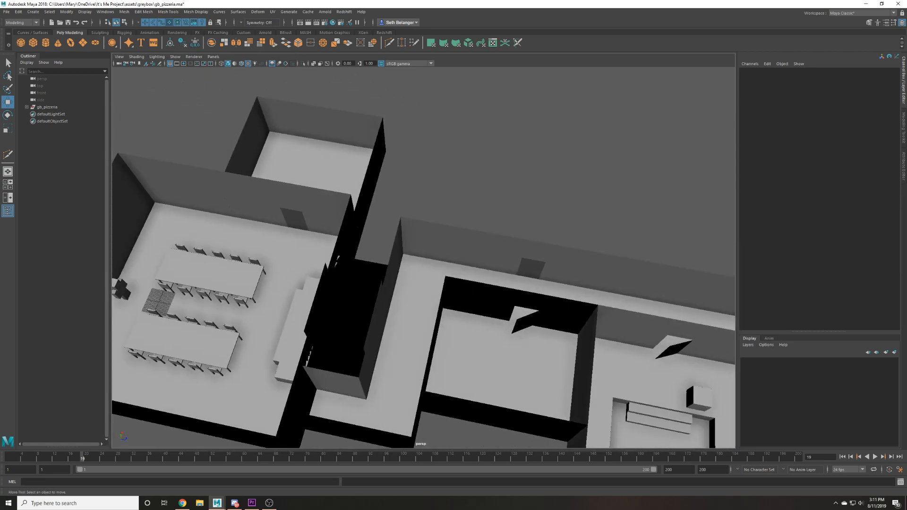
left_click_drag(166, 309, 331, 330, "alt")
scroll(373, 350, "up", 5)
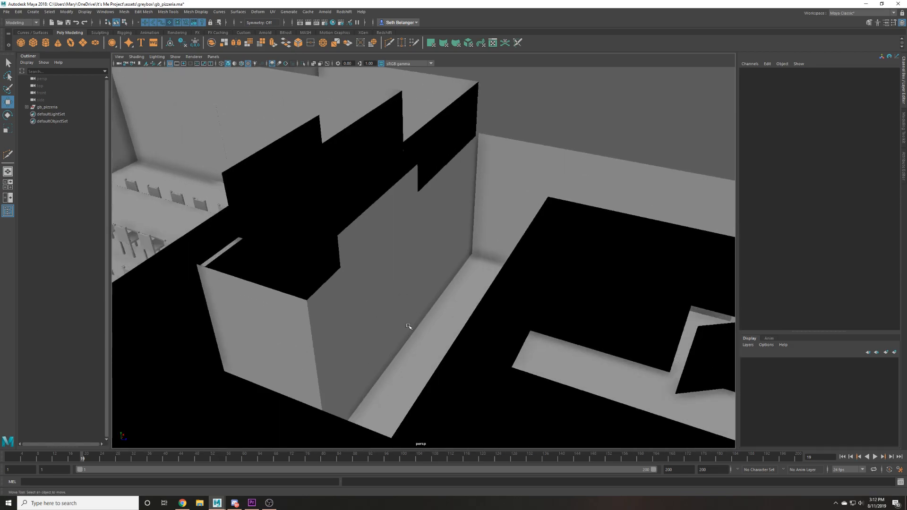
scroll(405, 309, "down", 5)
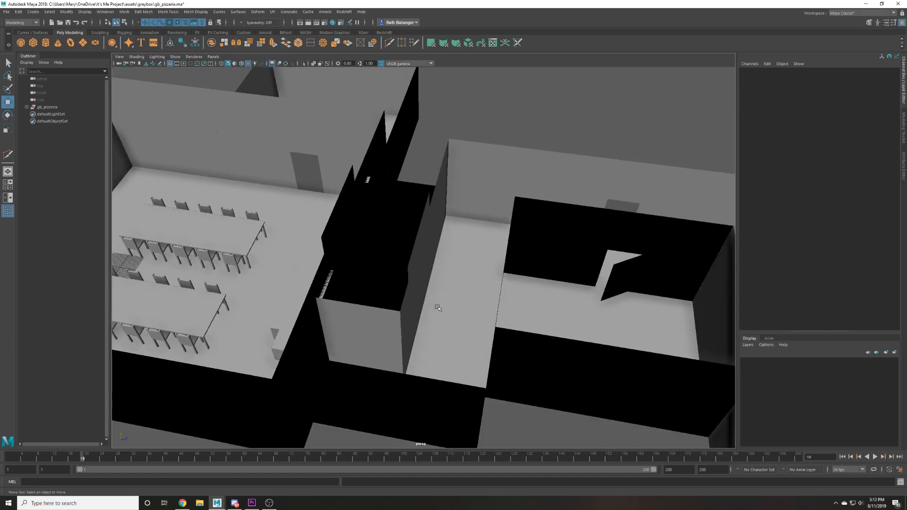
left_click_drag(473, 319, 506, 336, "alt")
scroll(435, 324, "down", 2)
middle_click_drag(491, 333, 304, 344, "alt")
scroll(304, 344, "up", 5)
left_click_drag(303, 344, 317, 245, "alt")
scroll(340, 347, "down", 5)
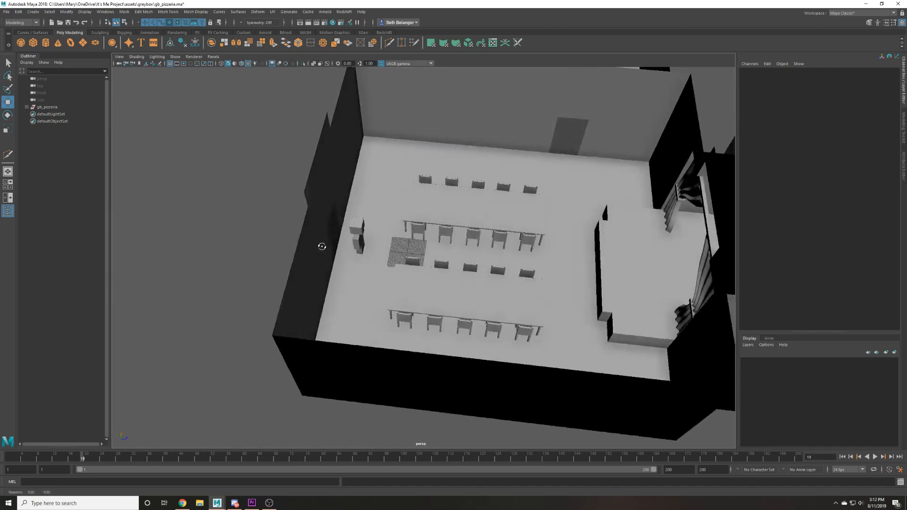
Try moving the whole gb_pizzeria model, undo the move, and clear the selection.
scroll(324, 202, "up", 4)
left_click_drag(324, 202, 378, 241, "alt")
scroll(399, 236, "down", 3)
left_click(378, 241)
left_click(71, 108)
middle_click_drag(370, 276, 340, 425)
key("ctrl+z")
left_click(371, 325)
Examine the front door and the scale character in the dining room.
left_click_drag(370, 326, 279, 333, "alt")
right_click_drag(279, 332, 405, 345, "alt")
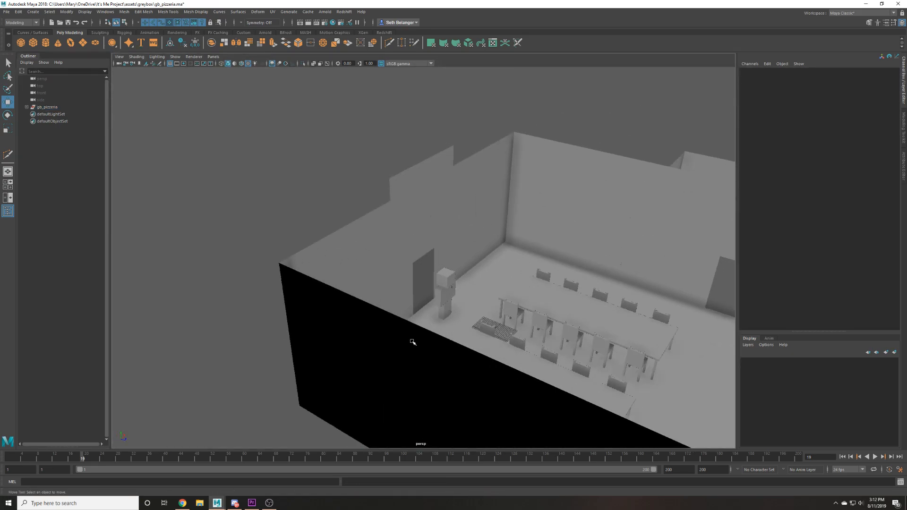
left_click(452, 297)
left_click_drag(452, 296, 509, 228)
left_click(320, 138)
left_click_drag(316, 197, 418, 271, "alt")
scroll(418, 272, "up", 1)
middle_click_drag(368, 207, 296, 305, "alt")
scroll(296, 305, "up", 3)
scroll(296, 304, "down", 3)
left_click_drag(296, 305, 359, 348, "alt")
left_click(409, 324)
Examine the building's exterior walls and the area outside the front entrance.
left_click(513, 336)
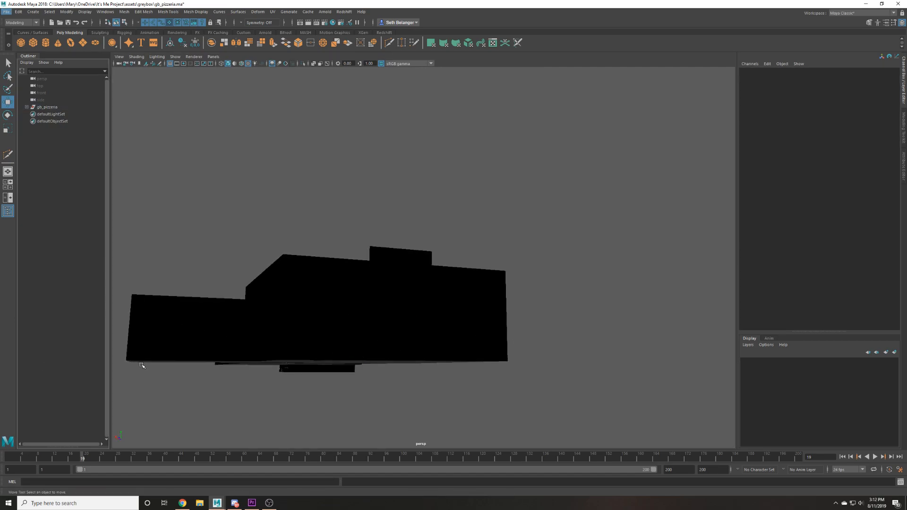
left_click_drag(144, 366, 115, 370, "alt")
middle_click_drag(170, 383, 256, 345, "alt")
left_click_drag(256, 344, 274, 338, "alt")
left_click(407, 232)
left_click(370, 189)
left_click_drag(370, 189, 393, 277, "alt")
scroll(326, 251, "up", 8)
scroll(279, 297, "down", 8)
left_click(393, 277)
left_click(395, 252)
left_click(319, 197)
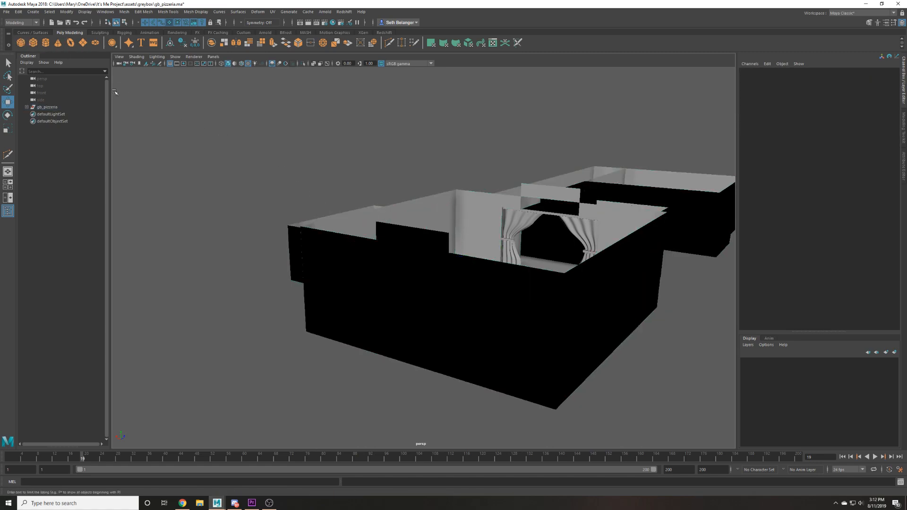
Create a large polygon ground plane and place it outside the dining room's outer end wall.
left_click(82, 43)
scroll(377, 319, "down", 6)
key("r")
left_click_drag(435, 293, 614, 298)
left_click_drag(517, 250, 264, 377, "alt")
key("w")
right_click_drag(341, 332, 449, 329, "alt")
middle_click_drag(449, 329, 502, 246, "alt")
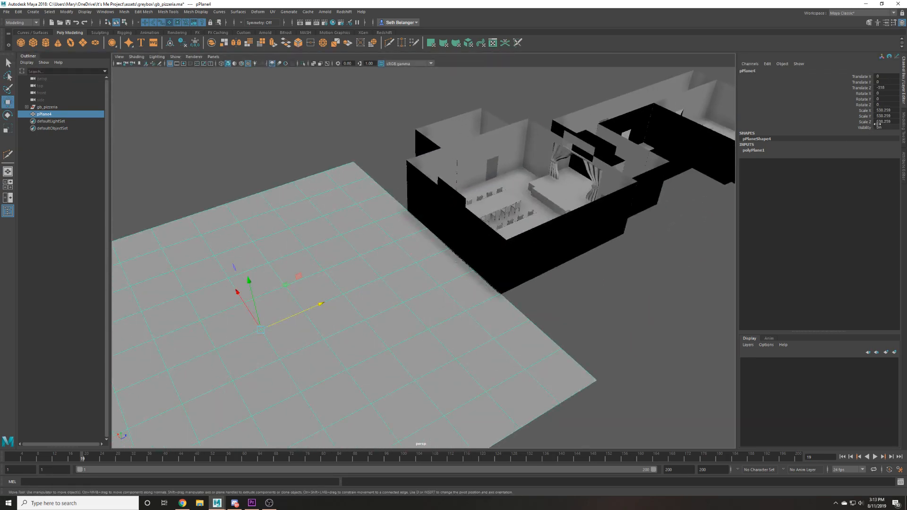
Set the ground plane's scale to 500 on all axes and slide it along Z to -500.
left_click_drag(884, 110, 890, 121)
type("500")
key("Return")
left_click_drag(517, 253, 297, 314, "alt")
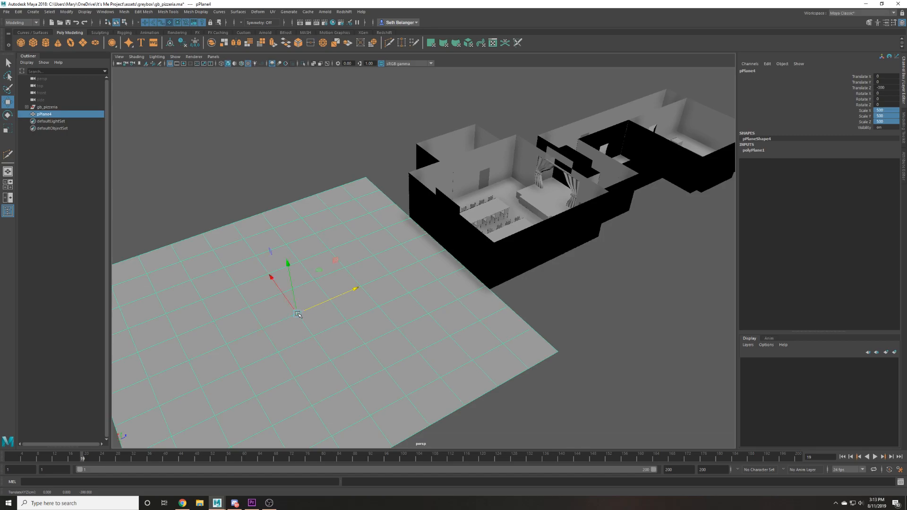
Fine-tune the ground plane along Z so its edge sits flush with the building's end wall.
right_click_drag(297, 314, 549, 298, "alt")
left_click_drag(536, 296, 424, 287, "alt")
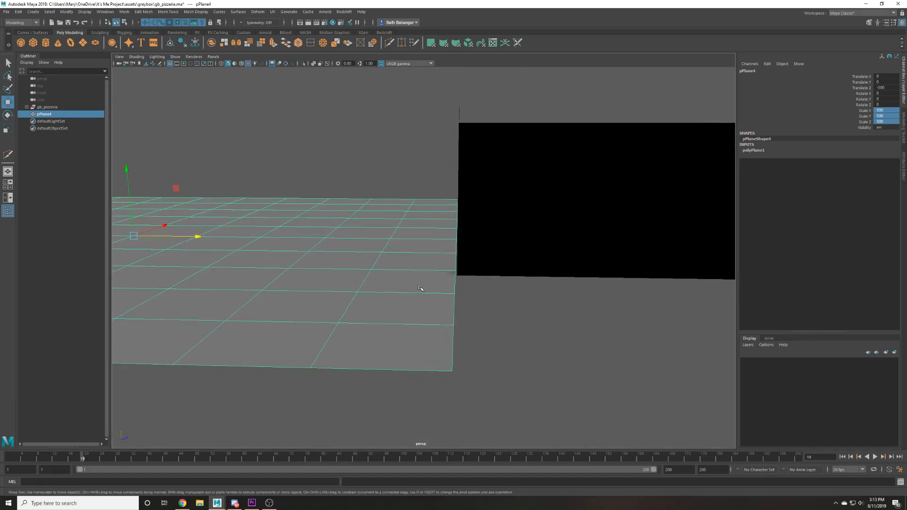
middle_click_drag(377, 294, 132, 292)
left_click_drag(236, 276, 429, 285, "alt")
left_click(755, 151)
left_click_drag(616, 176, 469, 253, "alt")
scroll(384, 191, "up", 5)
scroll(384, 192, "up", 2)
left_click(377, 188)
left_click(501, 245)
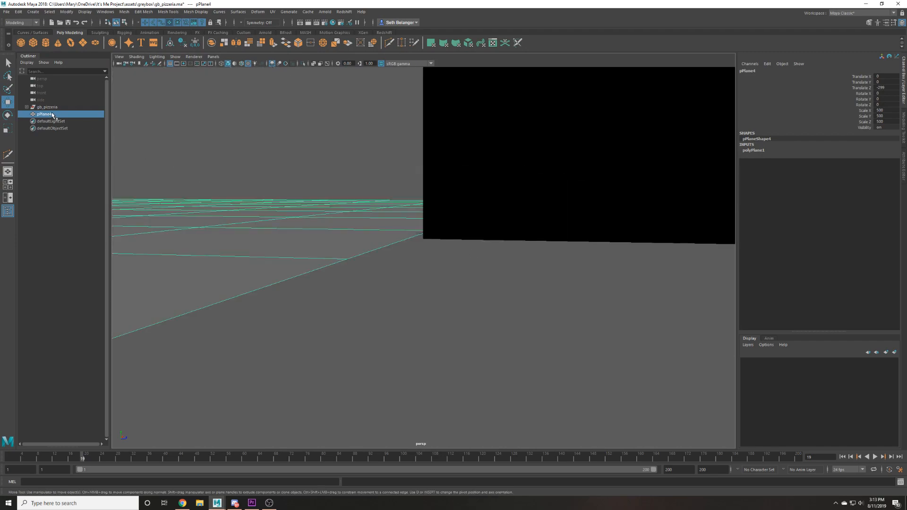
Raise the whole gb_pizzeria model to a Translate Y of 1, slightly above the ground plane.
left_click(51, 107)
scroll(472, 222, "down", 4)
mouse_move(594, 251)
left_mouse_down("alt")
mouse_move(547, 265)
mouse_move(556, 238)
mouse_move(564, 241)
left_mouse_up("alt")
key("4")
key("6")
middle_click_drag(565, 241, 448, 273, "alt")
right_click_drag(447, 274, 479, 297, "alt")
middle_click_drag(479, 297, 476, 265, "alt")
left_click_drag(471, 254, 469, 239)
key("e")
middle_click_drag(463, 245, 463, 263)
right_click_drag(463, 263, 339, 267, "alt")
left_click_drag(339, 267, 369, 275, "alt")
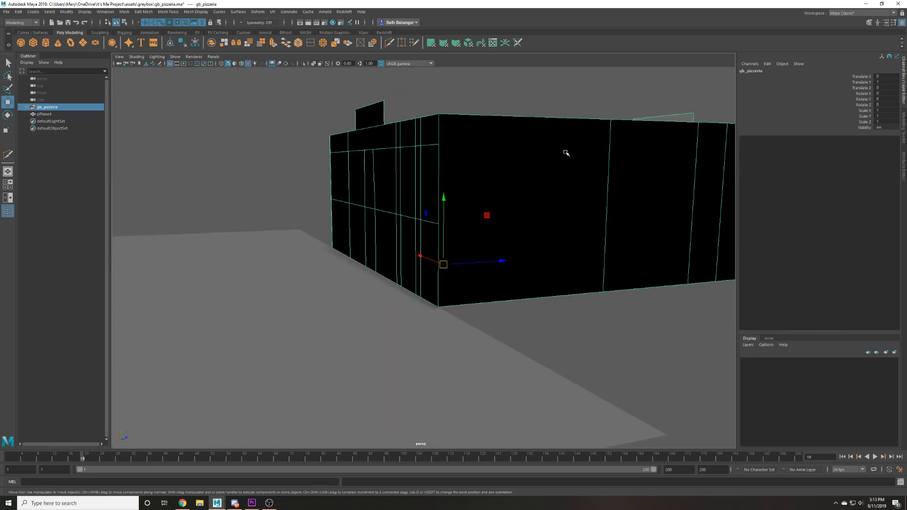
Remove the ground plane's width and height subdivisions so it becomes a single face.
right_click(800, 88)
mouse_move(821, 204)
left_click(790, 205)
left_click(664, 312)
left_click(370, 296)
left_click(553, 317)
left_click(427, 314)
left_click_drag(427, 313, 525, 340, "alt")
left_click(793, 150)
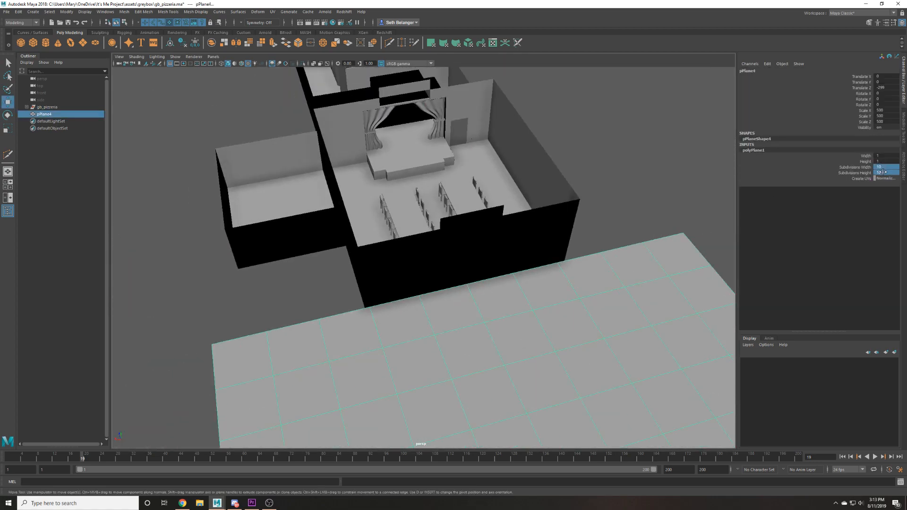
Cut two edge loops with the Multi-Cut tool across the ground plane in front of the building.
scroll(583, 282, "down", 2)
left_click_drag(583, 283, 551, 257, "alt")
scroll(550, 257, "up", 2)
right_click_drag(550, 257, 477, 268, "shift")
left_click(402, 267, "ctrl")
key("w")
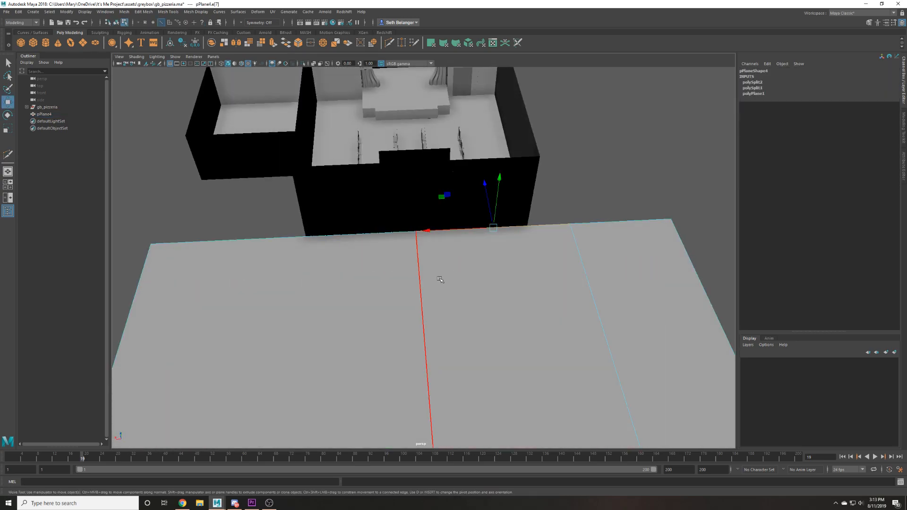
Slide the ground plane's two inserted edges sideways to line up with the building's front corners.
left_click(422, 307)
scroll(399, 342, "down", 2)
left_click_drag(405, 419, 322, 308)
left_click(542, 275)
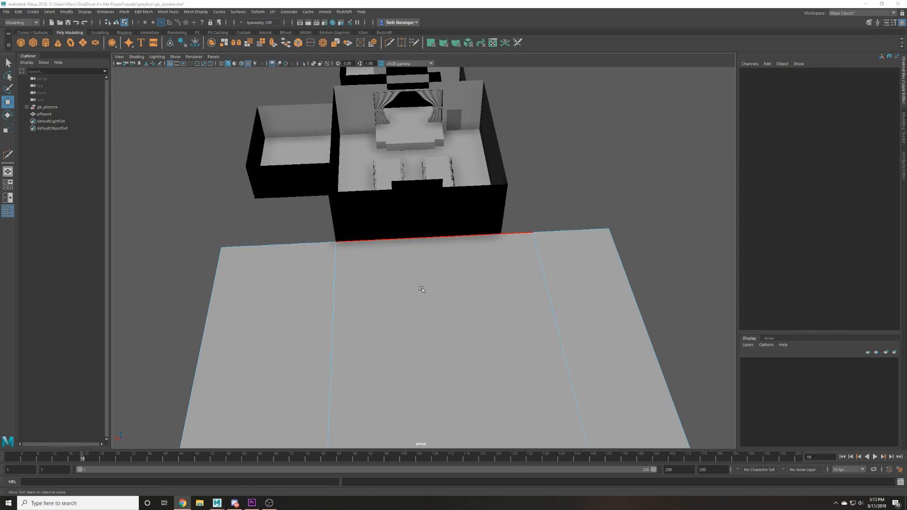
left_click(552, 287)
left_click_drag(525, 413, 509, 308)
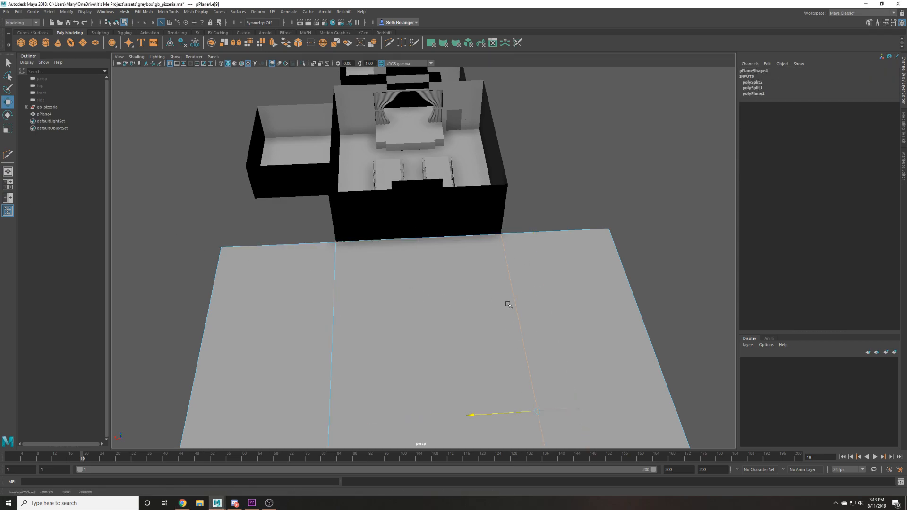
Return to object mode and save the scene, accepting the student version notice.
left_click_drag(552, 283, 464, 343, "alt")
right_click_drag(464, 343, 494, 309, "alt")
right_click_drag(523, 269, 554, 232)
left_click(551, 210)
left_click(519, 194)
key("f")
left_click_drag(577, 281, 529, 350, "alt")
middle_click_drag(528, 350, 524, 284, "alt")
left_click(524, 283)
scroll(524, 283, "up", 2)
middle_click_drag(510, 355, 510, 299, "alt")
key("ctrl+s")
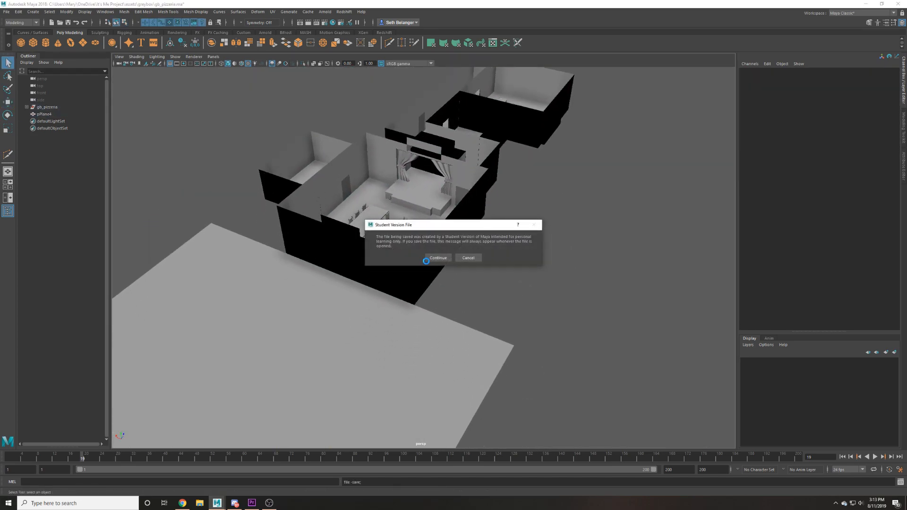
left_click(438, 259)
Examine where the ground plane's edge meets the front corner of the building.
scroll(439, 276, "up", 2)
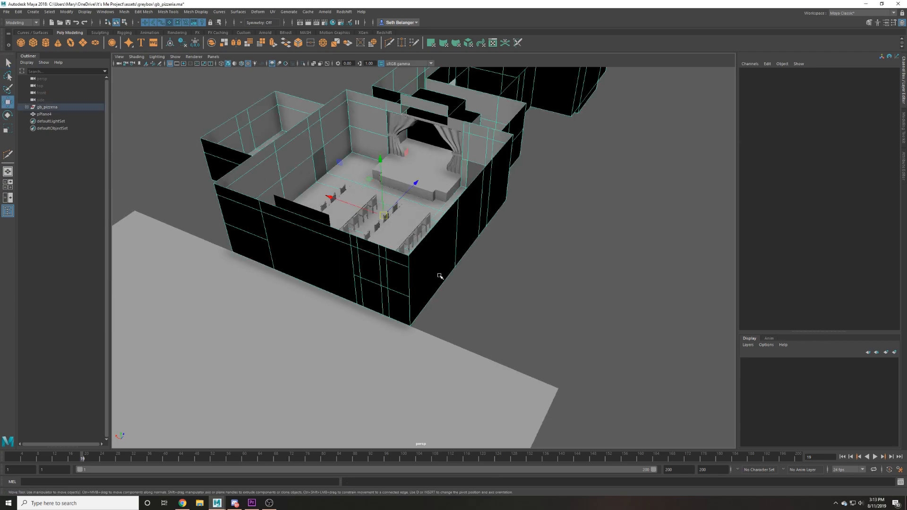
left_click(439, 277)
scroll(487, 273, "up", 3)
left_click_drag(511, 293, 427, 298, "alt")
left_click(360, 335)
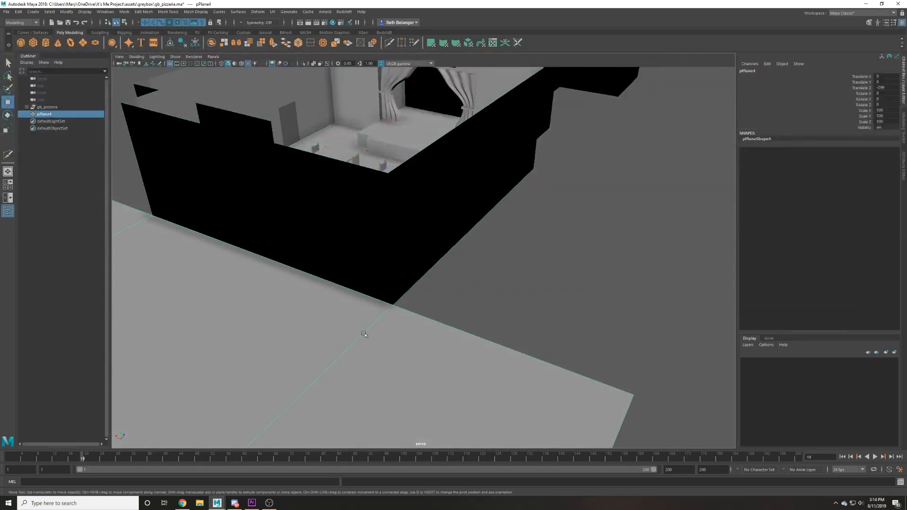
scroll(395, 322, "down", 3)
left_click(384, 247)
scroll(384, 247, "up", 2)
left_click(458, 267)
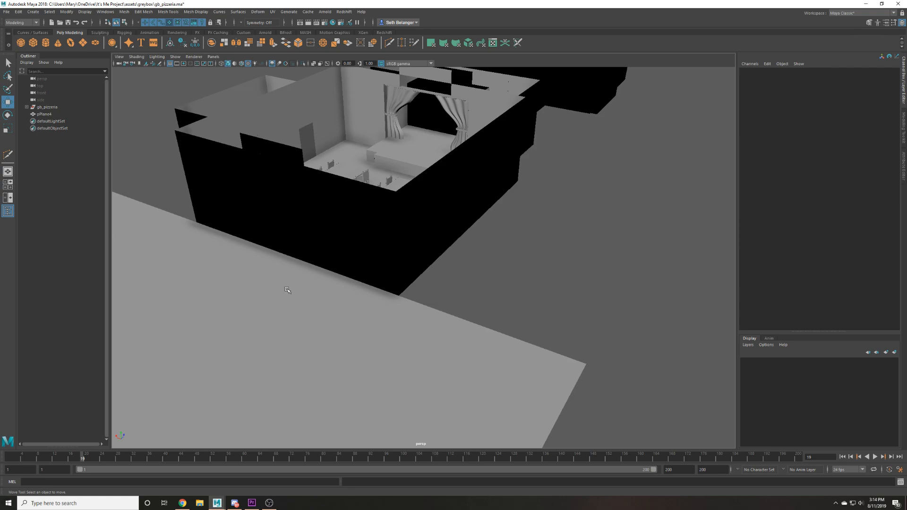
Save the gb_pizzeria scene again and return to the Move tool.
scroll(321, 290, "down", 8)
scroll(469, 248, "up", 7)
key("q")
key("ctrl+s")
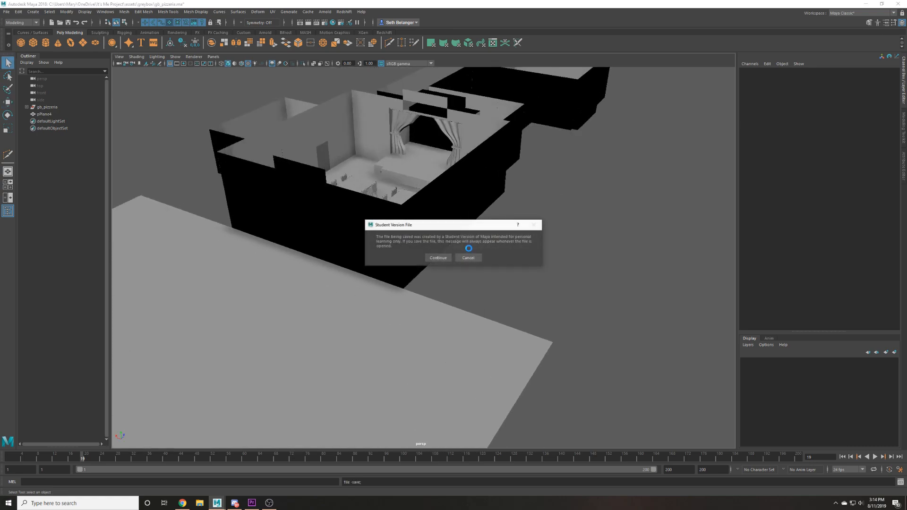
key("Return")
key("w")
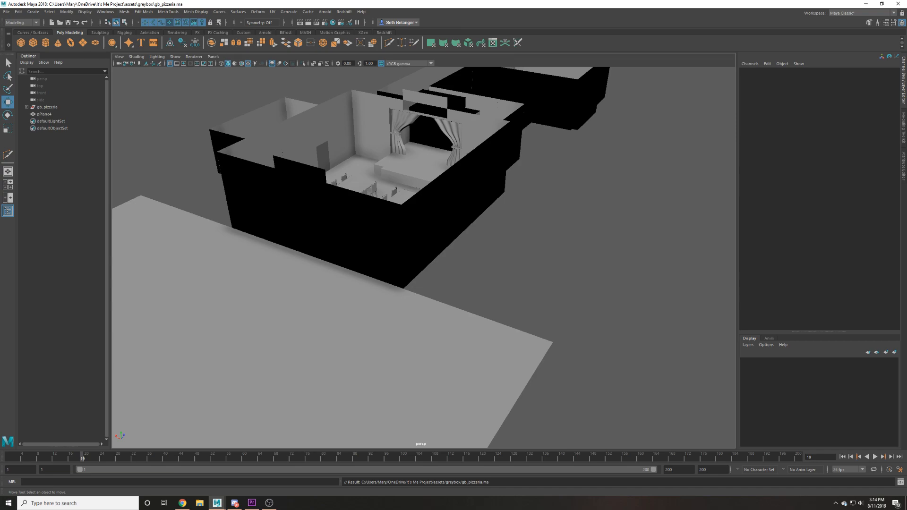
Move the pivot of the front wall panel to the bottom centre of its doorway.
left_click(282, 206)
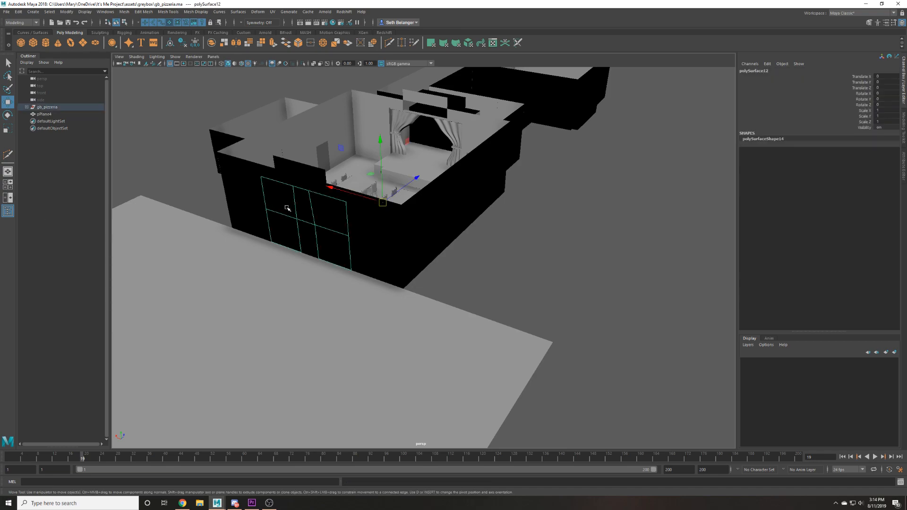
key("f")
right_click_drag(397, 245, 441, 251, "alt")
left_click_drag(492, 241, 616, 263, "alt")
key("d")
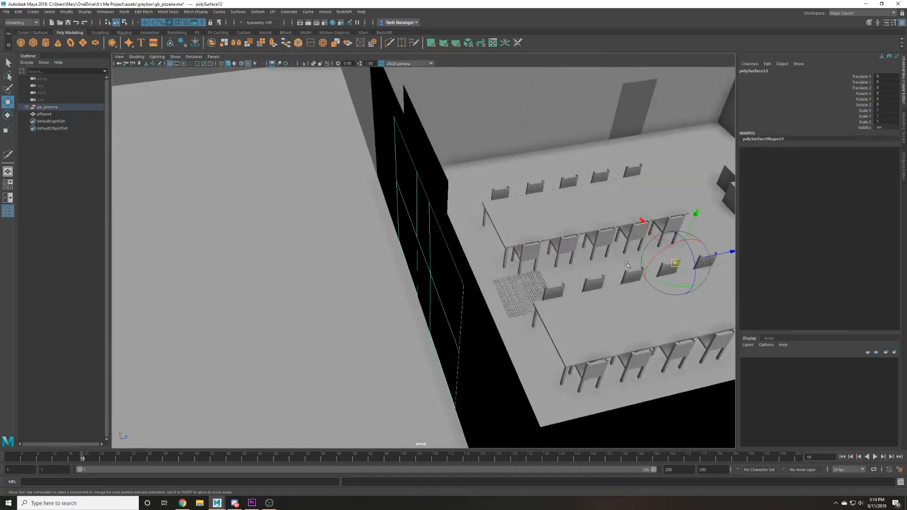
left_click_drag(723, 255, 437, 319)
key("d")
key("e")
left_click_drag(384, 336, 353, 342, "alt")
key("ctrl+z")
key("w")
Examine the front wall panel's edges in wireframe and shaded display.
left_click(229, 198)
left_click(369, 264)
left_click(311, 193)
left_click(451, 227)
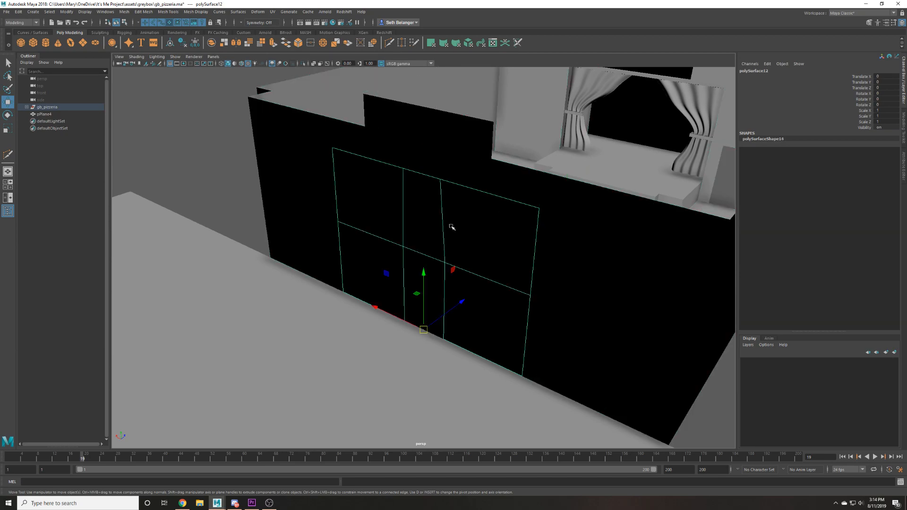
scroll(451, 226, "up", 1)
left_click(445, 163)
left_click(445, 171)
key("4")
key("6")
left_click(449, 188)
left_click(449, 189)
Shift the selected vertices beside the front panel's doorway slightly along X, returning to object mode.
left_click_drag(433, 215, 478, 228, "alt")
key("F9")
left_click(446, 169)
left_click_drag(438, 170, 455, 260)
left_click(394, 160)
middle_click_drag(388, 245, 392, 247)
right_click_drag(383, 246, 414, 207)
scroll(414, 207, "down", 6)
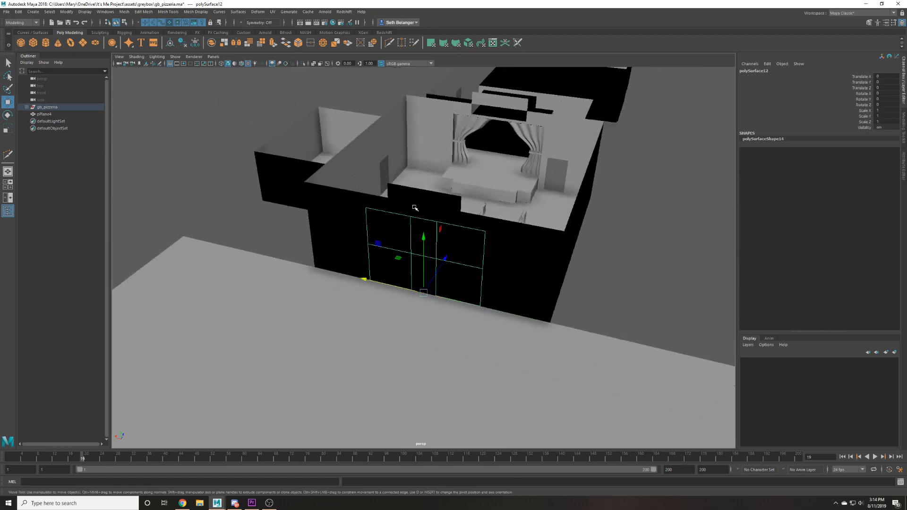
left_click(607, 222)
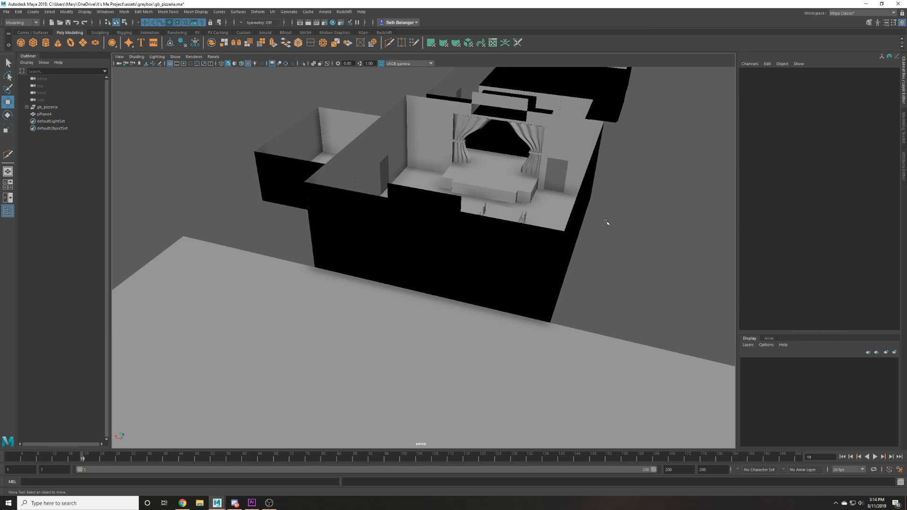
Examine the ground plane's corner and its seam with the building's front wall.
left_click(580, 341)
scroll(577, 294, "down", 3)
left_click_drag(577, 294, 533, 343, "alt")
middle_click_drag(533, 343, 481, 273, "alt")
scroll(482, 274, "up", 4)
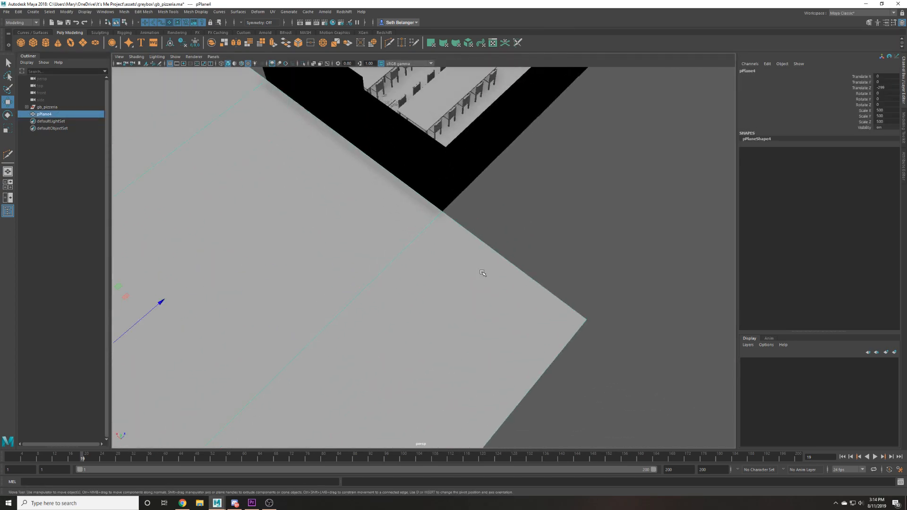
left_click_drag(482, 273, 403, 248, "alt")
middle_click_drag(404, 248, 432, 296, "alt")
scroll(432, 296, "up", 3)
Combine the selected building wall meshes into one history-free mesh and place it inside the gb_pizzeria group.
left_click(421, 212)
left_click(402, 177)
left_click(391, 151)
key("4")
key("5")
scroll(427, 180, "down", 2)
left_click(466, 271, "shift")
key("4")
key("5")
key("6")
mouse_move(513, 232)
left_mouse_down()
mouse_move(516, 109)
mouse_move(272, 108)
left_mouse_up()
key("ctrl+z")
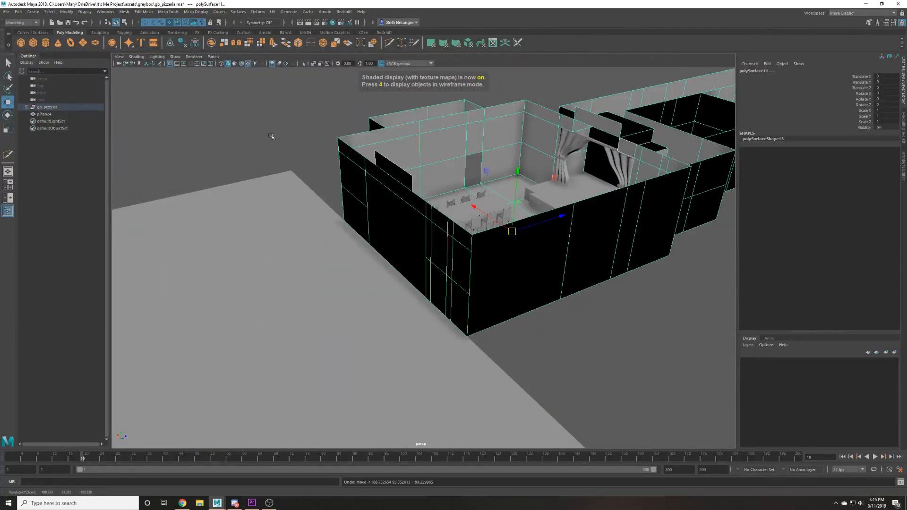
left_click(211, 43)
key("alt+shift+d")
middle_click_drag(49, 121, 62, 107)
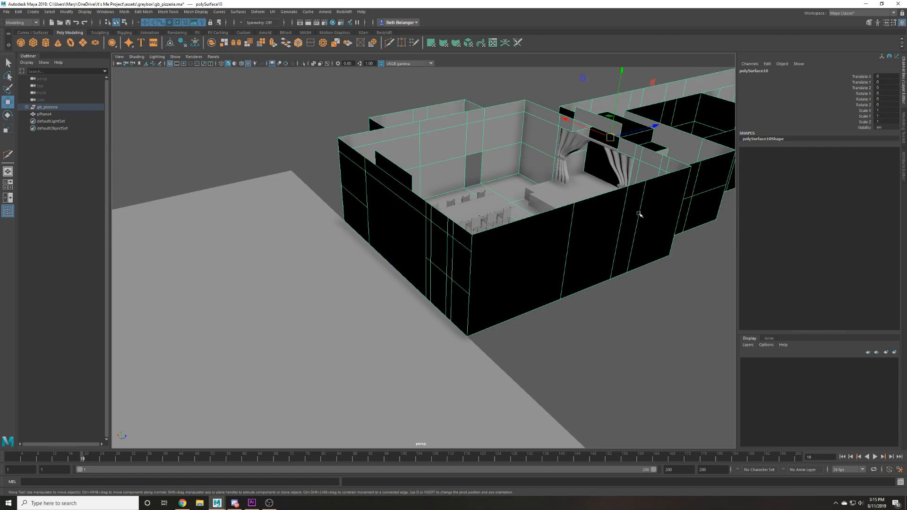
Combine the front doorway panel with the main building walls into a single mesh.
left_click(563, 326)
left_click(446, 237)
left_click(371, 181)
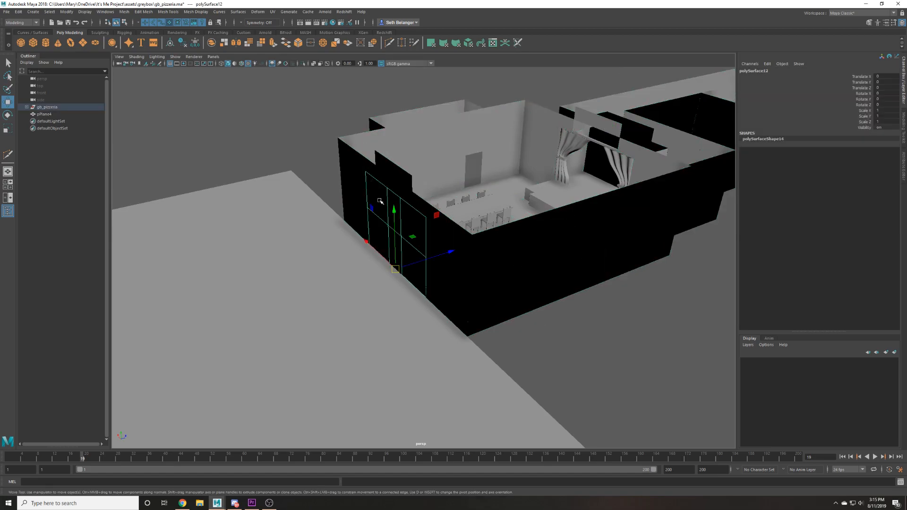
scroll(405, 237, "up", 3)
left_click(435, 214, "shift")
scroll(351, 194, "up", 2)
mouse_move(351, 193)
left_mouse_down("alt")
mouse_move(269, 199)
mouse_move(350, 197)
left_mouse_up("alt")
left_click(214, 45)
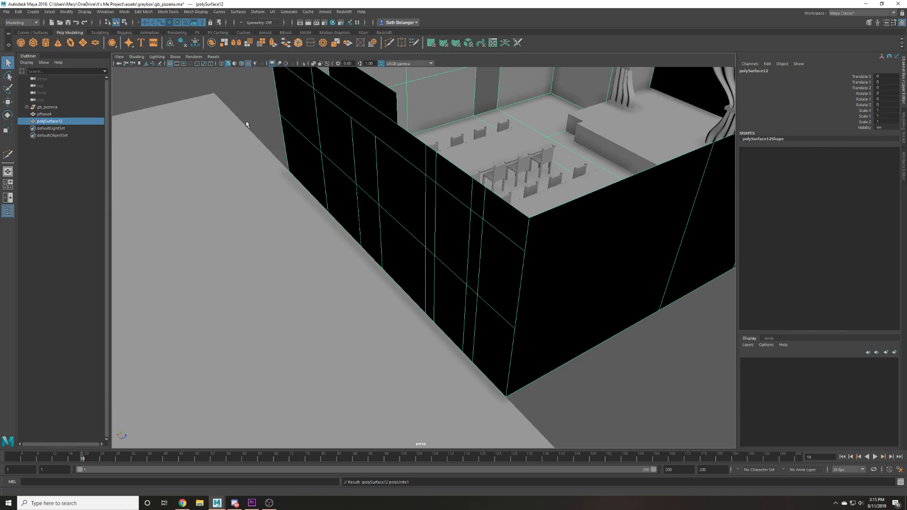
Inspect the combined building mesh around its front wall and dining room.
left_click_drag(247, 124, 282, 183, "alt")
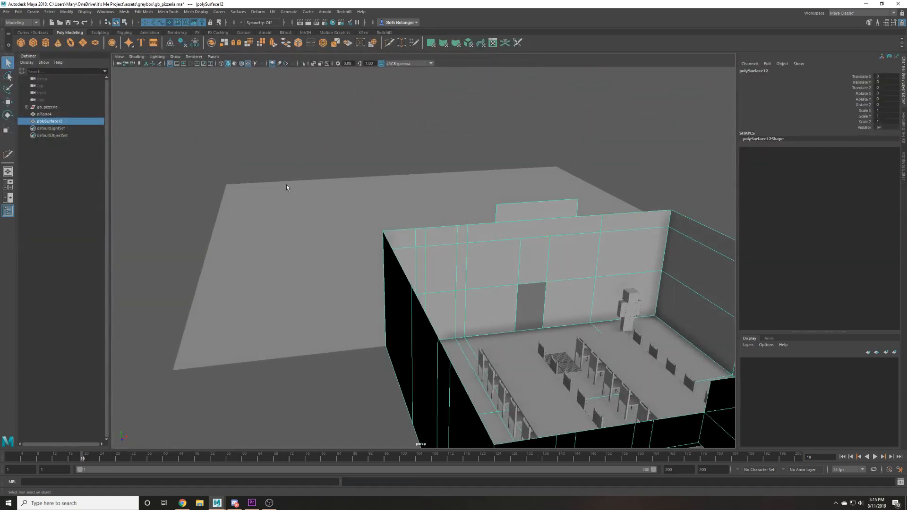
left_click_drag(433, 257, 398, 257, "alt")
left_click(365, 246)
left_click(398, 259)
scroll(390, 259, "up", 4)
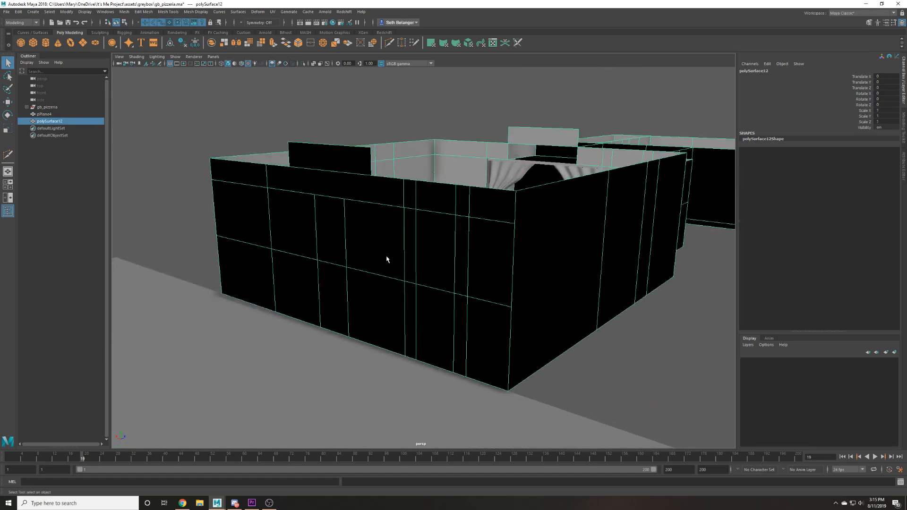
scroll(378, 268, "down", 2)
mouse_move(345, 263)
left_mouse_down("alt")
mouse_move(310, 276)
mouse_move(277, 265)
mouse_move(324, 260)
mouse_move(347, 196)
mouse_move(359, 256)
left_mouse_up("alt")
Select all faces of the building's front wall and split them off into separate pieces.
key("F11")
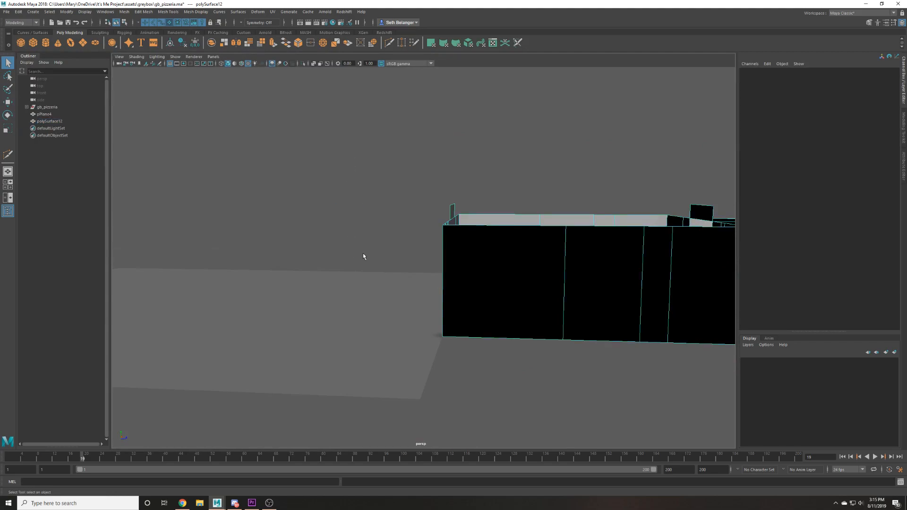
key("3")
key("4")
key("1")
left_click_drag(397, 151, 471, 367)
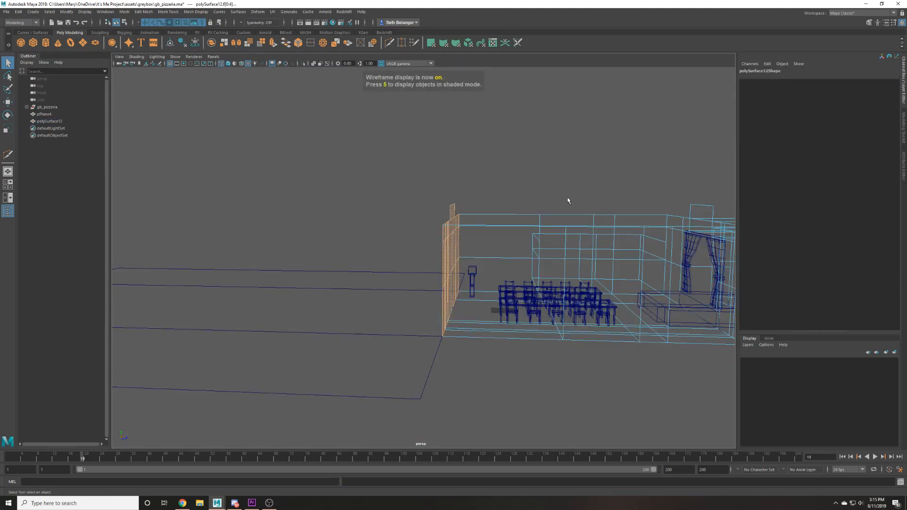
key("6")
left_click(143, 11)
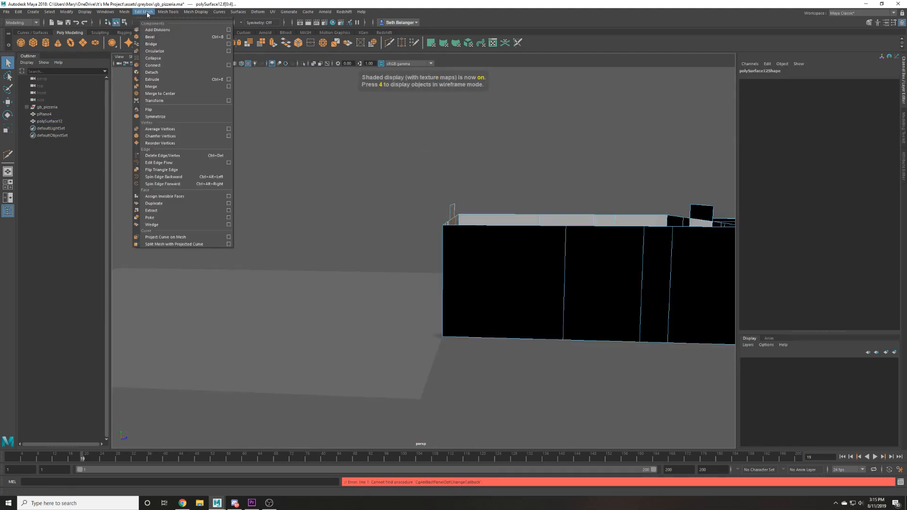
left_click(163, 204)
Combine the separated front wall pieces into one mesh and delete its history.
left_click_drag(370, 214, 436, 230, "alt")
key("F8")
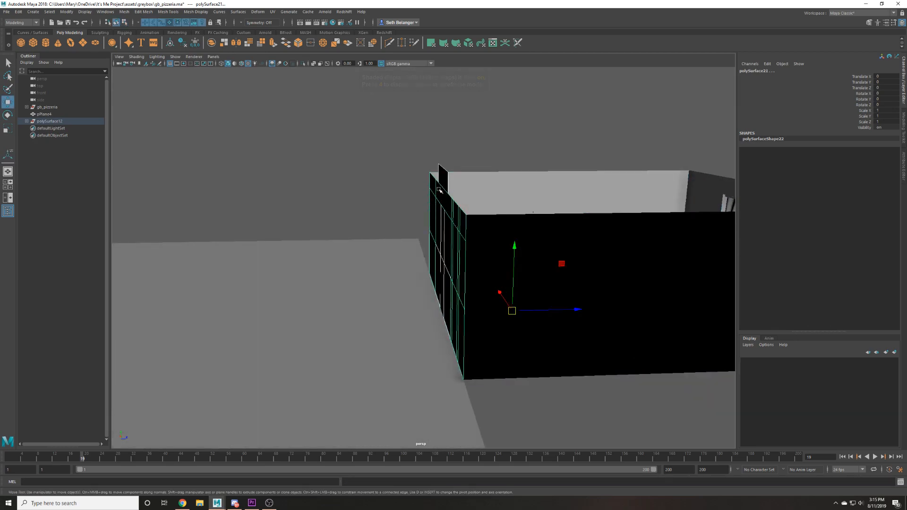
left_click(438, 177, "shift")
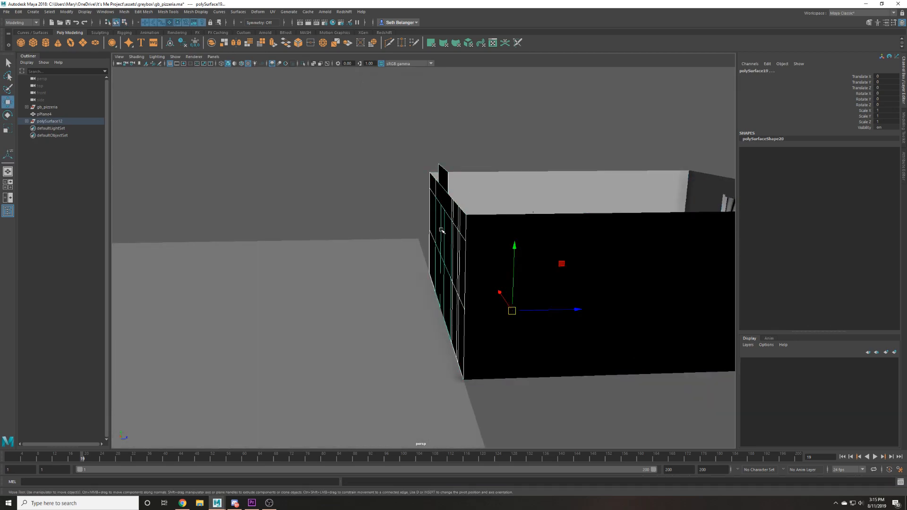
left_click_drag(494, 293, 337, 181)
key("ctrl+z")
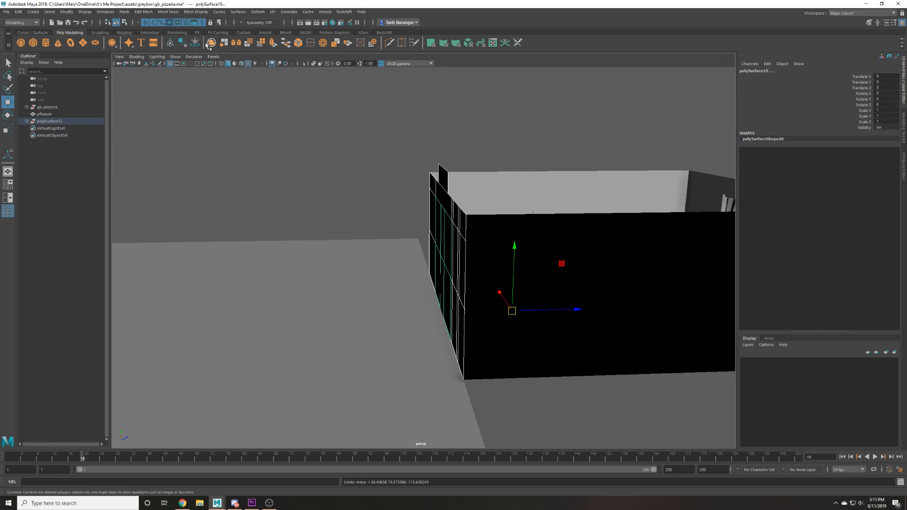
left_click(210, 43)
key("alt+shift+d")
Extrude the front wall with a thickness of -2 and reverse its normals.
scroll(486, 219, "up", 5)
key("ctrl+e")
left_click_drag(588, 266, 581, 266)
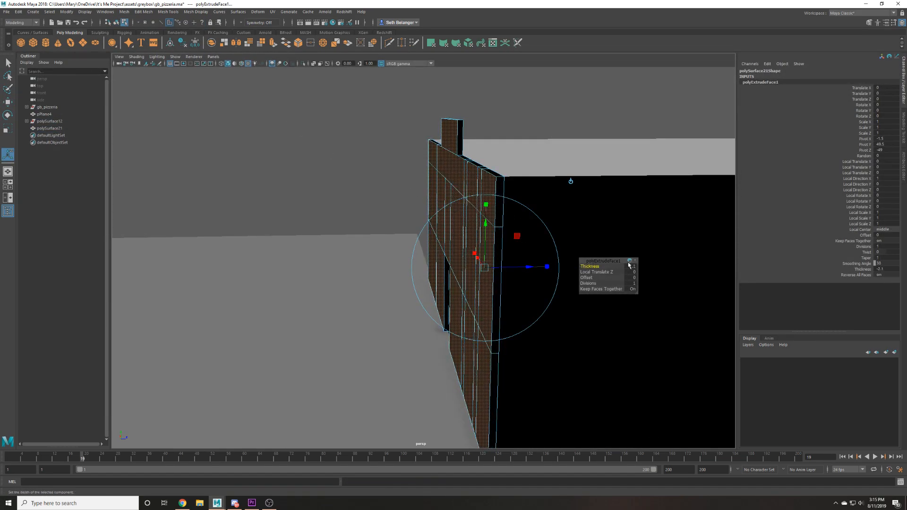
type("-2")
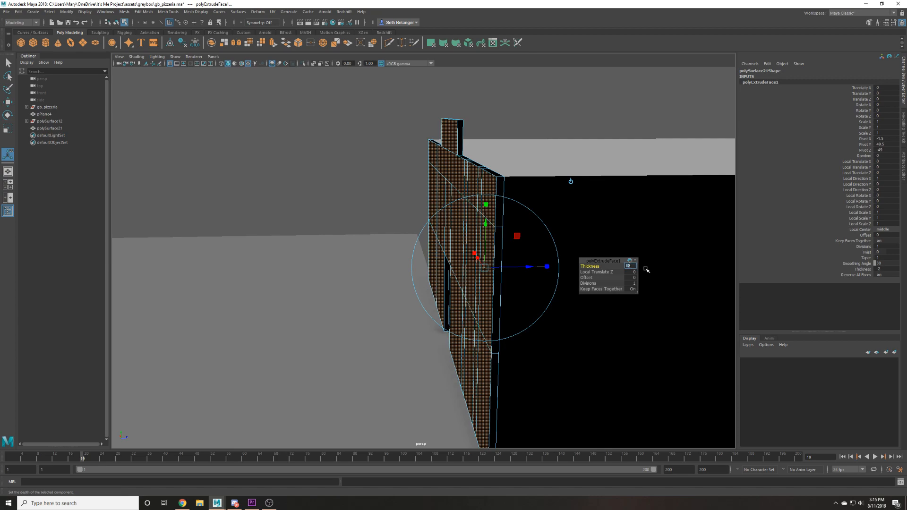
right_click_drag(470, 179, 470, 160)
left_click(194, 12)
left_click(213, 44)
key("w")
Examine the front entrance door panel and its fit in the thickened wall from both sides.
left_click_drag(396, 142, 416, 130, "alt")
left_click(338, 293)
key("f")
left_click_drag(286, 286, 263, 348, "alt")
right_click_drag(263, 348, 370, 316, "alt")
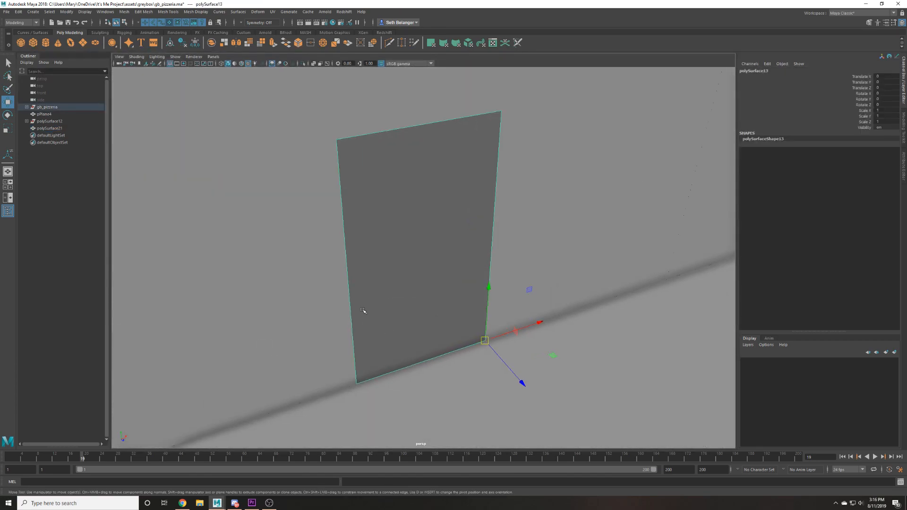
left_click(317, 268)
scroll(360, 287, "down", 1)
left_click_drag(360, 287, 443, 280, "alt")
left_click(407, 298)
key("e")
key("w")
scroll(391, 282, "down", 5)
left_click(457, 238)
left_click_drag(456, 238, 475, 213, "alt")
Extrude the front entrance door panel with a thickness of -1.
left_click(413, 263)
key("f")
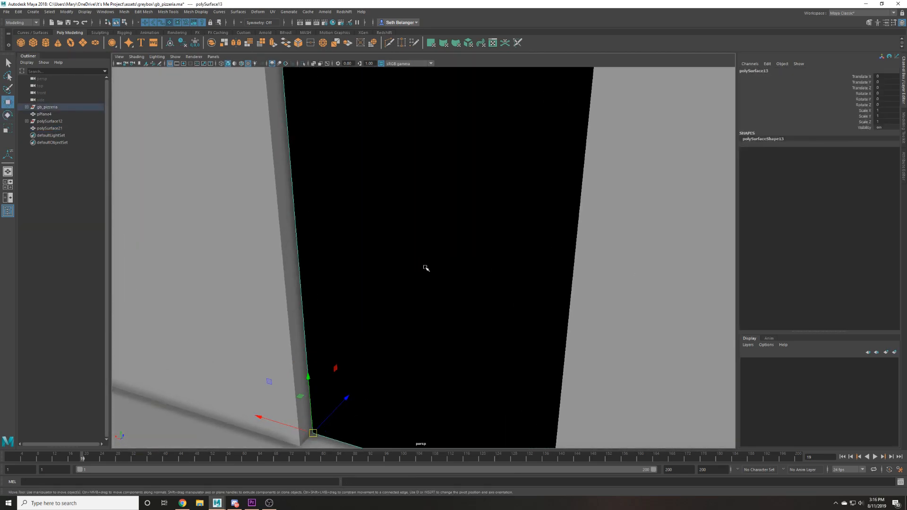
left_click_drag(426, 267, 397, 289, "alt")
key("ctrl+e")
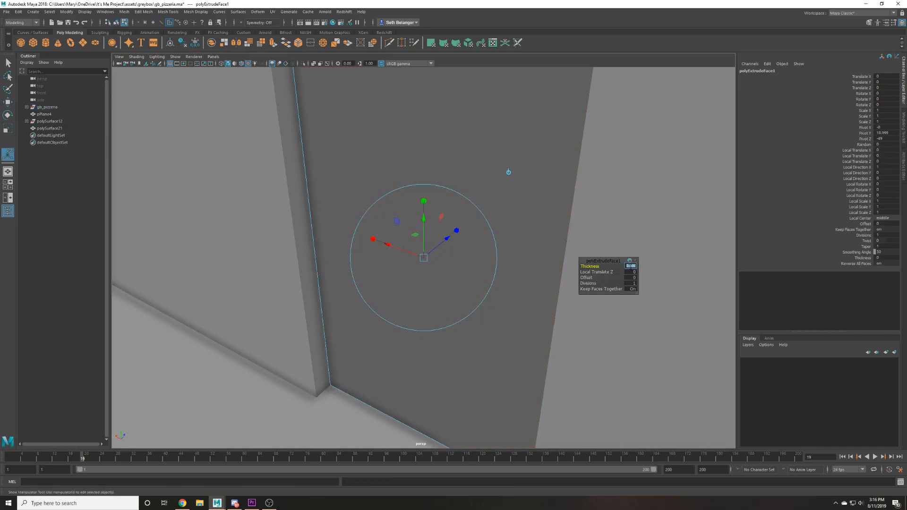
left_click(630, 267)
type("-0.5")
key("Return")
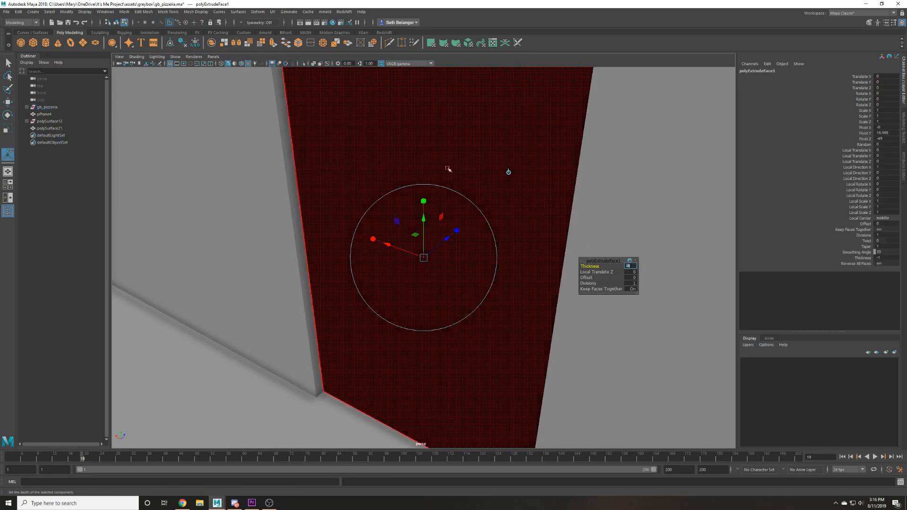
Reverse the thickened door panel's normals and delete its history.
key("q")
key("F8")
key("alt+shift+d")
left_click(171, 13)
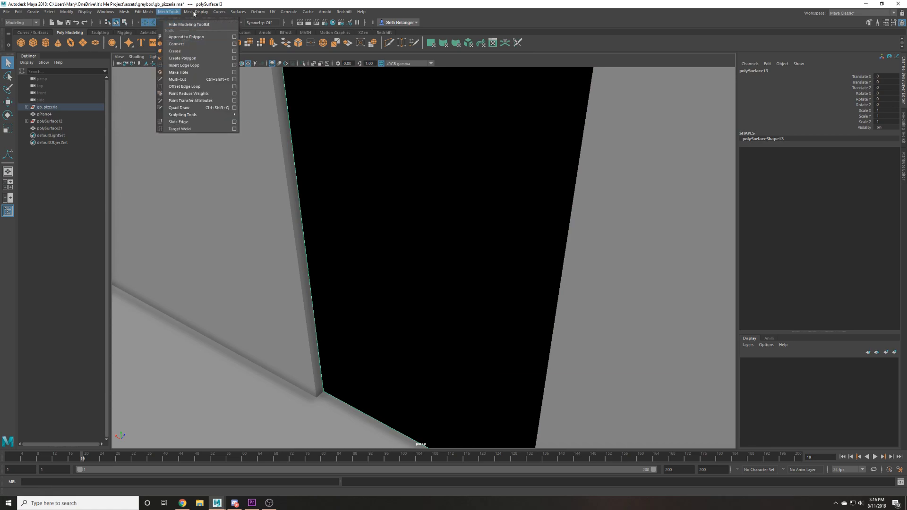
mouse_move(196, 12)
left_click(206, 46)
key("w")
key("F8")
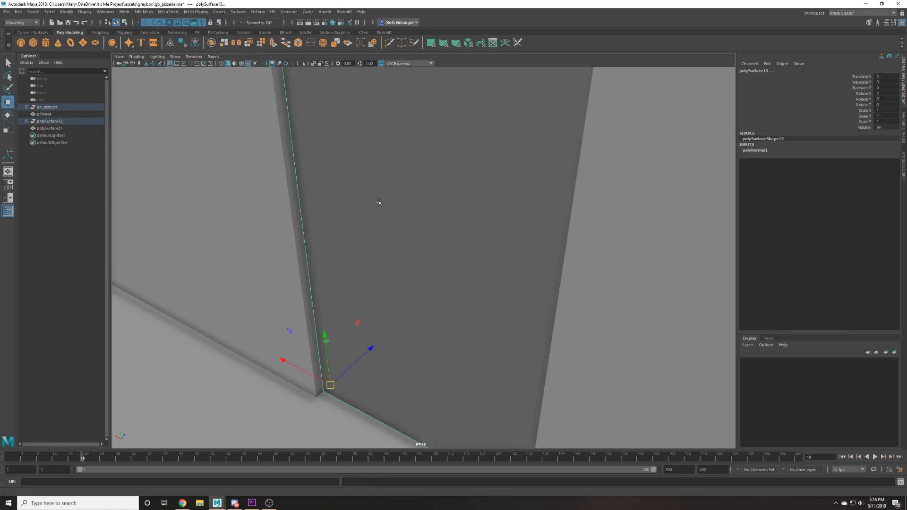
key("alt+shift+d")
Try rotating the door panel about its vertical hinge edge and undo the rotation.
scroll(378, 198, "down", 5)
key("e")
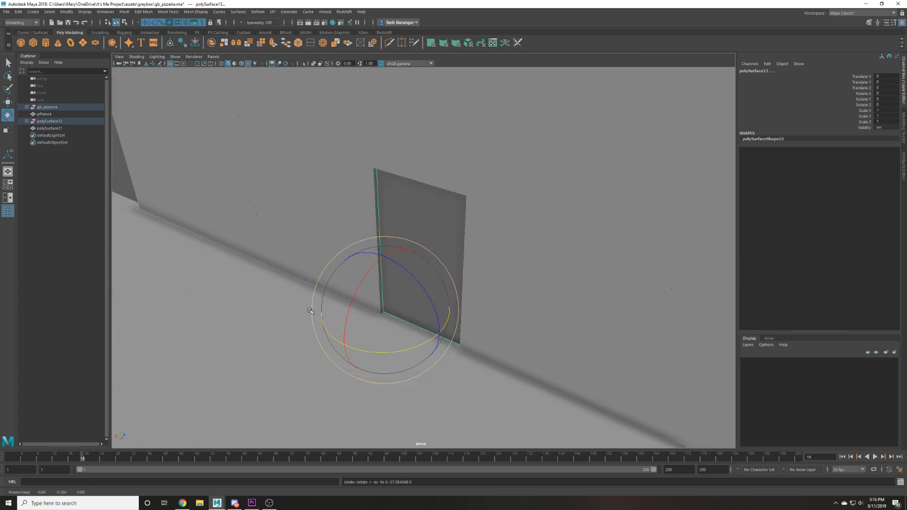
key("w")
key("e")
left_click_drag(404, 349, 492, 257)
key("ctrl+z")
key("w")
Deselect the door panel and save the pizzeria scene.
scroll(359, 199, "down", 3)
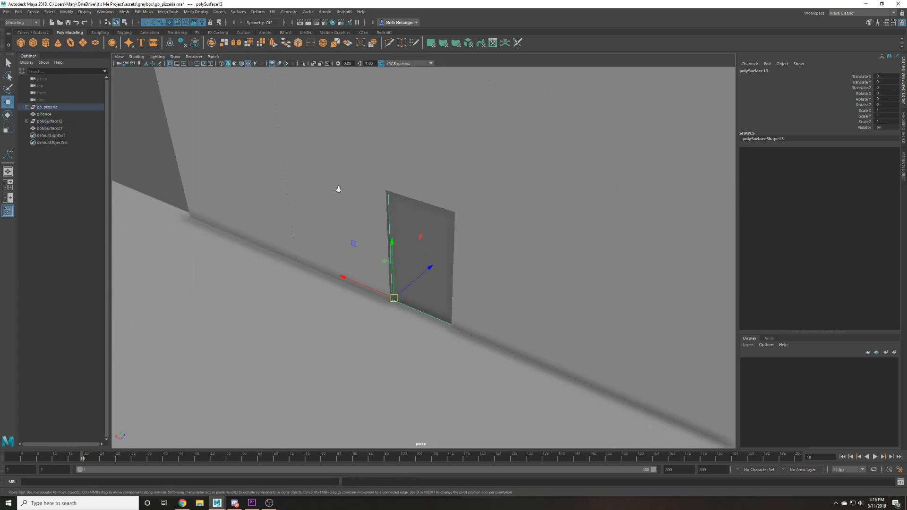
scroll(359, 199, "down", 2)
left_click(200, 137)
left_click_drag(200, 137, 337, 154, "alt")
scroll(269, 150, "down", 3)
scroll(337, 154, "up", 5)
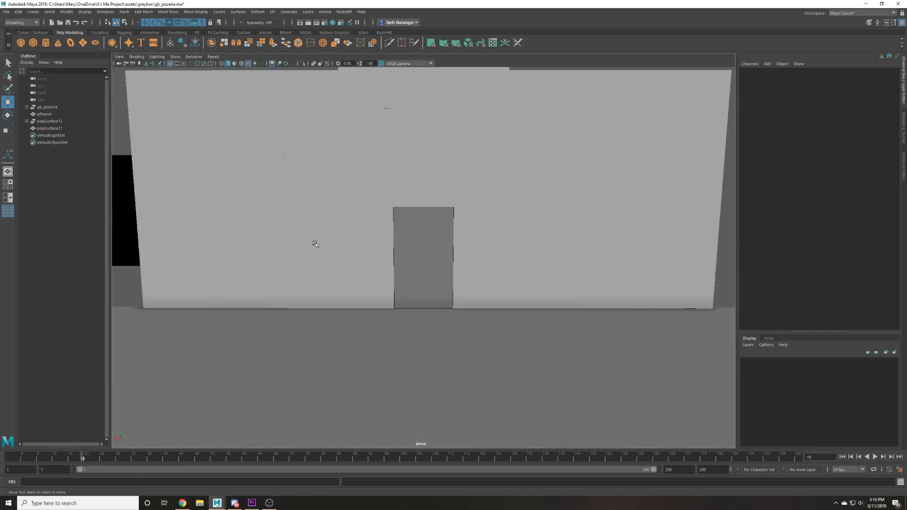
key("ctrl+s")
key("Return")
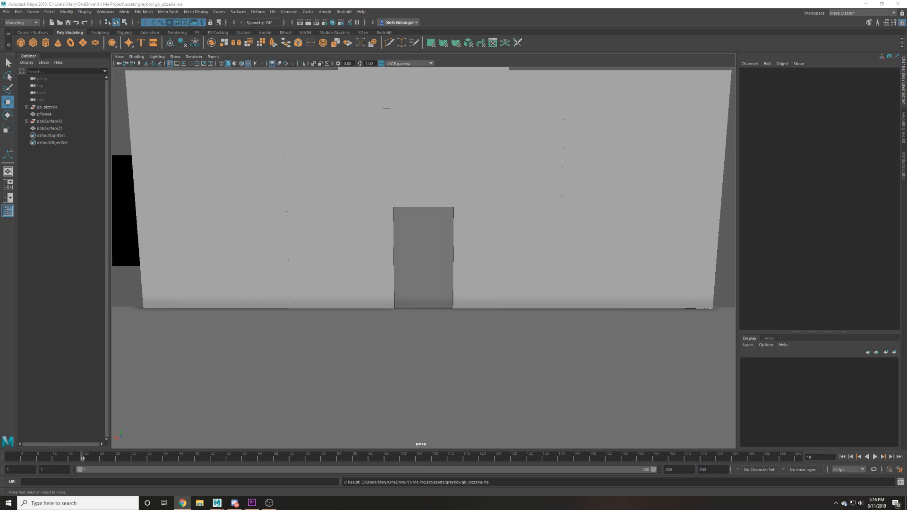
Set the door panel's pivot on its opposite side edge and move the panel to Translate X 11, with that edge at the doorway's centre.
left_click(389, 231)
key("4")
key("6")
key("4")
key("4")
scroll(392, 312, "up", 2)
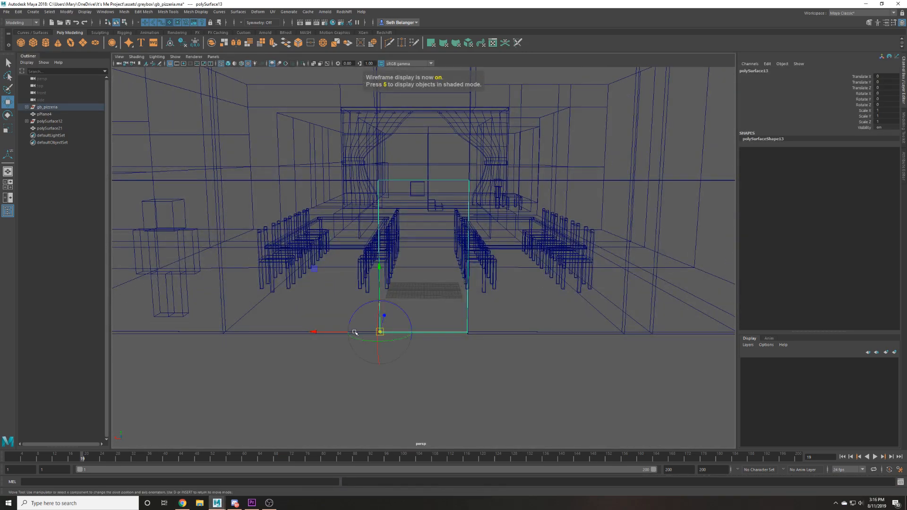
key("d")
left_click_drag(331, 333, 422, 322)
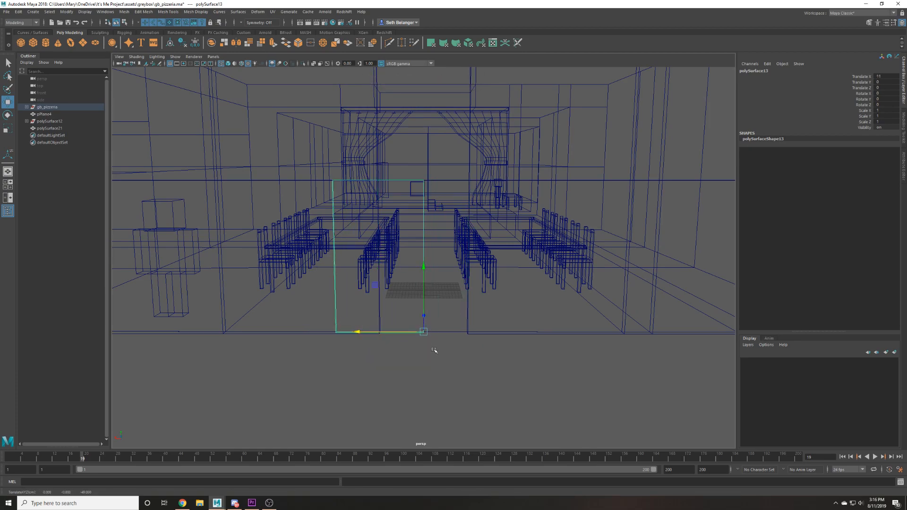
Duplicate the door panel and mirror the copy across the doorway's centre with a Scale X of -1.
key("r")
key("h")
left_click_drag(397, 333, 457, 329)
left_click_drag(517, 332, 517, 331)
key("h")
key("6")
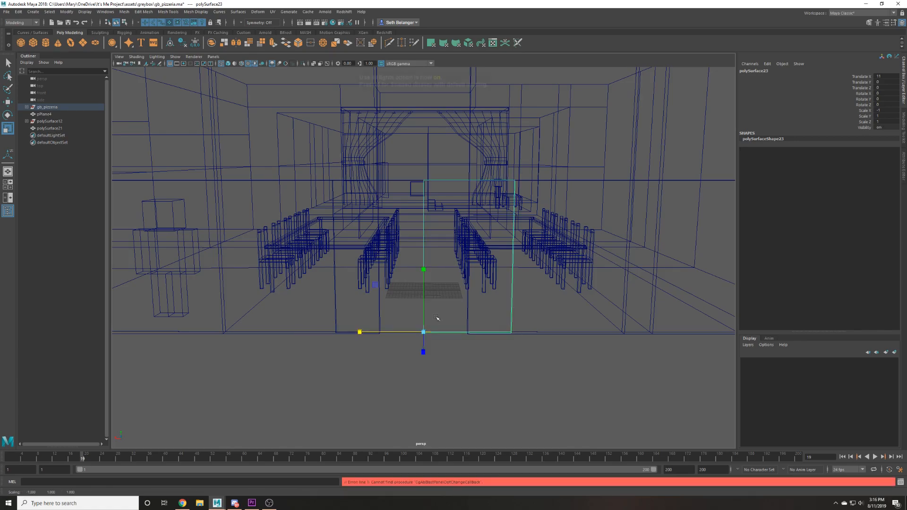
Move the pivot of each of the two door panels to its outer bottom corner.
key("4")
key("d")
left_click_drag(439, 335, 511, 333)
key("ctrl+z")
key("w")
key("6")
left_click(407, 298)
key("4")
key("d")
left_click_drag(419, 329, 336, 332)
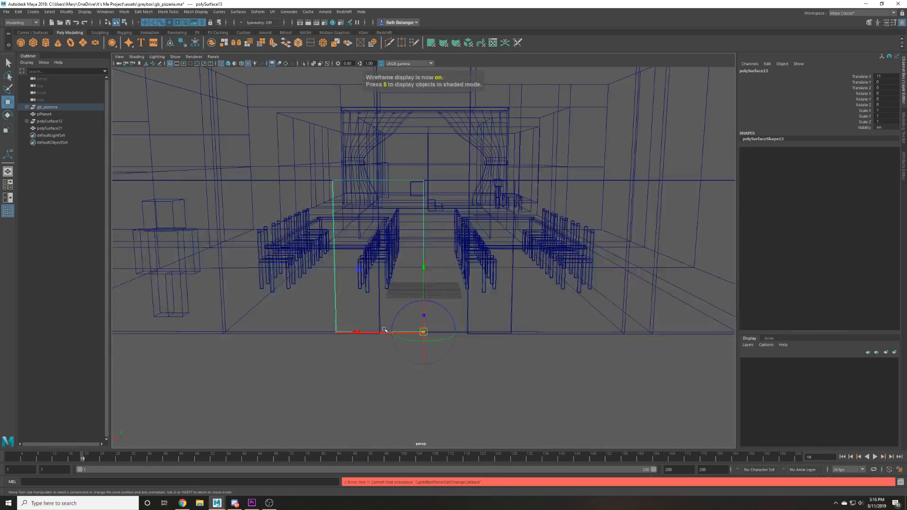
key("d")
Move the front wall's vertices beside the doorway outward to widen the opening to the outer edges of both door panels.
key("6")
left_click(373, 250)
key("4")
left_click_drag(479, 263, 542, 310, "alt")
left_click_drag(422, 301, 386, 178, "alt")
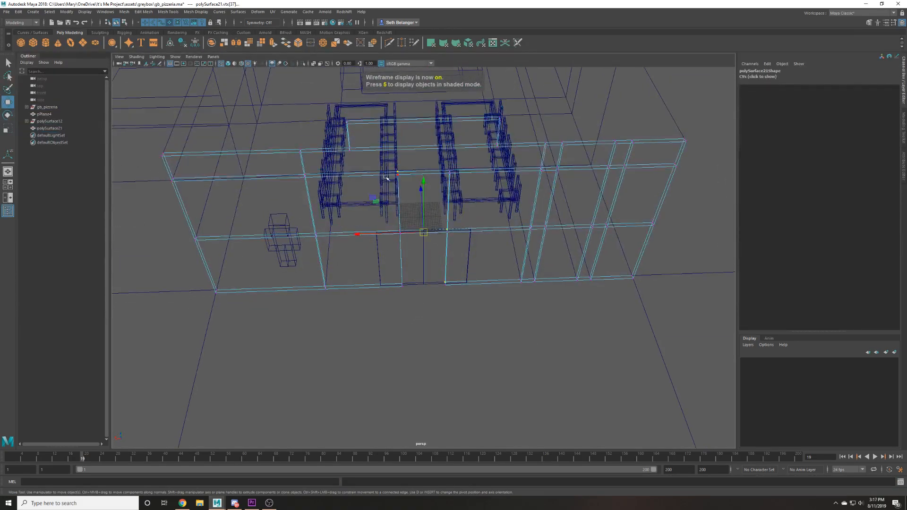
left_click_drag(392, 235, 368, 235)
Examine the fit of the double doors in the widened front wall opening.
left_click(468, 281)
key("f")
key("6")
left_click_drag(454, 272, 448, 248, "alt")
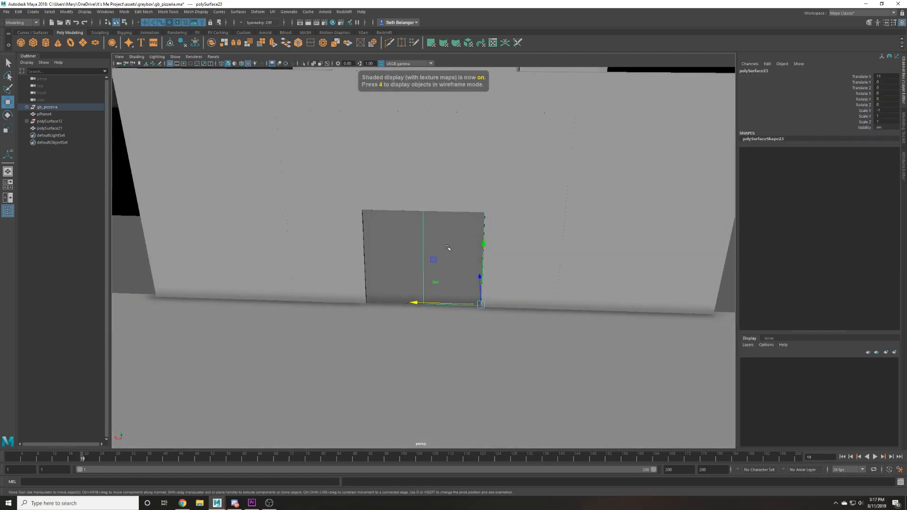
scroll(411, 252, "down", 5)
left_click(658, 242)
left_click_drag(567, 266, 486, 177, "alt")
left_click(470, 164)
left_click(505, 115)
left_click_drag(505, 114, 373, 236, "alt")
Select the front wall together with the adjoining building walls and merge their vertices.
left_click(419, 162)
scroll(415, 172, "up", 4)
left_click(234, 147)
left_click(326, 136)
left_click(144, 11)
left_click(187, 106)
key("ctrl+z")
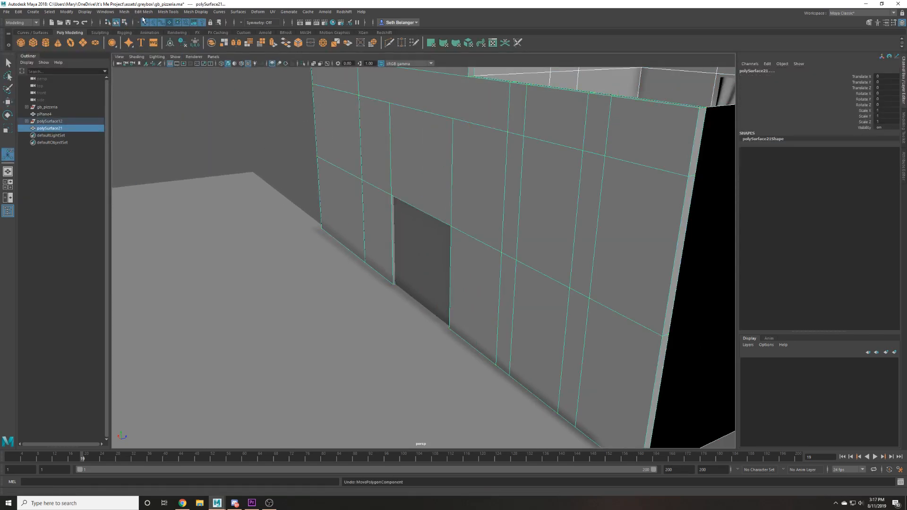
left_click(144, 12)
left_click(167, 86)
left_click(293, 127)
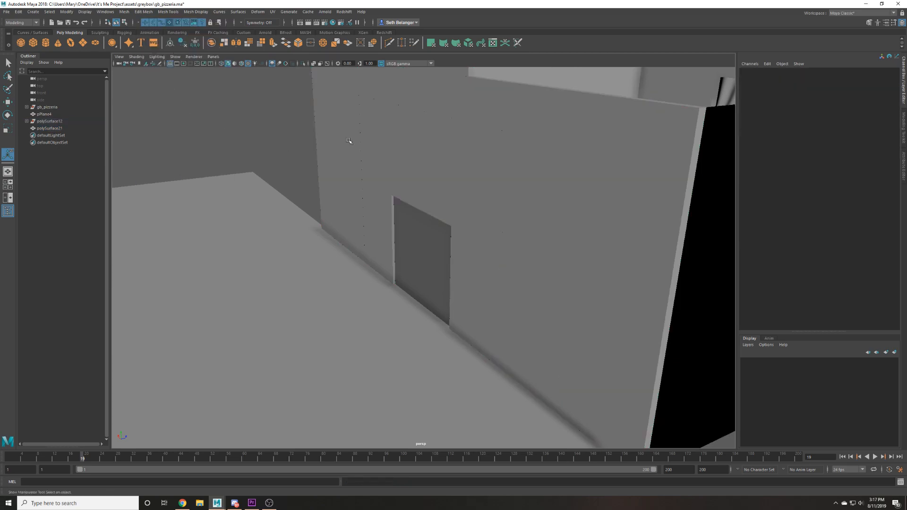
Examine the double doors' centre seam and the front wall's narrow faces around the opening up close.
left_click(349, 141)
left_click(255, 118)
left_click_drag(255, 118, 384, 158, "alt")
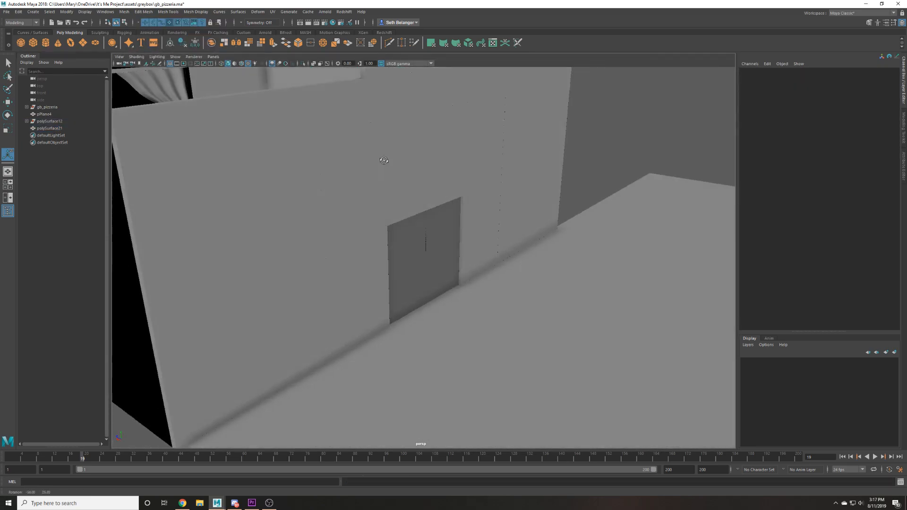
scroll(363, 225, "up", 4)
scroll(364, 225, "up", 8)
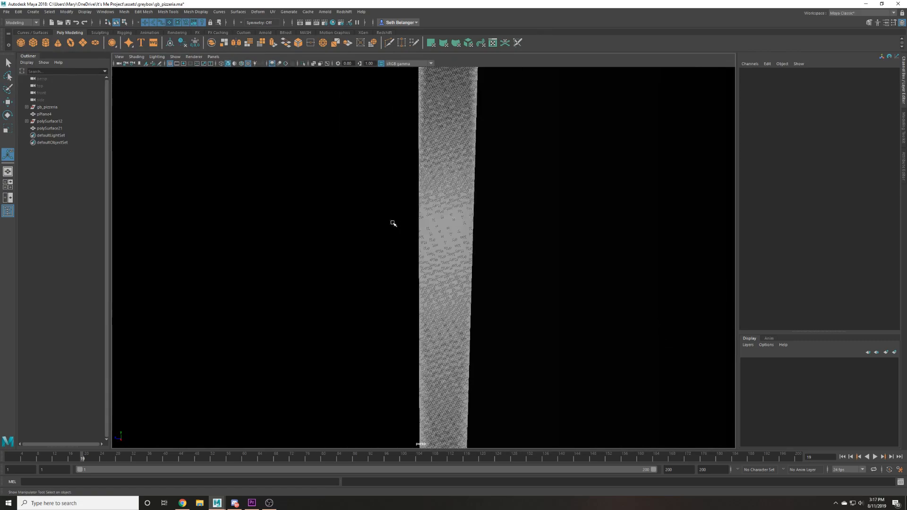
left_click(440, 212)
key("F11")
left_click(444, 241)
scroll(449, 194, "down", 8)
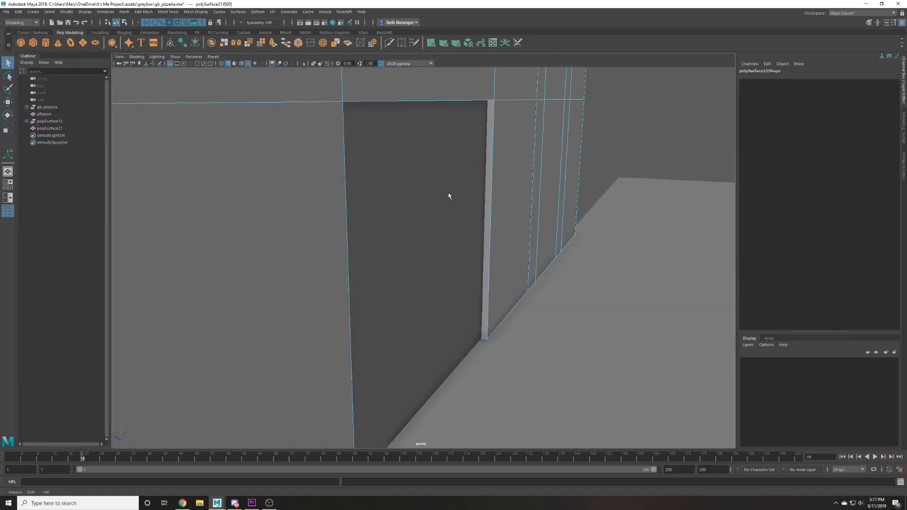
right_click_drag(483, 135, 564, 97)
left_click(564, 97)
scroll(534, 179, "down", 4)
left_click_drag(534, 180, 419, 208, "alt")
middle_click_drag(419, 208, 419, 308, "alt")
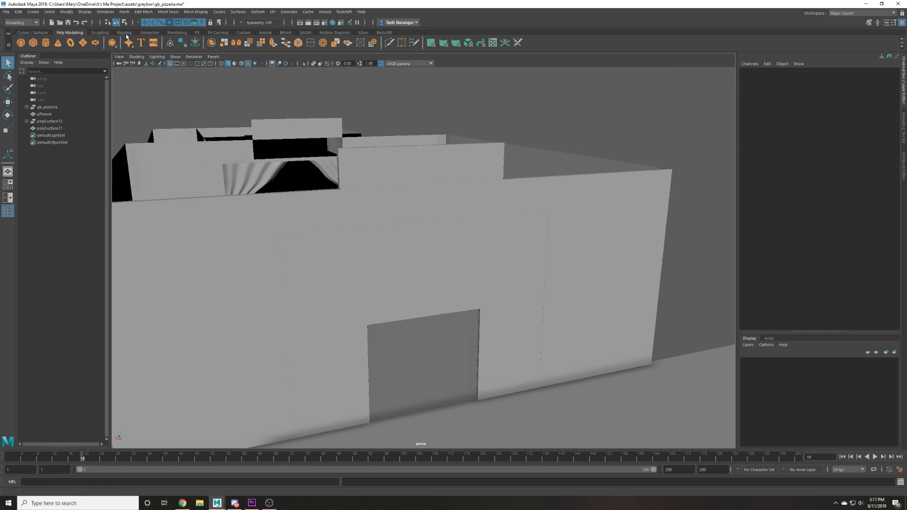
Create a 3D type object, move it out toward the front entrance and rotate it 180 degrees about Y.
left_click(33, 11)
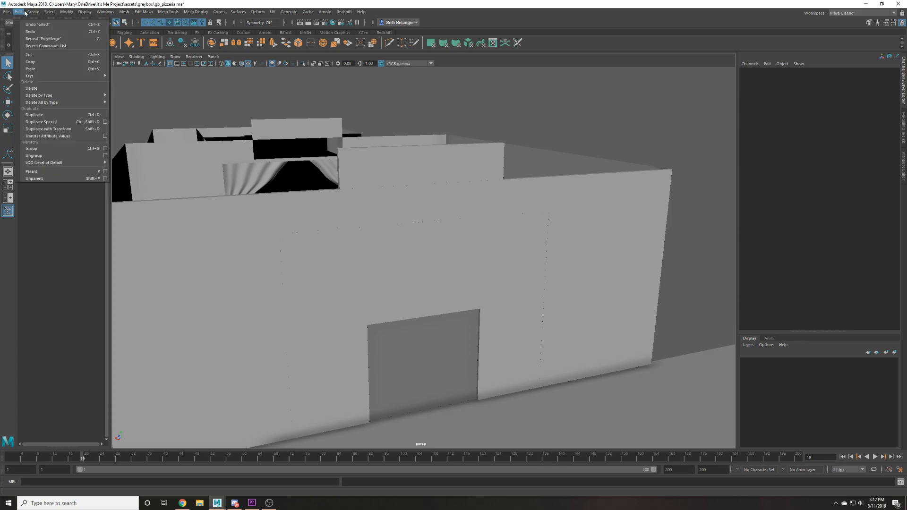
left_click(69, 74)
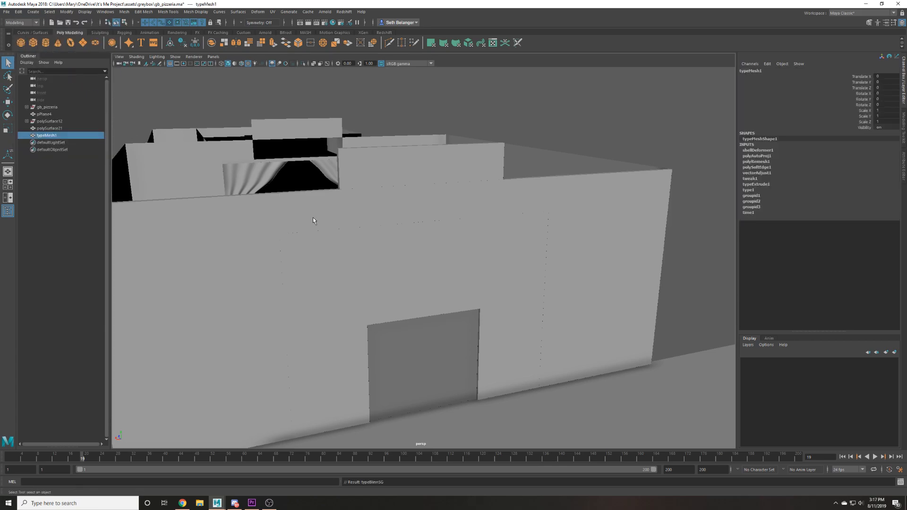
scroll(389, 272, "down", 6)
left_click_drag(389, 272, 408, 319, "alt")
key("w")
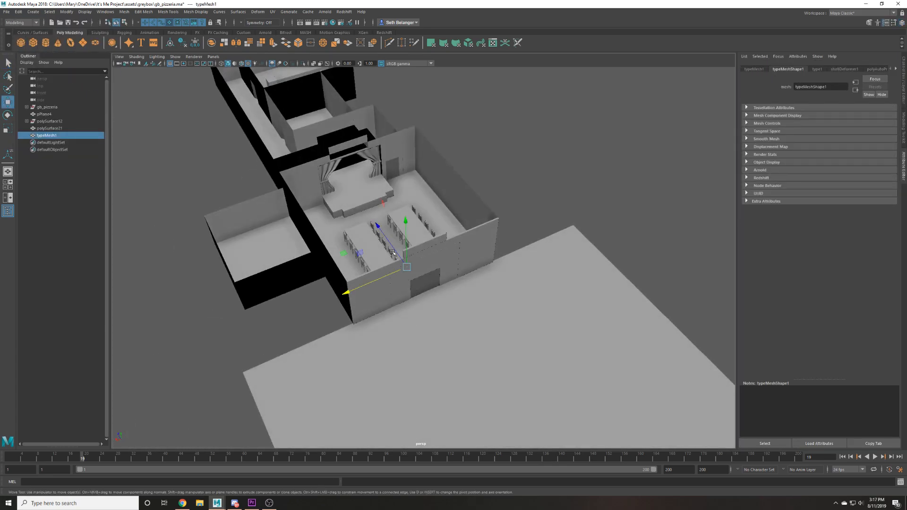
left_click_drag(356, 253, 361, 286)
key("e")
left_click_drag(392, 339, 423, 300)
key("w")
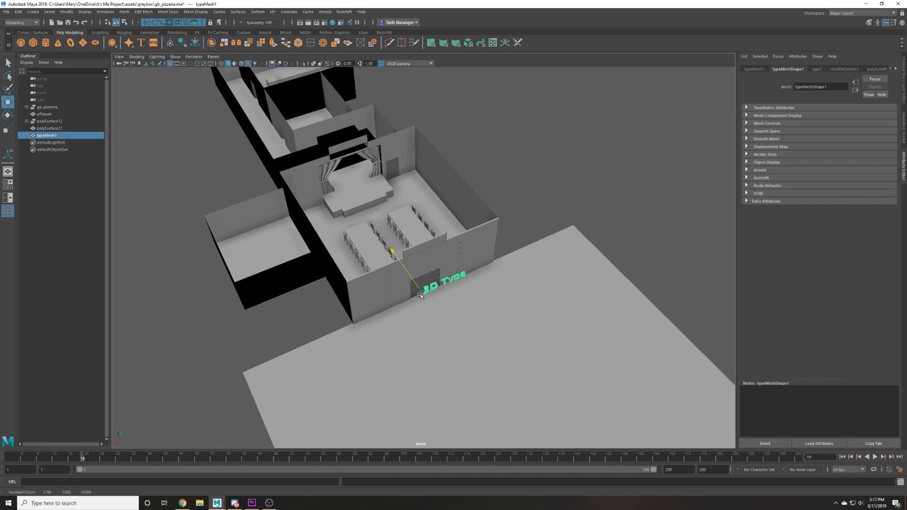
Position the 3D text against the front wall above the entrance and set its Translate X to 0.
left_click_drag(420, 259, 267, 284, "alt")
key("f")
scroll(358, 257, "down", 4)
left_click_drag(336, 258, 408, 271, "alt")
left_click_drag(321, 276, 427, 279)
left_click(902, 80)
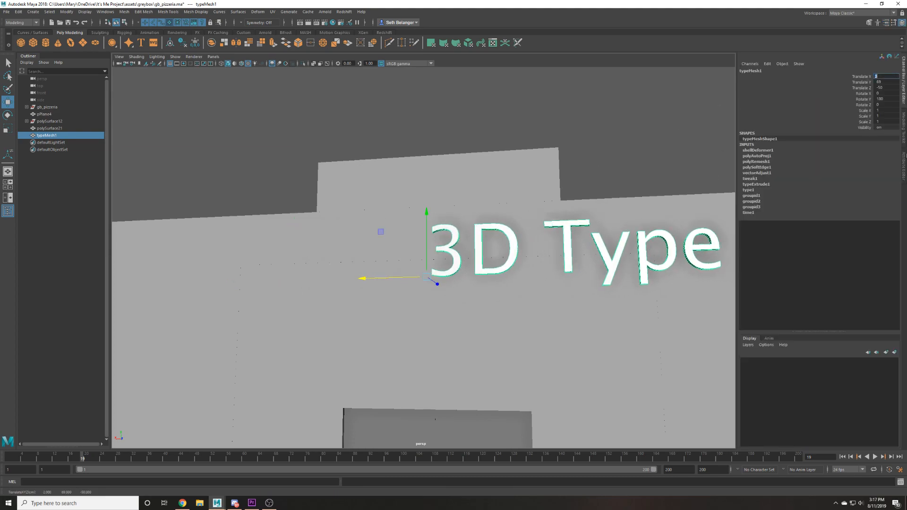
type("0")
key("Return")
Set the 3D text's alignment to centred.
left_click(902, 128)
left_click(868, 22)
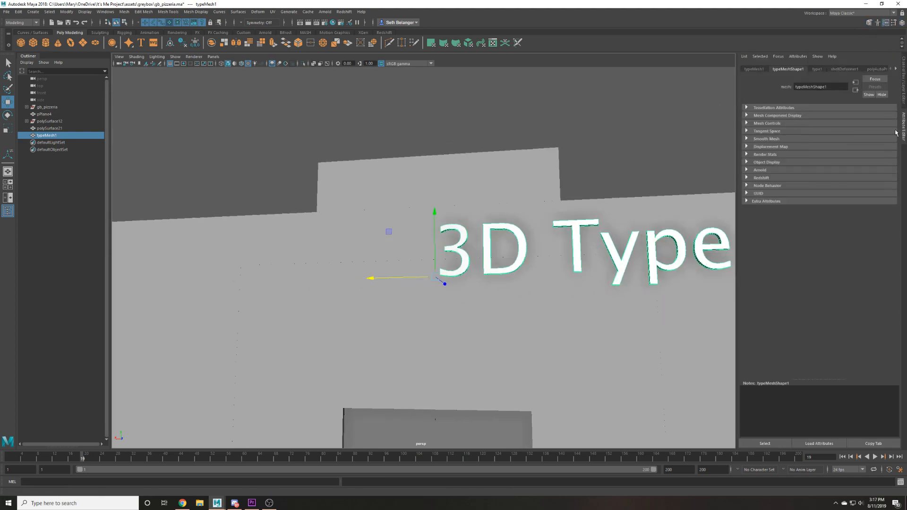
left_click(817, 70)
left_click(810, 160)
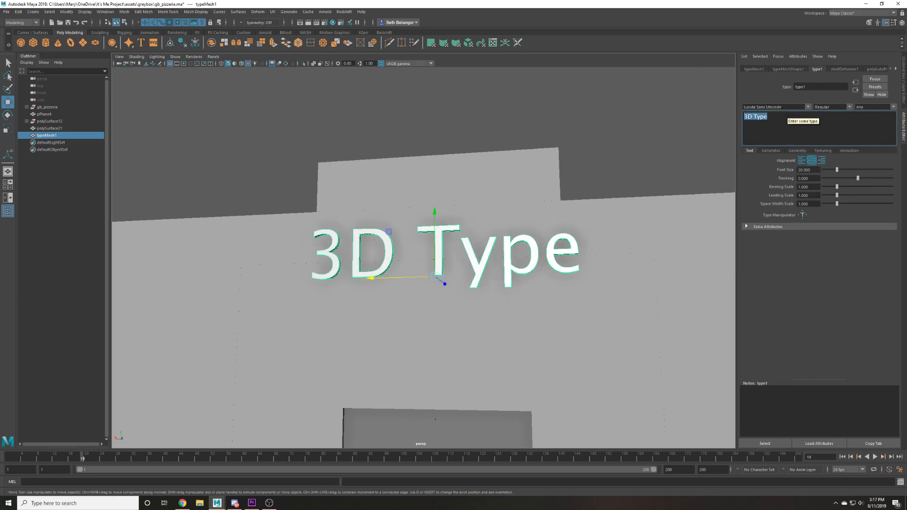
Replace the default wording of the 3D text with "Freddy's".
key("alt+Tab")
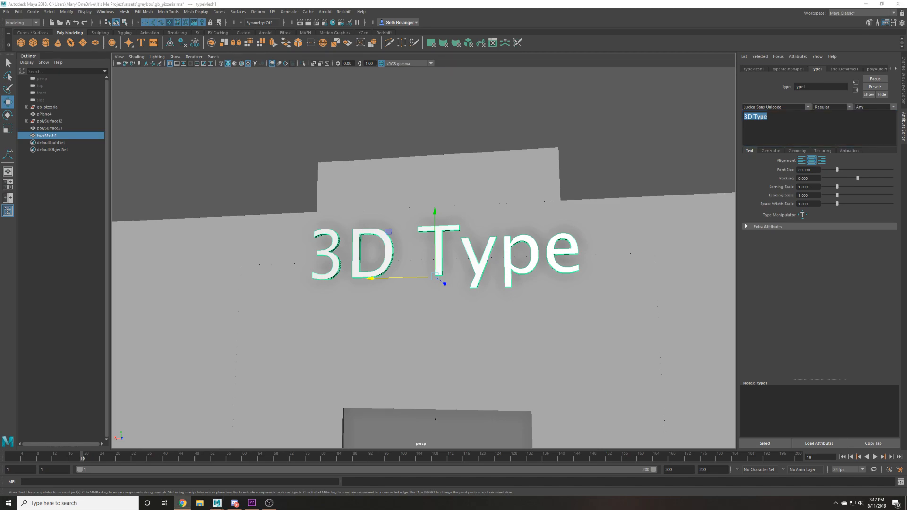
double_click(792, 122)
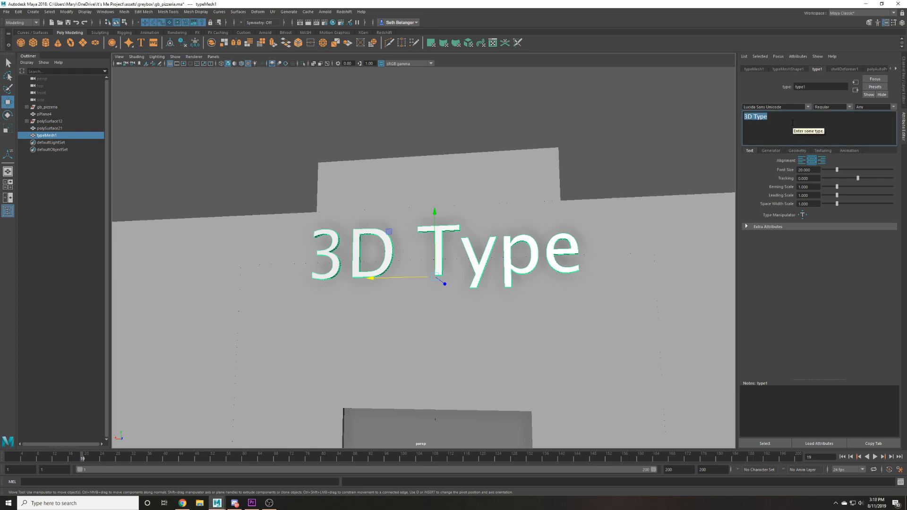
type("Fredyy's")
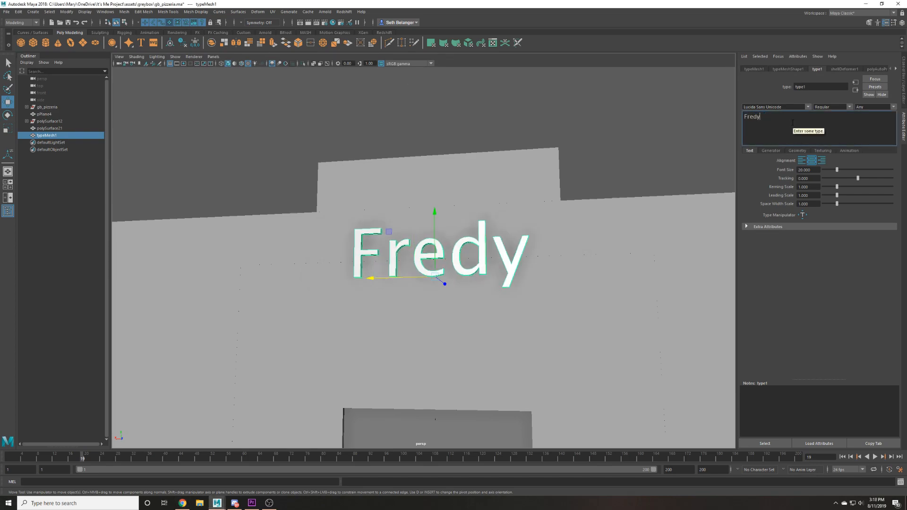
key("BackSpace")
key("BackSpace")
key("BackSpace")
key("BackSpace")
key("BackSpace")
type("edy")
key("BackSpace")
key("BackSpace")
key("BackSpace")
type("ddy's")
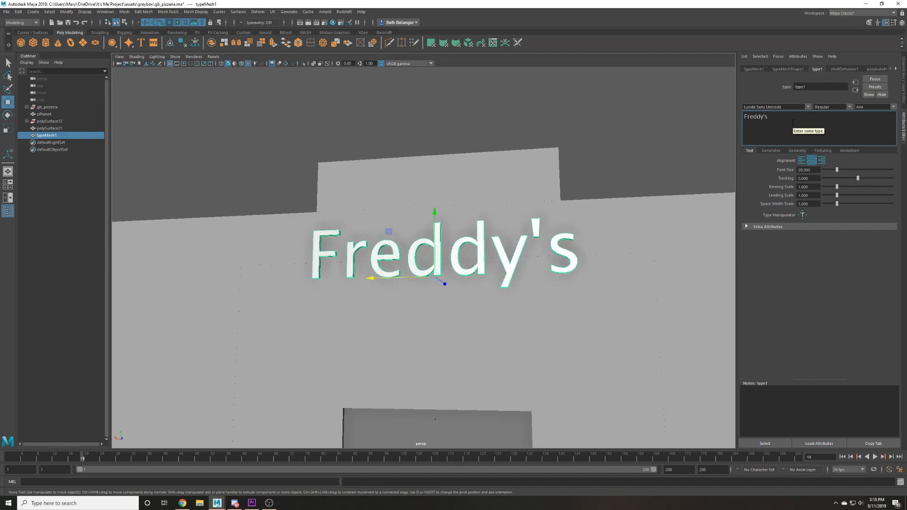
Check the sign's placement on the building's facade and save the scene.
left_click(597, 183)
scroll(596, 183, "down", 4)
left_click_drag(539, 269, 499, 240, "alt")
scroll(493, 257, "down", 8)
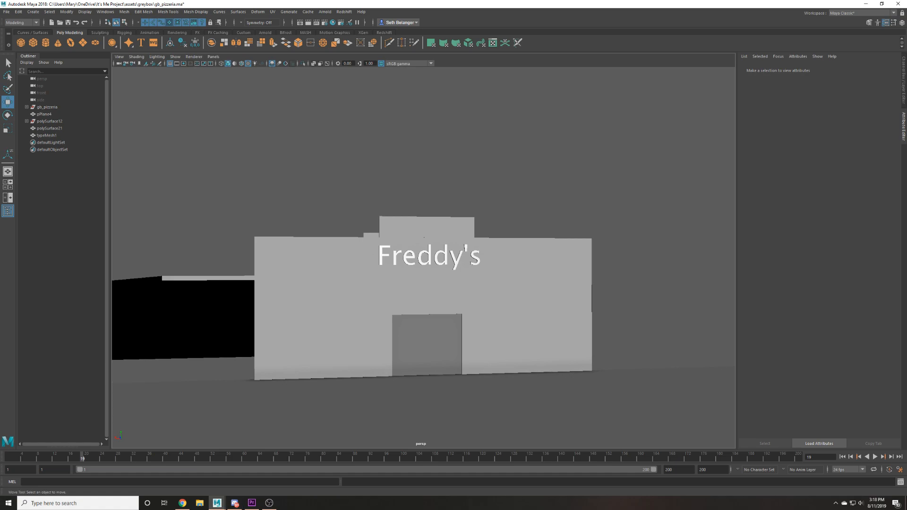
left_click(225, 126)
scroll(264, 167, "up", 1)
left_click_drag(302, 207, 406, 227, "alt")
middle_click_drag(405, 226, 435, 233, "alt")
scroll(435, 234, "up", 3)
key("ctrl+s")
left_click(435, 258)
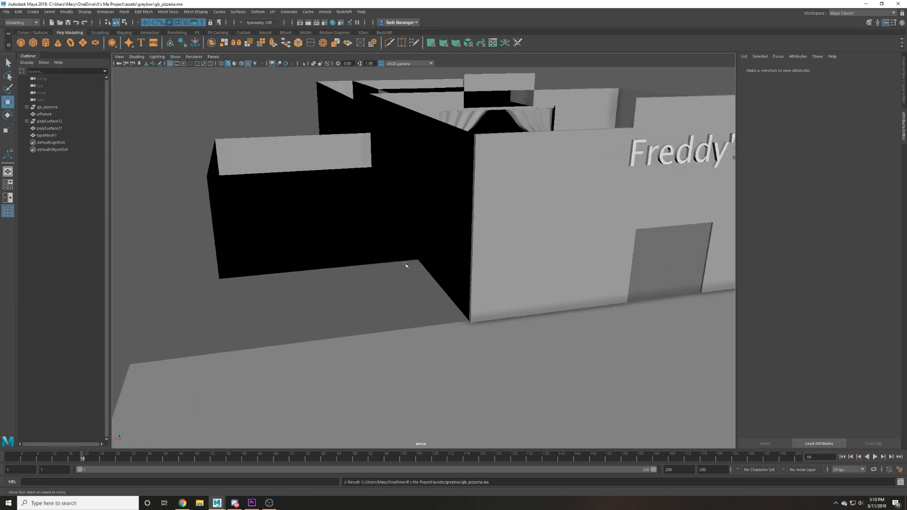
Create a polygon plane snapped to the base of the building's front outer corner, rotate it upright and enlarge it.
left_click_drag(405, 267, 448, 295, "alt")
left_click(443, 270)
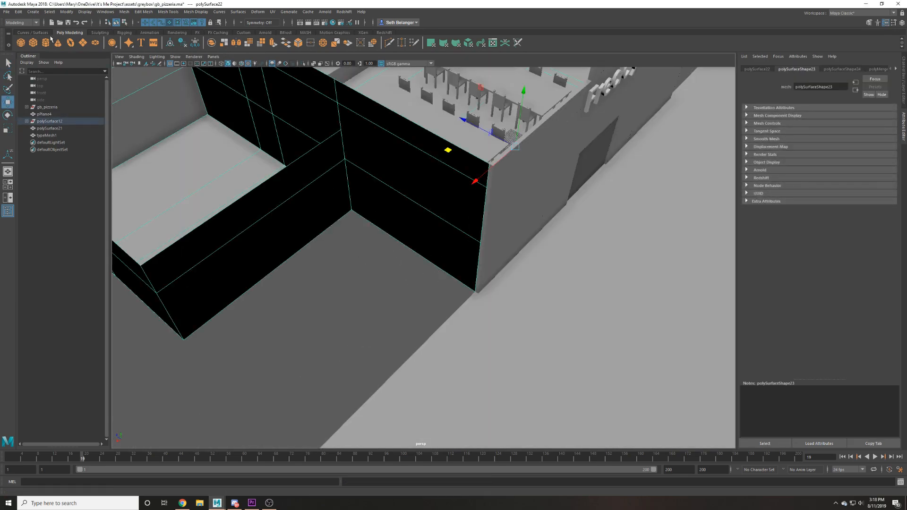
left_click(82, 43)
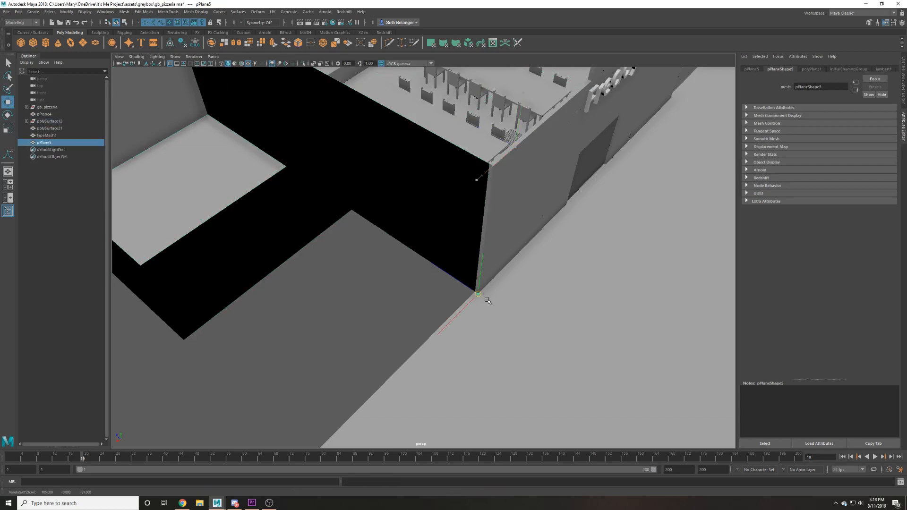
key("e")
left_click_drag(491, 261, 624, 295)
key("r")
key("e")
left_click_drag(493, 284, 512, 279, "alt")
key("w")
Set the plane's scale to 100 on all three axes and its width and height subdivisions to 1.
left_click(903, 78)
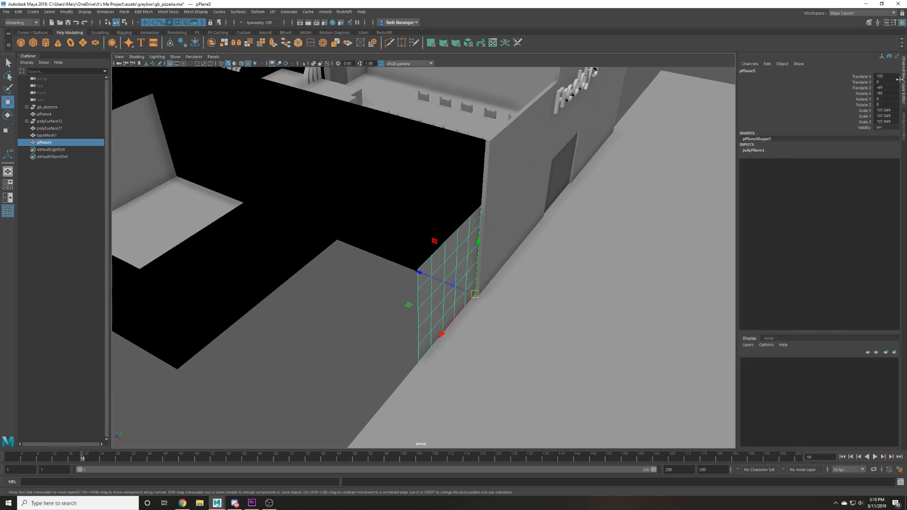
type("00")
key("Return")
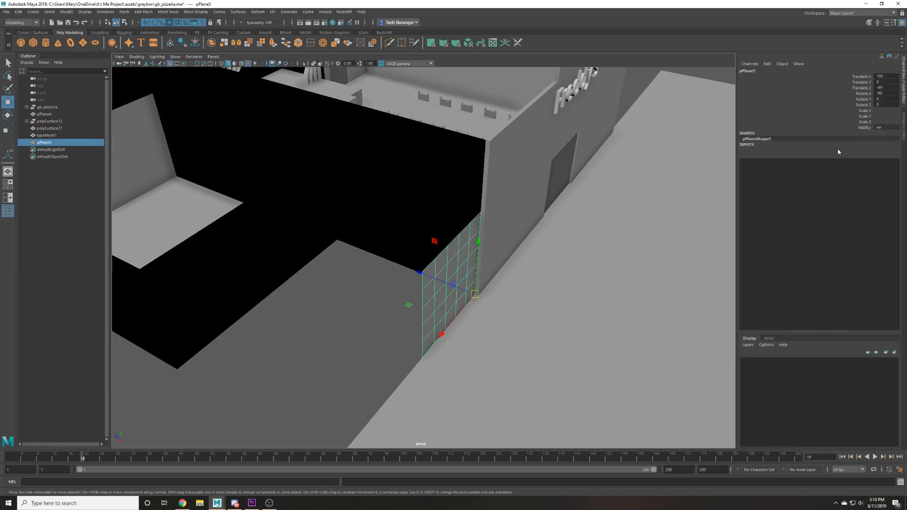
left_click(753, 150)
left_click_drag(886, 167, 886, 173)
type("1")
key("Return")
Snap the upright plane onto the ground with its side edge flush against the front wall's outer corner.
left_click_drag(488, 241, 356, 174)
left_click_drag(305, 156, 269, 122, "alt")
left_click_drag(269, 122, 452, 188)
left_click_drag(375, 159, 381, 200)
left_click_drag(369, 206, 382, 191, "alt")
right_click_drag(239, 159, 299, 115)
scroll(366, 180, "up", 3)
left_click(382, 176)
scroll(383, 176, "down", 2)
left_click_drag(373, 175, 361, 178, "alt")
scroll(503, 194, "up", 5)
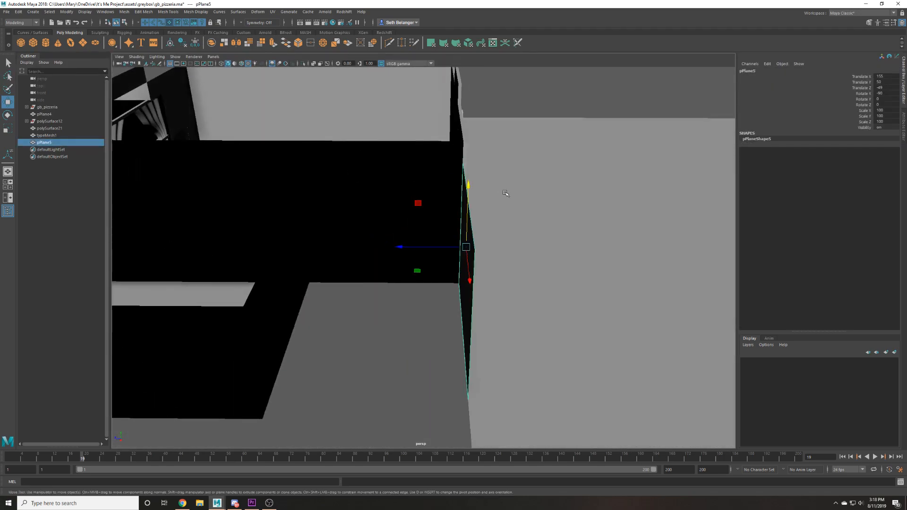
scroll(503, 193, "down", 3)
Extrude the plane's outer and top edges backward to form an end wall and roof, and delete its history.
key("F10")
left_click(451, 222)
left_click_drag(445, 222, 470, 208, "alt")
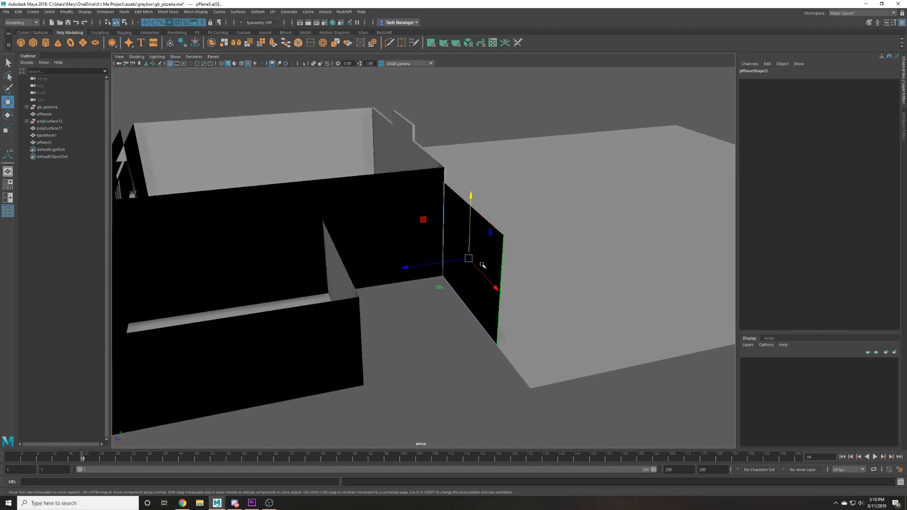
key("ctrl+e")
key("w")
left_click_drag(454, 261, 366, 260)
right_click_drag(428, 227, 493, 181)
key("alt+shift+d")
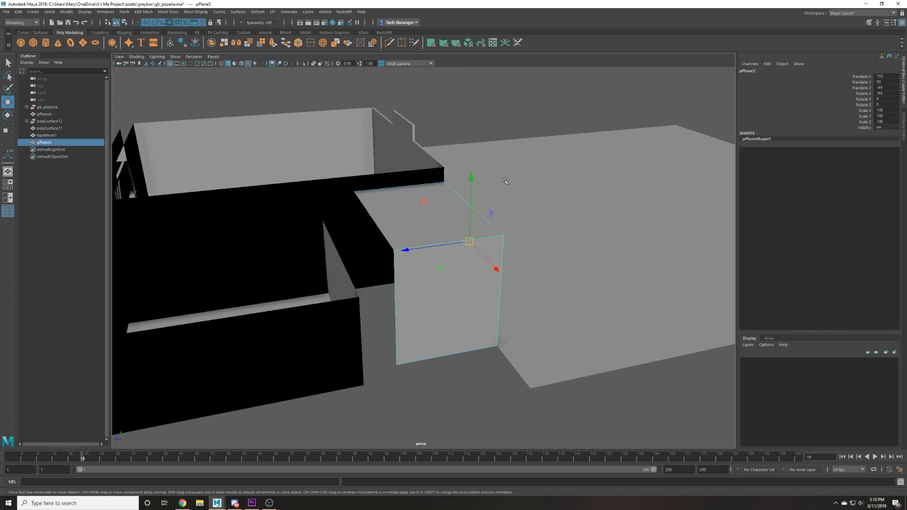
Move the side block's pivot to its edge where it meets the building's front wall.
scroll(323, 127, "down", 3)
left_click(182, 240)
left_click_drag(182, 240, 346, 267, "alt")
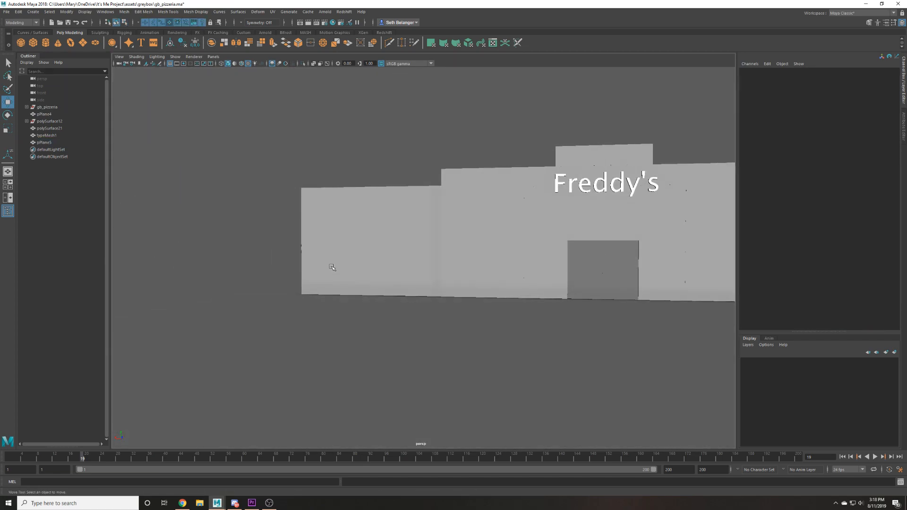
left_click(332, 270)
left_click_drag(389, 224, 400, 231, "alt")
key("d")
left_click_drag(311, 225, 446, 304)
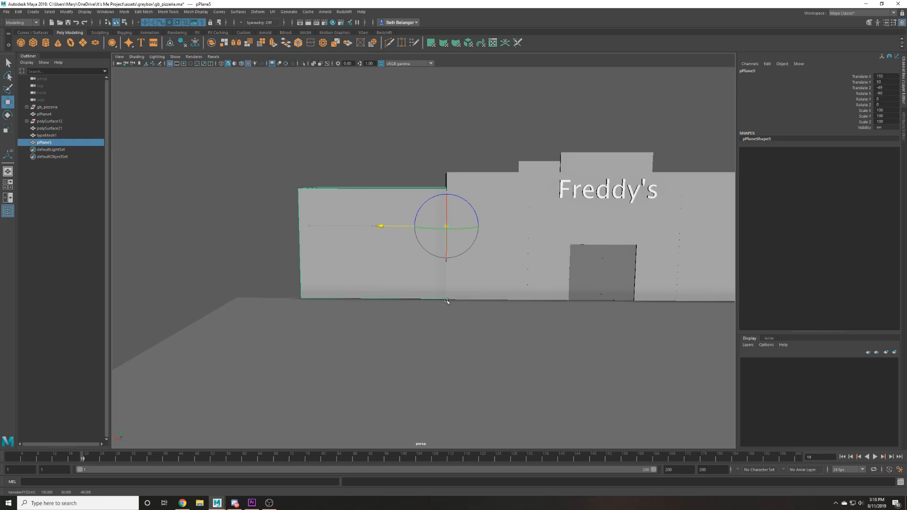
Duplicate the side block to the facade's opposite end and mirror the copy with a Scale X of -100.
left_click_drag(396, 226, 636, 244, "shift")
middle_click_drag(671, 249, 344, 296, "alt")
scroll(400, 273, "up", 1)
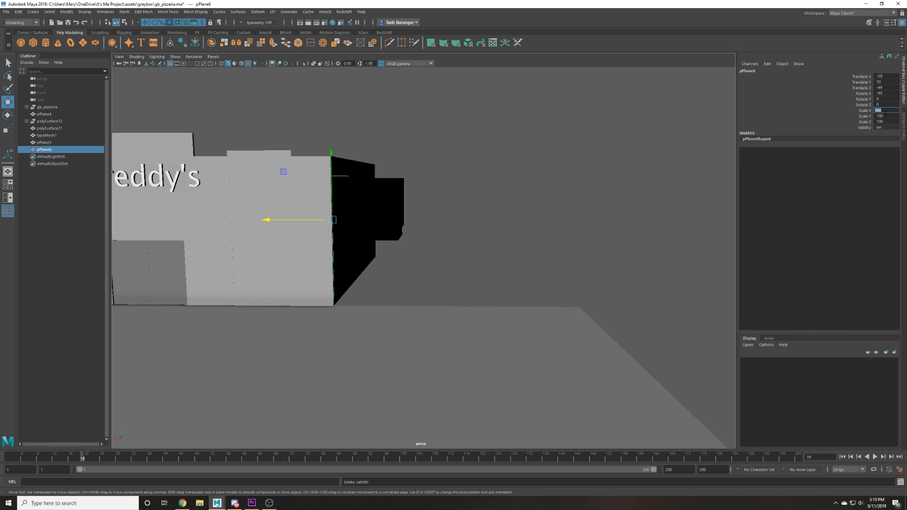
type("-")
key("Return")
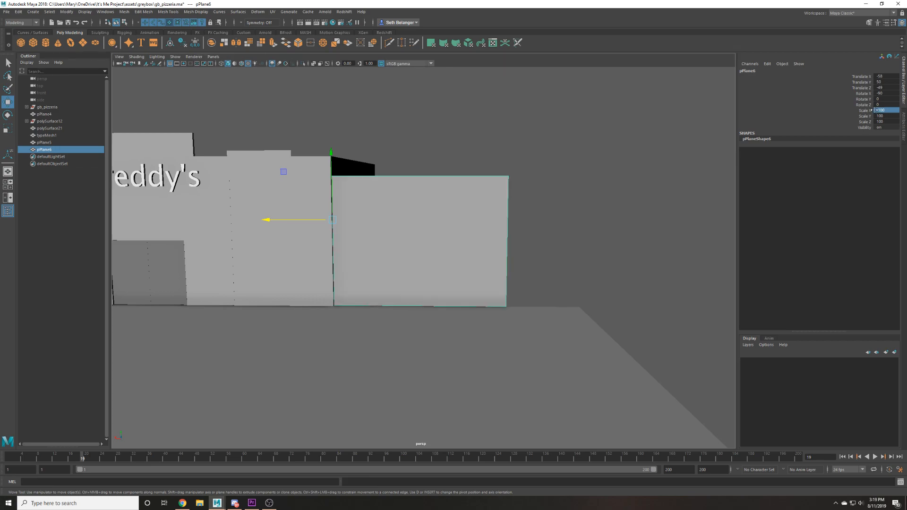
left_click(704, 126)
right_click_drag(705, 126, 554, 166, "alt")
Examine the facade with side blocks at both ends from several angles.
middle_click_drag(501, 218, 675, 181, "alt")
left_click_drag(675, 181, 362, 249, "alt")
scroll(225, 186, "up", 2)
left_click_drag(227, 187, 262, 205, "alt")
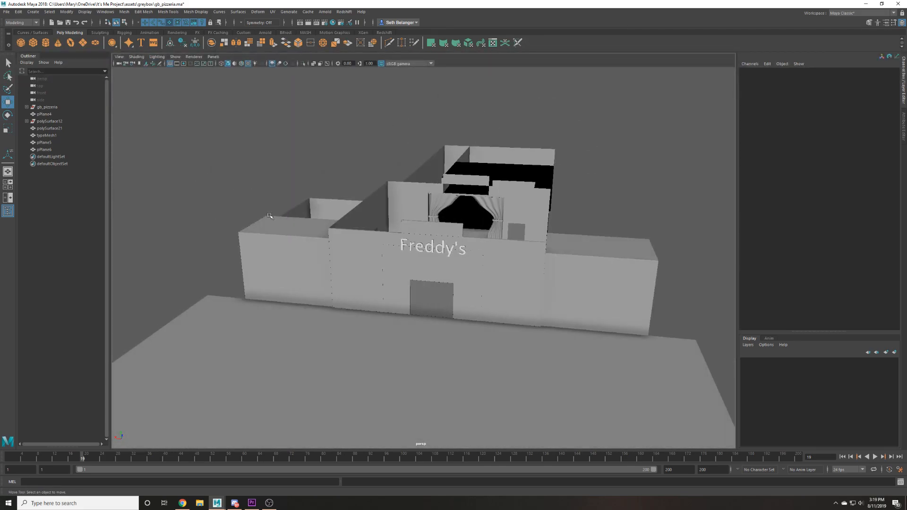
scroll(261, 205, "down", 2)
middle_click_drag(385, 295, 294, 222, "alt")
scroll(299, 226, "up", 3)
left_click_drag(395, 252, 421, 253, "alt")
Try moving the ground plane away from the building, restore its position and save the scene.
left_click(423, 253)
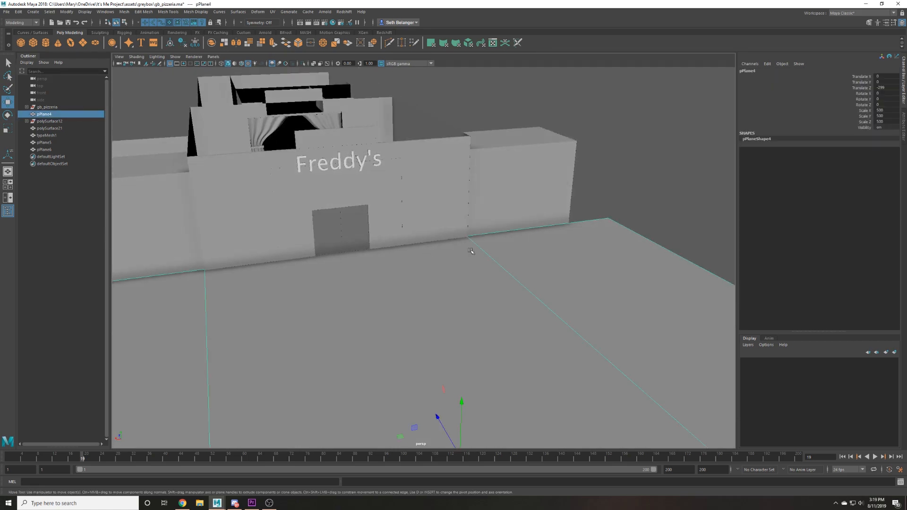
scroll(455, 254, "down", 3)
left_click(591, 212)
left_click(449, 284)
left_click(429, 269)
left_click(402, 277)
key("ctrl+s")
key("4")
key("5")
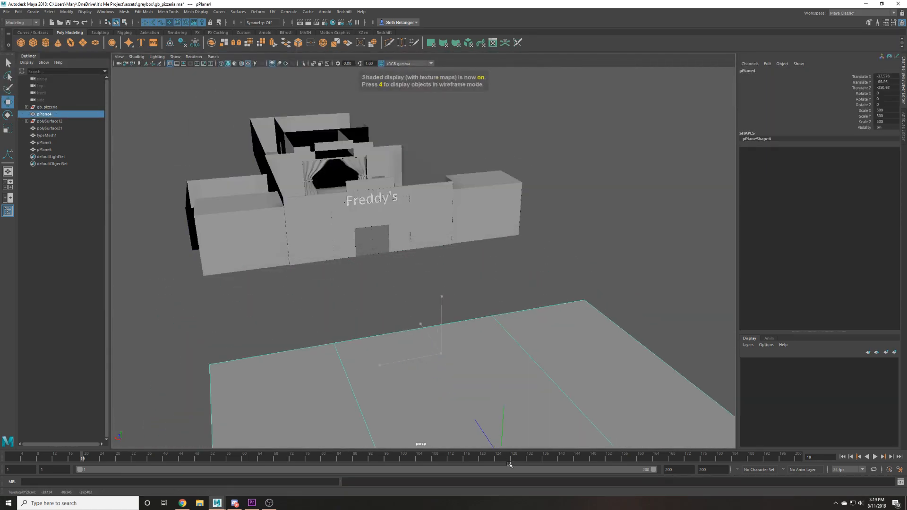
left_click(590, 246)
key("Return")
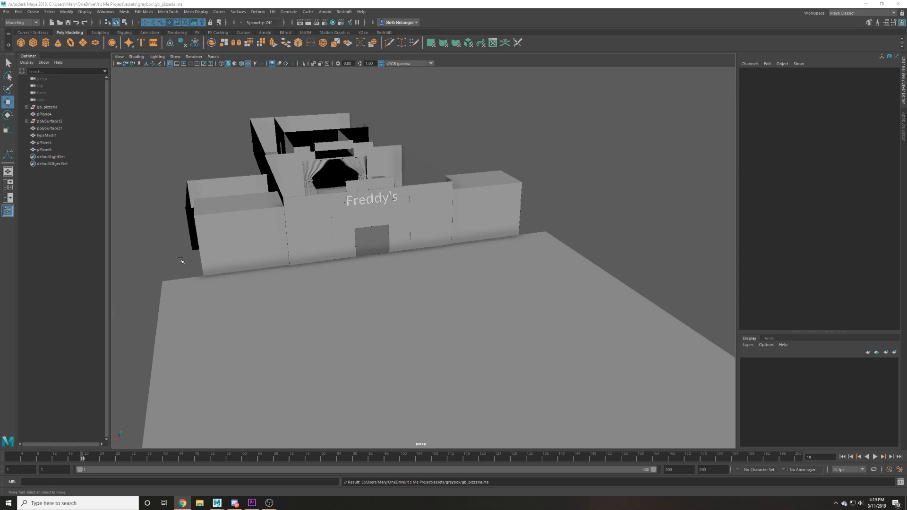
Try shifting the ground plane in front of the entrance again, undo the move and save the scene.
scroll(314, 237, "up", 6)
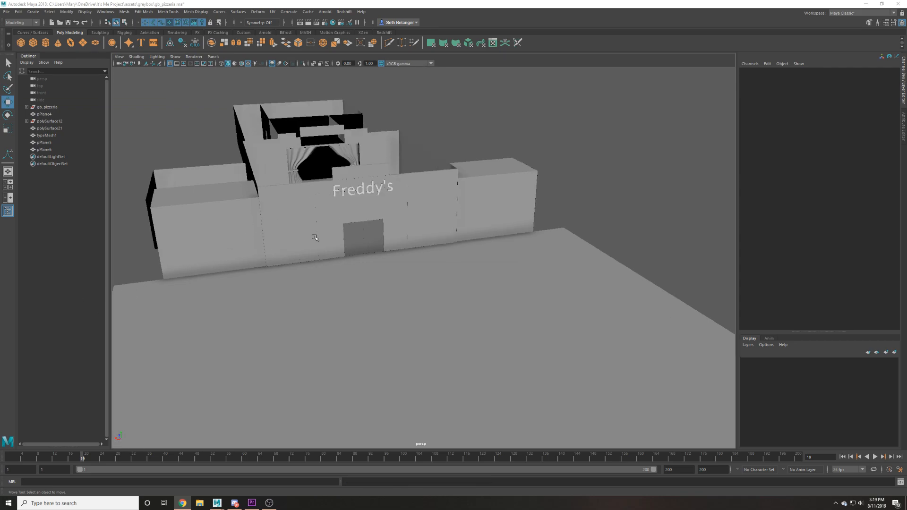
left_click_drag(309, 251, 316, 265, "alt")
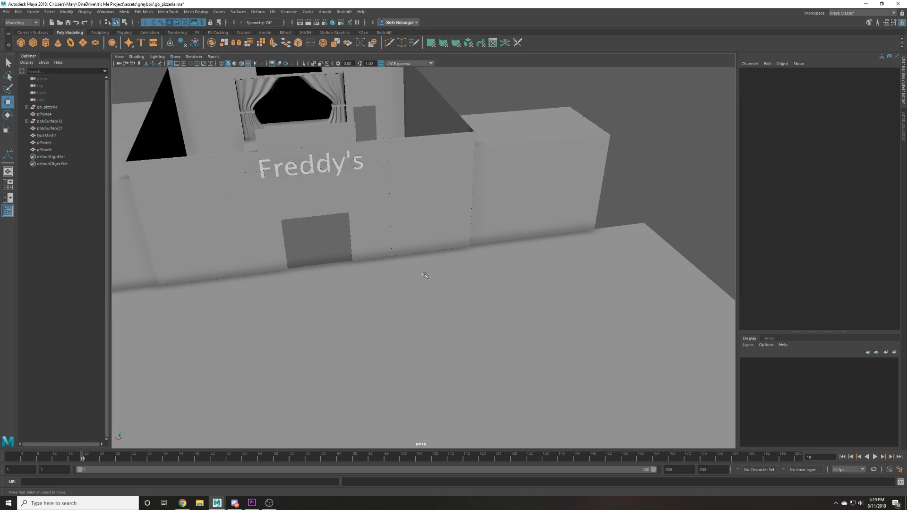
left_click(415, 285)
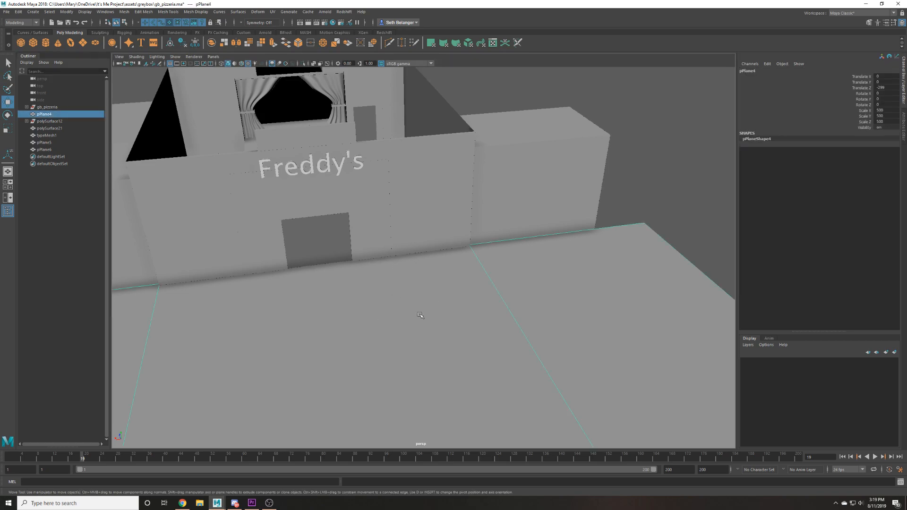
scroll(408, 324, "down", 4)
middle_click_drag(408, 291, 523, 238)
key("ctrl+z")
left_click(577, 198)
scroll(540, 235, "up", 5)
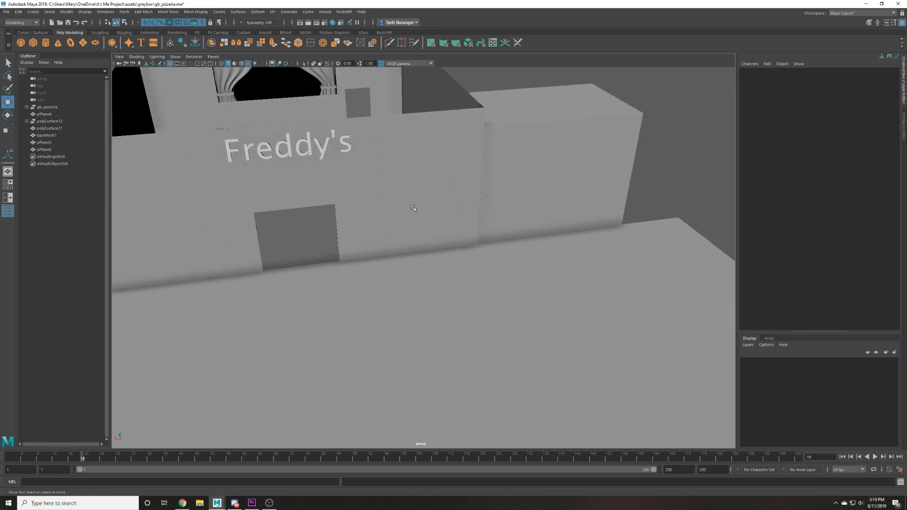
key("ctrl+s")
key("Return")
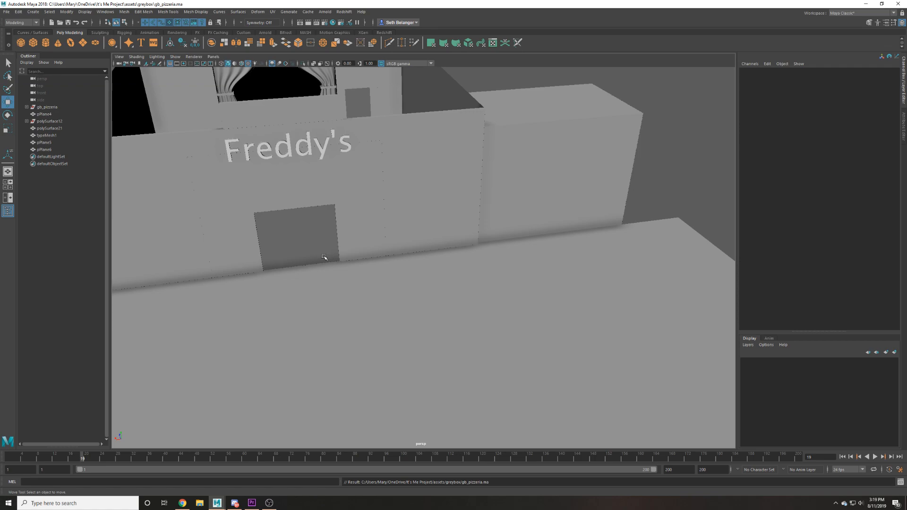
Review the building's exterior, entrance and forecourt from near, far and the opposite side.
scroll(313, 258, "down", 3)
scroll(284, 324, "down", 1)
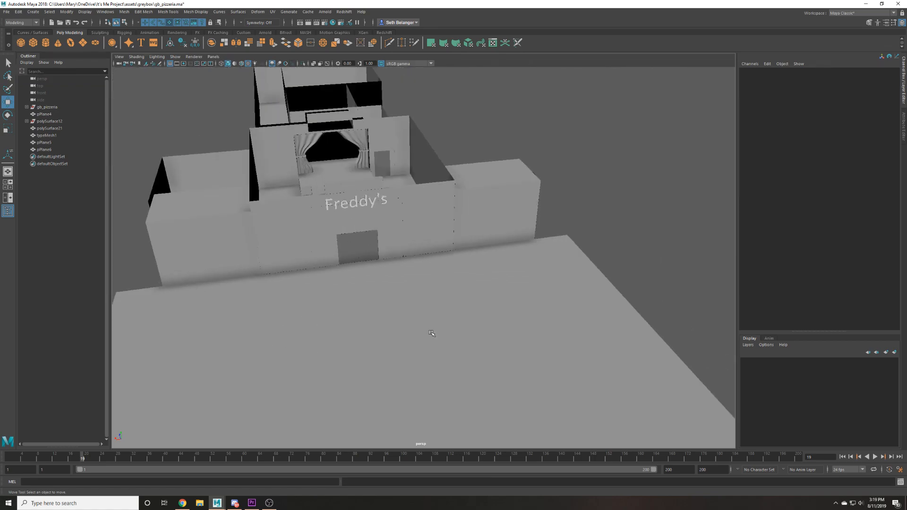
scroll(319, 321, "down", 1)
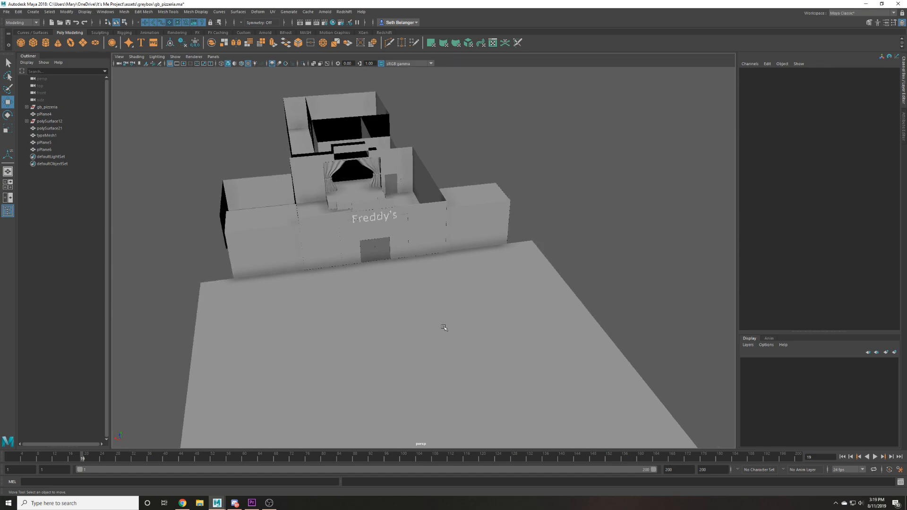
scroll(359, 330, "up", 2)
scroll(369, 336, "up", 3)
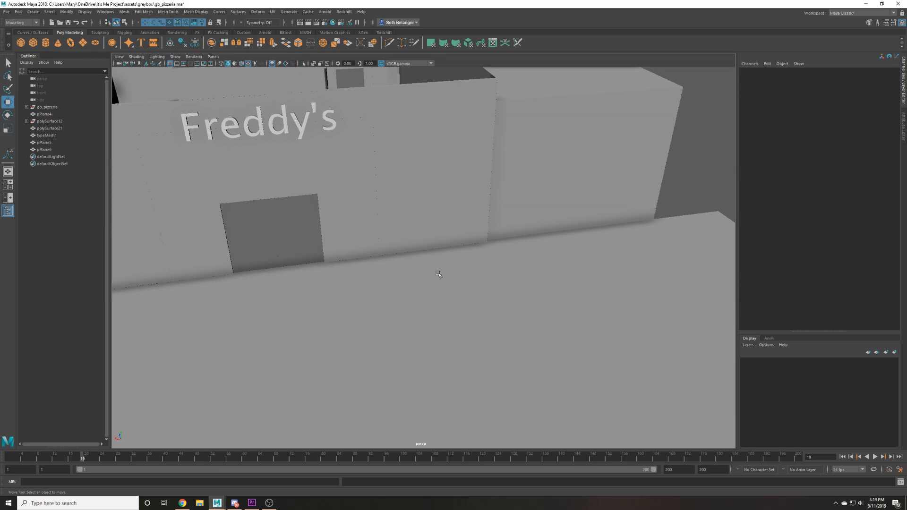
scroll(474, 247, "down", 3)
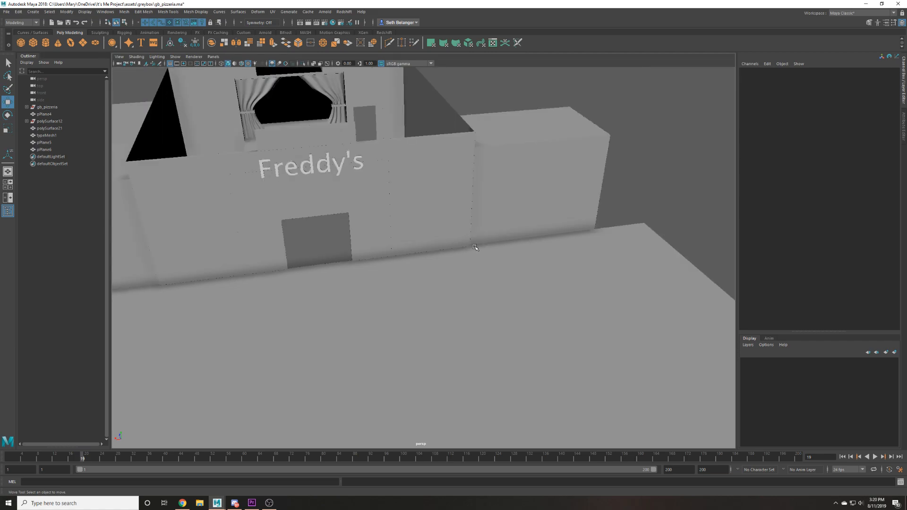
scroll(475, 247, "down", 2)
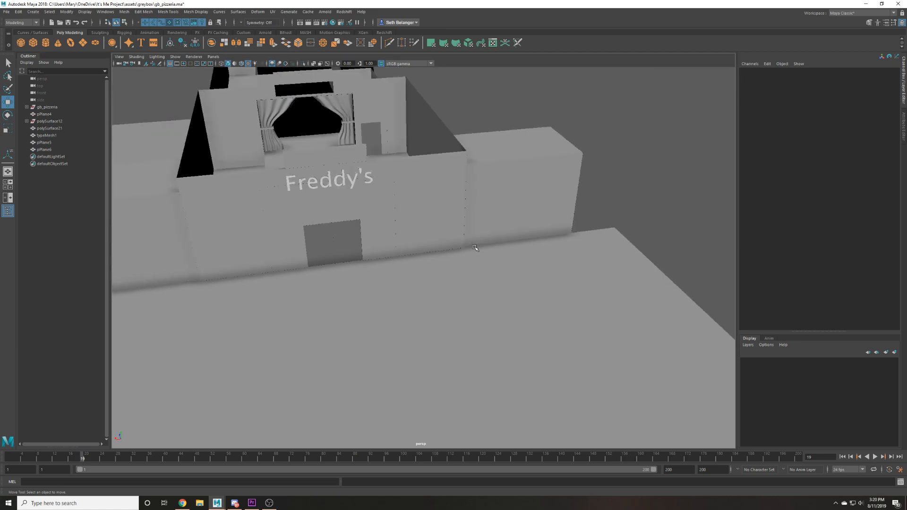
left_click(572, 215)
left_click(587, 200)
left_click(569, 208)
left_click(609, 186)
left_click_drag(493, 220, 313, 231, "alt")
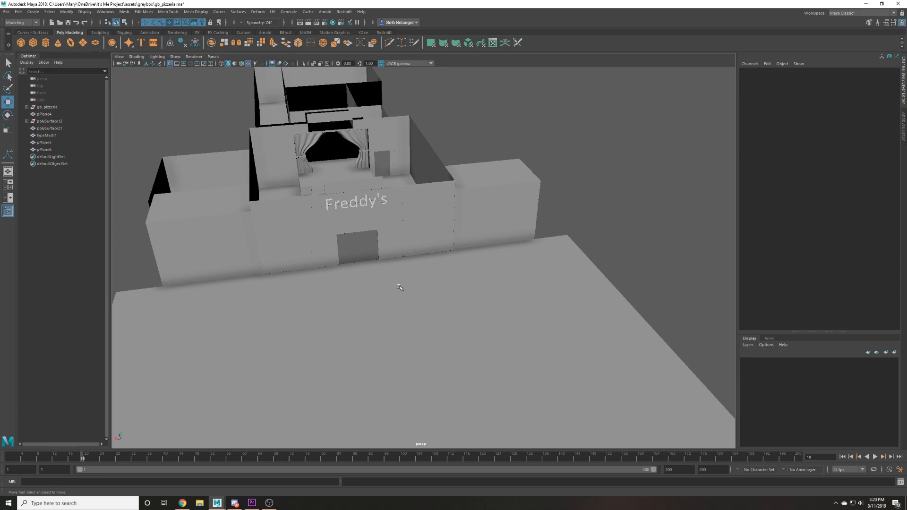
left_click(548, 146)
scroll(532, 169, "down", 3)
left_click_drag(532, 169, 541, 156, "alt")
scroll(397, 202, "up", 3)
mouse_move(401, 208)
left_mouse_down("alt")
mouse_move(462, 204)
mouse_move(388, 206)
mouse_move(401, 250)
mouse_move(413, 213)
left_mouse_up("alt")
middle_click_drag(413, 213, 512, 301, "alt")
left_click_drag(512, 300, 561, 293, "alt")
Move the contents of the polySurface12 group into the gb_pizzeria group.
left_click(42, 114)
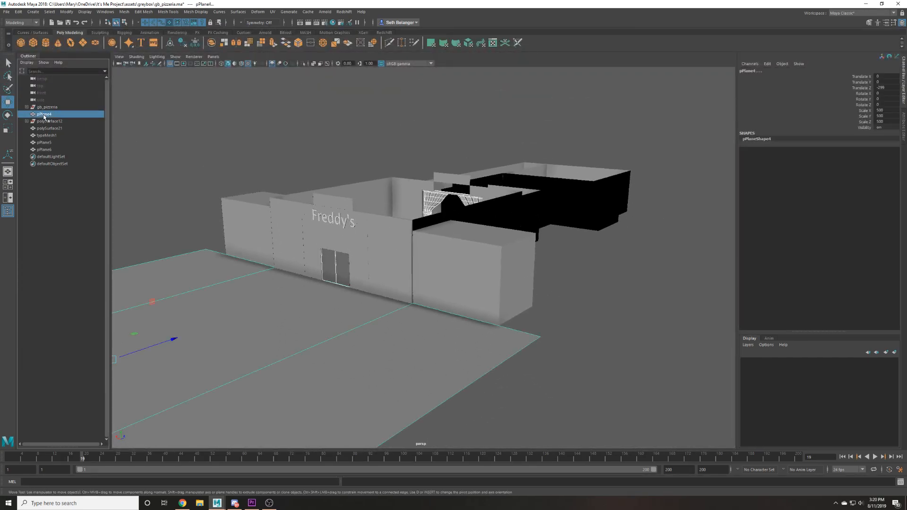
left_click(27, 121)
left_click(45, 129)
middle_click_drag(45, 129, 57, 107)
Move the front wall, sign text, both side blocks and ground plane into the gb_pizzeria group and optimize the scene size.
left_click(53, 128)
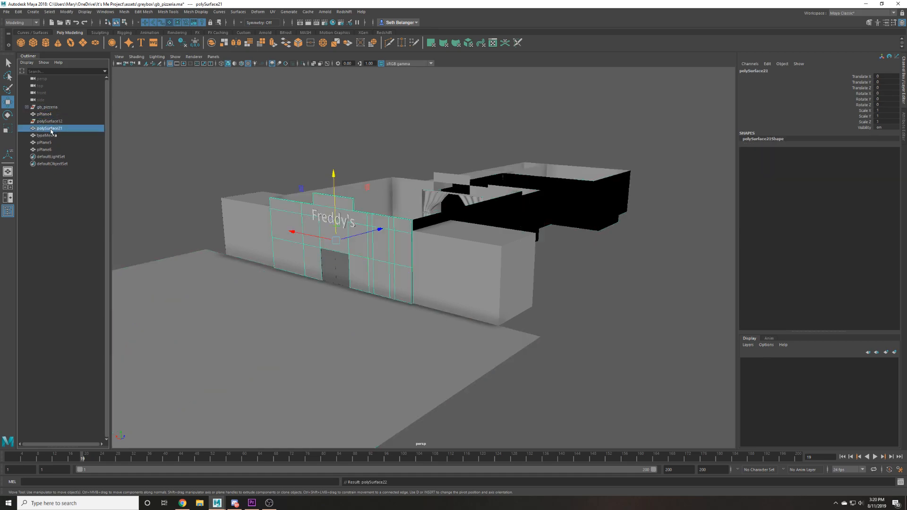
left_click(49, 142, "shift")
left_click(49, 149, "shift")
left_click(50, 115, "shift")
middle_click_drag(52, 118, 58, 107)
left_click(142, 109)
left_click(6, 13)
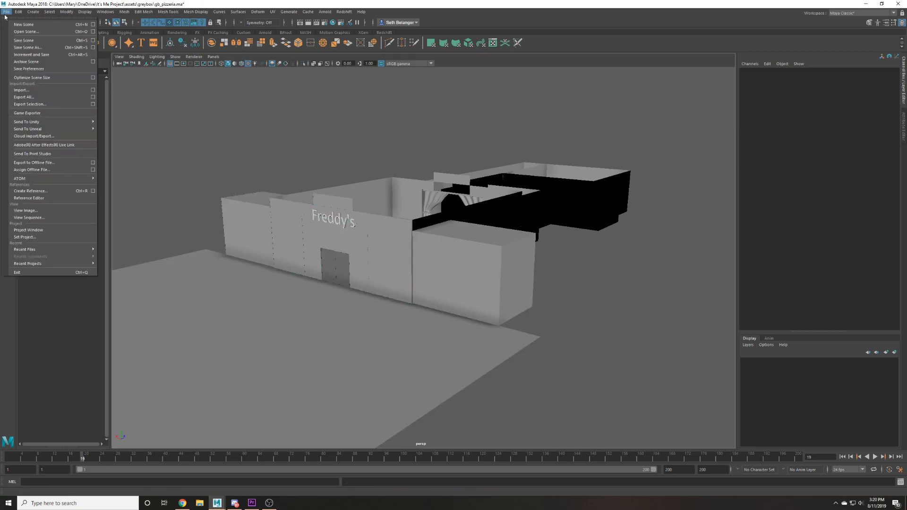
left_click(30, 78)
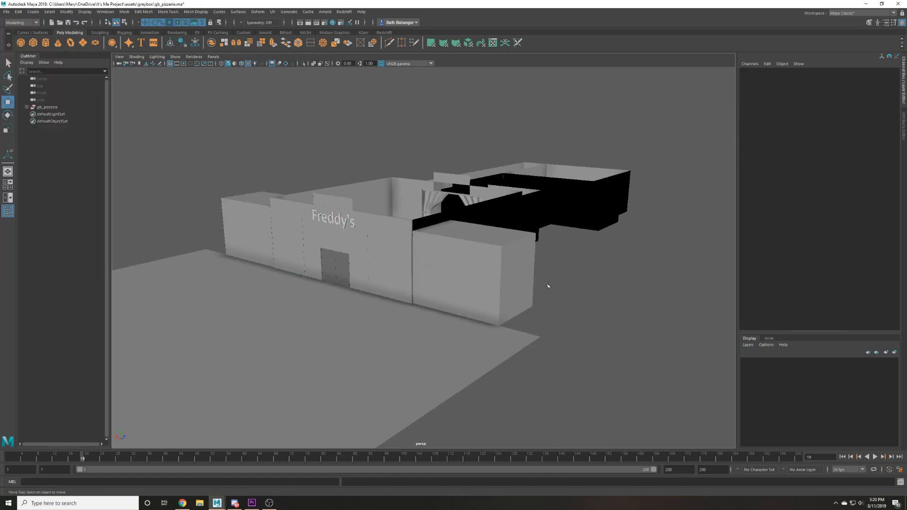
Hide the Outliner to widen the viewport and save the scene.
scroll(543, 284, "down", 3)
left_click_drag(472, 439, 421, 441, "alt")
left_click(7, 211)
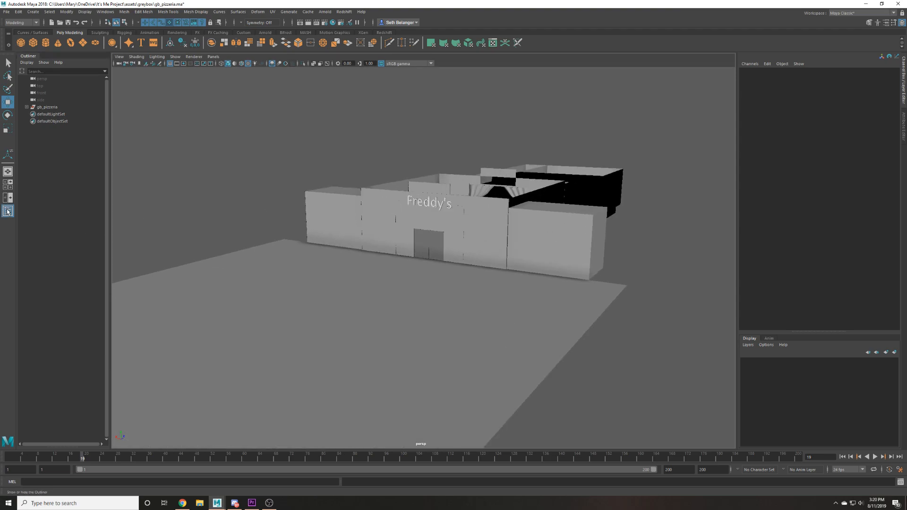
mouse_move(108, 176)
left_mouse_down("alt")
mouse_move(368, 253)
mouse_move(121, 186)
left_mouse_up("alt")
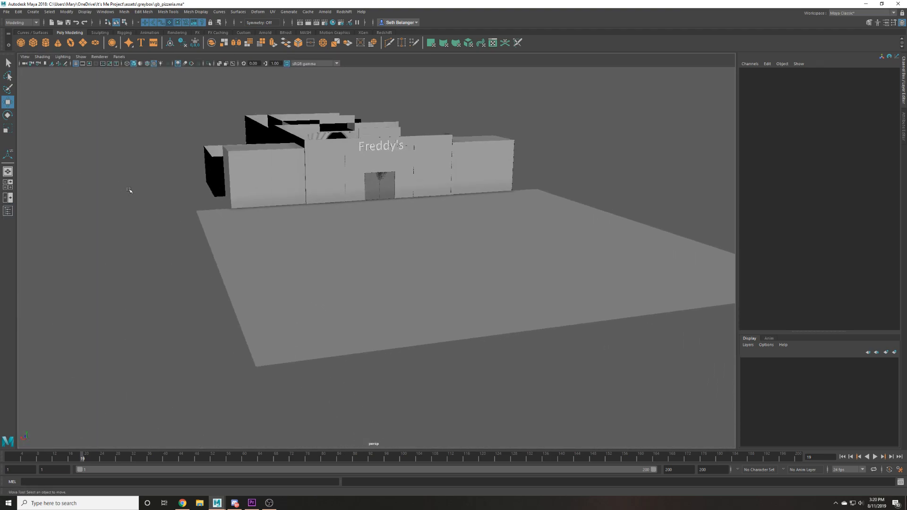
left_click(293, 233)
left_click(596, 172)
left_click_drag(596, 171, 492, 197, "alt")
key("ctrl+s")
key("Return")
key("w")
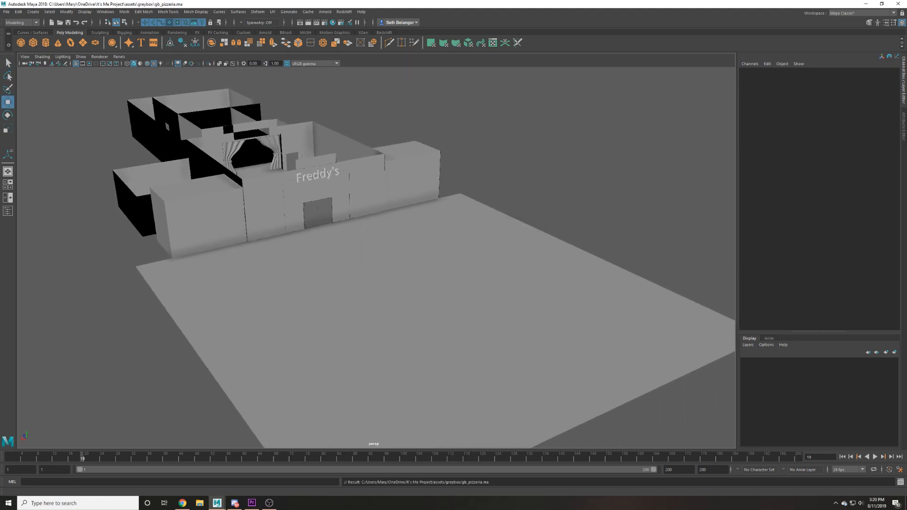
Frame the stage curtain mesh pPlane2 and check its smooth preview.
left_click(7, 12)
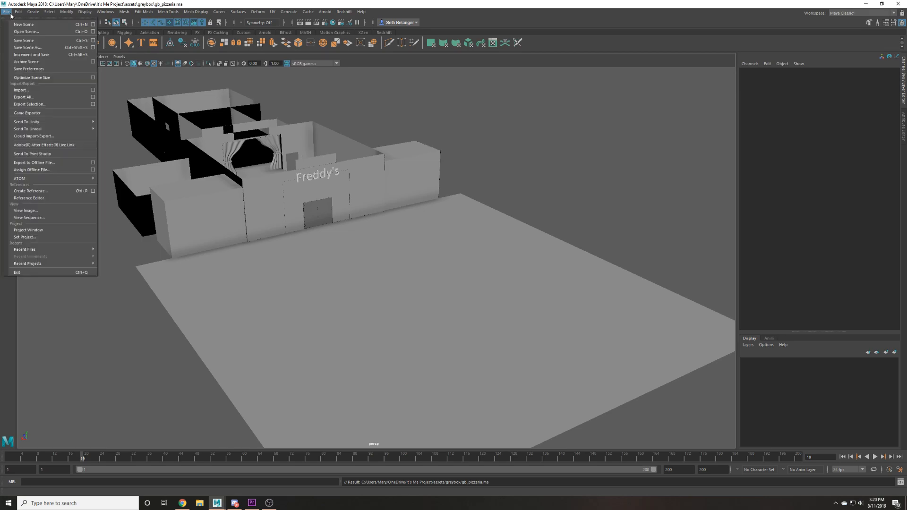
left_click(235, 150)
key("f")
left_click_drag(385, 158, 336, 148, "alt")
key("1")
key("3")
scroll(344, 156, "down", 5)
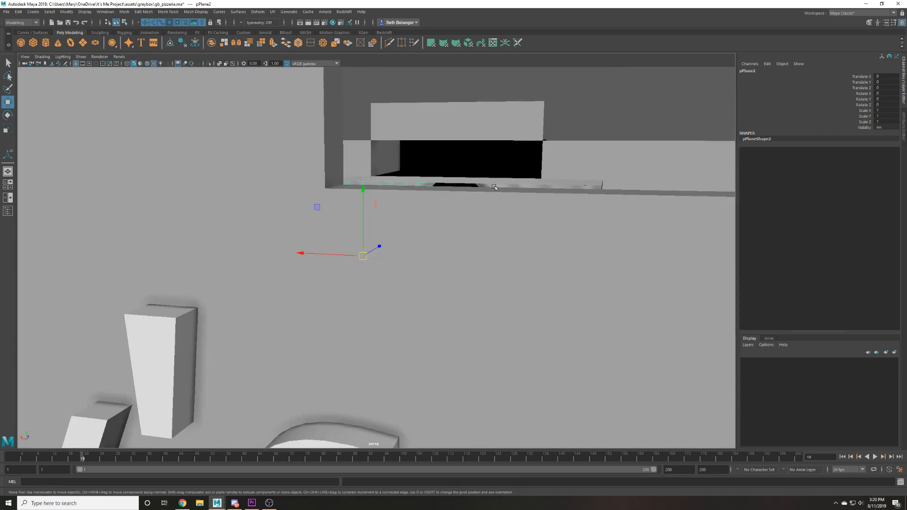
Examine both stage curtains and the rest of the pizzeria from inside and outside.
scroll(494, 187, "up", 3)
left_click(599, 200)
scroll(482, 205, "up", 2)
left_click_drag(482, 204, 491, 219, "alt")
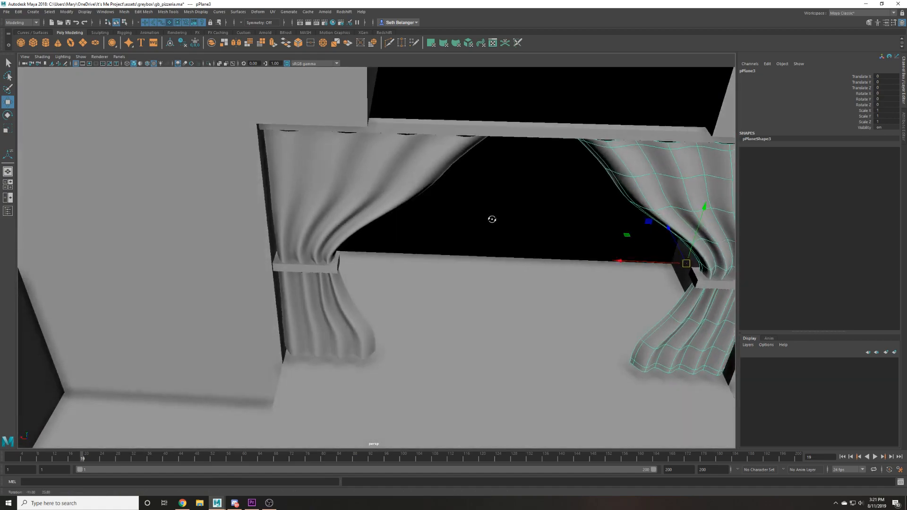
scroll(492, 219, "down", 7)
left_click(514, 225)
scroll(537, 236, "up", 5)
mouse_move(534, 249)
left_mouse_down("alt")
mouse_move(538, 243)
mouse_move(506, 223)
mouse_move(517, 242)
left_mouse_up("alt")
scroll(519, 227, "up", 3)
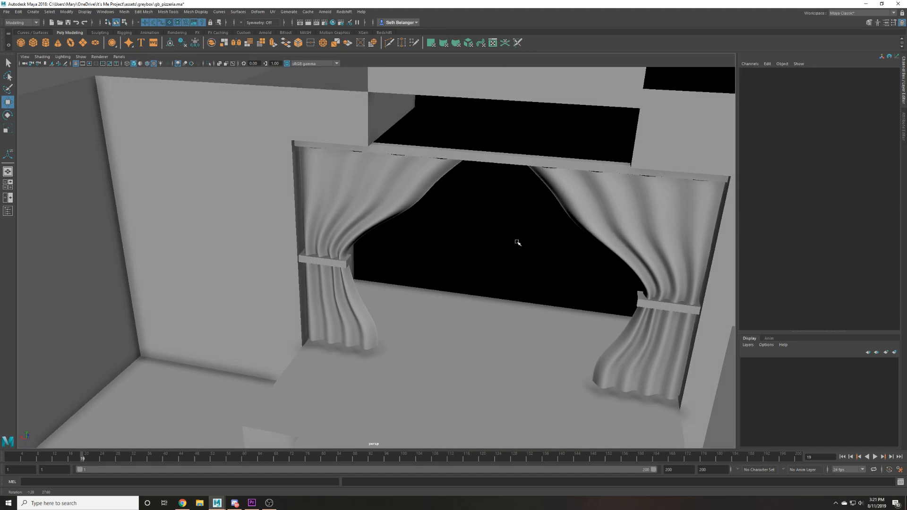
scroll(517, 242, "down", 2)
scroll(521, 239, "down", 7)
scroll(525, 238, "up", 5)
left_click_drag(487, 213, 577, 166, "alt")
Save the pizzeria scene and start a new empty scene.
key("ctrl+s")
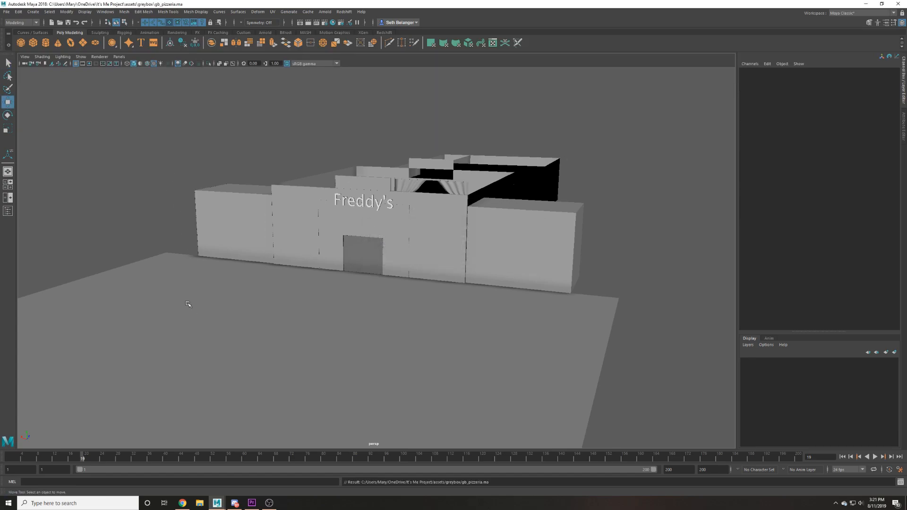
key("ctrl+n")
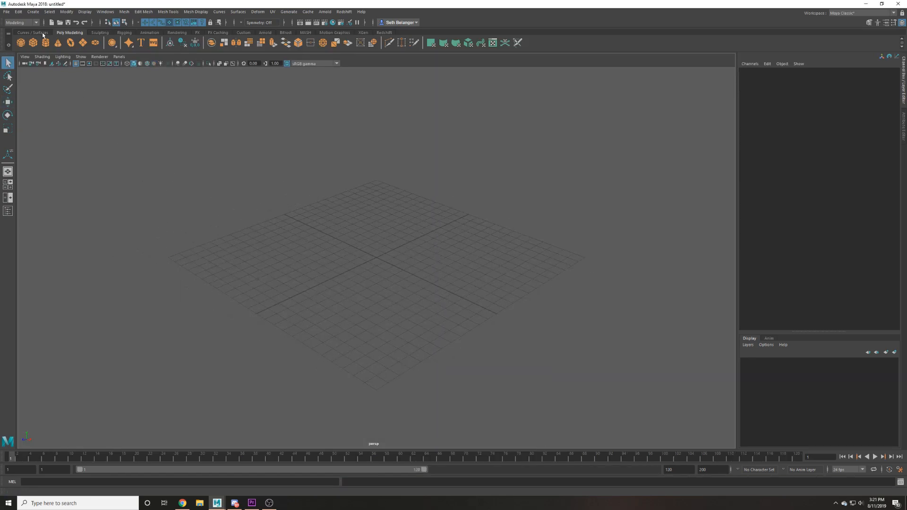
left_click(6, 11)
left_click(55, 191)
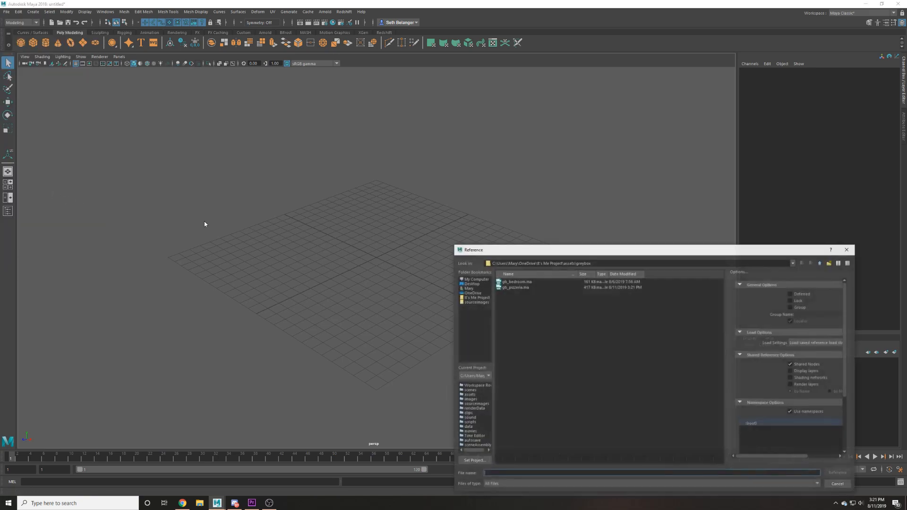
left_click(838, 484)
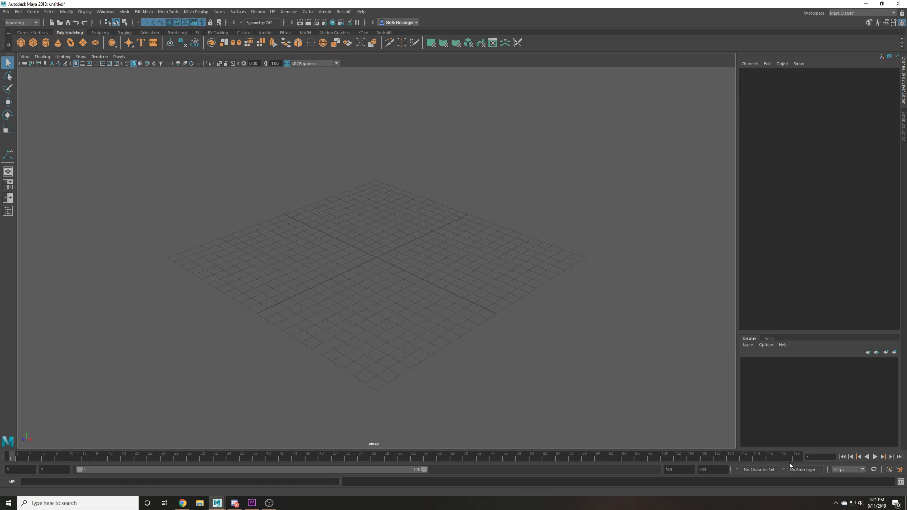
Reference gb_pizzeria.ma into the empty scene and turn on textured shading in the viewport.
left_click(6, 11)
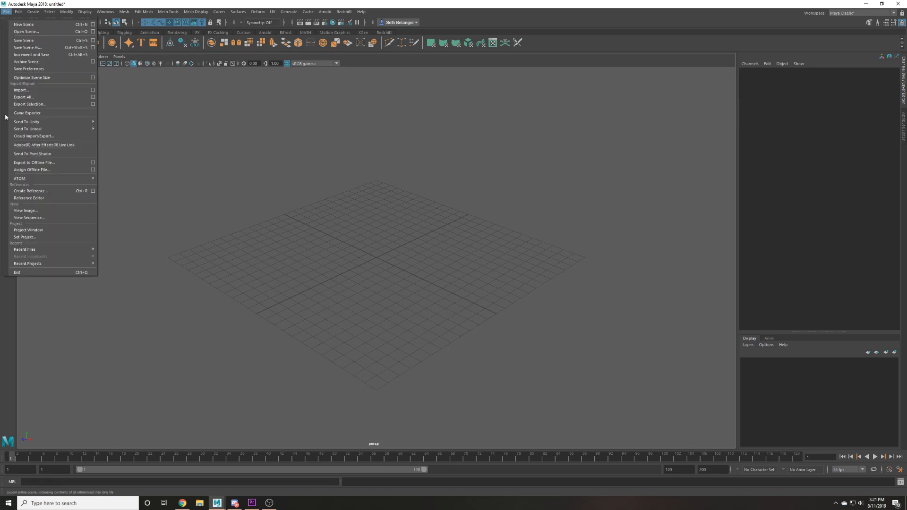
left_click(31, 191)
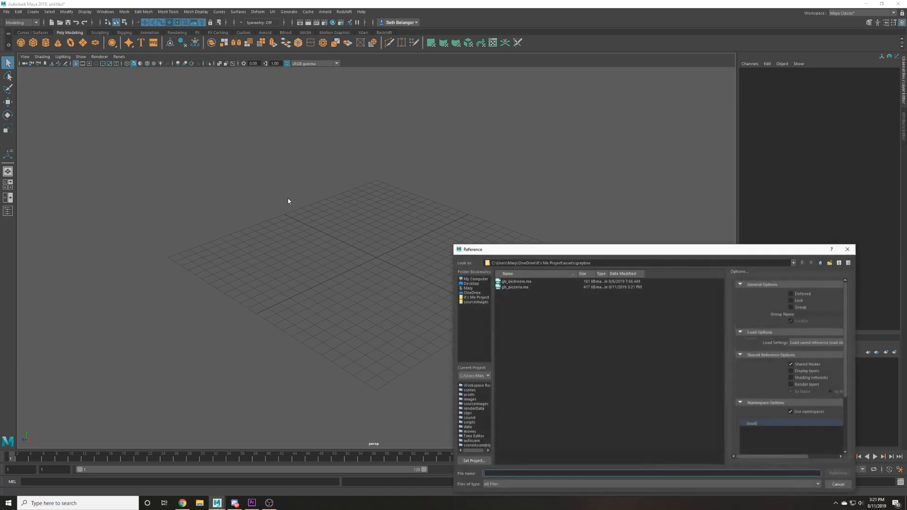
double_click(515, 287)
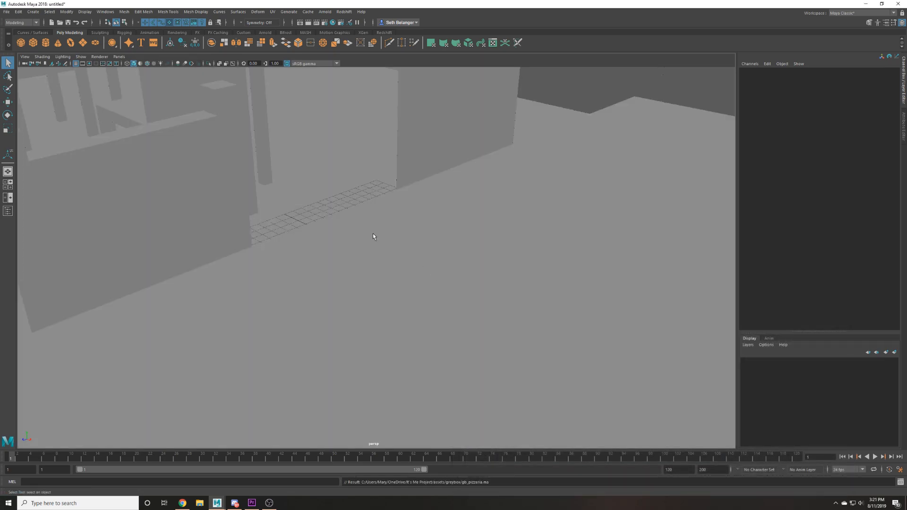
scroll(397, 251, "down", 5)
key("6")
scroll(196, 153, "down", 10)
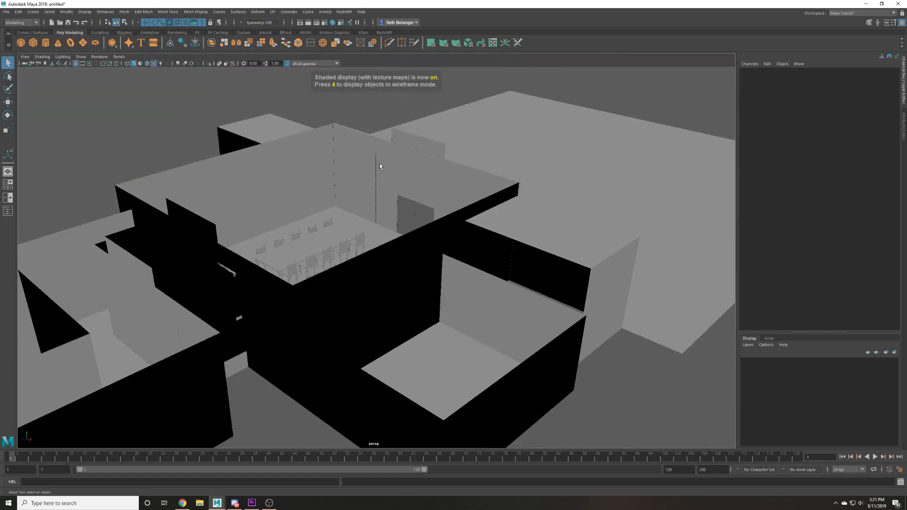
left_click_drag(410, 107, 177, 121, "alt")
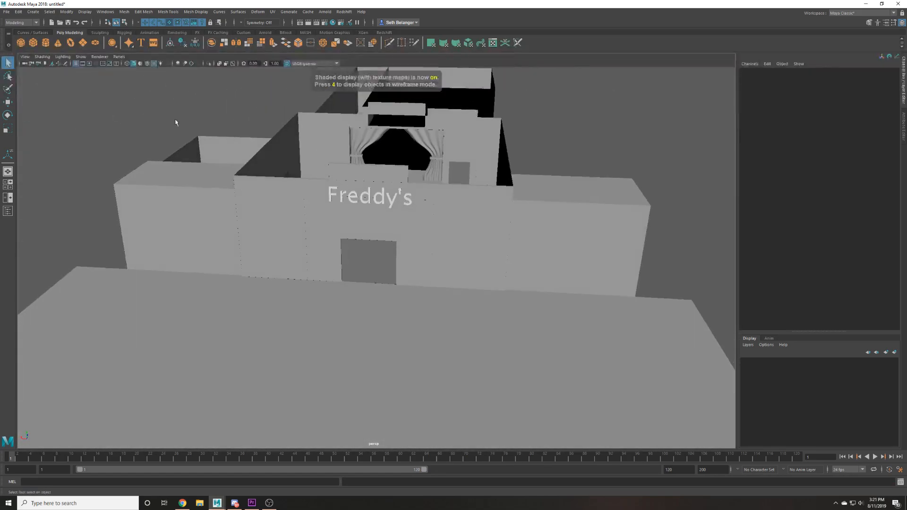
Reference prop_carPurple.ma from the project's assets/props folder.
left_click(7, 12)
left_click(31, 191)
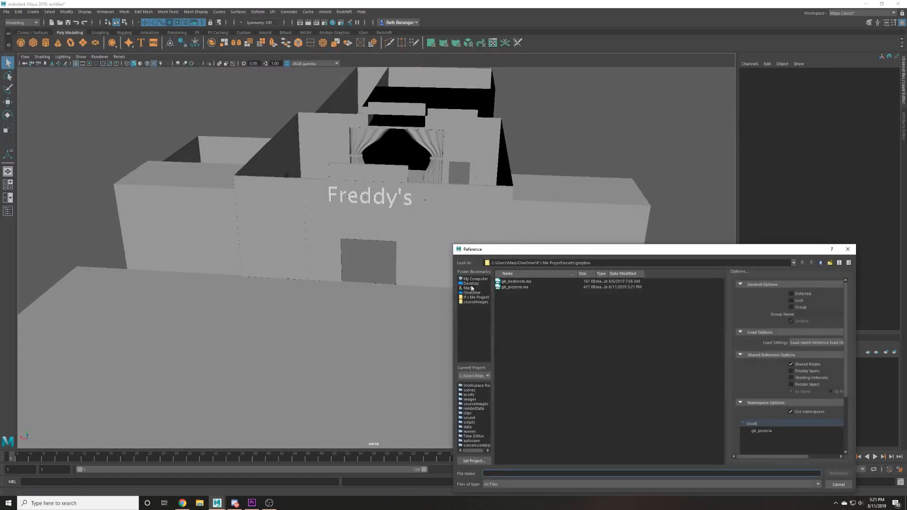
left_click(821, 263)
left_click(821, 263)
double_click(510, 281)
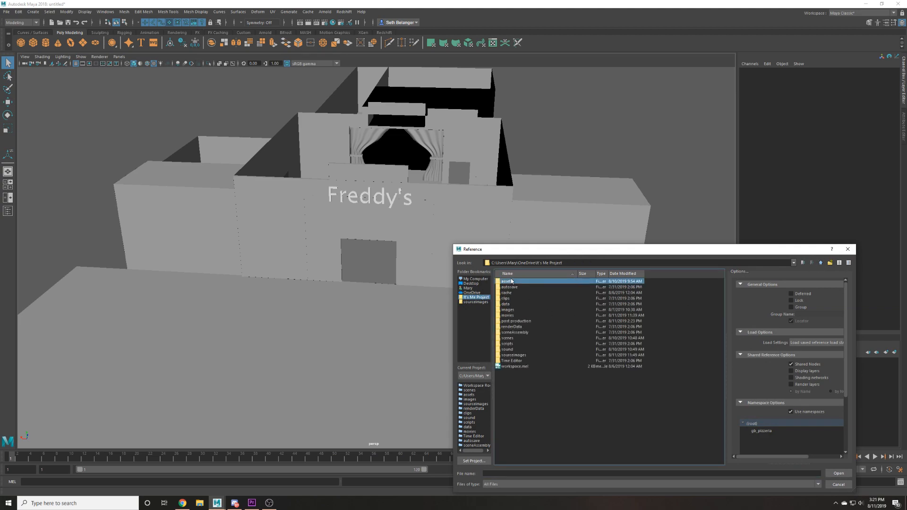
double_click(507, 287)
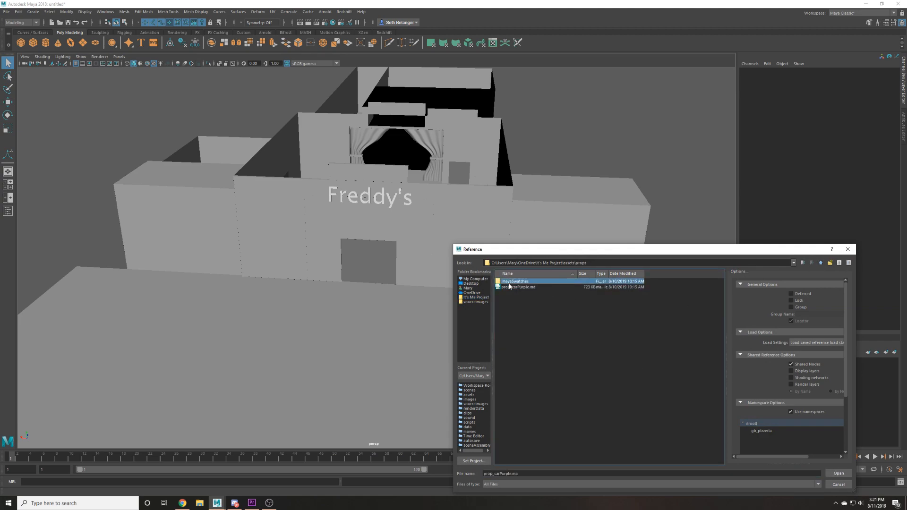
double_click(504, 287)
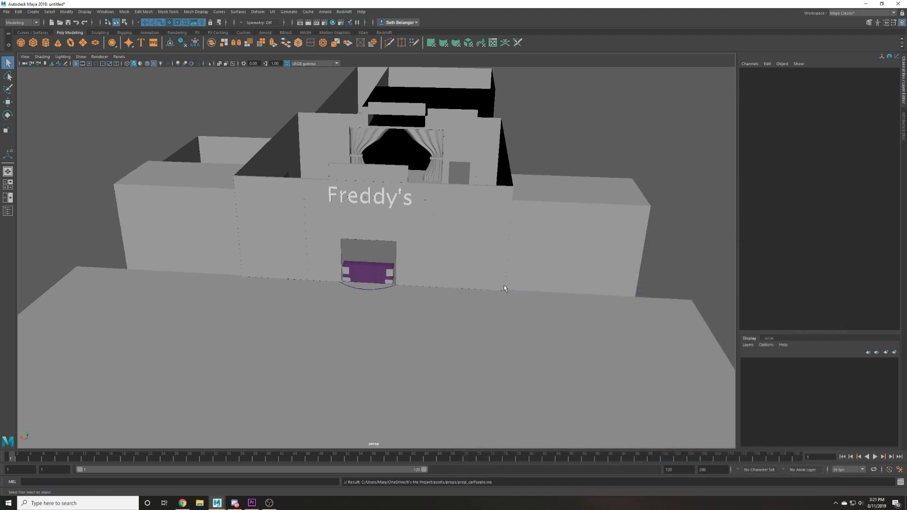
Move the purple car out in front of the entrance and rotate it to 180° about Y.
left_click(388, 288)
key("w")
left_click_drag(380, 240, 348, 319)
key("e")
left_click_drag(330, 360, 421, 367)
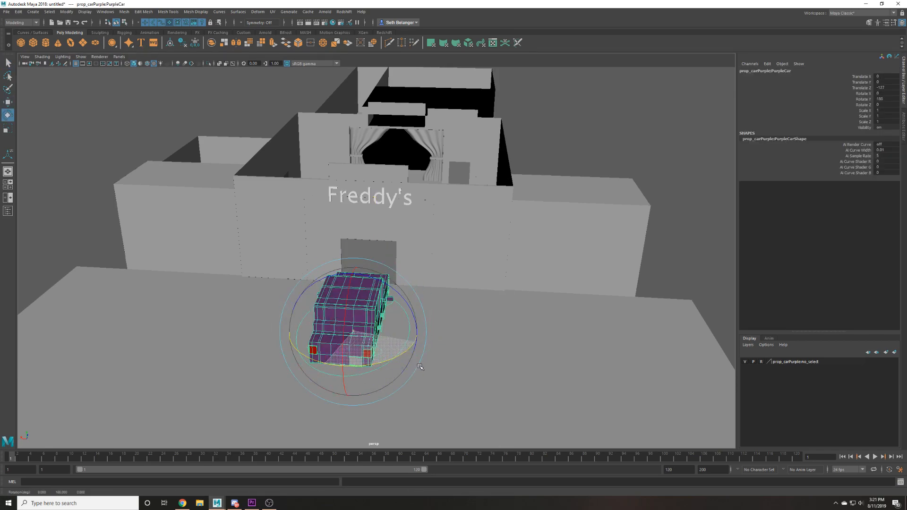
Park the purple car beside the entrance at about X -134.9, Z -117.7, facing the building.
key("w")
left_click_drag(321, 313, 407, 309)
key("f")
left_click_drag(336, 239, 494, 182, "alt")
left_click(467, 258)
left_click(345, 280)
left_click_drag(392, 258, 443, 257)
scroll(399, 238, "up", 3)
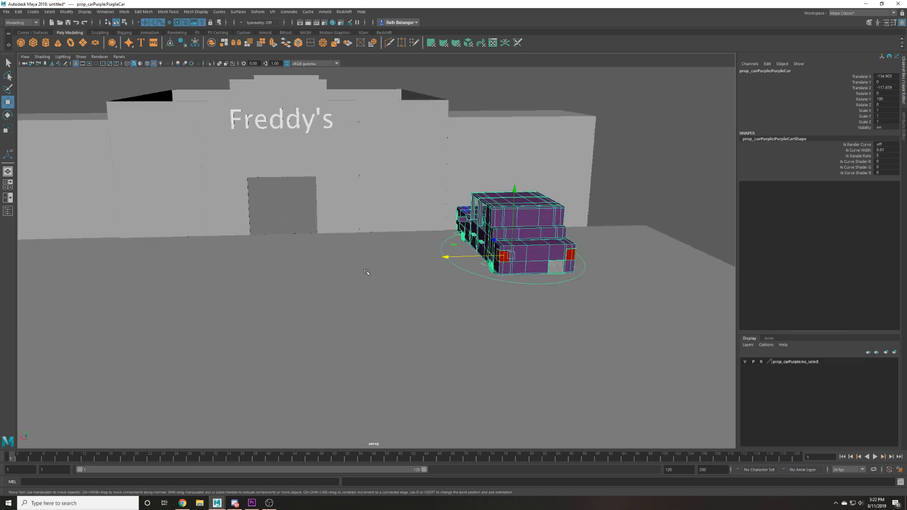
Examine the parked purple car's placement against the building from behind, the side and above.
scroll(338, 232, "up", 2)
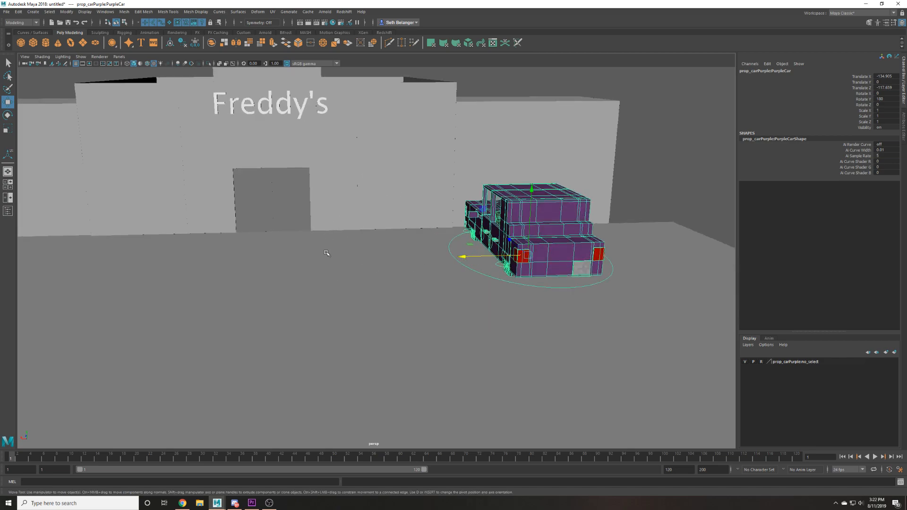
left_click(362, 228)
left_click(533, 255)
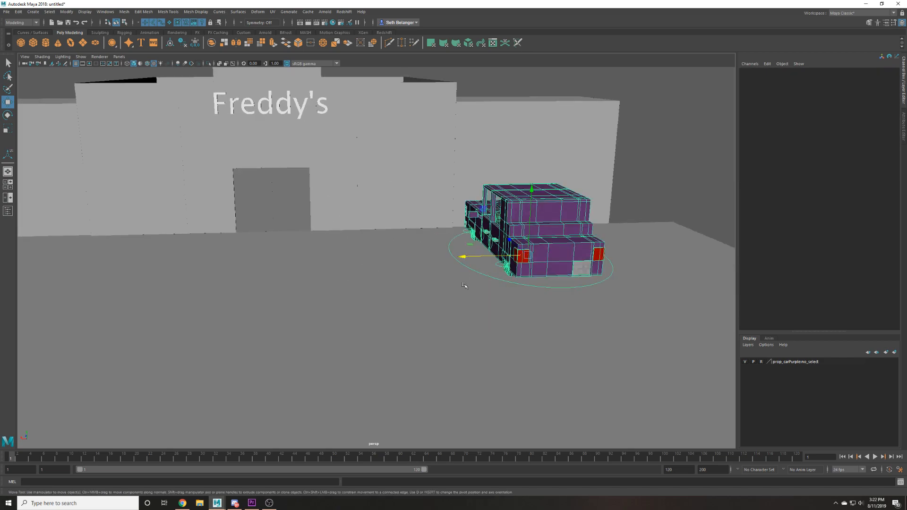
left_click_drag(534, 255, 421, 241, "alt")
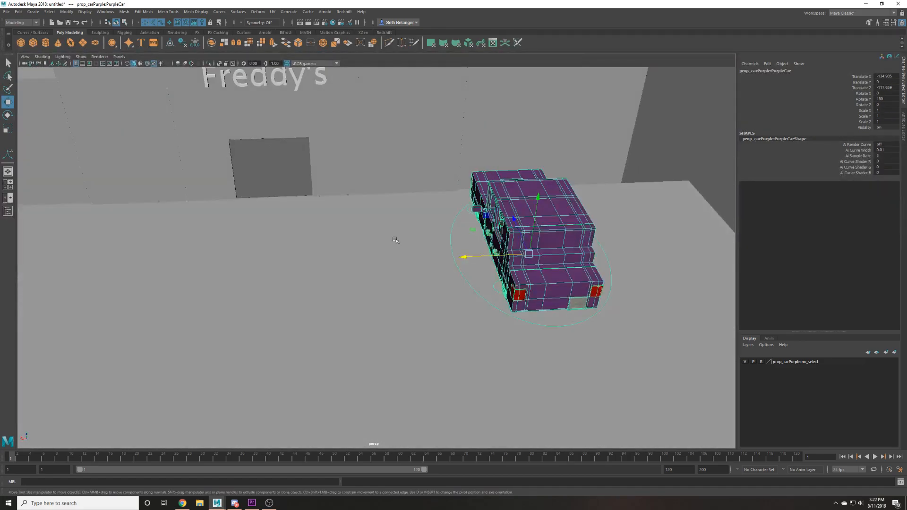
left_click_drag(409, 176, 362, 184, "alt")
scroll(359, 180, "up", 2)
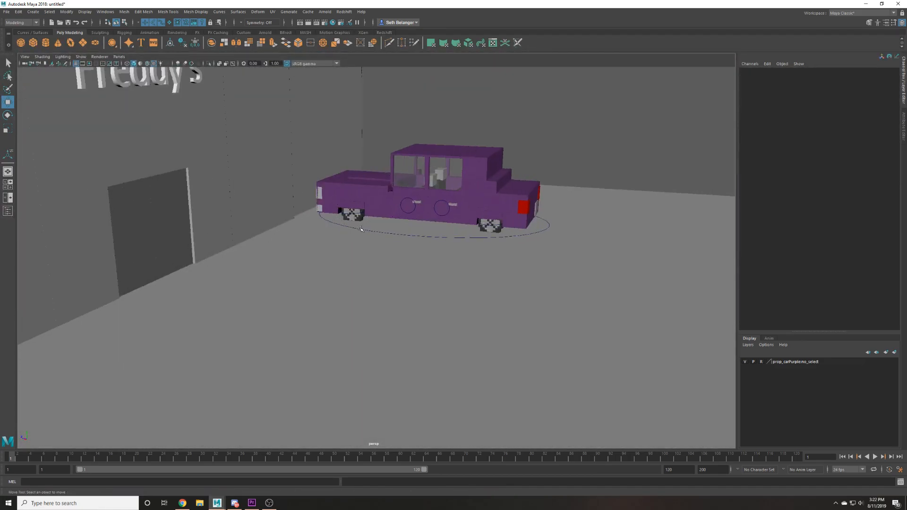
scroll(326, 168, "down", 4)
left_click_drag(326, 168, 410, 215, "alt")
Slide the purple car along Z to adjust its distance from the building's front wall.
left_click(425, 246)
left_click_drag(426, 246, 412, 273, "alt")
key("ctrl+z")
left_click_drag(429, 216, 378, 259)
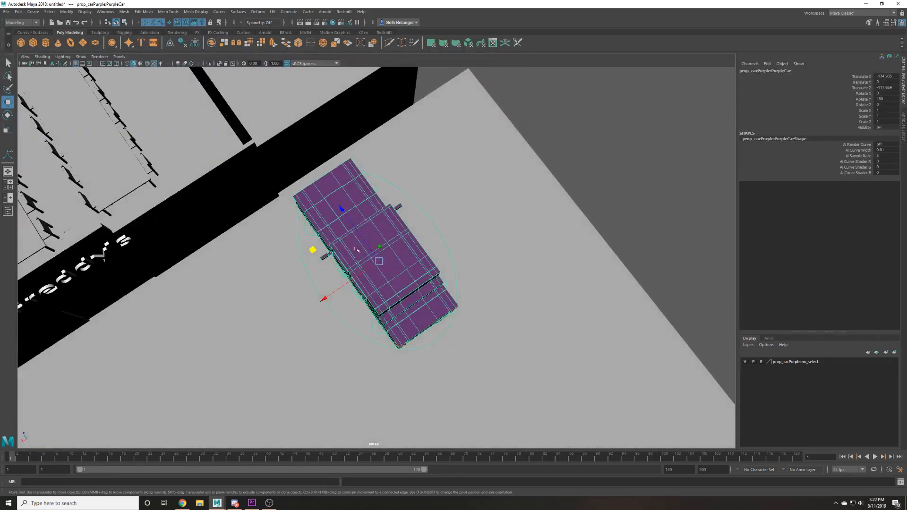
left_click(354, 231)
key("ctrl+z")
left_click_drag(342, 210, 378, 255)
left_click(463, 208)
left_click_drag(478, 222, 425, 144, "alt")
left_click_drag(272, 219, 396, 254, "alt")
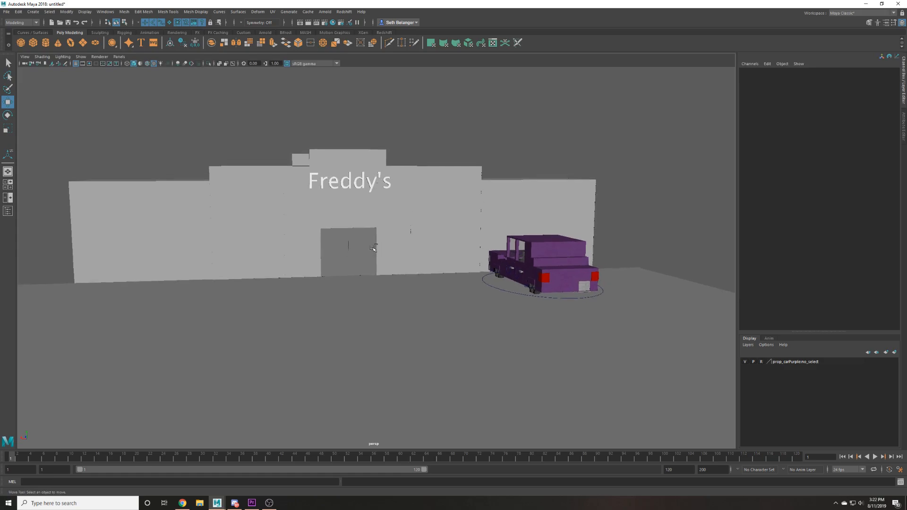
Reference rig_michael.ma from the project's assets/rigs folder.
left_click(6, 11)
left_click(42, 191)
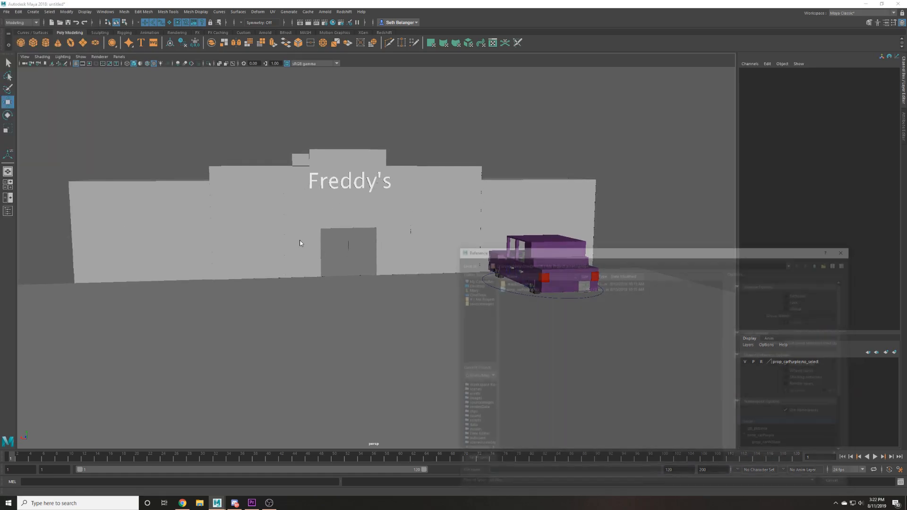
left_click(469, 297)
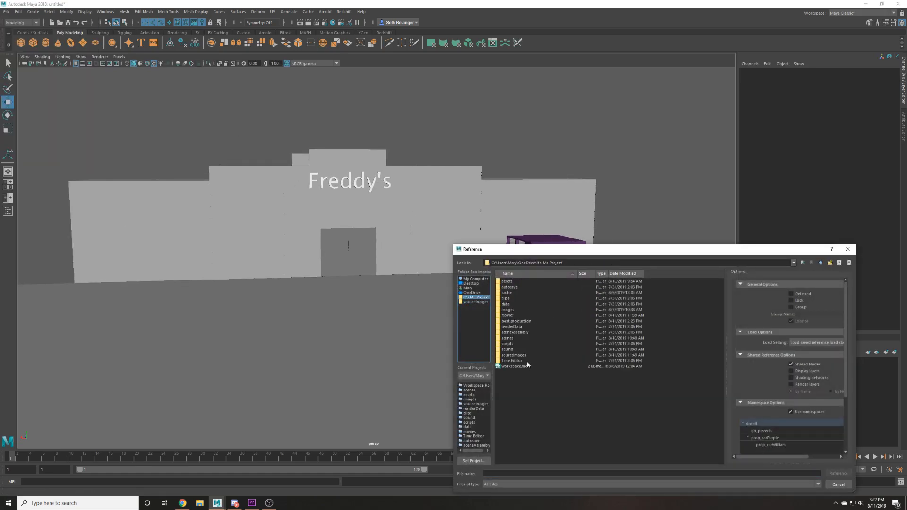
double_click(519, 282)
double_click(512, 293)
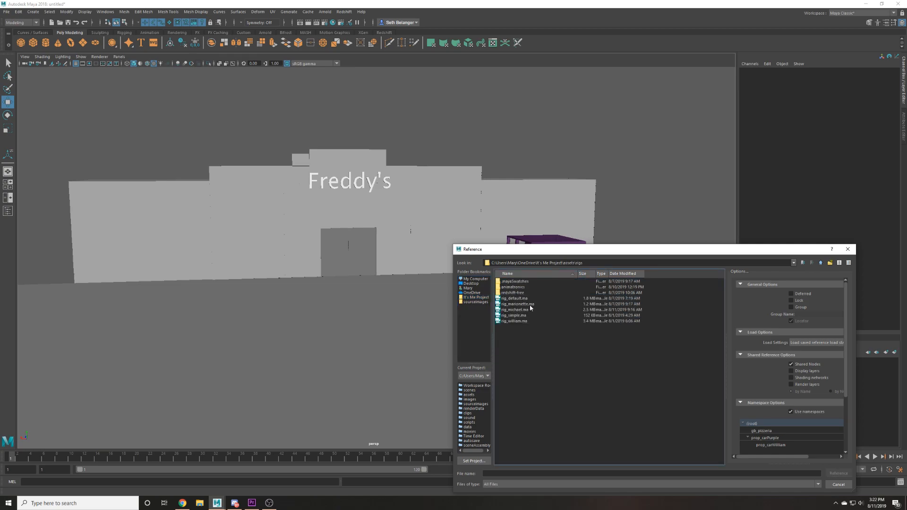
double_click(527, 310)
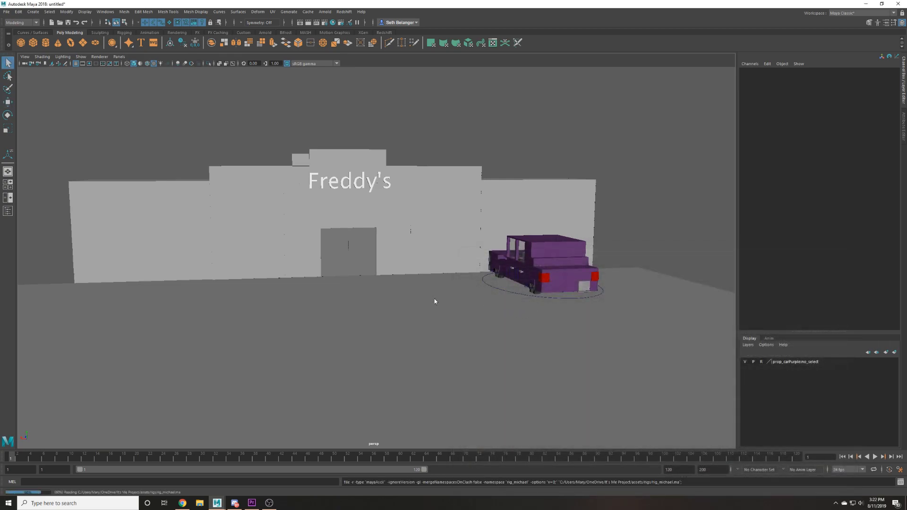
Move the Michael rig's master control along Z out of the dining room to stand in front of the entrance.
left_click_drag(381, 278, 425, 295, "alt")
scroll(310, 296, "up", 3)
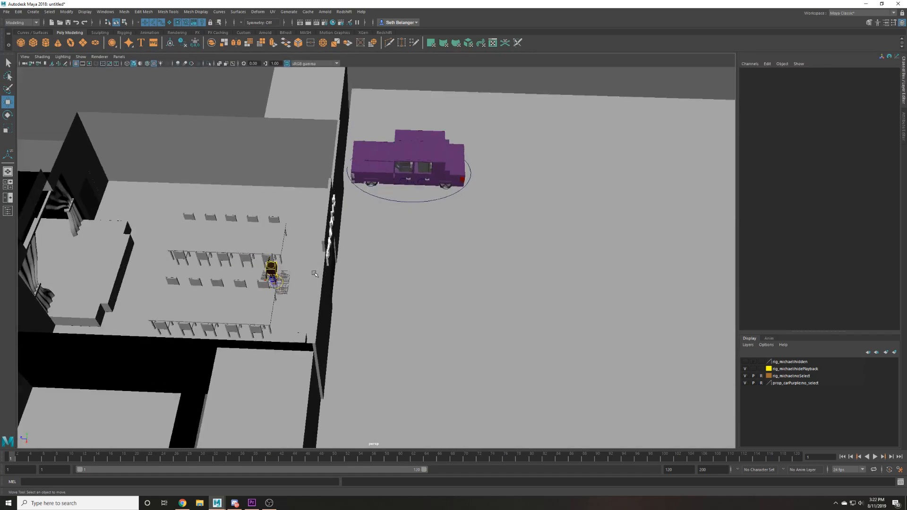
left_click(270, 285)
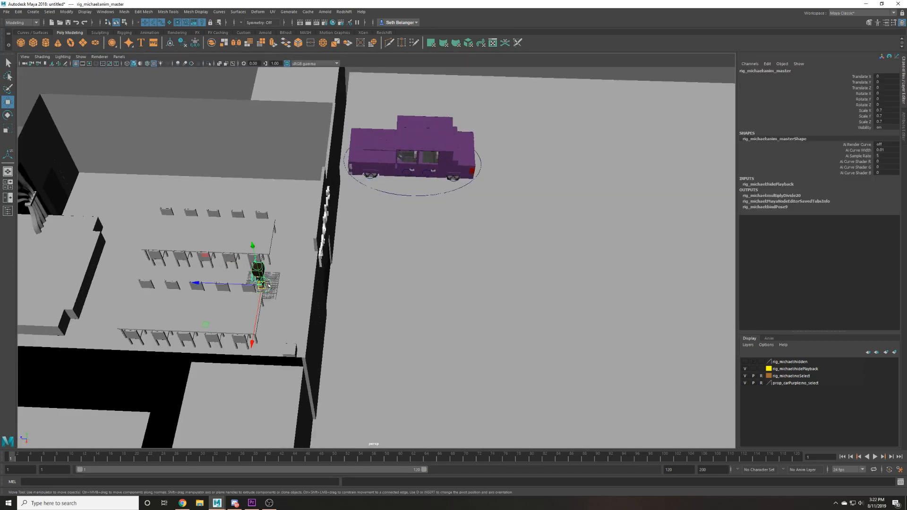
key("f")
scroll(514, 309, "down", 5)
left_click_drag(514, 309, 512, 263, "alt")
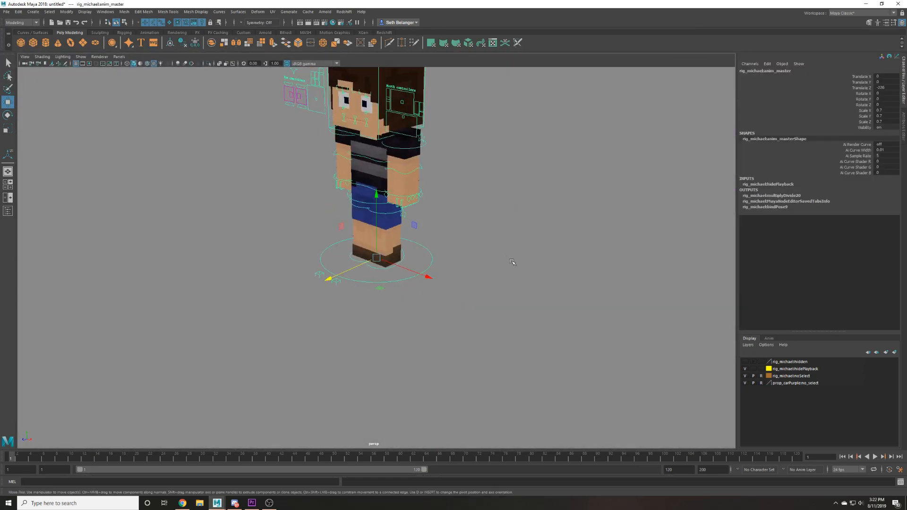
middle_click_drag(512, 263, 520, 362, "alt")
scroll(520, 363, "down", 2)
left_click_drag(520, 362, 440, 214, "alt")
left_click(534, 156)
scroll(534, 156, "down", 3)
left_click_drag(534, 156, 403, 174, "alt")
scroll(459, 200, "down", 4)
Create a camera and look through it in the viewport.
left_click(33, 11)
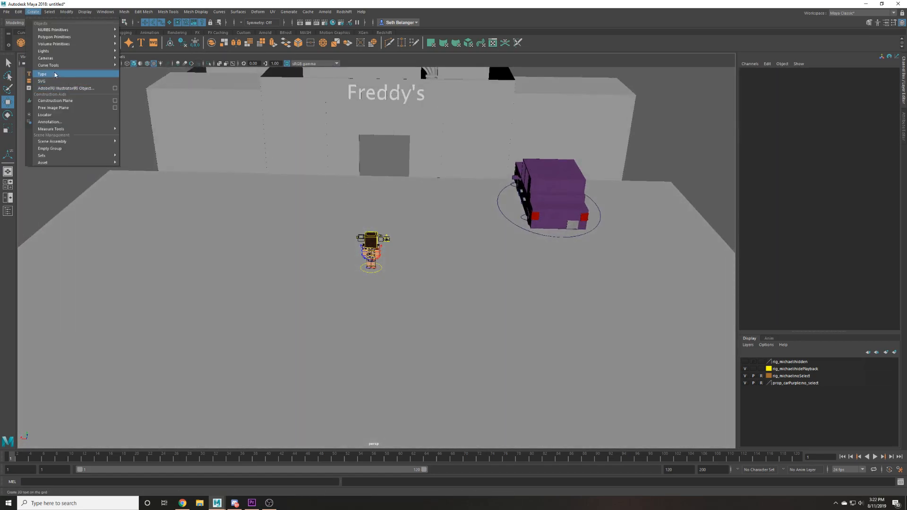
mouse_move(71, 58)
left_click(151, 66)
left_click(119, 56)
mouse_move(148, 63)
left_click(201, 64)
Position camera1 outside, behind the Michael rig, facing the Freddy's storefront and the purple car.
scroll(218, 136, "down", 15)
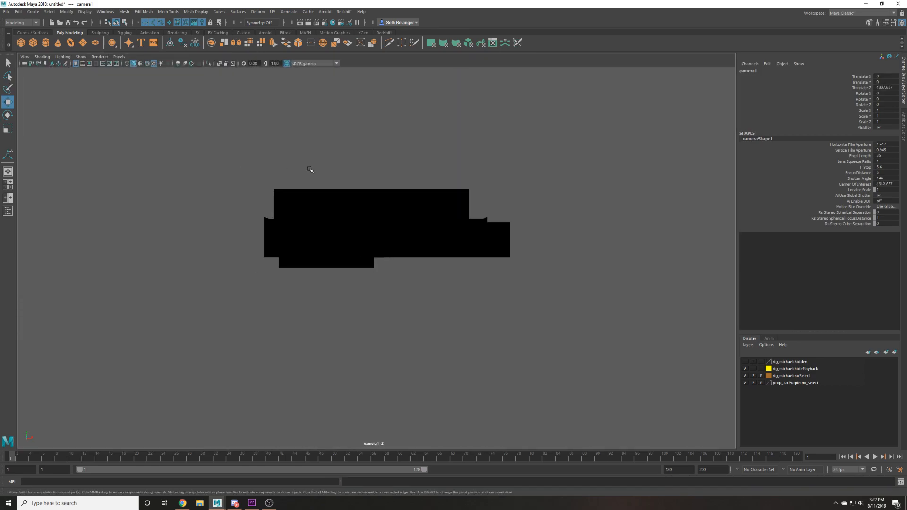
middle_click_drag(310, 169, 305, 248, "alt")
left_click_drag(305, 248, 455, 277, "alt")
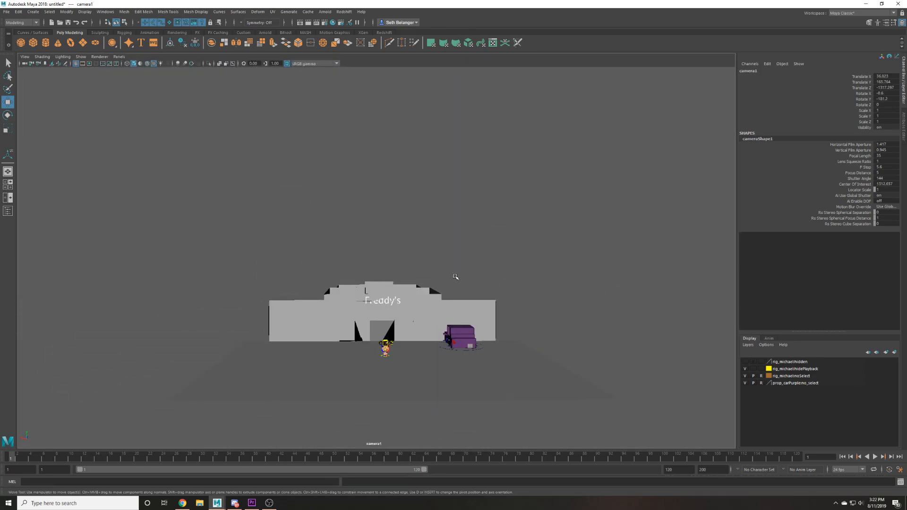
scroll(458, 227, "up", 10)
middle_click_drag(475, 226, 417, 220, "alt")
scroll(417, 220, "up", 3)
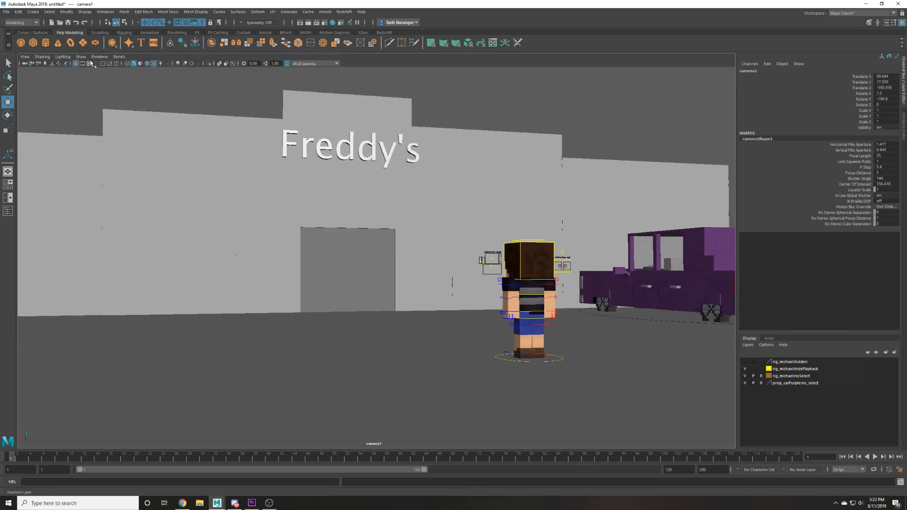
Show the resolution gate and refine camera1's framing of the Freddy's sign, entrance and Michael rig.
left_click(89, 64)
scroll(435, 137, "up", 3)
middle_click_drag(485, 187, 463, 186, "alt")
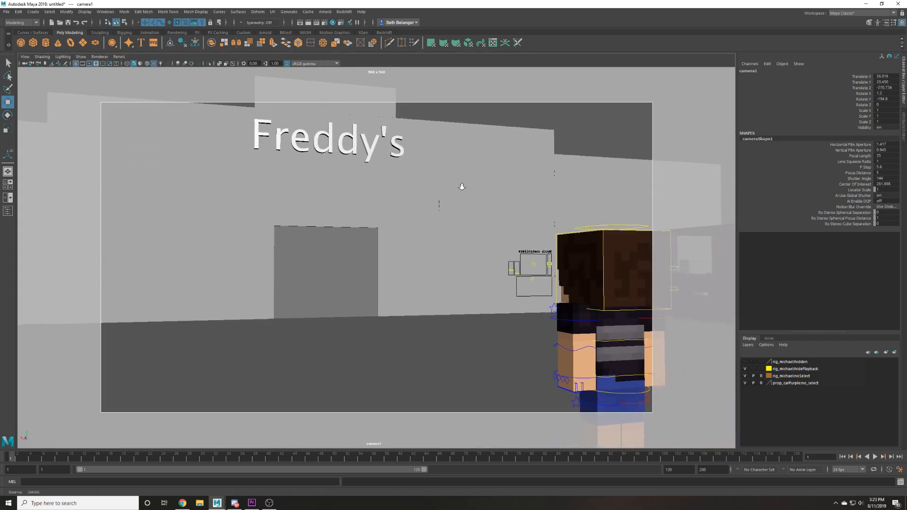
scroll(451, 183, "down", 2)
key("q")
Start saving the scene and create a folder named S2 inside the project's scenes/layout folder.
key("ctrl+s")
left_click(481, 300)
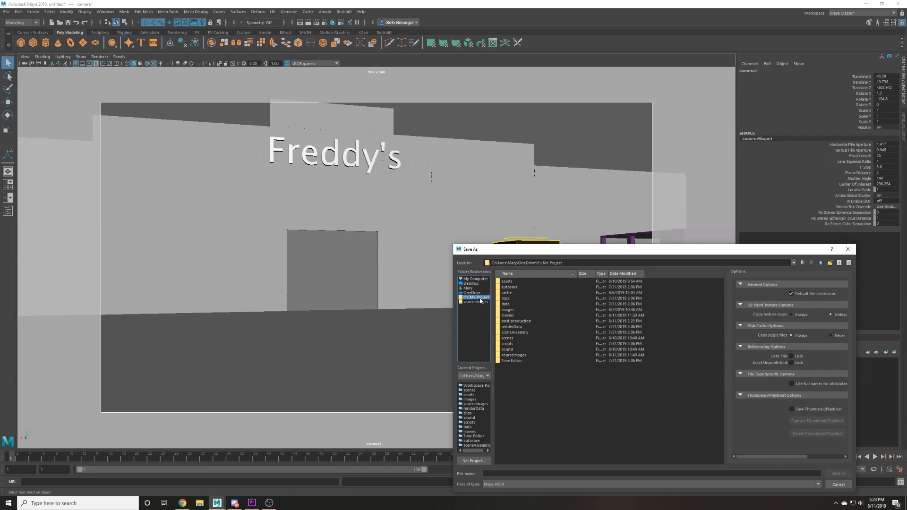
double_click(505, 338)
double_click(511, 282)
right_click(524, 301)
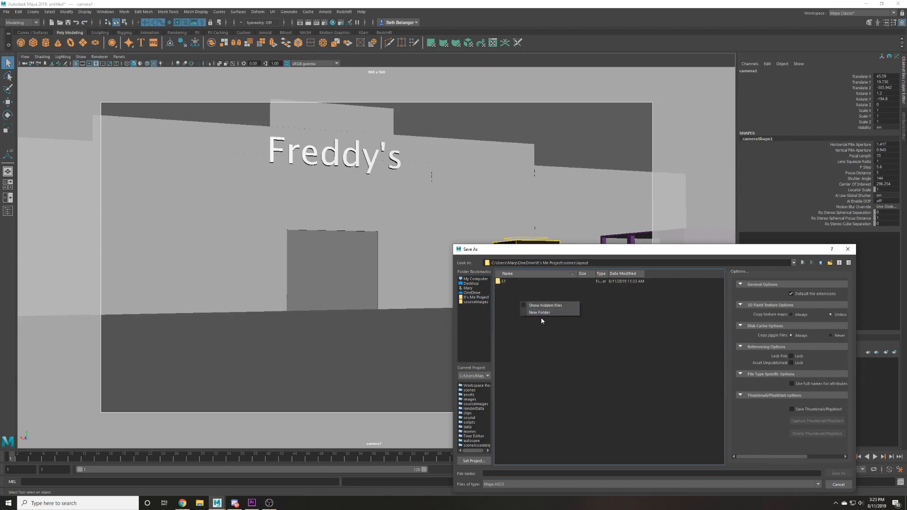
left_click(540, 312)
type("S2")
key("Return")
Try to save the scene as S2_shot1 in Maya ASCII format inside the S2 folder.
double_click(521, 282)
left_click(496, 473)
type("S")
key("Return")
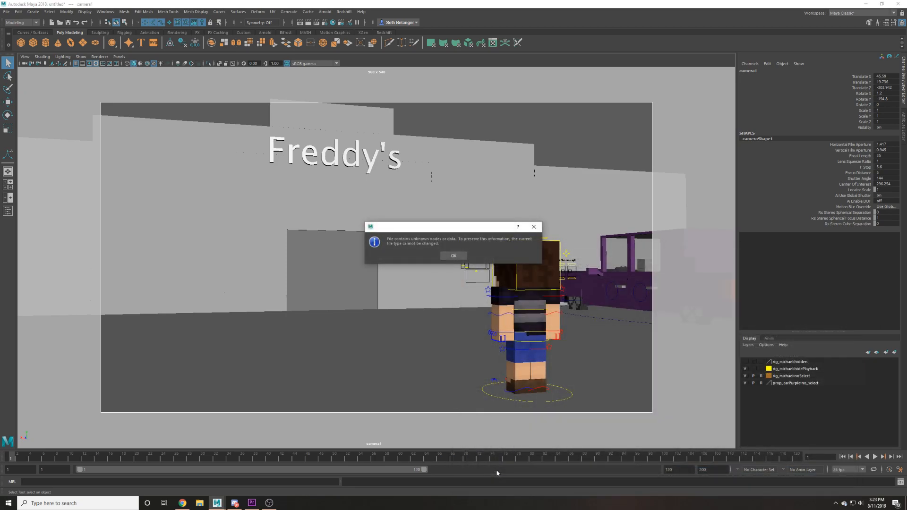
left_click(453, 256)
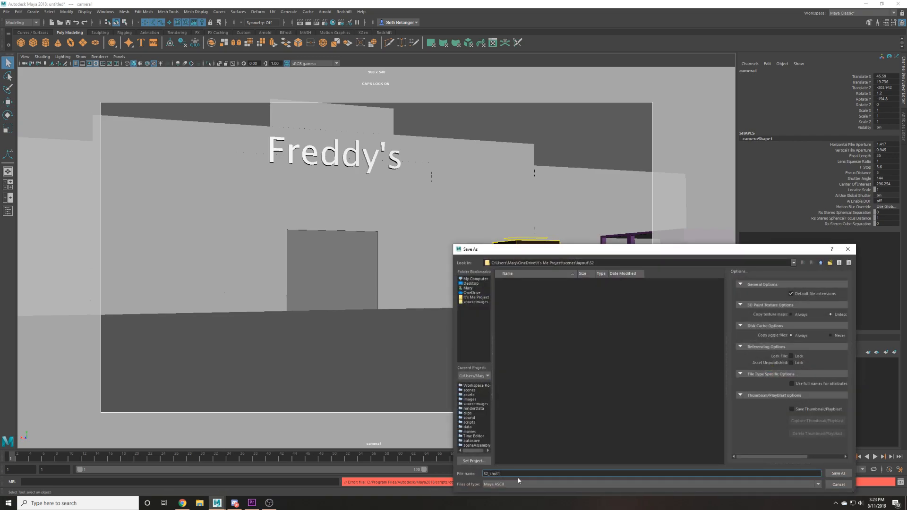
key("Return")
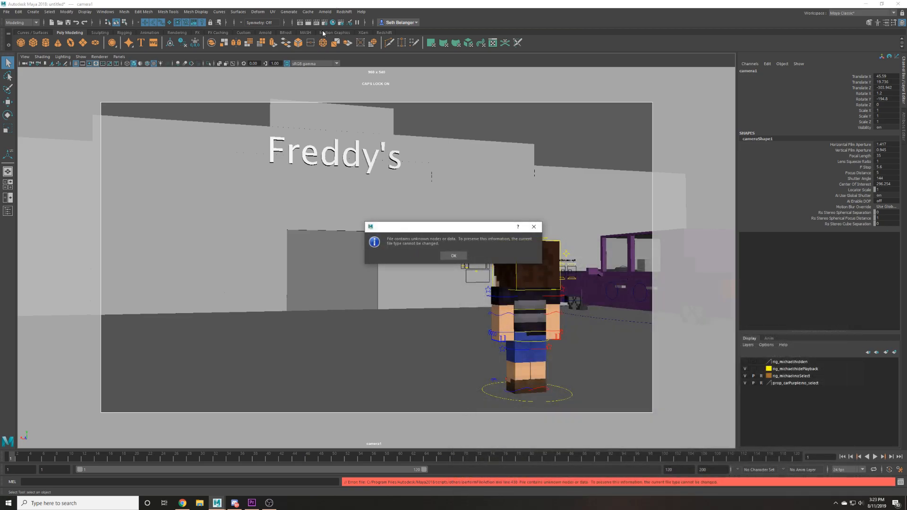
Save the scene as a Maya Binary file named S2_shot1 in the scenes/layout/S2 folder.
left_click(453, 255)
key("w")
left_click(452, 118)
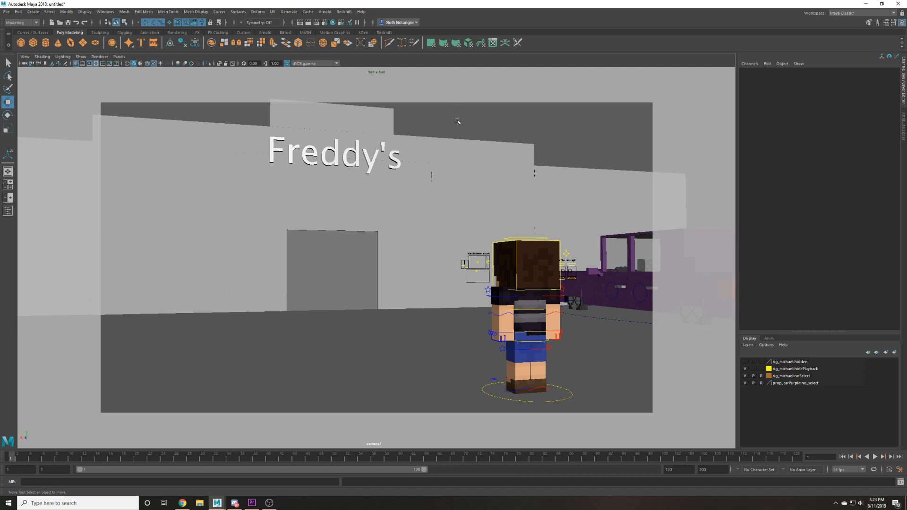
left_click(6, 12)
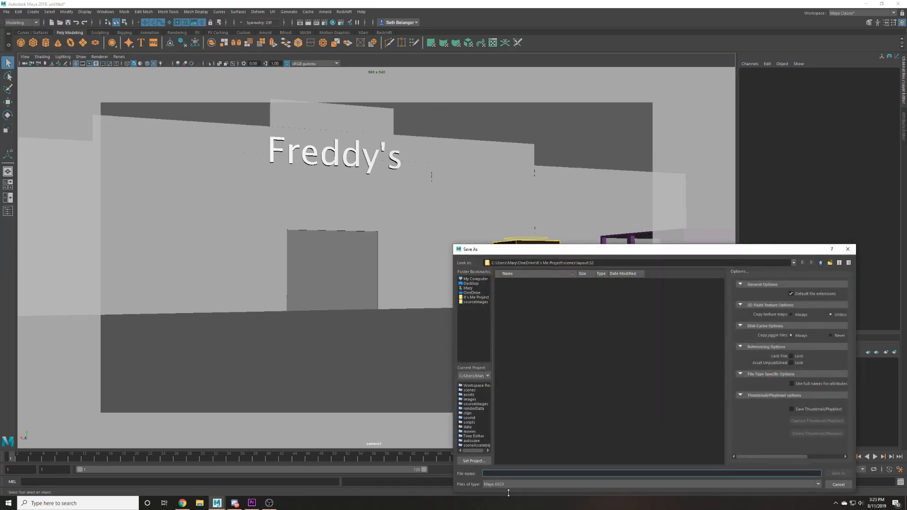
left_click(630, 484)
left_click(628, 493)
left_click(616, 473)
type("S")
key("Return")
key("w")
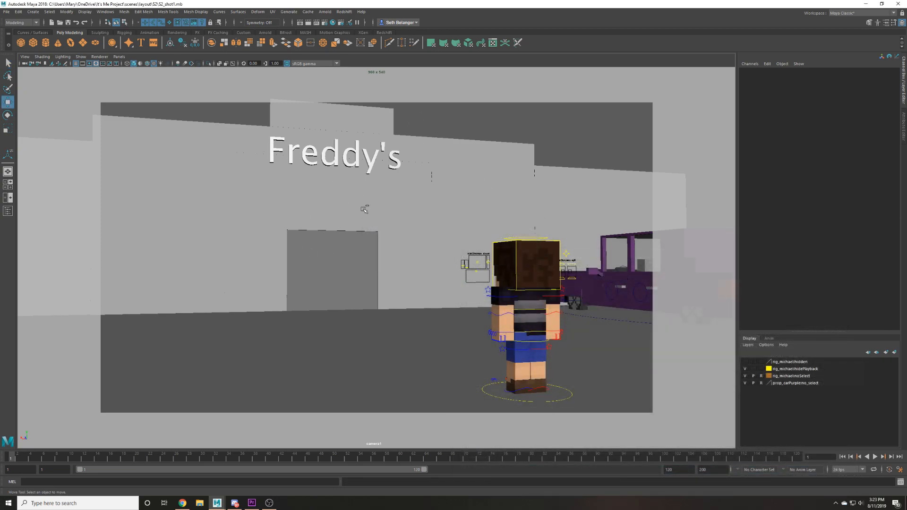
Start a new empty scene.
key("ctrl+n")
scroll(363, 228, "down", 3)
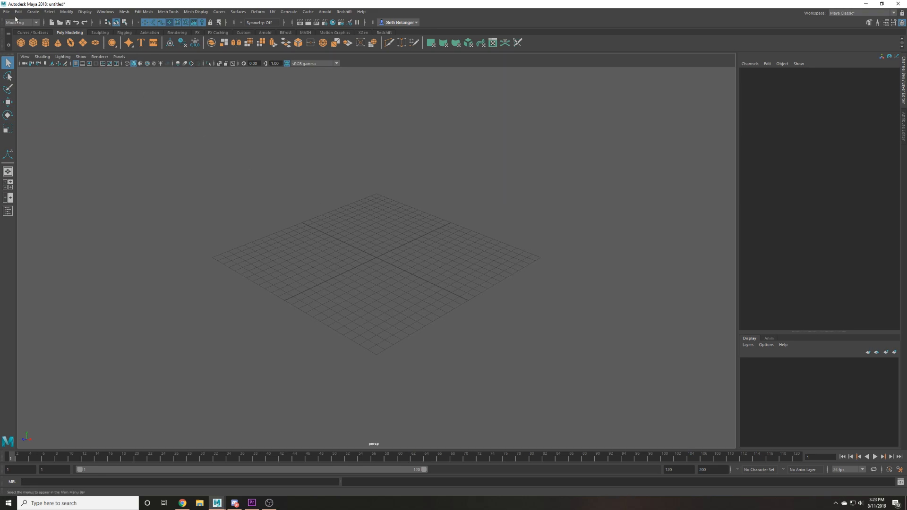
left_click(6, 12)
left_click(28, 47)
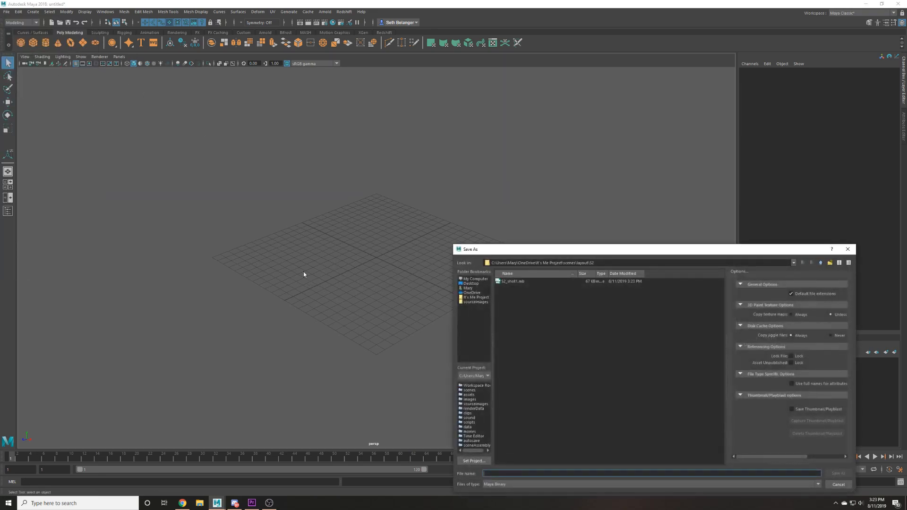
left_click(838, 484)
Check which Maya ASCII files the project's assets/greybox folder holds, without saving anything.
key("ctrl+shift+s")
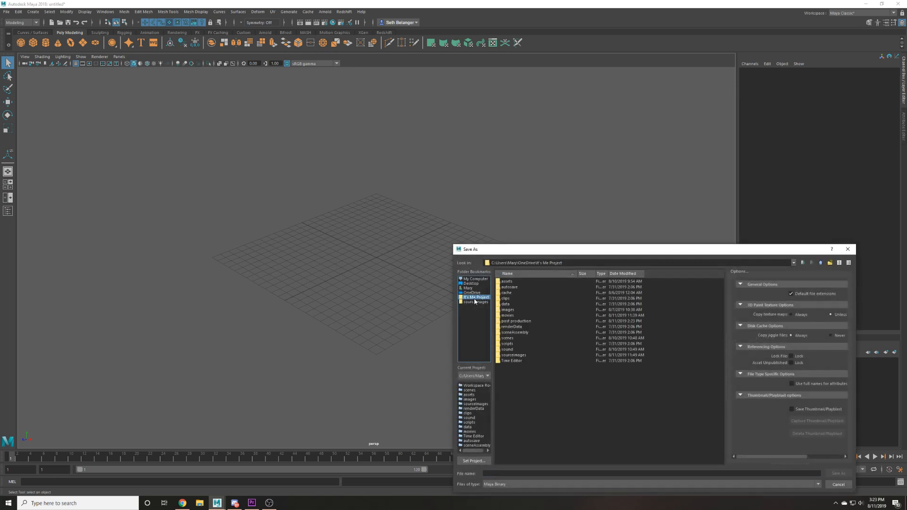
double_click(505, 282)
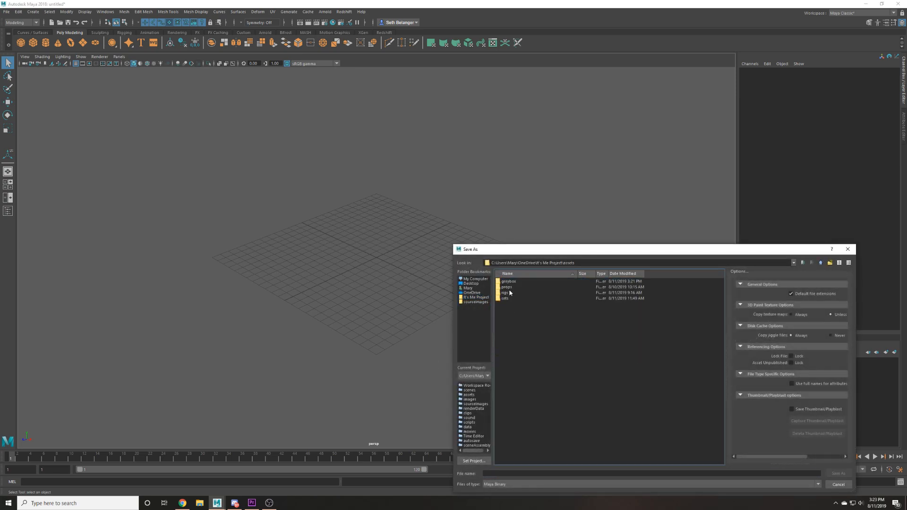
double_click(510, 282)
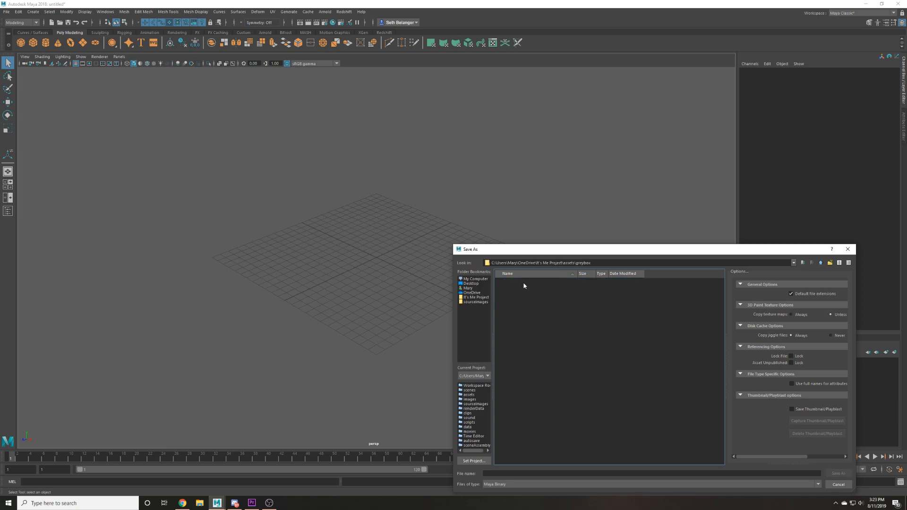
left_click(551, 483)
left_click(520, 491)
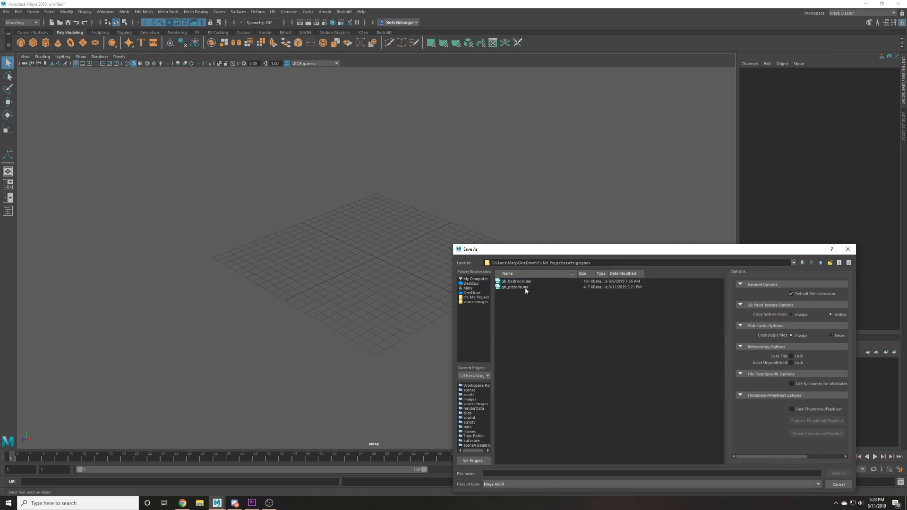
left_click(531, 287)
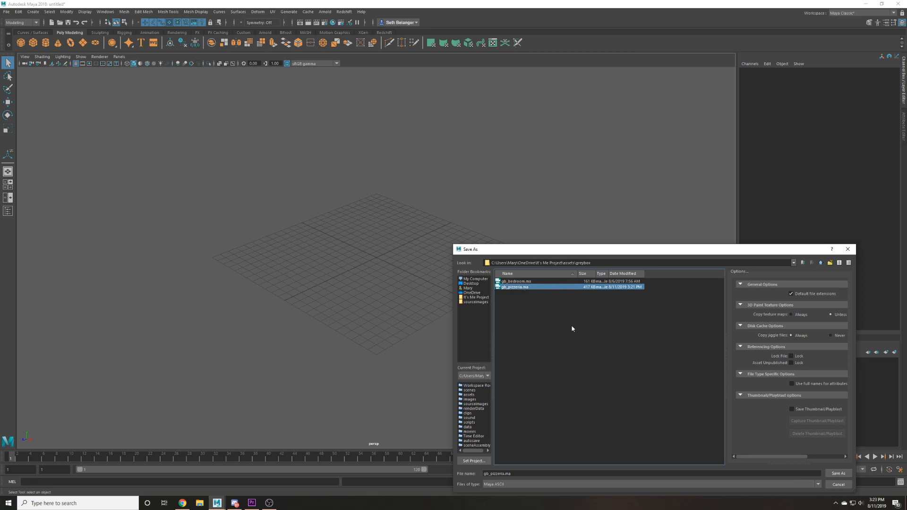
left_click(847, 249)
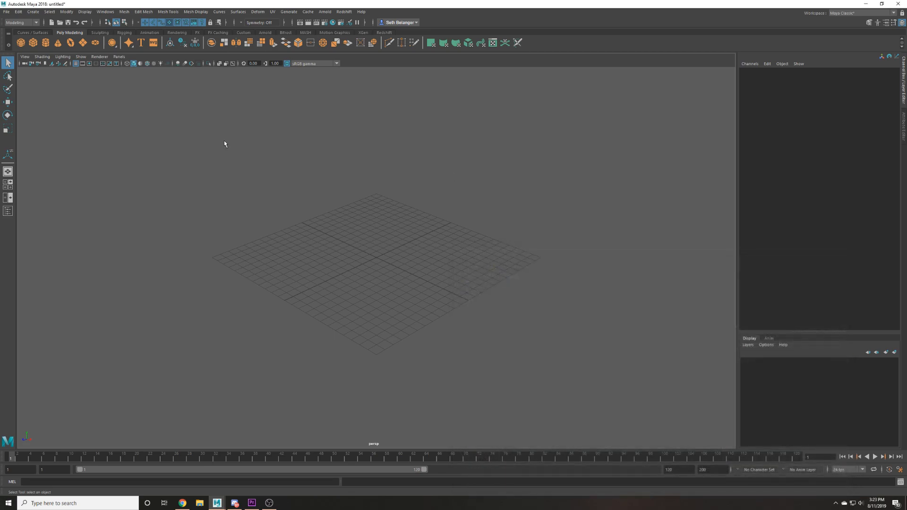
Check the file formats of the assets in the project's rigs and props folders, without opening any file.
left_click(6, 11)
left_click(21, 32)
left_click(820, 262)
left_click(820, 263)
left_click(820, 263)
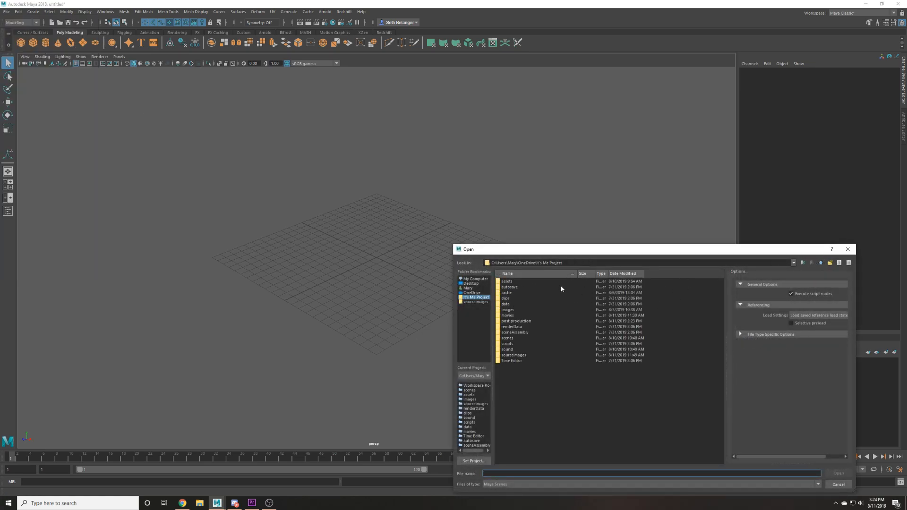
double_click(516, 282)
double_click(505, 293)
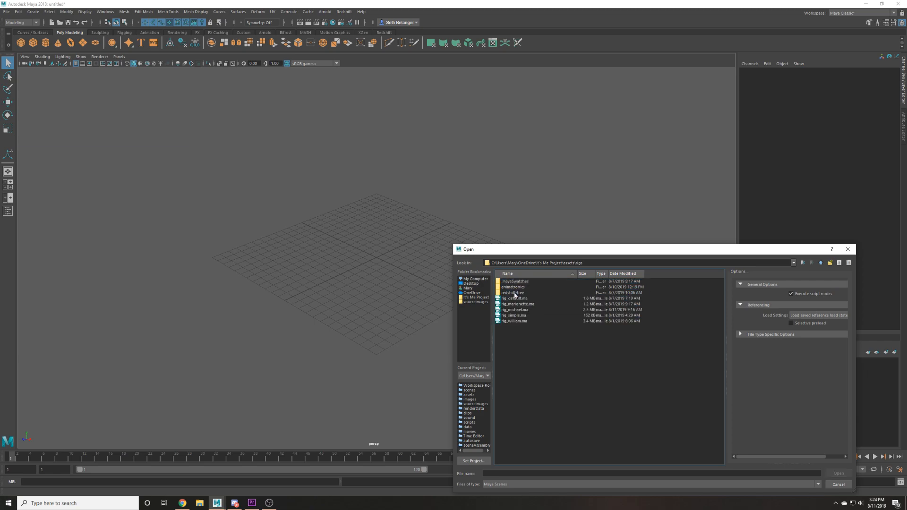
left_click(514, 310)
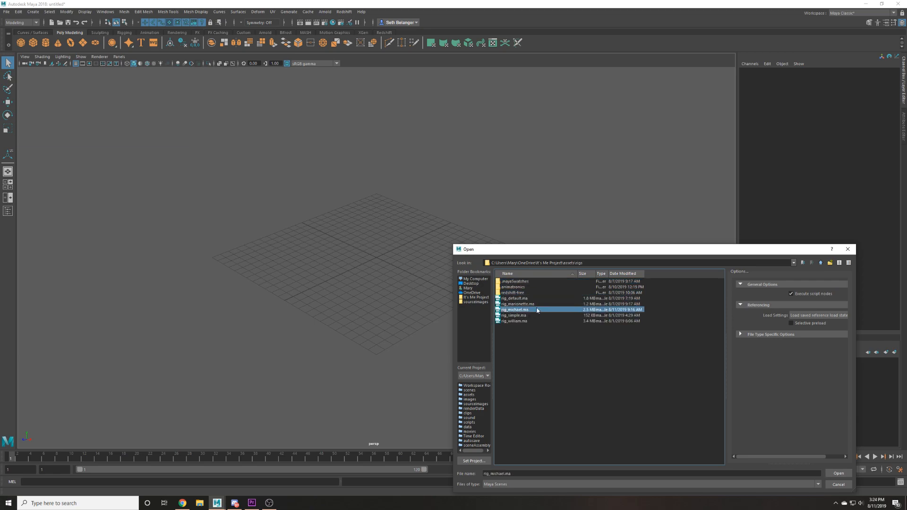
left_click(820, 263)
double_click(520, 287)
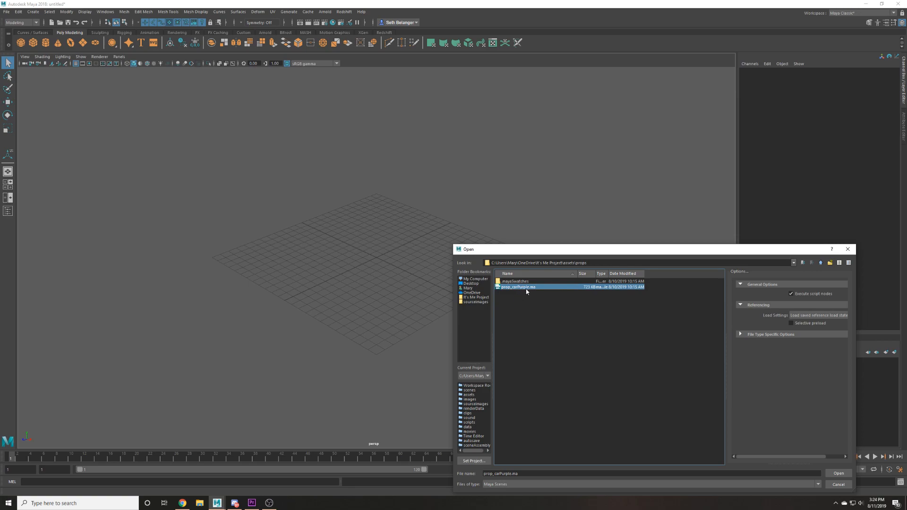
left_click(847, 249)
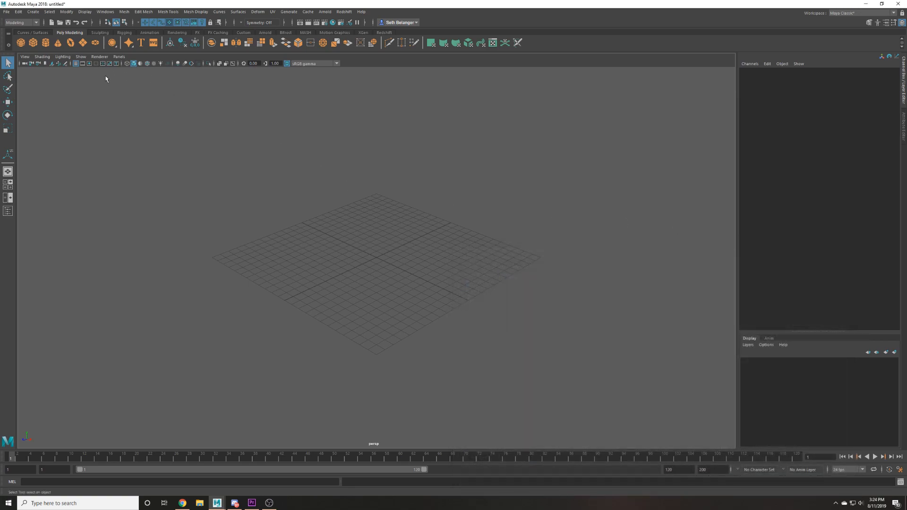
left_click_drag(252, 146, 281, 205, "alt")
key("ctrl+o")
left_click(848, 249)
Save the new scene as a Maya ASCII file named S2_shot1 in the project's scenes/layout/S2 folder.
key("ctrl+shift+s")
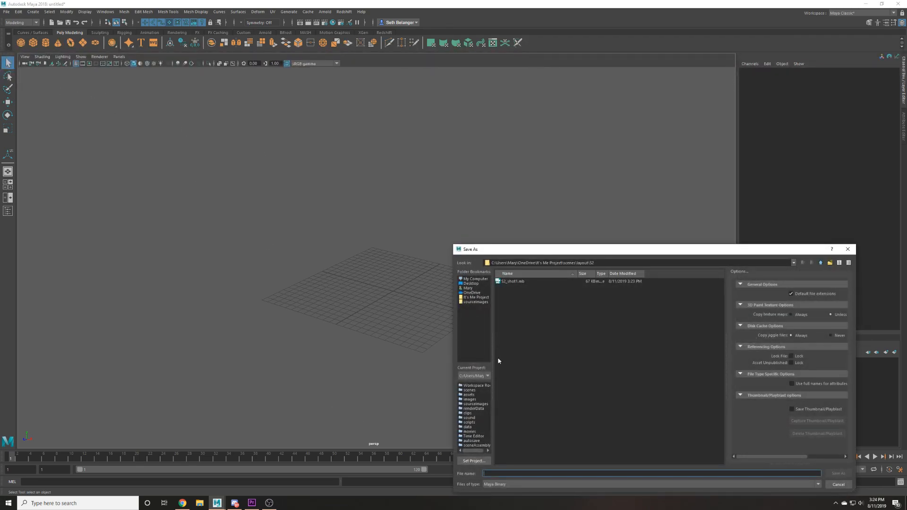
left_click(540, 484)
left_click(540, 492)
left_click(476, 297)
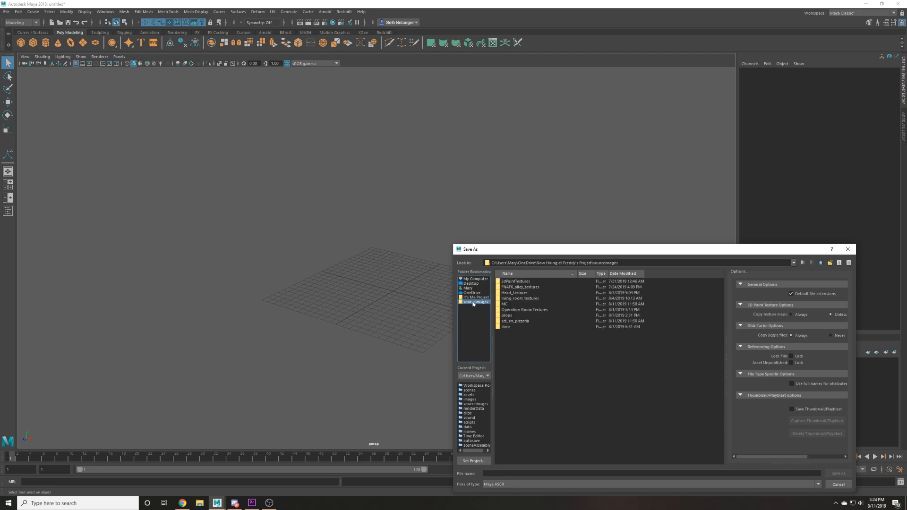
double_click(507, 337)
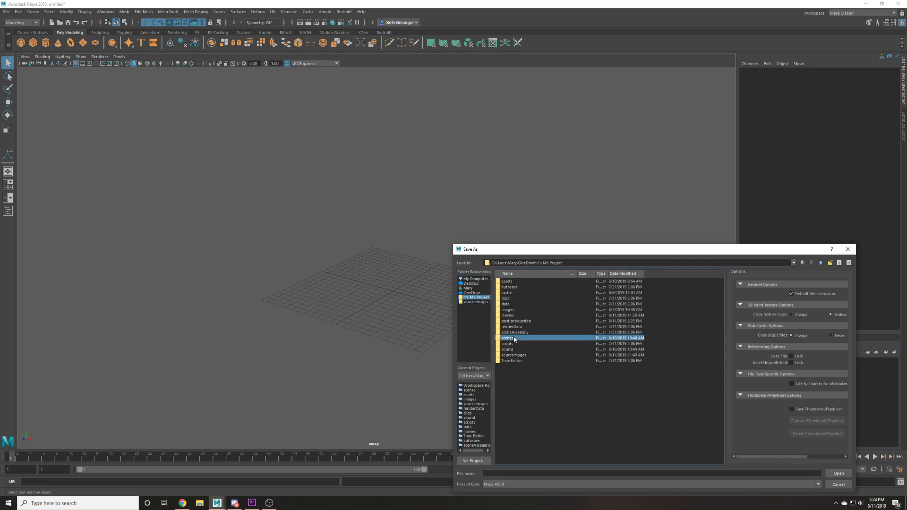
double_click(508, 281)
left_click(514, 287)
double_click(514, 287)
left_click(520, 474)
type("s2")
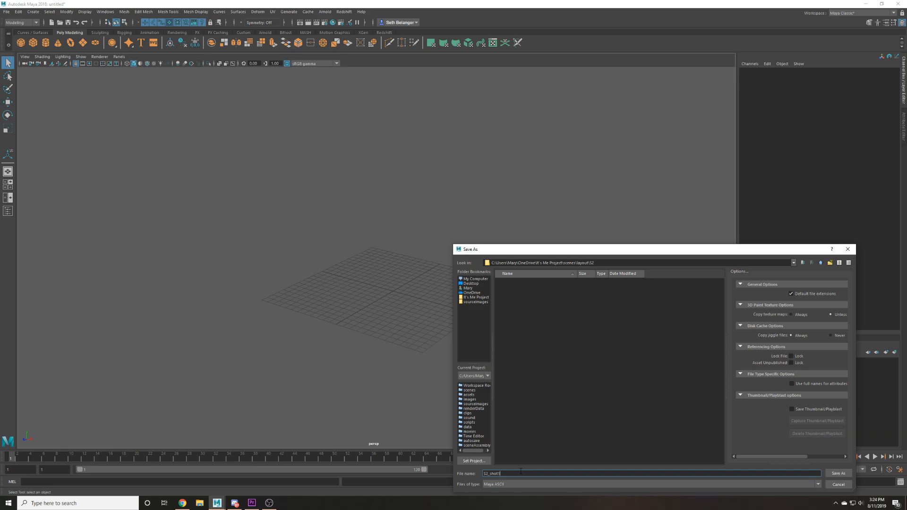
type("_shot1")
key("Return")
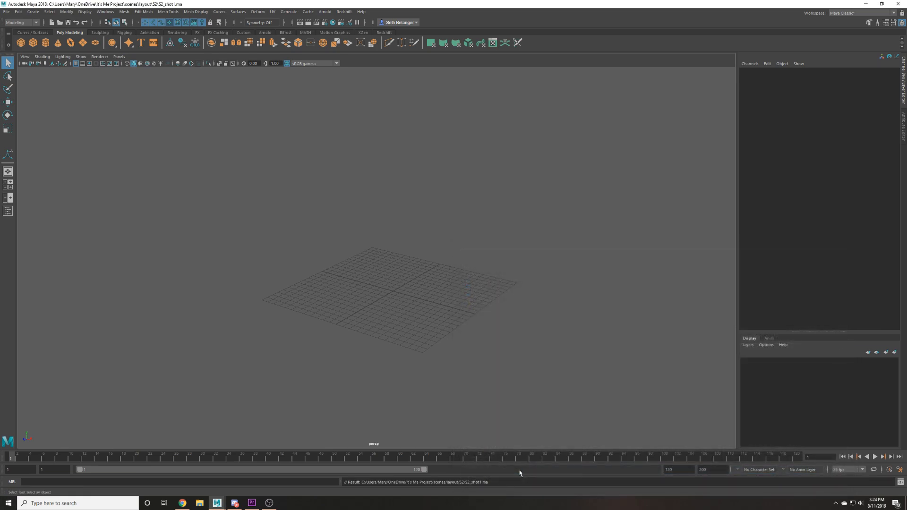
Reference gb_pizzeria.ma from the project's assets/greybox folder into the scene.
left_click(6, 12)
left_click(71, 188)
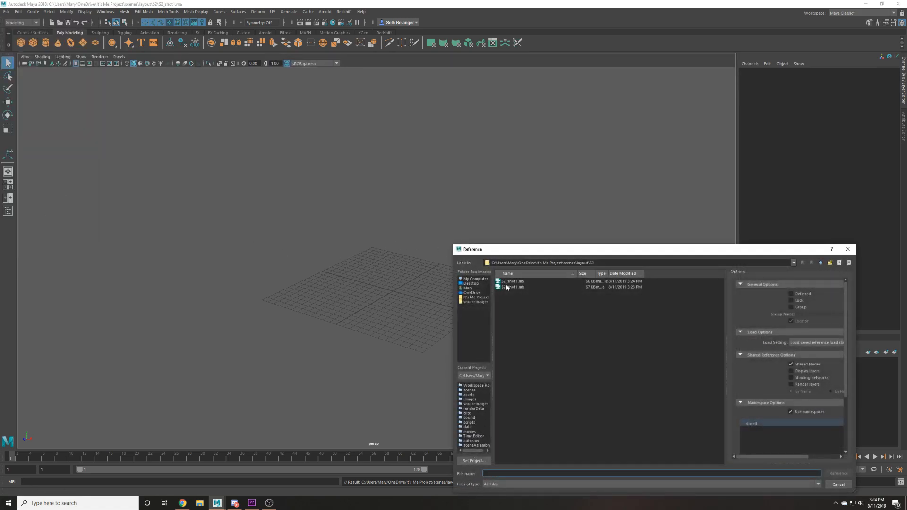
left_click(476, 297)
double_click(506, 282)
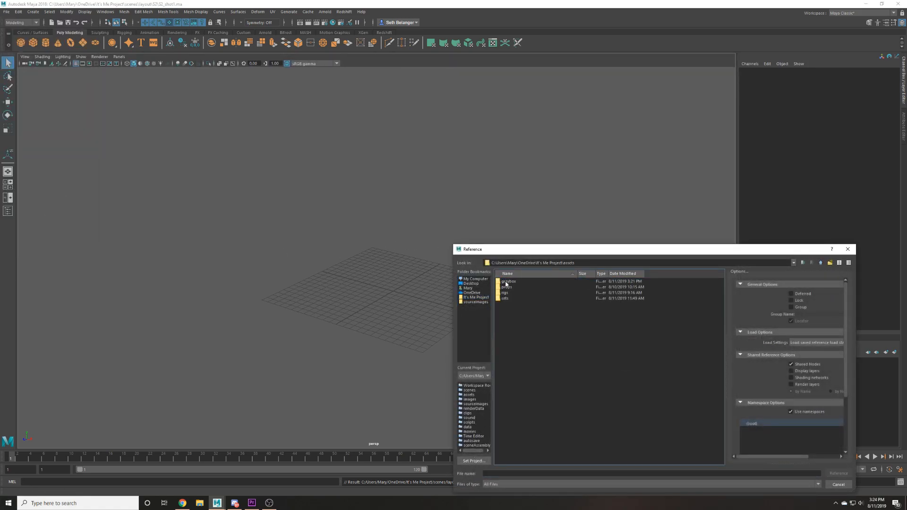
double_click(508, 282)
double_click(510, 282)
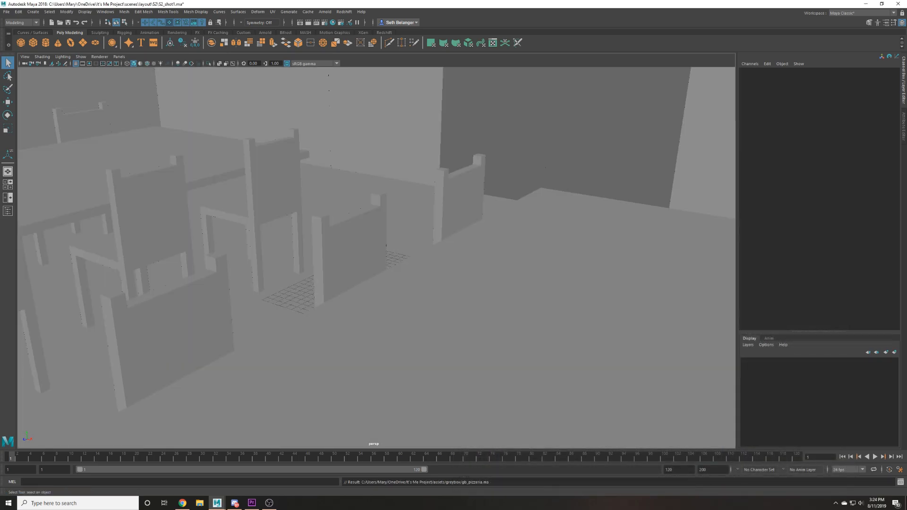
Reference prop_carPurple.ma from the project's assets/props folder into the scene.
left_click(6, 12)
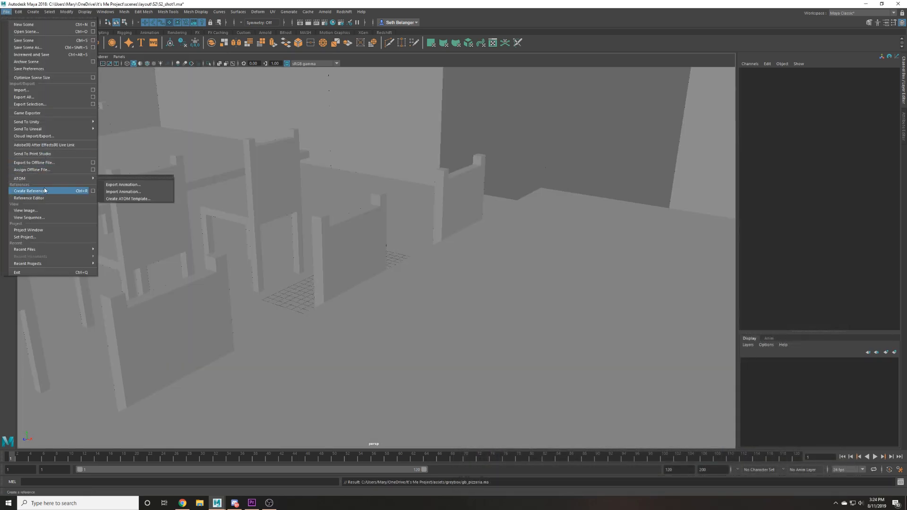
left_click(45, 191)
left_click(484, 303)
left_click(483, 298)
double_click(510, 282)
double_click(511, 287)
left_click(511, 281)
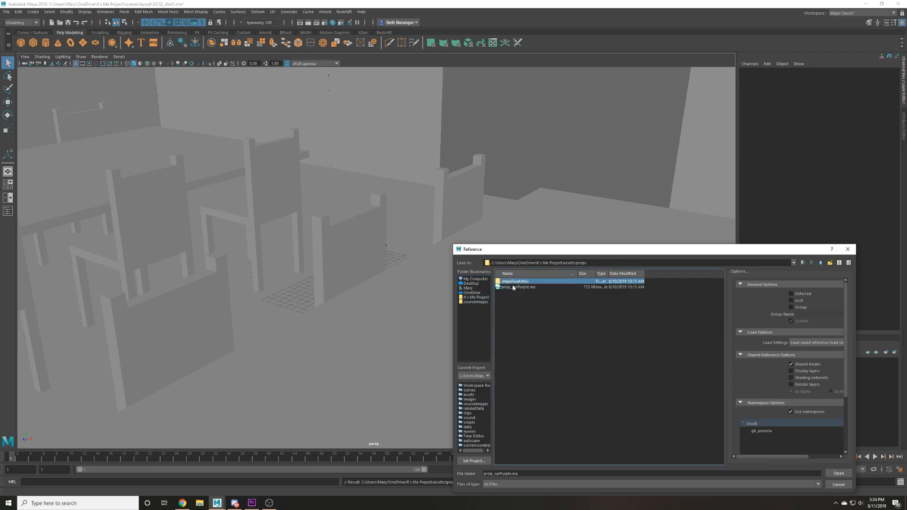
double_click(513, 287)
Reference rig_michael.ma from the project's assets/rigs folder into the scene.
left_click(6, 11)
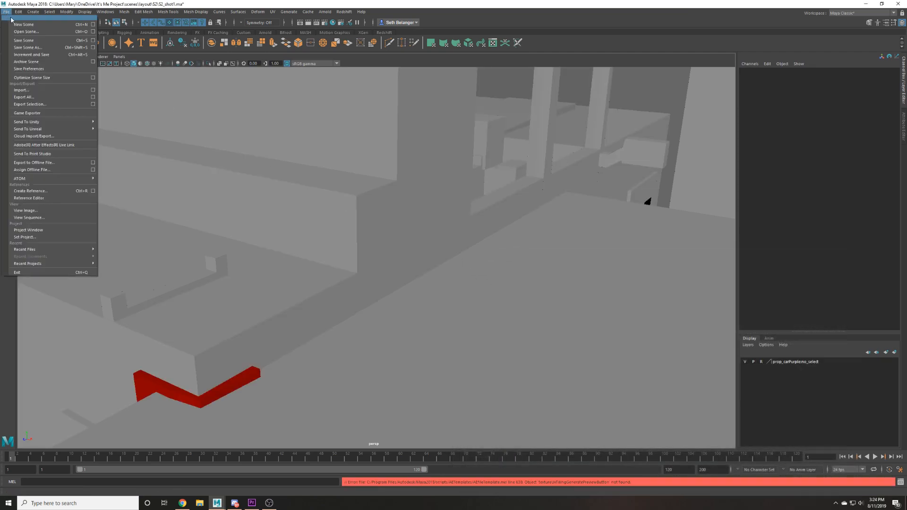
left_click(53, 191)
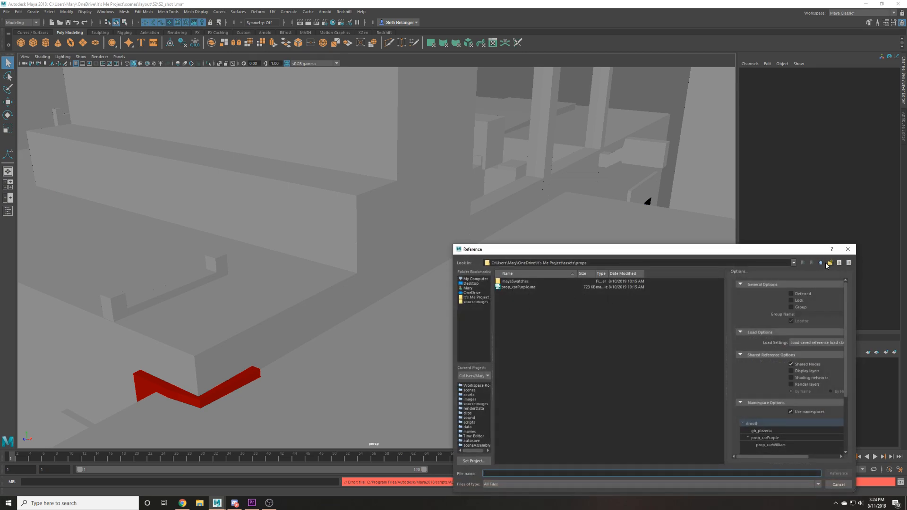
left_click(821, 263)
double_click(508, 299)
left_click(821, 263)
double_click(506, 293)
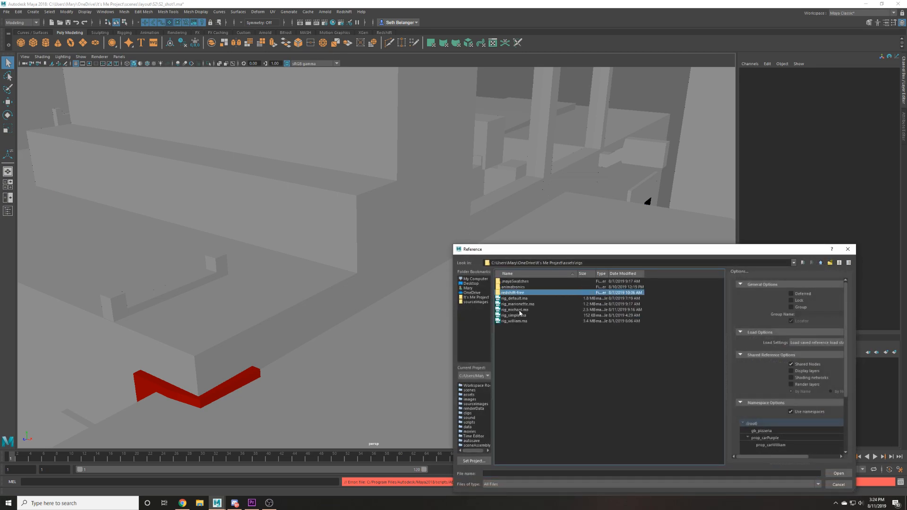
left_click(515, 310)
double_click(526, 311)
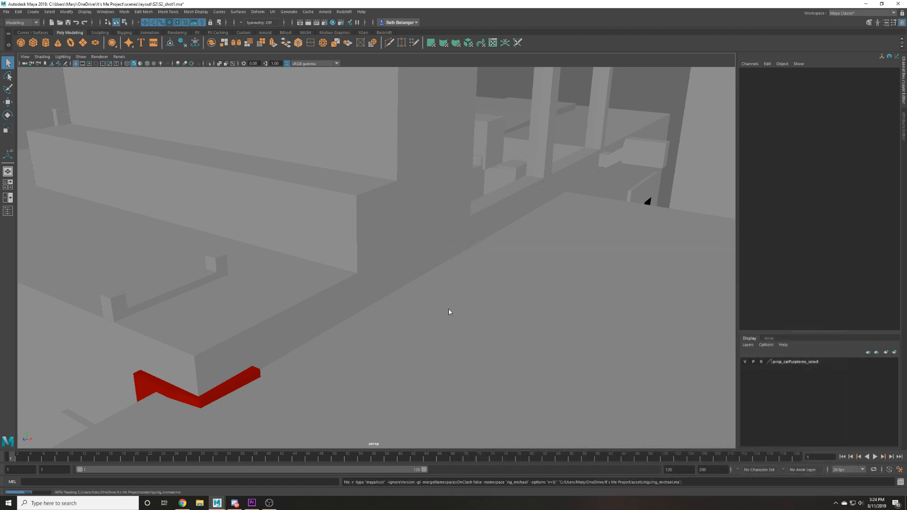
Turn on textured display and move the purple car out of the pizzeria onto the ground in front of it.
key("6")
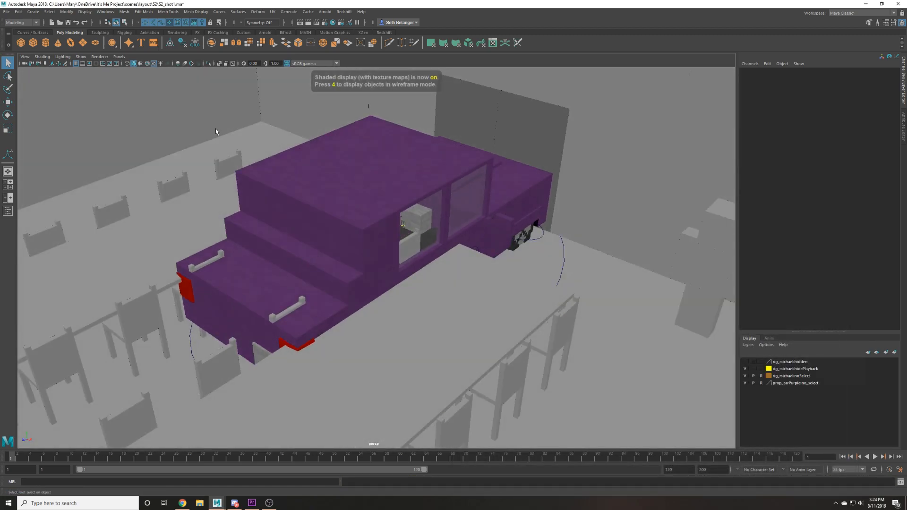
left_click(169, 22)
left_click(192, 354)
scroll(258, 325, "down", 1)
scroll(257, 325, "down", 3)
key("w")
left_click_drag(416, 302, 437, 210, "alt")
scroll(472, 237, "down", 4)
left_click_drag(507, 261, 412, 258, "alt")
scroll(396, 356, "down", 1)
middle_click_drag(396, 356, 318, 327, "alt")
middle_click_drag(350, 347, 419, 388)
Rotate the purple car to -180 degrees about Y and shift it slightly sideways in front of the building.
scroll(419, 389, "up", 1)
key("e")
left_click_drag(466, 365, 393, 396)
key("w")
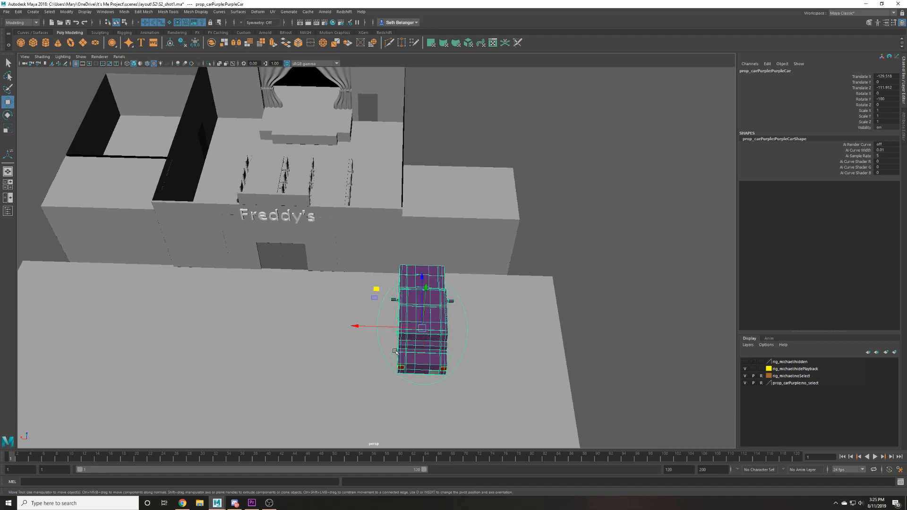
left_click_drag(396, 330, 407, 329)
Move the Michael rig out in front of the pizzeria beside the purple car and save the scene.
left_click_drag(544, 242, 421, 356, "alt")
left_click(416, 345)
left_click_drag(342, 344, 660, 351)
key("f")
right_click_drag(577, 312, 506, 204, "alt")
scroll(506, 204, "down", 8)
left_click(488, 170)
scroll(307, 165, "up", 4)
left_click_drag(307, 166, 289, 223, "alt")
key("ctrl+s")
key("Return")
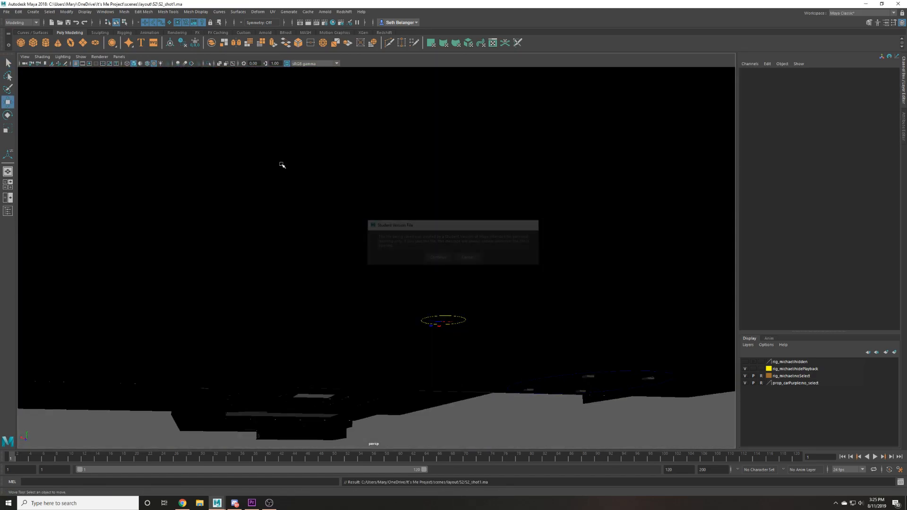
Reframe the perspective view on the pizzeria entrance, Michael and the purple car, and save the scene.
left_click_drag(281, 165, 300, 178, "alt")
scroll(300, 178, "up", 4)
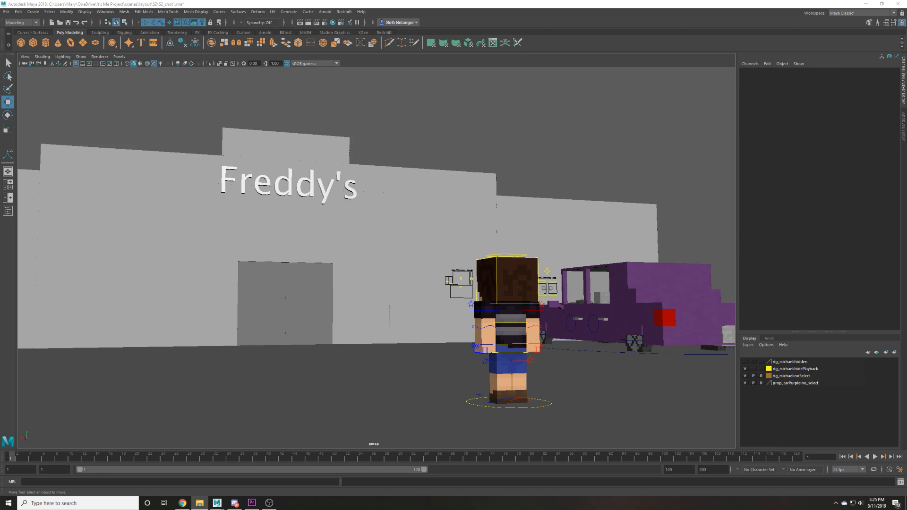
left_click_drag(161, 119, 245, 170, "alt")
key("q")
key("ctrl+s")
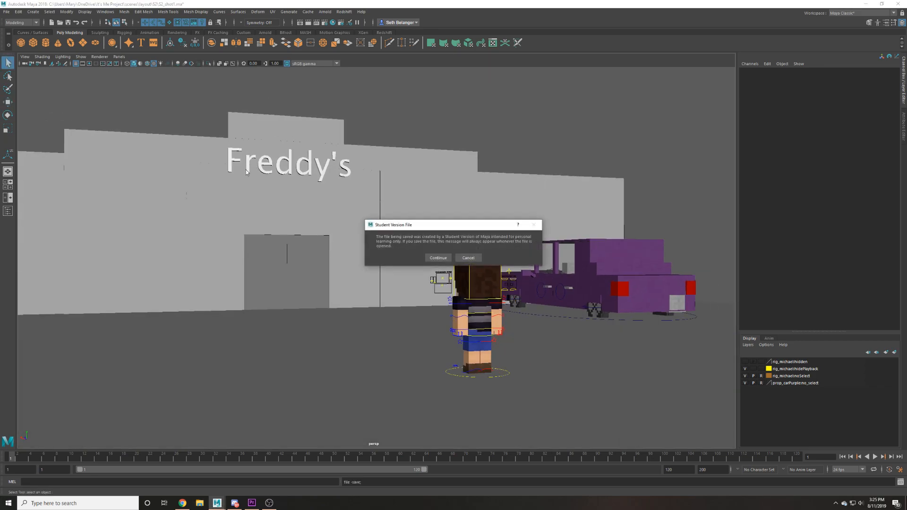
key("Return")
key("w")
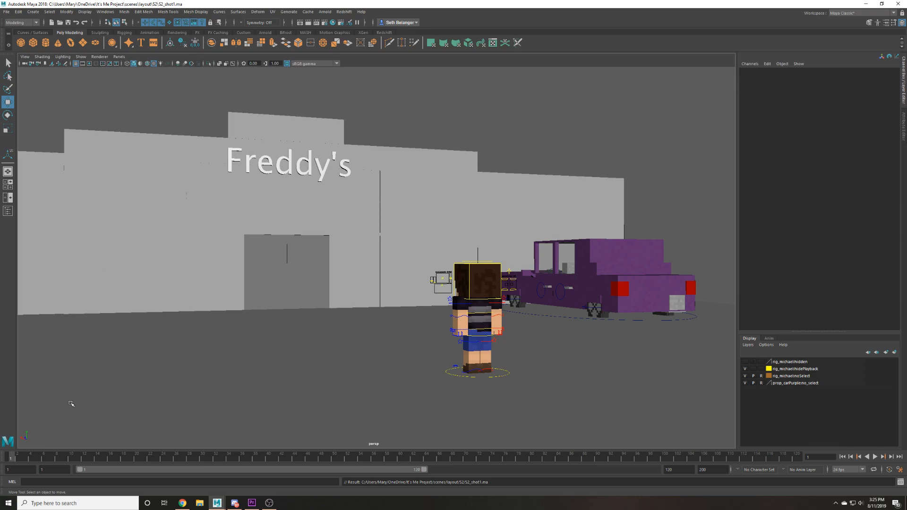
Set the start of the playback range to frame 0.
left_click(54, 470)
type("0")
key("Return")
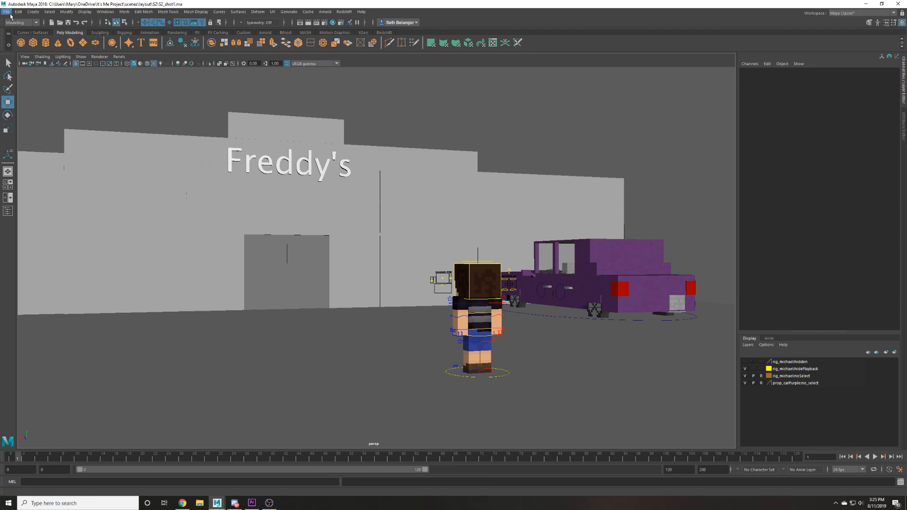
Import It's me.wav from the project's sound folder and play back the timeline.
left_click(6, 11)
left_click(29, 90)
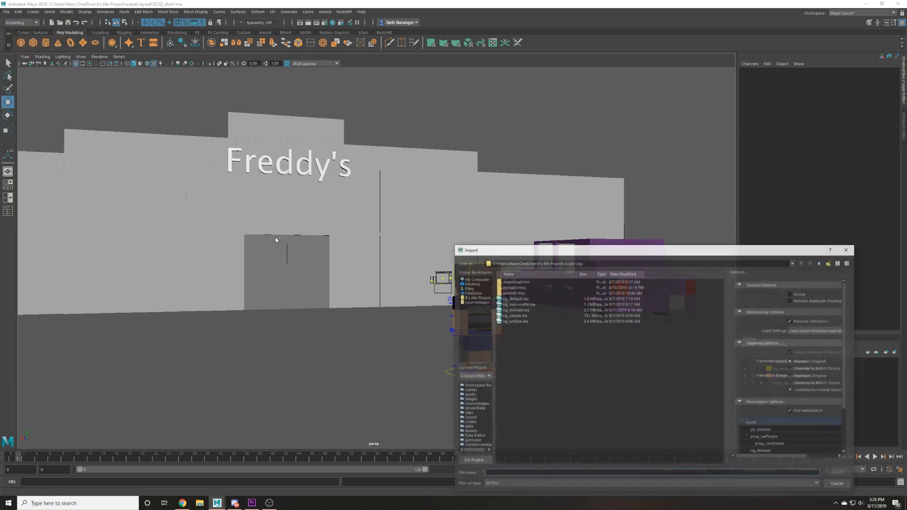
left_click(475, 298)
double_click(505, 341)
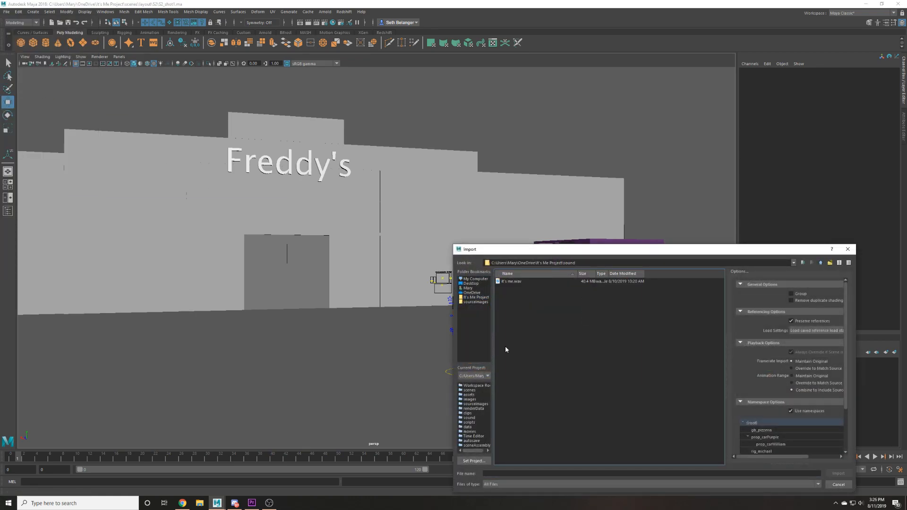
double_click(516, 287)
key("alt+v")
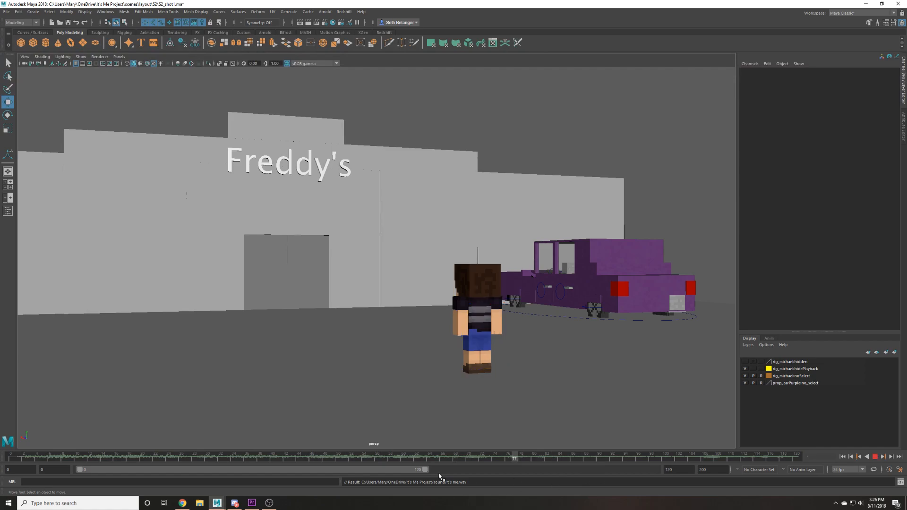
Stop playback and adjust Maya's volume in the Windows volume mixer.
left_click_drag(367, 449, 77, 456)
right_click(860, 503)
left_click(839, 467)
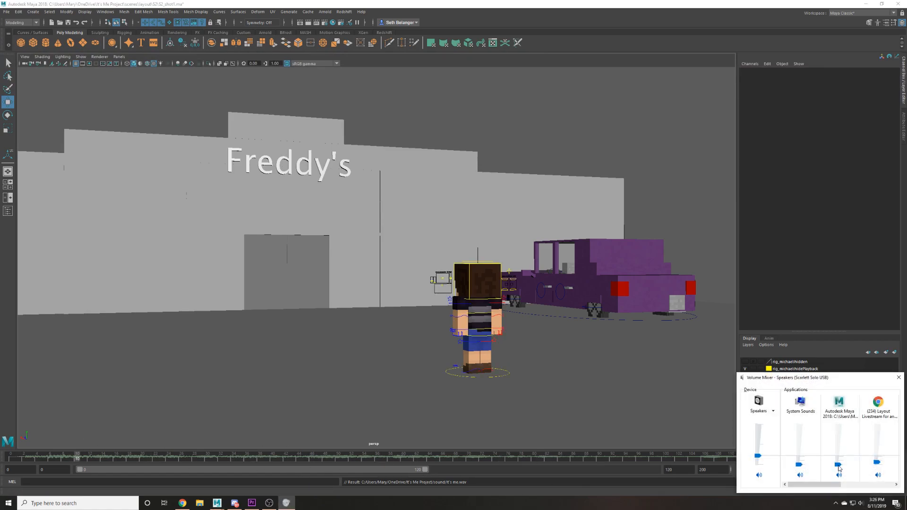
Open the attributes of the it_s_me sound and set its offset to -250.
left_click_drag(690, 457, 529, 457)
right_click(532, 455)
mouse_move(579, 443)
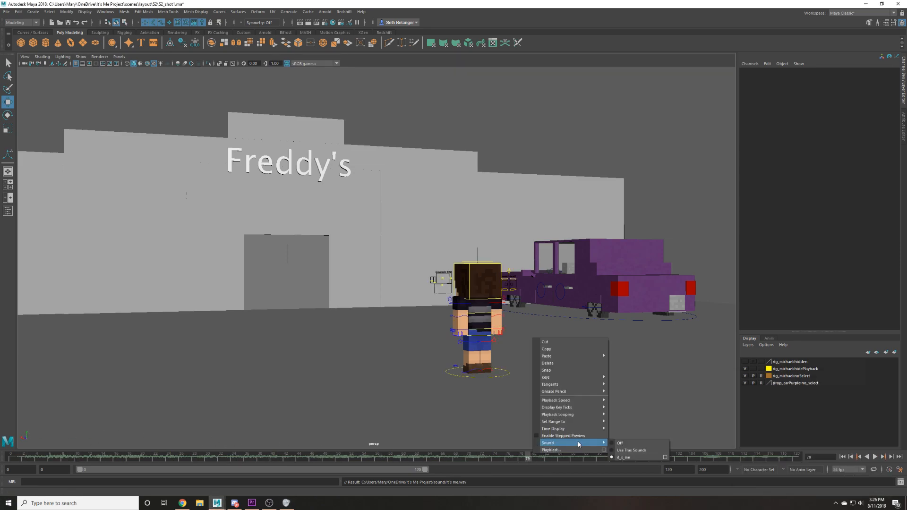
left_click(665, 459)
right_click(631, 456)
mouse_move(652, 444)
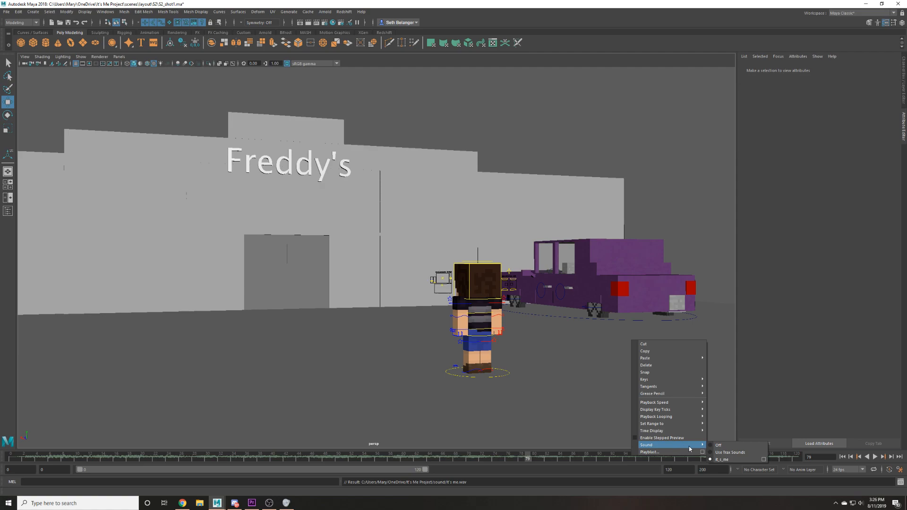
left_click(737, 462)
left_click(816, 116)
type("-250")
key("Return")
Play back the sound from the first frame and scrub near frame 105 to find where the shot's audio should begin.
left_click(842, 456)
left_click(875, 457)
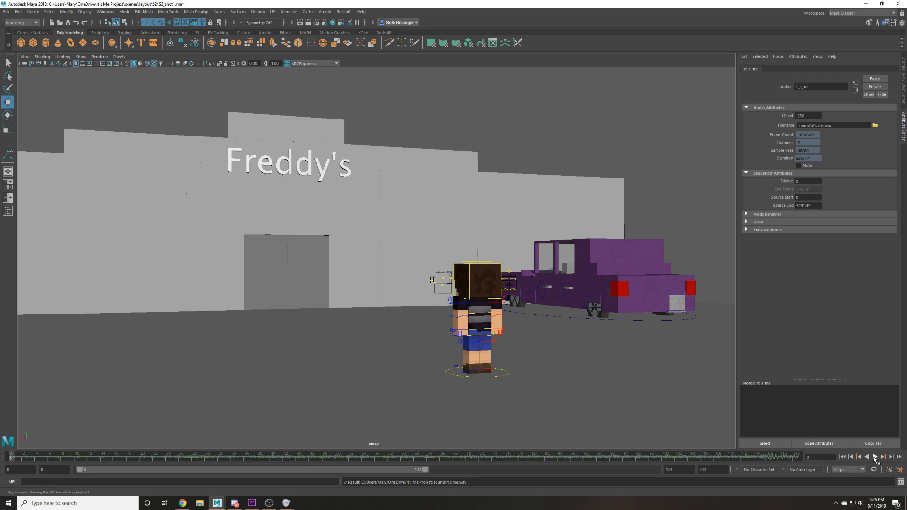
left_click(283, 503)
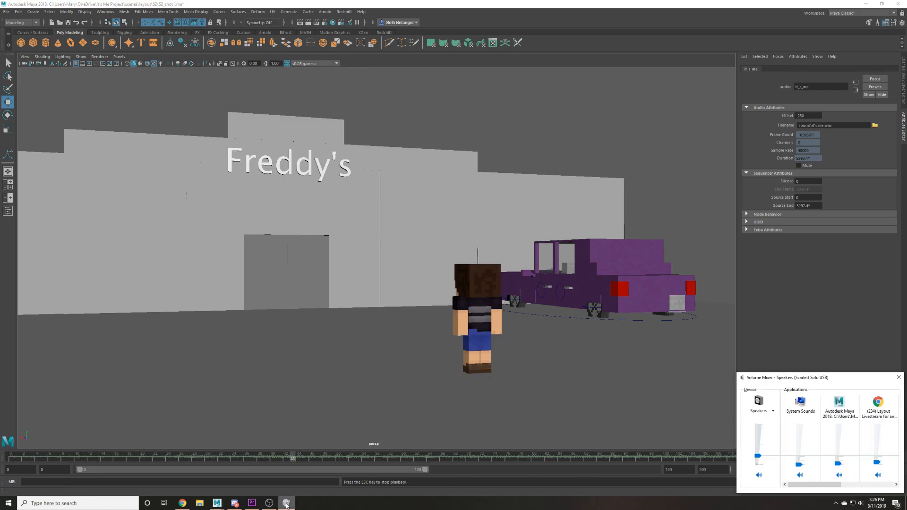
right_click(288, 500)
left_click(268, 490)
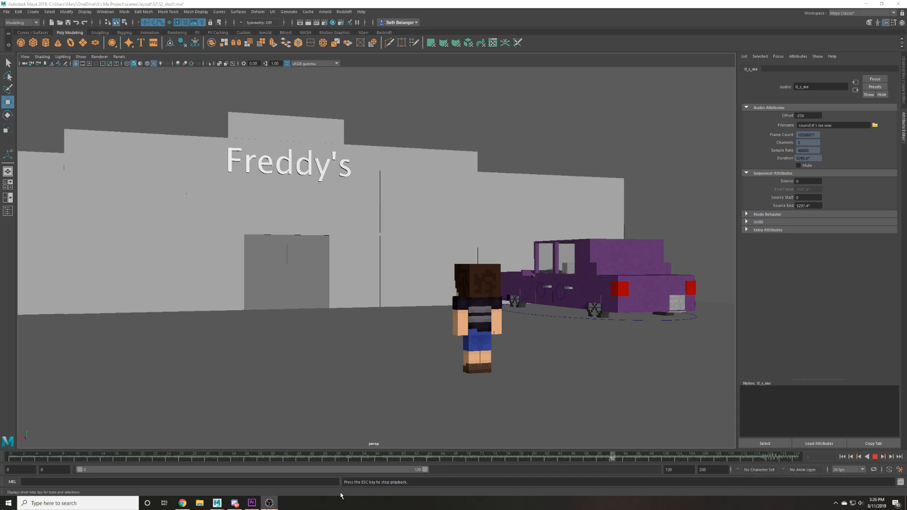
left_click(874, 457)
left_click(874, 457)
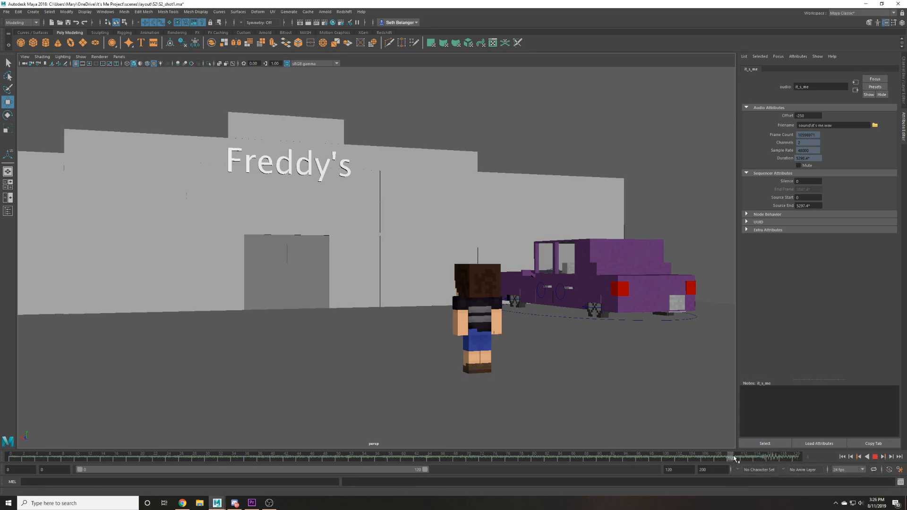
left_click(729, 462)
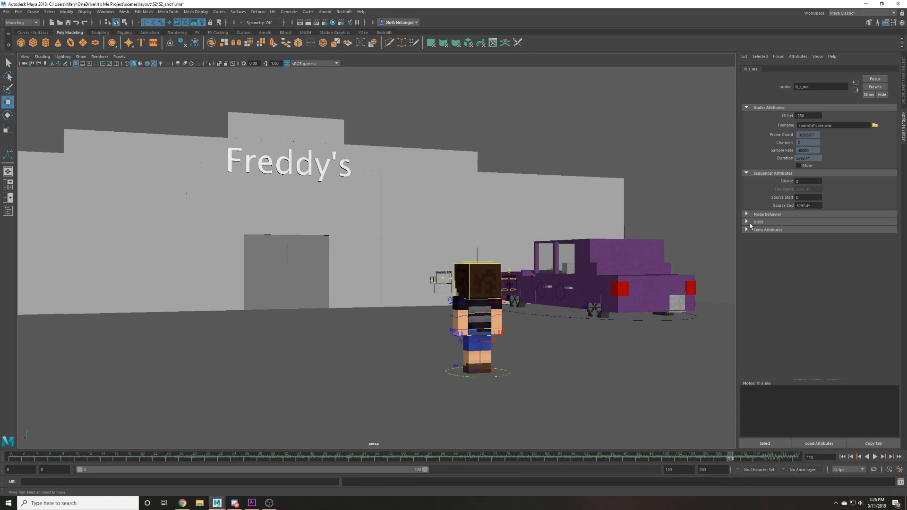
left_click(702, 461)
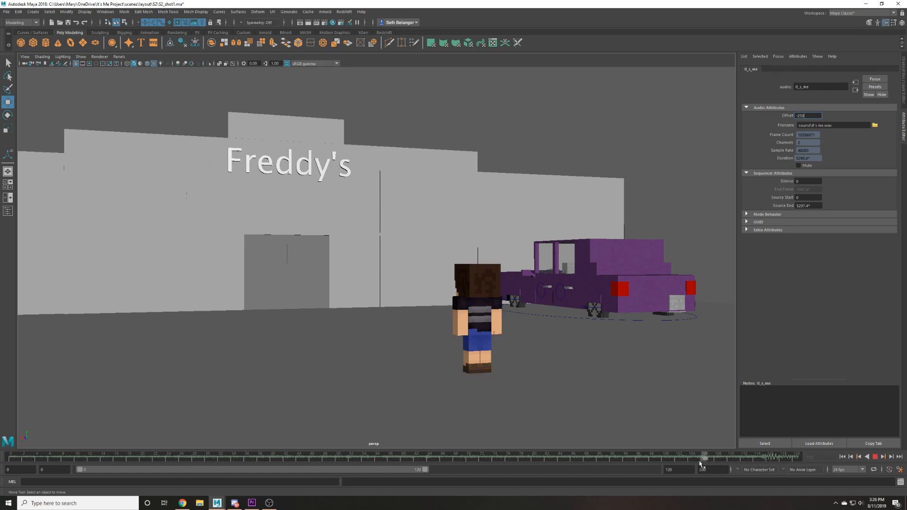
left_click_drag(707, 461, 698, 462)
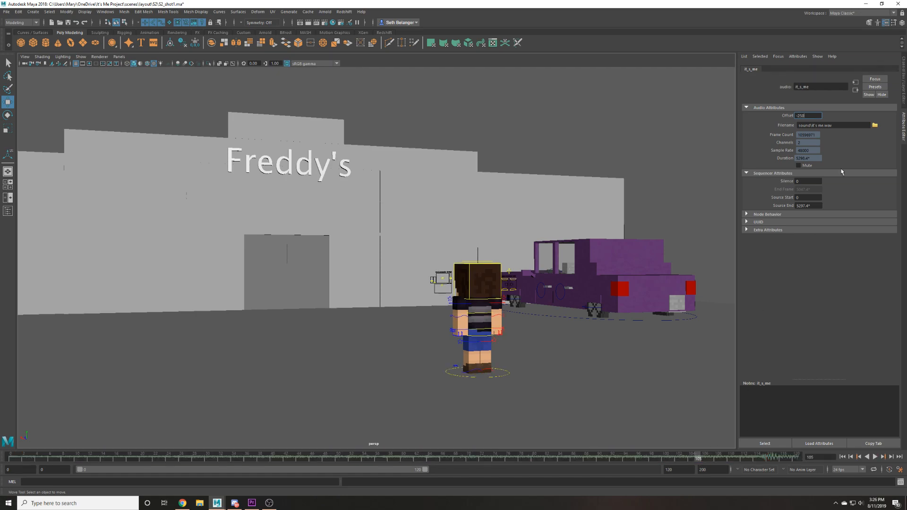
Set the it_s_me sound's offset to -355, play it back and return to the first frame.
left_click(811, 115)
type("-355")
key("Return")
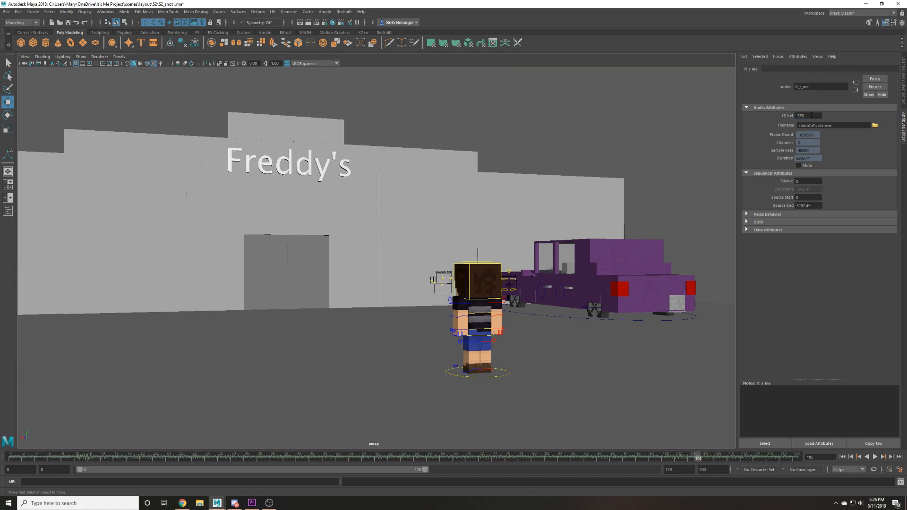
left_click(874, 457)
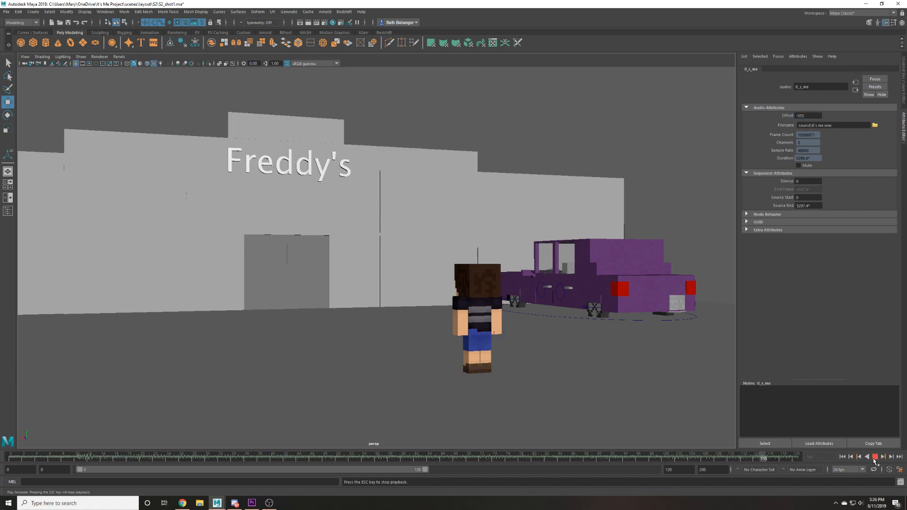
left_click(183, 503)
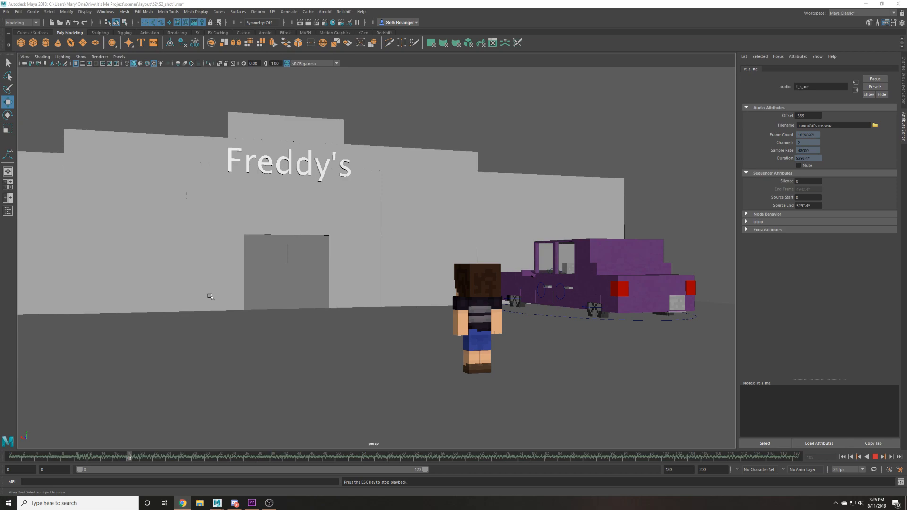
left_click(875, 457)
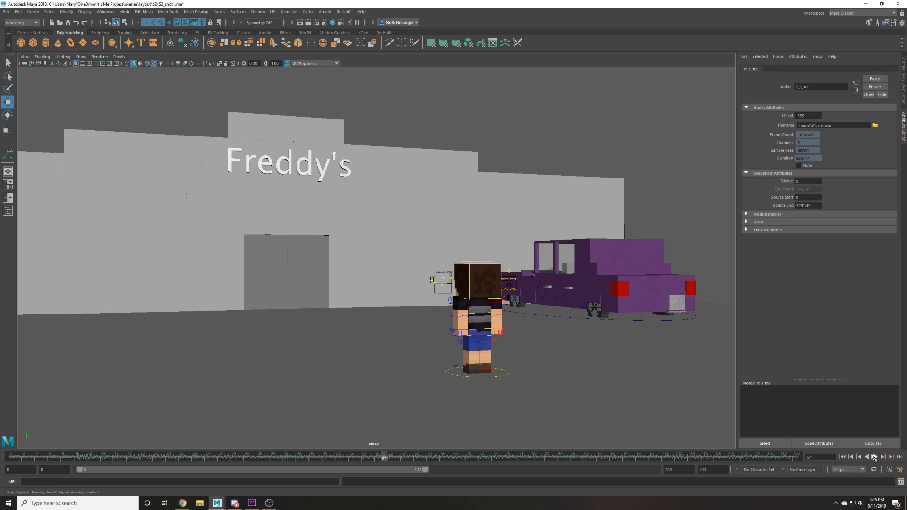
left_click(842, 457)
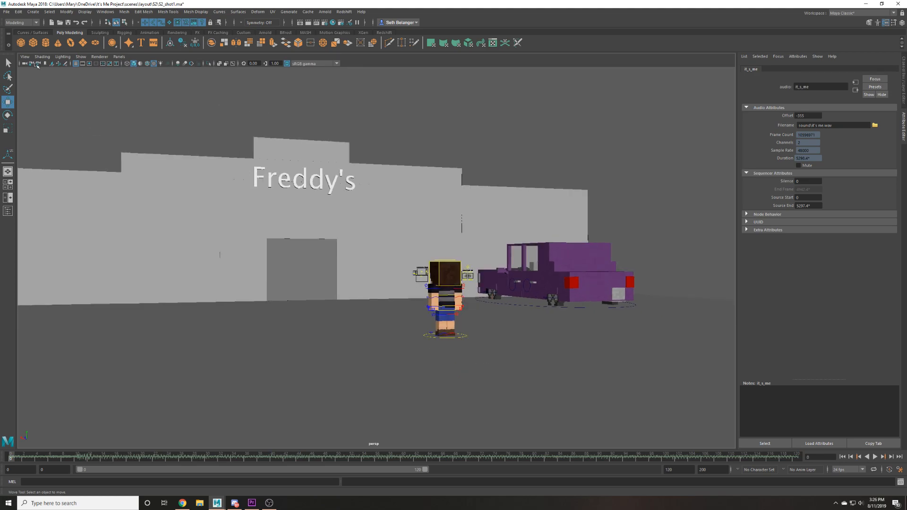
left_click(33, 11)
mouse_move(64, 58)
left_click(235, 81)
left_click(120, 57)
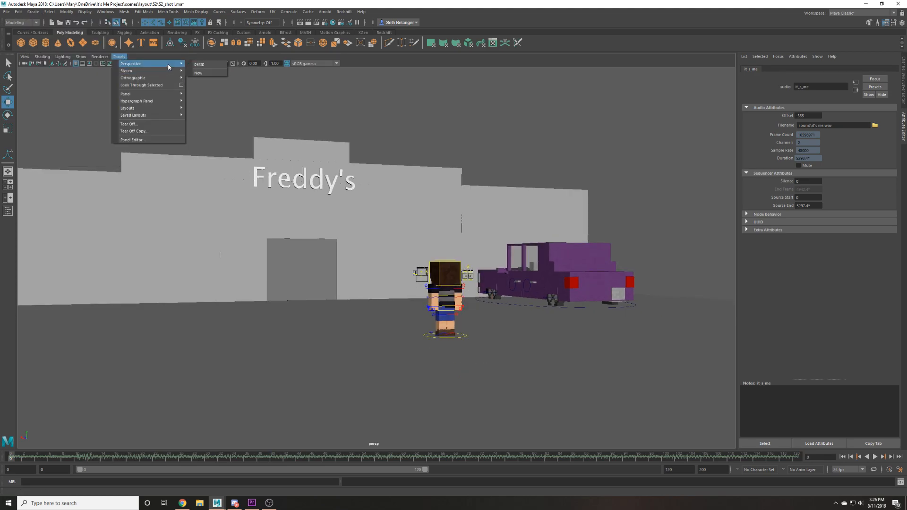
Create a new camera and look through it in the viewport.
left_click(33, 11)
mouse_move(70, 58)
left_click(138, 64)
left_click(119, 57)
mouse_move(142, 65)
left_click(203, 72)
Pull the new camera back to frame the pizzeria, Michael and the car, and set its near clip plane to 1.
scroll(214, 142, "down", 10)
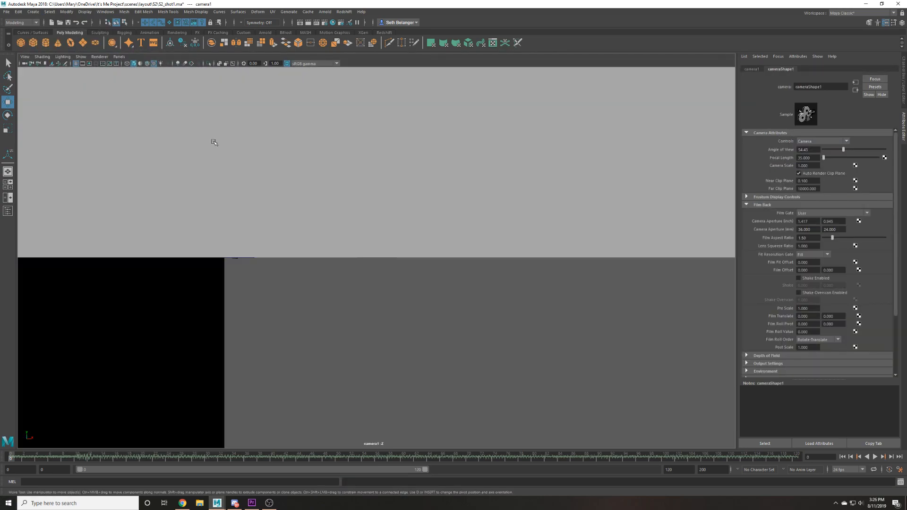
left_click_drag(227, 146, 364, 164, "alt")
scroll(339, 203, "up", 8)
left_click_drag(339, 203, 381, 188, "alt")
scroll(373, 179, "down", 5)
left_click(25, 63)
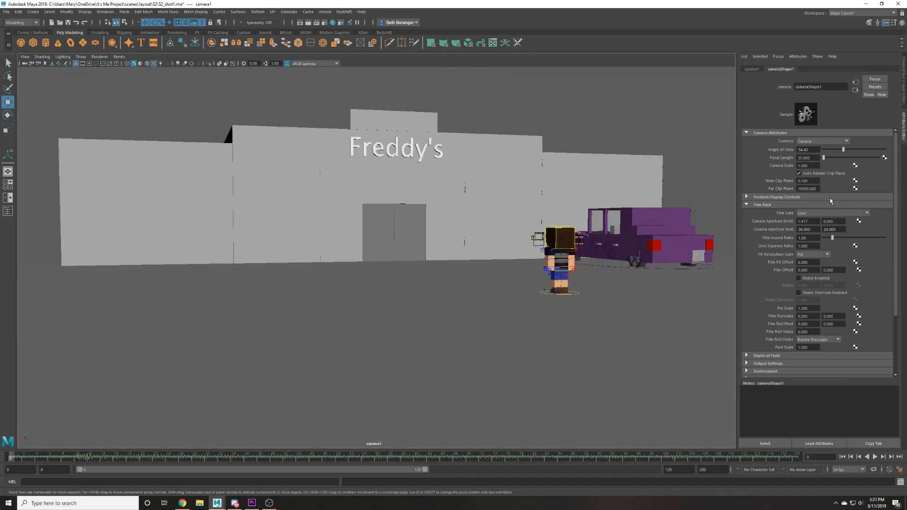
key("Return")
Move camera1 closer behind Michael with the building and car in view, and show the resolution gate.
scroll(577, 234, "up", 3)
left_click_drag(577, 234, 573, 229, "alt")
middle_click_drag(573, 229, 402, 299, "alt")
scroll(549, 299, "up", 2)
scroll(553, 300, "down", 2)
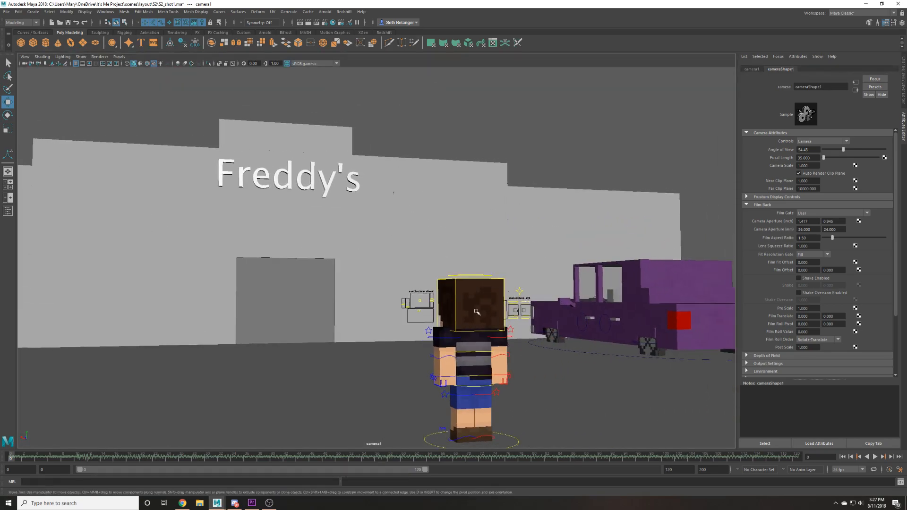
scroll(391, 195, "down", 1)
left_click(89, 64)
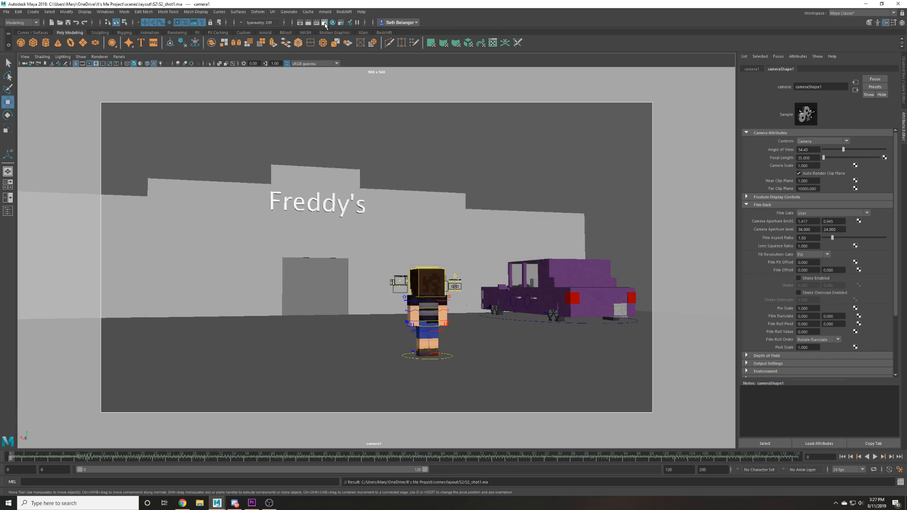
Set the scene's renderer to Redshift and its output image format to EXR.
left_click(324, 23)
left_click(142, 93)
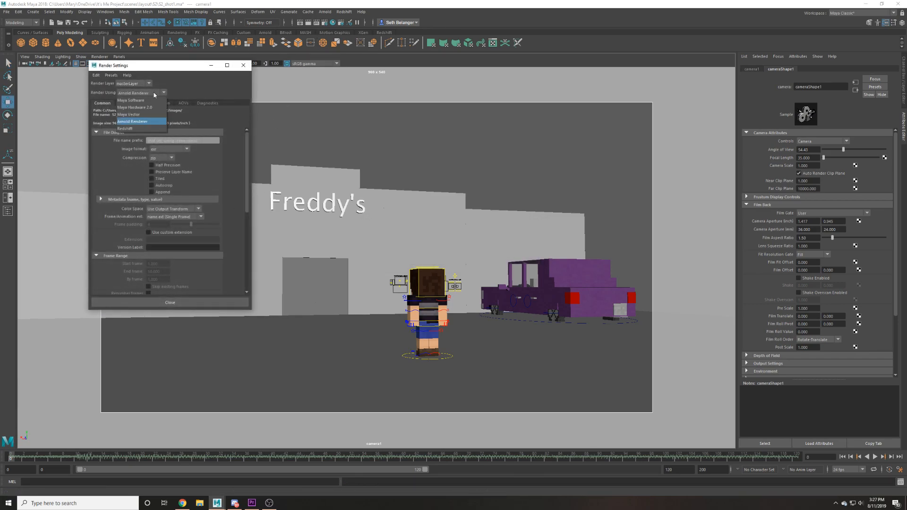
left_click(140, 128)
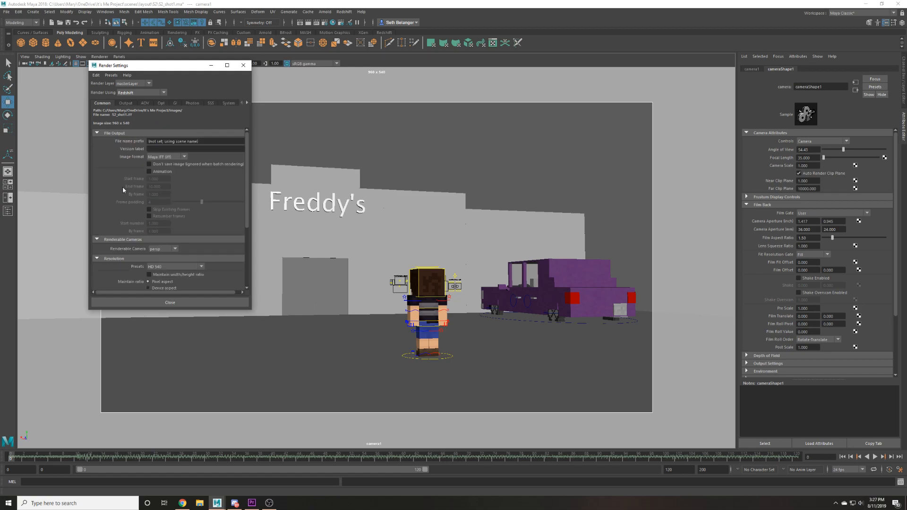
left_click(165, 156)
left_click(166, 173)
Make camera1 the renderable camera and set the render resolution to 1920 by 800.
scroll(125, 198, "down", 2)
scroll(147, 174, "up", 1)
scroll(113, 184, "down", 3)
left_click(157, 216)
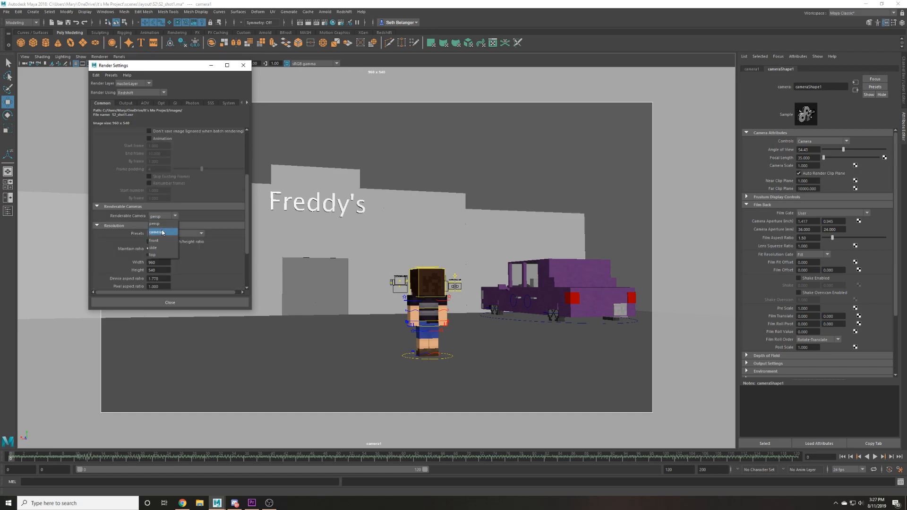
left_click(159, 231)
scroll(161, 216, "down", 3)
type("1920")
key("Tab")
type("800")
key("Return")
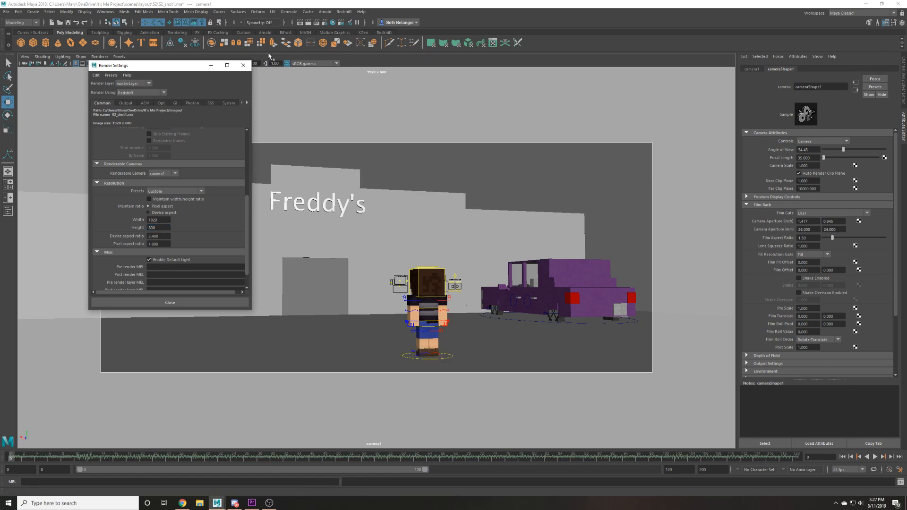
Close the render settings and set camera1's film aspect ratio to 2.
left_click(243, 66)
type("2")
key("Return")
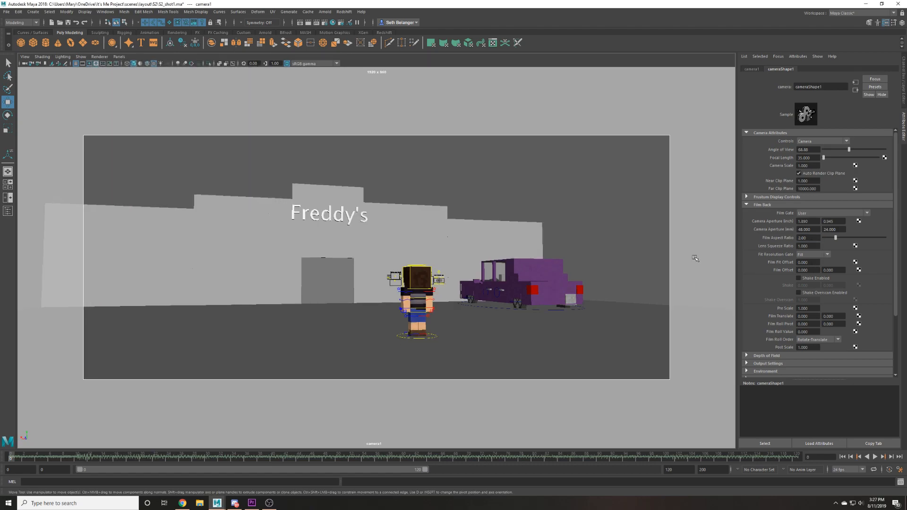
Reposition camera1 at a low angle behind Michael, with him left of the pizzeria entrance and the purple car to its right.
right_click_drag(390, 289, 503, 270, "alt")
left_click_drag(504, 269, 501, 261, "alt")
mouse_move(494, 277)
middle_mouse_down("alt")
mouse_move(493, 299)
mouse_move(493, 288)
middle_mouse_up("alt")
right_click_drag(493, 288, 484, 301, "alt")
left_click_drag(495, 299, 471, 303, "alt")
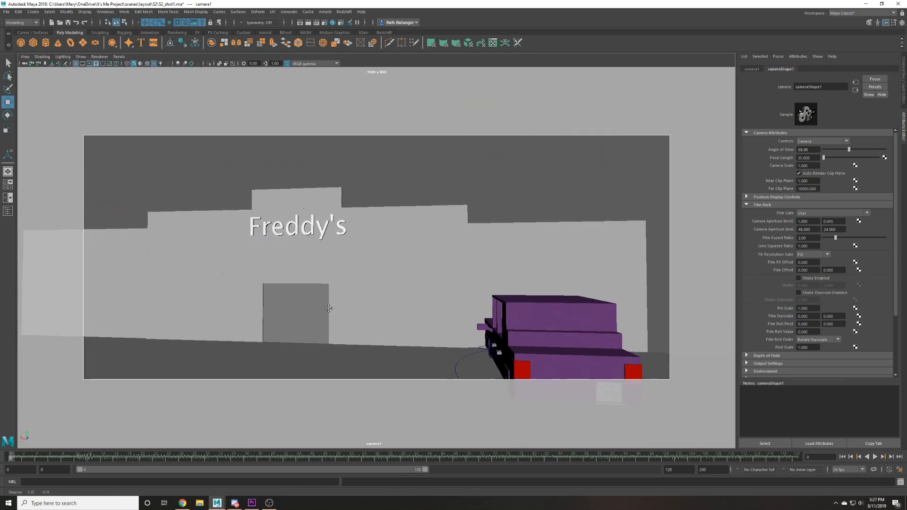
middle_click_drag(327, 308, 428, 303, "alt")
left_click_drag(429, 303, 478, 299, "alt")
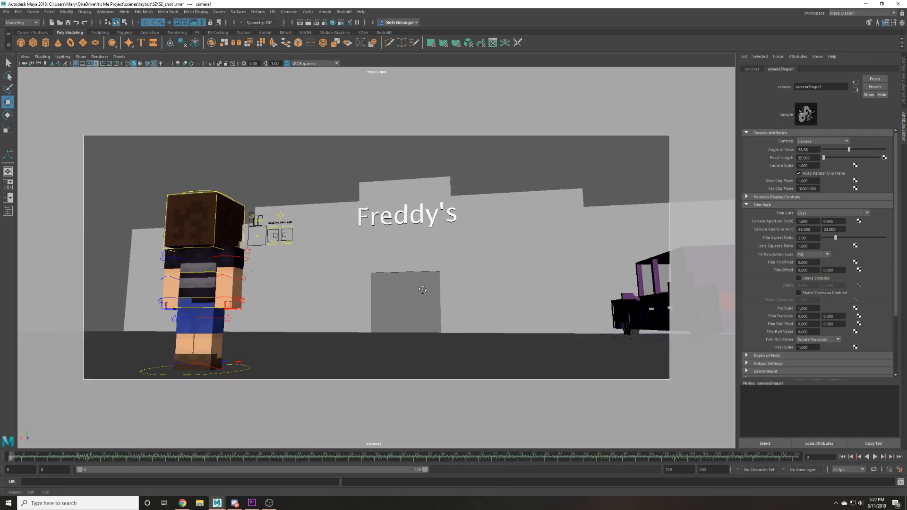
mouse_move(594, 284)
middle_mouse_down("alt")
mouse_move(463, 285)
mouse_move(563, 315)
mouse_move(571, 287)
mouse_move(579, 312)
mouse_move(603, 286)
mouse_move(579, 287)
middle_mouse_up("alt")
scroll(529, 294, "up", 1)
scroll(496, 286, "down", 1)
scroll(371, 268, "down", 2)
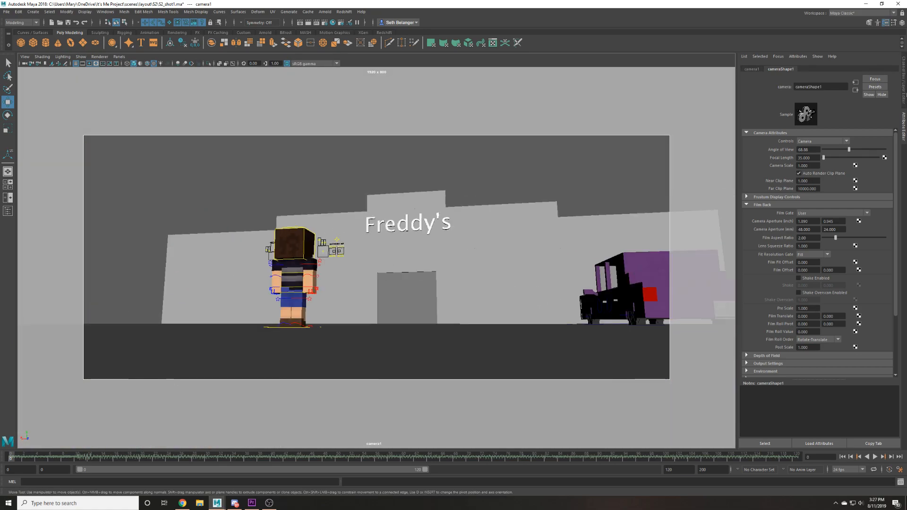
Set camera1's center of interest to 100.
left_click(904, 95)
double_click(891, 183)
type("100")
key("Return")
Reposition camera1 closer behind Michael at a low angle, framing him right of the pizzeria entrance.
left_click_drag(532, 254, 405, 294, "alt")
middle_click_drag(404, 293, 546, 307, "alt")
scroll(547, 307, "up", 5)
left_click_drag(544, 312, 557, 299, "alt")
middle_click_drag(560, 299, 562, 264, "alt")
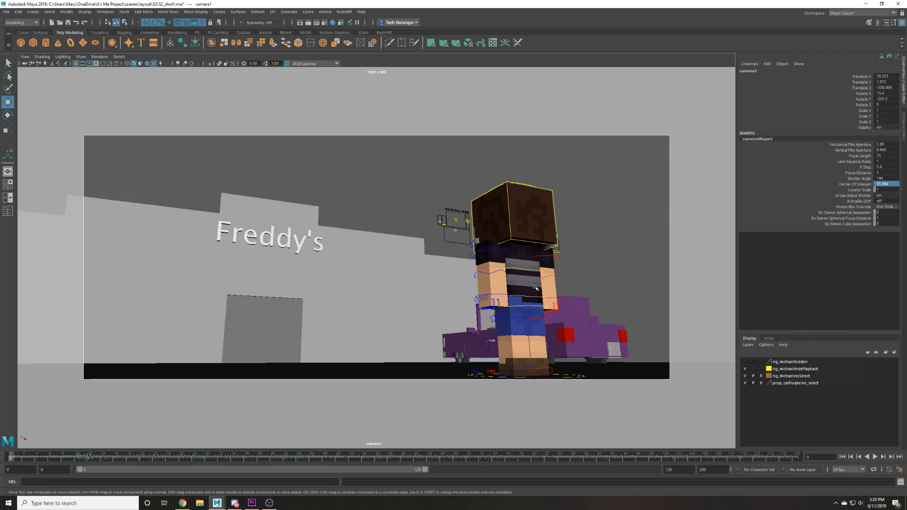
Shift Michael's master control along X to about 14.4 so he stands fully inside the camera frame.
mouse_move(516, 292)
left_mouse_down("alt")
mouse_move(509, 294)
mouse_move(609, 294)
mouse_move(519, 294)
left_mouse_up("alt")
left_click(590, 367)
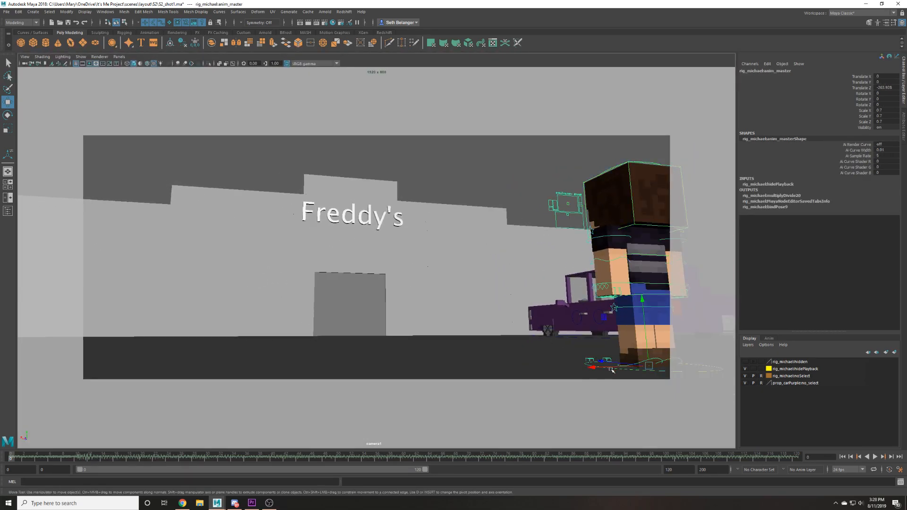
left_click_drag(536, 375, 485, 371)
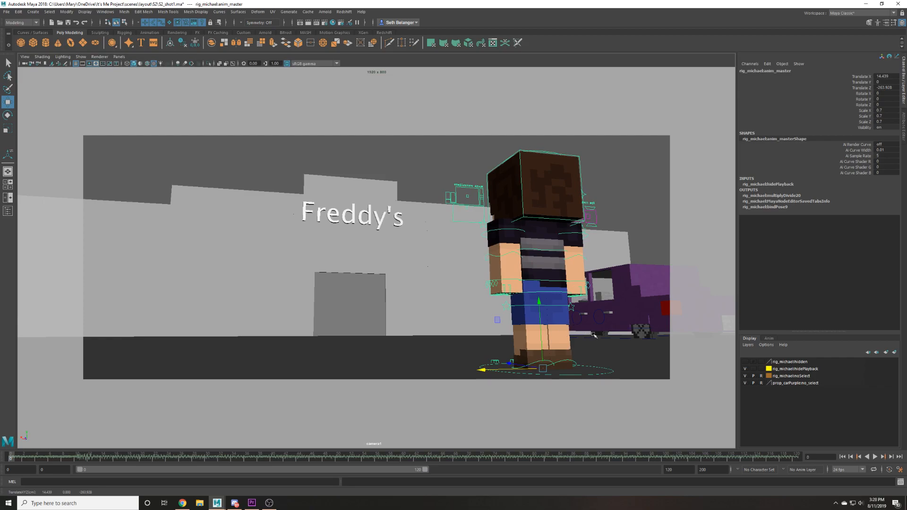
Slide the purple car along X to about -61.6 so it sits between the pizzeria entrance and Michael.
left_click(592, 336)
left_click_drag(593, 337, 228, 246)
key("e")
key("ctrl+z")
key("w")
left_click_drag(197, 339, 444, 343)
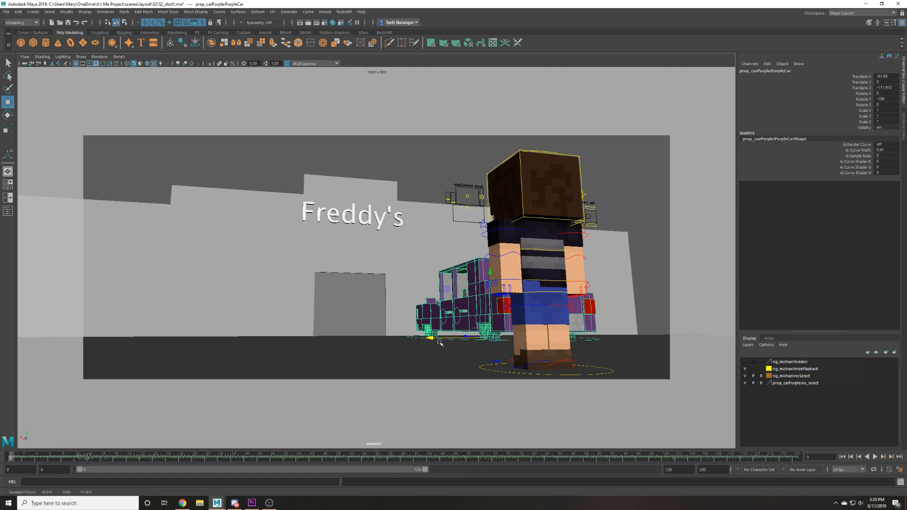
mouse_move(547, 304)
left_mouse_down("alt")
mouse_move(533, 306)
mouse_move(552, 308)
left_mouse_up("alt")
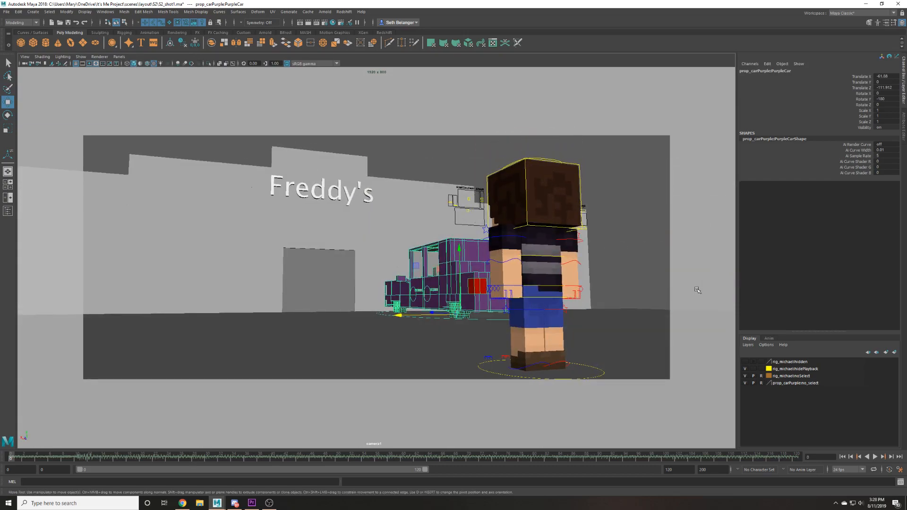
Try moving Michael's master control along X to the left side of the camera frame.
left_click(482, 363)
left_click_drag(482, 364, 157, 357)
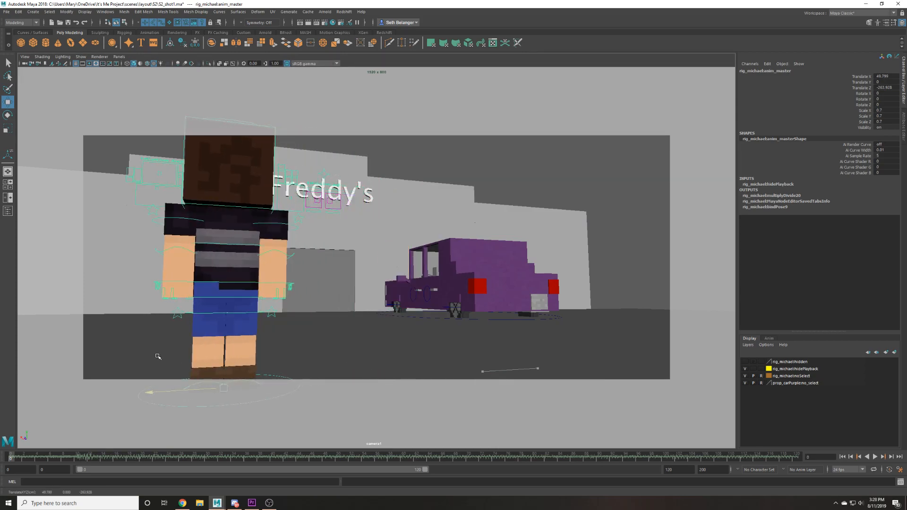
key("ctrl+z")
middle_click_drag(526, 405, 188, 414)
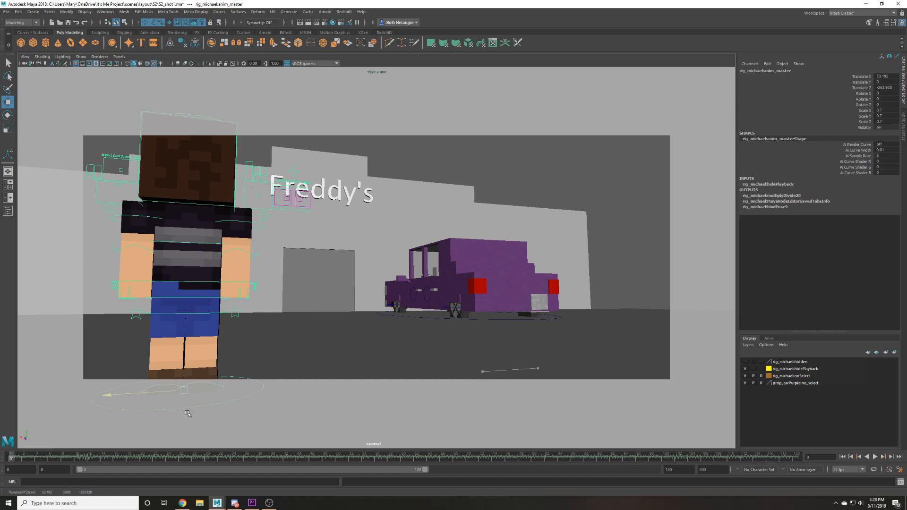
key("ctrl+z")
Try moving the purple car sideways behind Michael and undo the latest changes.
scroll(450, 369, "up", 1)
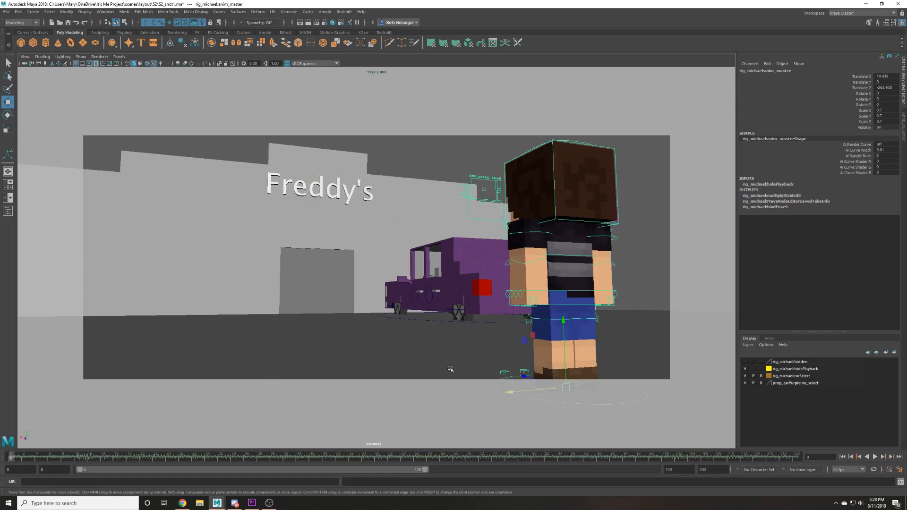
left_click(432, 324)
left_click(423, 320)
left_click_drag(412, 317, 567, 376)
key("ctrl+z")
left_click(437, 373)
left_click(446, 372)
key("ctrl+z")
key("ctrl+z")
key("ctrl+z")
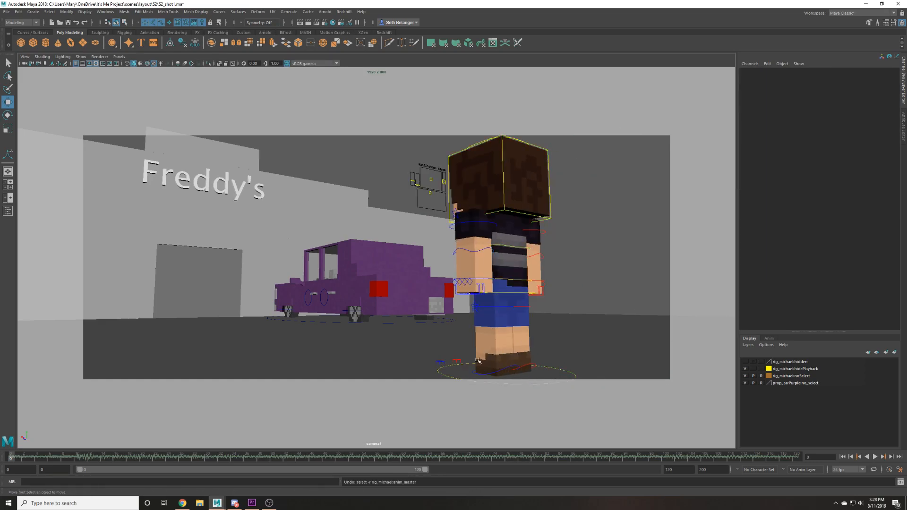
Reposition camera1 behind Michael, with the Freddy's sign near the frame's center and him on the right.
left_click_drag(484, 362, 433, 350, "alt")
middle_click_drag(433, 350, 503, 368, "alt")
left_click_drag(503, 370, 463, 333, "alt")
Move the purple car to the left edge of the camera frame, at about X 127.9 and Z -110.2.
left_click_drag(465, 331, 187, 322)
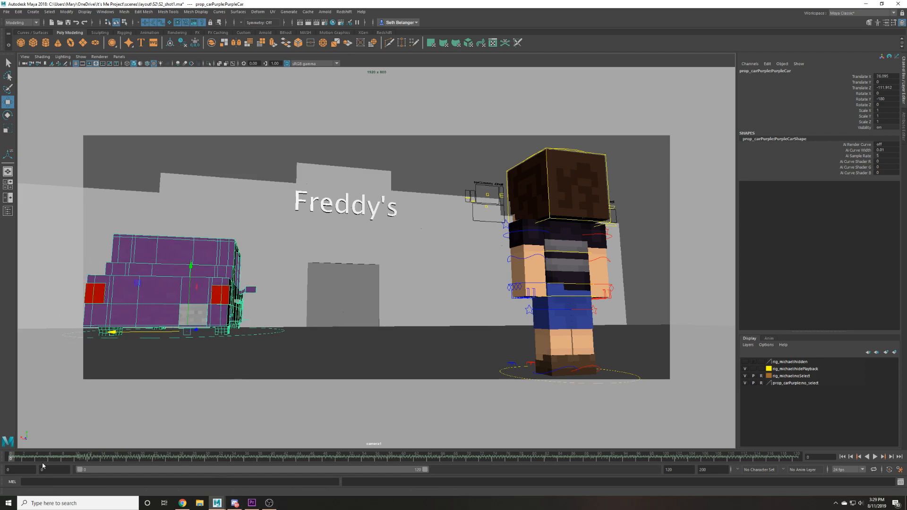
left_click_drag(165, 331, 128, 270)
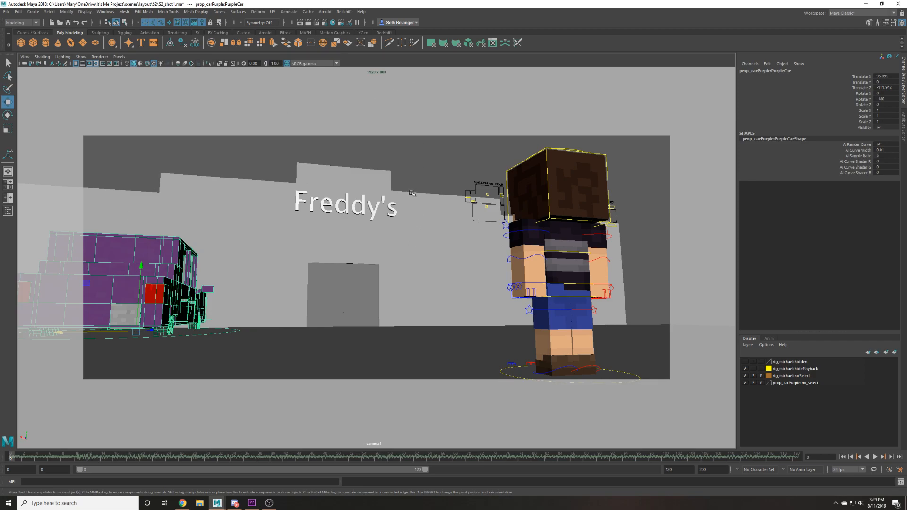
left_click(119, 56)
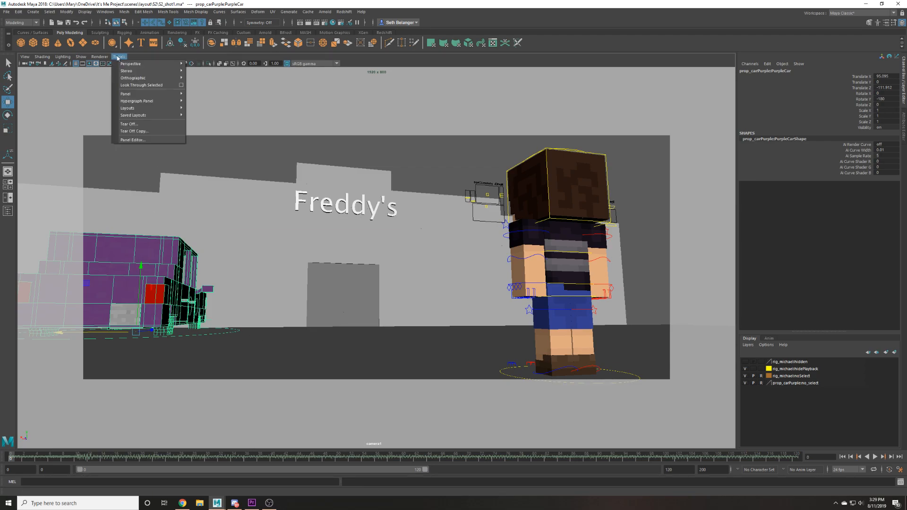
mouse_move(146, 63)
middle_click_drag(179, 338, 70, 333)
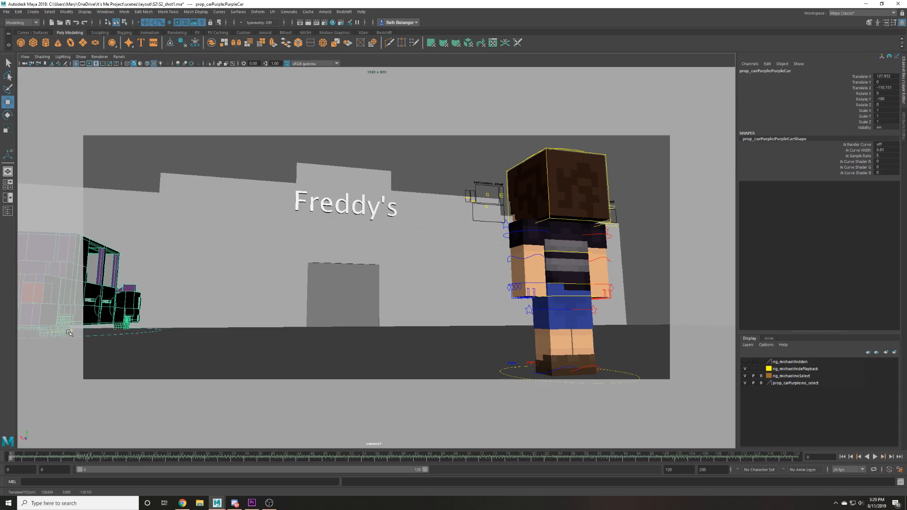
Select camera1, preview the playback briefly, and save the scene.
left_click(24, 64)
key("alt+v")
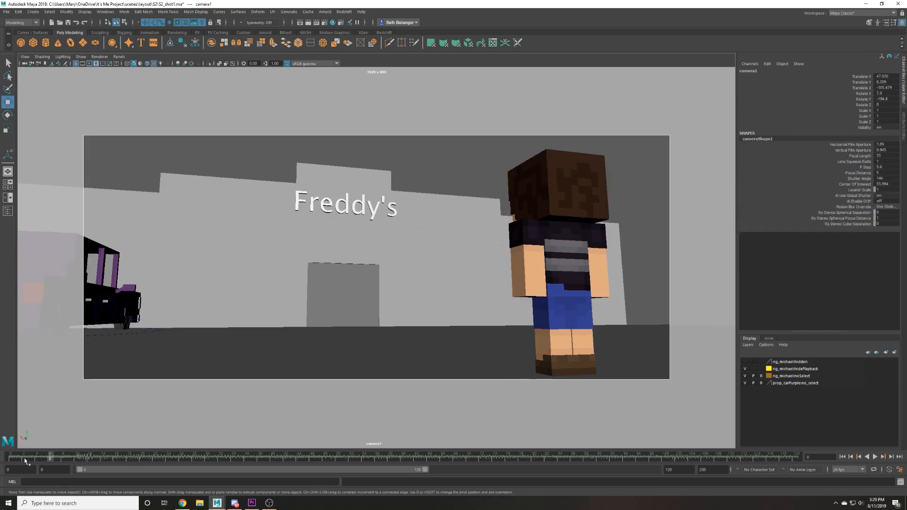
key("alt+v")
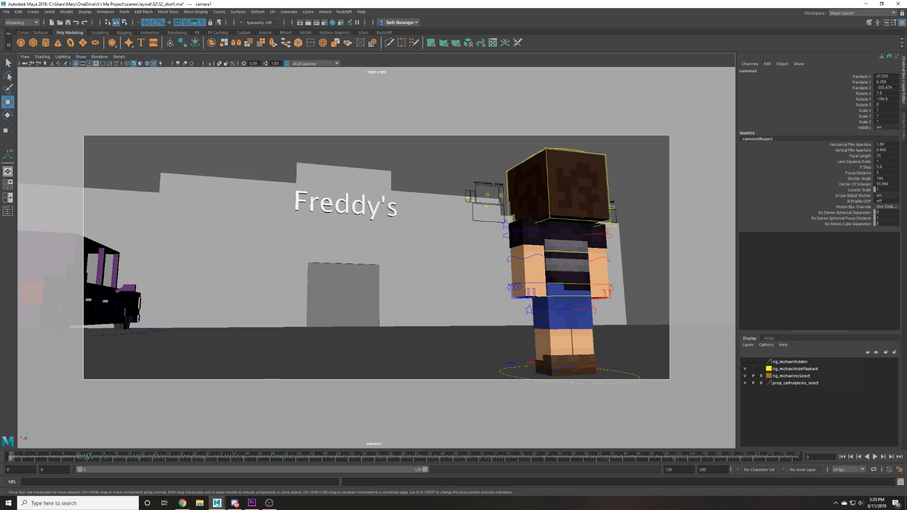
left_click(198, 124)
key("ctrl+s")
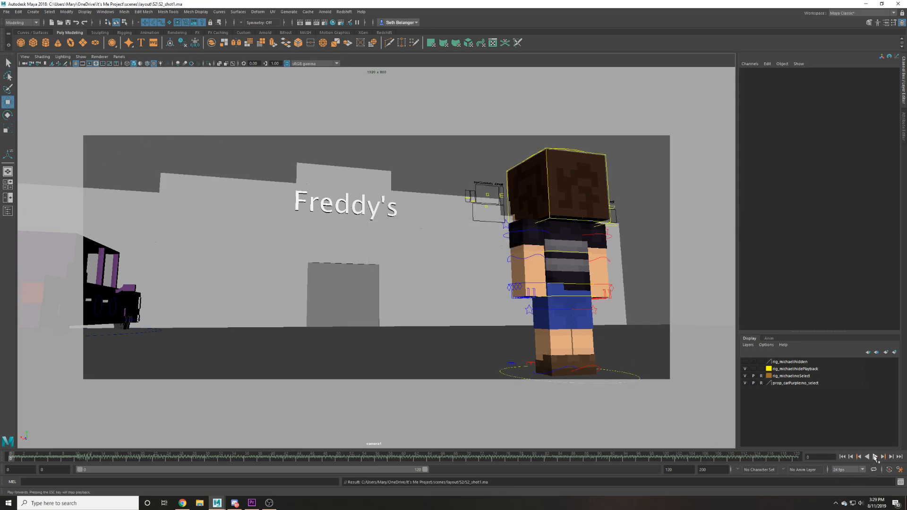
Play back the shot from its first frame to review the timing against the audio.
left_click(875, 457)
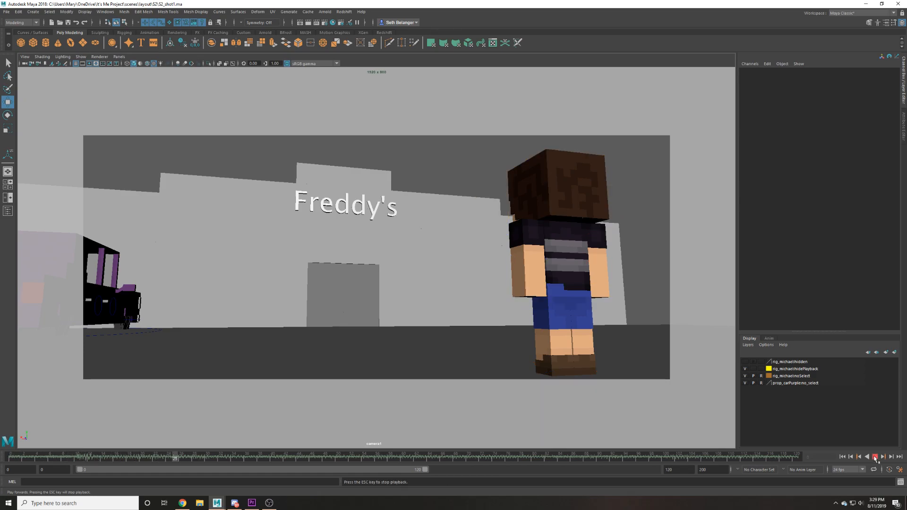
left_click(875, 457)
left_click(843, 456)
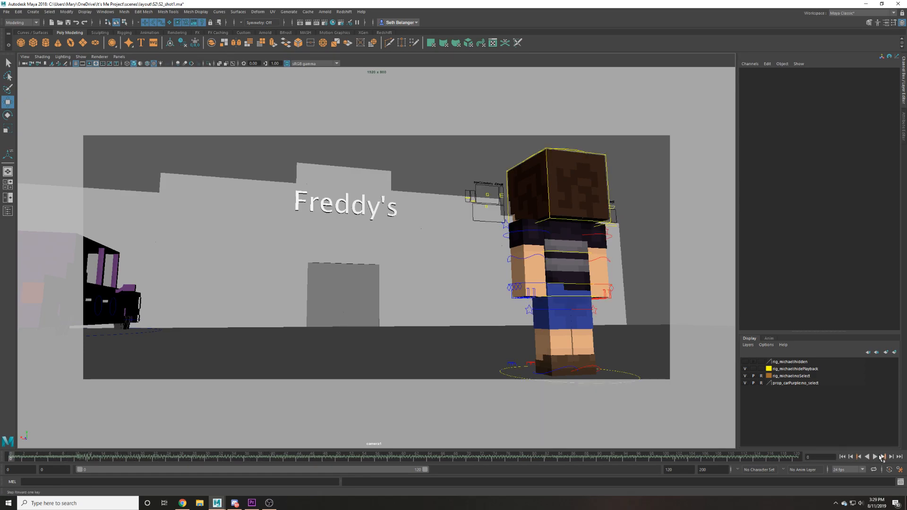
left_click(878, 457)
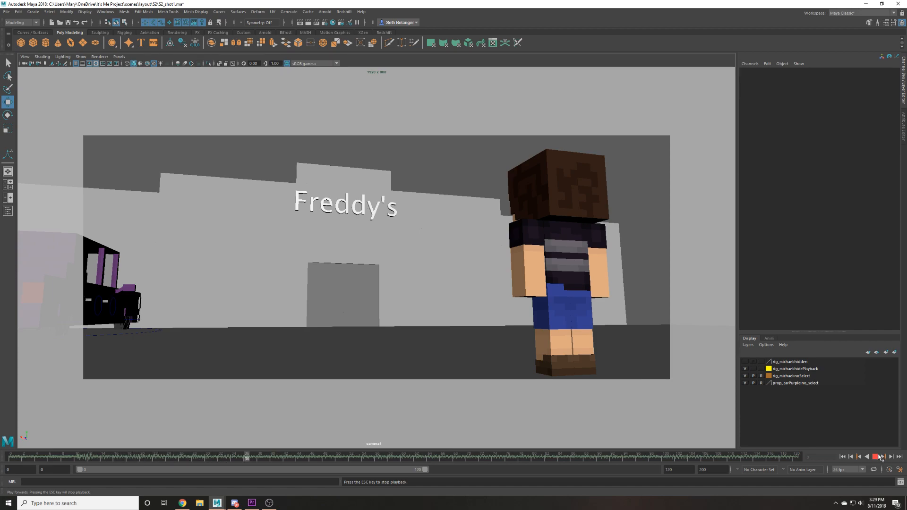
left_click(881, 457)
Move Michael's master control closer to the camera on the right side of the frame.
left_click(506, 370)
left_click_drag(506, 370, 656, 434)
left_click(338, 134)
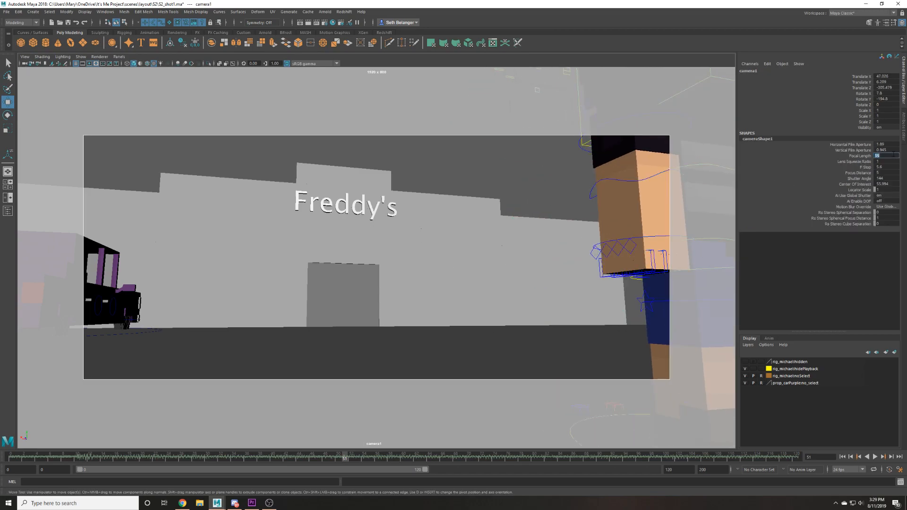
Set camera1's focal length to 30 and raise the camera to frame Michael's head and upper body.
key("Return")
middle_click_drag(596, 227, 570, 263, "alt")
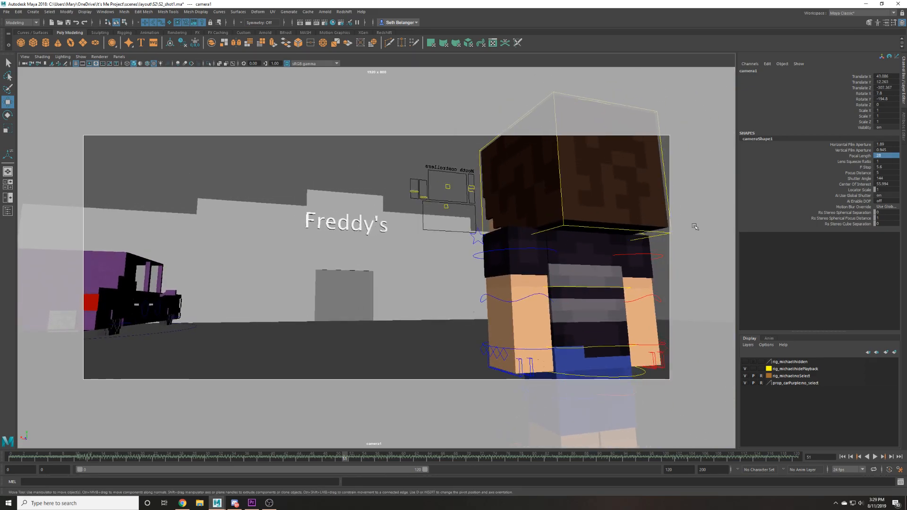
left_click(890, 158)
type("30")
key("Return")
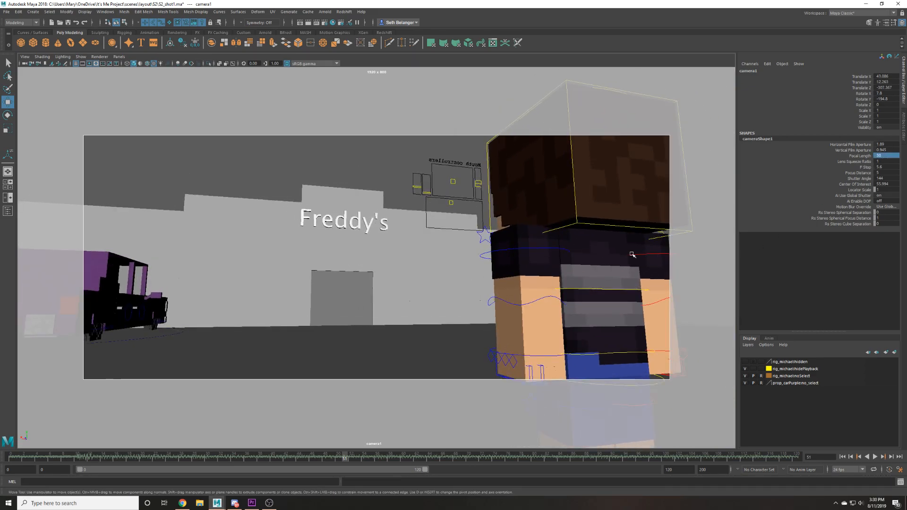
Push camera1 in closer behind Michael and save the scene.
scroll(633, 248, "up", 4)
middle_click_drag(611, 252, 583, 268, "alt")
key("ctrl+s")
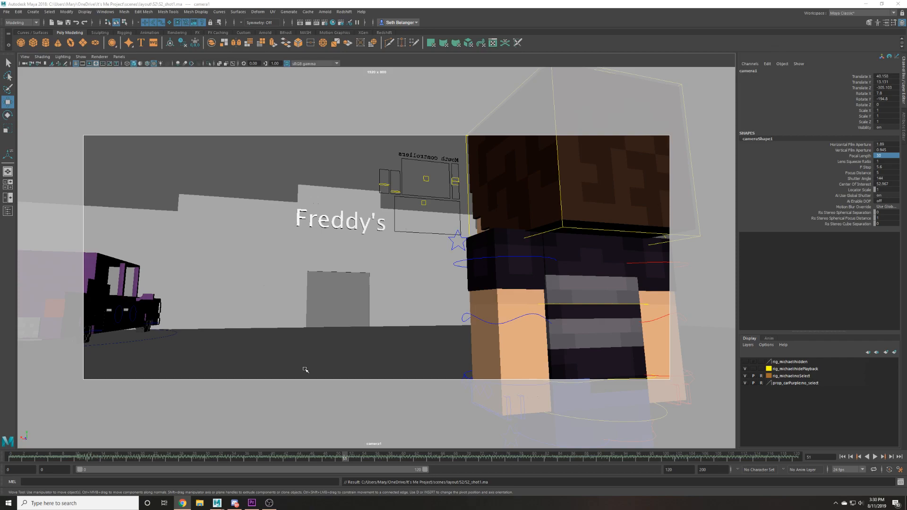
Re-angle camera1 behind Michael to about Rotate Y -192.4, keeping the pizzeria entrance and car on his left.
left_click(151, 331)
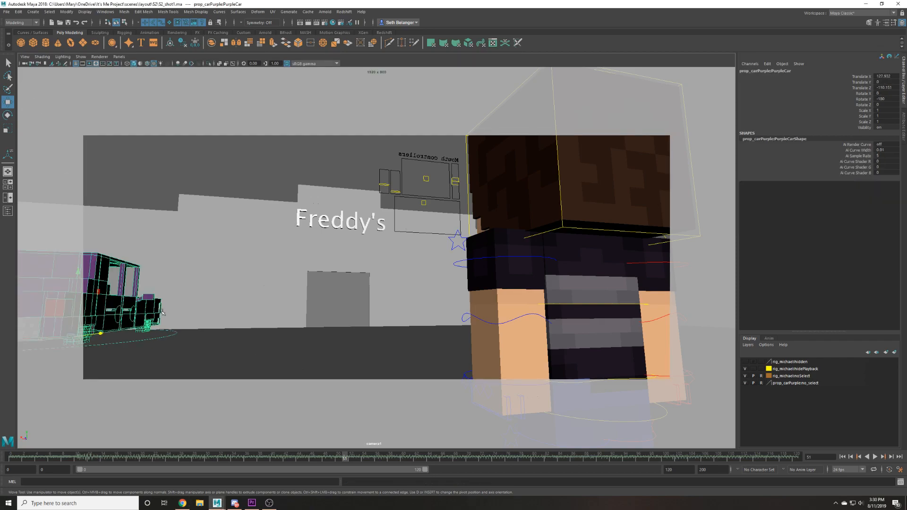
left_click(24, 63)
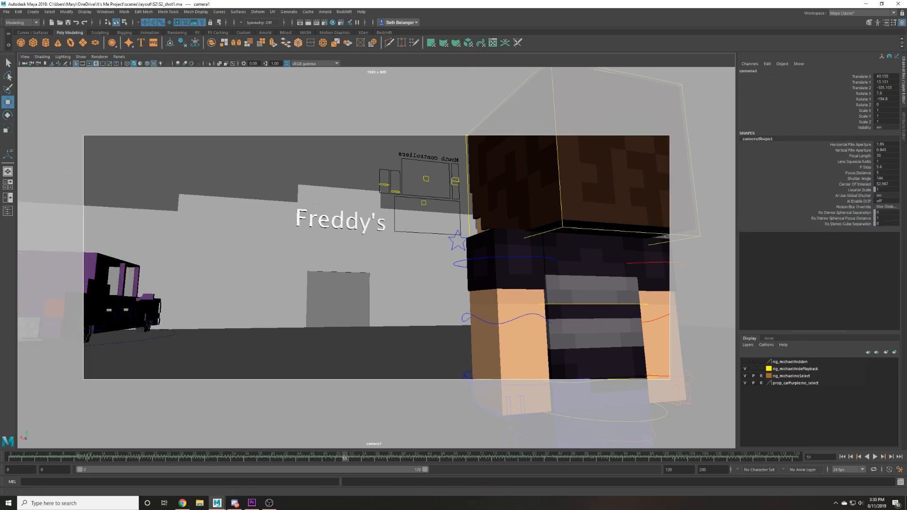
left_click_drag(449, 321, 444, 312, "alt")
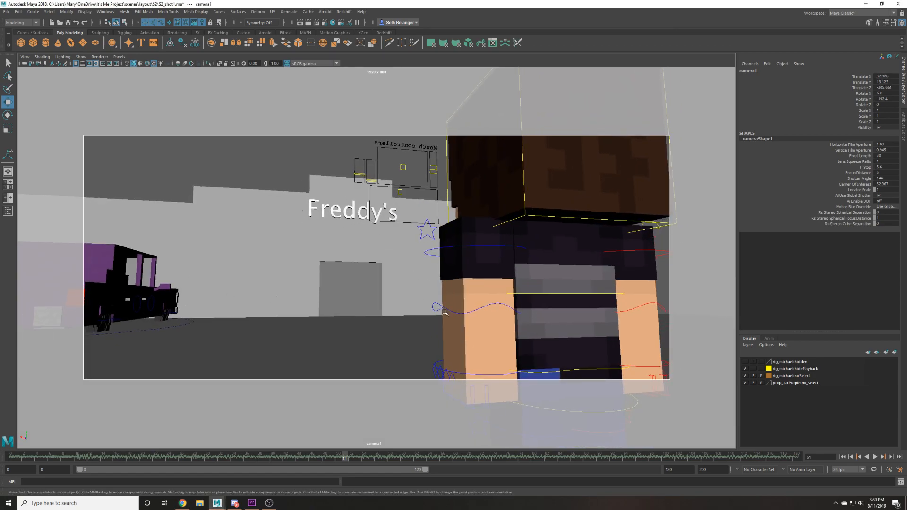
mouse_move(398, 336)
middle_mouse_down("alt")
mouse_move(406, 330)
mouse_move(395, 338)
middle_mouse_up("alt")
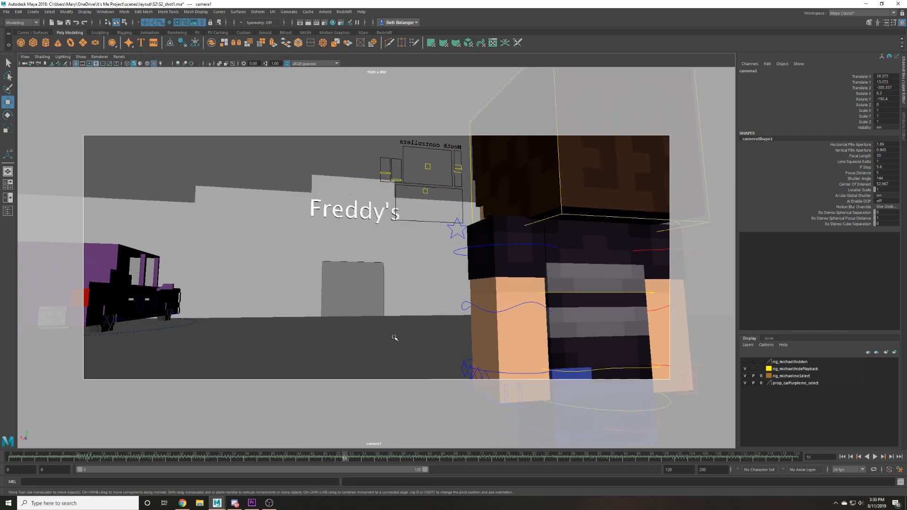
Move the purple car along X to about 111.9 and set camera1's Rotate X to 7.
left_click(168, 327)
left_click_drag(94, 327, 117, 327)
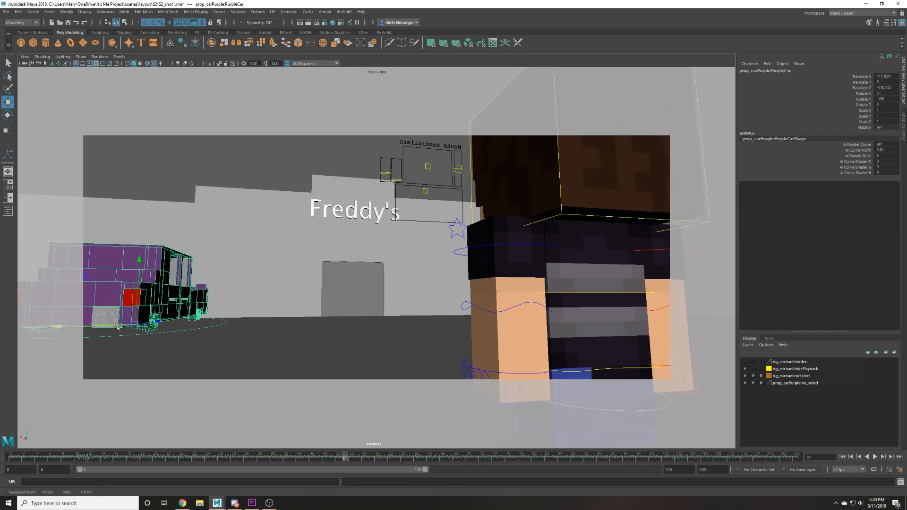
left_click(25, 65)
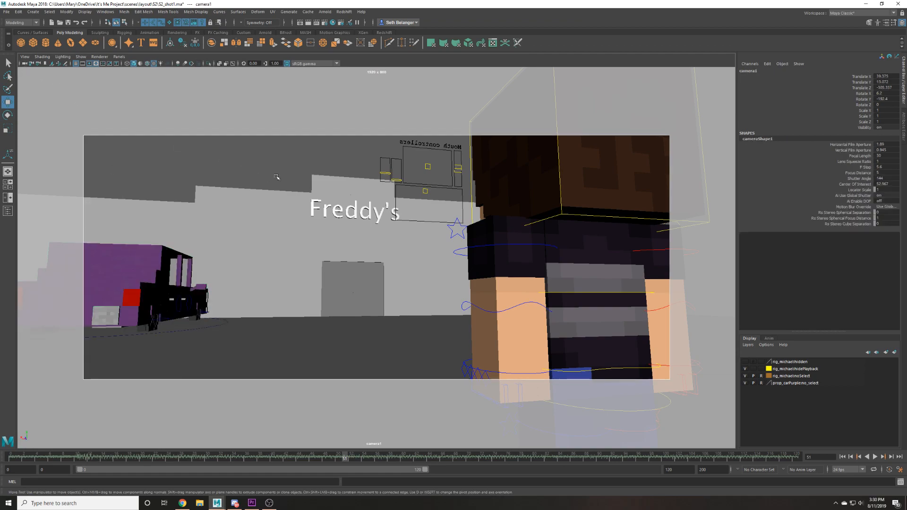
middle_click_drag(888, 92, 893, 93)
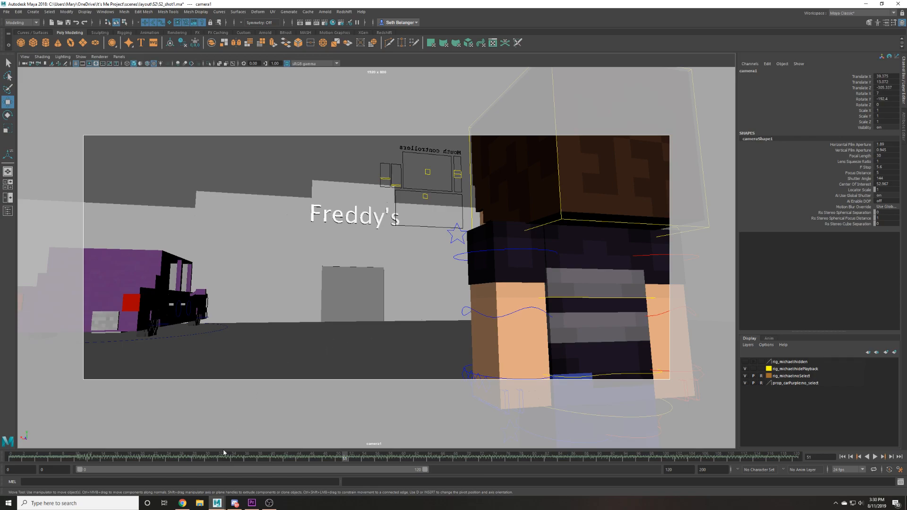
Play the shot to find its ending and set the animation end frame to 105.
key("alt+v")
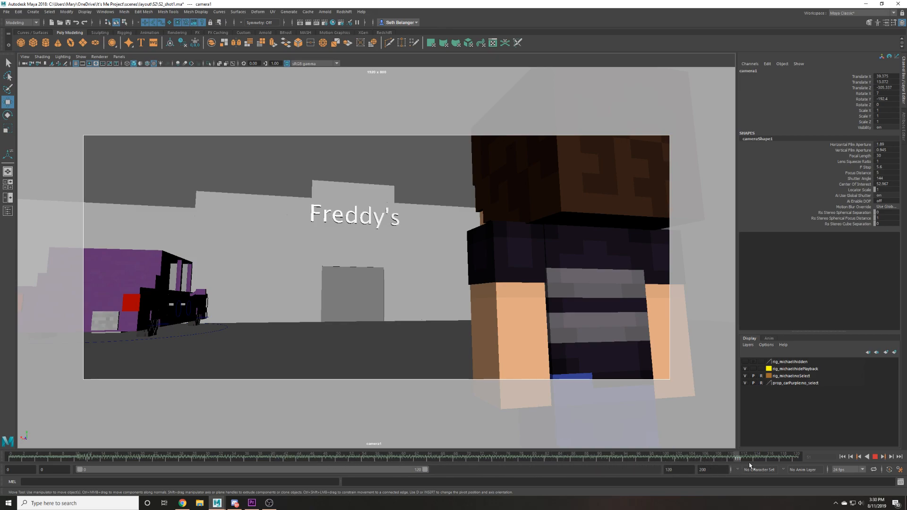
key("alt+v")
double_click(710, 469)
type("10")
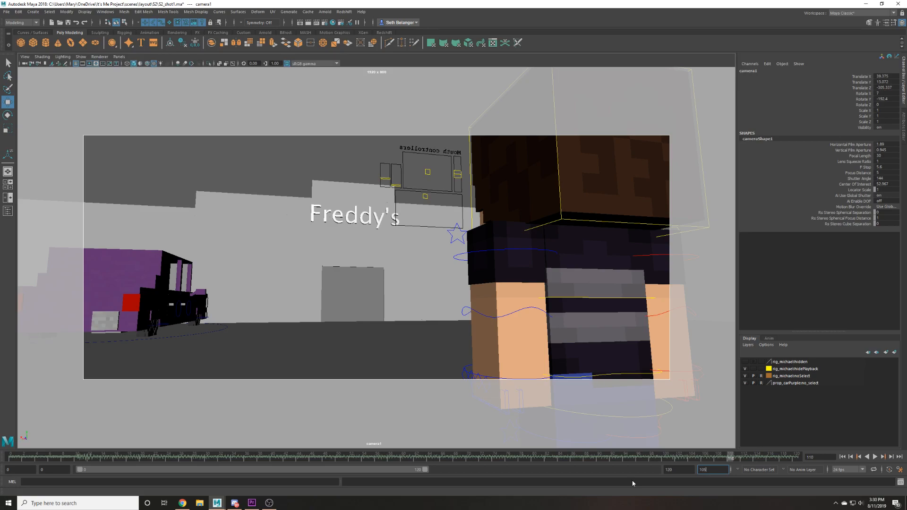
type("5")
key("Return")
Preview the shortened shot, return to the first frame, and set a keyframe on camera1.
left_click(875, 458)
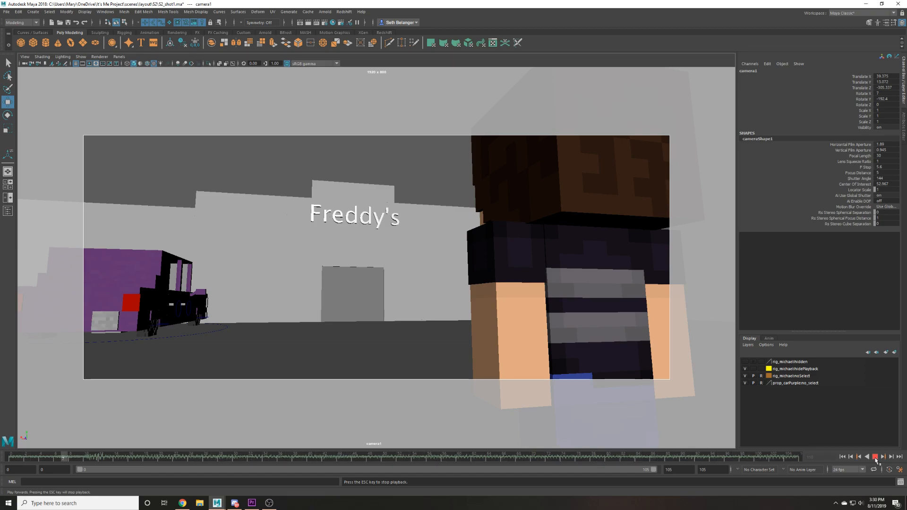
key("alt+shift+v")
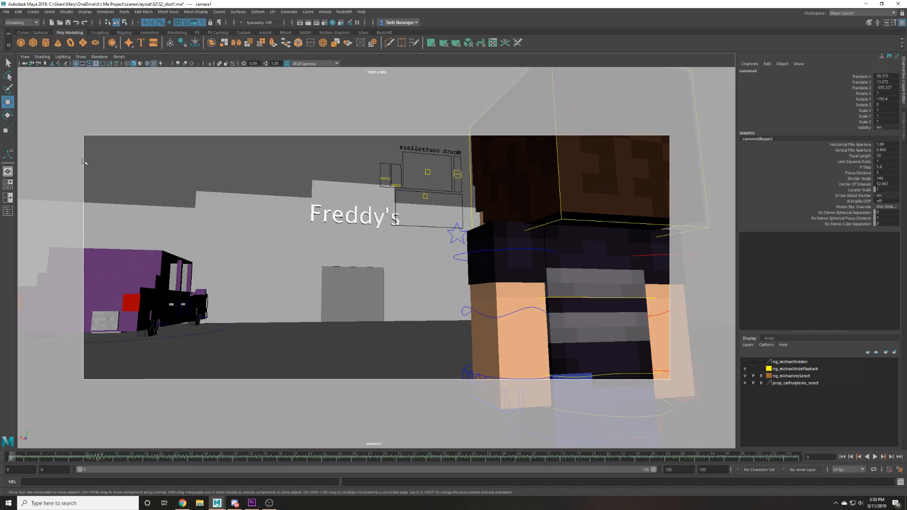
key("s")
Keyframe Michael's master control at his standing position, and set its Translate Z to about -301 on an earlier frame.
left_click(288, 331)
scroll(371, 347, "down", 3)
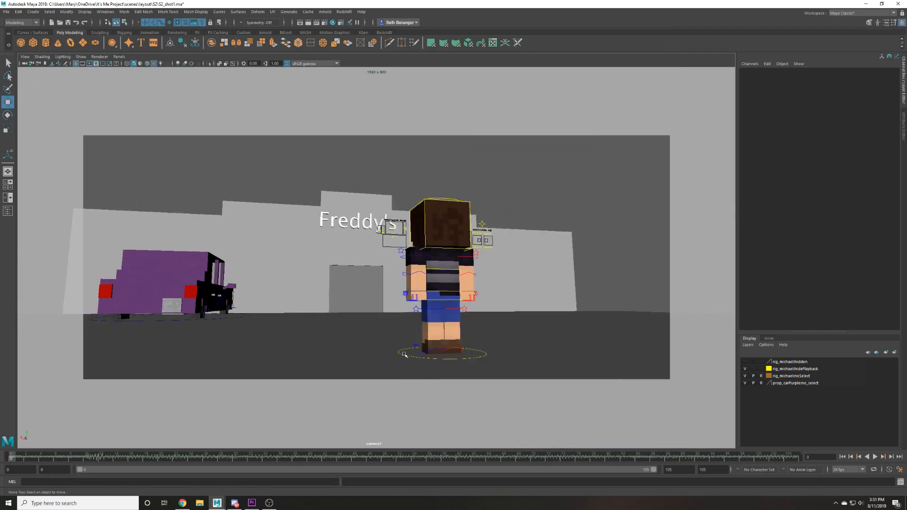
left_click(404, 354)
mouse_move(11, 457)
left_mouse_down()
mouse_move(362, 453)
mouse_move(154, 457)
left_mouse_up()
key("s")
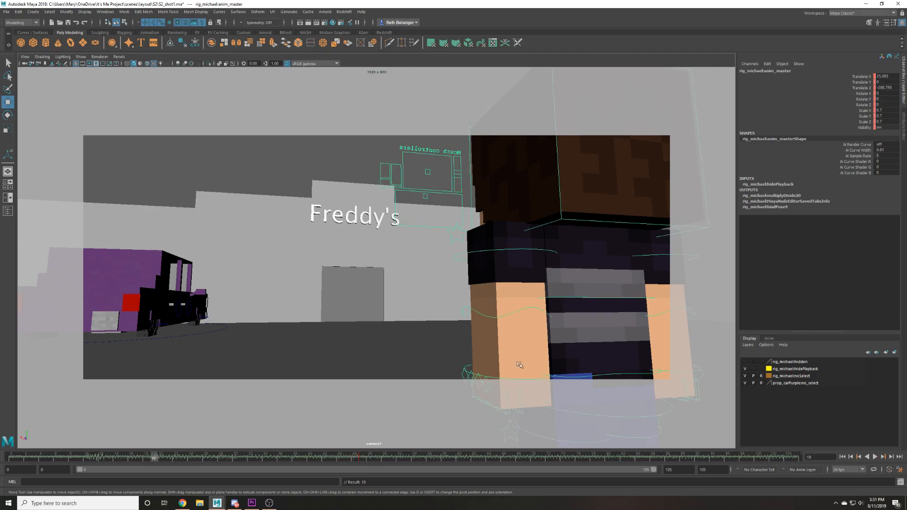
middle_click_drag(890, 87, 876, 86)
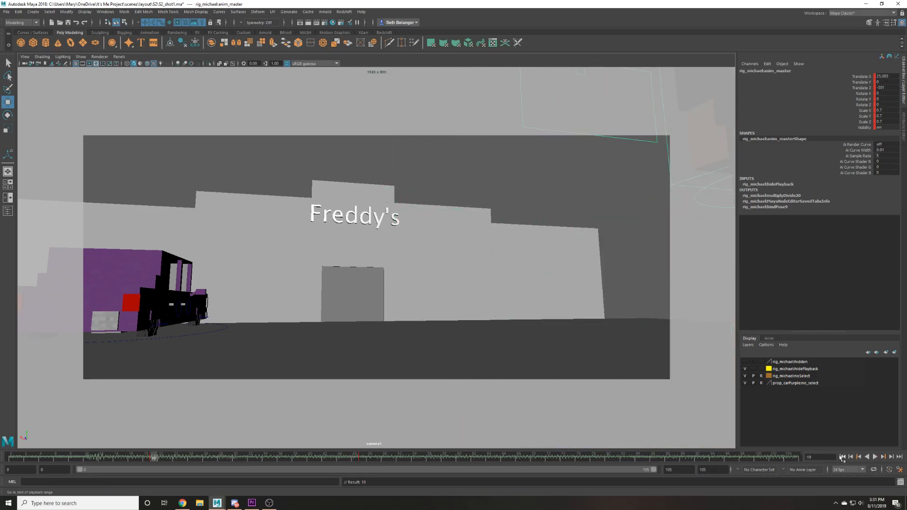
Shift the start and end keyframes of Michael's move earlier, to about frames 6 and 42, and preview the motion.
left_click(842, 457)
left_click(875, 457)
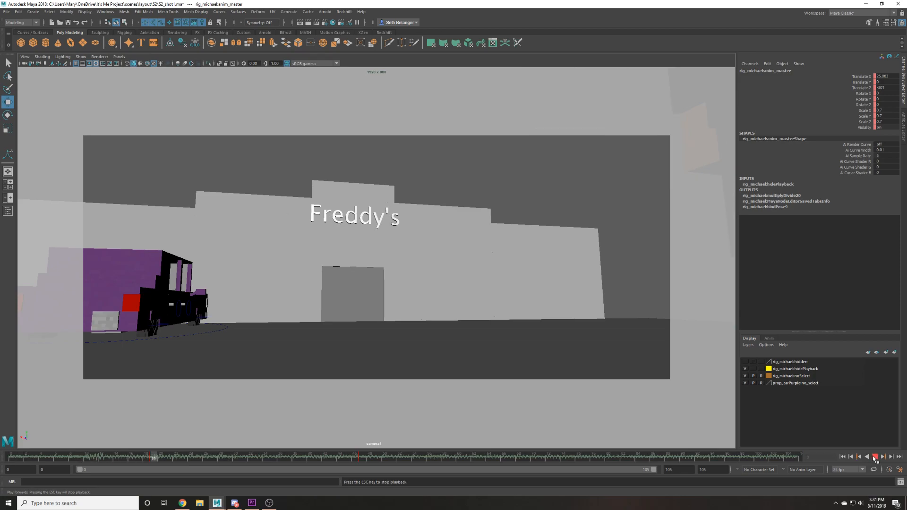
left_click_drag(151, 462, 314, 421)
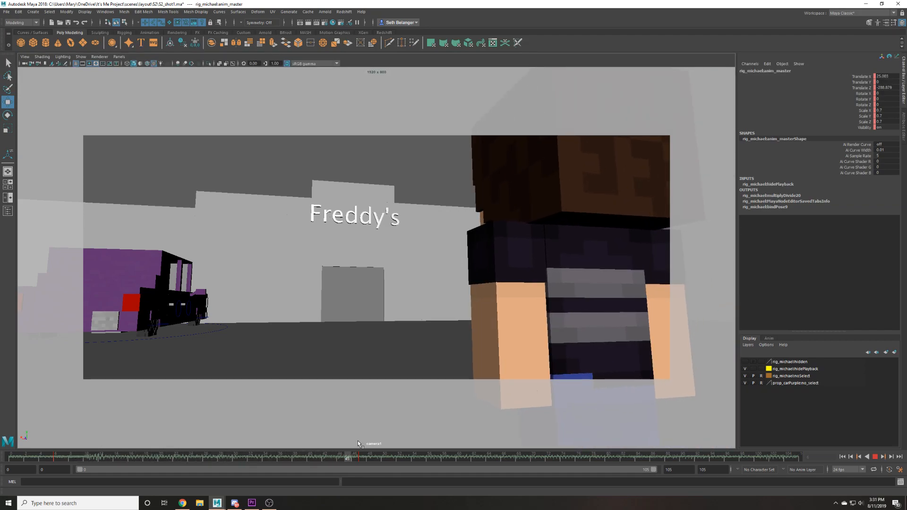
left_click(371, 457, "shift")
left_click_drag(370, 457, 10, 457)
left_click(874, 457)
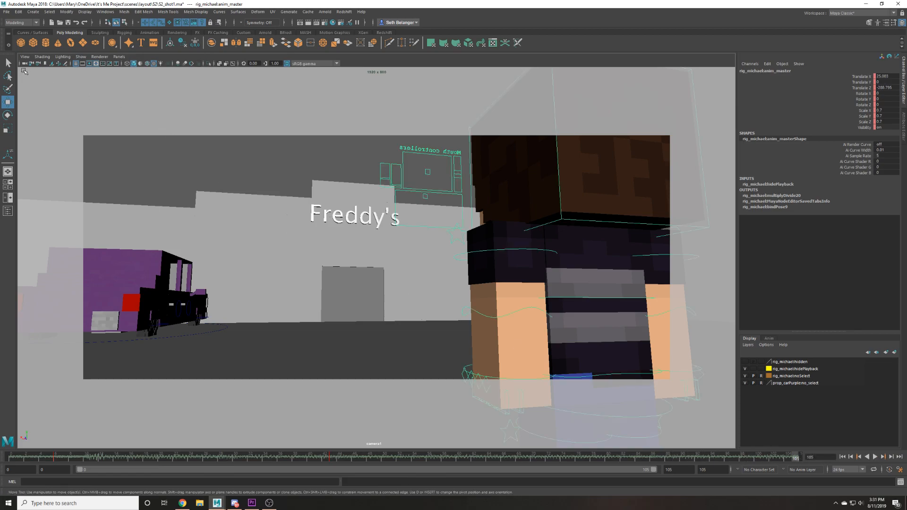
Animate camera1 pulling back behind Michael, from Translate Z about -304.9 at frame 0 to about -307.7 at frame 105.
left_click(24, 64)
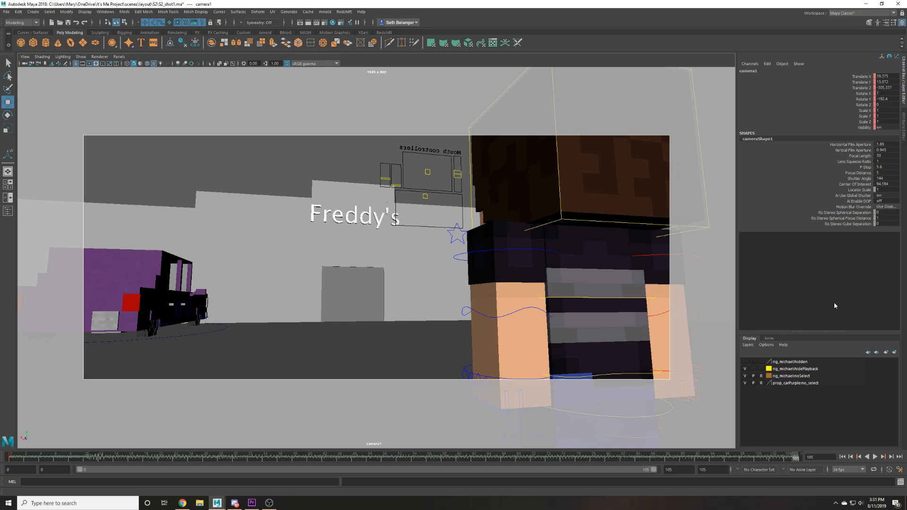
scroll(644, 206, "up", 4)
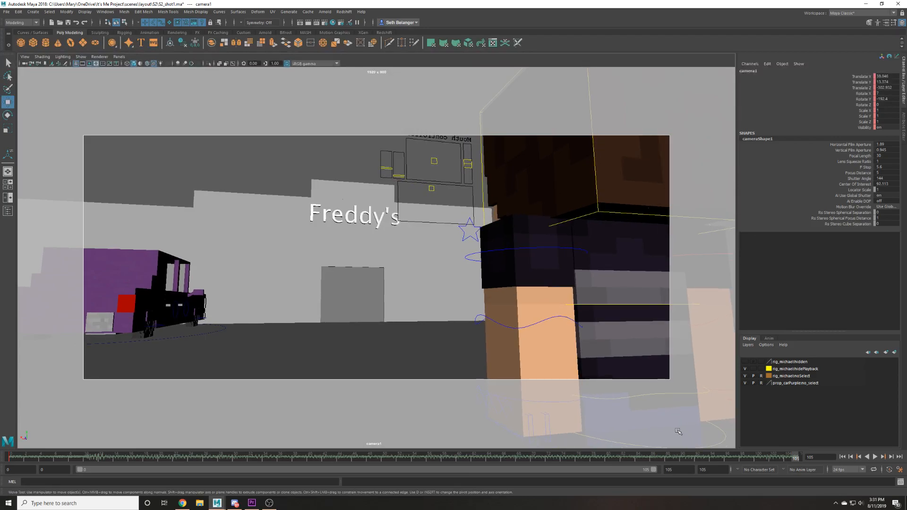
left_click(674, 457)
key("alt+v")
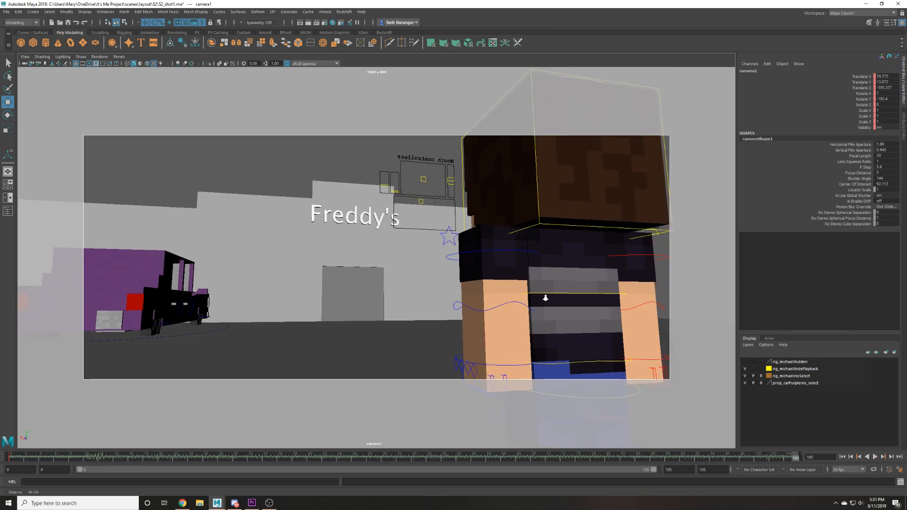
key("alt+v")
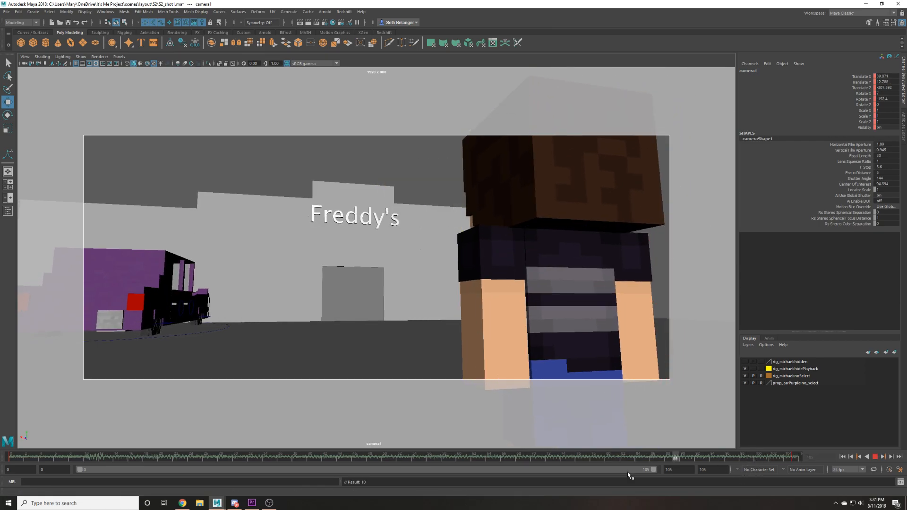
key("alt+shift+v")
right_click_drag(211, 330, 219, 331, "alt")
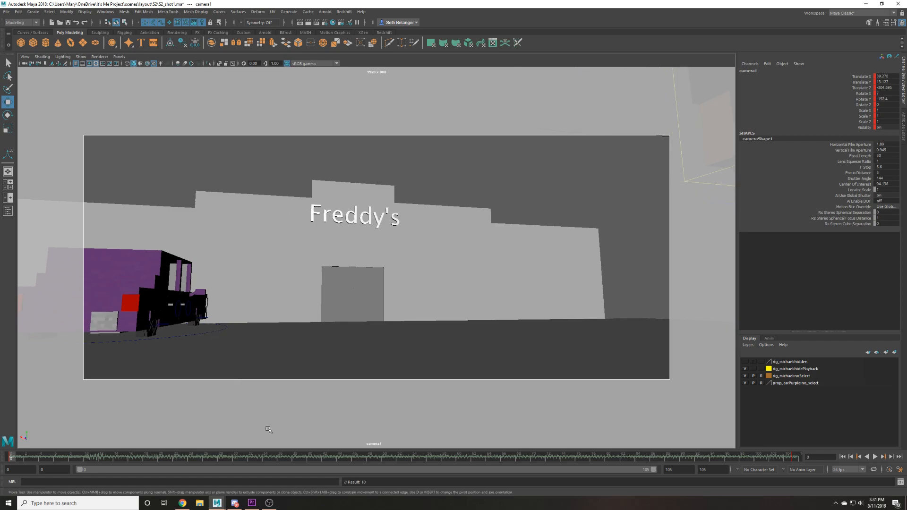
Set all of camera1's keyframes across the shot to linear tangents and preview the camera move.
left_click_drag(10, 456, 798, 456, "shift")
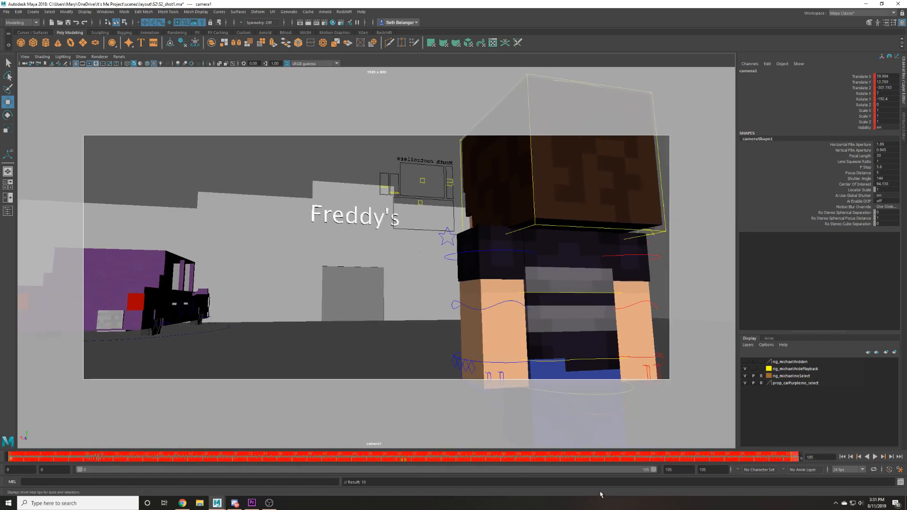
right_click(643, 456)
mouse_move(686, 389)
left_click(732, 401)
left_click(795, 456)
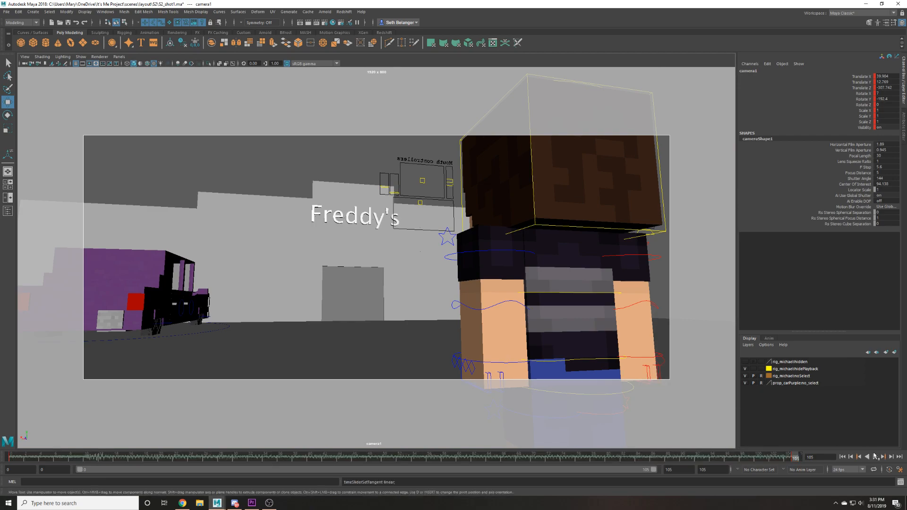
left_click(875, 457)
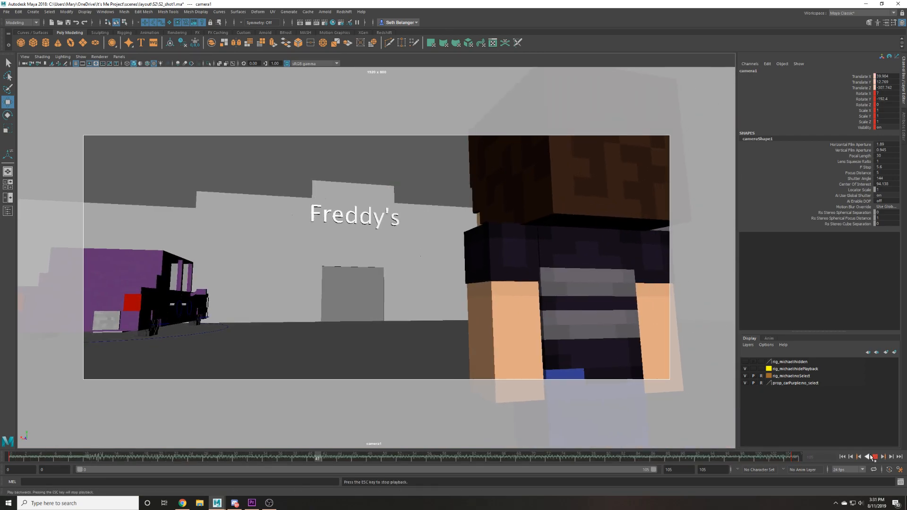
left_click(868, 457)
left_click(843, 457)
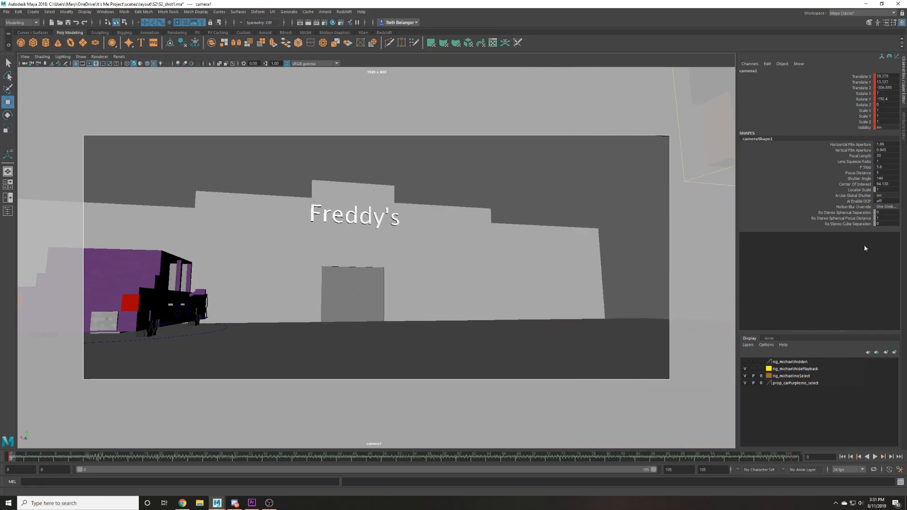
Keyframe camera1's Focal Length at the last frame, and key it at 32 on frame 0.
left_click(899, 457)
right_click(860, 156)
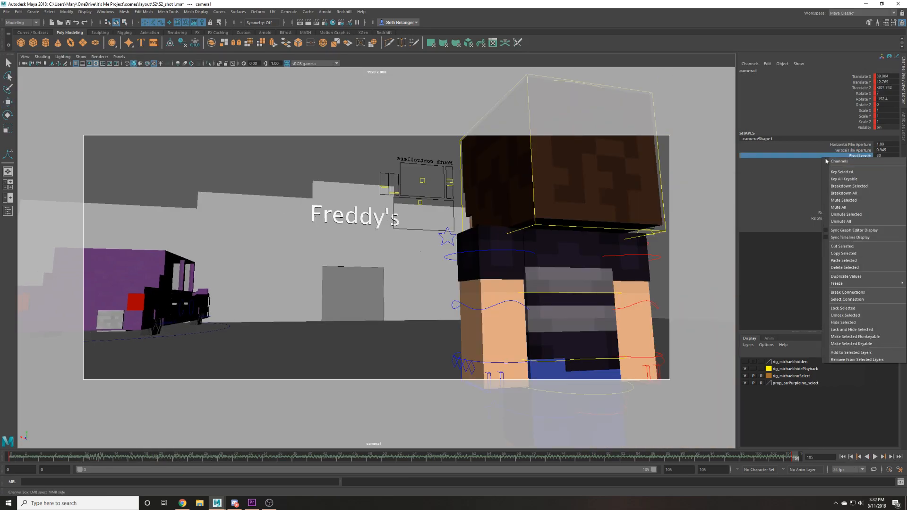
left_click(860, 160)
left_click(843, 457)
double_click(880, 156)
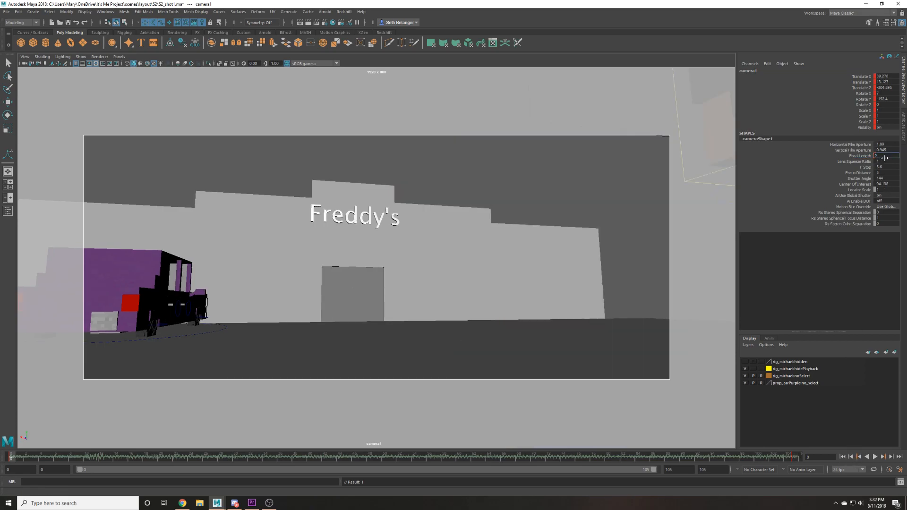
type("33")
key("Return")
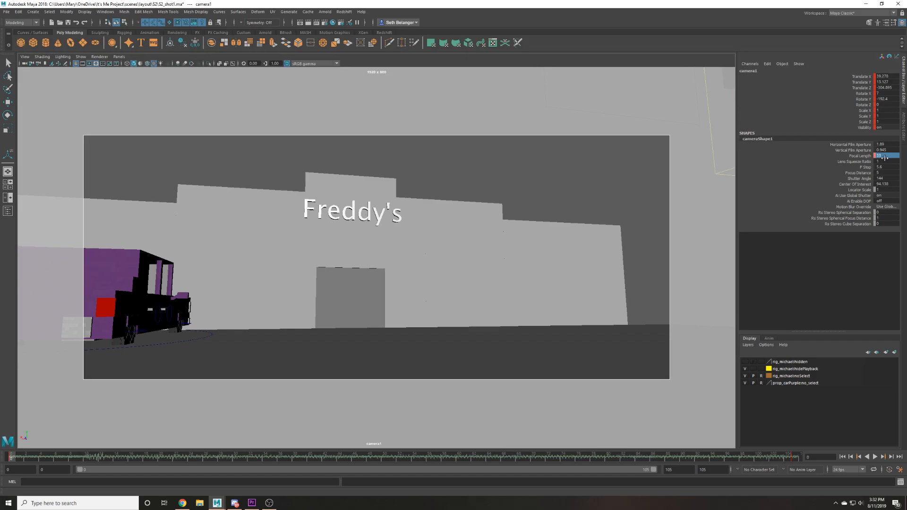
key("Return")
right_click(871, 158)
left_click(873, 163)
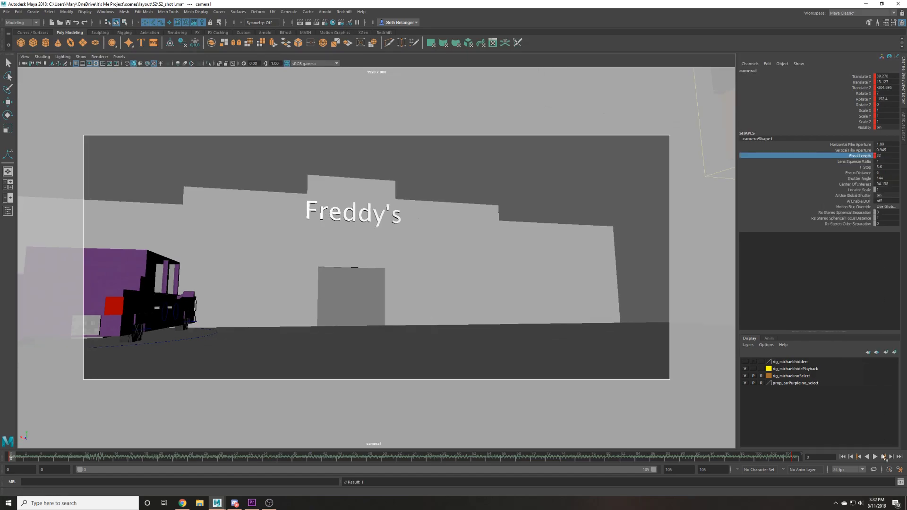
Apply linear tangents to camera1's keyframes again to include the focal length change, and play the shot.
left_click(874, 456)
left_click(875, 458)
left_click_drag(797, 457, 8, 457, "shift")
right_click(27, 457)
mouse_move(85, 386)
left_click(119, 402)
left_click(875, 456)
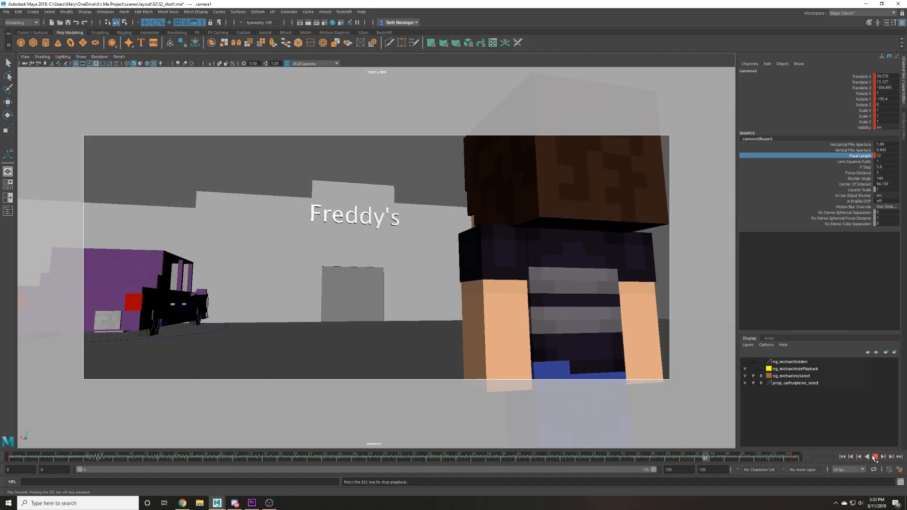
key("Escape")
Retime Michael's move to start at frame 0 and end around frame 50, and play it.
left_click_drag(323, 457, 346, 459, "shift")
key("ctrl+z")
left_click_drag(79, 461, 15, 461, "shift")
left_click_drag(321, 460, 11, 459)
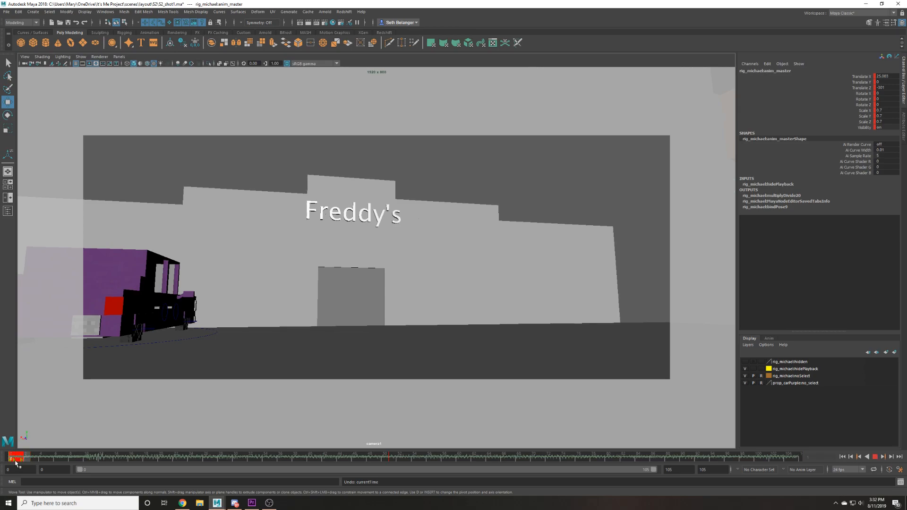
left_click(875, 456)
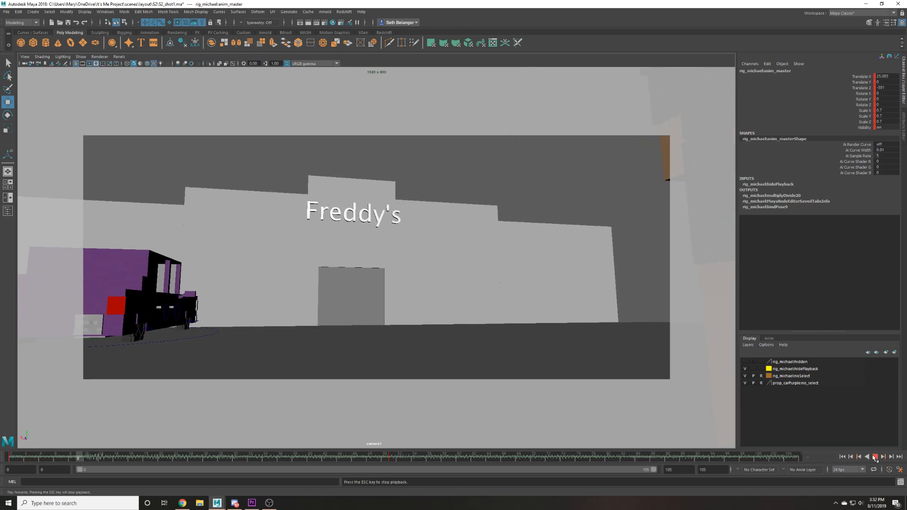
Move Michael's ending keyframe to about frame 60 to slow his move, and replay the shot.
key("Escape")
left_click(392, 461, "shift")
left_click_drag(396, 461, 467, 460)
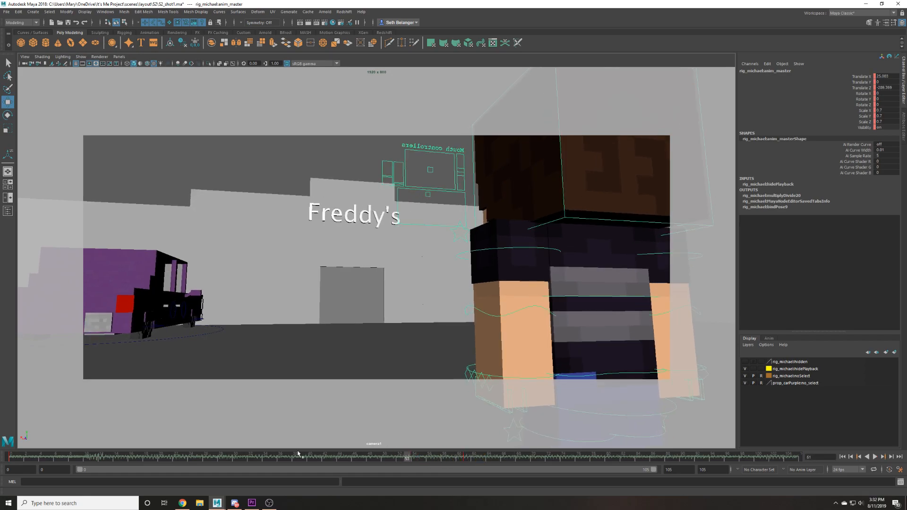
left_click_drag(324, 455, 26, 457)
left_click(874, 457)
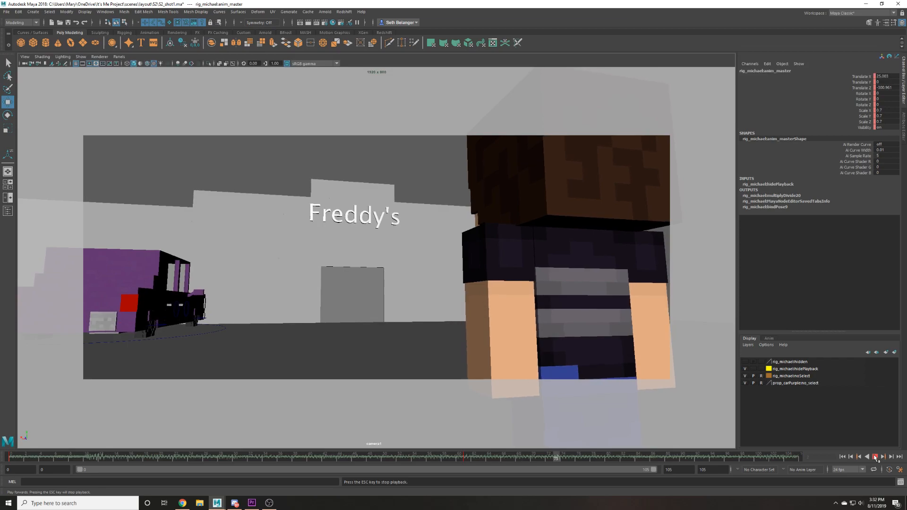
left_click(875, 456)
Review the retimed shot from the first frame, deselect Michael's control, and save the scene.
left_click_drag(430, 457, 366, 457)
left_click_drag(116, 455, 10, 457)
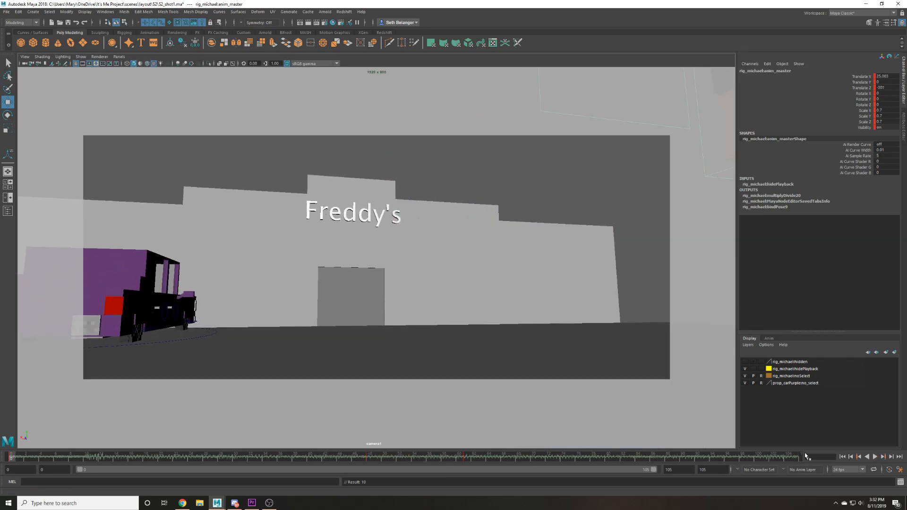
left_click(874, 456)
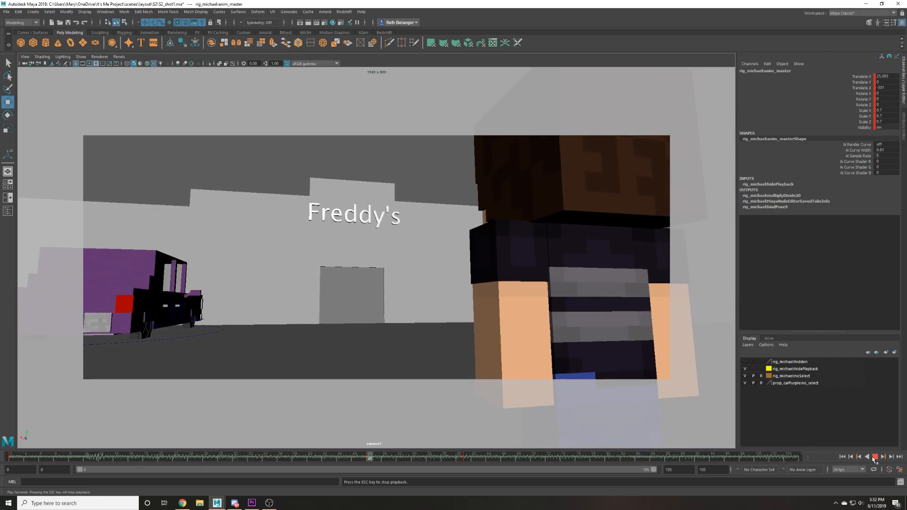
left_click(874, 456)
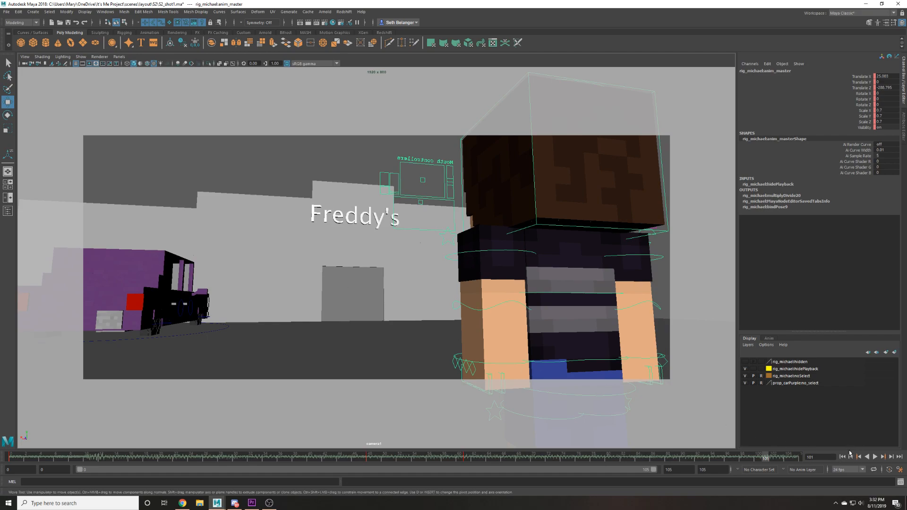
left_click(851, 456)
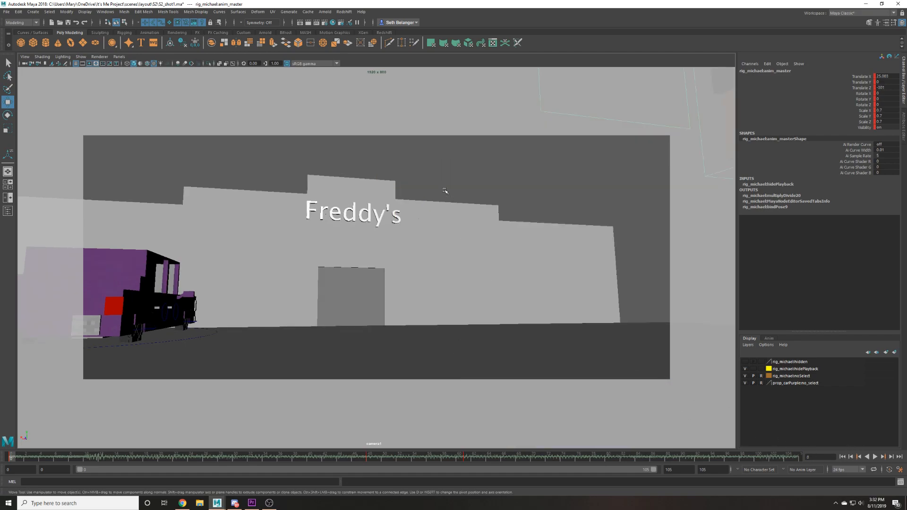
left_click(433, 178)
key("ctrl+s")
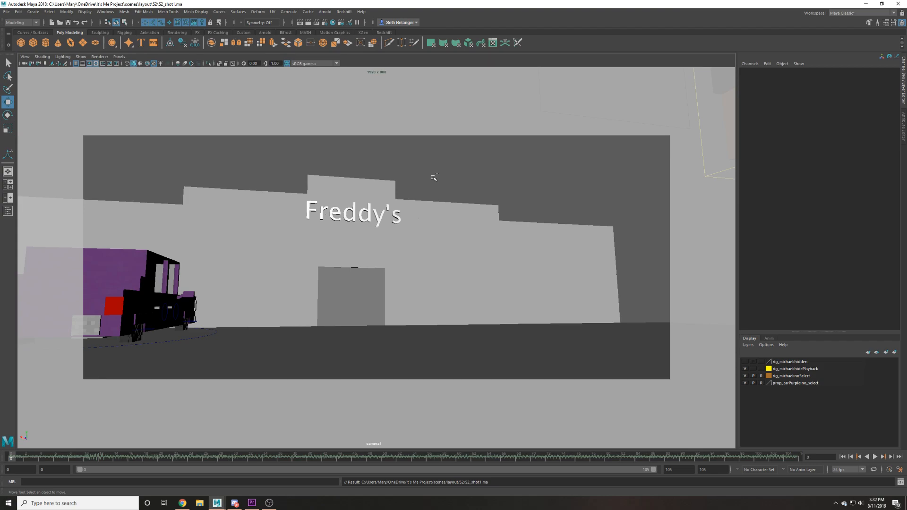
left_click_drag(292, 145, 417, 236)
left_click_drag(438, 140, 262, 285)
left_click_drag(277, 145, 422, 269)
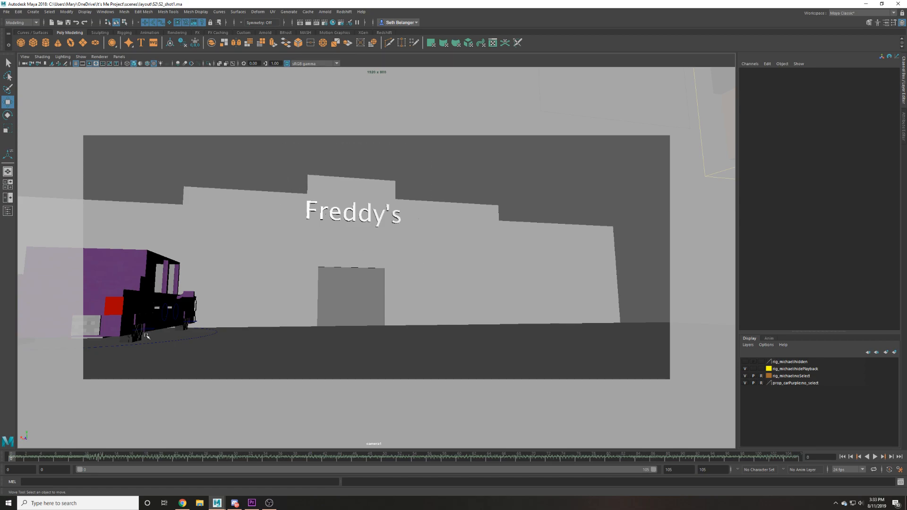
left_click_drag(271, 144, 429, 250)
left_click_drag(278, 136, 419, 233)
left_click_drag(441, 130, 275, 246)
Save the scene again, play the complete shot through, and return to the first frame.
key("ctrl+s")
key("Return")
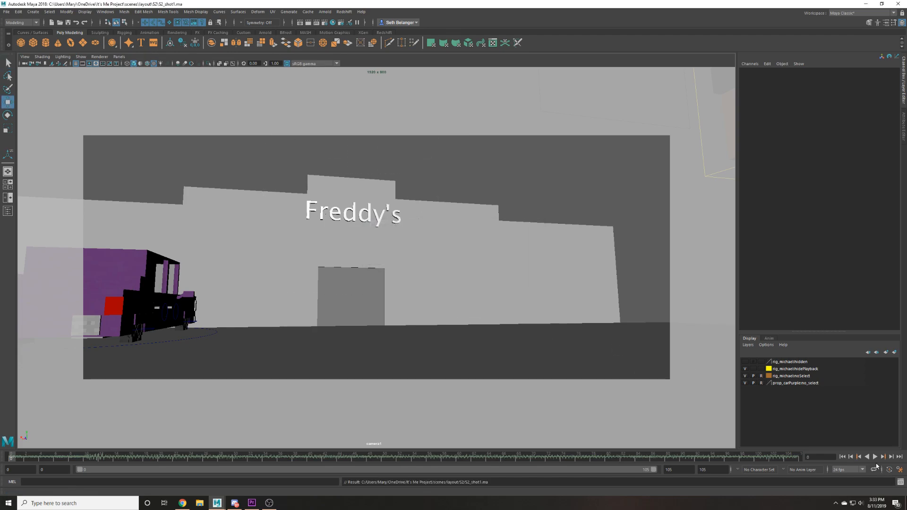
left_click(875, 457)
left_click(842, 457)
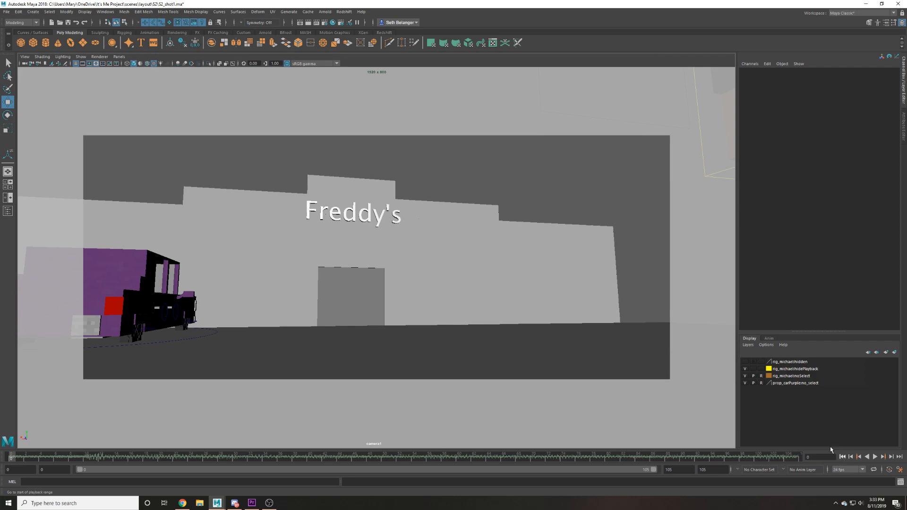
left_click_drag(268, 135, 437, 238)
left_click(876, 457)
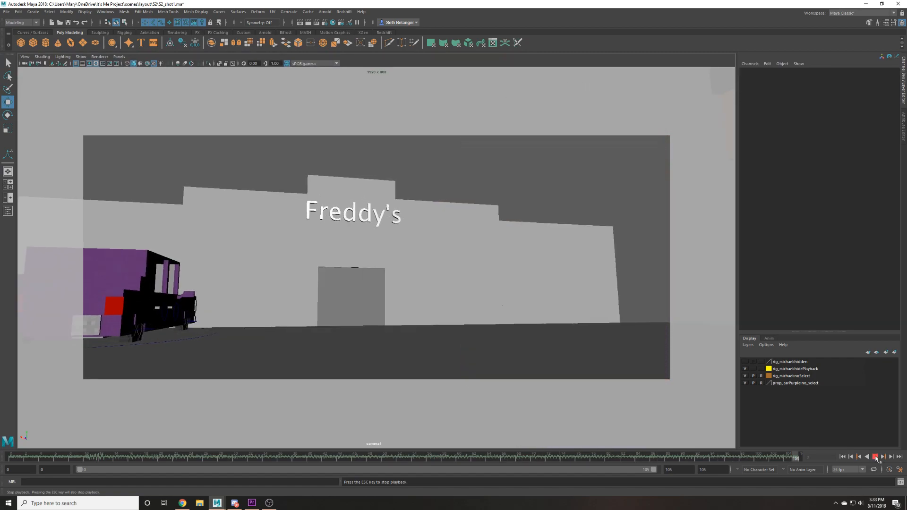
left_click(876, 457)
left_click(844, 456)
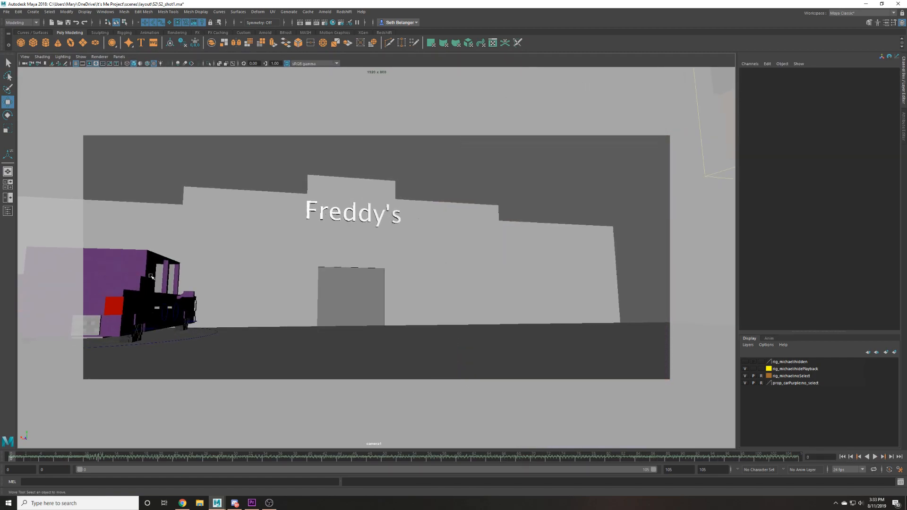
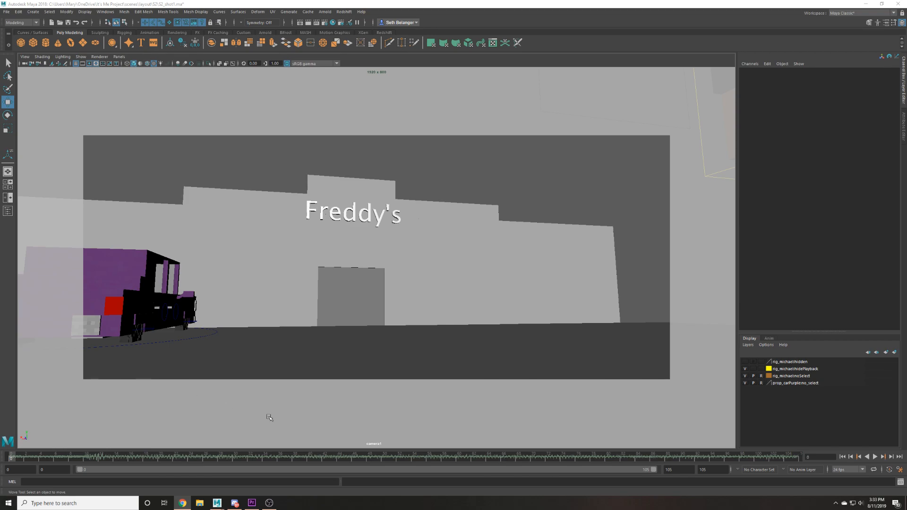
Save the scene under the name S2_shot2.ma in the project's scenes/layout/S2 folder.
key("q")
key("ctrl+shift+s")
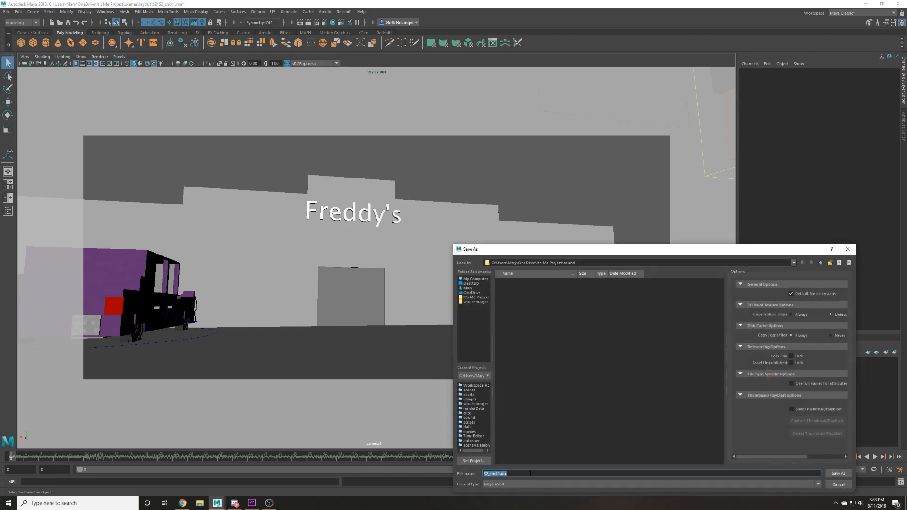
left_click(478, 297)
double_click(509, 339)
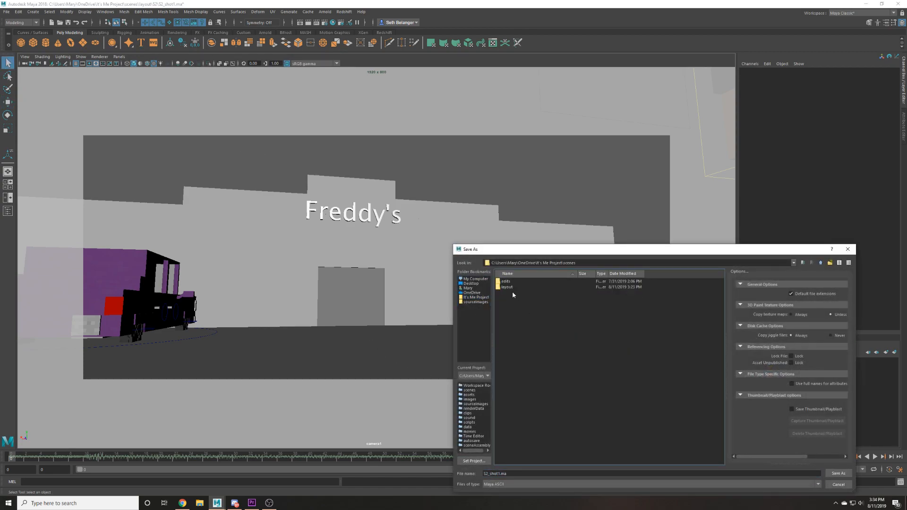
double_click(511, 287)
double_click(503, 287)
double_click(503, 474)
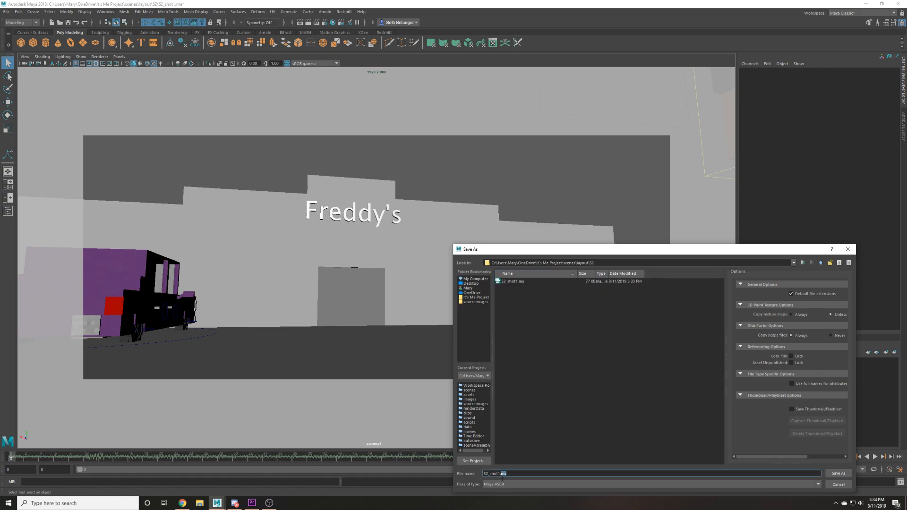
key("Return")
Reposition camera1 from the parking lot to a close framing of the pizzeria's entrance doors.
key("w")
left_click(23, 63)
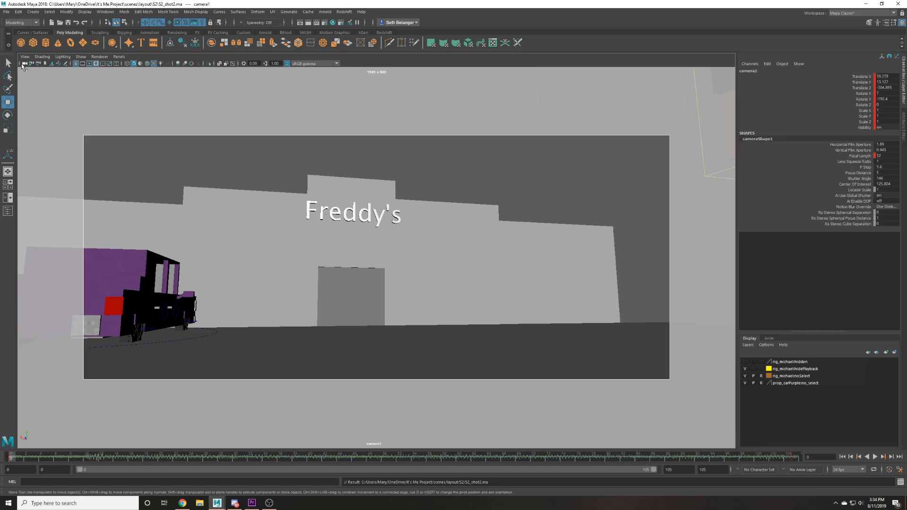
left_click_drag(616, 312, 385, 328, "alt")
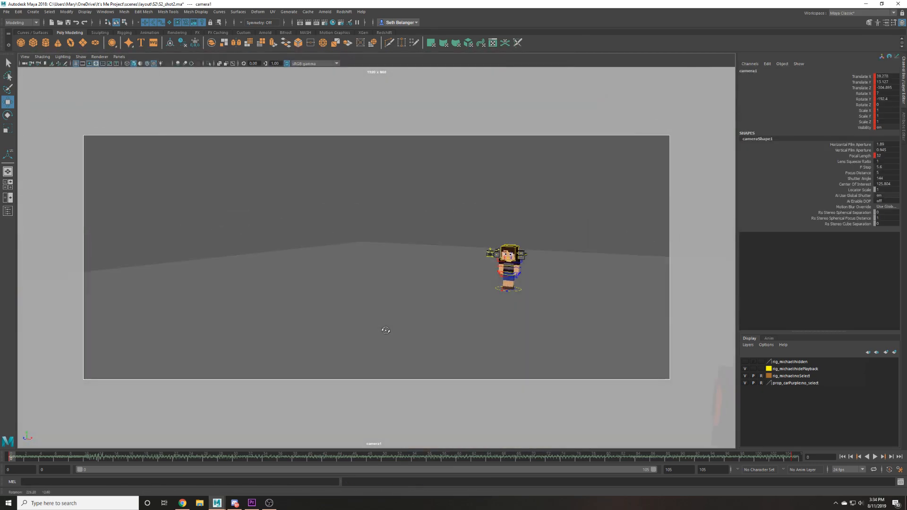
scroll(412, 339, "down", 2)
scroll(412, 340, "down", 3)
left_click_drag(442, 340, 462, 349, "alt")
scroll(503, 355, "up", 3)
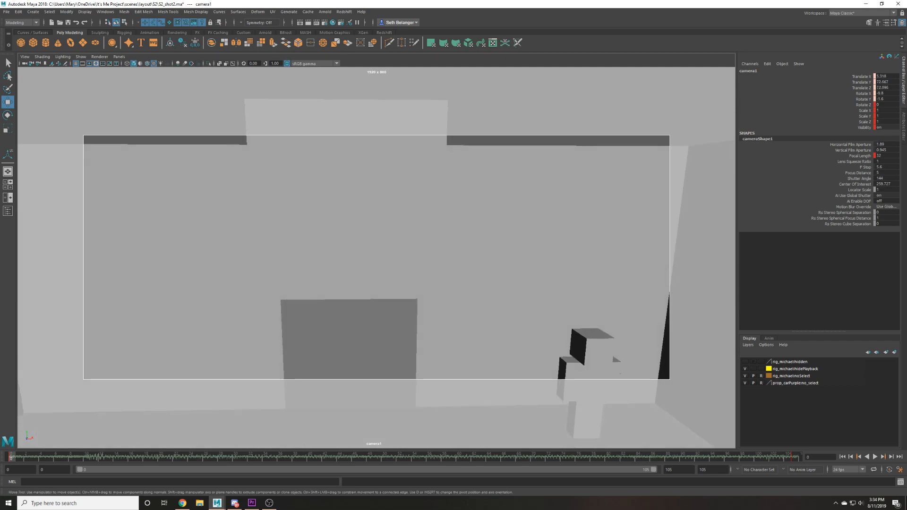
left_click_drag(83, 312, 228, 309, "alt")
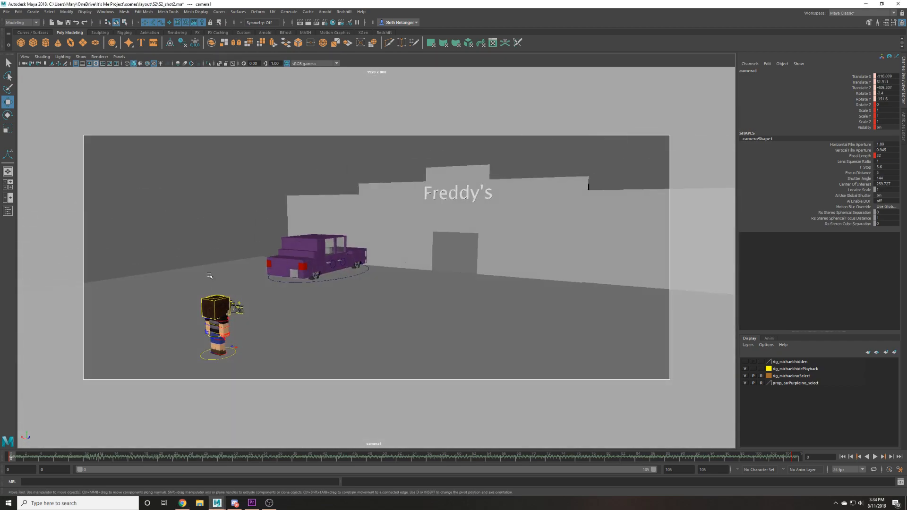
left_click(158, 200)
scroll(280, 267, "up", 5)
scroll(283, 266, "up", 5)
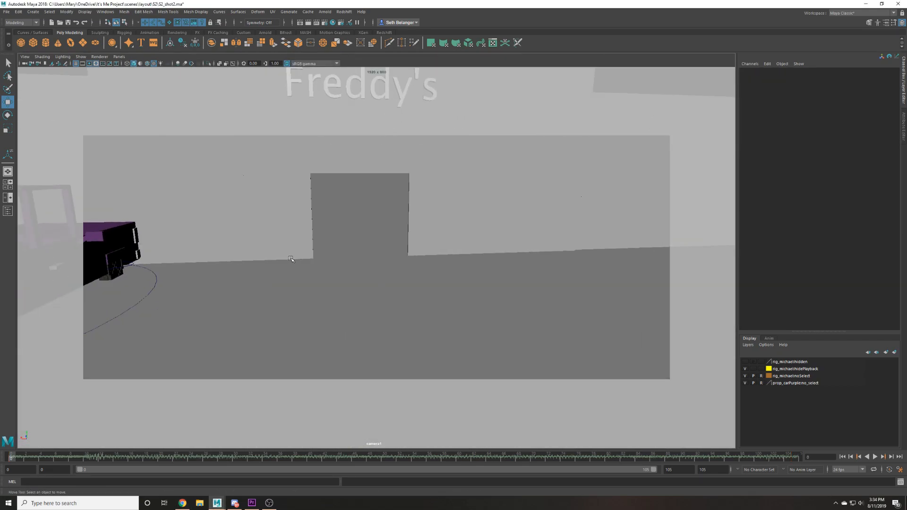
scroll(286, 265, "up", 5)
left_click_drag(284, 265, 349, 357, "alt")
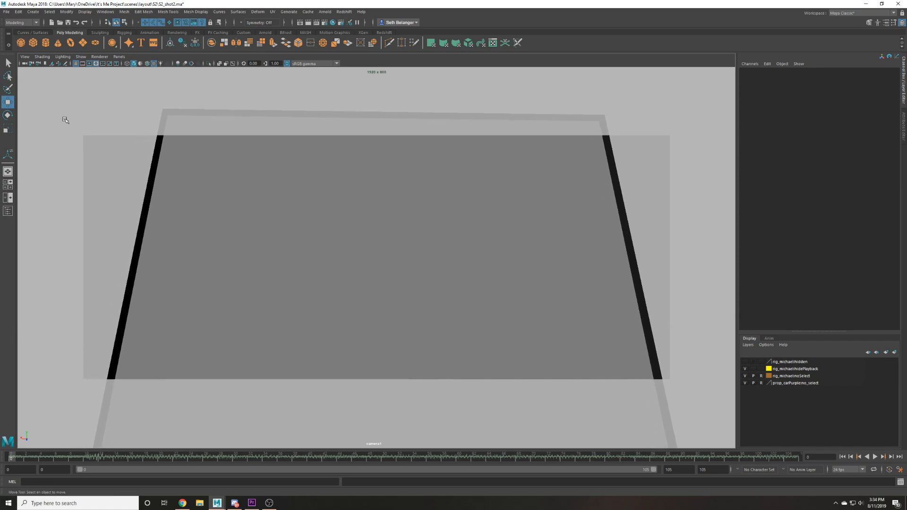
Set camera1's Rotate Y to -180 and Rotate X to 14, key the framing at frame 0, and remove the focal length's animation.
left_click(26, 65)
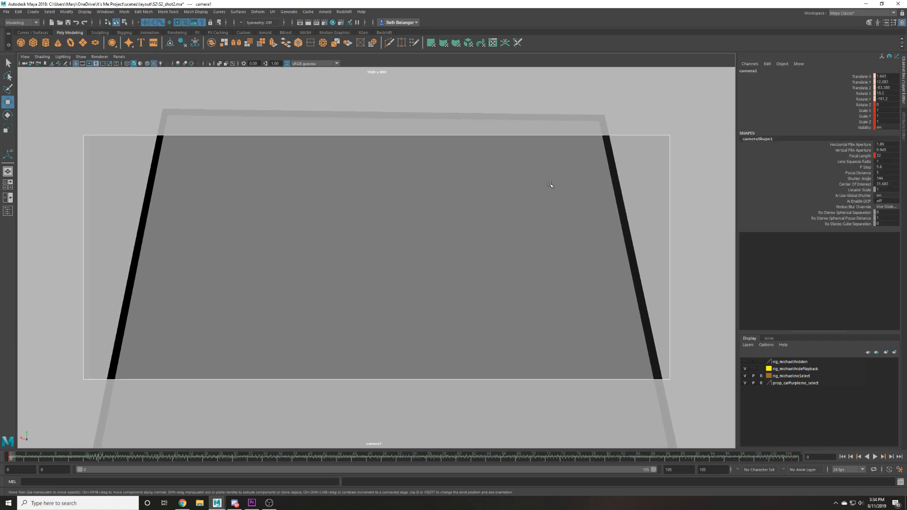
left_click(893, 100)
type("-180")
key("Return")
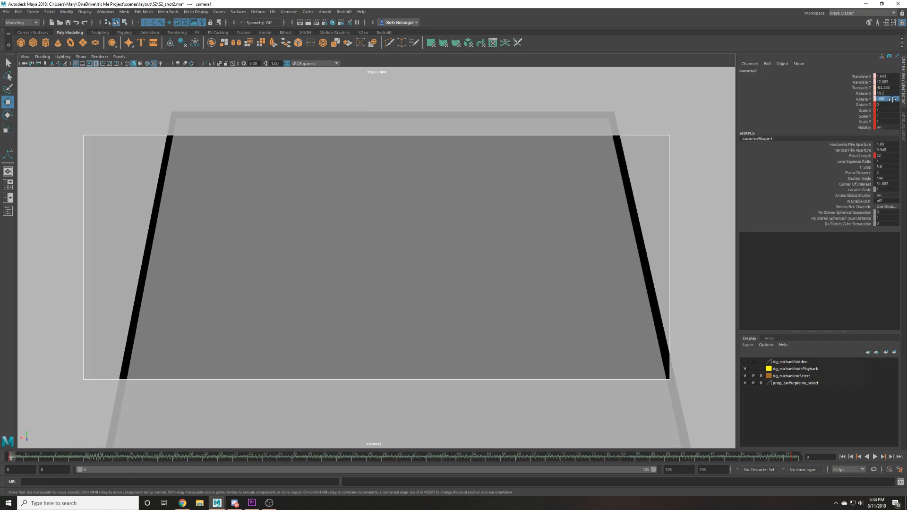
middle_click_drag(883, 92, 857, 93)
scroll(706, 193, "down", 2)
middle_click_drag(702, 192, 651, 173, "alt")
key("s")
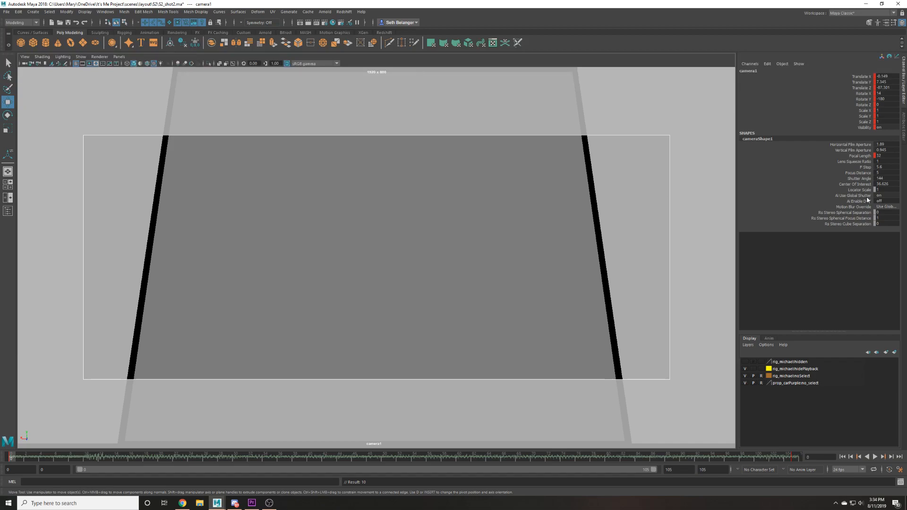
right_click_drag(865, 159, 701, 265)
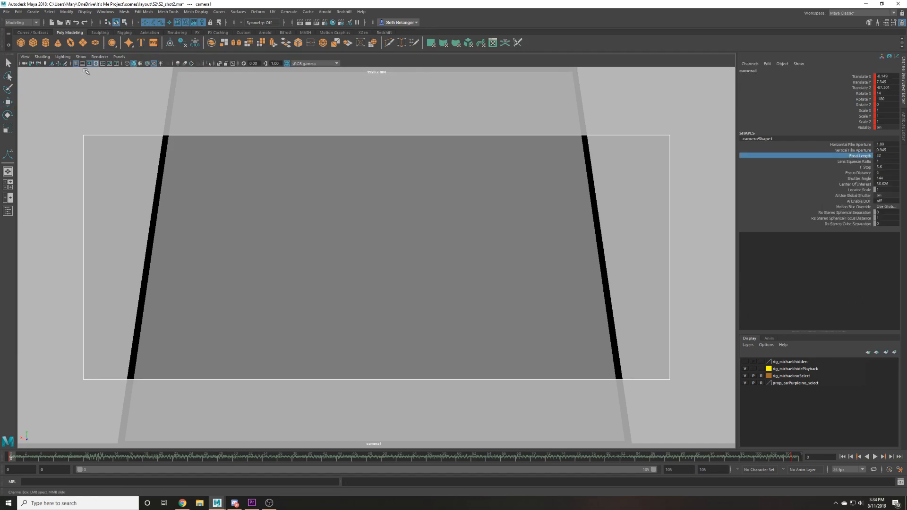
Save the current shot and open the recent greybox scene gb_pizzeria.ma.
left_click(7, 12)
mouse_move(64, 249)
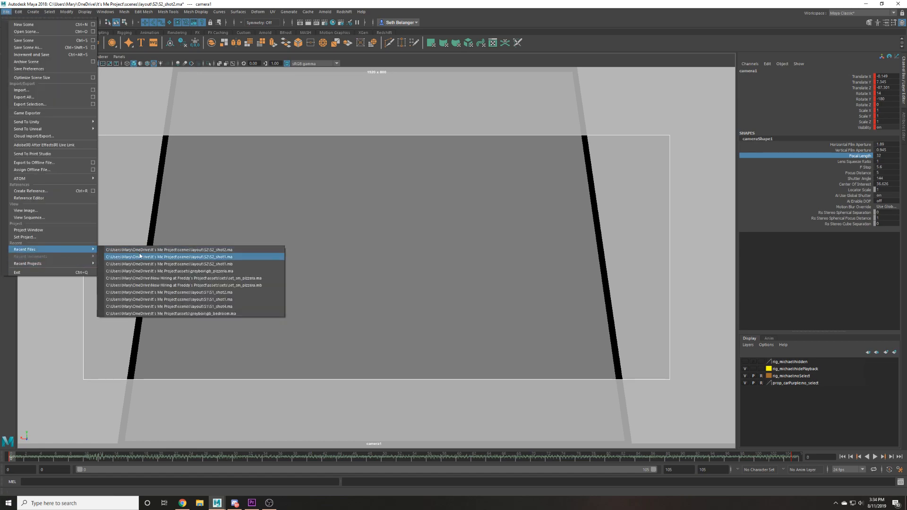
left_click(156, 271)
left_click(420, 254)
left_click(435, 257)
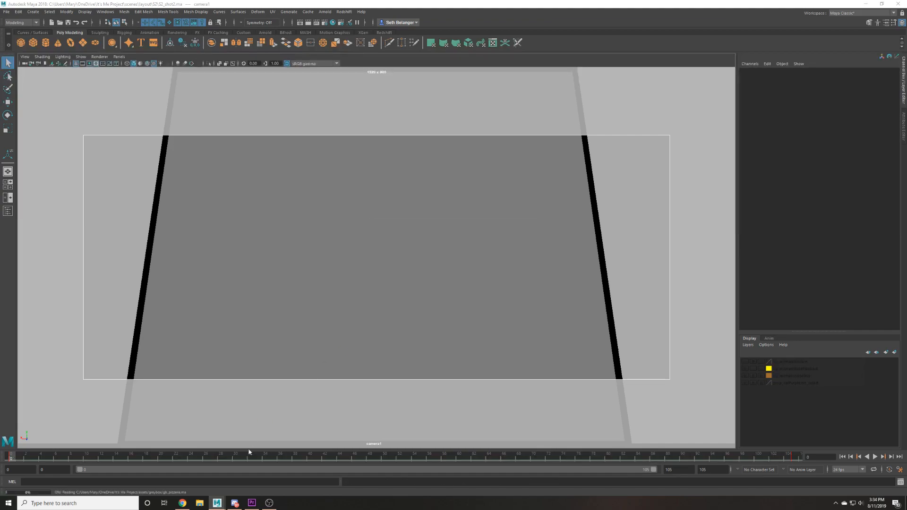
left_click(427, 259)
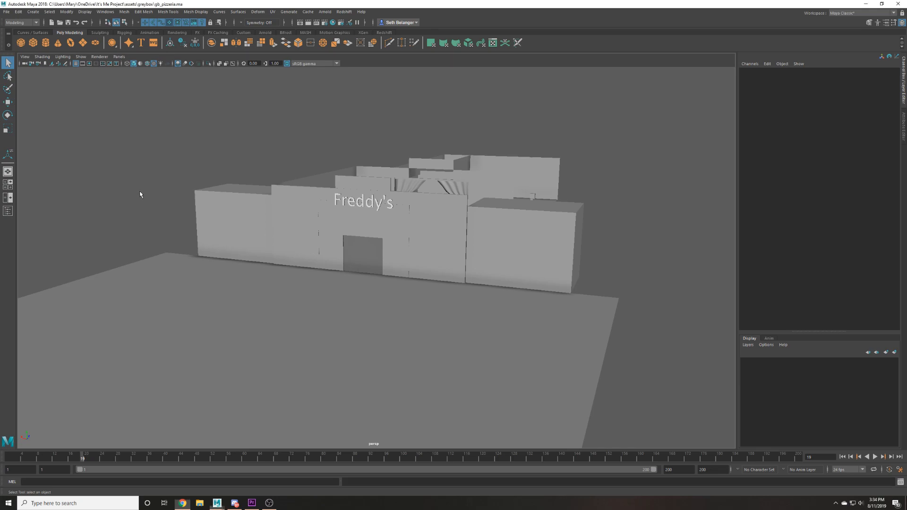
Try rotating the pizzeria's entrance door, and undo the rotation.
scroll(255, 245, "up", 5)
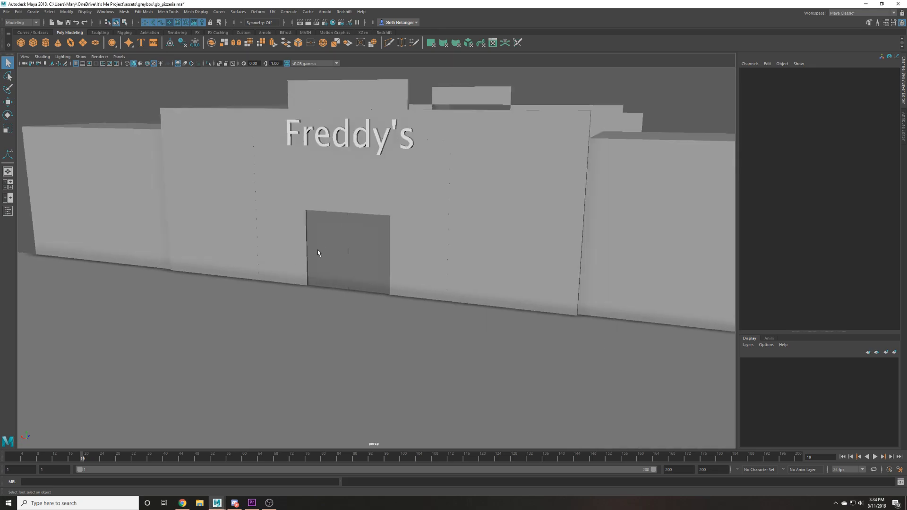
left_click(315, 251)
scroll(322, 249, "up", 3)
key("w")
key("f")
scroll(419, 293, "down", 2)
left_click(465, 312)
mouse_move(413, 318)
left_mouse_down("alt")
mouse_move(419, 312)
mouse_move(409, 319)
left_mouse_up("alt")
left_click(374, 287)
scroll(374, 286, "up", 4)
key("e")
left_click_drag(327, 435, 66, 346)
key("ctrl+z")
Move the blocky greybox character from the room's corner to the entrance doors as a scale reference.
key("w")
left_click_drag(318, 352, 417, 227, "alt")
scroll(384, 323, "down", 4)
scroll(384, 323, "down", 4)
left_click(523, 222)
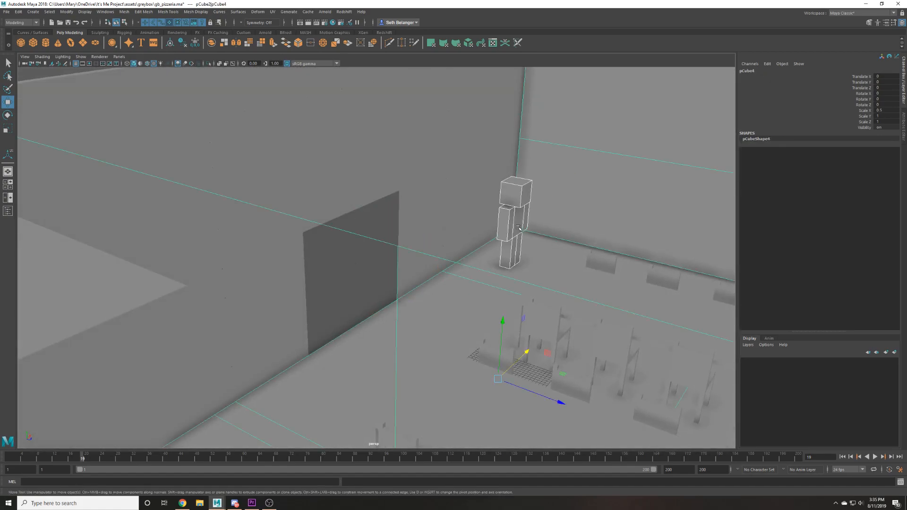
left_click_drag(579, 216, 466, 259)
key("f")
Create a cube by the entrance doors, raise it to Translate Y 14, and set its scale to 2 on all axes.
left_click_drag(367, 283, 251, 251, "alt")
scroll(251, 251, "down", 4)
middle_click_drag(241, 297, 289, 254, "alt")
left_click(288, 254)
left_click_drag(289, 254, 233, 330, "alt")
left_click(273, 374)
right_click_drag(273, 372, 259, 418, "alt")
middle_click_drag(261, 411, 254, 423)
left_click_drag(243, 408, 243, 235)
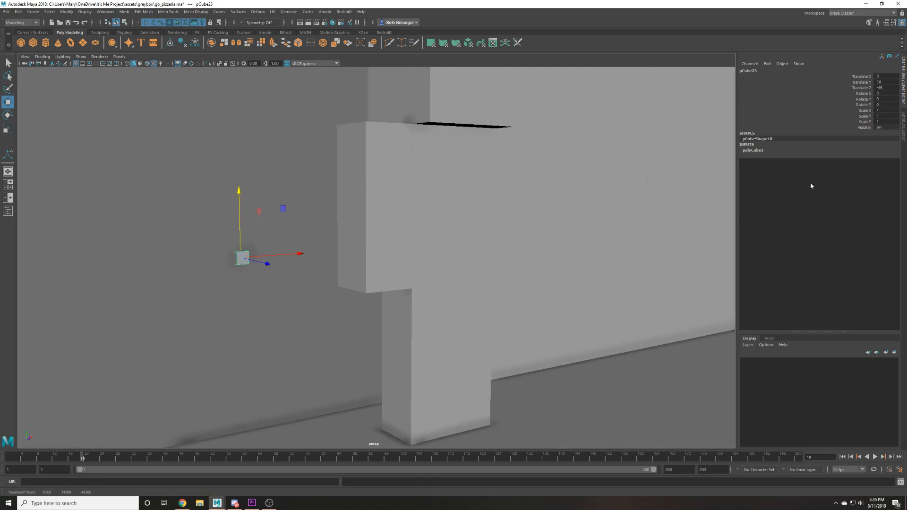
left_click_drag(880, 111, 886, 118)
type("2")
key("Return")
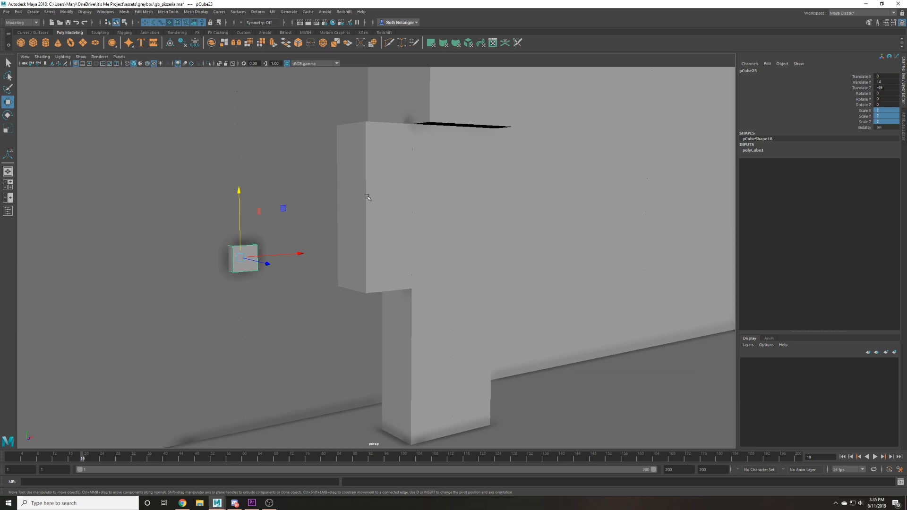
Move the cube's vertices inward to reduce it to a smaller, thinner block at the door.
left_click_drag(268, 257, 283, 269)
left_click_drag(282, 270, 333, 292)
right_click_drag(333, 292, 302, 292)
left_click_drag(330, 257, 386, 316)
left_click_drag(354, 288, 292, 317)
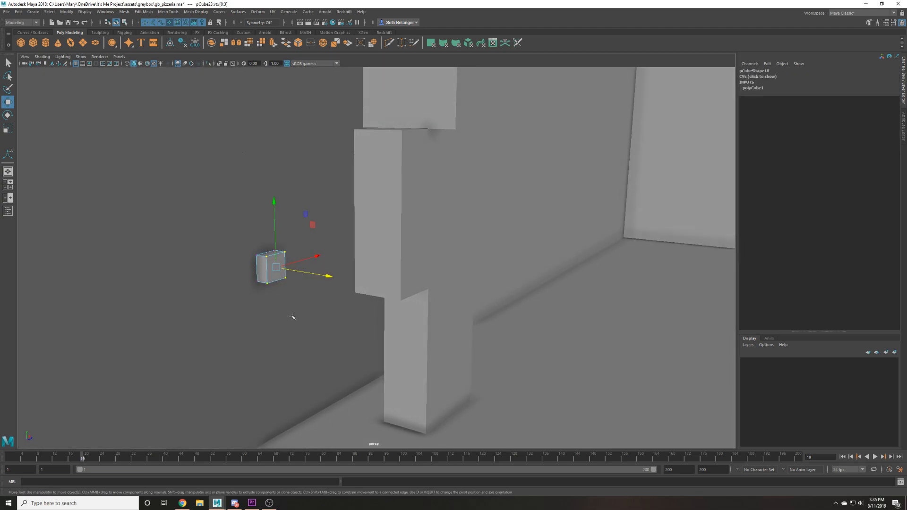
key("f")
right_click_drag(392, 318, 350, 309, "alt")
left_click_drag(351, 309, 329, 283, "alt")
left_click_drag(327, 256, 412, 295)
left_click(372, 254)
Extrude two of the block's faces to form an L-shaped handle piece with a sideways bar.
right_click_drag(368, 248, 367, 278)
left_click(367, 249)
scroll(373, 255, "up", 1)
left_click_drag(372, 255, 488, 322, "shift")
scroll(331, 263, "up", 4)
left_click(360, 257)
scroll(486, 322, "down", 6)
middle_click_drag(437, 332, 440, 310)
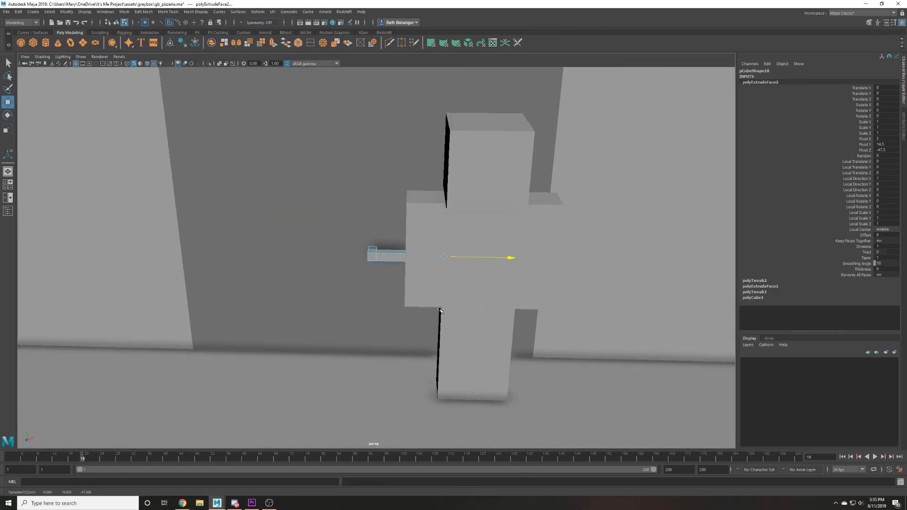
left_click_drag(439, 310, 422, 299, "alt")
left_click_drag(425, 289, 407, 301, "alt")
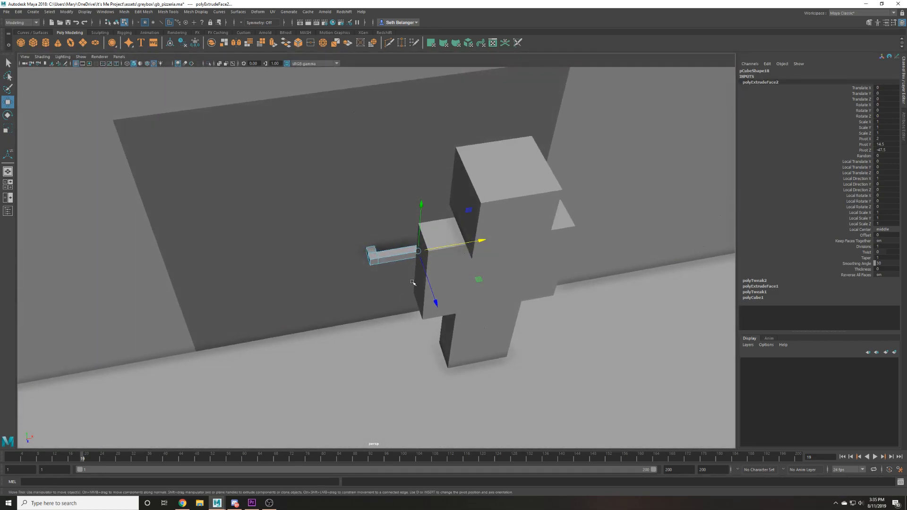
scroll(413, 278, "up", 2)
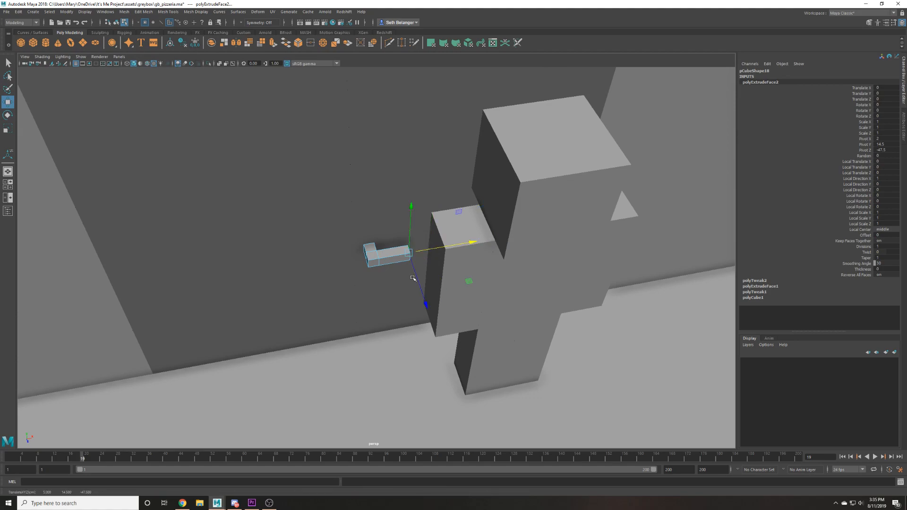
Return to object selection and examine the handle's size and position against the door and the character.
scroll(413, 279, "up", 2)
key("4")
scroll(414, 279, "down", 2)
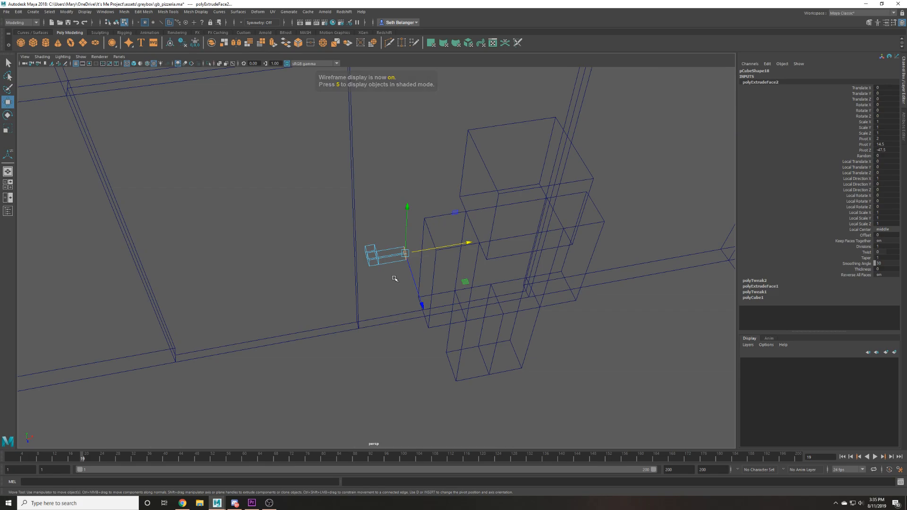
key("5")
mouse_move(395, 279)
left_mouse_down("alt")
mouse_move(395, 292)
mouse_move(419, 265)
mouse_move(520, 249)
mouse_move(497, 279)
mouse_move(403, 283)
mouse_move(385, 275)
left_mouse_up("alt")
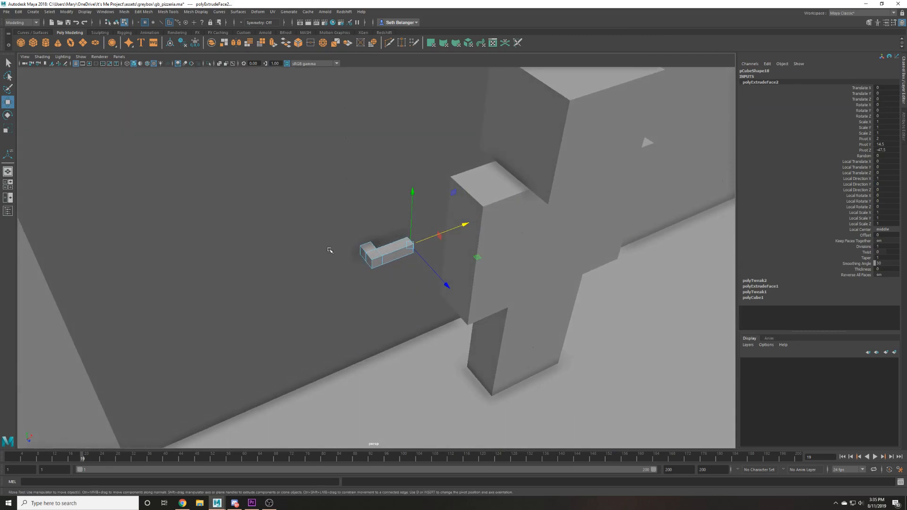
key("F8")
left_click_drag(390, 230, 350, 254, "alt")
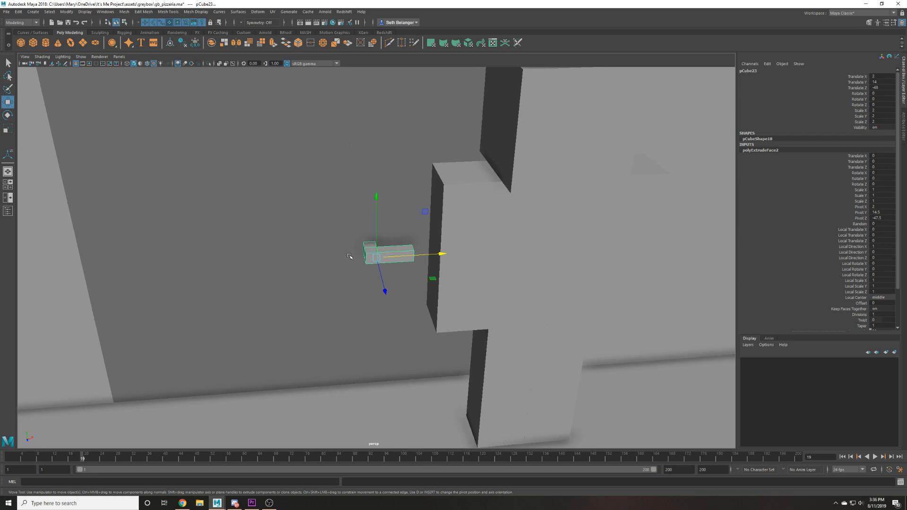
left_click(348, 237)
left_click(351, 175)
left_click(315, 174)
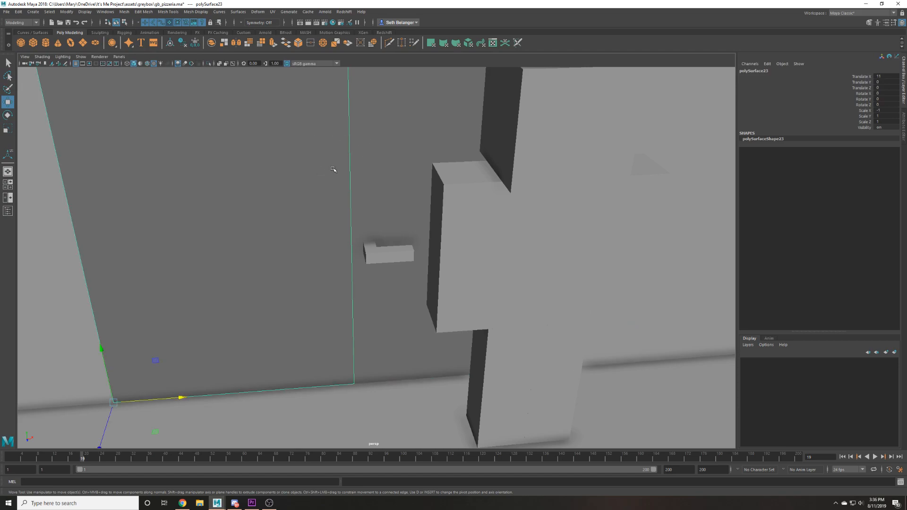
left_click(394, 265)
scroll(394, 265, "up", 3)
left_click(397, 255)
scroll(401, 251, "up", 2)
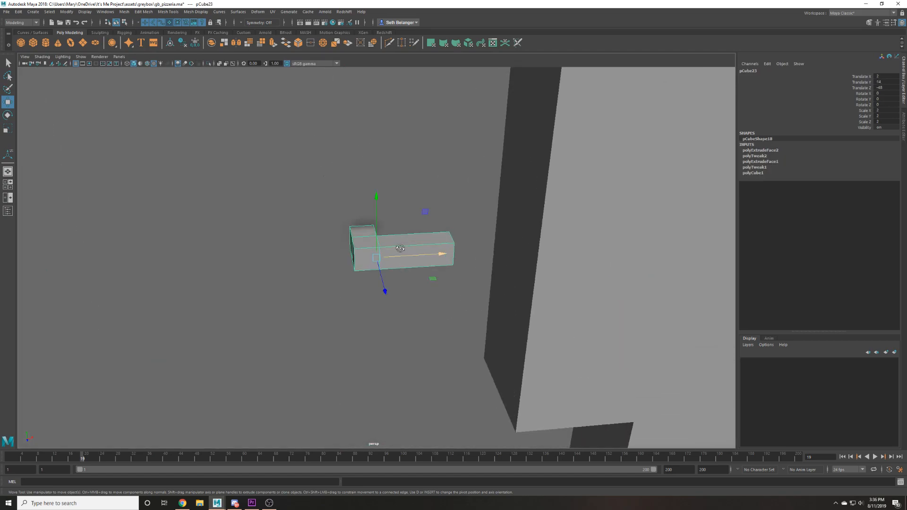
left_click_drag(401, 252, 412, 267, "alt")
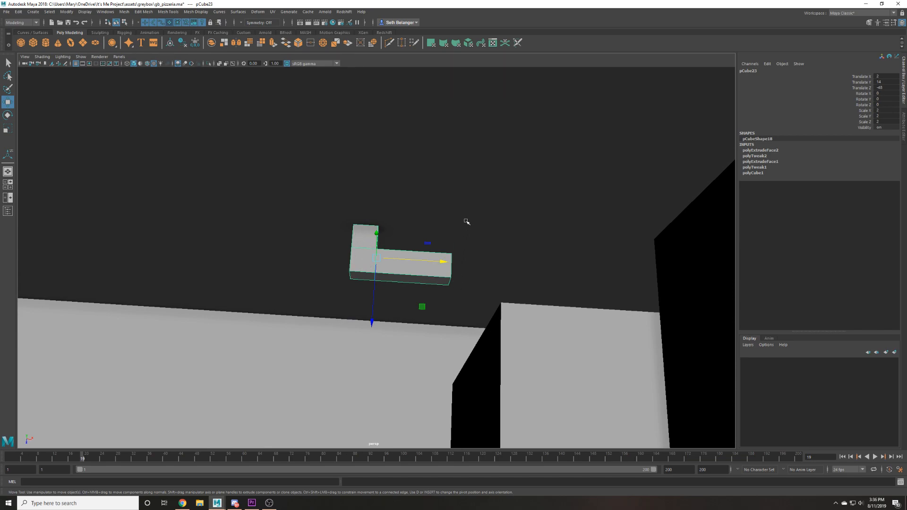
Rotate the handle piece to 90 degrees about Z so that its bar stands upright.
left_click_drag(388, 283, 361, 204, "alt")
key("e")
scroll(320, 343, "down", 4)
key("w")
key("4")
mouse_move(314, 345)
left_mouse_down("alt")
mouse_move(364, 280)
mouse_move(355, 226)
mouse_move(370, 212)
left_mouse_up("alt")
scroll(349, 308, "up", 3)
key("5")
Lengthen the upright handle bar by moving its end vertices upward.
right_click_drag(370, 213, 352, 200)
left_click_drag(352, 200, 373, 105)
scroll(355, 220, "down", 5)
left_click_drag(374, 156, 374, 82)
middle_click_drag(376, 141, 378, 264, "alt")
scroll(378, 263, "up", 3)
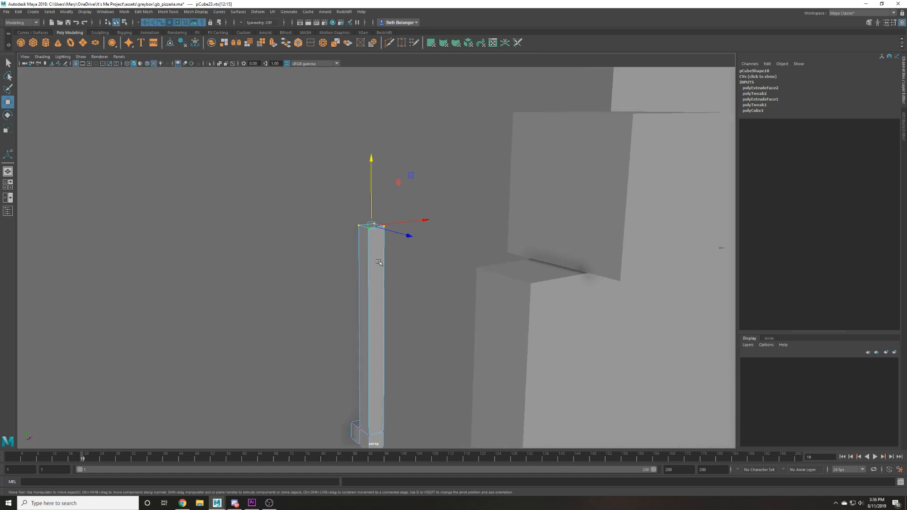
Extrude the bar's upper end and its door-facing side into a second bracket, and delete the handle's history.
right_click_drag(378, 264, 374, 225)
left_click_drag(371, 210, 407, 225, "shift")
scroll(420, 199, "up", 2)
key("4")
left_click_drag(431, 177, 474, 156, "alt")
left_click(483, 129)
left_click_drag(472, 134, 420, 133, "shift")
key("6")
scroll(420, 156, "down", 3)
left_click_drag(416, 170, 371, 198, "alt")
right_click_drag(378, 252, 394, 228)
key("alt+shift+d")
Lower the finished handle along the door to Translate Y 11.
scroll(380, 283, "down", 3)
middle_click_drag(381, 305, 375, 178, "alt")
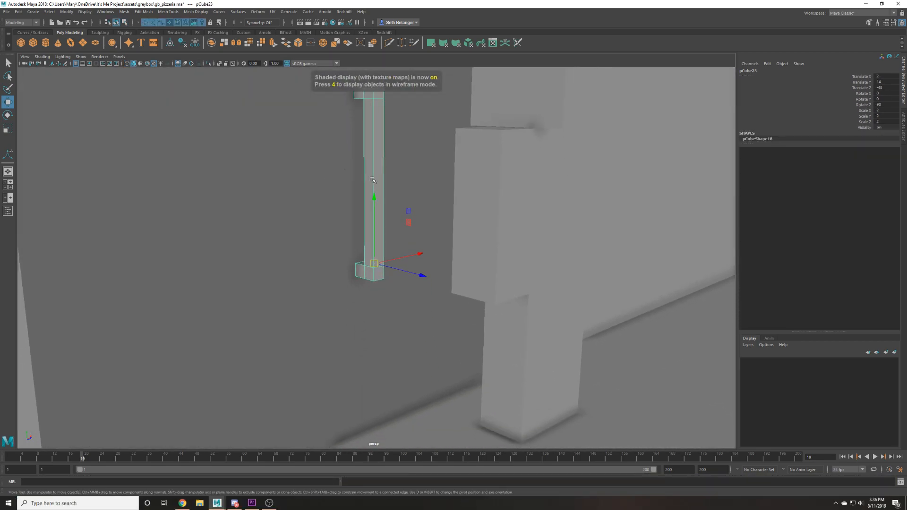
scroll(373, 198, "up", 2)
left_click_drag(373, 235, 373, 331)
scroll(363, 331, "down", 3)
left_click_drag(373, 263, 372, 189)
left_click_drag(366, 302, 373, 264, "alt")
scroll(336, 269, "down", 3)
scroll(403, 247, "up", 3)
Shorten the handle by moving its upper bracket's vertices down, and return to object selection.
key("F9")
left_click_drag(359, 172, 386, 202)
scroll(374, 141, "up", 3)
left_click_drag(372, 140, 373, 153)
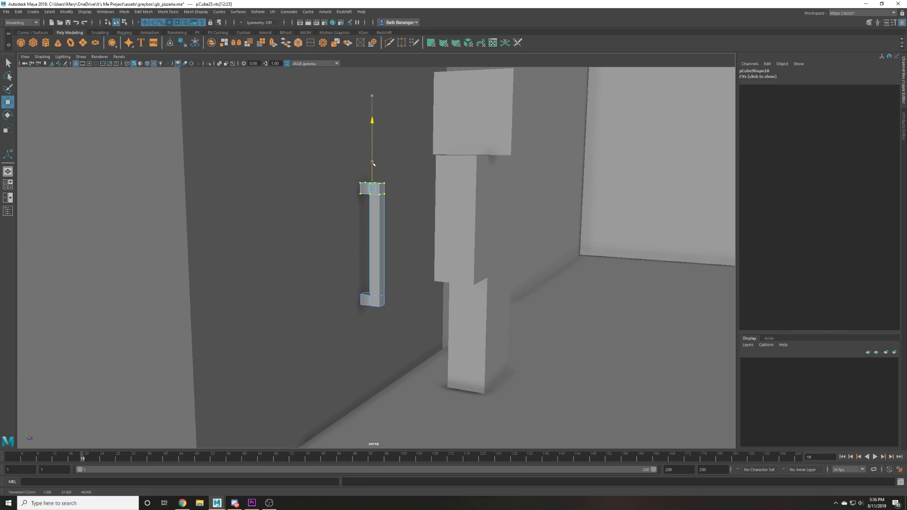
key("F8")
left_click_drag(386, 206, 344, 237, "alt")
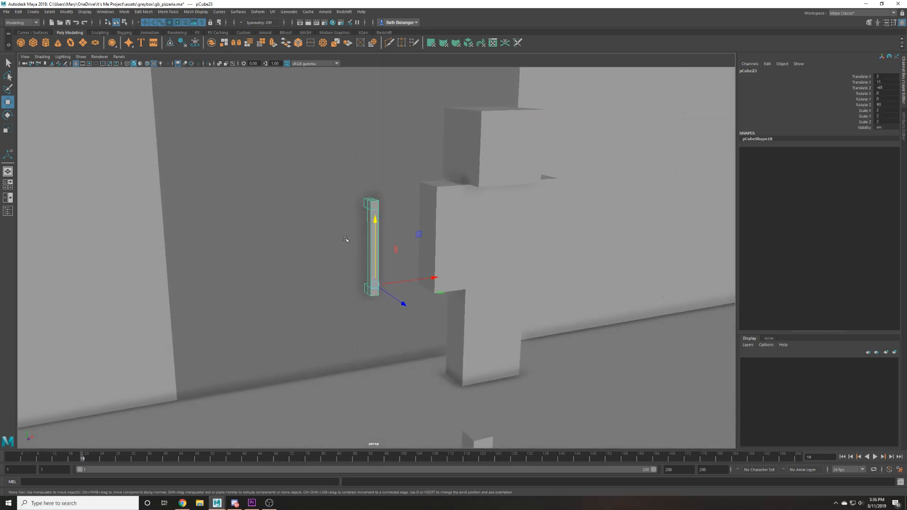
Select both door handles together and move their pivots onto the door surface.
scroll(344, 236, "up", 3)
key("4")
mouse_move(398, 306)
left_mouse_down("alt")
mouse_move(378, 315)
mouse_move(412, 291)
mouse_move(365, 297)
left_mouse_up("alt")
left_click_drag(383, 194, 368, 220, "alt")
left_click(370, 182, "shift")
mouse_move(331, 289)
left_mouse_down("alt")
mouse_move(412, 264)
mouse_move(407, 294)
mouse_move(363, 303)
left_mouse_up("alt")
key("6")
key("d")
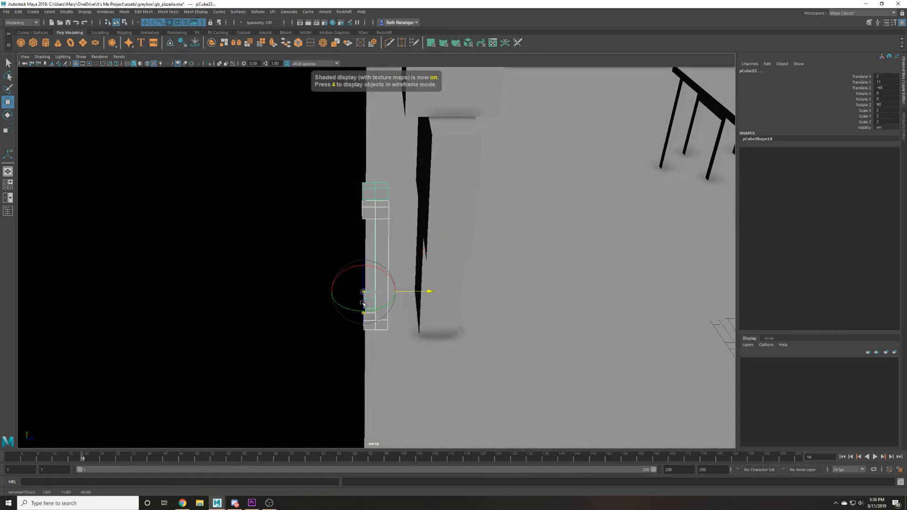
Duplicate the two handles and mirror the copies through the door with a Scale Z of -2.
key("r")
key("ctrl+d")
left_click_drag(409, 293, 94, 311)
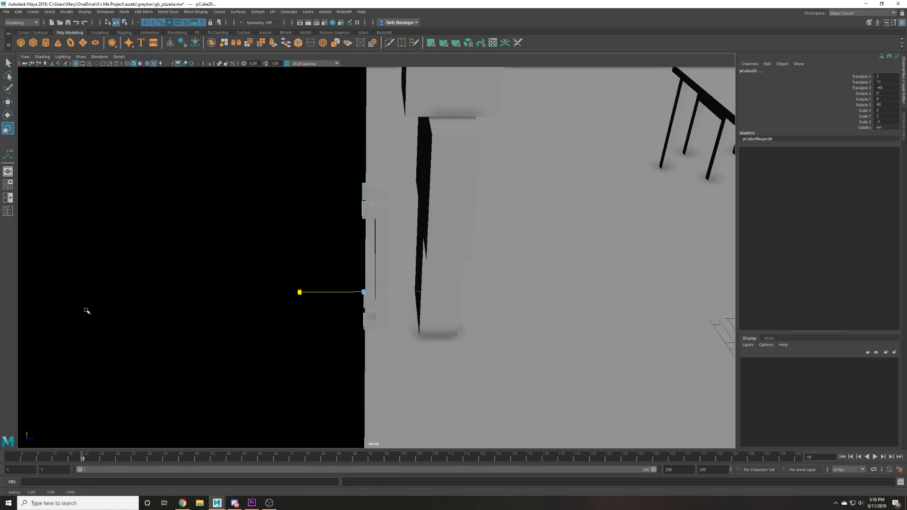
key("ctrl+z")
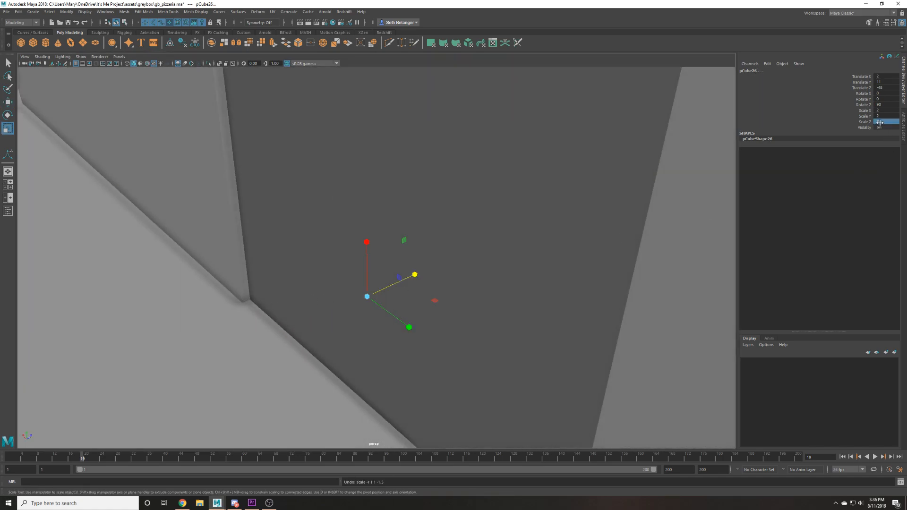
type("-2")
key("Return")
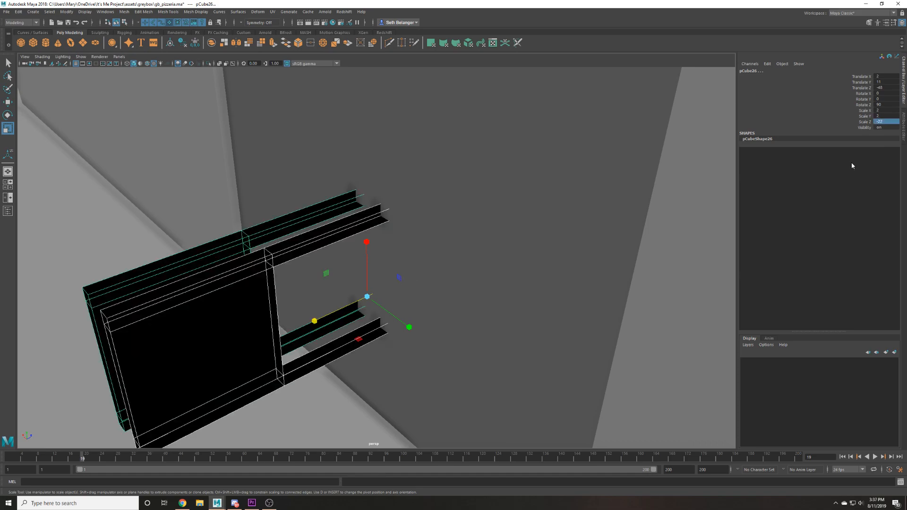
key("BackSpace")
key("Return")
scroll(377, 332, "up", 3)
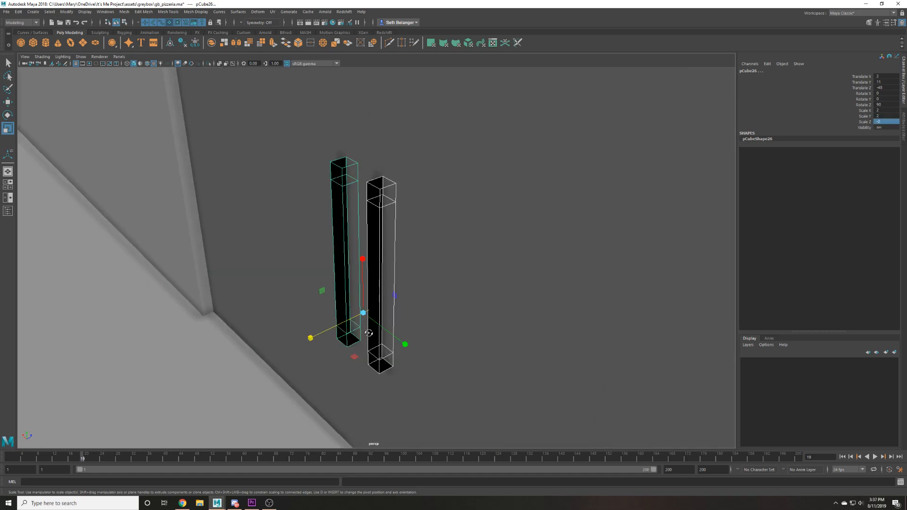
left_click_drag(371, 330, 359, 306, "alt")
key("w")
left_click_drag(416, 291, 343, 316)
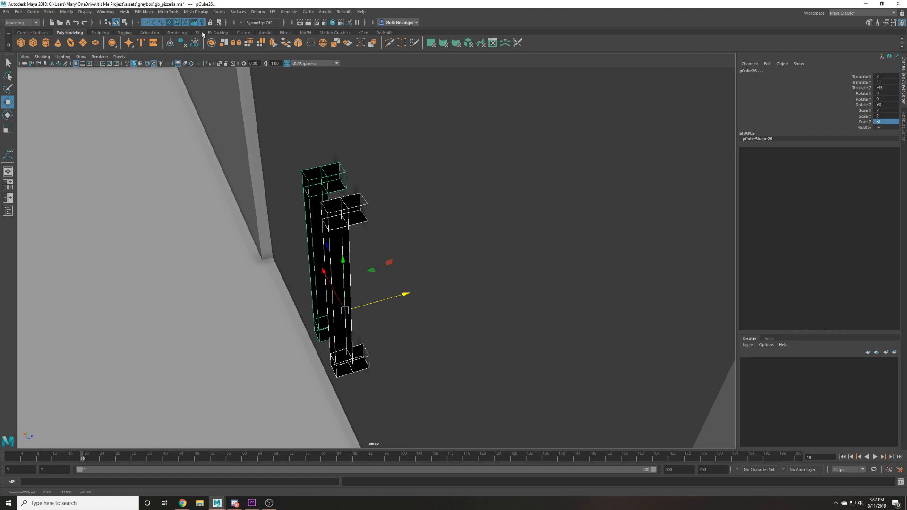
Reverse the mirrored handles' normals, delete their history, and inspect the copies on the door's other side.
left_click(176, 13)
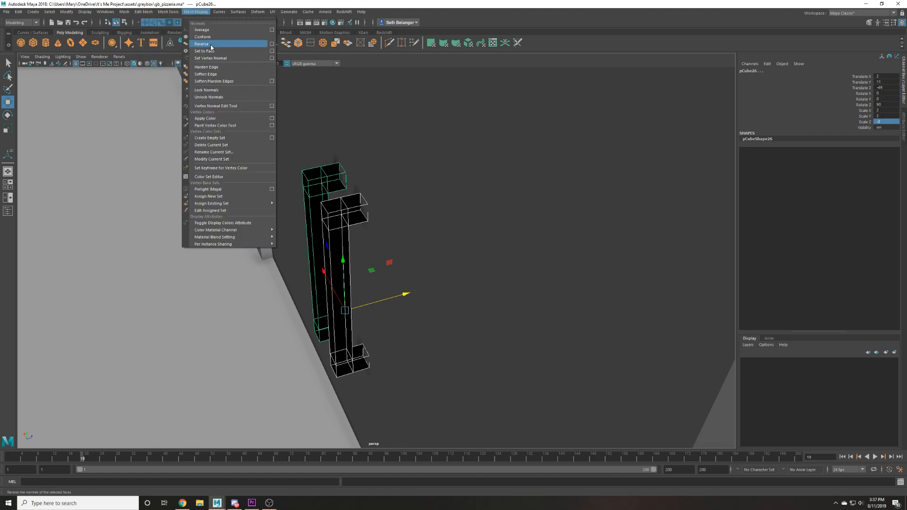
left_click(203, 48)
key("alt+shift+d")
scroll(375, 179, "down", 8)
left_click(376, 175)
scroll(384, 239, "up", 3)
left_click(385, 239)
scroll(373, 243, "up", 3)
key("ctrl+z")
key("ctrl+z")
left_click(372, 211)
left_click_drag(373, 211, 442, 266, "alt")
left_click(426, 241)
scroll(411, 232, "up", 4)
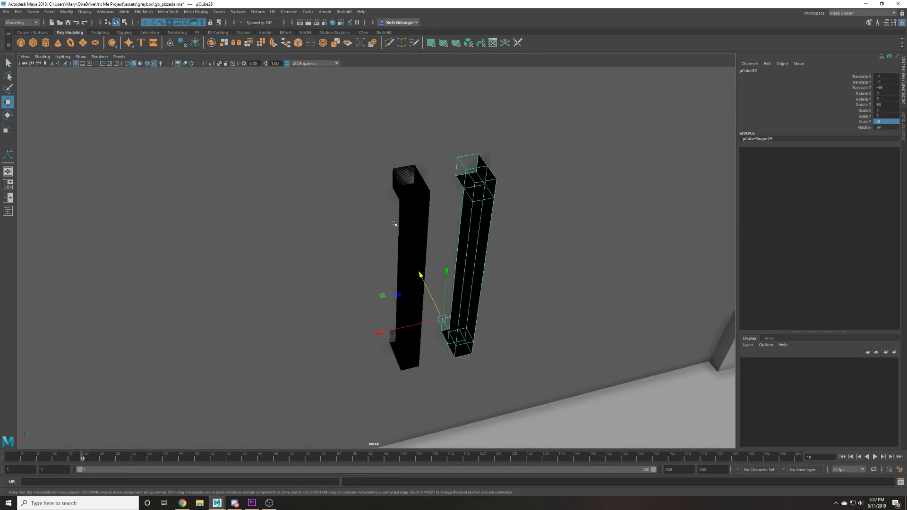
Delete both mirrored handle copies.
key("Delete")
left_click(418, 197)
key("Delete")
Duplicate one original handle, rotate the copy 180° about X to the door's opposite face, and adjust its position.
left_click_drag(328, 192, 376, 212, "alt")
left_click(357, 169)
left_click_drag(404, 177, 336, 181, "alt")
key("ctrl+d")
key("e")
left_click_drag(348, 337, 447, 337)
key("f")
key("w")
left_click_drag(381, 310, 394, 326)
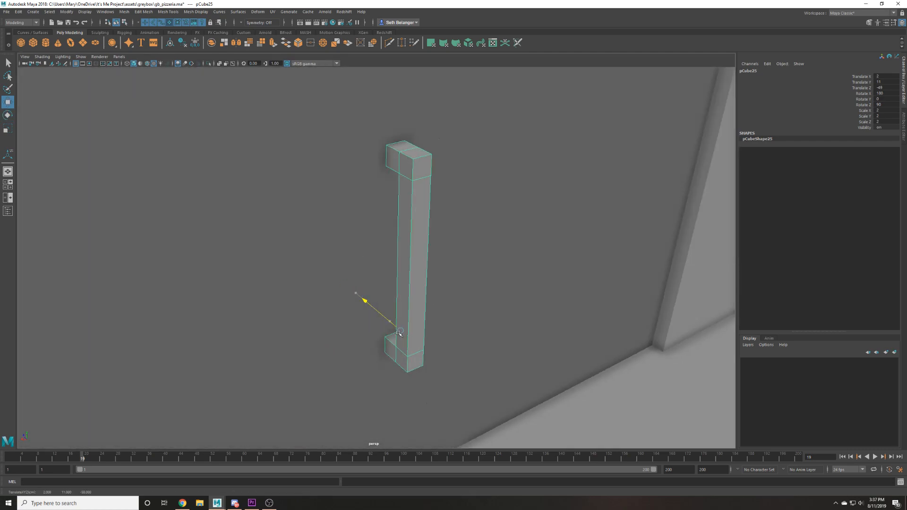
Duplicate the rotated handle and move the copy across the centre seam onto the other door panel.
scroll(412, 185, "down", 3)
left_click_drag(417, 186, 390, 253, "alt")
key("4")
key("ctrl+d")
left_click_drag(347, 309, 417, 308)
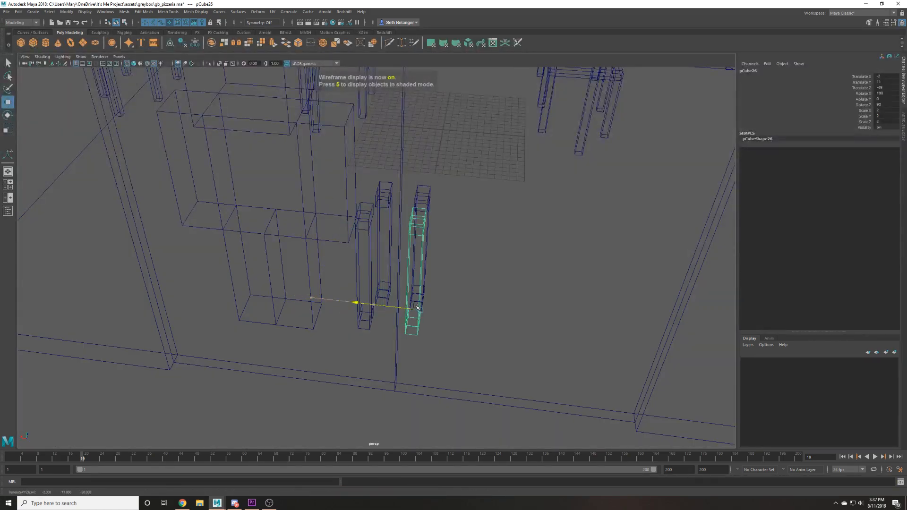
key("5")
left_click_drag(371, 220, 389, 233, "alt")
key("4")
Combine the front and back handles of one door with its door panel and delete the history.
left_click(380, 259)
left_click_drag(374, 306, 423, 222)
mouse_move(367, 235)
left_mouse_down()
mouse_move(410, 187)
mouse_move(368, 208)
mouse_move(405, 236)
left_mouse_up()
key("5")
key("4")
scroll(377, 210, "down", 4)
key("6")
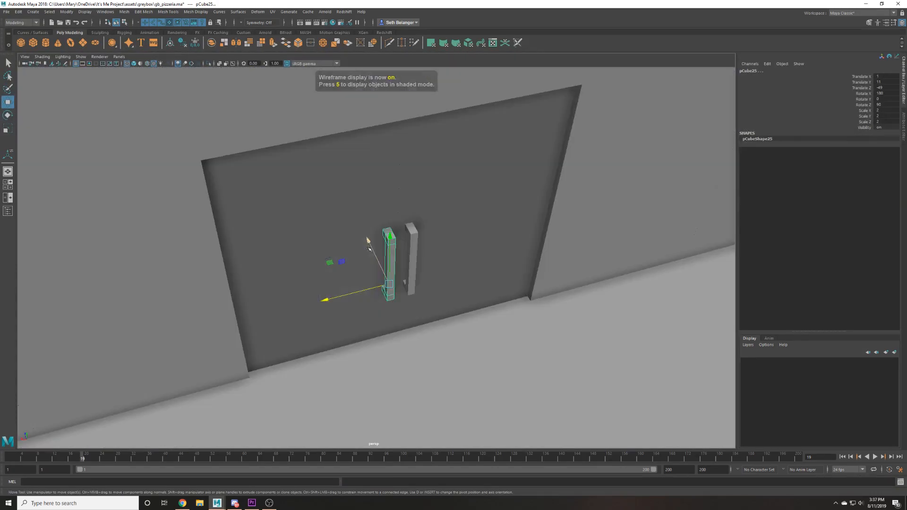
left_click(364, 176, "shift")
left_click(211, 43)
key("alt+shift+d")
Move the combined door's pivot to its outer bottom corner, at the hinge side.
left_click_drag(295, 349, 468, 329, "alt")
key("d")
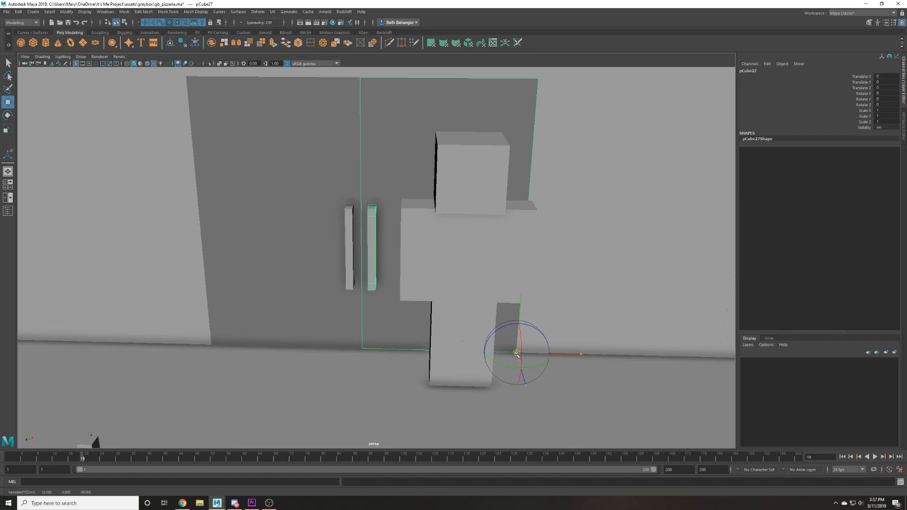
scroll(293, 213, "up", 3)
Combine the other handle pair with its door panel and snap the pivot to that door's outer bottom corner.
key("4")
left_click_drag(334, 199, 349, 167)
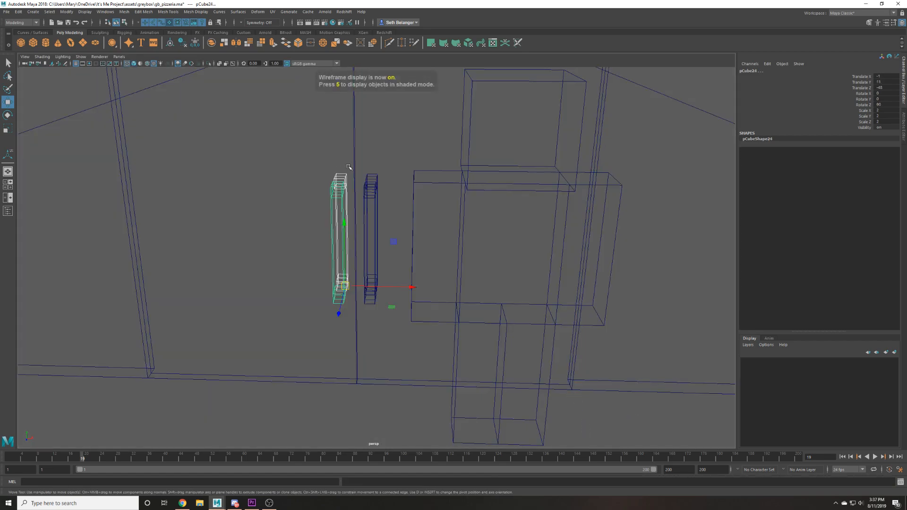
key("6")
left_click(248, 208)
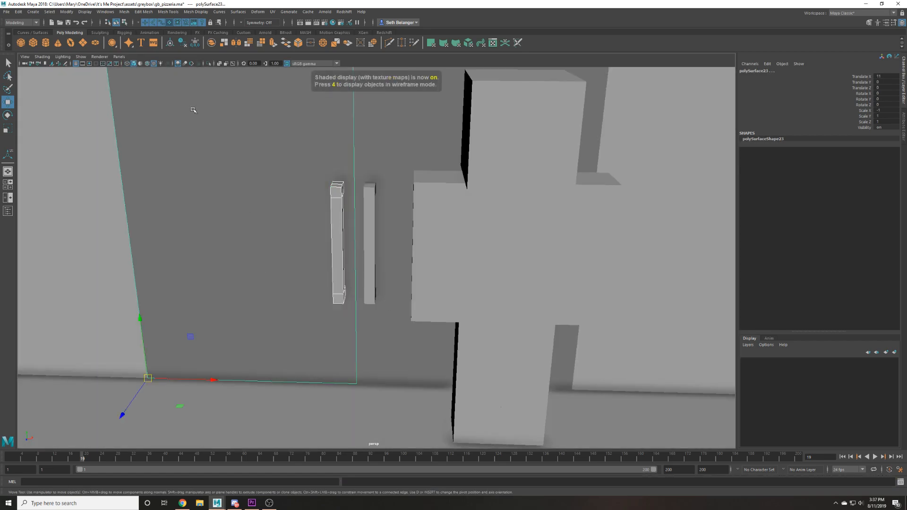
left_click(211, 42)
key("d")
key("v")
middle_click_drag(219, 346, 140, 392)
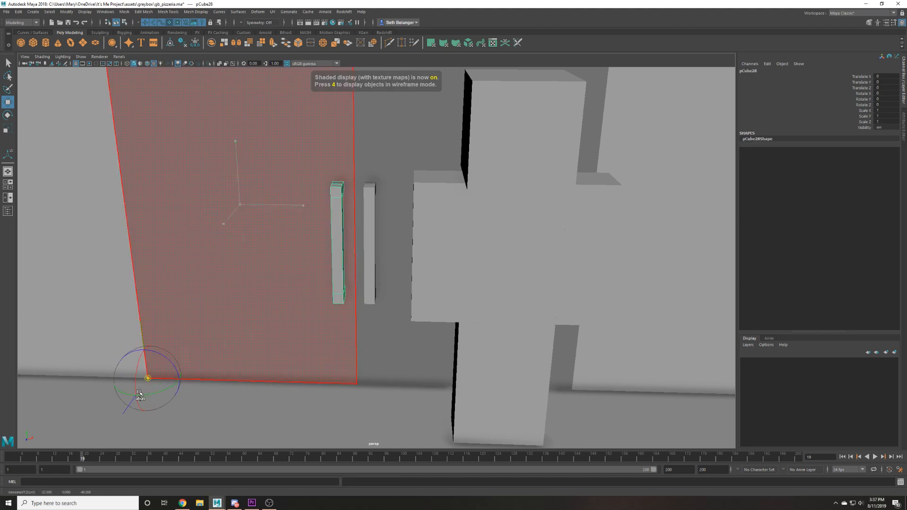
Test a combined door's hinge pivot by rotating the door, and undo the rotation.
scroll(408, 269, "down", 3)
left_click_drag(409, 269, 262, 274, "alt")
left_click(288, 241)
left_click(398, 278)
left_click(349, 319)
key("e")
left_click_drag(314, 363, 364, 252)
key("ctrl+z")
left_click_drag(265, 256, 658, 330, "alt")
key("w")
Test the door swing again from another viewing angle and undo the rotation.
left_click(415, 282)
scroll(414, 282, "down", 1)
scroll(473, 284, "down", 3)
left_click_drag(426, 283, 600, 274, "alt")
scroll(415, 235, "up", 5)
left_click(415, 235)
key("e")
mouse_move(548, 349)
left_mouse_down()
mouse_move(467, 360)
mouse_move(565, 345)
left_mouse_up()
key("ctrl+z")
key("ctrl+z")
key("w")
Deselect everything and save the gb_pizzeria.ma greybox scene.
right_click_drag(631, 308, 512, 238, "alt")
left_click(143, 199)
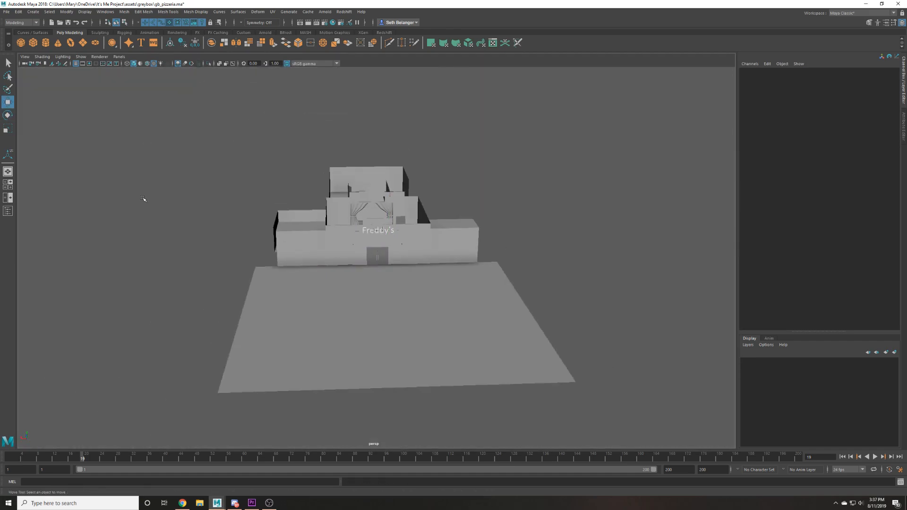
right_click_drag(144, 198, 273, 235, "alt")
key("ctrl+s")
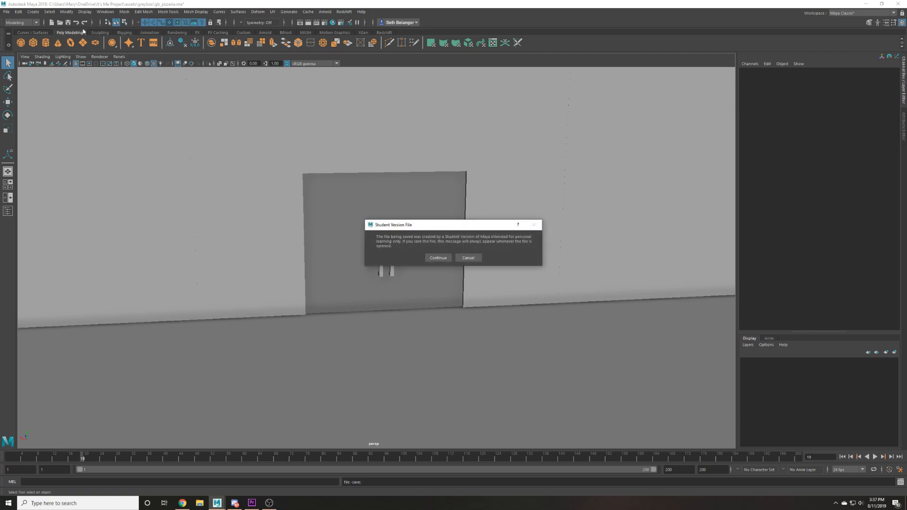
Open the recent scene S2_shot2.ma, accepting the student version notice.
left_click(7, 12)
mouse_move(69, 247)
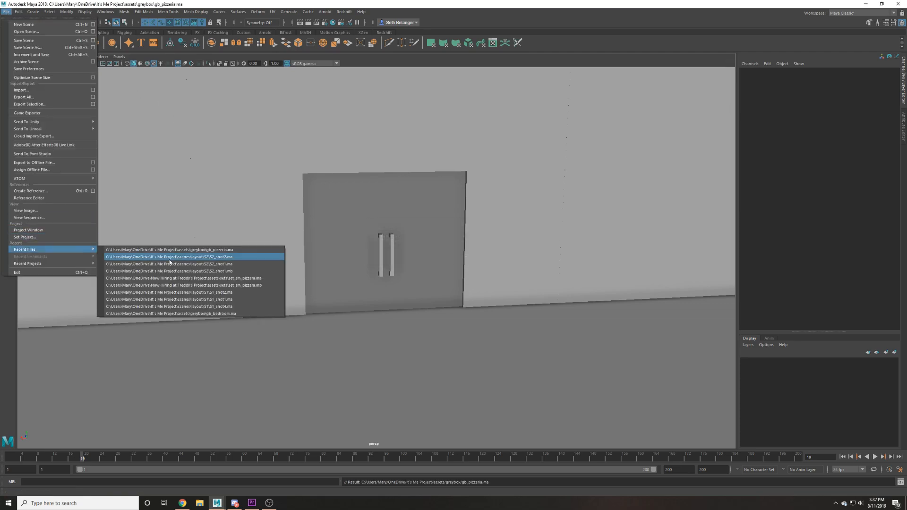
left_click(170, 260)
left_click(437, 258)
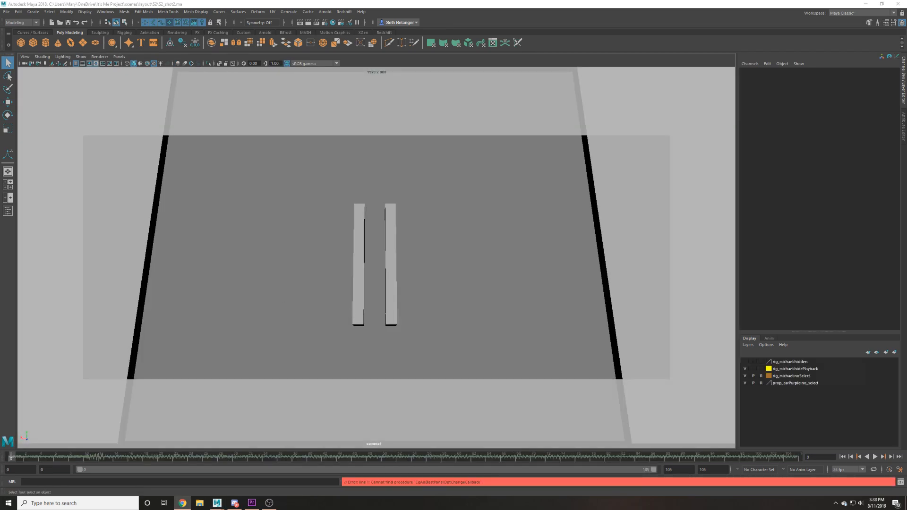
Try swinging the right-hand entrance door open around Y in the shot camera view, and undo the rotation.
left_click(358, 246)
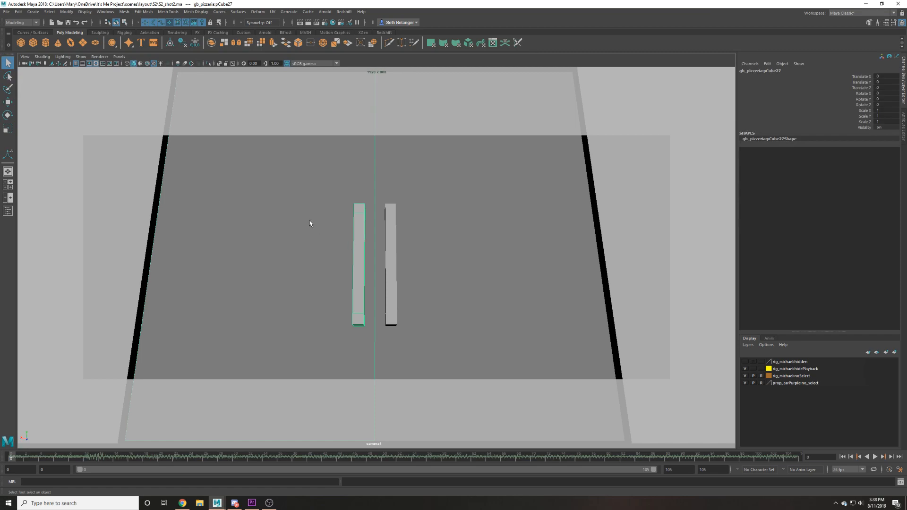
key("Right")
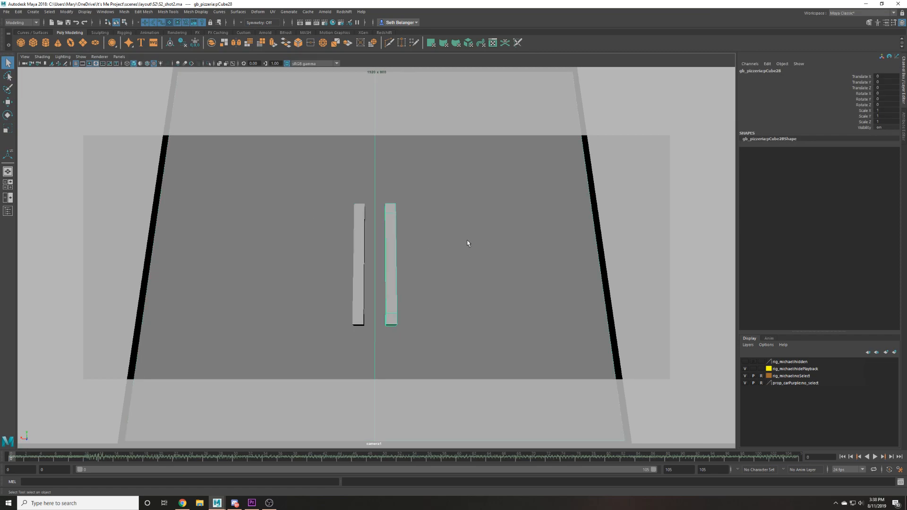
key("e")
left_click_drag(156, 439, 217, 381)
key("ctrl+z")
left_click(388, 272)
middle_click_drag(498, 261, 388, 307)
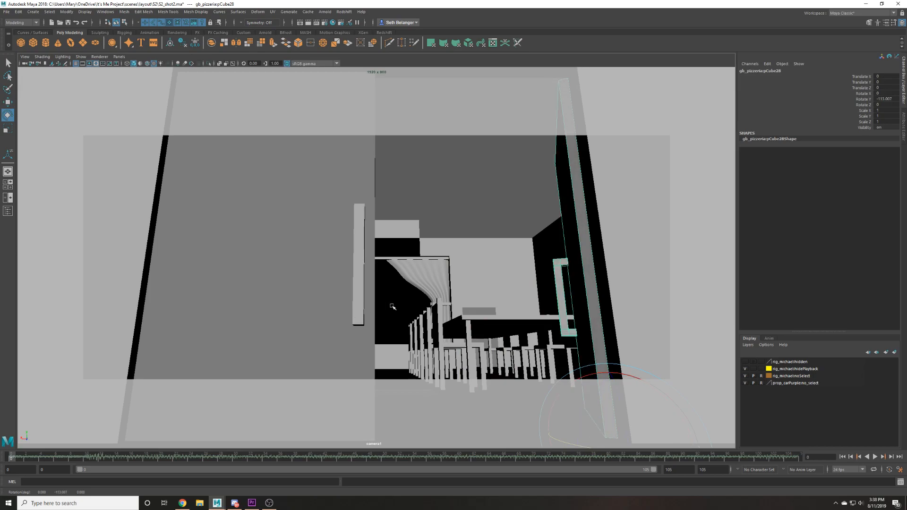
key("ctrl+z")
Pull the shot camera back and try opening each entrance door in turn, undoing each rotation.
scroll(284, 232, "down", 3)
middle_click_drag(273, 229, 425, 265)
key("ctrl+z")
left_click(531, 267)
middle_click_drag(531, 267, 529, 331)
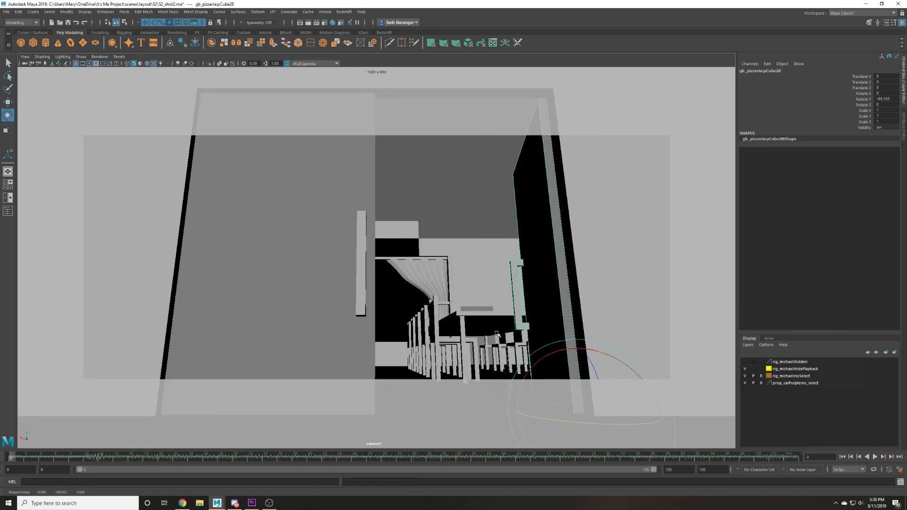
key("ctrl+z")
left_click(260, 228)
middle_click_drag(260, 228, 299, 257)
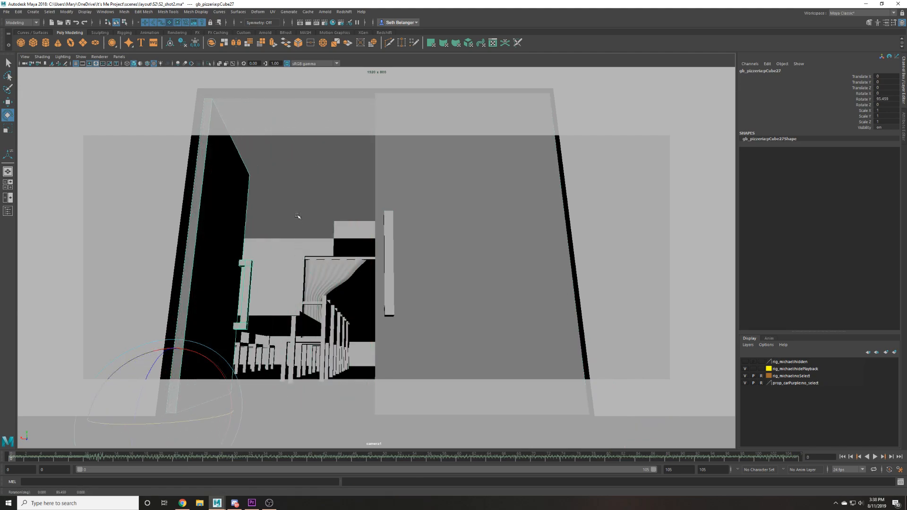
key("ctrl+z")
Try further opening angles on both entrance doors and undo all the rotations back to closed.
middle_click_drag(330, 151, 572, 334)
key("ctrl+z")
left_click(419, 227)
key("ctrl+z")
left_click(359, 236)
key("ctrl+z")
middle_click_drag(342, 298, 551, 288)
key("ctrl+z")
left_click(534, 286)
middle_click_drag(525, 191, 320, 284)
key("ctrl+z")
key("ctrl+z")
key("ctrl+z")
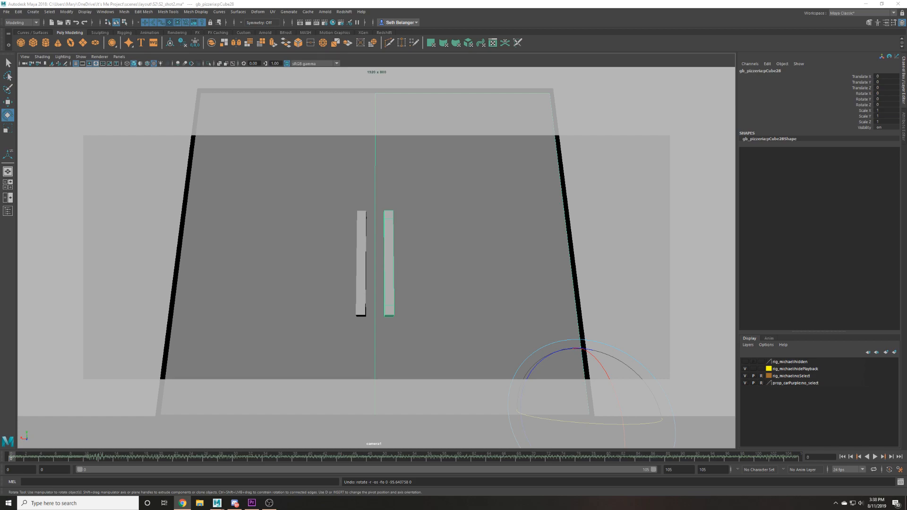
Select camera1, set its Translate X to 0, and dolly it closer to the door handles.
left_click(24, 63)
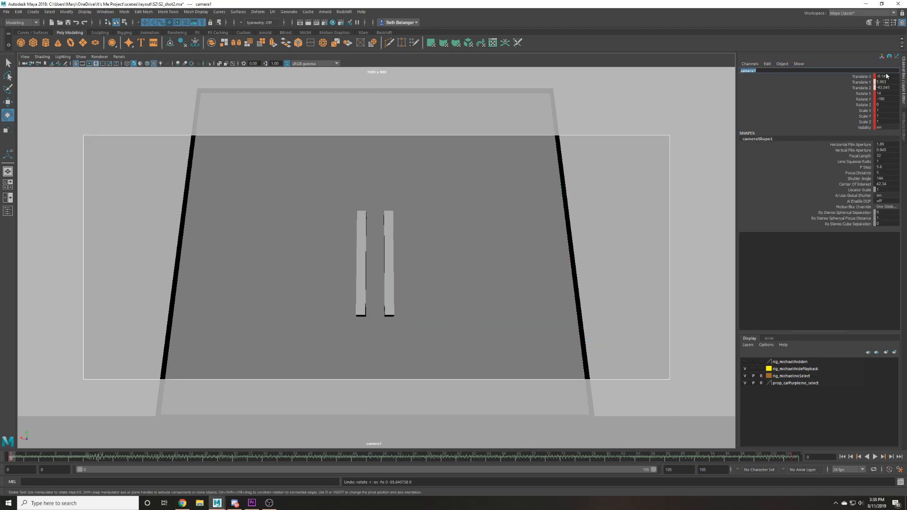
left_click(882, 77)
type("0")
key("Return")
right_click_drag(466, 312, 681, 280, "alt")
Set camera1's focal length to 25 and save S2_shot2.ma.
left_click(893, 155)
type("25")
key("Return")
key("ctrl+s")
key("Return")
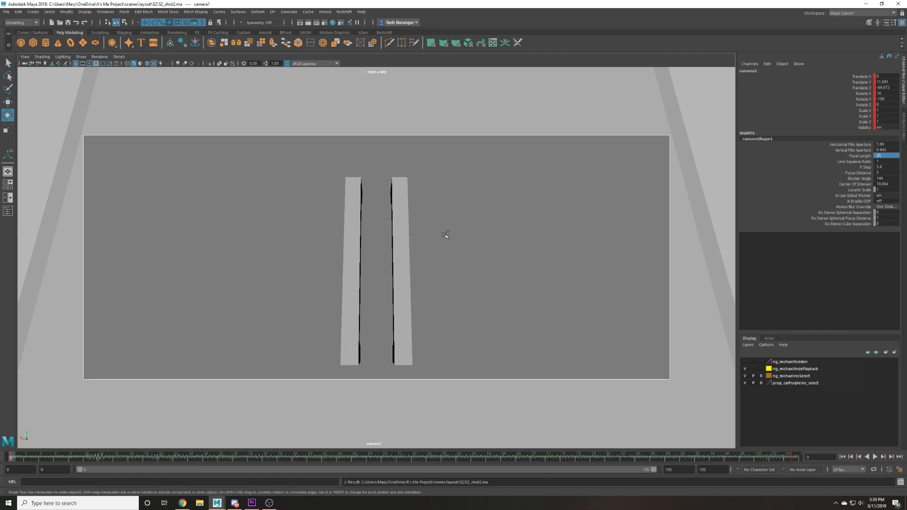
Select the left-hand entrance door, switch the viewport to the persp camera, and frame the door from outside.
left_click(124, 57)
left_click(125, 58)
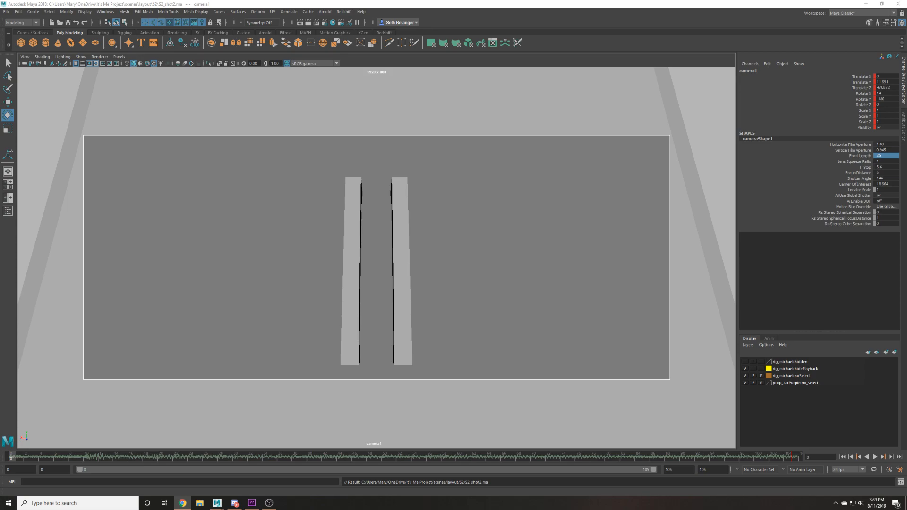
left_click(102, 256)
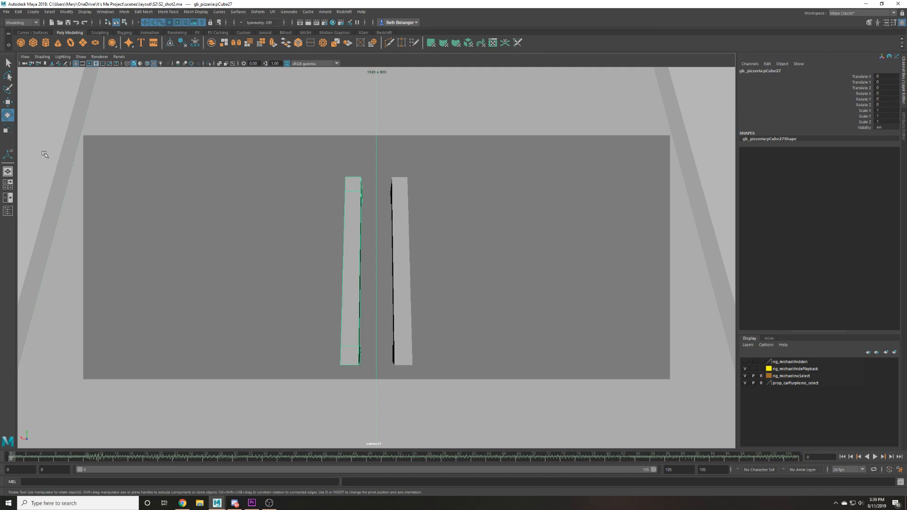
left_click(119, 57)
mouse_move(156, 64)
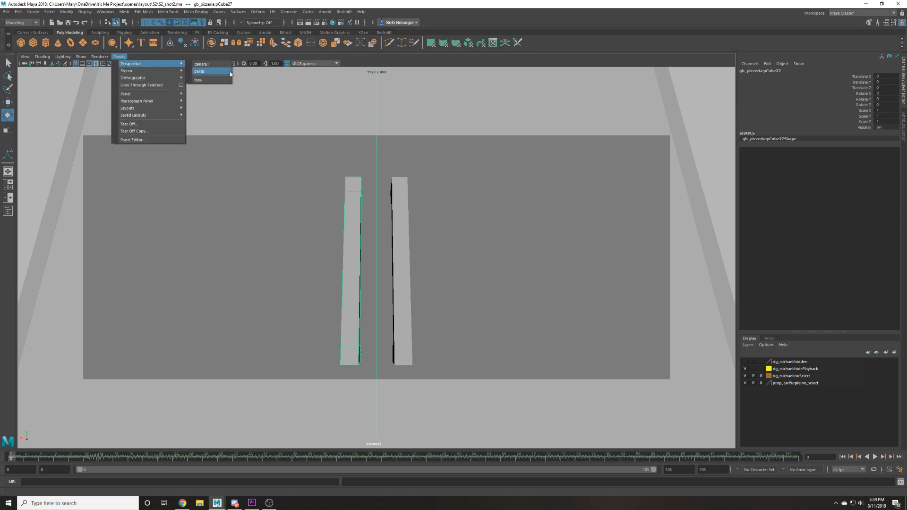
left_click(230, 72)
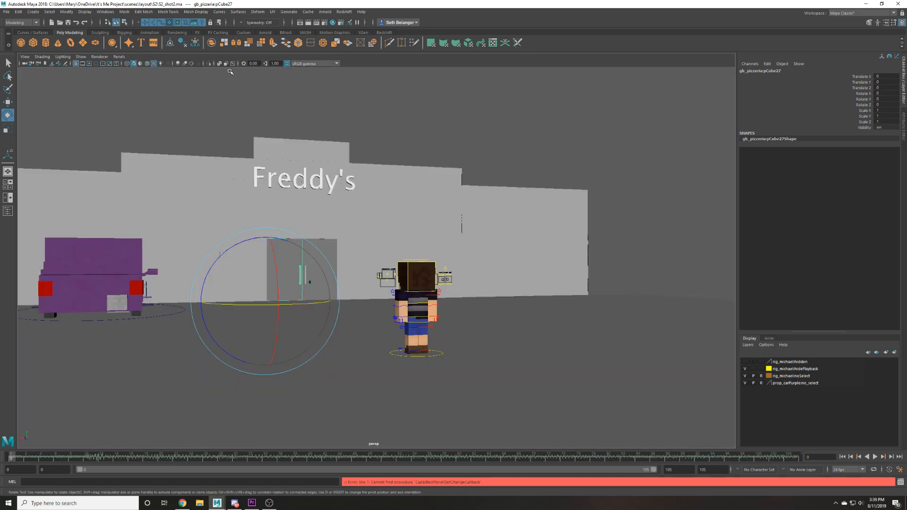
key("f")
scroll(439, 221, "down", 5)
left_click_drag(439, 221, 469, 332, "alt")
Try swinging the selected door outward around Y and undo the rotation.
middle_click_drag(470, 332, 356, 387)
scroll(358, 387, "up", 5)
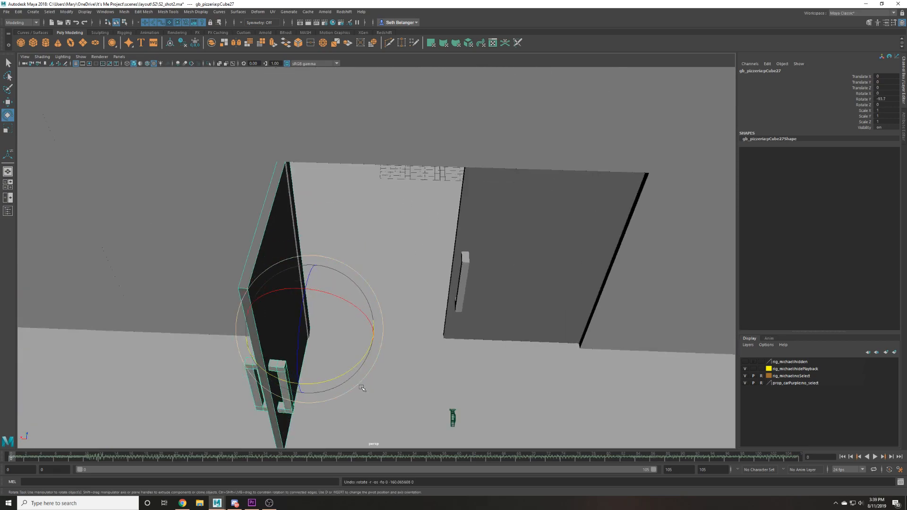
key("ctrl+z")
key("ctrl+z")
right_click_drag(424, 365, 411, 334, "alt")
left_click_drag(412, 333, 445, 339, "alt")
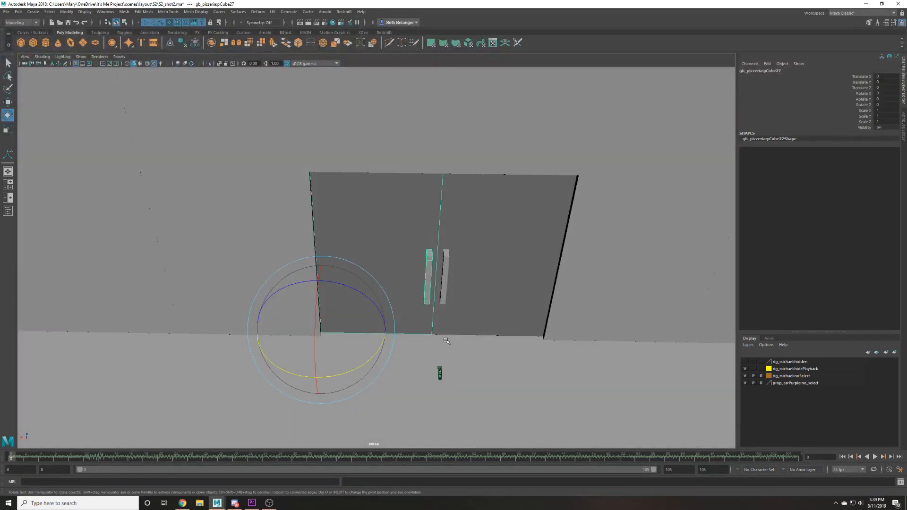
Swing the left-hand entrance door around its hinge as a test and undo the swing.
scroll(446, 339, "down", 1)
middle_click_drag(445, 339, 367, 407)
key("ctrl+z")
Set the pivots of the left-hand and right-hand entrance doors at their outer lower hinge corners.
key("w")
left_click_drag(366, 408, 324, 318, "alt")
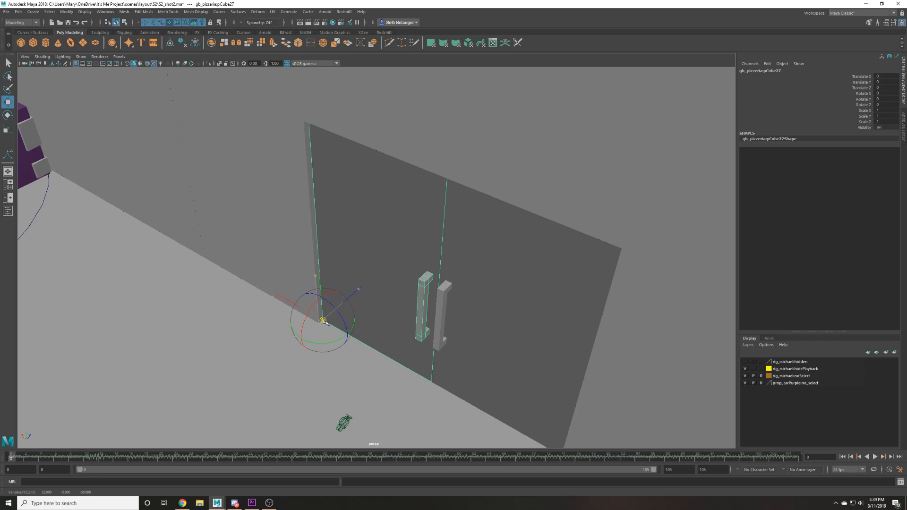
left_click(495, 335)
left_click_drag(495, 335, 562, 336, "alt")
key("d")
left_click(584, 357)
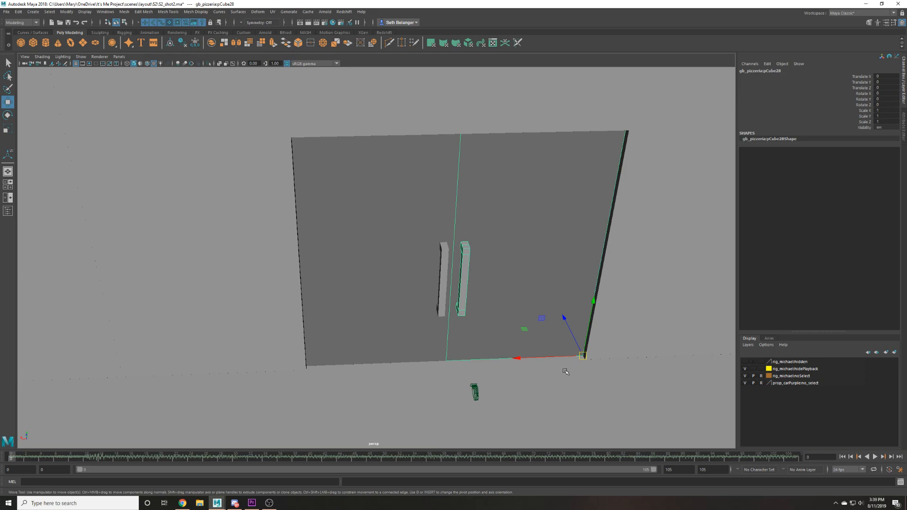
Try swinging the right-hand and left-hand doors around Y from their hinge pivots, undoing each rotation.
left_click_drag(513, 332, 591, 354, "alt")
key("e")
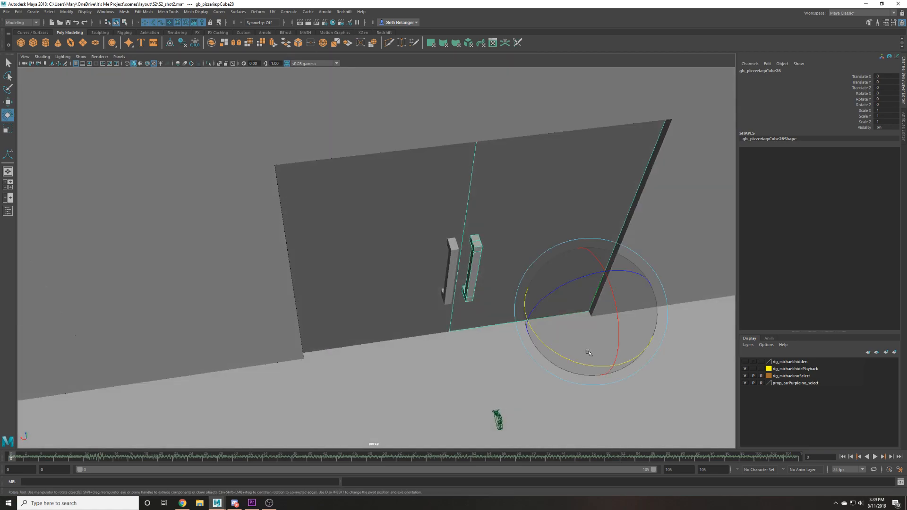
left_click_drag(540, 342, 647, 378)
key("ctrl+z")
left_click(423, 273)
scroll(547, 298, "down", 2)
middle_click_drag(547, 297, 449, 409)
key("ctrl+z")
left_click(498, 275)
left_click_drag(510, 333, 511, 396)
key("ctrl+z")
Return to the Move tool and save S2_shot2.ma.
key("w")
key("ctrl+s")
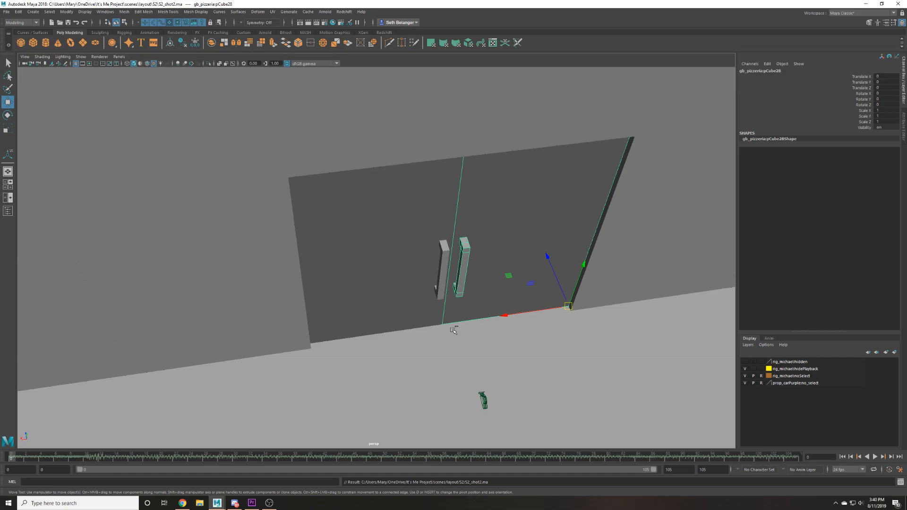
left_click(182, 503)
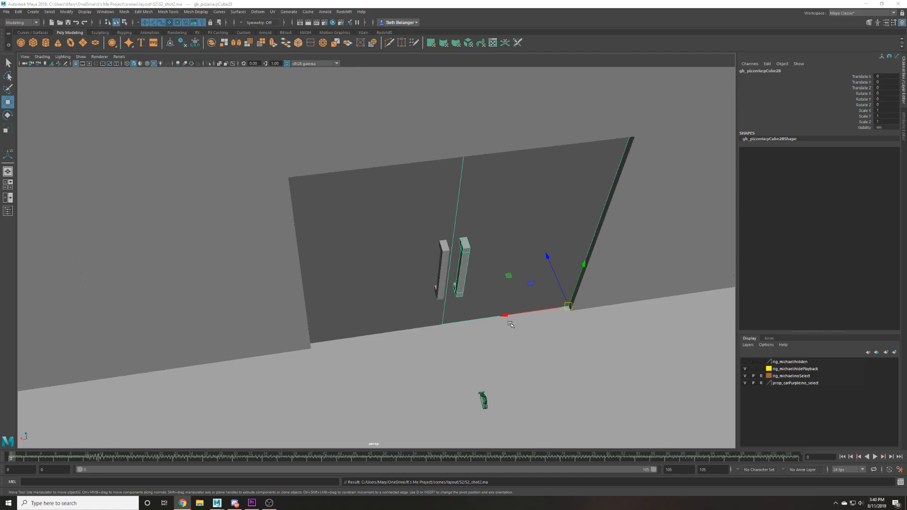
Try rotating the right-hand door both ways around Y, undo both rotations, and compare the two doors' pivots.
left_click(495, 251)
key("e")
left_click_drag(529, 345, 332, 307)
key("ctrl+z")
middle_click_drag(308, 291, 389, 340)
key("ctrl+z")
key("w")
left_click(271, 245, "shift")
left_click_drag(269, 269, 284, 310, "alt")
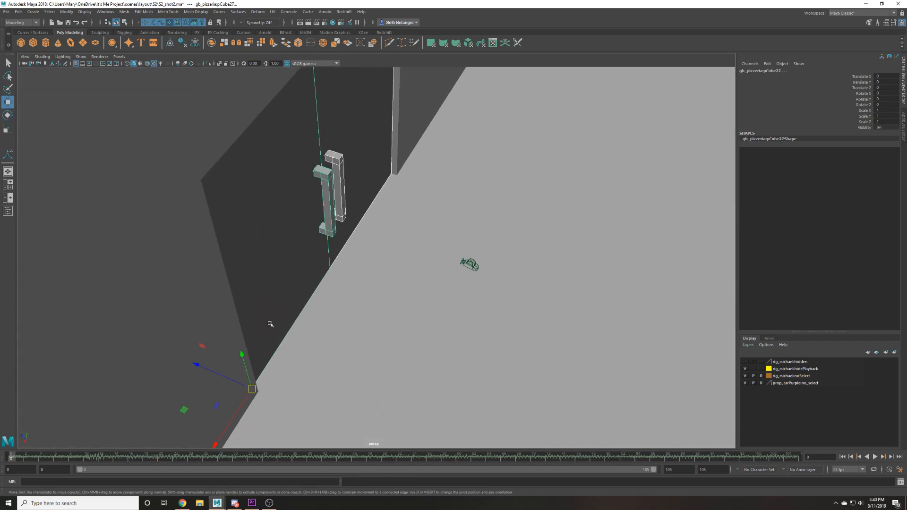
left_click_drag(266, 207, 318, 210, "alt")
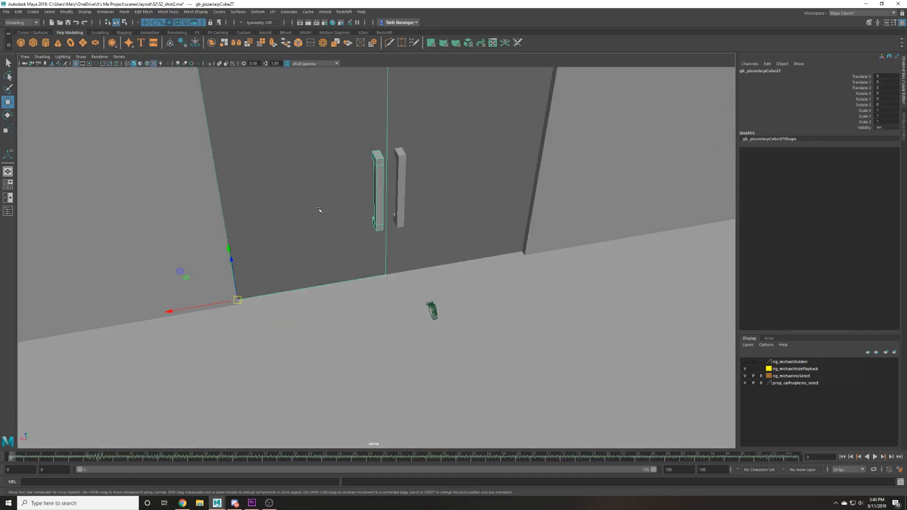
Save the current scene's changes and open the recent scene gb_pizzeria.ma.
left_click(7, 12)
mouse_move(28, 249)
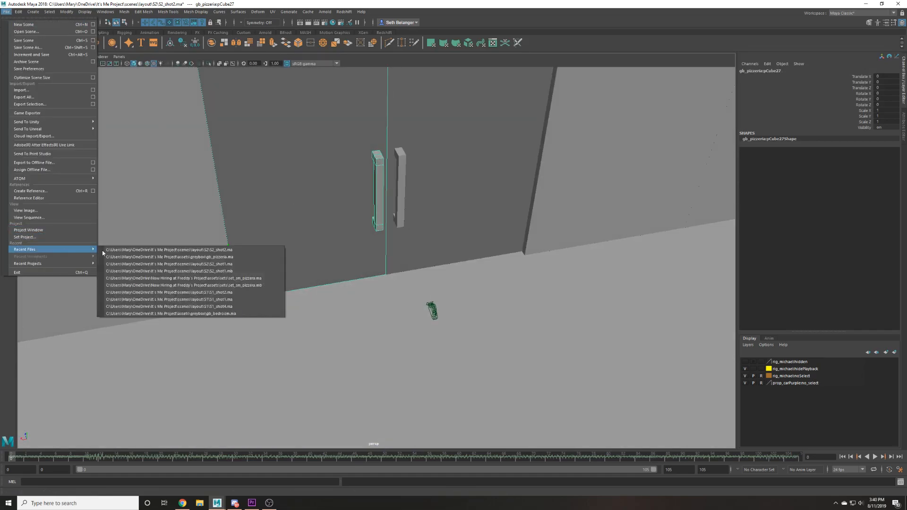
left_click(151, 256)
left_click(423, 254)
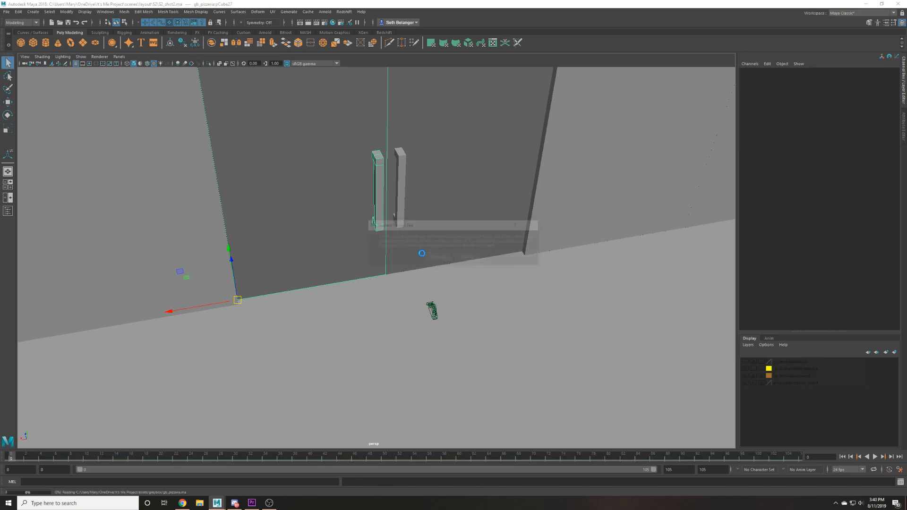
left_click(422, 256)
Select both pizzeria doors together and set their pivots at their outer lower hinge corners.
left_click(405, 255)
scroll(404, 255, "up", 4)
key("w")
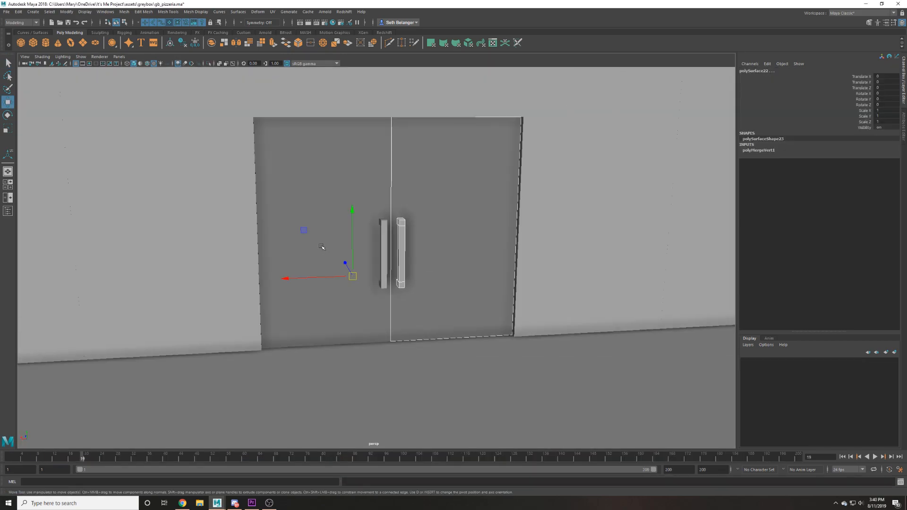
left_click(322, 247)
left_click(476, 227, "shift")
left_click_drag(476, 227, 465, 269, "alt")
scroll(465, 268, "up", 2)
mouse_move(488, 236)
left_mouse_down()
mouse_move(522, 256)
mouse_move(490, 232)
left_mouse_up()
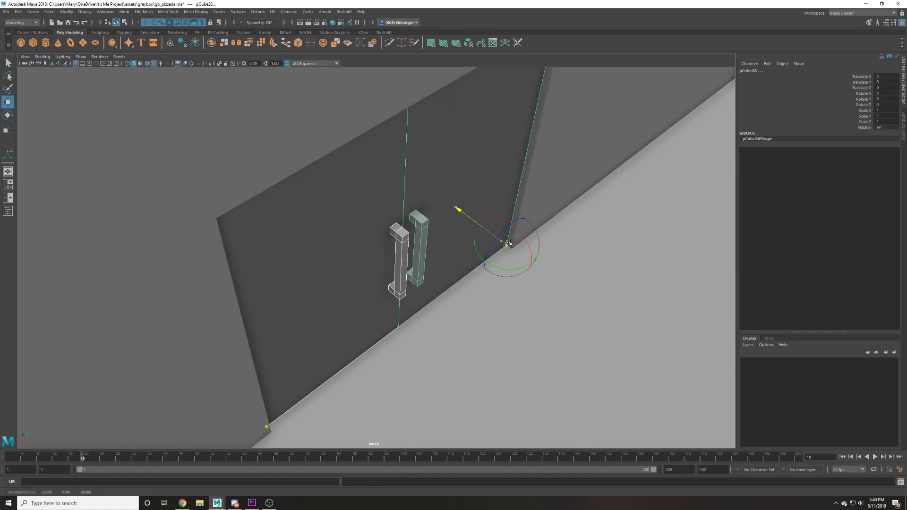
left_click_drag(488, 230, 76, 51)
left_click(67, 11)
left_click(84, 47)
left_click(80, 107)
left_click_drag(81, 107, 230, 148, "alt")
Save gb_pizzeria.ma and reopen the recent scene S2_shot2.ma.
key("ctrl+s")
key("Return")
left_click(6, 11)
mouse_move(75, 250)
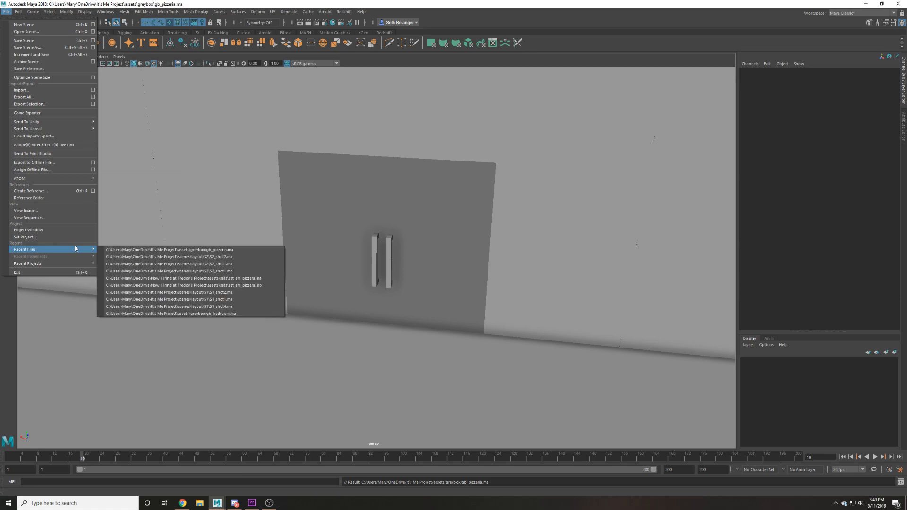
left_click(151, 258)
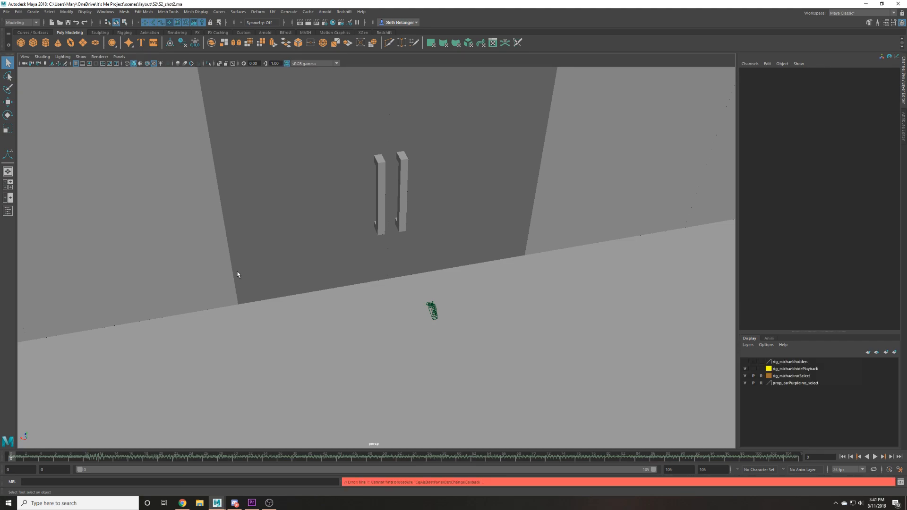
Adjust the left-hand door's pivot at its outer lower hinge corner and select the right-hand door for checking.
left_click(245, 265)
key("w")
left_click_drag(245, 265, 306, 318, "alt")
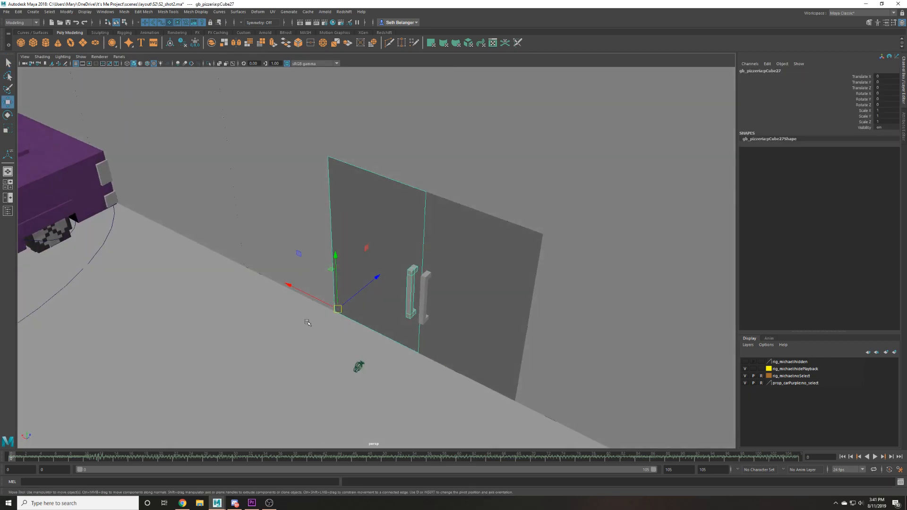
scroll(305, 319, "up", 4)
left_click_drag(365, 356, 342, 356, "alt")
scroll(342, 356, "up", 4)
middle_click_drag(342, 356, 335, 277, "alt")
scroll(336, 277, "up", 1)
key("d")
left_click_drag(324, 267, 319, 271)
left_click(584, 299)
left_click_drag(463, 277, 536, 285, "alt")
scroll(352, 332, "up", 1)
middle_click_drag(527, 283, 331, 283, "alt")
scroll(457, 267, "up", 1)
Try swinging the two entrance doors around Y in turn, undoing the trial rotations.
key("e")
scroll(425, 283, "down", 2)
left_click_drag(411, 298, 315, 214)
left_click(312, 214)
left_click_drag(364, 255, 307, 267, "alt")
left_click_drag(275, 286, 281, 328)
scroll(360, 269, "down", 5)
scroll(378, 262, "up", 2)
key("ctrl+z")
left_click(409, 254)
scroll(409, 254, "down", 1)
left_click_drag(389, 201, 354, 232)
key("ctrl+z")
Swing the entrance doors wide open to test the hinges and undo all the rotations.
left_click_drag(399, 309, 430, 308)
left_click(325, 221)
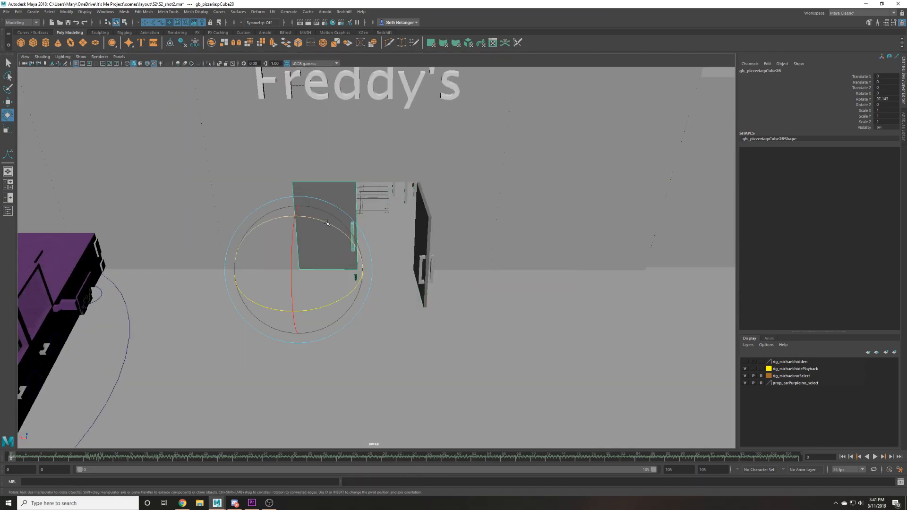
left_click_drag(325, 221, 357, 241)
scroll(445, 307, "down", 5)
left_click(613, 197)
left_click_drag(613, 197, 514, 259, "alt")
key("ctrl+z")
key("ctrl+z")
key("ctrl+z")
key("ctrl+z")
scroll(482, 288, "up", 5)
key("ctrl+z")
key("ctrl+z")
key("ctrl+z")
key("ctrl+z")
key("ctrl+z")
key("ctrl+z")
Rotate the selected door once more to check its hinge edge and undo the rotation.
left_click_drag(325, 274, 378, 357)
left_click_drag(378, 357, 354, 344, "alt")
scroll(354, 327, "up", 5)
key("ctrl+z")
key("ctrl+z")
key("ctrl+z")
Try opening both doors partway around Y, examine their hinge edges from above, and undo the rotations.
left_click_drag(411, 339, 344, 287, "alt")
middle_click_drag(345, 287, 359, 330)
left_click_drag(324, 279, 281, 249, "alt")
left_click(281, 248)
middle_click_drag(377, 328, 356, 372)
left_click_drag(356, 372, 330, 374, "alt")
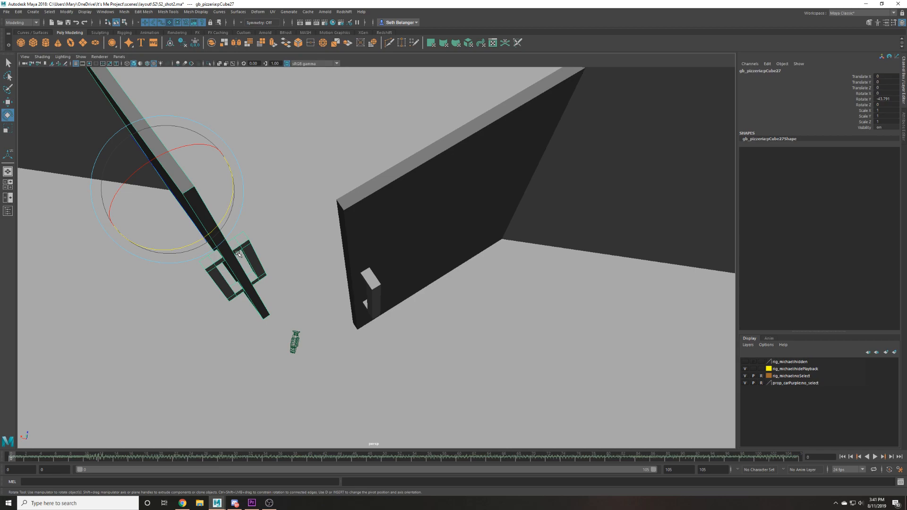
left_click_drag(179, 252, 257, 279)
key("ctrl+z")
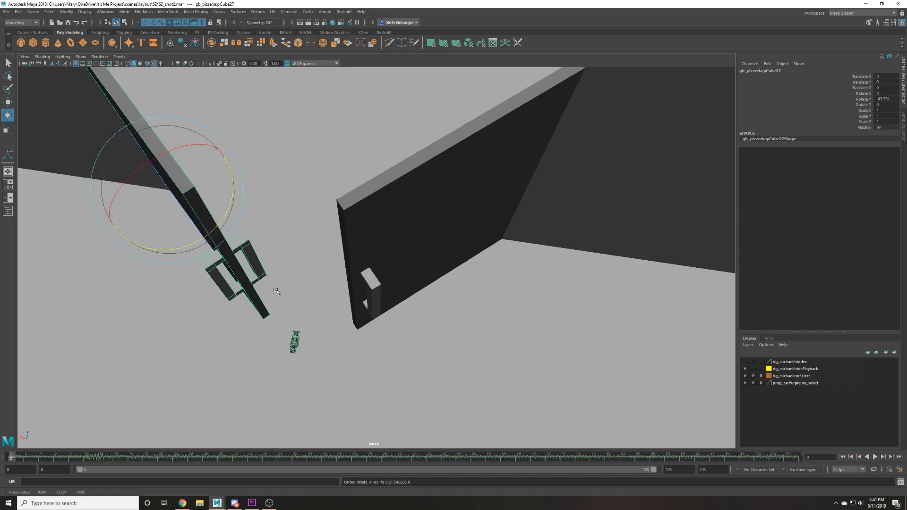
key("ctrl+z")
key("ctrl+z")
key("ctrl+z")
key("ctrl+z")
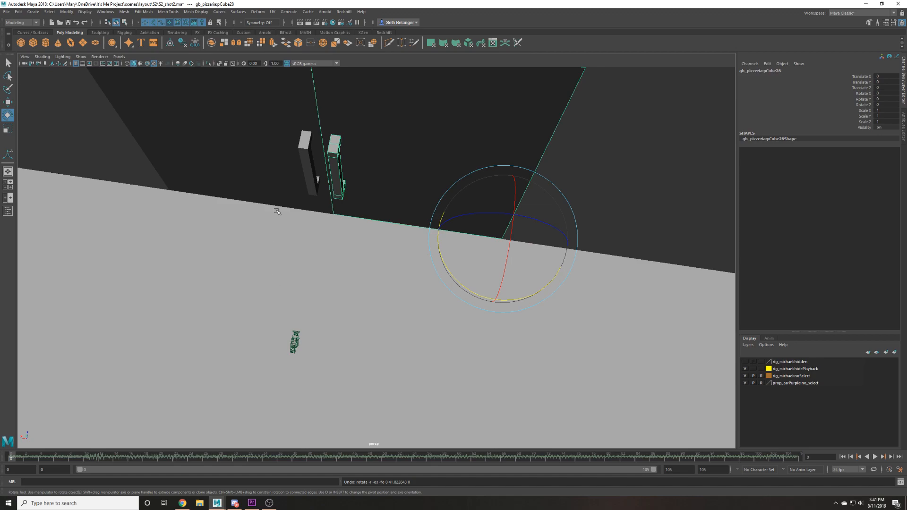
Select and frame the left-hand door to examine its hinge edge and pivot against the wall.
left_click(358, 139)
key("w")
left_click(299, 160)
key("f")
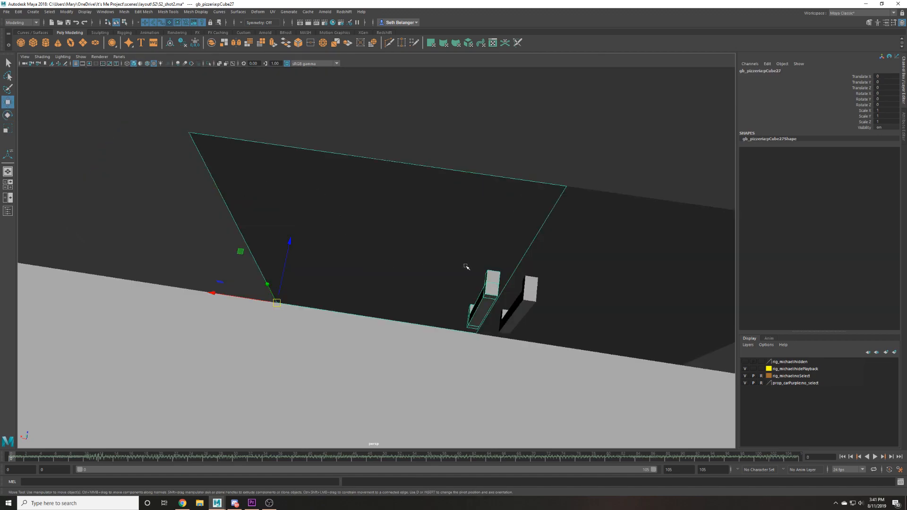
scroll(466, 266, "down", 3)
middle_click_drag(475, 293, 369, 300, "alt")
scroll(371, 299, "up", 1)
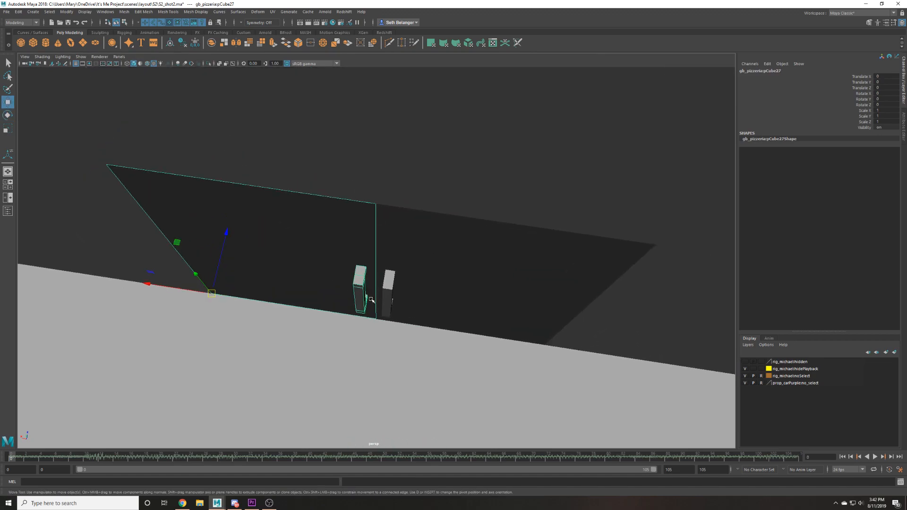
Save S2_shot2.ma and open the recent scene gb_pizzeria.ma.
left_click(6, 11)
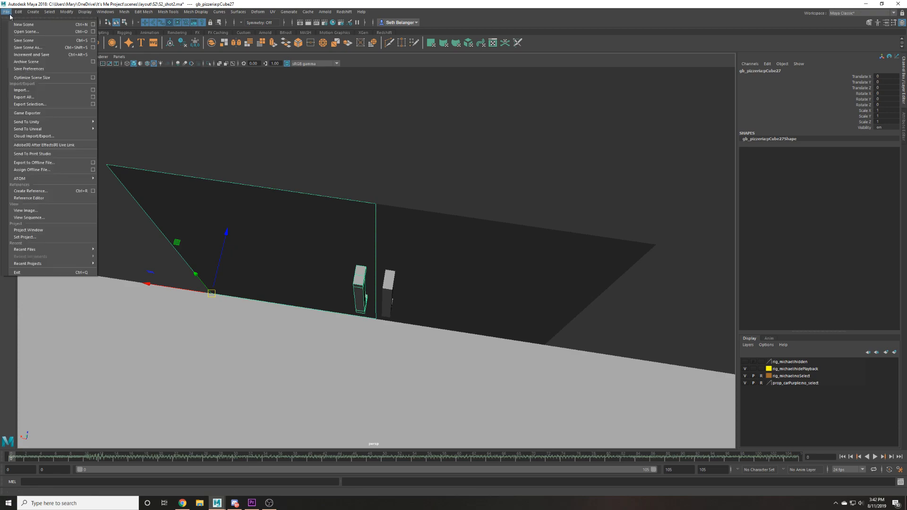
mouse_move(71, 249)
left_click(118, 256)
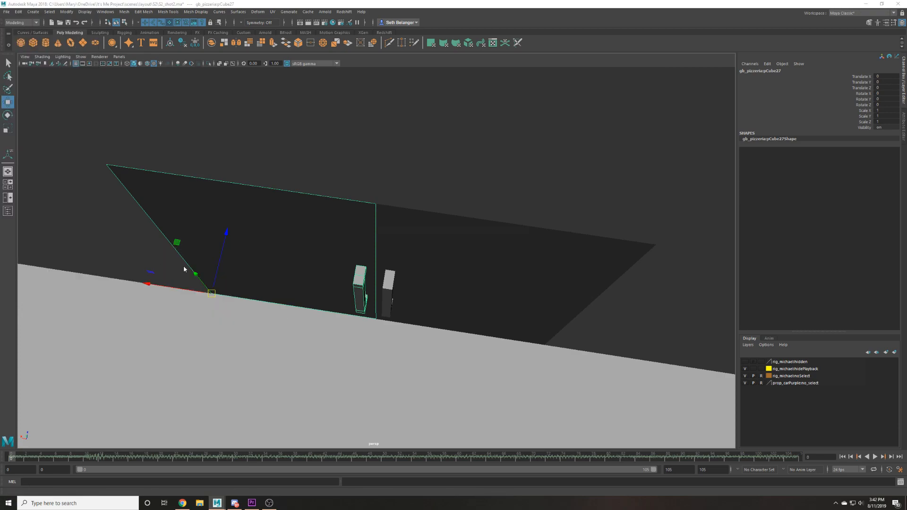
left_click(418, 252)
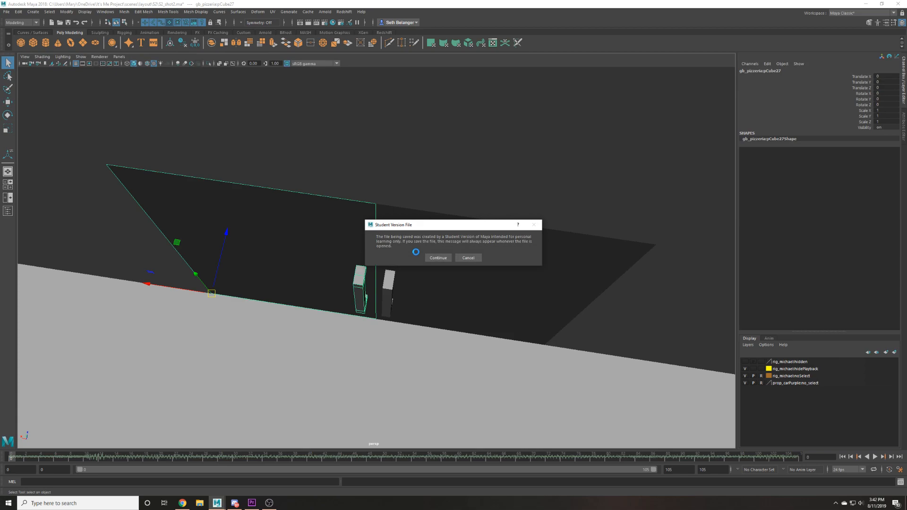
key("Return")
key("Return")
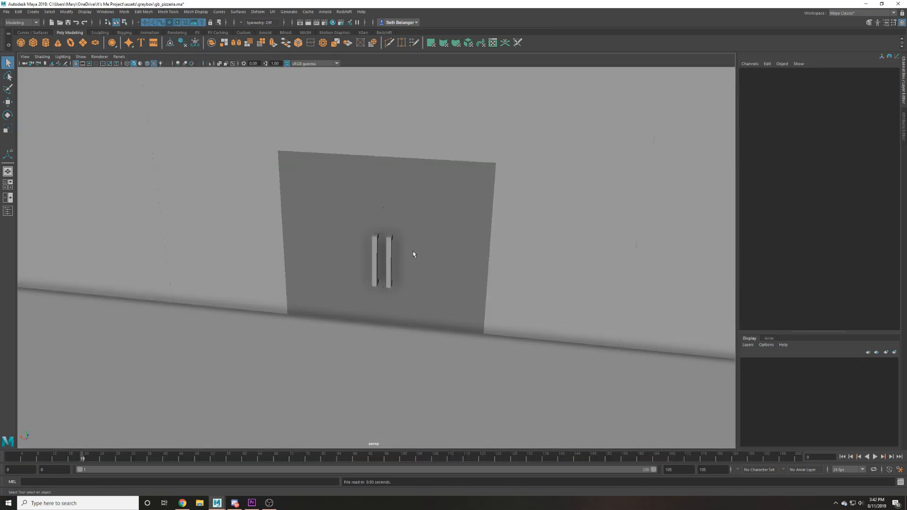
Move the right-hand door's outer edge vertices slightly inward to narrow the door.
left_click(418, 248)
scroll(423, 246, "down", 10)
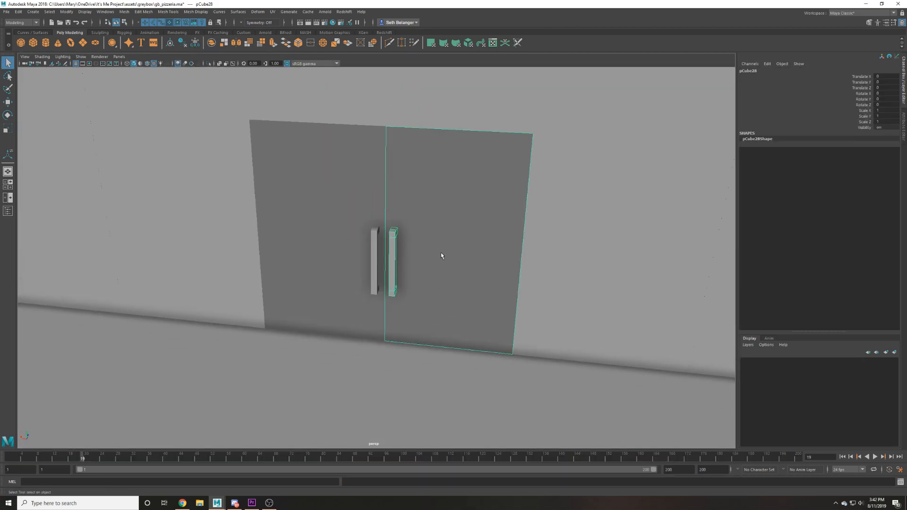
key("4")
key("6")
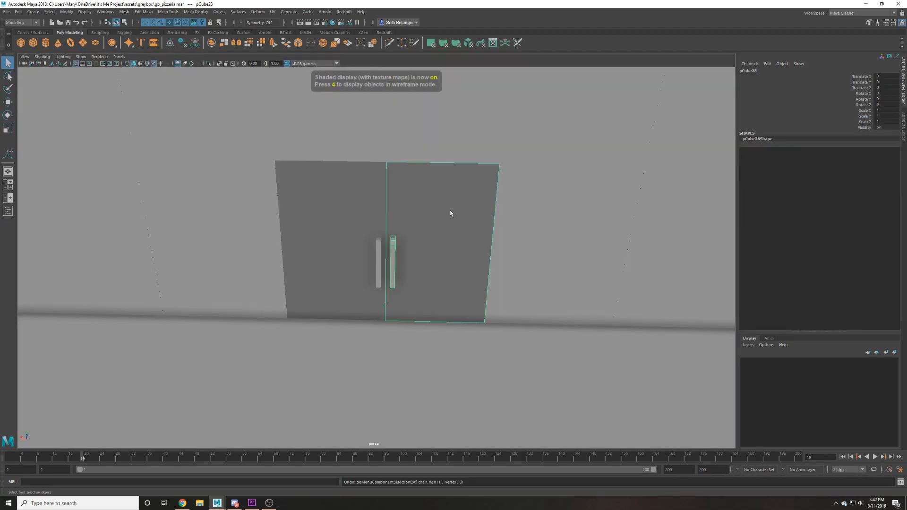
right_click_drag(452, 207, 403, 208)
left_click_drag(459, 141, 527, 344)
key("4")
scroll(495, 264, "up", 2)
key("w")
mouse_move(486, 243)
left_mouse_down()
mouse_move(468, 235)
mouse_move(486, 246)
left_mouse_up()
Move the left-hand door's outer edge vertices inward to match the narrowed right-hand door.
left_click_drag(361, 114, 238, 351)
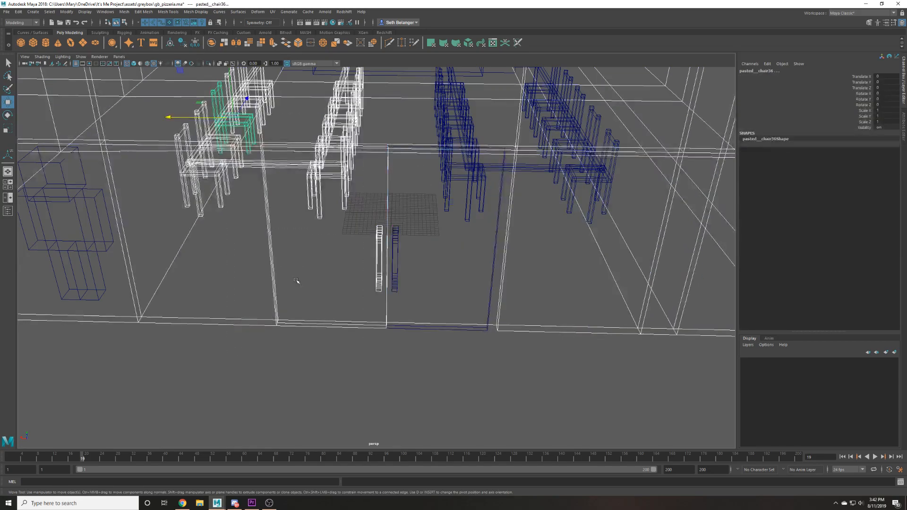
key("6")
left_click(334, 224)
left_click_drag(300, 367, 300, 367)
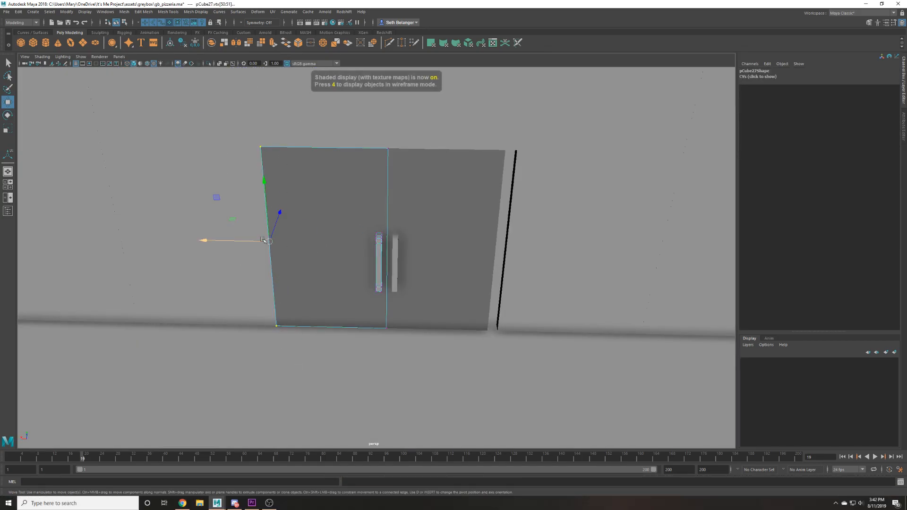
left_click_drag(270, 242, 275, 241)
Move the front wall's vertices on both sides of the doorway inward to meet the narrowed doors.
left_click(248, 163)
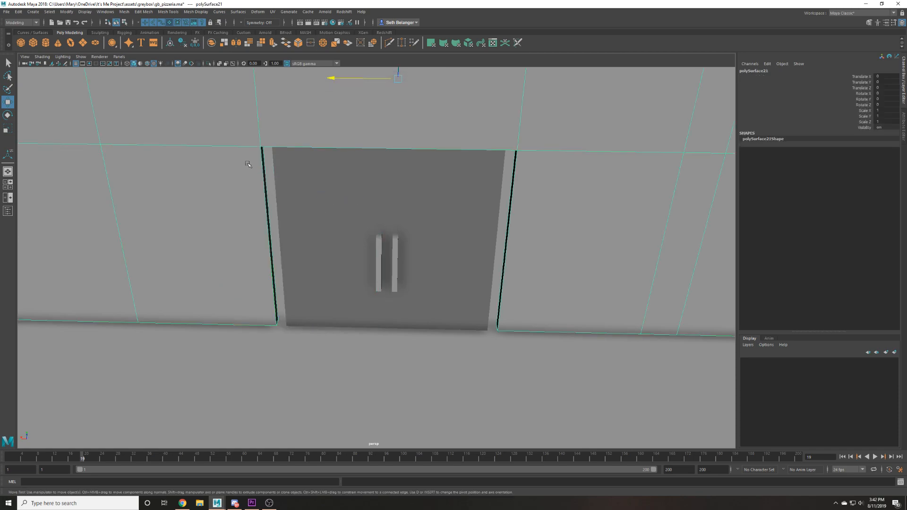
scroll(247, 162, "down", 2)
right_click_drag(247, 162, 219, 146)
scroll(219, 146, "down", 3)
key("4")
left_click_drag(292, 161, 338, 286, "alt")
scroll(337, 269, "up", 2)
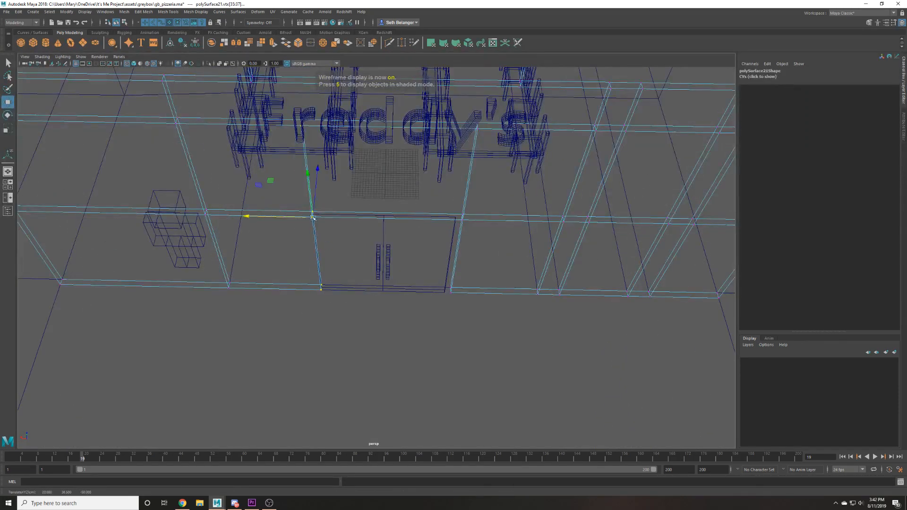
key("6")
scroll(449, 256, "up", 3)
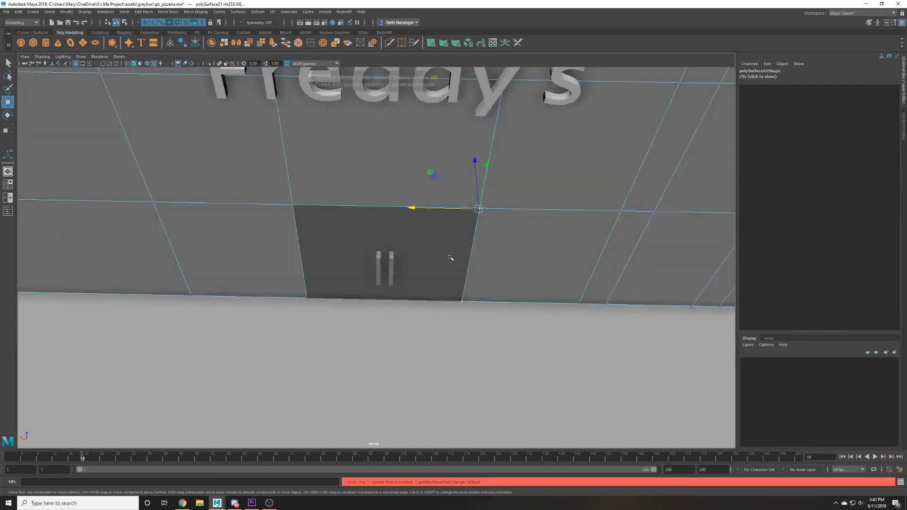
Move the pivots of both doors to the bottom outer corners of the narrowed door panels.
left_click(500, 239)
left_click(461, 245)
scroll(460, 244, "up", 3)
left_click_drag(390, 221, 394, 199, "alt")
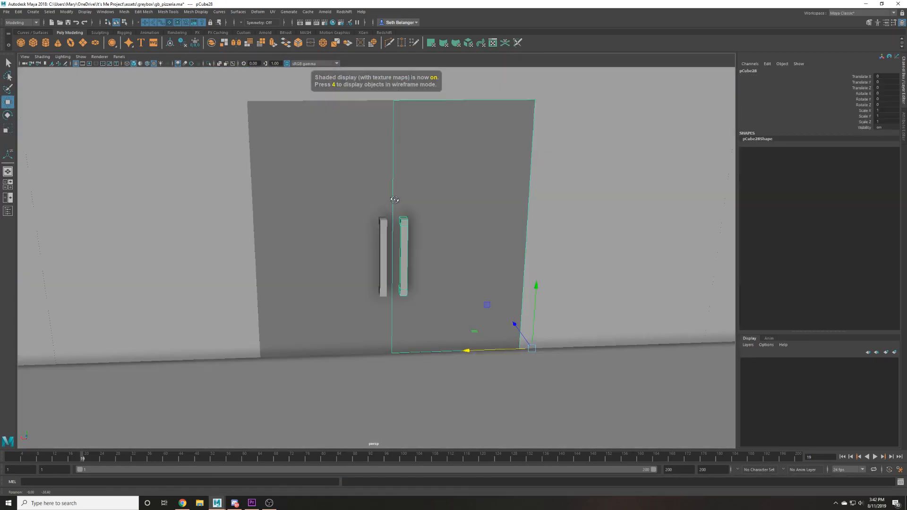
left_click_drag(486, 346, 529, 345, "alt")
key("d")
left_click(300, 319)
Delete the faces of the inner-side handle on each door, keeping the outer handles.
left_click_drag(271, 344, 444, 247, "alt")
scroll(415, 182, "up", 5)
left_click_drag(415, 182, 449, 182, "alt")
left_click(324, 170, "shift")
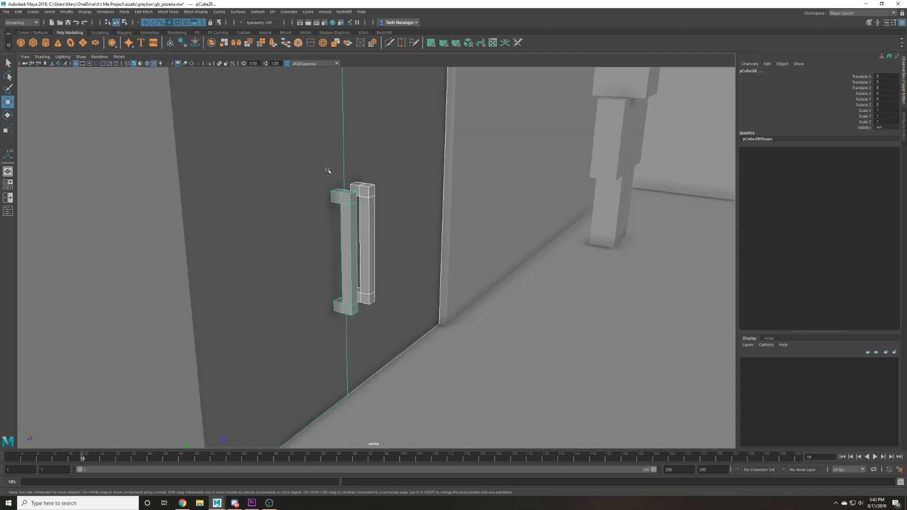
key("F11")
double_click(371, 214)
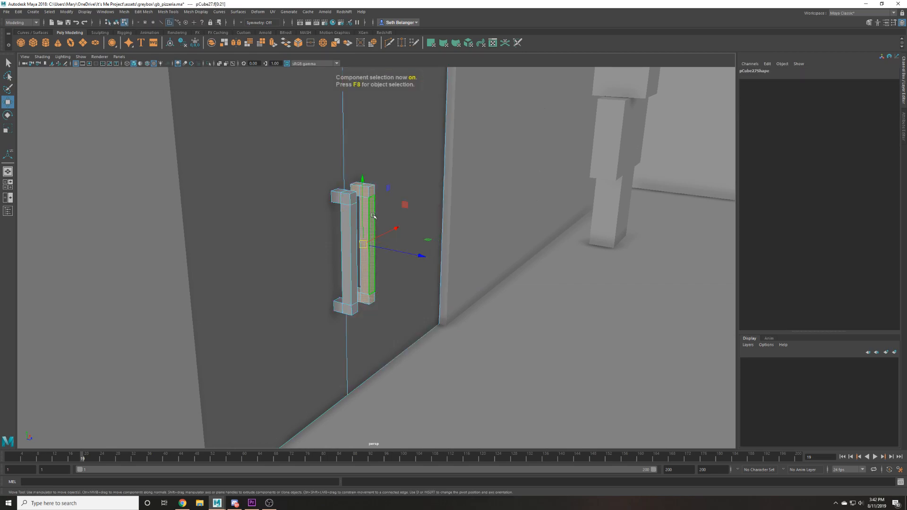
key("Delete")
double_click(349, 209)
key("Delete")
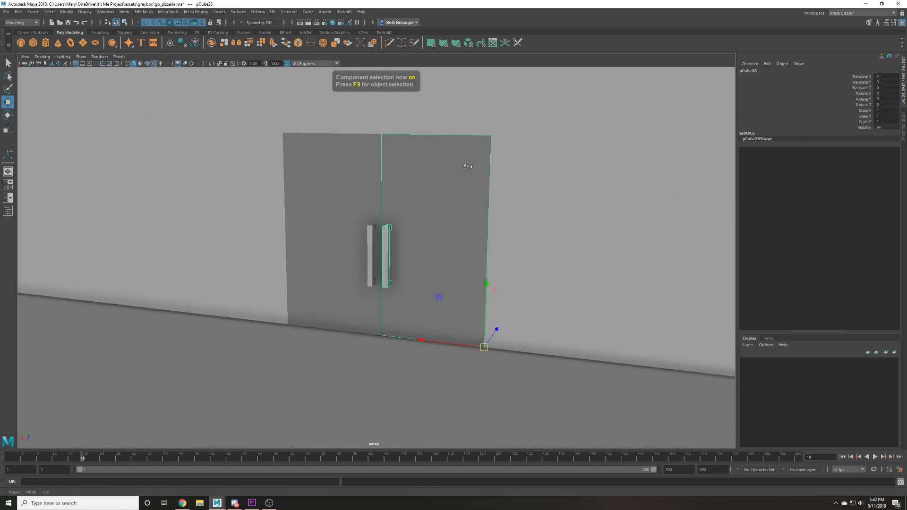
Save gb_pizzeria.ma and open the recent scene S2_shot2.ma, continuing past the student version notice.
scroll(374, 198, "down", 8)
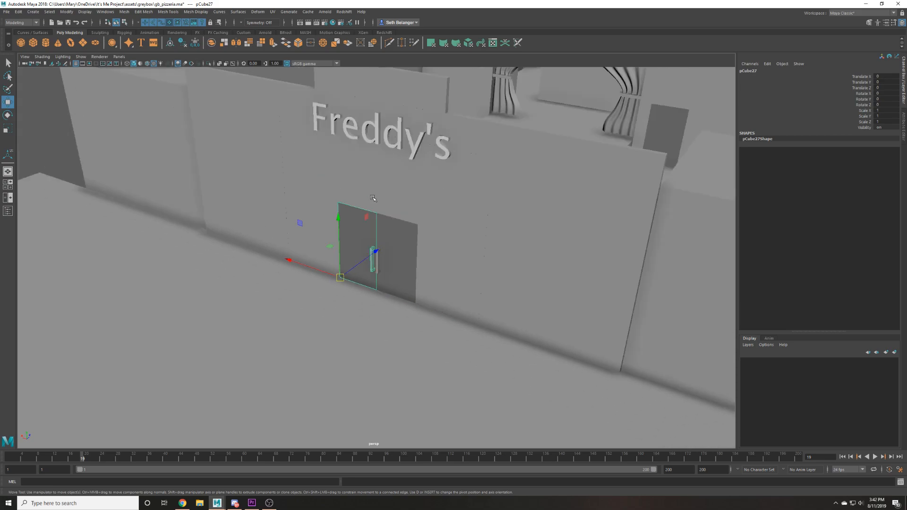
left_click(227, 142)
scroll(226, 156, "up", 4)
left_click_drag(226, 182, 298, 183, "alt")
scroll(299, 182, "up", 3)
key("ctrl+s")
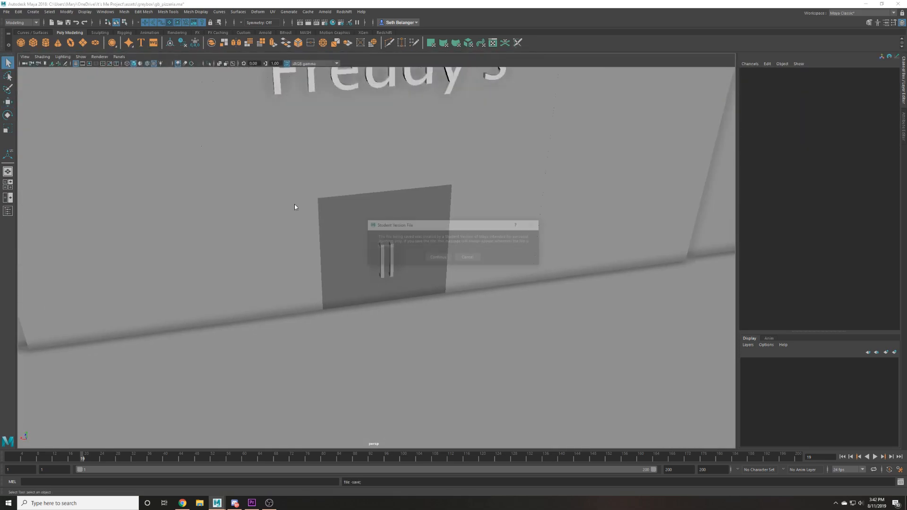
key("Return")
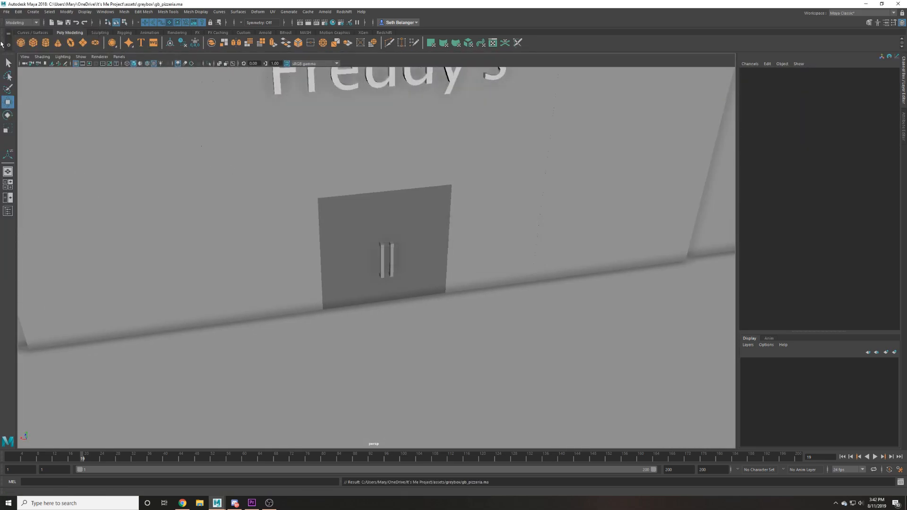
mouse_move(67, 248)
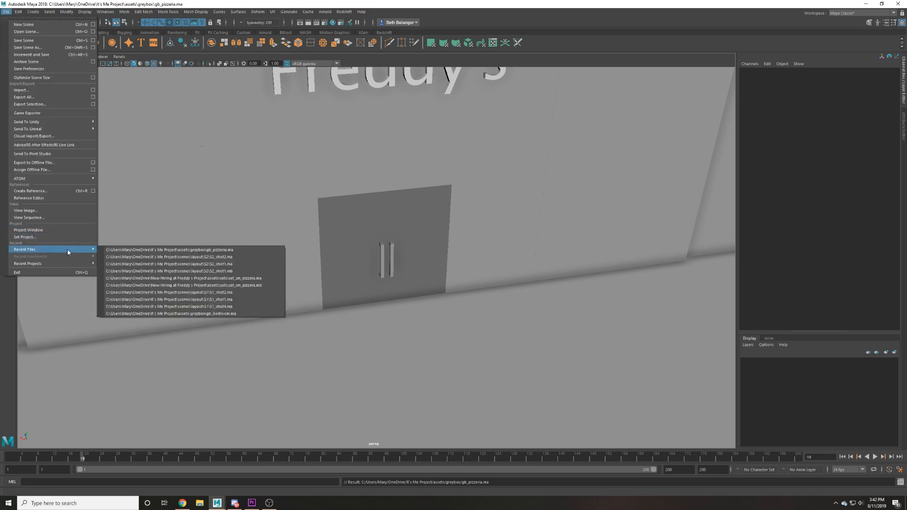
left_click(173, 257)
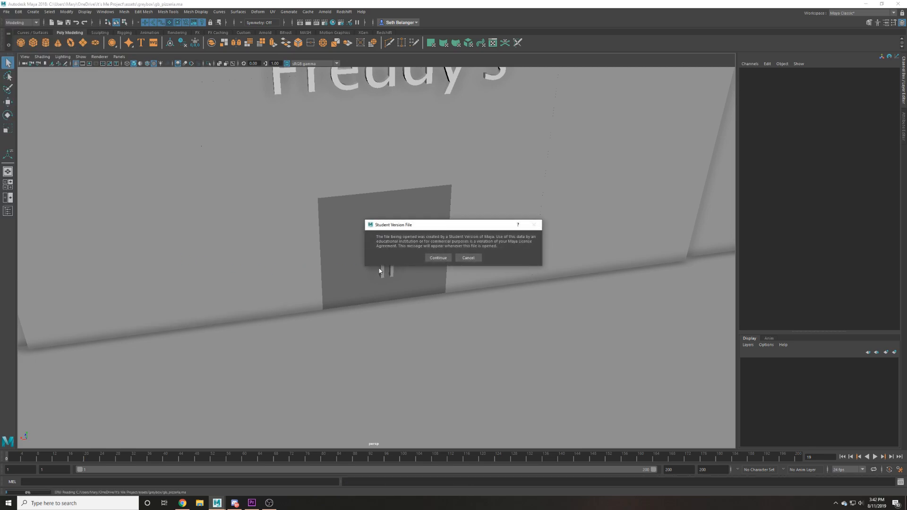
left_click(428, 258)
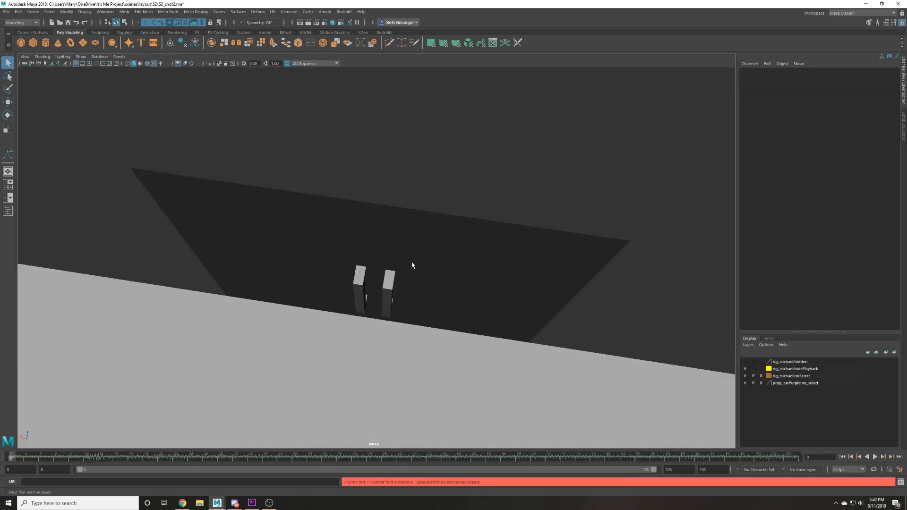
Try swinging the left-hand door open about 91° around its hinge, then undo the rotation.
left_click(410, 265)
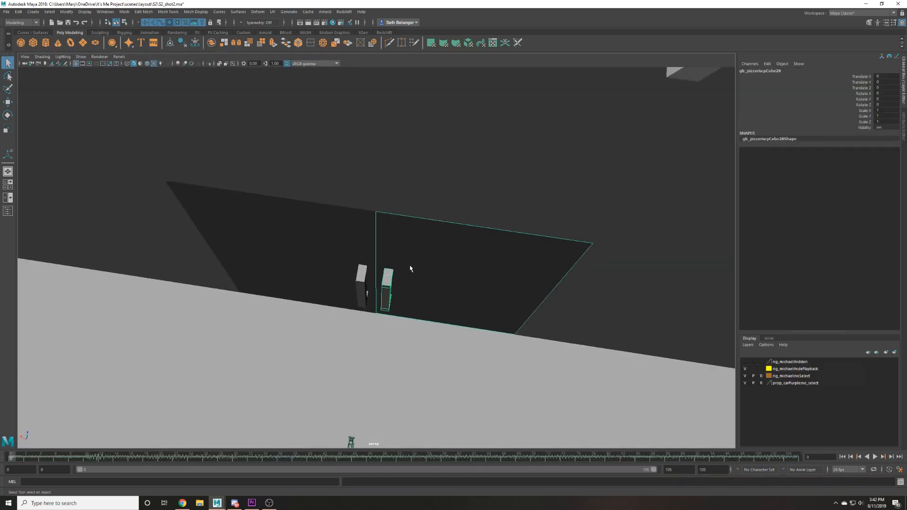
left_click_drag(409, 265, 428, 267, "alt")
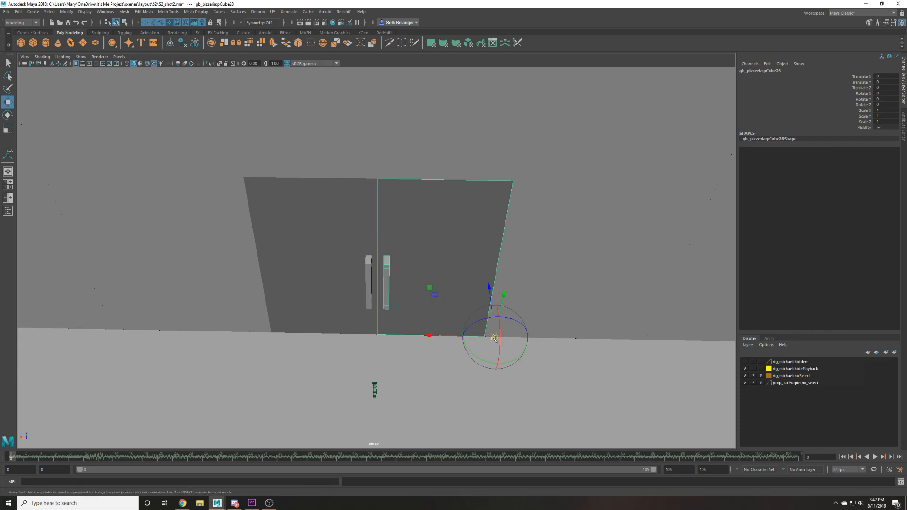
left_click(334, 302)
key("d")
key("e")
left_click_drag(329, 352, 242, 390)
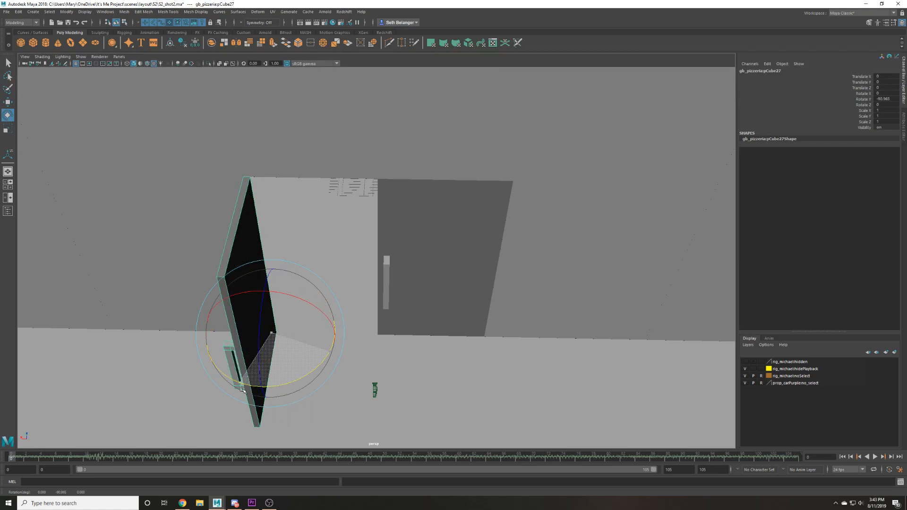
key("ctrl+z")
Move the Michael rig's master control from the parking lot to just in front of the pizzeria doors.
key("w")
scroll(243, 385, "down", 12)
scroll(207, 336, "up", 4)
left_click_drag(299, 360, 60, 234, "alt")
left_click(153, 344)
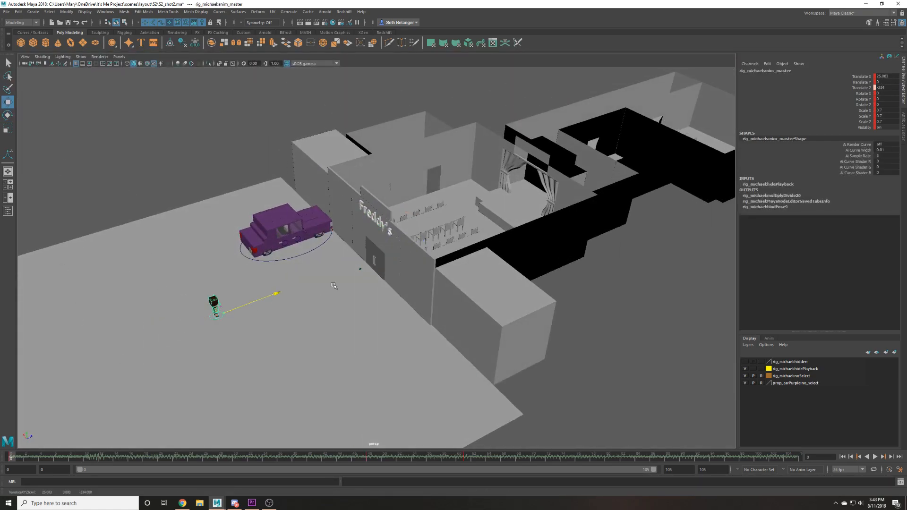
key("f")
scroll(361, 273, "down", 6)
left_click_drag(361, 272, 441, 278, "alt")
middle_click_drag(441, 277, 471, 282, "shift")
key("f")
left_click_drag(471, 282, 460, 253, "alt")
middle_click_drag(460, 253, 425, 397, "alt")
scroll(388, 397, "down", 3)
middle_click_drag(352, 398, 386, 399)
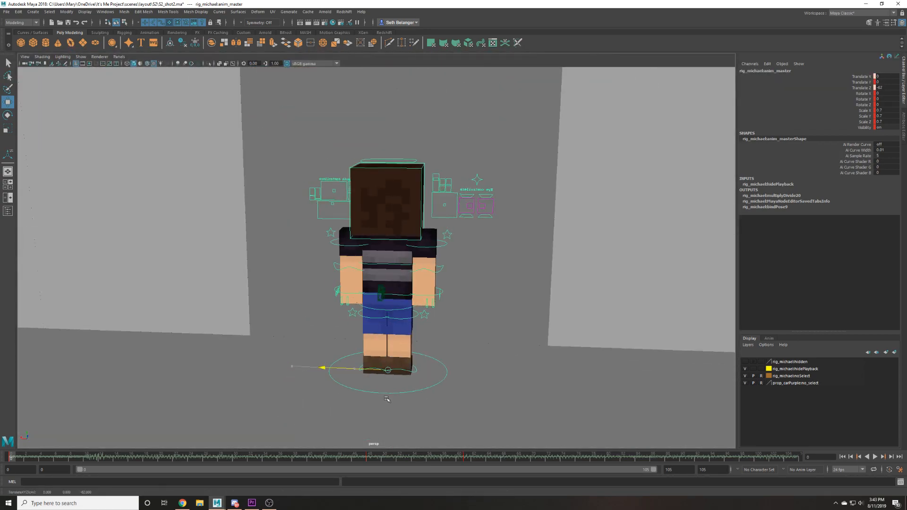
Adjust the Michael rig's distance from the doors, placing its master control at about -74 in Translate Z.
left_click_drag(401, 391, 315, 432, "alt")
key("f")
right_click_drag(289, 381, 275, 332, "alt")
left_click_drag(276, 332, 269, 275, "alt")
middle_click_drag(270, 274, 229, 400, "alt")
left_click_drag(228, 274, 359, 303, "alt")
right_click_drag(380, 321, 326, 316, "alt")
left_click_drag(326, 316, 459, 375, "alt")
left_click_drag(414, 348, 542, 354)
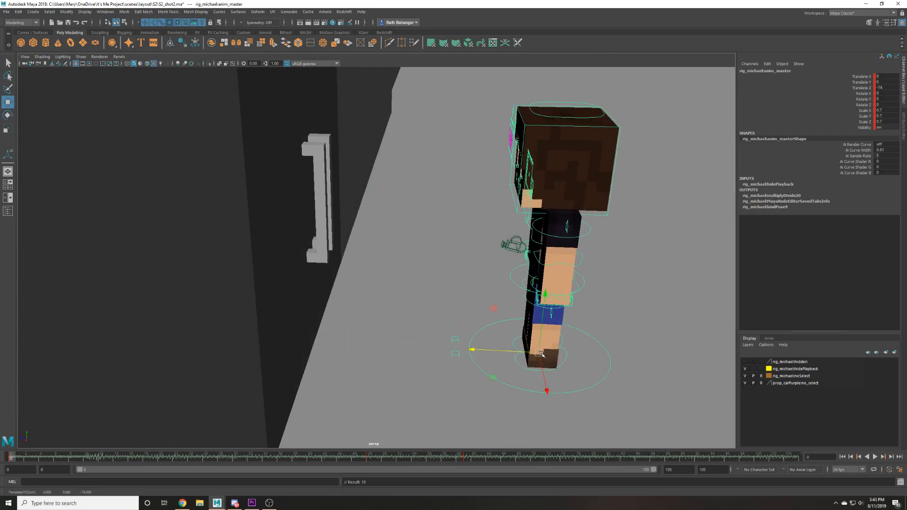
left_click_drag(554, 230, 285, 201, "alt")
left_click(283, 199)
left_click_drag(426, 186, 359, 186)
key("ctrl+z")
Switch the Michael rig's left and right arms to IK through their arm special controls.
scroll(436, 257, "up", 3)
left_click_drag(437, 258, 377, 241, "alt")
left_click(312, 177)
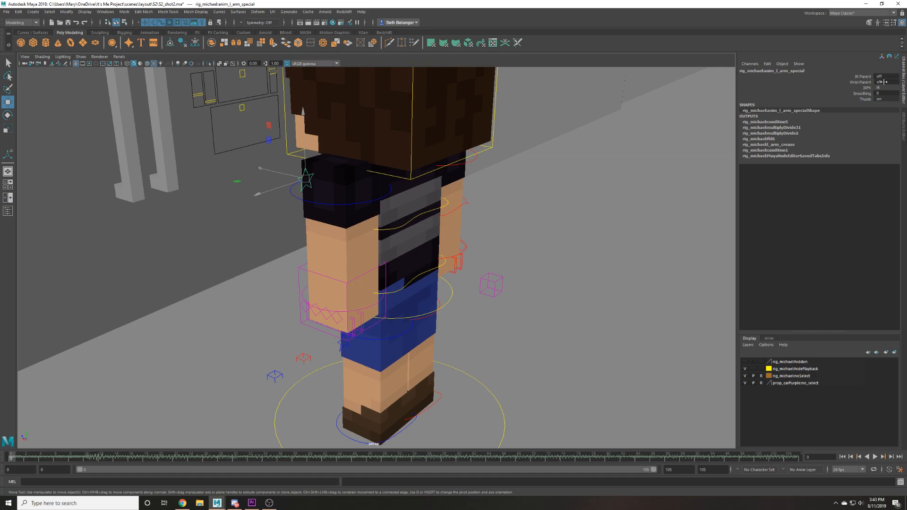
left_click_drag(529, 137, 486, 131, "alt")
left_click(486, 131)
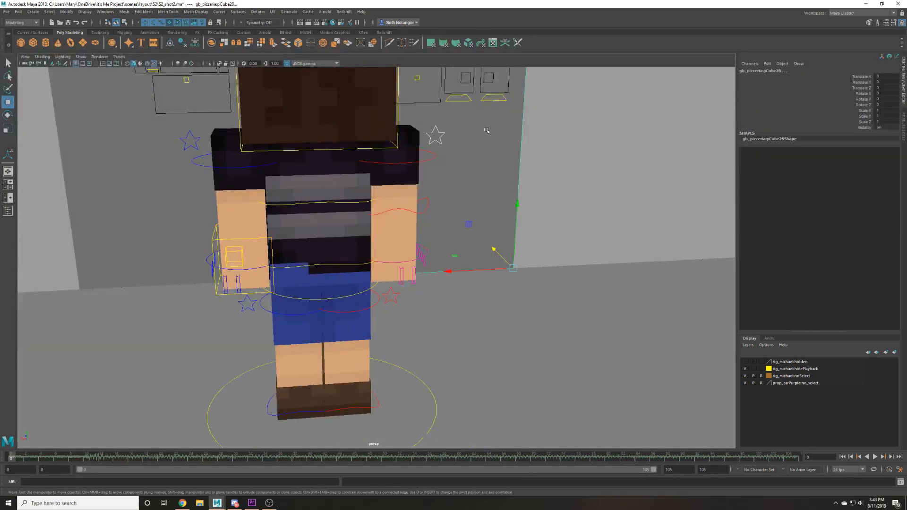
left_click(435, 136)
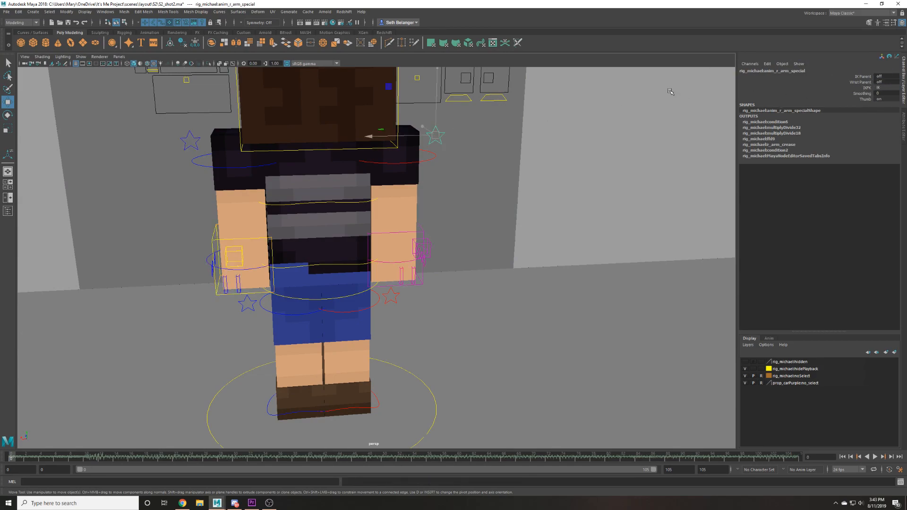
Disable surface selection so scene geometry cannot be picked, and save S2_shot2.ma.
left_click(169, 23)
left_click(189, 123)
left_click_drag(189, 123, 287, 307, "alt")
key("ctrl+s")
key("Return")
Rotate both hand IK controls -90° in X and move them forward to the height of the door handles.
left_click(310, 239)
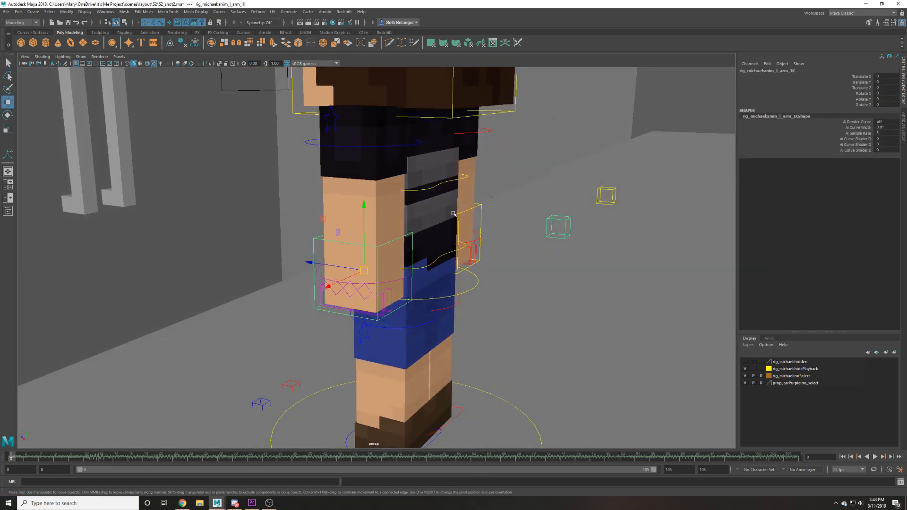
left_click_drag(383, 221, 407, 186, "alt")
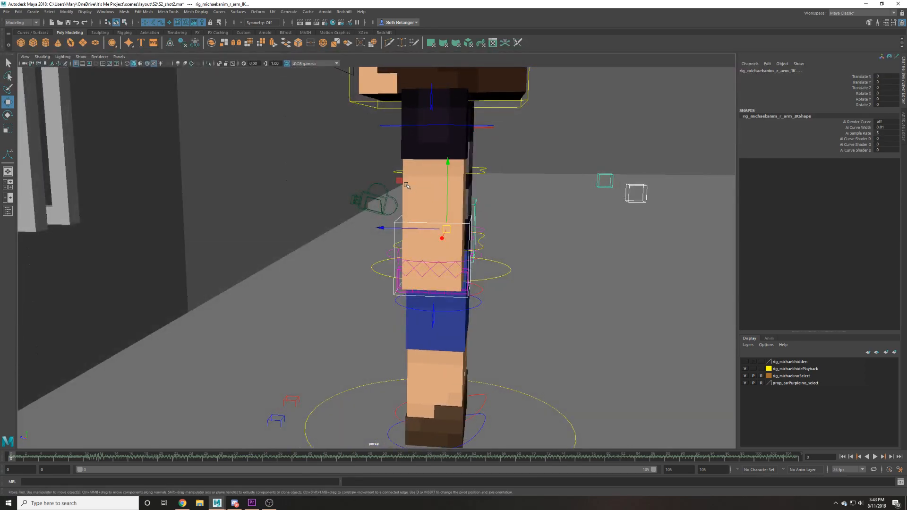
mouse_move(446, 229)
left_mouse_down()
mouse_move(314, 164)
mouse_move(203, 144)
mouse_move(422, 186)
mouse_move(455, 205)
mouse_move(460, 231)
left_mouse_up()
key("e")
key("w")
middle_click_drag(439, 307, 334, 276)
key("f")
left_click_drag(344, 267, 411, 326, "alt")
left_click_drag(503, 231, 505, 207)
left_click_drag(405, 289, 562, 313, "alt")
left_click(512, 307)
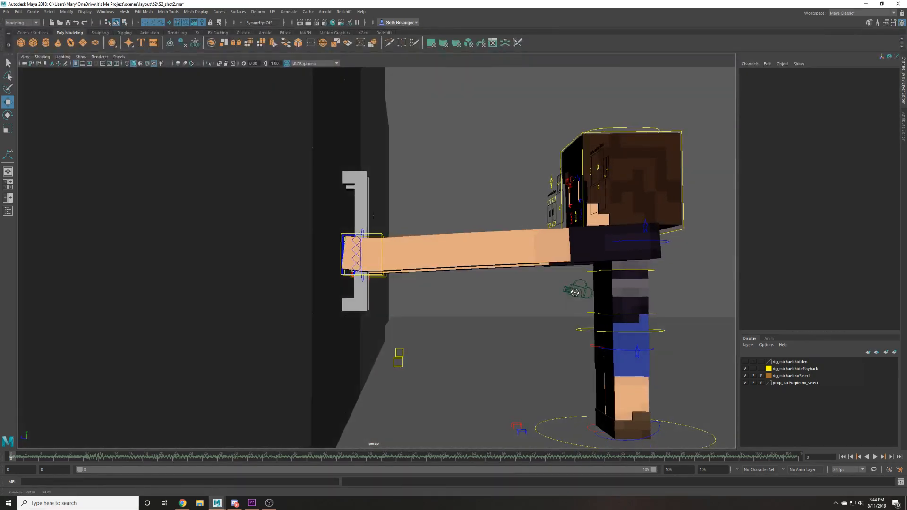
Move the left and right clavicle controls forward so the shoulders reach toward the door handles.
middle_click_drag(562, 313, 355, 326, "alt")
right_click_drag(354, 326, 444, 275, "alt")
left_click_drag(444, 274, 146, 299, "alt")
key("ctrl+z")
key("f")
left_click_drag(415, 269, 361, 236, "alt")
left_click(451, 206)
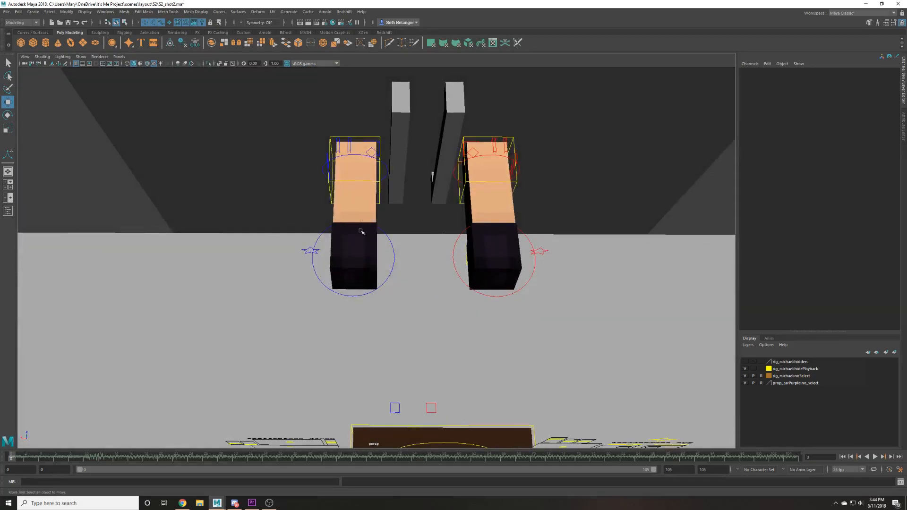
Try spreading the left and right clavicle controls outward, then undo the moves.
left_click(314, 260)
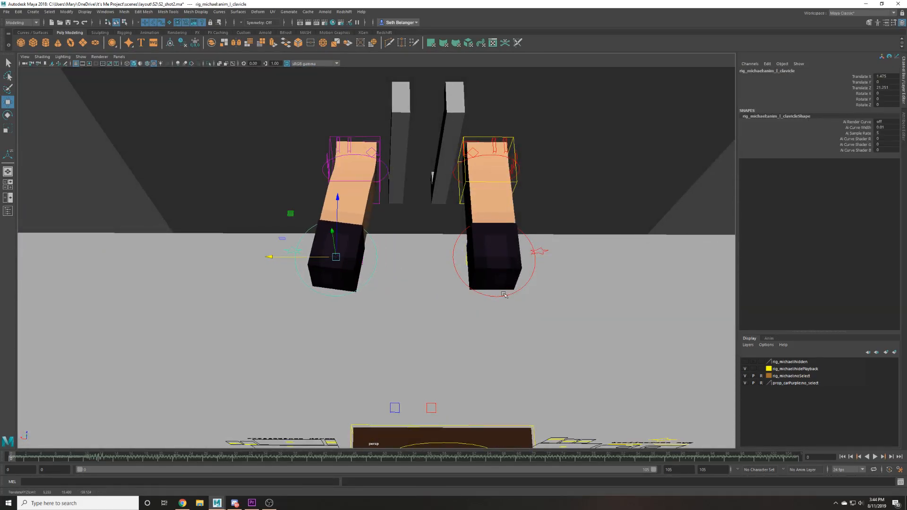
left_click(504, 294)
middle_click_drag(491, 324, 510, 325)
left_click(373, 270)
left_click_drag(374, 270, 345, 207, "alt")
left_click(295, 286)
key("ctrl+z")
key("ctrl+z")
key("ctrl+z")
key("ctrl+z")
key("ctrl+z")
key("ctrl+z")
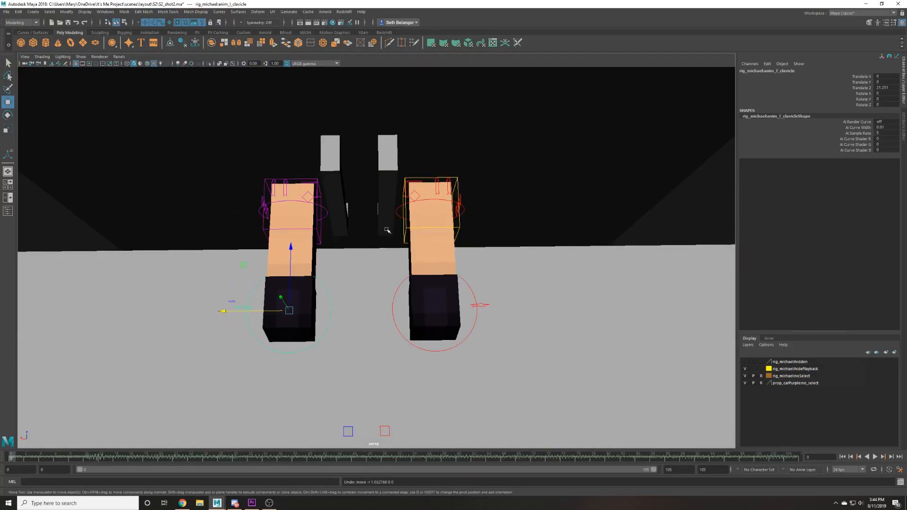
Move the right hand's IK control sideways toward the right-hand door handle.
left_click(386, 230)
scroll(386, 230, "up", 2)
left_click(408, 212)
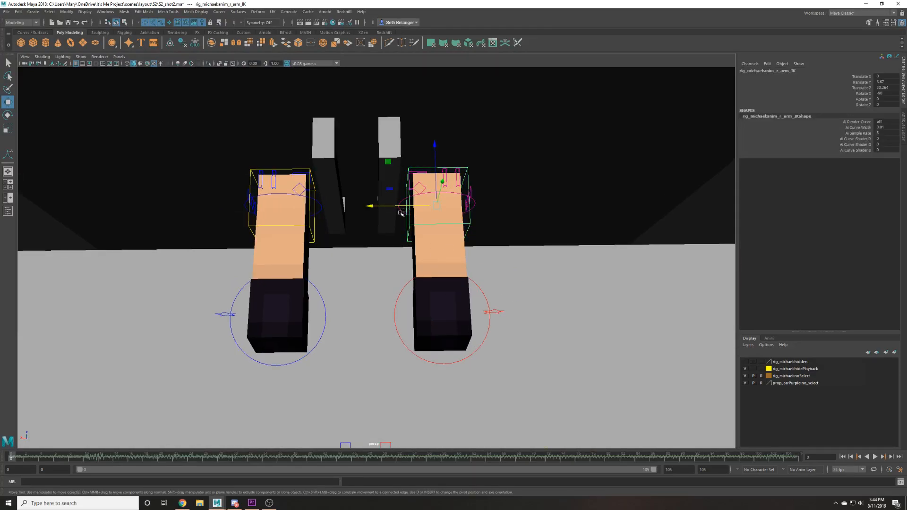
key("f")
left_click_drag(388, 218, 449, 228)
Try rotating the right hand's lower and mid finger controls, then undo the rotations.
scroll(395, 217, "down", 3)
key("4")
left_click(402, 194)
key("e")
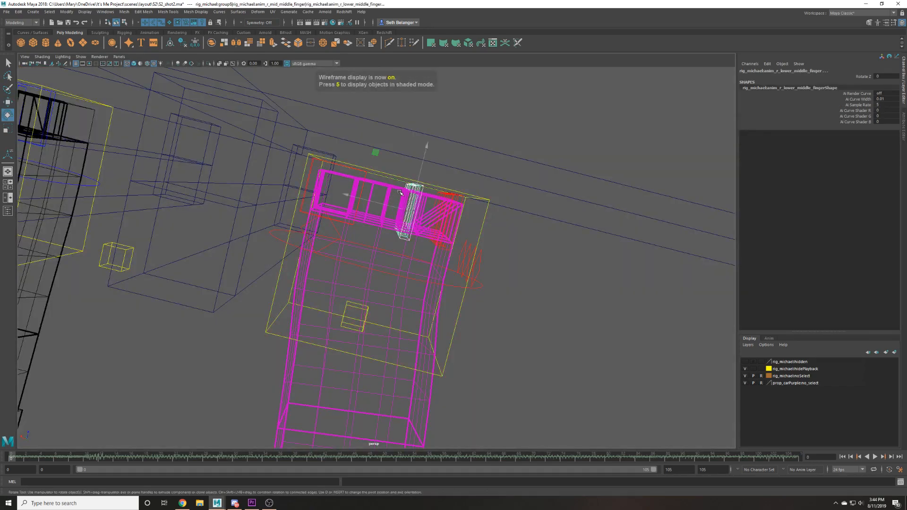
key("5")
key("w")
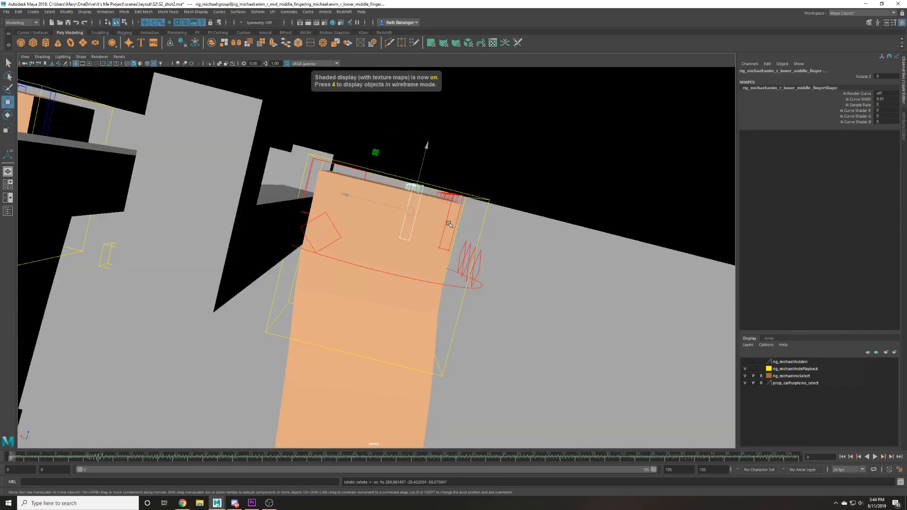
key("4")
left_click(432, 203)
key("6")
key("e")
key("w")
key("4")
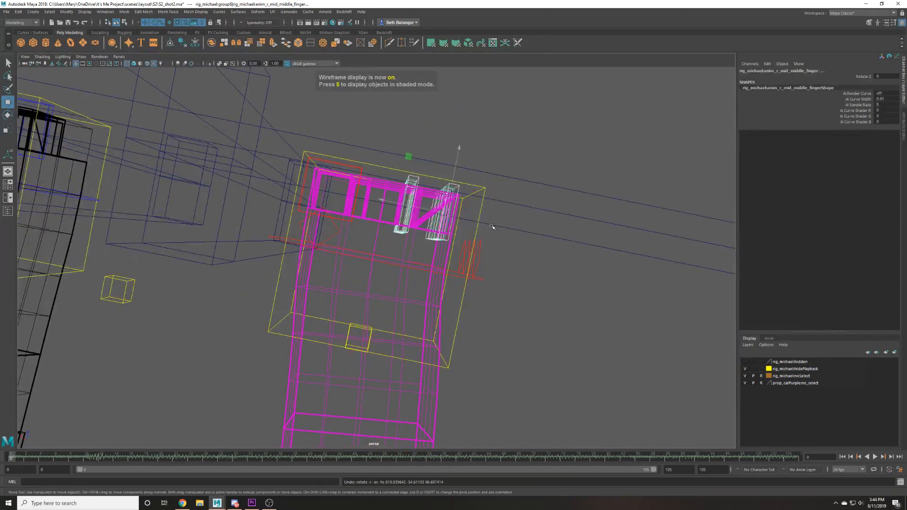
Rotate the right hand's mid finger controls so the fingers extend forward past the door handle.
middle_click_drag(492, 226, 416, 253, "alt")
scroll(416, 253, "up", 4)
key("5")
key("6")
mouse_move(432, 232)
left_mouse_down()
mouse_move(388, 286)
mouse_move(374, 255)
mouse_move(408, 176)
left_mouse_up()
key("4")
key("w")
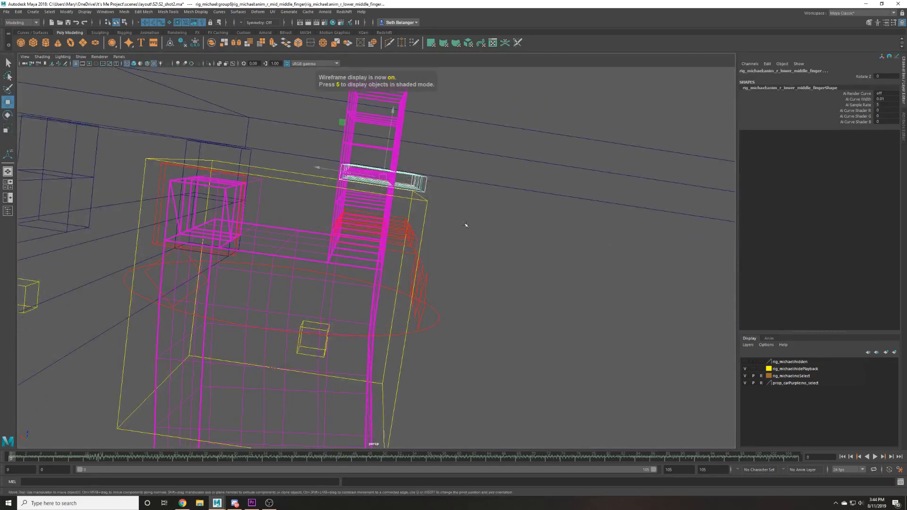
Rotate the right hand's lower finger controls inward so the fingers bend around the handle.
key("5")
key("e")
middle_click_drag(460, 306, 550, 237)
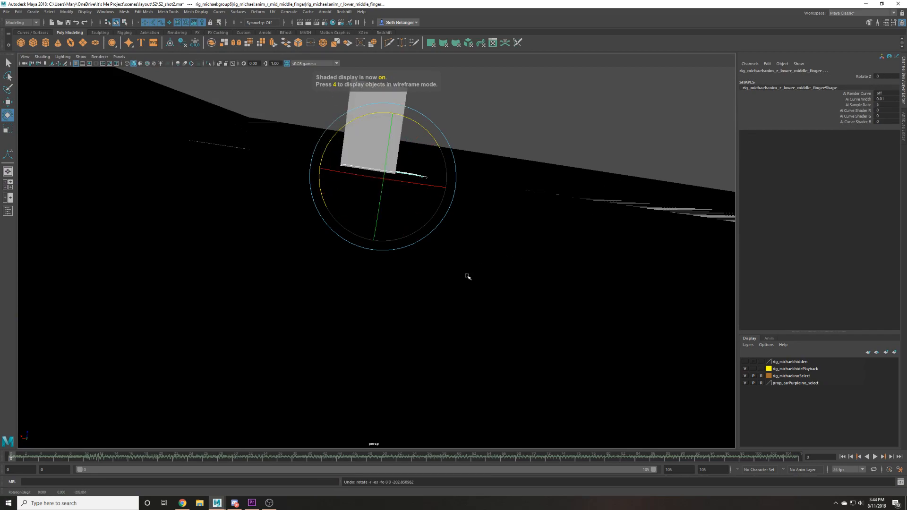
key("6")
middle_click_drag(425, 297, 483, 264)
left_click_drag(508, 242, 510, 230, "alt")
middle_click_drag(414, 309, 455, 288)
Rotate the left hand's mid and lower finger controls into the same open grip as the right hand.
left_click_drag(334, 242, 384, 236, "alt")
key("4")
left_click(382, 236)
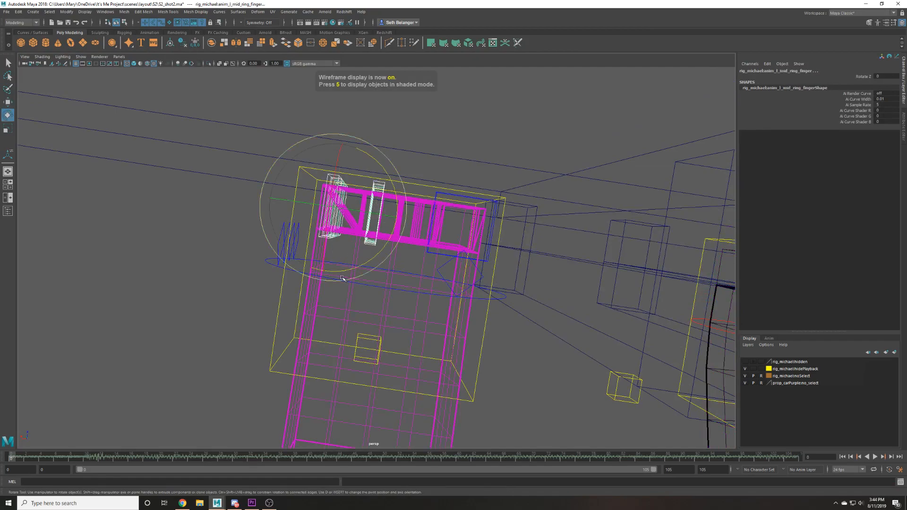
key("5")
key("4")
left_click(378, 188)
key("5")
key("e")
left_click_drag(378, 187, 241, 201)
scroll(321, 218, "down", 2)
key("w")
left_click(192, 245)
Move the left hand's IK control sideways toward the left-hand door handle.
left_click_drag(192, 245, 335, 265, "alt")
scroll(404, 282, "down", 3)
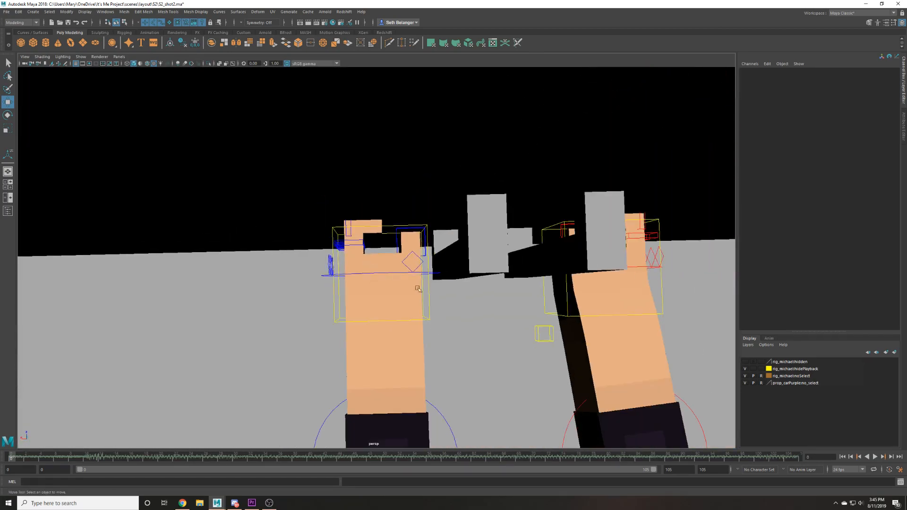
middle_click_drag(405, 282, 326, 241, "alt")
left_click(334, 251)
left_click_drag(269, 234, 296, 234)
Rotate the left and right wrist controls inward so both hands angle toward the door handles.
left_click(325, 221)
key("e")
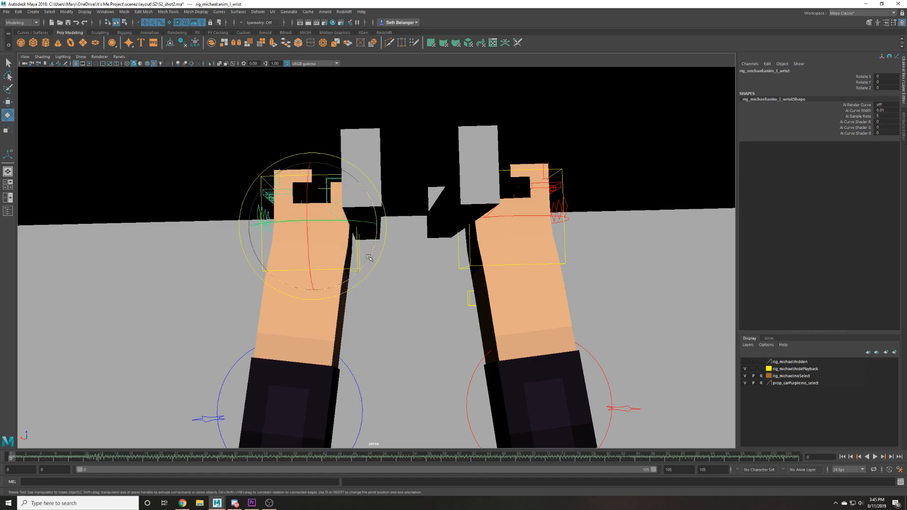
left_click(497, 211)
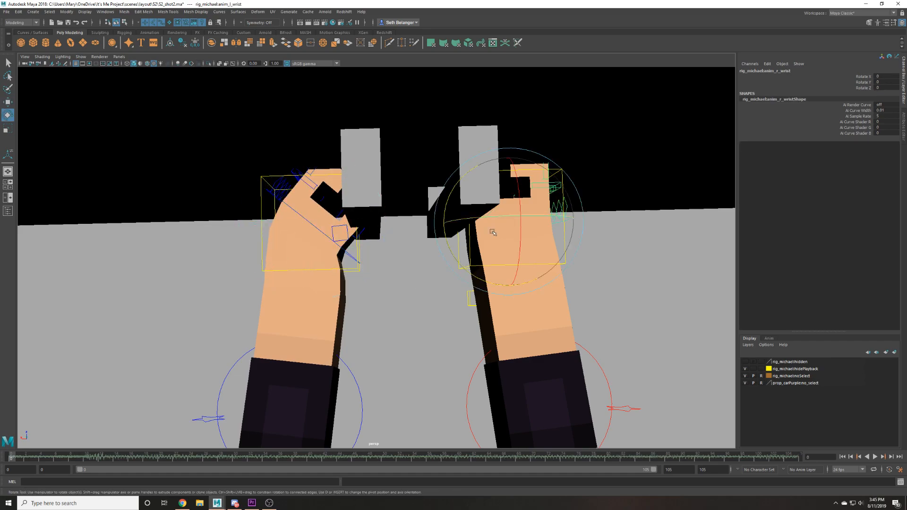
left_click_drag(452, 314, 340, 302, "alt")
Move the hands' IK controls so the palms sit against their door handles.
left_click(357, 253)
scroll(331, 227, "up", 3)
key("w")
left_click_drag(255, 151, 284, 171)
left_click_drag(285, 172, 481, 267, "alt")
left_click(484, 273)
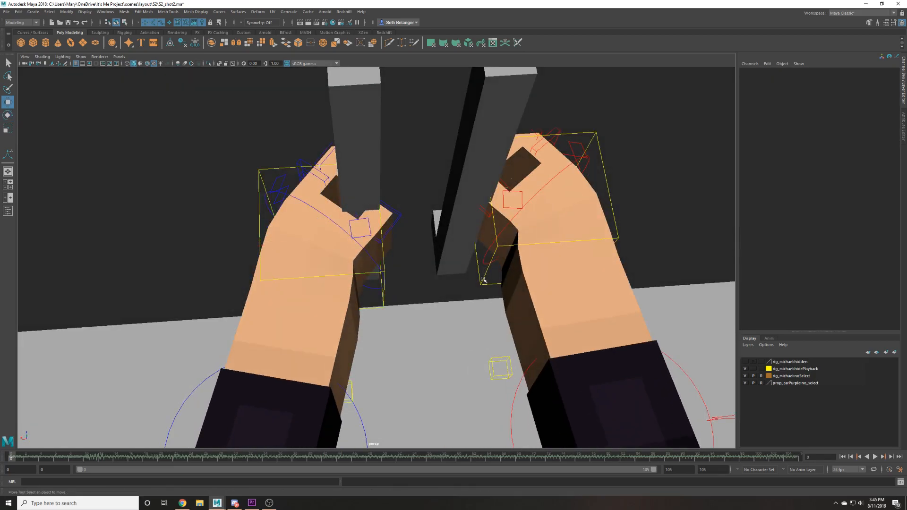
left_click(482, 275)
middle_click_drag(483, 274, 440, 326)
Curl the lower finger controls of both hands further around the handles, checking the overlap in wireframe display.
left_click_drag(440, 326, 489, 350, "alt")
key("4")
key("e")
left_click(489, 350)
left_click_drag(413, 330, 448, 306)
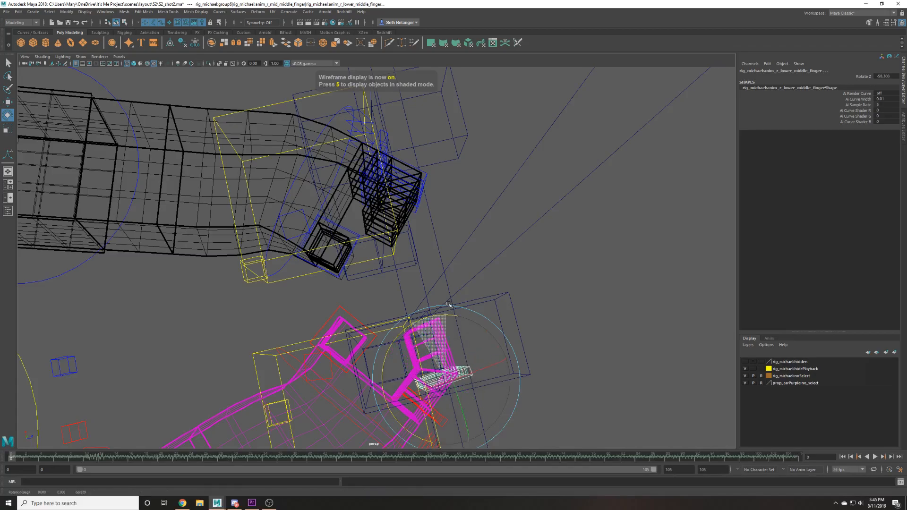
left_click(385, 257)
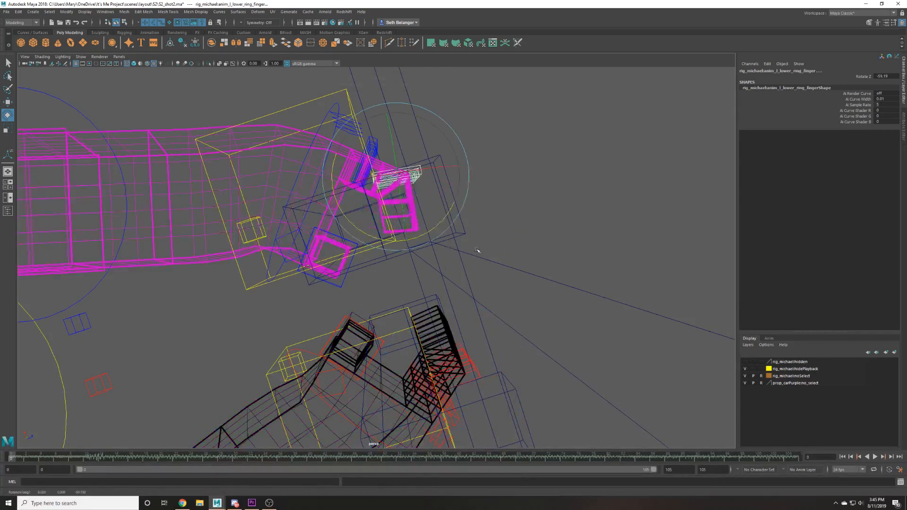
key("6")
Rotate the left and right mid thumb controls so the thumbs fold around the door handles.
left_click_drag(493, 270, 280, 287, "alt")
key("w")
key("e")
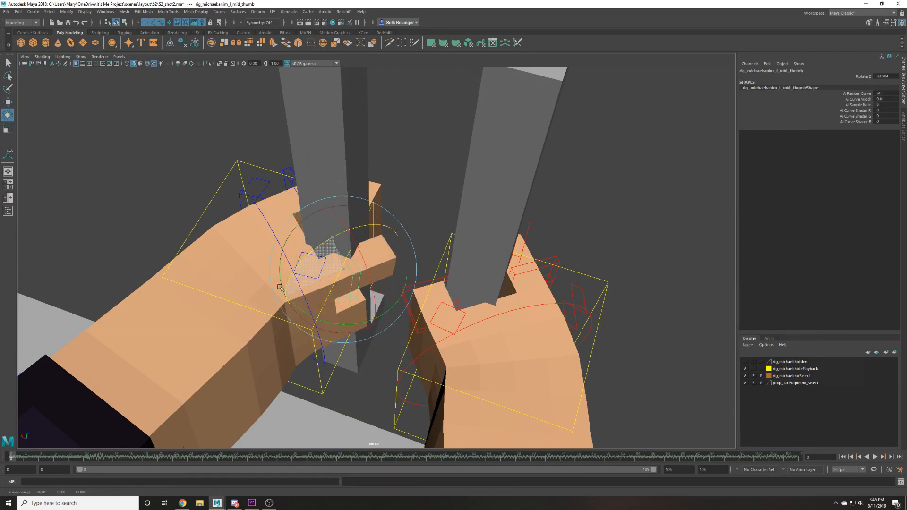
left_click(440, 282)
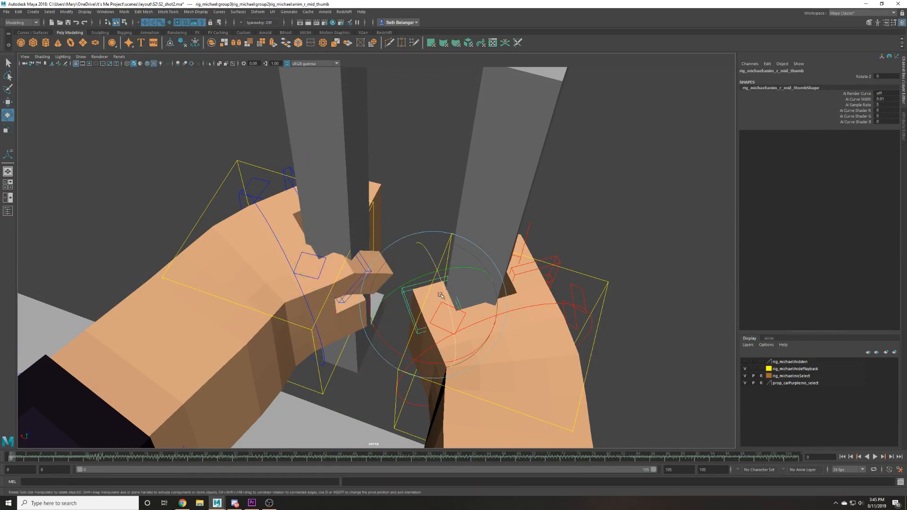
left_click_drag(439, 307, 435, 339)
Select the arm special controls and open their Smoothing value.
key("w")
left_click(375, 386)
scroll(363, 364, "down", 3)
left_click_drag(362, 364, 480, 308, "alt")
scroll(401, 332, "down", 2)
scroll(390, 283, "up", 5)
scroll(430, 308, "down", 4)
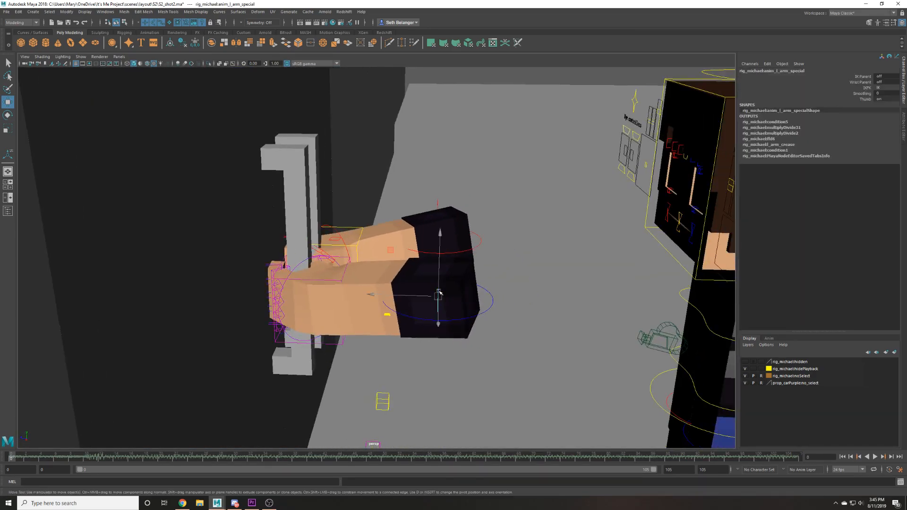
left_click(518, 229)
left_click(881, 94)
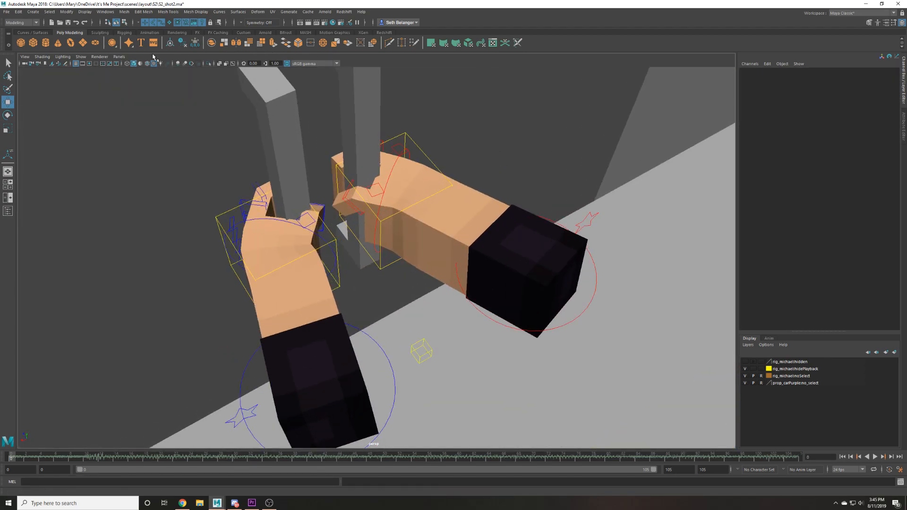
Look through camera1 and set its Translate Y to 16.
left_click(121, 57)
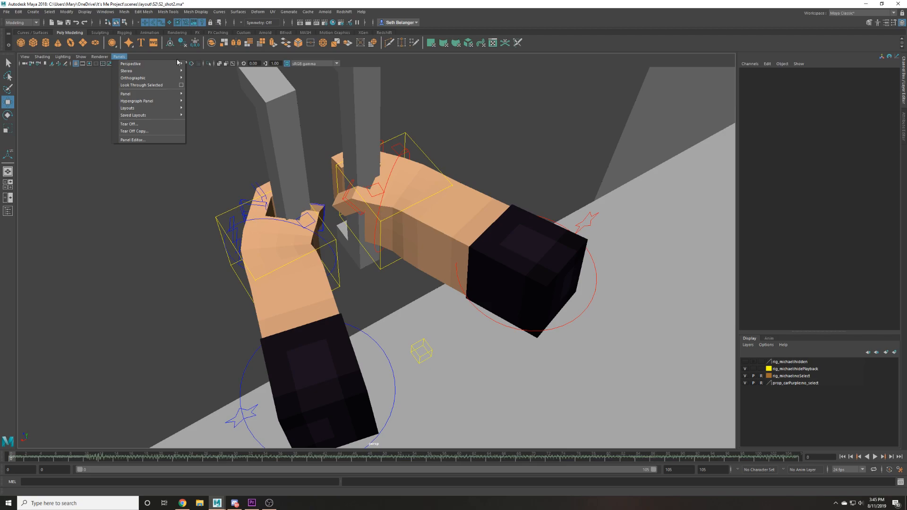
left_click(188, 71)
right_click_drag(215, 152, 331, 166, "alt")
left_click(886, 81)
type("16")
key("Return")
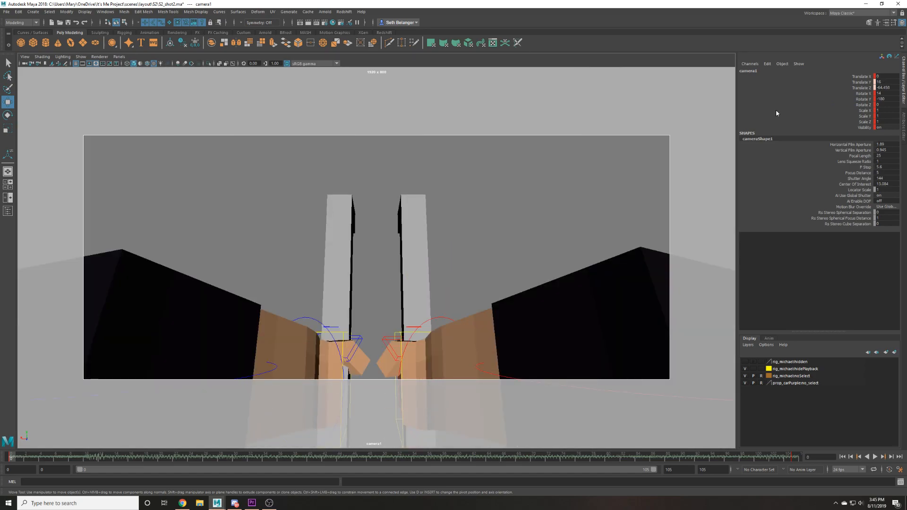
Level the shot camera by bringing its Rotate X down to 0.
left_click(885, 93)
type("7")
key("Return")
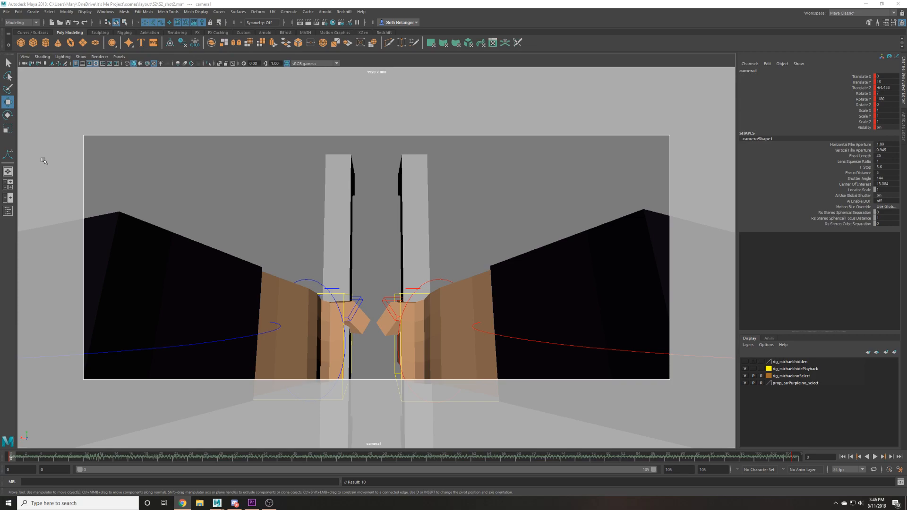
mouse_move(887, 94)
middle_mouse_down()
mouse_move(880, 94)
mouse_move(891, 83)
middle_mouse_up()
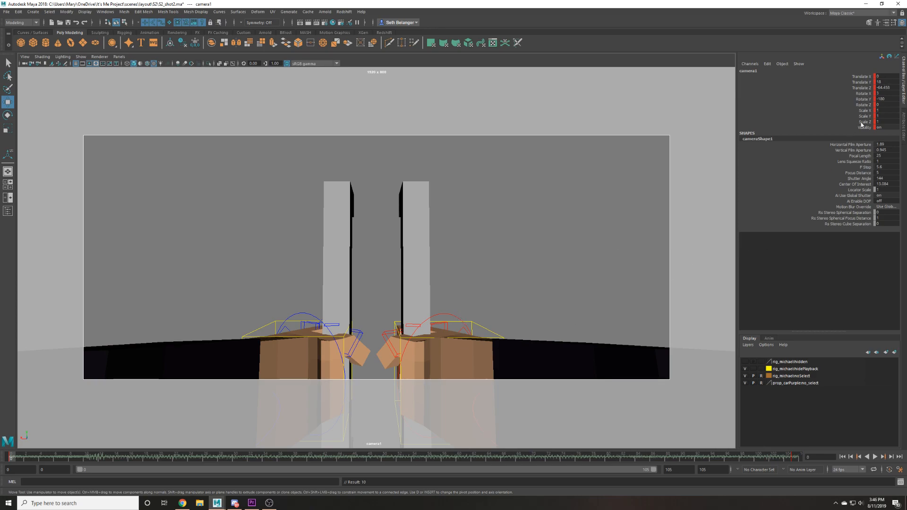
middle_click_drag(881, 91, 875, 91)
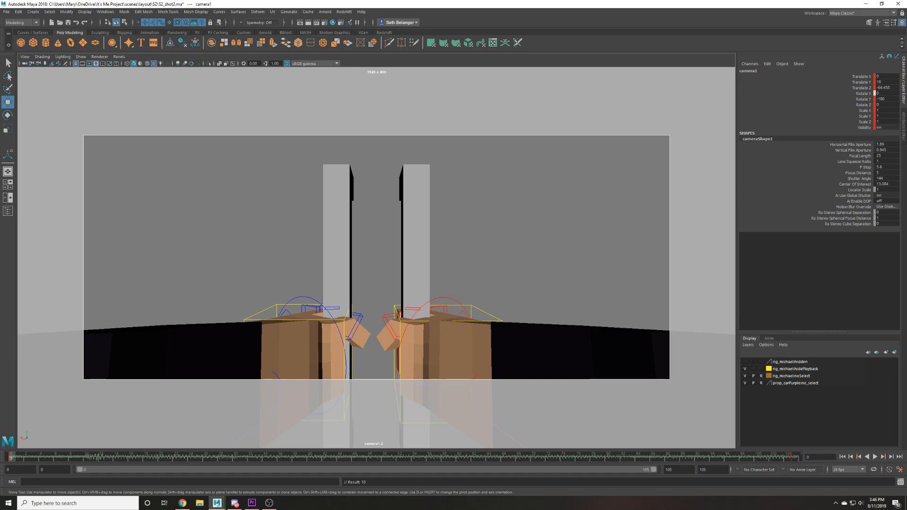
Delete the camera's animation keys from about frame 20 through the end of the timeline.
key("alt+v")
left_click_drag(158, 455, 798, 457)
right_click(797, 457)
left_click(834, 364)
key("alt+v")
left_click(11, 457)
Delete the Michael rig master control's animation keys in the middle of the timeline.
scroll(264, 391, "down", 8)
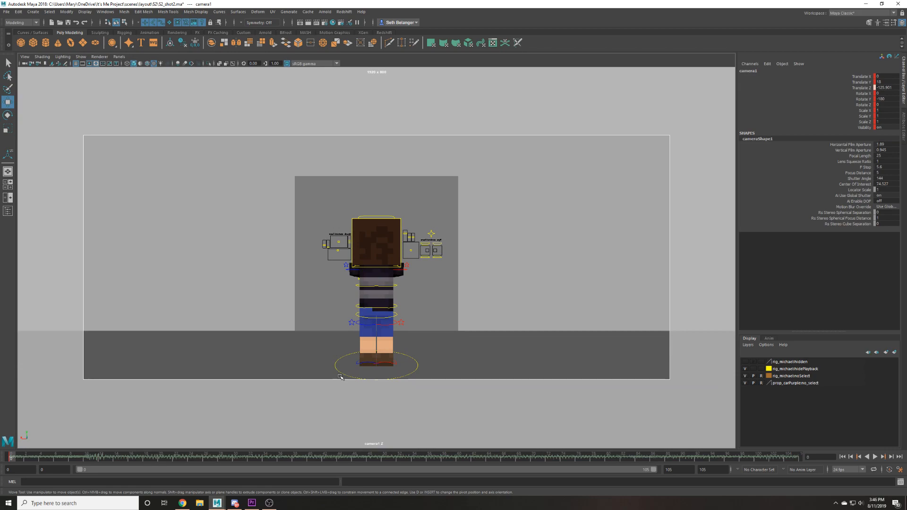
left_click(340, 376)
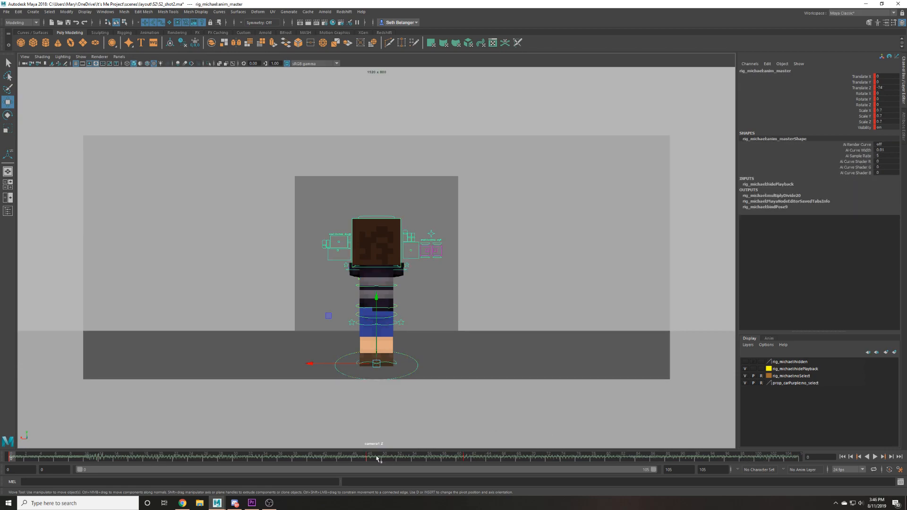
left_click_drag(271, 457, 468, 458, "shift")
right_click(469, 457)
left_click(500, 367)
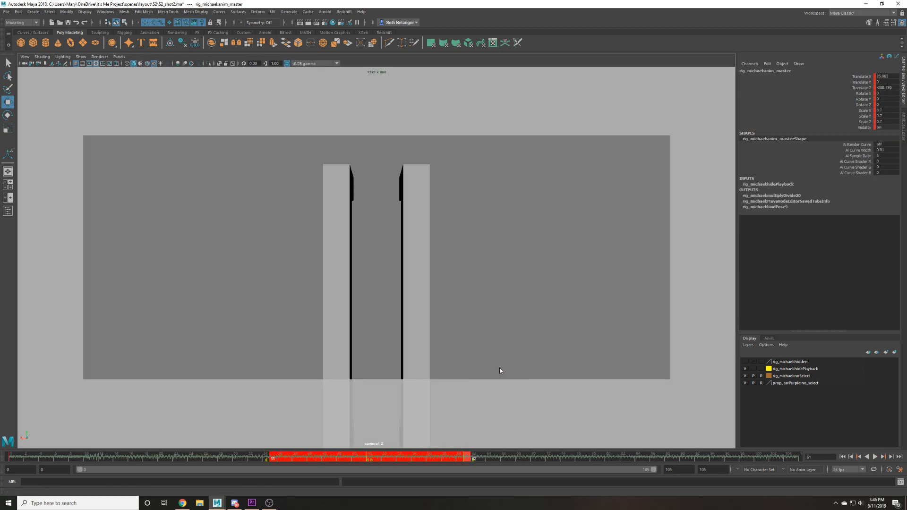
Return the timeline to frame 0, clear the selection and save the scene.
left_click_drag(359, 455, 11, 457)
left_click(168, 293)
key("q")
key("ctrl+s")
key("Return")
key("w")
Open the audio attributes of the timeline's it_s_me sound.
right_click(128, 456)
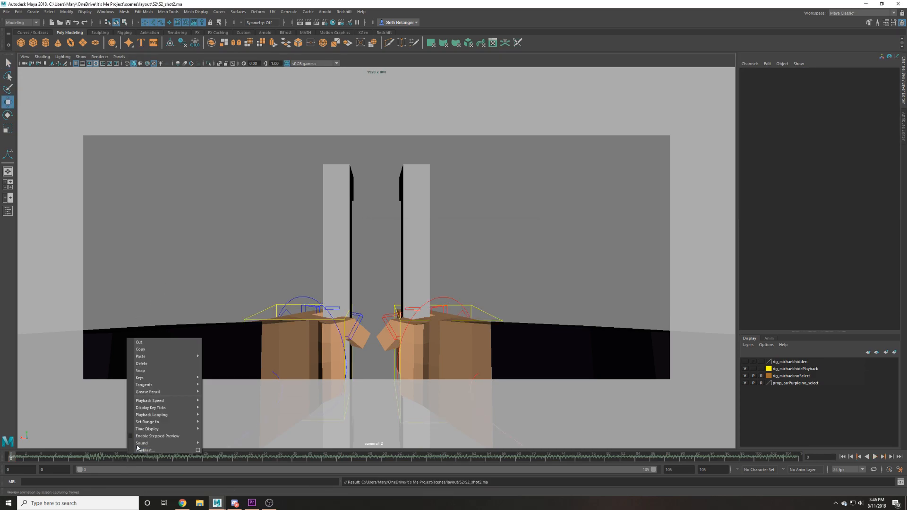
mouse_move(191, 443)
left_click(210, 458)
key("ctrl+a")
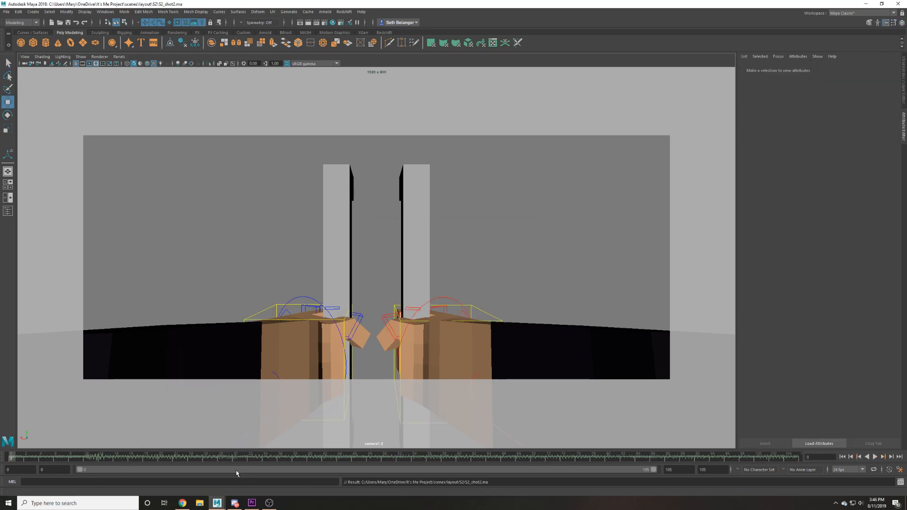
right_click(274, 459)
mouse_move(314, 446)
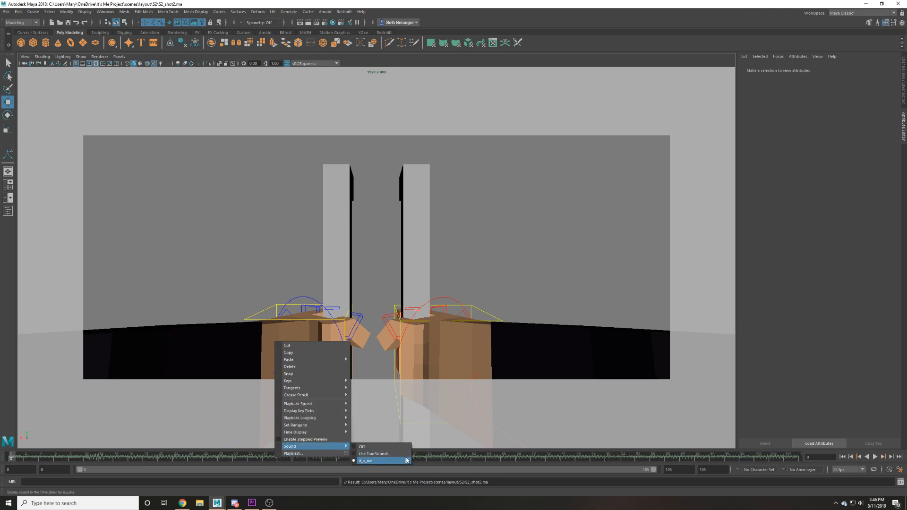
left_click(406, 460)
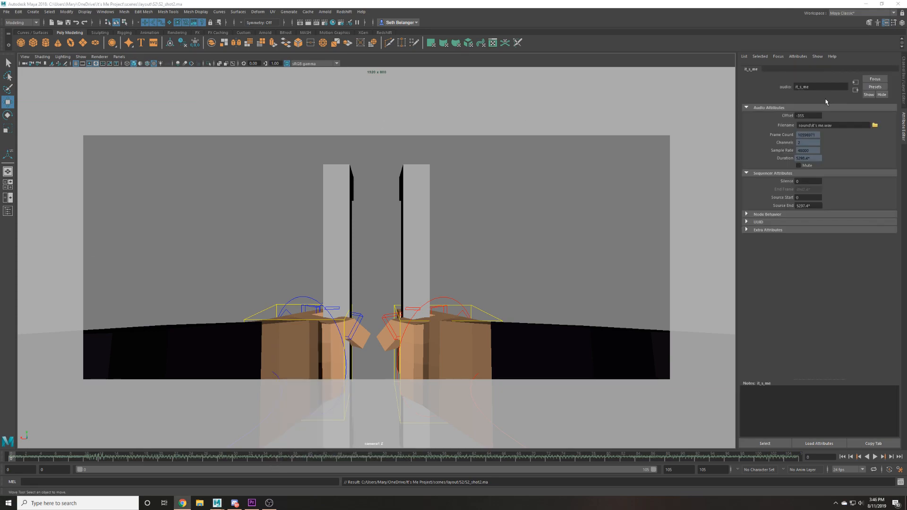
Listen to the soundtrack and set the it_s_me sound's Offset to -450.
left_click_drag(574, 454, 537, 448)
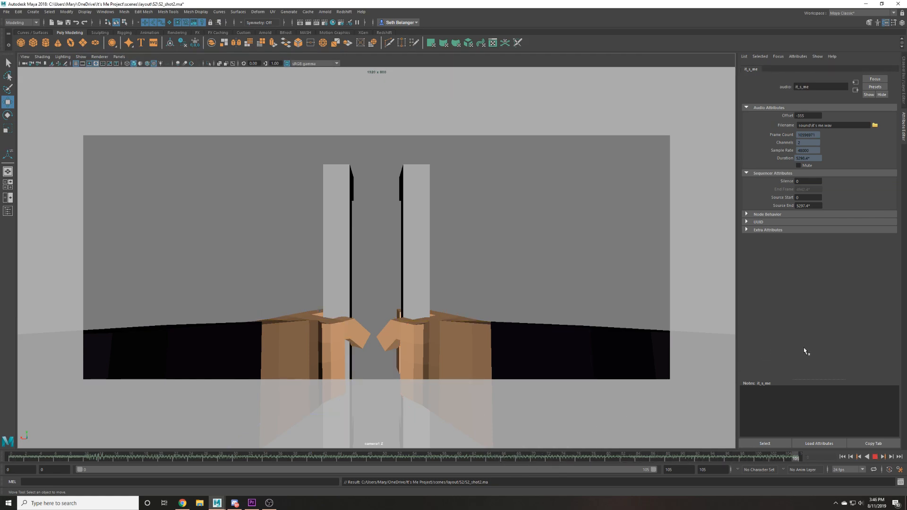
key("Escape")
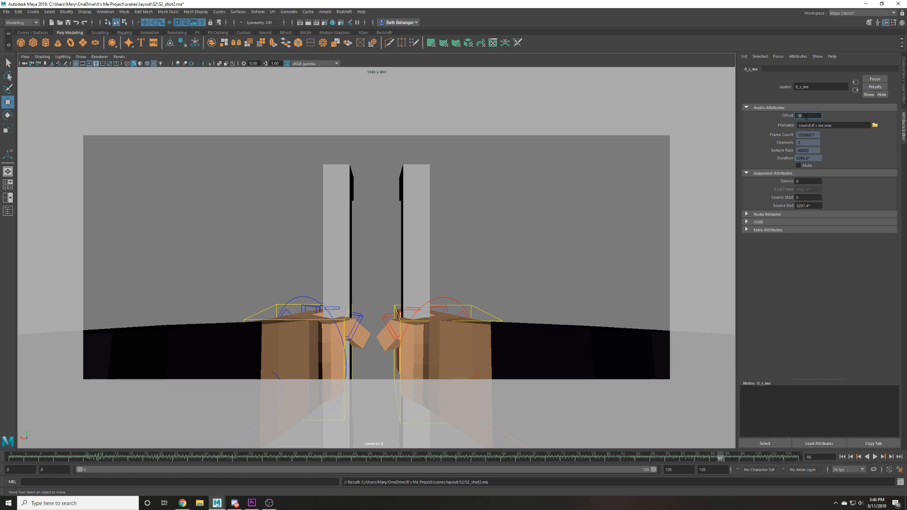
type("04")
key("Return")
Play the shot from its start to check how the soundtrack lines up.
left_click(842, 457)
left_click(875, 457)
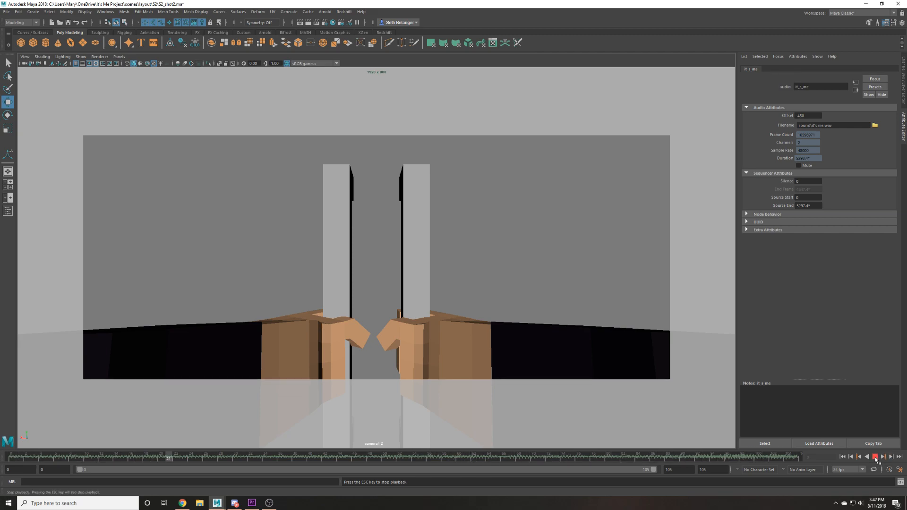
left_click(875, 458)
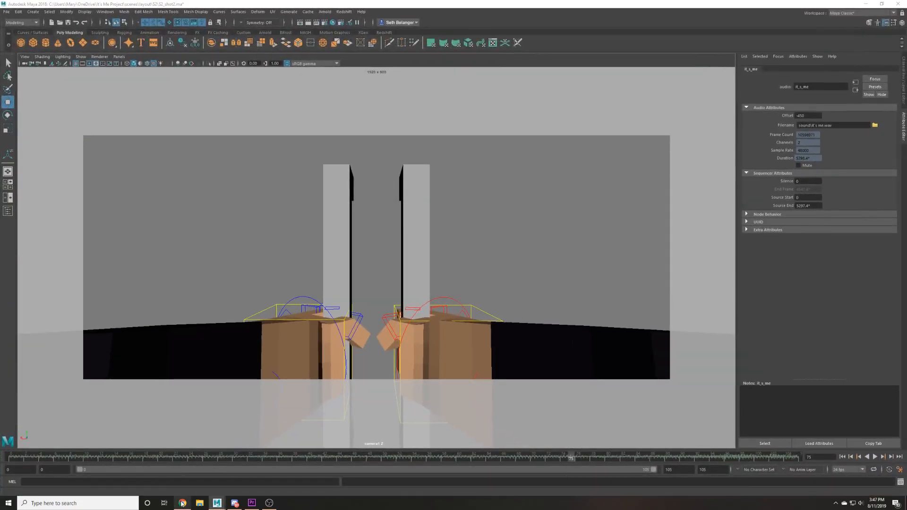
left_click(183, 503)
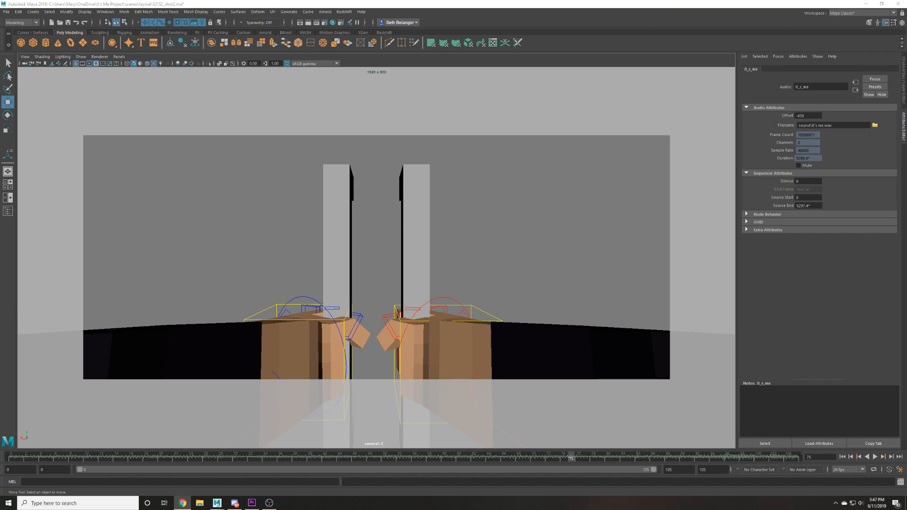
left_click(16, 457)
key("alt+v")
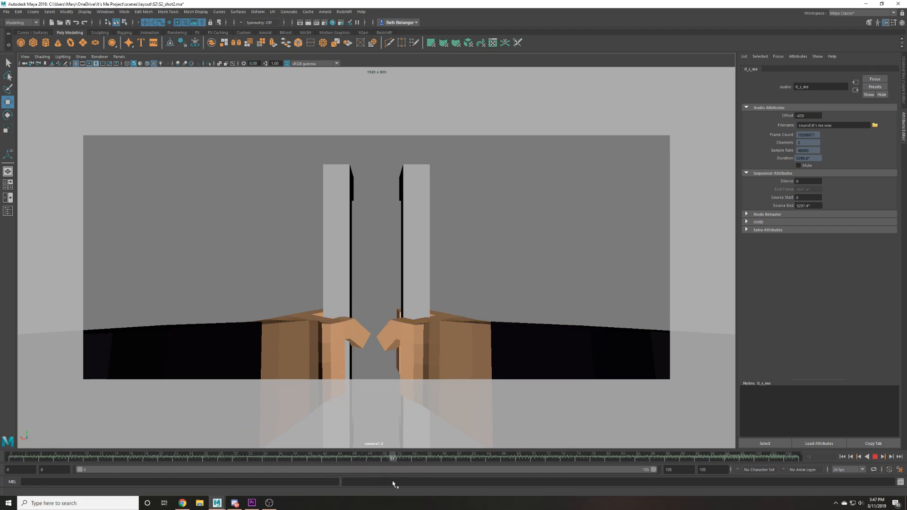
key("alt+v")
Set the animation end to frame 52 and play the shortened range.
double_click(721, 470)
type("512")
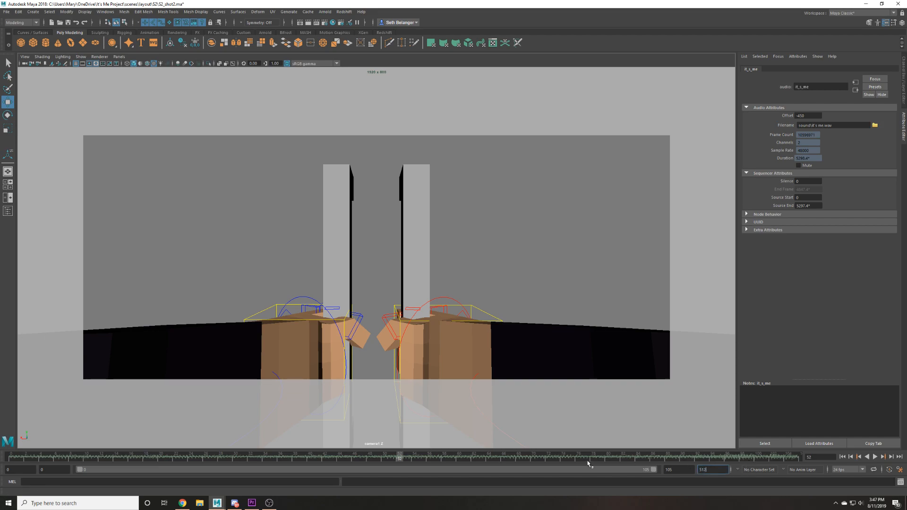
key("Return")
left_click(874, 457)
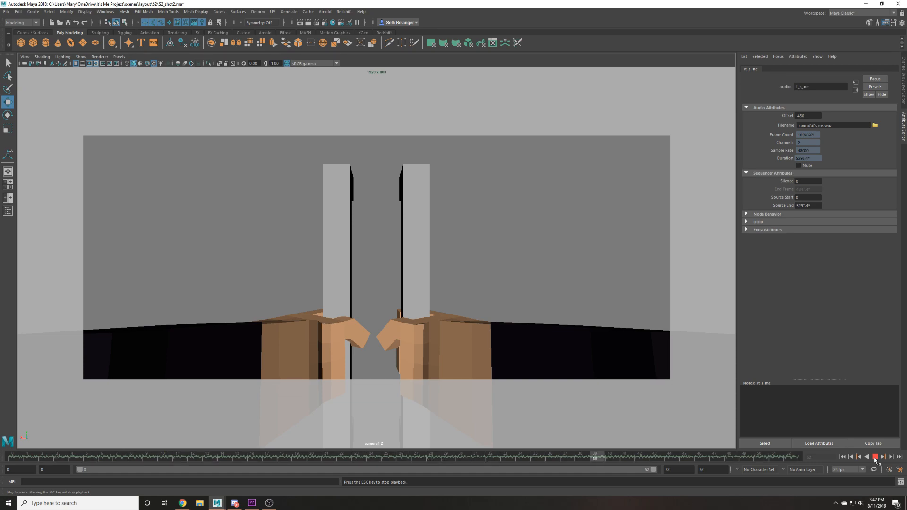
left_click(874, 457)
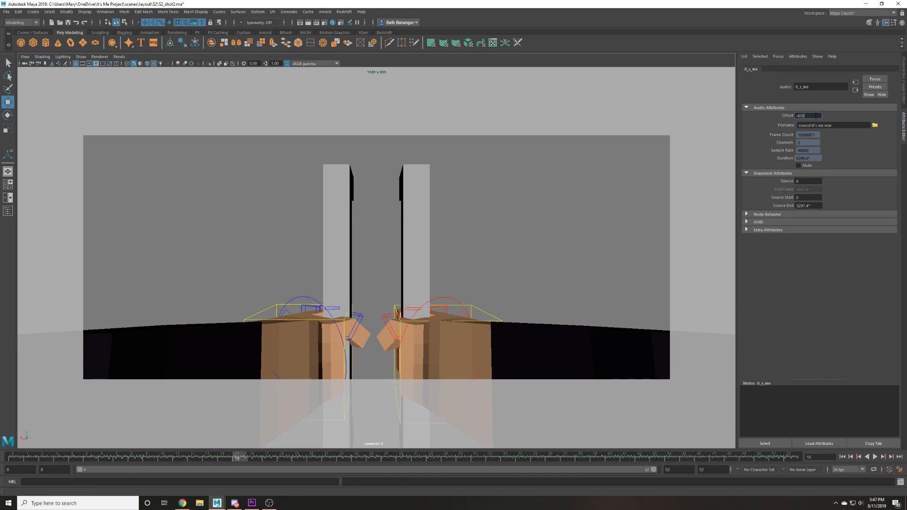
Set the it_s_me sound's Offset to -445.
key("BackSpace")
type("45")
key("Return")
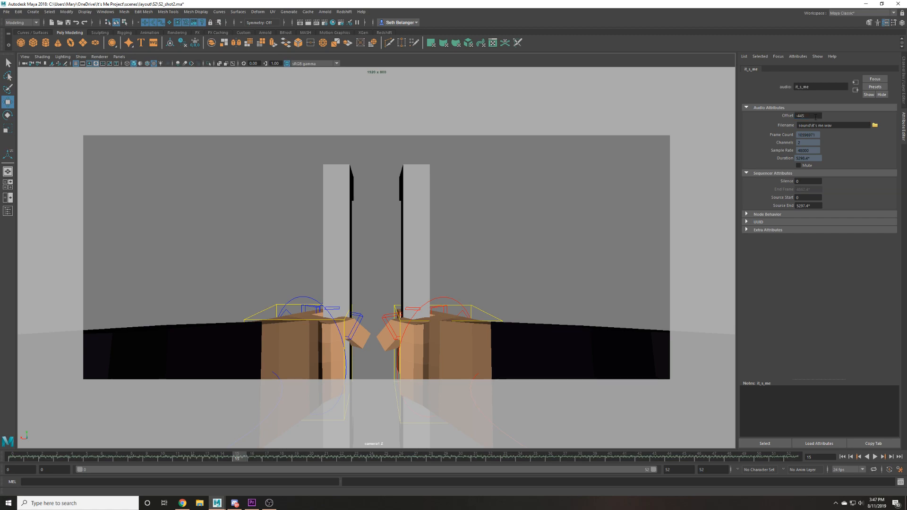
Set the animation end to frame 60 and extend the playback range to match.
double_click(713, 472)
type("60")
key("Return")
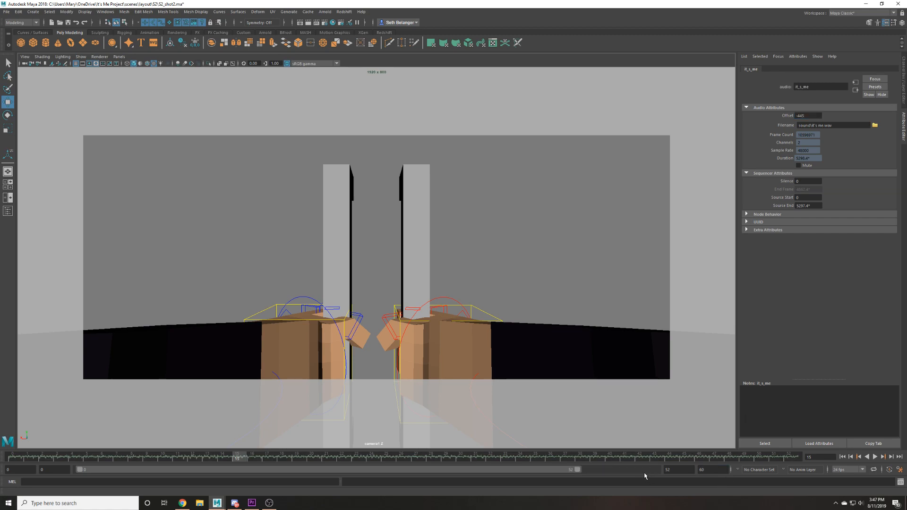
left_click_drag(579, 471, 800, 480)
Play the 60-frame shot from the start, return to frame 0 and save the scene.
left_click(843, 457)
left_click(875, 458)
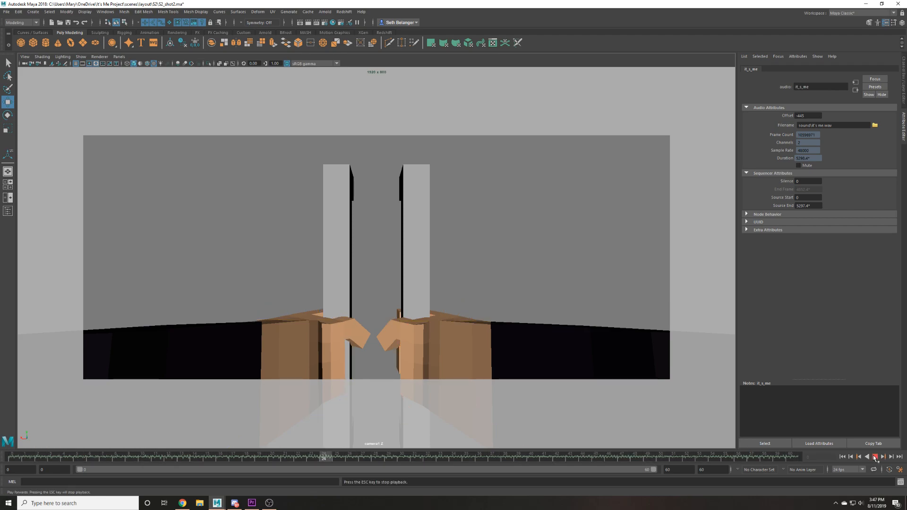
left_click(874, 458)
left_click(843, 458)
key("ctrl+s")
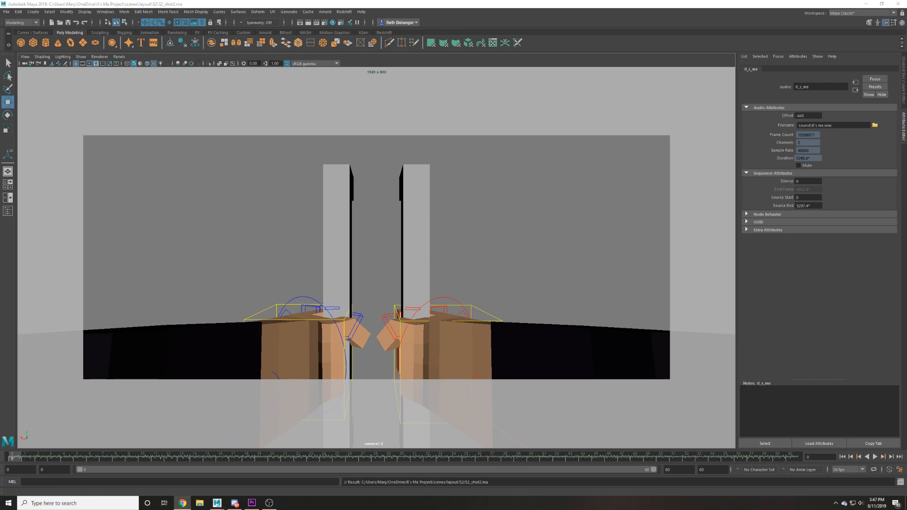
left_click(106, 83)
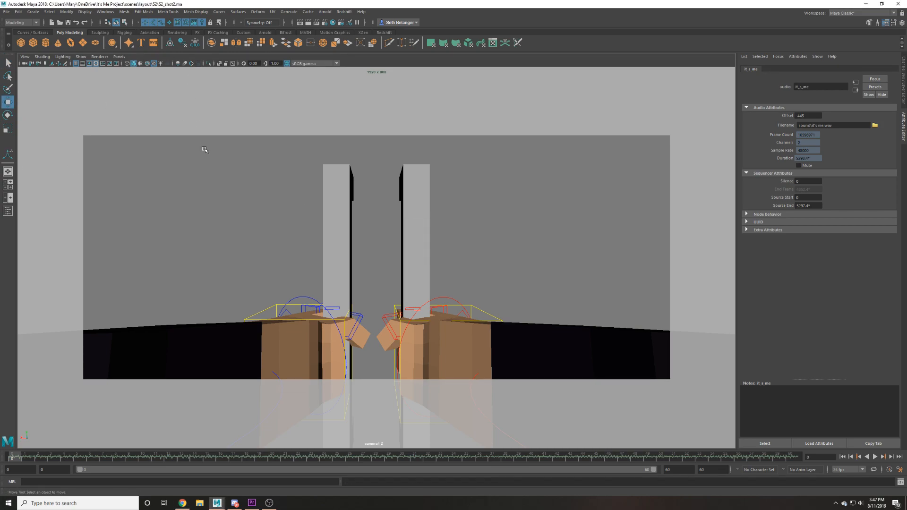
Play the shot through the camera from frame 0, with both arm IK controls selected, to judge when the doors should open.
key("alt+v")
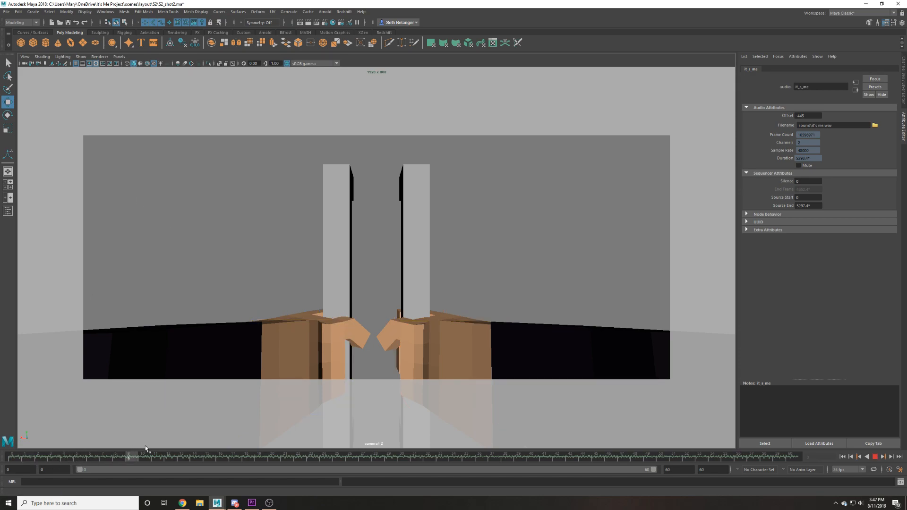
key("Escape")
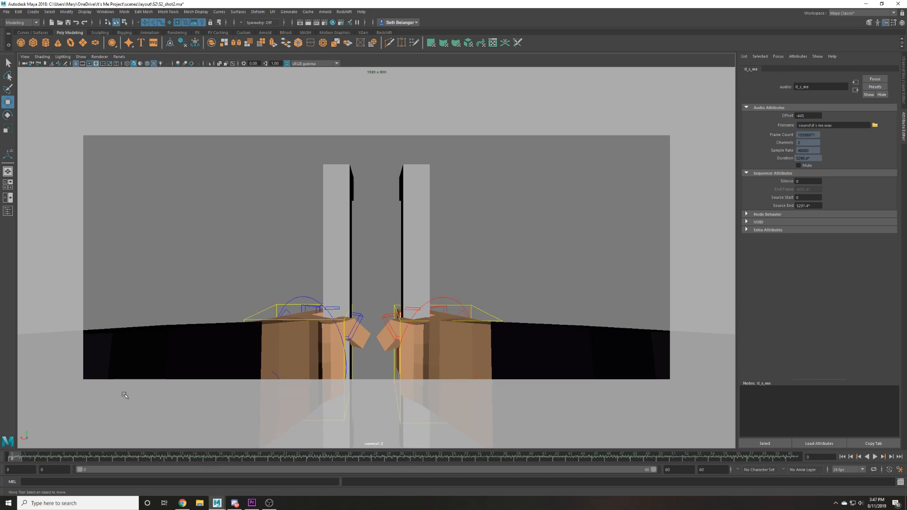
left_click(287, 302)
left_click(484, 308)
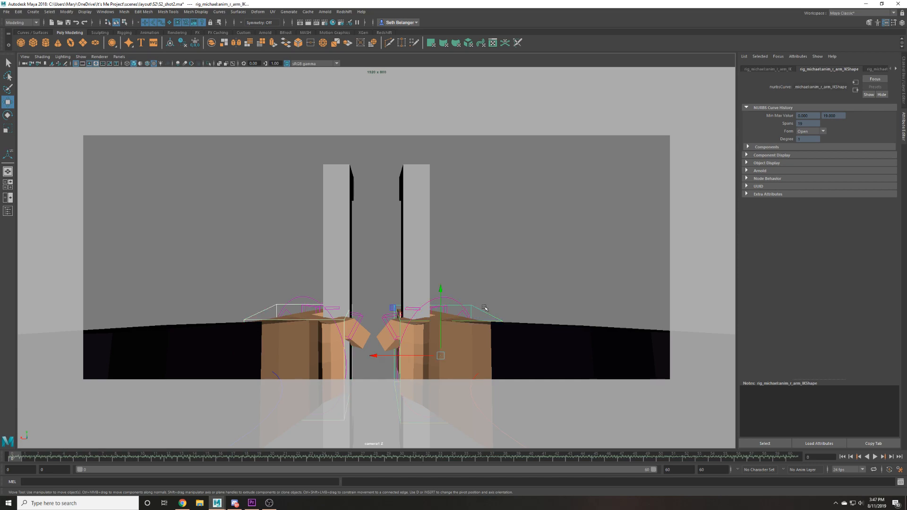
key("alt+v")
key("Escape")
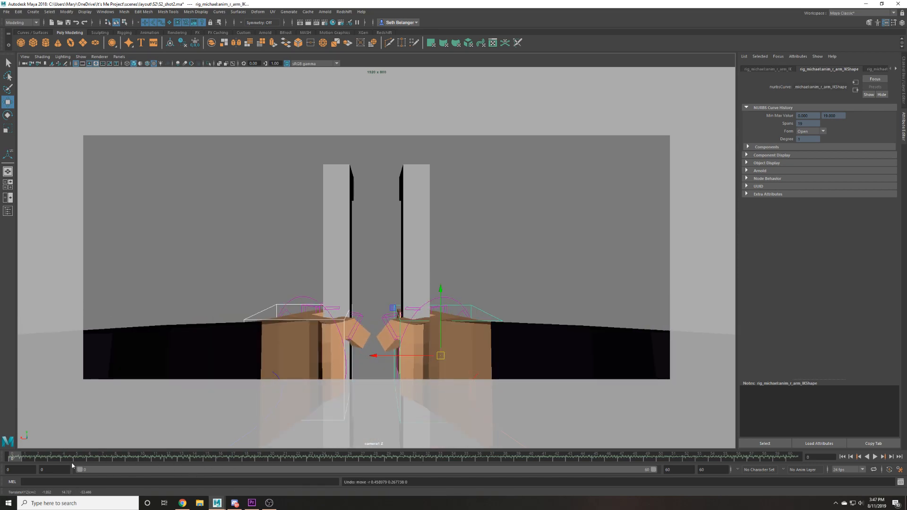
key("alt+v")
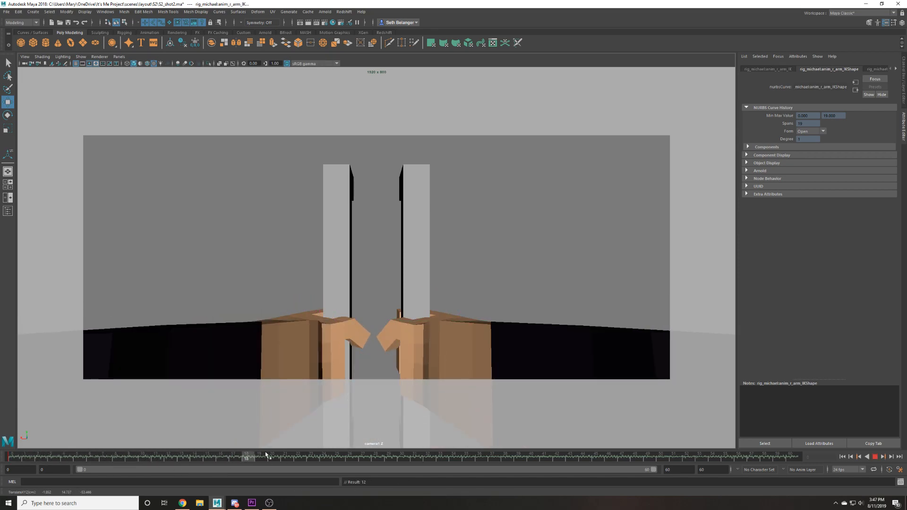
key("alt+v")
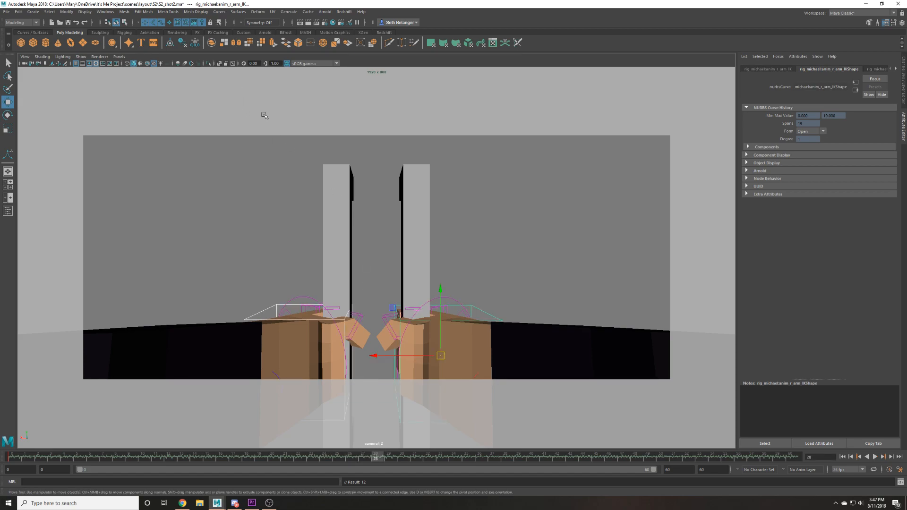
Select both pizzeria doors at frame 0 and play the shot up to frame 25.
left_click_drag(243, 168, 442, 228)
left_click(14, 456)
key("alt+v")
key("alt+v")
Swing the left pizzeria door open at frame 25 by setting its Rotate Y to -45.
left_click(316, 279)
key("f")
scroll(331, 278, "down", 3)
left_click_drag(331, 278, 334, 395, "alt")
key("e")
left_click(468, 236)
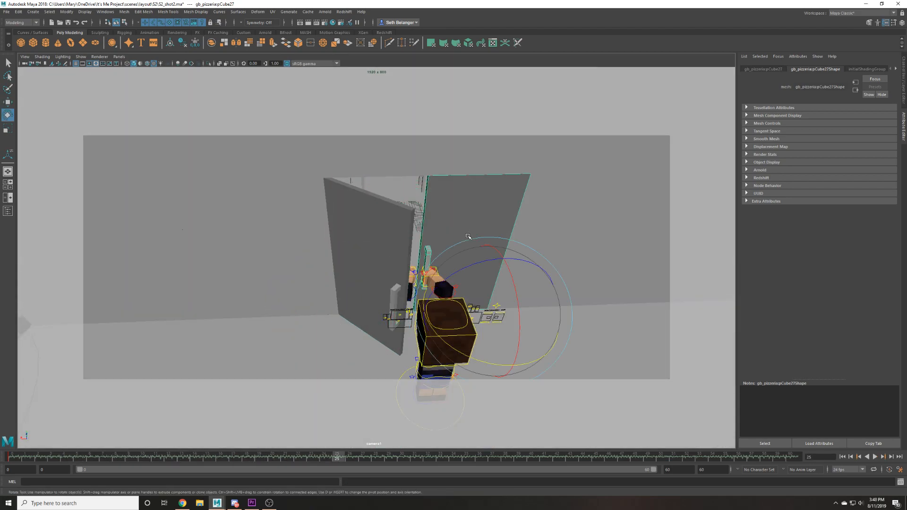
key("ctrl+z")
key("ctrl+a")
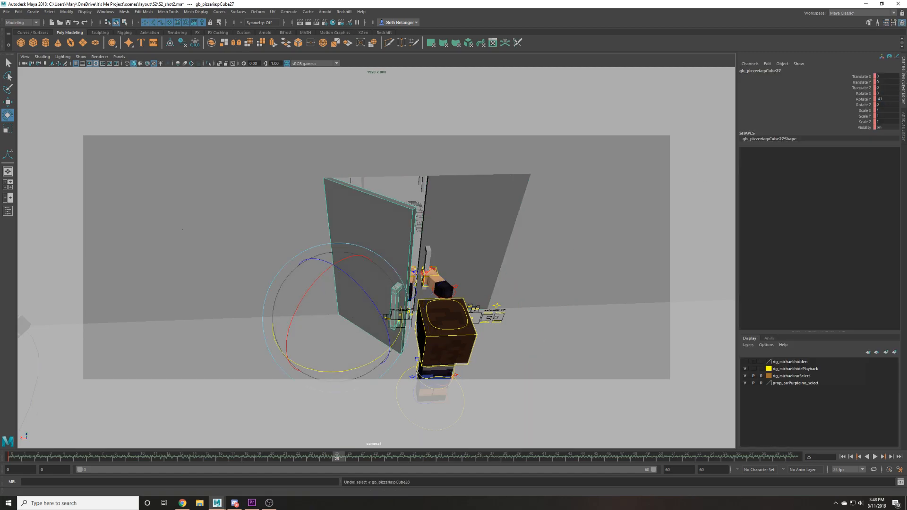
type("-45")
key("Return")
Set the right pizzeria door's Rotate Y to 45 at frame 25.
left_click(496, 200)
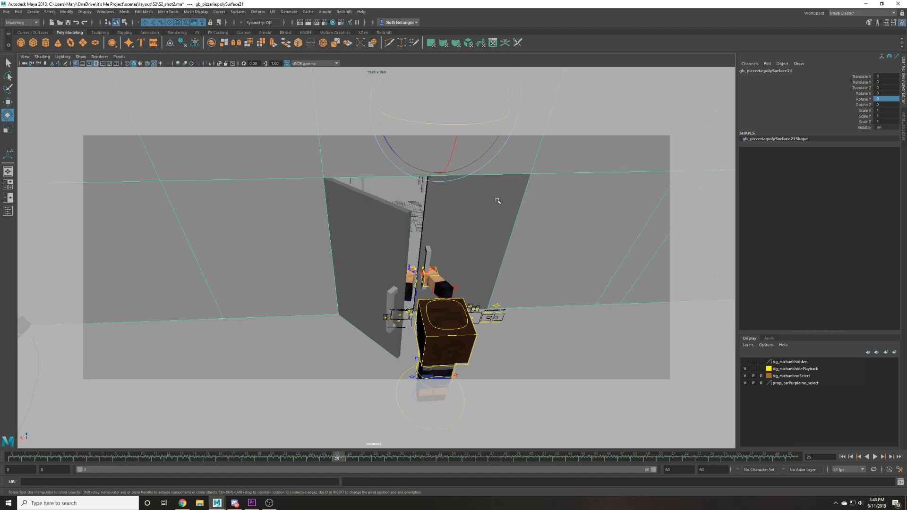
type("45")
key("Return")
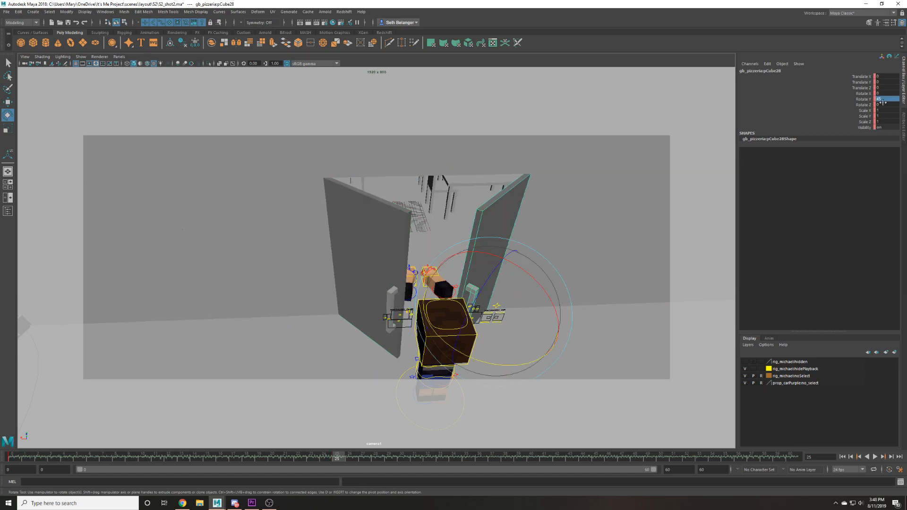
Look through camera1 and scrub the door opening back to frame 0.
key("w")
left_click(119, 57)
left_click(208, 69)
left_click_drag(70, 460, 9, 429)
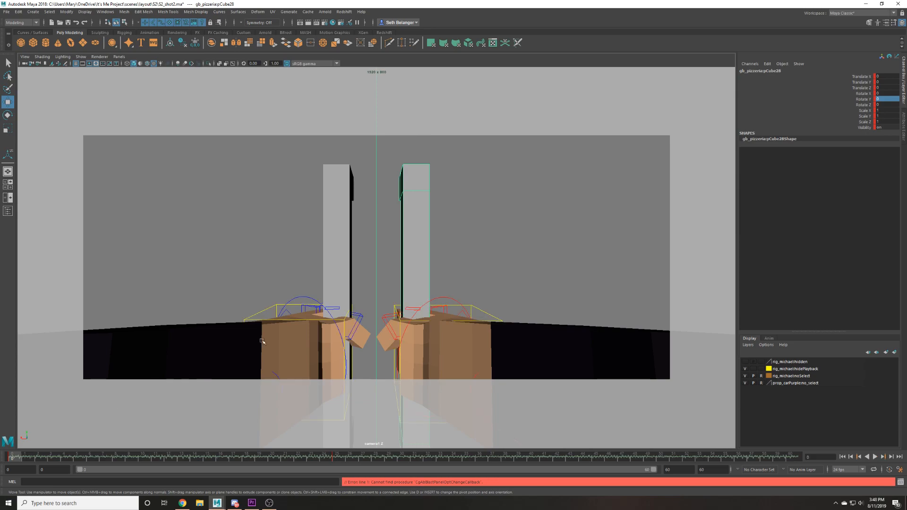
Select Michael's arm IK and clavicle controls and set keys on them at frame 0.
left_click(279, 307)
left_click(470, 308)
key("f")
left_click_drag(467, 309, 449, 263, "alt")
left_click(457, 245)
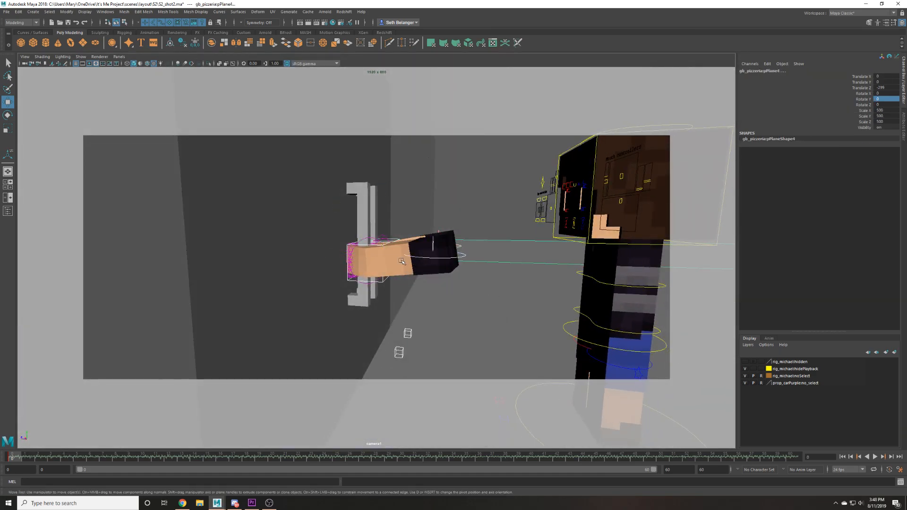
scroll(407, 261, "up", 4)
left_click(537, 255)
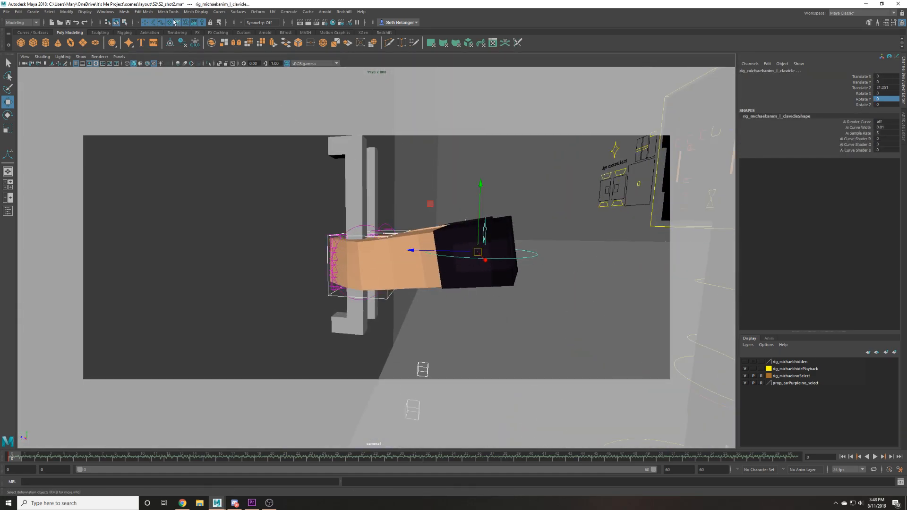
key("4")
key("5")
key("s")
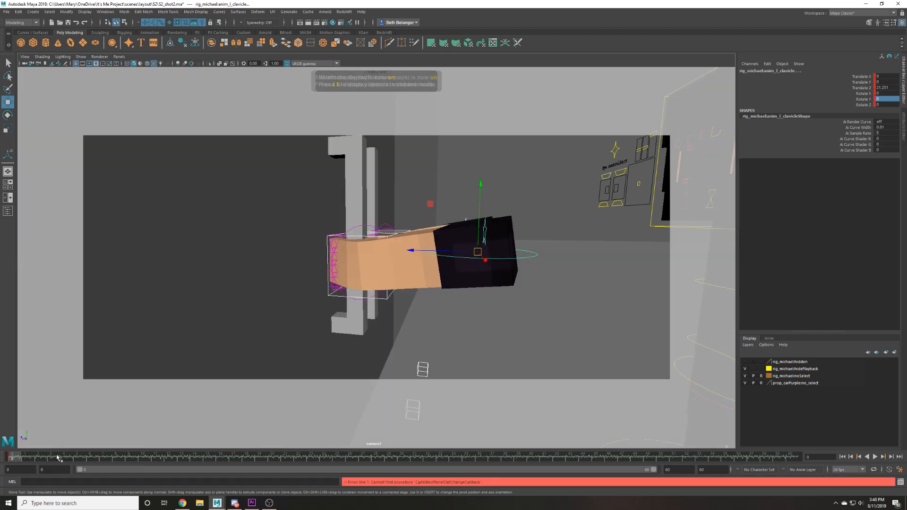
Play the door opening through the camera and move to frame 25 to check the opened doors.
key("alt+v")
scroll(189, 209, "down", 6)
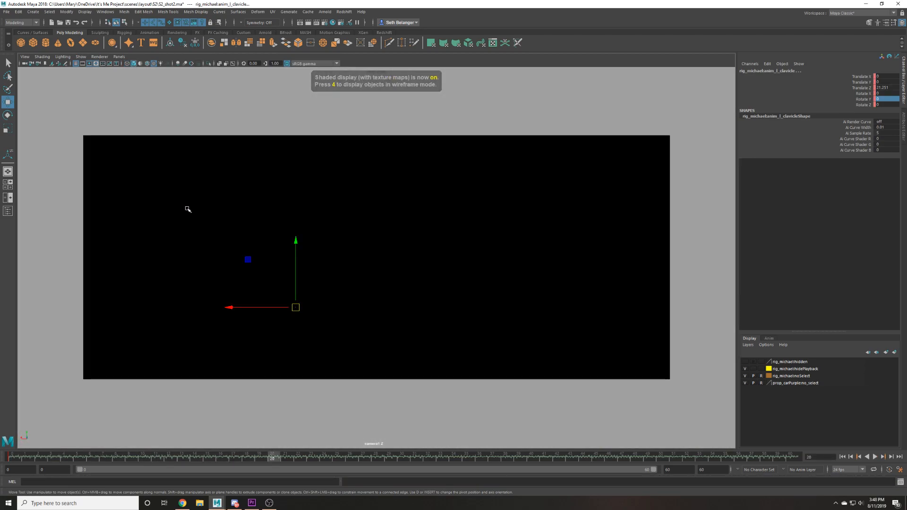
left_click(108, 226)
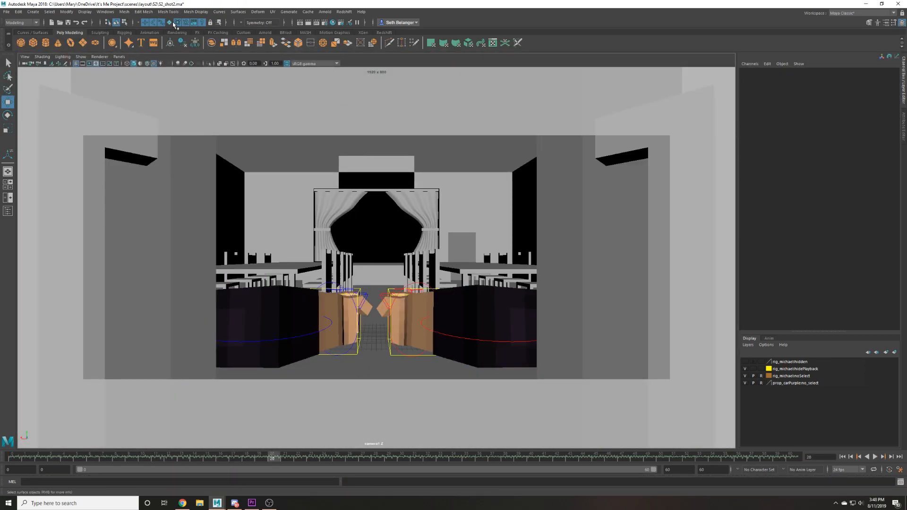
left_click(245, 369)
left_click(333, 456)
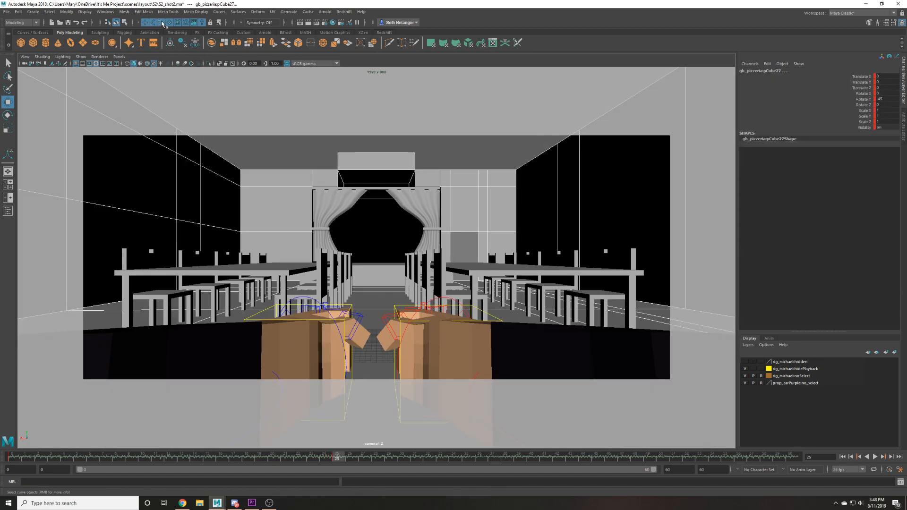
Examine Michael's arms and body from the side at frame 25, in wireframe and in textured display.
left_click(267, 313)
left_click(268, 312)
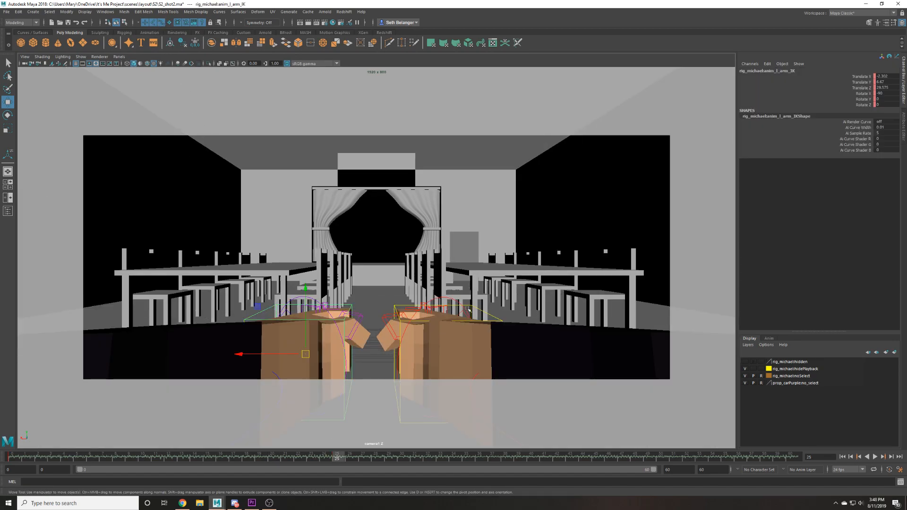
scroll(362, 265, "up", 5)
scroll(362, 266, "up", 5)
key("4")
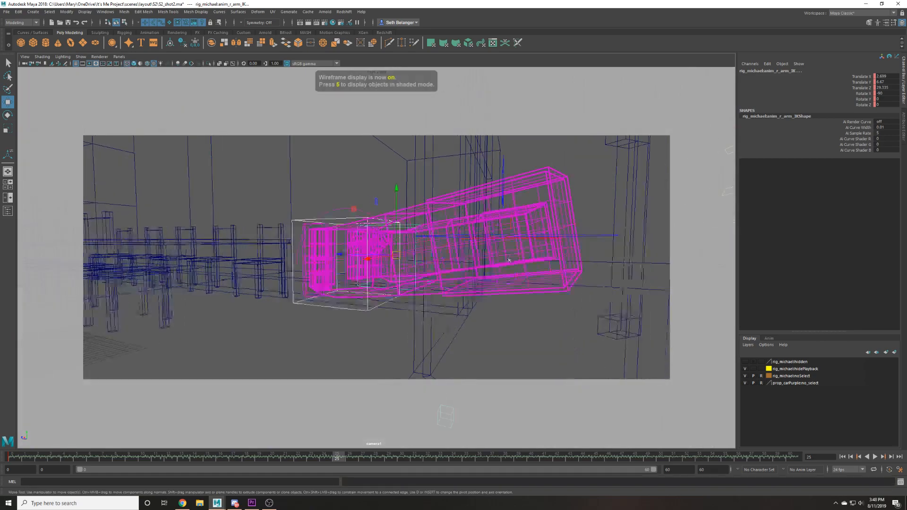
left_click(502, 238)
key("6")
mouse_move(491, 237)
left_mouse_down()
mouse_move(552, 232)
mouse_move(490, 264)
mouse_move(375, 268)
mouse_move(375, 307)
left_mouse_up()
middle_click_drag(375, 307, 452, 368)
left_click_drag(451, 369, 472, 405, "alt")
middle_click_drag(473, 405, 492, 416)
left_click_drag(477, 394, 495, 349, "alt")
Move Michael's master control back from the doors at frame 0, to Translate Z about -107.
left_click(466, 350)
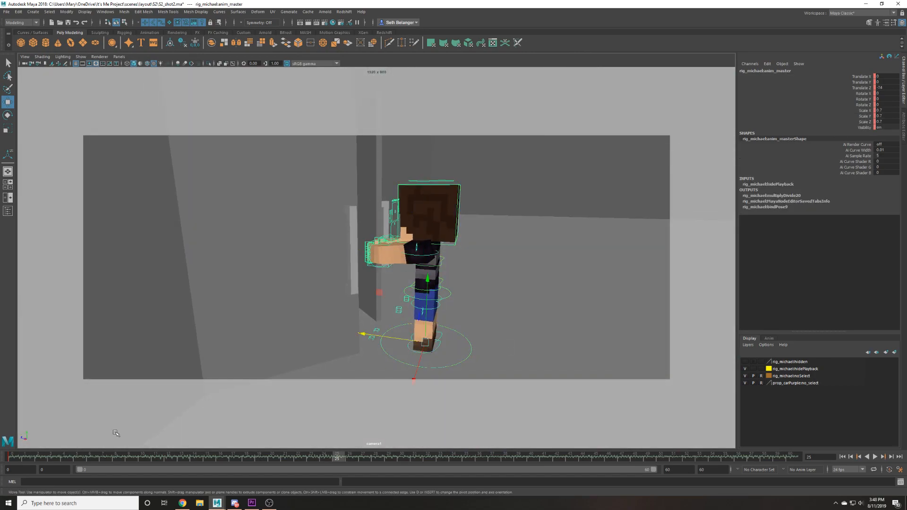
left_click(10, 456)
scroll(314, 373, "down", 8)
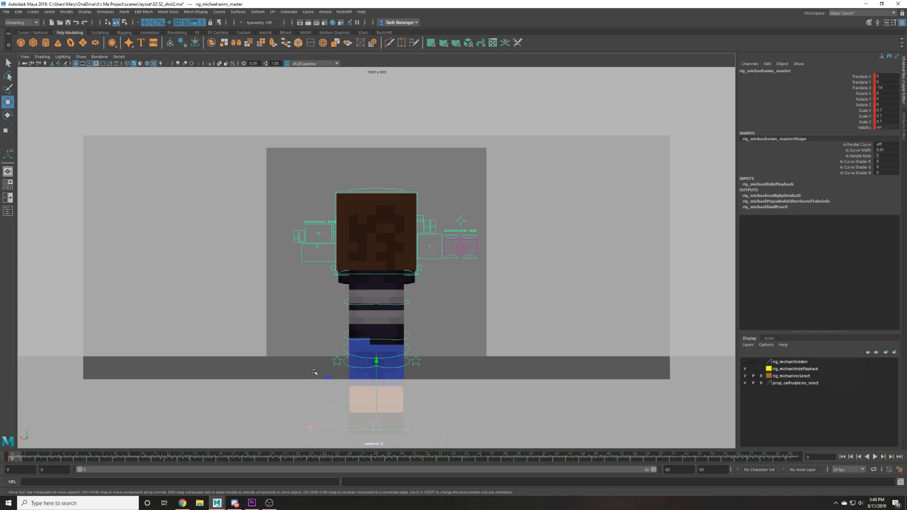
left_click_drag(314, 372, 415, 371, "alt")
right_click_drag(416, 371, 427, 331, "alt")
left_click_drag(407, 330, 557, 381)
left_click_drag(527, 334, 495, 323, "alt")
right_click_drag(531, 322, 552, 323, "alt")
left_click_drag(552, 323, 510, 307, "alt")
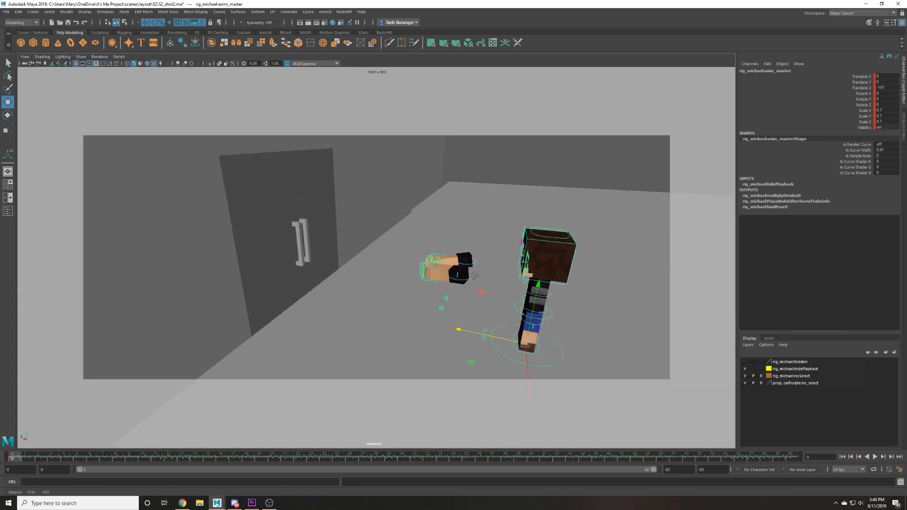
Move both of Michael's arms forward at frame 0 so the hands meet the closed doors' handles again.
right_click_drag(510, 307, 564, 307, "alt")
middle_click_drag(564, 307, 470, 231, "alt")
left_click_drag(487, 233, 500, 208)
left_click(435, 211)
left_click(420, 248, "shift")
left_click_drag(386, 226, 186, 206)
key("ctrl+z")
left_click_drag(167, 201, 135, 199)
key("f")
left_click_drag(321, 222, 356, 269, "alt")
middle_click_drag(356, 269, 373, 277)
Examine Michael's arms around the opened doors at frame 25 from several angles.
left_click(338, 456)
left_click_drag(348, 387, 472, 377, "alt")
middle_click_drag(472, 377, 191, 378)
left_click_drag(191, 378, 291, 326, "alt")
middle_click_drag(291, 325, 298, 321)
left_click_drag(298, 322, 296, 315, "alt")
middle_click_drag(297, 315, 303, 314)
left_click_drag(303, 314, 364, 356, "alt")
middle_click_drag(364, 357, 366, 357)
Look through camera1 and play the shot to check the repositioned arms.
left_click(119, 57)
mouse_move(127, 63)
left_click(203, 66)
key("alt+v")
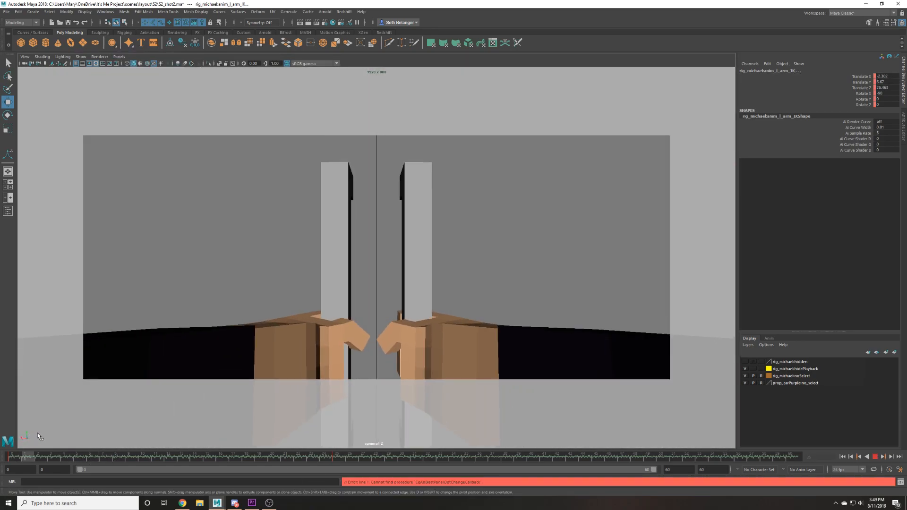
key("alt+v")
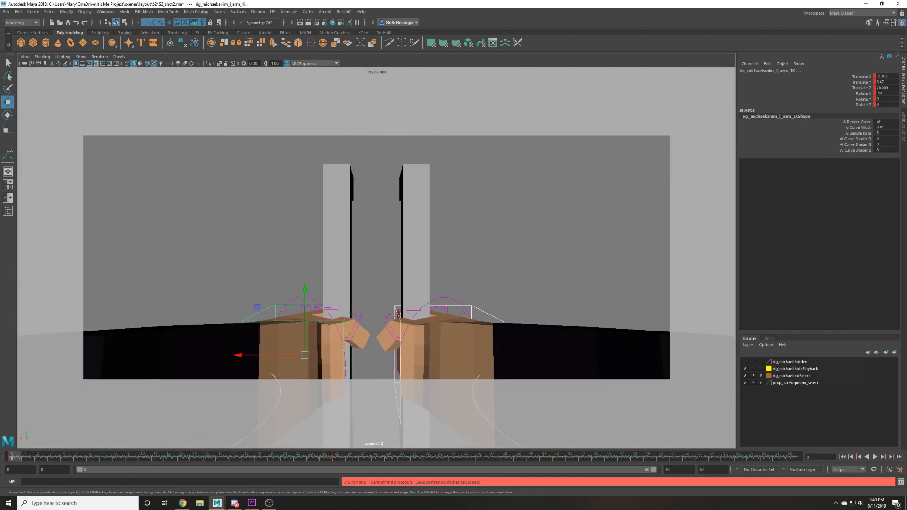
Dolly camera1 back at frame 25, to Translate Z about -79.
left_click(24, 63)
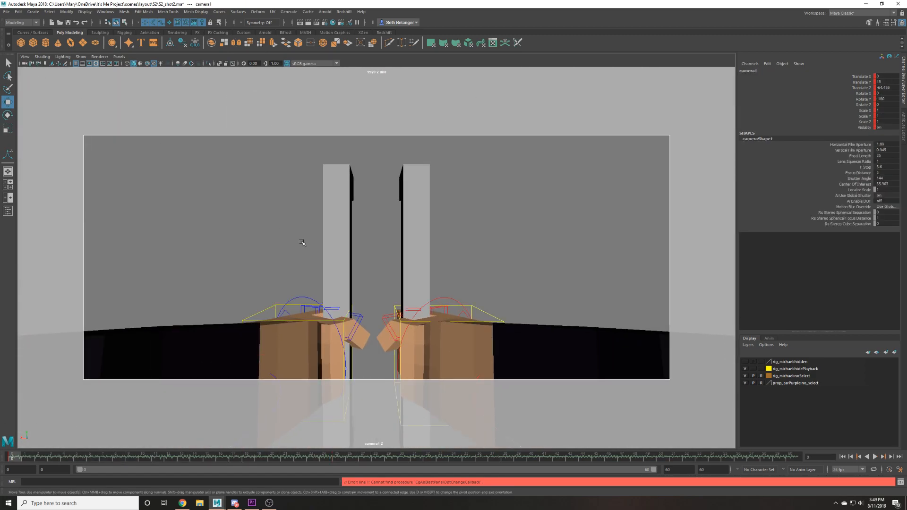
left_click(333, 321)
key("ctrl+z")
left_click(346, 323)
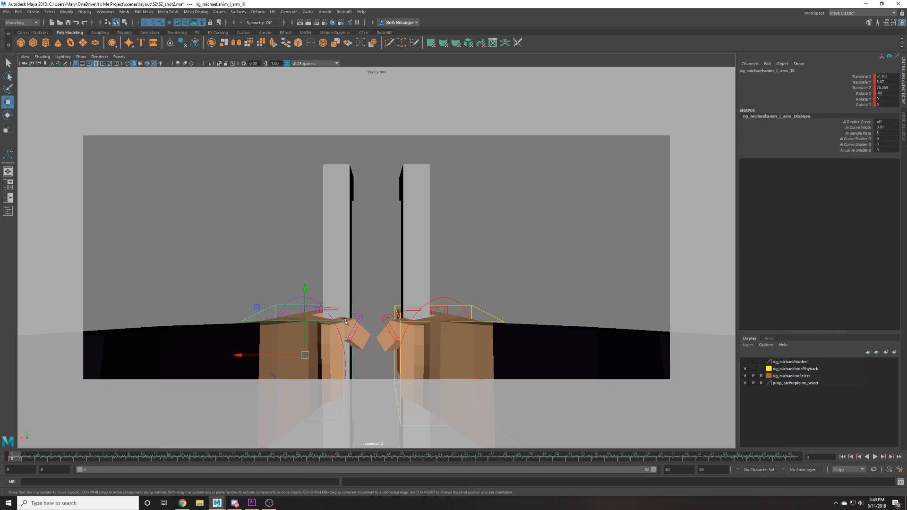
left_click(332, 455)
left_click(23, 64)
right_click_drag(286, 241, 225, 249, "alt")
Try dollying camera1 slightly closer at frame 7 and replay the shot from frame 0.
key("alt+v")
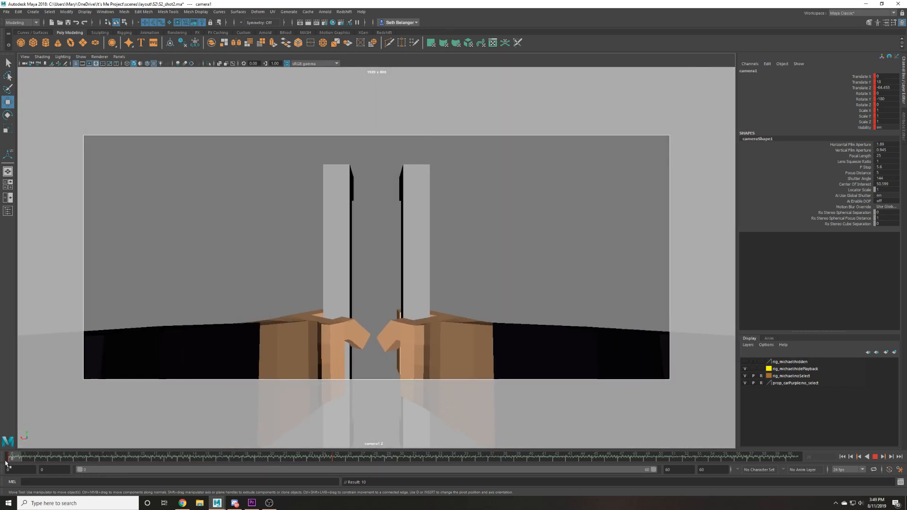
key("Escape")
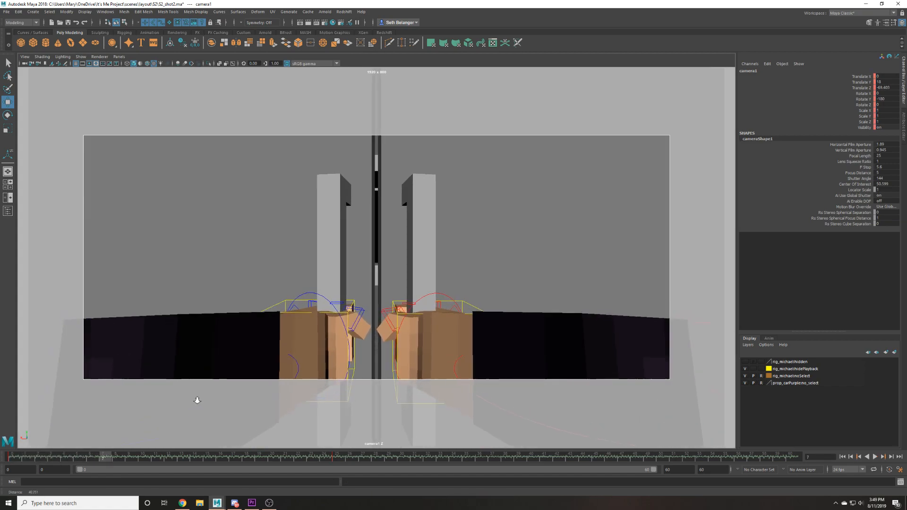
left_click(13, 458)
key("alt+v")
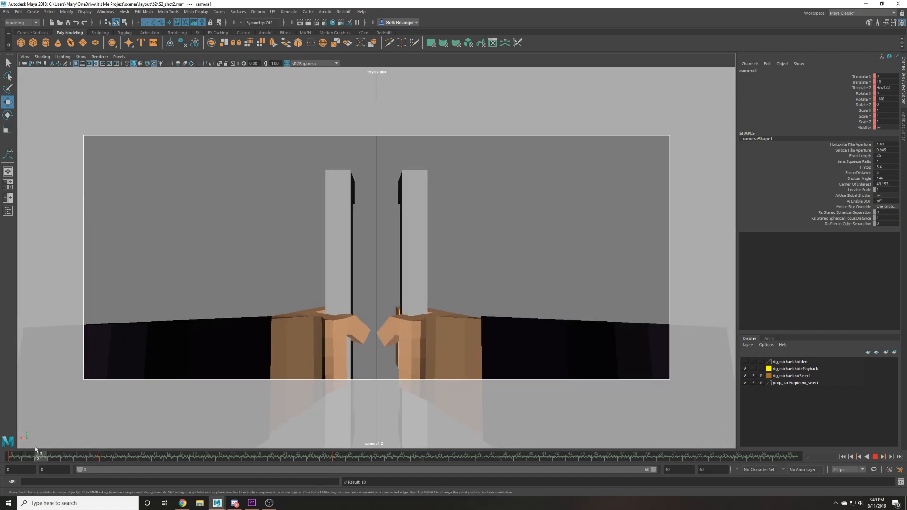
Set the tangents of camera1's key at frame 0 to Plateau and delete its key at frame 7.
right_click(35, 455)
mouse_move(52, 387)
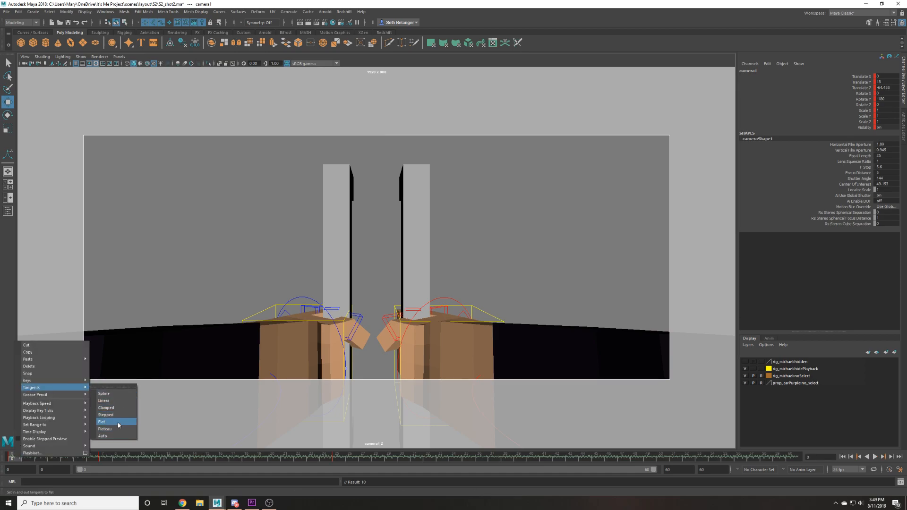
left_click(105, 429)
left_click(103, 456)
right_click(107, 456)
left_click(119, 366)
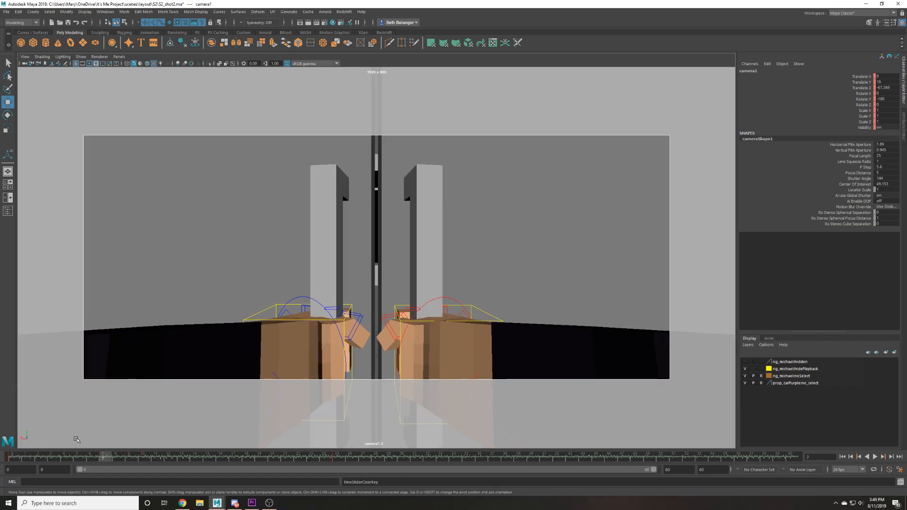
Play to frame 25 and move both arm IK controls outward to the handles of the opened doors.
key("alt+v")
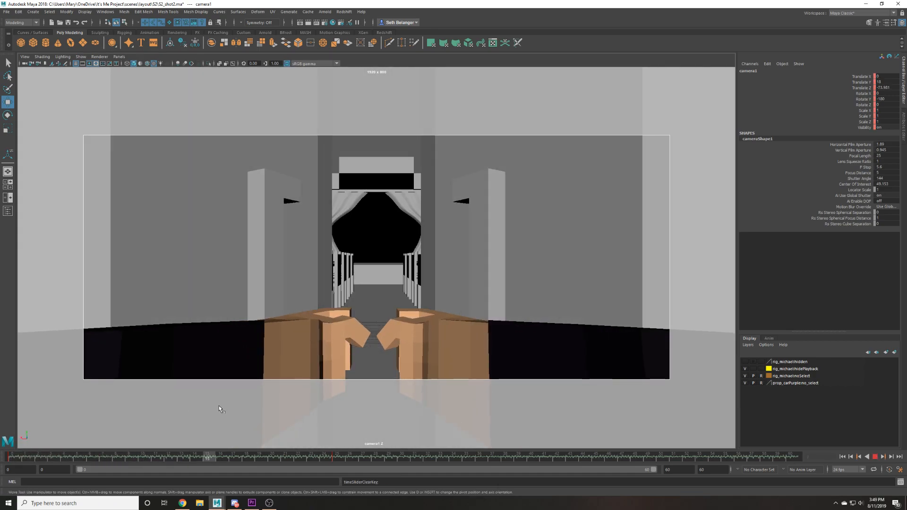
key("alt+v")
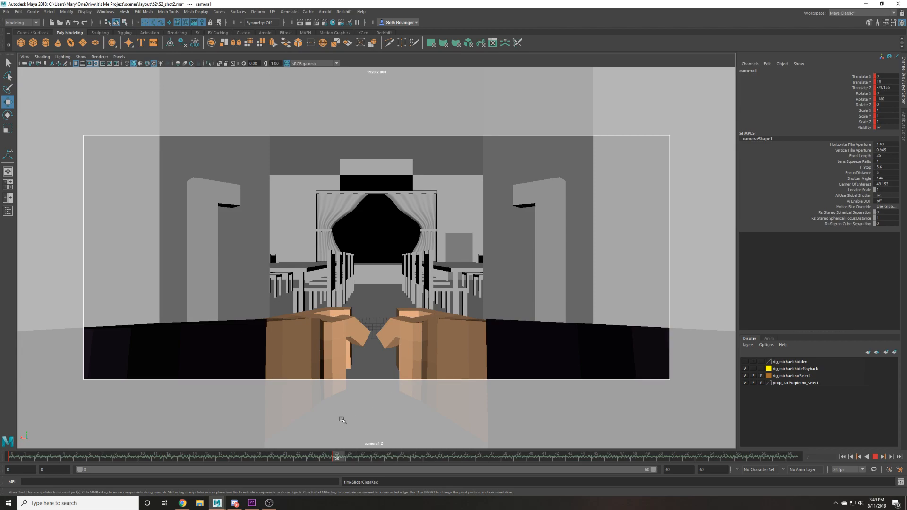
left_click(401, 306)
left_click(403, 304)
left_click_drag(400, 354, 591, 319)
left_click(353, 303)
left_click_drag(288, 350, 150, 319)
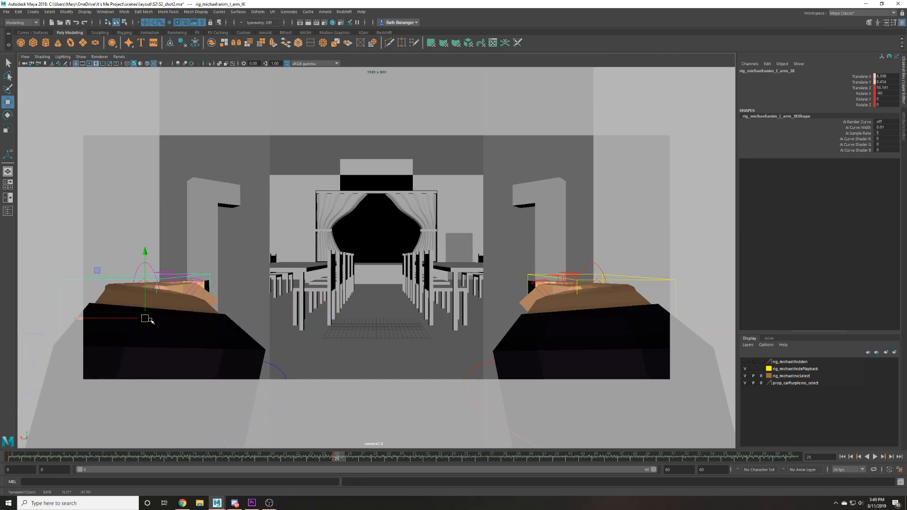
At frame 25, shift the arm IK controls sideways so both hands fit around the opened doors' handles.
left_click(645, 278, "shift")
key("f")
left_click_drag(283, 189, 368, 202, "alt")
left_click_drag(465, 203, 346, 239, "alt")
middle_click_drag(346, 239, 416, 261, "alt")
scroll(416, 261, "up", 3)
left_click(385, 269)
left_click_drag(345, 261, 342, 262)
middle_click_drag(512, 289, 245, 288, "alt")
left_click(585, 278)
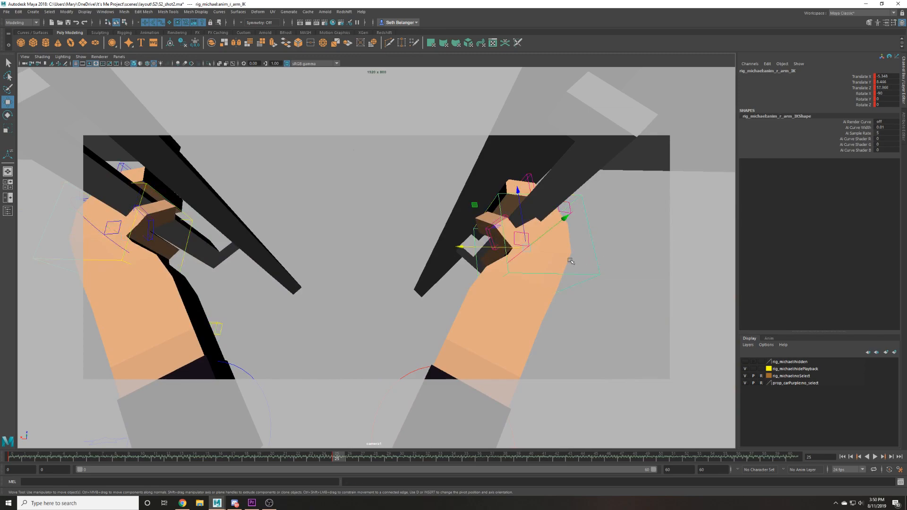
left_click_drag(505, 247, 518, 244)
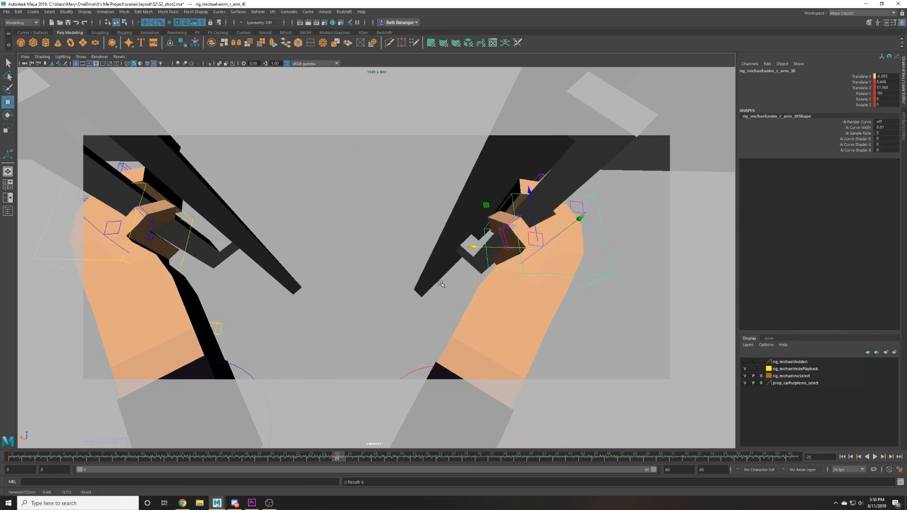
At frame 25, move and key the right clavicle control, then shift the left clavicle to Translate X 1.842.
scroll(453, 279, "down", 6)
left_click(462, 365)
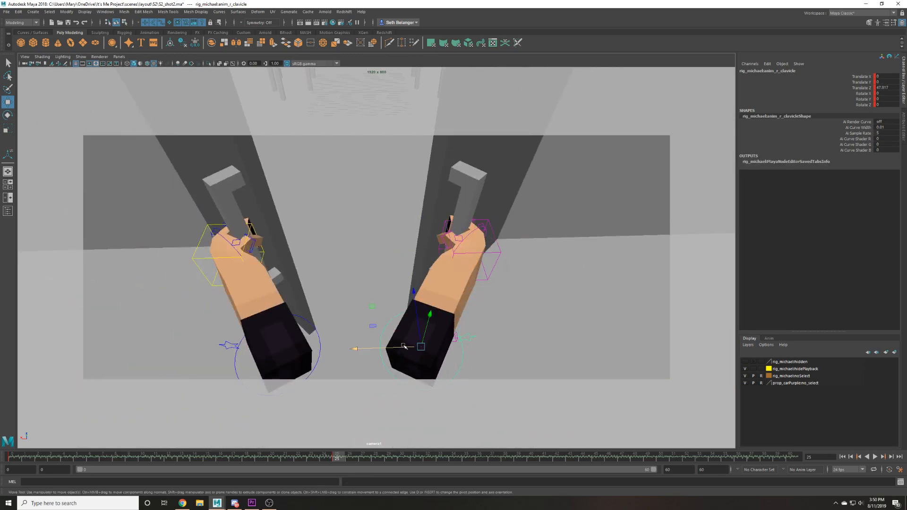
left_click_drag(375, 337, 373, 346, "alt")
left_click_drag(368, 308, 405, 352)
key("s")
left_click(315, 336)
middle_click_drag(358, 333, 340, 350)
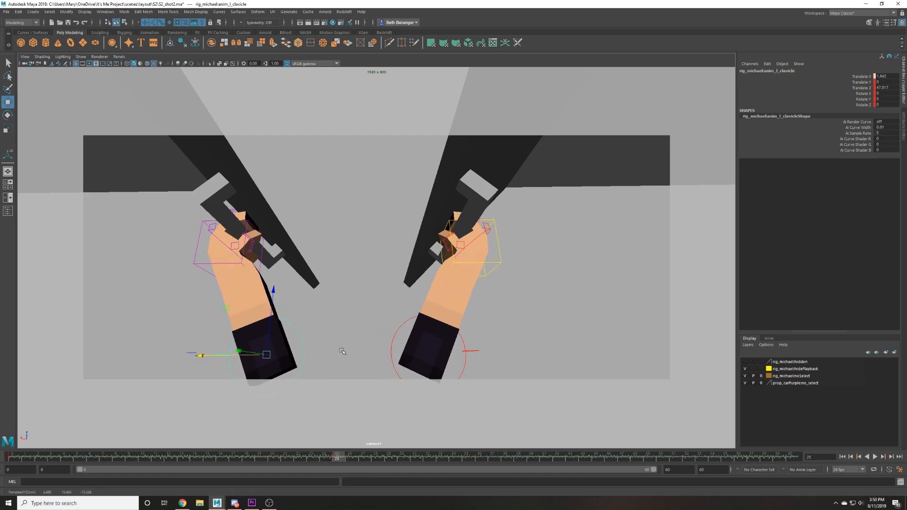
Play back the shot to check the arm movement as the doors open.
key("alt+v")
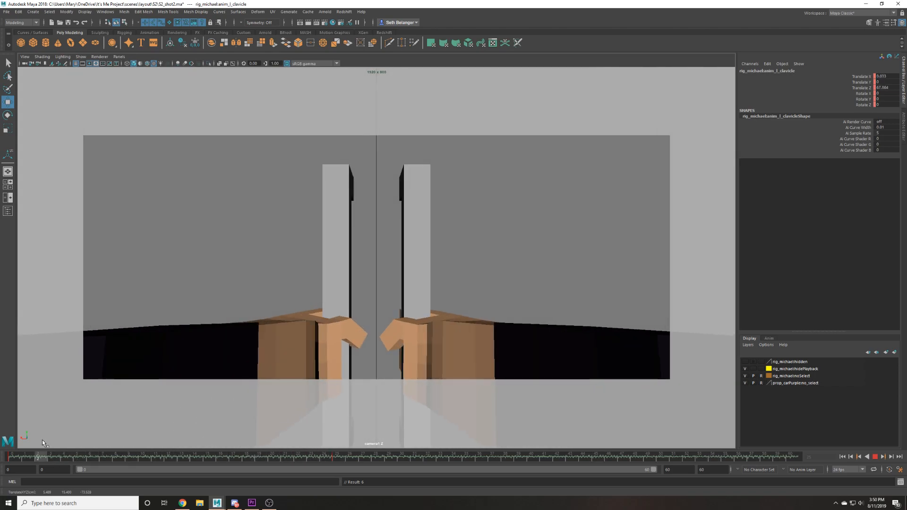
key("Escape")
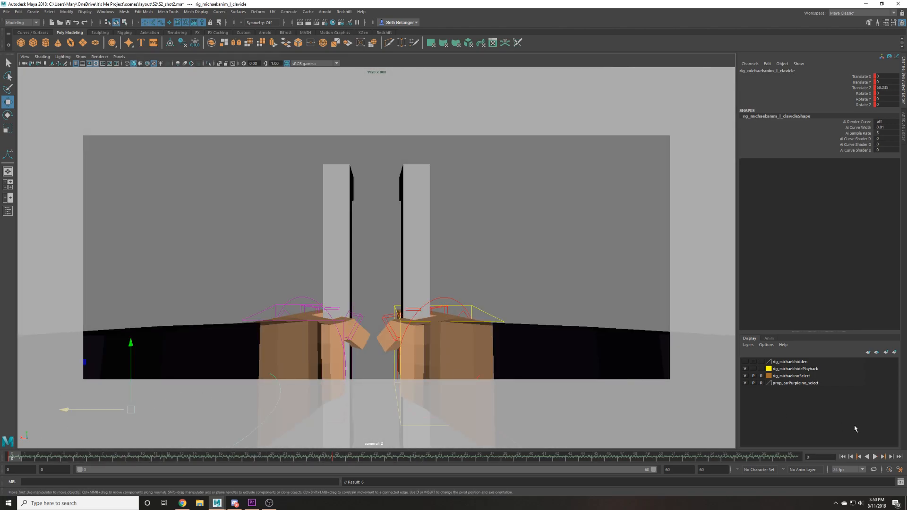
left_click(878, 458)
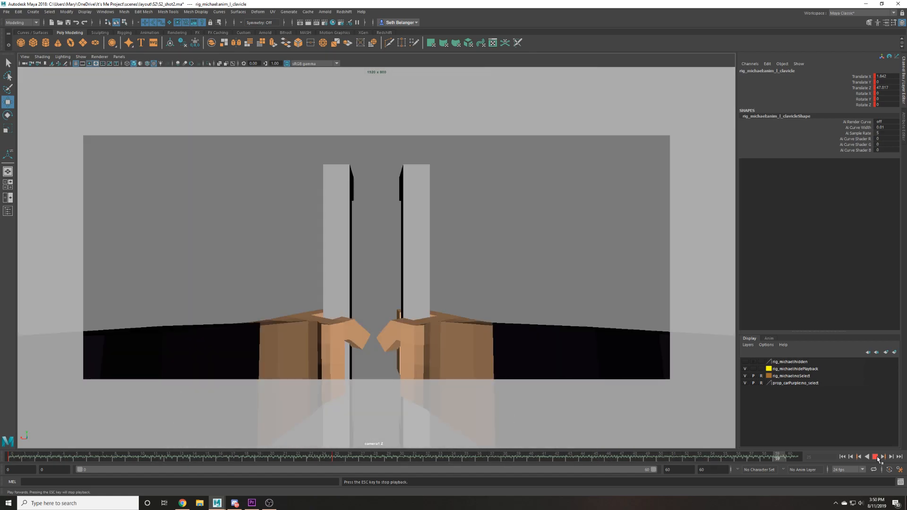
left_click(876, 457)
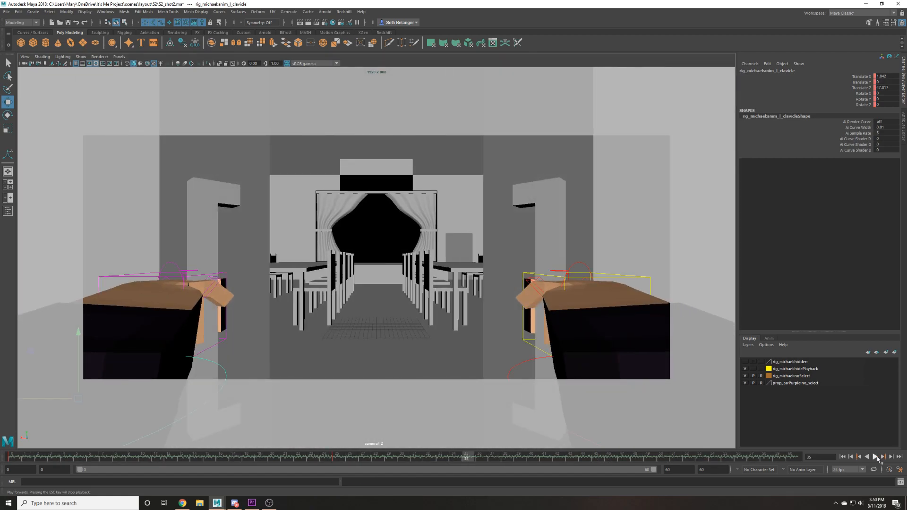
At frame 0, lower both arm IK controls and both clavicle controls together along the door handles and key them.
left_click(843, 456)
left_click(443, 321)
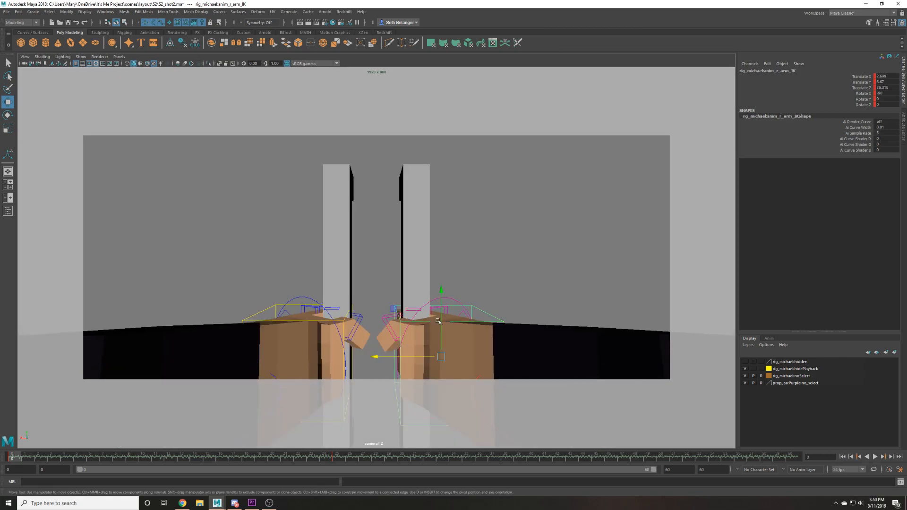
left_click(277, 305)
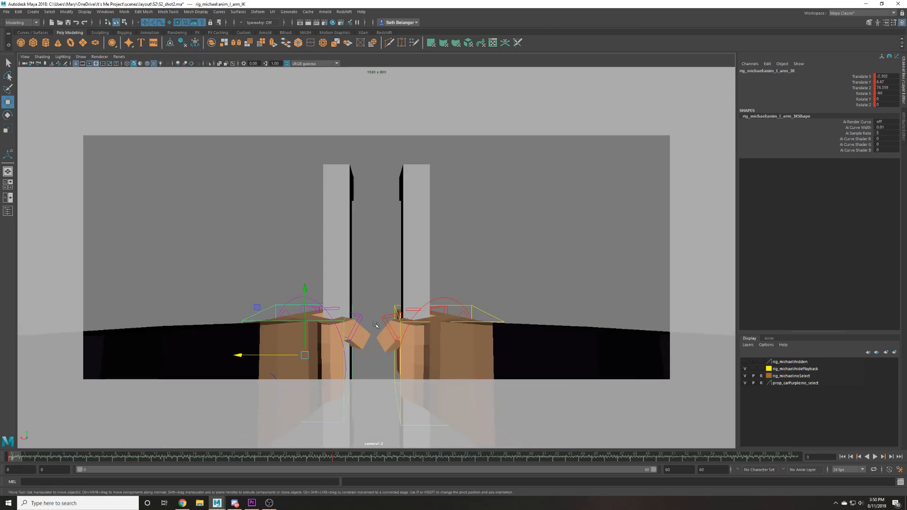
scroll(478, 308, "down", 3)
left_click(470, 312)
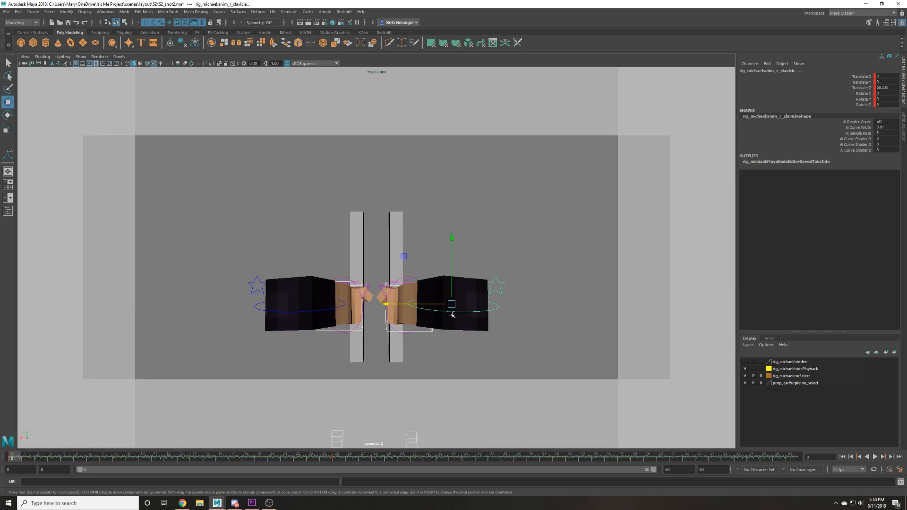
left_click(257, 313)
left_click_drag(300, 263, 299, 293)
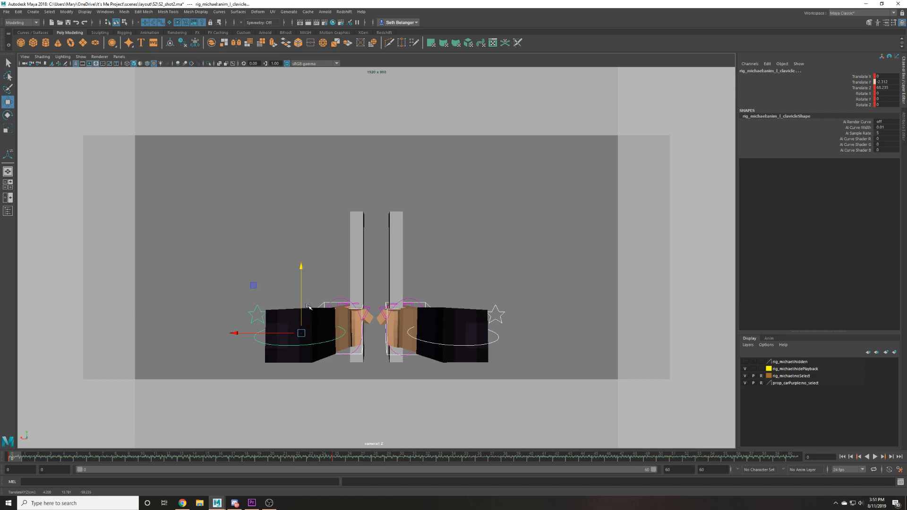
key("s")
key("ctrl+z")
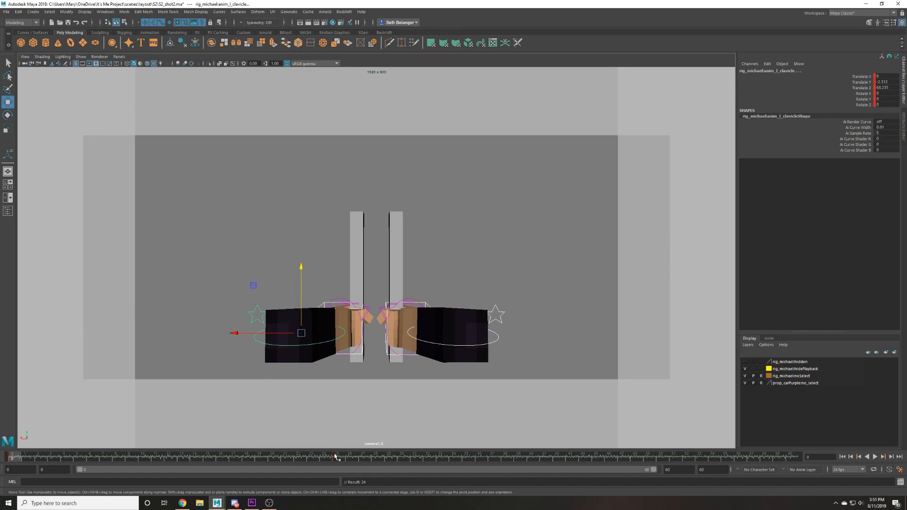
At frame 25, lower the selected arm and clavicle controls along the opened doors' handles and key them.
left_click(335, 457)
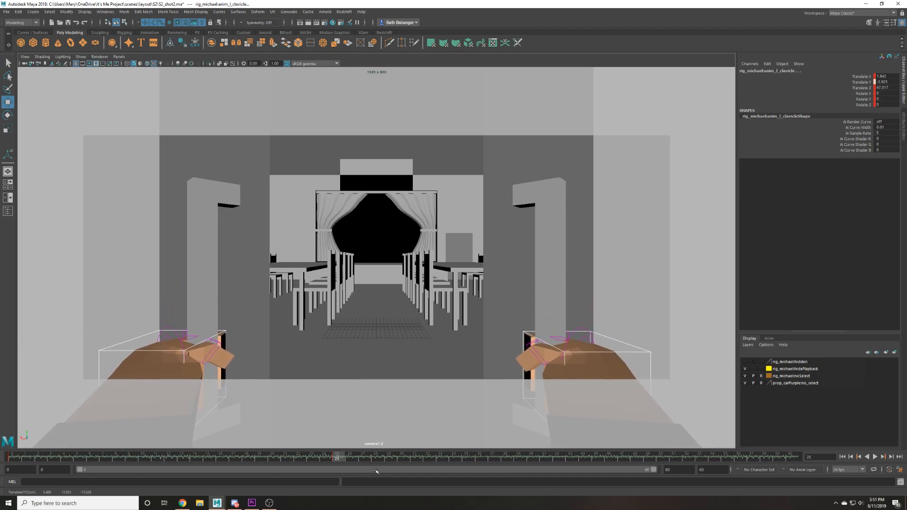
middle_click_drag(374, 471, 382, 459)
key("s")
Lower both Translate Y keys of camera1 to 15.764 in the Graph Editor.
left_click(24, 64)
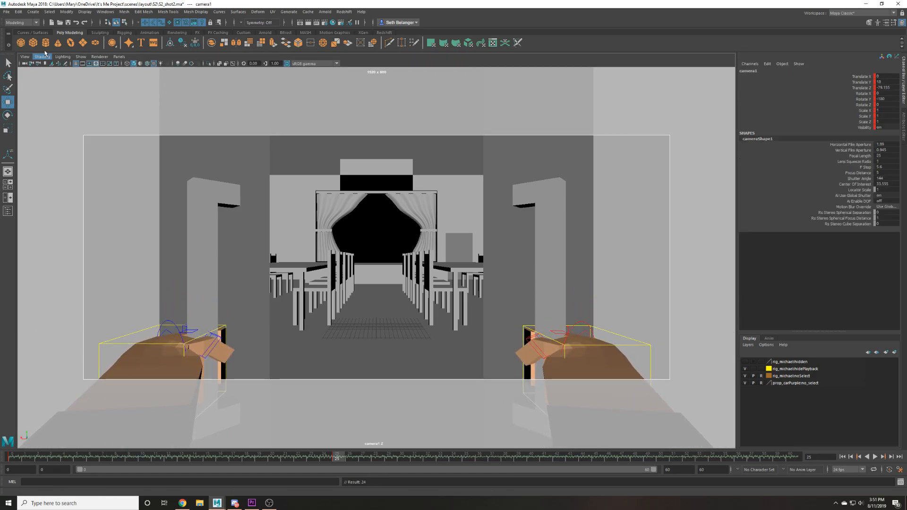
left_click(102, 12)
left_click(208, 55)
left_click(120, 143)
left_click_drag(164, 151, 220, 186)
middle_click_drag(236, 151, 262, 161, "shift")
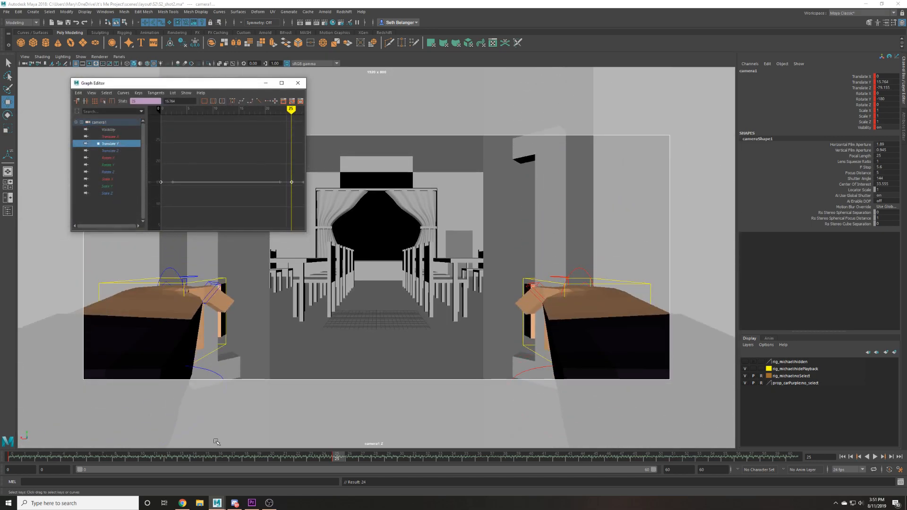
Play back the shot with the lowered camera and close the Graph Editor.
key("alt+v")
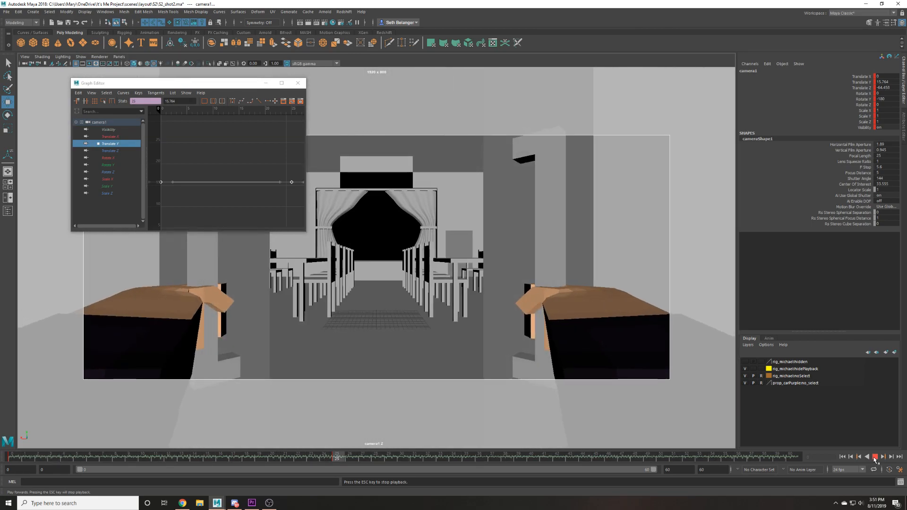
left_click(874, 457)
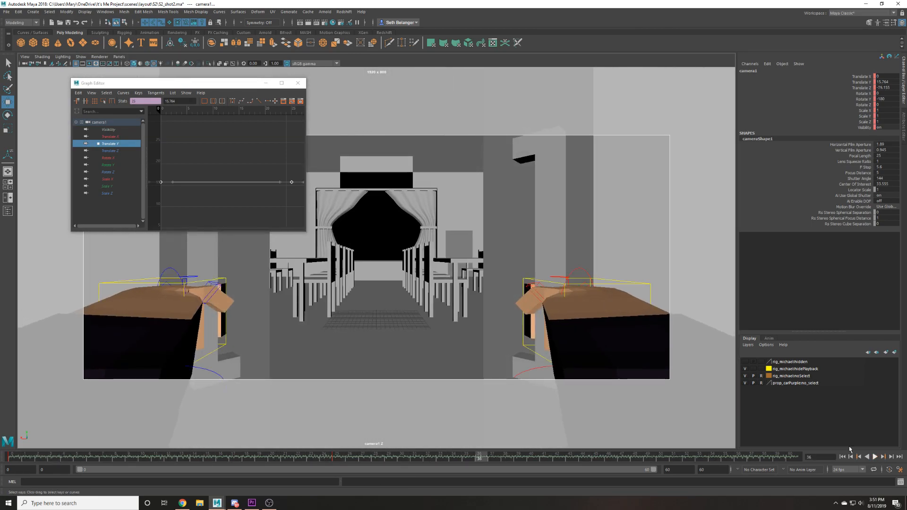
left_click(297, 82)
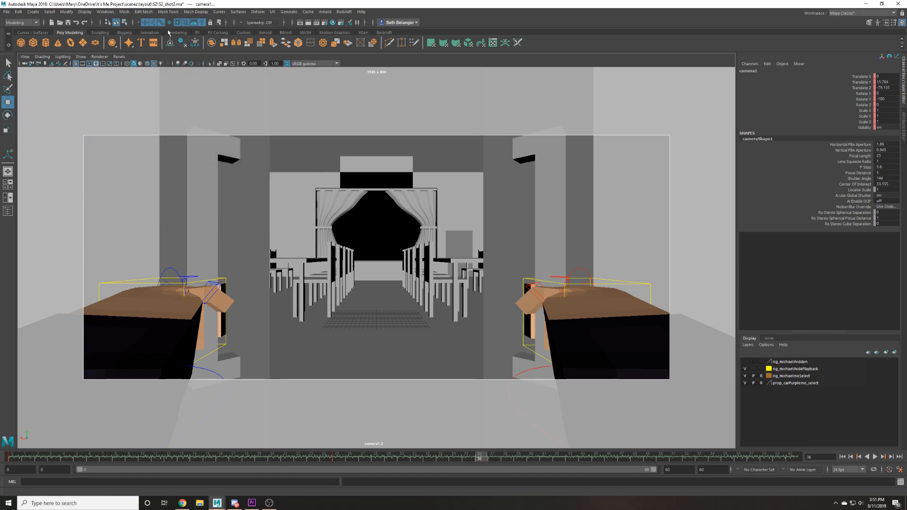
Deselect everything, save the scene, and play the shot through from frame 0.
key("q")
left_click(259, 198)
key("ctrl+s")
left_click(438, 257)
key("w")
left_click_drag(12, 457, 635, 497)
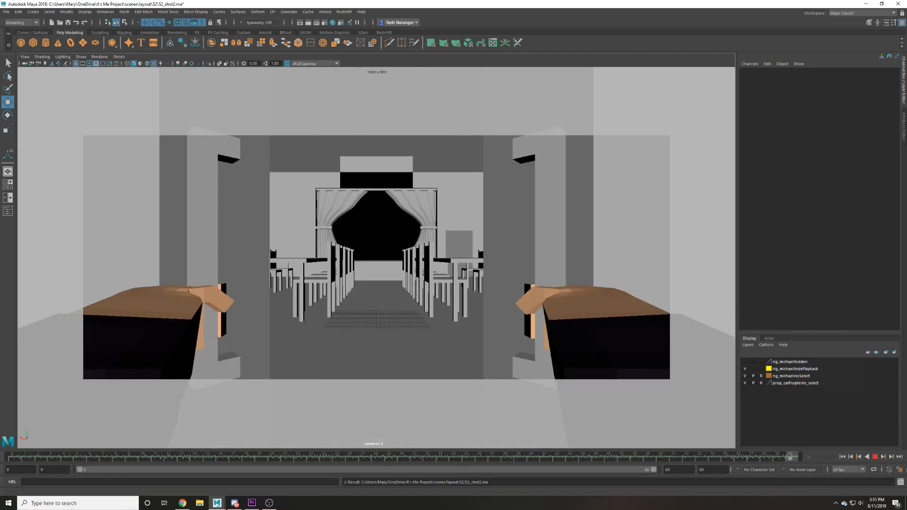
key("Escape")
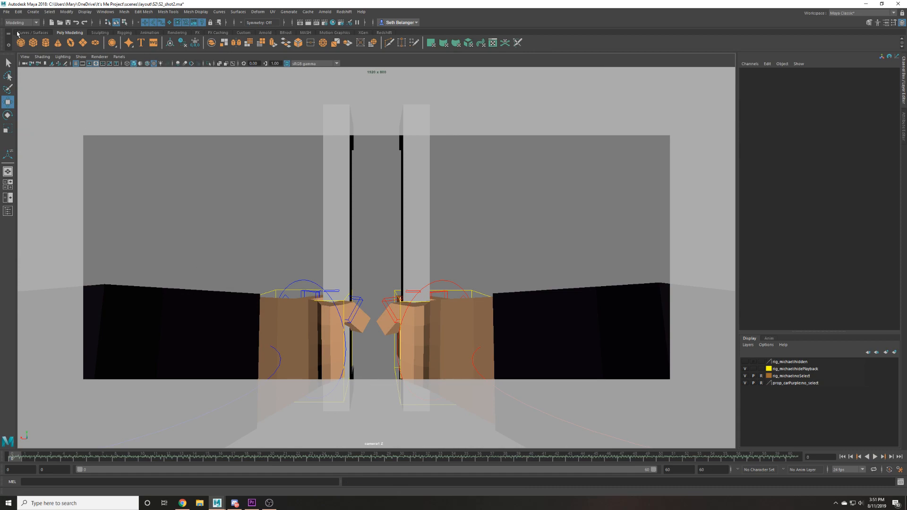
left_click(7, 12)
left_click(28, 31)
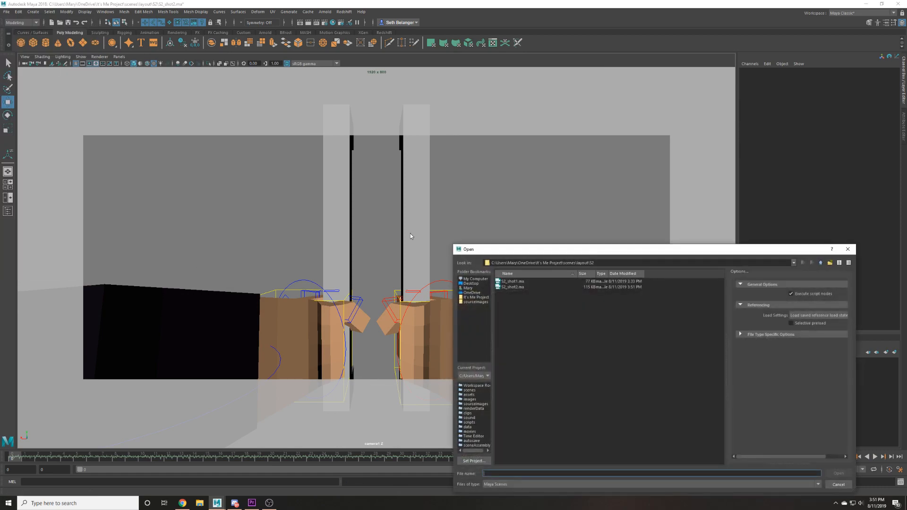
left_click(502, 282)
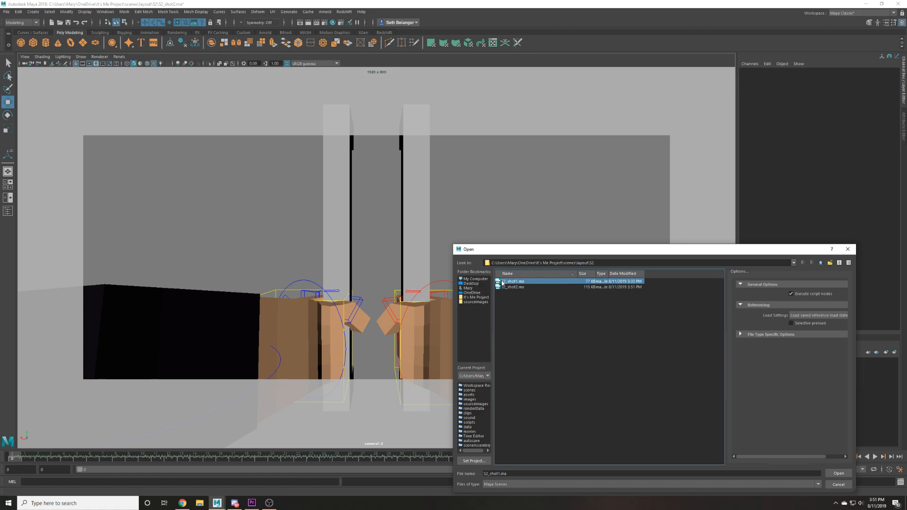
left_click(848, 249)
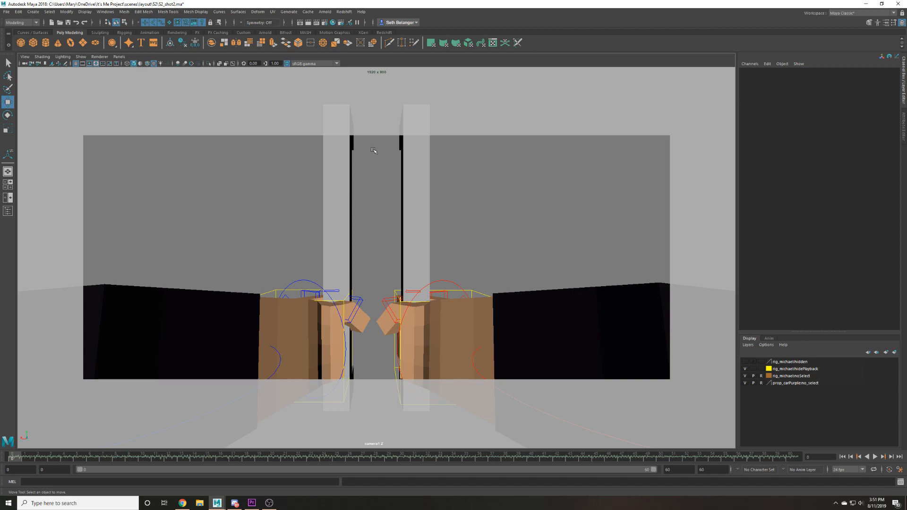
Save the current scene, then save a copy of it as S2_shot3.
key("ctrl+s")
key("Return")
key("ctrl+shift+s")
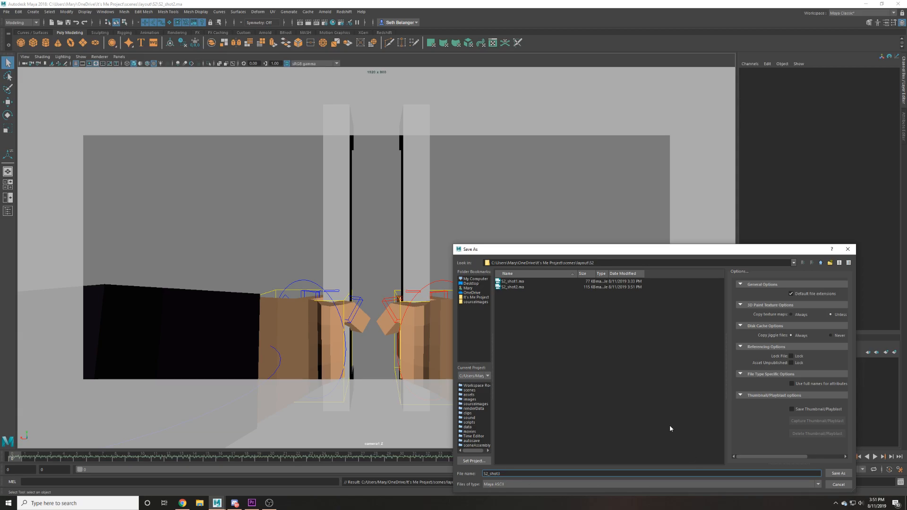
key("Return")
key("Return")
Open the attributes of the timeline sound it_s_me, scrub to frame 50, and set the sound's Offset to -495.
key("w")
right_click(299, 456)
mouse_move(345, 445)
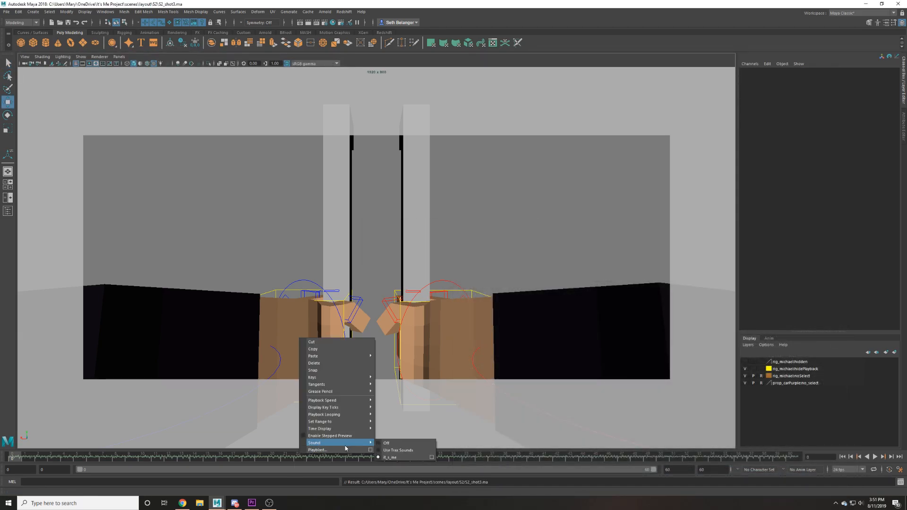
left_click(432, 457)
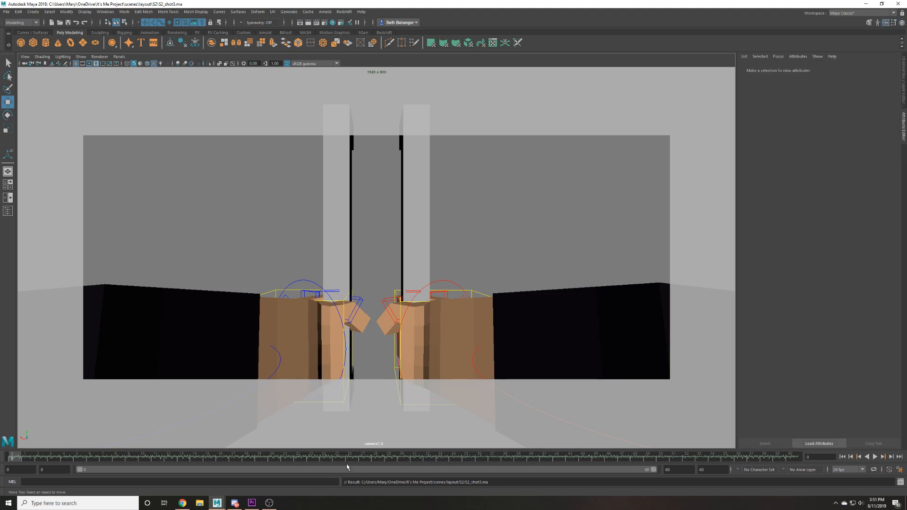
right_click(352, 458)
mouse_move(421, 452)
left_click(482, 462)
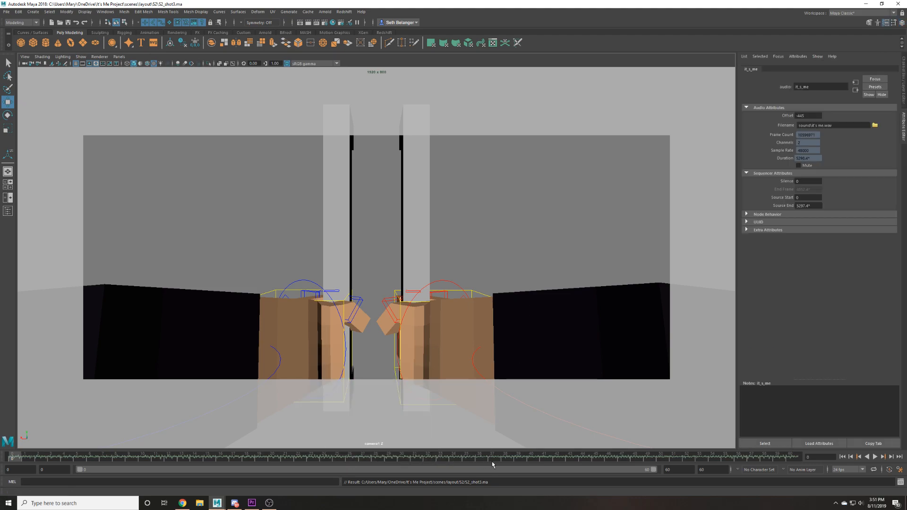
left_click_drag(533, 462, 552, 464)
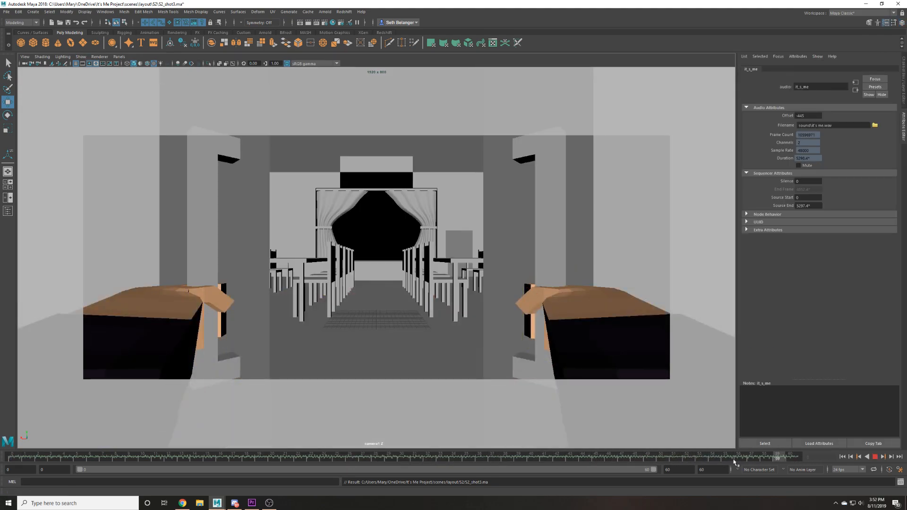
left_click_drag(666, 459, 666, 459)
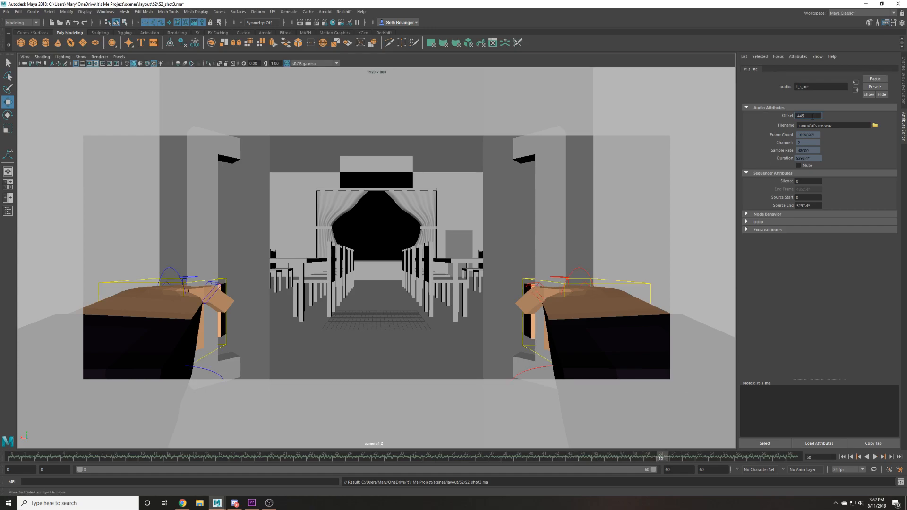
key("BackSpace")
type("9")
key("Return")
Play the scene with the new sound offset and return to frame 0.
left_click(874, 457)
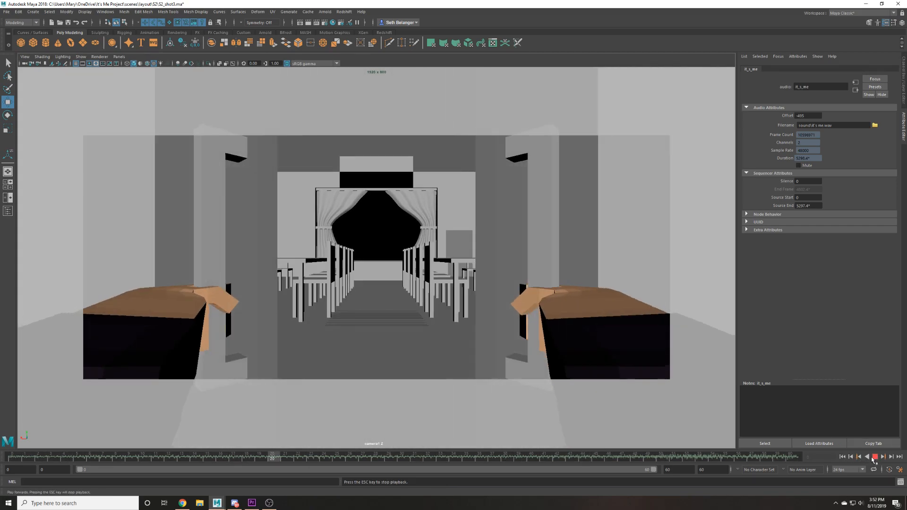
left_click(874, 457)
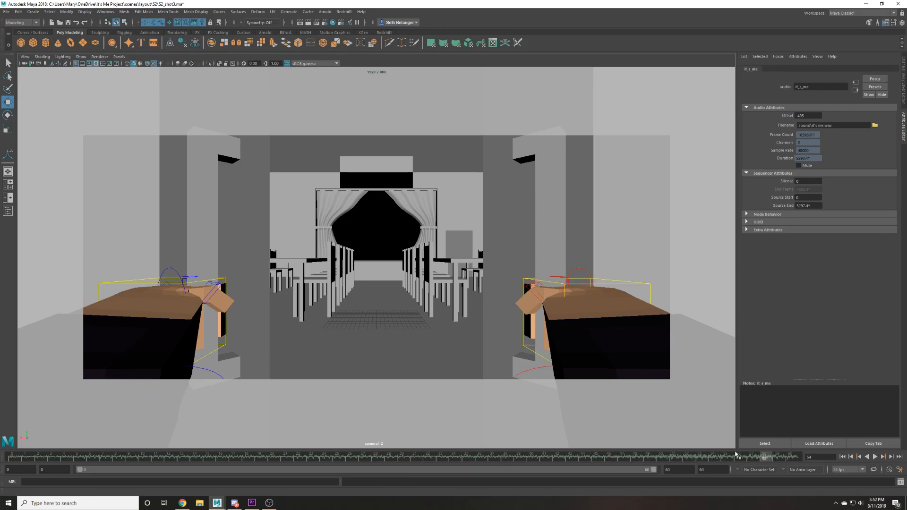
key("alt+shift+v")
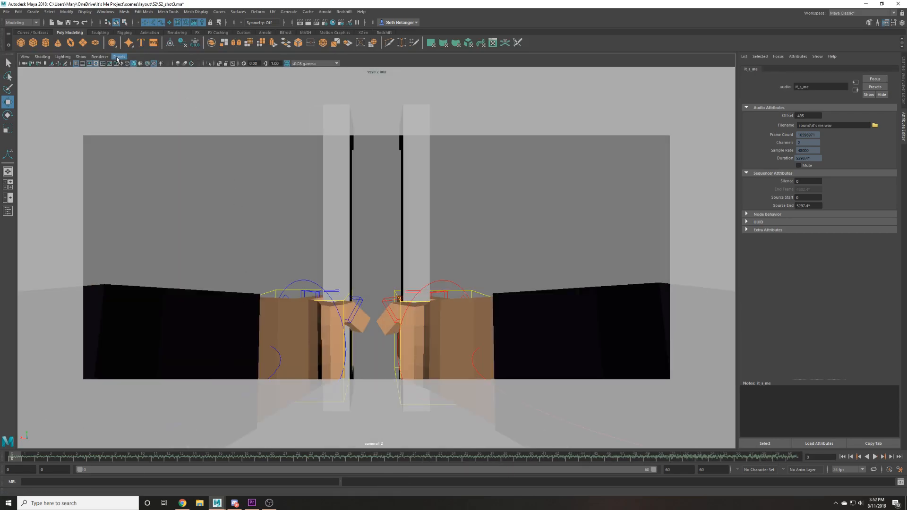
Open the choice of perspective cameras for the viewport.
left_click(117, 57)
mouse_move(152, 64)
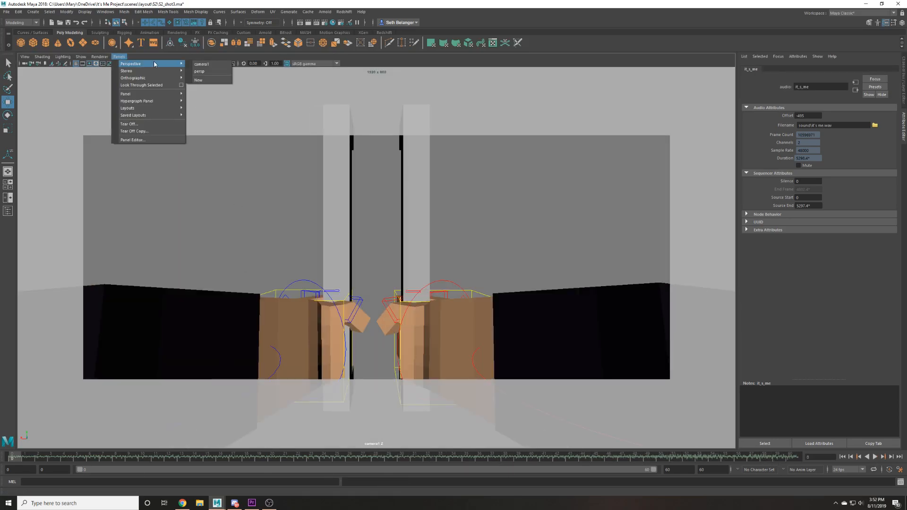
Select camera1, set its Rotate Y to 0 and reposition it to Translate Z about -54.2.
left_click(27, 62)
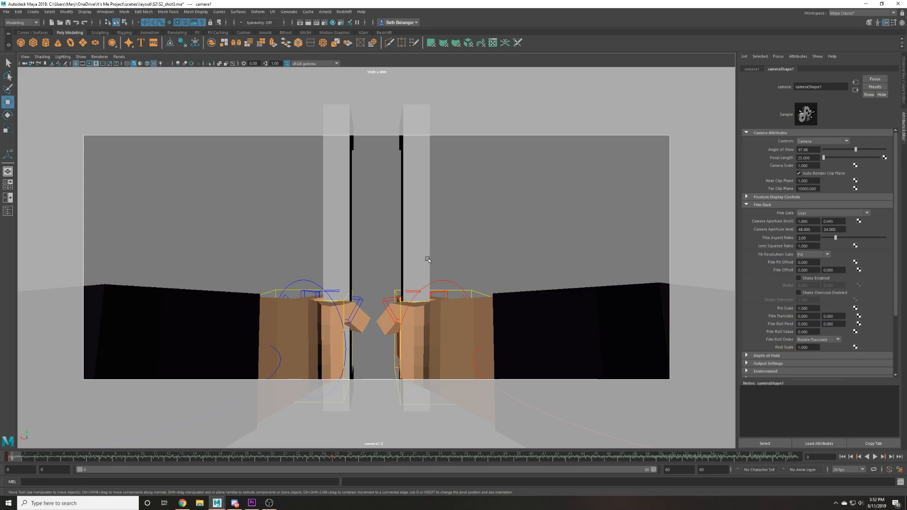
left_click(904, 90)
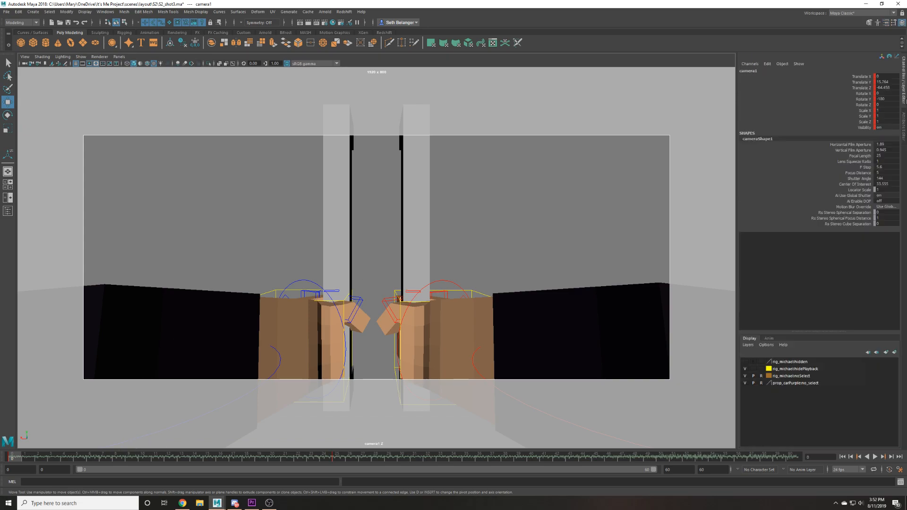
right_click_drag(695, 192, 430, 232, "alt")
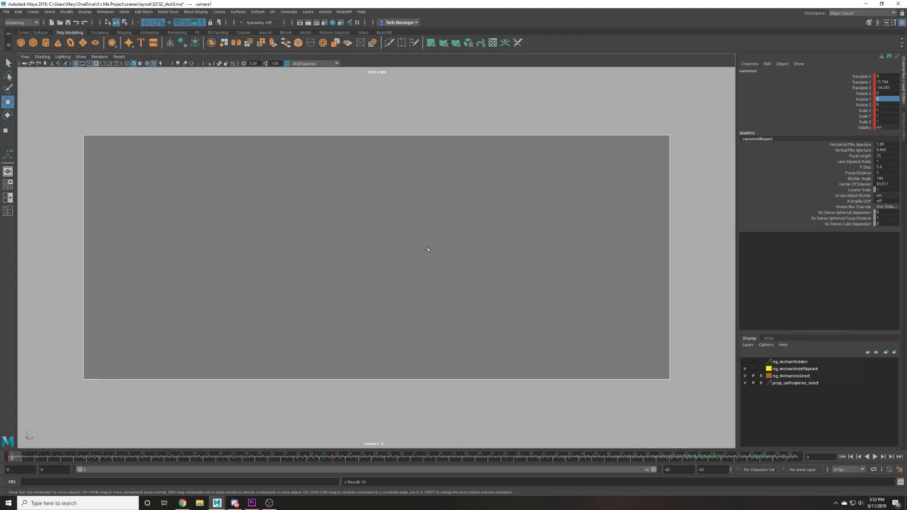
Delete camera1's keyframe in the middle of the timeline and go to frame 60.
left_click(341, 458)
right_click(343, 458)
left_click(360, 370)
left_click_drag(314, 458, 702, 466)
left_click(428, 228)
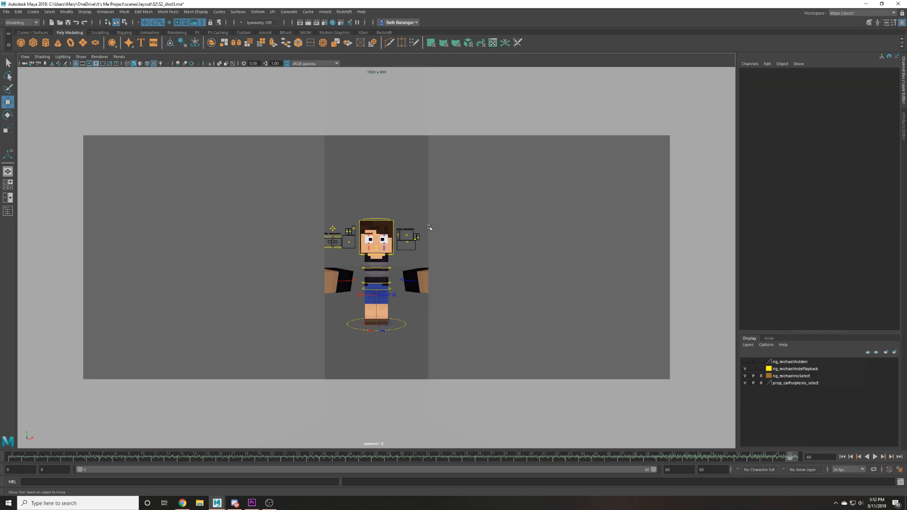
Try moving camera1 closer to the character at frame 60 and scrub the shot from frame 0 to 60.
right_click_drag(321, 178, 383, 215, "alt")
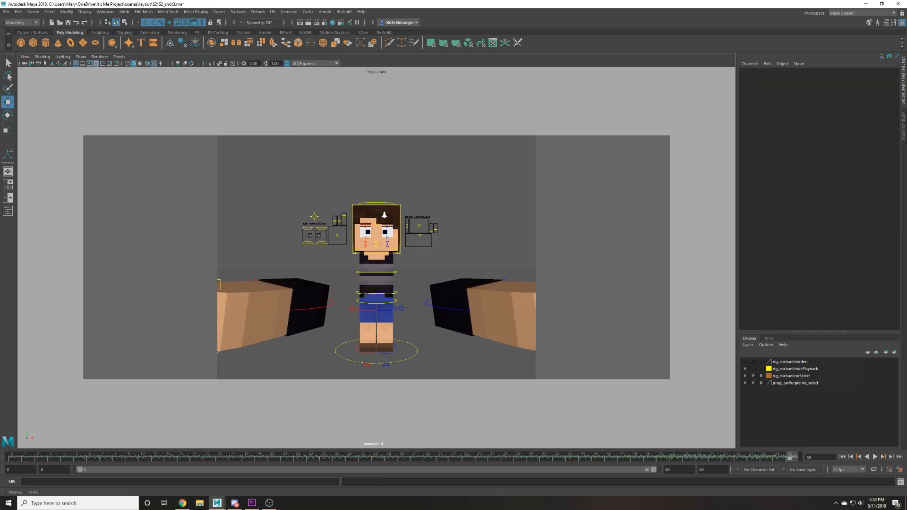
left_click(27, 66)
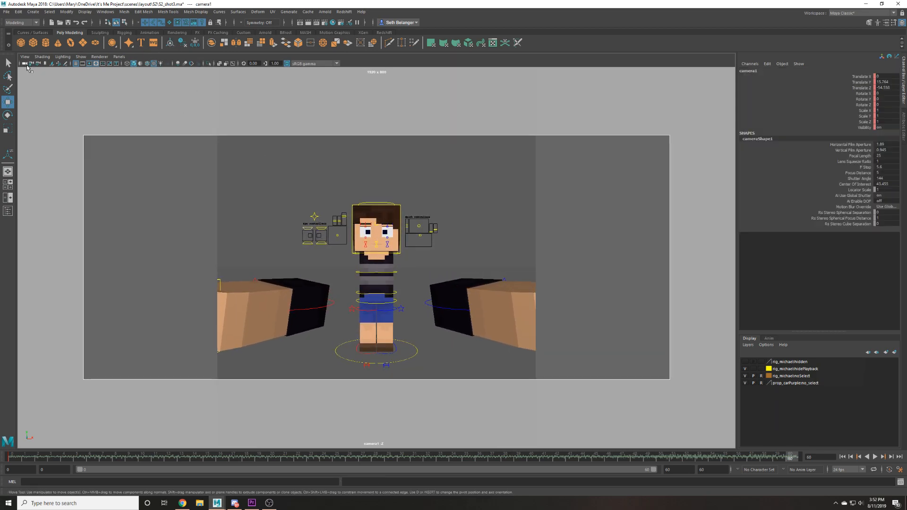
left_click_drag(105, 460, 10, 457)
left_click_drag(260, 457, 791, 457)
left_click(559, 249)
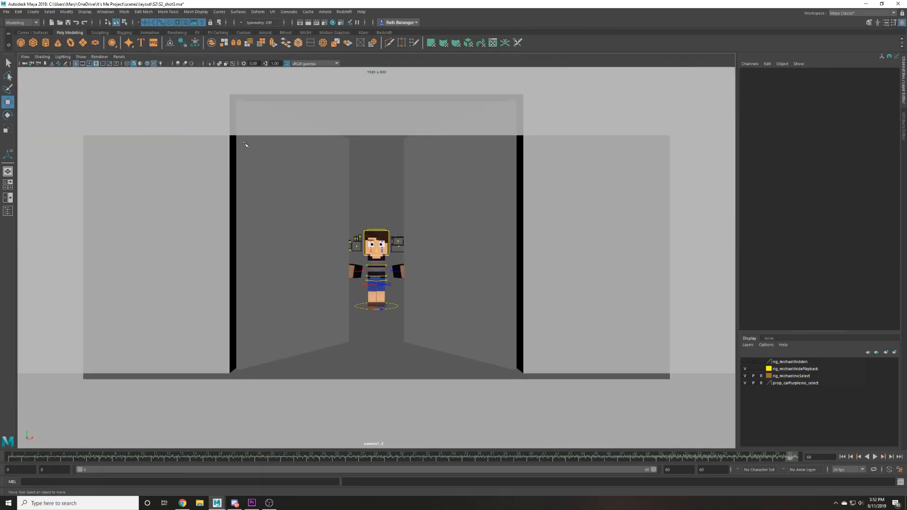
Select the doors and surrounding scene objects in wireframe display and delete their keyframes across the whole timeline.
key("4")
left_click(521, 353)
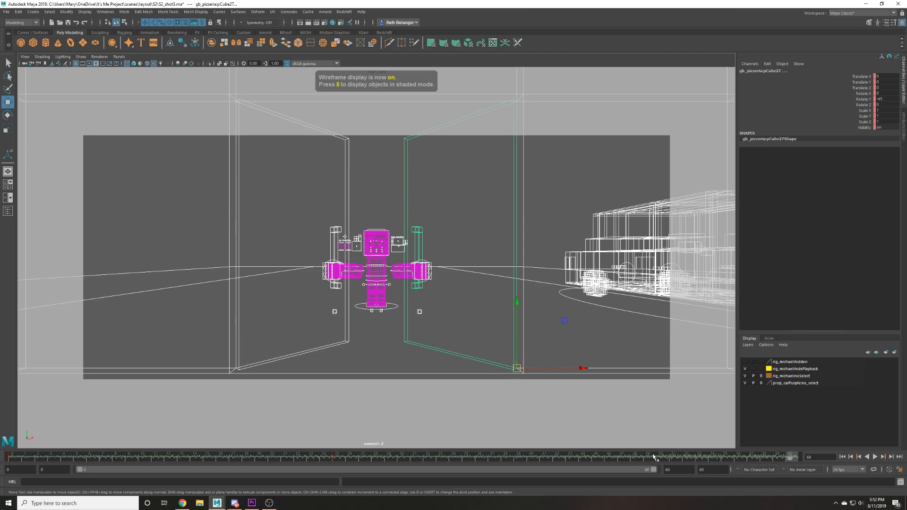
double_click(730, 458)
right_click(730, 458)
left_click(751, 370)
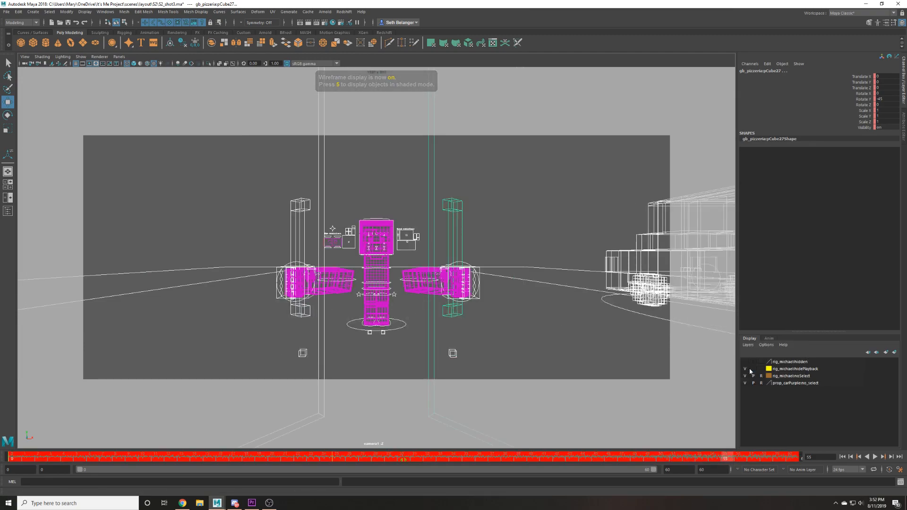
left_click(247, 234)
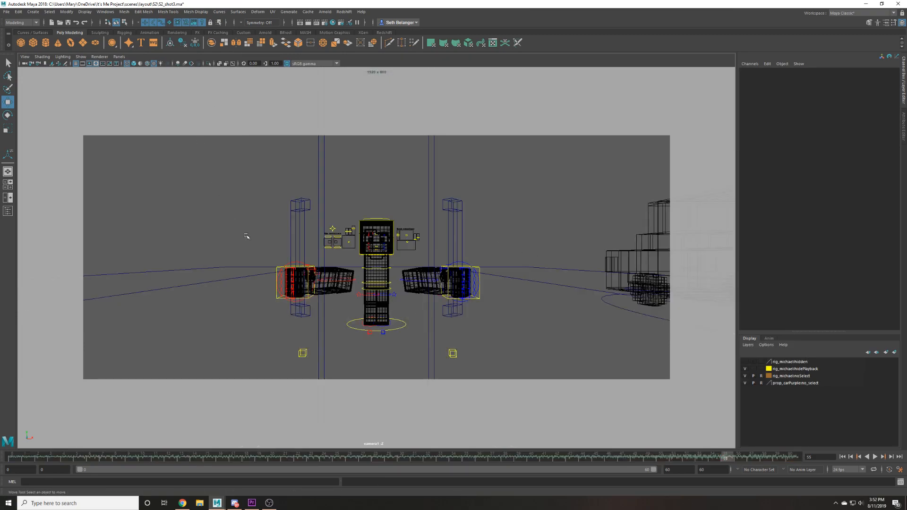
Play the shot back in textured shading and reposition camera1 at frame 0 to Translate Z about -53.74.
key("6")
key("alt+v")
key("alt+v")
left_click(24, 64)
right_click_drag(224, 244, 323, 273, "alt")
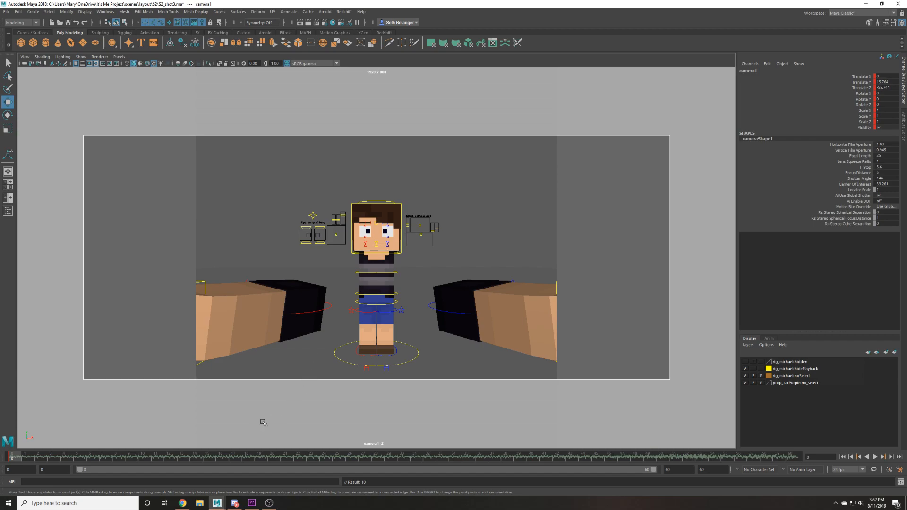
Set camera1's focal length to 30 and save the scene.
left_click(881, 158)
type("3")
type("0")
key("Return")
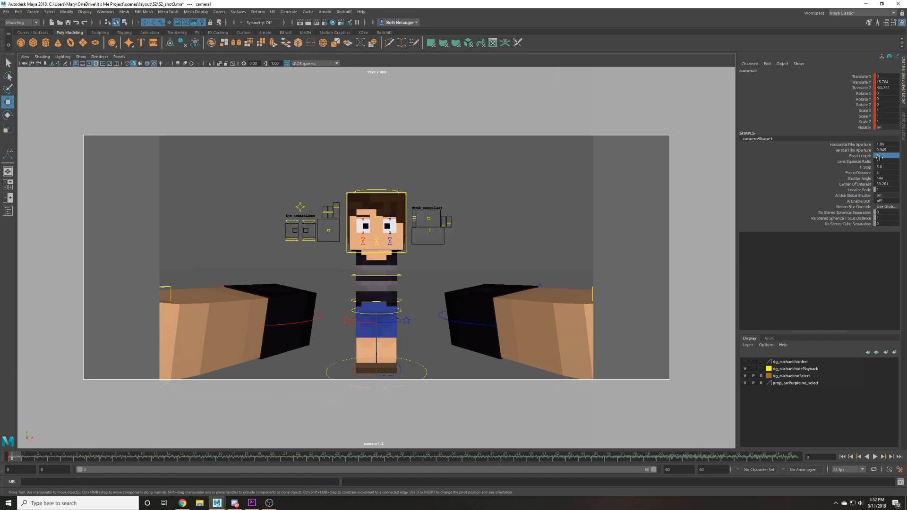
key("q")
key("ctrl+s")
key("Return")
key("w")
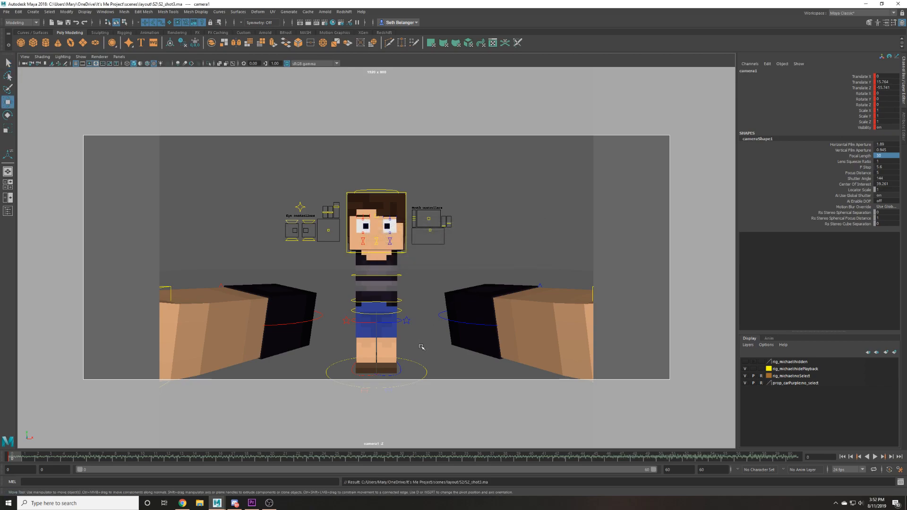
In the perspective view, move the character's master control toward the doors to Translate Z about -73.58 and key it.
left_click(119, 56)
mouse_move(142, 64)
left_click(200, 70)
scroll(282, 149, "down", 5)
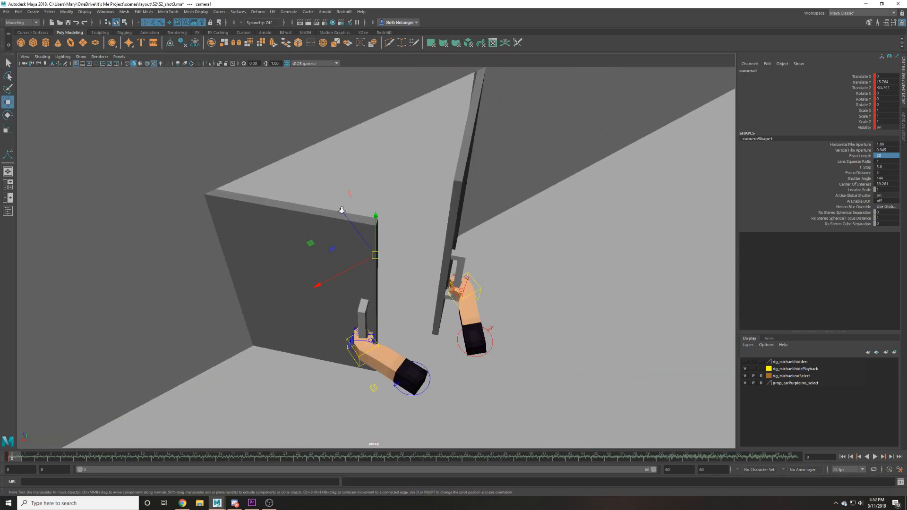
left_click_drag(338, 209, 520, 245, "alt")
middle_click_drag(520, 245, 430, 283, "alt")
left_click_drag(430, 283, 433, 295, "alt")
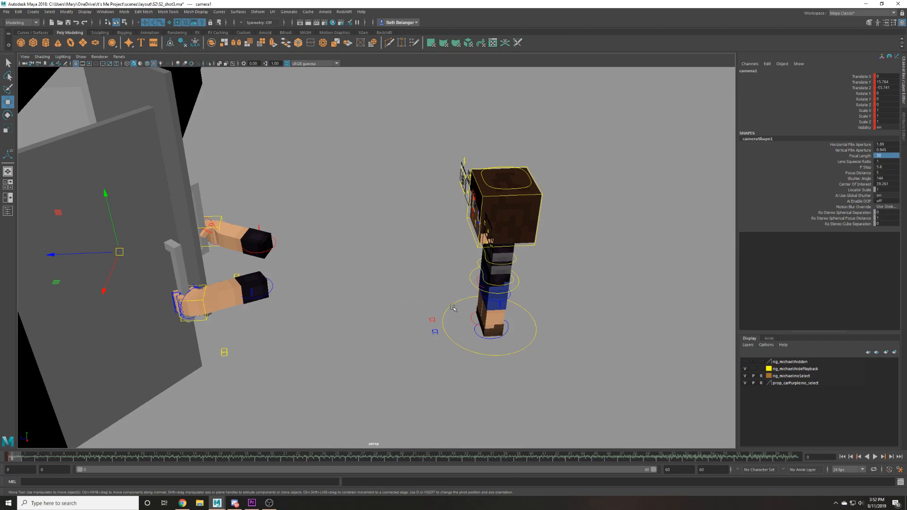
left_click(444, 324)
left_click_drag(455, 328, 229, 327)
middle_click_drag(229, 327, 278, 334, "alt")
scroll(338, 323, "up", 2)
key("s")
mouse_move(14, 457)
left_mouse_down()
mouse_move(136, 409)
mouse_move(90, 451)
mouse_move(12, 460)
left_mouse_up()
Bring the detached clavicle and arm IK controls back to the character's body, placing the left arm IK at Translate Z about 10.03.
key("4")
scroll(159, 327, "down", 3)
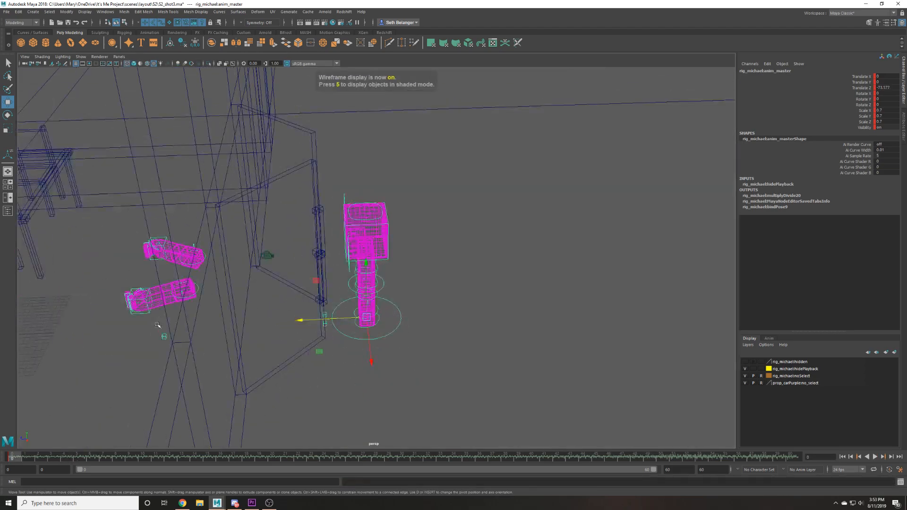
middle_click_drag(153, 229, 278, 224, "alt")
right_click_drag(279, 225, 290, 294, "alt")
left_click_drag(321, 254, 251, 244)
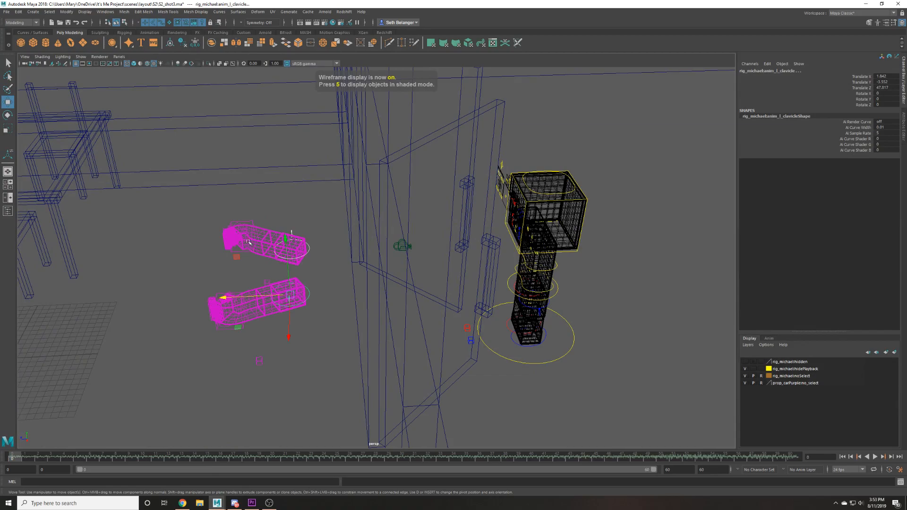
left_click(249, 226)
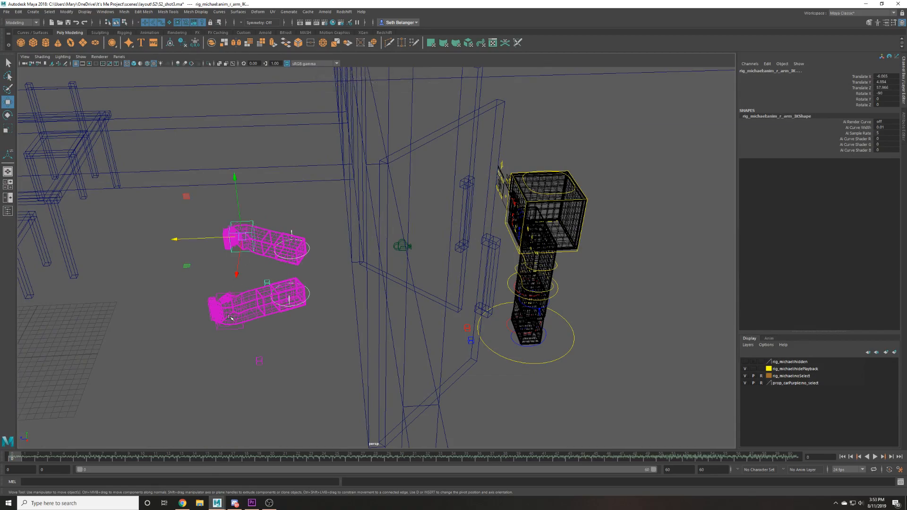
left_click(243, 334)
mouse_move(244, 334)
left_mouse_down()
mouse_move(270, 322)
mouse_move(474, 298)
mouse_move(444, 304)
mouse_move(376, 294)
left_mouse_up()
key("6")
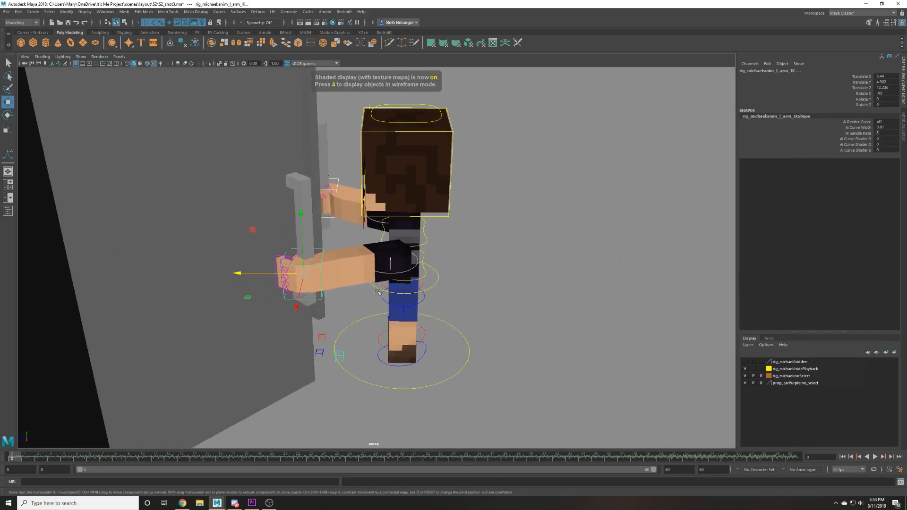
key("ctrl+z")
middle_click_drag(26, 271, 590, 420)
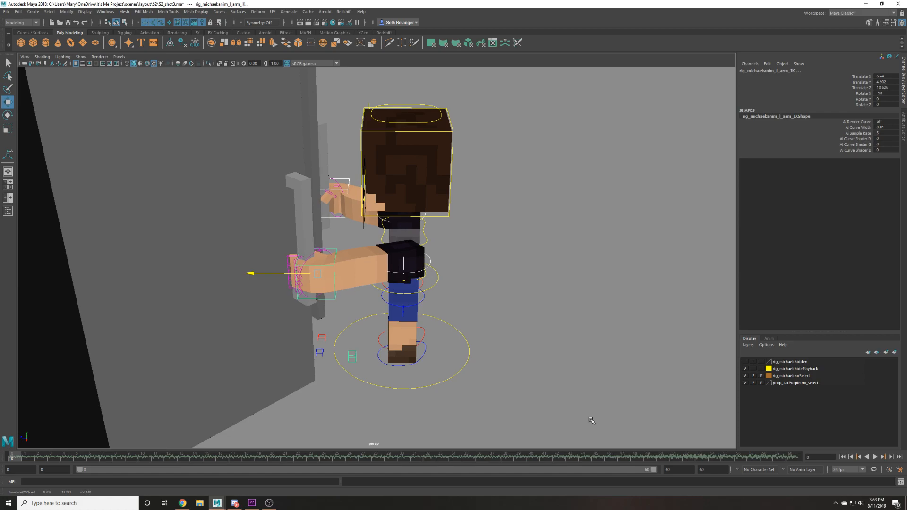
Raise both clavicle controls to shoulder height and lift the hand IK controls along the door handles.
left_click_drag(530, 376, 487, 334, "alt")
left_click_drag(344, 309, 255, 200, "ctrl")
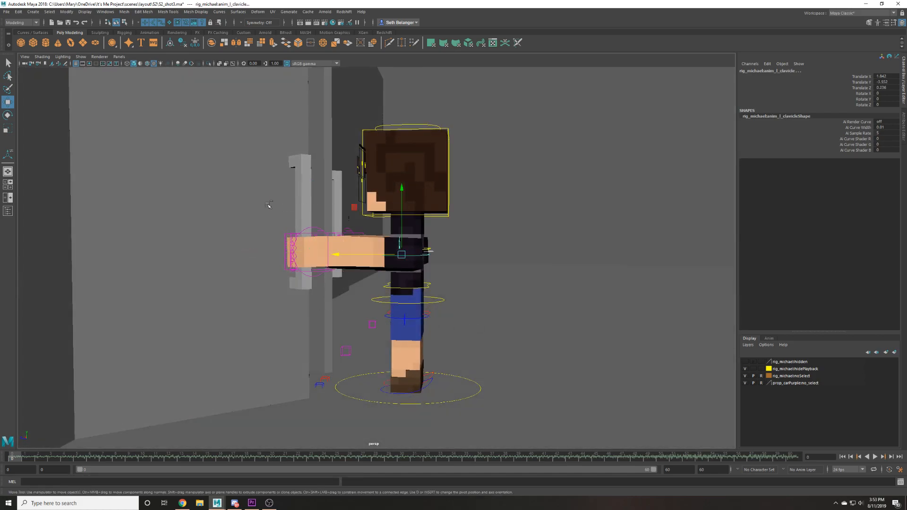
left_click_drag(401, 207, 405, 188)
scroll(361, 269, "up", 3)
mouse_move(360, 269)
left_mouse_down("alt")
mouse_move(375, 277)
mouse_move(345, 260)
left_mouse_up("alt")
left_click(319, 195, "shift")
left_click(309, 239, "shift")
left_click_drag(283, 222, 289, 203)
Rotate the character's chest control to Rotate X about -11.6.
left_click(432, 241)
key("e")
left_click_drag(392, 188, 447, 189)
left_click_drag(416, 303, 463, 323, "alt")
Move the character's center-of-gravity control forward toward the doors.
key("w")
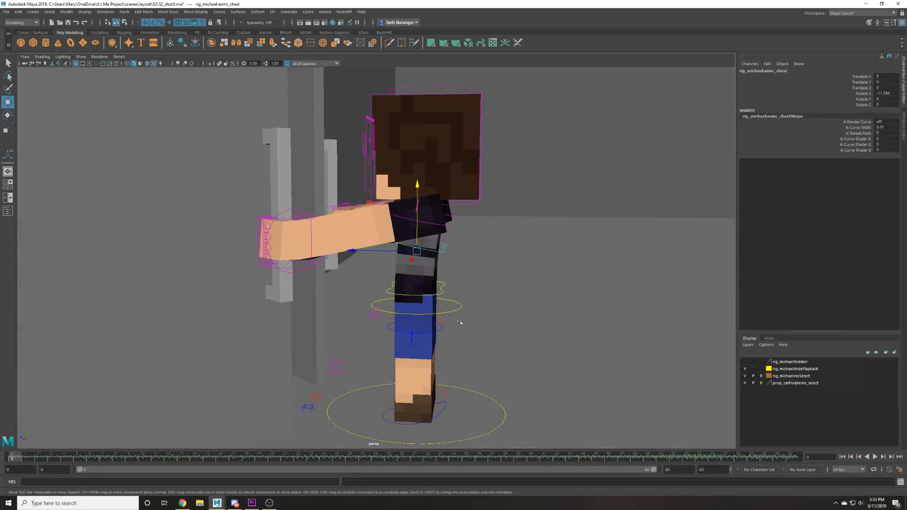
left_click_drag(387, 305, 361, 307)
left_click_drag(361, 307, 378, 317, "alt")
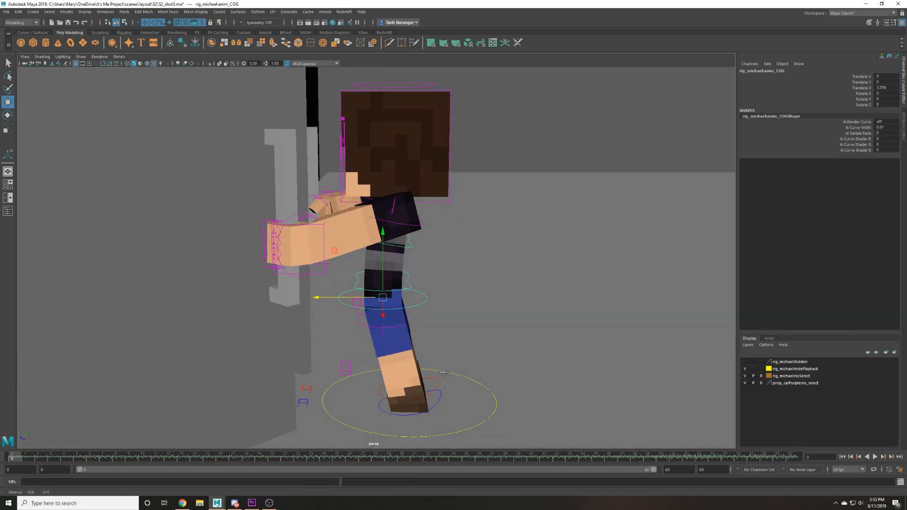
Step the left foot forward to Translate Z about 6 and lower the center-of-gravity control slightly to Translate Y about -0.69.
middle_click_drag(440, 378, 457, 369, "alt")
left_click(457, 367)
left_click(453, 366)
left_click_drag(425, 375, 371, 367)
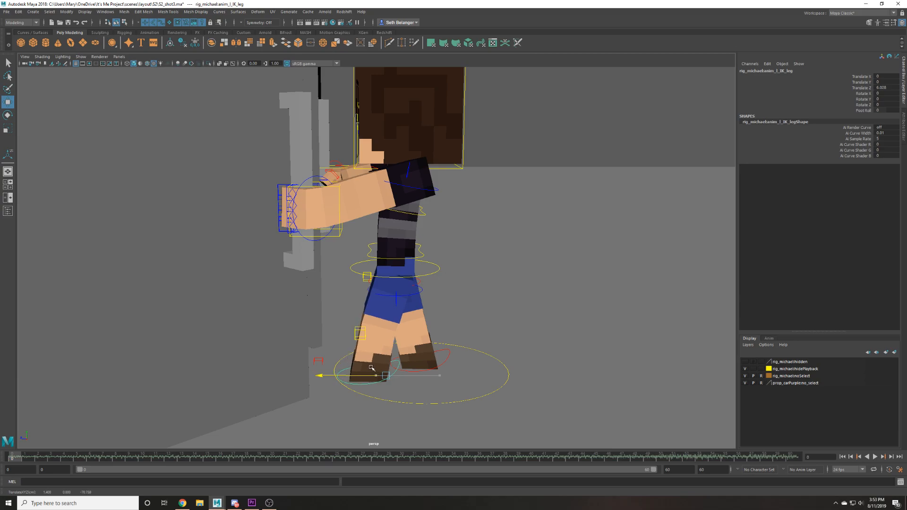
left_click(430, 275)
left_click_drag(344, 222, 343, 227)
Move the left and right clavicle controls inward, closer to the character's torso.
left_click_drag(344, 227, 427, 233, "alt")
middle_click_drag(397, 236, 444, 320, "alt")
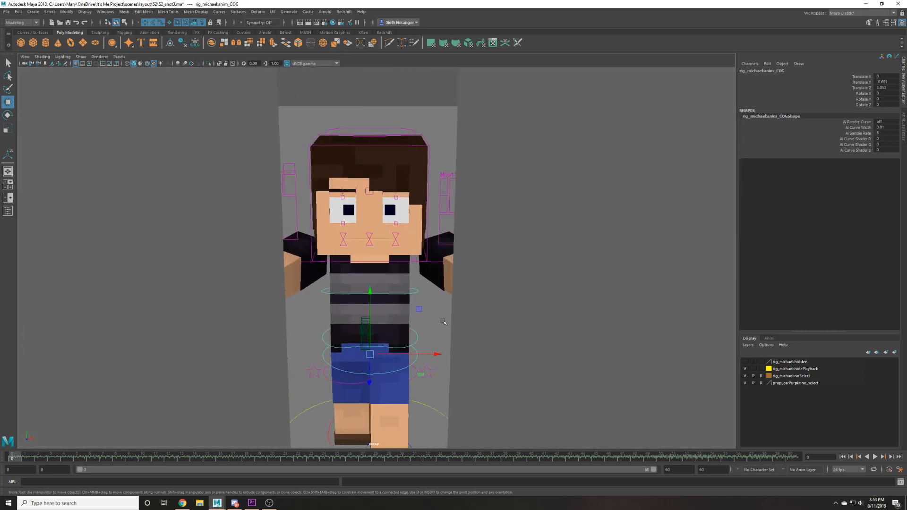
scroll(425, 288, "up", 3)
left_click_drag(415, 279, 413, 269, "alt")
key("e")
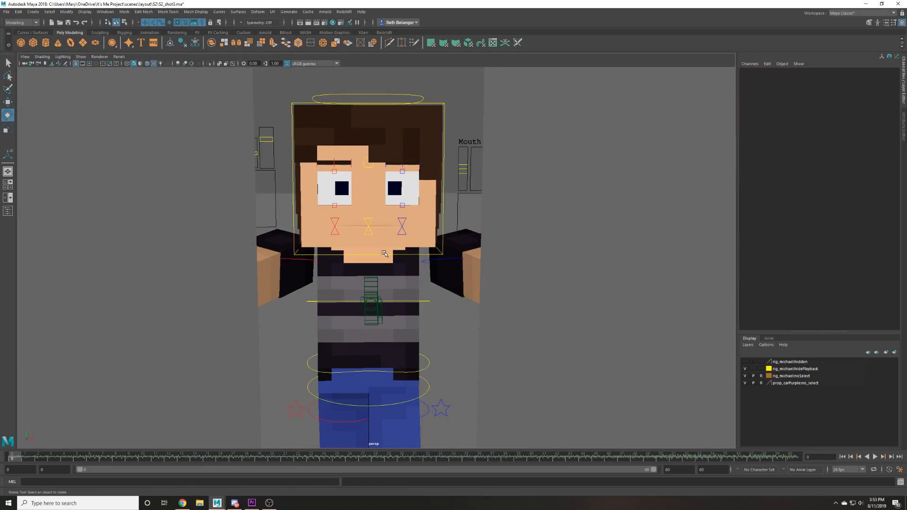
left_click(383, 255)
key("w")
left_click(437, 261)
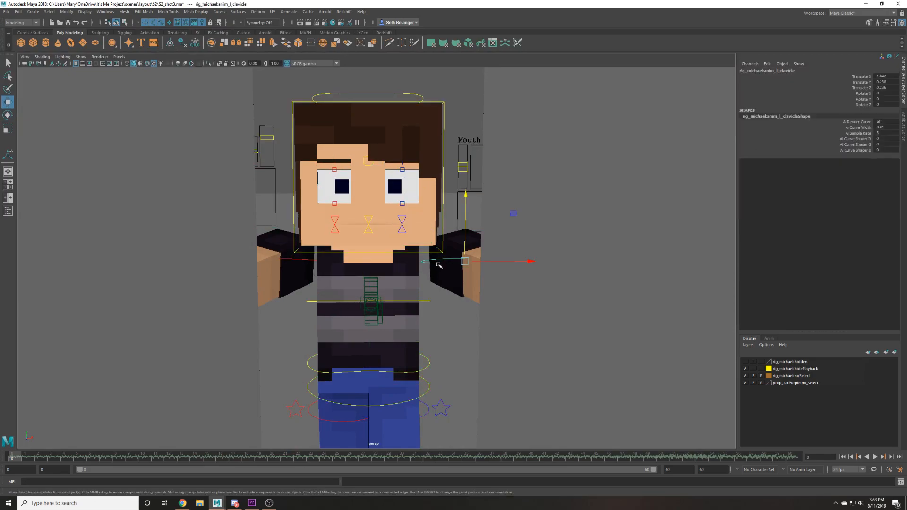
left_click_drag(466, 262, 452, 262)
left_click(306, 258)
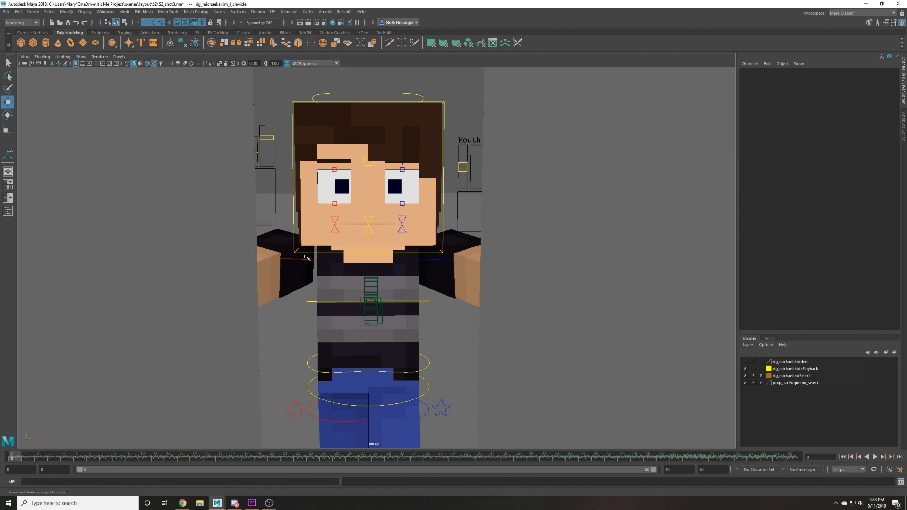
left_click_drag(307, 261, 314, 261)
left_click(465, 324)
Look through camera1, pull it back to Translate Z about -54.68 and key it at frame 0.
scroll(465, 324, "down", 3)
mouse_move(464, 324)
left_mouse_down("alt")
mouse_move(468, 316)
mouse_move(310, 313)
mouse_move(462, 322)
left_mouse_up("alt")
left_click(119, 57)
mouse_move(142, 64)
left_click(201, 64)
left_click(24, 64)
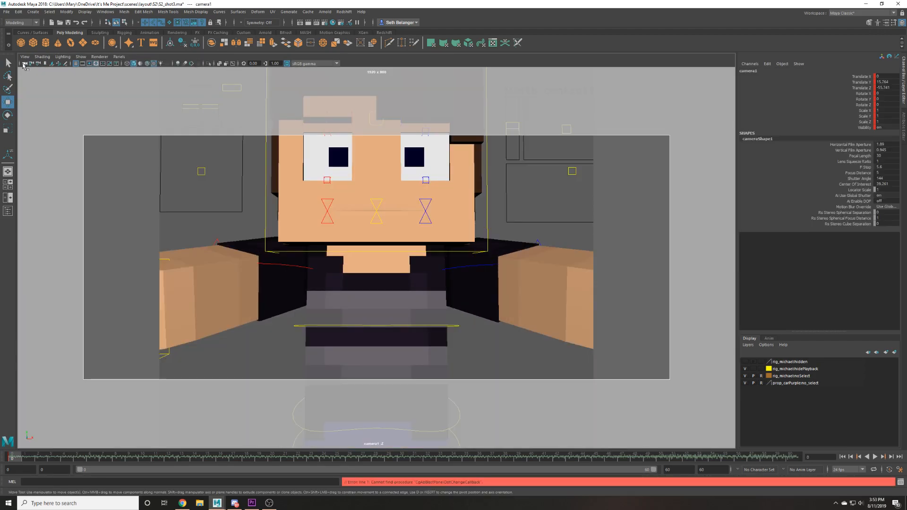
right_click_drag(548, 180, 554, 205, "alt")
key("s")
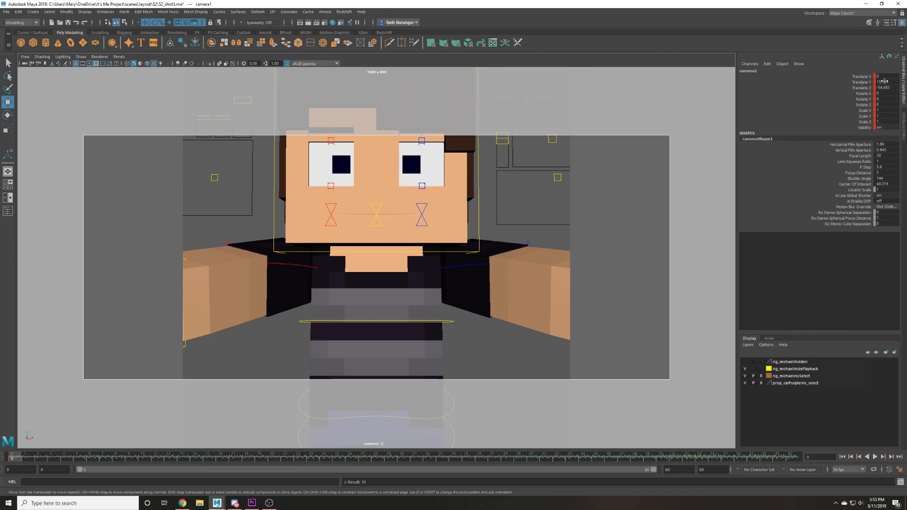
Set camera1's Translate Y to 18, reposition it to Translate Z about -51.97 and key it.
left_click(884, 81)
type("23")
key("Return")
scroll(884, 82, "down", 5)
right_click_drag(622, 165, 583, 185, "alt")
type("s")
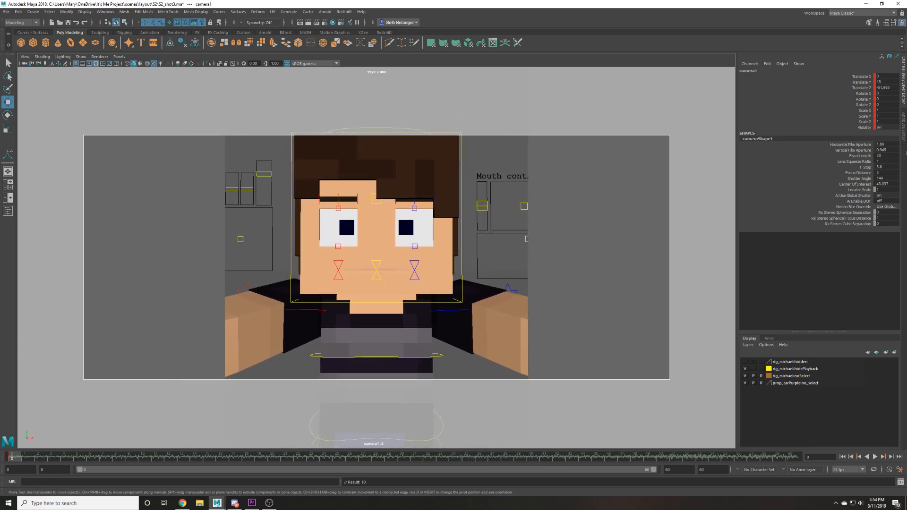
Set camera1's focal length to 28 and its Translate Y to 18.35.
type("28")
key("Return")
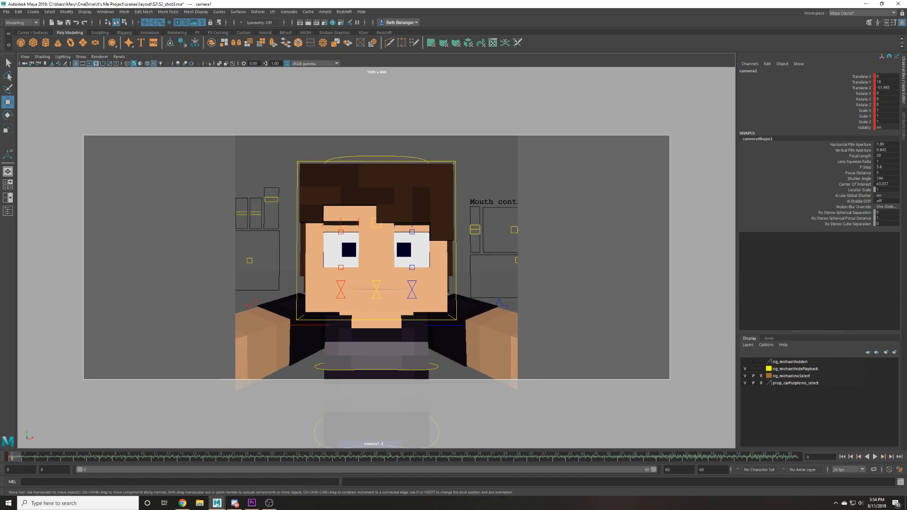
double_click(884, 82)
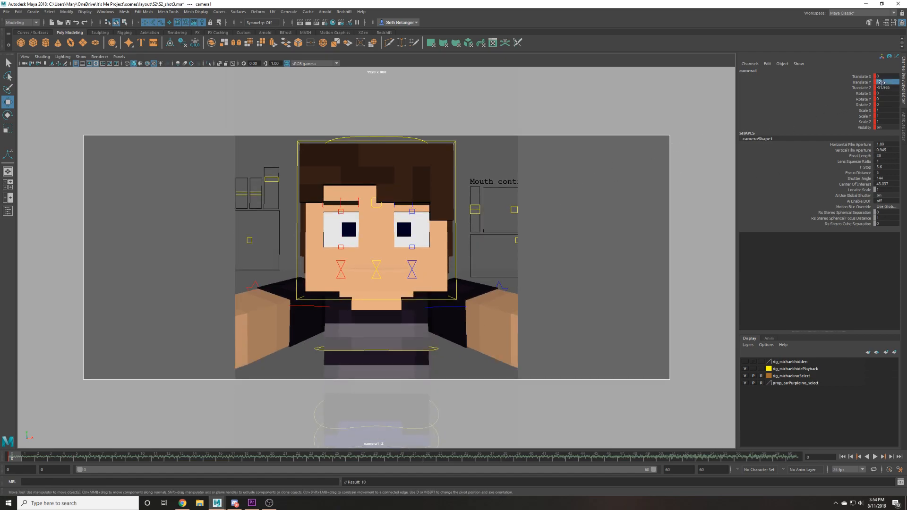
type(".2")
key("Return")
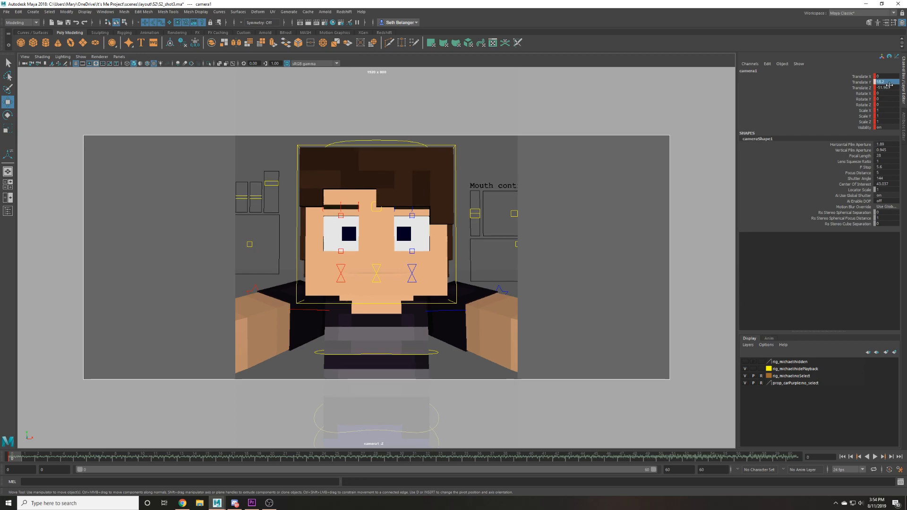
key("BackSpace")
type("35")
key("Return")
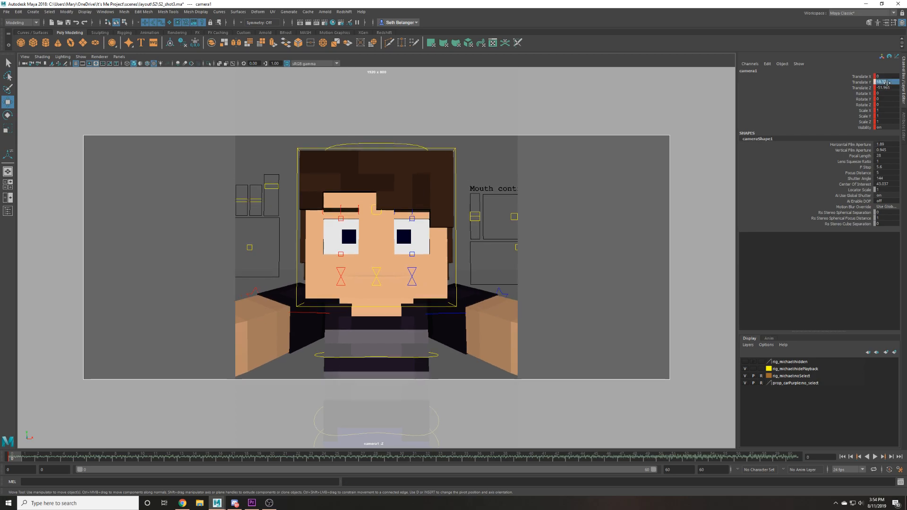
Play back the shot through camera1, deselect the camera and save the scene.
key("alt+v")
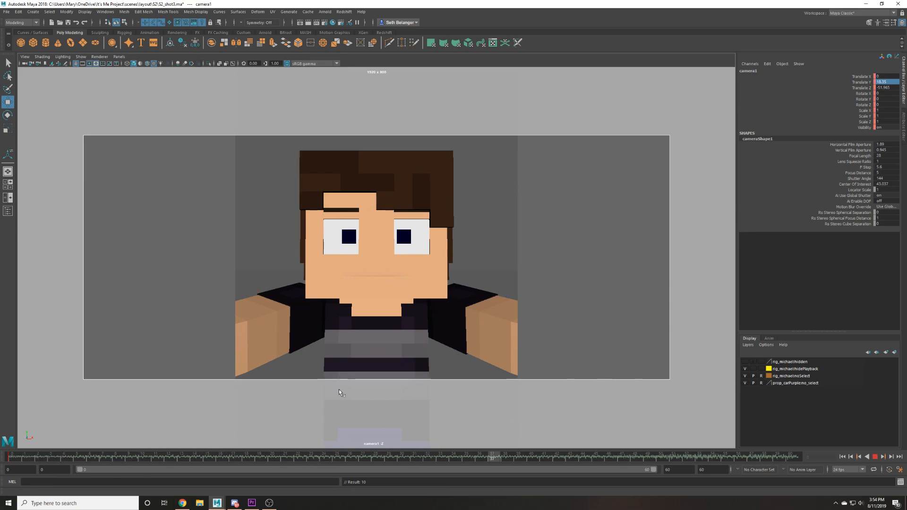
key("Escape")
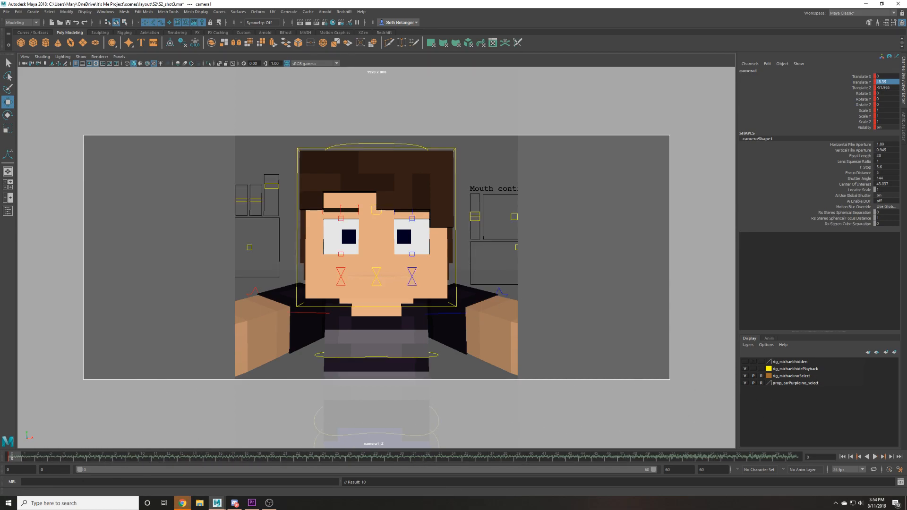
left_click(66, 137)
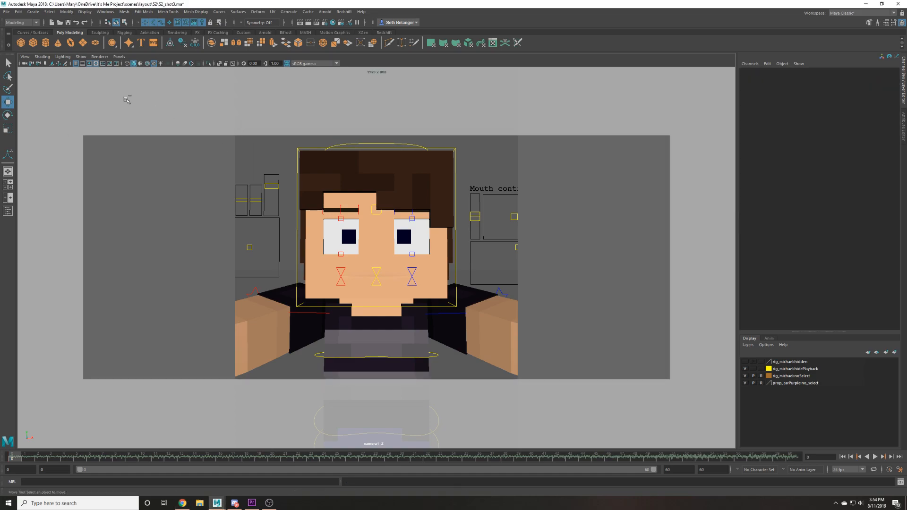
left_click(166, 125)
key("ctrl+s")
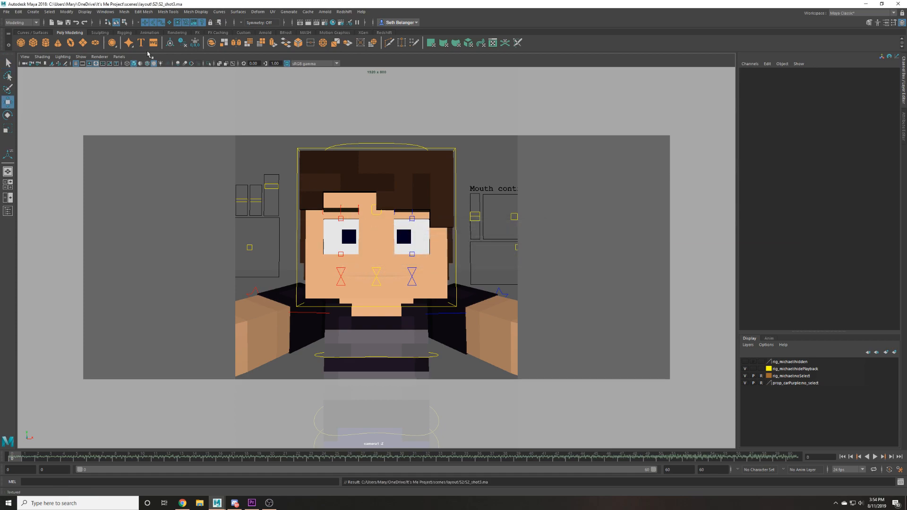
Narrow the mouth with the mouth control to Translate X about -1.6 and shift the mouth position control slightly sideways and down.
key("4")
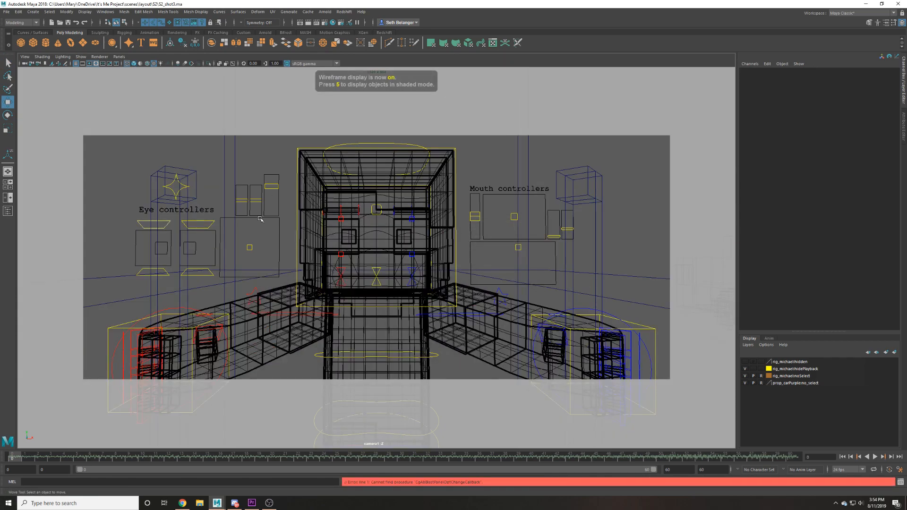
left_click(252, 209)
key("6")
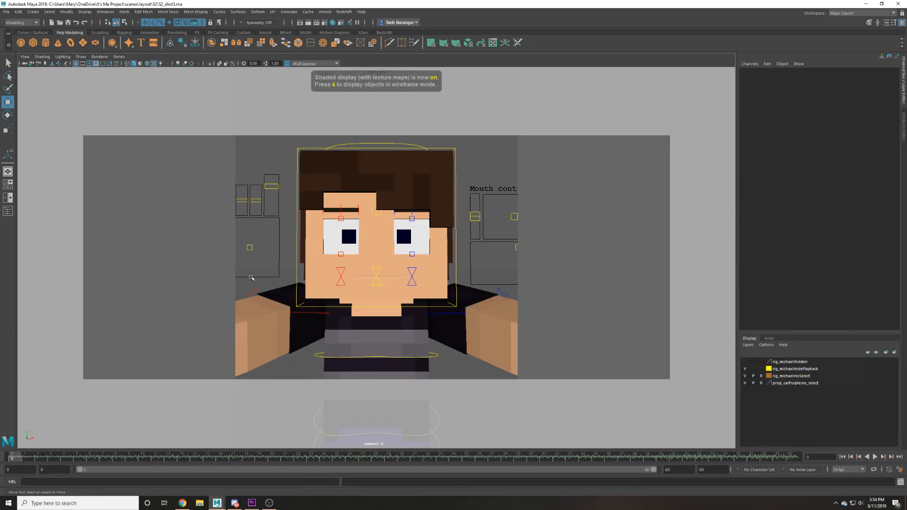
key("4")
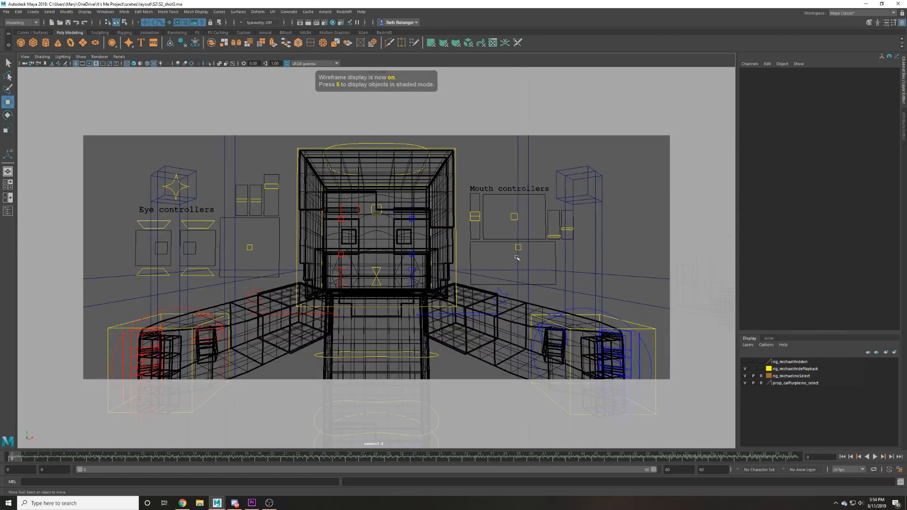
left_click(518, 246)
key("6")
left_click_drag(532, 248, 517, 249)
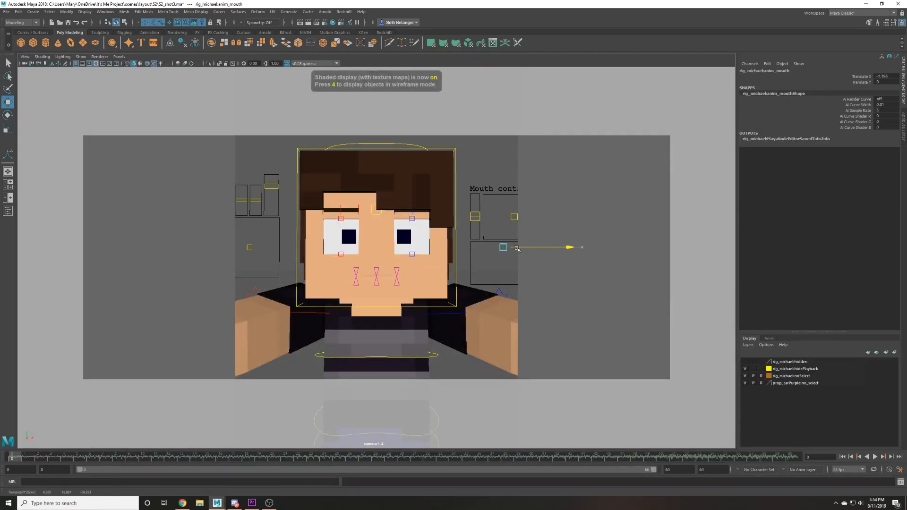
left_click(513, 218)
Try raising the middle lower mouth control.
key("4")
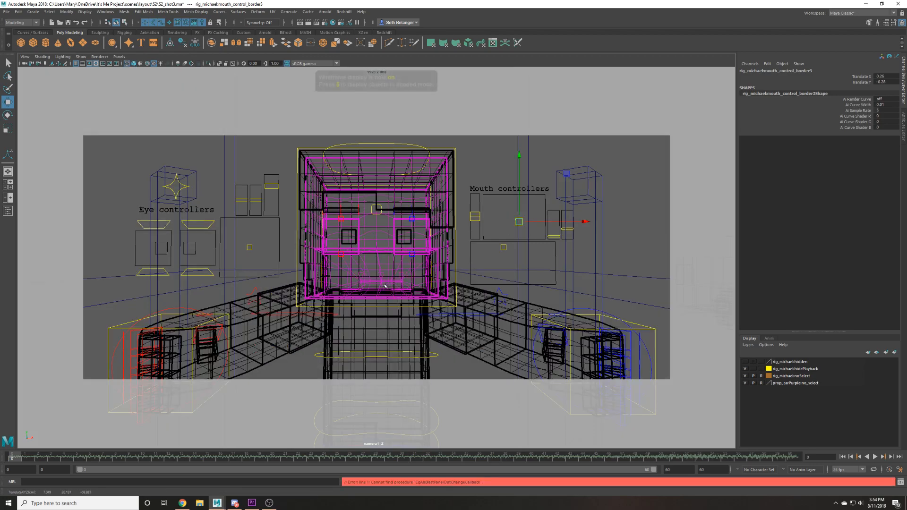
left_click(367, 282)
key("6")
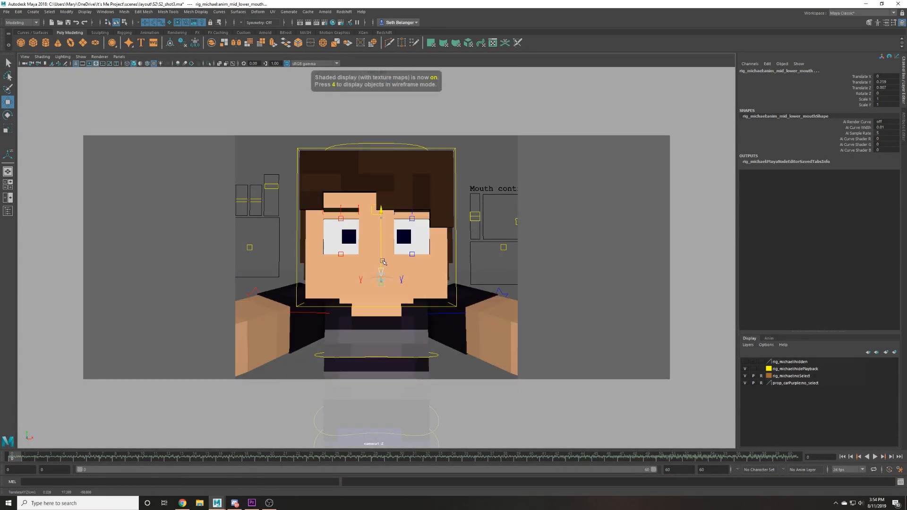
key("ctrl+z")
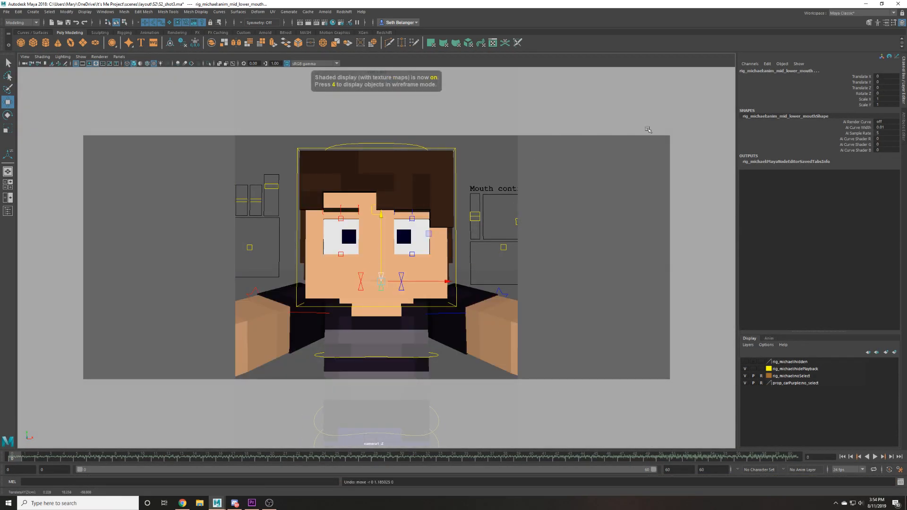
Raise the middle of the mouth with its face controls to form a slight frown, and adjust the lips control.
left_click(891, 24)
left_click(145, 97)
left_click(161, 101)
left_click(244, 65)
left_click_drag(377, 237, 384, 235)
key("4")
key("6")
left_click(361, 281)
key("4")
key("6")
left_click(566, 225)
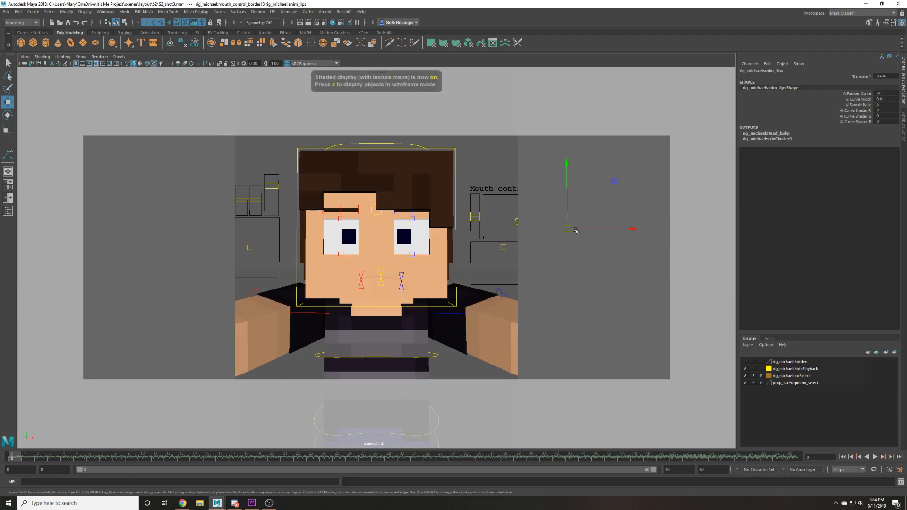
left_click(493, 230)
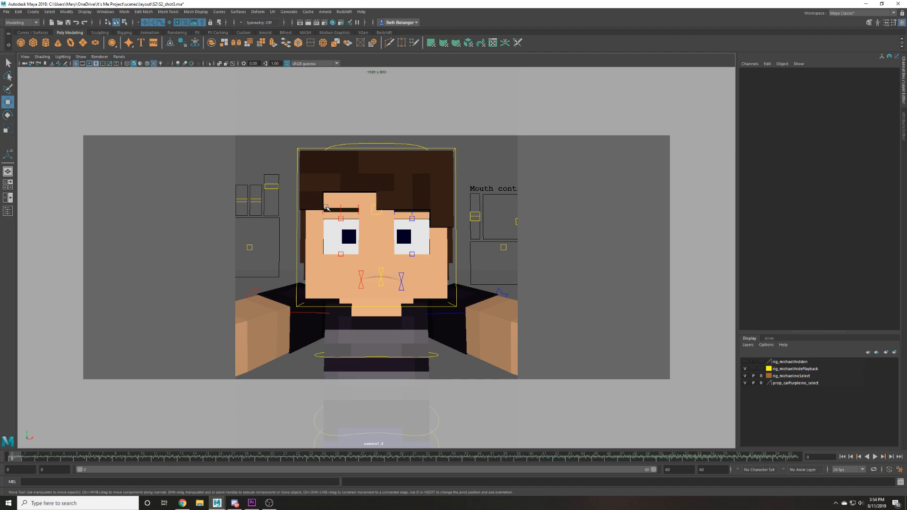
Lower both outer eyebrow controls to Translate Y about -0.2 and raise both middle eyebrow controls to about 0.16.
left_click(411, 211)
left_click(324, 211)
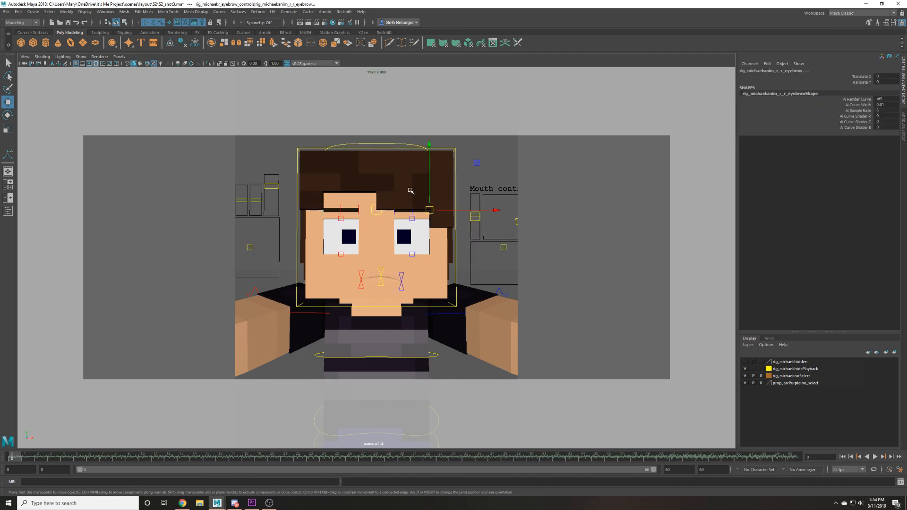
left_click_drag(427, 182, 427, 186)
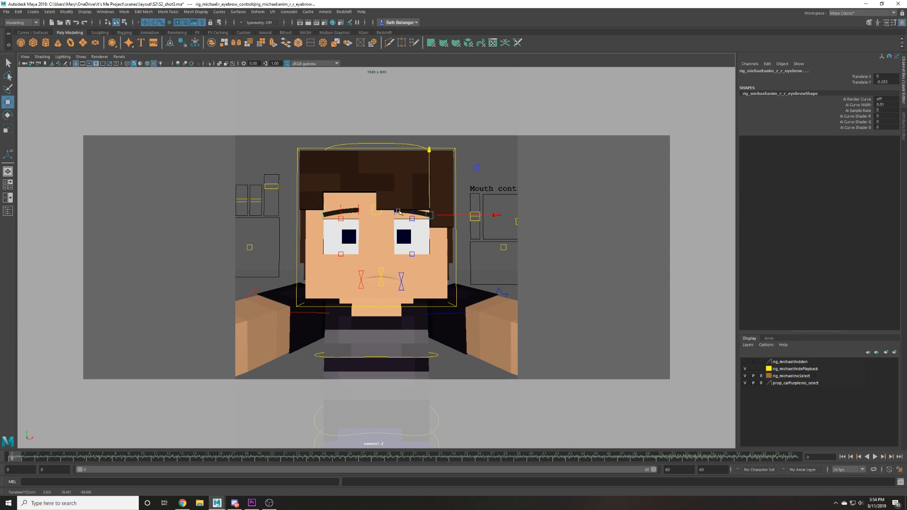
left_click(412, 212)
left_click(341, 209)
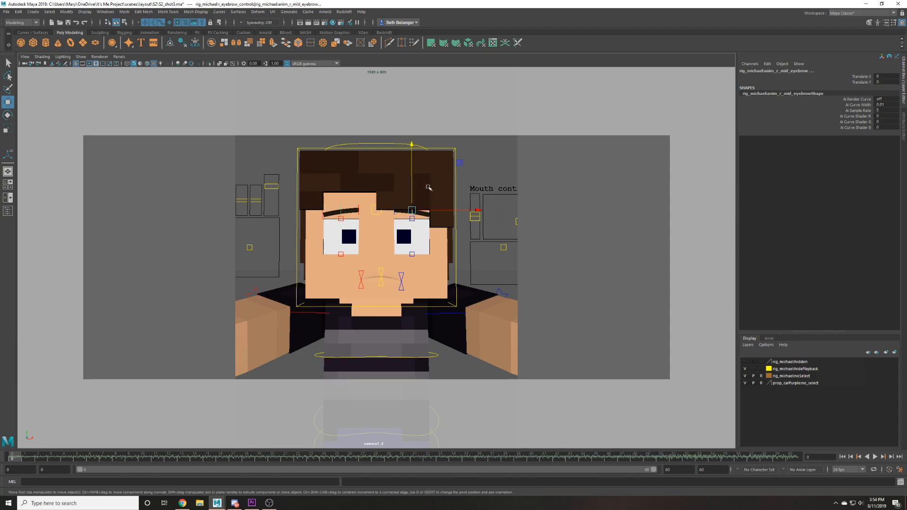
left_click_drag(414, 188, 416, 185)
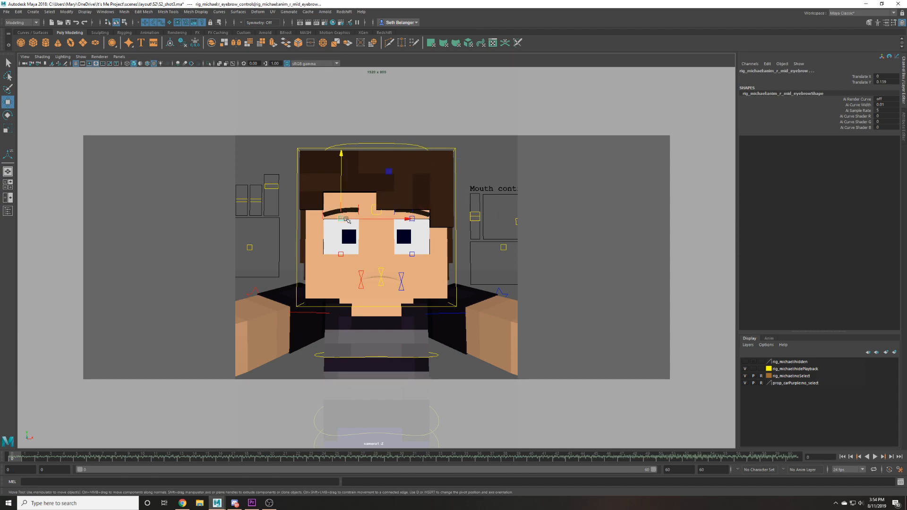
Raise the upper eyelid control slightly and move the eye direction control up a little.
left_click(341, 219)
left_click_drag(343, 196, 344, 194)
left_click(248, 246)
left_click_drag(250, 240, 253, 232)
Lower the eye position control to Translate Y about -0.185 and lower the slider beside it slightly.
left_click(270, 195)
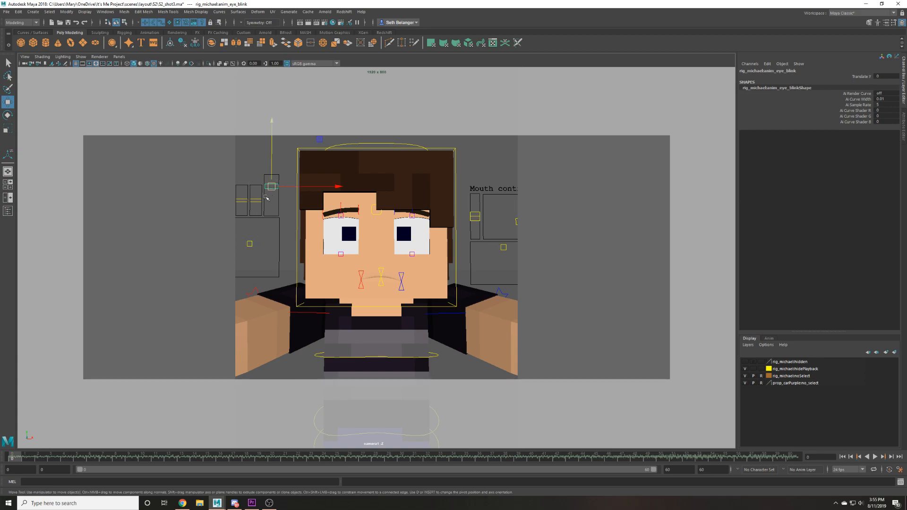
left_click_drag(259, 198, 255, 206)
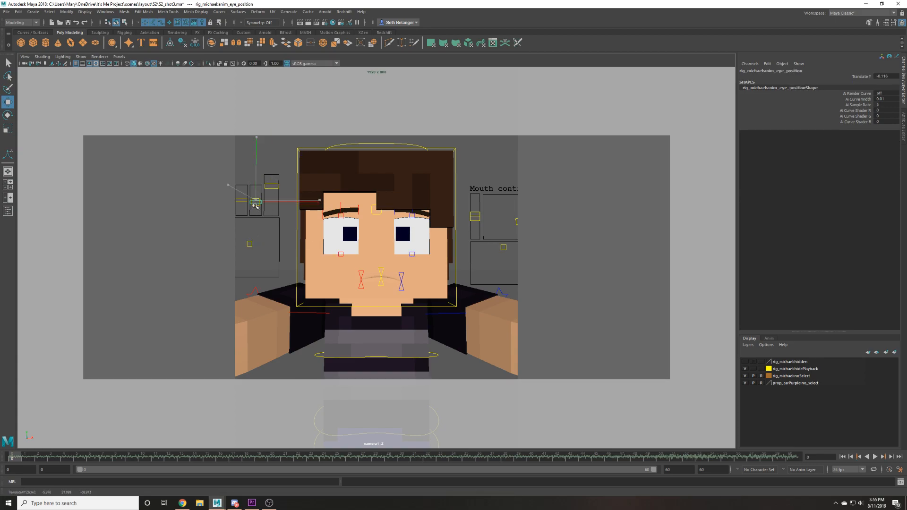
left_click(241, 200)
left_click_drag(242, 201, 257, 208)
left_click(255, 204)
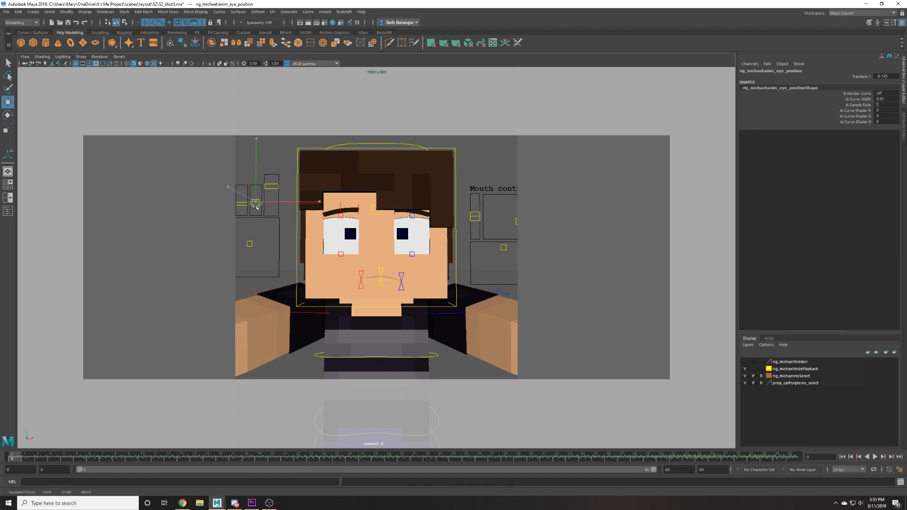
left_click(283, 245)
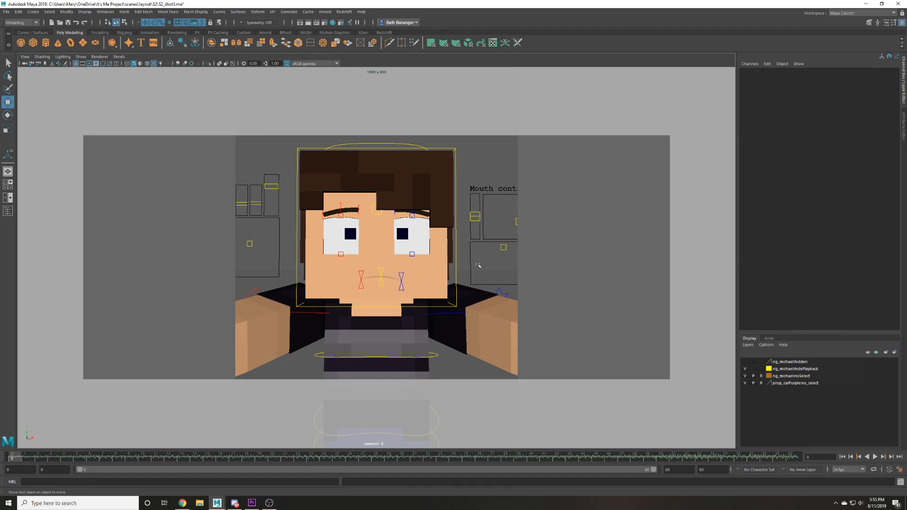
Nudge the mouth position control slightly further sideways and save the scene.
left_click(517, 221)
left_click_drag(514, 224, 518, 224)
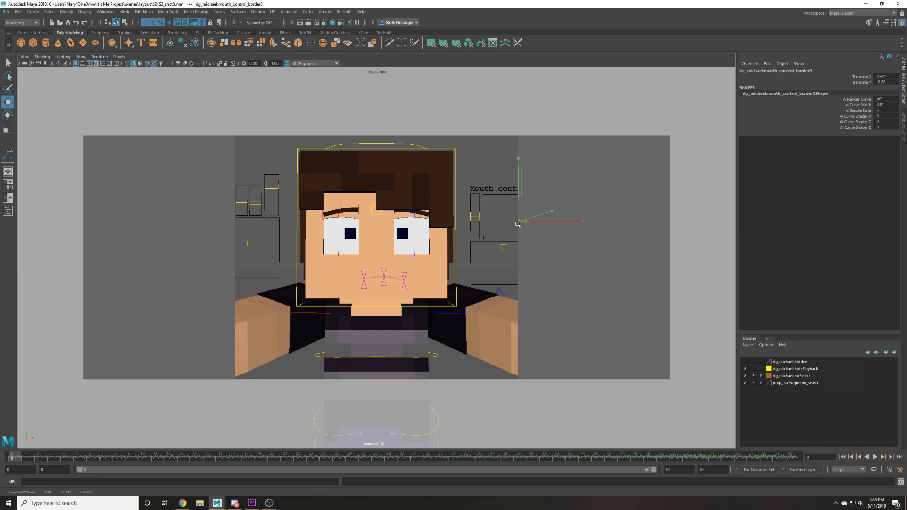
left_click(500, 241)
key("ctrl+s")
left_click(476, 259)
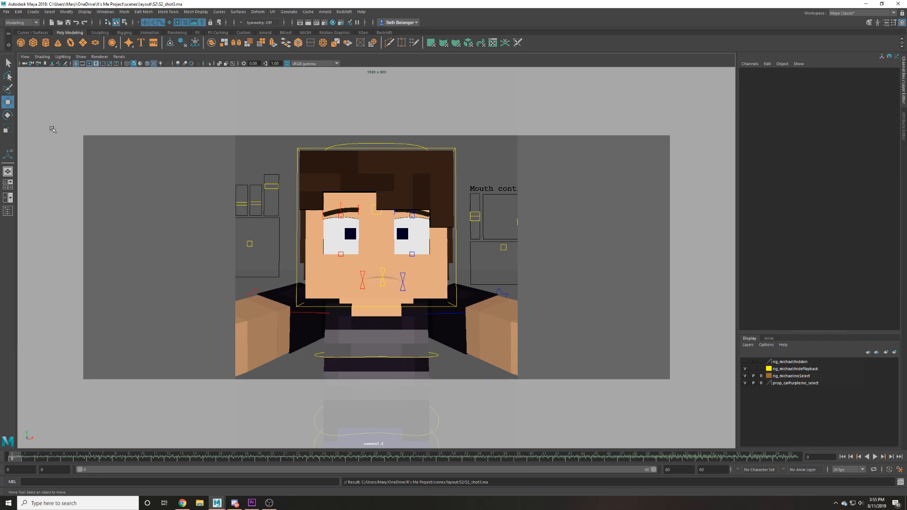
Select camera1 and play the shot back from the first frame to check the new facial expression.
left_click(25, 65)
key("alt+v")
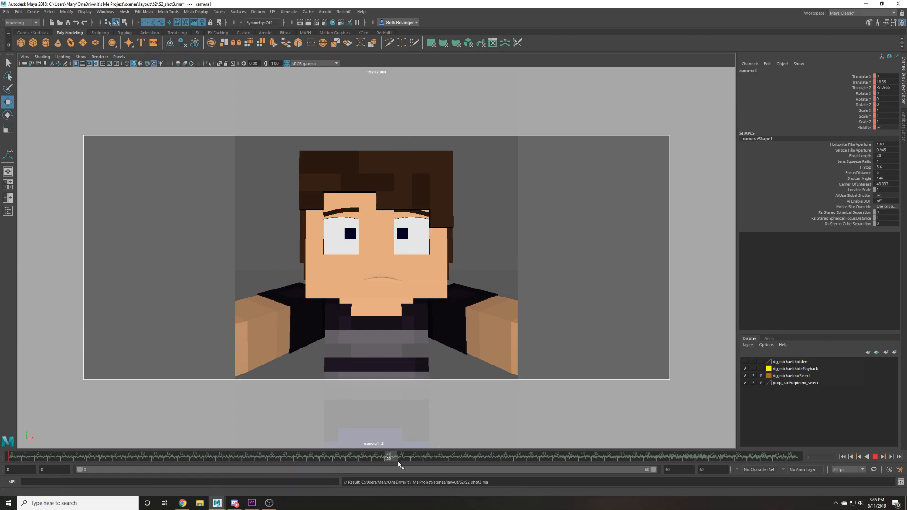
key("alt+v")
left_click(842, 456)
left_click(875, 456)
left_click(874, 456)
left_click(842, 457)
Dolly camera1 in to Translate Z about -53.5 at frame 60, keep Translate Y at 18.35 and key it.
left_click_drag(689, 457, 802, 456)
right_click_drag(589, 409, 602, 410, "alt")
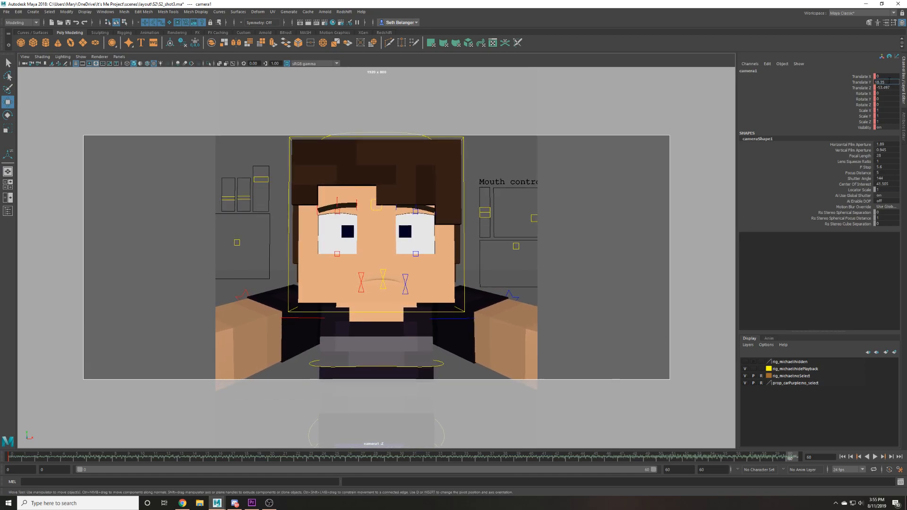
key("Return")
Set the tangents of camera1's keys across the whole frame range to linear.
left_click_drag(786, 452, 9, 456, "shift")
right_click(33, 457)
mouse_move(70, 388)
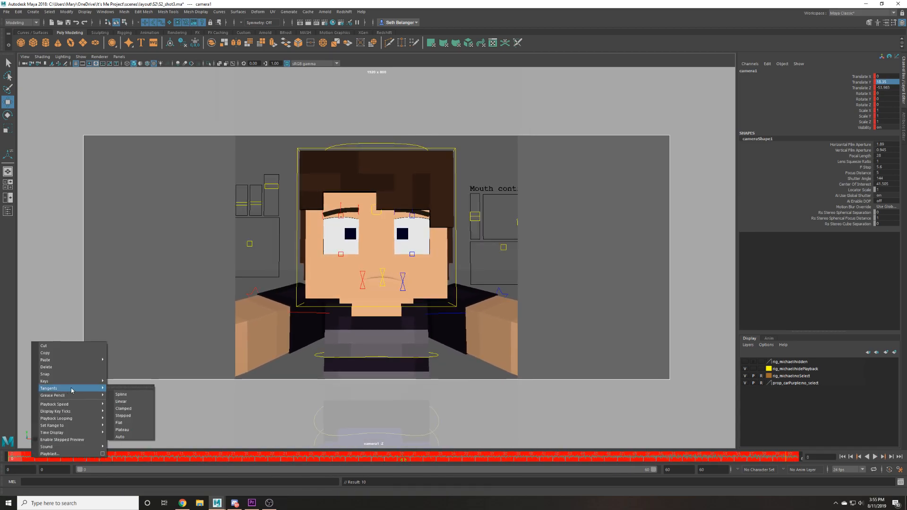
Play back the camera push-in, deselect camera1 and save the scene.
left_click(874, 457)
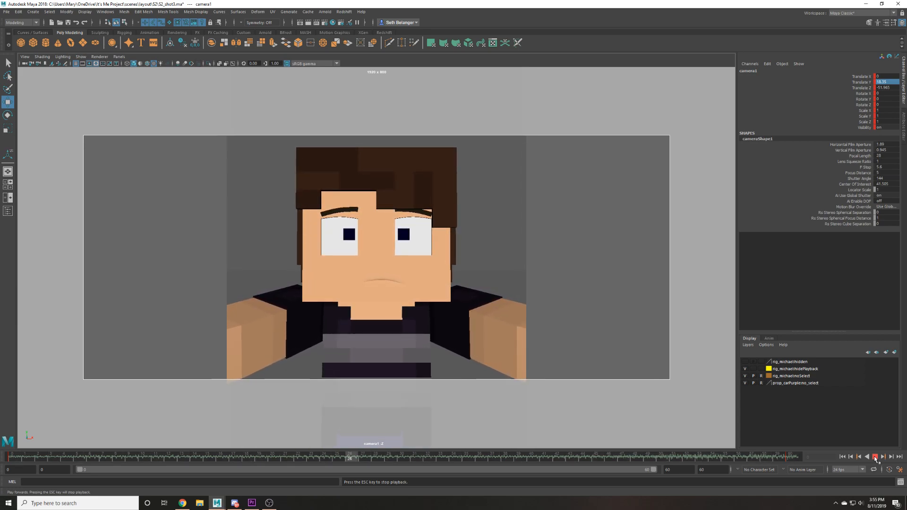
left_click(875, 457)
left_click(513, 160)
key("ctrl+s")
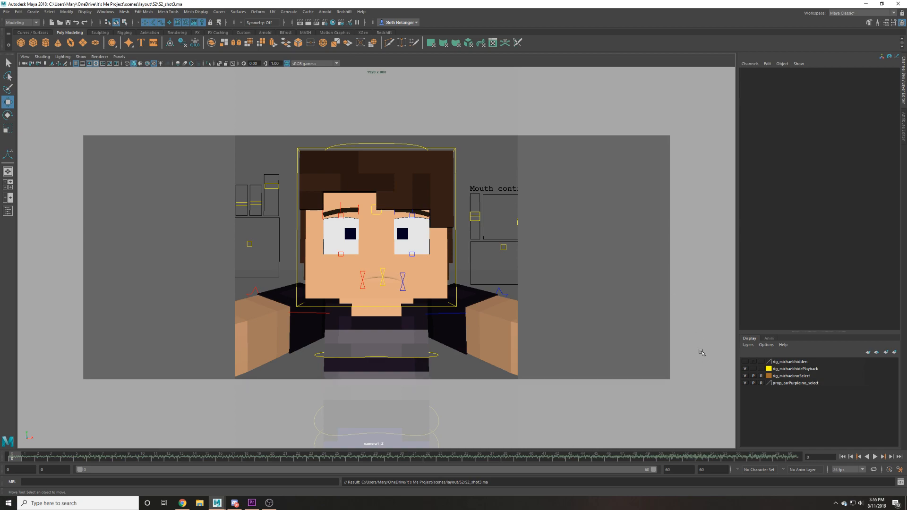
Play the shot back repeatedly from frame 0 to review the camera push-in and the character's pose.
left_click(874, 456)
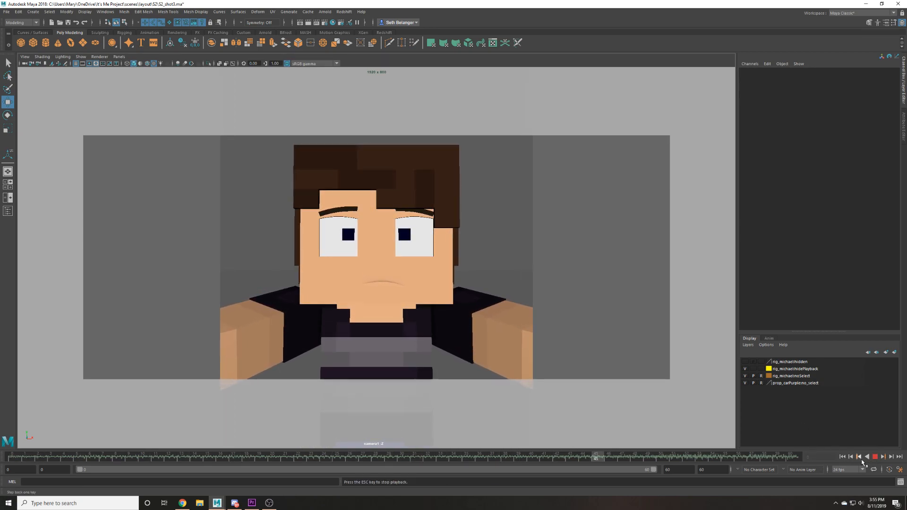
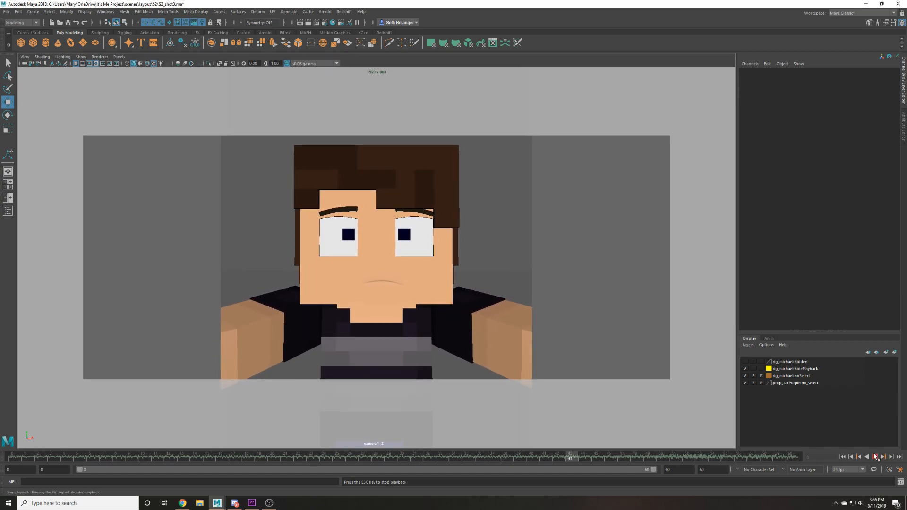
left_click(874, 456)
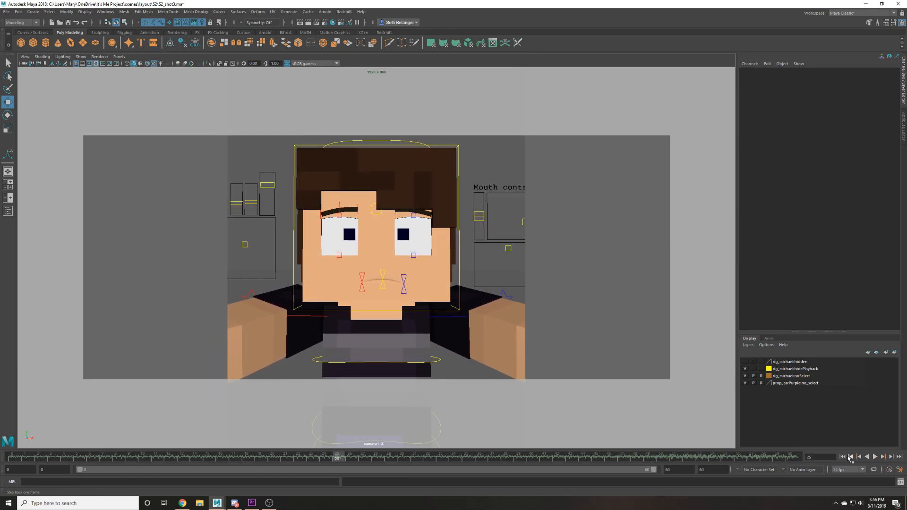
left_click(842, 456)
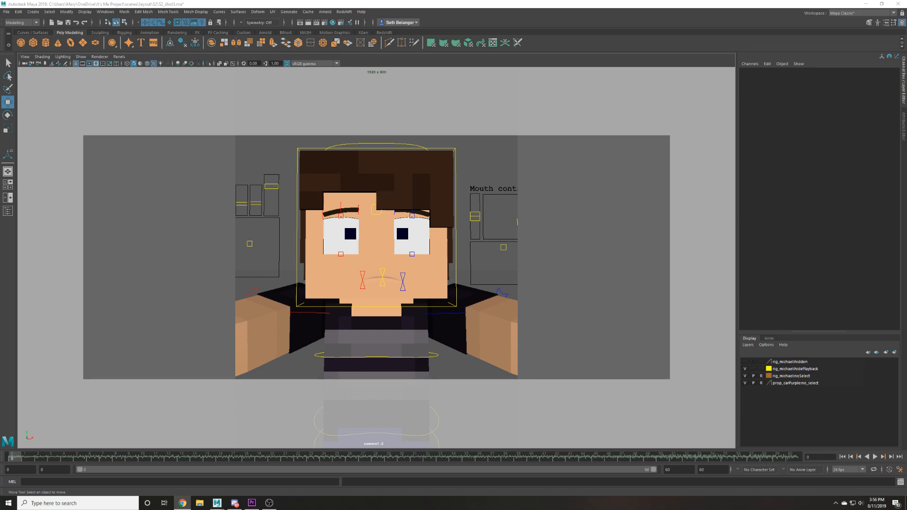
key("alt+v")
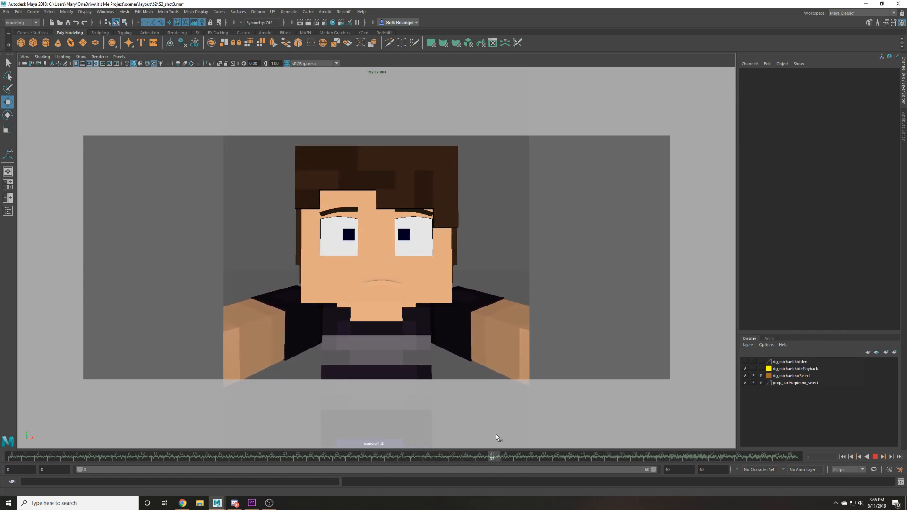
left_click_drag(76, 460, 17, 466)
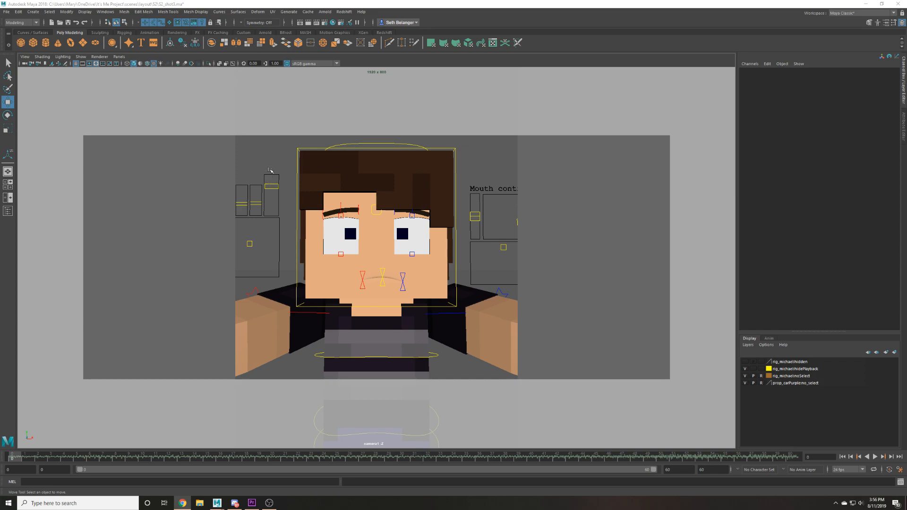
left_click(268, 187)
left_click(270, 204)
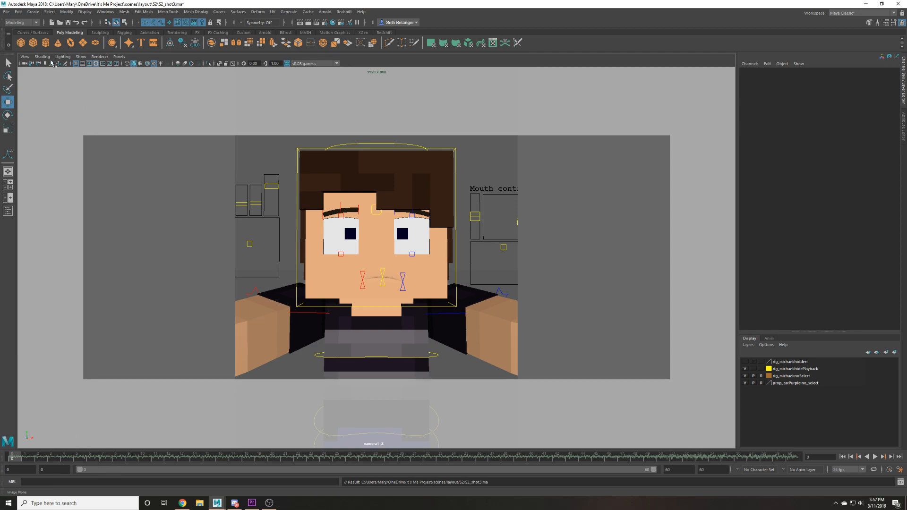
key("q")
key("ctrl+shift+s")
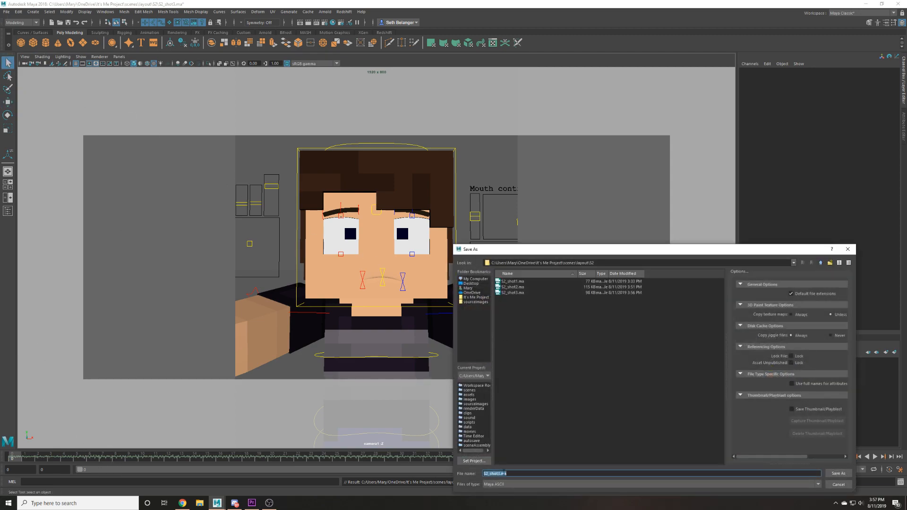
left_click_drag(511, 474, 501, 475)
left_click(523, 282)
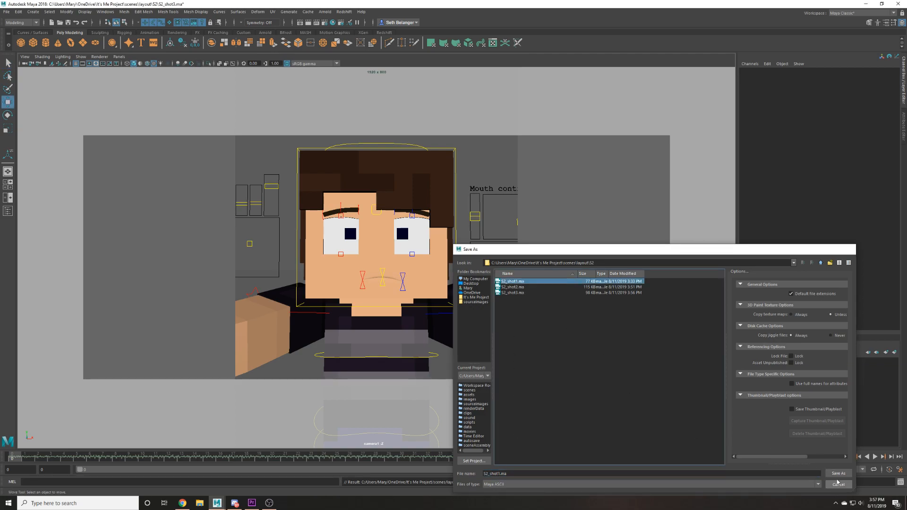
left_click(838, 484)
key("w")
Open the scene S2_shot1.ma, saving the current shot when leaving it.
left_click(7, 12)
left_click(22, 27)
double_click(509, 293)
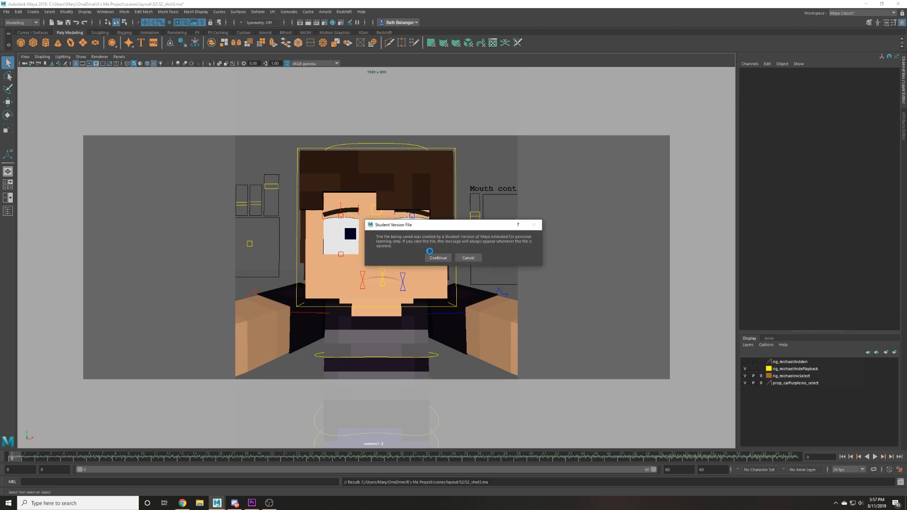
left_click(432, 257)
key("Return")
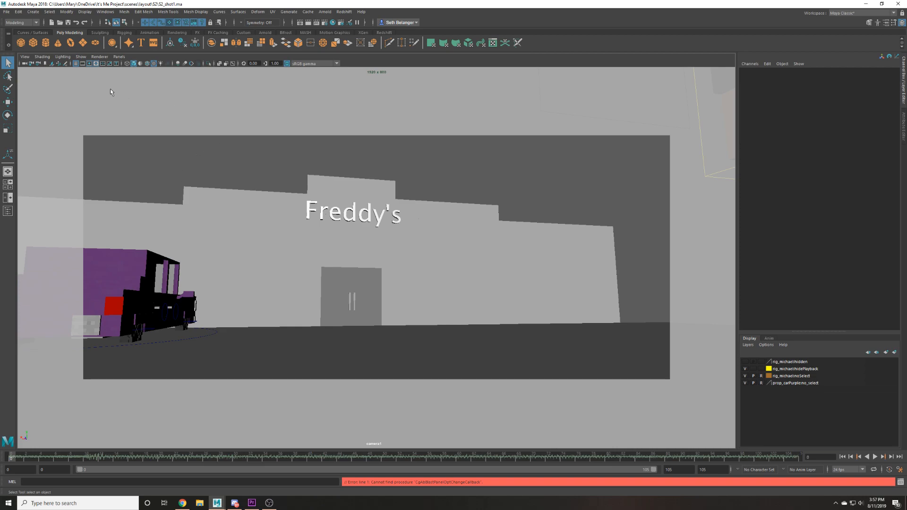
Dolly camera1 in toward the Freddy's building.
left_click(25, 64)
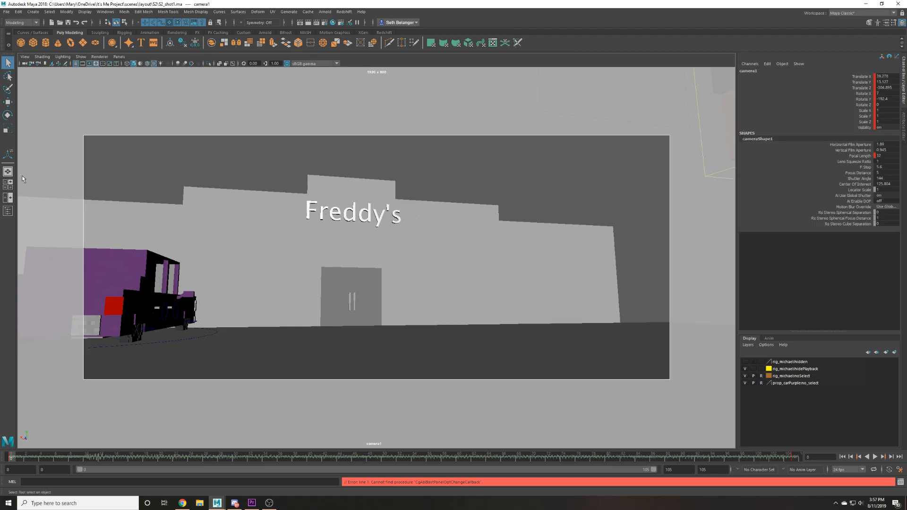
scroll(280, 319, "up", 5)
right_click(856, 155)
left_click(482, 112)
Save the scene under the new file name S2_shot4.ma.
key("ctrl+shift+s")
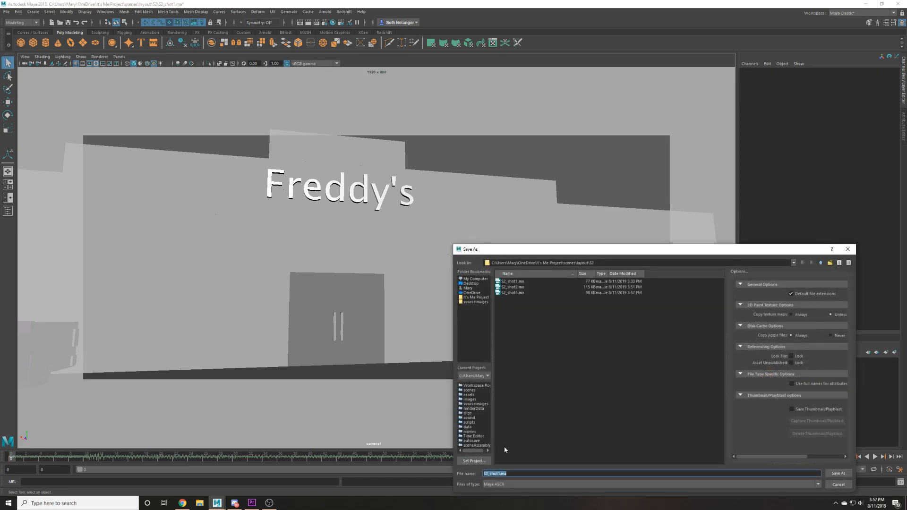
left_click(517, 293)
double_click(503, 474)
type("4")
left_click(839, 473)
left_click(500, 260)
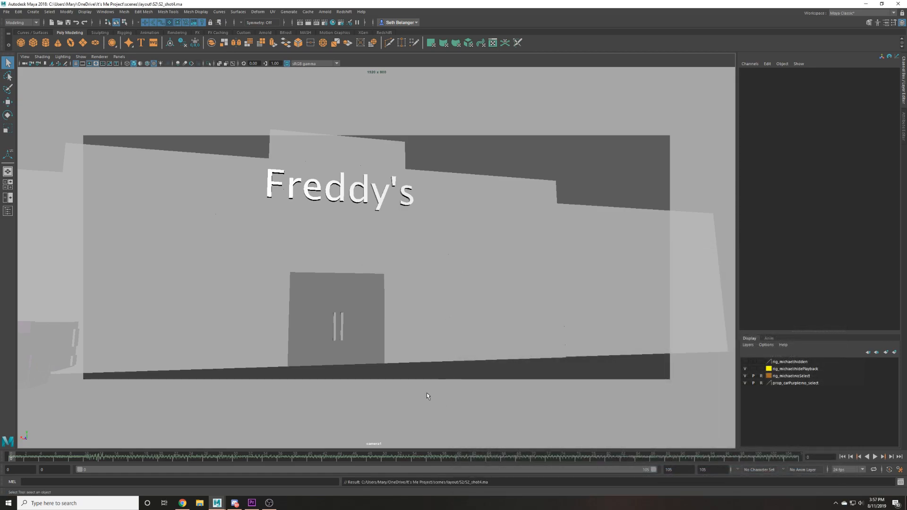
Move camera1 inside the building so it looks down on the rows of tables and chairs.
left_click(24, 64)
scroll(321, 317, "up", 2)
scroll(338, 316, "down", 6)
left_click_drag(341, 323, 217, 337, "alt")
scroll(174, 312, "down", 3)
scroll(266, 353, "down", 5)
scroll(232, 328, "down", 3)
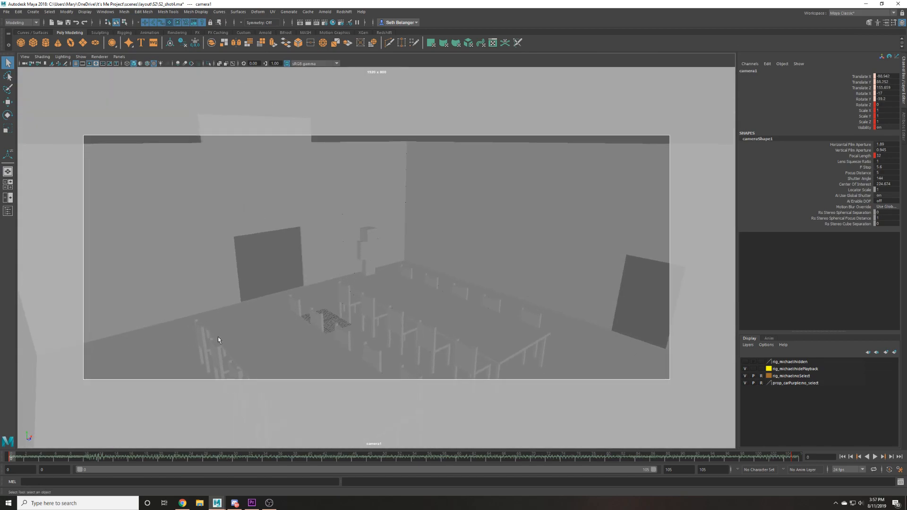
Turn on viewport ambient occlusion, then reframe camera1 on the room corner and table rows and key it at frame 0.
left_click(176, 67)
left_click(177, 63)
middle_click_drag(197, 222, 219, 193, "alt")
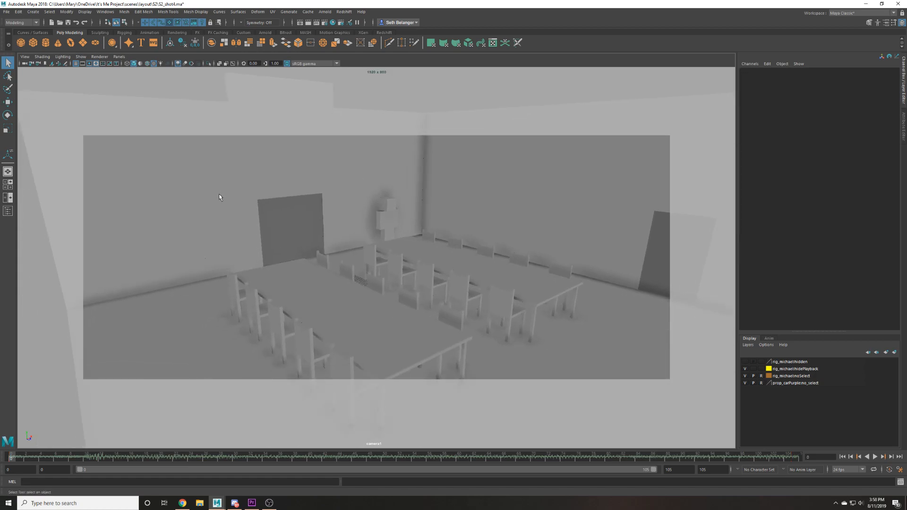
left_click_drag(219, 194, 191, 213, "alt")
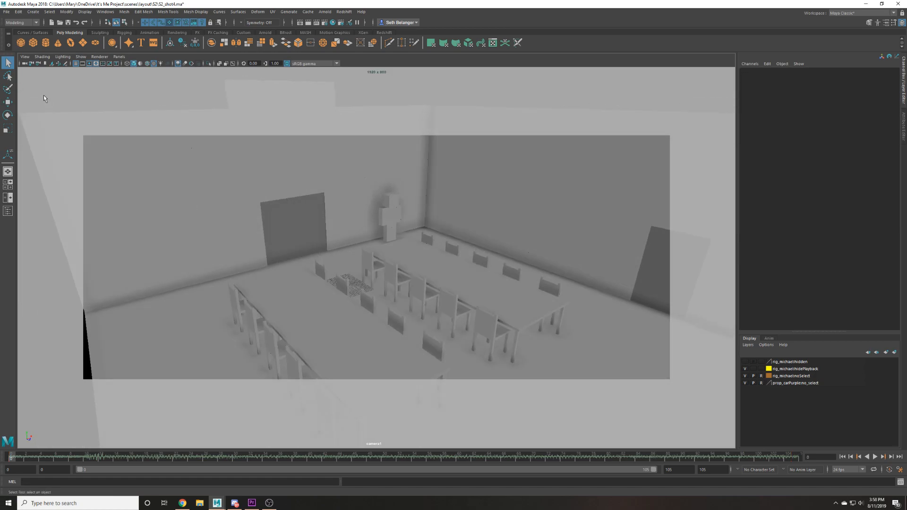
left_click(26, 64)
right_click_drag(287, 276, 281, 291, "alt")
middle_click_drag(300, 300, 297, 300, "alt")
key("s")
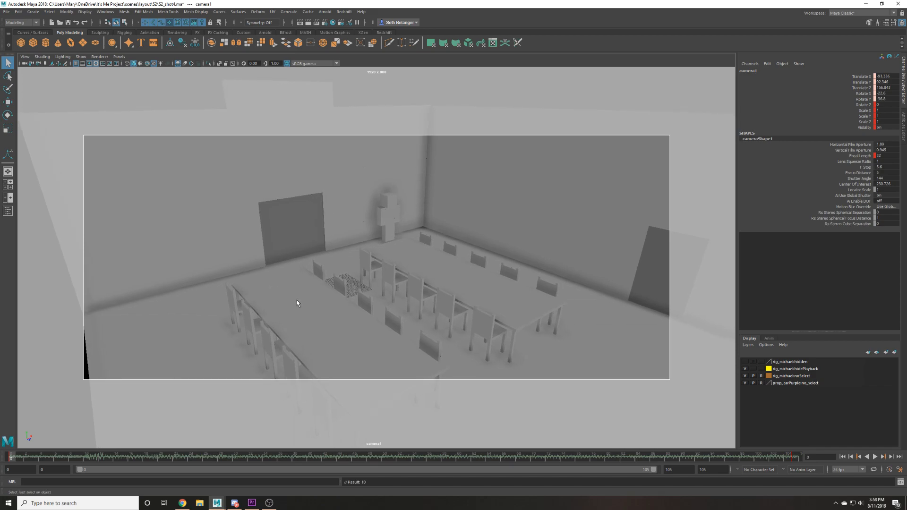
Break the connection on camera1's Focal Length and delete the camera's key at frame 105.
left_click(852, 156)
right_click(853, 155)
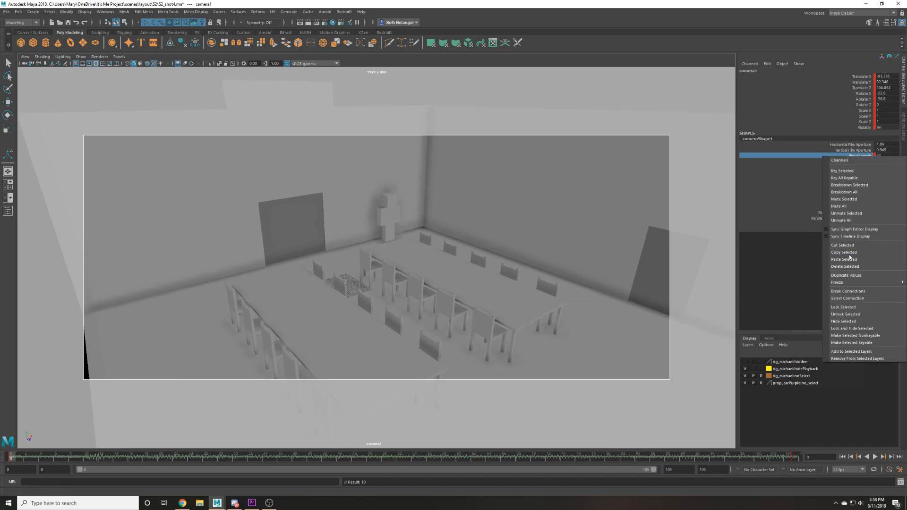
left_click(845, 293)
left_click(796, 458)
right_click(797, 457)
left_click(814, 366)
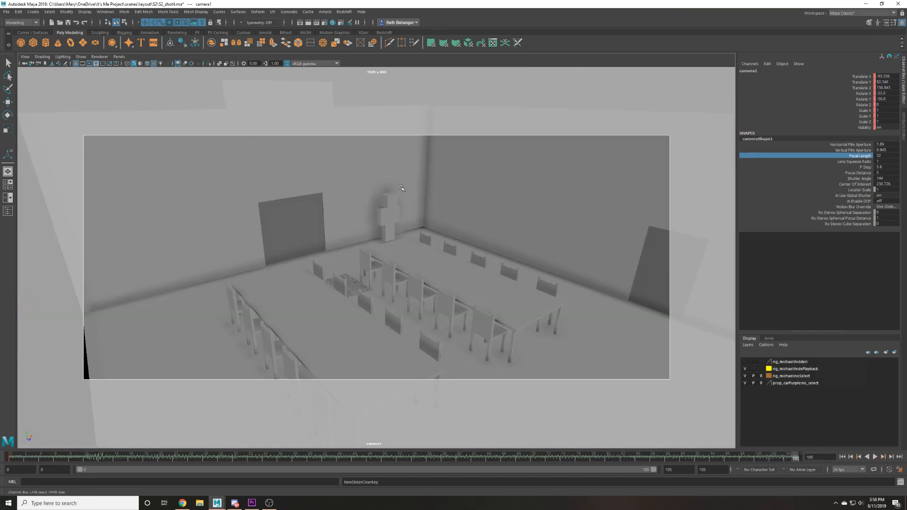
Hide the plain placeholder figure standing in the far corner of the room.
left_click(391, 222)
key("h")
left_click(372, 93)
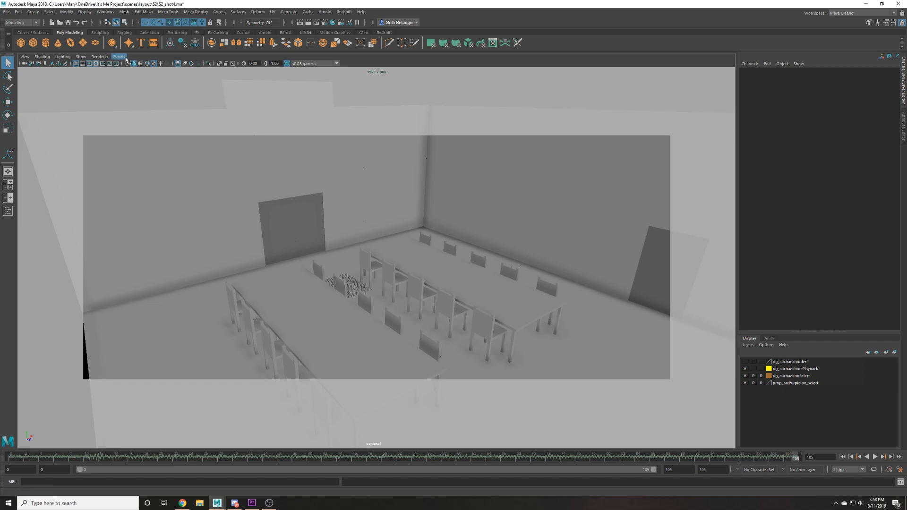
In the perspective view, select the character rig's master control and delete its key at frame 0.
left_click(125, 60)
left_click(210, 72)
scroll(233, 146, "down", 2)
left_click_drag(326, 286, 272, 273, "alt")
key("w")
left_click(378, 312)
left_click(192, 458)
left_click(11, 458)
double_click(12, 457)
right_click(12, 457)
left_click(45, 368)
Move the character's master control to the doorway at Translate Z -43 and show the scene shaded.
left_click_drag(368, 307, 368, 359, "alt")
left_click_drag(337, 327, 294, 133)
key("f")
scroll(383, 292, "down", 6)
left_click_drag(382, 291, 466, 301, "alt")
left_click_drag(336, 263, 427, 242)
mouse_move(427, 242)
left_mouse_down("alt")
mouse_move(474, 236)
mouse_move(397, 216)
mouse_move(384, 228)
left_mouse_up("alt")
key("4")
key("5")
Look through camera1 again and save the scene.
left_click(130, 57)
mouse_move(142, 64)
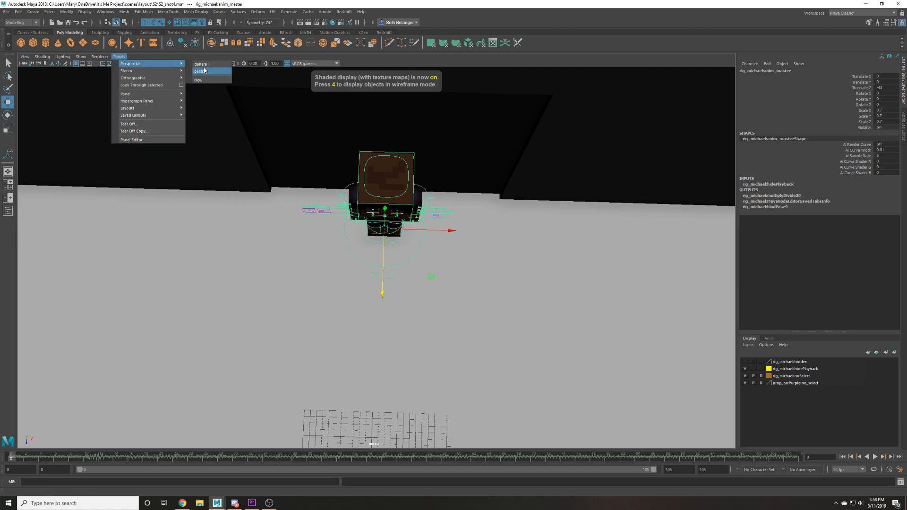
left_click(201, 70)
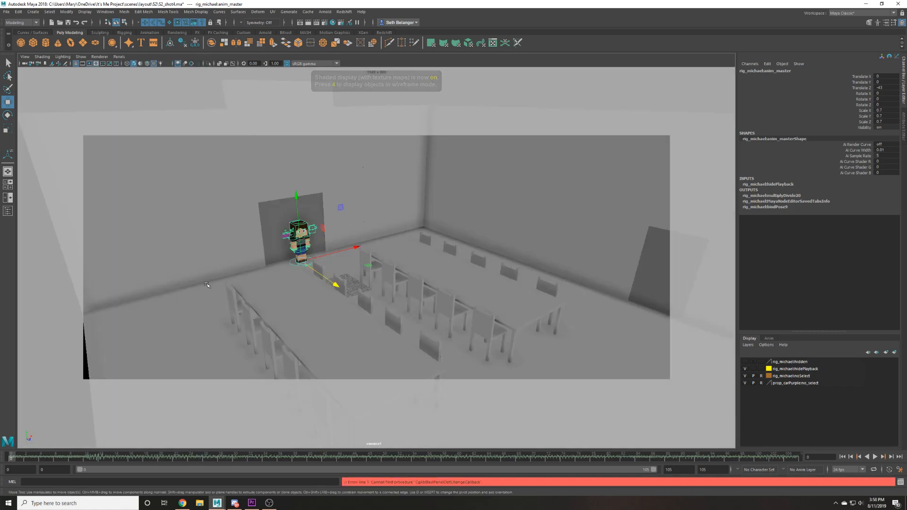
key("ctrl+s")
Open the attributes of the it_s_me audio track and set its offset to -450.
right_click(99, 453)
mouse_move(141, 432)
left_click(231, 460)
right_click(231, 462)
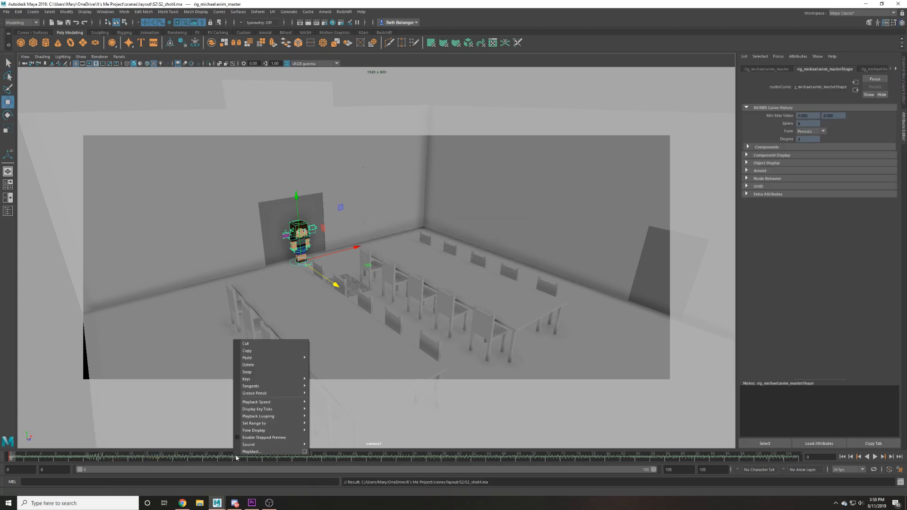
mouse_move(288, 444)
left_click(367, 459)
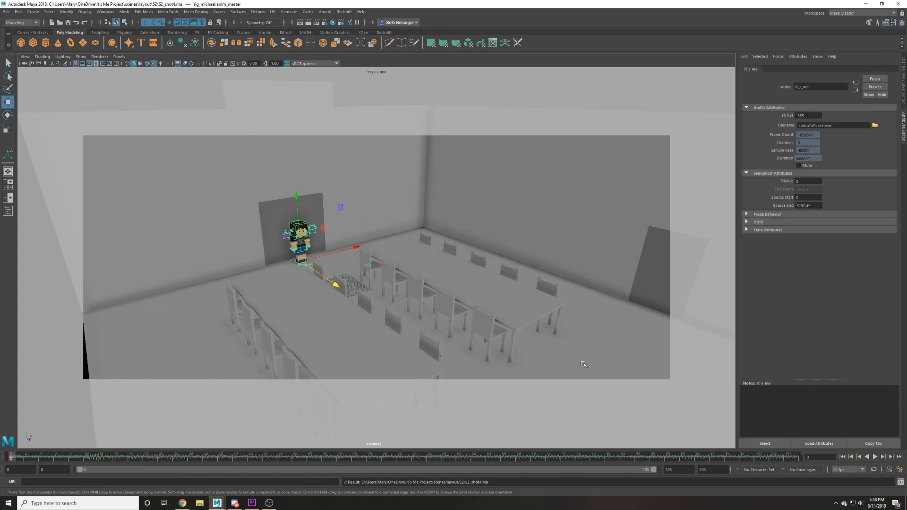
left_click(804, 116)
type("-450")
key("Return")
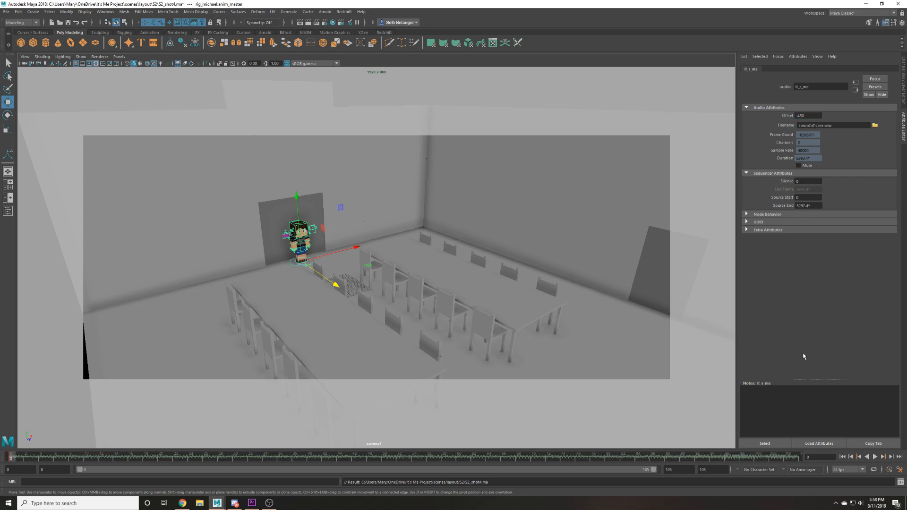
Play the shot back to check the audio timing at the current offset.
left_click(874, 456)
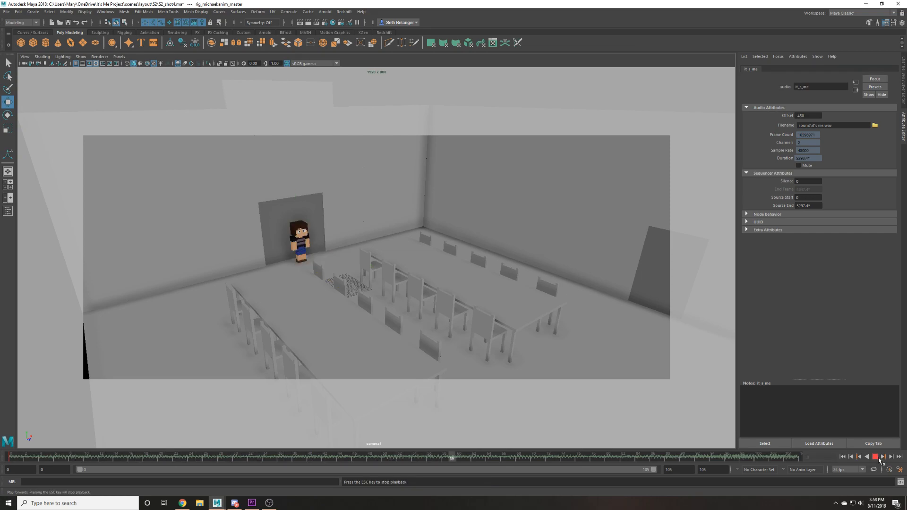
left_click(874, 457)
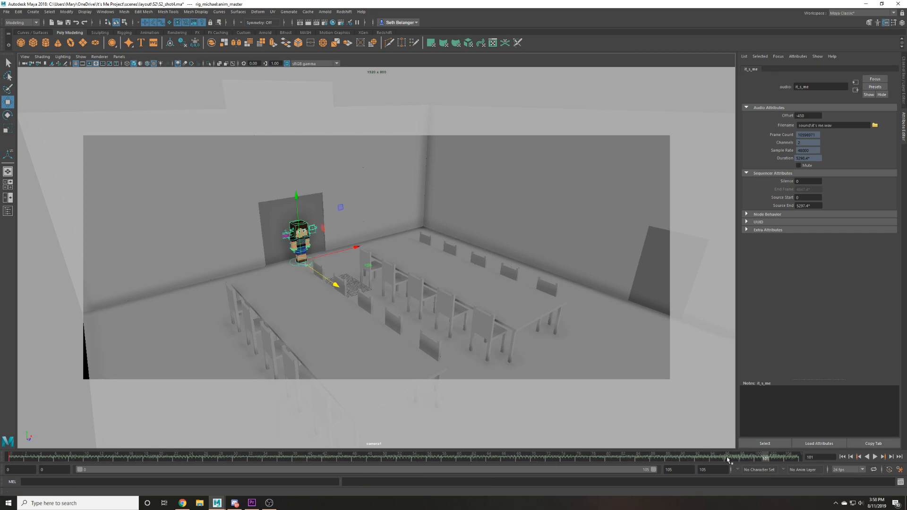
key("alt+v")
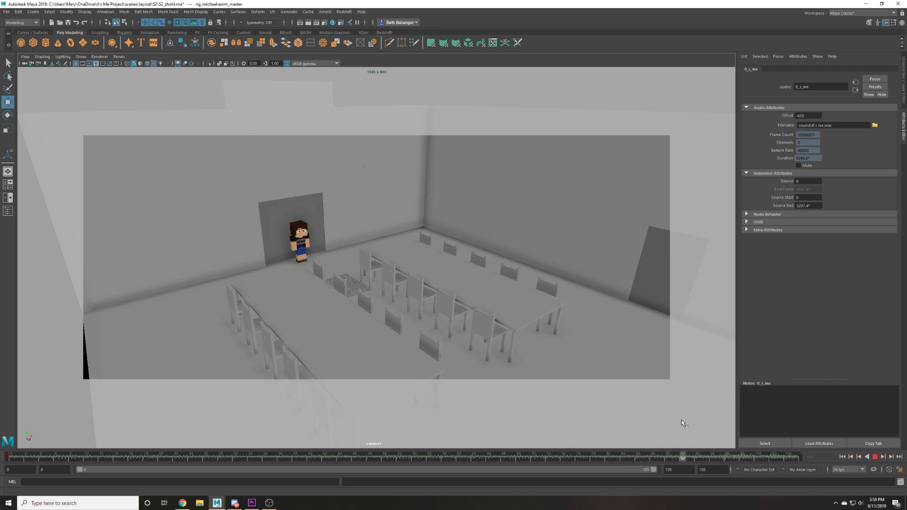
key("Escape")
Set the it_s_me audio offset to -543 and play the shot from the first frame.
left_click(808, 115)
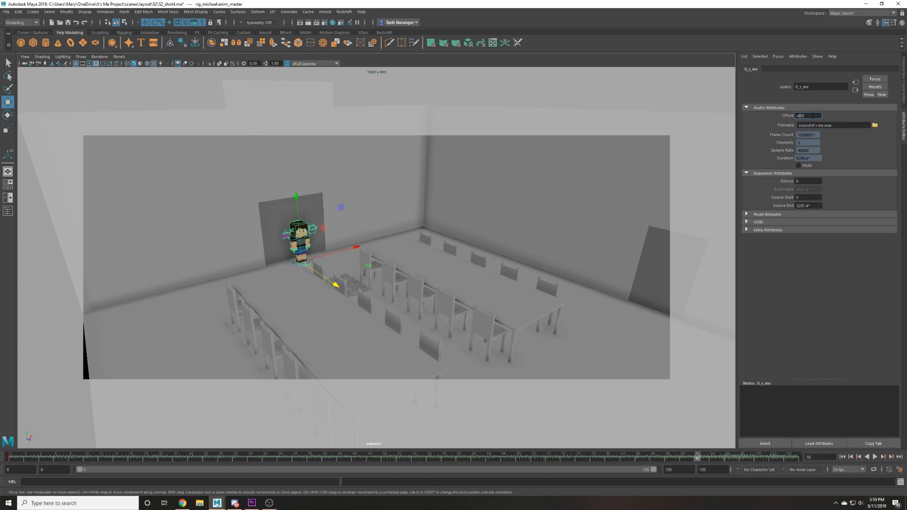
key("Return")
left_click(843, 456)
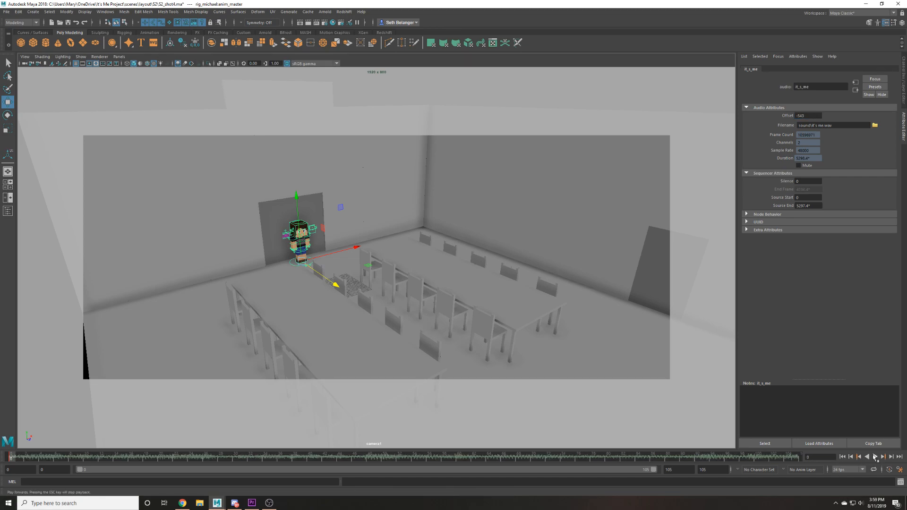
left_click(875, 457)
key("Escape")
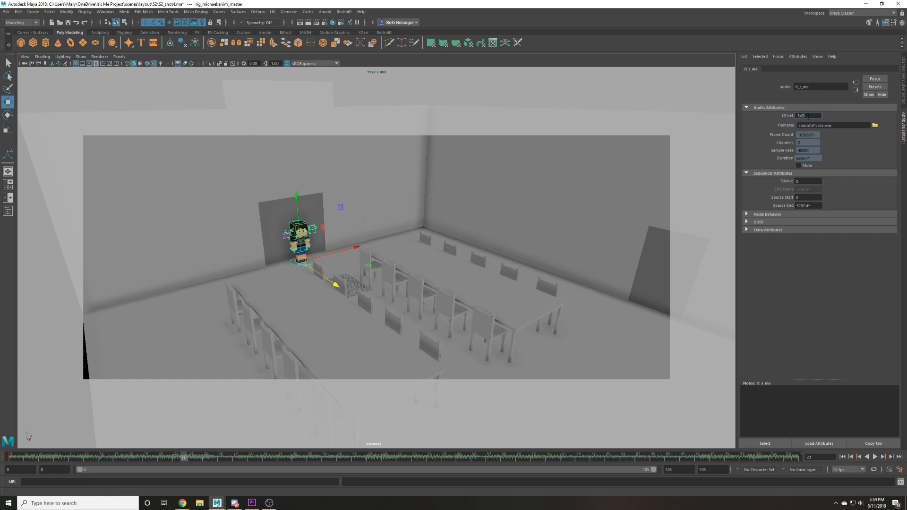
Set the it_s_me audio offset to -540 and play the shot through from the first frame.
key("Return")
left_click(842, 456)
left_click(875, 457)
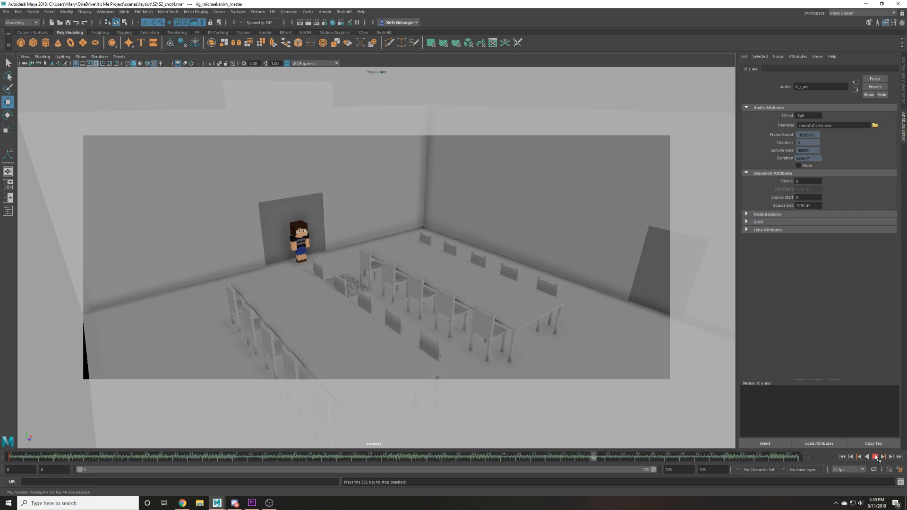
left_click(875, 456)
key("alt+Tab")
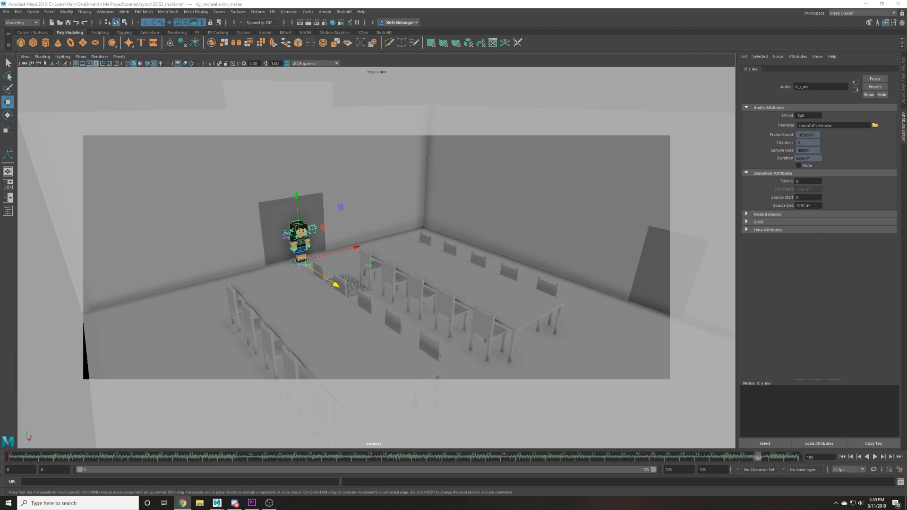
Set the end of the animation range to frame 100 and return to frame 0.
mouse_move(200, 460)
left_mouse_down()
mouse_move(458, 488)
mouse_move(535, 458)
mouse_move(745, 467)
left_mouse_up()
type("100")
key("Return")
left_click_drag(754, 460, 846, 456)
left_click(845, 457)
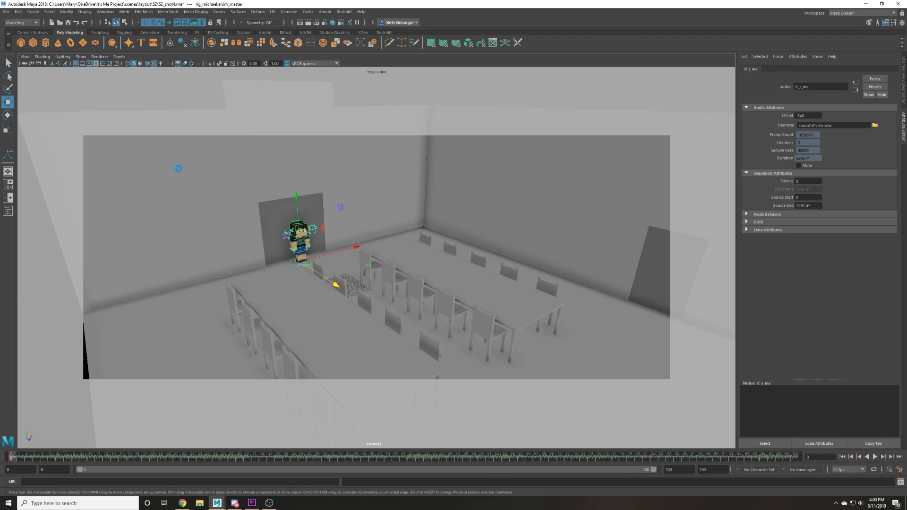
key("Return")
Key the character's master control at frame 0 and move it forward into the aisle between the tables at frame 100.
key("s")
left_click_drag(33, 458, 869, 453)
left_click_drag(312, 269, 358, 310)
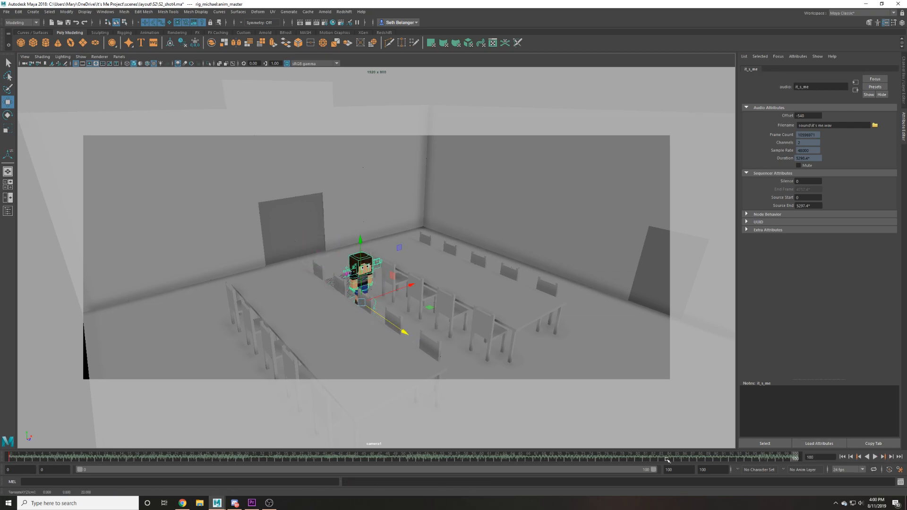
Set the tangents of the character's master control keys across frames 0 to 100 to clamped.
left_click_drag(788, 462, 9, 459, "shift")
right_click(19, 458)
mouse_move(47, 389)
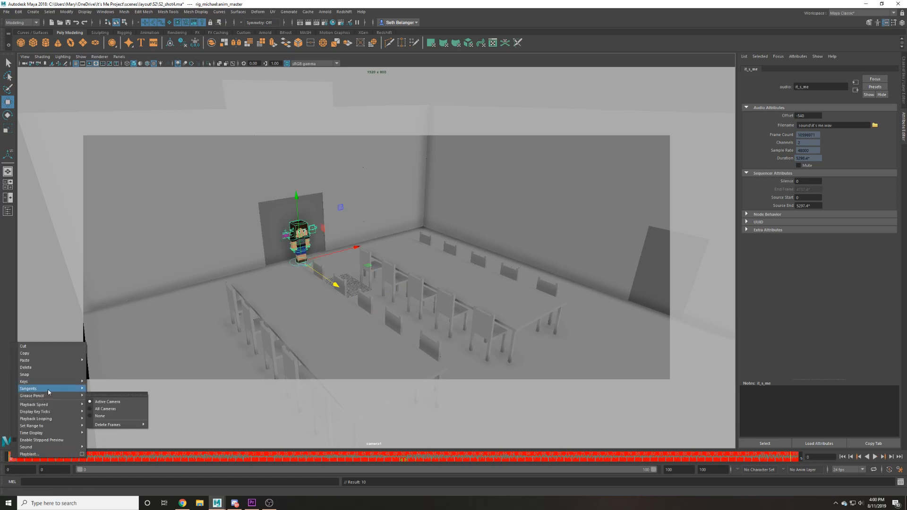
left_click(115, 410)
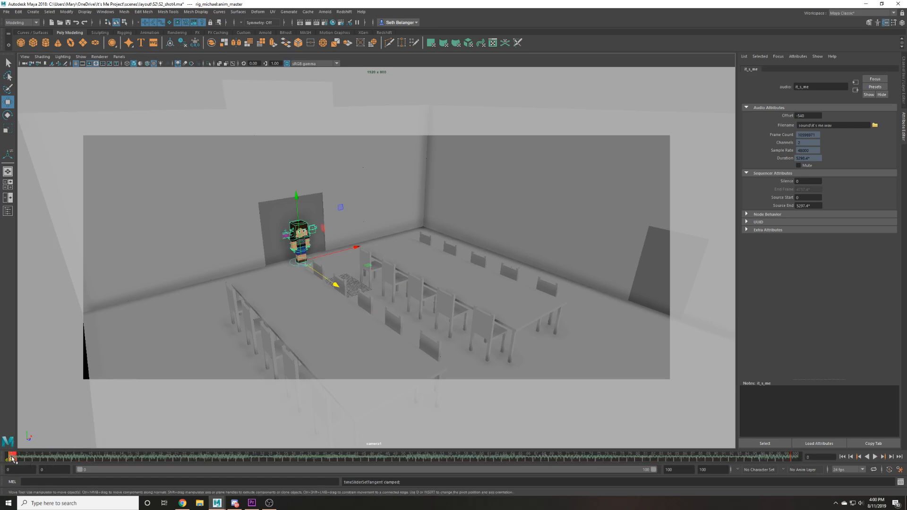
left_click_drag(11, 458, 836, 463, "shift")
right_click(765, 459)
mouse_move(801, 392)
left_click(861, 418)
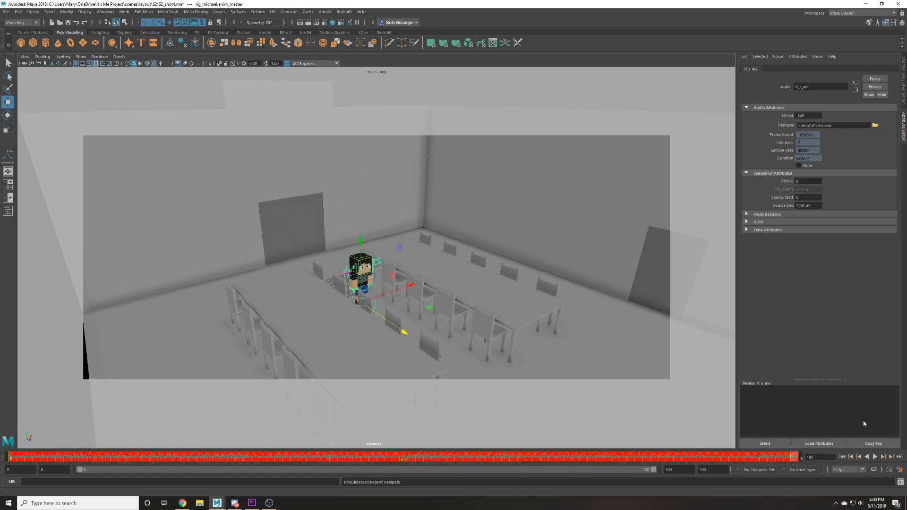
Play back the character's movement into the room and return to the first frame.
left_click(874, 456)
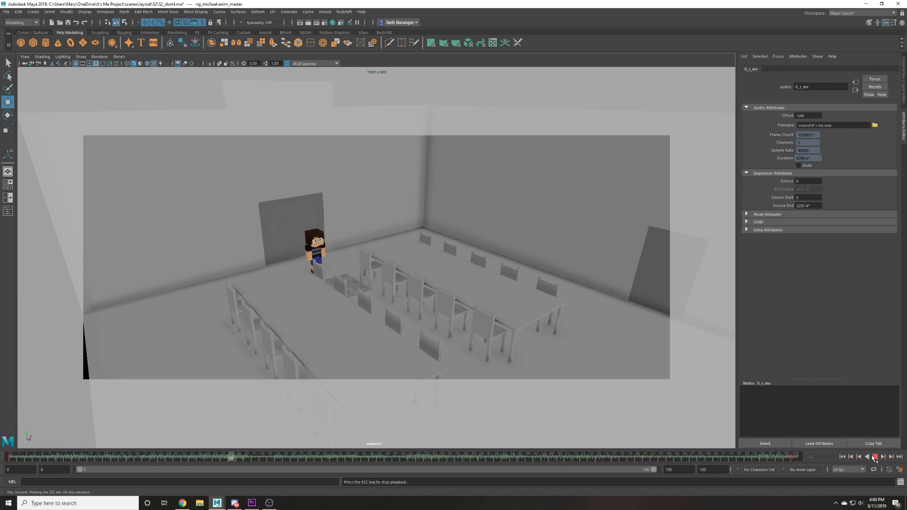
left_click(873, 457)
left_click(842, 456)
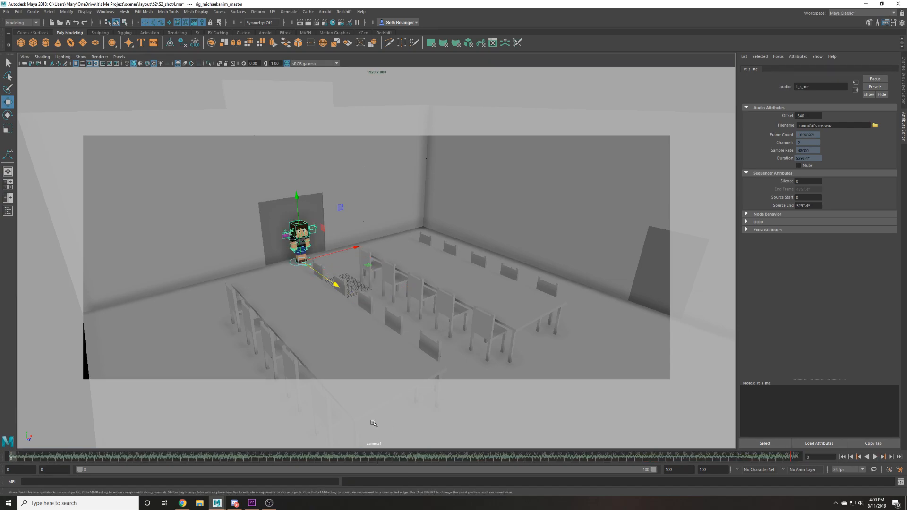
Move the character's master control slightly back into the doorway at frame 0, key it, and set its tangents to auto.
left_click_drag(332, 283, 327, 279)
middle_click_drag(232, 363, 227, 367)
scroll(188, 404, "down", 2)
key("s")
right_click(157, 454)
mouse_move(210, 386)
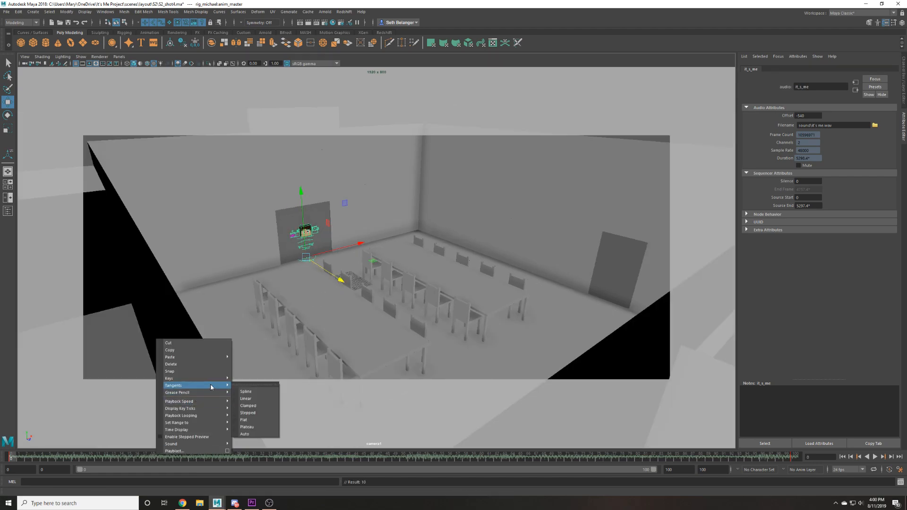
left_click(245, 434)
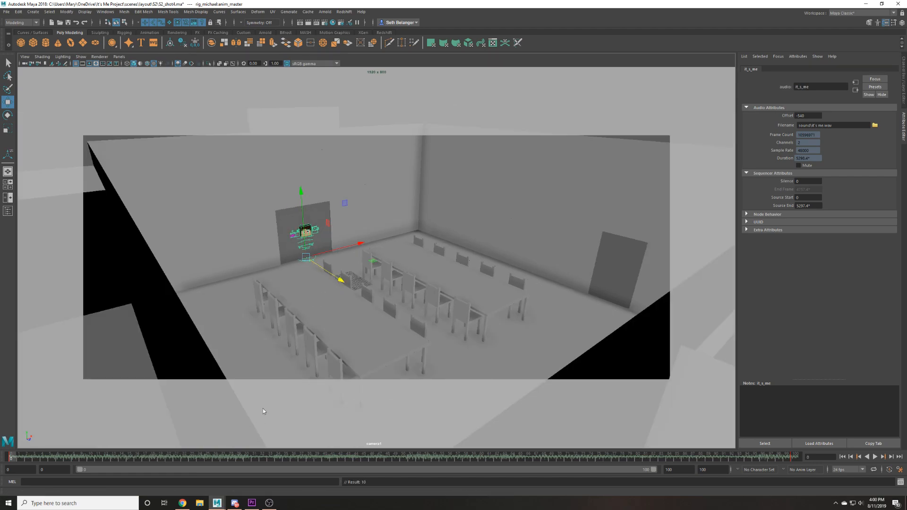
Rotate the two entrance doors and key their rotation so they start open and close behind the character.
left_click(286, 229)
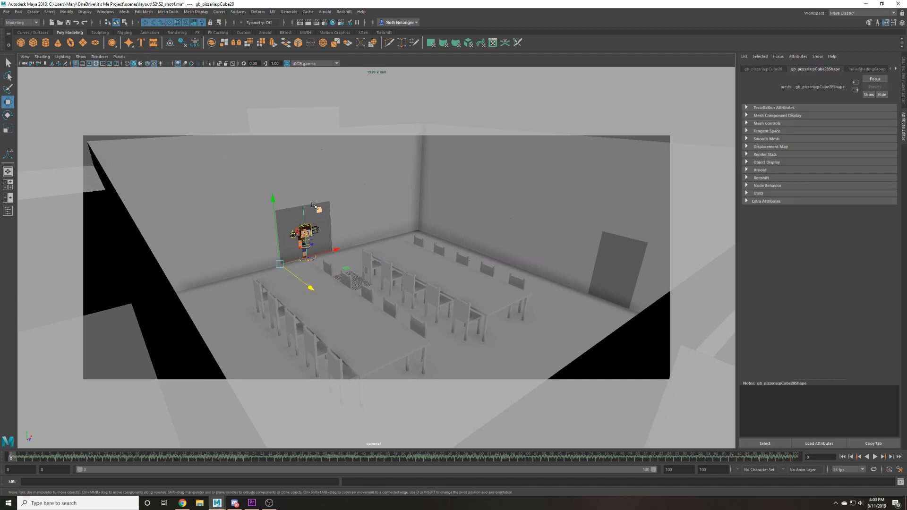
left_click(316, 219, "shift")
left_click_drag(73, 459, 307, 457)
key("e")
left_click_drag(270, 295, 299, 289)
key("s")
key("w")
left_click(317, 207)
key("e")
key("s")
key("w")
Adjust and key the rotation of the left entrance door, and play back the door motion.
left_click(270, 218)
key("e")
left_click_drag(279, 293, 336, 337)
key("s")
key("w")
key("alt+v")
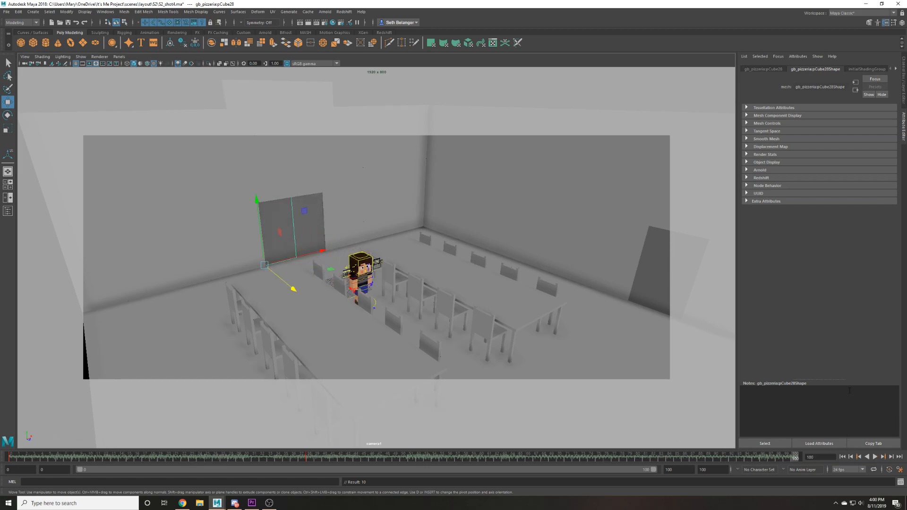
Save the S2_shot4 scene and open gb_pizzeria.ma from the project's assets/greybox folder.
left_click(269, 183)
key("ctrl+s")
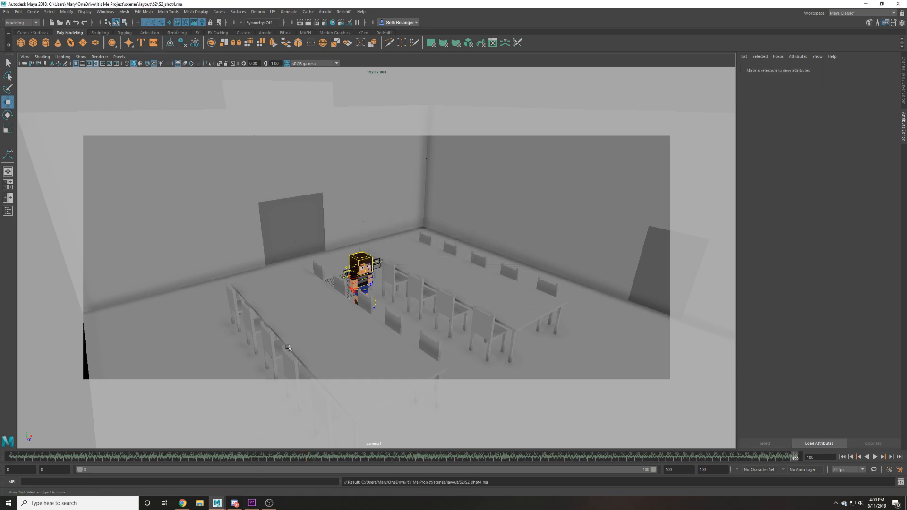
left_click(7, 12)
left_click(28, 32)
left_click(473, 298)
double_click(530, 282)
double_click(506, 298)
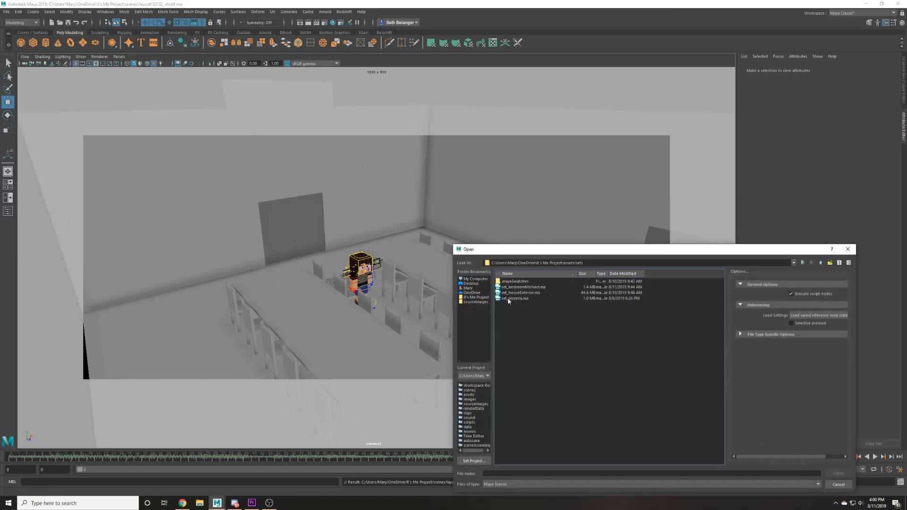
left_click(821, 263)
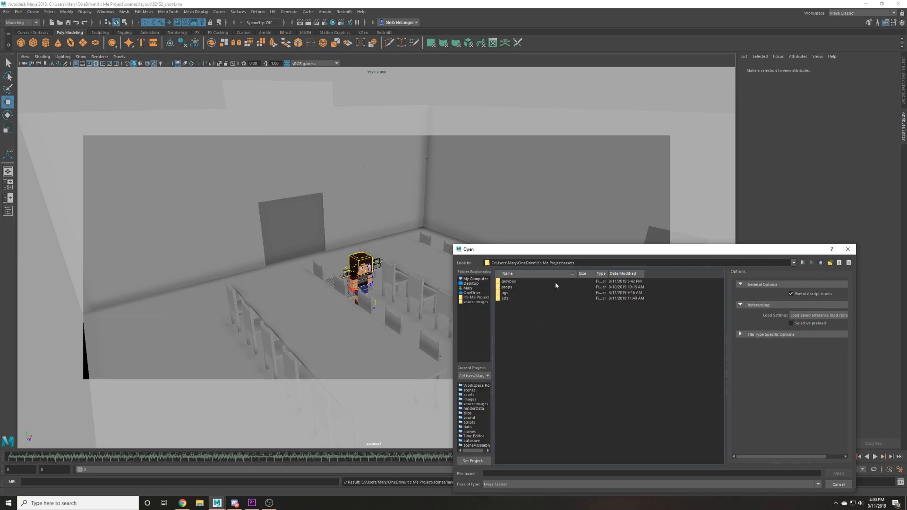
double_click(525, 282)
double_click(519, 287)
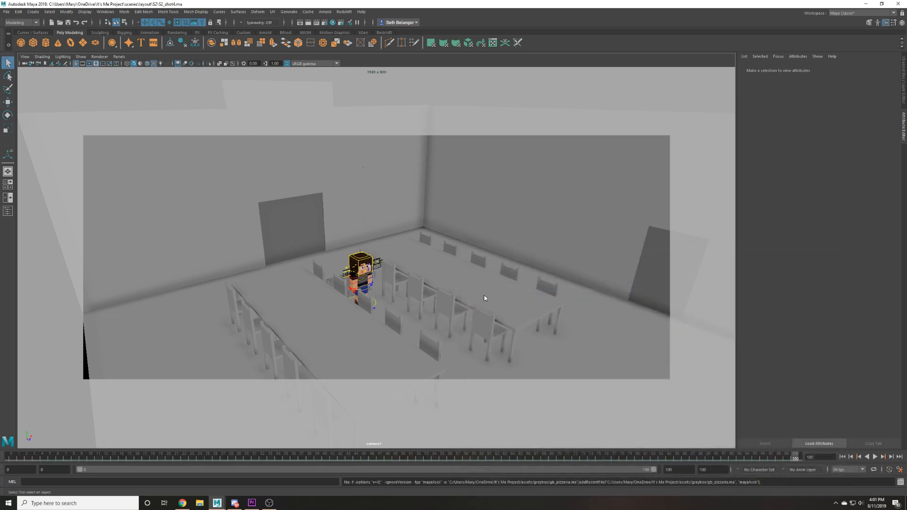
key("Return")
Group the right-hand dining table with its chairs and move the group 4 units along X, away from the aisle.
left_click_drag(313, 300, 560, 344, "alt")
scroll(449, 373, "up", 3)
middle_click_drag(448, 378, 459, 323, "alt")
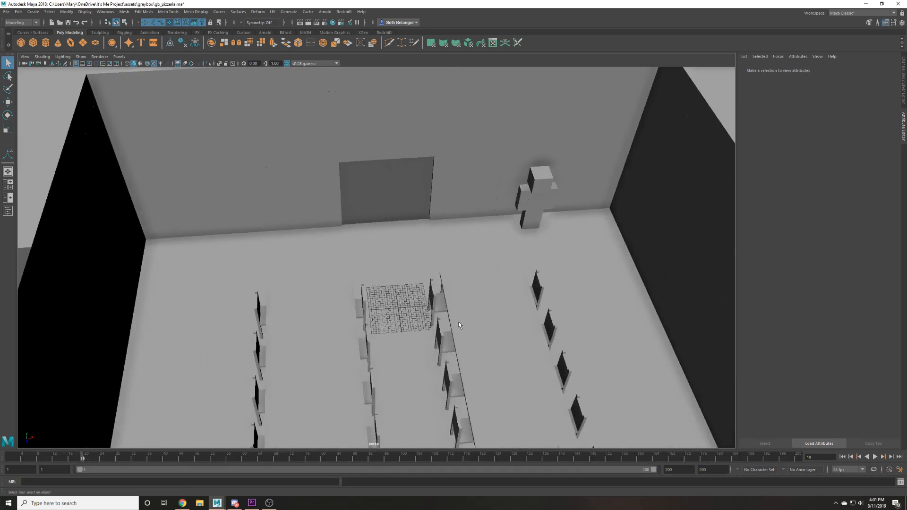
left_click(459, 322)
scroll(458, 323, "down", 2)
key("4")
left_click_drag(442, 349, 453, 381, "alt")
key("w")
scroll(534, 304, "up", 1)
key("5")
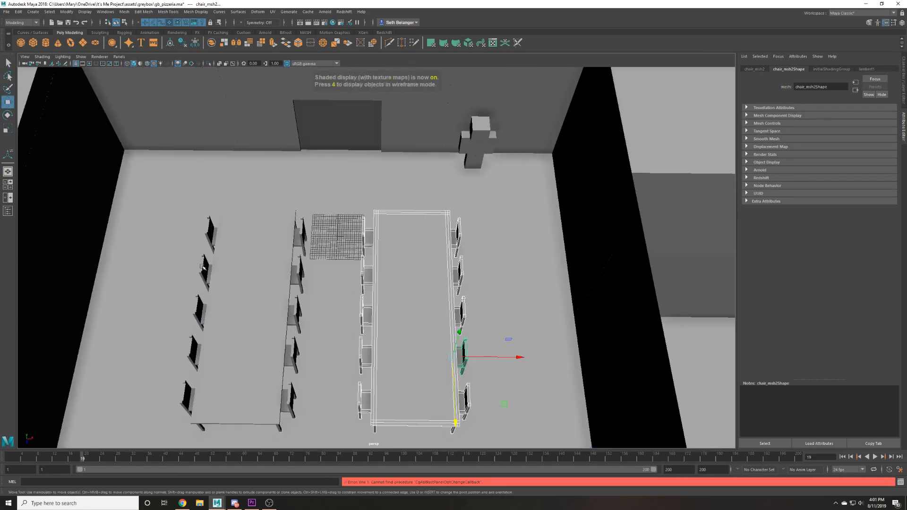
key("ctrl+g")
mouse_move(333, 242)
left_mouse_down()
mouse_move(357, 243)
mouse_move(347, 243)
left_mouse_up()
key("ctrl+a")
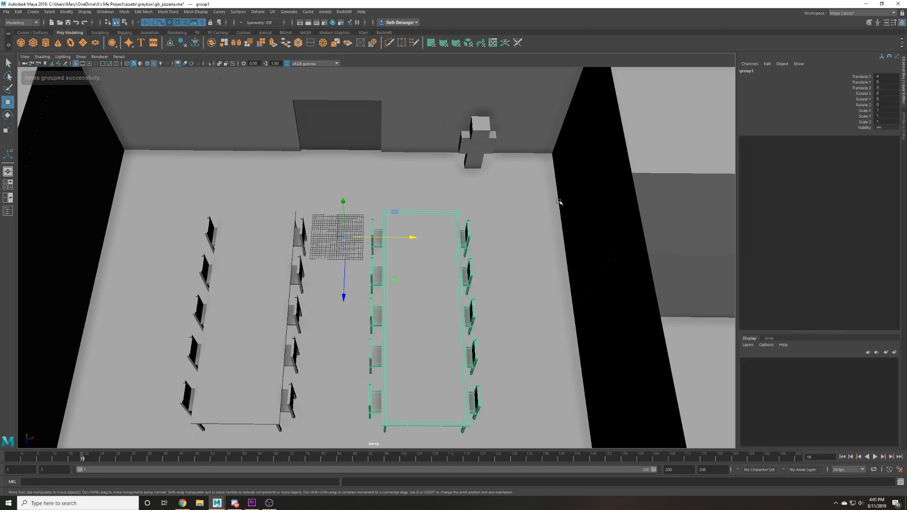
Group the left-hand dining table with its chairs and move the group to -4 in X, widening the aisle.
middle_click_drag(454, 226, 514, 162, "alt")
left_click_drag(514, 162, 521, 174, "alt")
middle_click_drag(521, 174, 539, 211, "alt")
left_click_drag(249, 166, 381, 410)
left_click(433, 357, "ctrl")
key("ctrl+g")
mouse_move(403, 214)
left_mouse_down()
mouse_move(391, 222)
mouse_move(403, 214)
left_mouse_up()
left_click_drag(464, 212, 456, 212)
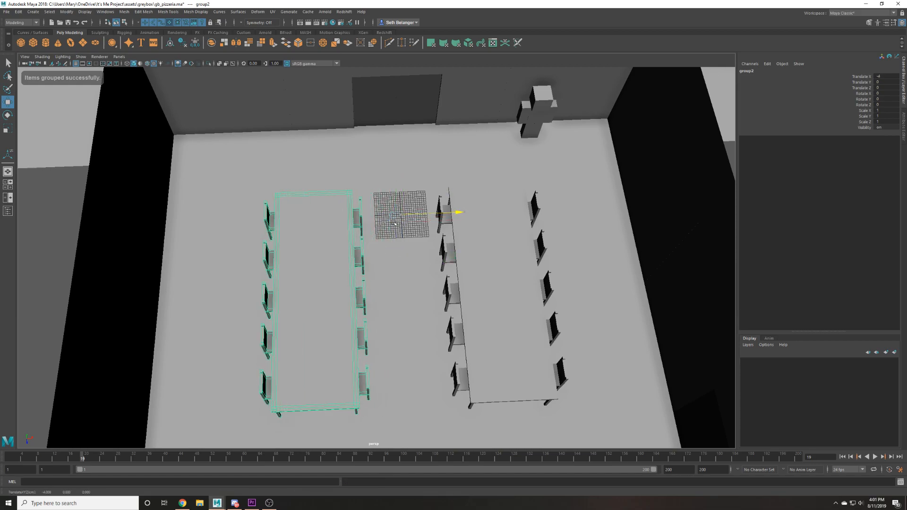
Save the pizzeria greybox file and reopen the S2_shot4 scene.
scroll(256, 155, "down", 4)
scroll(256, 155, "down", 5)
left_click(225, 282)
scroll(256, 265, "up", 5)
left_click_drag(269, 265, 283, 217, "alt")
scroll(283, 217, "up", 3)
left_click_drag(281, 288, 299, 239, "alt")
key("ctrl+s")
left_click(119, 56)
mouse_move(186, 65)
left_click(7, 12)
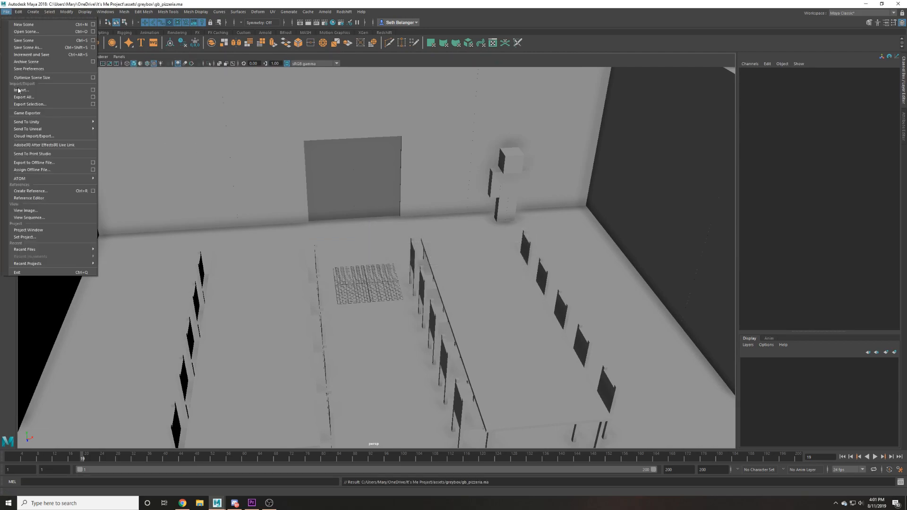
mouse_move(71, 249)
left_click(142, 251)
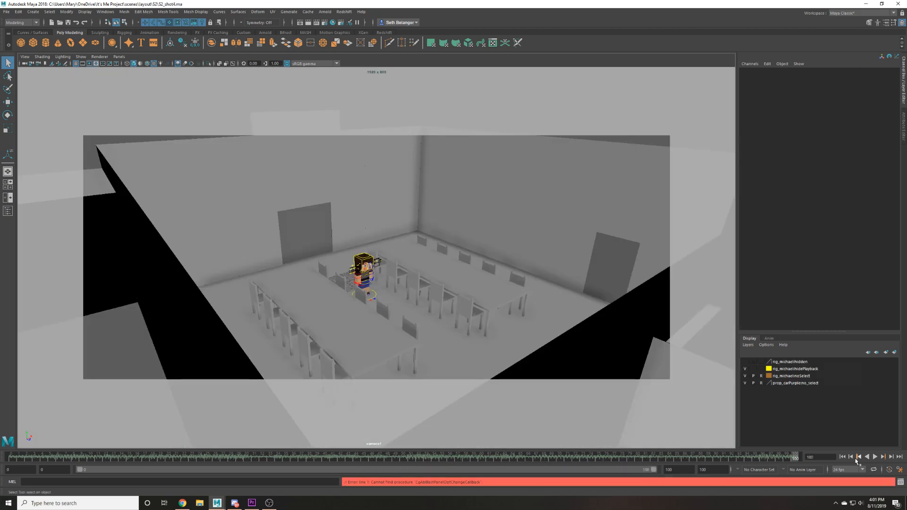
Play back the shot to check the character's walk through the widened aisle.
left_click(858, 457)
left_click(876, 457)
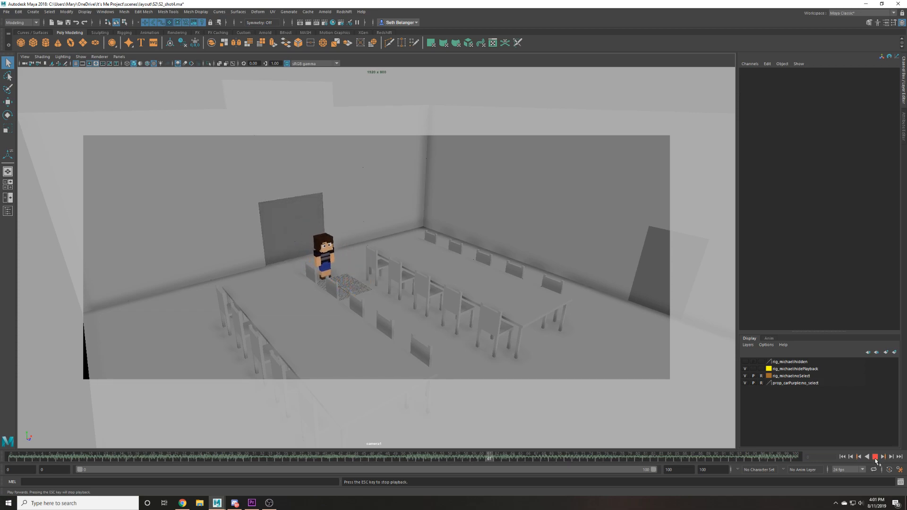
left_click(874, 457)
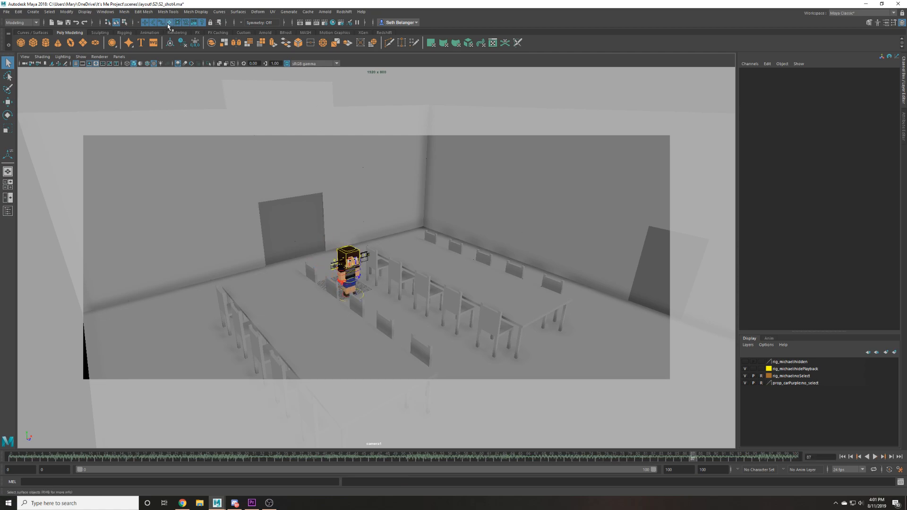
Move the character's master control back along the aisle toward the doors at frame 100.
left_click(360, 294)
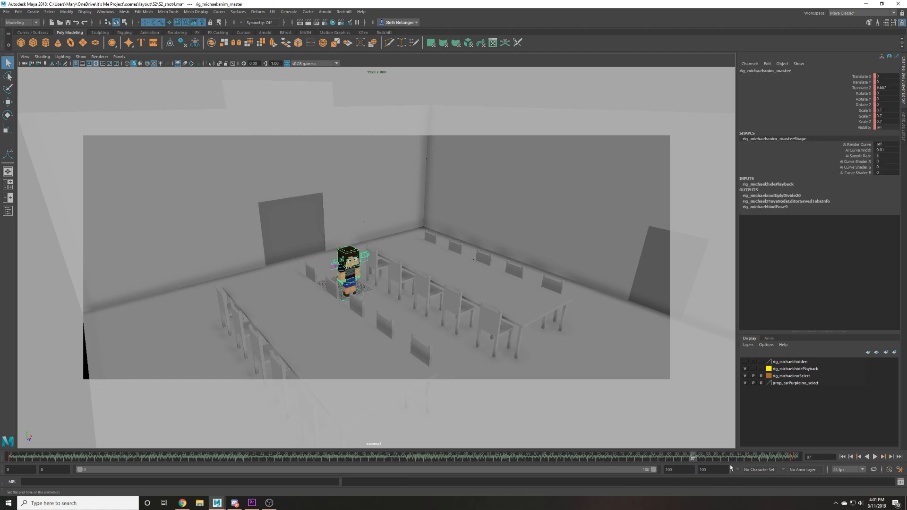
left_click_drag(730, 458, 852, 459)
key("w")
left_click_drag(378, 318, 358, 307)
left_click(875, 456)
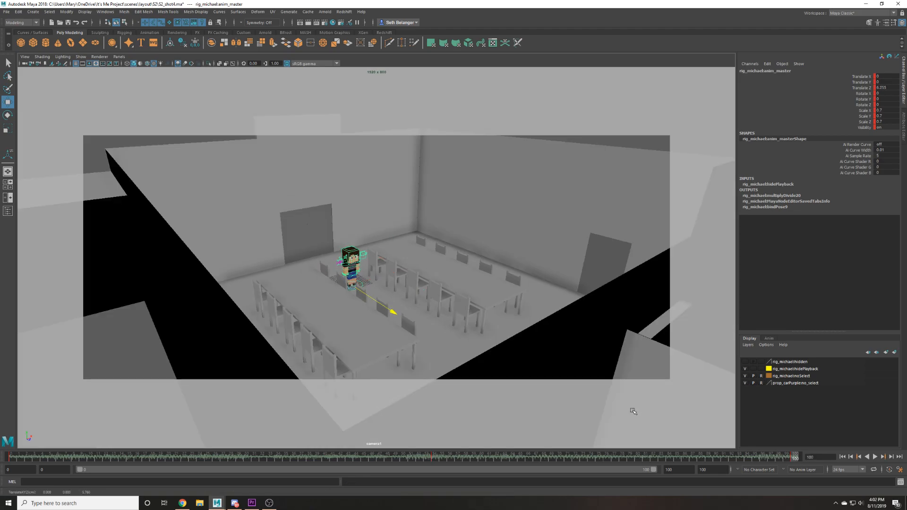
Play back the shortened walk from the start and return to frame 0.
left_click(842, 457)
left_click(874, 456)
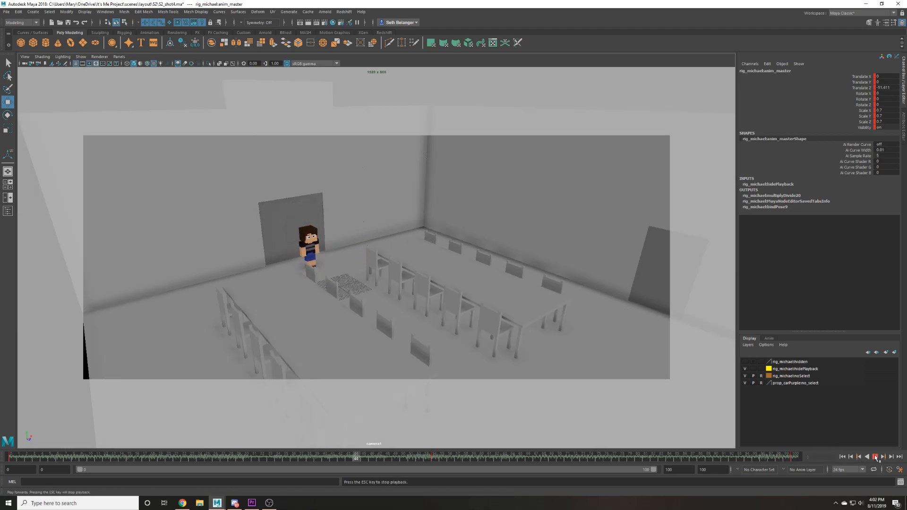
left_click(875, 457)
left_click(848, 457)
left_click(842, 457)
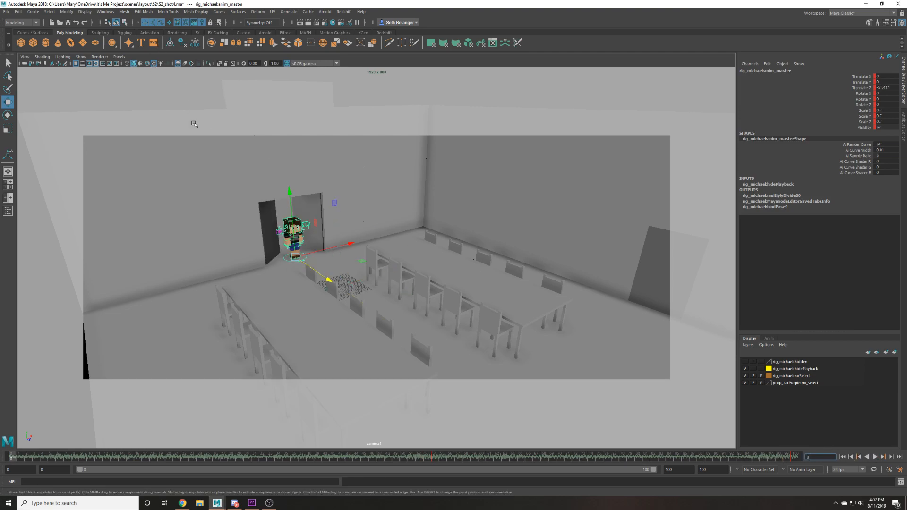
Save S2_shot4, and save a copy of the scene as S2_shot5 in the scenes/layout/S2 folder.
left_click(197, 154)
key("ctrl+s")
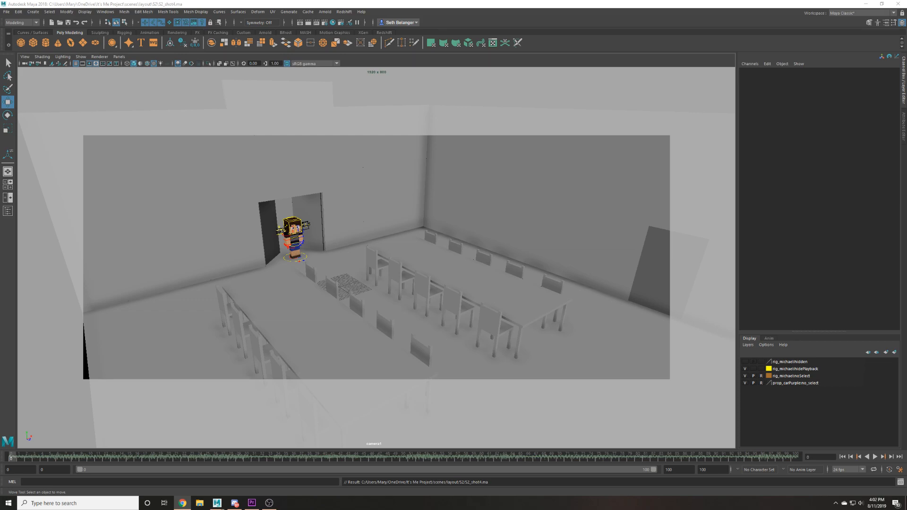
left_click(158, 256)
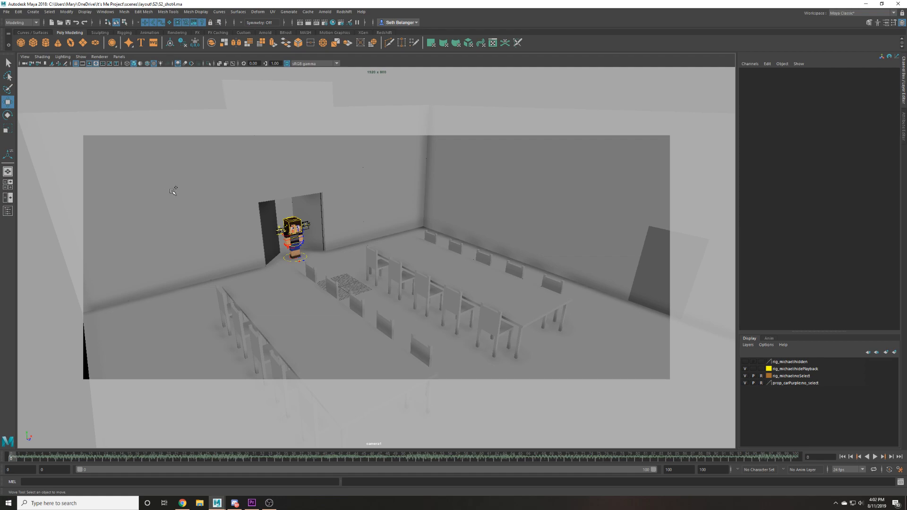
key("ctrl+shift+s")
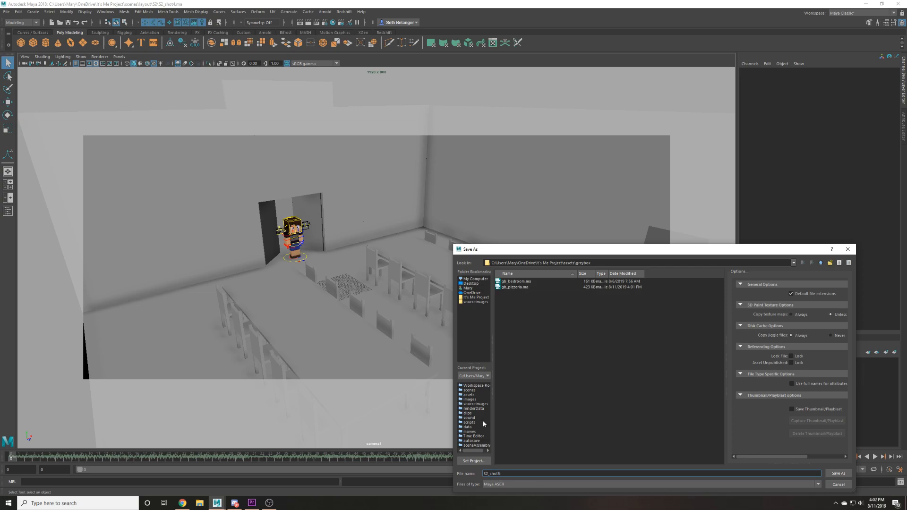
left_click(478, 298)
double_click(515, 341)
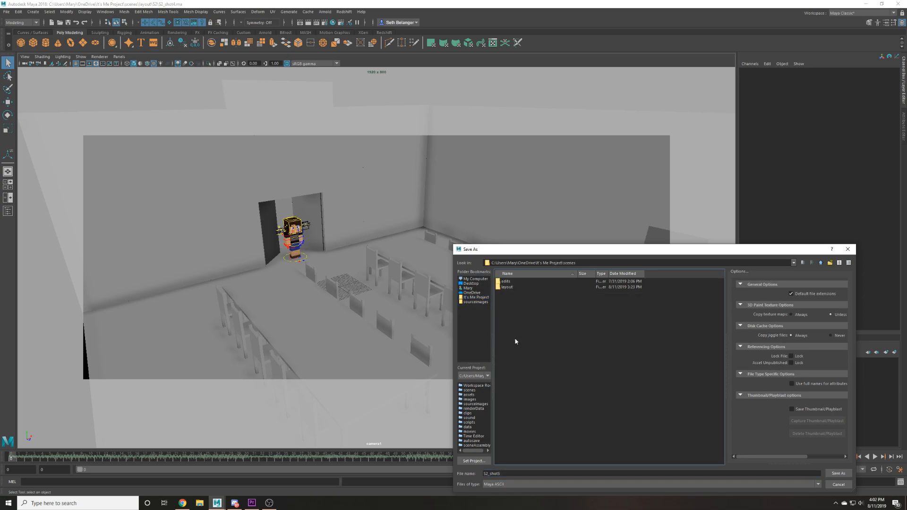
double_click(517, 288)
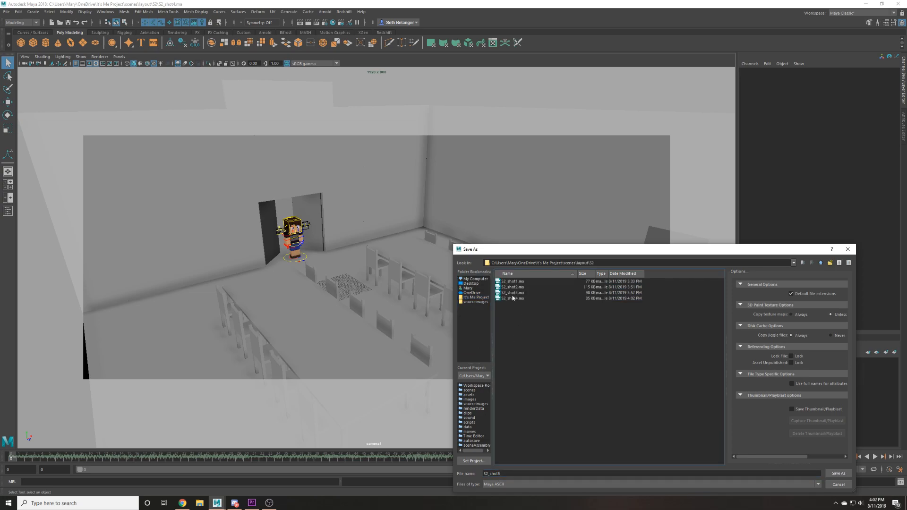
left_click(837, 473)
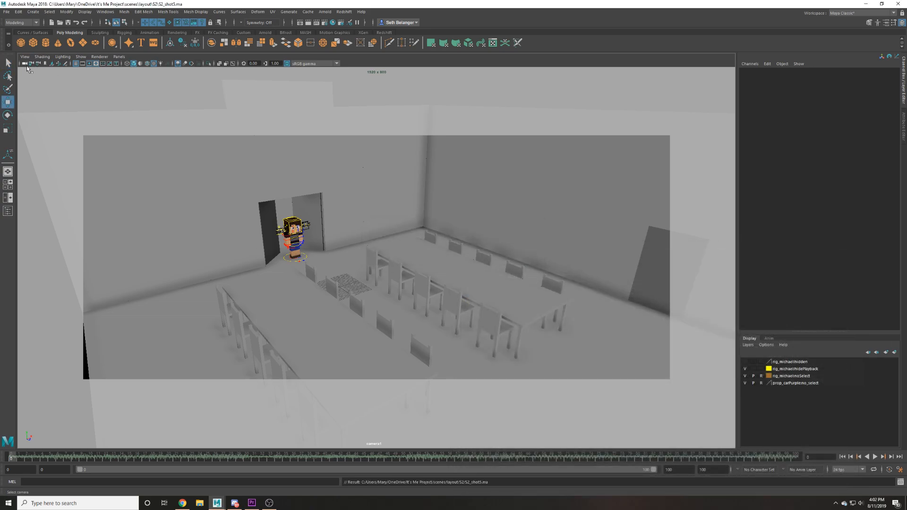
Select camera1 and move it out of the dining room so it looks straight down the hallway.
left_click(26, 66)
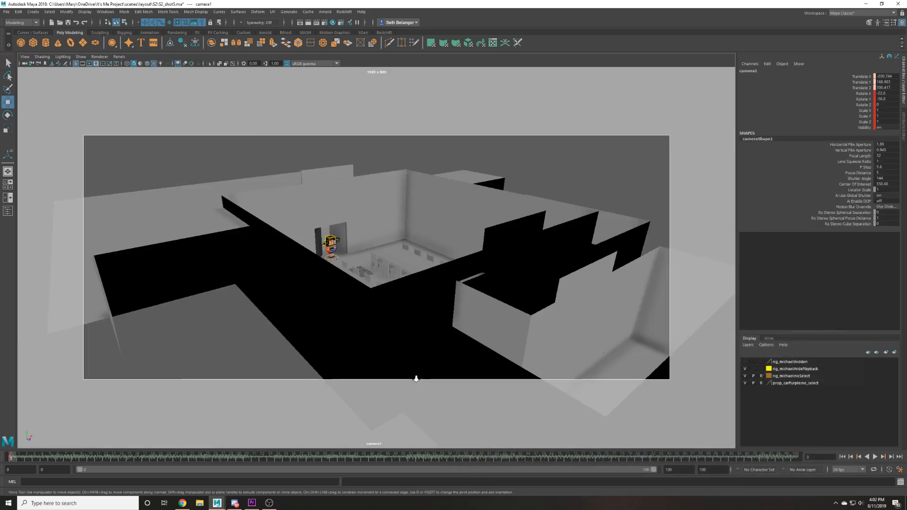
left_click_drag(425, 378, 367, 348, "alt")
right_click_drag(415, 373, 468, 360, "alt")
middle_click_drag(879, 99, 892, 99)
middle_click_drag(653, 142, 608, 154, "alt")
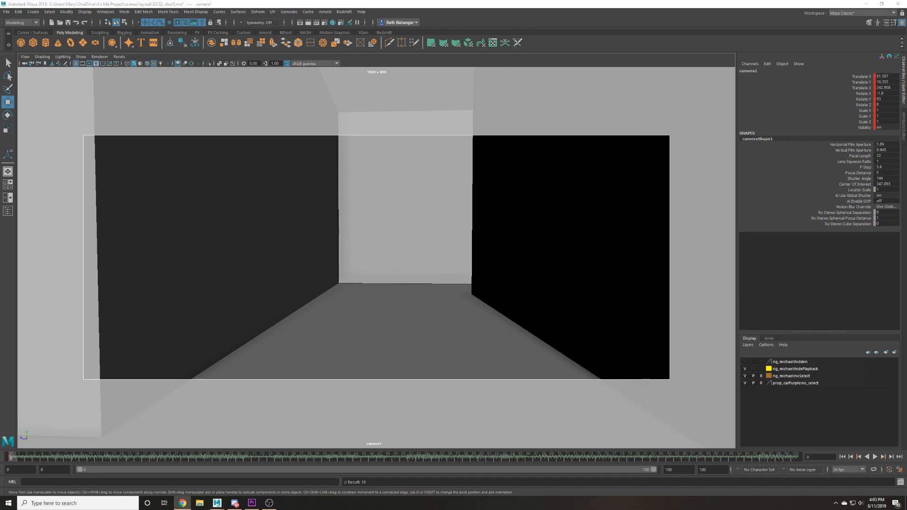
Refine camera1's position and angle to frame the end wall of the hallway between both side walls.
left_click_drag(160, 192, 158, 190, "alt")
scroll(160, 193, "down", 2)
middle_click_drag(159, 191, 171, 228, "alt")
right_click_drag(171, 229, 211, 231, "alt")
middle_click_drag(211, 231, 201, 188, "alt")
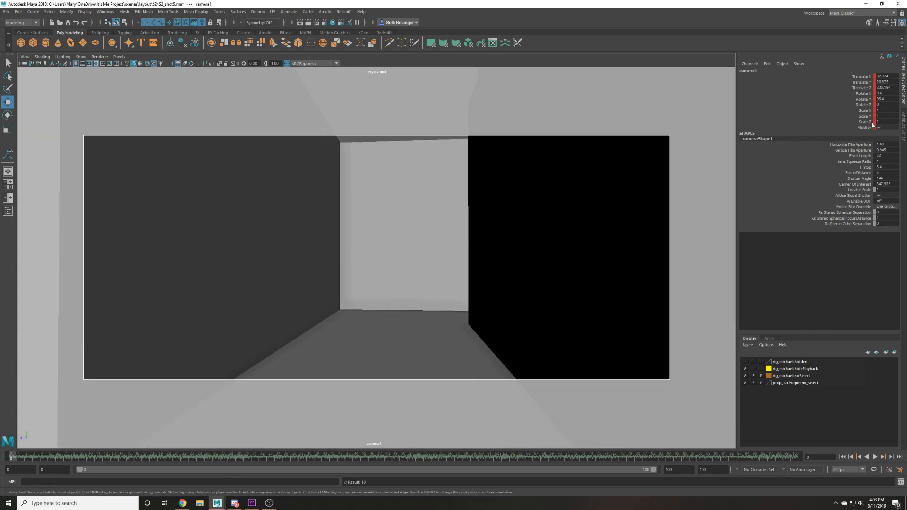
Lower camera1 and tilt it upward with Rotate X at 11, and set its focal length to 35.
middle_click_drag(885, 94, 903, 94)
middle_click_drag(579, 153, 585, 134, "alt")
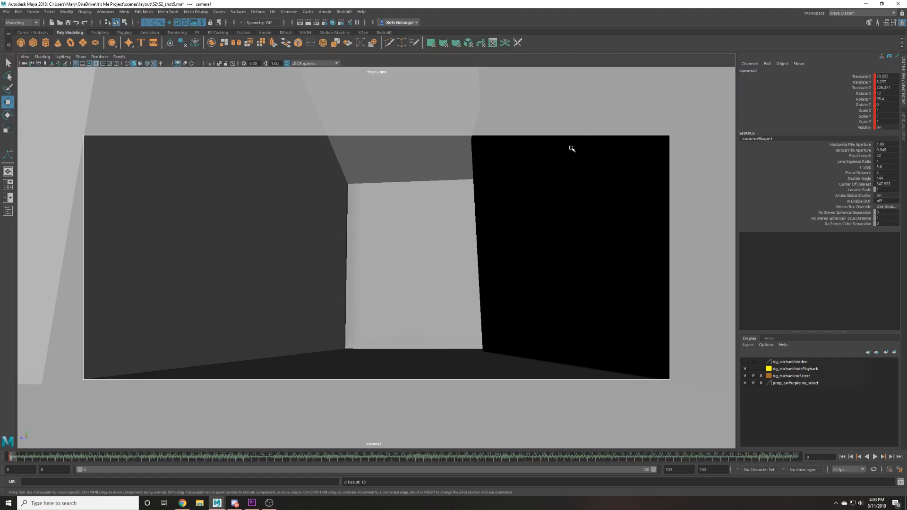
middle_click_drag(884, 93, 872, 100)
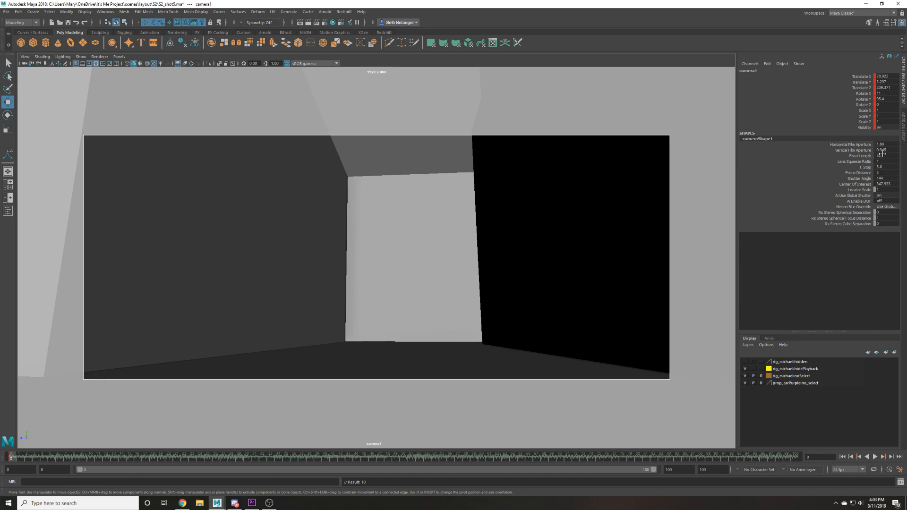
key("Return")
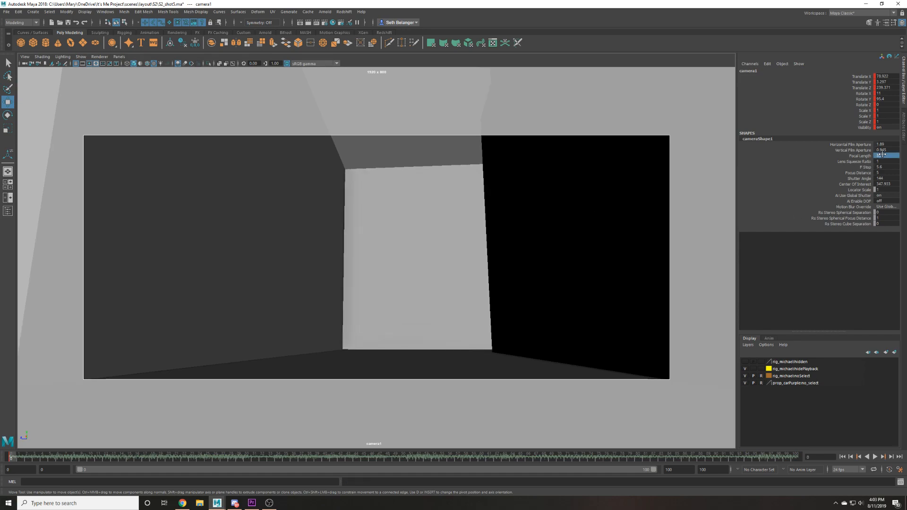
Switch to the perspective view and delete all animation keys from both doors behind the character at frame 42.
left_click(119, 57)
mouse_move(164, 64)
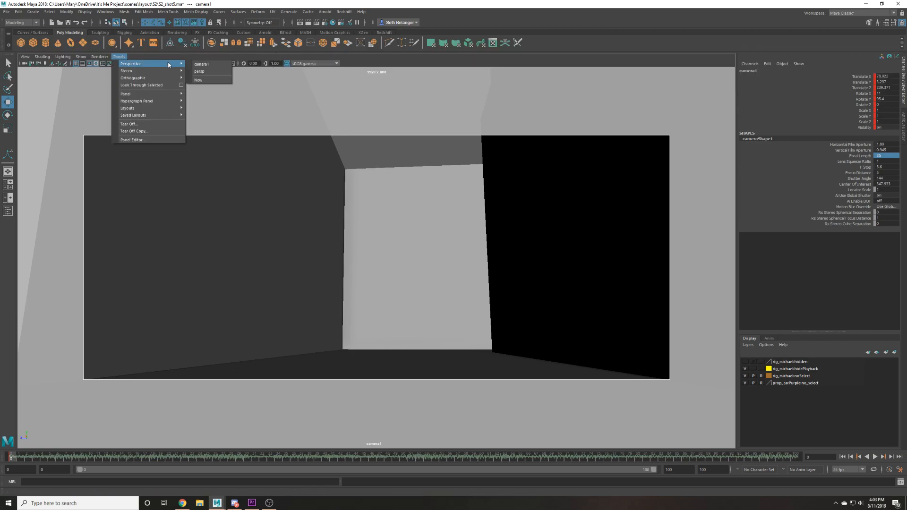
left_click(206, 71)
right_click_drag(253, 109, 204, 98, "alt")
right_click_drag(300, 203, 332, 175, "alt")
left_click_drag(331, 176, 329, 128, "alt")
right_click_drag(329, 127, 359, 114, "alt")
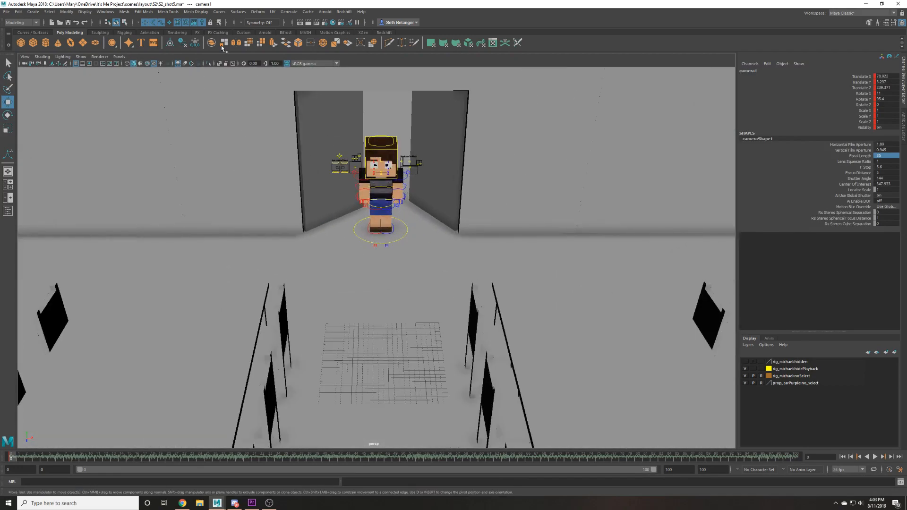
left_click(333, 143)
left_click(438, 128, "shift")
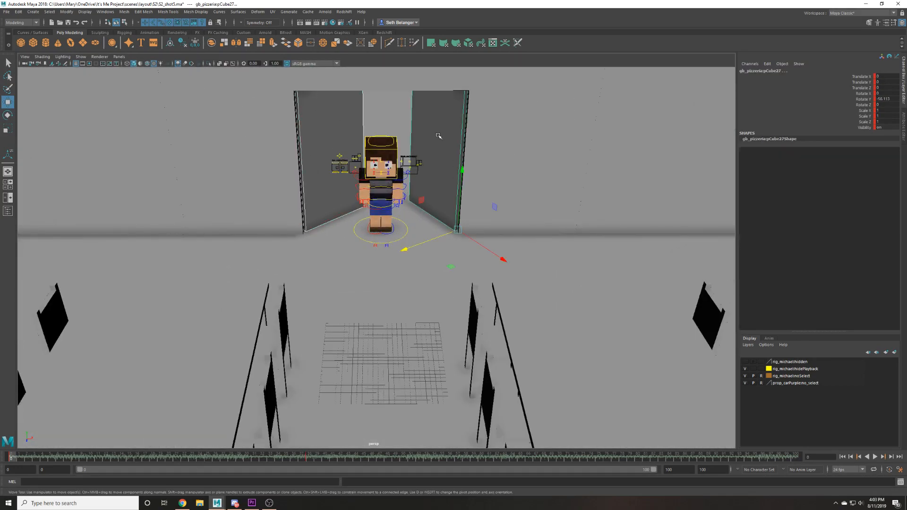
double_click(344, 458)
right_click(344, 457)
left_click(372, 375)
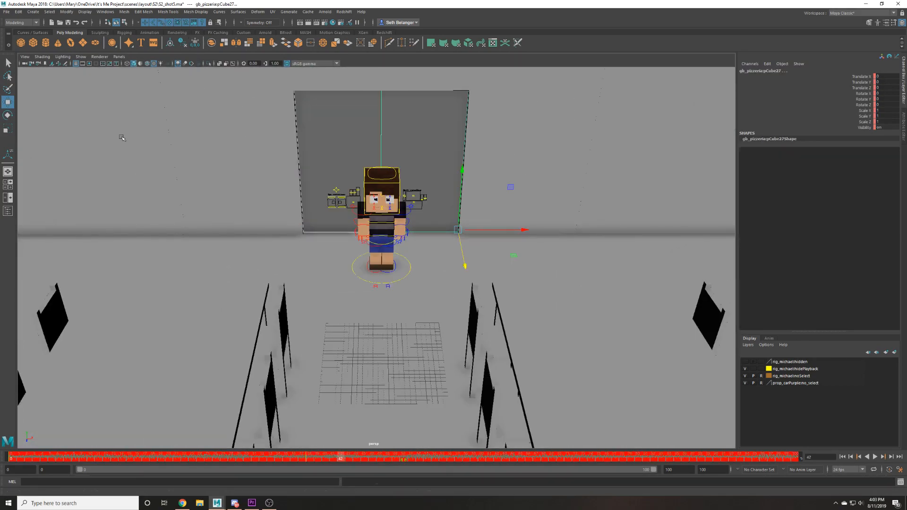
Select the character's master control and delete all of its animation keys at frame 0.
left_click(352, 268)
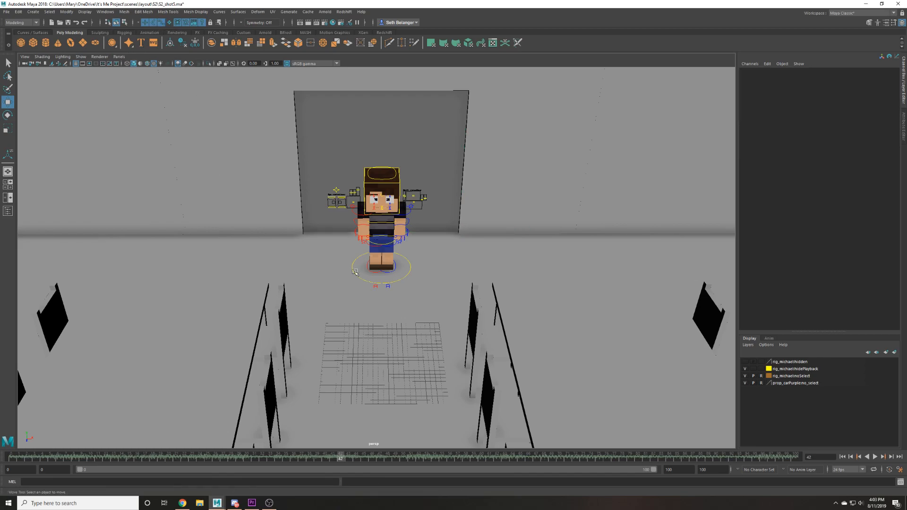
left_click(357, 271)
left_click_drag(382, 267, 336, 367)
key("ctrl+z")
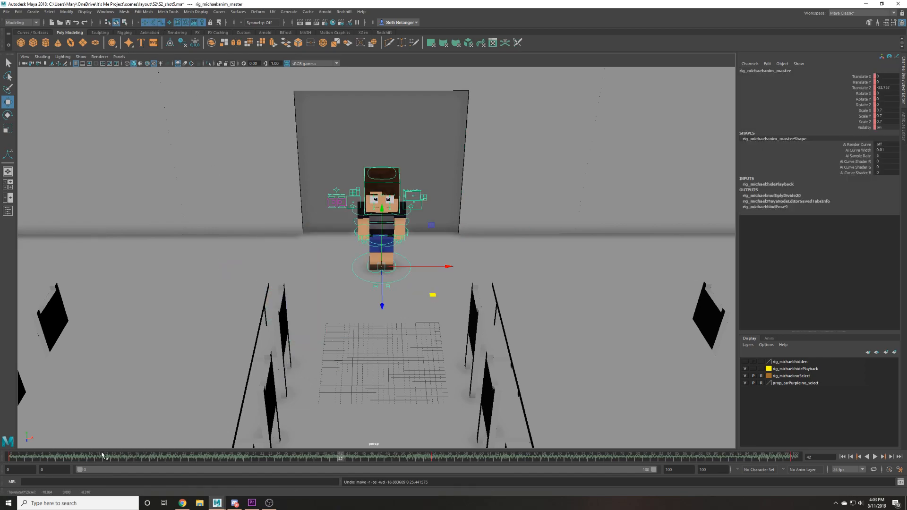
left_click_drag(103, 455, 13, 456)
double_click(13, 456)
right_click(17, 456)
left_click(49, 364)
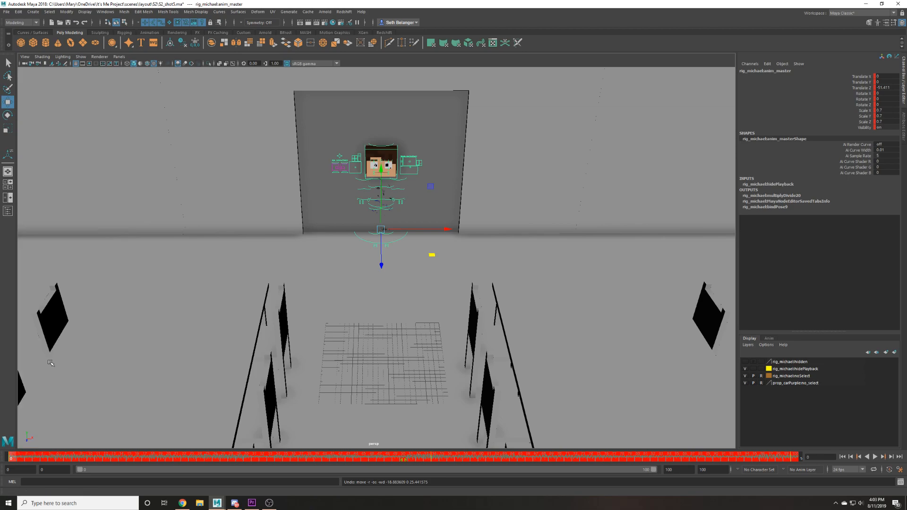
Move the character from the doorway into the hallway beside the wall corner and turn it about 28 degrees around Y.
scroll(356, 348, "down", 10)
middle_click_drag(425, 354, 429, 271, "alt")
left_click_drag(433, 189, 332, 332)
key("f")
left_click_drag(333, 413, 342, 354, "alt")
scroll(322, 350, "up", 4)
scroll(322, 350, "down", 4)
middle_click_drag(342, 354, 332, 405)
key("e")
left_click_drag(335, 346, 390, 397)
key("w")
middle_click_drag(390, 400, 373, 398)
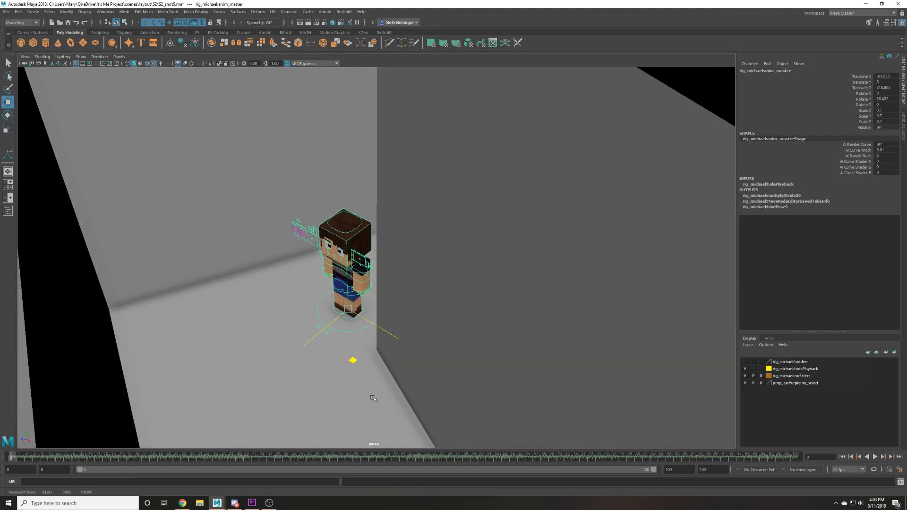
key("f")
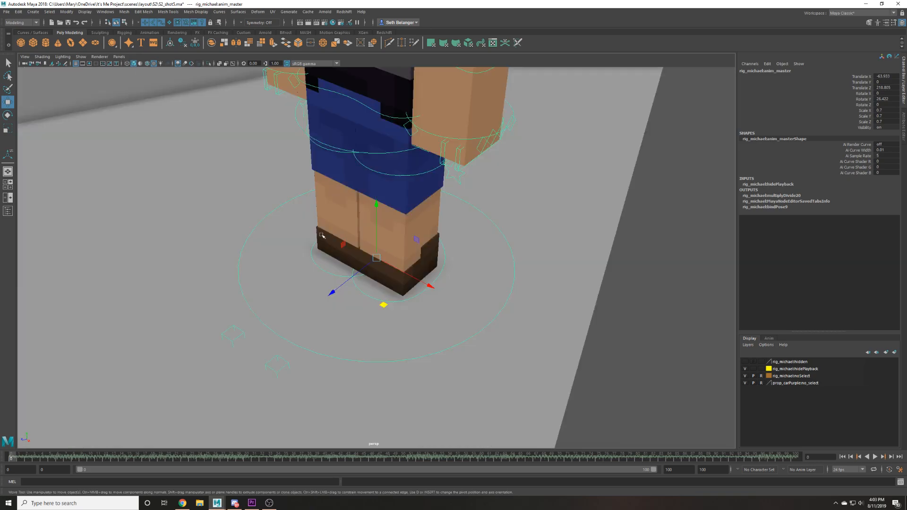
Save the scene and rotate the character's right clavicle control to about -14, 16, -12 degrees.
left_click(231, 148)
scroll(231, 148, "down", 3)
left_click_drag(231, 148, 273, 133, "alt")
middle_click_drag(273, 133, 287, 260, "alt")
scroll(288, 260, "up", 4)
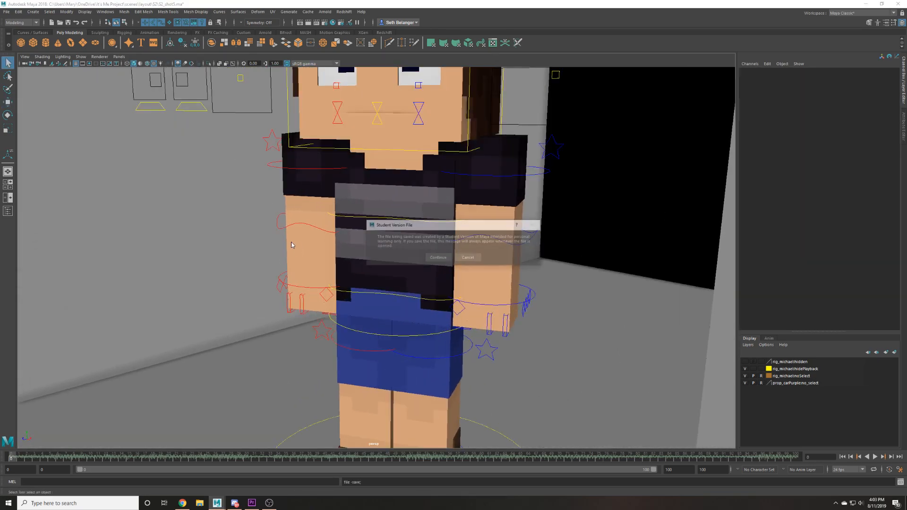
left_click(284, 168)
key("f")
scroll(276, 229, "down", 5)
left_click_drag(276, 229, 373, 293, "alt")
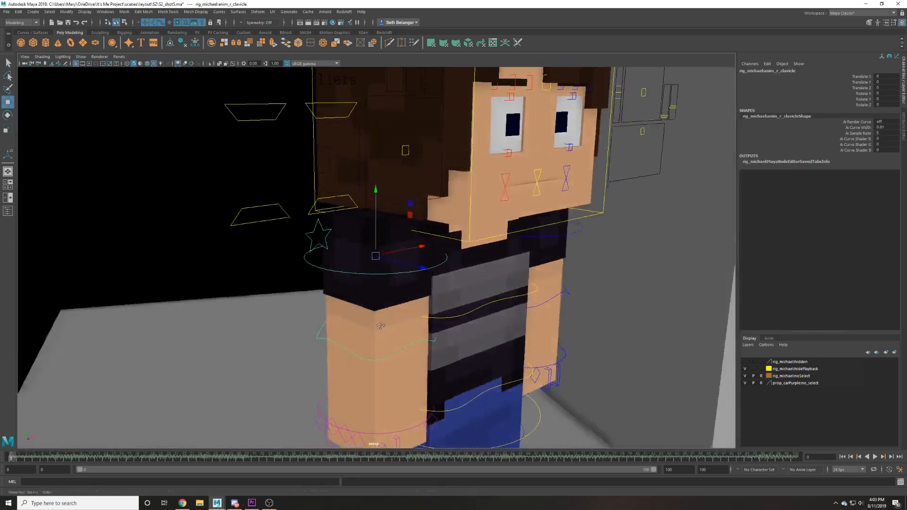
scroll(373, 293, "up", 2)
middle_click_drag(373, 293, 340, 242, "alt")
key("e")
left_click_drag(340, 243, 360, 214)
Try a walking stance by undoing the left foot's move and placing the right foot forward.
scroll(454, 327, "down", 2)
middle_click_drag(454, 327, 454, 220, "alt")
scroll(454, 219, "down", 3)
left_click_drag(450, 331, 464, 359, "alt")
left_click(464, 349)
key("w")
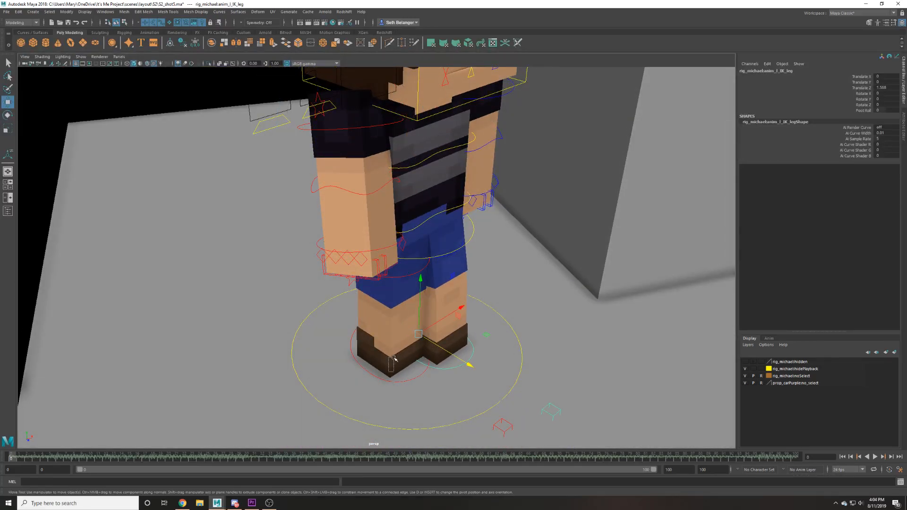
key("ctrl+z")
left_click_drag(414, 369, 434, 385)
Try swinging the right arm backward at the clavicle and adjusting the chest control.
left_click(314, 133)
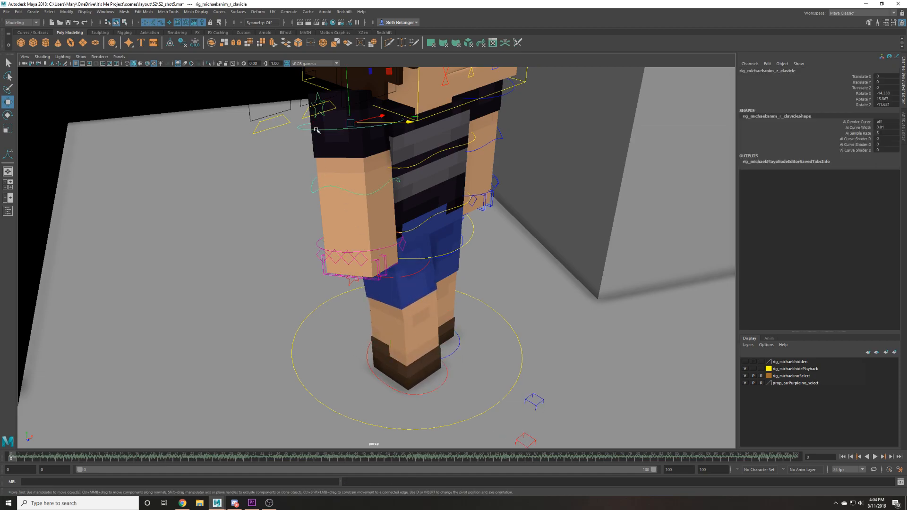
key("e")
left_click_drag(336, 117, 373, 108)
key("w")
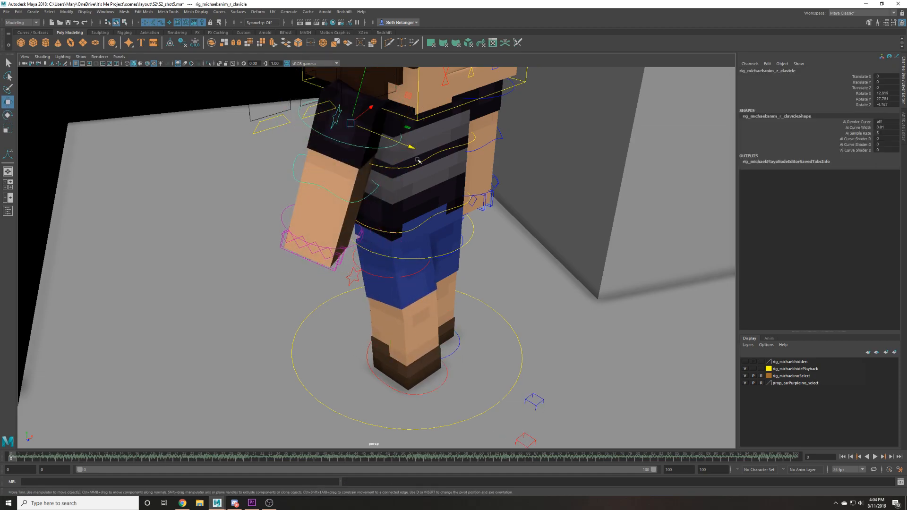
left_click(422, 165)
left_click(420, 165)
left_click_drag(425, 178, 417, 176)
left_click_drag(407, 125, 316, 226, "alt")
Undo the recent chest, right arm and foot pose changes.
key("ctrl+z")
key("ctrl+z")
key("ctrl+z")
key("ctrl+z")
key("ctrl+z")
key("ctrl+z")
key("ctrl+z")
key("ctrl+z")
key("ctrl+z")
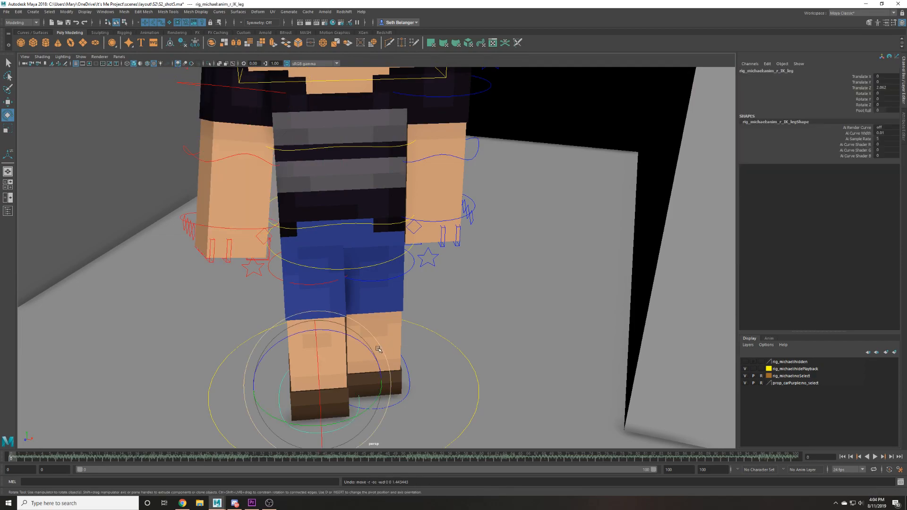
Move the left foot forward to about 1.85 in Translate Z and twist the chest about 15 degrees around Y.
key("w")
left_click_drag(426, 391, 376, 402, "alt")
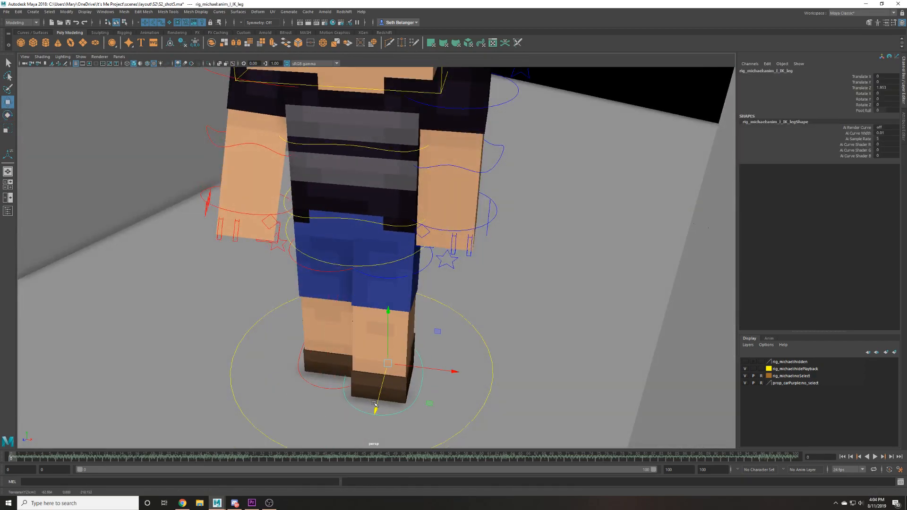
left_click_drag(367, 360, 322, 231)
left_click(331, 224)
key("e")
left_click_drag(359, 255, 424, 247, "alt")
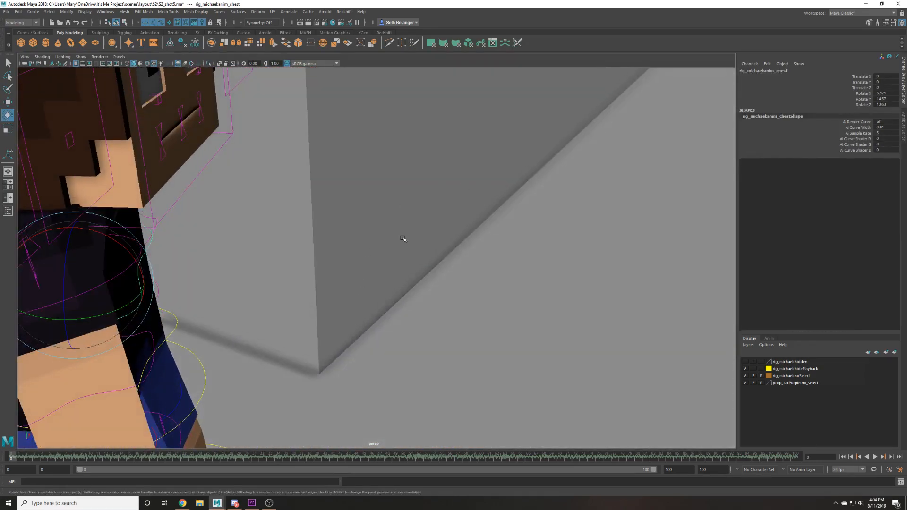
left_click_drag(359, 172, 312, 204, "alt")
Try rotating the character's head, and undo the rotation.
left_click(315, 130)
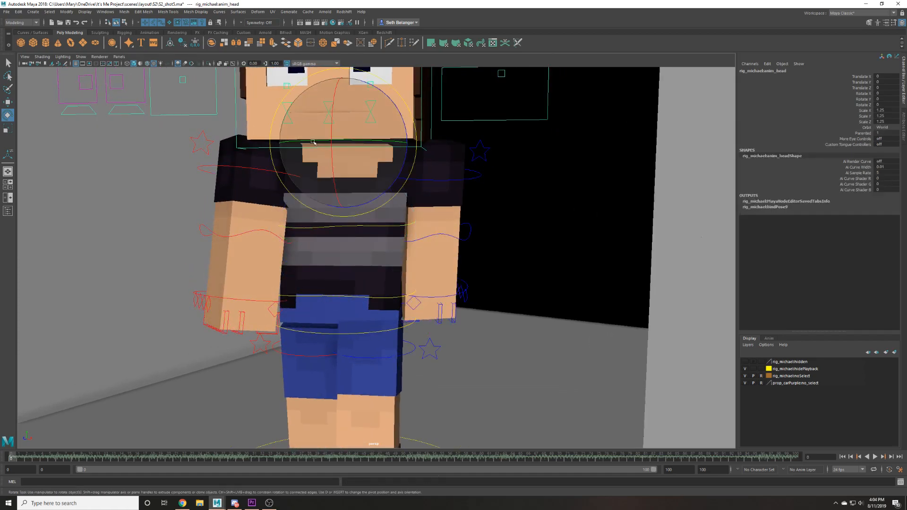
left_click_drag(315, 130, 366, 156)
left_click_drag(385, 203, 350, 212, "alt")
key("ctrl+z")
key("w")
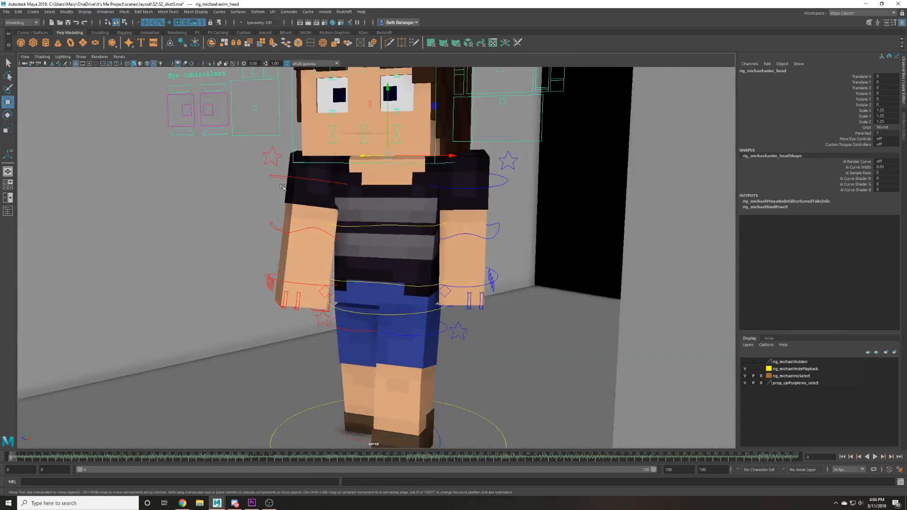
Bend the right forearm to about -31 degrees in Rotate X and rotate the left clavicle control.
left_click(288, 178)
left_click(267, 229)
key("e")
key("w")
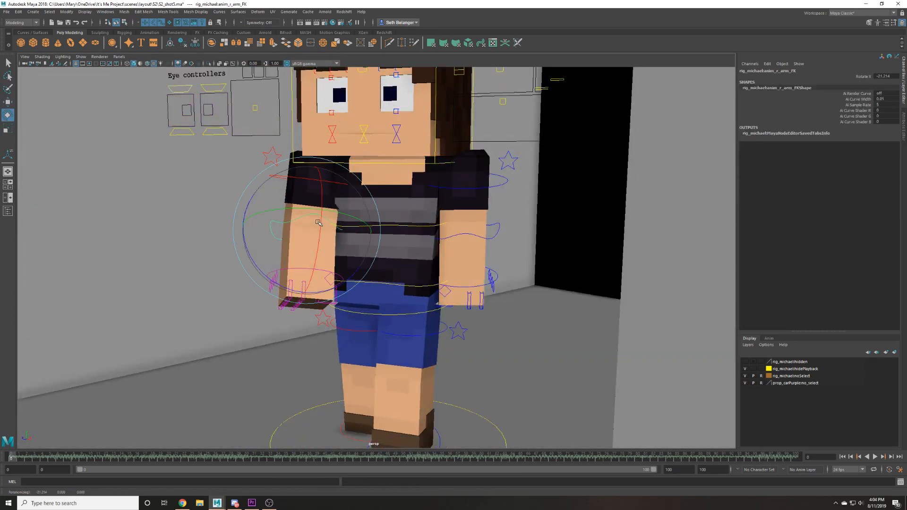
left_click(489, 186)
key("e")
left_click_drag(488, 187, 304, 261)
key("w")
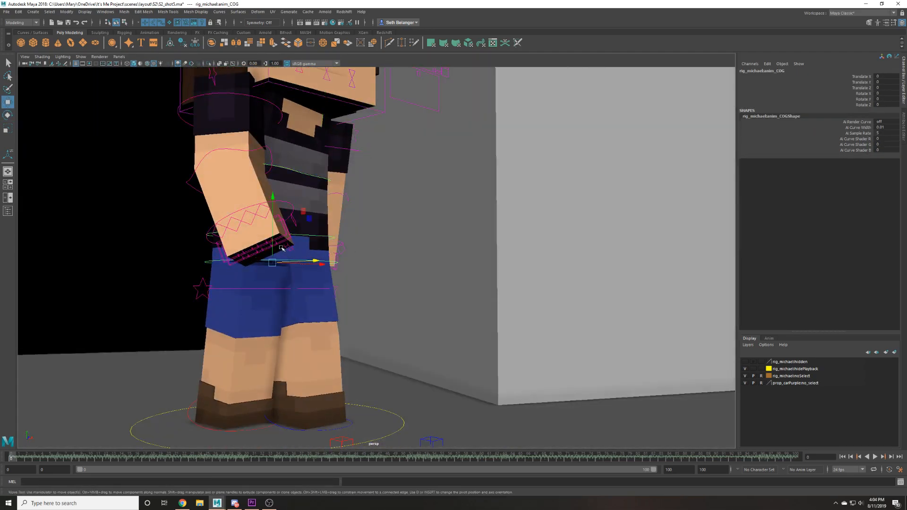
Shift the right foot back with a slight rotation and move the left foot forward to widen the stance.
left_click_drag(273, 229, 180, 320, "alt")
left_click(184, 362)
left_click_drag(214, 371, 211, 370)
key("e")
left_click_drag(213, 336, 215, 340)
key("w")
left_click(315, 356)
left_click_drag(309, 371, 329, 375)
Lower the character's COG control so the knees bend.
left_click_drag(331, 330, 316, 276, "alt")
left_click(314, 276)
left_click_drag(269, 256, 269, 274)
left_click_drag(267, 270, 218, 244, "alt")
Rotate the left clavicle and bend the left forearm up in front of the body.
scroll(219, 244, "up", 1)
middle_click_drag(382, 186, 361, 240, "alt")
left_click(372, 227)
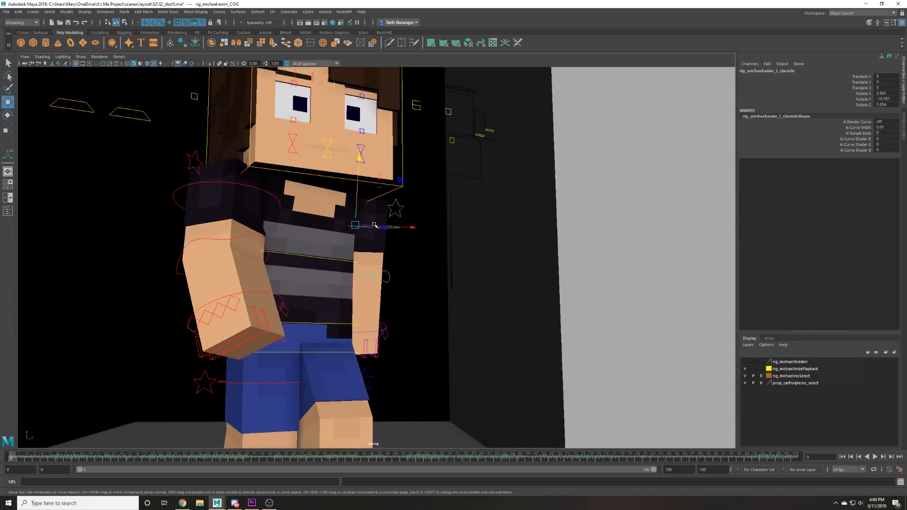
key("e")
left_click_drag(376, 234, 400, 234)
key("w")
key("e")
key("w")
left_click(415, 259)
key("e")
left_click_drag(388, 270, 392, 217)
left_click_drag(465, 186, 428, 213, "alt")
key("w")
Reposition and rotate the left clavicle control to bring the left arm in front of the chest.
left_click(449, 156)
left_click_drag(242, 184, 208, 206, "alt")
left_click_drag(416, 240, 392, 271, "alt")
middle_click_drag(393, 271, 357, 293)
left_click_drag(356, 293, 454, 263, "alt")
key("e")
left_click_drag(528, 210, 512, 210)
key("w")
Adjust the right clavicle and bend the right forearm to about -52.6 degrees in Rotate X.
left_click(329, 193)
left_click_drag(329, 207, 372, 269, "alt")
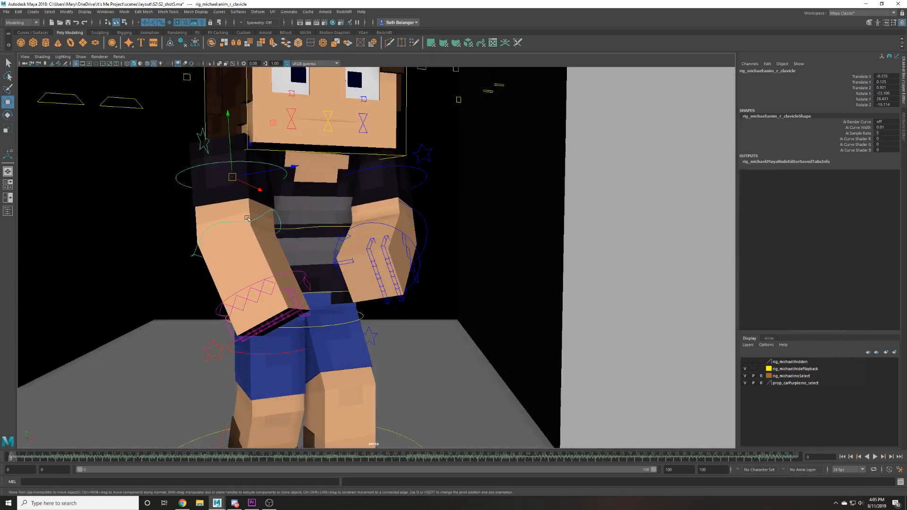
left_click(247, 218)
key("e")
left_click_drag(240, 243, 297, 257)
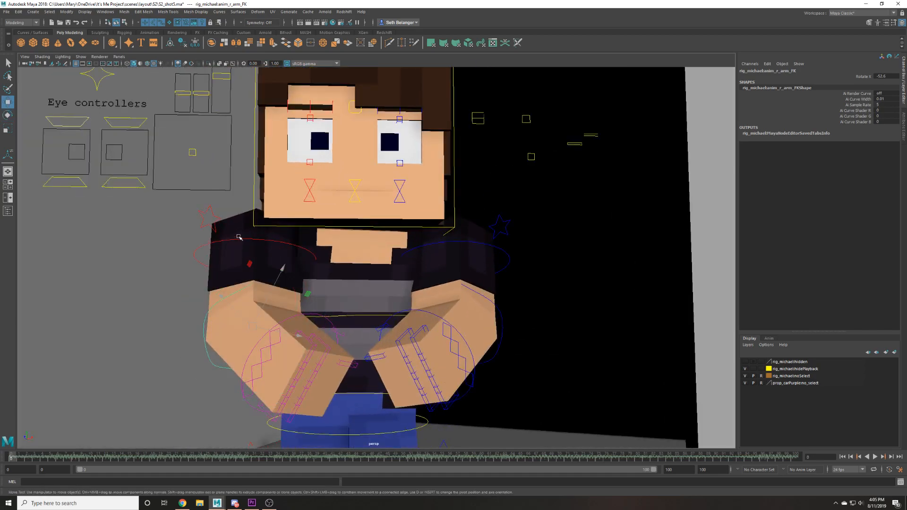
Rotate the right and left clavicles inward so both hands meet in front of the chest.
left_click(236, 237)
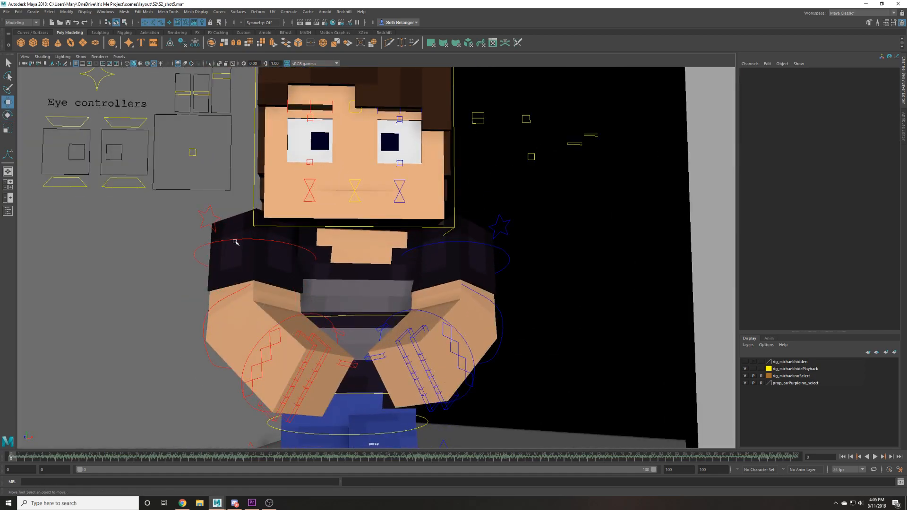
left_click(235, 239)
key("e")
left_click_drag(243, 264, 270, 280)
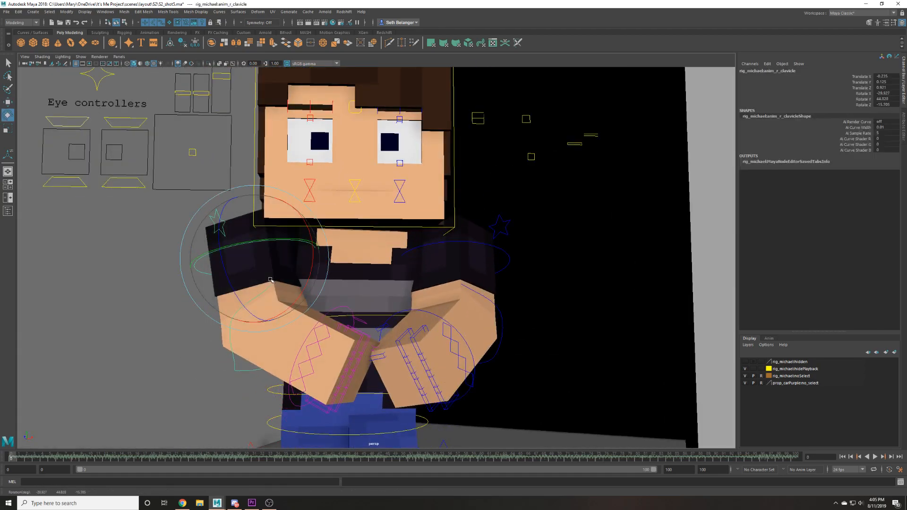
left_click(502, 251)
left_click_drag(486, 263, 452, 273)
key("w")
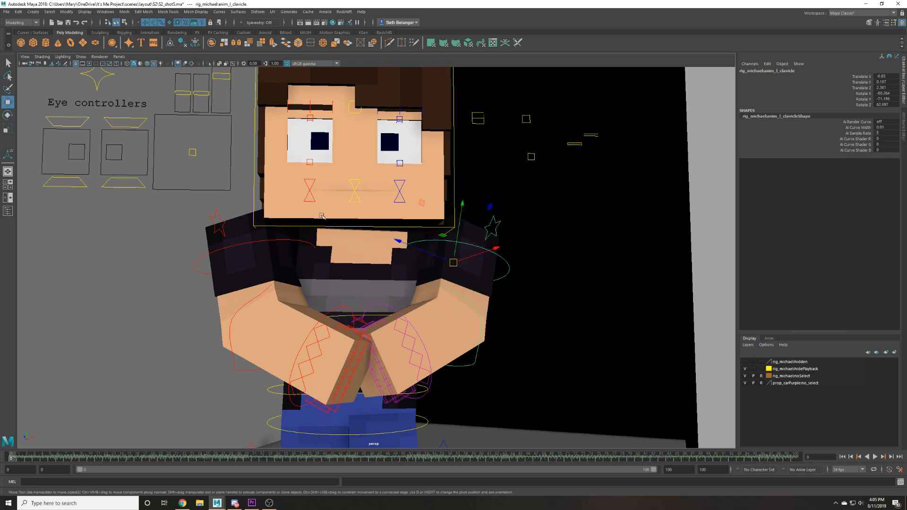
Deselect the arm control and save the S2_shot5 scene.
left_click(319, 225)
middle_click_drag(348, 229, 367, 293, "alt")
scroll(350, 231, "up", 2)
left_click(213, 234)
scroll(265, 194, "up", 1)
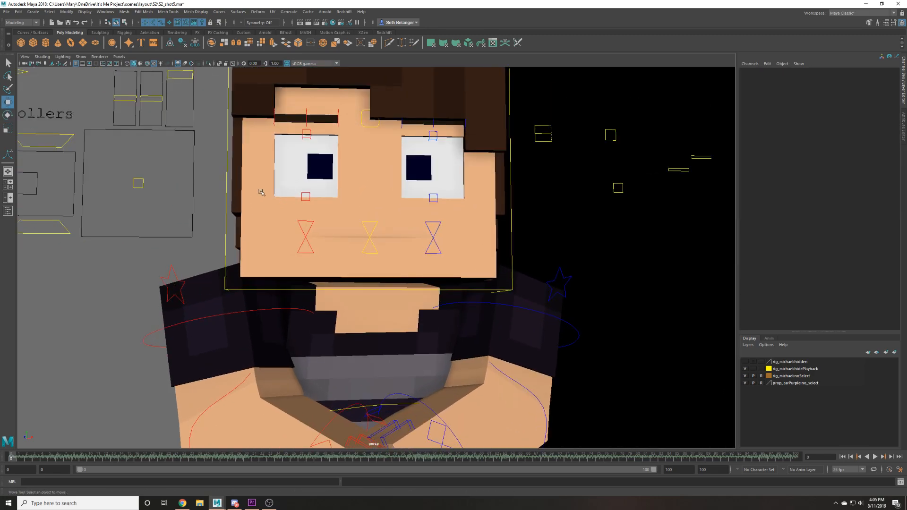
left_click_drag(265, 194, 249, 314, "alt")
key("ctrl+s")
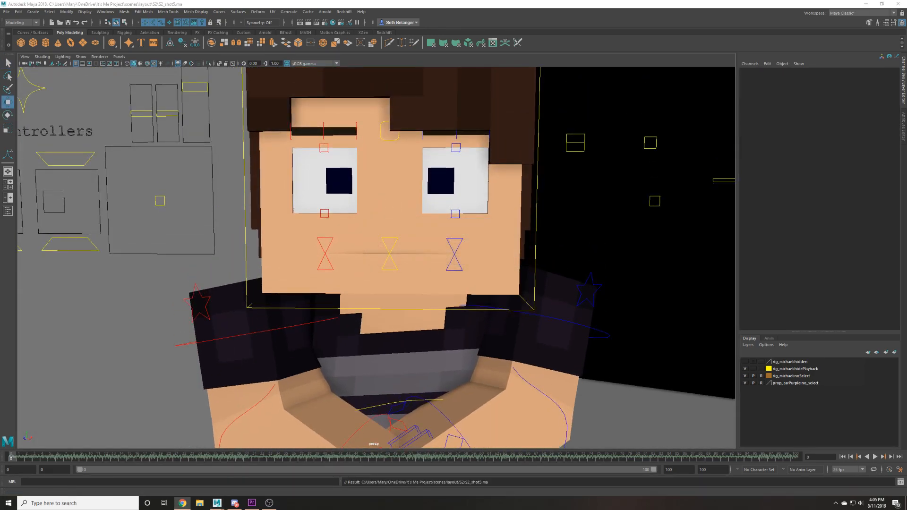
Try shifting the gaze with the eye translate control, and undo the move.
scroll(267, 111, "up", 2)
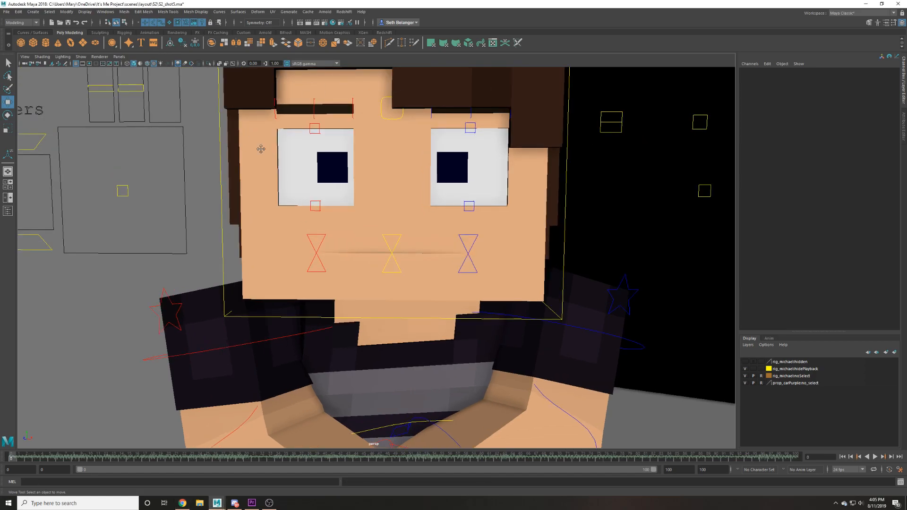
middle_click_drag(253, 141, 284, 170, "alt")
left_click(152, 221)
mouse_move(152, 220)
left_mouse_down()
mouse_move(163, 229)
mouse_move(158, 207)
left_mouse_up()
key("ctrl+z")
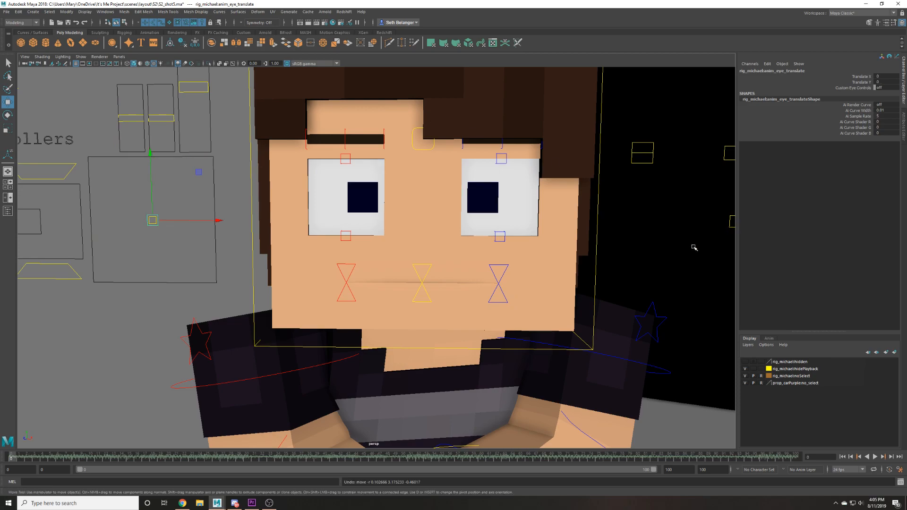
Try lowering the blink control and both upper eyelid controls, undoing each change.
scroll(371, 166, "down", 1)
left_click(213, 116)
middle_click_drag(214, 115, 213, 128)
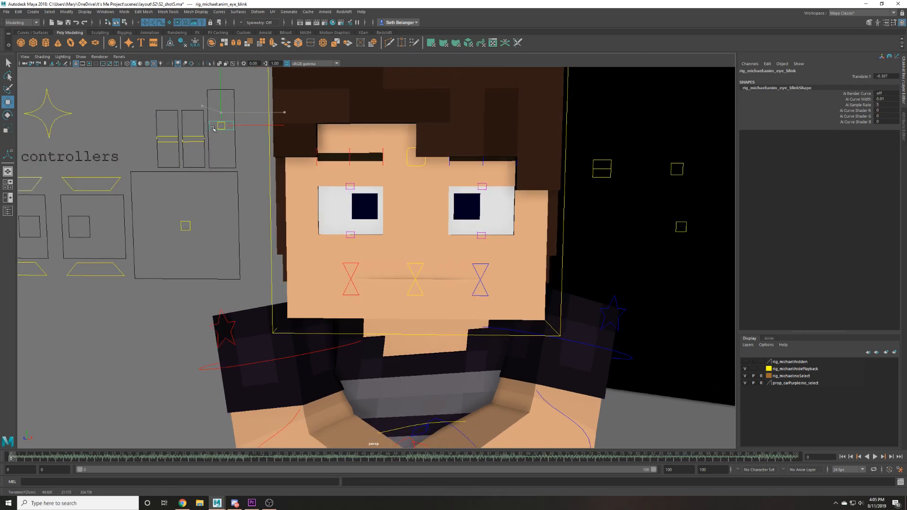
key("ctrl+z")
left_click_drag(85, 197, 36, 182)
left_click_drag(88, 158, 89, 164)
key("ctrl+z")
Raise both lower eyelid controls to about 0.218 in Translate Y.
scroll(48, 265, "down", 1)
left_click_drag(47, 264, 93, 309)
middle_click_drag(94, 309, 99, 297)
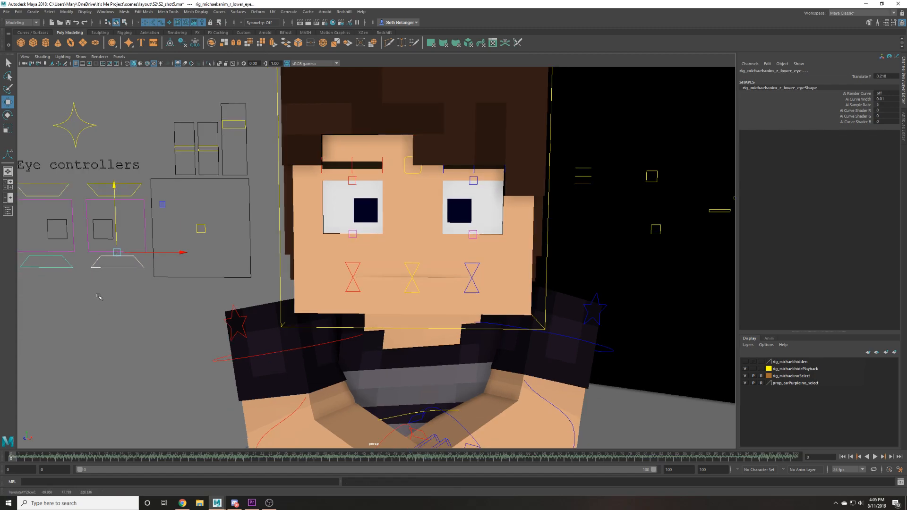
Lower the outer eyebrow controls on both brows to about -0.357 in Translate Y.
scroll(323, 229, "up", 2)
key("4")
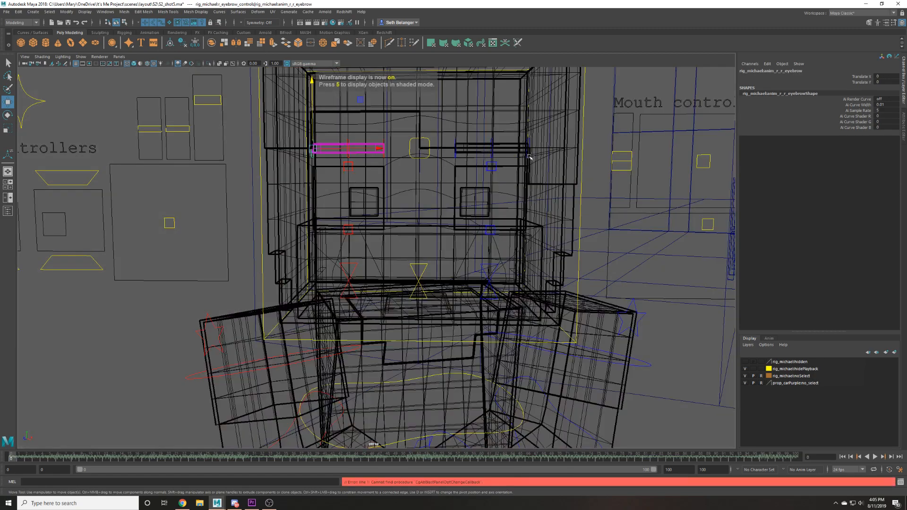
left_click(505, 150)
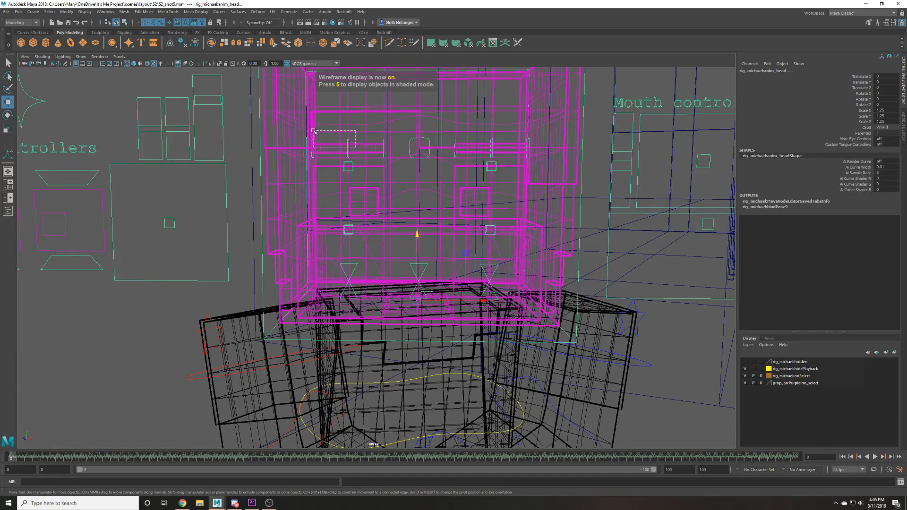
left_click_drag(323, 135, 303, 124)
key("6")
left_click_drag(529, 148, 528, 157)
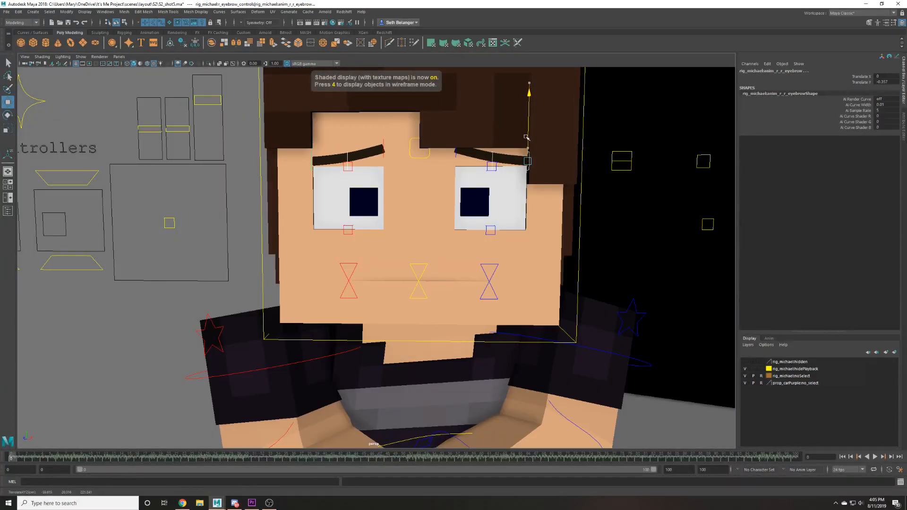
Select the inner eyebrow controls of both brows and lower them slightly.
key("4")
left_click(455, 142)
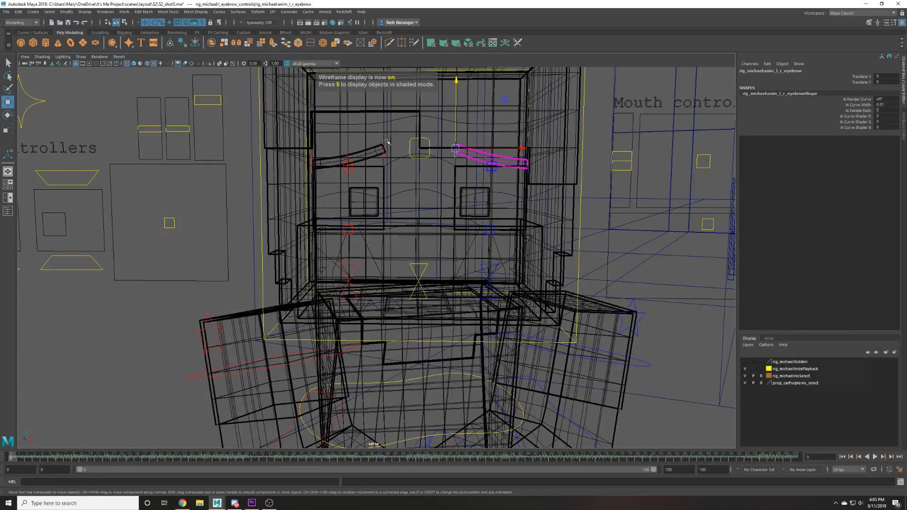
key("6")
middle_click_drag(384, 165, 382, 167)
Try to move the lower square mouth controller beside the face.
left_click_drag(466, 200, 592, 204, "alt")
mouse_move(609, 232)
left_mouse_down()
mouse_move(577, 235)
mouse_move(603, 234)
left_mouse_up()
key("ctrl+z")
Lower both upper mouth corner controls to about -0.353 in Translate Y to form a frown.
scroll(421, 277, "up", 2)
left_click(397, 291)
left_click(299, 286, "shift")
key("4")
key("6")
left_click_drag(304, 257, 304, 269)
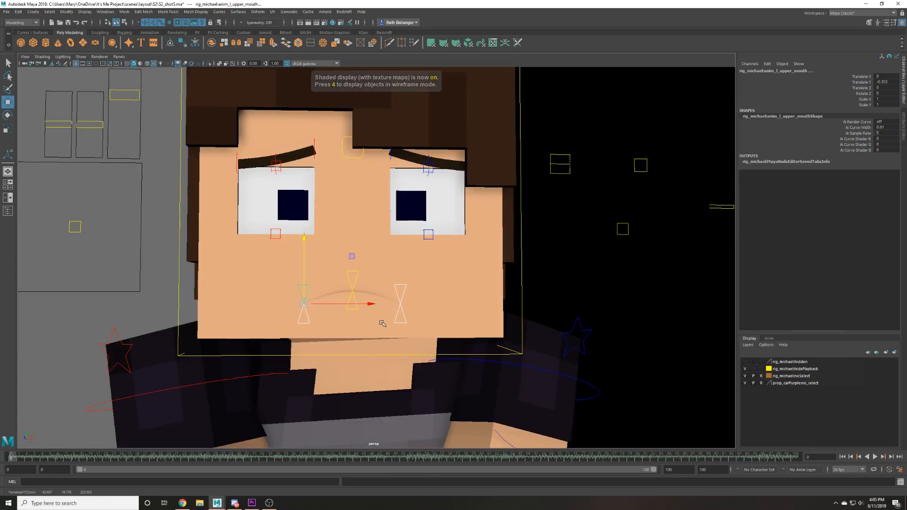
Try to adjust one of the eye controllers beside the face.
scroll(380, 312, "down", 2)
left_click(430, 248)
mouse_move(147, 151)
left_mouse_down()
mouse_move(156, 147)
mouse_move(153, 155)
left_mouse_up()
key("ctrl+z")
left_click(169, 219)
Turn on More Eye Controls for the character's head control.
scroll(207, 232, "down", 1)
left_click_drag(246, 241, 281, 248, "alt")
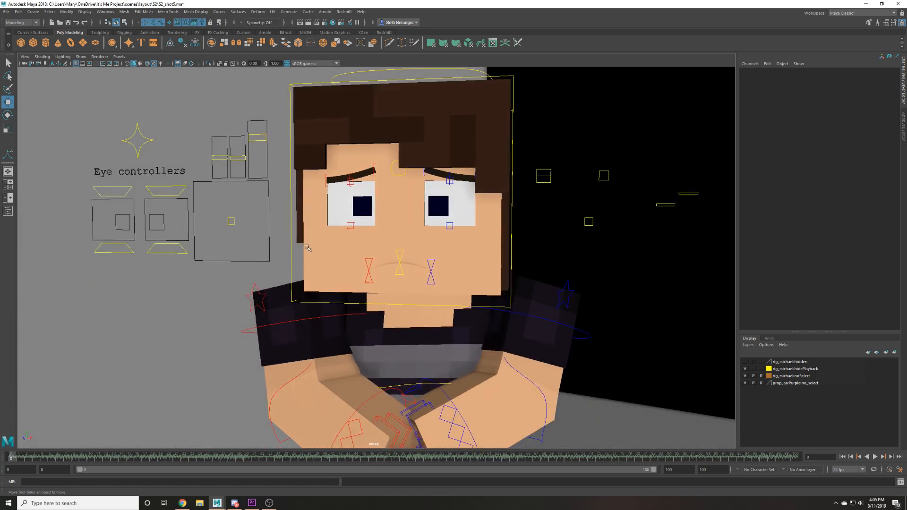
scroll(302, 222, "up", 2)
left_click(345, 168)
left_click(540, 175)
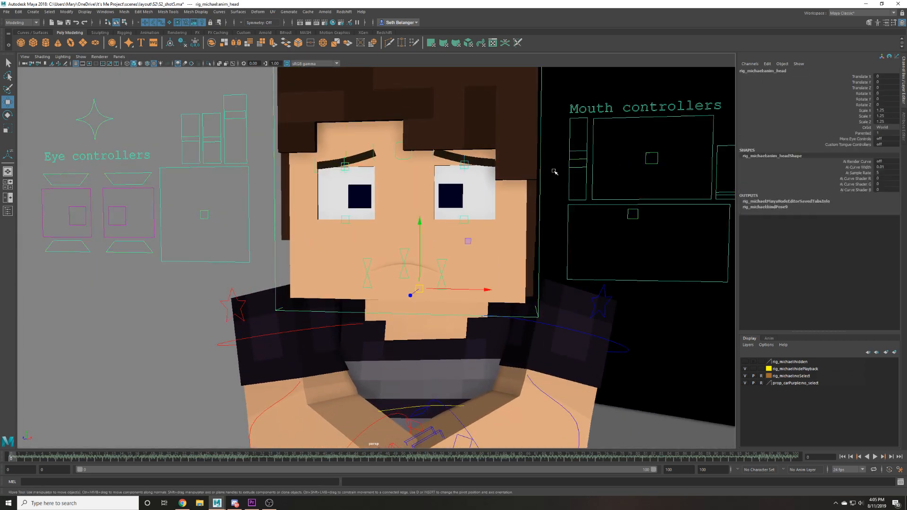
left_click(885, 138)
type("1")
key("Return")
Raise the inner upper corner controls of both eyes slightly and deselect them.
scroll(636, 158, "up", 2)
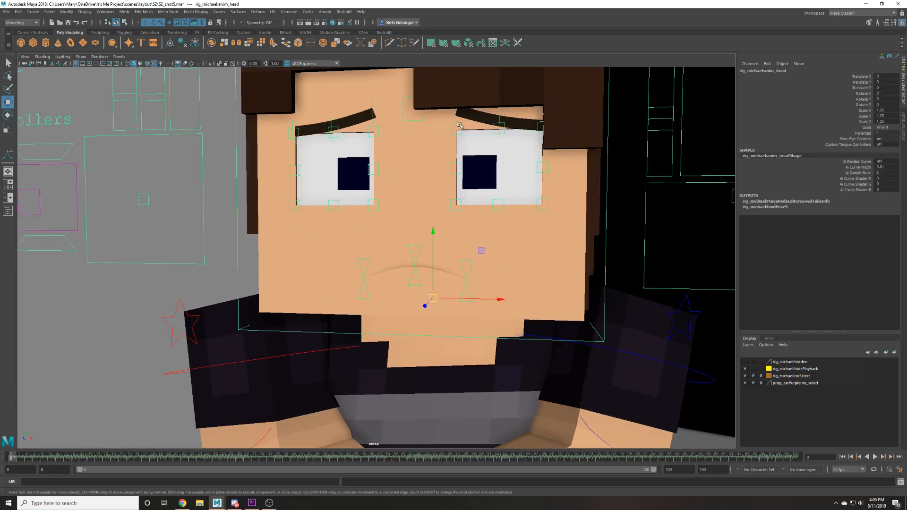
left_click(459, 126)
left_click(457, 128)
left_click(373, 132, "shift")
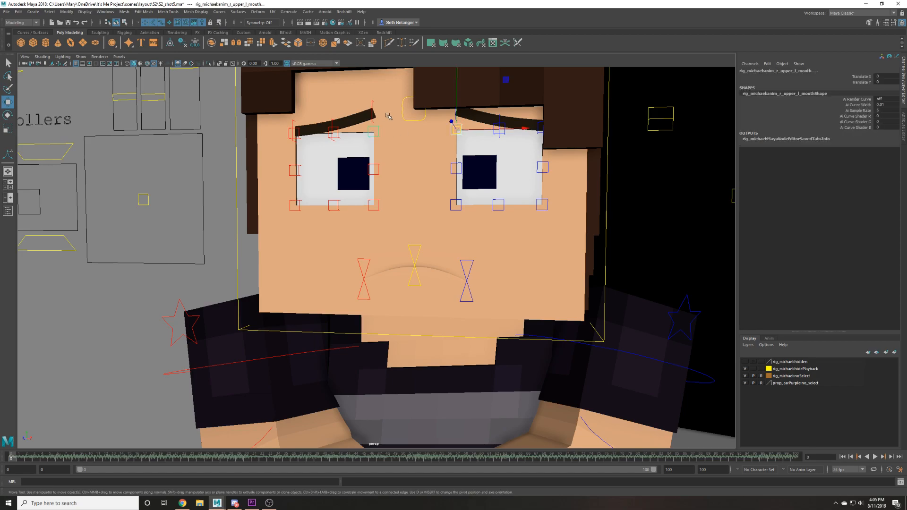
left_click_drag(460, 94, 462, 85)
left_click(636, 220)
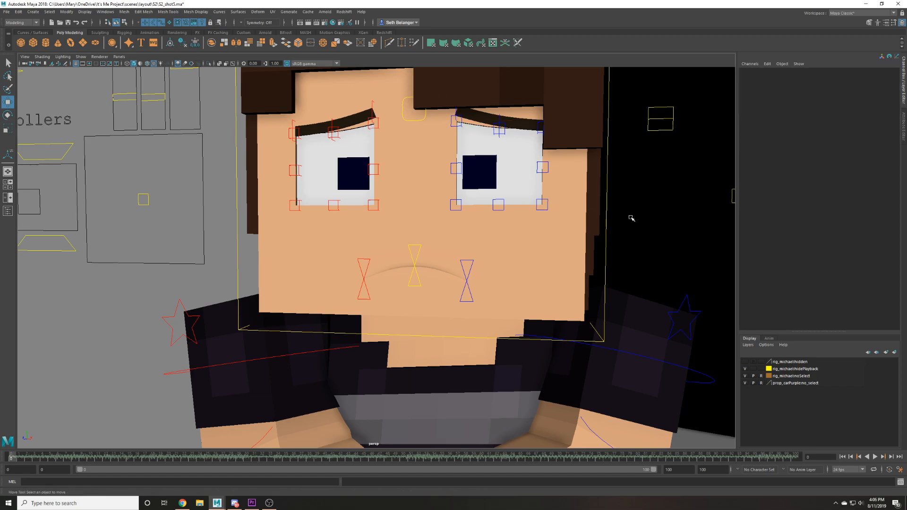
Adjust both middle eyebrow controls to about -0.444 and the inner eyebrow controls to about -0.028 in Translate Y.
left_click_drag(636, 220, 445, 174, "alt")
scroll(233, 153, "up", 1)
left_click(249, 163)
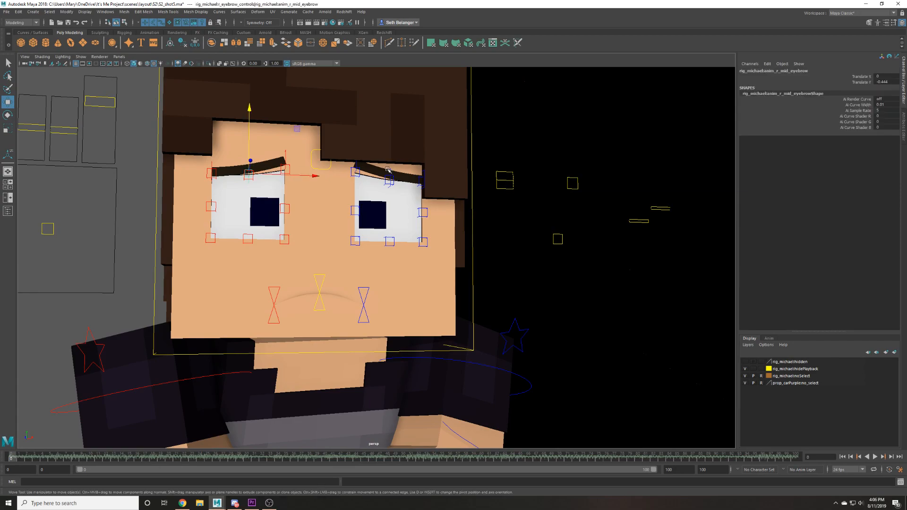
middle_click_drag(398, 201, 385, 227)
left_click_drag(385, 227, 364, 180, "alt")
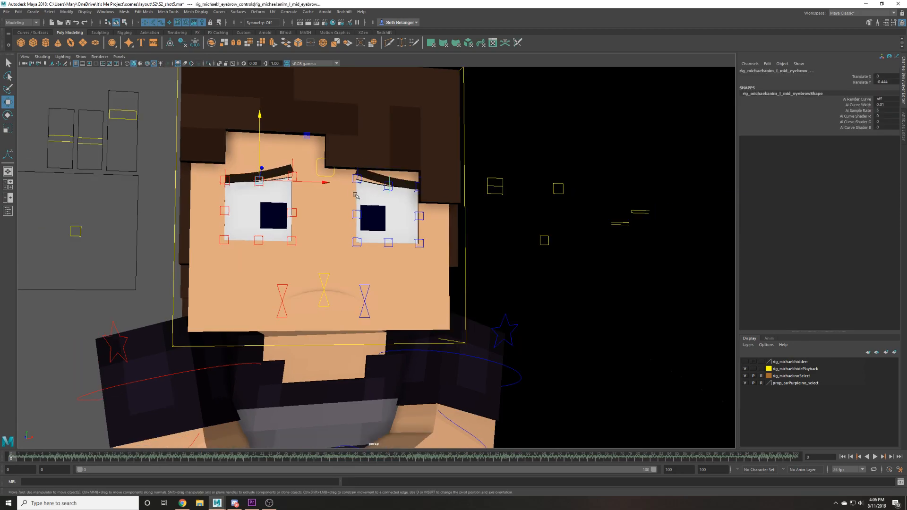
left_click(359, 169)
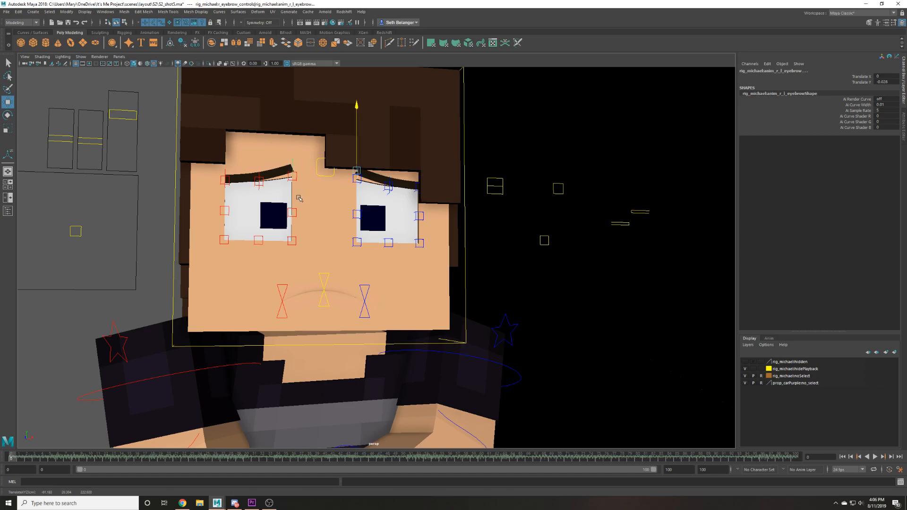
left_click(387, 209)
Raise the middle lower eyelid controls of both eyes slightly and deselect them.
left_click_drag(386, 209, 423, 228, "alt")
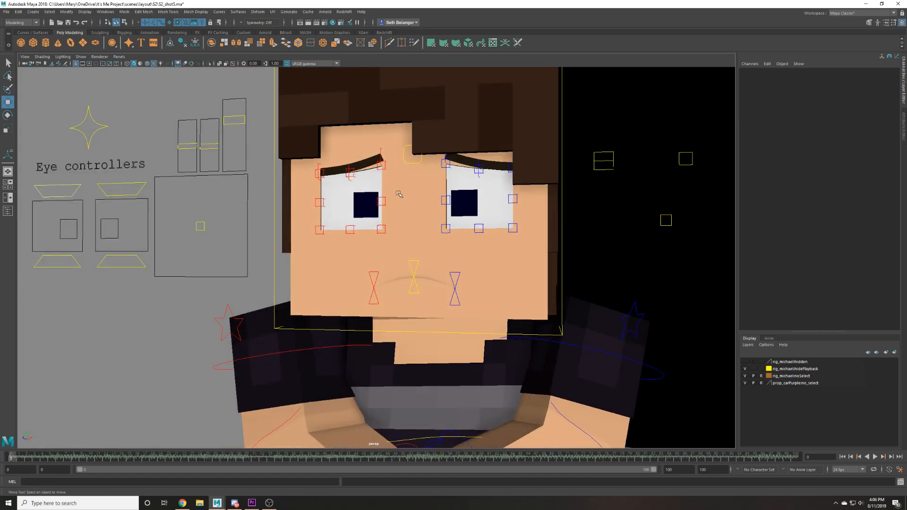
scroll(378, 188, "down", 1)
scroll(368, 184, "down", 2)
left_click_drag(378, 188, 395, 210, "alt")
scroll(395, 209, "up", 3)
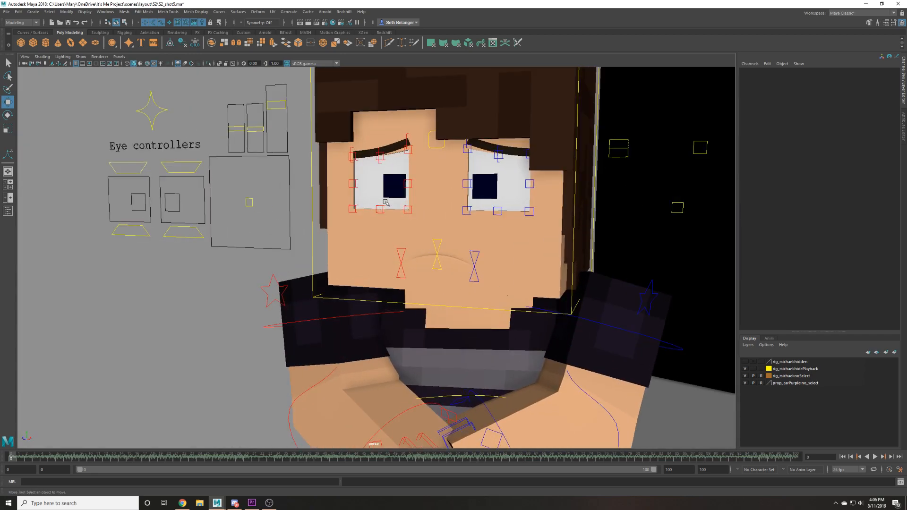
left_click(379, 210)
left_click(497, 211, "shift")
middle_click_drag(512, 242, 516, 239)
scroll(517, 239, "down", 1)
left_click(534, 241)
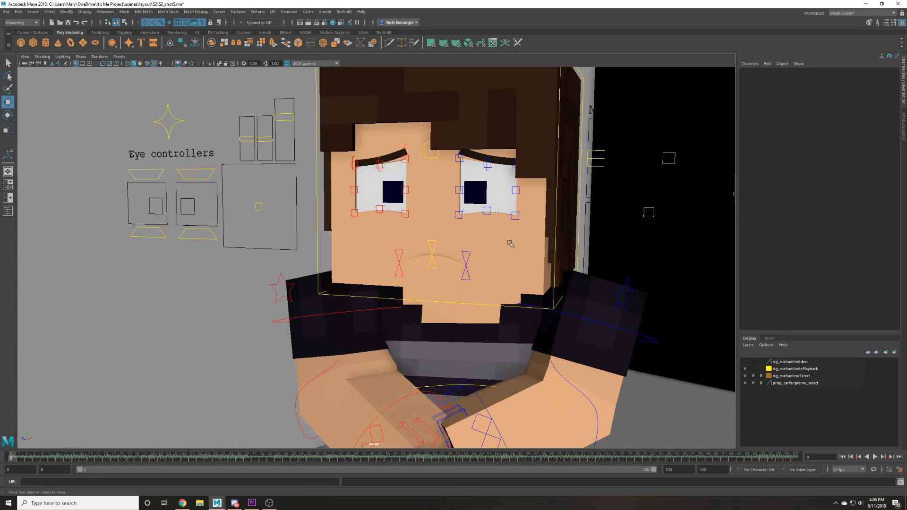
Nudge the gaze slightly downward with the eye translate control and deselect it.
scroll(248, 215, "down", 2)
scroll(197, 220, "up", 2)
left_click(284, 215)
left_click_drag(284, 215, 283, 217)
left_click(285, 262)
Select the character's master control, look through camera1 and save the S2_shot5 scene.
scroll(359, 269, "down", 3)
mouse_move(367, 268)
left_mouse_down("alt")
mouse_move(404, 269)
mouse_move(381, 270)
left_mouse_up("alt")
left_click_drag(440, 271, 415, 273, "alt")
scroll(415, 272, "down", 3)
middle_click_drag(415, 273, 378, 174, "alt")
left_click_drag(418, 283, 404, 275, "alt")
left_click(491, 339)
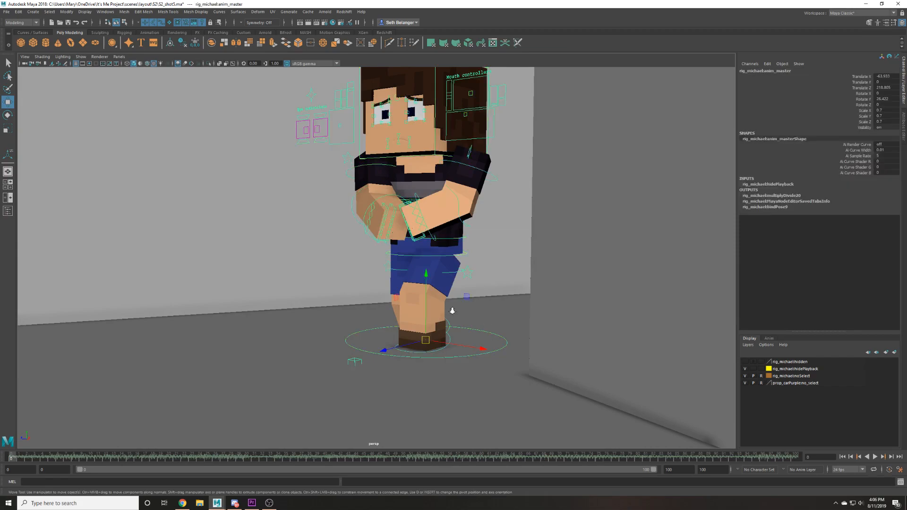
scroll(491, 339, "down", 2)
left_click(119, 57)
mouse_move(151, 64)
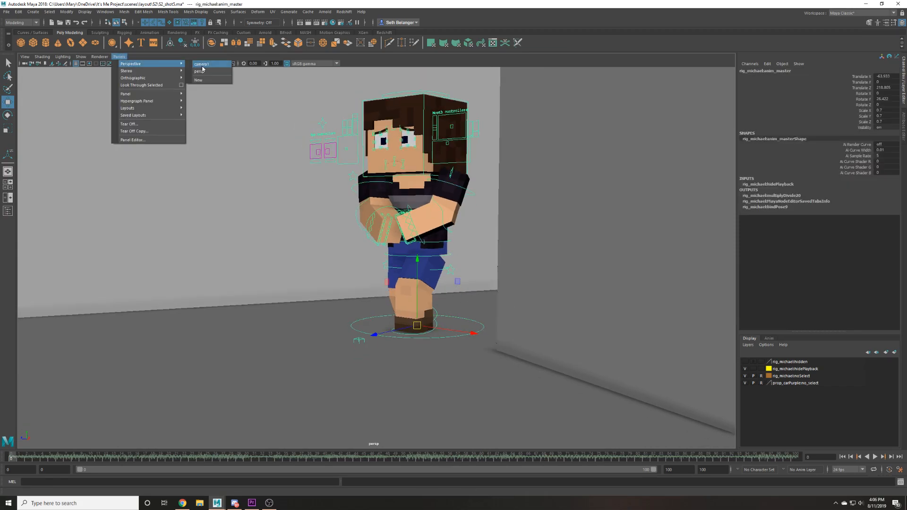
left_click(200, 65)
key("ctrl+s")
key("Return")
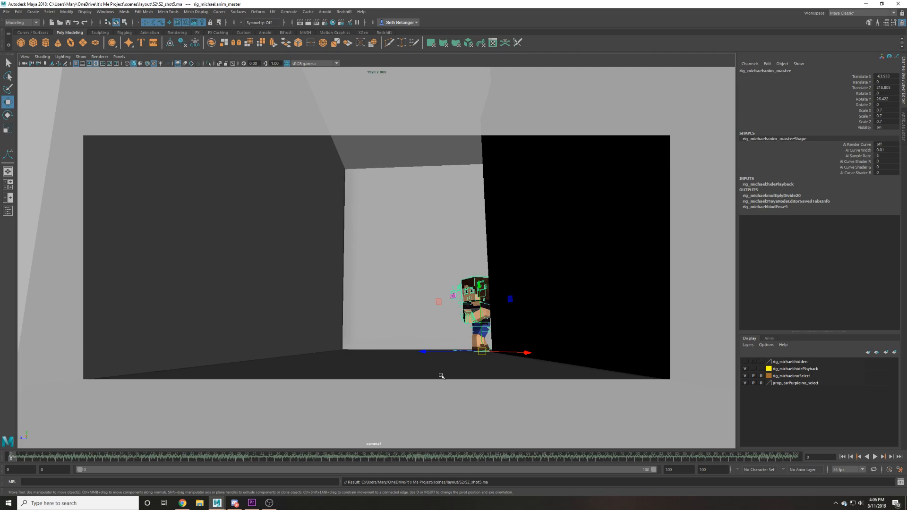
Key the character's master control at frame 0, and play back the shot through camera1.
key("s")
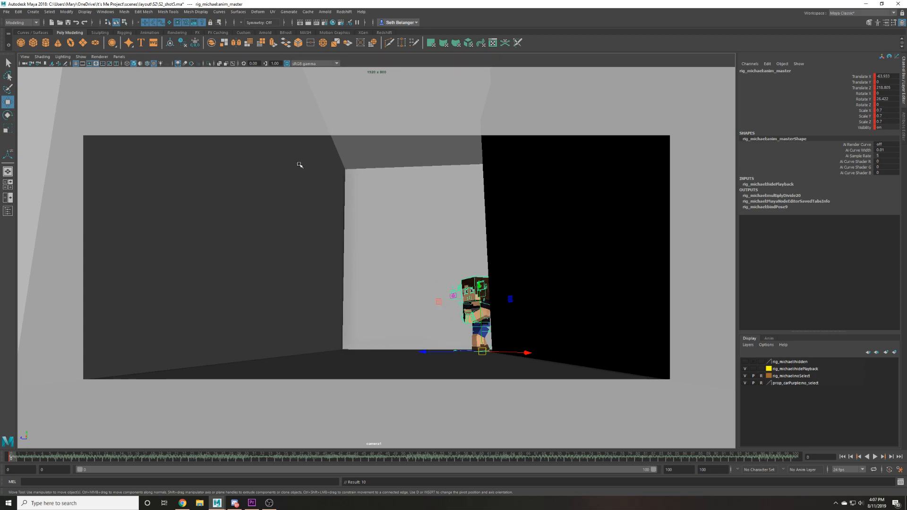
left_click(24, 63)
middle_click_drag(888, 93, 888, 94)
left_click(875, 457)
left_click(875, 457)
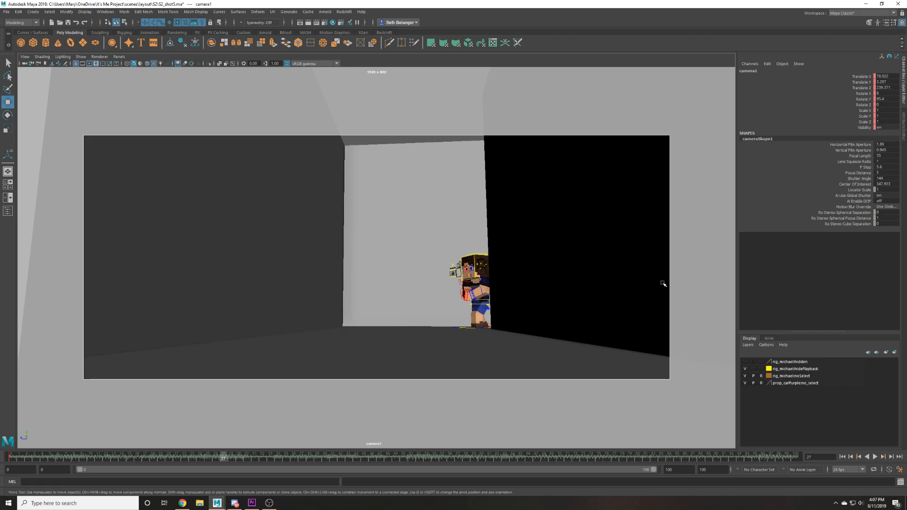
Return to the persp view of the hallway and save the scene.
left_click(119, 56)
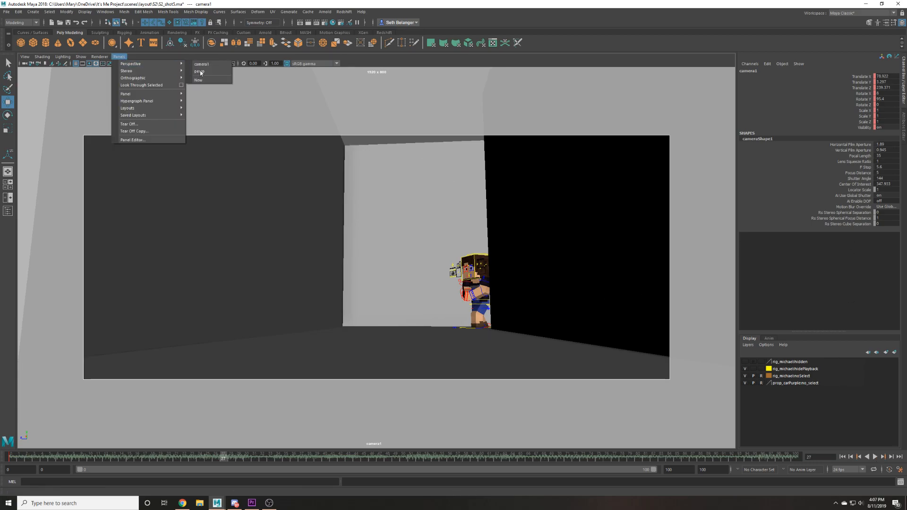
left_click(208, 72)
left_click_drag(285, 161, 288, 140, "alt")
key("ctrl+s")
key("Return")
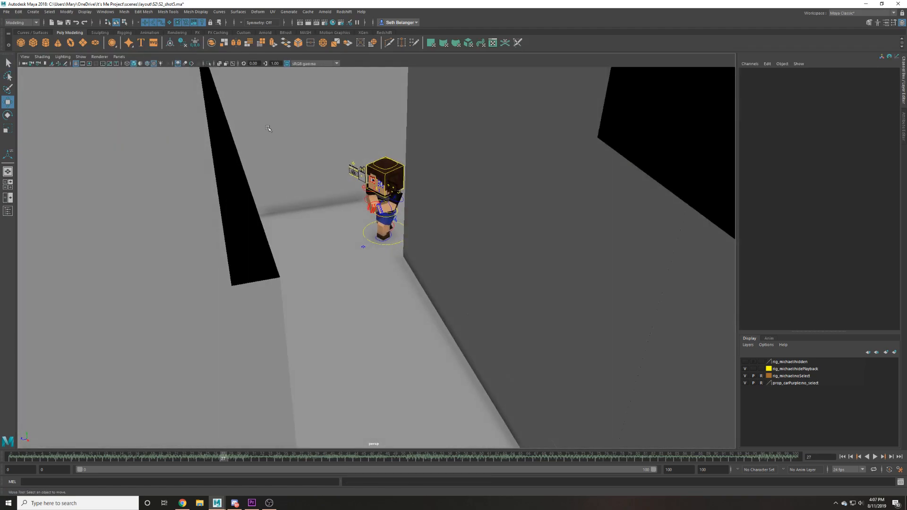
Reference rig_witheredFoxy.ma from the project's assets/rigs/animatronics folder into the scene.
left_click(6, 11)
left_click(52, 191)
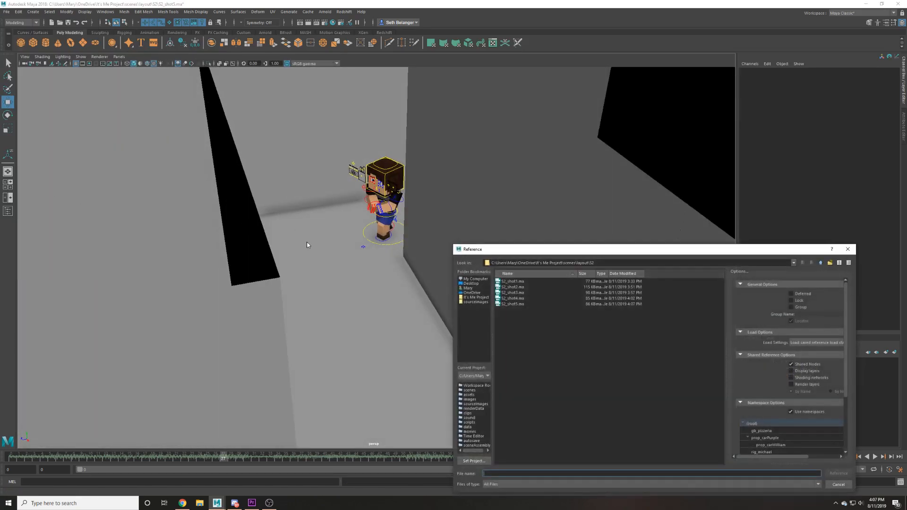
left_click(467, 297)
double_click(510, 282)
double_click(515, 295)
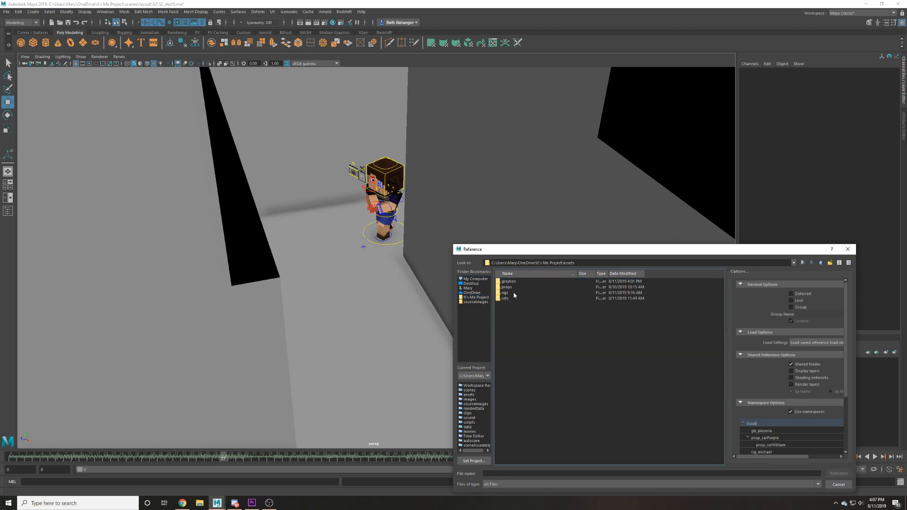
left_click(514, 293)
double_click(520, 287)
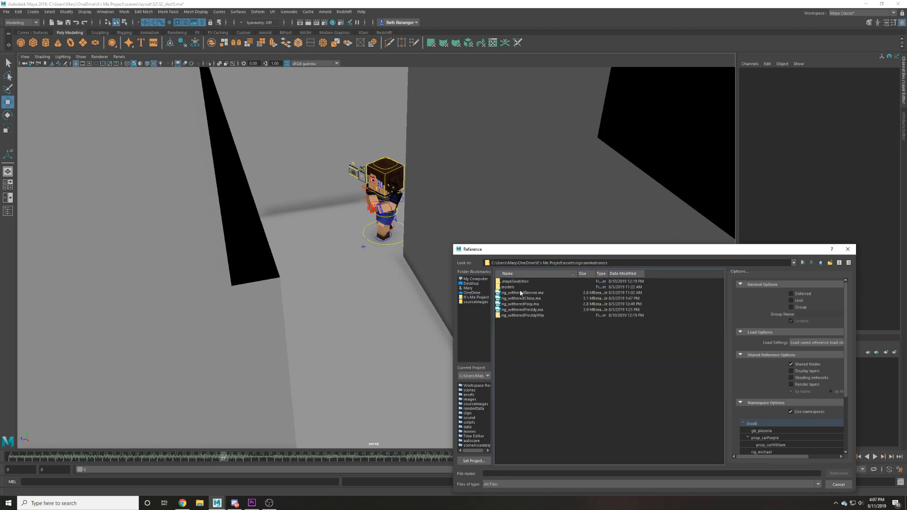
double_click(520, 304)
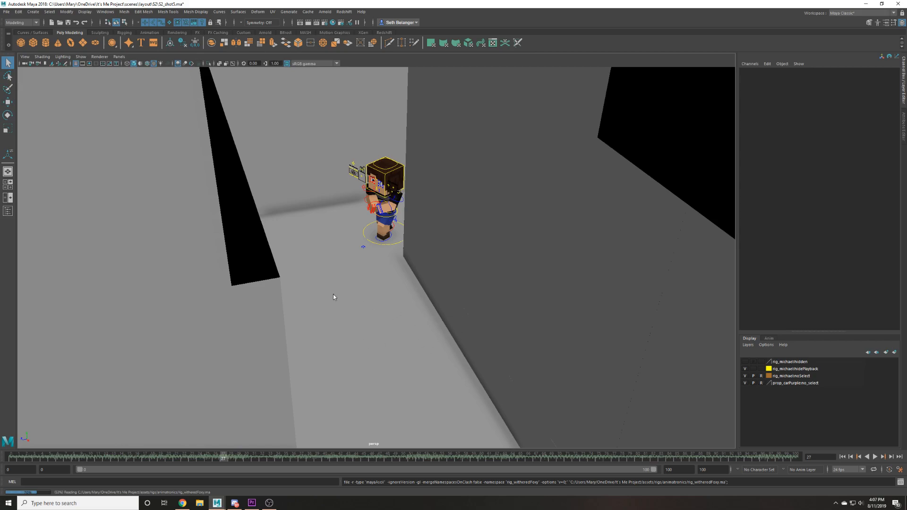
Move the Withered Foxy rig across the pizzeria into the hallway near the character.
key("w")
scroll(332, 293, "down", 3)
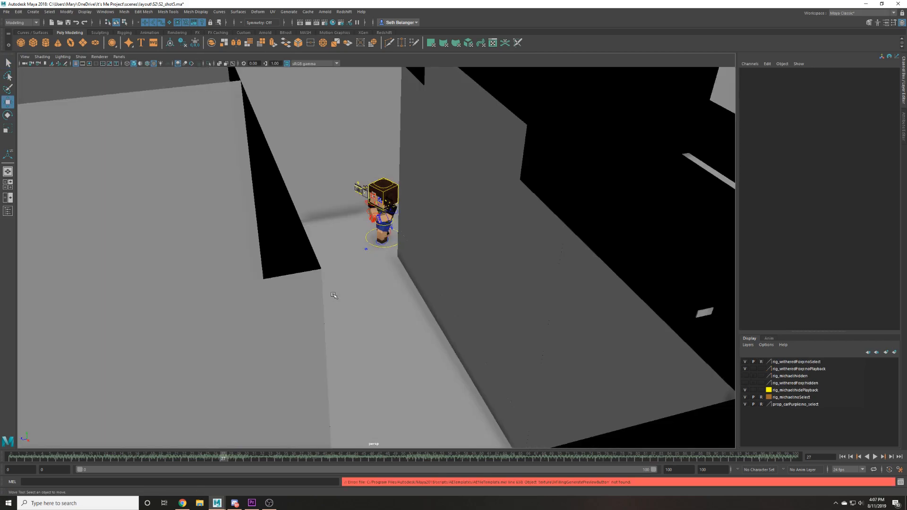
scroll(333, 295, "down", 5)
scroll(196, 285, "up", 3)
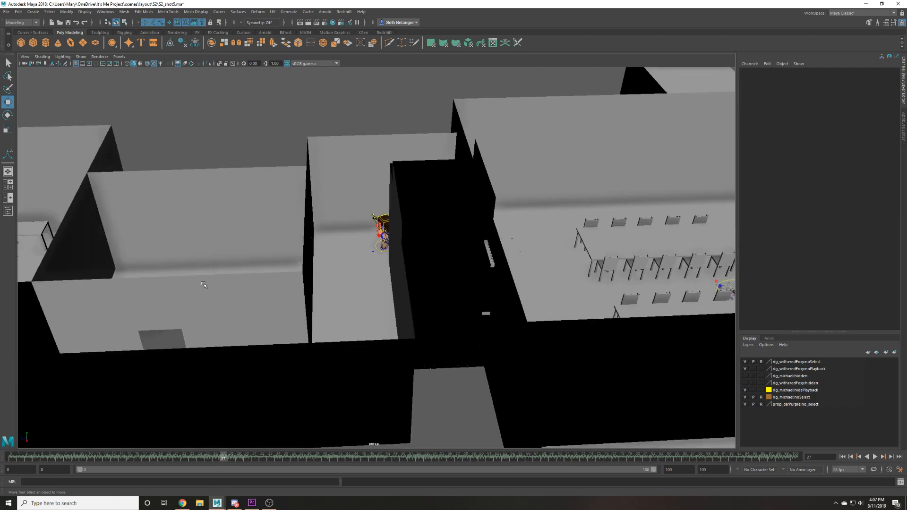
scroll(194, 282, "down", 3)
middle_click_drag(532, 340, 344, 325, "alt")
scroll(343, 326, "up", 5)
left_click(320, 306)
left_click_drag(299, 338, 72, 316)
scroll(73, 316, "down", 1)
middle_click_drag(97, 319, 449, 387, "alt")
left_click_drag(449, 387, 251, 425)
key("f")
Lower Foxy's COG control into a crouch, to about -14.8 in Translate Y and -9.2 in Translate Z.
scroll(381, 352, "down", 3)
left_click_drag(381, 353, 394, 321, "alt")
middle_click_drag(395, 321, 404, 444, "alt")
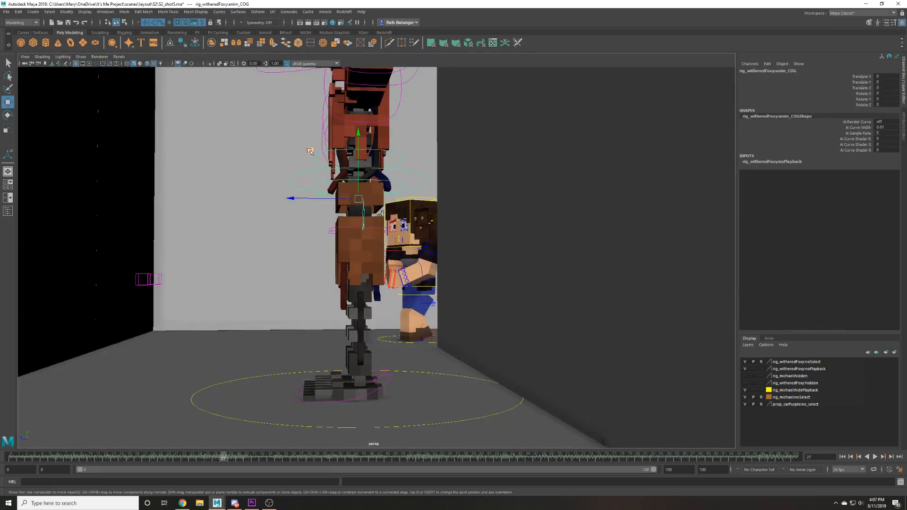
middle_click_drag(416, 198, 406, 311)
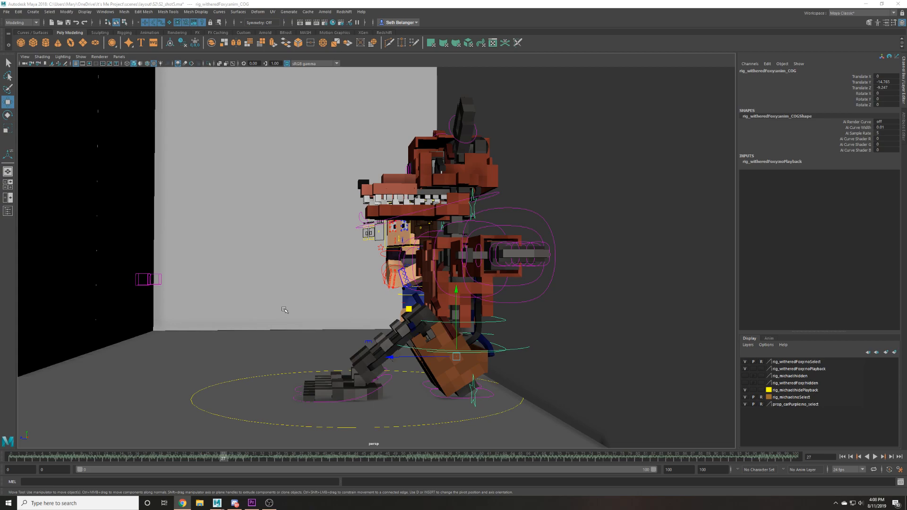
Adjust the position of Foxy's feet controls along the hallway floor.
middle_click_drag(300, 320, 273, 279, "alt")
scroll(293, 330, "up", 2)
left_click_drag(293, 376, 306, 359)
left_click_drag(395, 335, 414, 336)
left_click_drag(430, 352, 407, 359, "alt")
Slide Foxy's COG control back slightly and tilt the body.
left_click(493, 316)
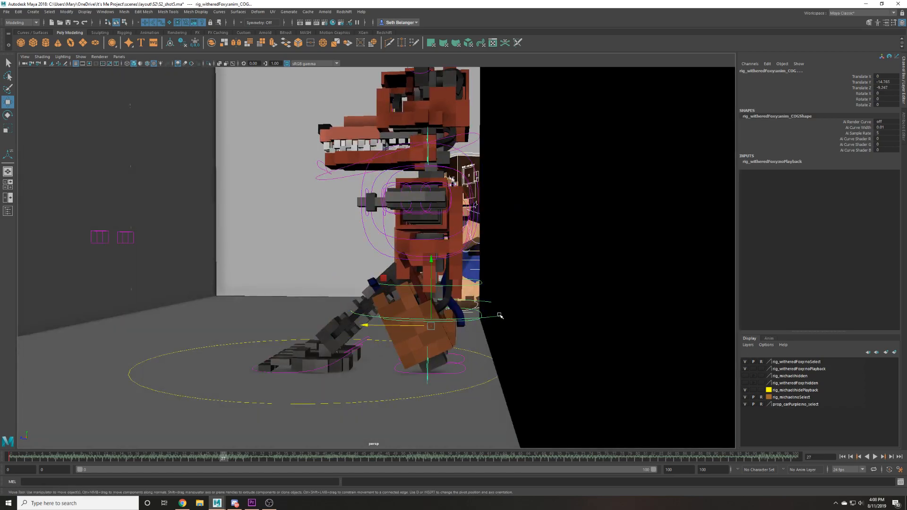
mouse_move(408, 326)
left_mouse_down()
mouse_move(431, 327)
mouse_move(416, 327)
left_mouse_up()
key("e")
mouse_move(420, 267)
left_mouse_down()
mouse_move(438, 268)
mouse_move(411, 282)
left_mouse_up()
key("w")
Try to rotate Foxy's foot control.
middle_click_drag(413, 239, 420, 260, "alt")
scroll(420, 261, "up", 2)
left_click(347, 410)
key("e")
left_click_drag(386, 344, 388, 418)
key("ctrl+z")
key("w")
Move Foxy's right foot outward, away from the left foot.
left_click_drag(307, 342, 432, 265, "alt")
left_click(432, 266)
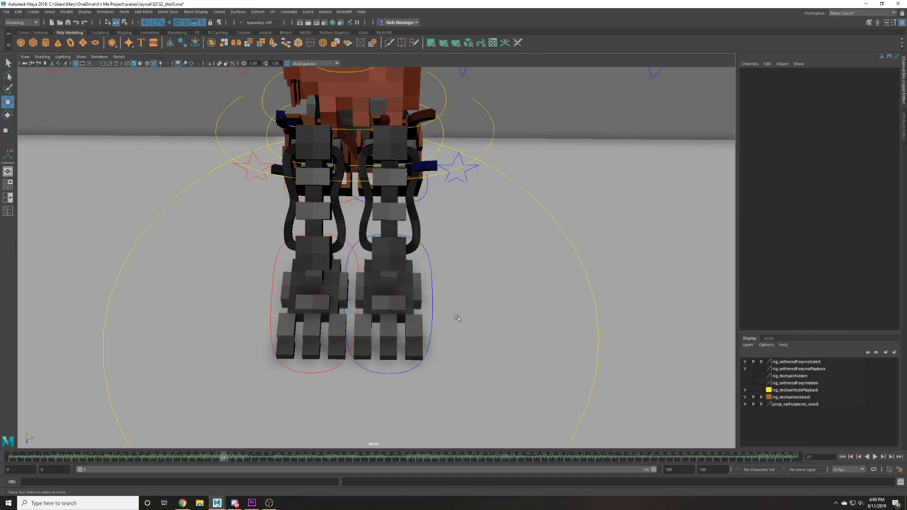
left_click_drag(437, 307, 472, 299)
middle_click_drag(464, 348, 405, 328)
Try to rotate Foxy's right foot control.
key("e")
left_click_drag(309, 288, 279, 313)
key("ctrl+z")
left_click(389, 310)
left_click(439, 309)
Raise Foxy's leg pole vector control to about 9.9 in Translate Y and deselect it.
left_click_drag(439, 314, 333, 290, "alt")
key("w")
left_click(215, 191)
left_click_drag(219, 154, 231, 59)
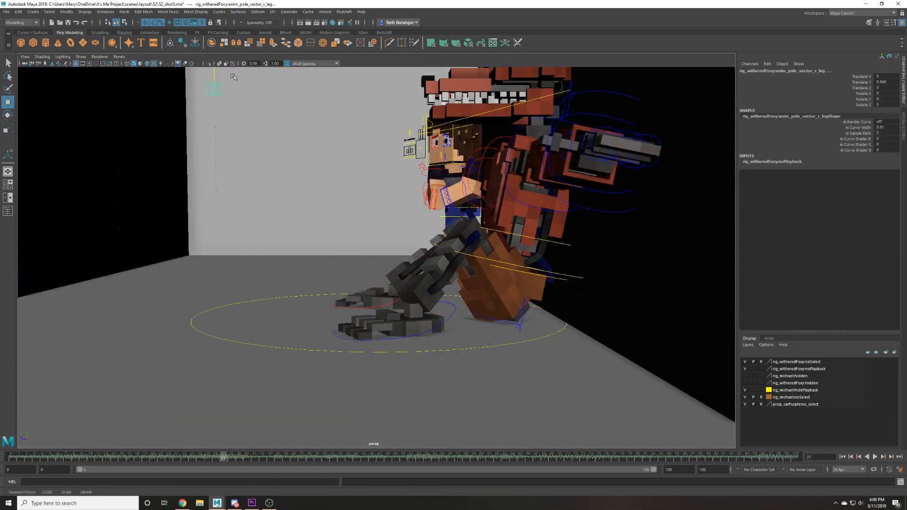
left_click(272, 90)
left_click_drag(356, 227, 323, 370, "alt")
left_click_drag(400, 356, 417, 317, "alt")
left_click(414, 336)
key("e")
key("ctrl+z")
left_click_drag(393, 265, 374, 288, "alt")
left_click(408, 225)
key("ctrl+z")
Try to lower Foxy's arm with the right hand IK control.
left_click(141, 262)
key("w")
left_click_drag(164, 221, 170, 319)
key("ctrl+z")
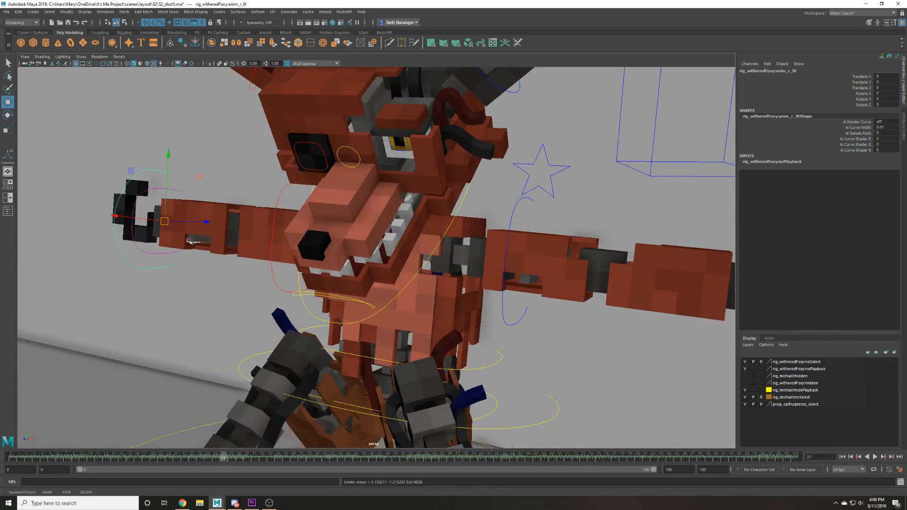
Set the IK/FK attribute on Foxy's right arm toggle control to 1.
left_click_drag(184, 240, 215, 194, "alt")
left_click(213, 149)
left_click(237, 150)
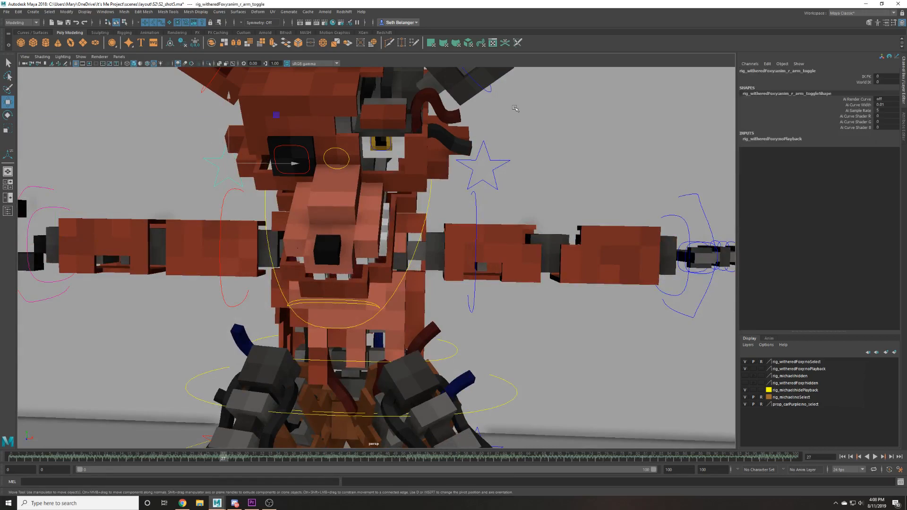
left_click(882, 82)
type("1")
key("Return")
scroll(496, 153, "down", 3)
scroll(463, 199, "up", 3)
Set the IK/FK attribute on Foxy's left arm toggle control to 1.
key("4")
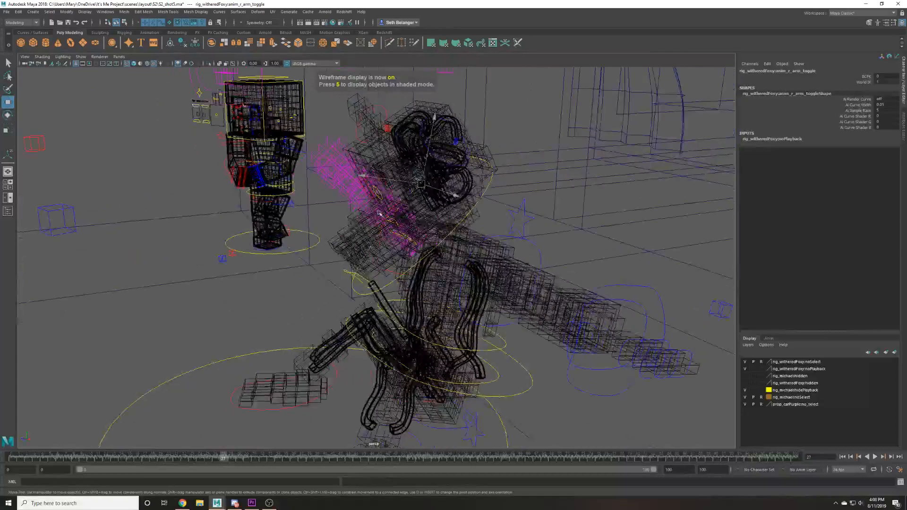
key("6")
scroll(437, 221, "up", 2)
key("4")
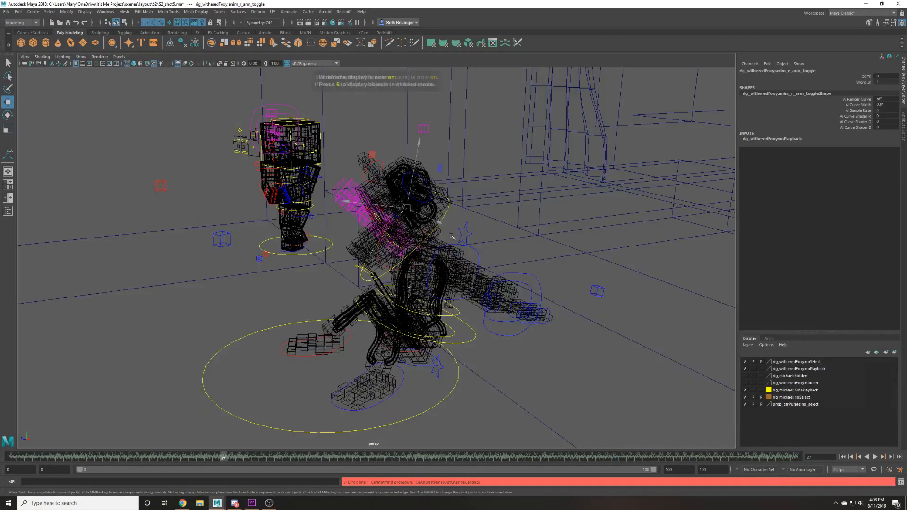
left_click(464, 234)
left_click(889, 82)
type("1")
key("Return")
key("6")
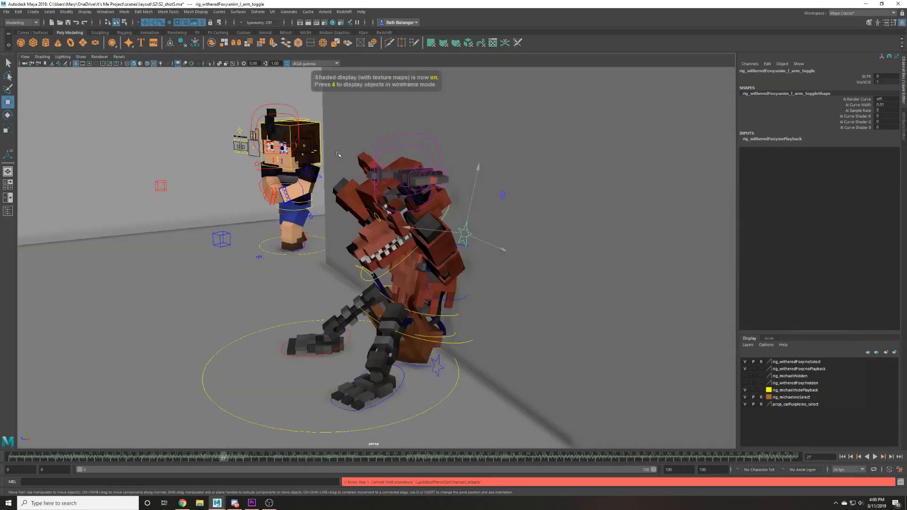
Lower Foxy's left hand IK control to about -23.2 in Translate Y beside the hips and rotate it toward the floor.
left_click(390, 137)
left_click_drag(402, 173, 474, 354)
left_click_drag(472, 274, 560, 359, "alt")
left_click_drag(575, 176, 419, 255)
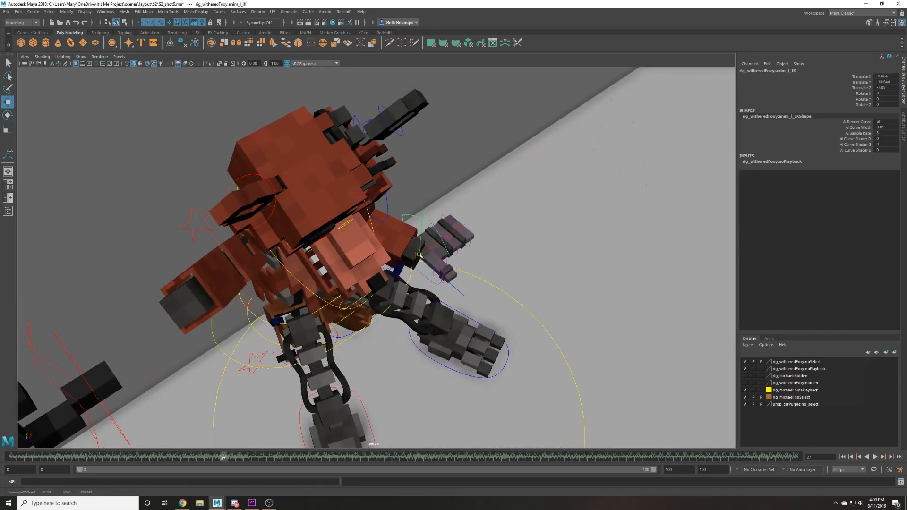
key("w")
left_click_drag(419, 220, 377, 265, "alt")
left_click_drag(377, 265, 312, 295, "alt")
left_click_drag(349, 302, 428, 331)
key("e")
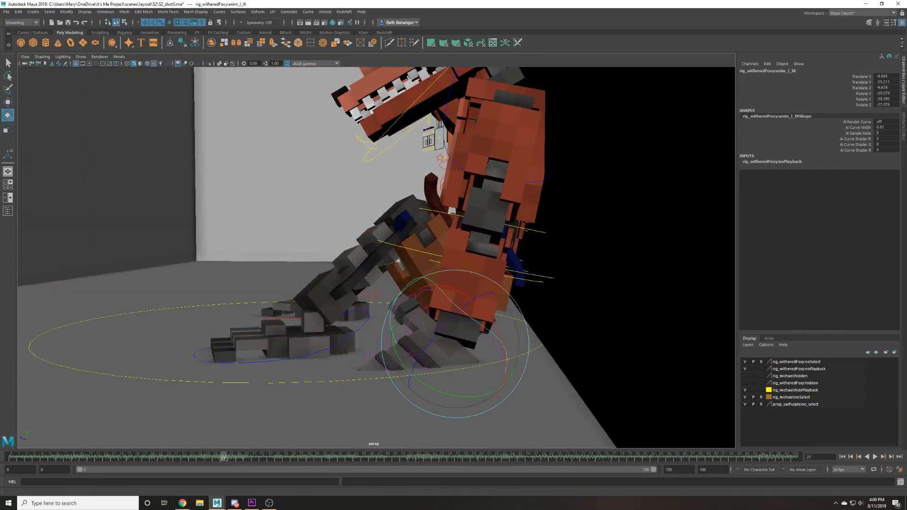
Refine Foxy's left hand IK control, rotating it to about -21.7, -60.5, -64.7 and nudging it beside the hip.
left_click_drag(88, 189, 262, 218, "alt")
left_click_drag(442, 305, 412, 302)
key("w")
left_click_drag(405, 246, 395, 233)
left_click_drag(410, 266, 433, 299)
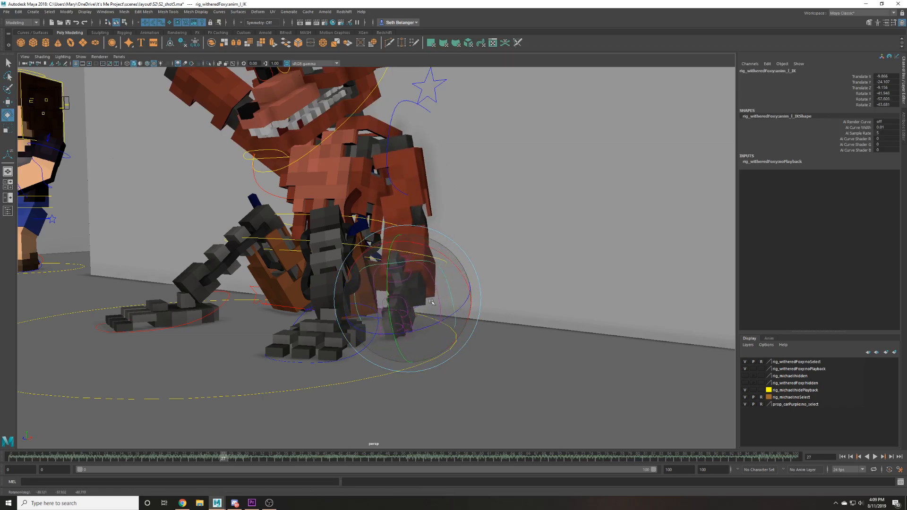
key("w")
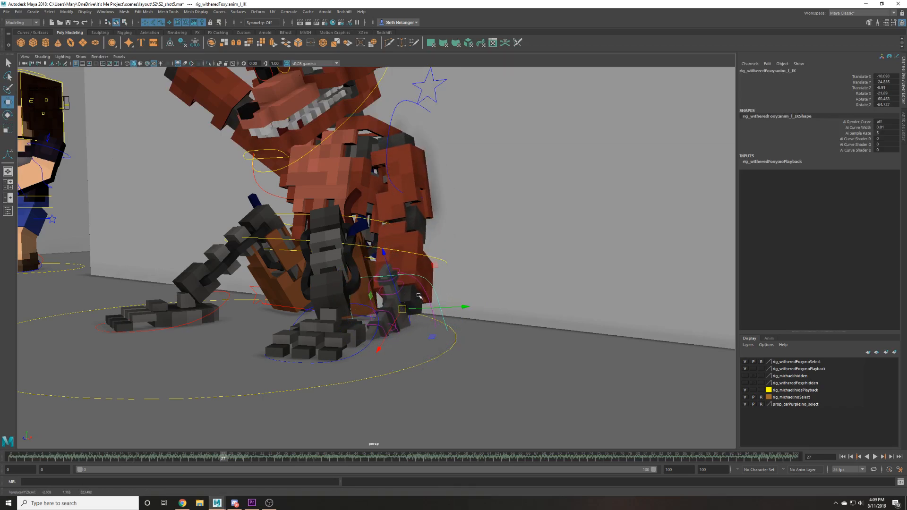
Rotate Foxy's left wrist control so the hand rests flat on the floor pointing away from the body.
left_click(431, 291)
key("e")
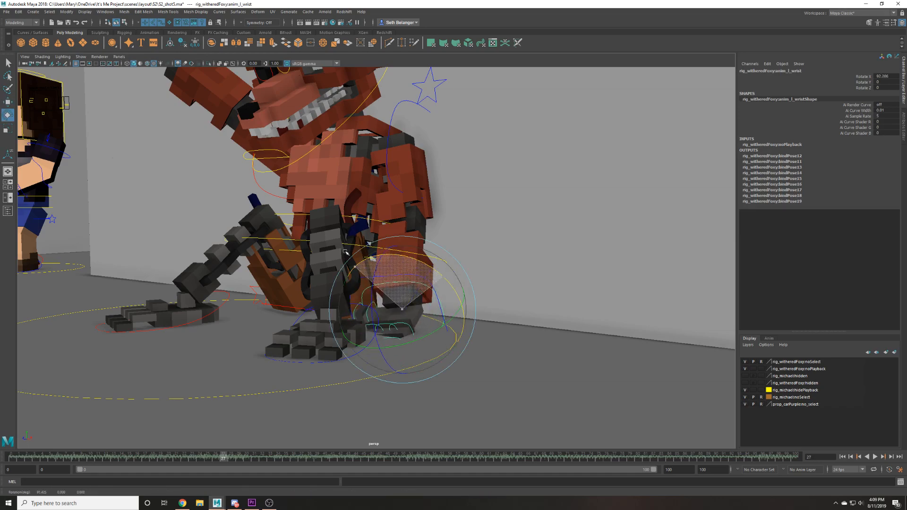
left_click_drag(410, 272, 414, 320)
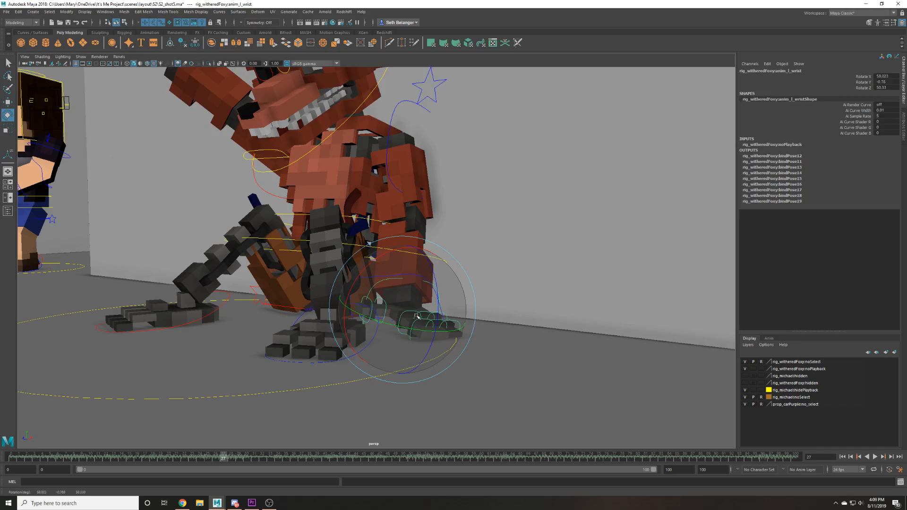
key("w")
Lower Foxy's right hand IK control to about -24.7 in Translate Y and rotate it so the arm hangs beside the body.
left_click(158, 178)
middle_click_drag(146, 141, 154, 229, "alt")
scroll(128, 161, "down", 1)
left_click(116, 102)
left_click_drag(116, 101, 200, 265)
key("e")
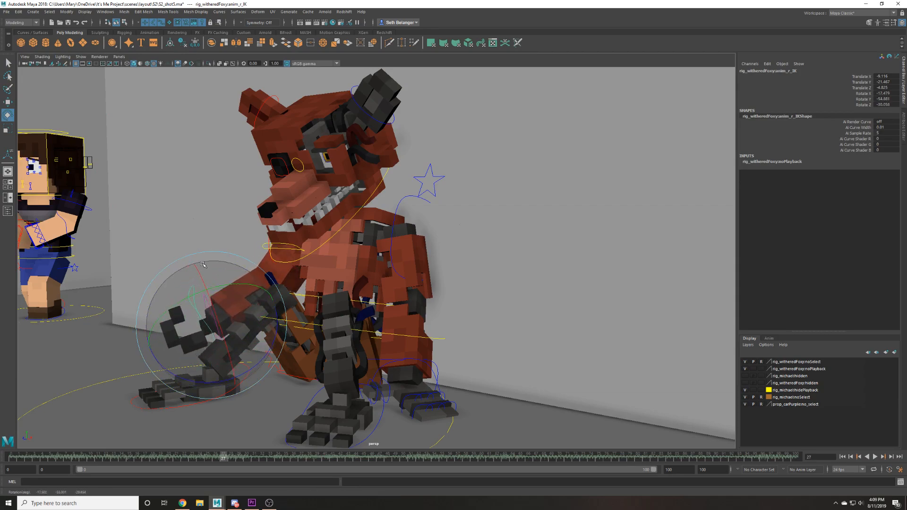
key("w")
left_click_drag(212, 327, 347, 363)
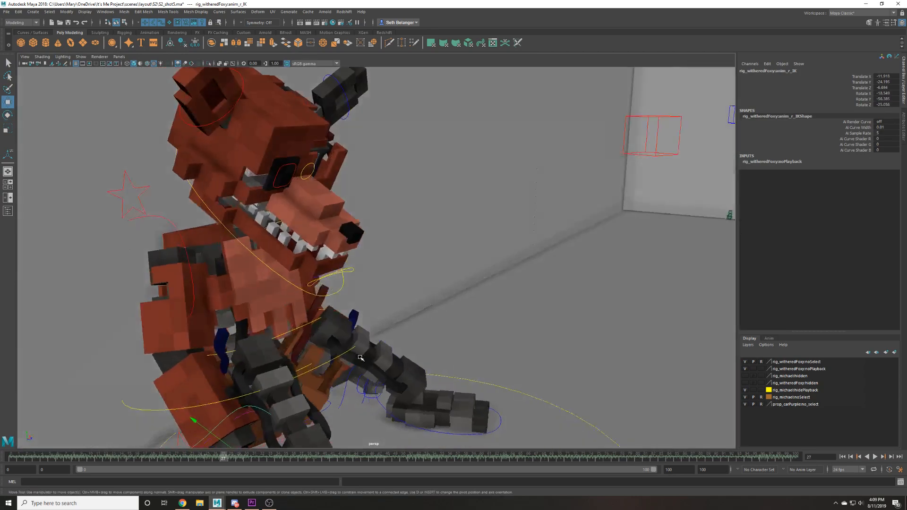
Refine the position and rotation of Foxy's right hand IK control next to the body.
middle_click_drag(347, 362, 417, 287, "alt")
middle_click_drag(422, 320, 380, 326)
scroll(380, 326, "up", 1)
key("e")
left_click_drag(284, 364, 242, 397)
key("w")
Rotate Foxy's head control to tilt the head further to one side and deselect it.
left_click_drag(444, 189, 347, 154, "alt")
middle_click_drag(347, 153, 369, 243, "alt")
left_click(390, 216)
key("e")
left_click_drag(395, 220, 449, 235, "alt")
scroll(451, 236, "up", 1)
mouse_move(378, 213)
left_mouse_down()
mouse_move(377, 197)
mouse_move(348, 238)
mouse_move(368, 222)
left_mouse_up()
middle_click_drag(335, 196, 354, 245, "alt")
key("w")
left_click(441, 229)
left_click_drag(441, 229, 361, 245, "alt")
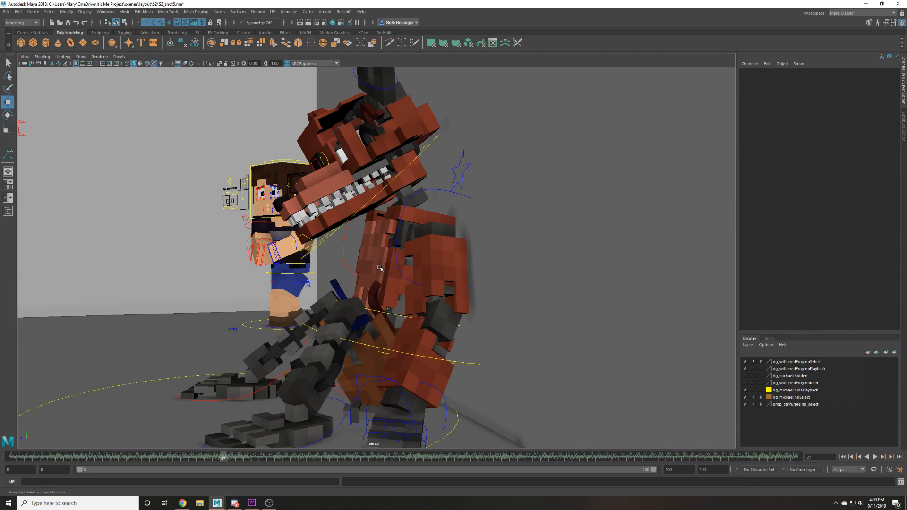
Rotate Foxy's hips control to about -31.8 in Rotate X to slump the pelvis, and deselect it.
scroll(379, 268, "down", 3)
left_click_drag(378, 298, 581, 259, "alt")
left_click_drag(495, 308, 467, 373, "alt")
left_click(465, 373)
key("4")
left_click(386, 333)
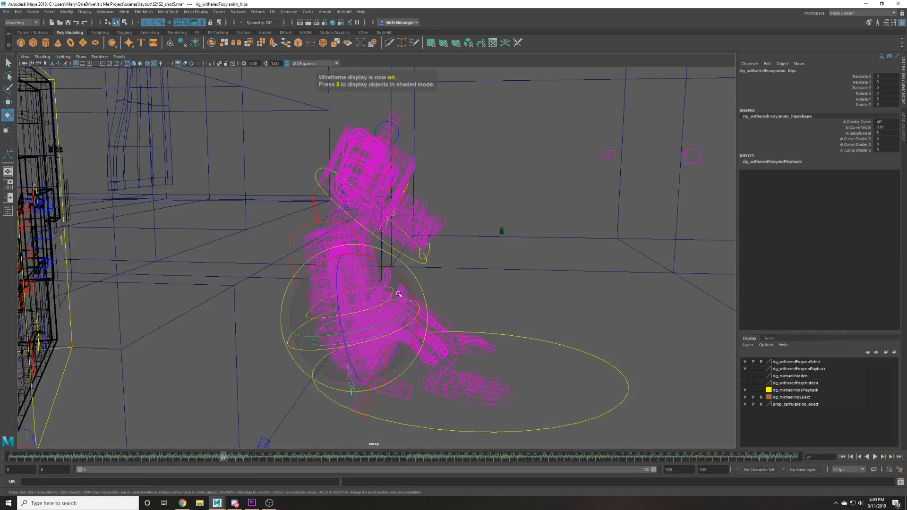
key("6")
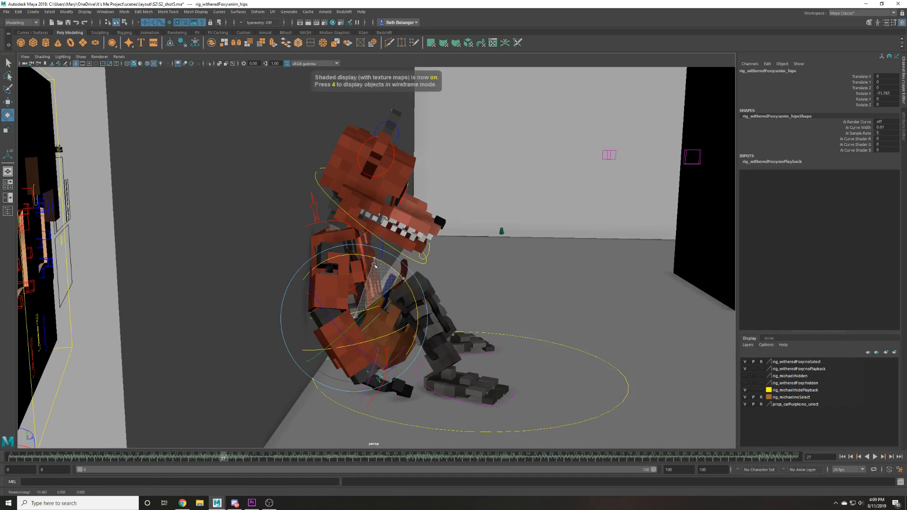
left_click_drag(389, 288, 344, 293, "alt")
left_click_drag(348, 204, 288, 166)
left_click(288, 166)
Open Foxy's jaw by rotating the jaw control to about 20 in Rotate X, and deselect it.
middle_click_drag(287, 165, 299, 263, "alt")
left_click_drag(343, 250, 331, 240, "alt")
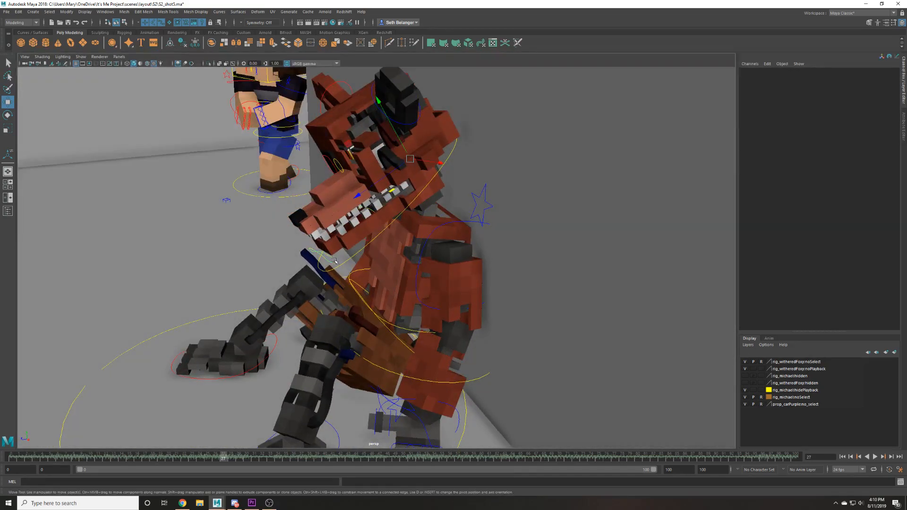
left_click(327, 237)
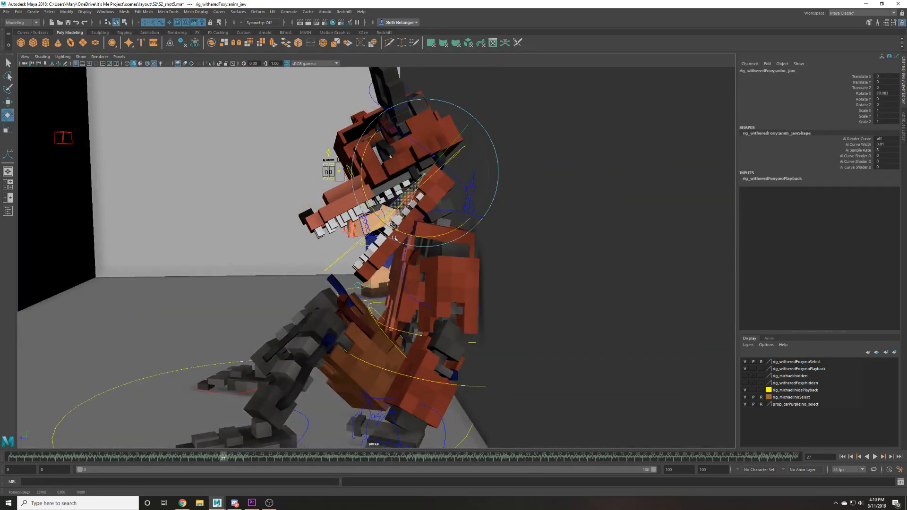
left_click(269, 191)
Try to rotate Foxy's right ear control.
left_click_drag(269, 191, 238, 126, "alt")
left_click(229, 167)
key("e")
key("ctrl+z")
Rotate Foxy's left ear control to about -22.8, 21.6, -20.1 and deselect it.
left_click(454, 139)
left_click_drag(483, 146, 509, 198, "alt")
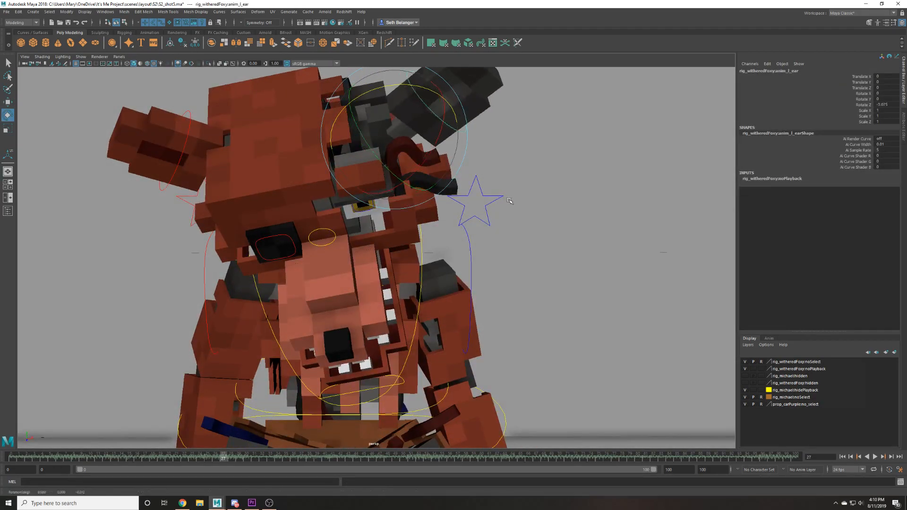
left_click_drag(512, 239, 412, 185, "alt")
key("w")
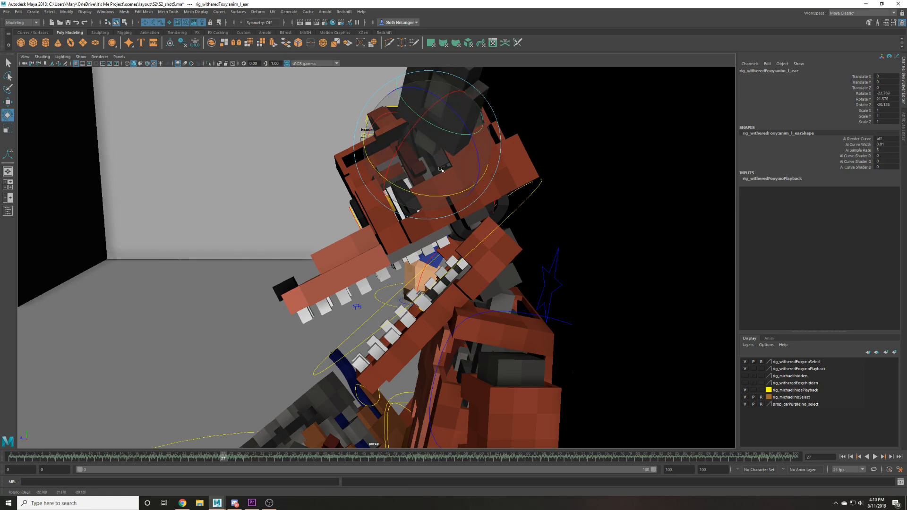
key("w")
left_click(337, 158)
Look through camera1 in the viewport and save the scene.
scroll(338, 158, "down", 4)
left_click_drag(337, 158, 360, 352, "alt")
scroll(421, 243, "up", 4)
right_click_drag(359, 352, 333, 338, "alt")
left_click_drag(333, 338, 314, 326, "alt")
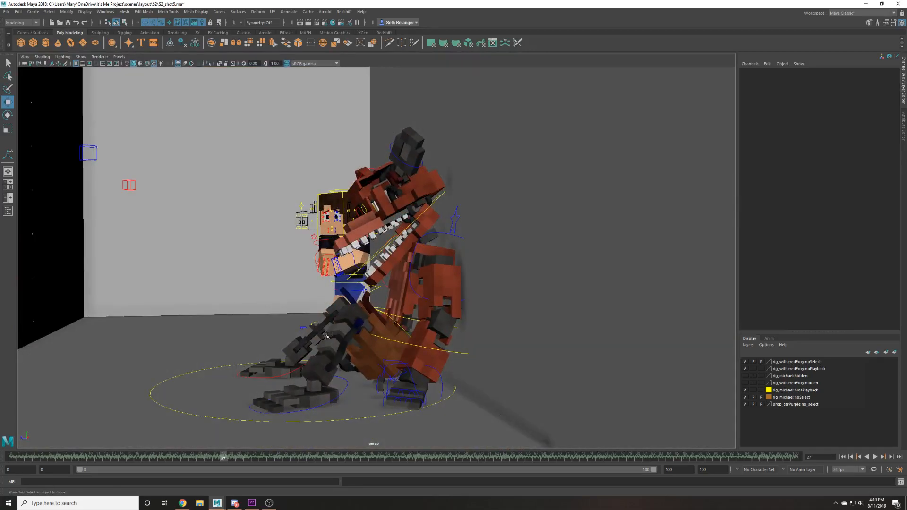
right_click_drag(314, 326, 295, 313, "alt")
left_click(119, 57)
mouse_move(141, 63)
left_click(199, 64)
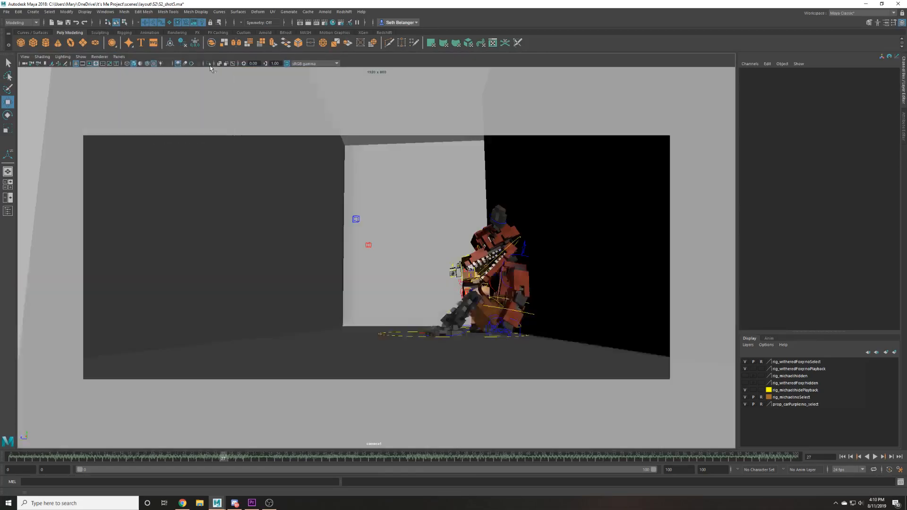
key("ctrl+s")
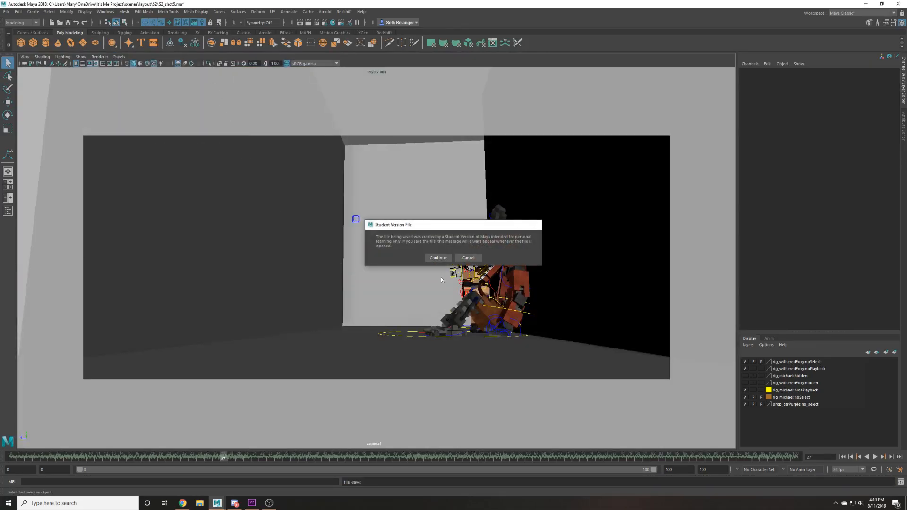
Try to reframe camera1 closer to Foxy and the character at frame 27.
left_click(28, 64)
right_click_drag(403, 295, 428, 325, "alt")
left_click_drag(444, 330, 452, 327, "alt")
middle_click_drag(453, 327, 383, 318, "alt")
right_click_drag(383, 318, 349, 321, "alt")
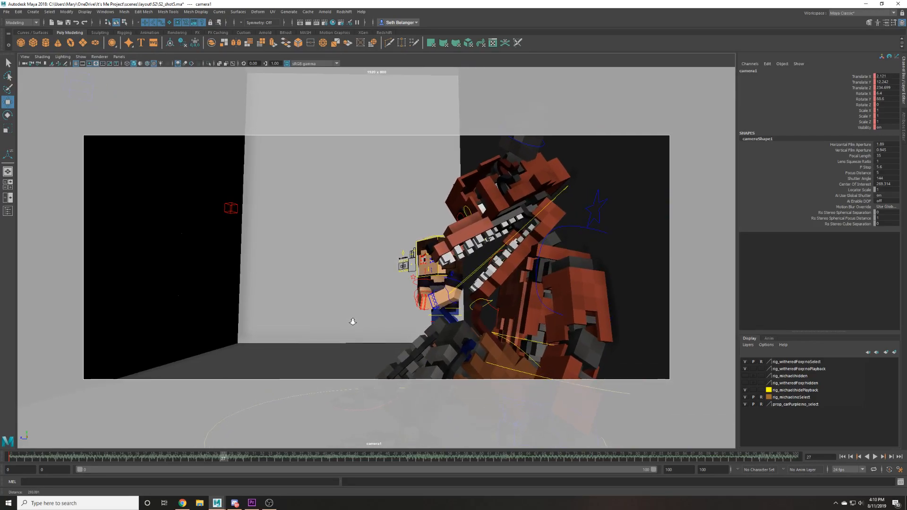
key("alt+v")
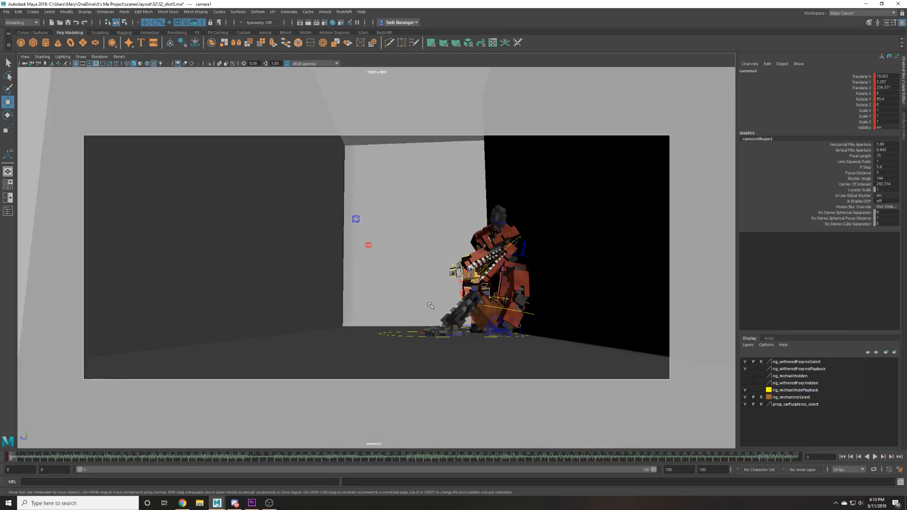
Reframe camera1 at the first frame to a close view of the character past Foxy's open jaws.
left_click(504, 246)
left_click(515, 247)
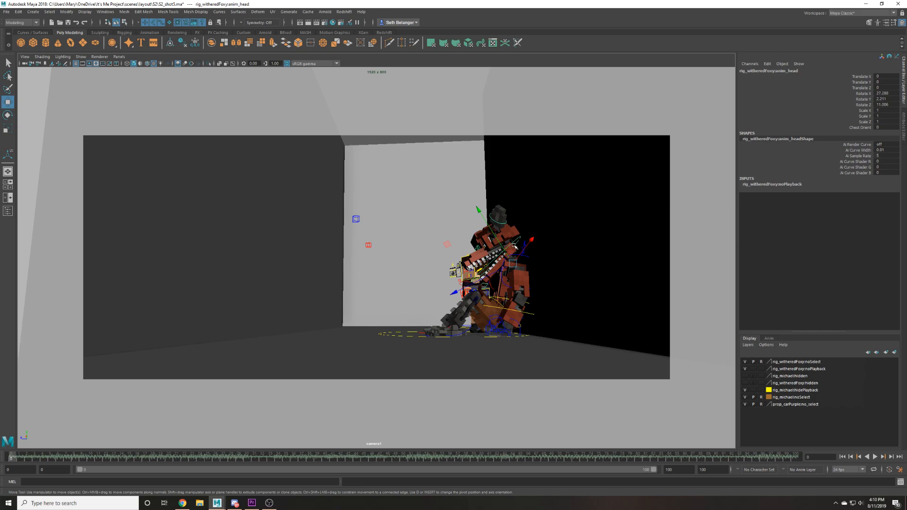
key("f")
left_click_drag(464, 268, 486, 278, "alt")
middle_click_drag(376, 323, 471, 325, "alt")
left_click_drag(471, 325, 459, 317, "alt")
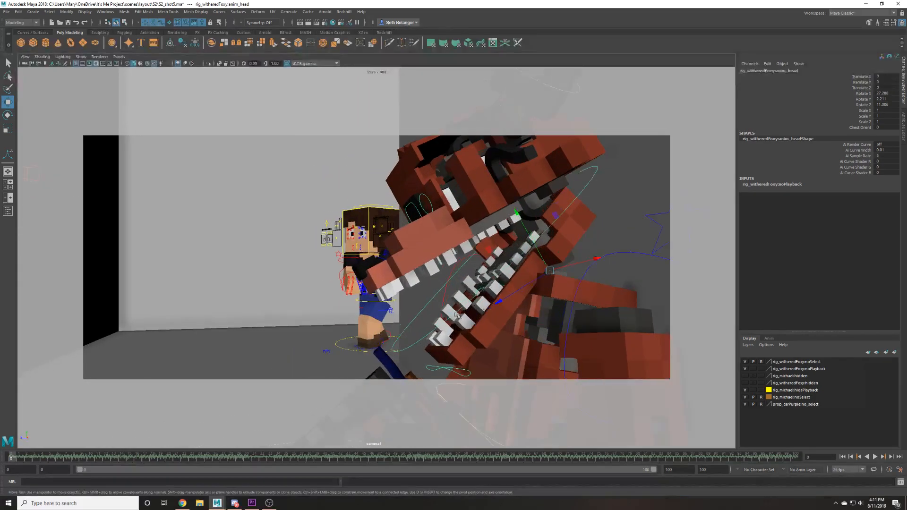
left_click(25, 64)
left_click_drag(117, 179, 233, 166, "alt")
right_click_drag(232, 166, 356, 181, "alt")
middle_click_drag(349, 255, 385, 257, "alt")
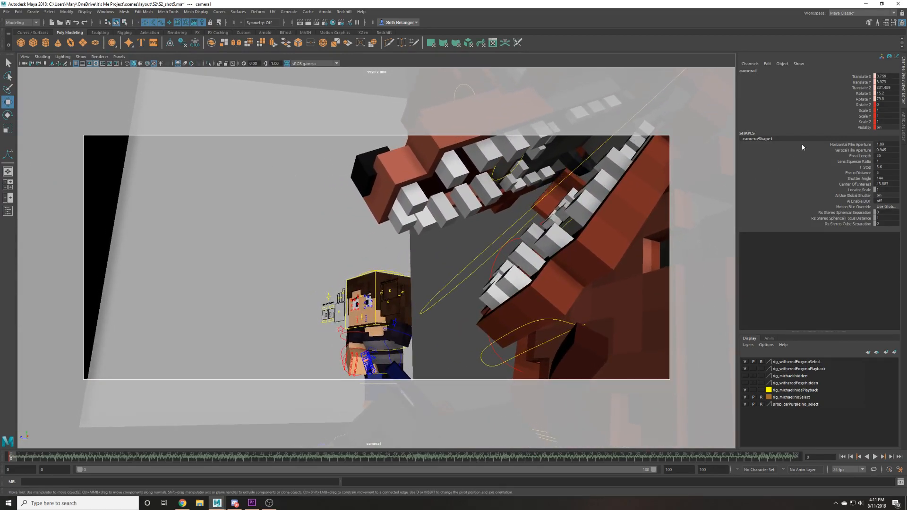
Set camera1's Translate X to -14, bringing the view past Foxy to the character.
middle_click_drag(885, 87, 896, 88)
key("ctrl+z")
type("-10")
key("Return")
mouse_move(879, 76)
middle_mouse_down()
mouse_move(894, 76)
mouse_move(874, 76)
middle_mouse_up()
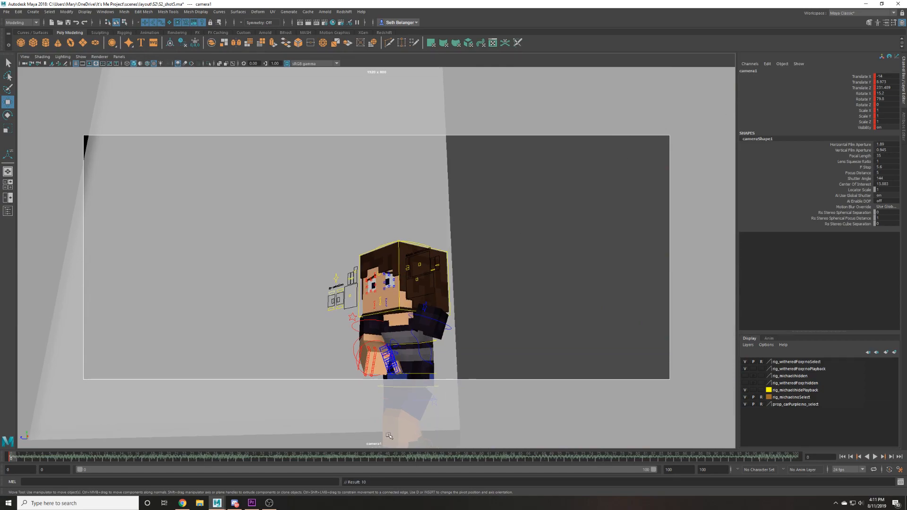
Scrub the start of the timeline and play back the shot through camera1.
left_click_drag(34, 456, 9, 455)
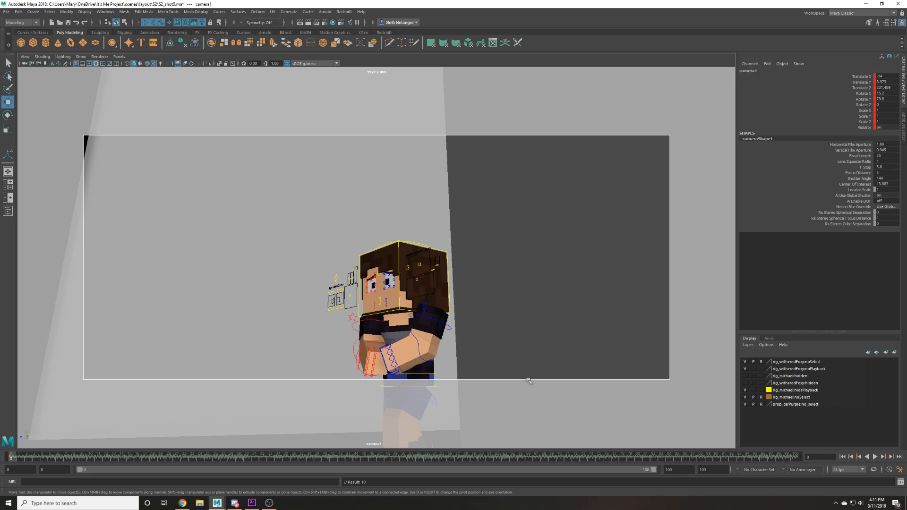
left_click(875, 456)
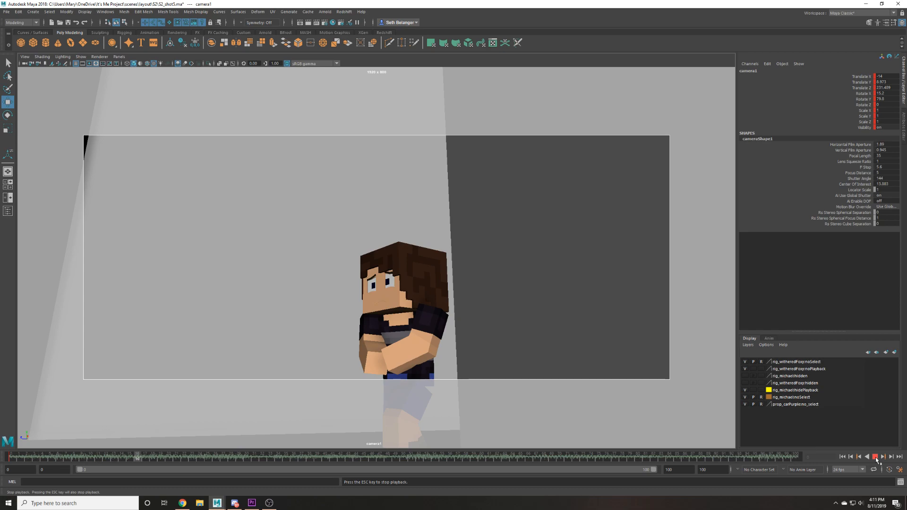
left_click(875, 457)
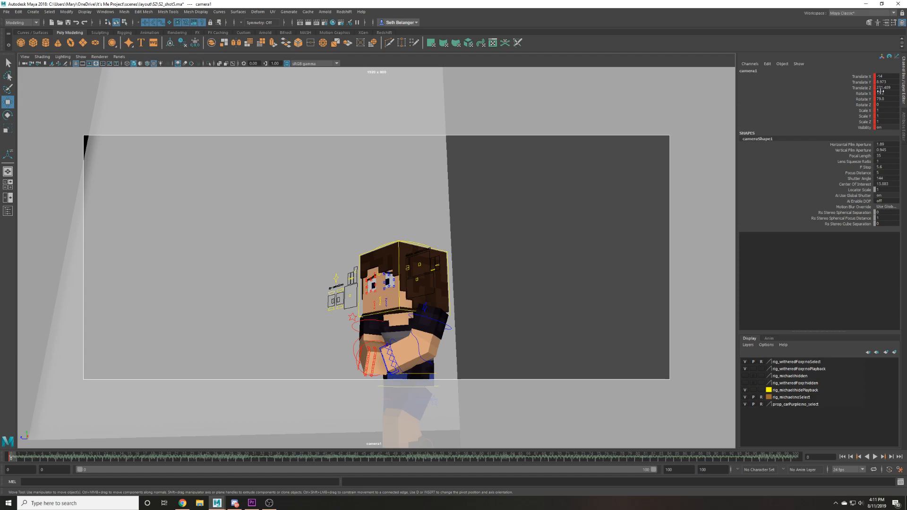
Set camera1's Rotate X to 10 and save the scene.
middle_click_drag(880, 92, 861, 92)
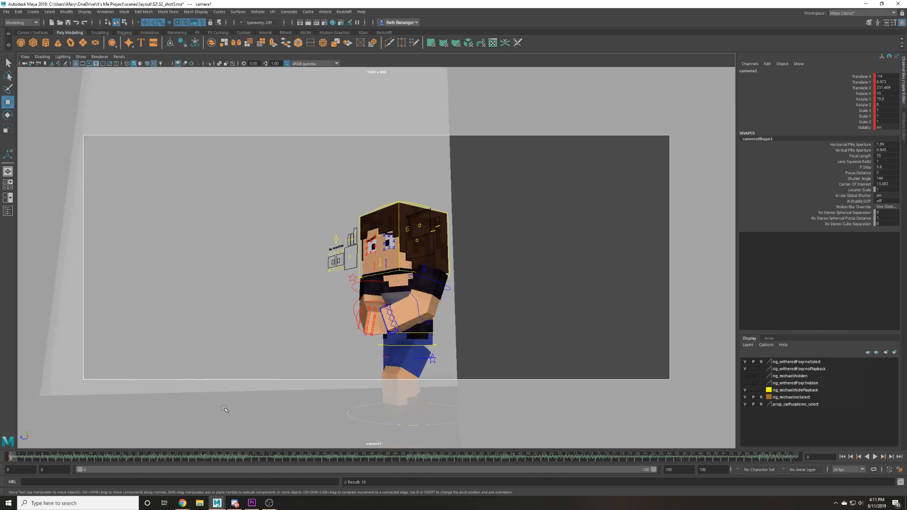
left_click(370, 414)
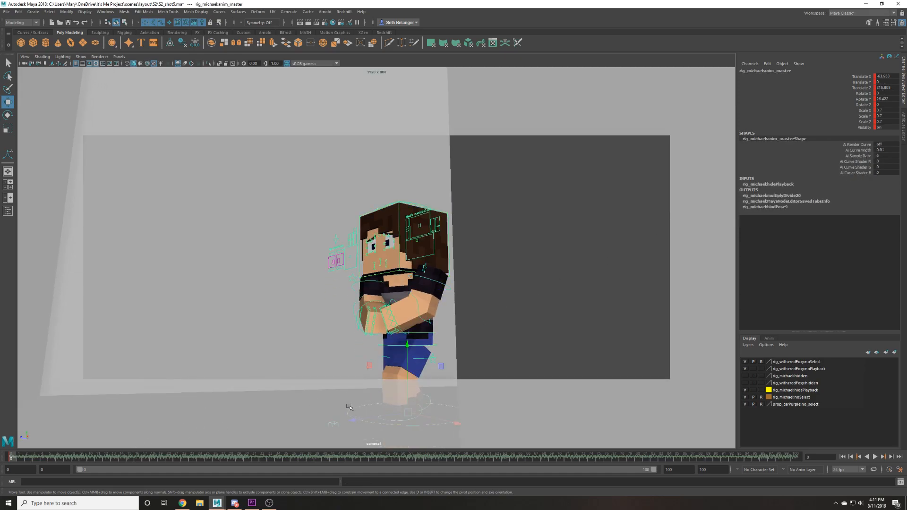
left_click(25, 64)
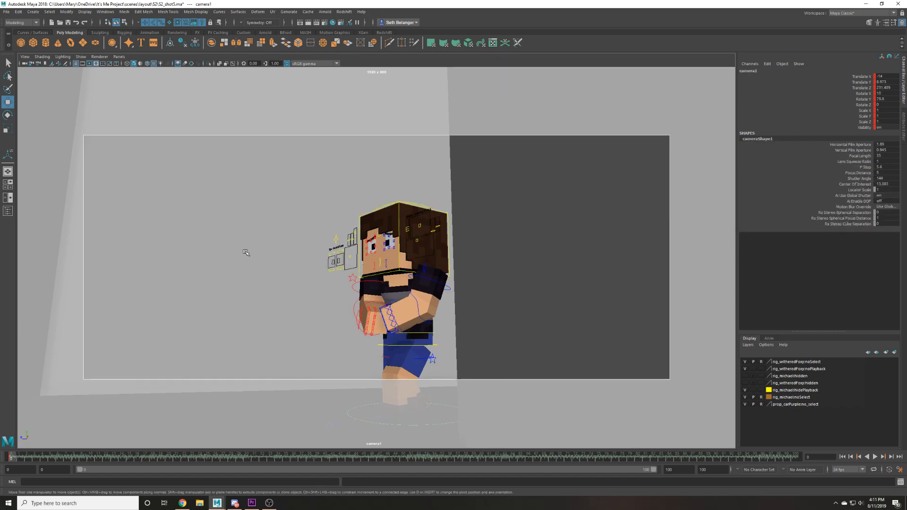
key("ctrl+s")
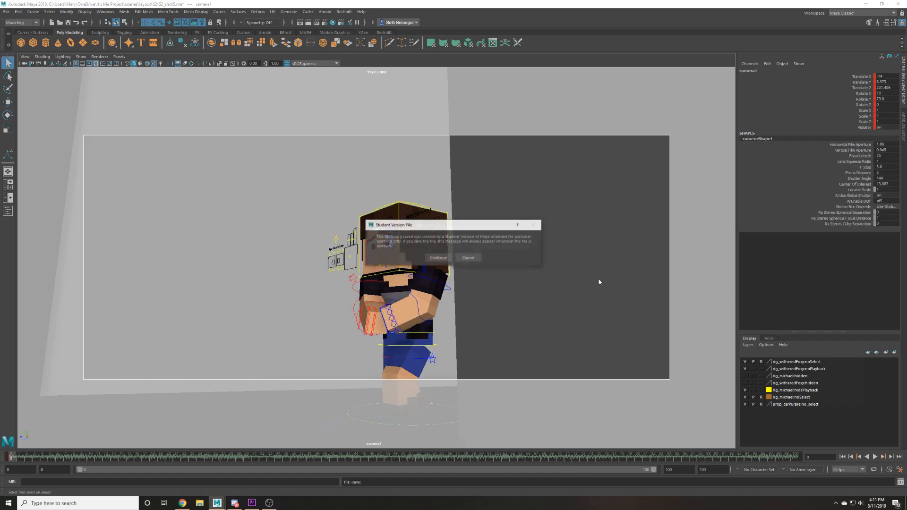
left_click_drag(121, 459, 796, 457)
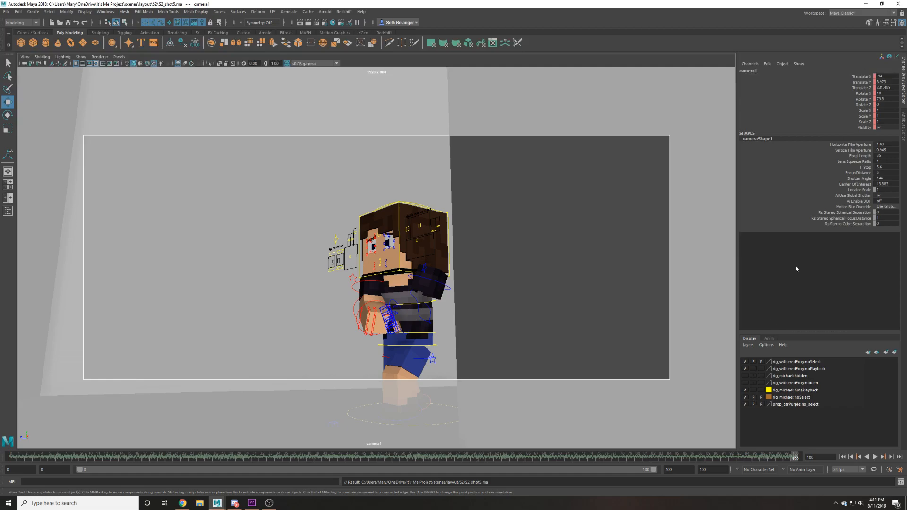
mouse_move(890, 88)
middle_mouse_down()
mouse_move(869, 88)
mouse_move(895, 76)
middle_mouse_up()
key("ctrl+z")
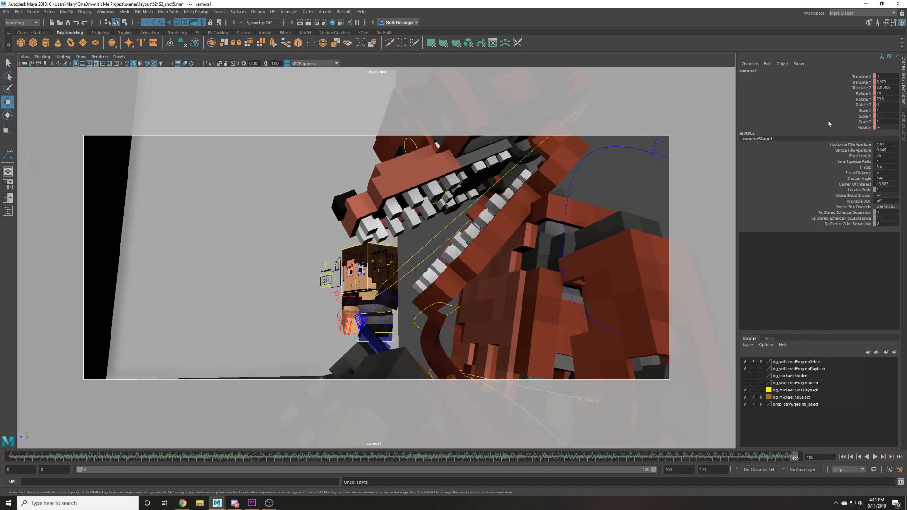
Set camera1's Focal Length to 32.
left_click(886, 156)
type("38")
key("Return")
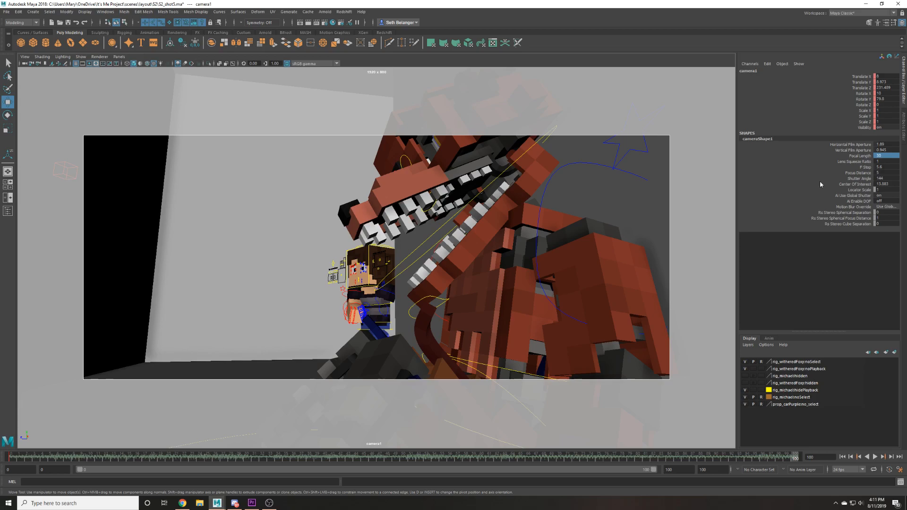
key("Return")
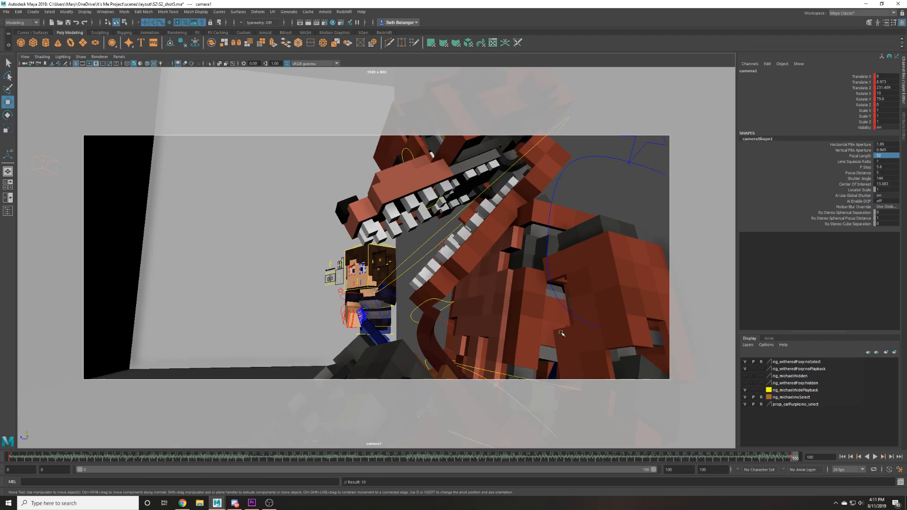
Play back the shot through camera1 several times from the first frame to check the wider lens.
key("alt+v")
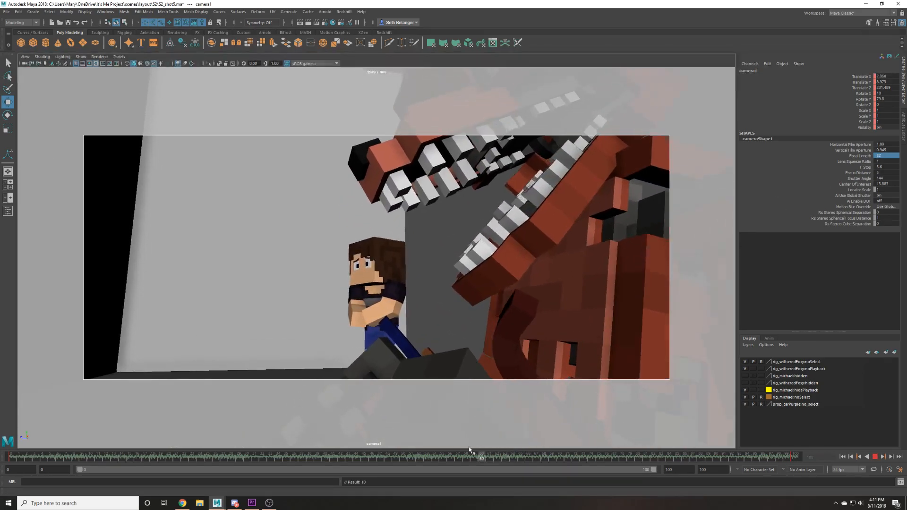
left_click(11, 453)
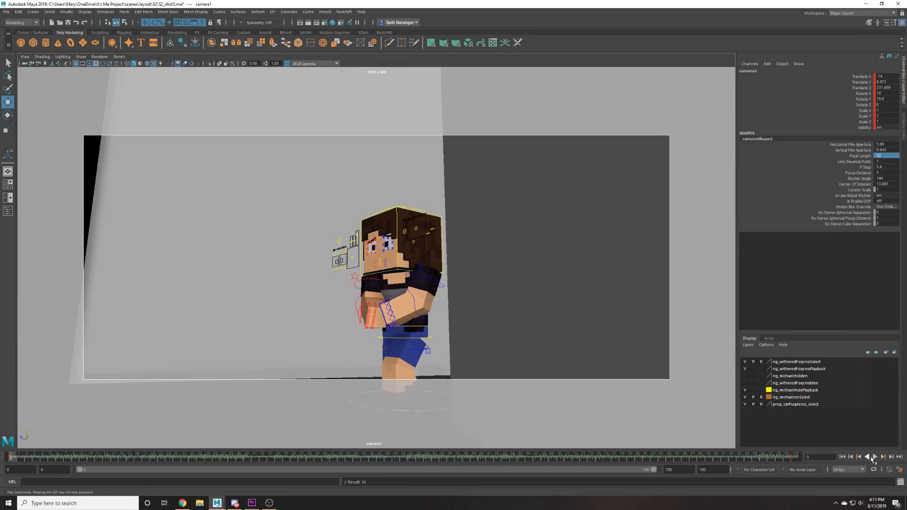
left_click(875, 456)
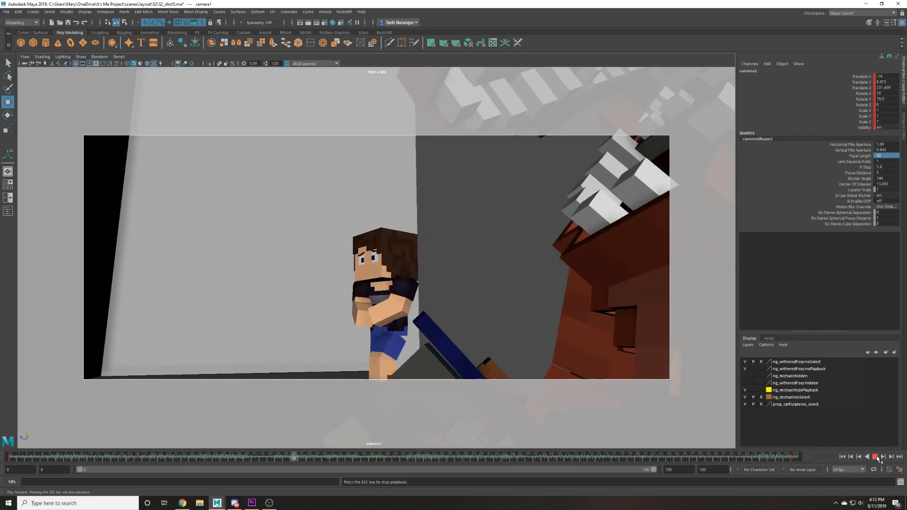
left_click(875, 457)
left_click(849, 456)
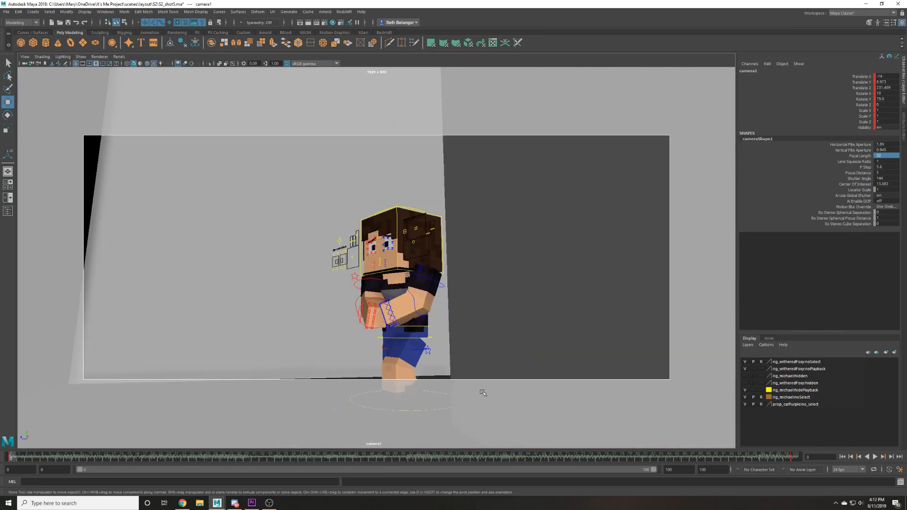
left_click(874, 457)
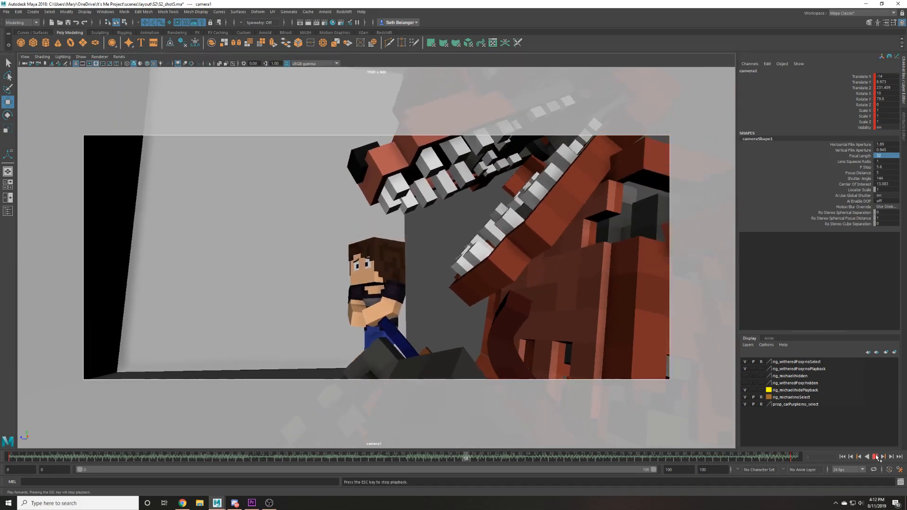
left_click(875, 457)
left_click(842, 457)
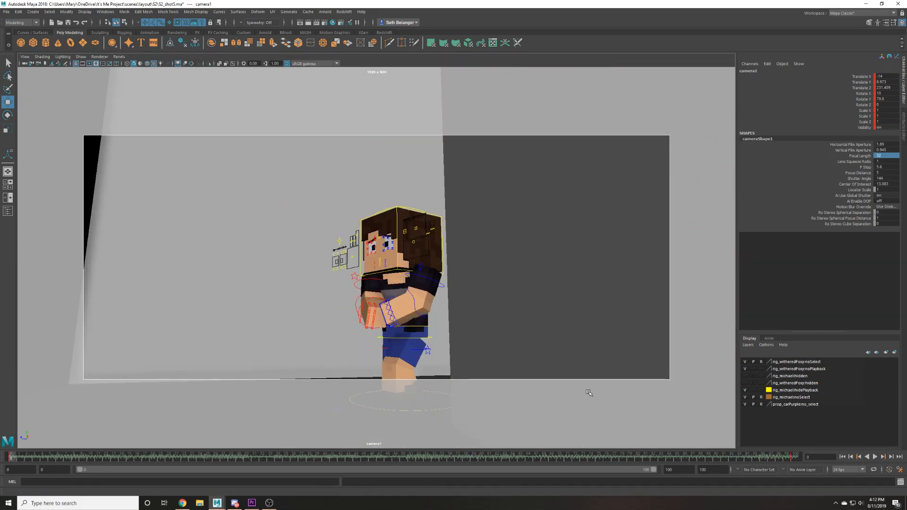
Delete camera1's key at frame 100 and key a lower, wider framing past Foxy's legs at the first frame.
left_click(795, 457)
right_click(795, 457)
left_click(834, 420)
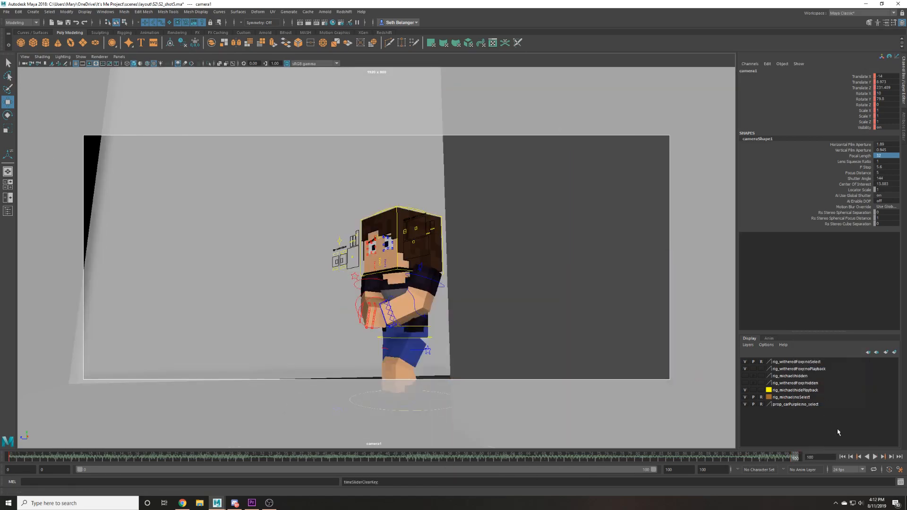
right_click_drag(555, 378, 260, 350, "alt")
middle_click_drag(260, 351, 265, 346, "alt")
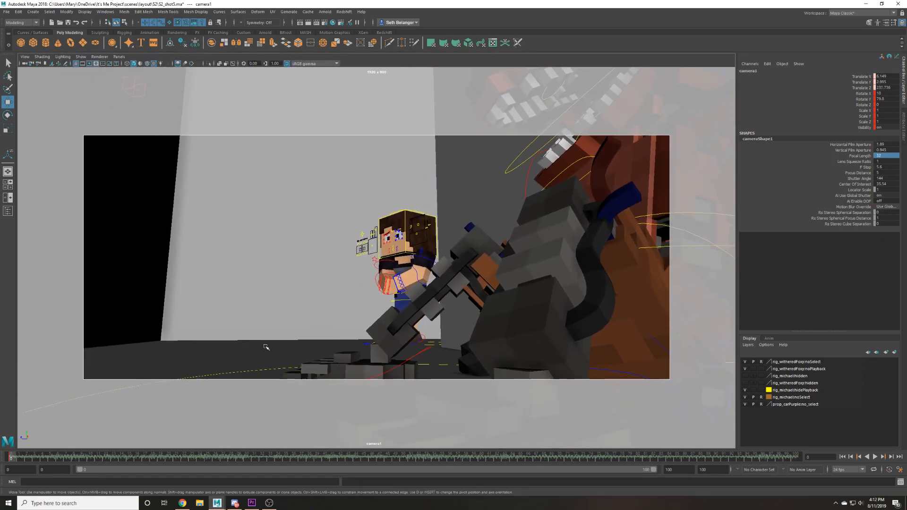
middle_click_drag(361, 363, 349, 365, "alt")
right_click_drag(349, 365, 348, 365, "alt")
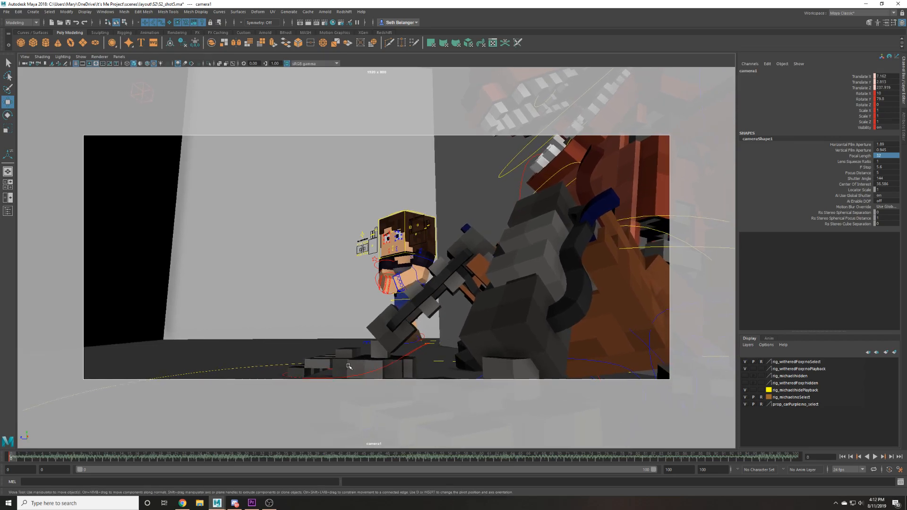
key("s")
right_click_drag(542, 235, 555, 226, "alt")
left_click_drag(555, 226, 539, 236, "alt")
middle_click_drag(539, 236, 442, 324, "alt")
right_click_drag(441, 324, 506, 313, "alt")
middle_click_drag(502, 312, 482, 369, "alt")
right_click_drag(483, 369, 626, 330, "alt")
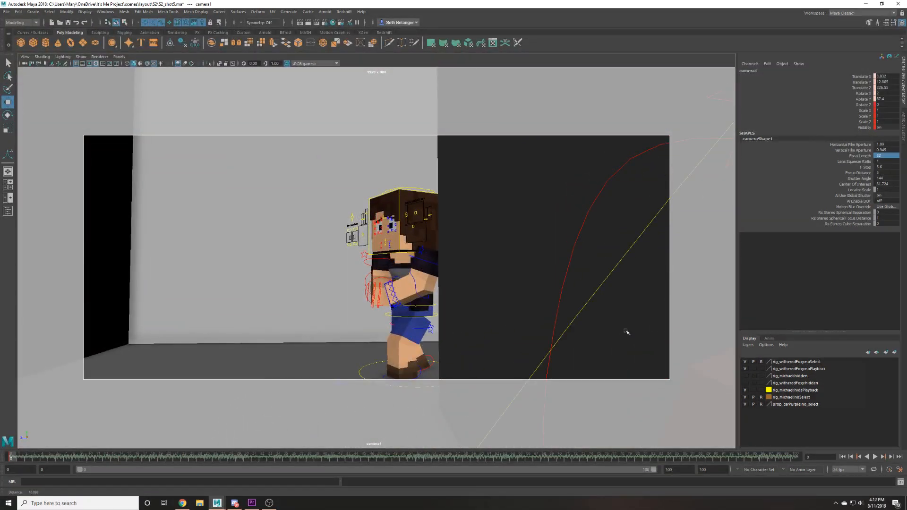
left_click(843, 457)
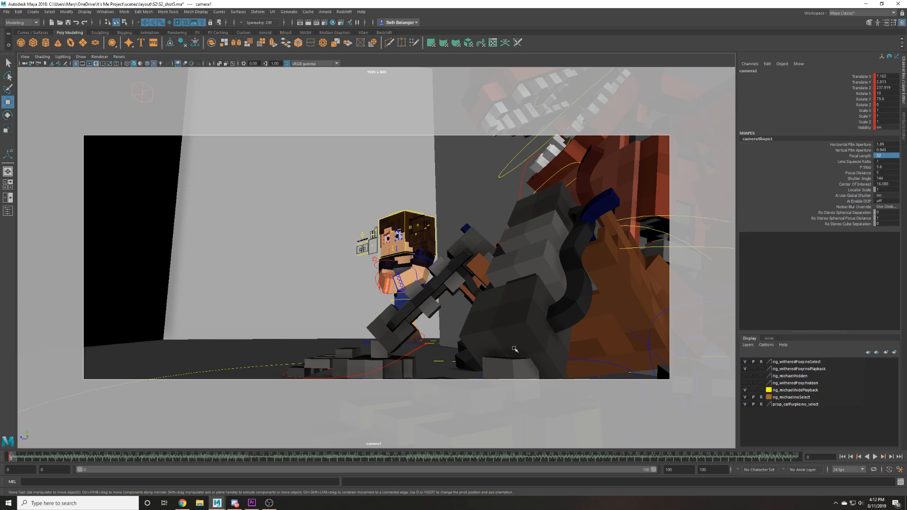
Shift camera1's first-frame view slightly beside Foxy's legs, key it, and play back the shot.
middle_click_drag(476, 308, 512, 303, "alt")
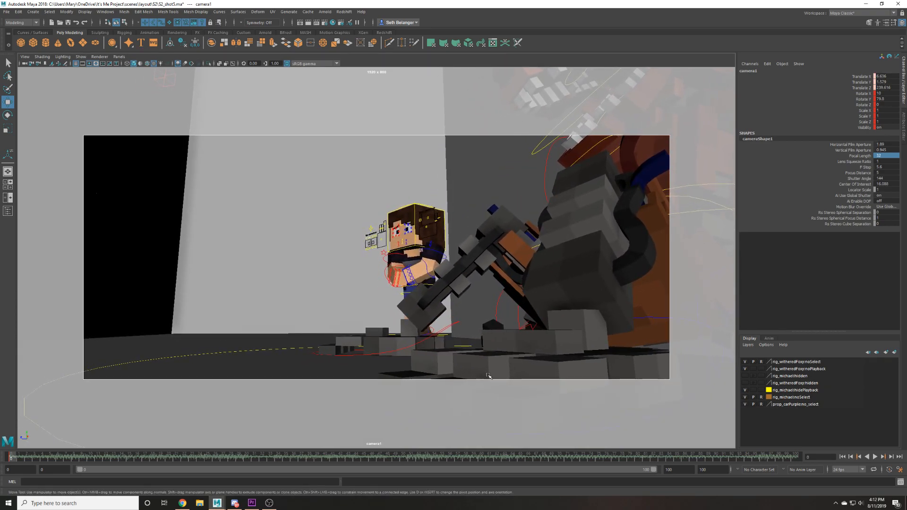
middle_click_drag(415, 354, 576, 272, "alt")
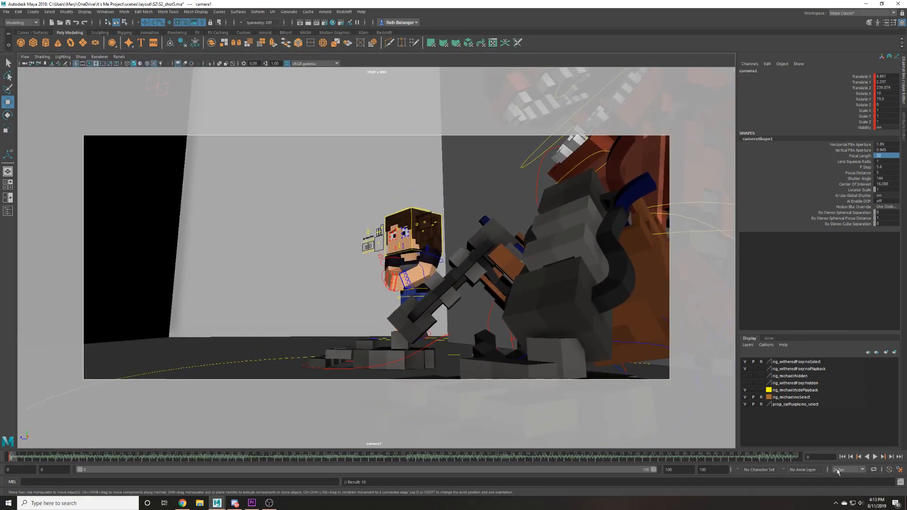
left_click(875, 457)
left_click(875, 457)
left_click(875, 457)
left_click(874, 457)
left_click(843, 457)
left_click(874, 457)
key("Escape")
Rotate the Withered Foxy master control to Rotate Y 180 and slide it along Z to sit against the opposite wall.
left_click(260, 361)
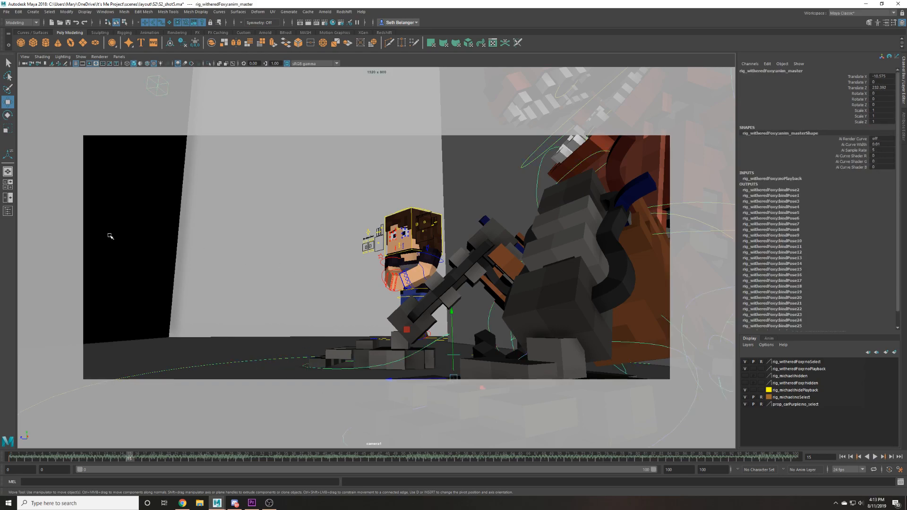
key("e")
left_click_drag(449, 375, 331, 395)
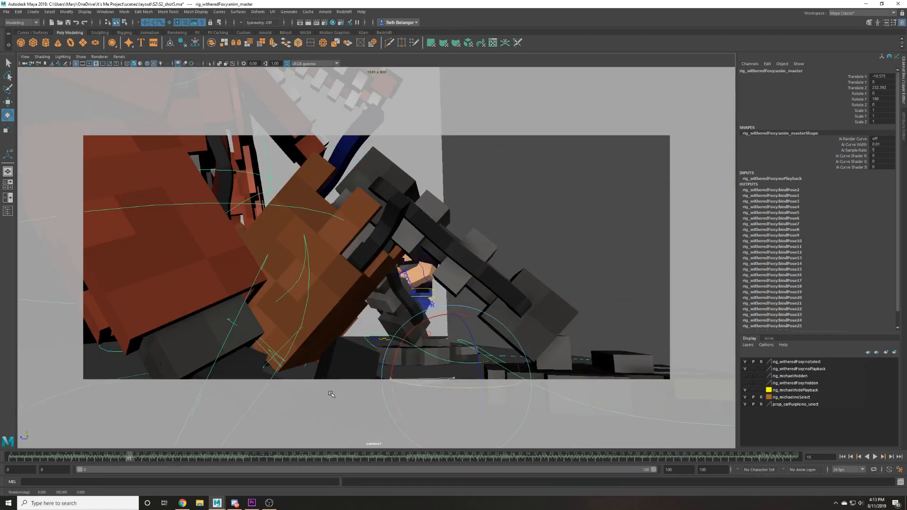
key("w")
left_click_drag(494, 377, 139, 373)
key("f")
left_click_drag(361, 333, 350, 358, "alt")
middle_click_drag(350, 359, 325, 378, "alt")
left_click_drag(325, 378, 331, 376)
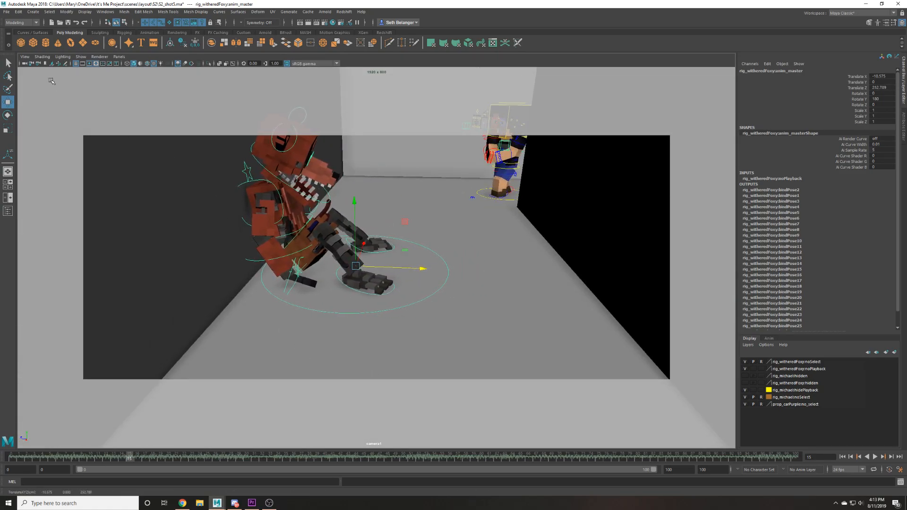
Key camera1 low past Foxy's legs toward the character at the first frame, with a slight sideways move at frame 100.
left_click(25, 63)
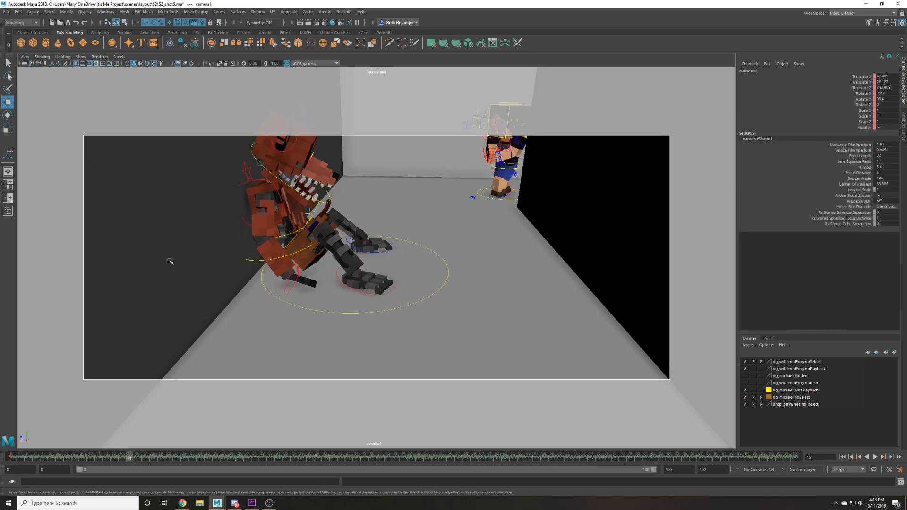
left_click_drag(123, 459, 10, 458)
right_click_drag(178, 350, 194, 350, "alt")
middle_click_drag(194, 350, 285, 399, "alt")
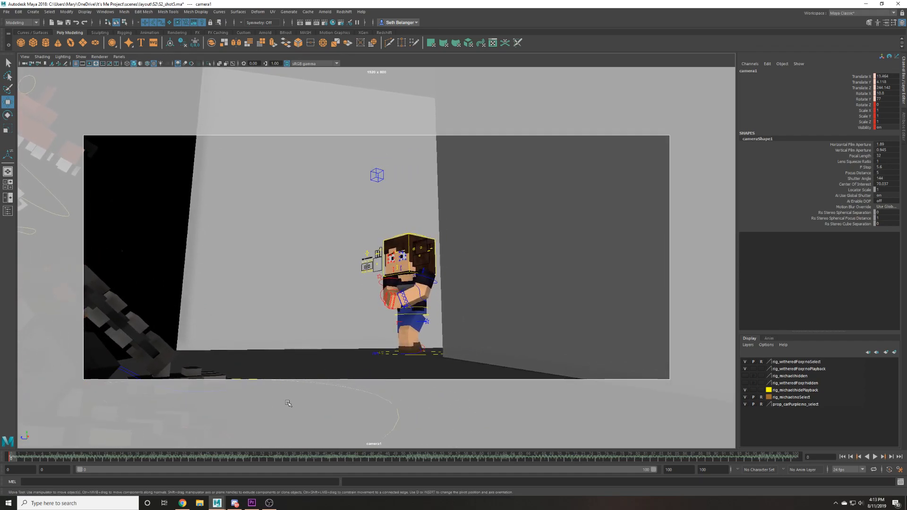
left_click_drag(242, 451, 850, 454)
middle_click_drag(587, 417, 605, 418, "alt")
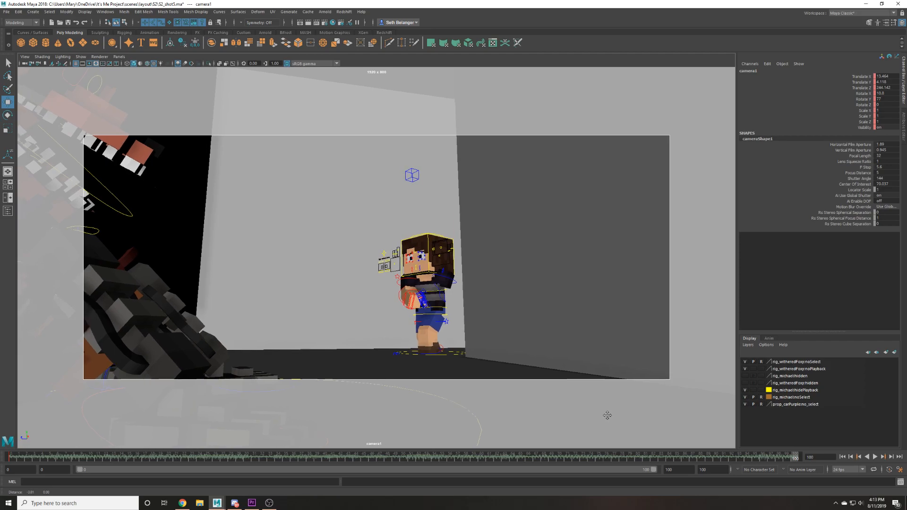
Set the tangents of camera1's keys across the whole timeline to Linear and save the scene.
left_click_drag(795, 457, 10, 457, "shift")
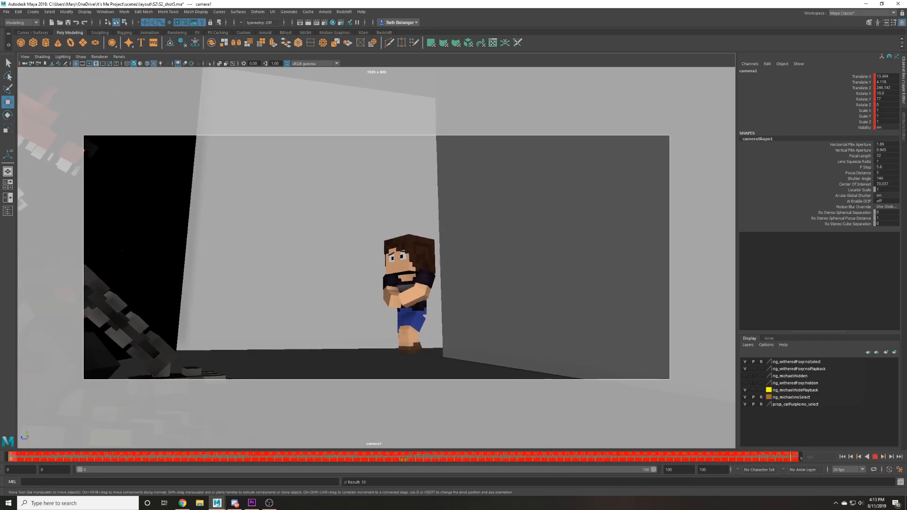
right_click(22, 456)
mouse_move(57, 394)
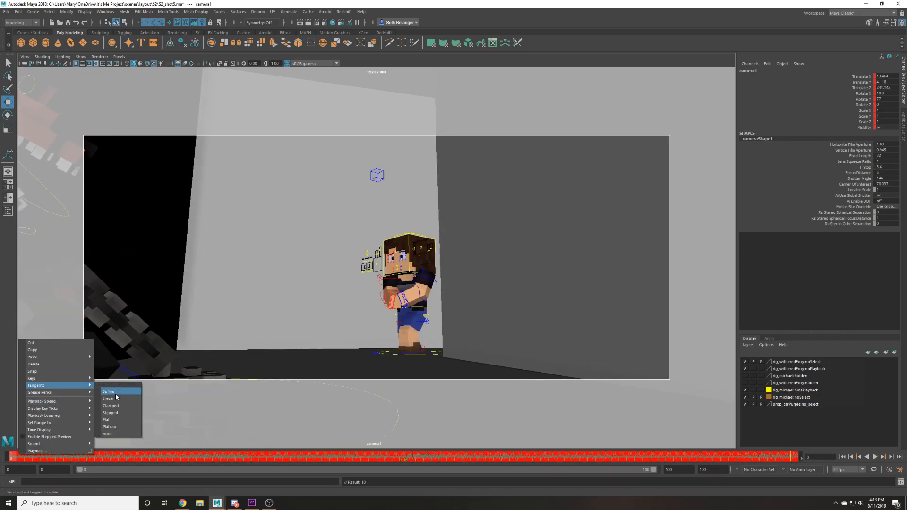
left_click(114, 401)
key("ctrl+s")
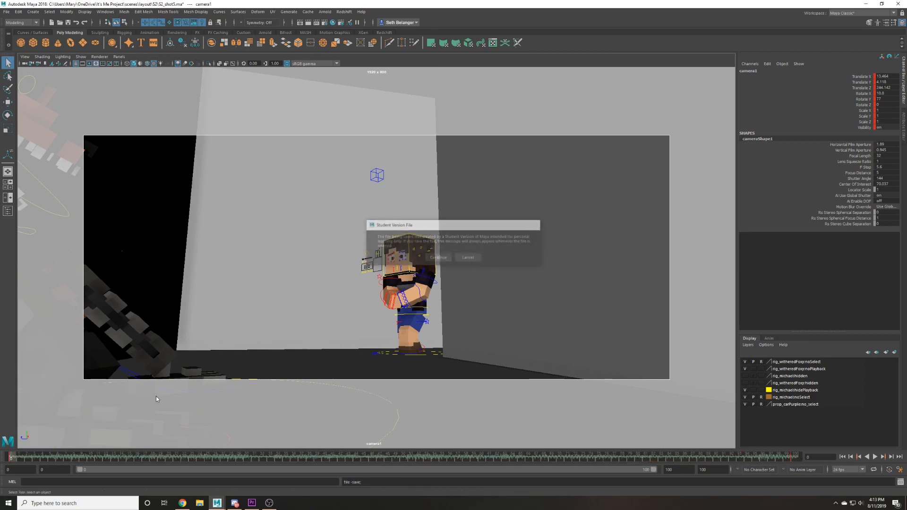
Play back the shot through camera1 and check a view of Foxy with Rotate Y turned to 113.
left_click(875, 457)
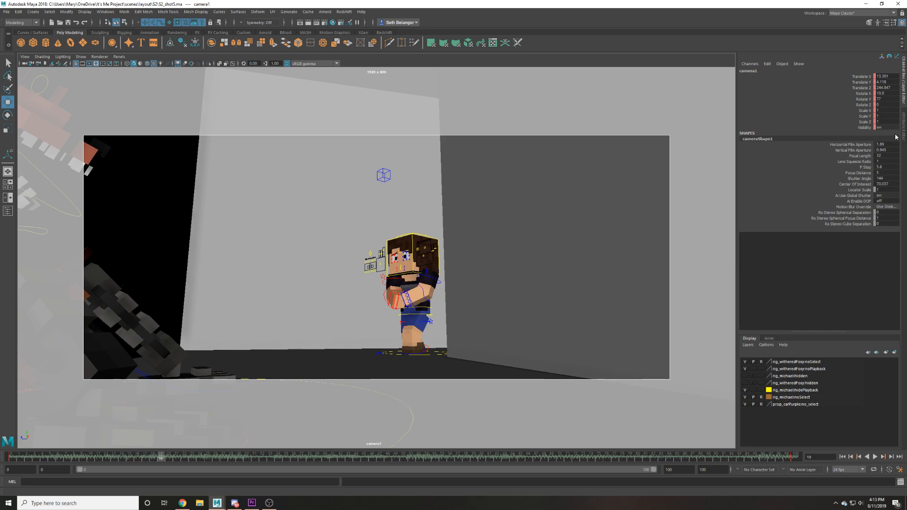
middle_click_drag(882, 100, 805, 291)
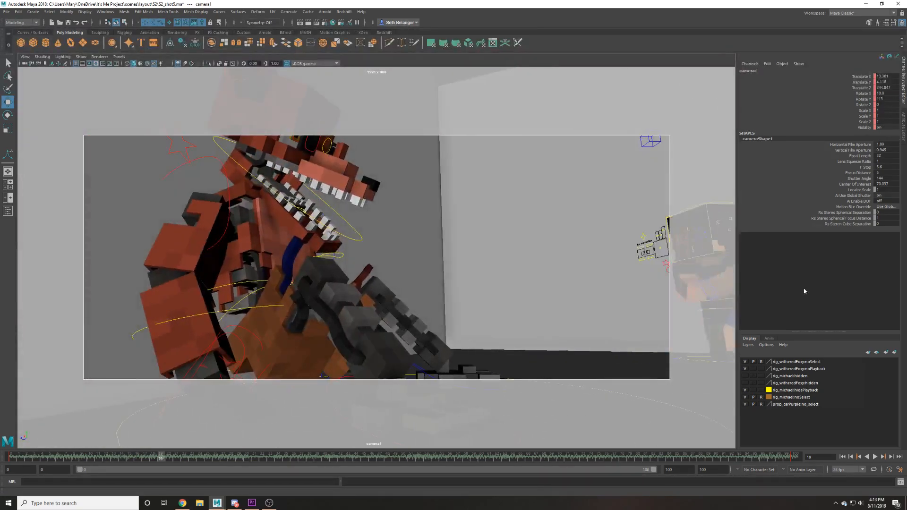
left_click(842, 457)
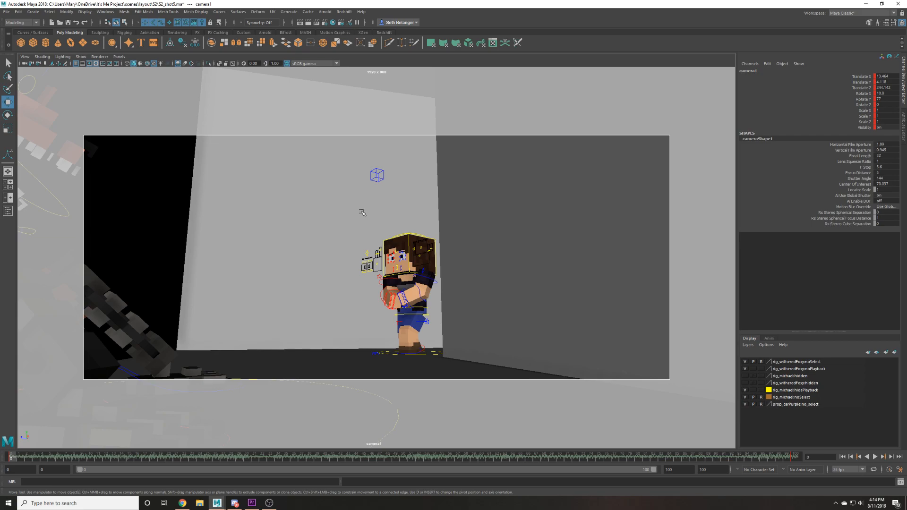
left_click(875, 457)
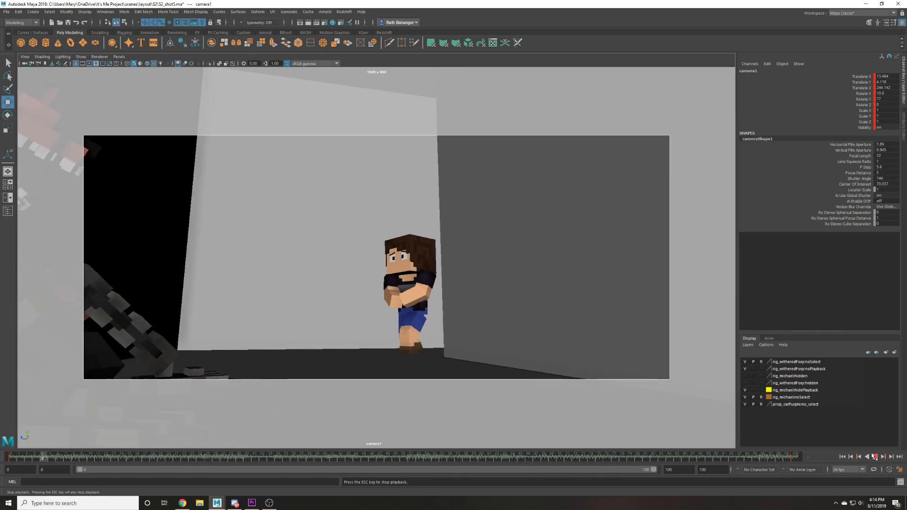
left_click(874, 456)
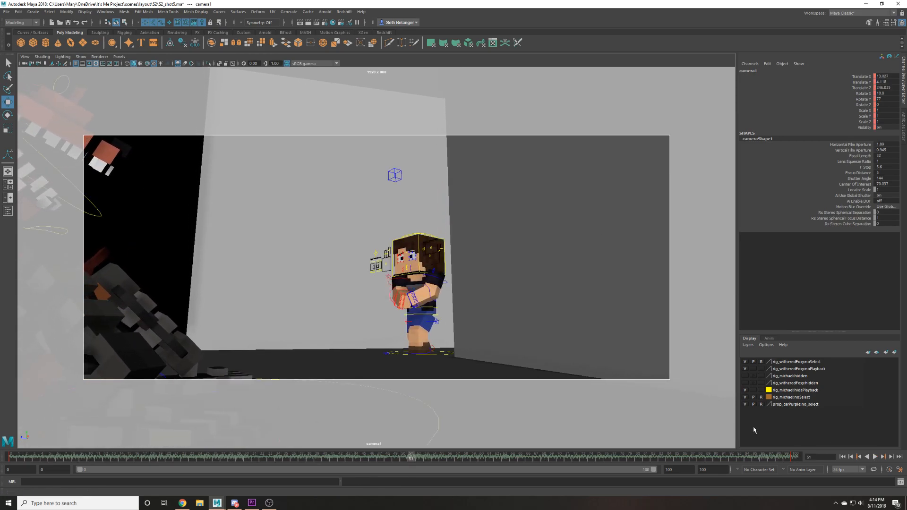
Move the character's master control toward Foxy at frame 100, turn it to about Rotate Y 75.5, and key it.
left_click(439, 355)
left_click_drag(187, 460, 798, 425)
mouse_move(399, 355)
left_mouse_down()
mouse_move(467, 366)
mouse_move(428, 368)
mouse_move(434, 372)
mouse_move(439, 360)
mouse_move(382, 362)
mouse_move(400, 369)
left_mouse_up()
key("e")
key("w")
key("e")
key("w")
key("s")
Set the tangent of the character master control's first-frame key to Linear and play back the movement.
left_click_drag(785, 457, 658, 458)
left_click(875, 456)
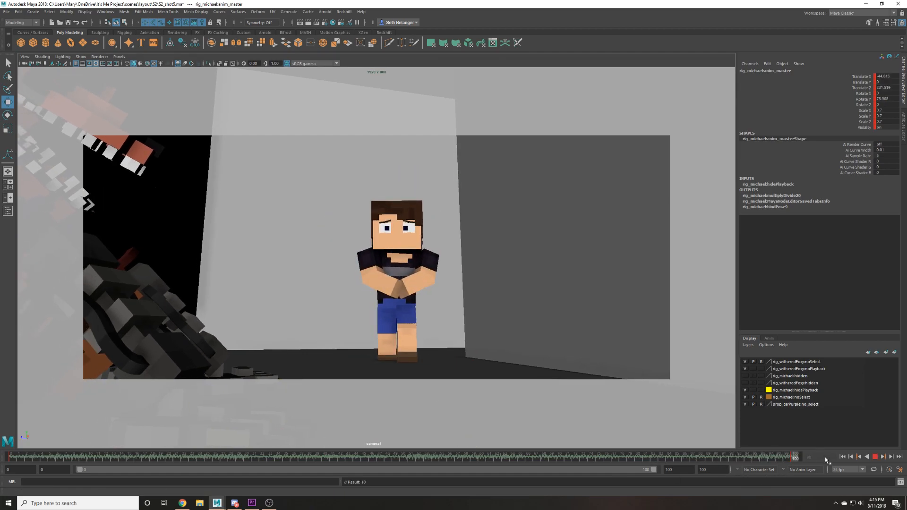
left_click(10, 457)
right_click(18, 457)
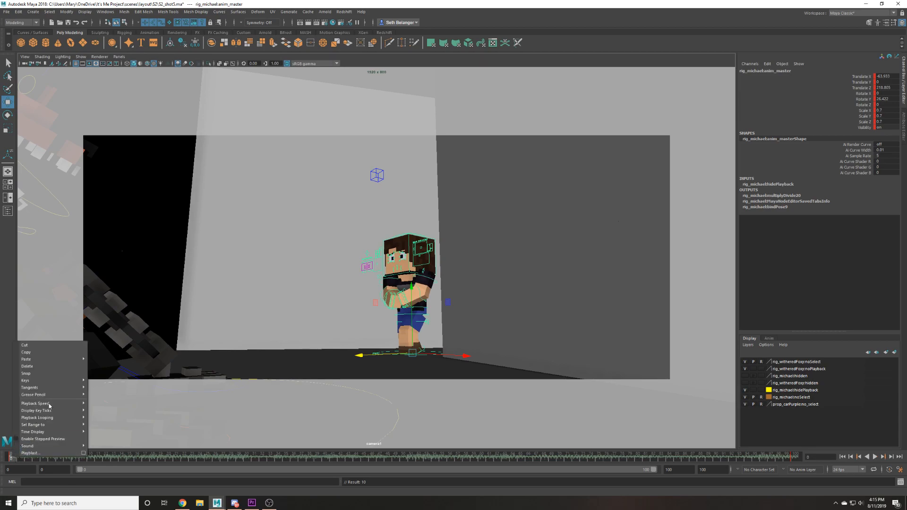
left_click(102, 401)
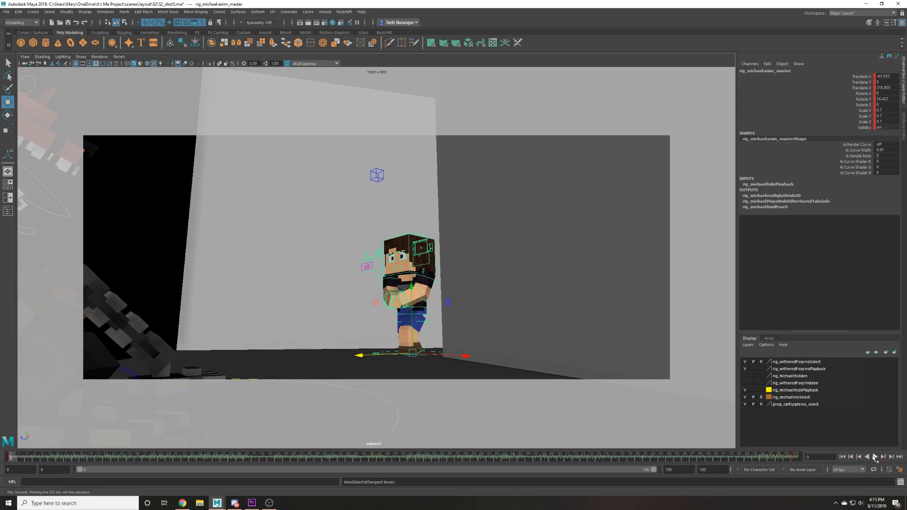
left_click(874, 457)
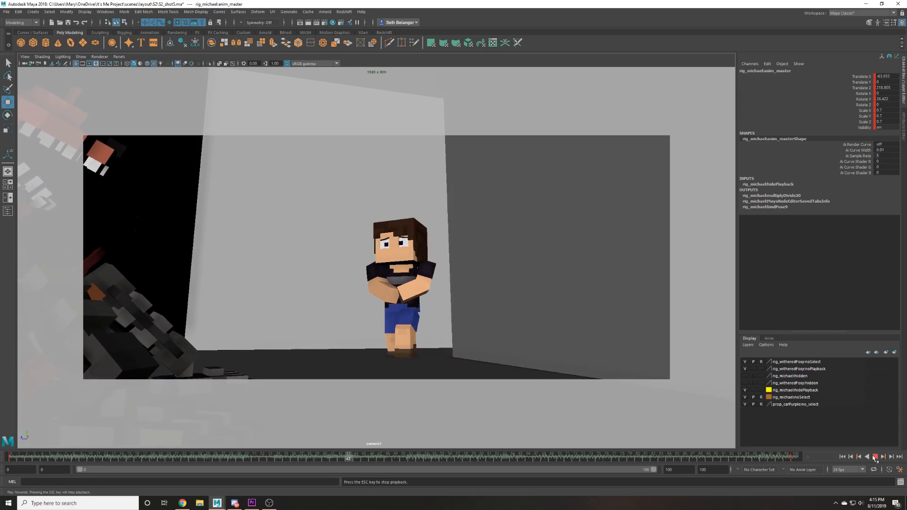
Review the character's movement along the timeline, deselect the master control and save the scene.
left_click(874, 456)
left_click_drag(277, 456, 160, 443)
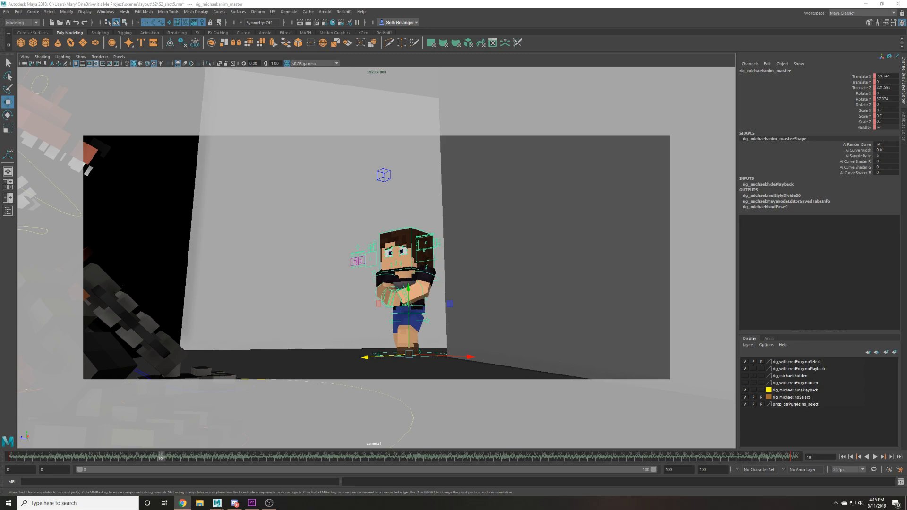
key("q")
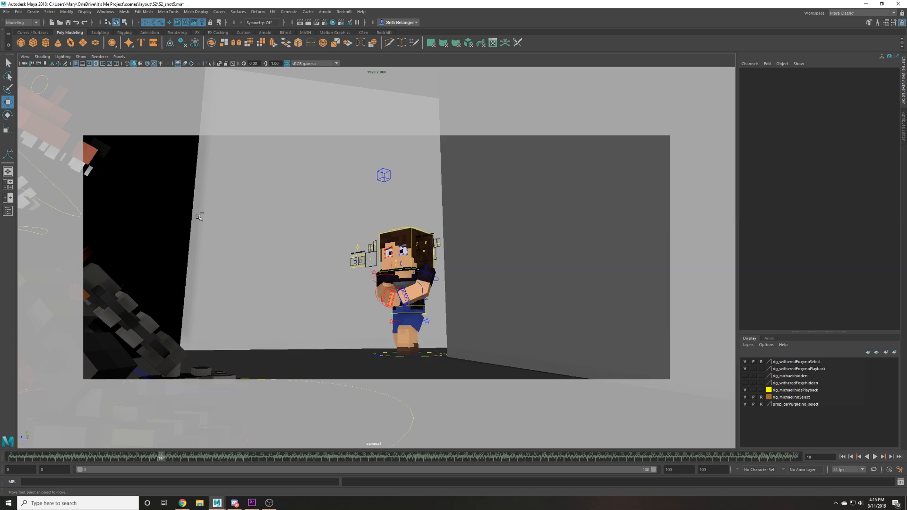
left_click(198, 216)
key("ctrl+s")
key("Return")
key("w")
Set the offset of the it_s_me audio to -630 and play back the shot with the sound.
right_click(221, 459)
mouse_move(264, 448)
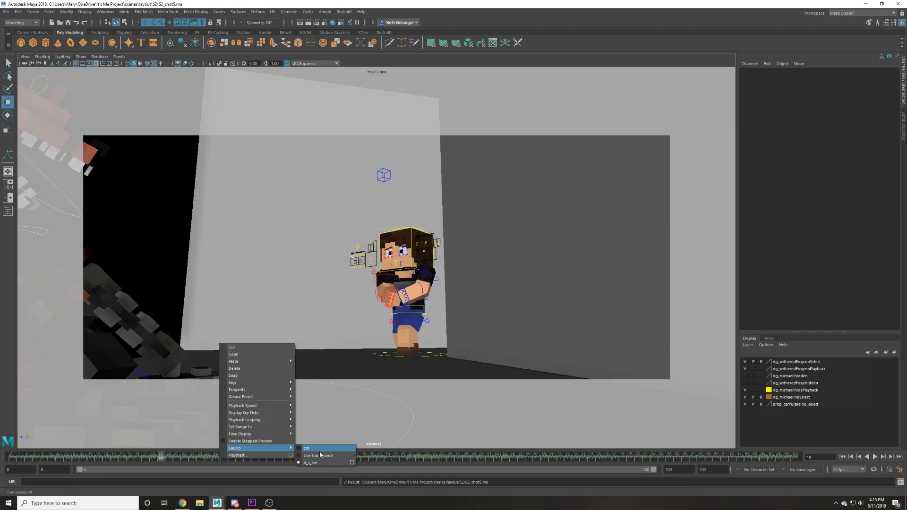
left_click(352, 462)
right_click(356, 459)
mouse_move(397, 448)
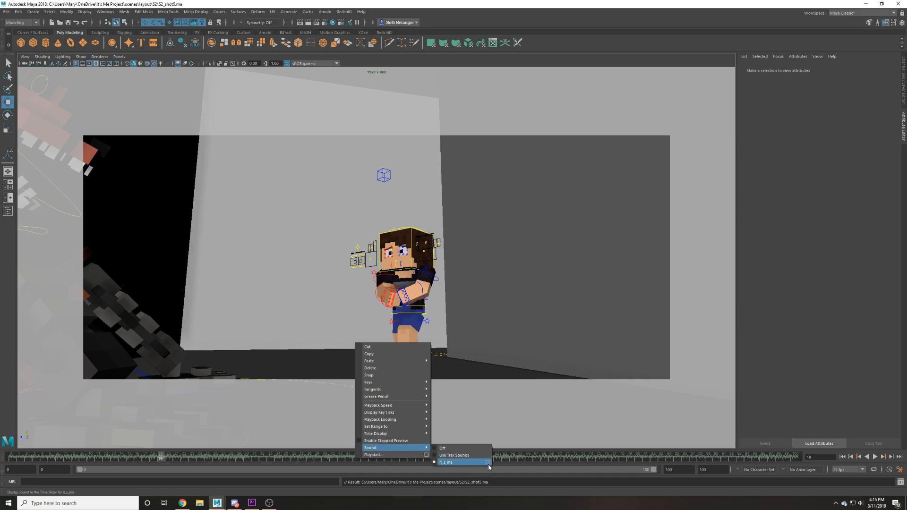
left_click(488, 462)
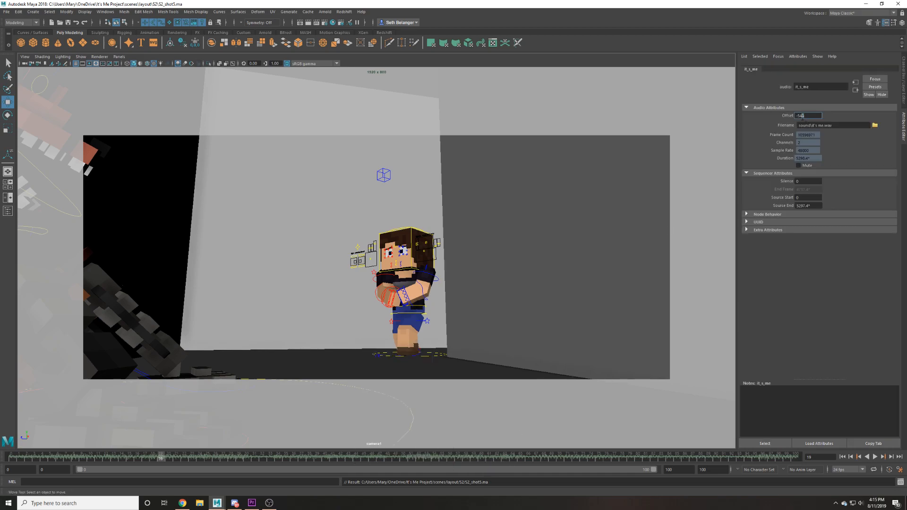
key("alt+v")
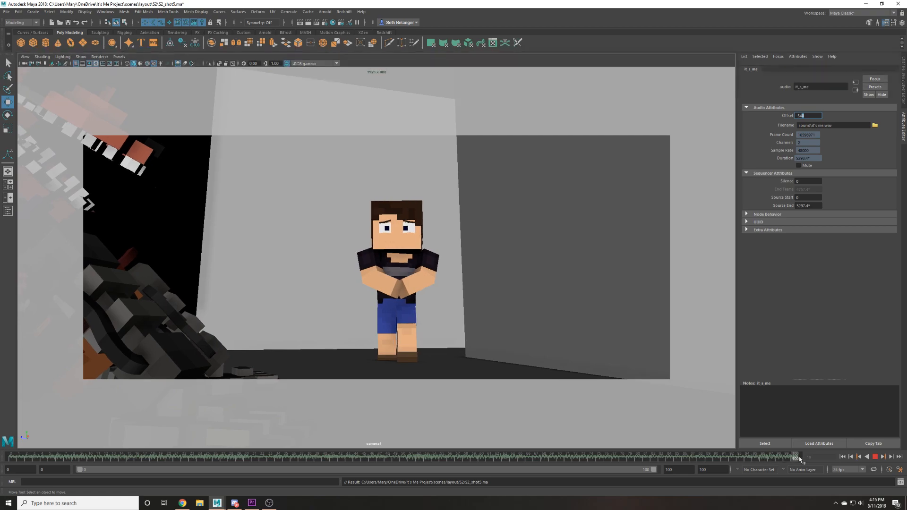
key("alt+v")
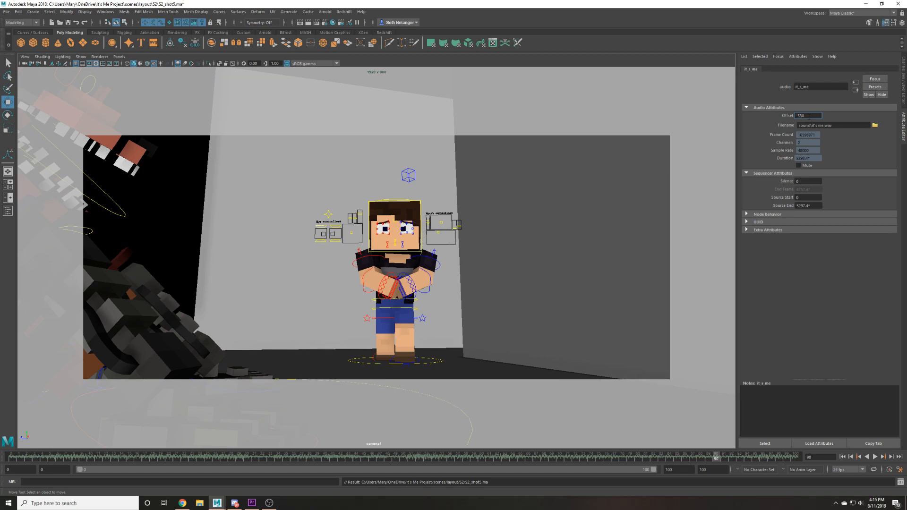
left_click(875, 457)
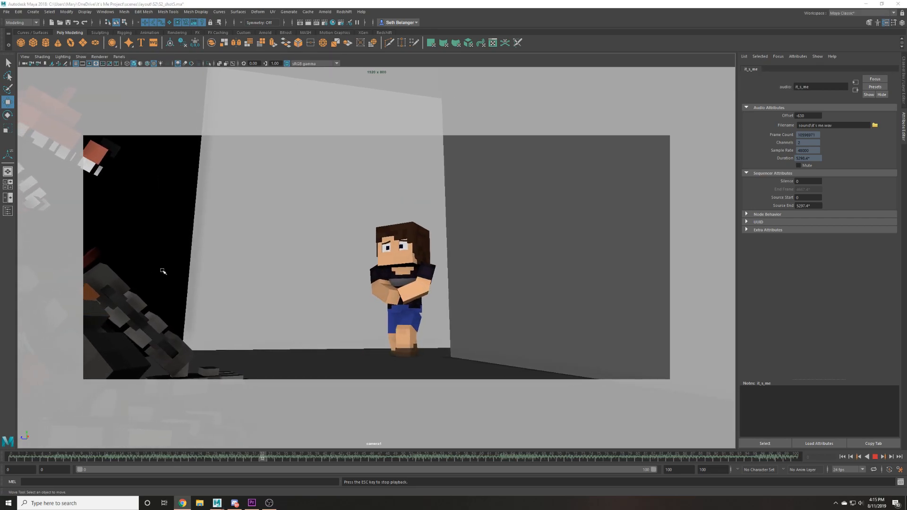
left_click(876, 457)
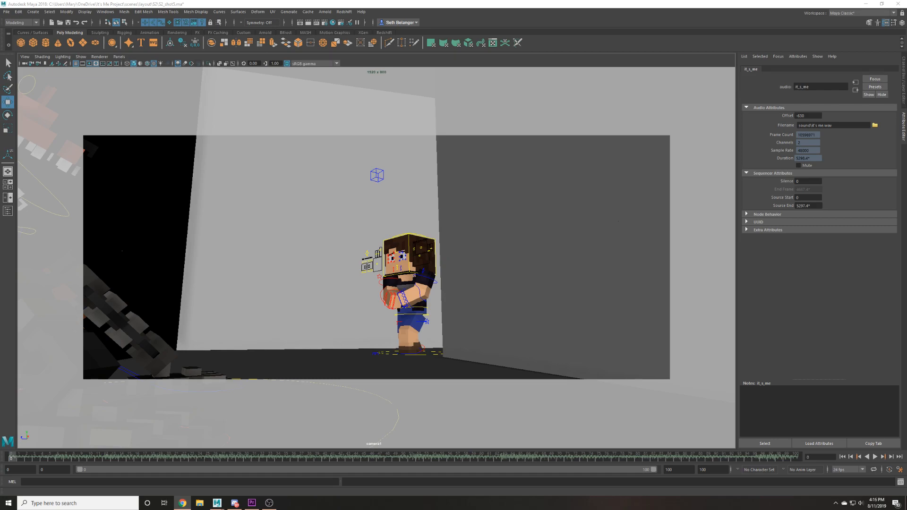
Play the shot from its first frame, set the animation end to frame 82 and replay the shortened range.
left_click(842, 457)
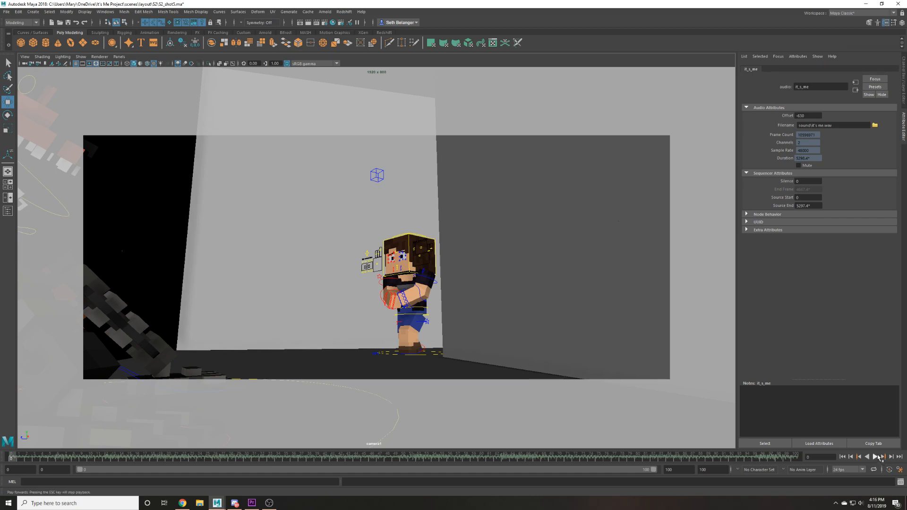
left_click(875, 457)
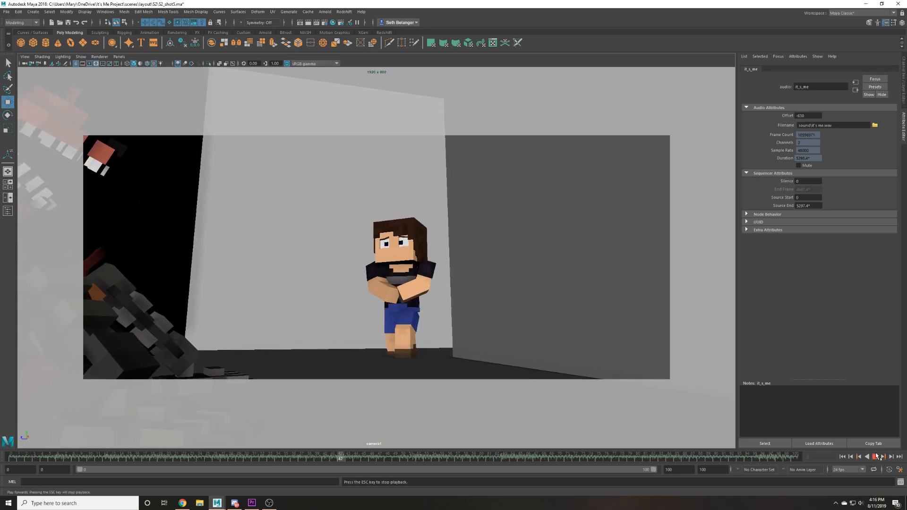
key("Escape")
left_click_drag(440, 454, 661, 420)
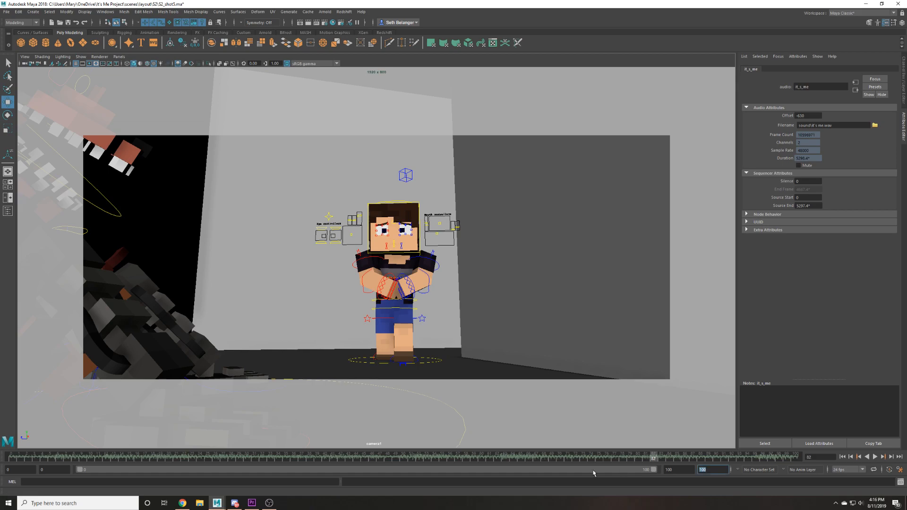
type("82")
key("Return")
left_click(876, 457)
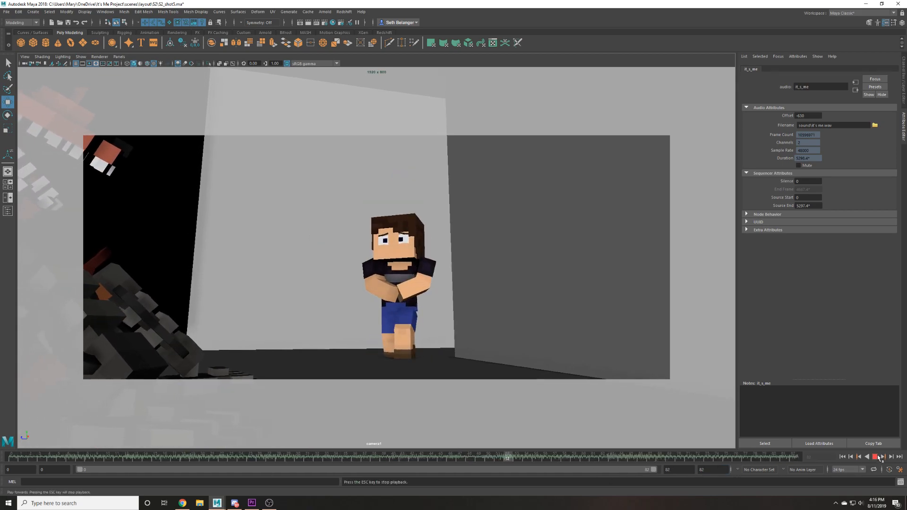
left_click(877, 457)
Key the character's master control at frame 52 and review its motion through the Graph Editor curves and playback.
left_click(434, 359)
left_click_drag(479, 456, 508, 429)
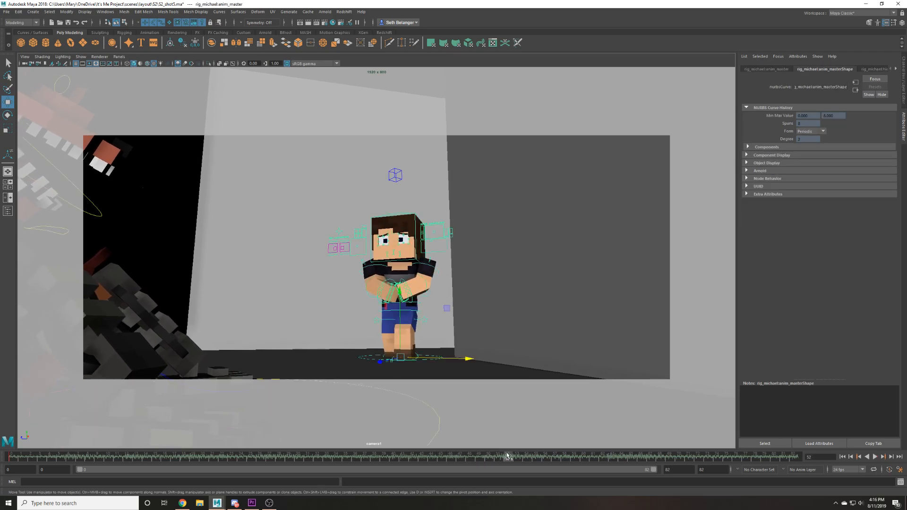
left_click_drag(517, 461, 841, 444)
left_click(112, 12)
mouse_move(128, 49)
left_click(213, 52)
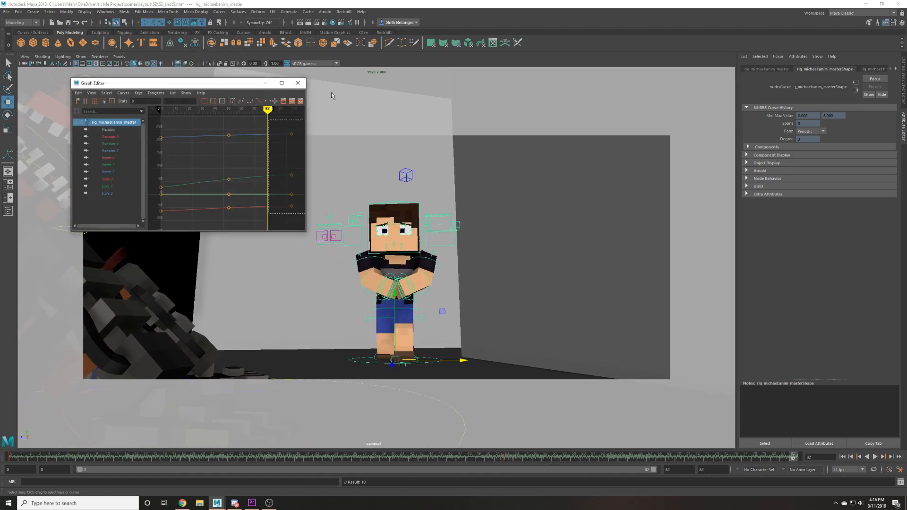
left_click(298, 83)
left_click(469, 457)
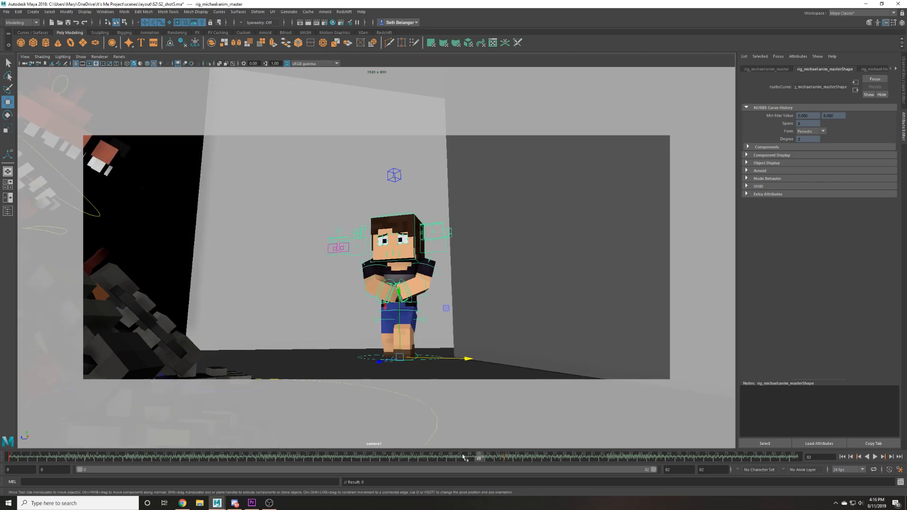
key("alt+v")
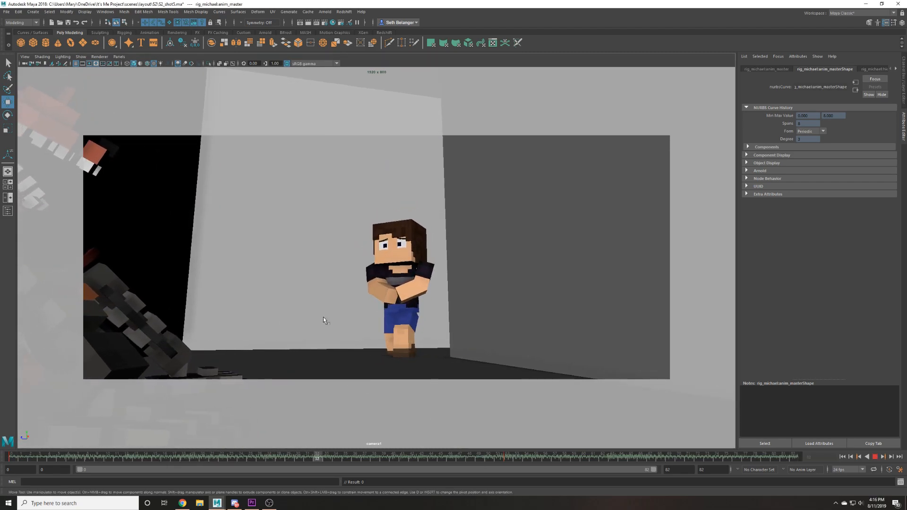
mouse_move(653, 262)
left_mouse_down()
mouse_move(741, 290)
mouse_move(474, 392)
mouse_move(504, 383)
left_mouse_up()
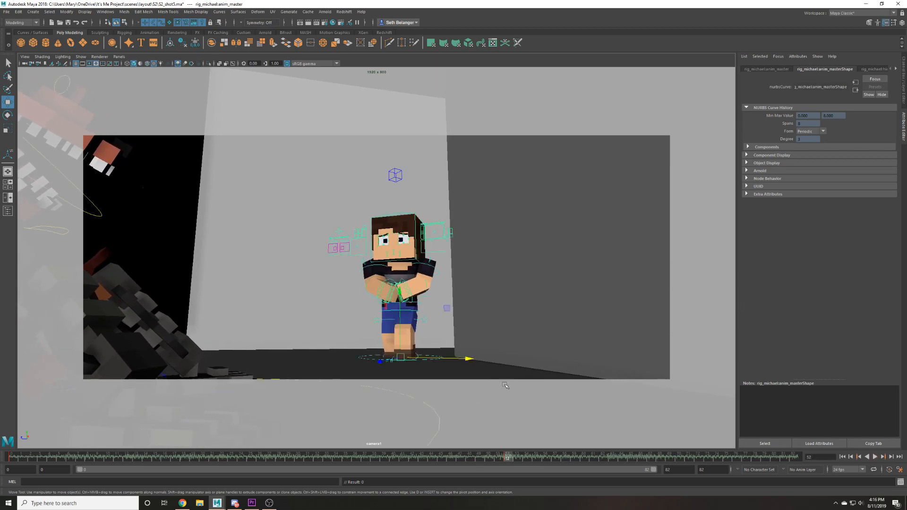
Rotate the character's head control at the first frame so the face turns away from Foxy.
left_click(420, 261)
left_click_drag(468, 456, 11, 415)
key("e")
mouse_move(381, 264)
left_mouse_down()
mouse_move(430, 262)
mouse_move(455, 276)
mouse_move(433, 255)
mouse_move(391, 269)
left_mouse_up()
key("ctrl+z")
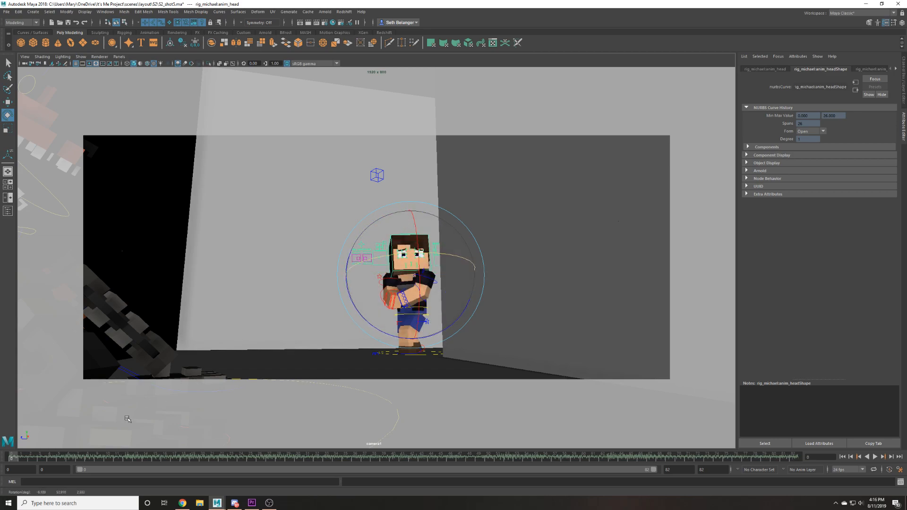
Turn the head control slightly back toward Foxy at frame 34, key the head rotation and play back the turn.
left_click_drag(53, 457, 336, 456)
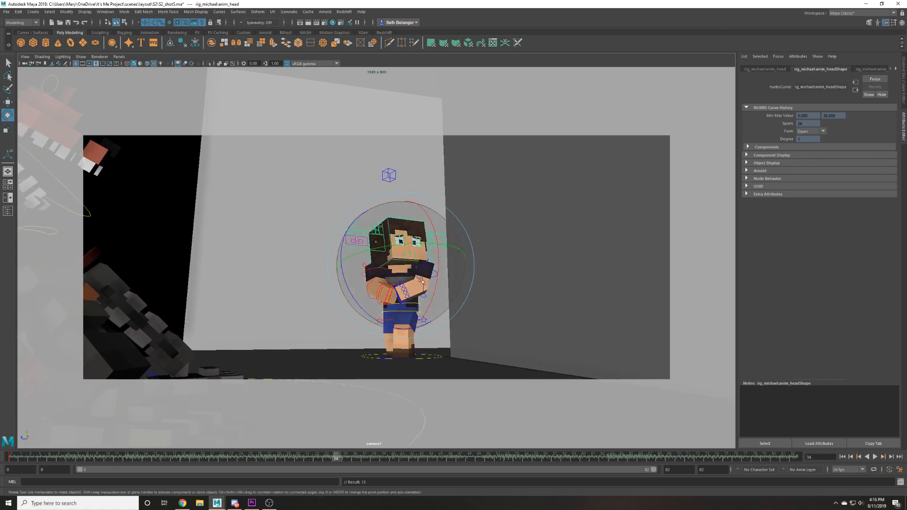
left_click_drag(418, 246, 407, 253)
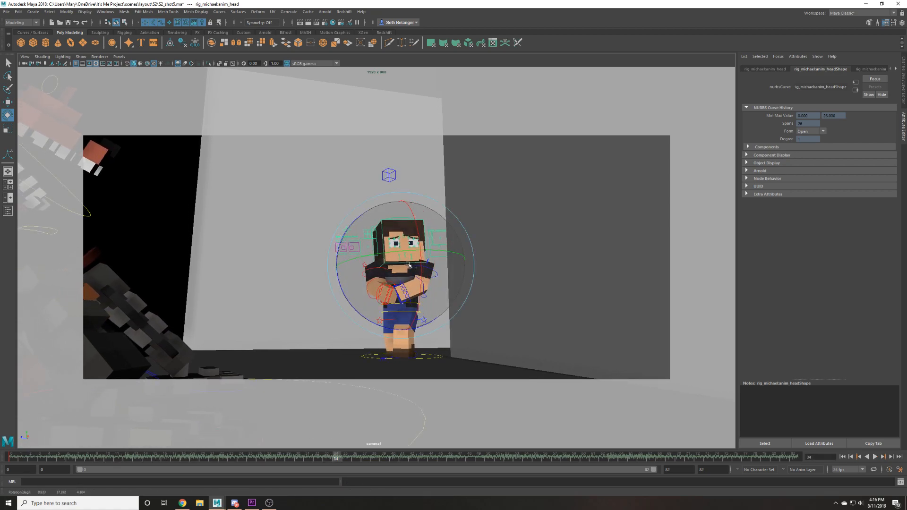
key("s")
key("alt+v")
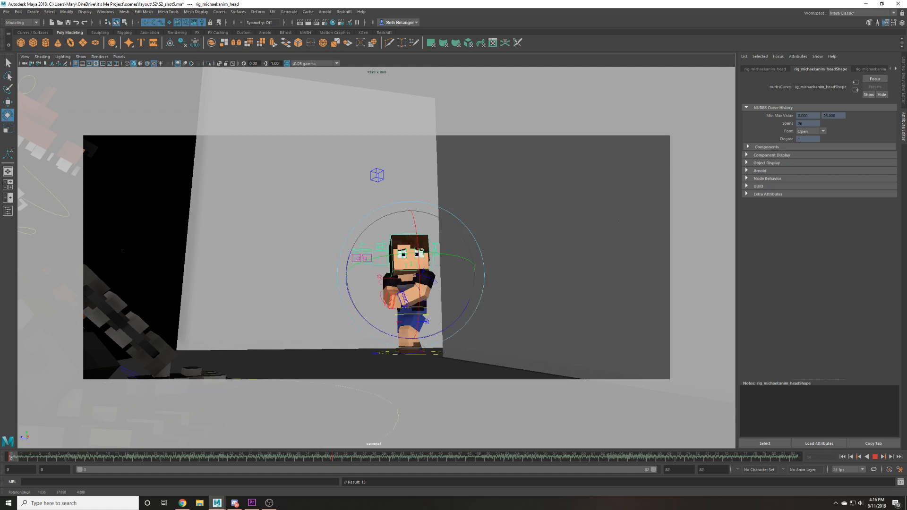
left_click_drag(399, 274, 420, 281)
key("s")
key("alt+v")
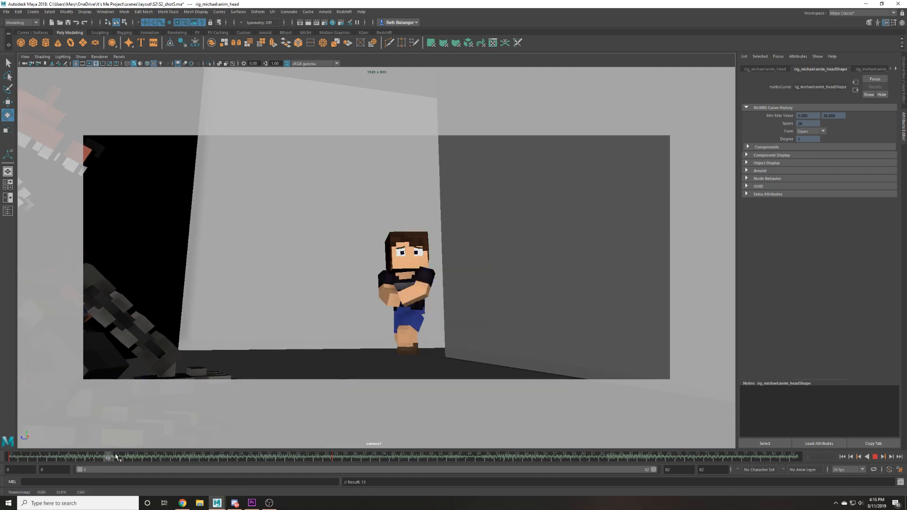
key("alt+v")
Rotate the head control further toward Foxy at frame 52, key it and play back the head turn.
left_click_drag(439, 256, 400, 258)
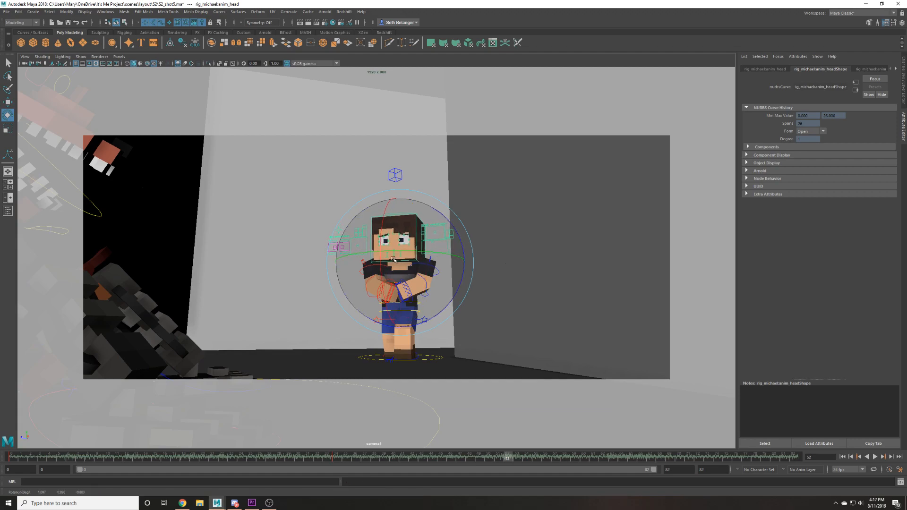
key("s")
key("alt+v")
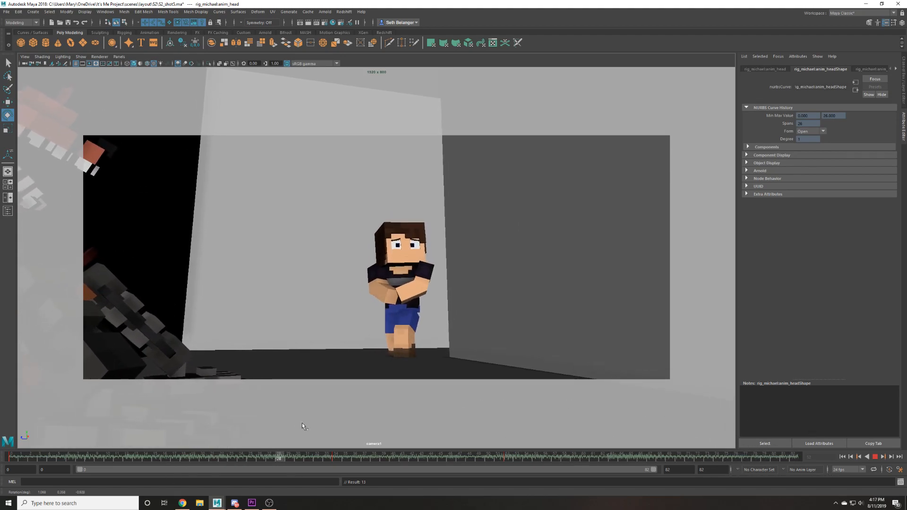
key("alt+v")
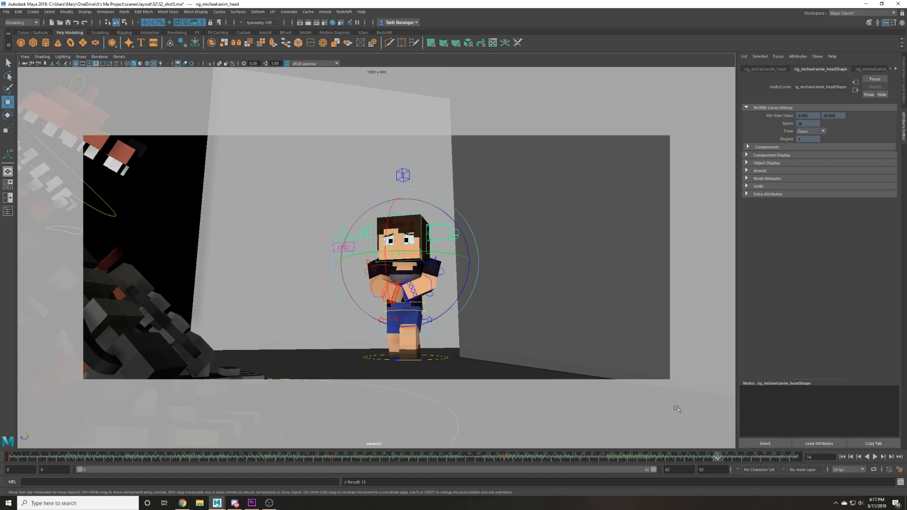
Key the character's mouth control and shift it at frame 51 to form a slight grimace, checking it in playback.
key("w")
left_click(383, 238)
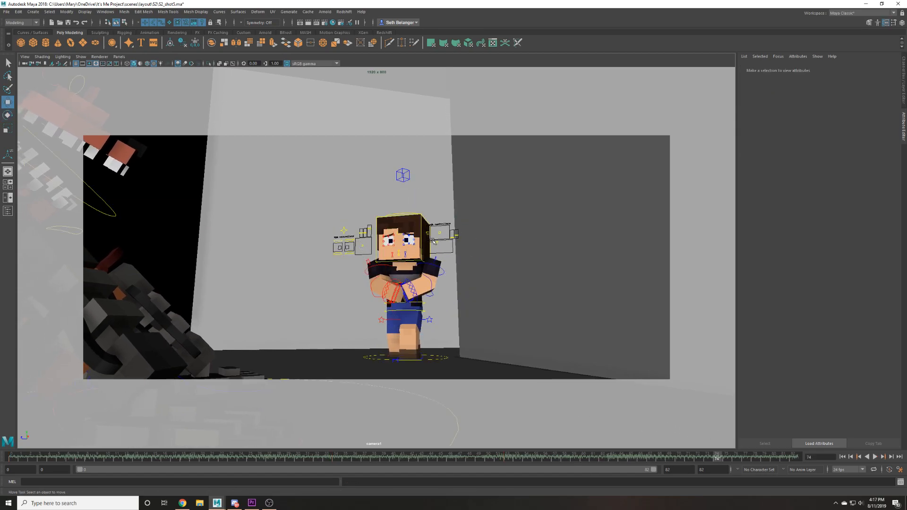
left_click(439, 248)
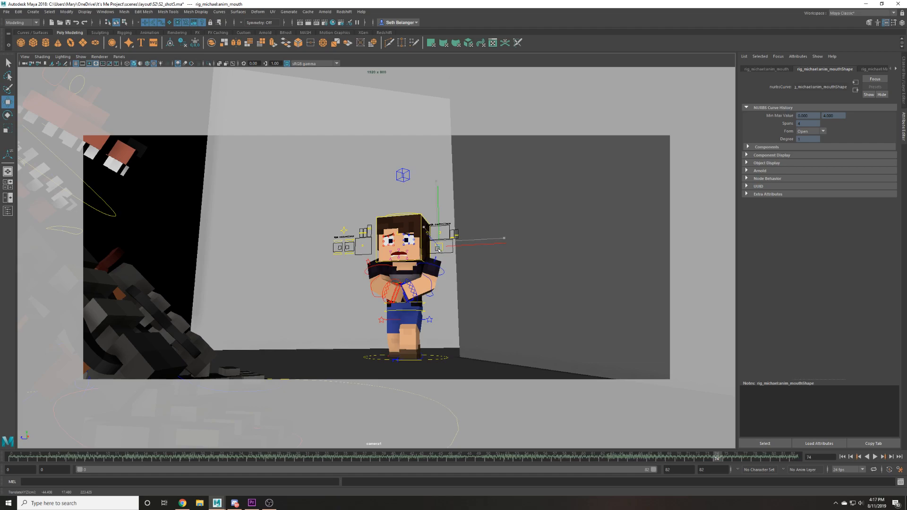
key("ctrl+z")
left_click_drag(444, 457, 374, 446)
key("s")
key("alt+v")
left_click_drag(433, 242, 431, 244)
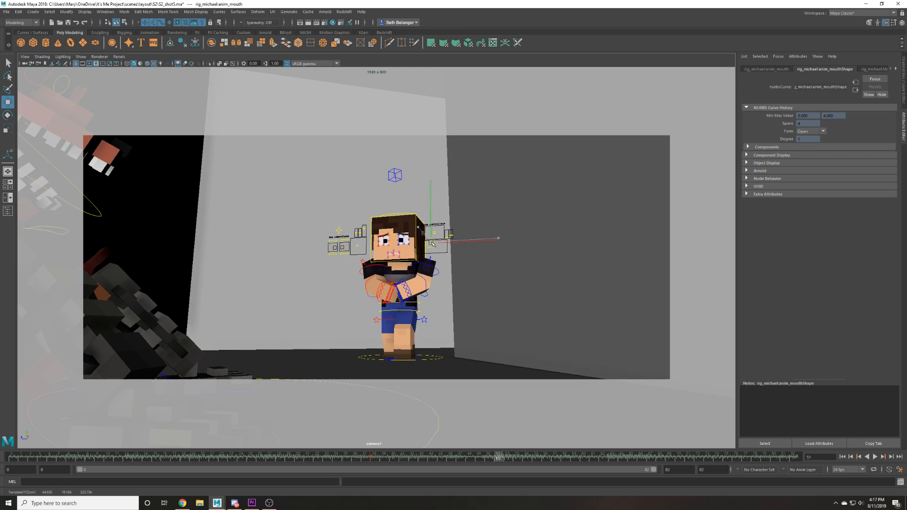
key("alt+v")
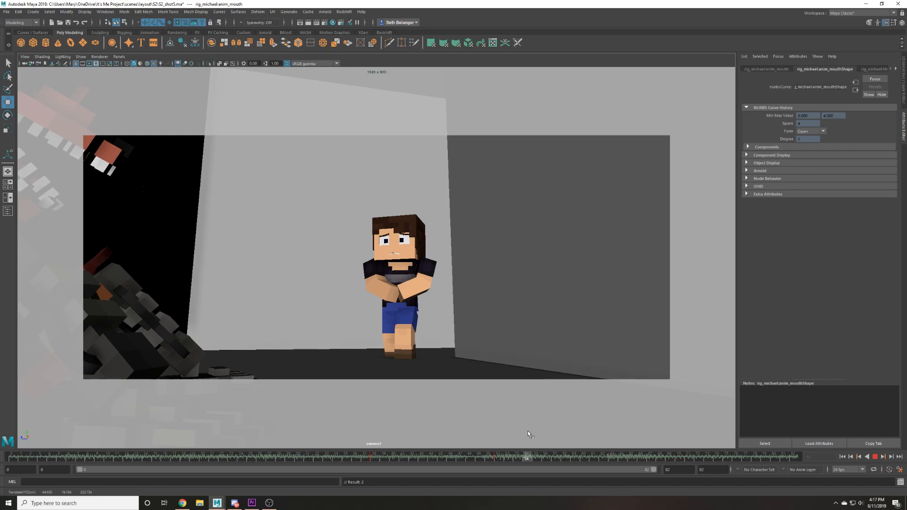
left_click_drag(408, 411, 500, 410)
Animate the character's eye size control around frames 51 to 54 as the grimace begins.
left_click(462, 315)
left_click(354, 232)
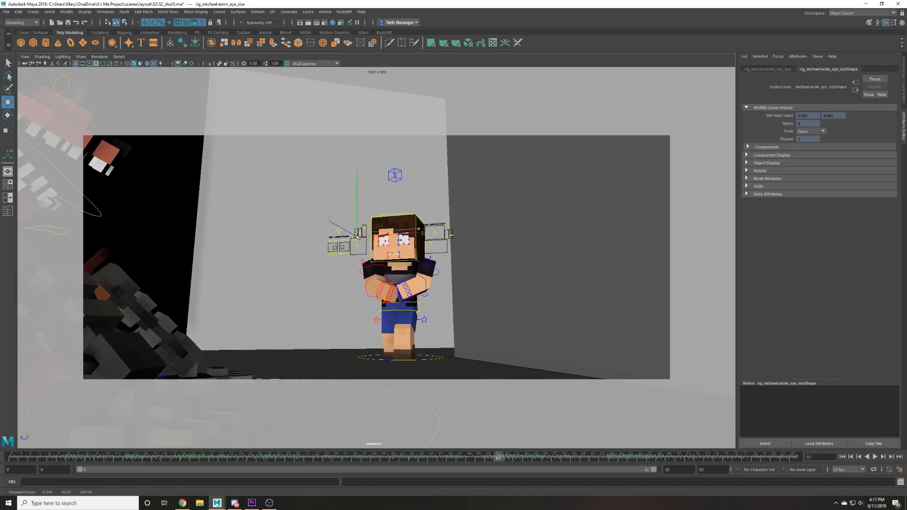
key("alt+v")
left_click(472, 457)
key("alt+v")
key("alt+v")
left_click_drag(358, 232, 358, 233)
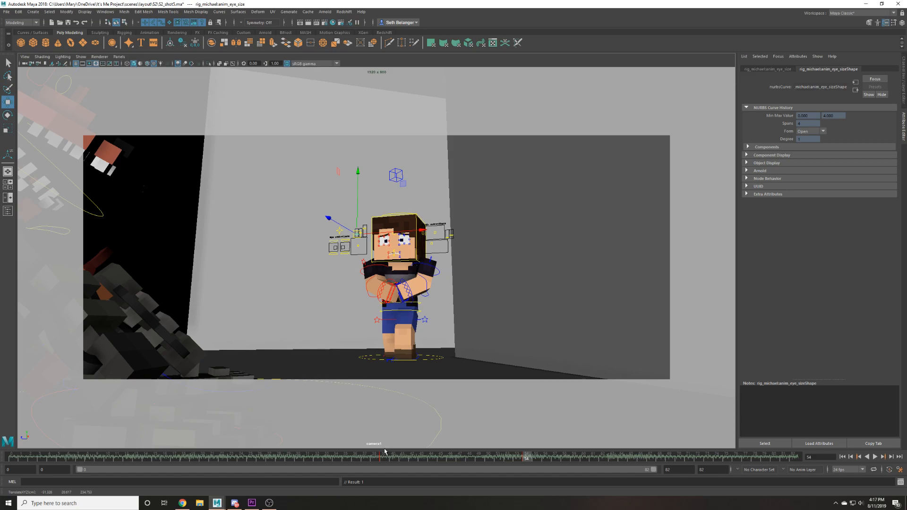
Play back the shot with the facial animation and save the scene.
key("alt+v")
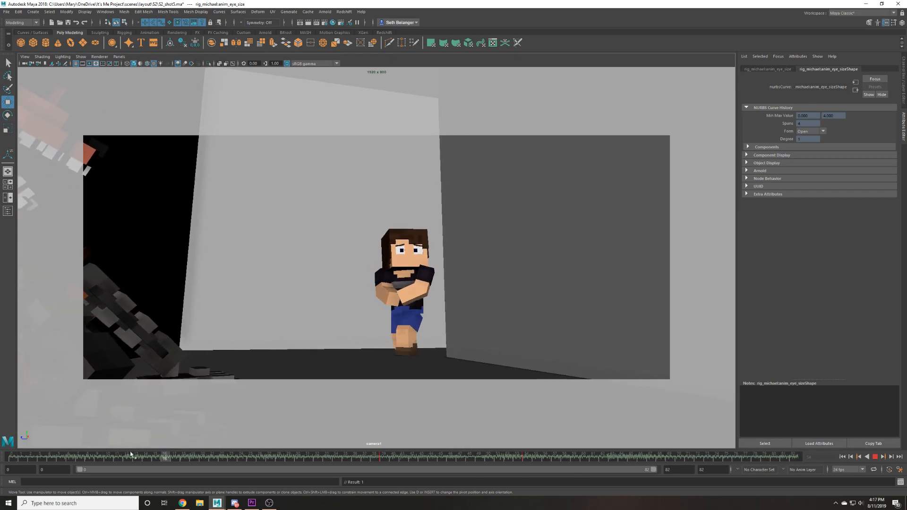
key("alt+v")
key("q")
key("ctrl+s")
key("Return")
key("w")
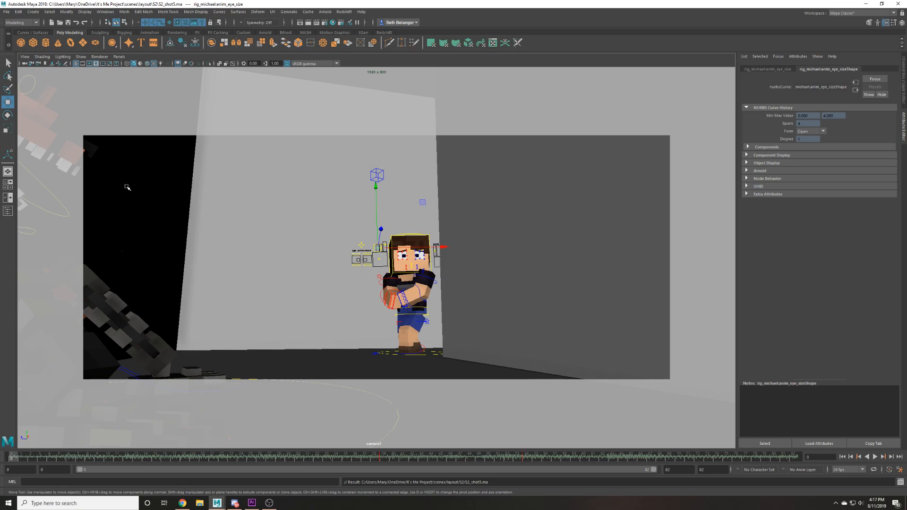
Save the scene as S2_shot6 in the project's scenes/layout/S2 folder.
key("q")
key("ctrl+shift+s")
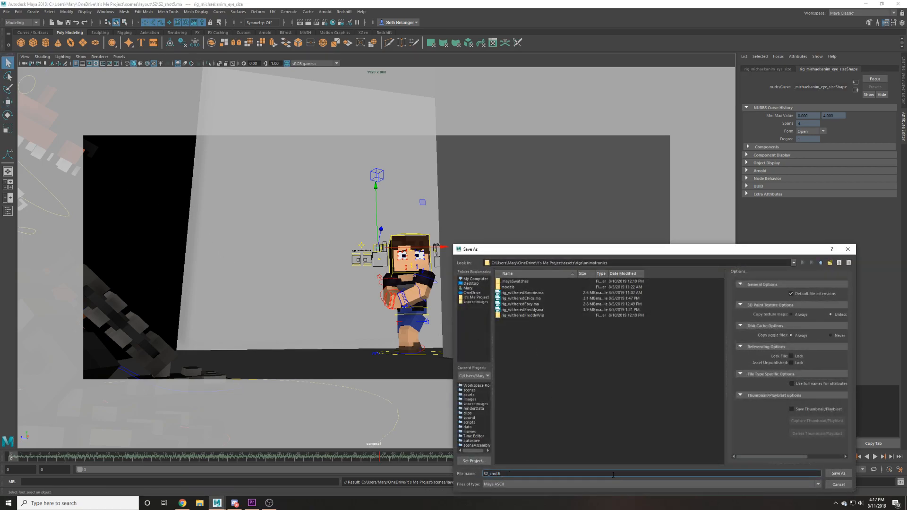
left_click(474, 297)
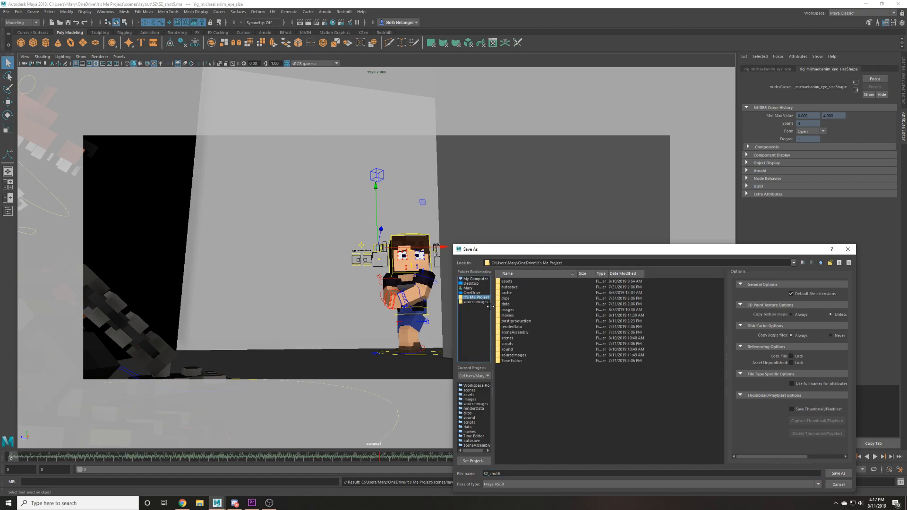
double_click(506, 338)
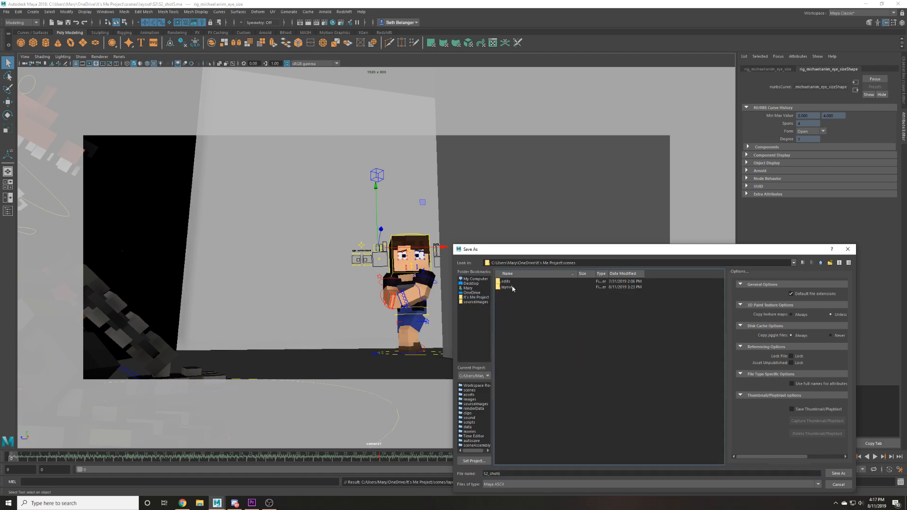
double_click(507, 287)
double_click(517, 288)
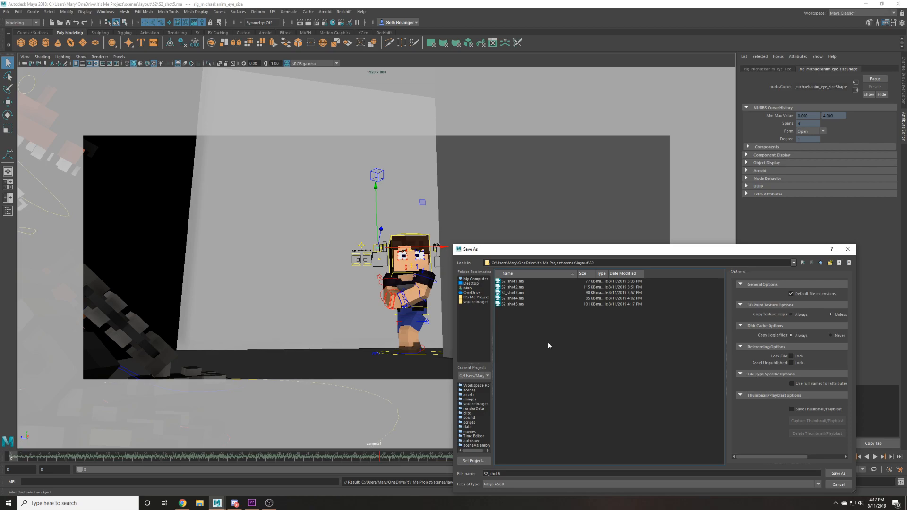
left_click(838, 473)
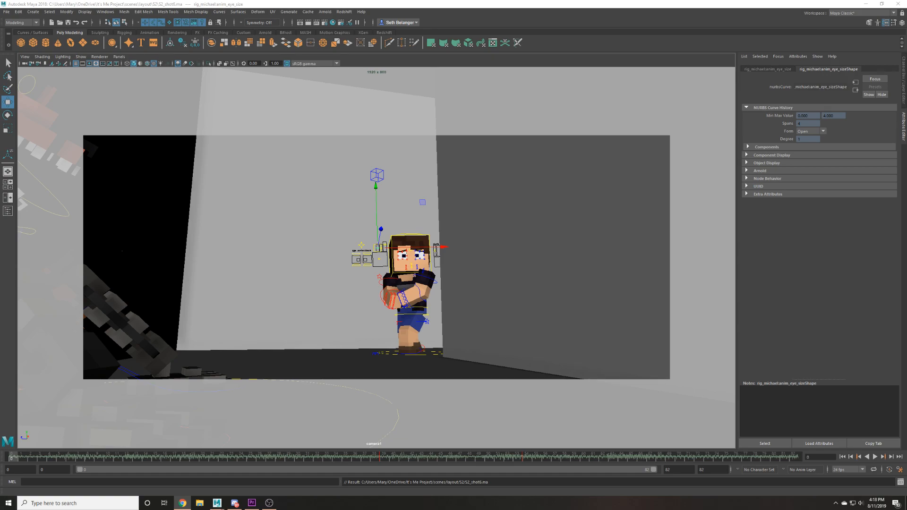
Select the shot camera and swing it round to frame Withered Foxy with the character standing behind.
left_click(93, 118)
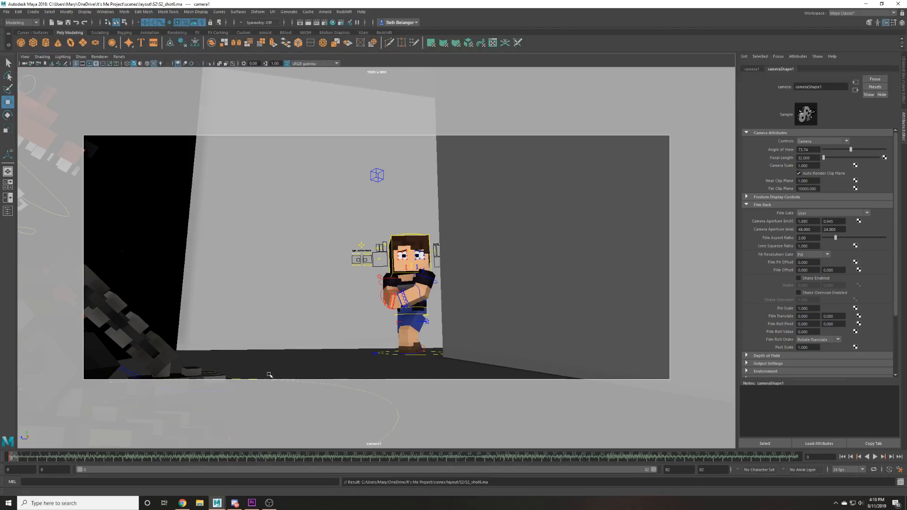
left_click_drag(424, 339, 525, 319, "alt")
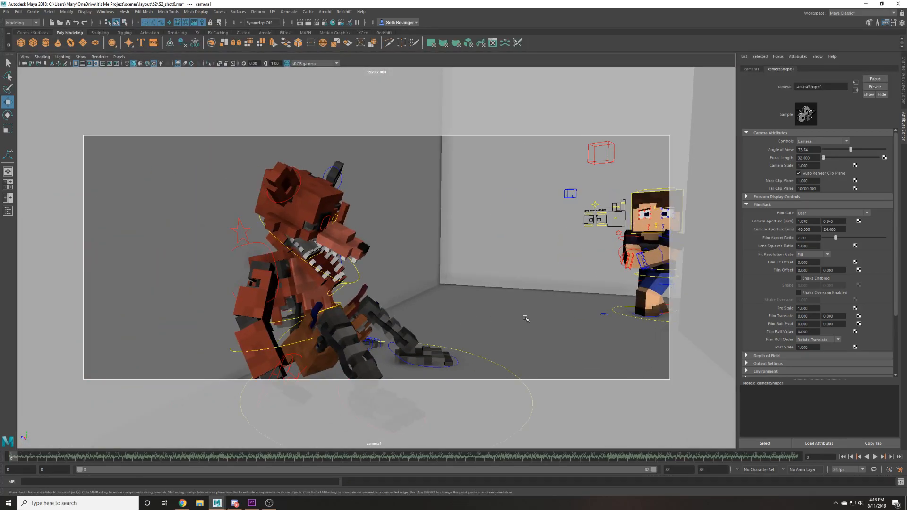
scroll(525, 319, "up", 2)
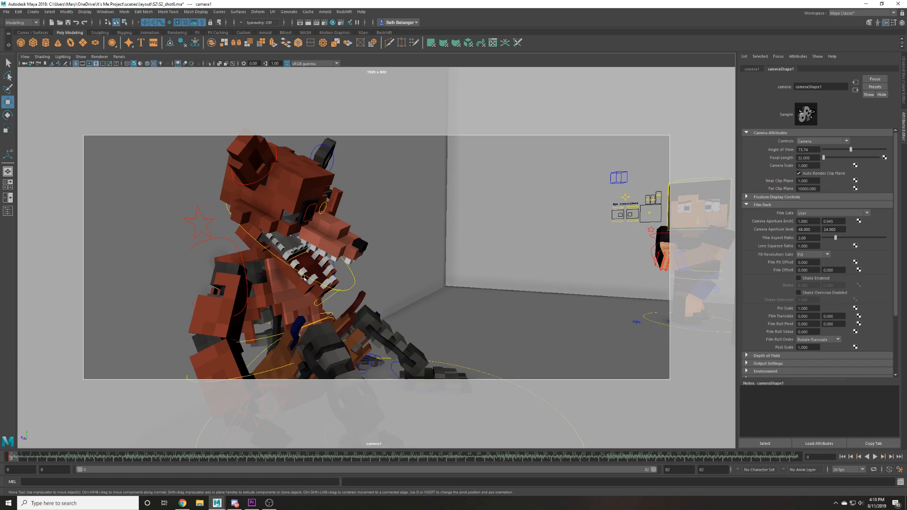
scroll(297, 277, "up", 2)
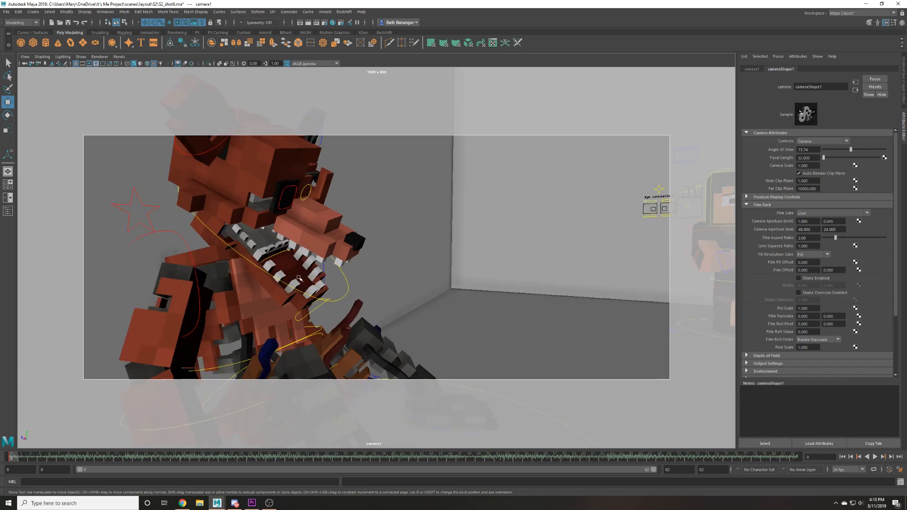
scroll(313, 290, "down", 6)
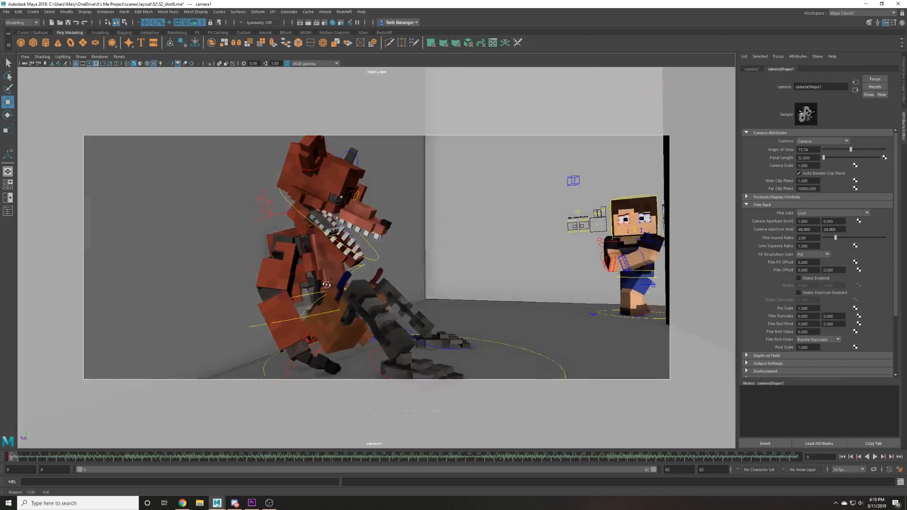
left_click_drag(327, 287, 349, 305, "alt")
middle_click_drag(349, 305, 326, 265, "alt")
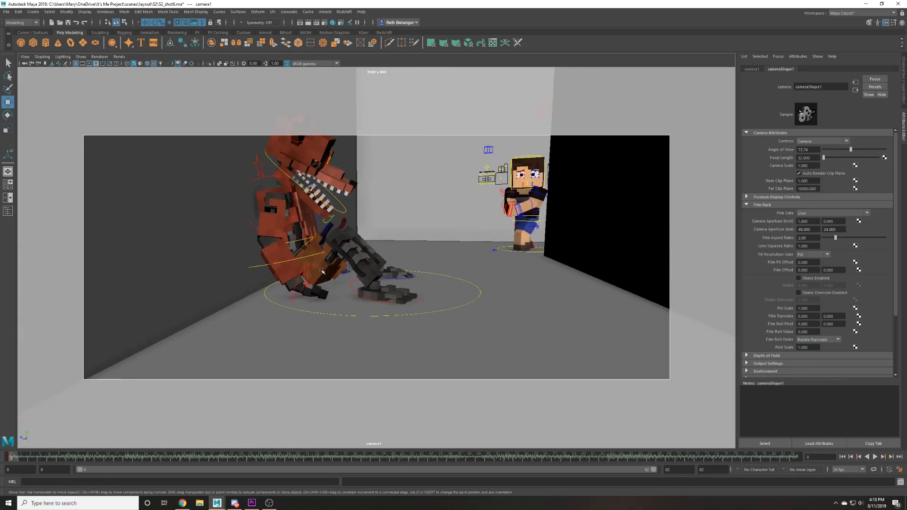
Try moving Withered Foxy with its COG control, and undo the move.
left_click(312, 256)
left_click_drag(303, 264, 399, 238)
key("ctrl+z")
key("ctrl+z")
key("ctrl+z")
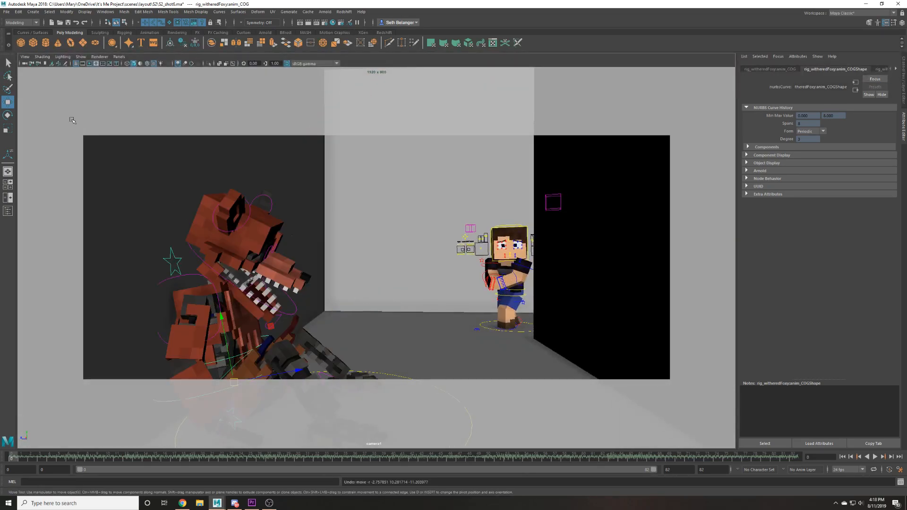
Reselect the camera and orbit it into a frontal close-up of Foxy's face.
left_click(24, 64)
left_click_drag(402, 373, 324, 364, "alt")
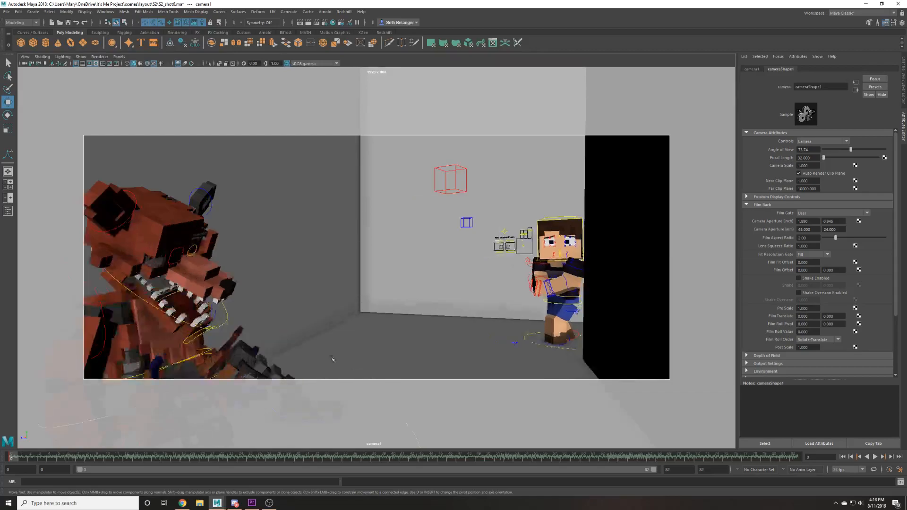
left_click_drag(428, 344, 427, 213, "alt")
middle_click_drag(428, 212, 425, 248, "alt")
right_click_drag(426, 248, 443, 273, "alt")
Set the camera's focal length to 50 and reframe Foxy's head in the close-up.
left_click(902, 99)
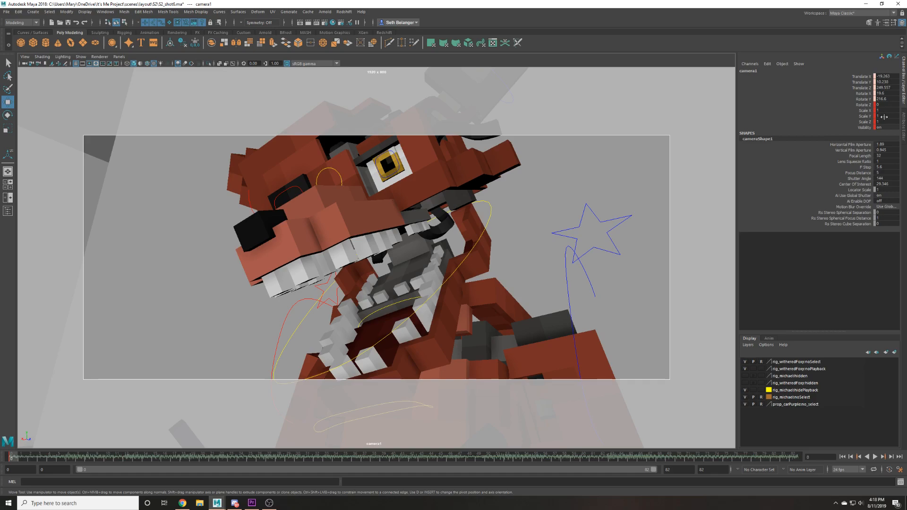
left_click(888, 156)
type("50")
key("Return")
left_click_drag(594, 158, 586, 204, "alt")
right_click_drag(585, 203, 500, 230, "alt")
middle_click_drag(499, 230, 537, 187, "alt")
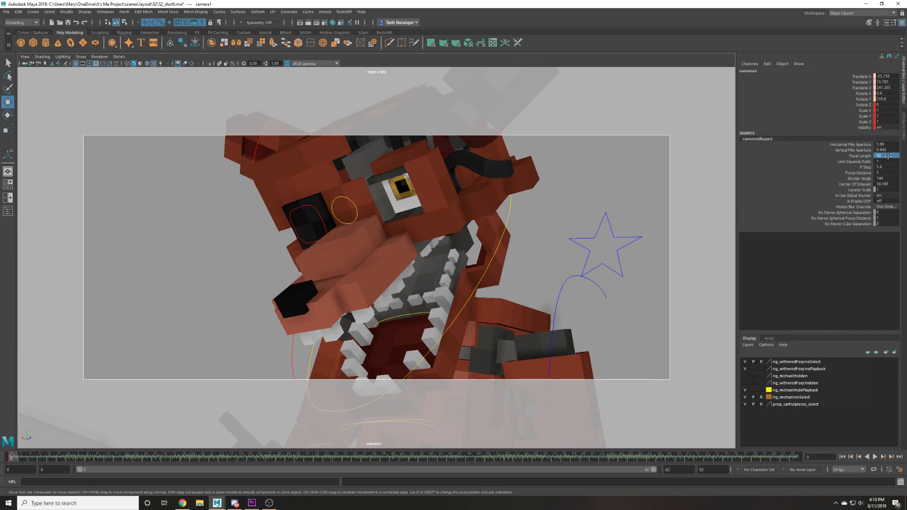
Set the focal length to 60 and orbit the camera to a low side view of Foxy's head and shoulder.
type("60")
key("Return")
right_click_drag(608, 186, 473, 177, "alt")
middle_click_drag(473, 177, 492, 215, "alt")
left_click_drag(463, 234, 602, 290, "alt")
left_click_drag(599, 315, 594, 305, "alt")
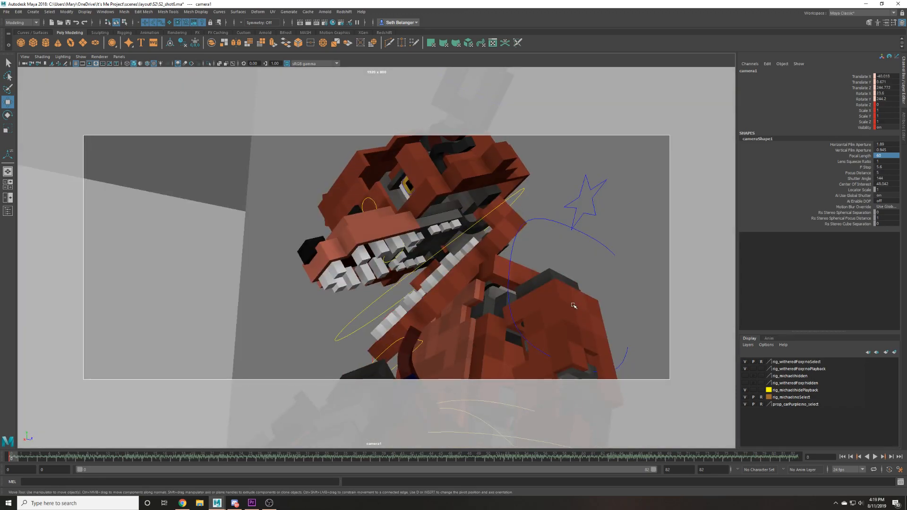
left_click_drag(573, 305, 560, 303, "alt")
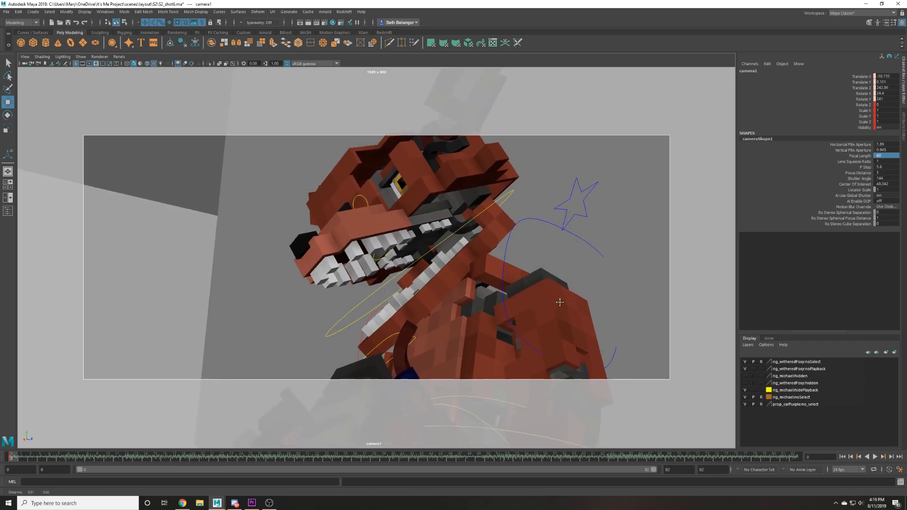
middle_click_drag(560, 302, 525, 293, "alt")
right_click_drag(525, 293, 545, 288, "alt")
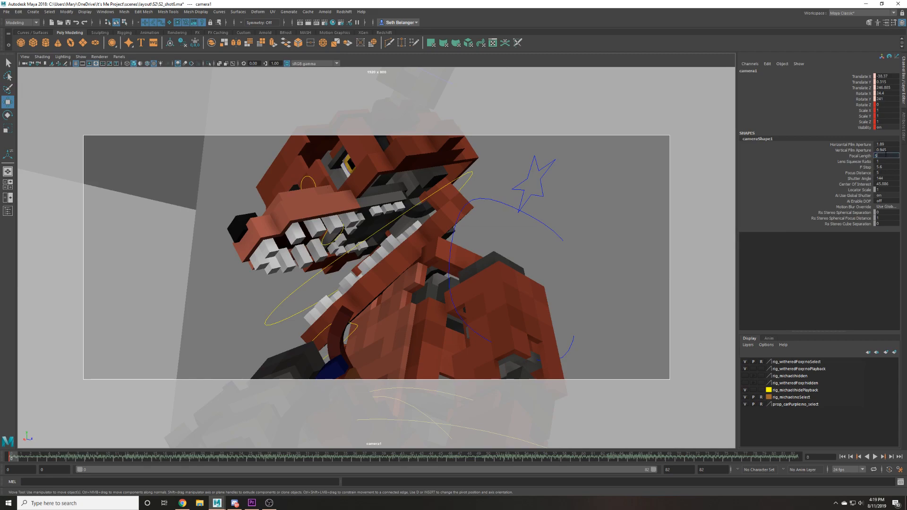
Try a focal length of 50 on the camera, and set it to 55.
type("0")
key("Return")
key("super")
left_click(884, 158)
type("5")
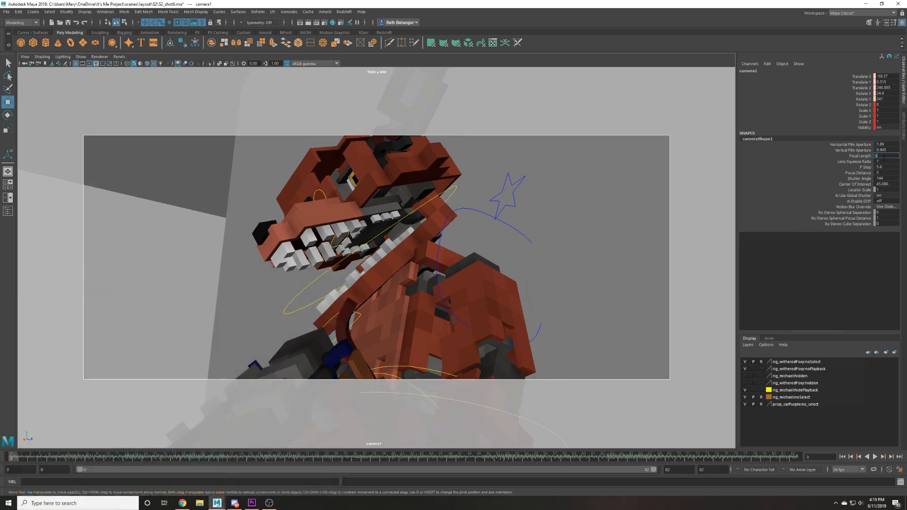
type("5")
key("Return")
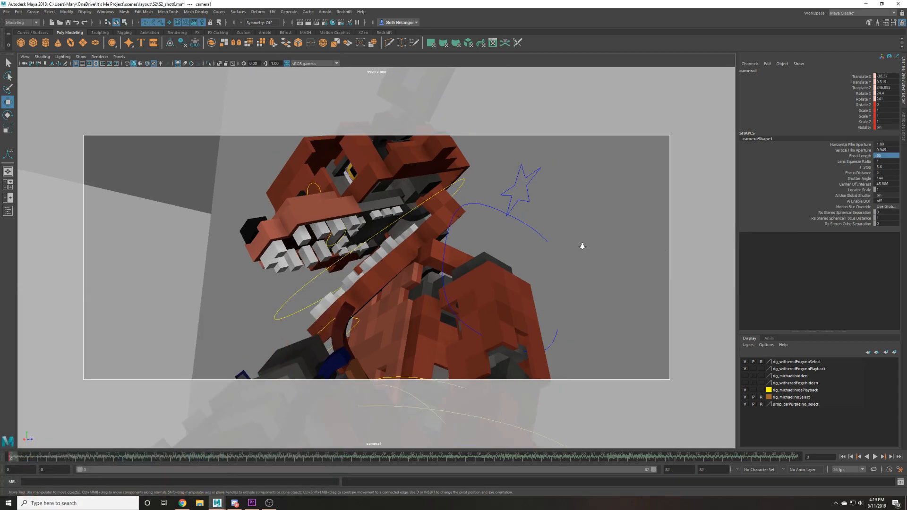
Fine-tune the camera's distance and framing on Foxy's head and key the camera at frame 0.
right_click_drag(582, 246, 594, 247, "alt")
middle_click_drag(595, 247, 617, 246, "alt")
middle_click_drag(429, 210, 431, 223, "alt")
key("s")
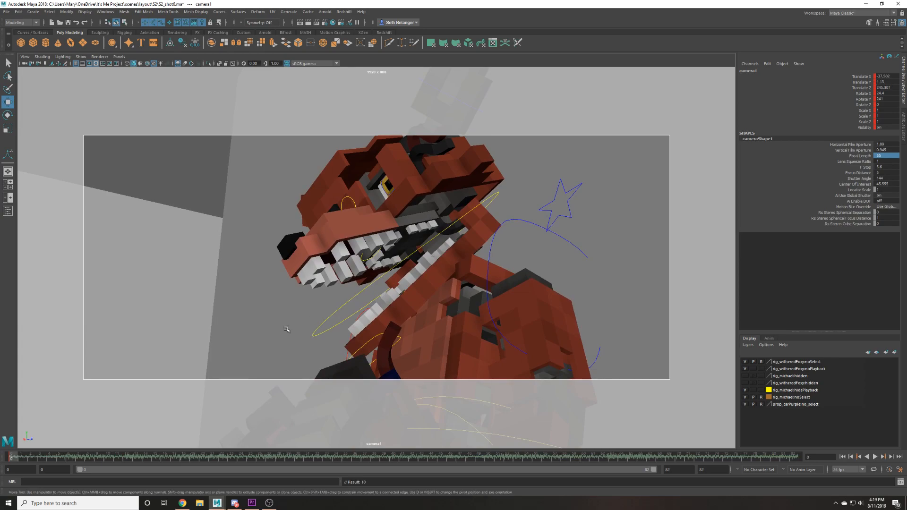
Try rotating Foxy's head control toward the camera, and undo the rotation.
left_click(419, 257)
key("e")
left_click_drag(421, 257, 477, 273)
key("ctrl+z")
key("shift+z")
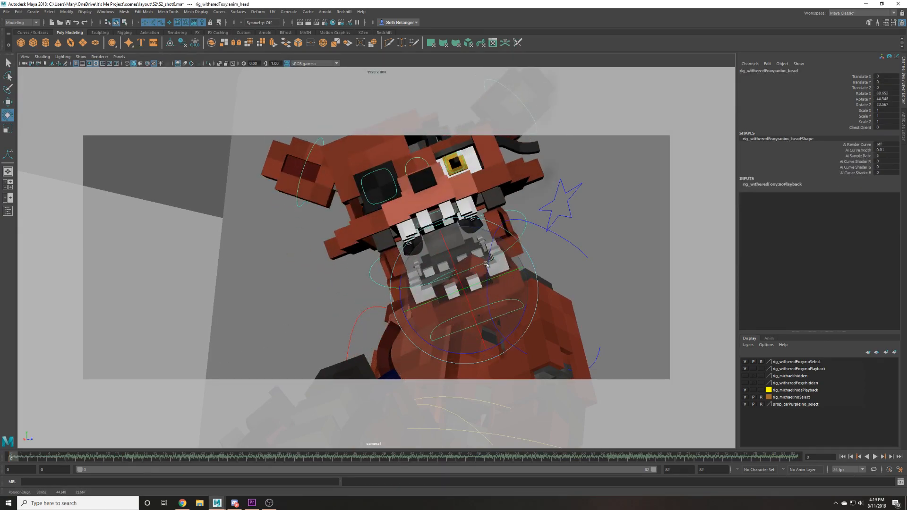
key("ctrl+z")
key("w")
Reselect the camera, key it at frame 0 and play back the shot to check its motion.
mouse_move(14, 456)
left_mouse_down()
mouse_move(77, 440)
mouse_move(11, 441)
left_mouse_up()
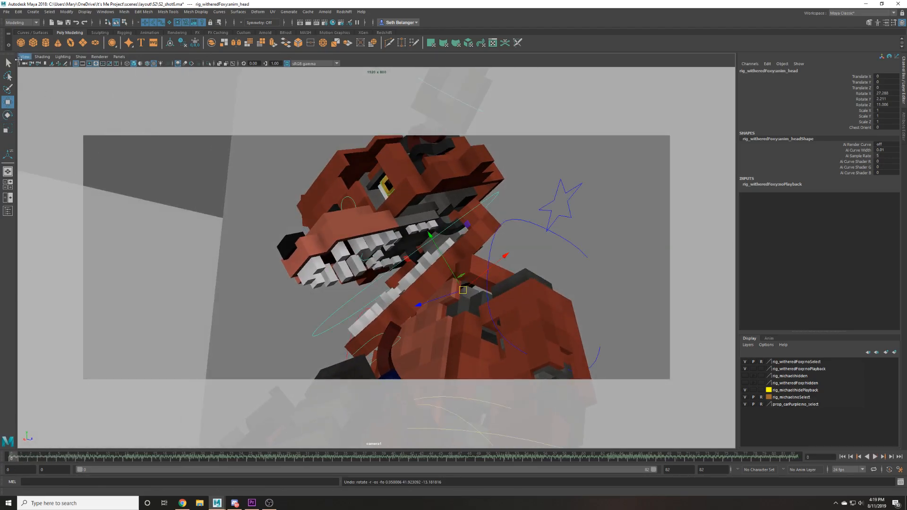
left_click(24, 63)
key("ctrl+z")
key("ctrl+z")
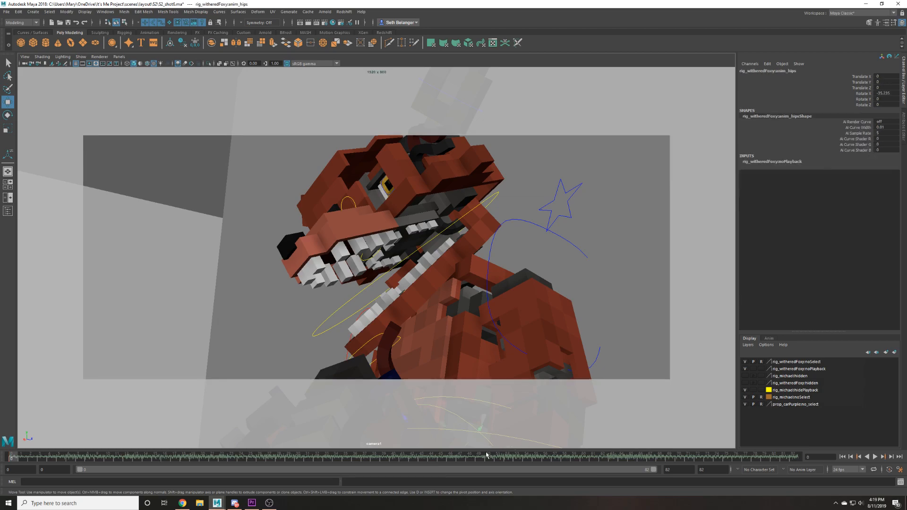
key("s")
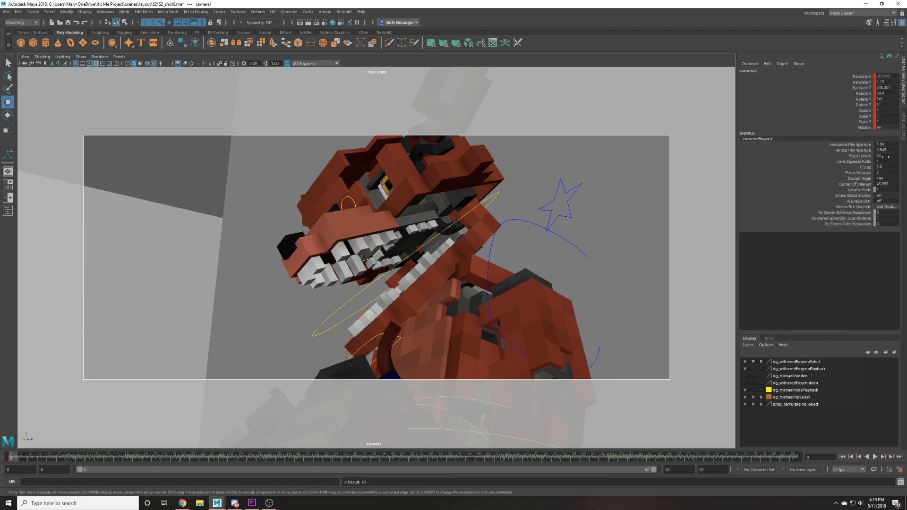
key("alt+v")
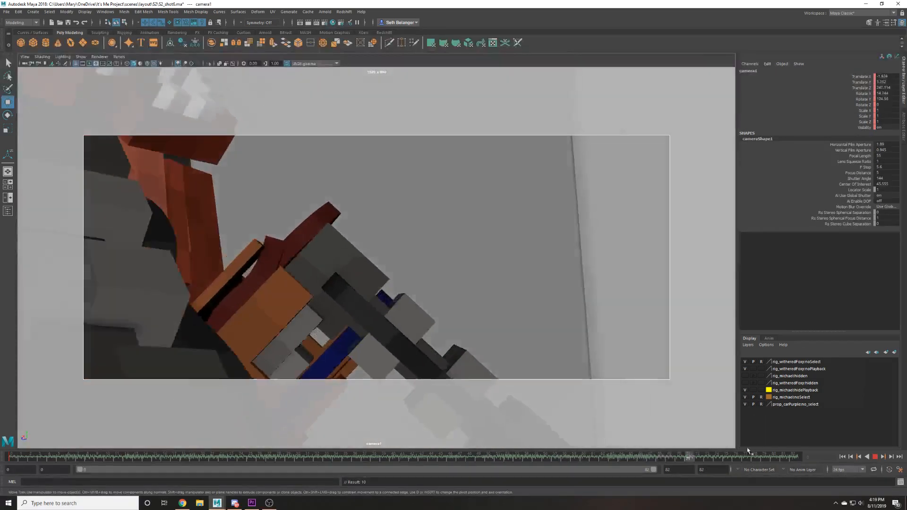
key("alt+v")
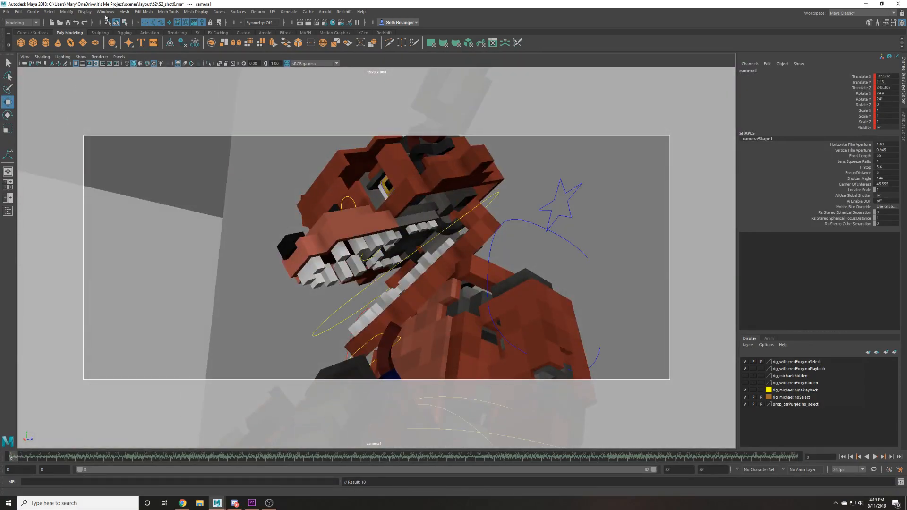
Remove the camera's leftover end keys in the Graph Editor so it holds still, and save the scene.
left_click(106, 11)
mouse_move(165, 52)
left_click(194, 56)
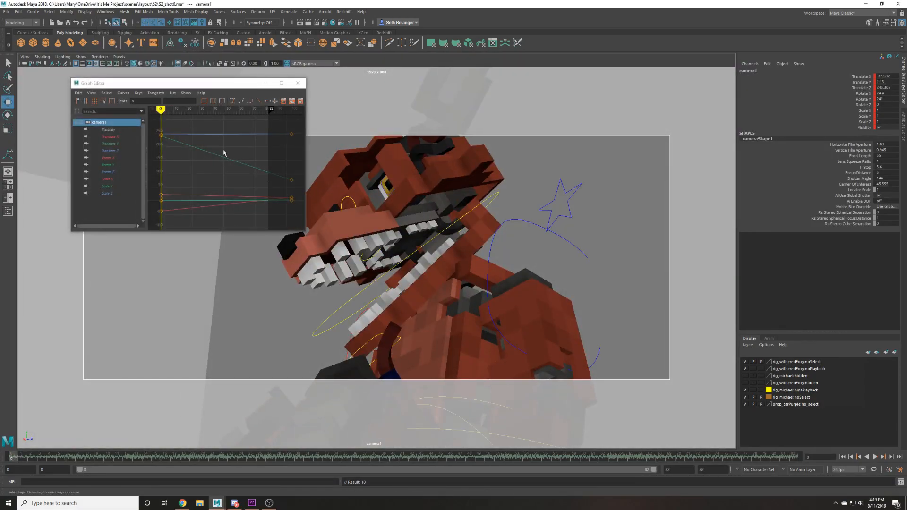
left_click(297, 83)
key("ctrl+s")
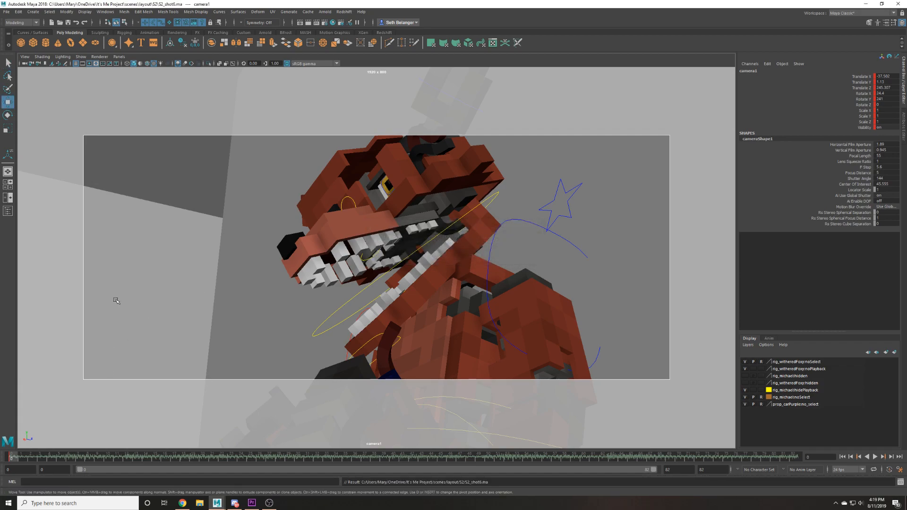
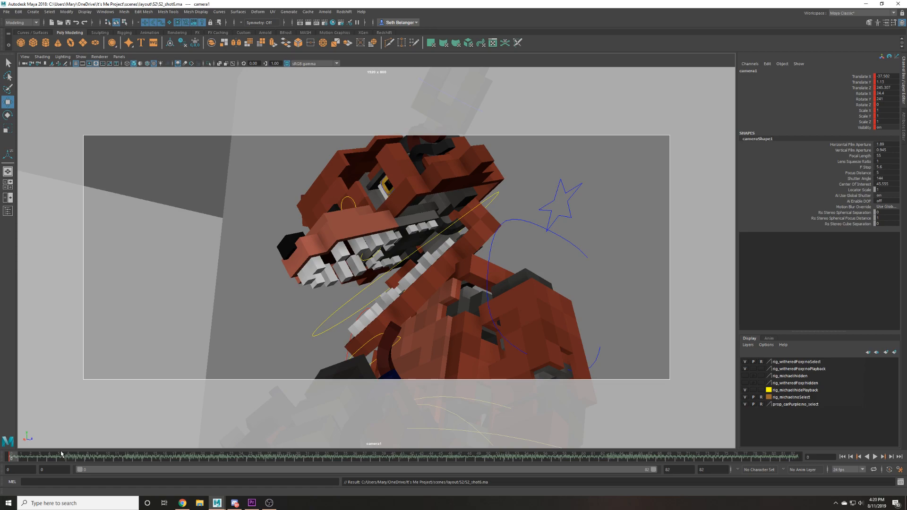
Play back the shot and orbit the camera round to a three-quarter front view of Foxy's face.
key("alt+v")
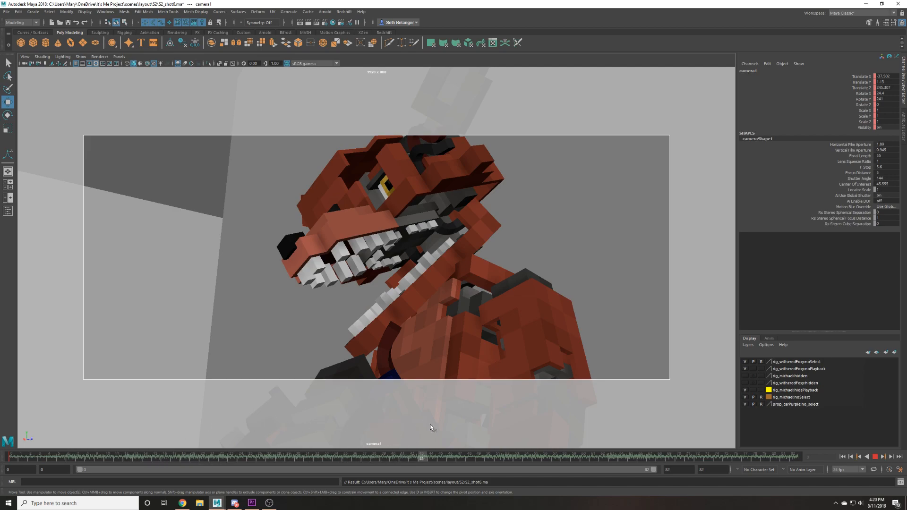
key("alt+v")
left_click_drag(242, 341, 302, 327, "alt")
middle_click_drag(273, 353, 209, 370, "alt")
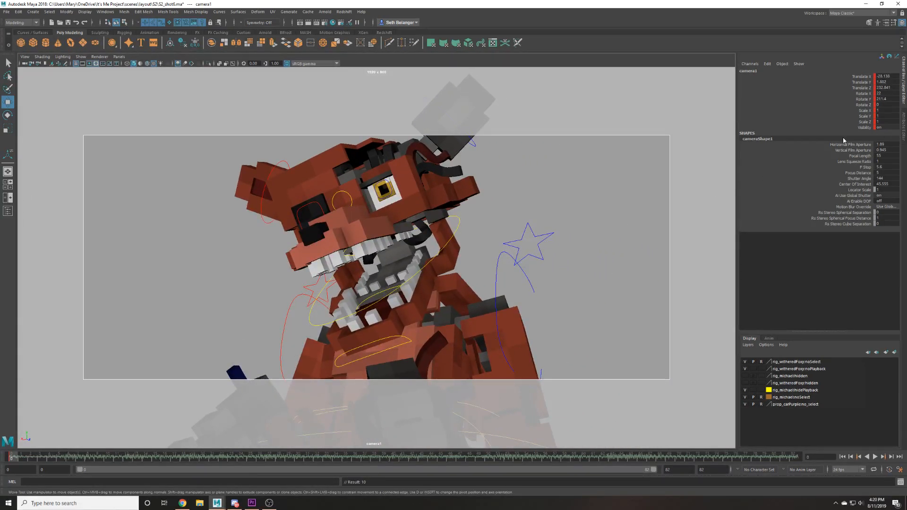
Roll the camera to a Rotate Z of -7 for a tilted view of Foxy.
left_click(887, 121)
left_click(903, 130)
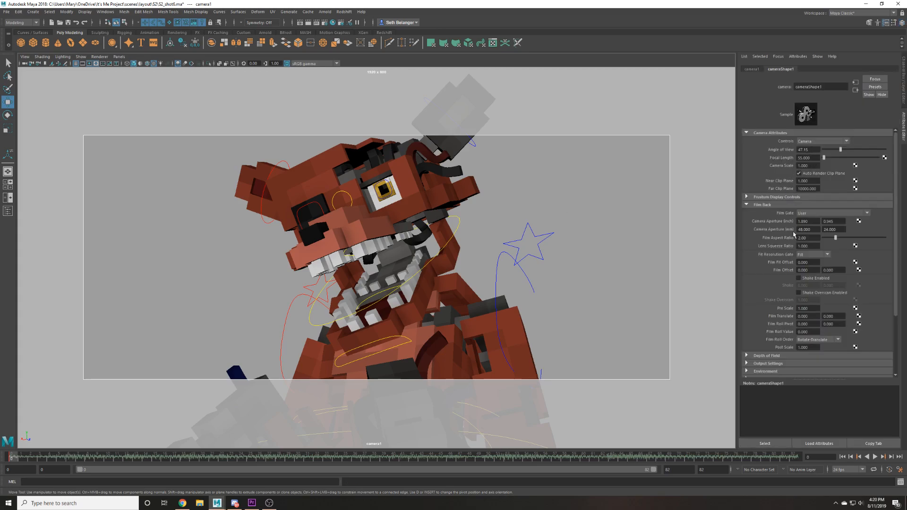
left_click(752, 69)
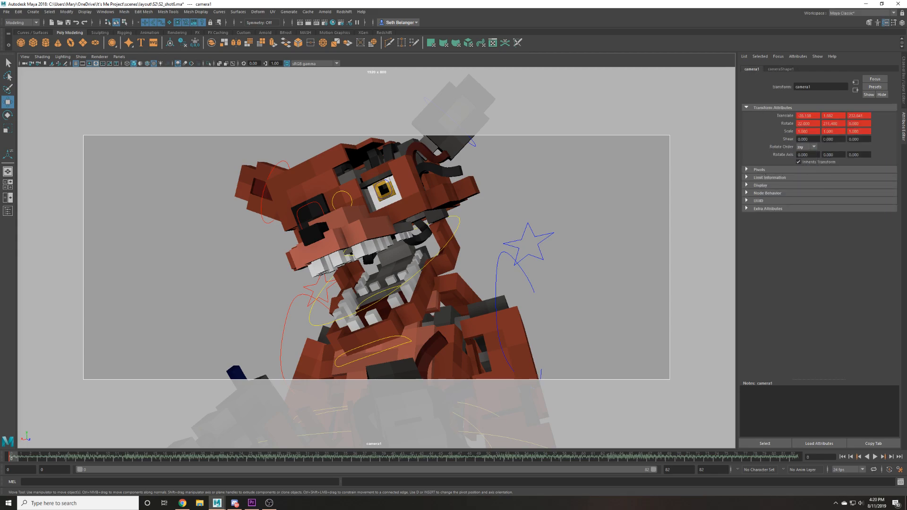
left_click(901, 84)
mouse_move(885, 105)
middle_mouse_down()
mouse_move(869, 106)
mouse_move(902, 106)
mouse_move(875, 105)
middle_mouse_up()
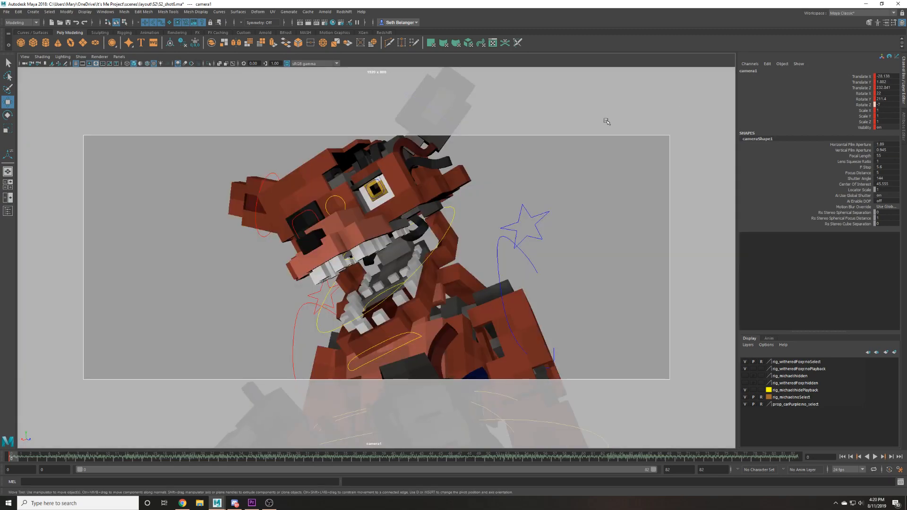
Lower the camera slightly so it looks up at Foxy's face, save the scene and preview the shot.
left_click_drag(606, 121, 614, 125, "alt")
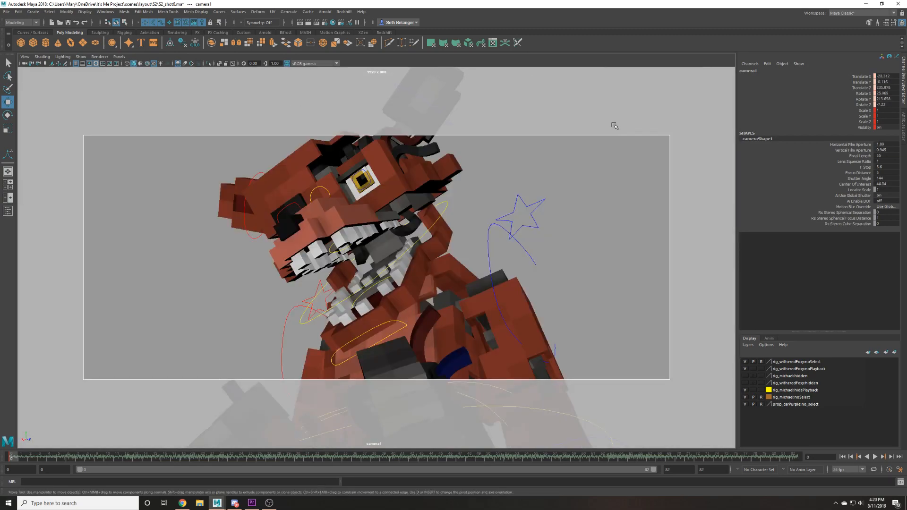
middle_click_drag(593, 146, 602, 162, "alt")
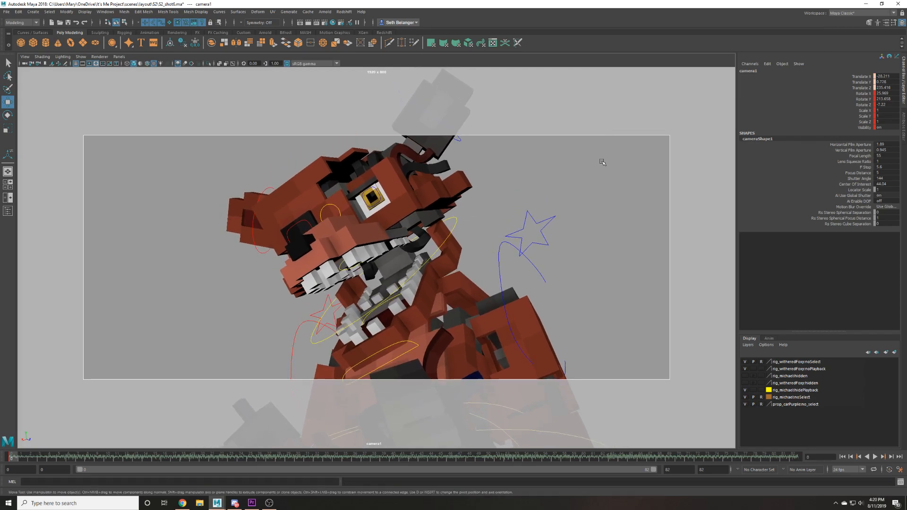
key("ctrl+s")
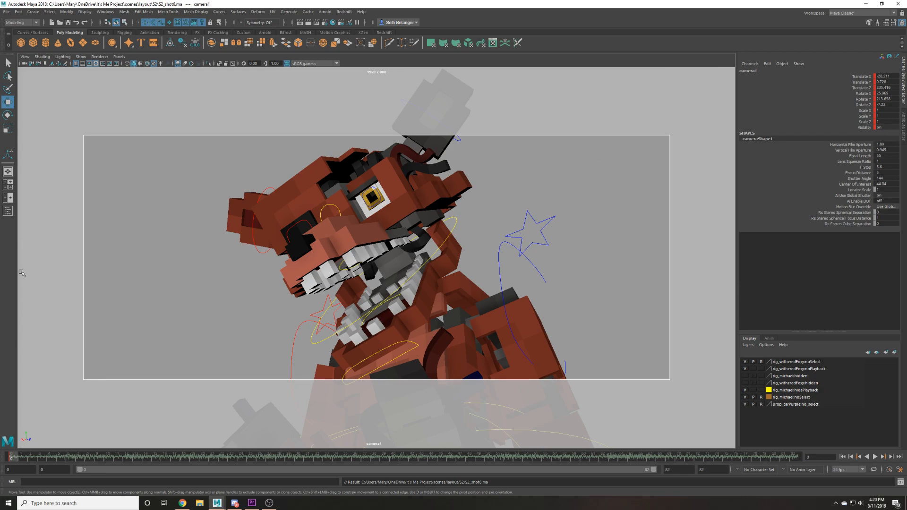
key("alt+v")
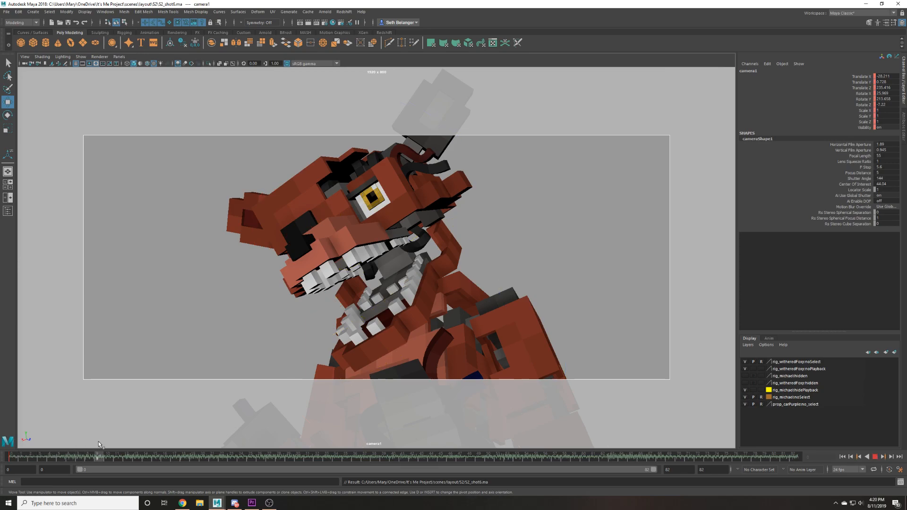
key("alt+v")
Try shifting Foxy's left eye control to change the gaze, and return to frame 0.
left_click(376, 198)
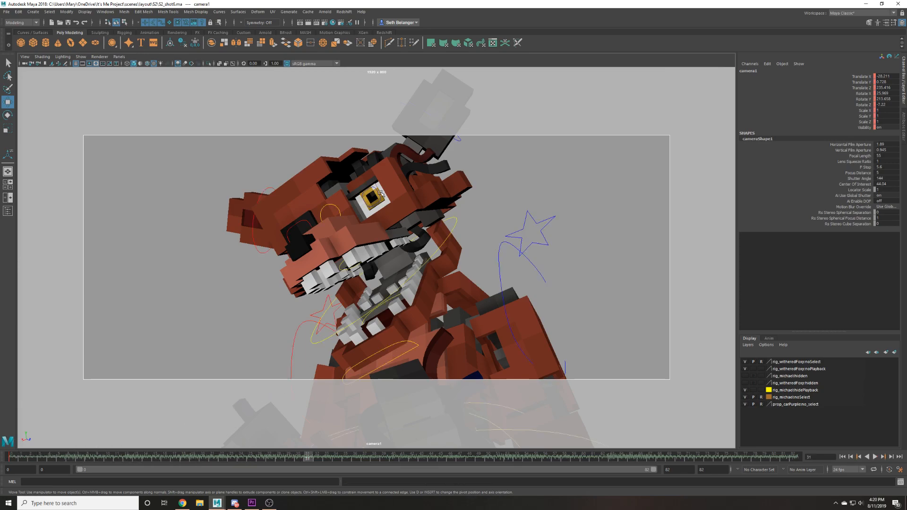
left_click(455, 219)
key("e")
mouse_move(401, 266)
left_mouse_down()
mouse_move(432, 267)
mouse_move(398, 294)
mouse_move(424, 287)
mouse_move(407, 289)
mouse_move(402, 269)
left_mouse_up()
key("w")
left_click(373, 199)
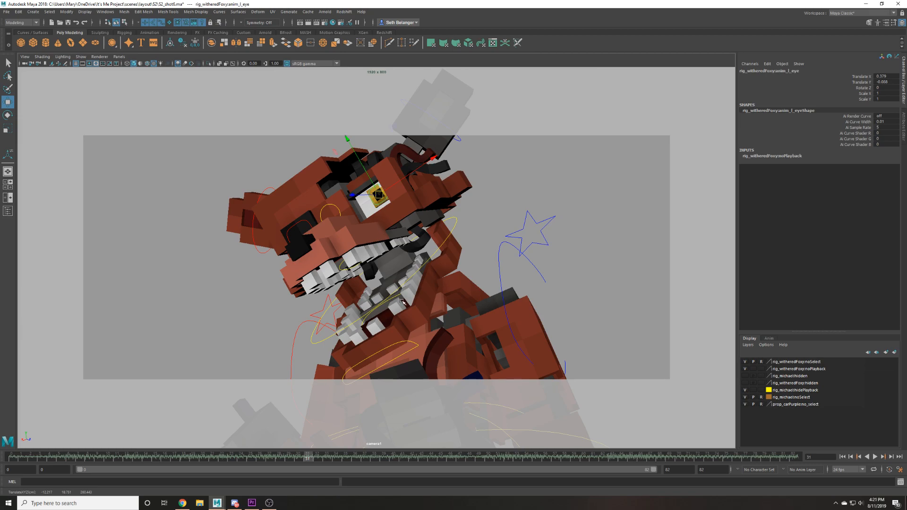
key("ctrl+z")
left_click_drag(371, 199, 370, 199)
key("ctrl+z")
key("alt+shift+v")
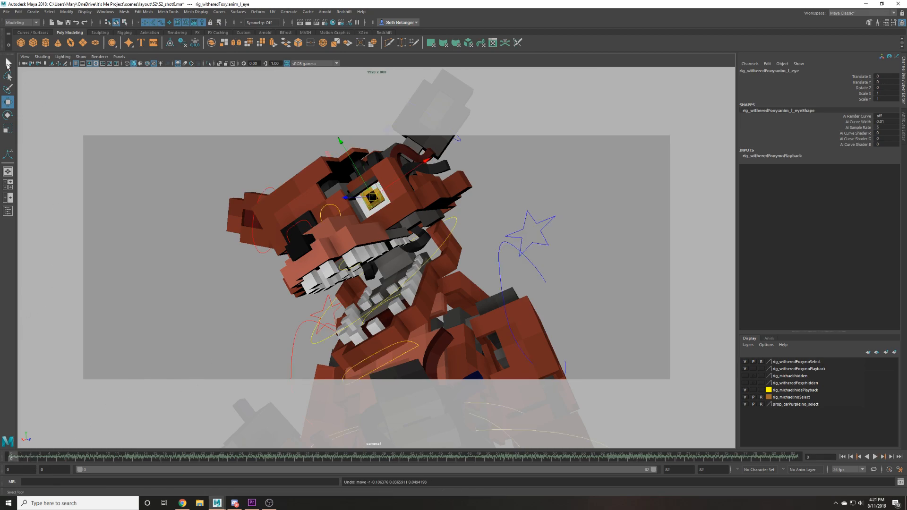
Select the shot camera and set its Focal Length to 70.
left_click(24, 64)
left_click(886, 155)
type("70")
key("Return")
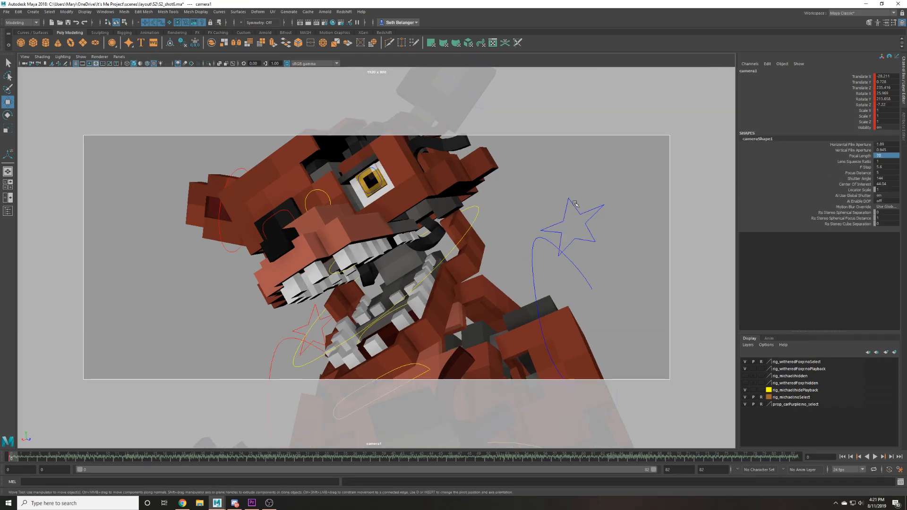
Move the camera in close and orbit it to a lower angle looking up at Foxy's open jaw and eye.
scroll(580, 230, "up", 5)
left_click_drag(579, 230, 581, 287, "alt")
scroll(581, 287, "up", 1)
middle_click_drag(580, 287, 492, 290, "alt")
left_click_drag(497, 289, 555, 274, "alt")
right_click_drag(555, 274, 487, 273, "alt")
left_click_drag(487, 272, 542, 259, "alt")
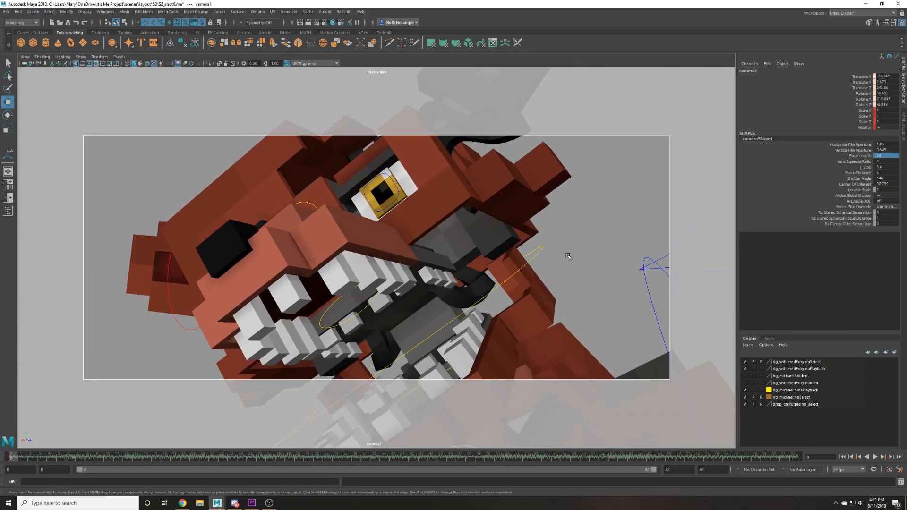
Set the camera's Focal Length to 50, reframe Foxy's tilted head to fill the shot and key the camera at frame 0.
type("50")
key("Return")
right_click_drag(536, 226, 559, 230, "alt")
left_click_drag(559, 230, 559, 219, "alt")
middle_click_drag(560, 220, 563, 217, "alt")
right_click_drag(566, 217, 583, 218, "alt")
left_click_drag(583, 218, 584, 219, "alt")
middle_click_drag(584, 220, 590, 203, "alt")
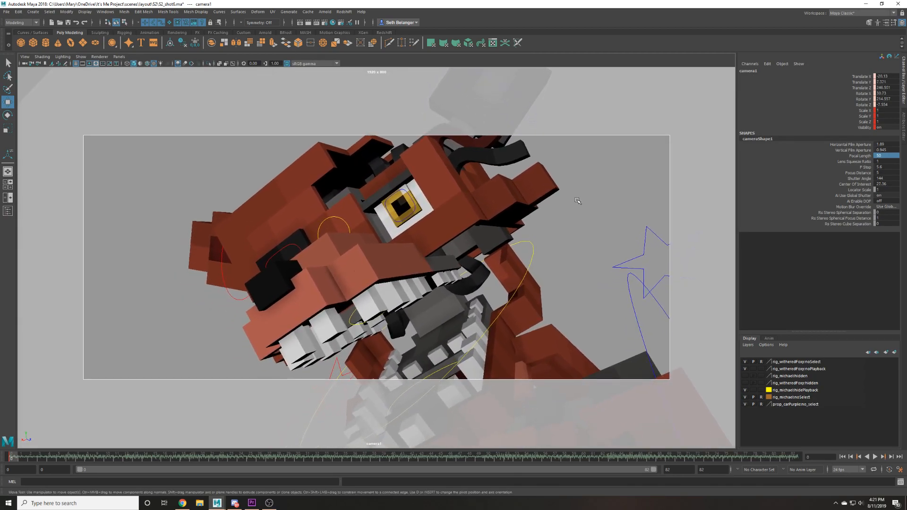
right_click_drag(577, 201, 588, 200, "alt")
key("s")
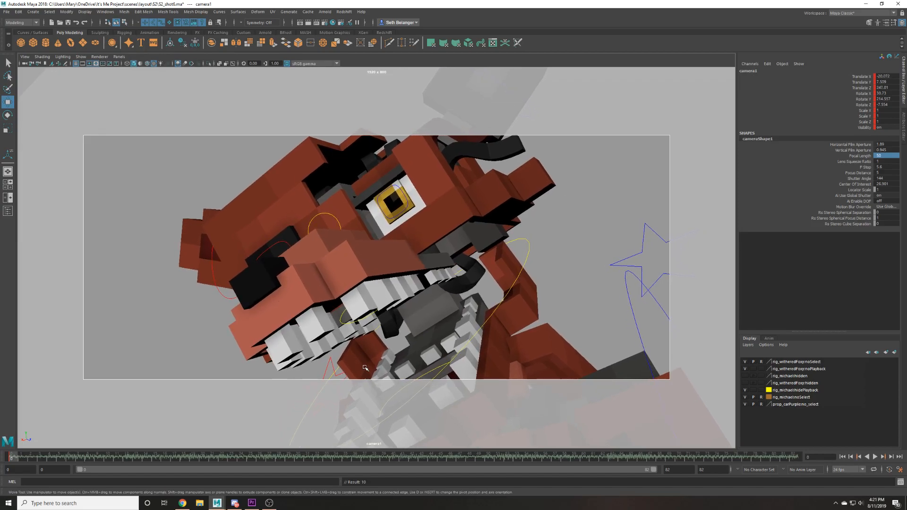
Play back the close-up to check the framing and save the scene.
key("alt+v")
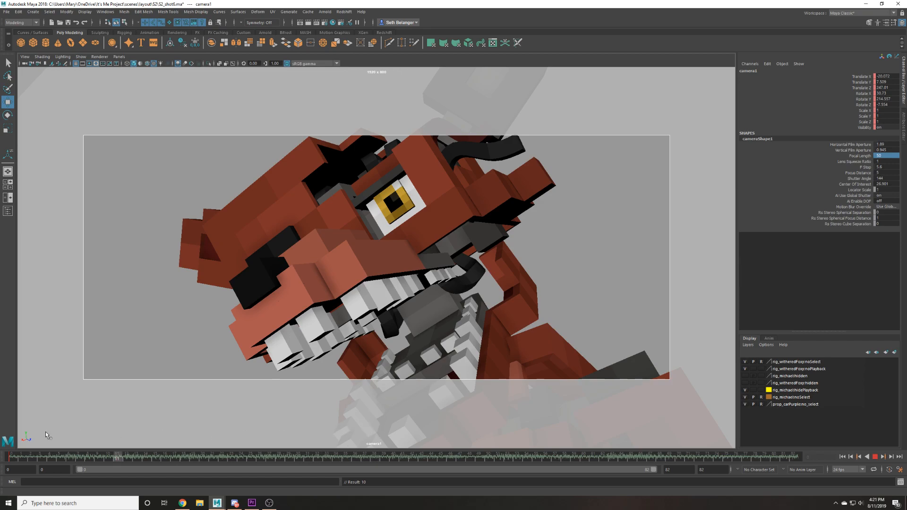
key("alt+v")
key("ctrl+s")
Open the attributes of the timeline's it_s_me sound.
right_click(486, 458)
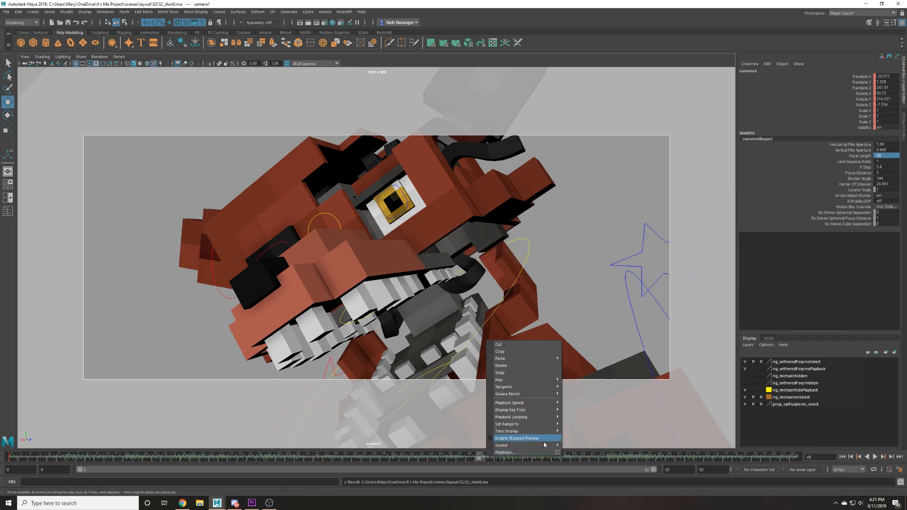
left_click(584, 447)
key("alt+v")
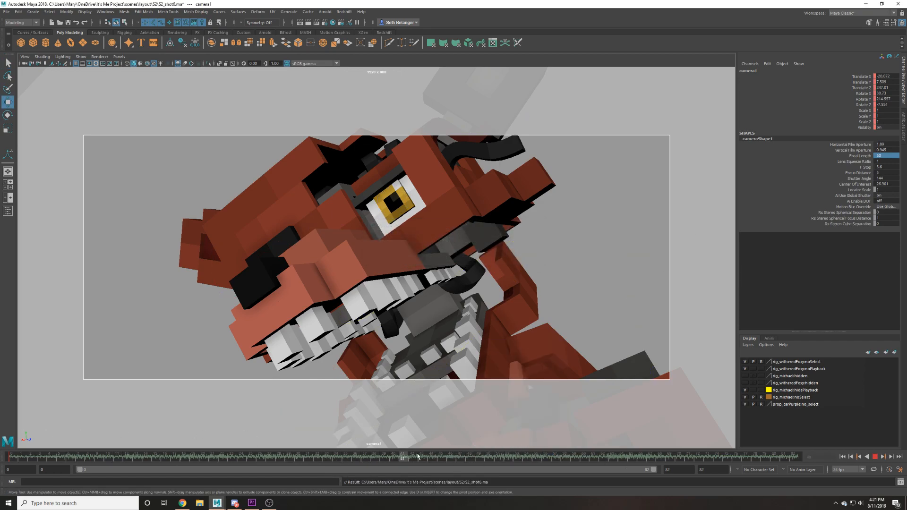
left_click_drag(609, 458, 627, 461)
right_click(627, 460)
mouse_move(689, 449)
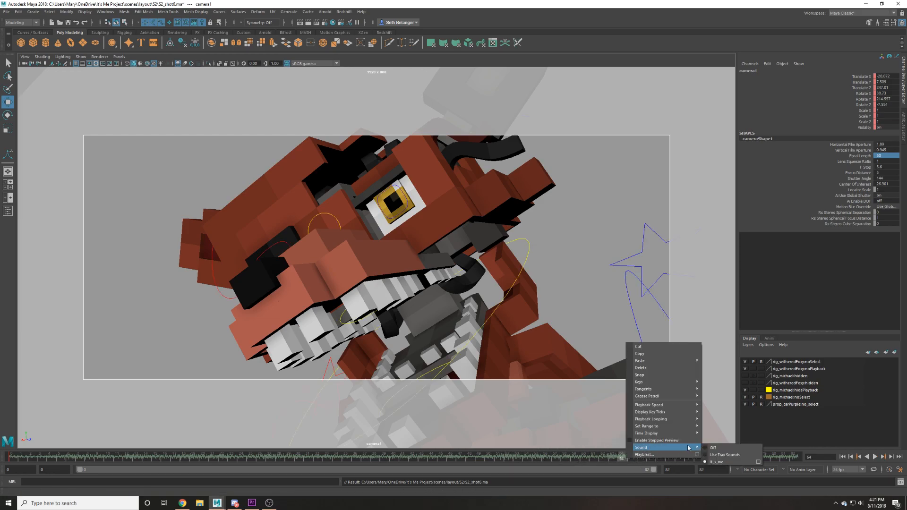
left_click(756, 462)
right_click(664, 460)
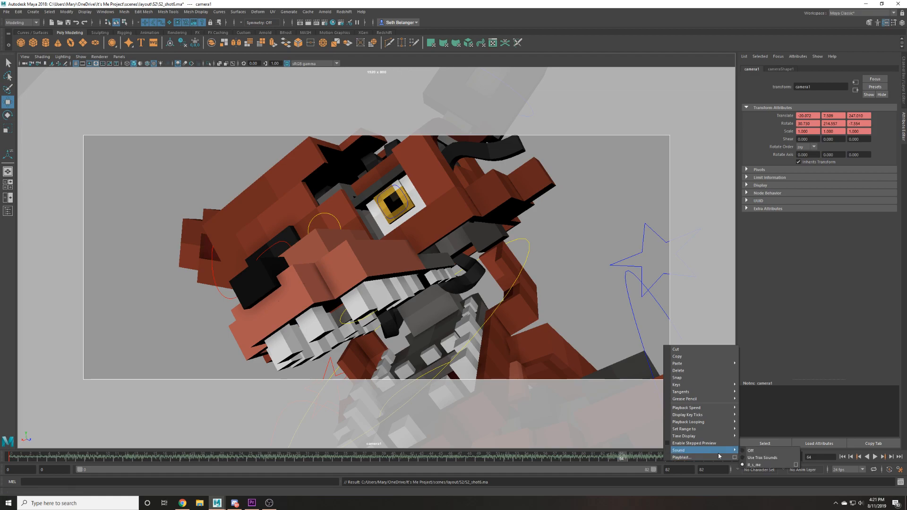
left_click(796, 464)
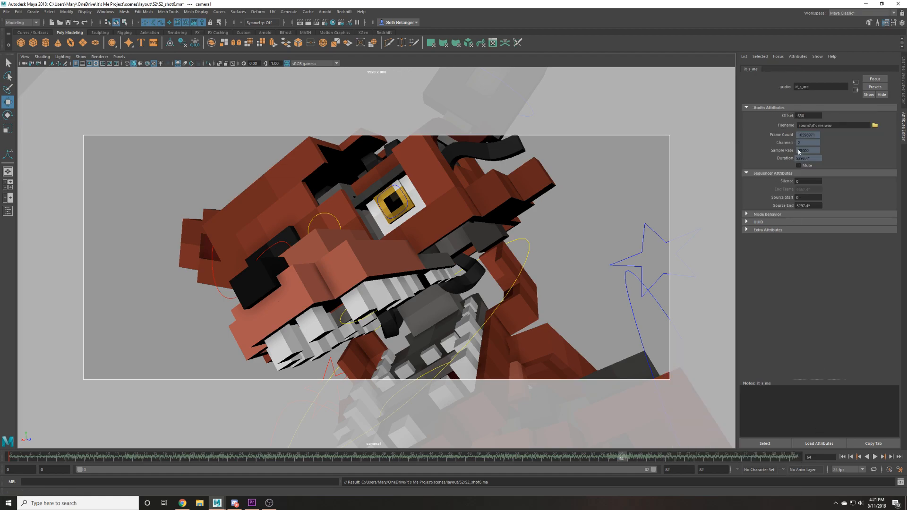
Set the sound's Offset to -695, play the shot to check the sync and return to frame 0.
left_click(810, 116)
type("-695")
key("Return")
left_click(875, 457)
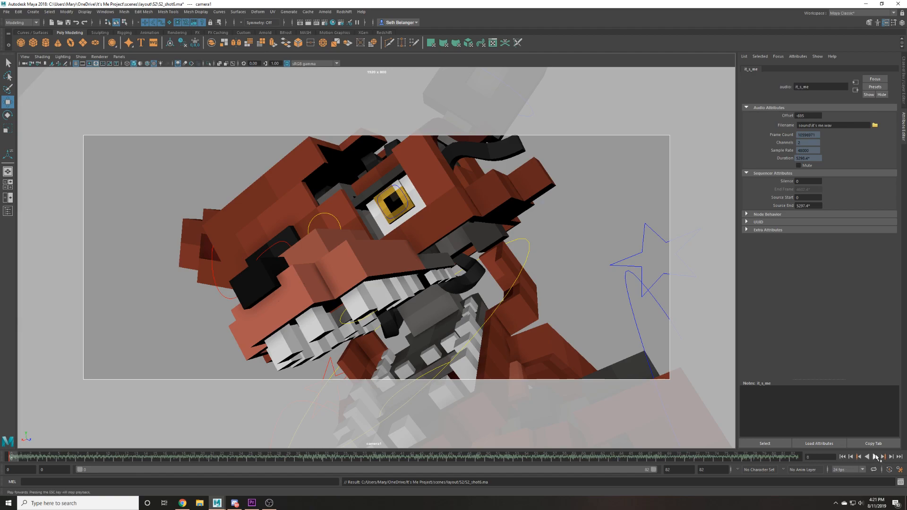
key("Escape")
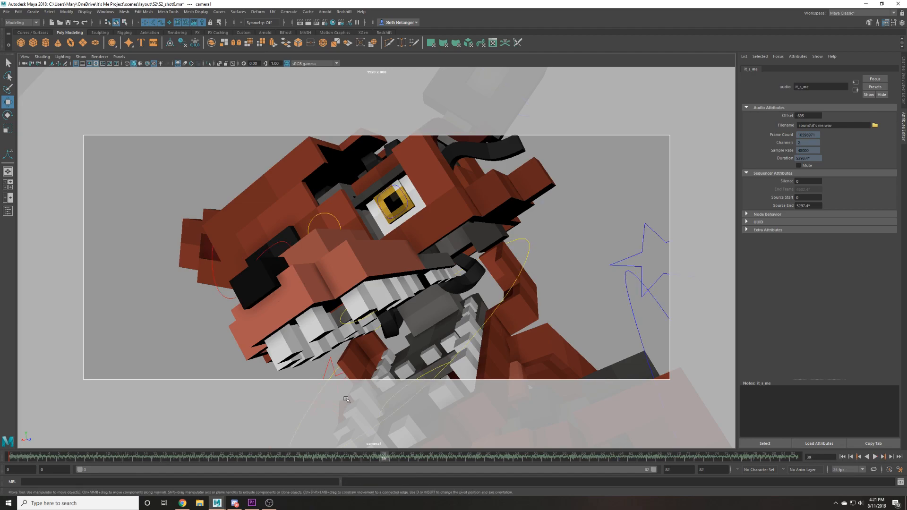
left_click_drag(242, 456, 10, 456)
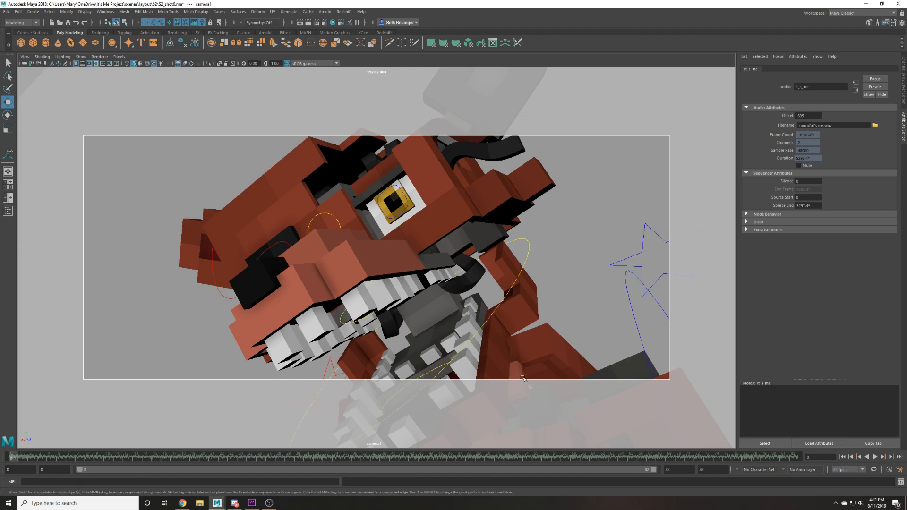
Set the sound's Offset to -690 and play back the shot to check the sync.
left_click(811, 113)
type("-690")
key("Return")
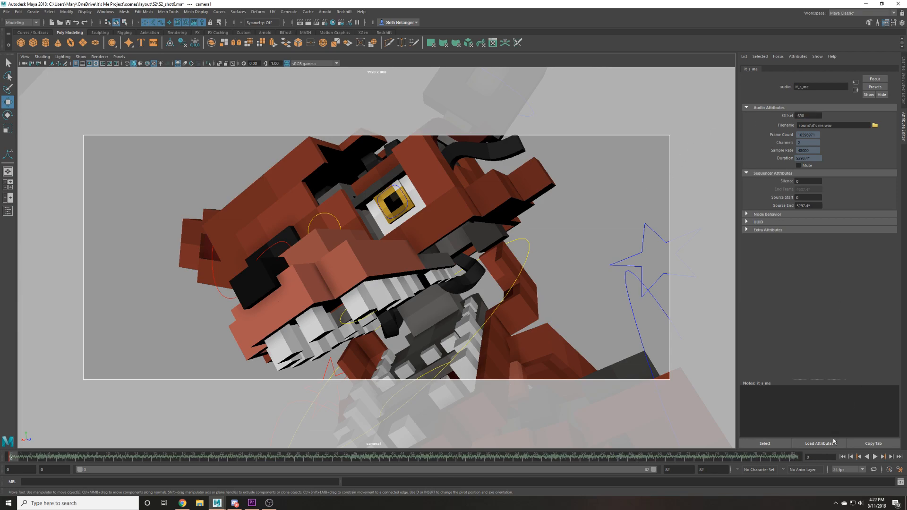
left_click(876, 457)
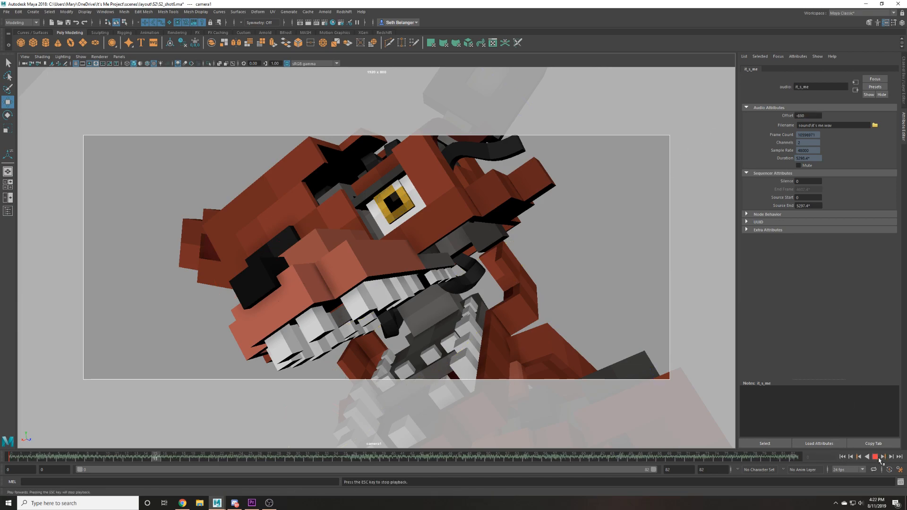
key("alt+v")
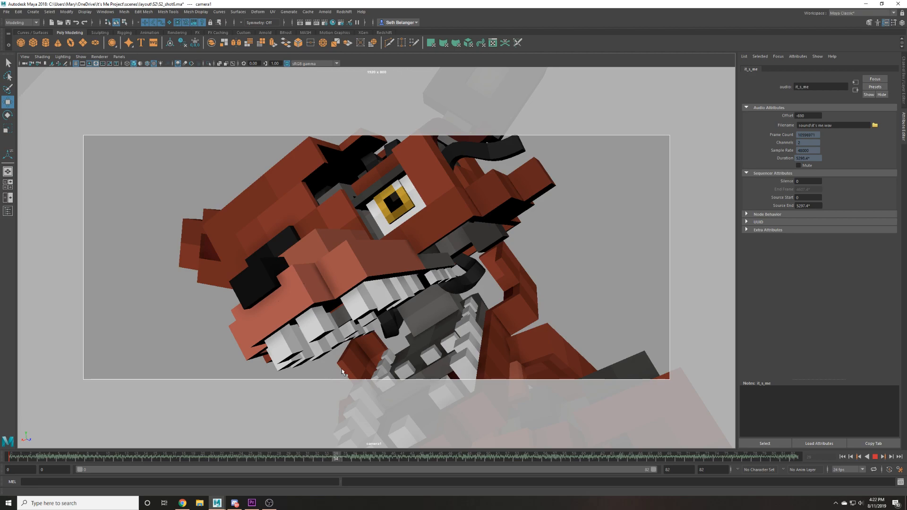
key("alt+v")
Shorten the playback range to end at frame 37, preview the shot and save the scene.
double_click(708, 469)
type("37")
key("Return")
left_click(875, 457)
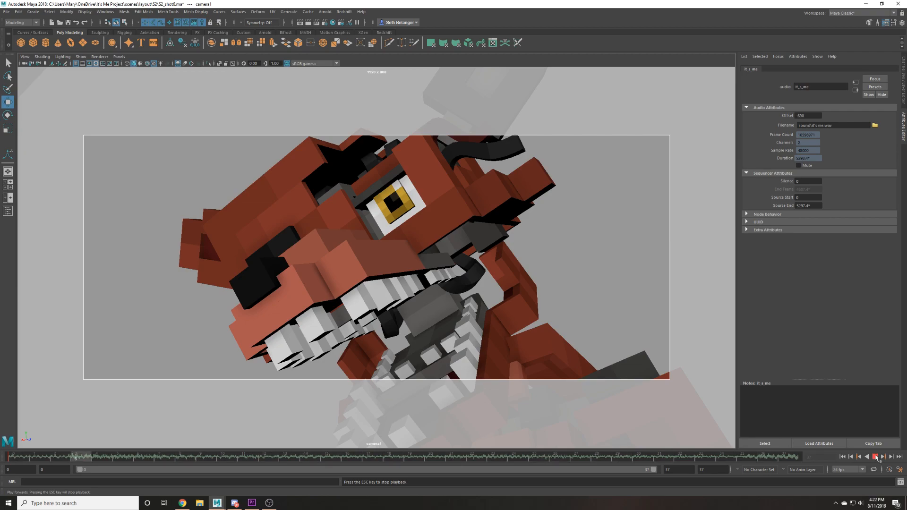
left_click(875, 457)
key("ctrl+s")
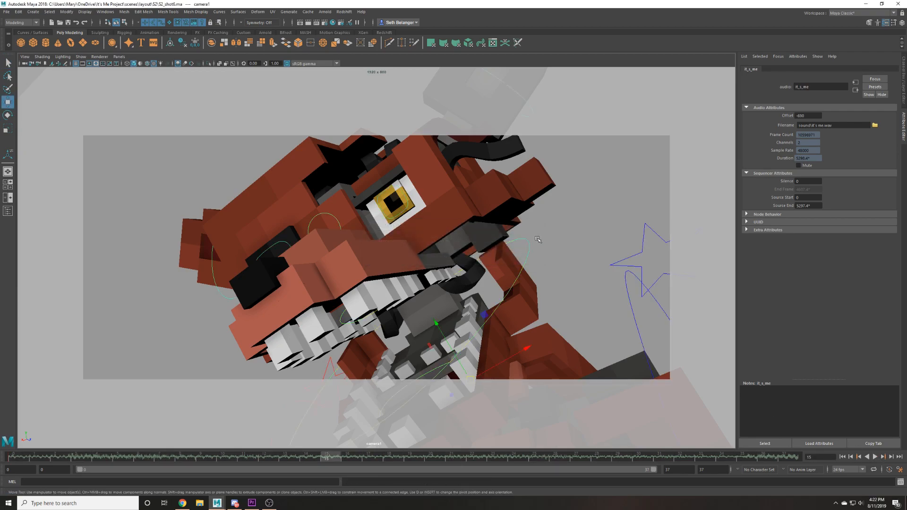
Select Foxy's head control and try a small rotation.
left_click(528, 244)
key("e")
left_click_drag(465, 354, 462, 352)
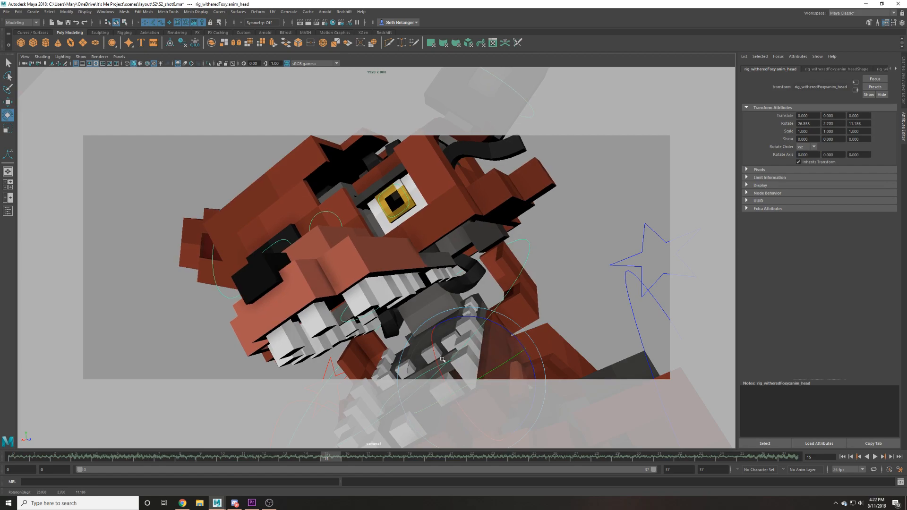
key("ctrl+z")
Play the shot from frame 0 and try keying Foxy's head control at an early frame.
left_click(14, 457)
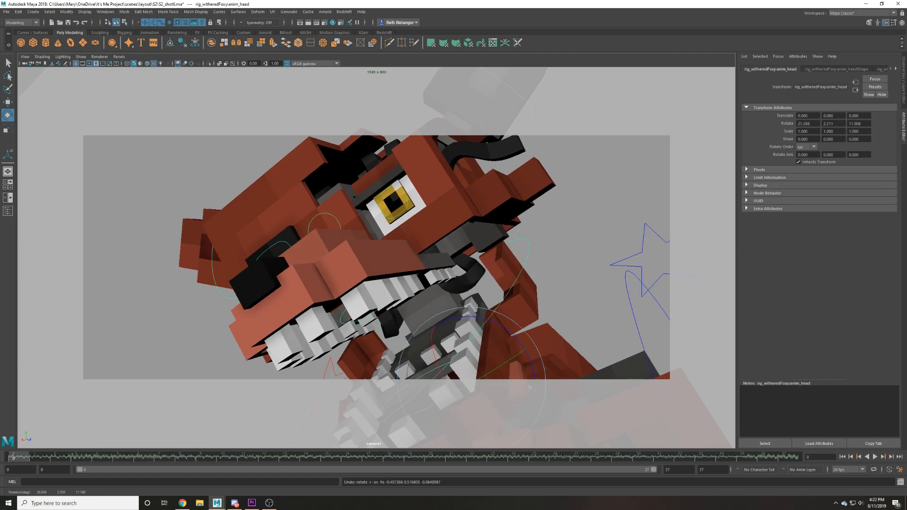
key("w")
key("alt+v")
key("alt+v")
key("s")
left_click_drag(269, 458, 284, 457)
key("ctrl+z")
key("ctrl+z")
Key Foxy's head at its current pose around frame 16, rotate it slightly at frame 20 and key that pose.
key("alt+v")
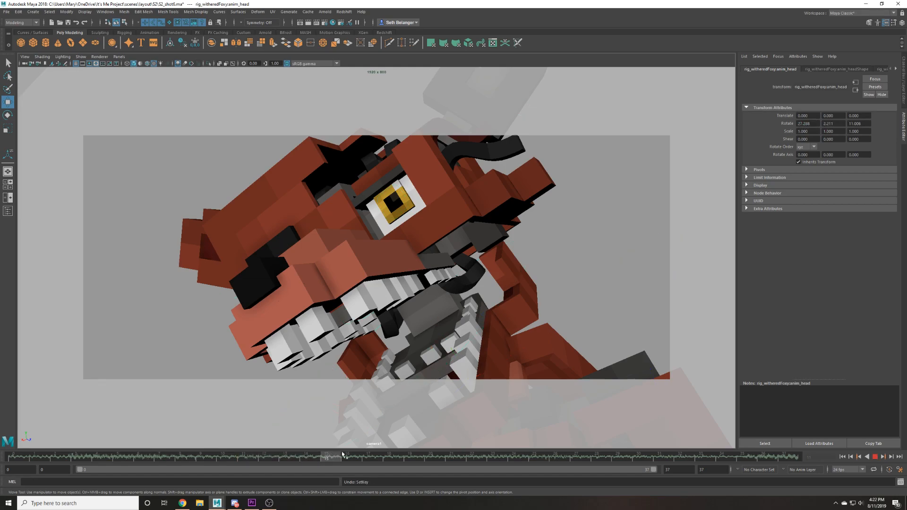
key("alt+v")
key("s")
left_click_drag(355, 465, 430, 458)
key("e")
left_click_drag(469, 385, 474, 367)
key("s")
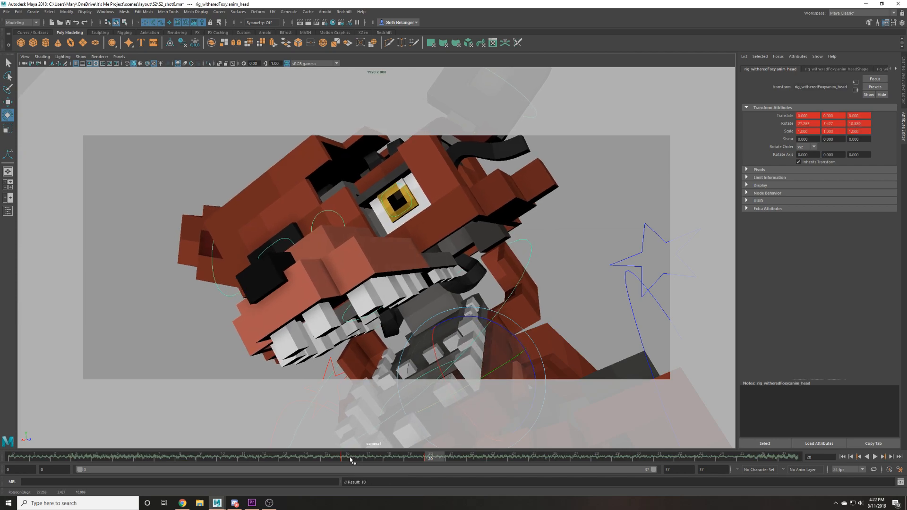
Set linear tangents on the head control's keys at frames 16 and 20.
left_click_drag(334, 458, 446, 458, "shift")
right_click(425, 456)
mouse_move(471, 391)
left_click(505, 400)
left_click(309, 457)
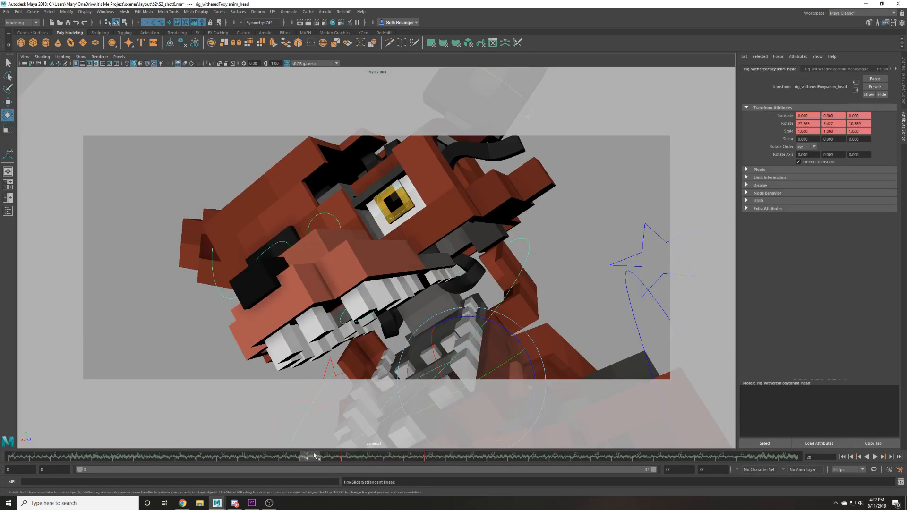
Retime the head's frame 20 key to frame 19, checking the motion with playback.
key("alt+v")
left_click_drag(444, 457, 428, 457)
left_click_drag(421, 457, 380, 457, "shift")
left_click(347, 457)
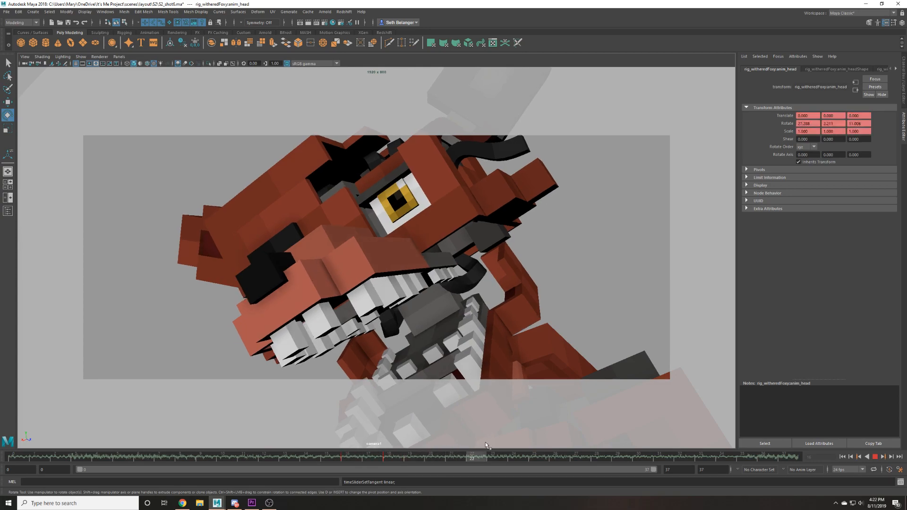
left_click_drag(373, 457, 386, 458, "shift")
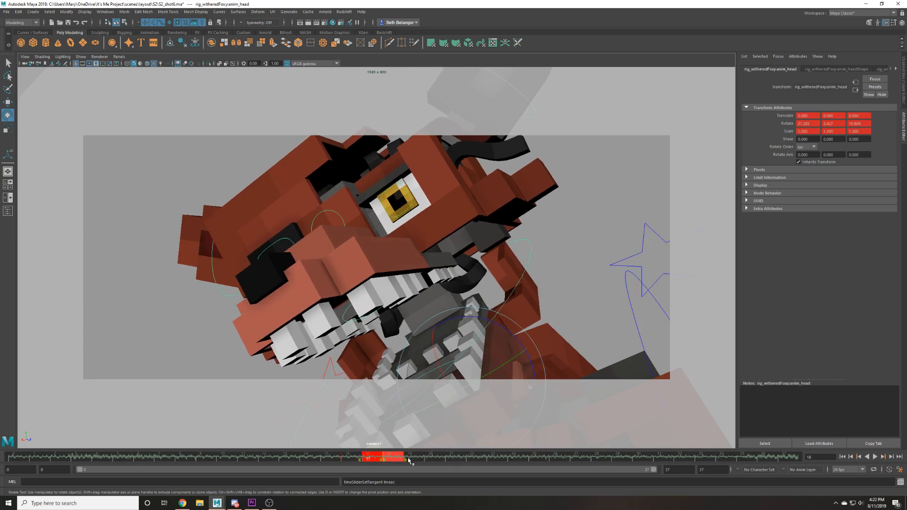
key("alt+v")
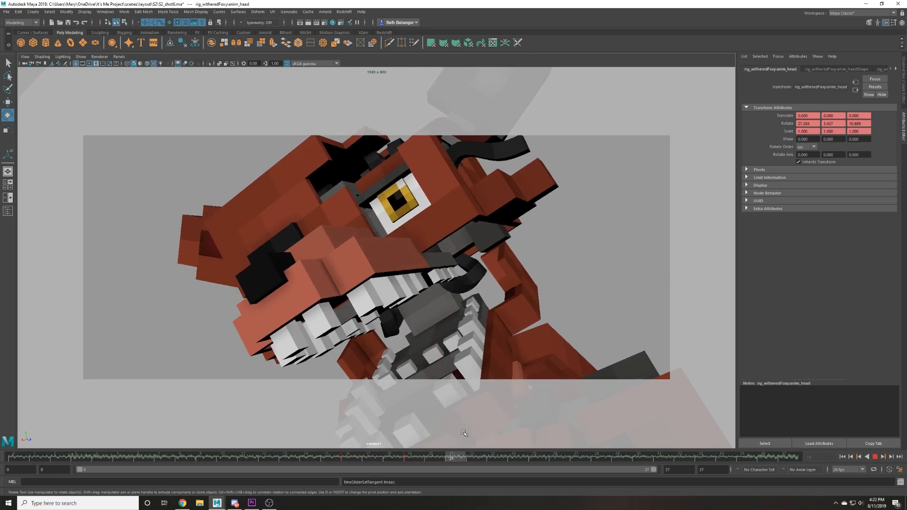
Try a slight head rotation keyed at frame 21 and play the shot back.
key("alt+v")
left_click_drag(450, 340, 449, 341)
key("alt+v")
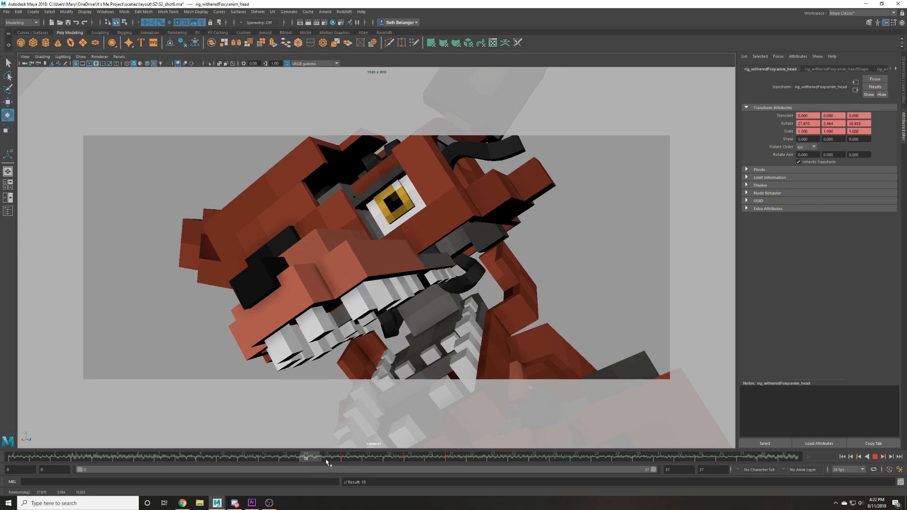
key("alt+v")
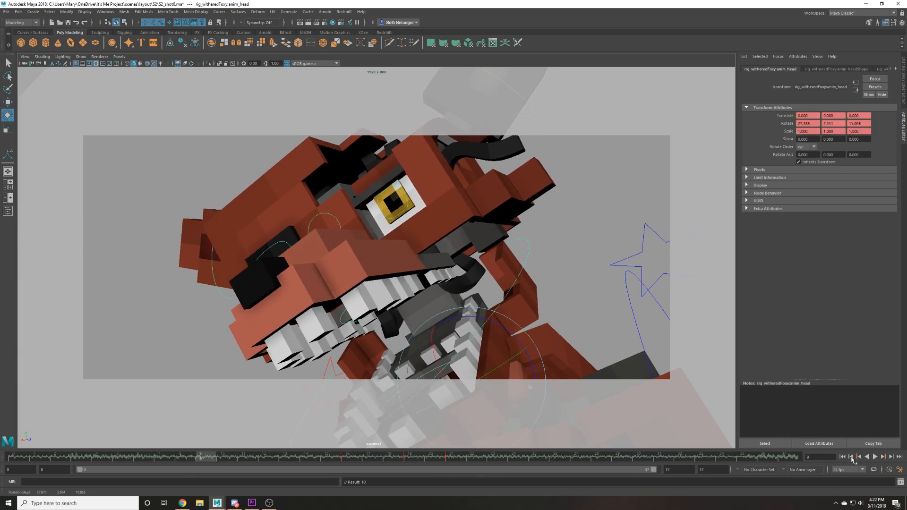
left_click(875, 459)
key("alt+v")
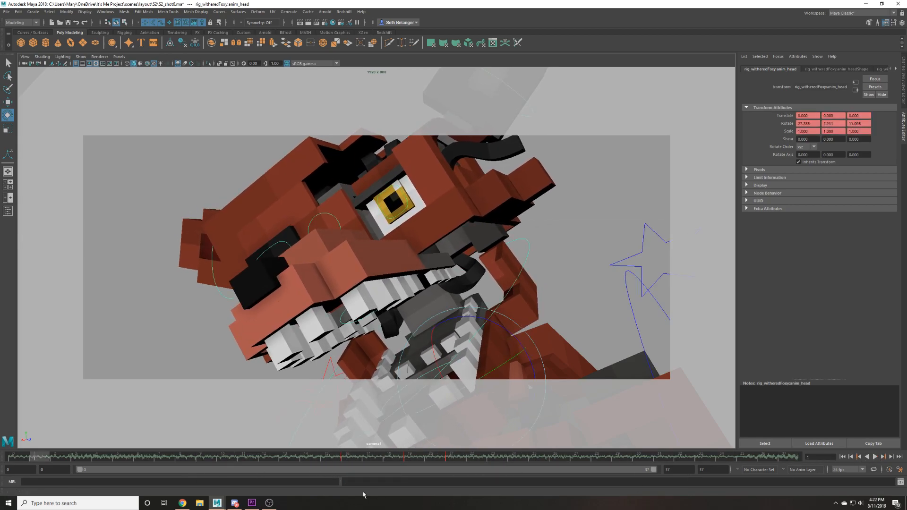
key("alt+v")
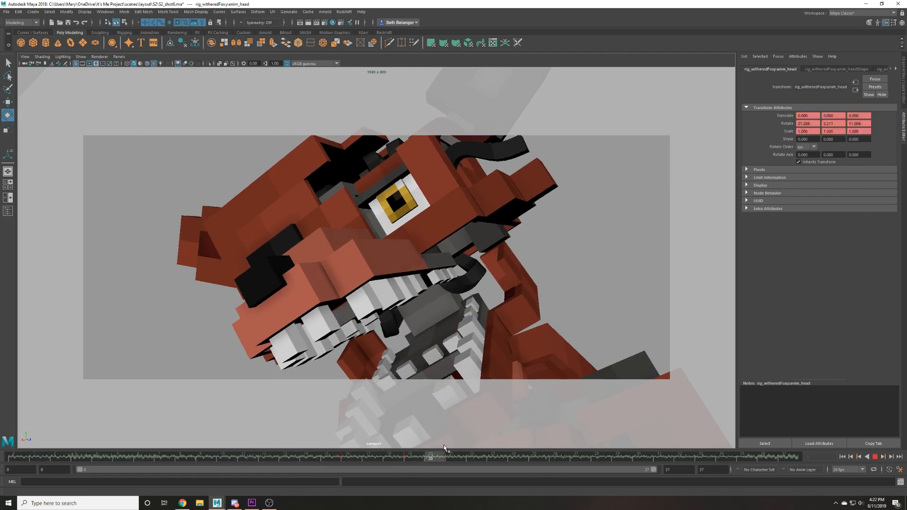
Delete the head control's key at frame 21.
left_click(450, 457)
right_click(449, 458)
left_click(475, 362)
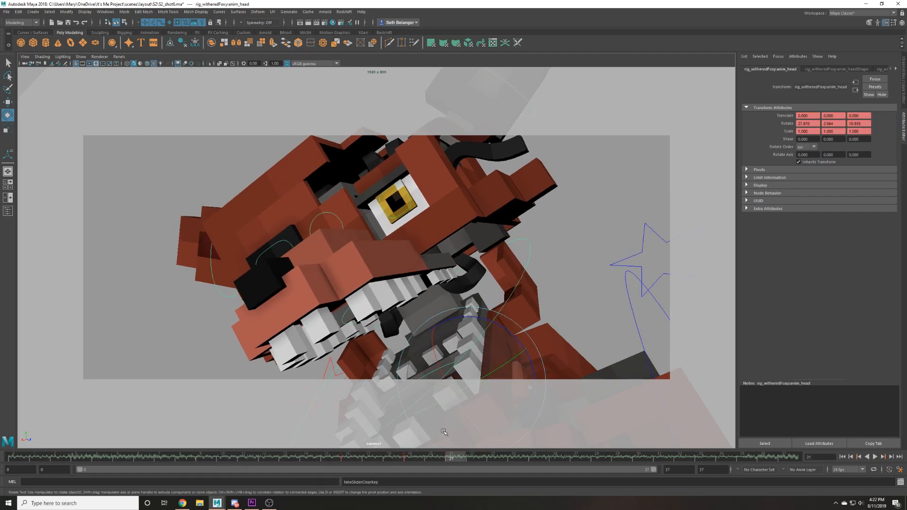
Rotate the head slightly to a Rotate Y of about 2.97 at frame 22, key it and play the motion back.
left_click_drag(330, 459, 483, 433)
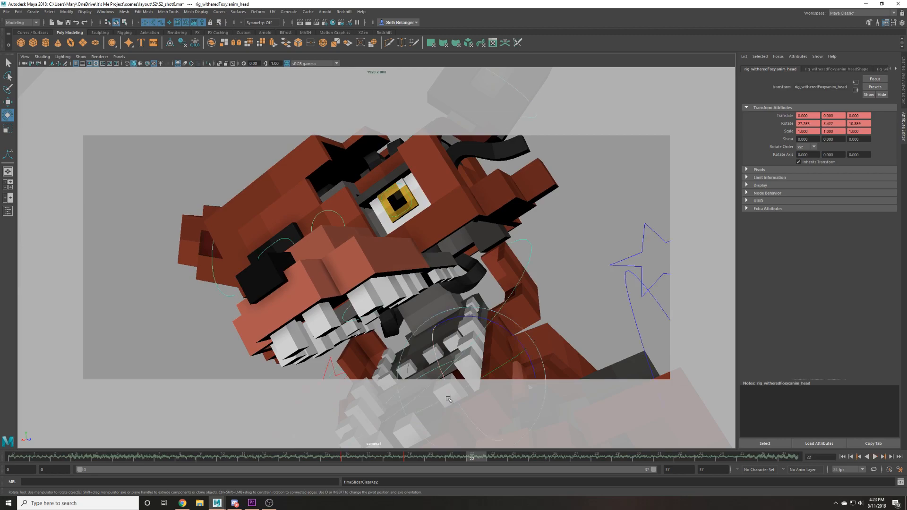
left_click_drag(486, 374, 484, 375)
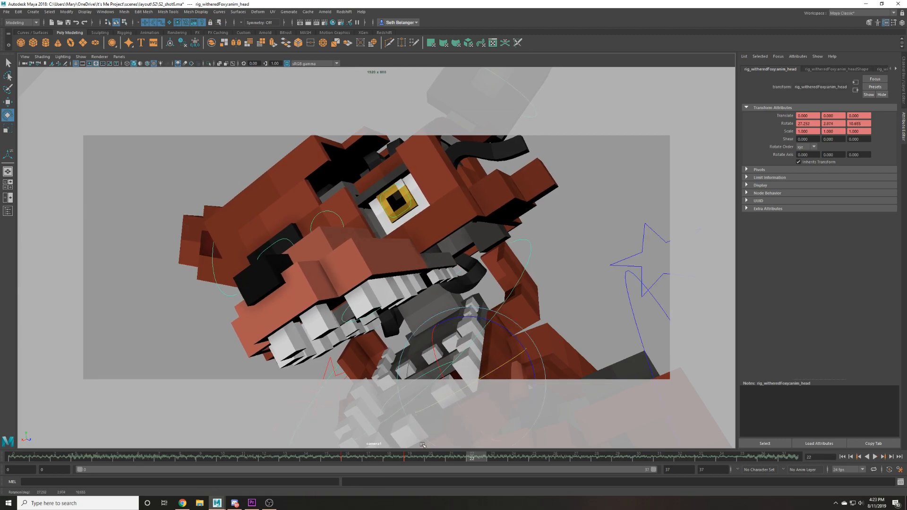
key("s")
key("alt+v")
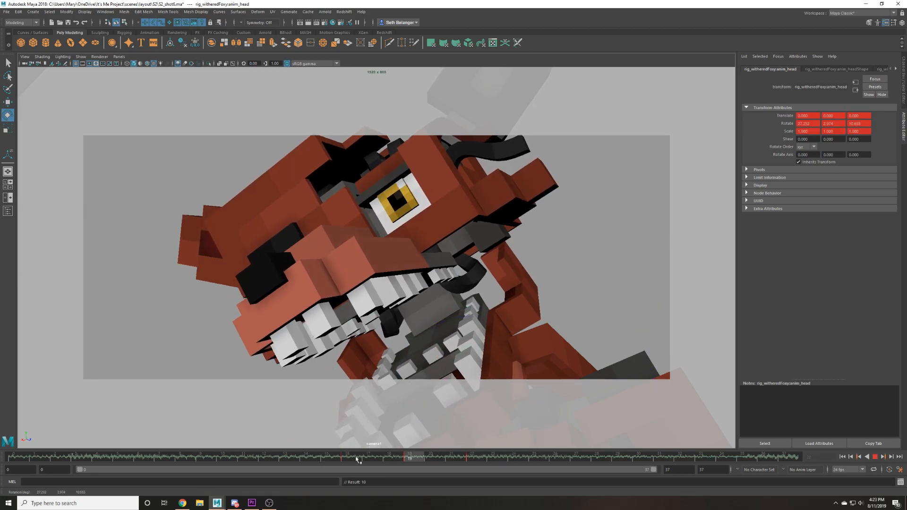
key("alt+v")
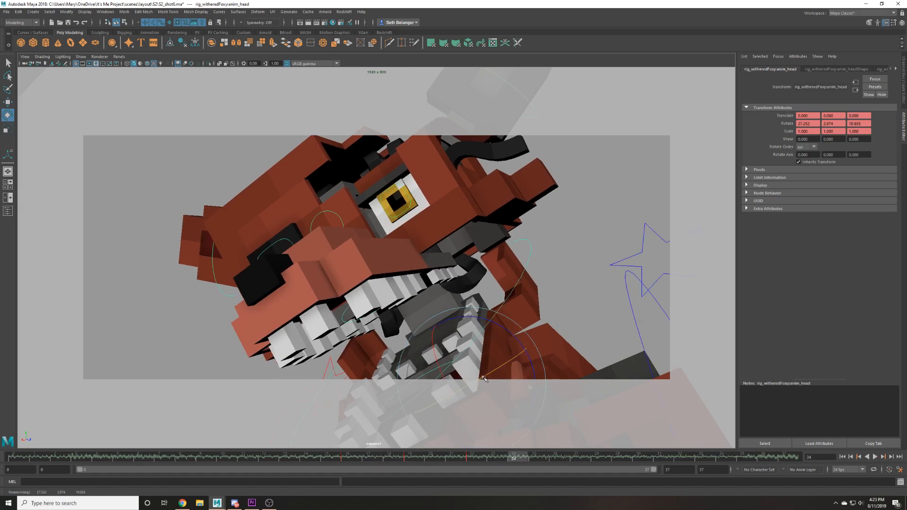
Undo the unkeyed head rotation at frame 24 and show the head's Rotate Y curve in the Graph Editor.
key("ctrl+z")
key("ctrl+z")
left_click(105, 11)
mouse_move(142, 67)
left_click(203, 69)
left_click(119, 159)
key("f")
Add a key at frame 24 on the head's Rotate Y curve and raise it to about 3.33.
left_click(203, 171)
right_click(235, 155)
left_click(246, 158)
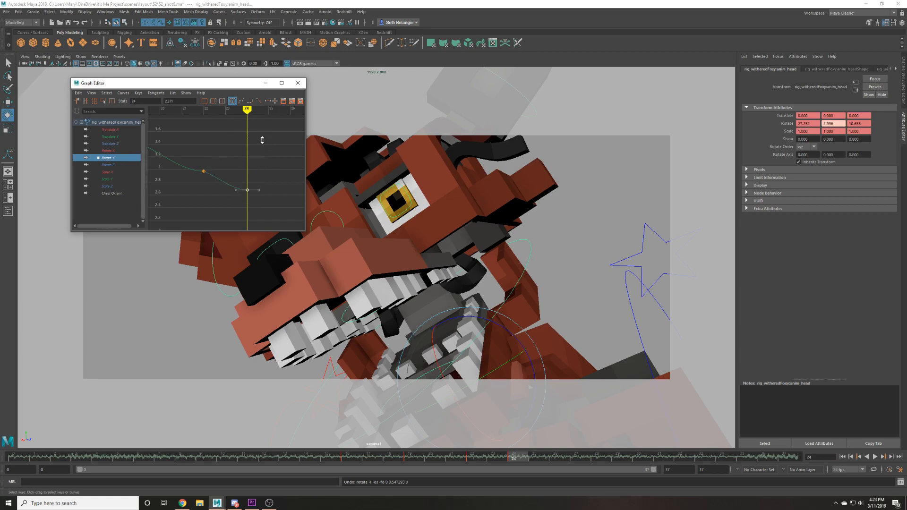
mouse_move(248, 114)
left_mouse_down()
mouse_move(228, 113)
mouse_move(268, 113)
left_mouse_up()
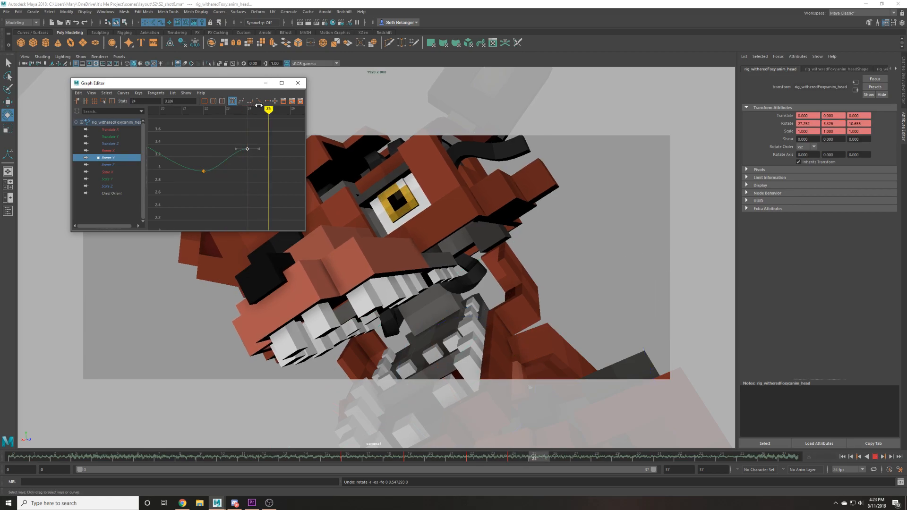
key("alt+v")
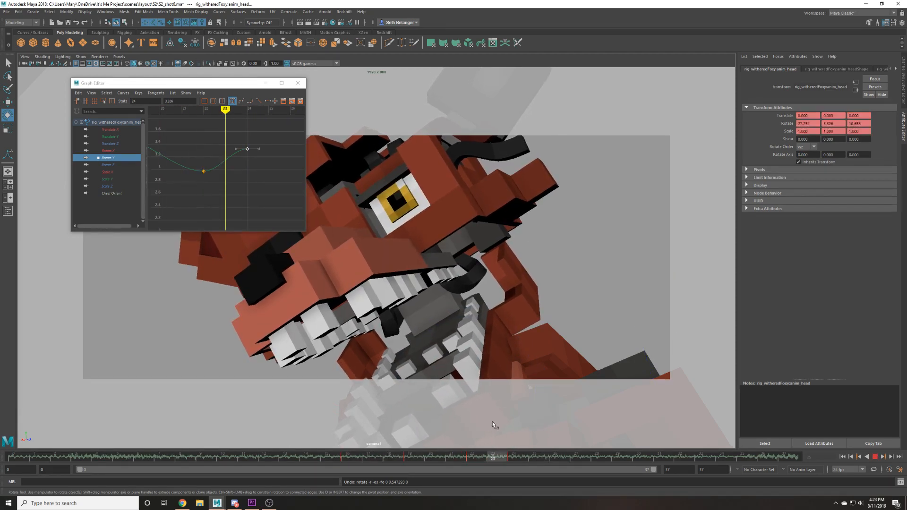
Add a key at frame 26 on the head's Rotate Y curve with a value of about 3.10.
key("alt+v")
right_click(277, 155)
left_click(287, 162)
middle_click_drag(291, 167, 289, 185)
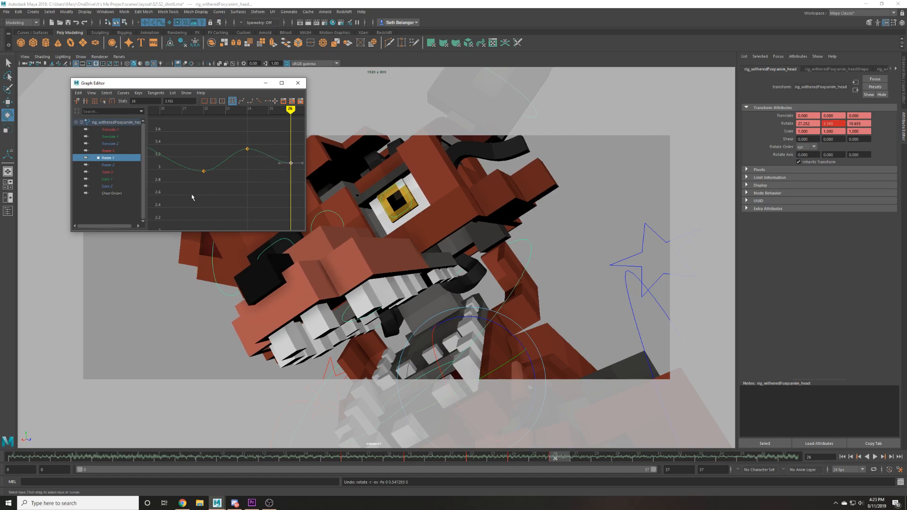
Make the Rotate Y keys at frames 22 to 26 linear and raise the frame 26 key to about 3.24.
left_click_drag(193, 195, 296, 136)
left_click_drag(398, 457, 306, 457)
left_click(281, 211)
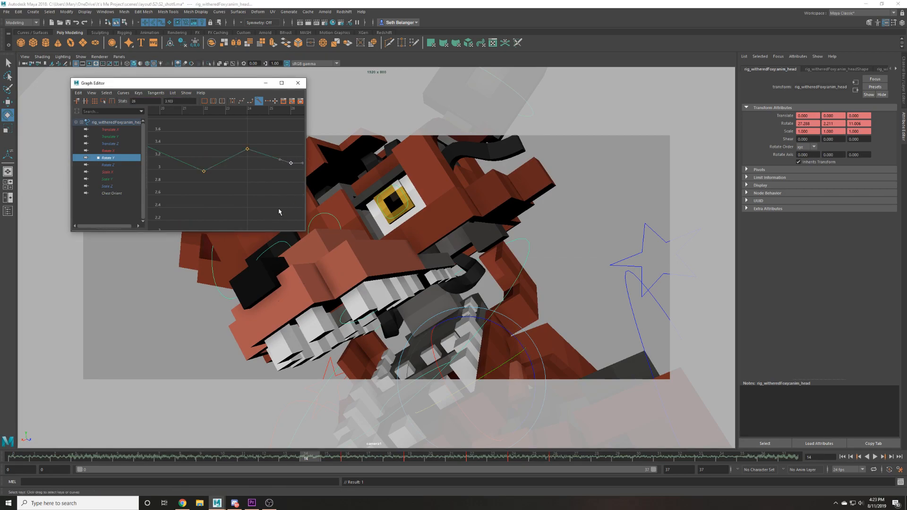
left_click(874, 456)
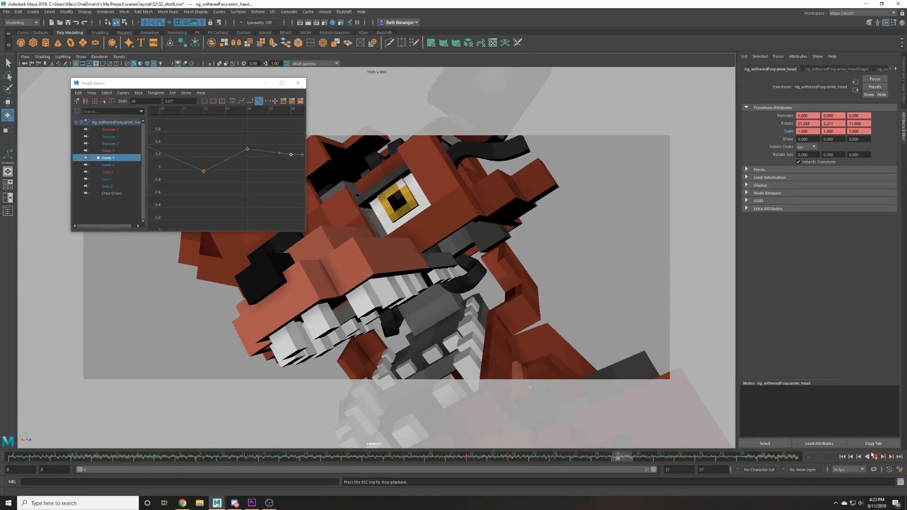
left_click(875, 456)
Flatten the head's Rotate Y oscillation by raising the frame 22 key and lowering the keys at frames 24 and 26.
scroll(197, 198, "down", 2)
scroll(203, 207, "up", 3)
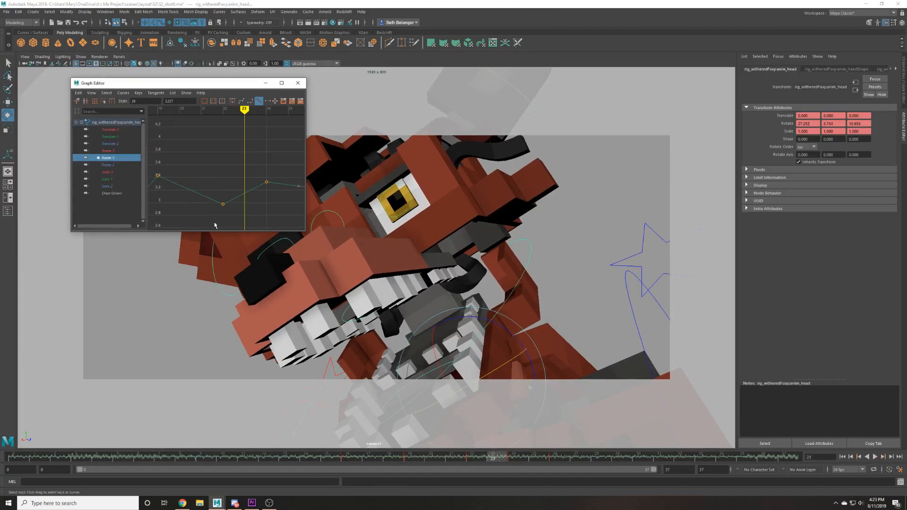
left_click_drag(249, 186, 249, 186)
key("alt+v")
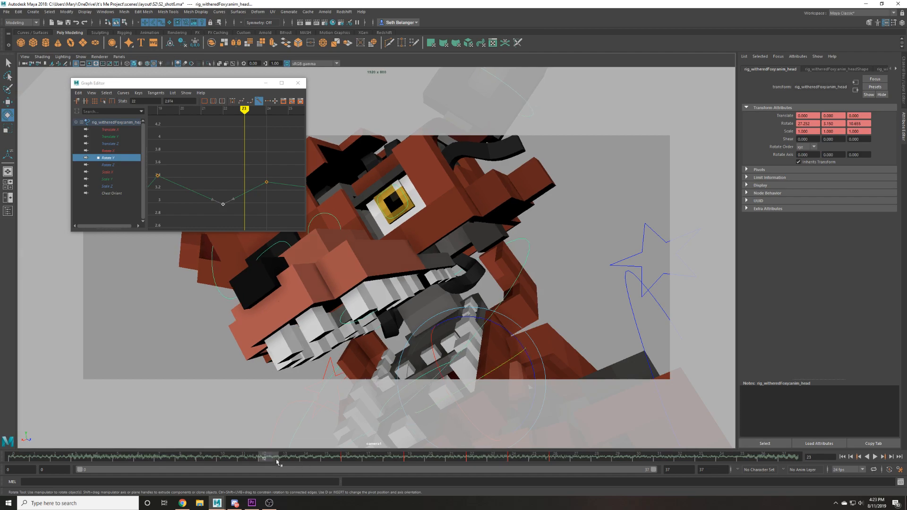
key("alt+v")
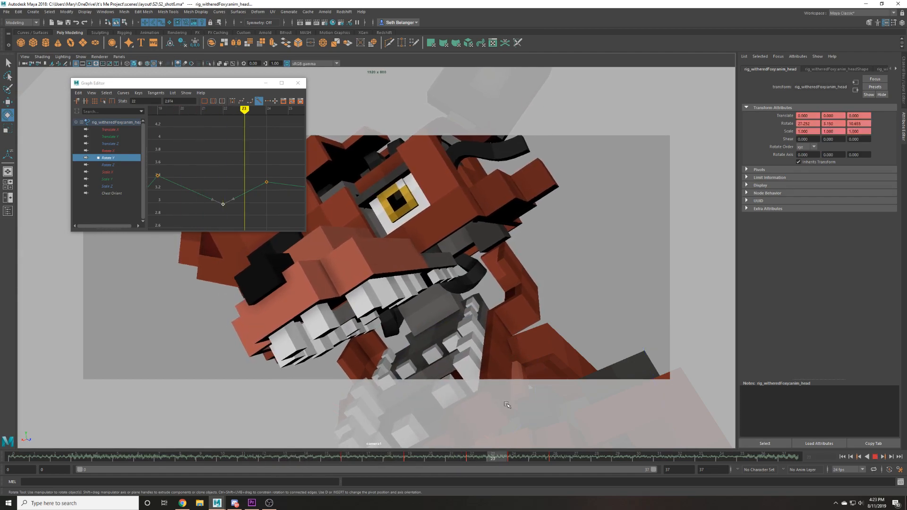
left_click_drag(195, 210, 305, 165)
scroll(241, 197, "down", 3)
middle_click_drag(239, 189, 279, 173, "shift")
left_click(874, 457)
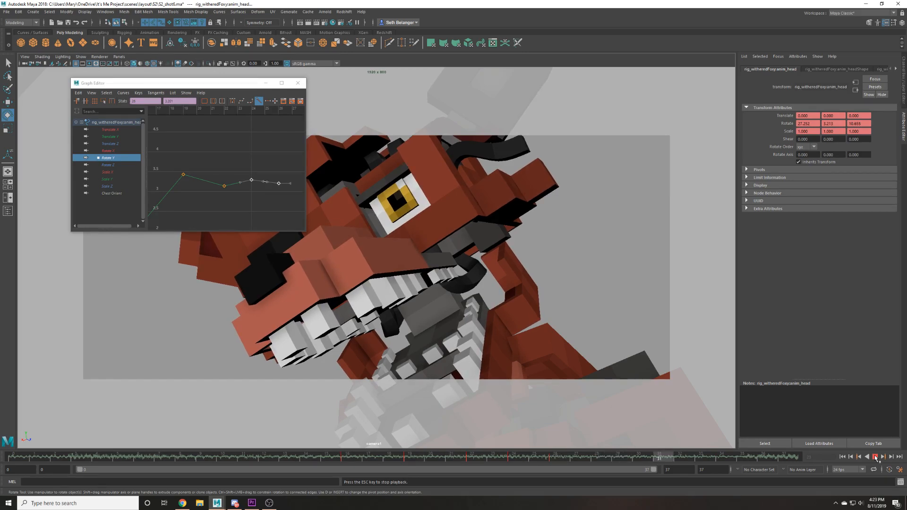
left_click(874, 457)
Select the nurbsCircle1 control near the mouth and key it at frame 16.
key("w")
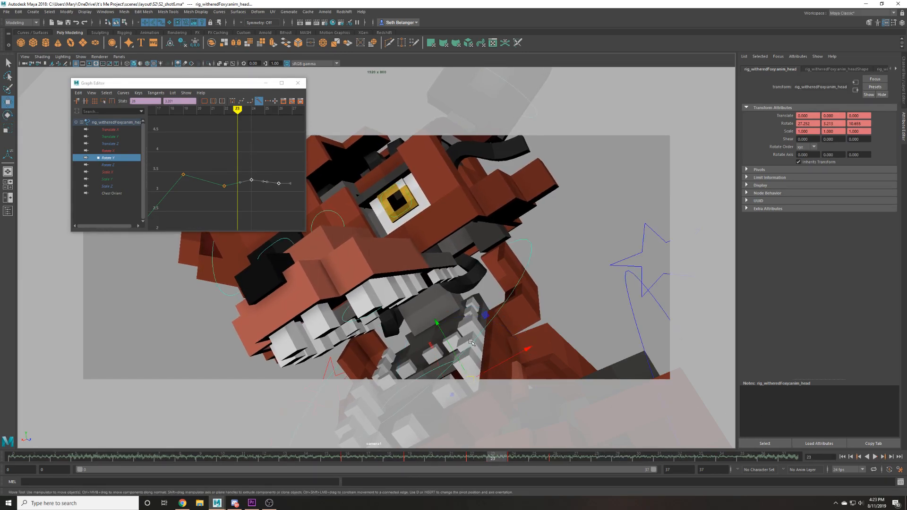
left_click(435, 371)
left_click(435, 369)
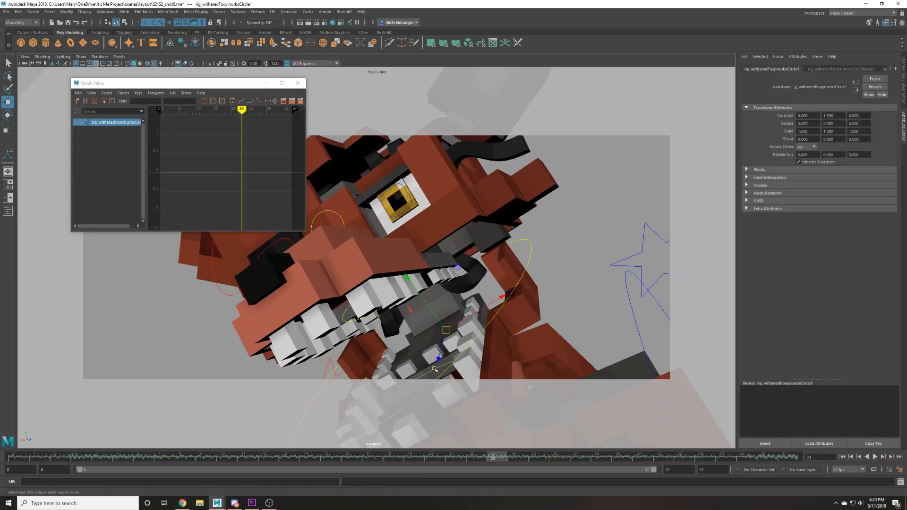
key("Return")
left_click_drag(406, 458, 363, 458)
key("s")
key("alt+v")
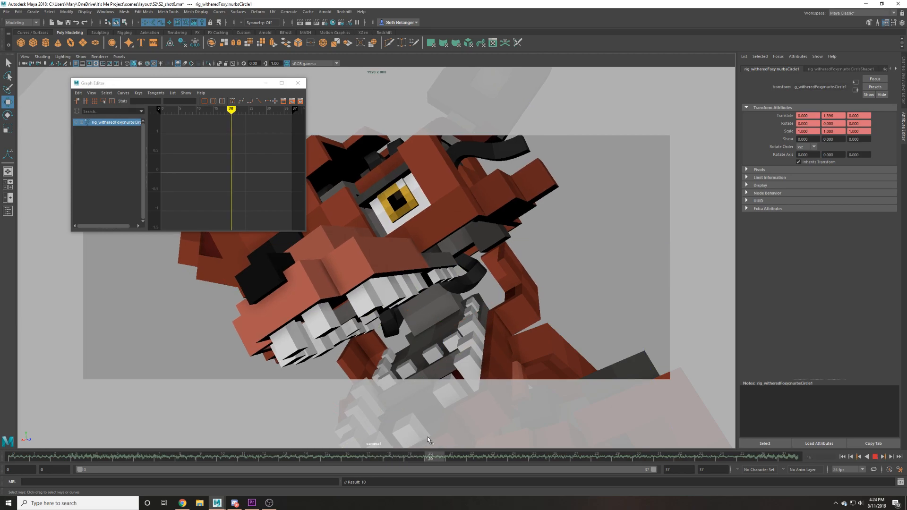
key("alt+v")
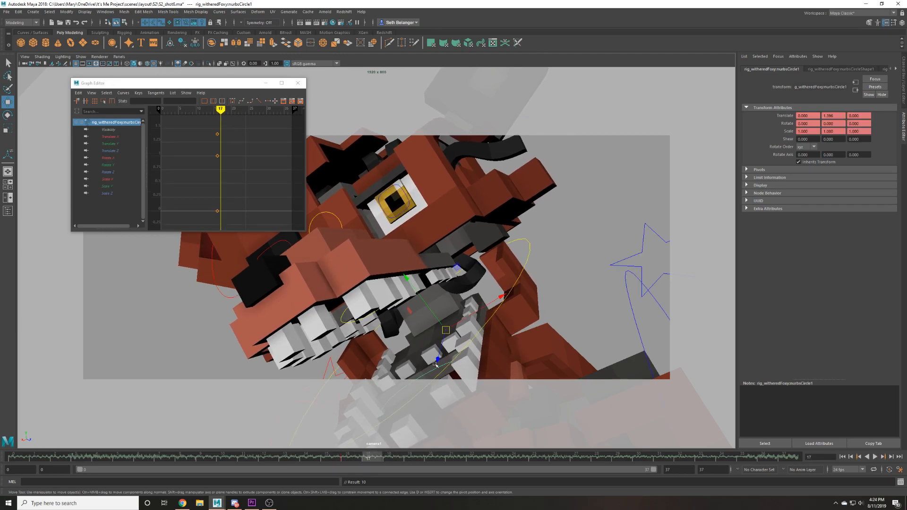
Try rotating the nurbsCircle1 control at frame 20 and undo the rotation.
mouse_move(378, 455)
left_mouse_down()
mouse_move(466, 457)
mouse_move(430, 456)
left_mouse_up()
key("e")
mouse_move(432, 352)
left_mouse_down()
mouse_move(440, 367)
mouse_move(425, 343)
left_mouse_up()
key("ctrl+z")
key("w")
Select the jaw control and key its current pose at frame 16.
left_click(431, 415)
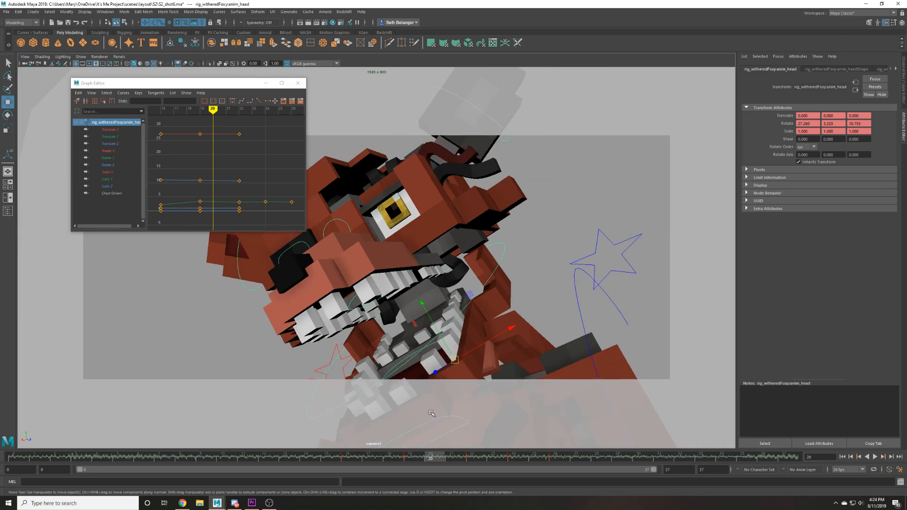
left_click(438, 421)
left_click_drag(415, 457, 327, 455)
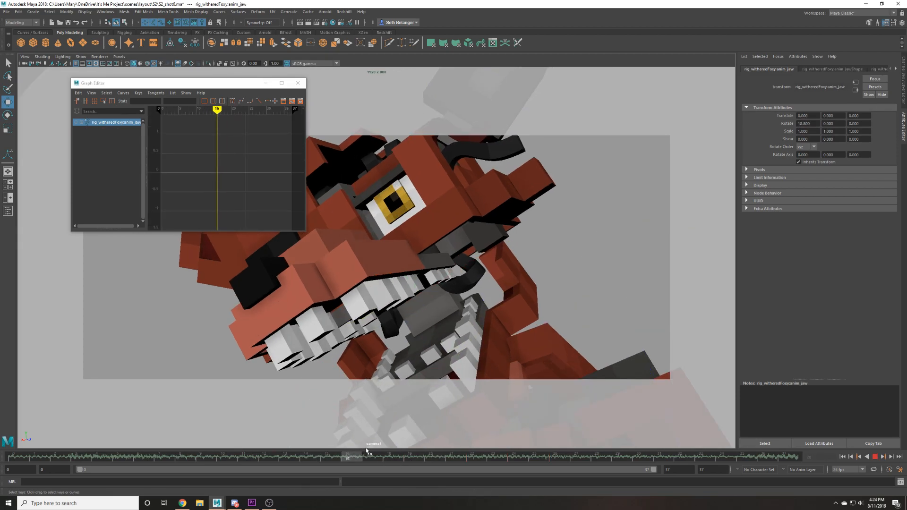
key("s")
Rotate the jaw further open to about 22 degrees in X at frame 20 and key it.
left_click(430, 456)
key("e")
left_click_drag(407, 303, 409, 309)
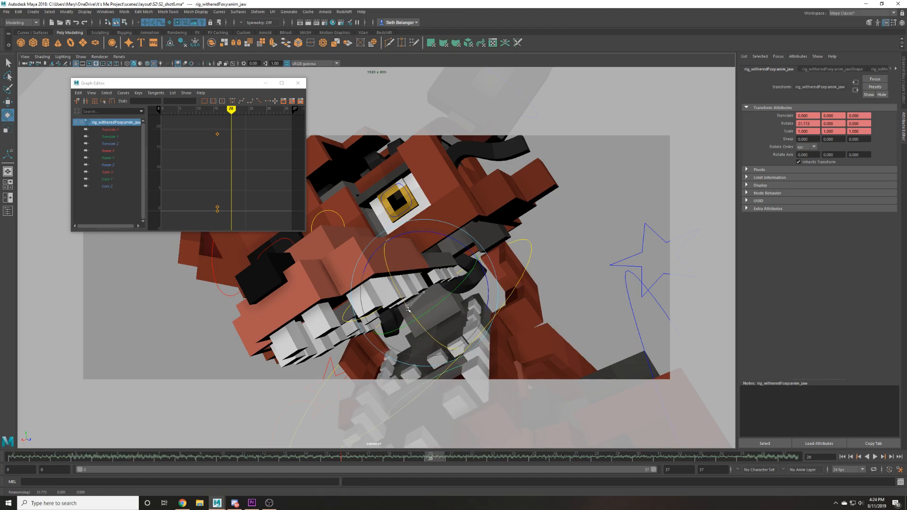
key("s")
key("alt+v")
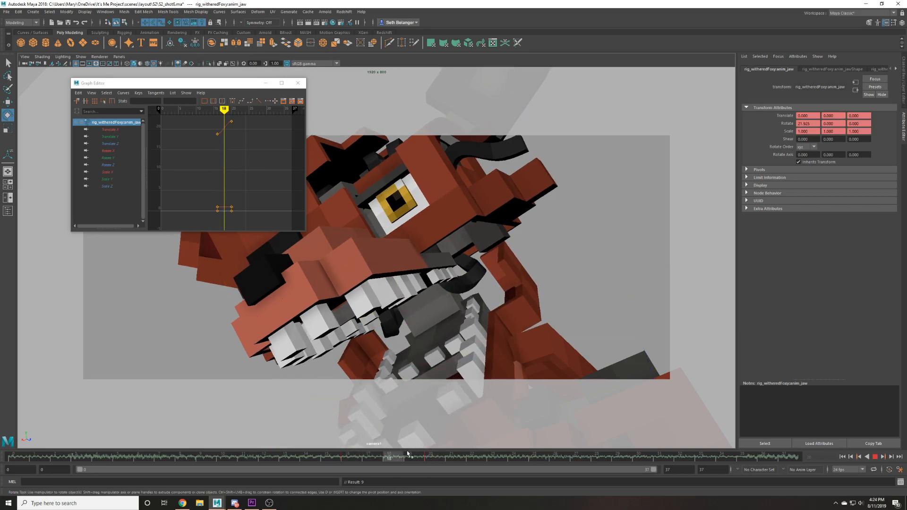
Key the jaw slightly more closed at frame 23 and reopened to about 21.68 degrees in X at frame 26.
key("alt+v")
mouse_move(418, 340)
left_mouse_down()
mouse_move(426, 326)
mouse_move(440, 341)
left_mouse_up()
key("s")
key("alt+v")
key("alt+v")
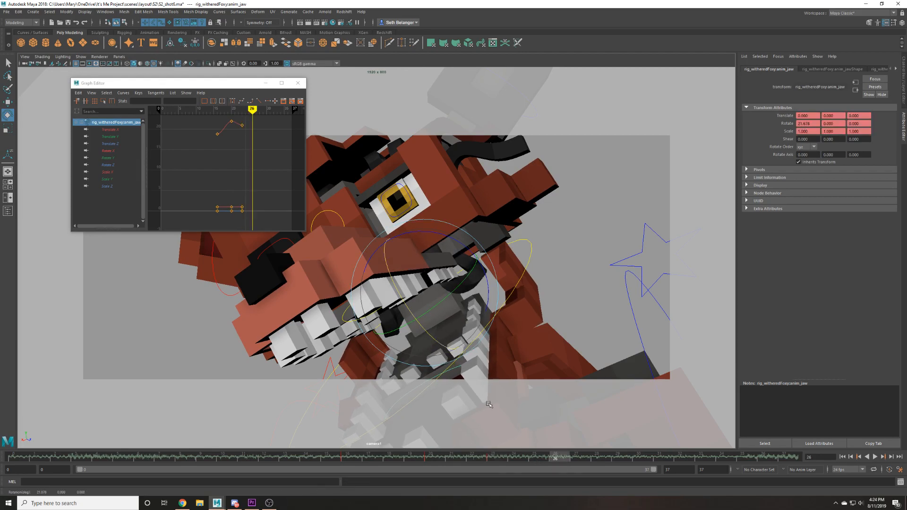
key("s")
Set linear tangents on the jaw's keys from frame 16 to 26 and isolate its Rotate X curve.
left_click_drag(593, 457, 305, 457, "shift")
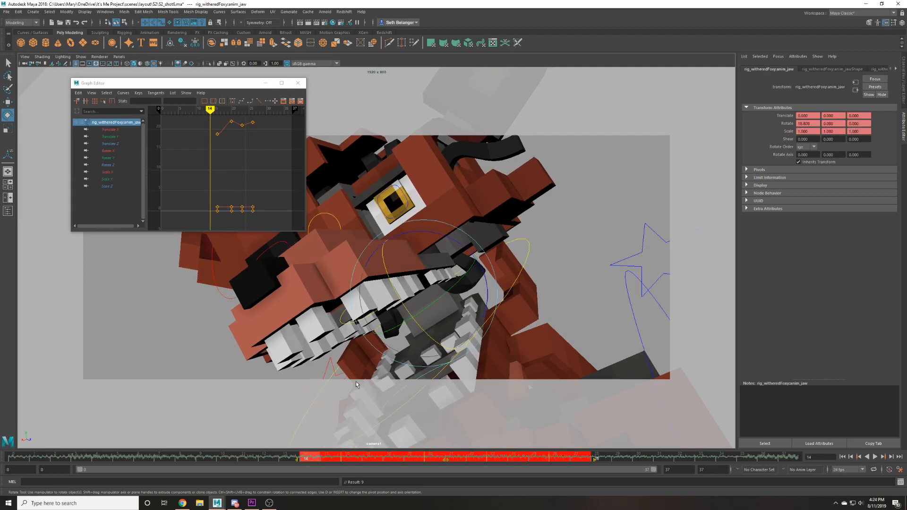
right_click(337, 458)
mouse_move(381, 381)
left_click(436, 394)
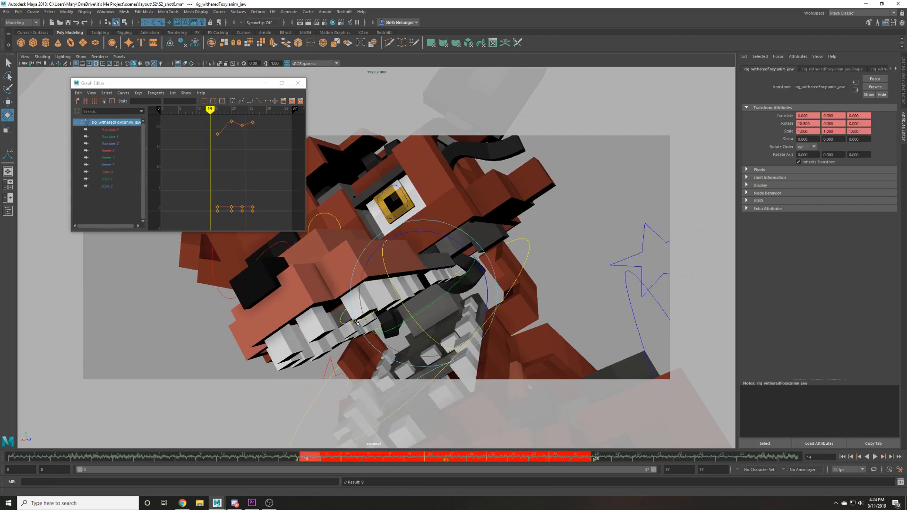
left_click(135, 151)
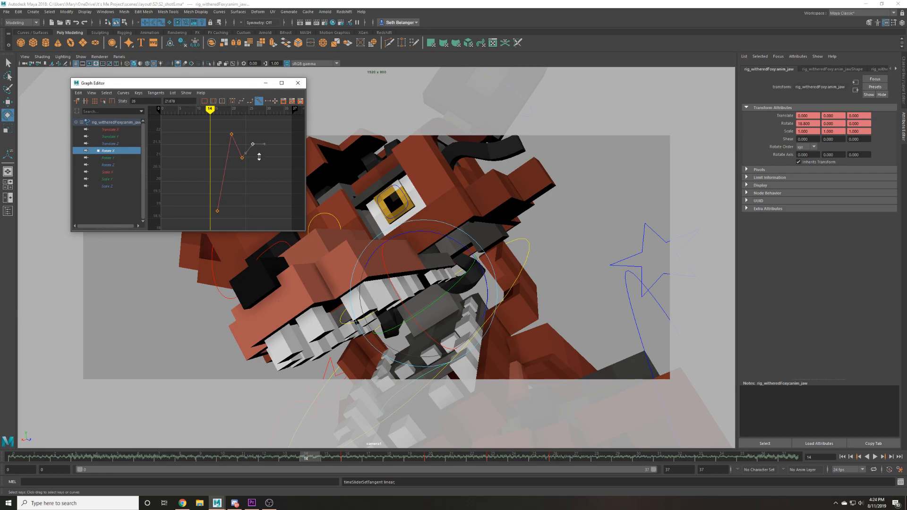
Move the left eye control to about -0.217 in X and -0.133 in Y and key it at frame 16.
left_click(875, 456)
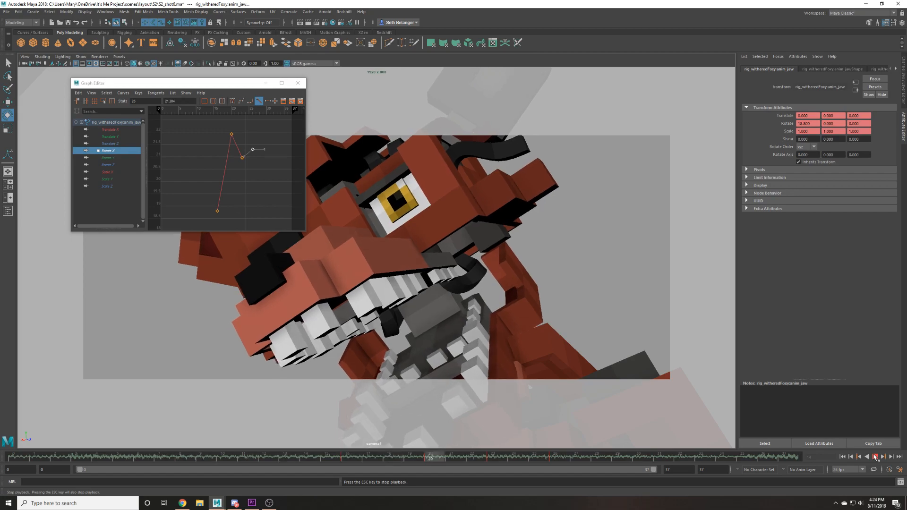
left_click(875, 456)
key("w")
left_click(403, 186)
mouse_move(276, 457)
left_mouse_down()
mouse_move(259, 461)
mouse_move(285, 457)
left_mouse_up()
left_click_drag(414, 141, 408, 138)
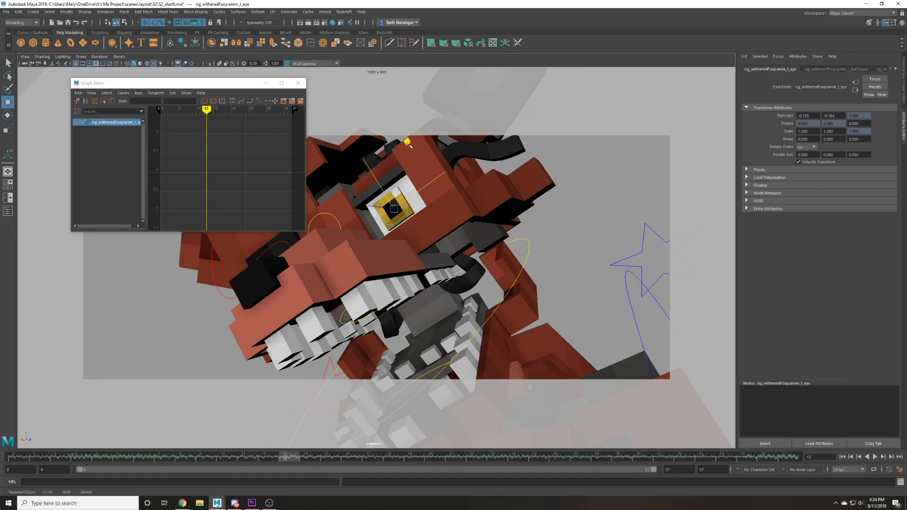
key("s")
left_click_drag(306, 455, 409, 456)
key("ctrl+z")
key("ctrl+z")
key("s")
Move the left eye control to about 0.337 in X and -0.214 in Y at frame 19, key it and review the playback.
left_click_drag(397, 206, 401, 203)
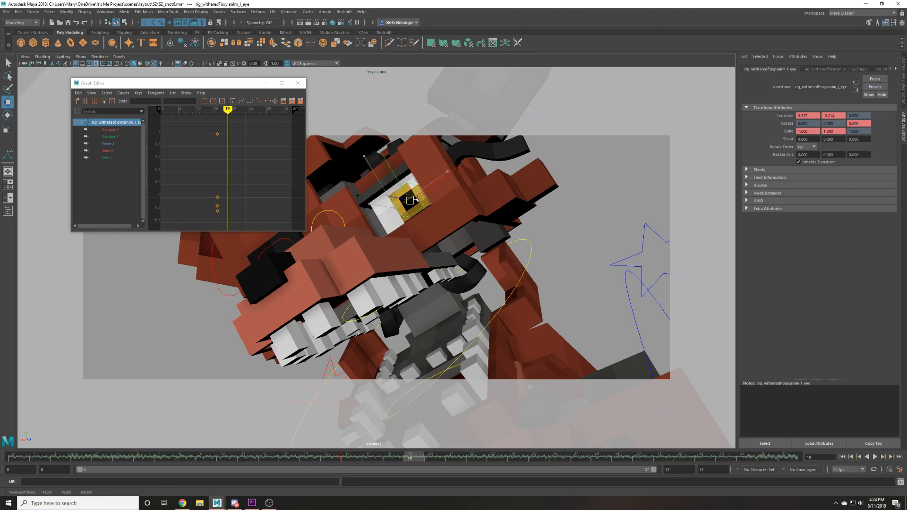
key("s")
left_click_drag(316, 458, 285, 456)
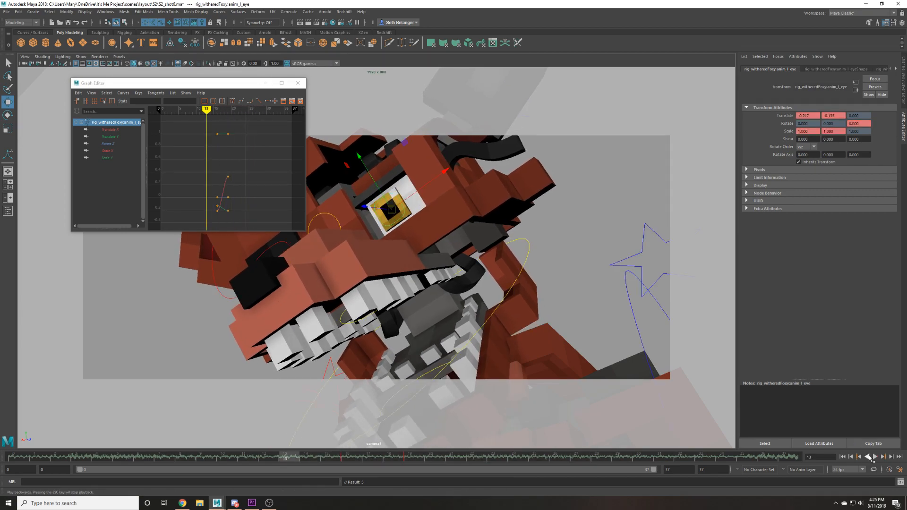
left_click(875, 457)
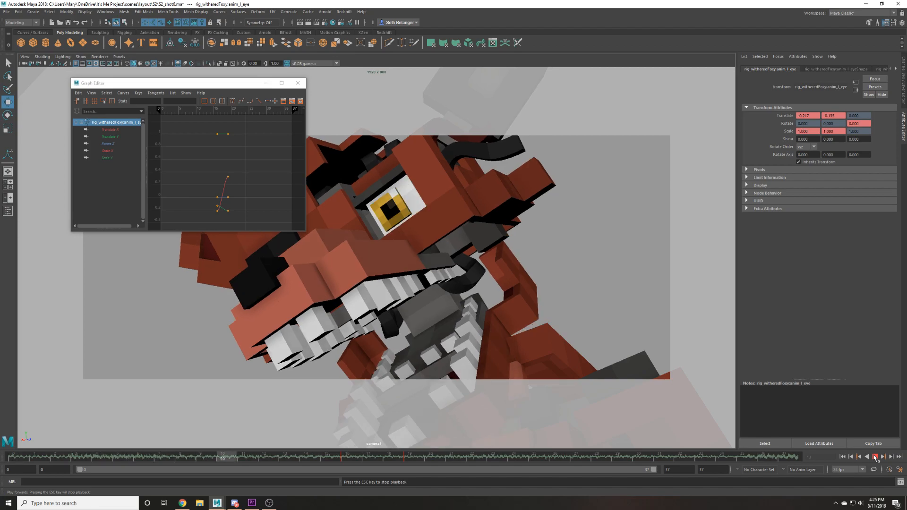
left_click(874, 457)
left_click(842, 457)
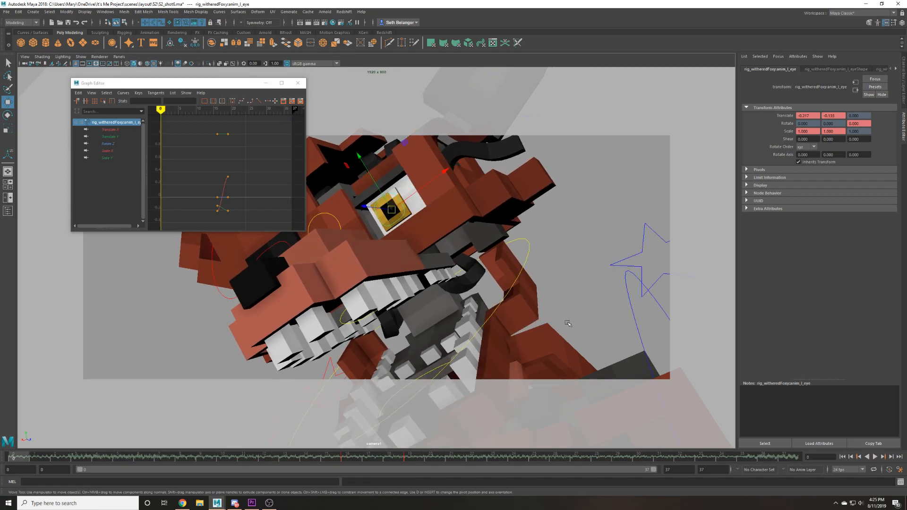
Close the Graph Editor, save the scene with nothing selected and play the shot back.
left_click(297, 83)
left_click(194, 203)
key("ctrl+s")
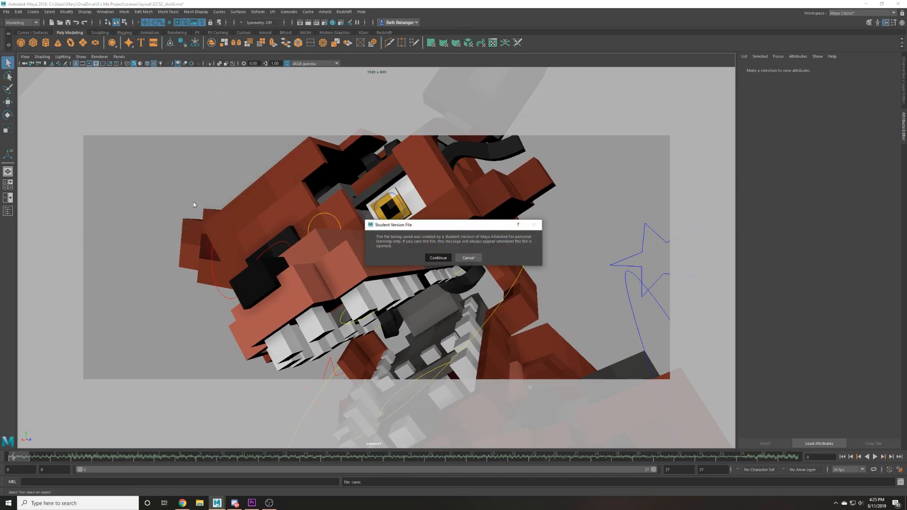
key("alt+v")
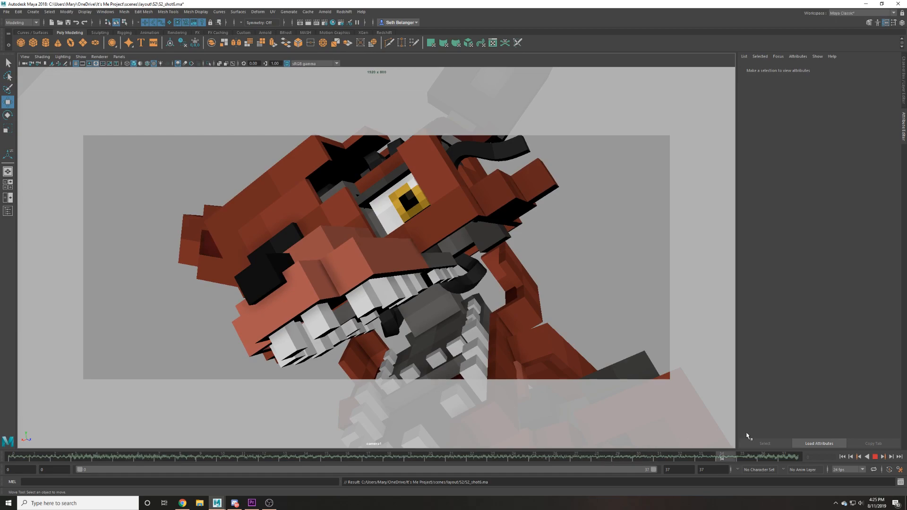
left_click(13, 457)
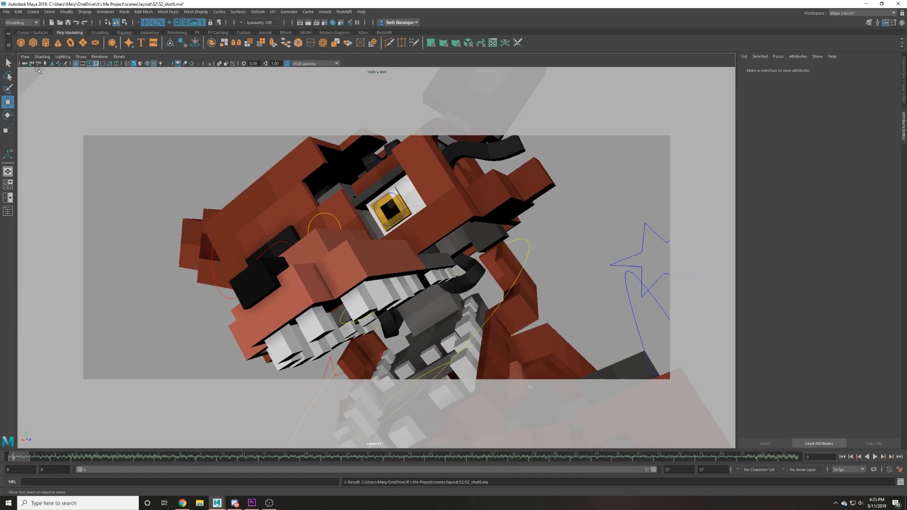
Select the shot camera and key its current position and rotation at frame 16.
left_click(26, 65)
key("alt+v")
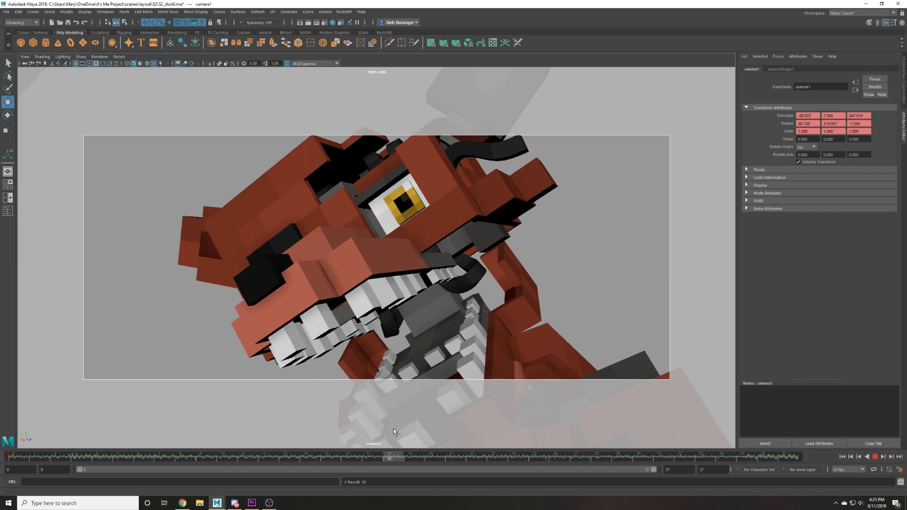
key("alt+v")
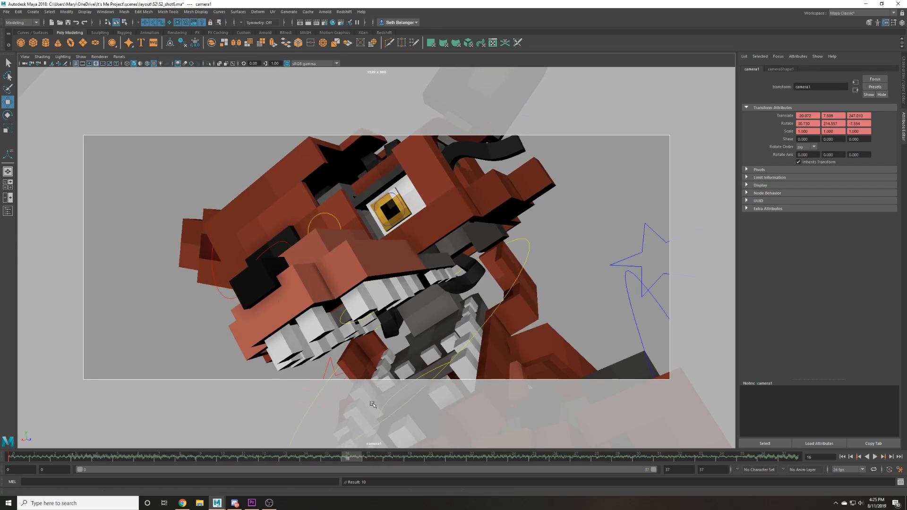
key("s")
At frame 0, dolly camera1 back slightly from Foxy's head and set its Rotate Z to -7.
left_click_drag(343, 463, 9, 459)
right_click_drag(251, 377, 240, 404, "alt")
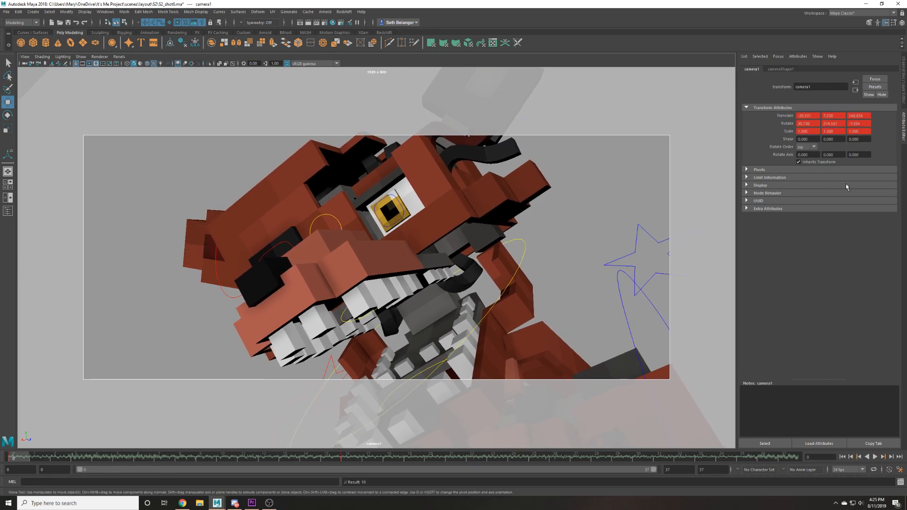
left_click(903, 76)
type("-7")
key("Return")
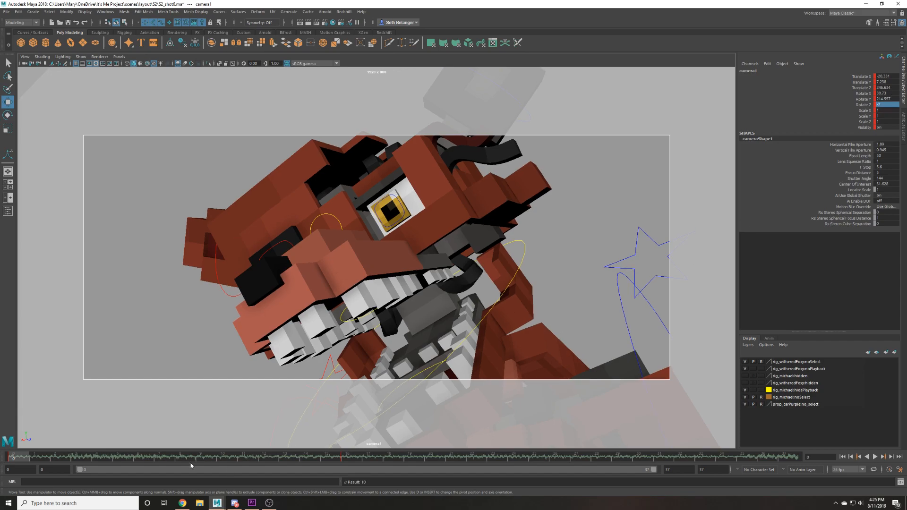
Set linear tangents on the camera's keys from frame 0 to 16 and play back the move.
left_click_drag(28, 457, 360, 463, "shift")
right_click(329, 459)
mouse_move(359, 386)
left_click(408, 402)
key("alt+v")
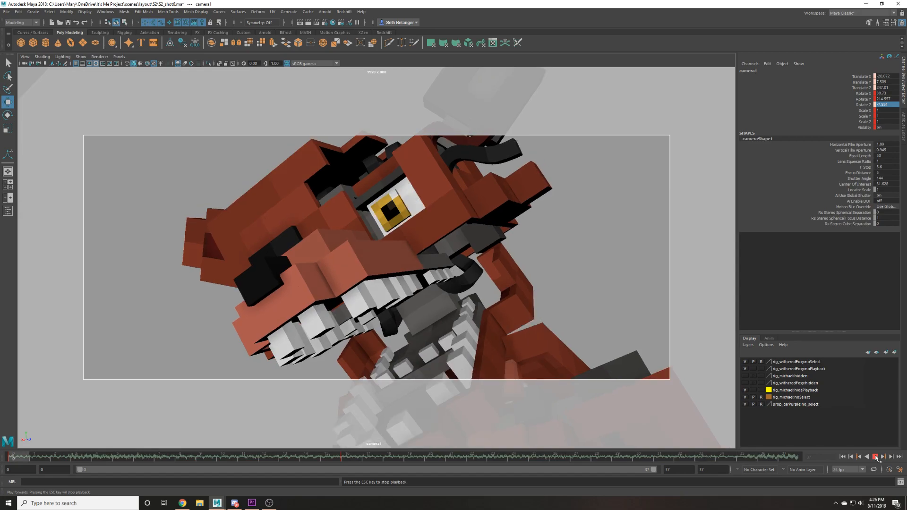
left_click(875, 457)
left_click(843, 457)
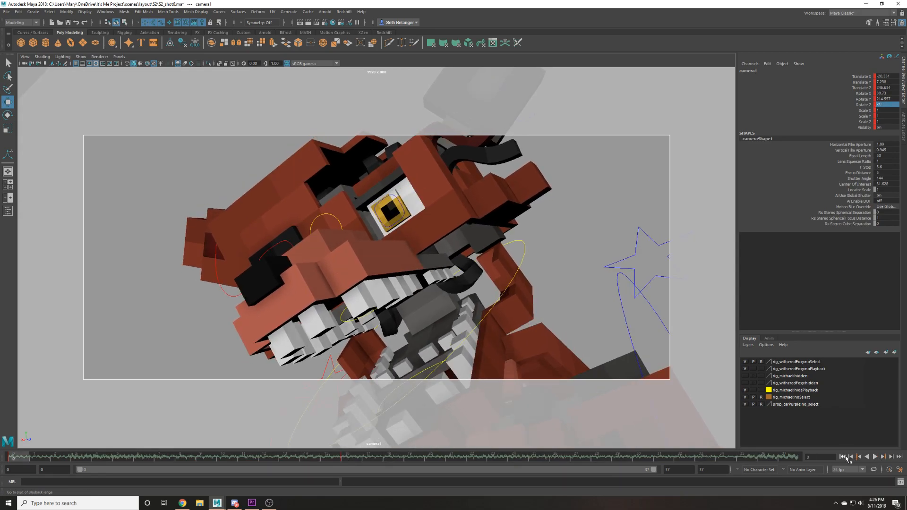
Save the current shot's scene and clear the camera selection.
key("q")
key("ctrl+s")
key("Return")
key("w")
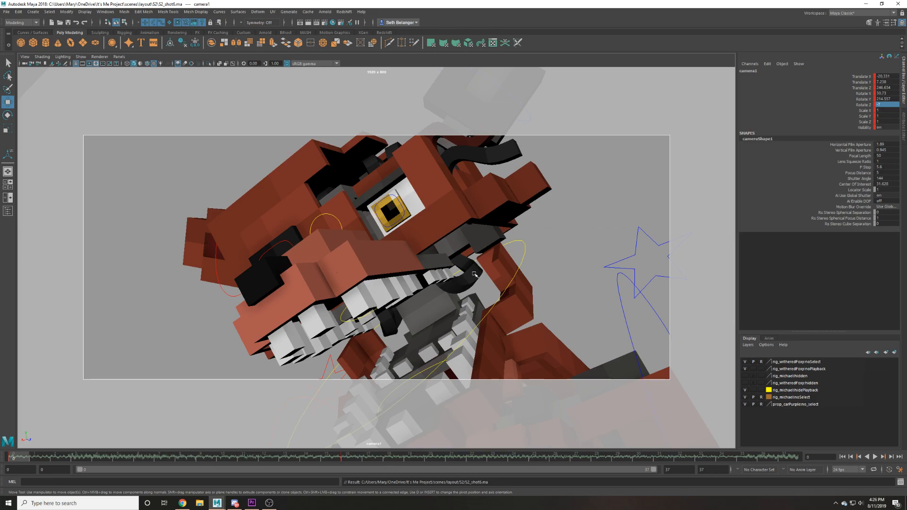
right_click(86, 457)
left_click(121, 322)
left_click(168, 99)
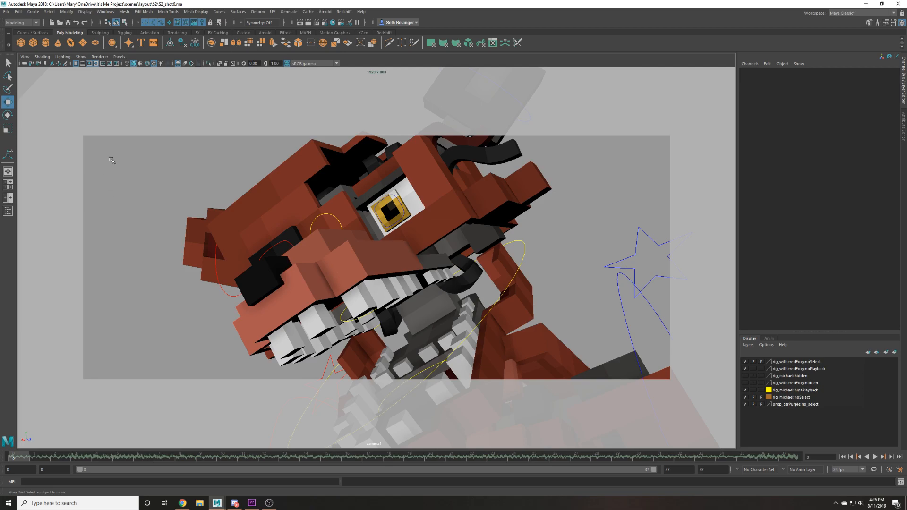
Save the scene as a new Maya ASCII file named S2_shot7 in the layout S2 folder.
key("q")
key("ctrl+shift+s")
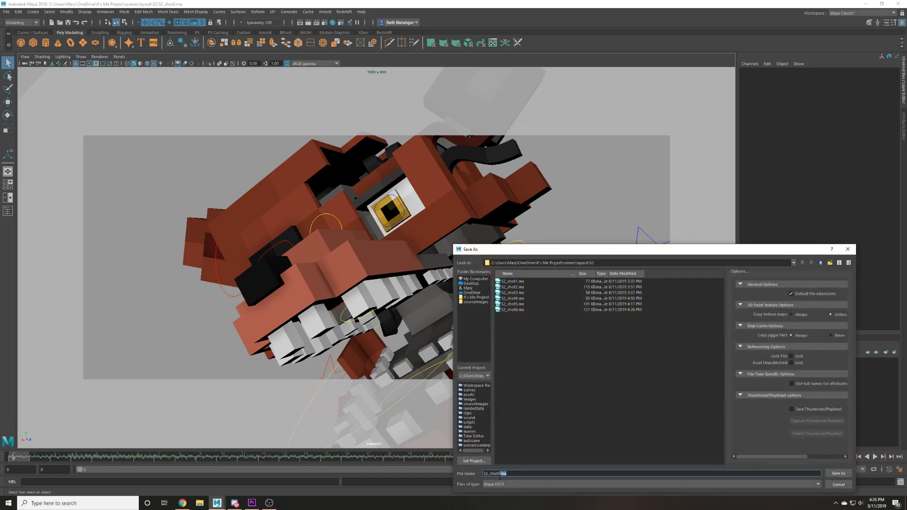
type("7")
left_click(179, 504)
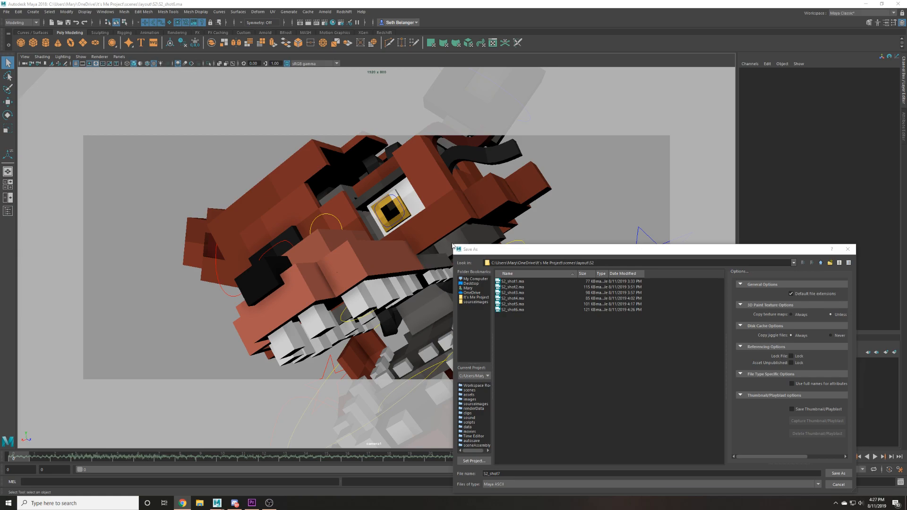
left_click_drag(477, 249, 570, 301)
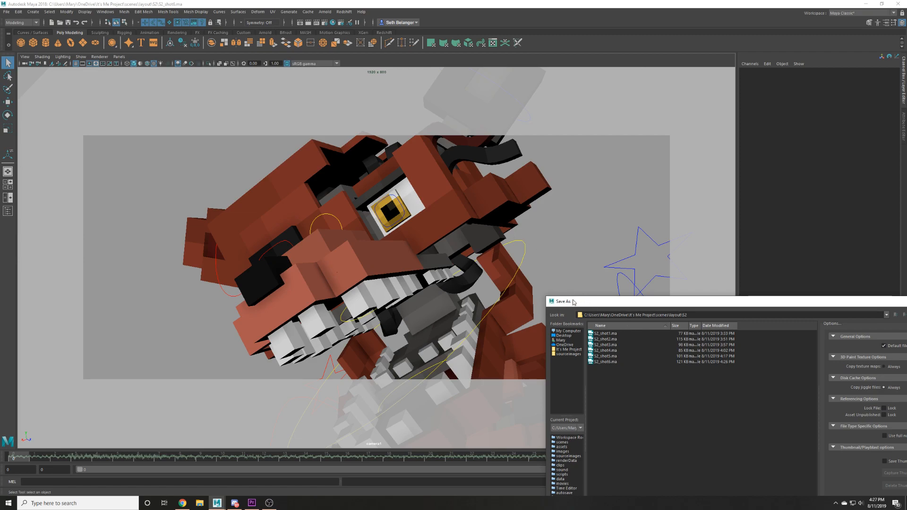
left_click_drag(575, 302, 448, 172)
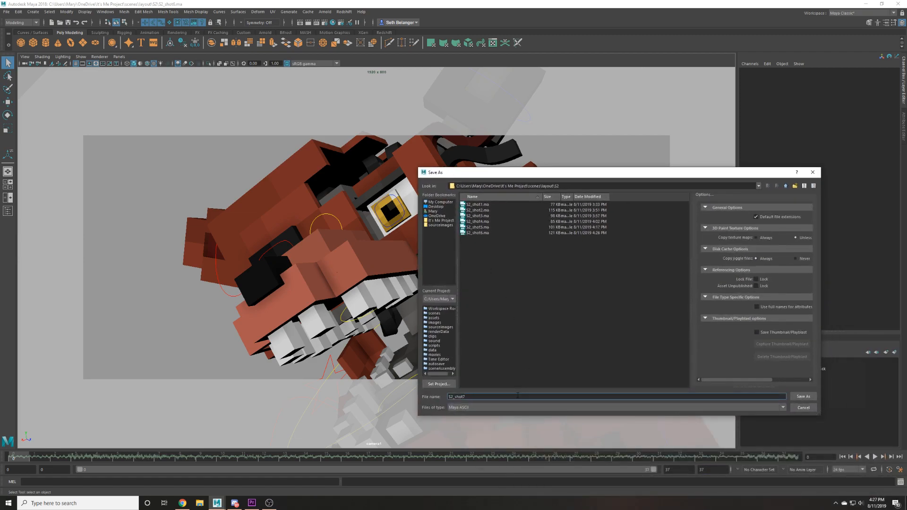
key("Return")
key("w")
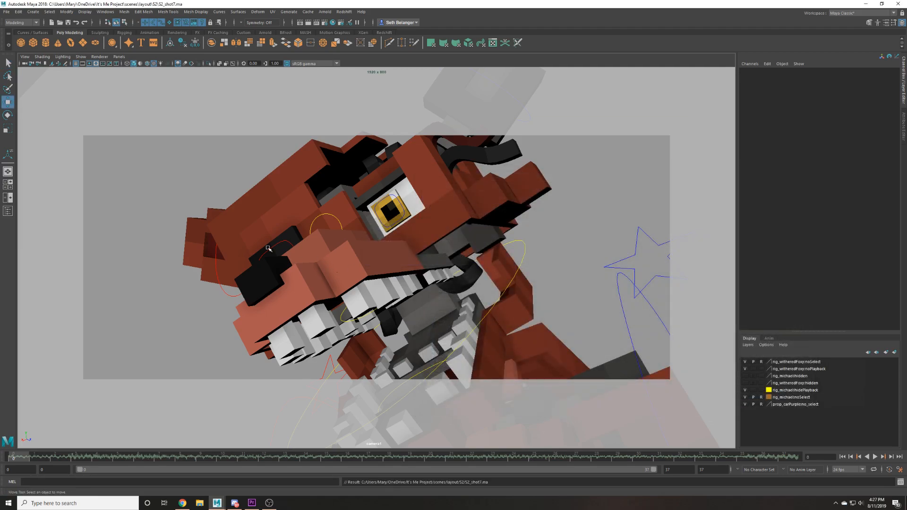
Play the shot back from the start twice to review Foxy's motion and the camera move.
left_click(874, 456)
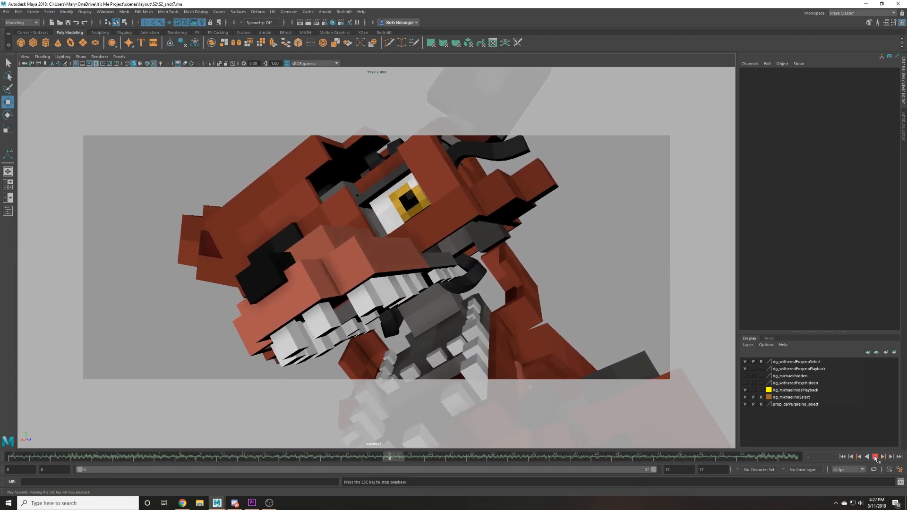
left_click(875, 456)
left_click(842, 457)
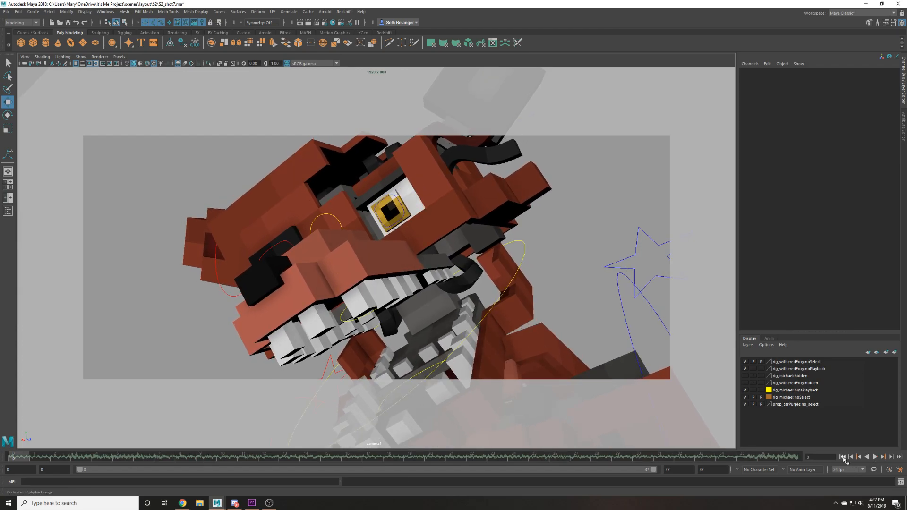
left_click(875, 457)
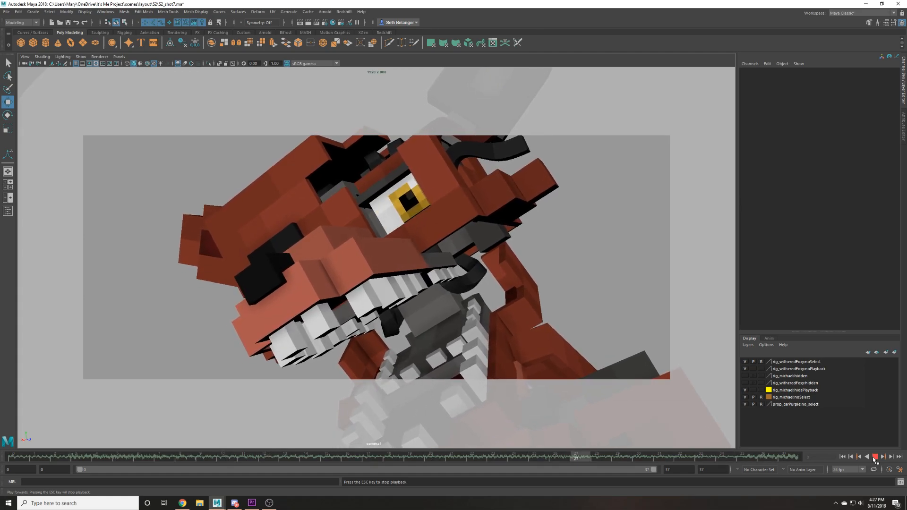
left_click(874, 457)
left_click(842, 457)
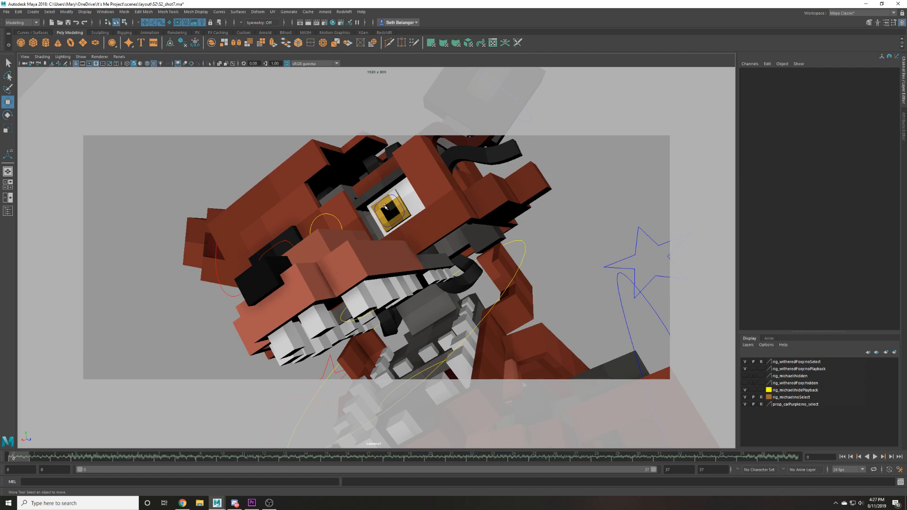
Select camera1, swing it around at frame 0 to frame Michael beyond Foxy, and set its Rotate Z to 0.
left_click(25, 64)
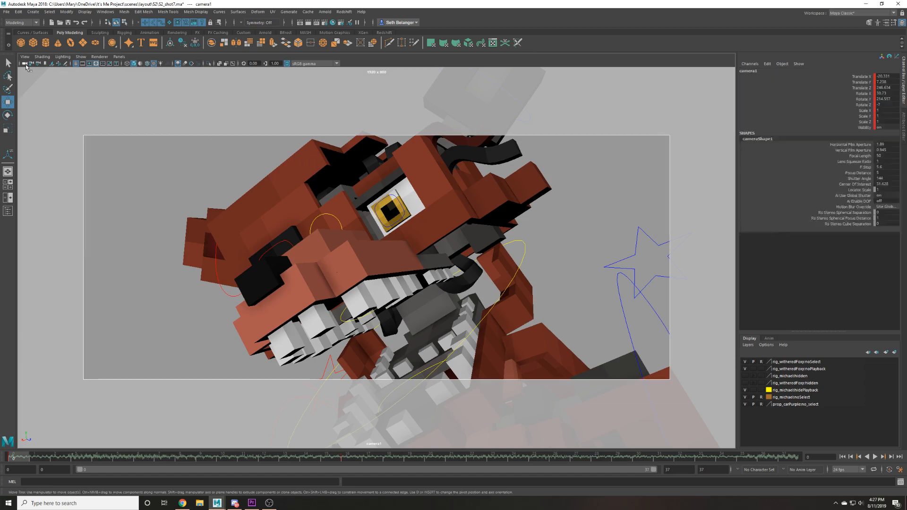
key("alt+v")
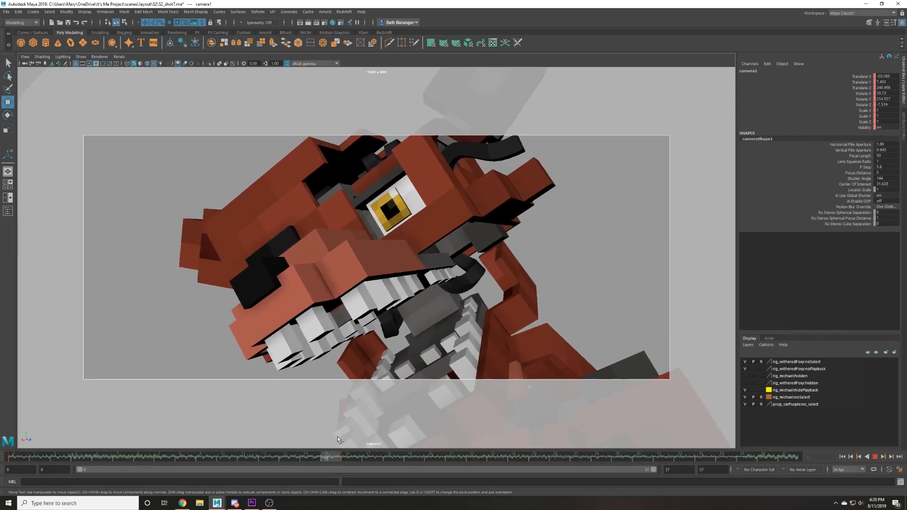
key("alt+v")
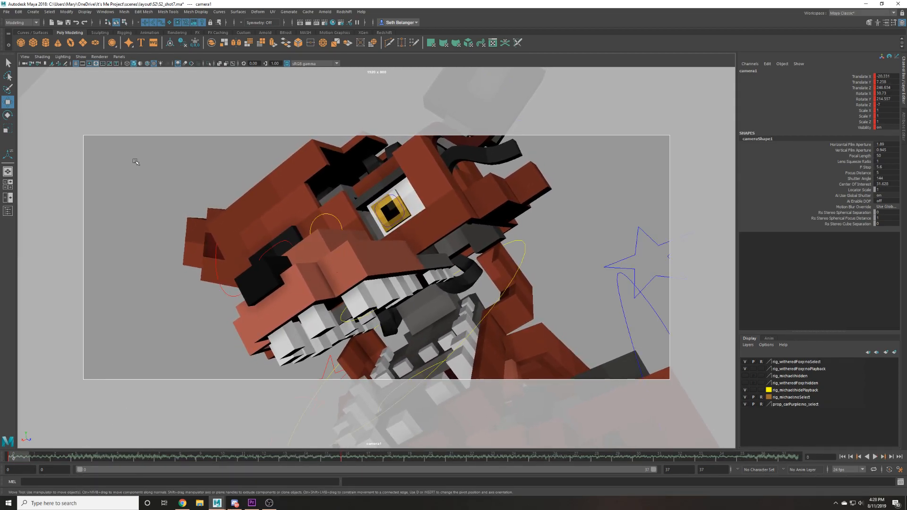
left_click_drag(143, 117, 208, 205, "alt")
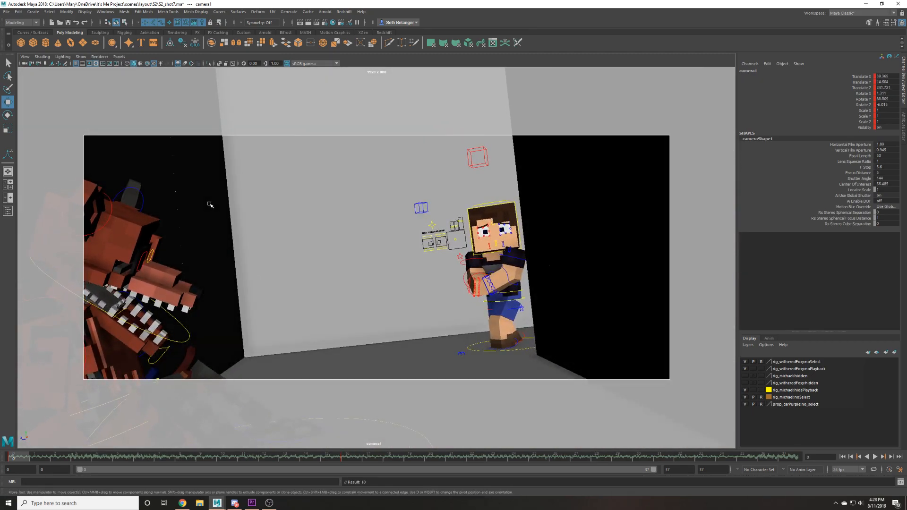
left_click(890, 105)
type("0")
key("Return")
Dolly and orbit camera1 in closer to Foxy, facing the wall from the opposite side.
right_click_drag(596, 236, 498, 250, "alt")
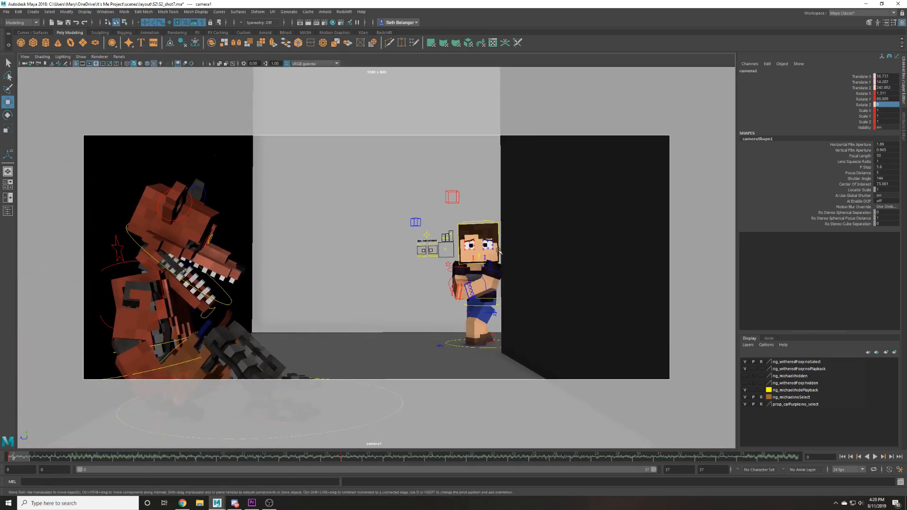
scroll(498, 250, "up", 5)
left_click_drag(499, 251, 527, 229, "alt")
middle_click_drag(527, 229, 502, 257, "alt")
scroll(497, 253, "down", 1)
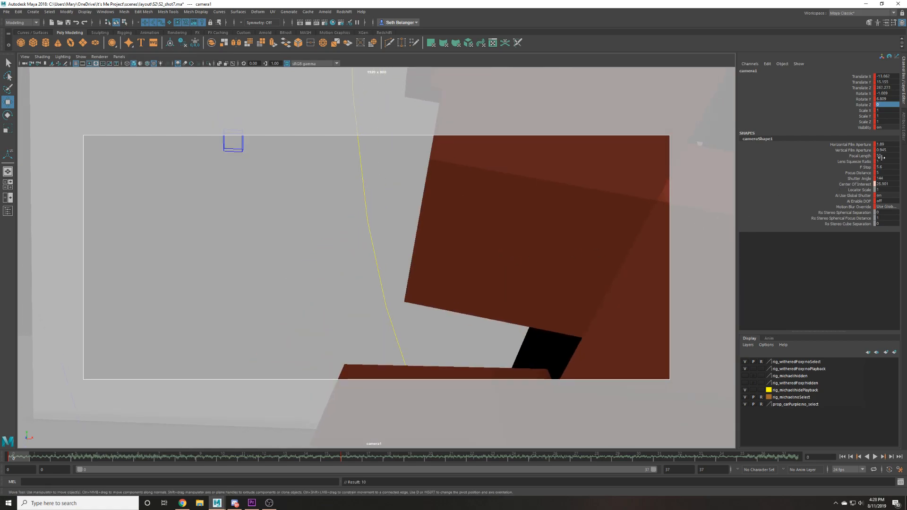
Break the connections on all of camera1's shape channels and set its Focal Length to 30.
left_click_drag(862, 148, 838, 225)
right_click(839, 207)
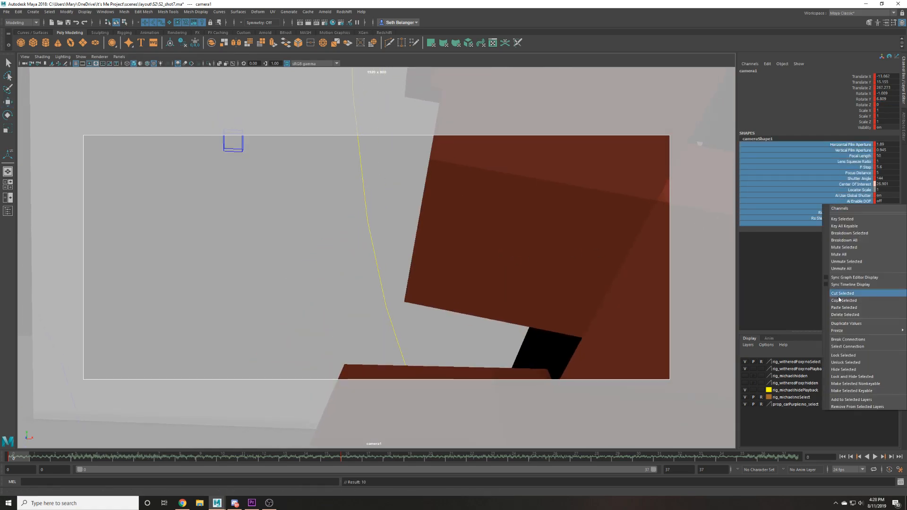
left_click(843, 339)
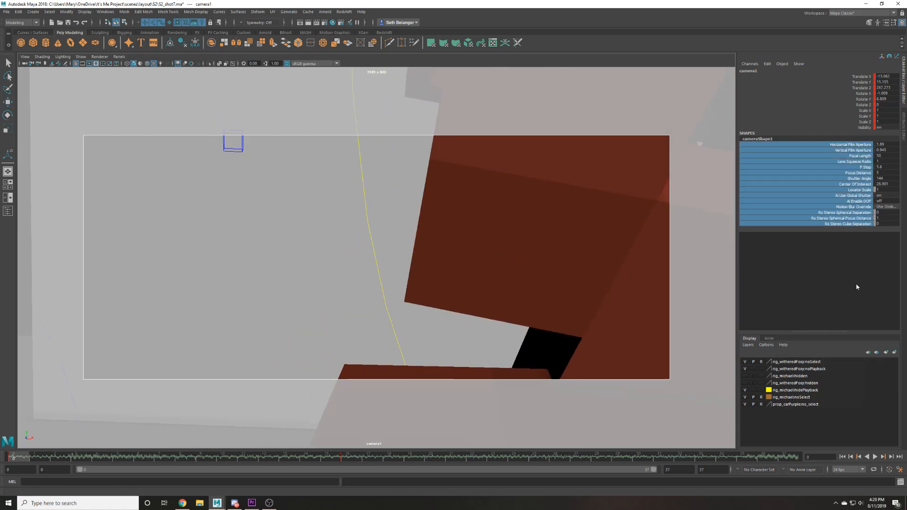
double_click(877, 156)
type("30")
key("Return")
Reframe camera1 at frame 0 as a low, upward-tilted shot with Michael at one edge and Foxy's arm at the other, and key it.
left_click_drag(515, 230, 520, 221, "alt")
middle_click_drag(511, 227, 533, 236, "alt")
middle_click_drag(558, 201, 609, 173, "alt")
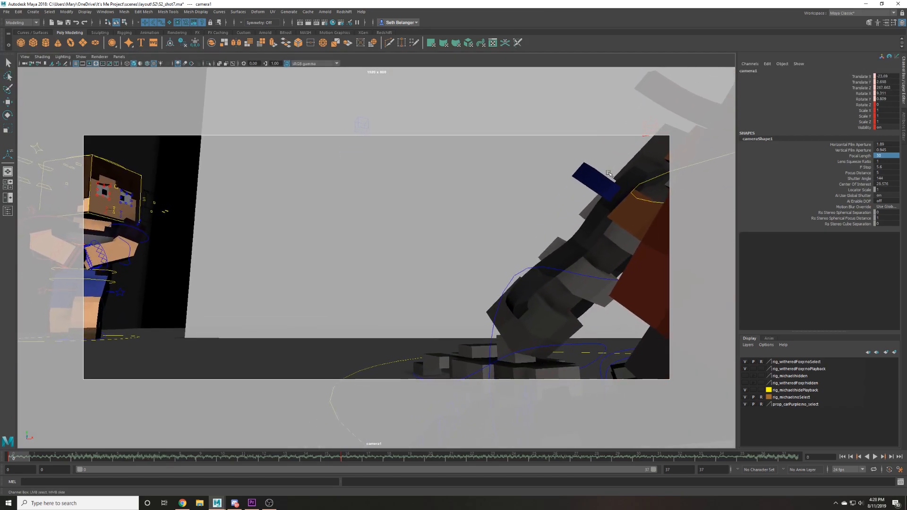
key("s")
left_click(881, 93)
middle_click_drag(881, 93, 877, 94)
left_click_drag(577, 176, 572, 176, "alt")
middle_click_drag(571, 177, 582, 138, "alt")
key("s")
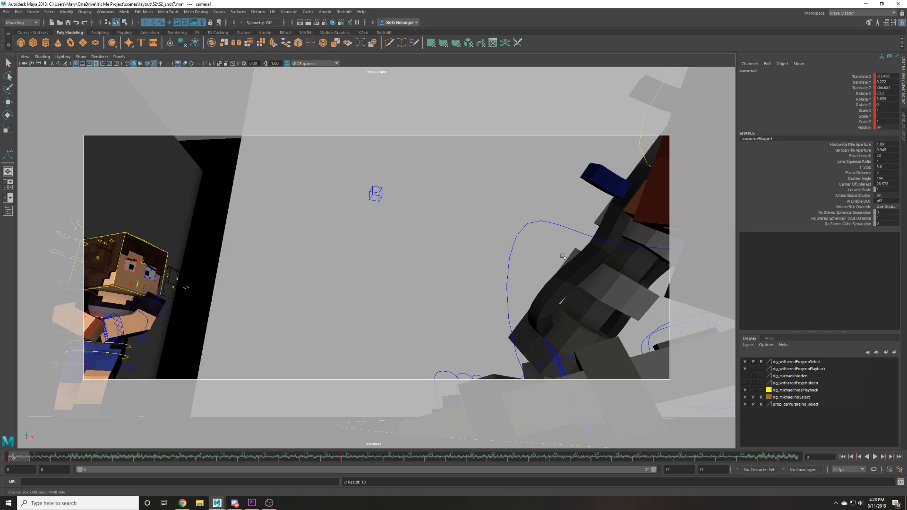
Clear the selection and save the shot 7 scene.
key("w")
left_click(574, 229)
left_click(515, 275)
left_click(573, 230)
left_click(562, 211)
left_click(562, 223)
left_click(427, 182)
key("ctrl+s")
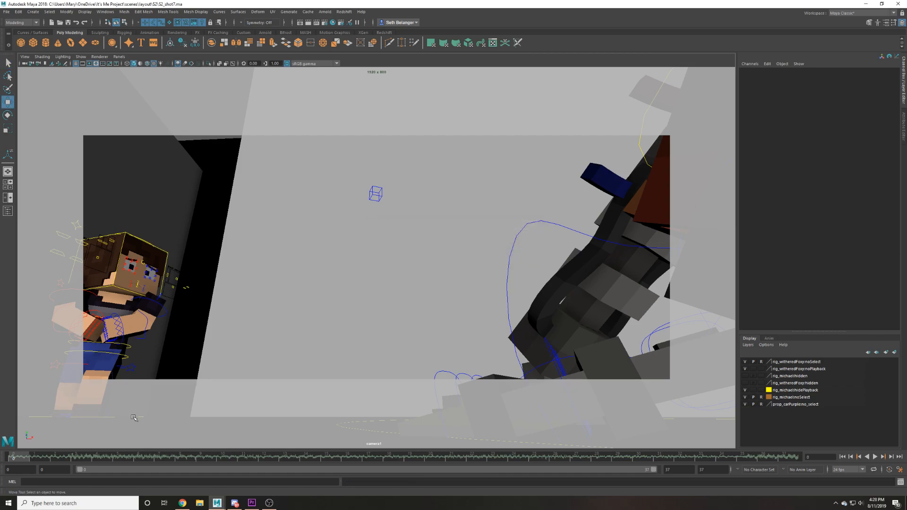
Delete all animation keys from Michael's master control across the timeline, clearing any leftover keys in the Graph Editor.
left_click(134, 417)
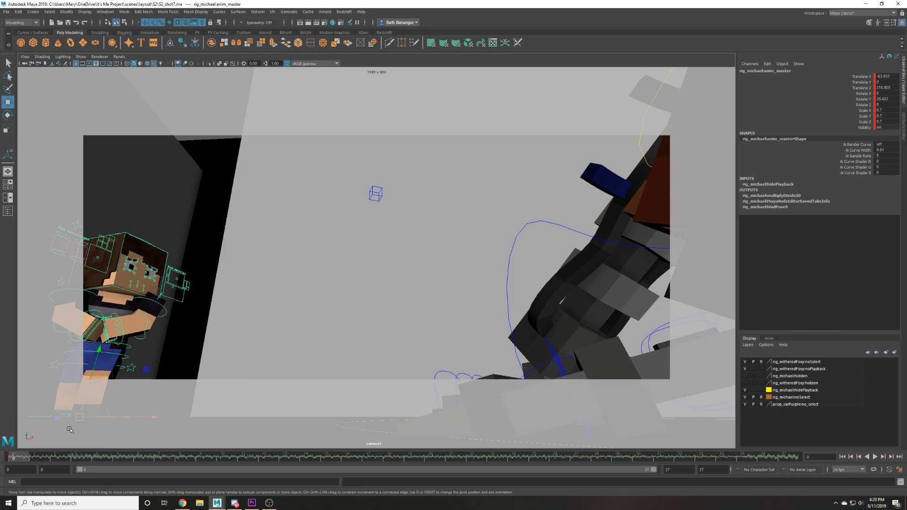
right_click(20, 459)
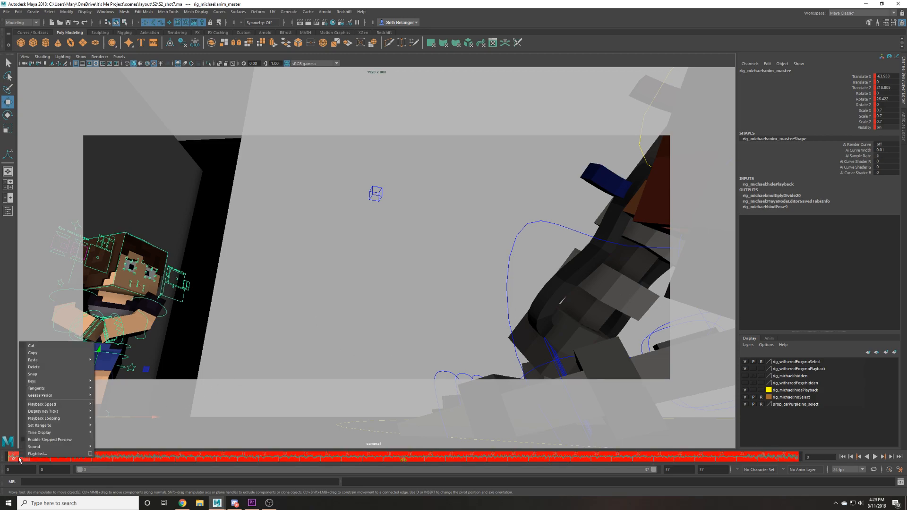
left_click(64, 363)
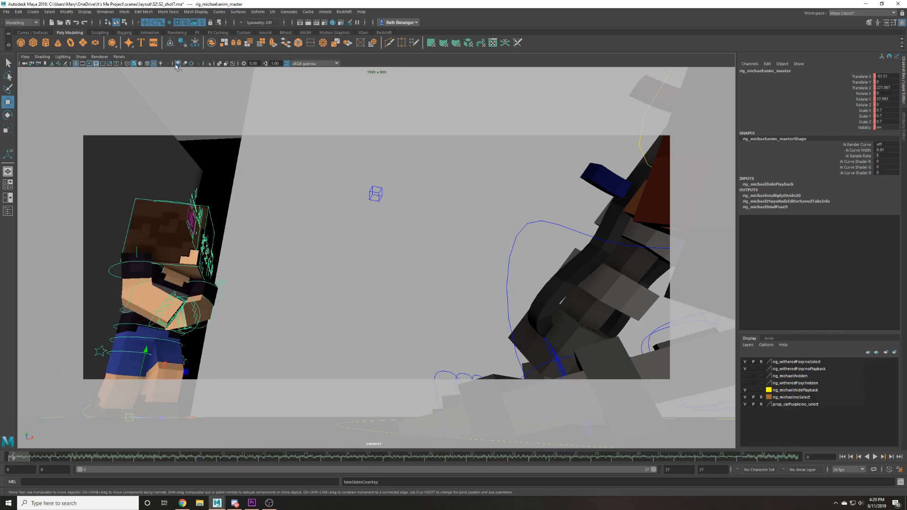
left_click(105, 11)
mouse_move(156, 53)
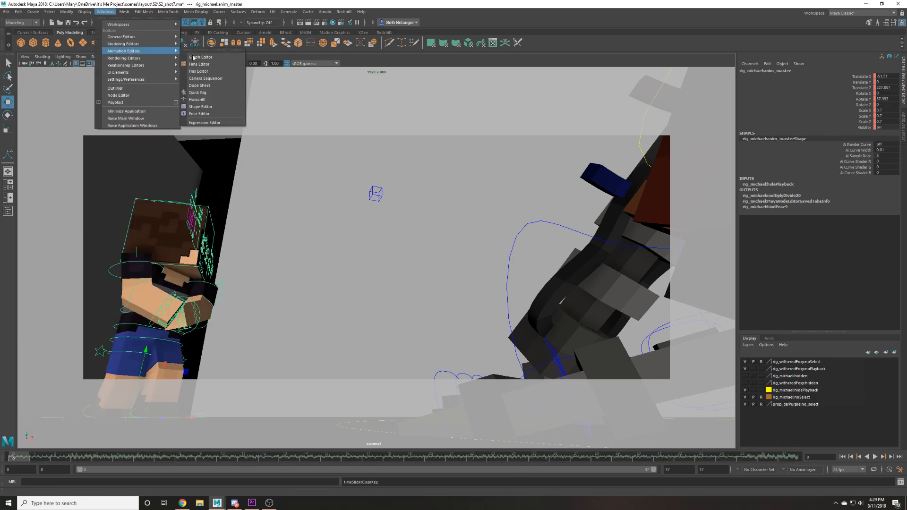
left_click(208, 57)
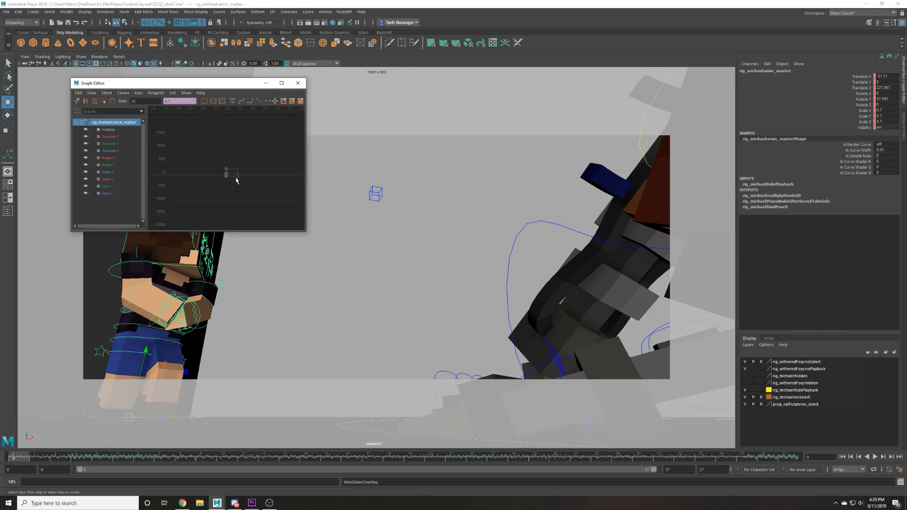
left_click(297, 83)
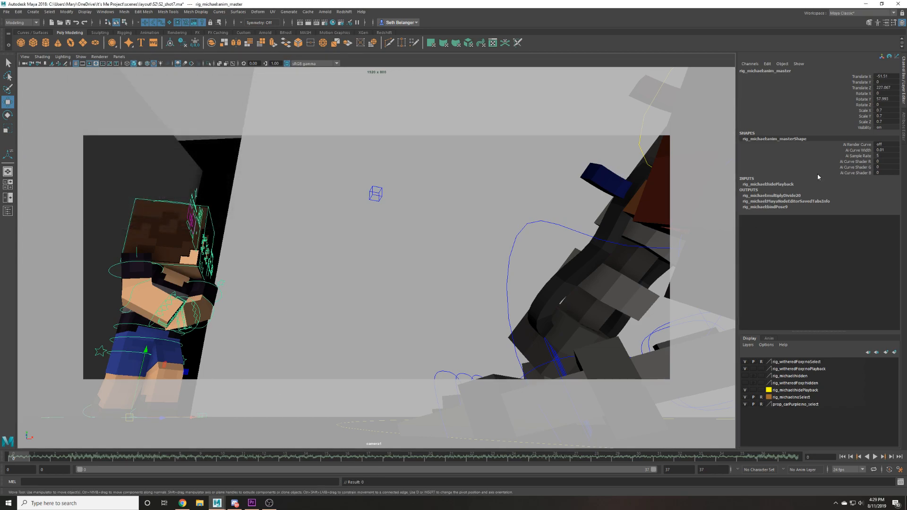
Move Michael's master control nearer to Foxy with Translate Z at 234 and turn his body more toward the camera.
middle_click_drag(878, 84, 887, 76)
key("e")
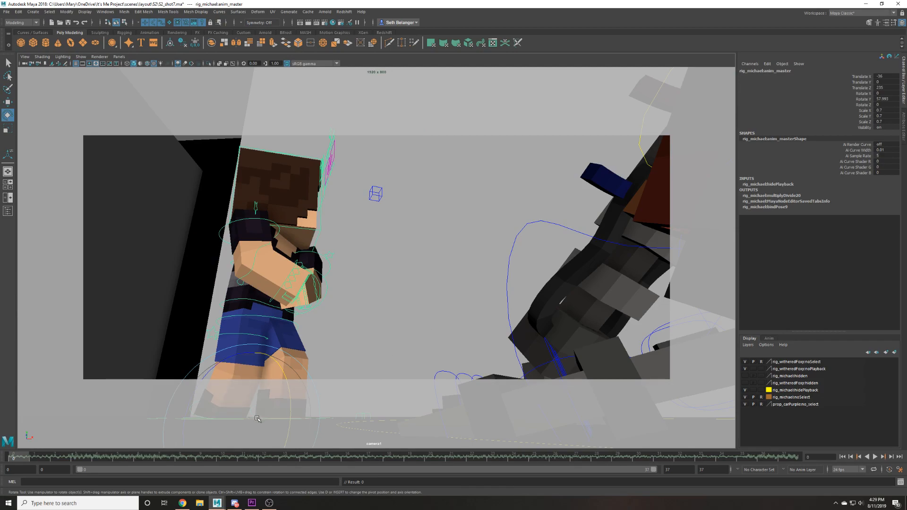
left_click_drag(258, 418, 248, 418)
key("w")
middle_click_drag(891, 88, 884, 76)
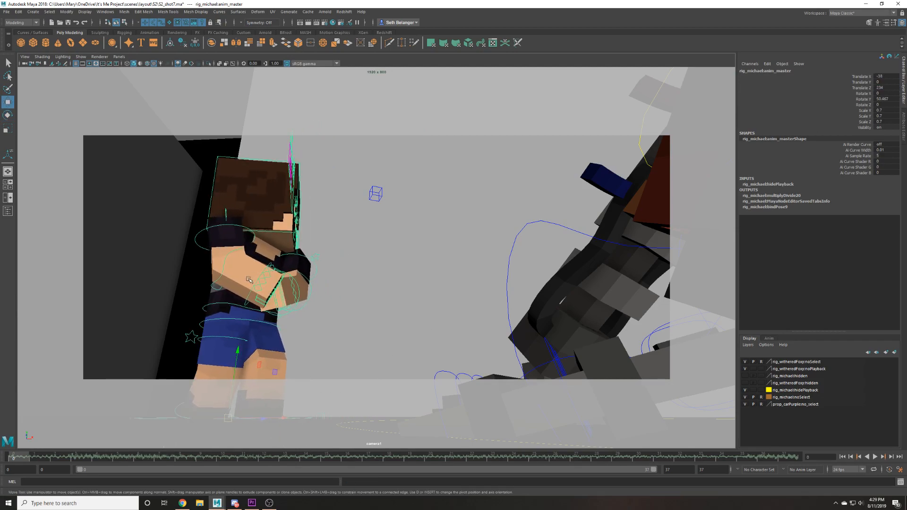
key("e")
left_click_drag(226, 420, 208, 420)
key("w")
Rotate Michael's head control so his face turns toward the camera, and save the scene.
left_click(288, 234)
key("e")
left_click_drag(287, 233, 252, 213)
key("w")
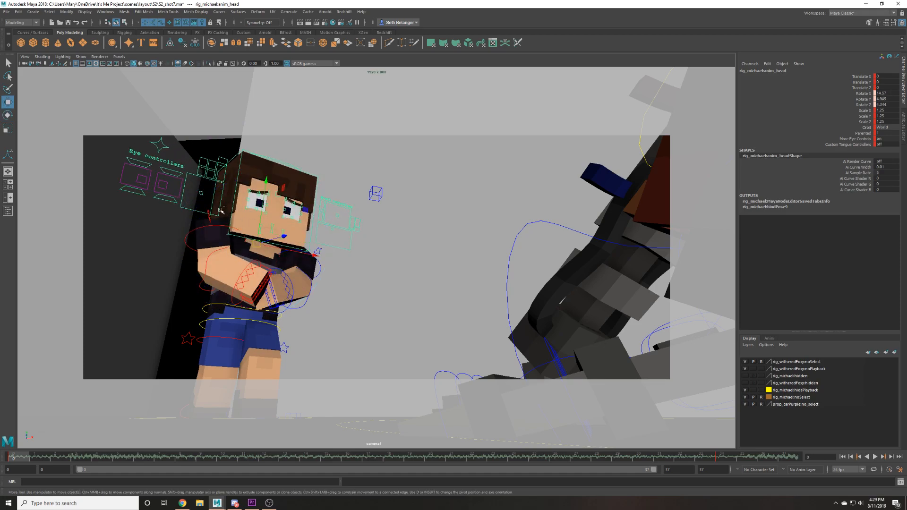
key("ctrl+s")
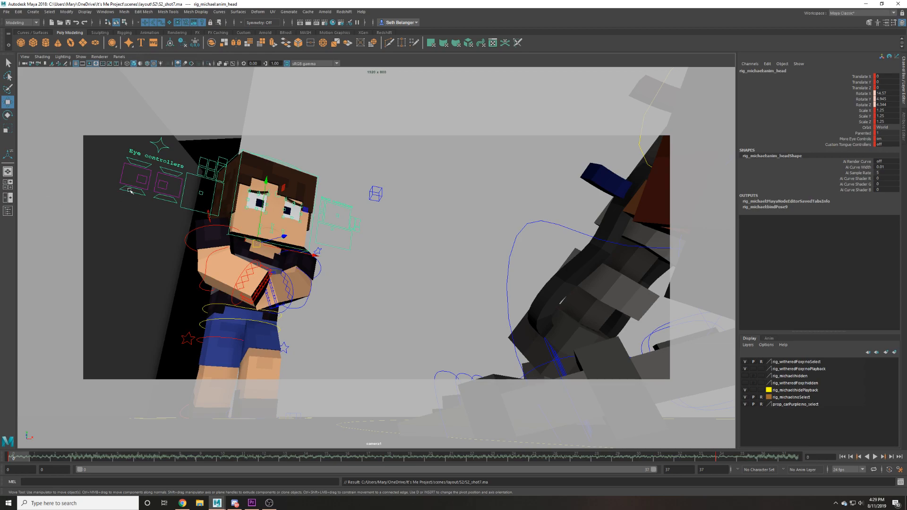
left_click(153, 253)
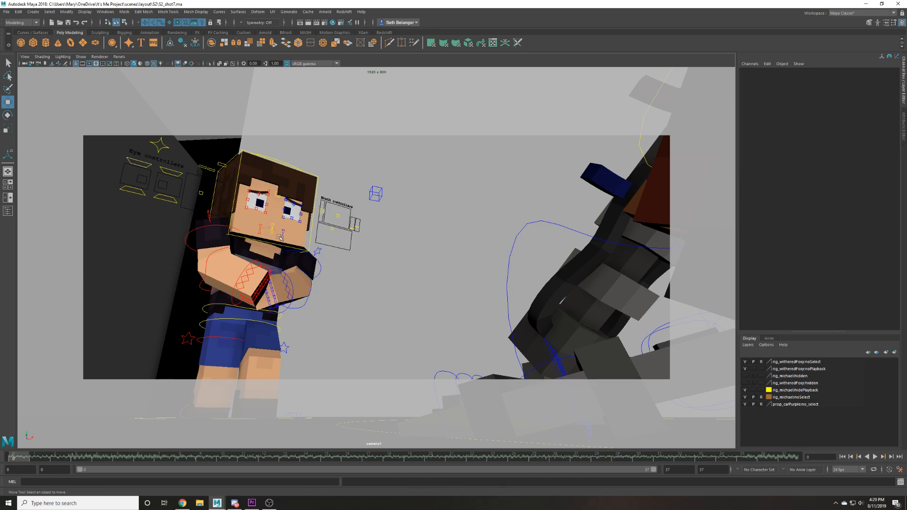
left_click_drag(193, 136, 294, 203)
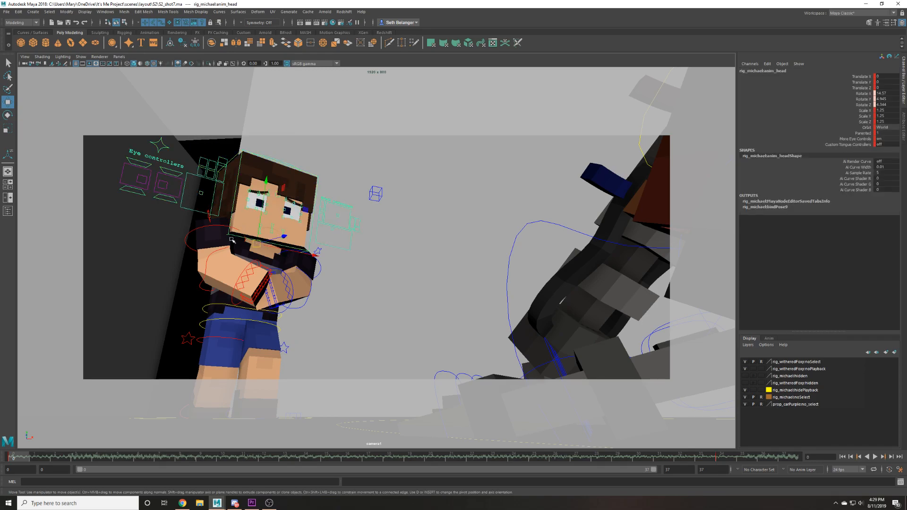
left_click(250, 150)
left_click_drag(241, 180, 311, 236)
left_click(138, 319)
key("space")
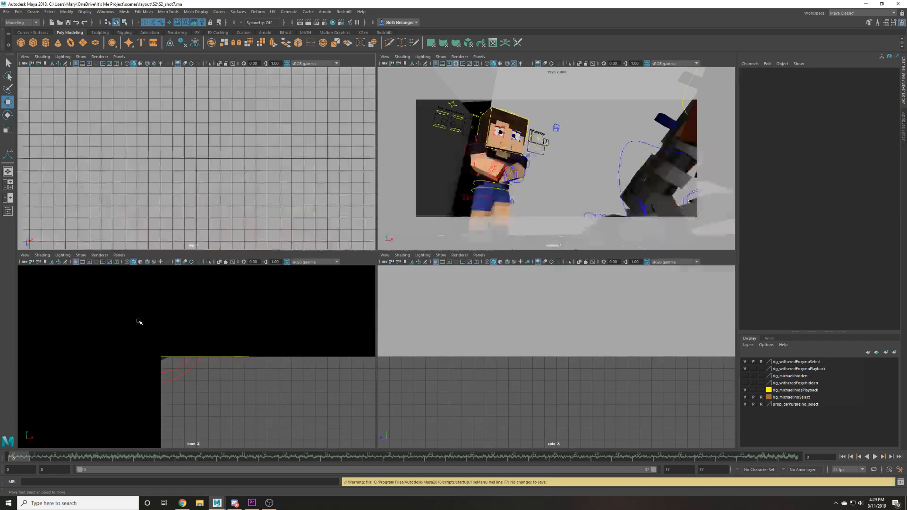
key("space")
Delete camera1's leftover key at frame 16 and play the shot back.
left_click_drag(61, 457, 467, 459)
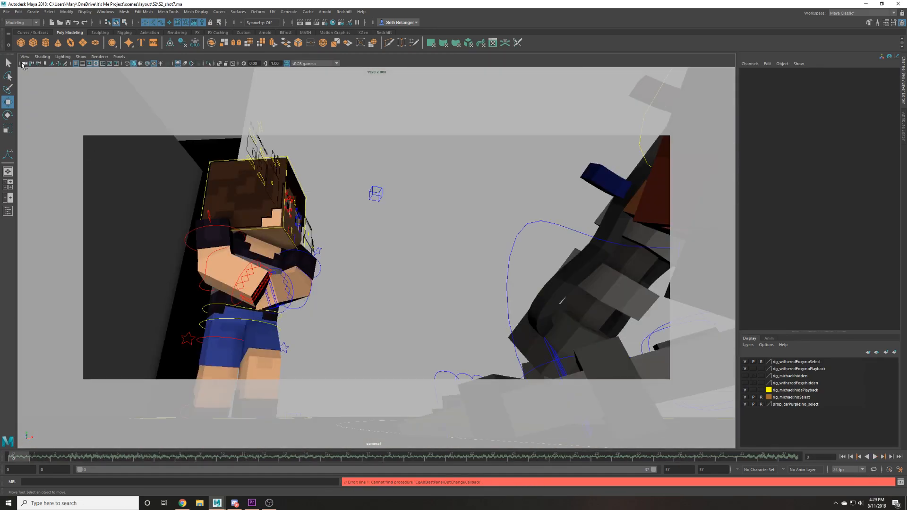
left_click(24, 63)
left_click(346, 457)
right_click(347, 456)
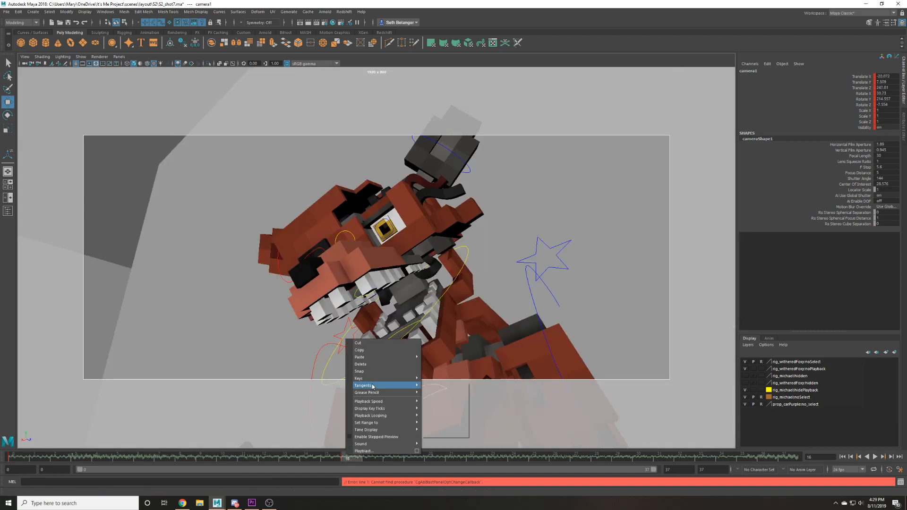
left_click(378, 372)
key("alt+v")
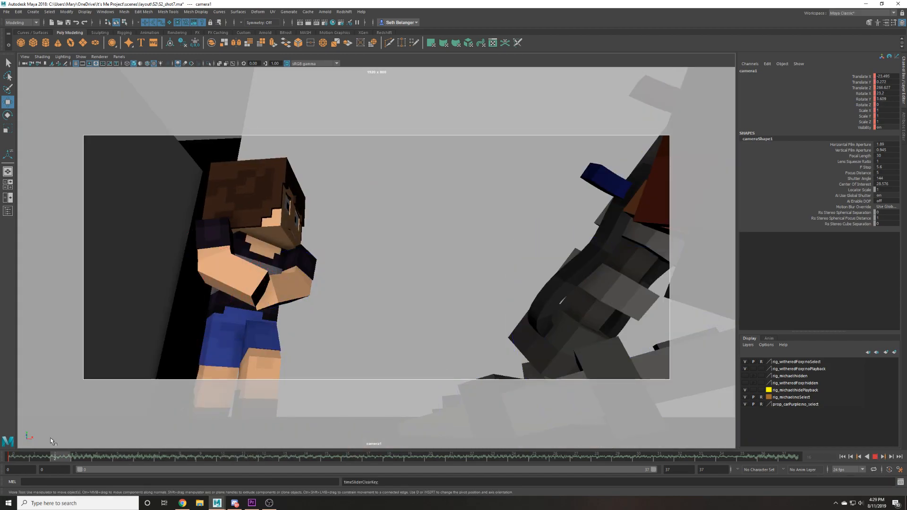
key("alt+v")
Select all of Michael's controls and delete their keys after frame 0 in the Graph Editor.
left_click_drag(119, 134, 374, 346)
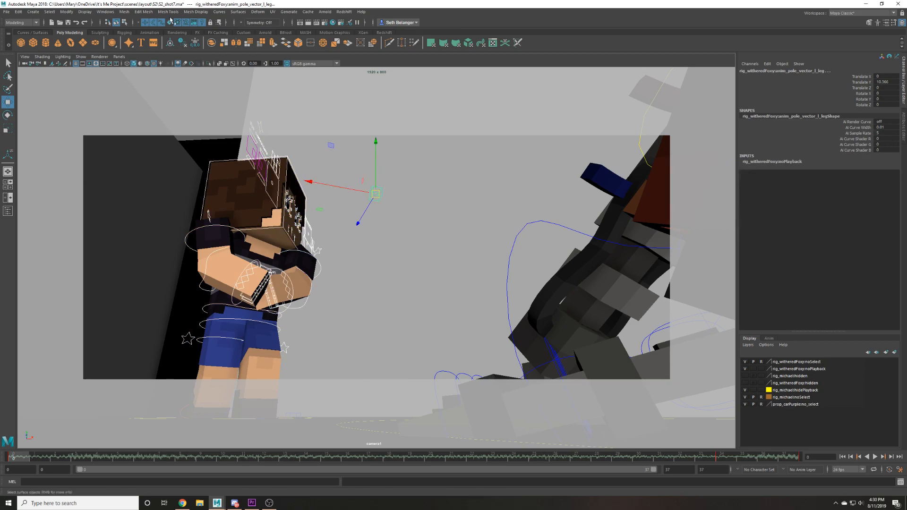
left_click(106, 12)
mouse_move(141, 39)
left_click(197, 59)
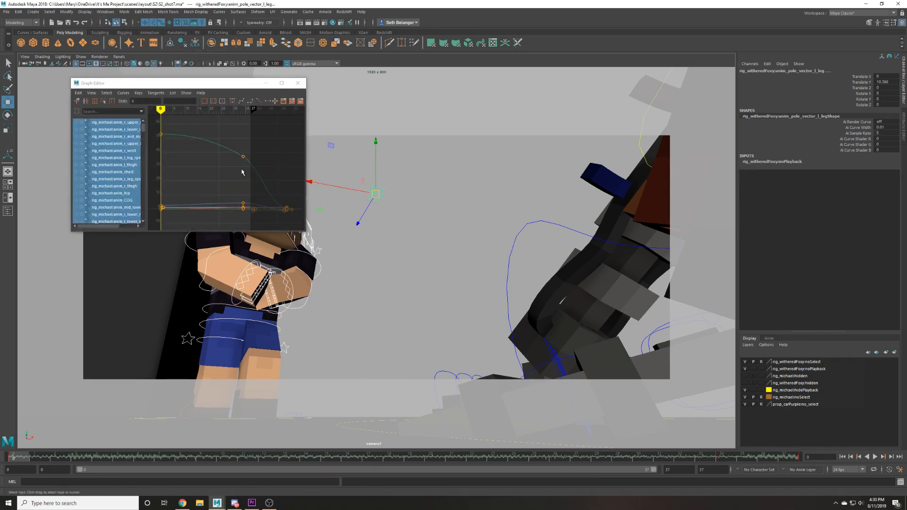
left_click(298, 83)
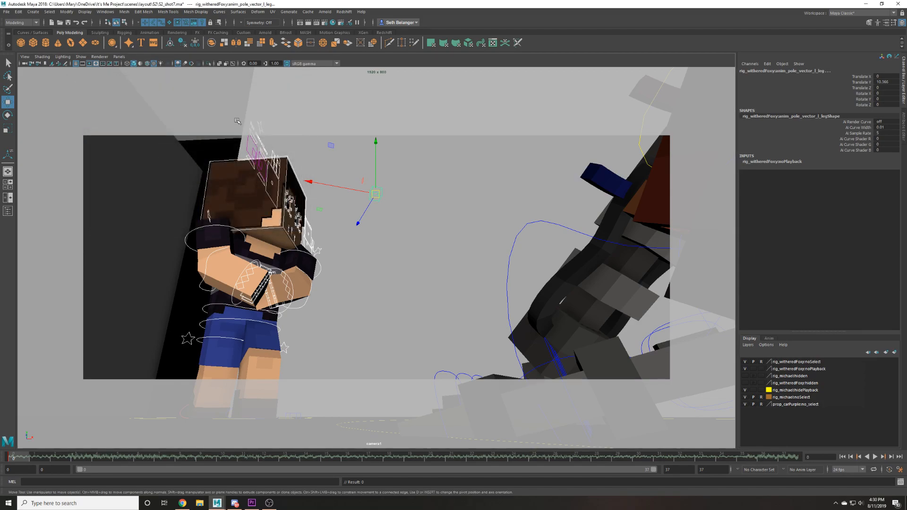
Rotate Michael's head control at frame 0 so his face turns toward the camera, with Rotate X about 13.4.
left_click(233, 226)
key("e")
left_click_drag(233, 226, 250, 214)
key("w")
Select all of Withered Foxy's controls, delete their keys after frame 0 in the Graph Editor, and clear the selection.
right_click_drag(364, 228, 545, 231, "alt")
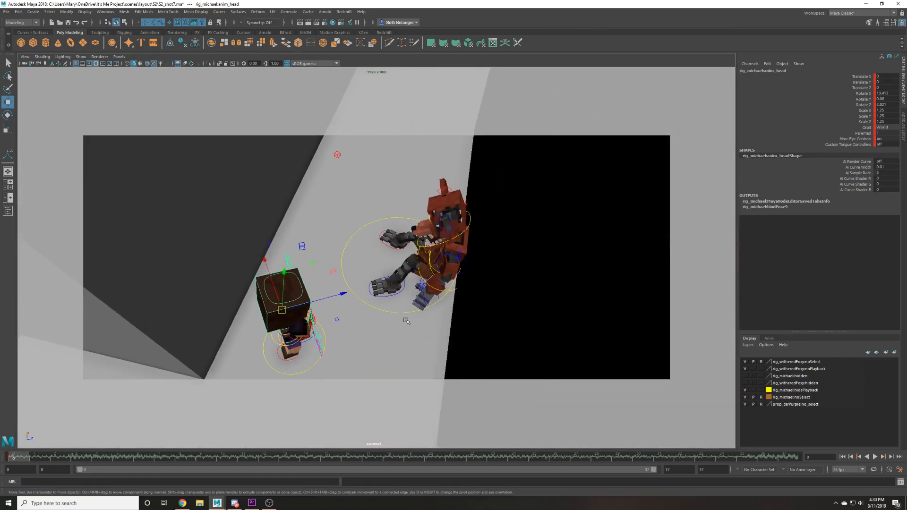
left_click(458, 296)
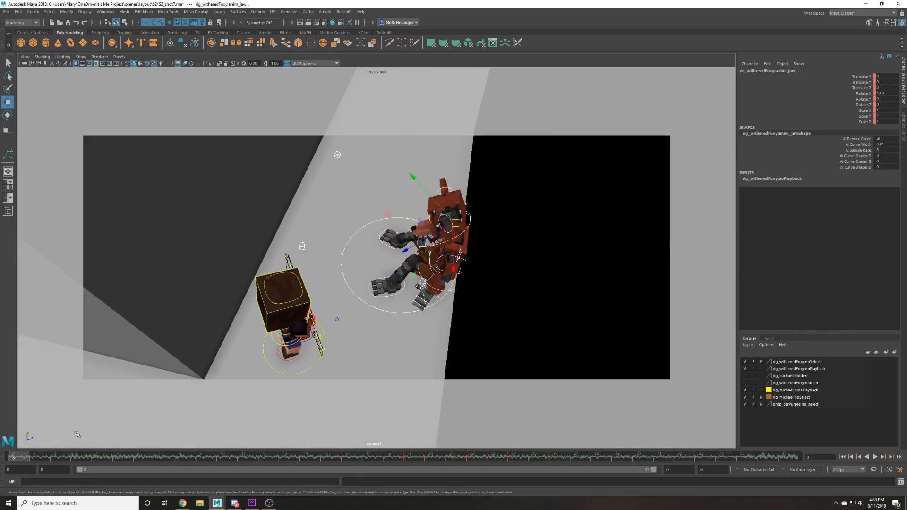
left_click(105, 11)
mouse_move(142, 51)
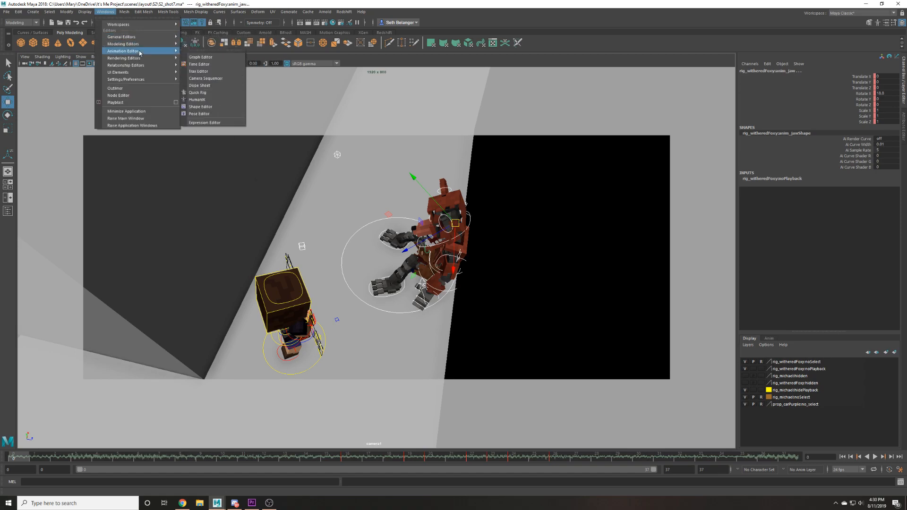
left_click(203, 58)
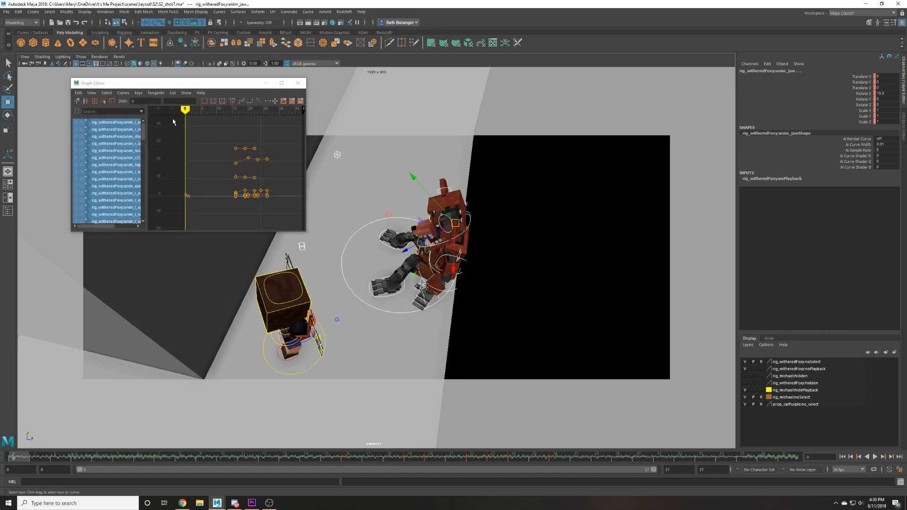
mouse_move(186, 110)
left_mouse_down()
mouse_move(282, 109)
mouse_move(184, 138)
left_mouse_up()
left_click(260, 190)
key("Delete")
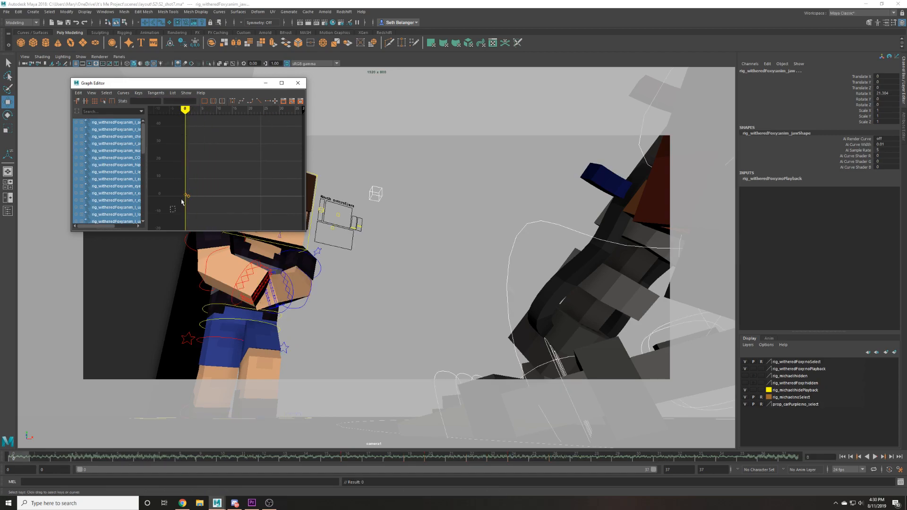
left_click(298, 83)
key("q")
left_click(354, 137)
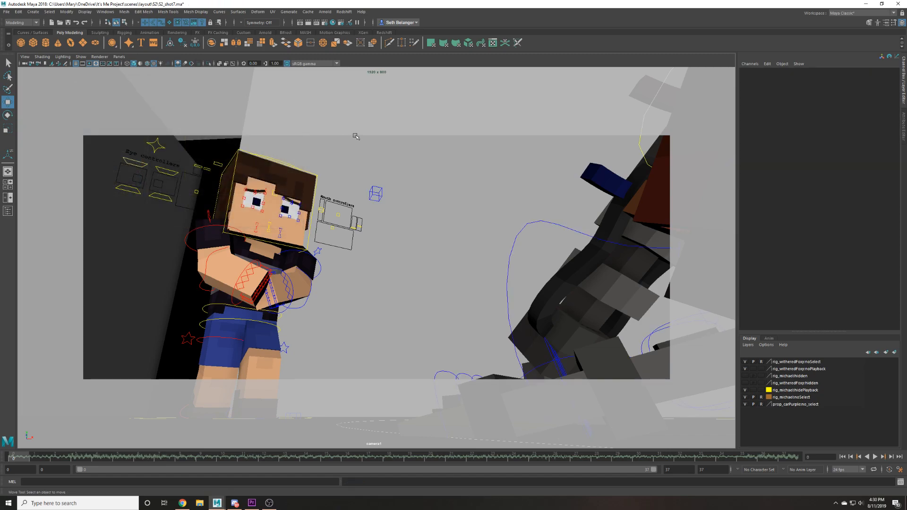
Save the scene and play the shot back to check that the poses hold.
key("ctrl+s")
key("Return")
key("w")
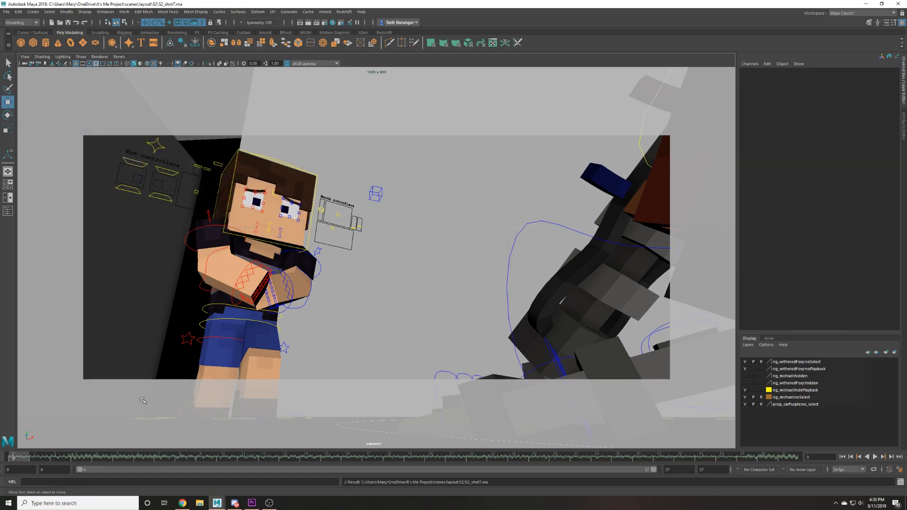
key("alt+v")
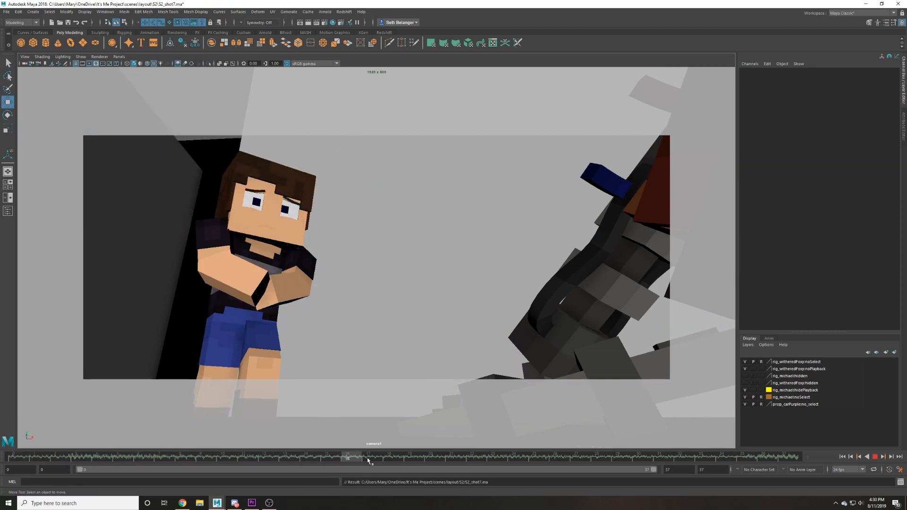
key("Escape")
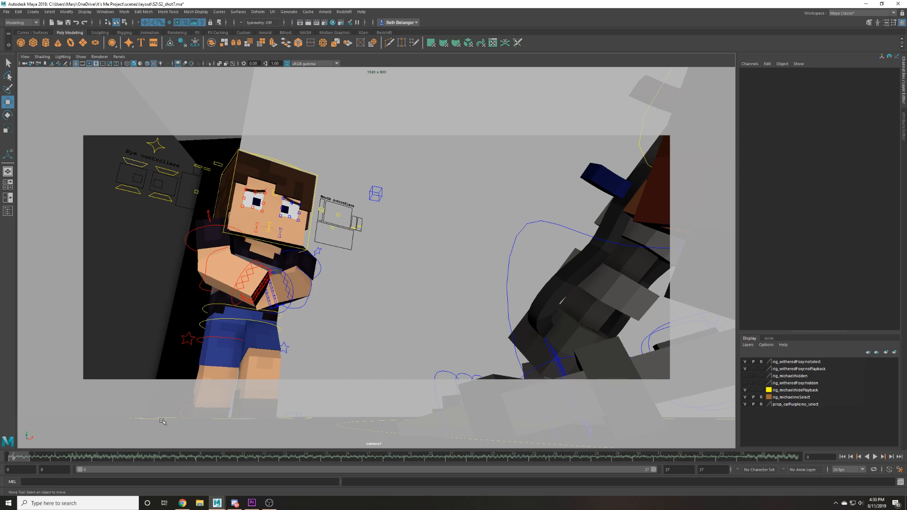
Set the Translate Z of Michael's master control to 236 and tilt camera1 to Rotate X 25.
left_click(236, 419)
middle_click_drag(881, 88, 905, 74, "ctrl")
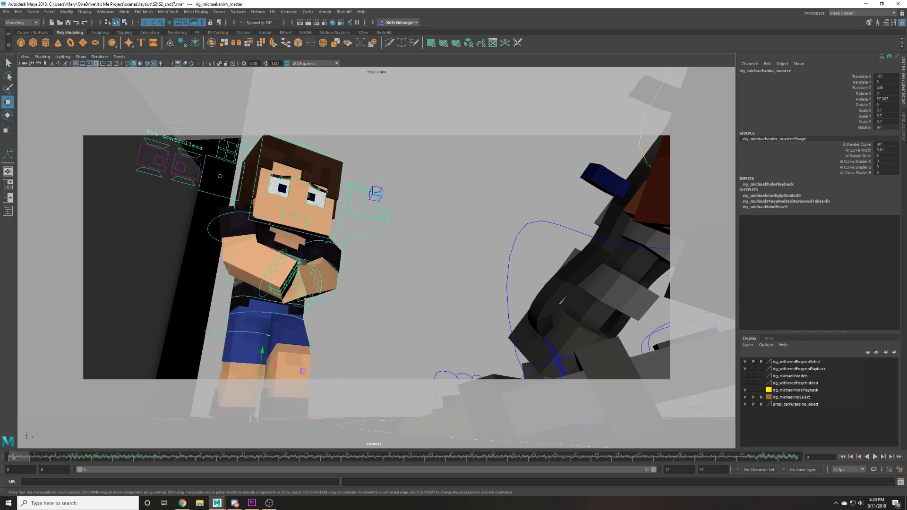
left_click(25, 63)
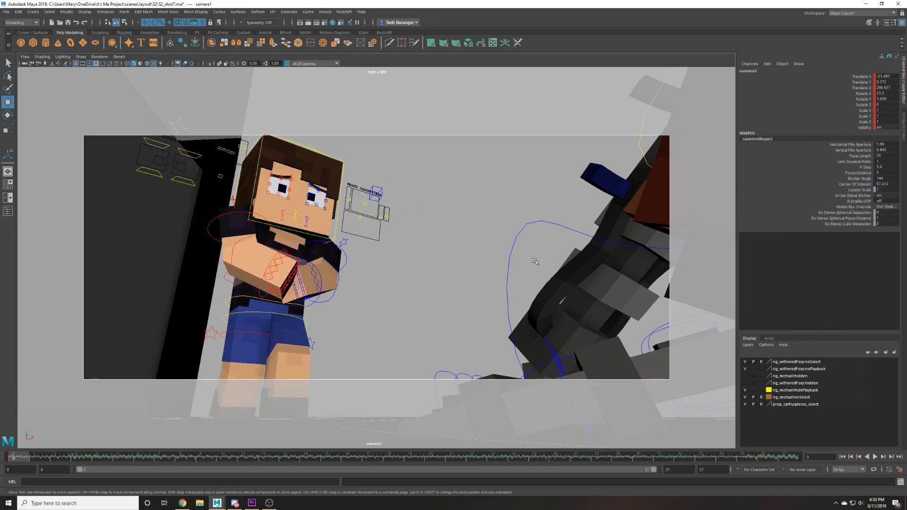
middle_click_drag(890, 93, 902, 93, "ctrl")
Rotate Michael's master control slightly to adjust his facing, and reselect camera1.
left_click(187, 434)
key("e")
left_click_drag(223, 439, 239, 434)
key("w")
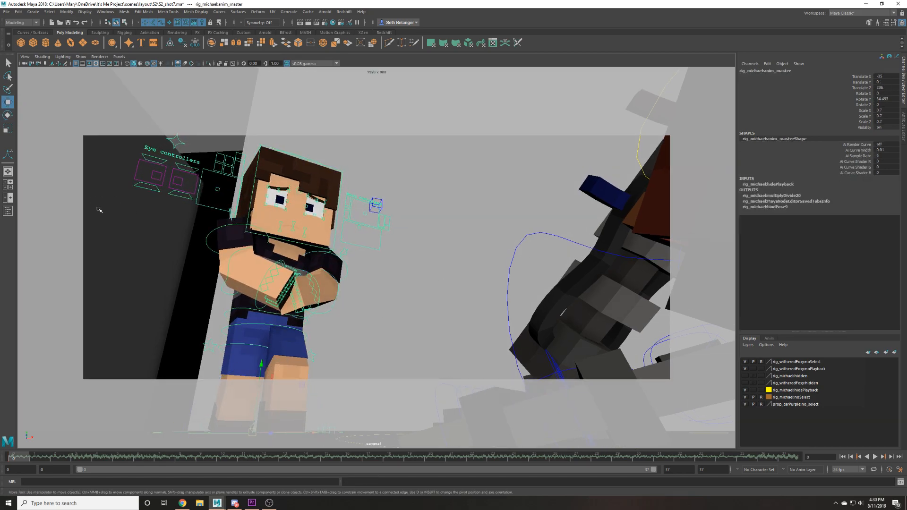
left_click(24, 64)
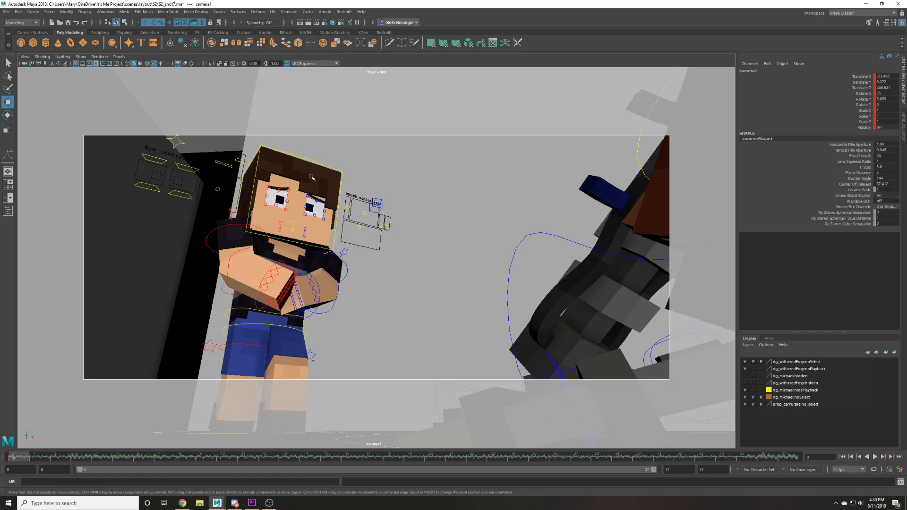
Shift camera1's framing of Michael and Withered Foxy slightly, clear the selection and save the scene.
left_click_drag(456, 243, 504, 231, "alt")
middle_click_drag(504, 231, 501, 236, "alt")
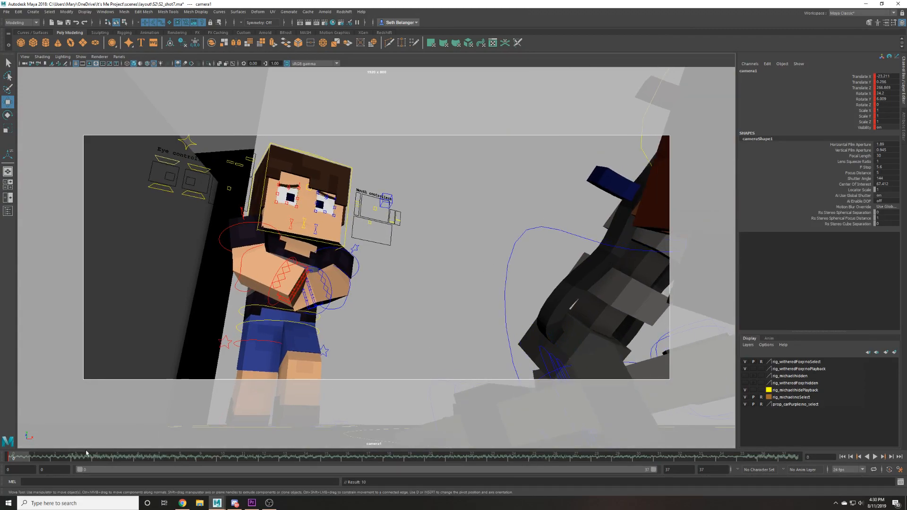
left_click_drag(64, 454, 14, 454)
key("ctrl+s")
left_click_drag(200, 117, 414, 333)
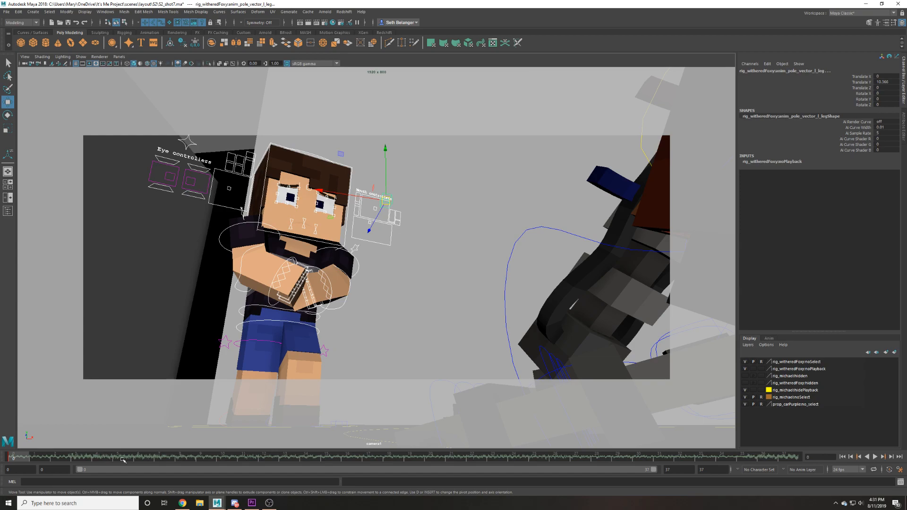
left_click(100, 365)
key("ctrl+s")
Open the it_s_me sound's attributes, set its offset to -720, and play the shot back.
right_click(65, 456)
mouse_move(94, 446)
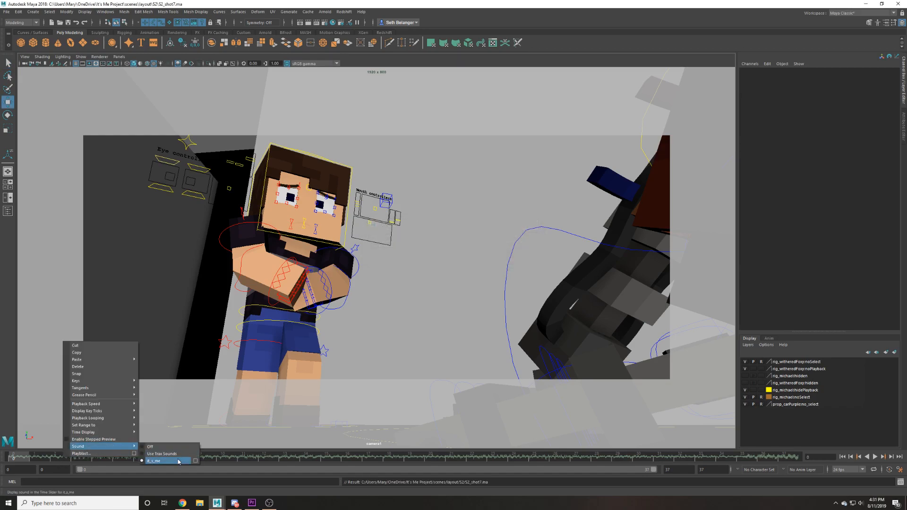
left_click(179, 462)
key("ctrl+a")
right_click(194, 456)
mouse_move(226, 447)
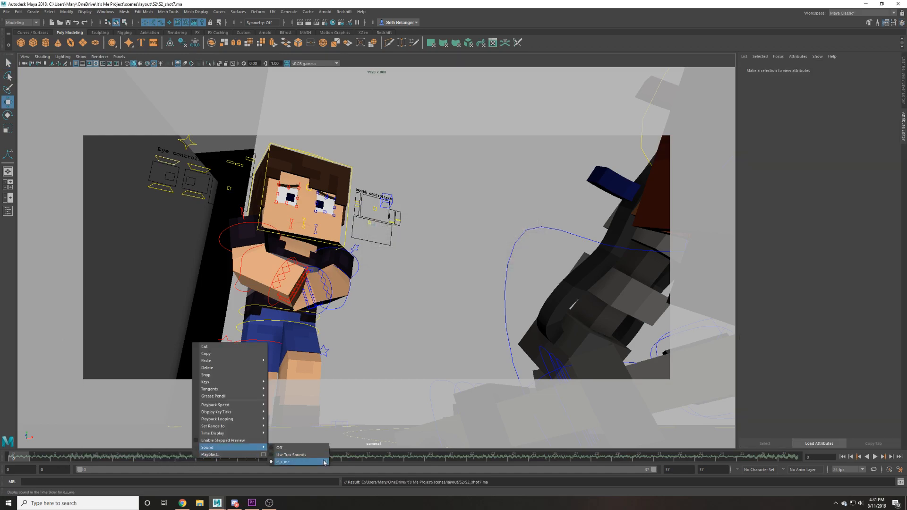
left_click(324, 462)
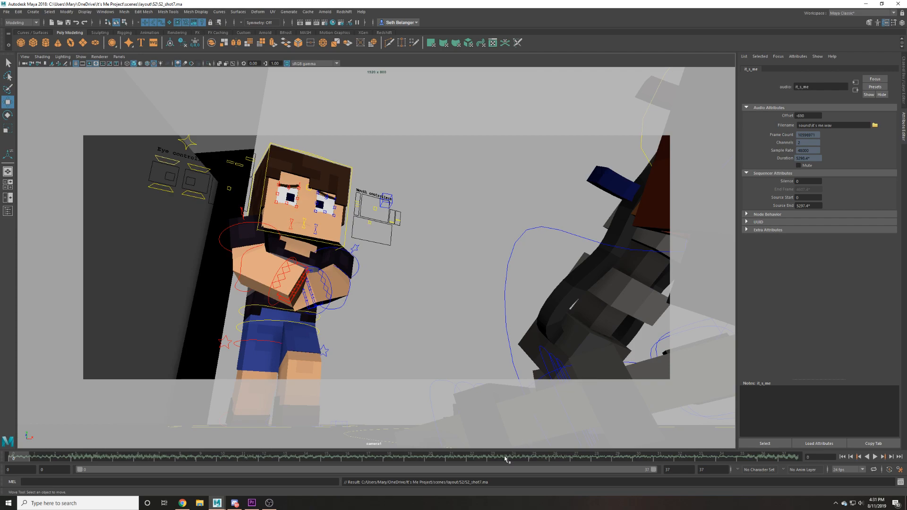
left_click_drag(505, 456, 627, 447)
left_click_drag(780, 444, 643, 421)
left_click(808, 116)
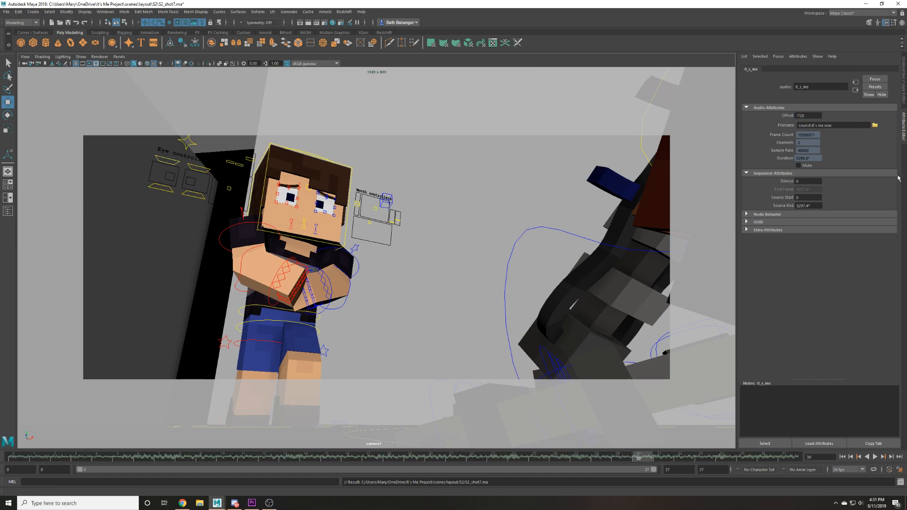
left_click(874, 457)
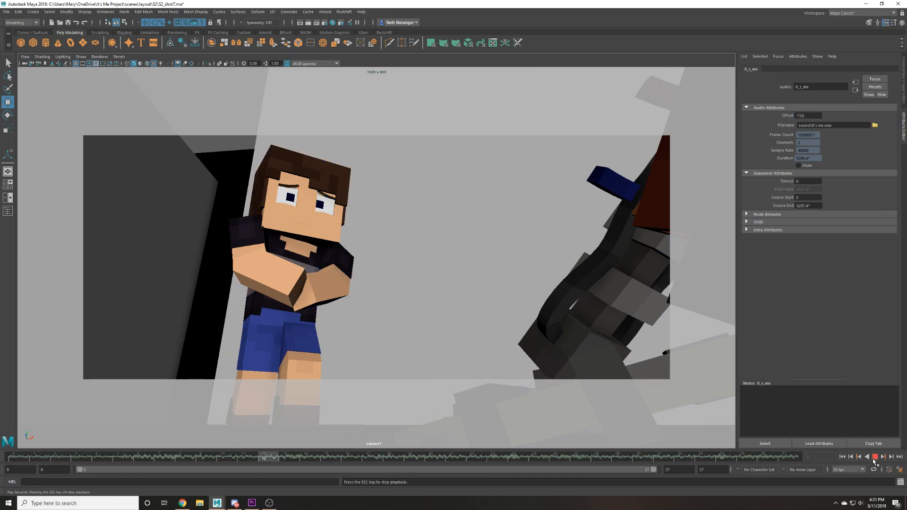
left_click(875, 456)
Set the sound's offset to -710 and play the shot back from the start.
left_click(817, 115)
type("-710")
key("Return")
left_click(842, 456)
left_click(874, 456)
left_click(874, 457)
Set the sound's offset to -715 and replay the shot from the start to check the audio timing.
left_click(812, 117)
key("Return")
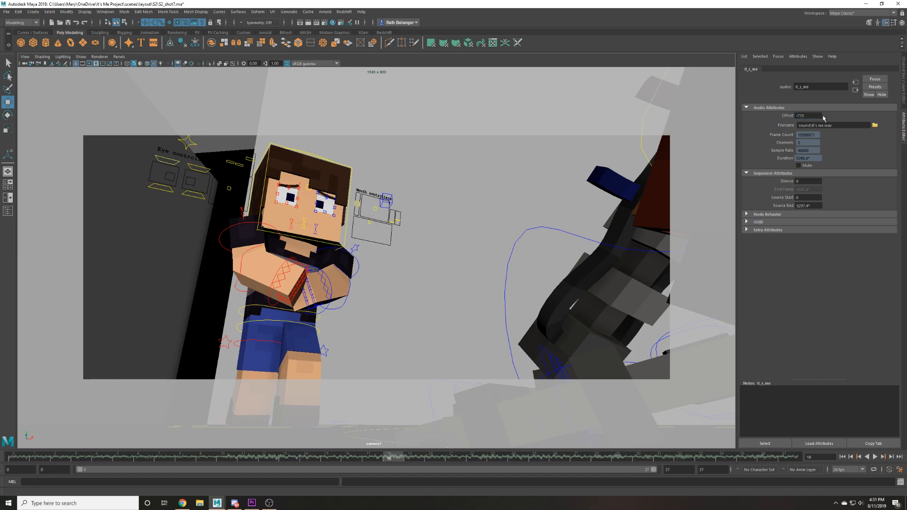
left_click(842, 457)
left_click(875, 457)
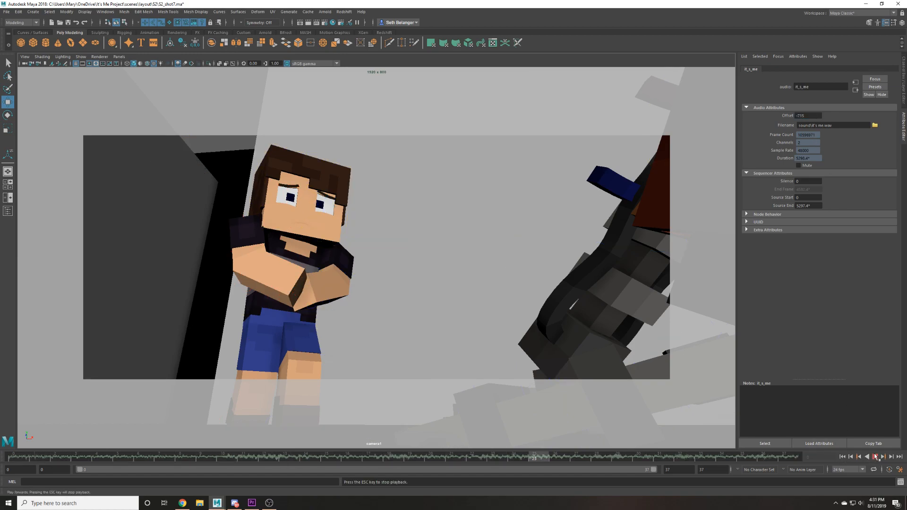
key("Escape")
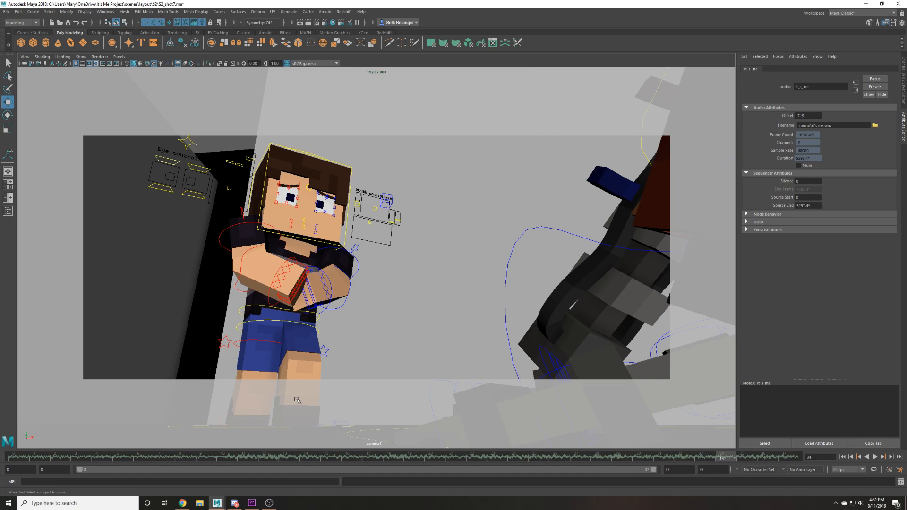
Extend the animation end time to frame 100 and stretch the playback range over the full length.
left_click(704, 469)
type("50")
key("Return")
left_click_drag(507, 469, 787, 468)
left_click(701, 469)
type("10")
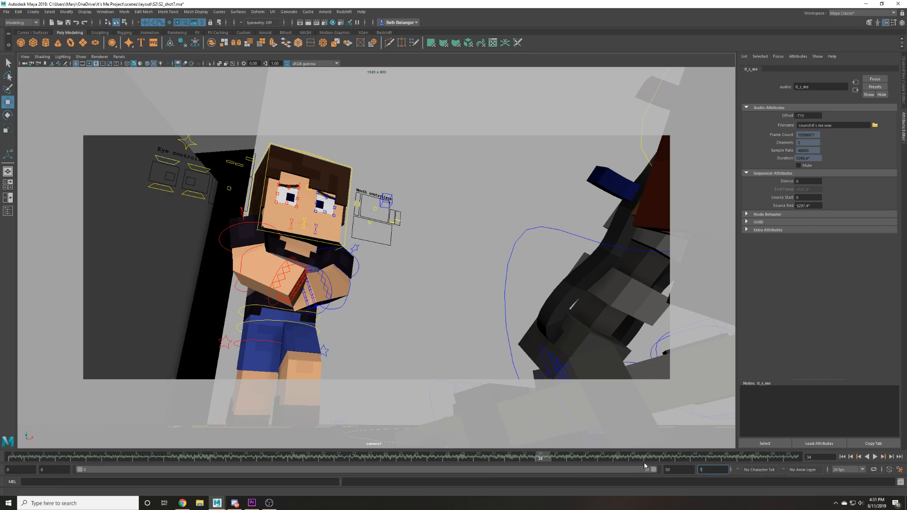
key("Return")
left_click(709, 469)
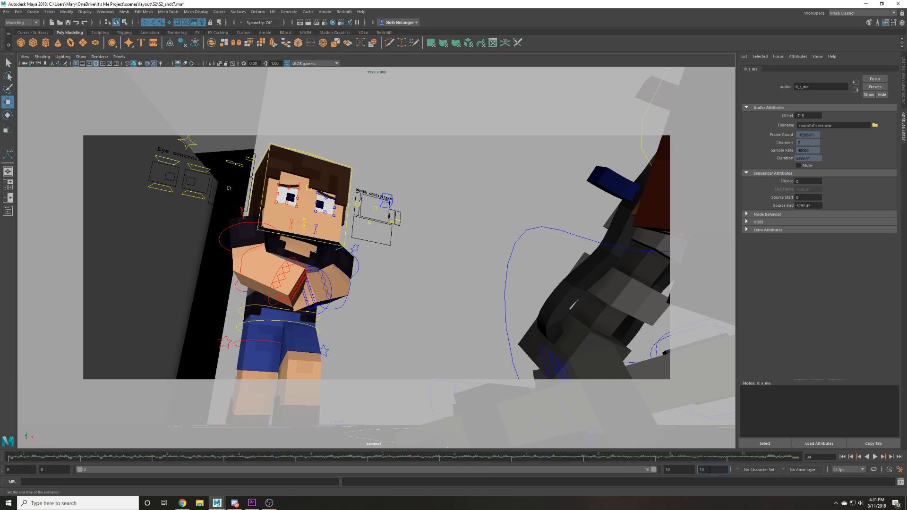
type("0")
key("Return")
left_click_drag(139, 470, 654, 469)
Play the extended shot from the start to listen for where the dialogue ends.
left_click(11, 457)
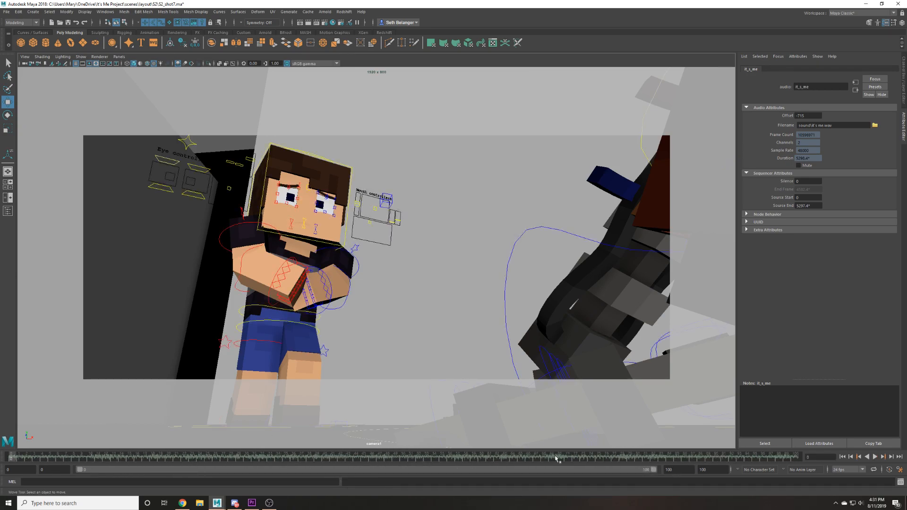
left_click(875, 456)
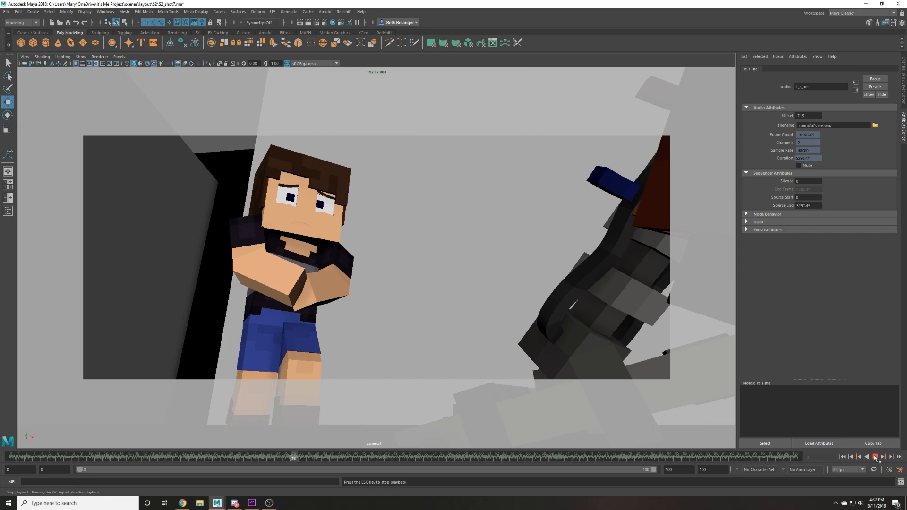
key("Escape")
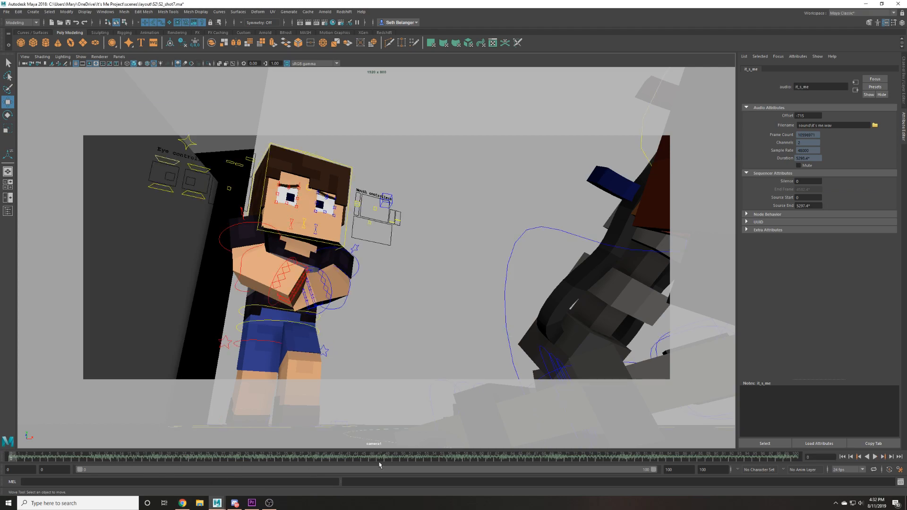
left_click(876, 457)
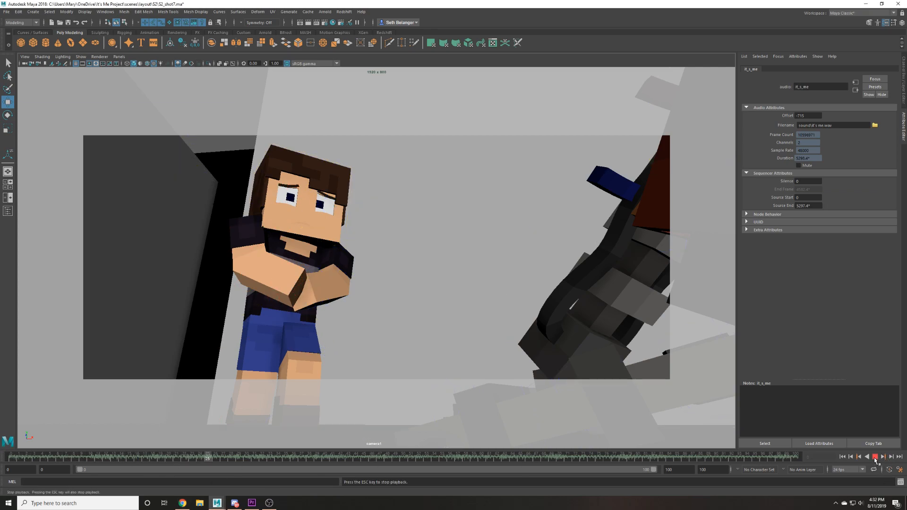
left_click(875, 457)
Set the animation end time to frame 60 and play the shot back.
left_click_drag(356, 456, 491, 405)
type("60")
key("Return")
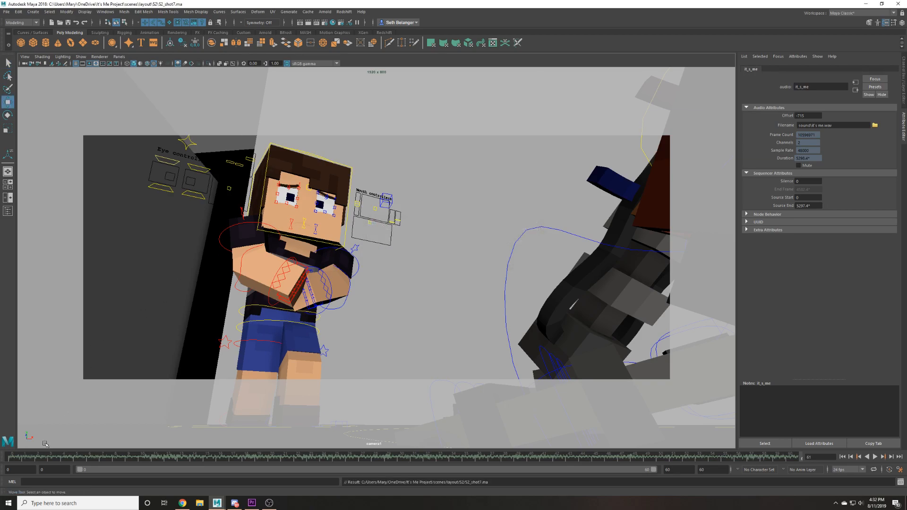
key("alt+v")
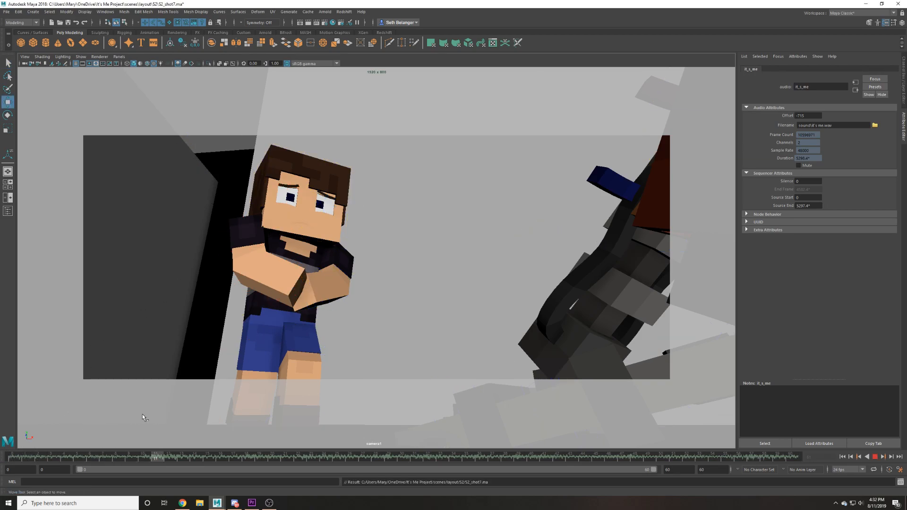
key("alt+v")
Select all of Michael's controls, key them, and shift the keys to frame 8.
left_click_drag(147, 134, 427, 370)
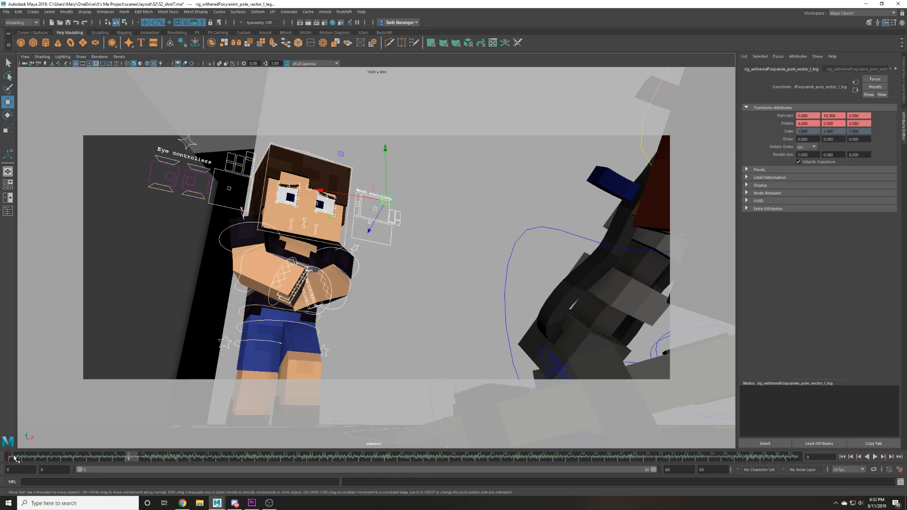
left_click_drag(41, 457, 10, 457, "shift")
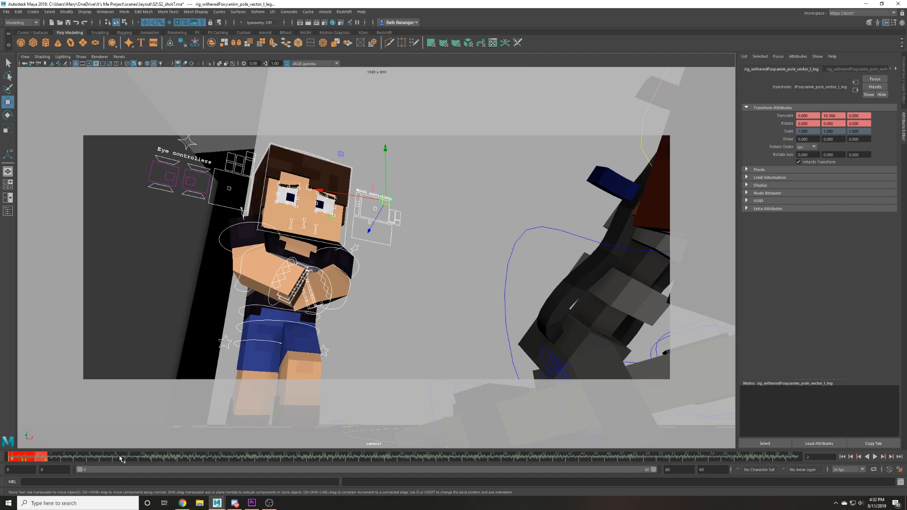
key("s")
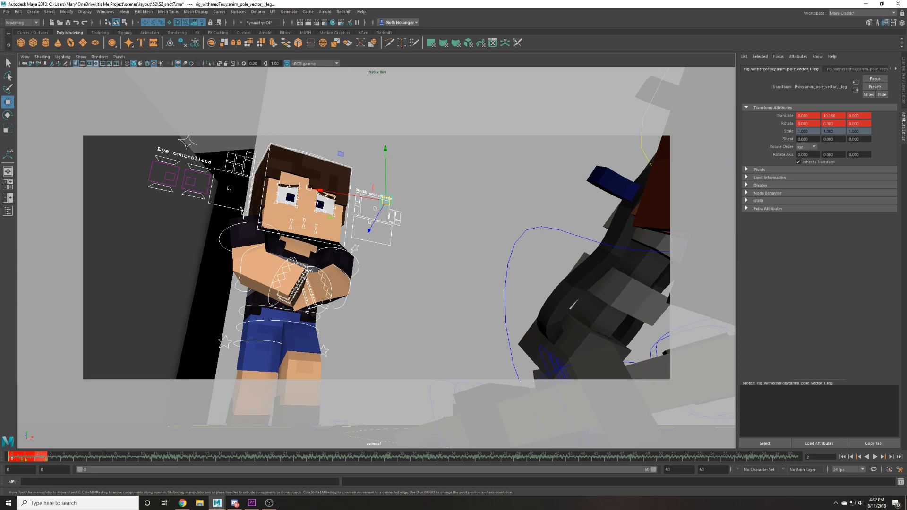
left_click_drag(26, 459, 131, 458)
left_click_drag(57, 459, 150, 445)
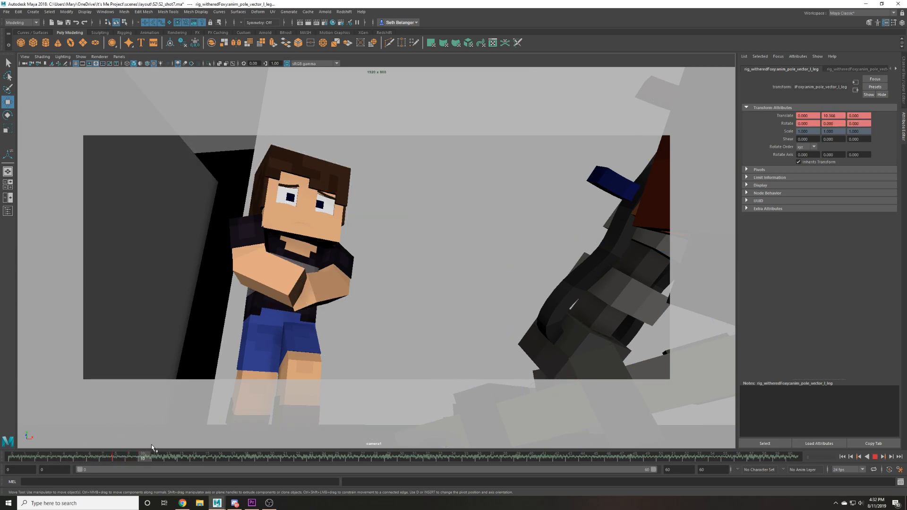
left_click_drag(204, 434, 208, 431)
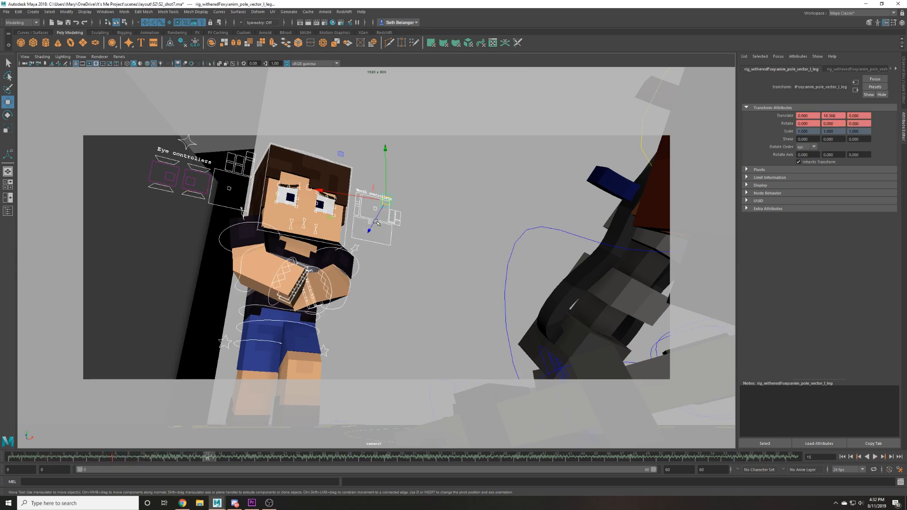
Lower Michael's mouth control at frame 15 to open his mouth, and bring up a close perspective view of his face.
left_click(365, 228)
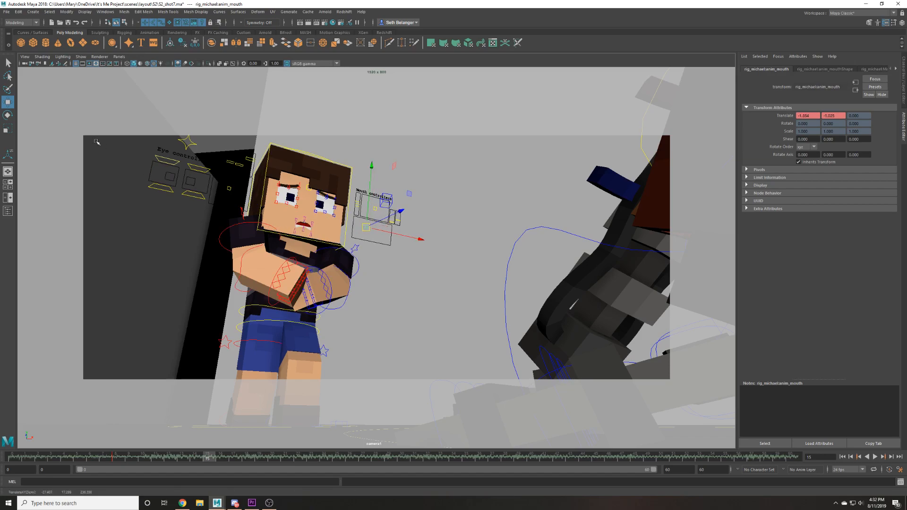
left_click(120, 57)
mouse_move(163, 63)
left_click(206, 72)
key("f")
scroll(399, 236, "down", 4)
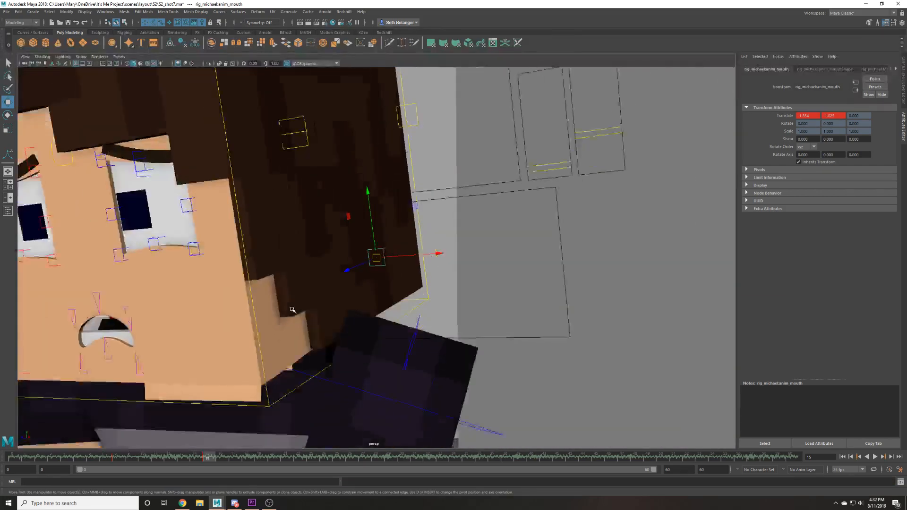
left_click_drag(278, 292, 331, 307, "alt")
middle_click_drag(143, 300, 323, 282, "alt")
scroll(322, 282, "up", 4)
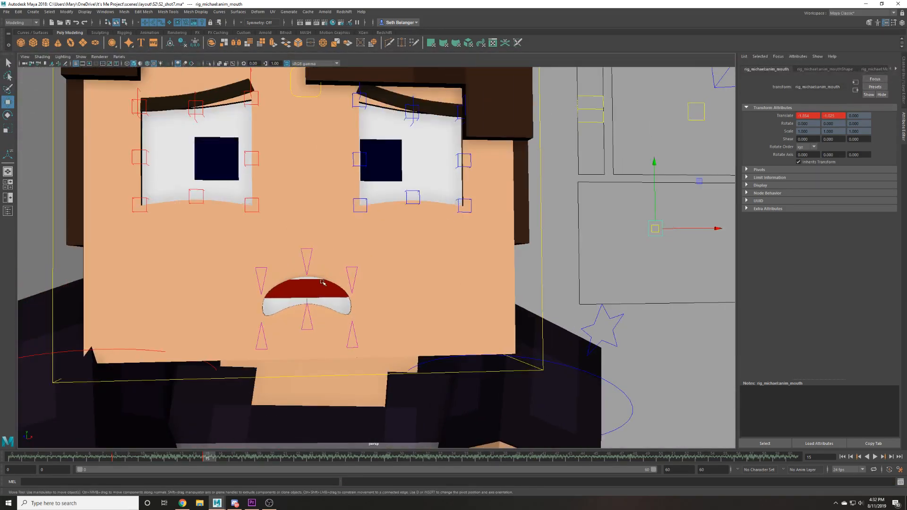
Reshape Michael's open mouth at frame 15 with the individual lip controls and key them.
left_click(266, 328)
key("4")
key("6")
left_click_drag(262, 279, 262, 280)
key("s")
left_click(307, 314)
mouse_move(243, 235)
middle_mouse_down()
mouse_move(243, 249)
mouse_move(252, 227)
middle_mouse_up()
scroll(245, 246, "up", 1)
scroll(252, 227, "down", 4)
key("s")
Nudge Michael's eye translate control sideways at frame 8 and key it.
scroll(212, 196, "down", 3)
left_click(150, 226)
left_click(113, 457)
left_click_drag(150, 225, 159, 226)
key("s")
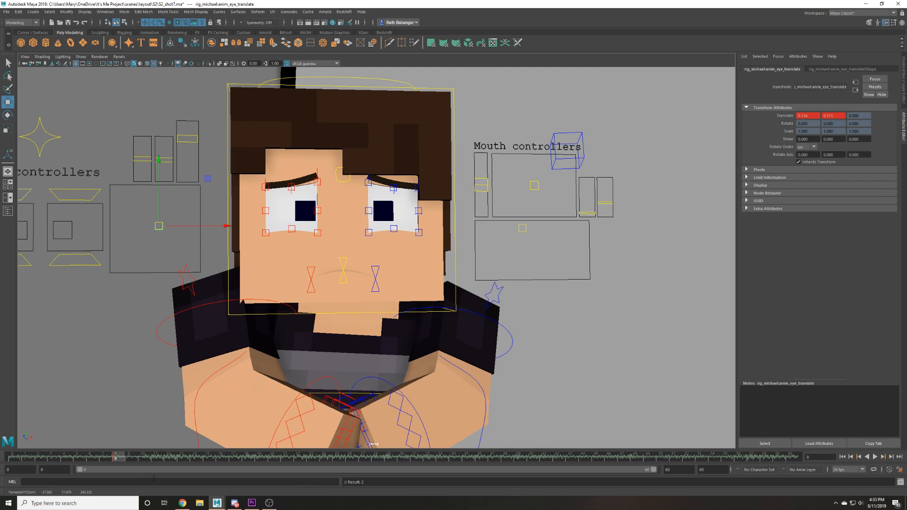
At frame 15, adjust Michael's eye translate control and lower the eye size control to shrink his pupils.
left_click(521, 228)
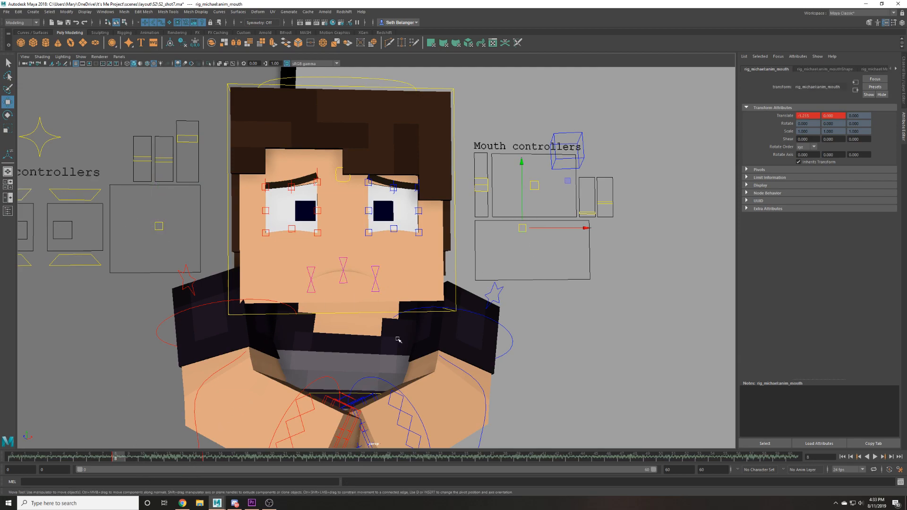
left_click(207, 456)
scroll(376, 257, "up", 2)
left_click(98, 215)
left_click_drag(97, 215, 96, 217)
left_click(99, 132)
left_click_drag(102, 132, 79, 184)
left_click(74, 131)
left_click_drag(75, 131, 71, 157)
middle_click_drag(283, 191, 297, 235, "alt")
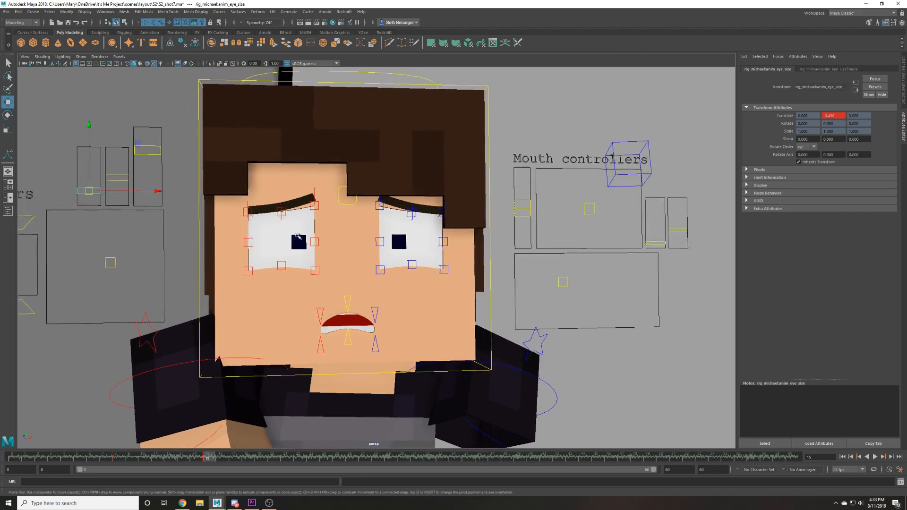
Raise both of Michael's middle eyebrow controls, adjust the control between the brows, and key the change.
scroll(298, 235, "up", 2)
left_click(269, 203)
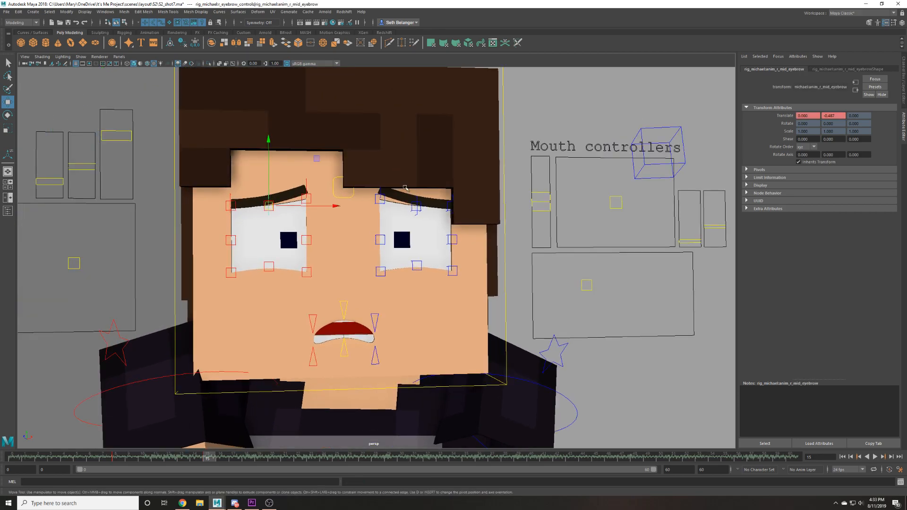
left_click(418, 198, "shift")
left_click_drag(268, 158, 268, 135)
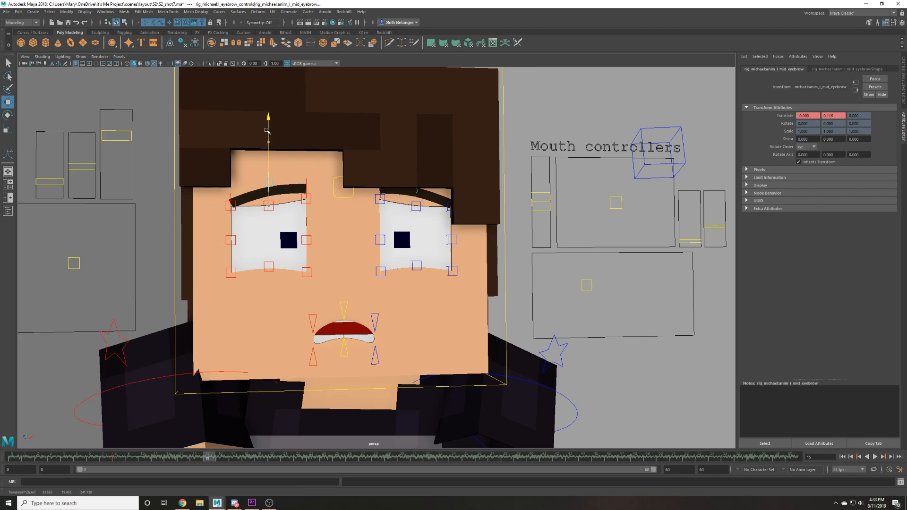
left_click(349, 197)
middle_click_drag(346, 230, 353, 222)
key("s")
Raise the middle upper eyelid controls on both of Michael's eyes, adjust the lower eyelids, and key them.
left_click(413, 207)
left_click(268, 206, "shift")
middle_click_drag(287, 251, 289, 238)
scroll(289, 238, "down", 3)
left_click(414, 244)
left_click(419, 235)
left_click(323, 235, "shift")
middle_click_drag(323, 235, 300, 239)
key("s")
scroll(435, 267, "up", 2)
Widen and open Michael's mouth further with the mouth controls at frame 15, and lower the lips control.
left_click(584, 216)
middle_click_drag(583, 216, 605, 223)
key("ctrl+z")
key("s")
left_click(589, 157)
left_click_drag(590, 157, 615, 132)
middle_click_drag(618, 155, 637, 175)
key("ctrl+z")
left_click_drag(579, 240, 639, 223)
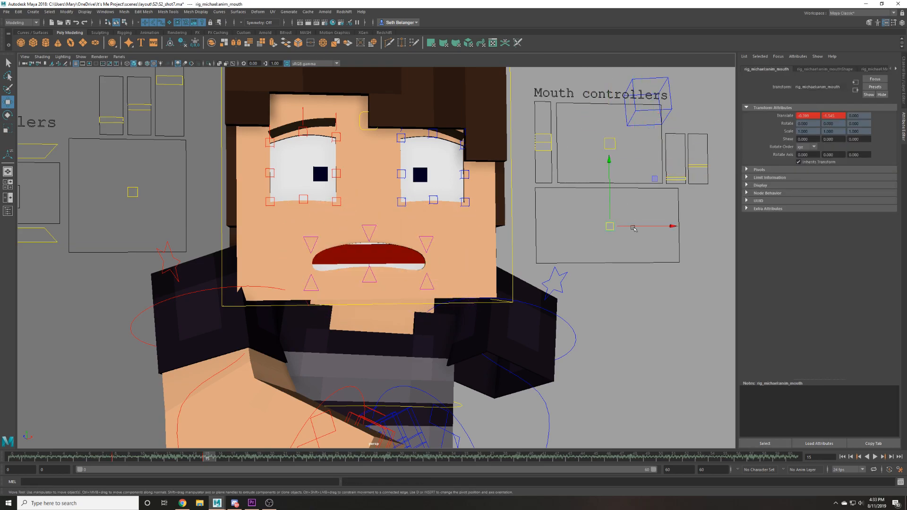
middle_click_drag(615, 226, 609, 227)
key("ctrl+z")
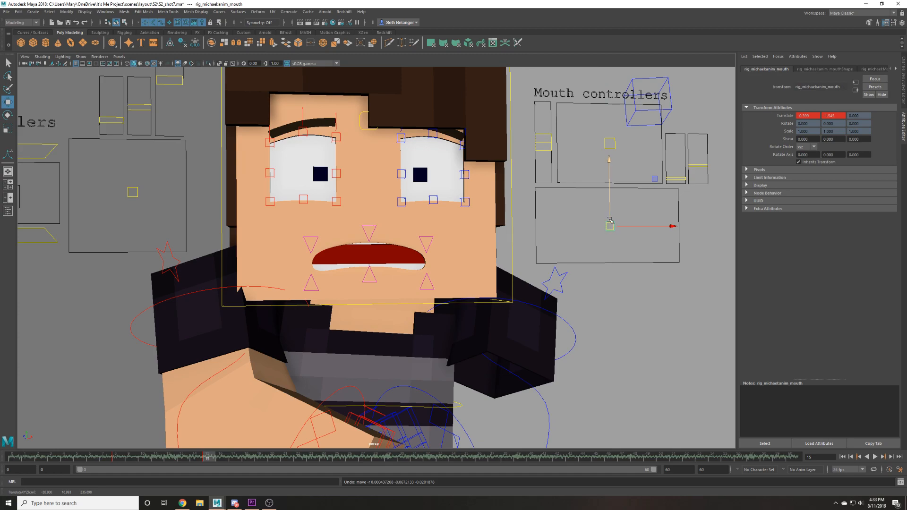
left_click(697, 166)
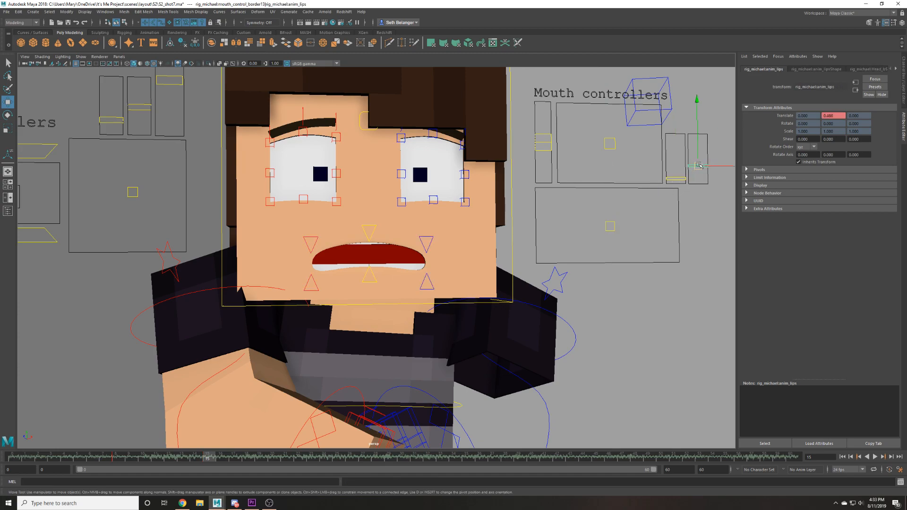
middle_click_drag(699, 165, 698, 178)
Try out Michael's eye translate, eye size and eye position controls, and undo the test moves.
scroll(620, 238, "down", 3)
middle_click_drag(620, 239, 664, 234, "alt")
left_click(234, 202)
middle_click_drag(238, 218, 276, 261)
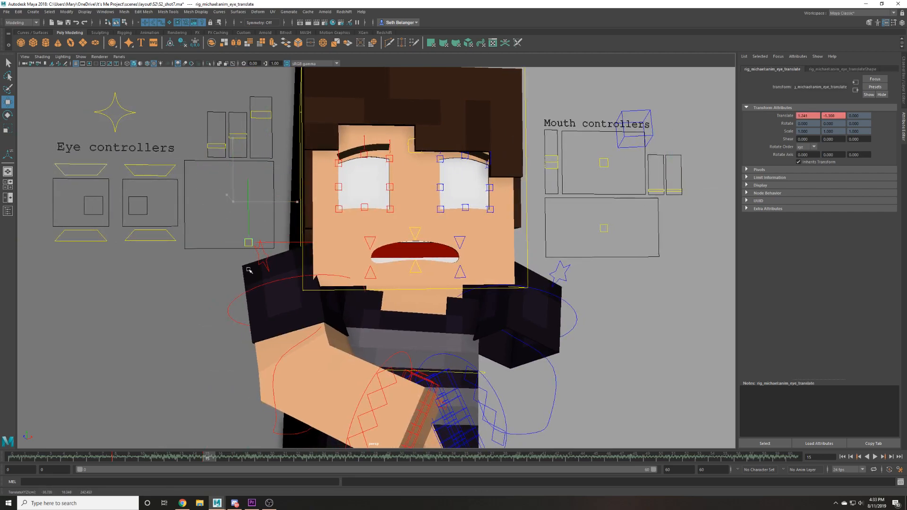
key("ctrl+z")
left_click(237, 137)
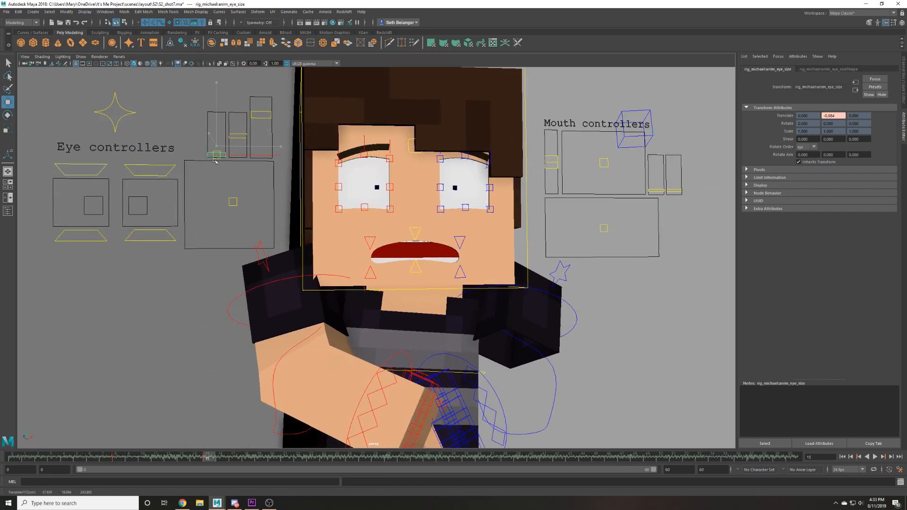
left_click_drag(238, 140, 287, 212)
key("ctrl+z")
key("ctrl+z")
key("ctrl+z")
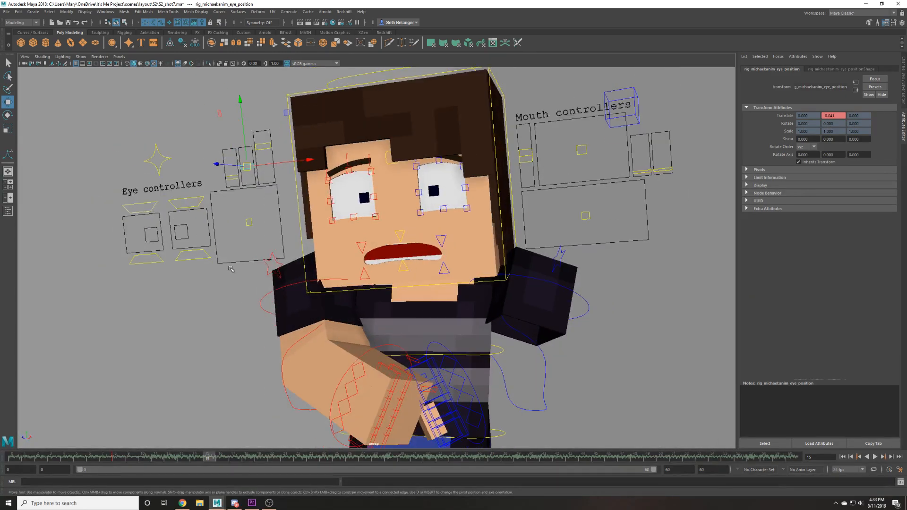
Try moving Michael's mouth control far toward the corner of its border, and undo the move.
left_click(226, 280)
left_click_drag(226, 280, 349, 279, "alt")
middle_click_drag(350, 280, 291, 293, "alt")
scroll(291, 293, "up", 1)
left_click_drag(292, 293, 348, 293, "alt")
scroll(628, 266, "down", 1)
left_click(592, 227)
left_click_drag(593, 227, 701, 296)
scroll(539, 289, "up", 2)
left_click_drag(537, 289, 466, 259, "alt")
key("ctrl+z")
Lower Michael's mouth control slightly at frame 15 to open his mouth further, and key it.
middle_click_drag(370, 196, 357, 249, "alt")
left_click_drag(356, 249, 359, 257, "alt")
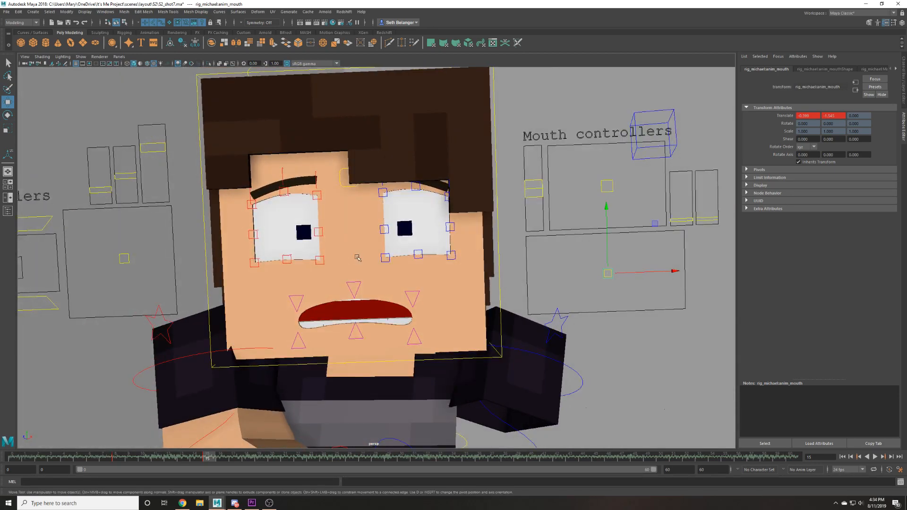
right_click_drag(359, 257, 316, 256, "alt")
left_click_drag(316, 260, 311, 259, "alt")
middle_click_drag(312, 259, 340, 231, "alt")
scroll(347, 241, "up", 1)
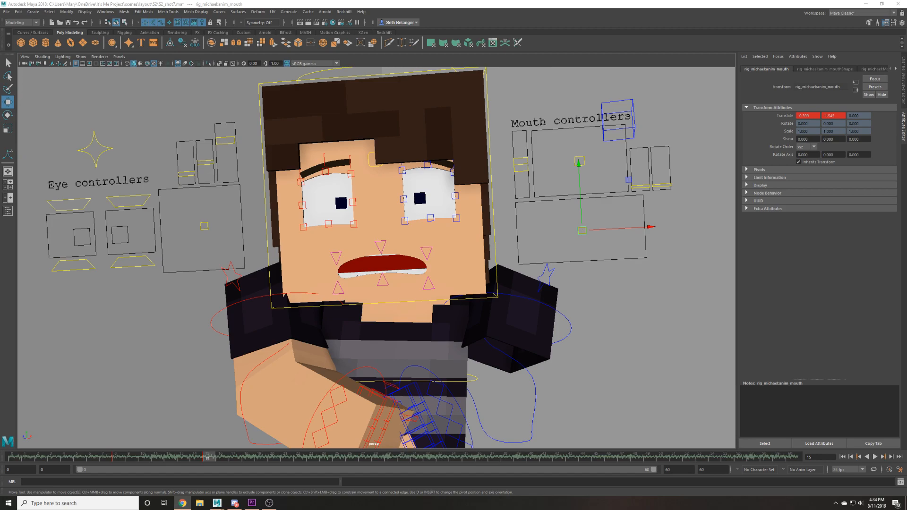
scroll(360, 278, "up", 2)
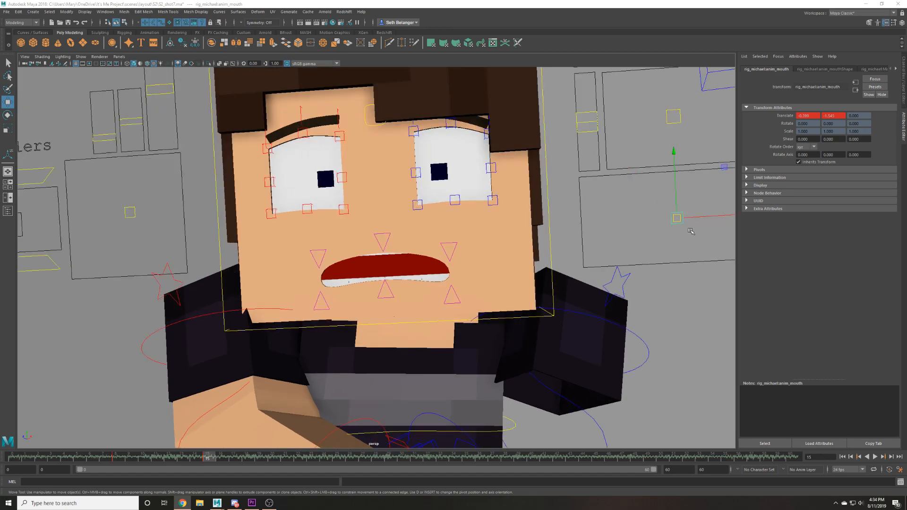
left_click_drag(677, 219, 678, 230)
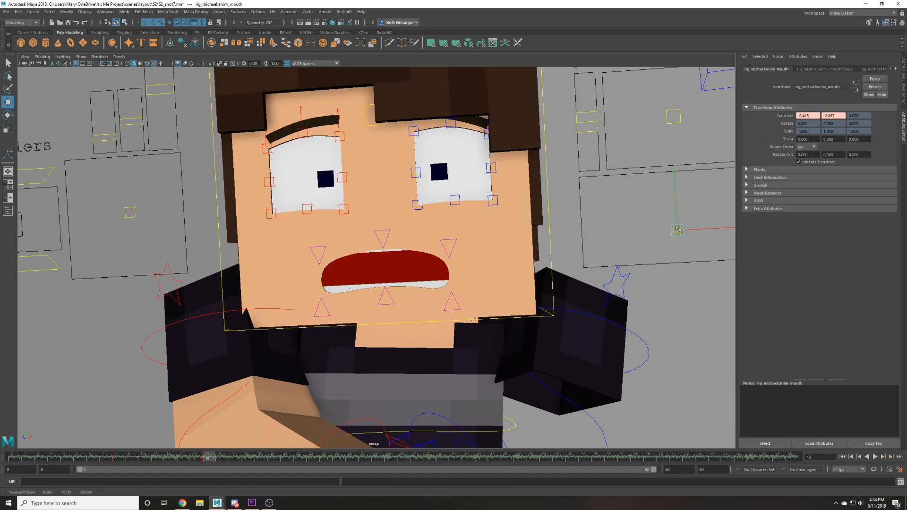
key("s")
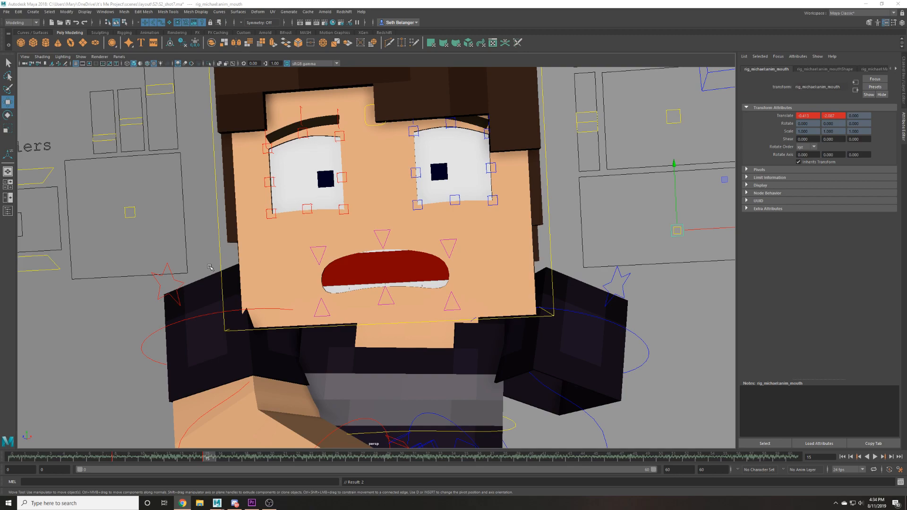
Lower both upper corner controls of Michael's mouth and adjust the two lower corner controls.
left_click(321, 250)
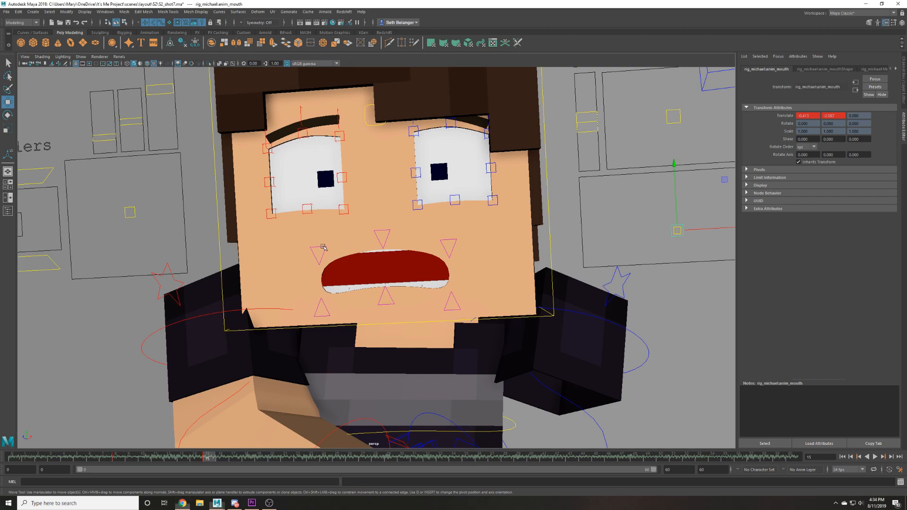
left_click(443, 240)
mouse_move(444, 241)
left_mouse_down()
mouse_move(446, 256)
mouse_move(439, 238)
mouse_move(434, 246)
left_mouse_up()
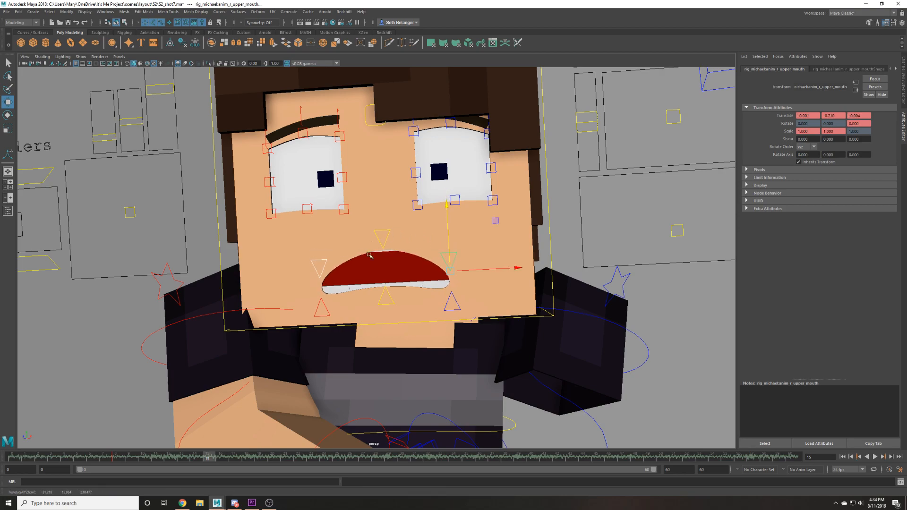
key("4")
left_click(315, 310)
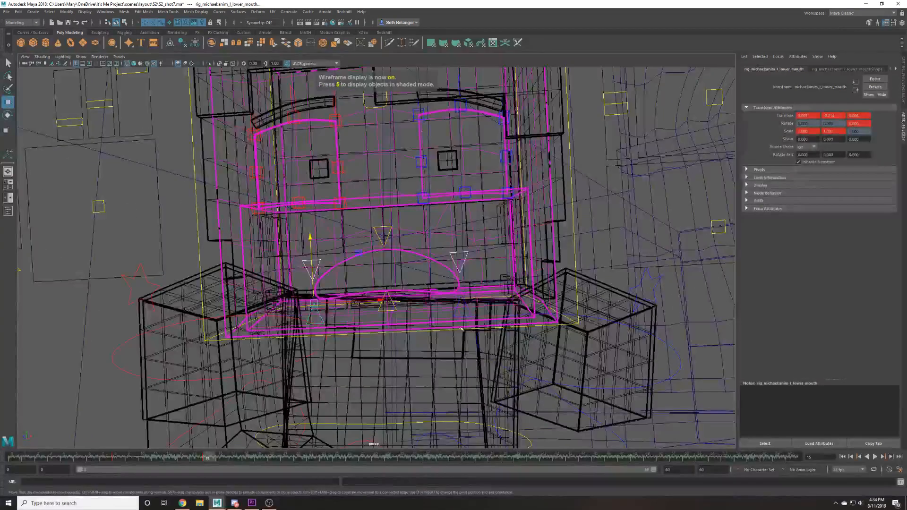
left_click(462, 310)
key("5")
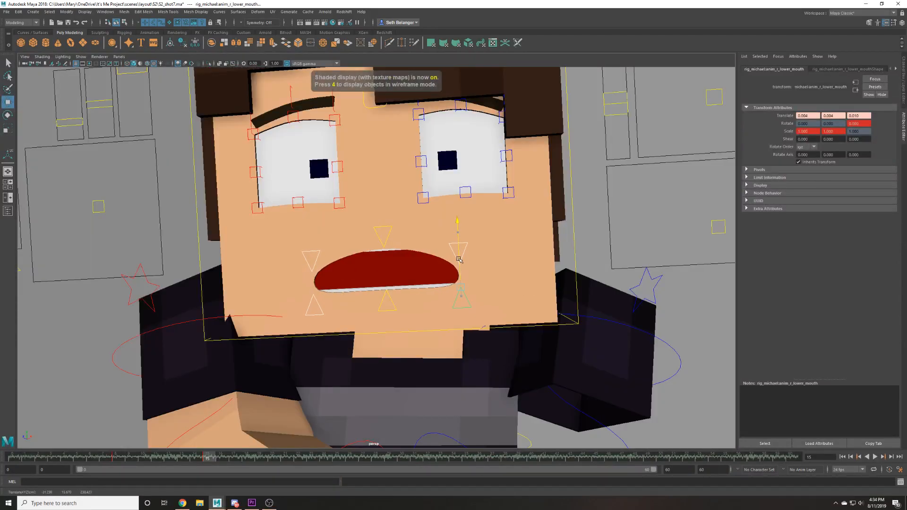
Adjust the middle lower and middle upper mouth controls to refine the lip curve, and key them.
scroll(434, 254, "down", 5)
scroll(397, 240, "up", 3)
mouse_move(397, 240)
left_mouse_down("alt")
mouse_move(395, 258)
mouse_move(387, 248)
left_mouse_up("alt")
scroll(392, 260, "up", 2)
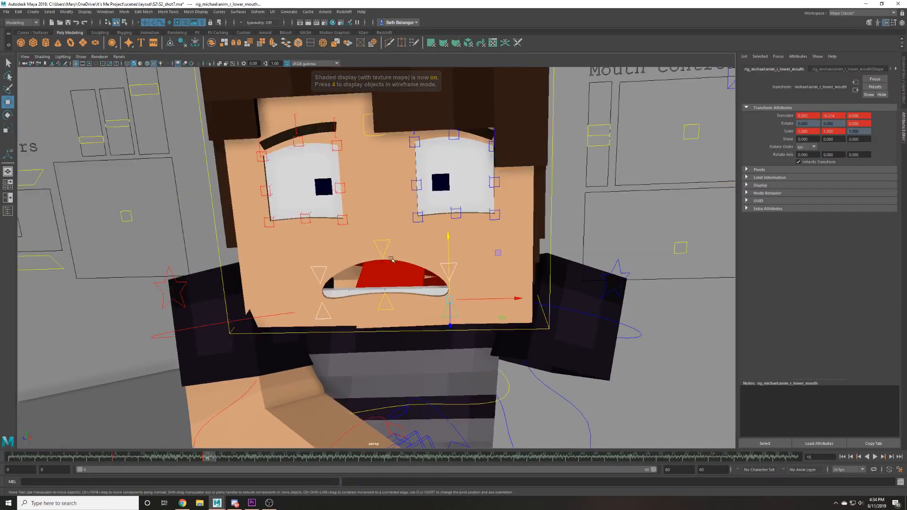
left_click(385, 295)
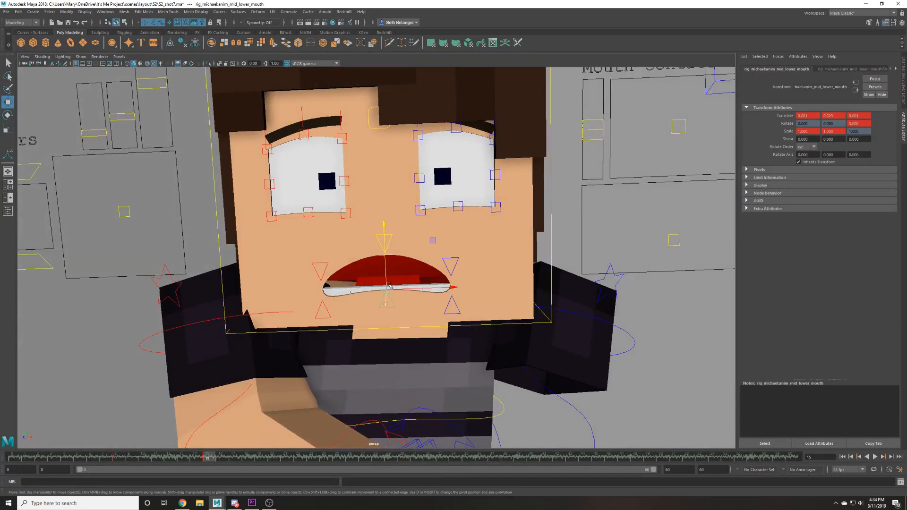
left_click(383, 238)
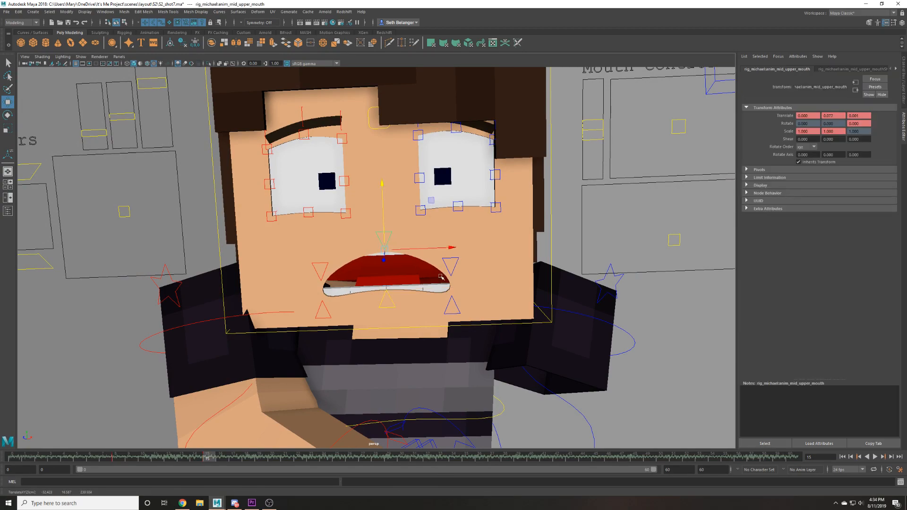
left_click_drag(432, 274, 437, 255, "alt")
scroll(436, 255, "down", 2)
key("s")
Try shifting Michael's whole mouth across his face with the mouth position control, and undo the moves.
left_click(632, 151)
left_click_drag(632, 150, 547, 100)
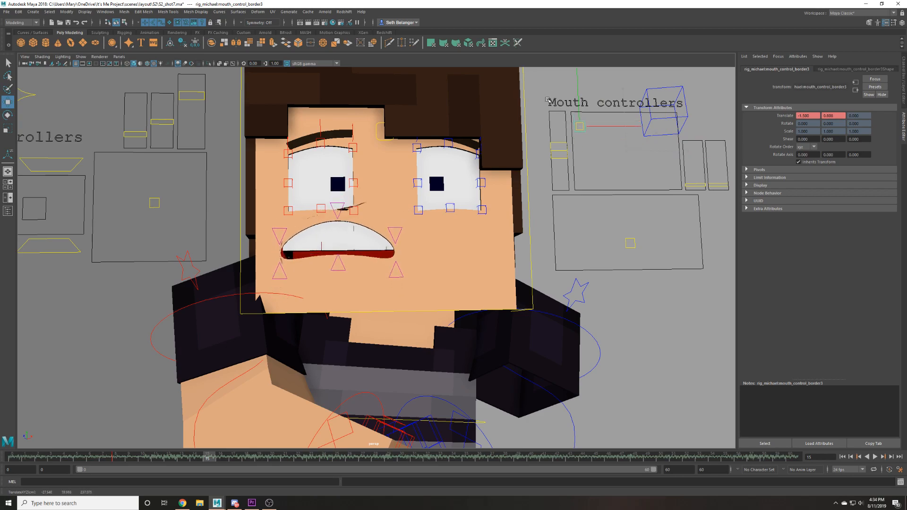
key("ctrl+z")
left_click_drag(633, 152, 583, 148)
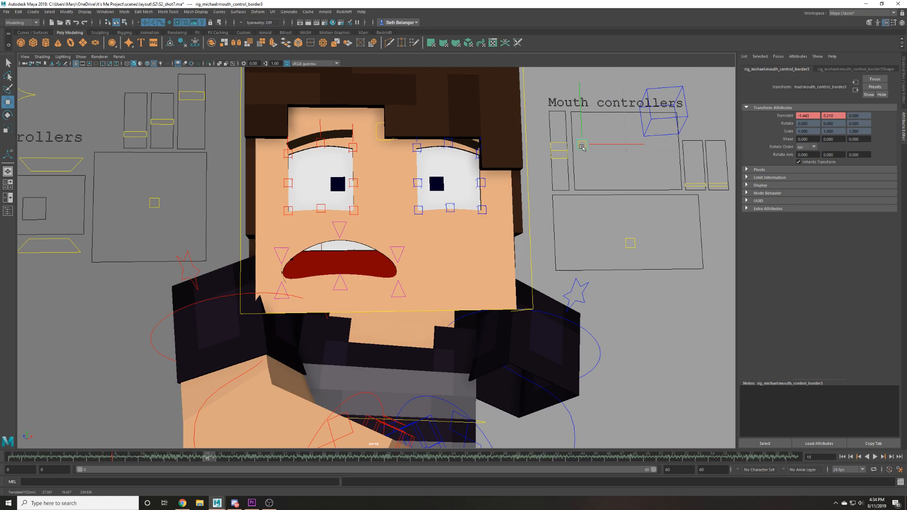
mouse_move(585, 236)
left_mouse_down("alt")
mouse_move(553, 233)
mouse_move(594, 234)
left_mouse_up("alt")
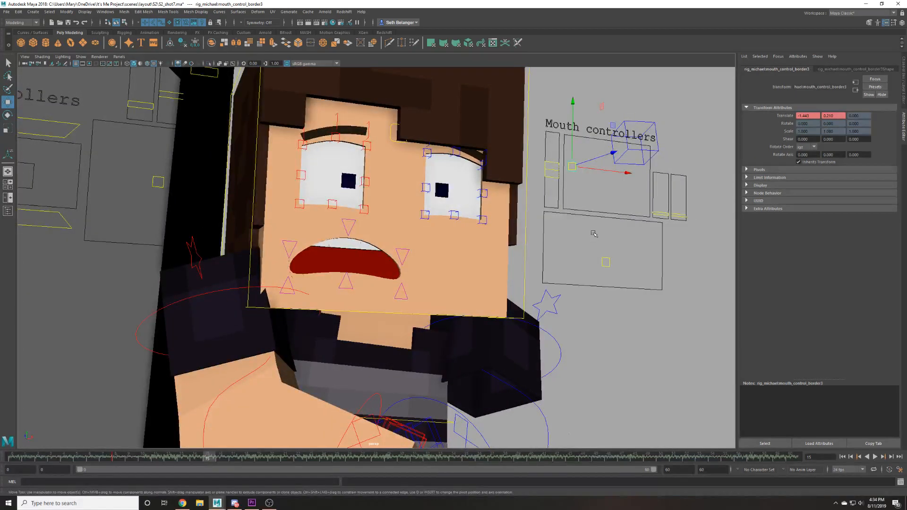
key("ctrl+z")
left_click(579, 260)
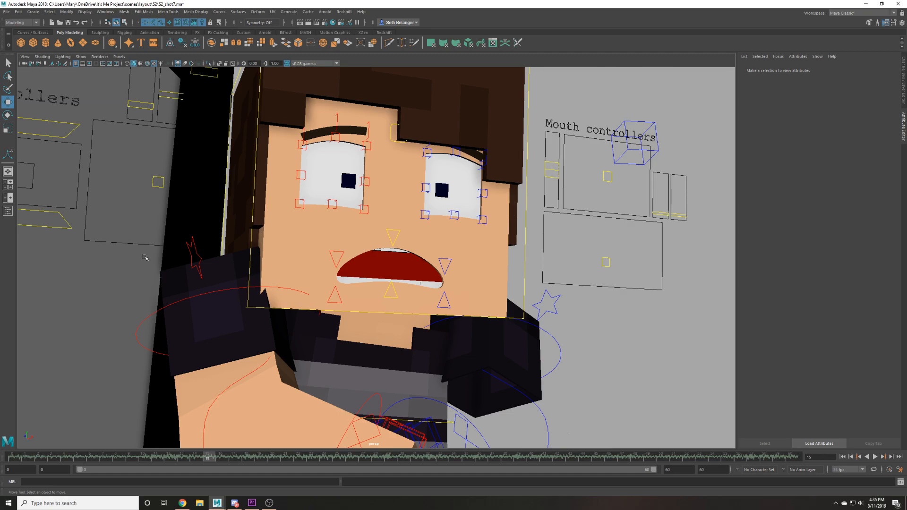
left_click_drag(208, 246, 287, 265)
left_click(180, 226)
left_click_drag(224, 264, 188, 266)
left_click_drag(188, 266, 364, 371, "alt")
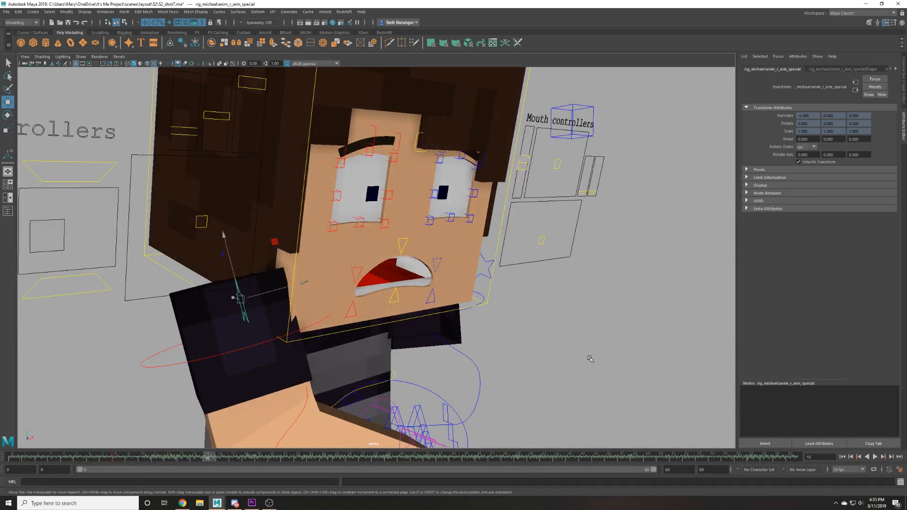
left_click_drag(465, 249, 453, 213, "alt")
left_click(452, 214)
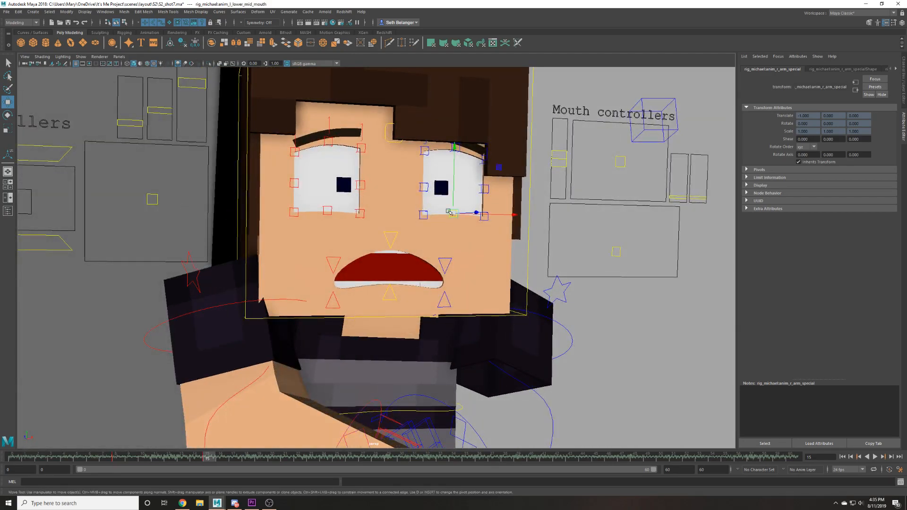
left_click(329, 210)
left_click_drag(404, 191, 385, 183, "alt")
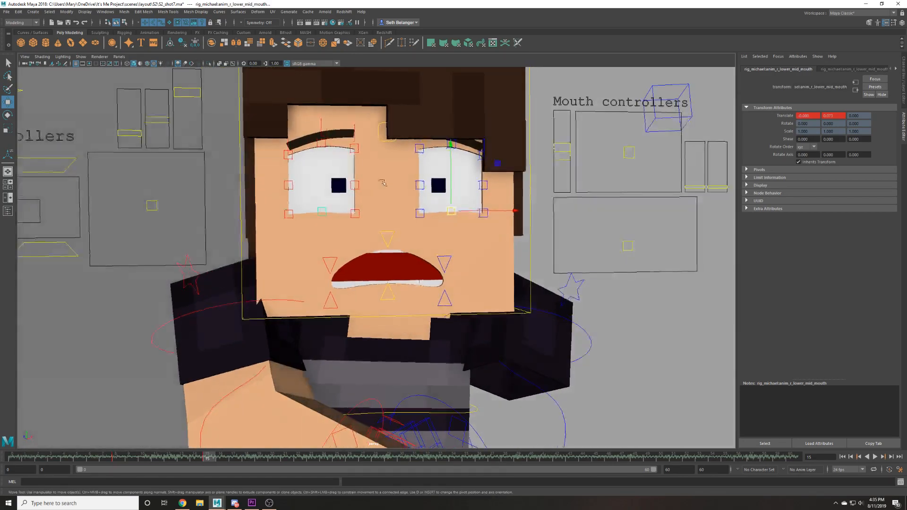
middle_click_drag(384, 184, 352, 218, "alt")
scroll(352, 218, "up", 3)
left_click_drag(352, 218, 344, 218, "alt")
left_click(227, 152)
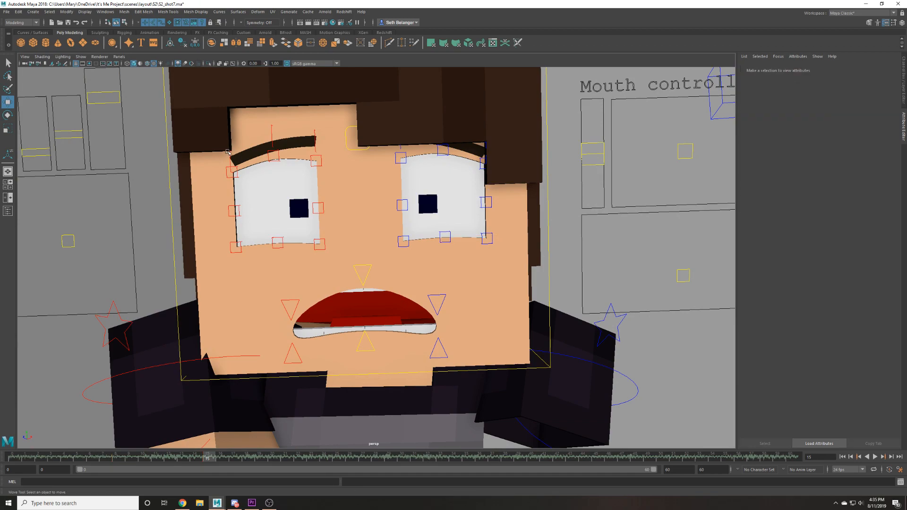
Adjust the height of Michael's eyebrows with the eyebrow translation control between the brows, and key it.
left_click(275, 135)
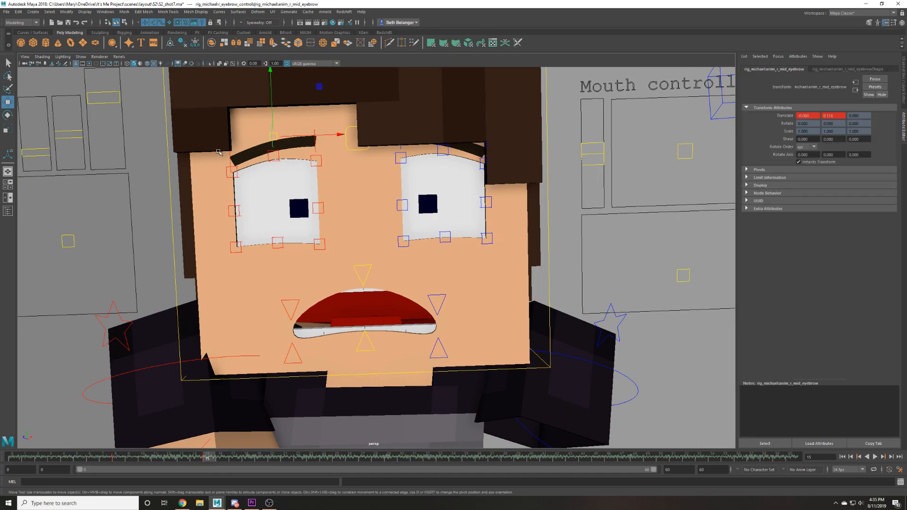
key("4")
key("6")
left_click_drag(366, 122, 367, 121)
mouse_move(358, 121)
left_mouse_down()
mouse_move(335, 171)
mouse_move(351, 120)
left_mouse_up()
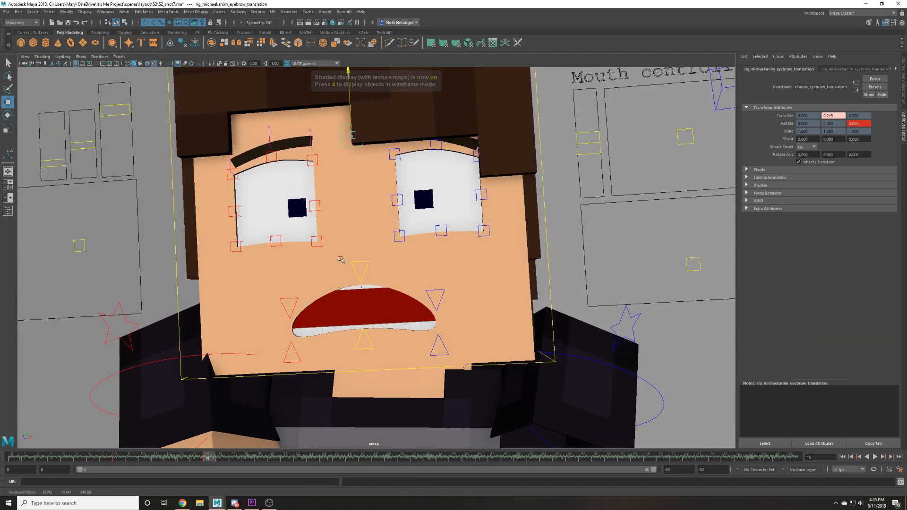
scroll(342, 264, "down", 2)
key("s")
Lower both of Michael's lower eyelid controls back to their neutral height and key them.
scroll(264, 255, "up", 1)
left_click(65, 284)
scroll(102, 273, "down", 1)
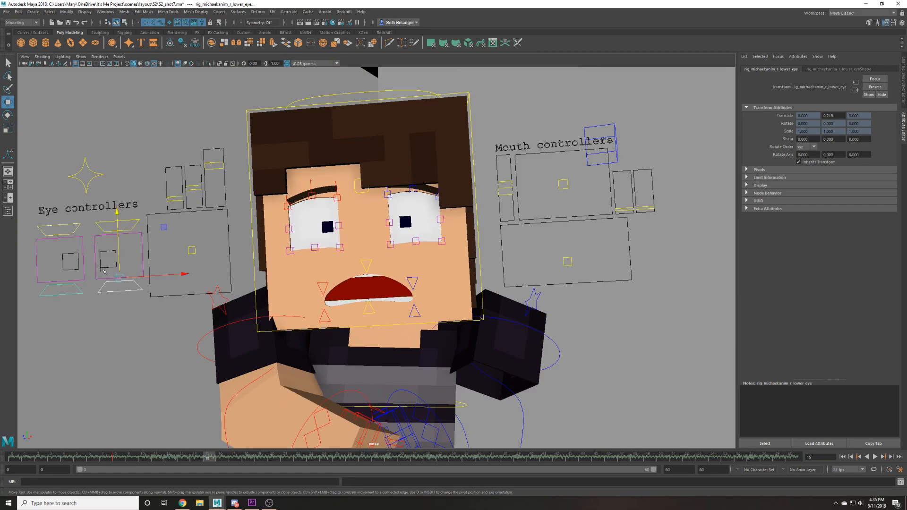
left_click_drag(119, 260, 120, 270)
key("s")
scroll(167, 257, "up", 2)
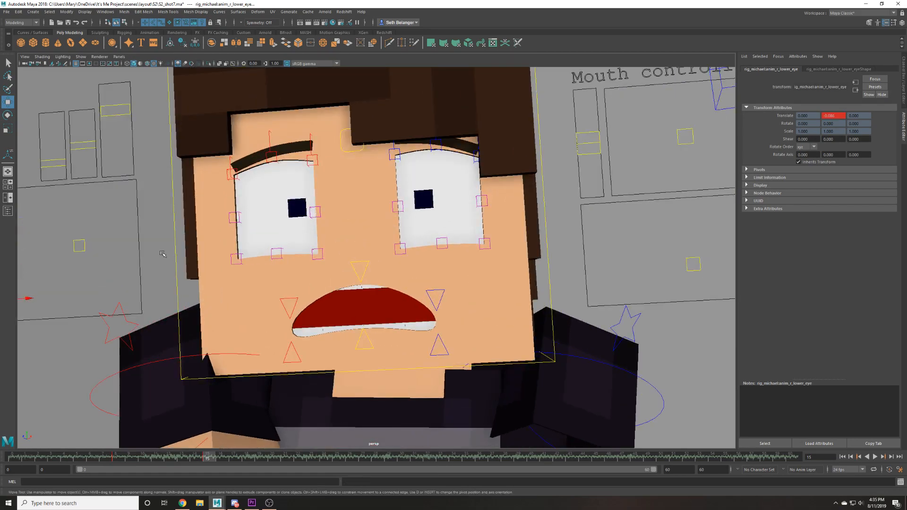
Nudge Michael's eye translate and eye position controls slightly downward, and key the change.
left_click(146, 245)
scroll(146, 245, "down", 1)
left_click_drag(379, 254, 359, 246, "alt")
scroll(359, 246, "down", 2)
scroll(284, 246, "down", 1)
left_click(212, 245)
left_click_drag(216, 247, 218, 249)
left_click(211, 187)
left_click_drag(211, 189, 212, 191)
key("s")
Shift Michael's mouth control sideways within its border and save the scene.
left_click_drag(293, 258, 319, 260, "alt")
left_click(579, 256)
left_click_drag(605, 255, 230, 256)
scroll(230, 255, "down", 2)
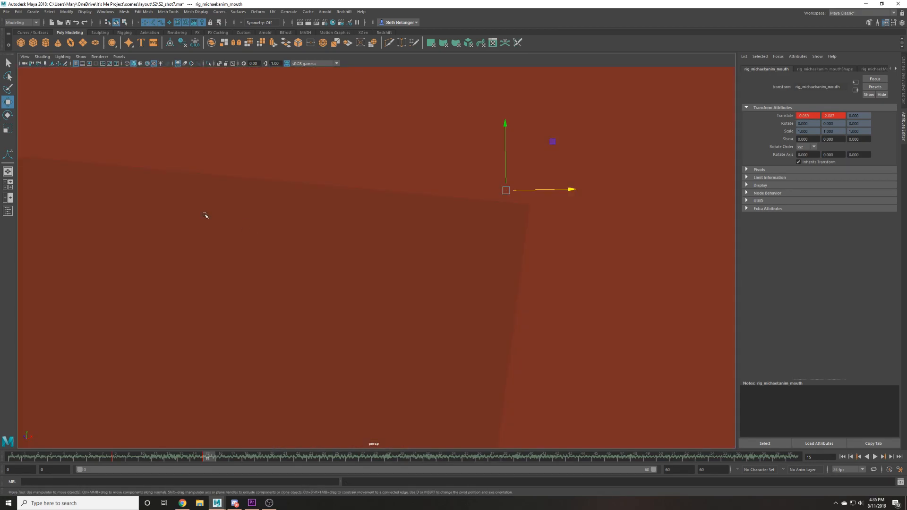
scroll(205, 215, "up", 2)
left_click_drag(89, 235, 101, 231, "alt")
left_click(101, 231)
key("ctrl+s")
key("Return")
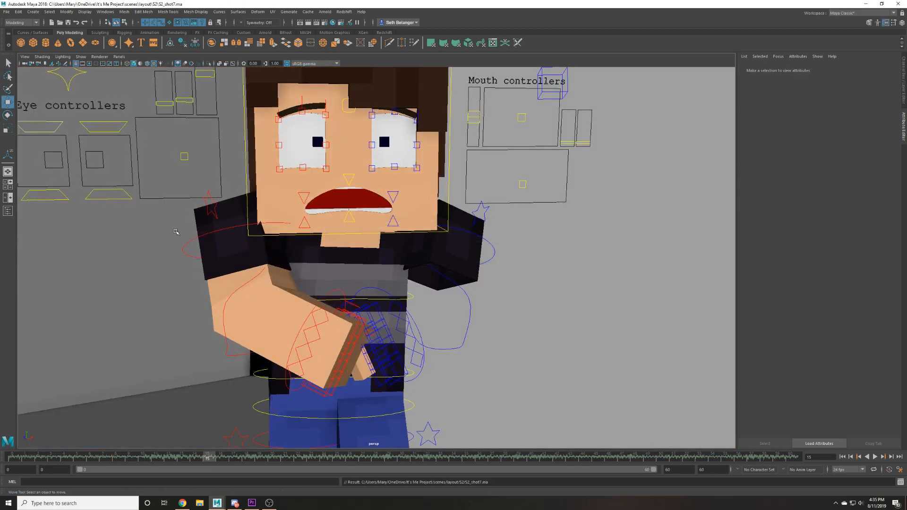
Rotate Michael's right clavicle control, and set Translate X, Y and Z to 0 on both clavicle controls.
left_click(182, 248)
key("e")
left_click_drag(271, 242, 245, 264)
key("w")
left_click(904, 92)
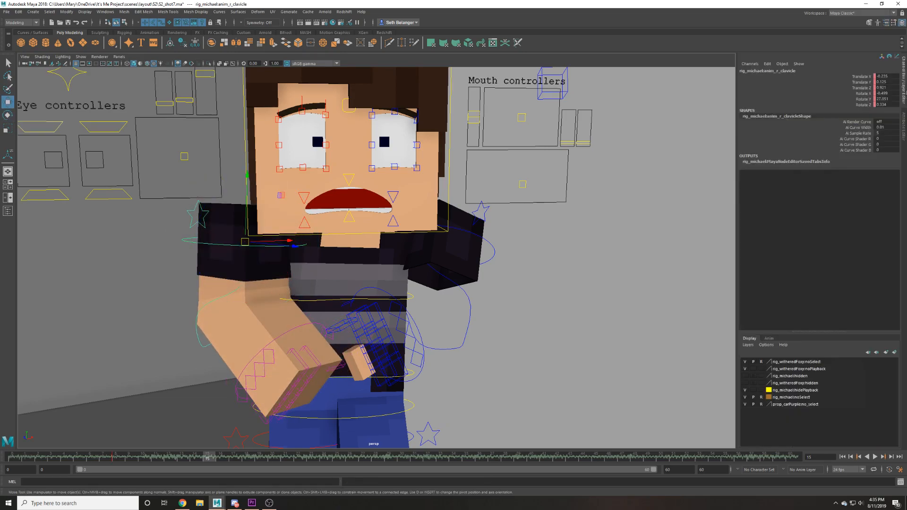
type("0")
key("Return")
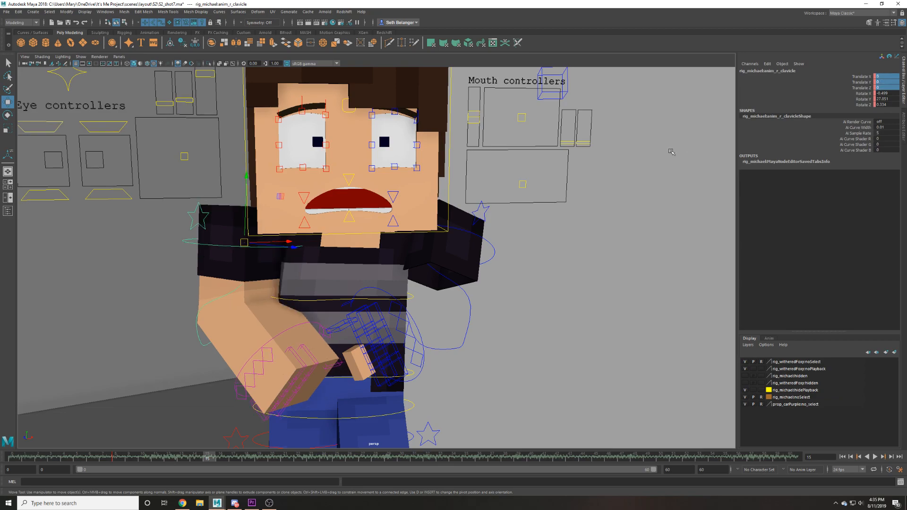
left_click(491, 256)
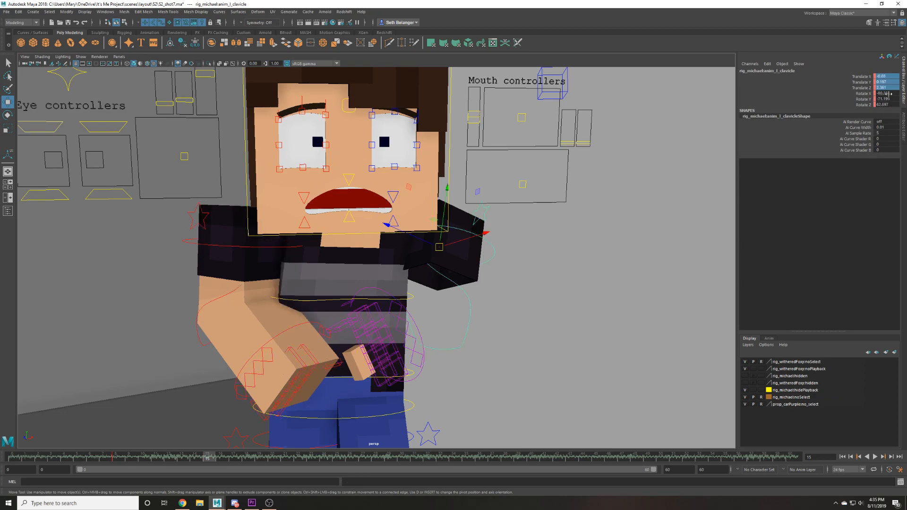
type("0")
key("Return")
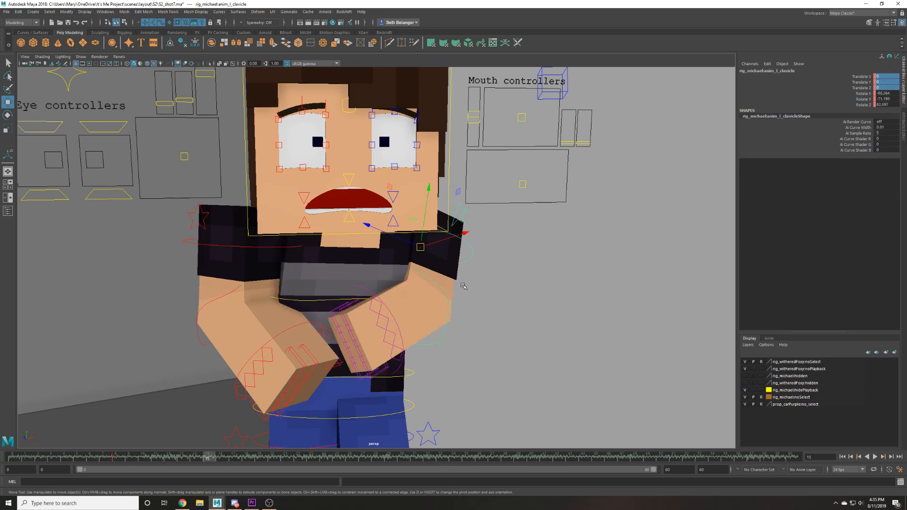
Rotate Michael's left clavicle and forearm controls so the upper arm extends sideways and the forearm hangs down.
key("e")
left_click_drag(405, 280, 439, 269)
left_click_drag(407, 214, 398, 251)
key("w")
key("e")
key("w")
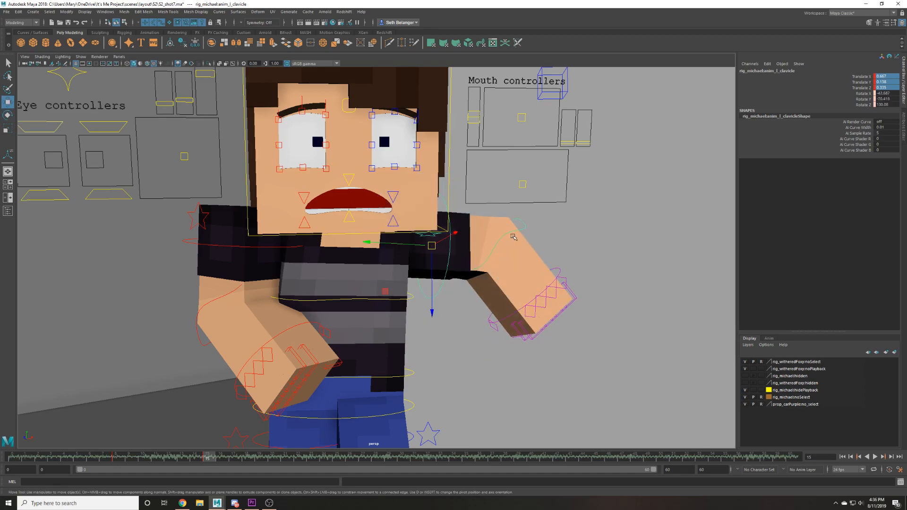
left_click(512, 236)
key("e")
left_click_drag(487, 285, 435, 277)
Rotate Michael's right clavicle and forearm controls so the upper arm extends sideways and the forearm hangs down.
left_click(243, 246)
left_click_drag(231, 233, 279, 264)
key("w")
key("e")
left_click_drag(200, 249, 241, 296)
key("ctrl+z")
key("w")
left_click(193, 236)
key("e")
key("w")
left_click(241, 290)
key("e")
key("w")
left_click(451, 345)
key("f")
key("bracketleft")
key("bracketleft")
key("bracketleft")
key("bracketleft")
key("bracketleft")
key("bracketleft")
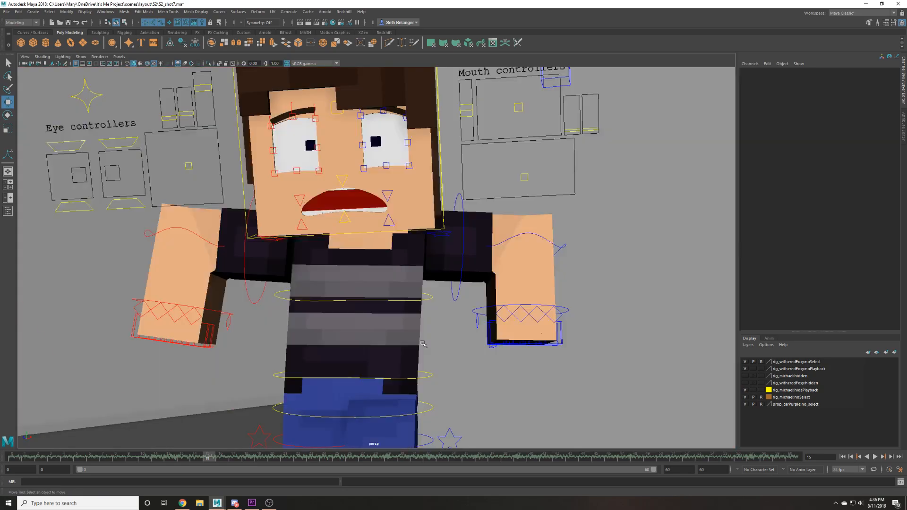
key("bracketleft")
key("bracketleft")
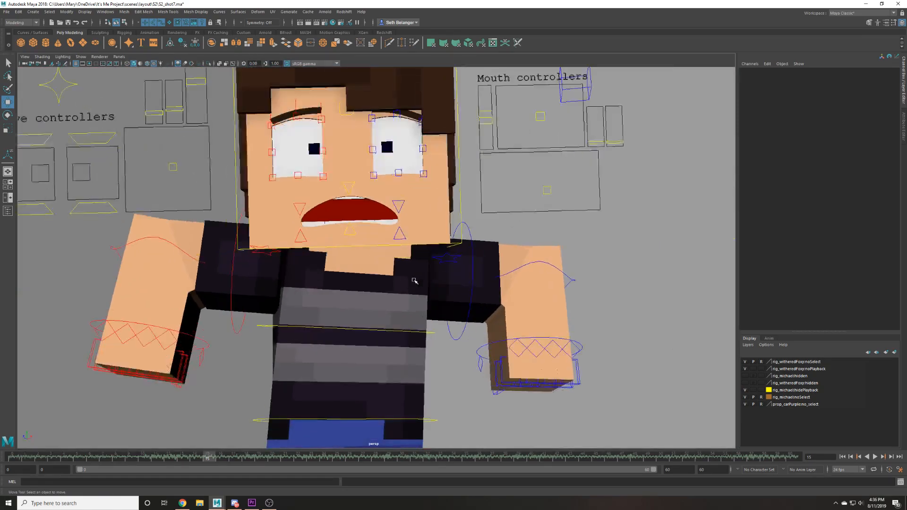
mouse_move(413, 280)
left_mouse_down("alt")
mouse_move(435, 279)
mouse_move(420, 282)
left_mouse_up("alt")
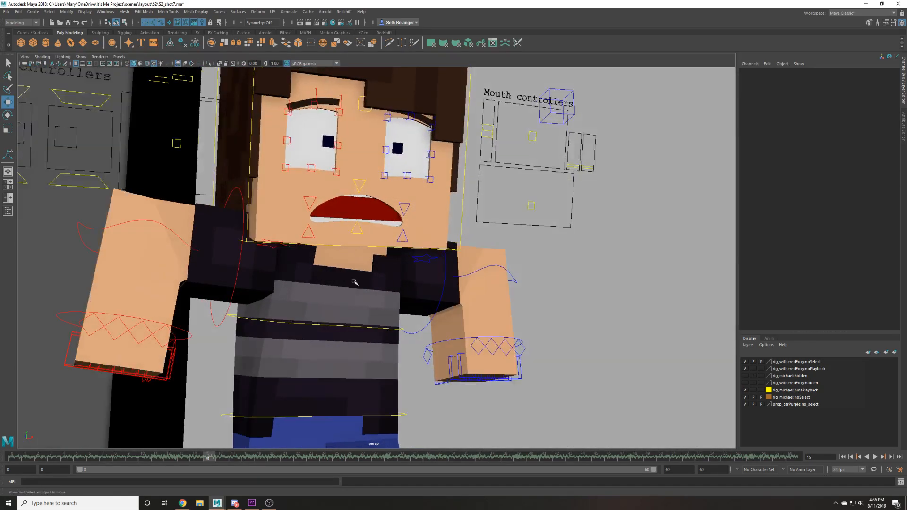
middle_click_drag(216, 258, 387, 302, "alt")
scroll(387, 303, "up", 3)
mouse_move(387, 303)
left_mouse_down("alt")
mouse_move(362, 298)
mouse_move(308, 317)
mouse_move(302, 285)
mouse_move(295, 300)
mouse_move(456, 294)
mouse_move(275, 295)
mouse_move(326, 303)
mouse_move(367, 212)
left_mouse_up("alt")
key("4")
key("6")
scroll(329, 287, "down", 2)
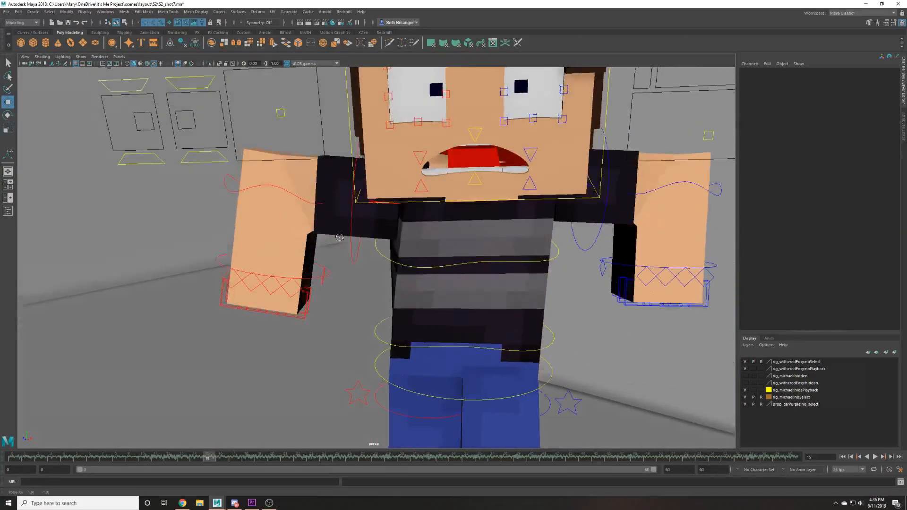
Rotate Michael's right clavicle control to angle the upper arm away from the torso.
left_click_drag(341, 238, 354, 199, "alt")
left_click(360, 190)
left_click_drag(444, 208, 448, 214, "alt")
right_click_drag(448, 215, 466, 239, "alt")
middle_click_drag(466, 240, 430, 258, "alt")
key("e")
left_click_drag(361, 240, 290, 208)
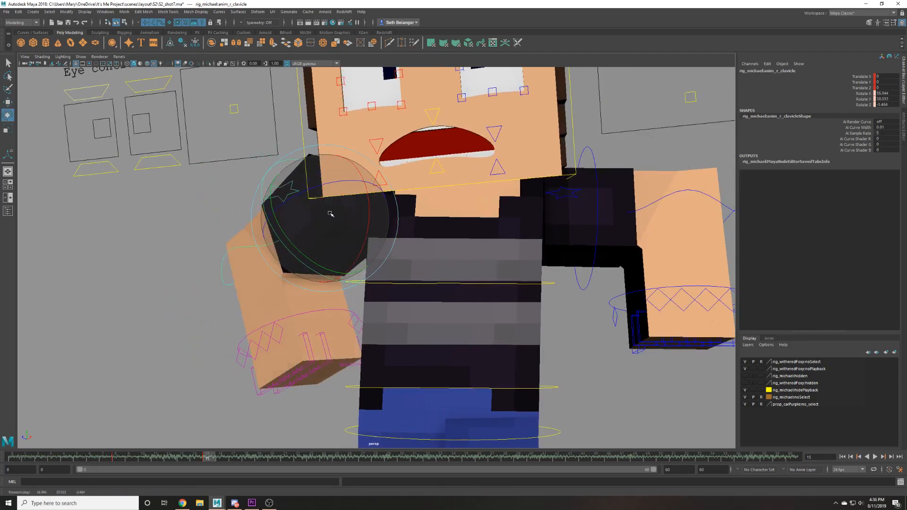
scroll(431, 275, "down", 2)
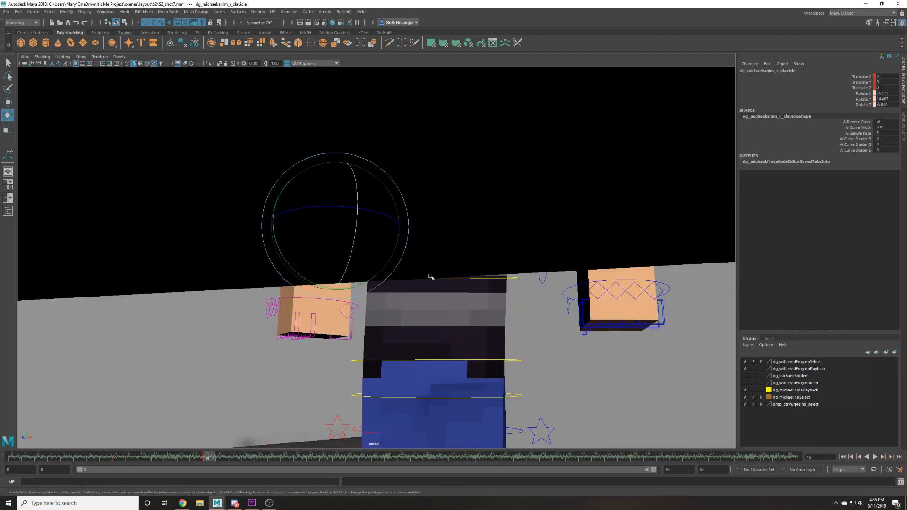
scroll(431, 276, "up", 2)
left_click_drag(426, 283, 429, 265, "alt")
Set Translate X, Y and Z to 0 on Michael's right and left clavicle controls.
key("w")
left_click_drag(359, 208, 324, 211, "alt")
left_click(563, 253, "shift")
left_click_drag(600, 250, 526, 243, "alt")
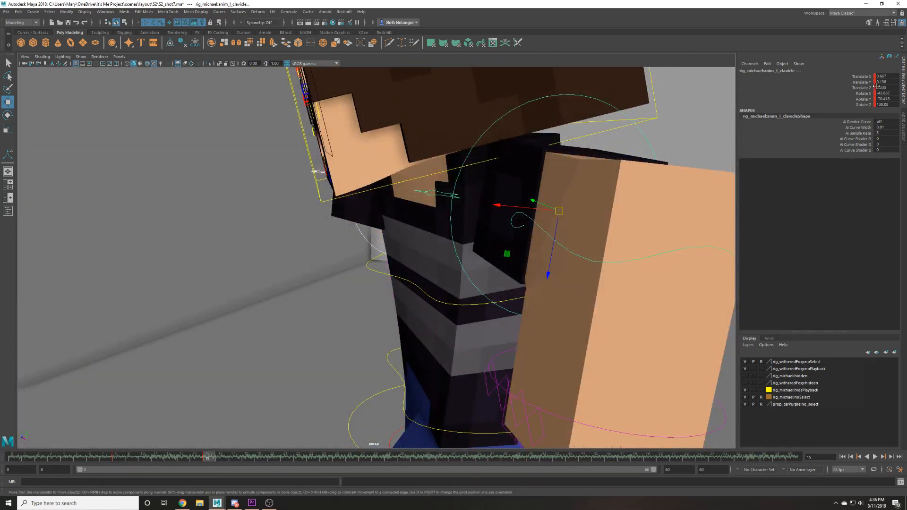
type("0")
key("Return")
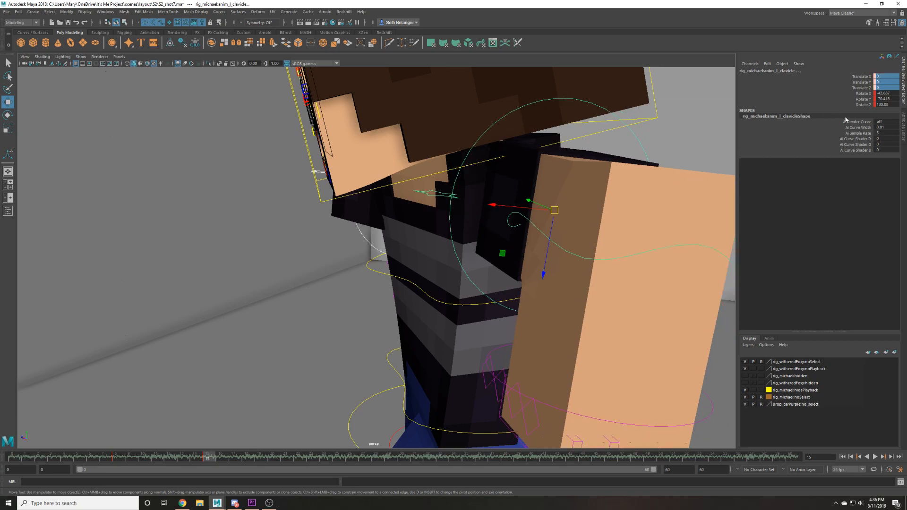
Shift both clavicle controls together along Z to a Translate Z of about -1.142, drawing the shoulders inward.
left_click(861, 88)
middle_click_drag(477, 181, 515, 175)
left_click_drag(540, 179, 675, 182, "alt")
scroll(375, 196, "up", 3)
left_click_drag(375, 196, 454, 204, "alt")
scroll(403, 195, "down", 2)
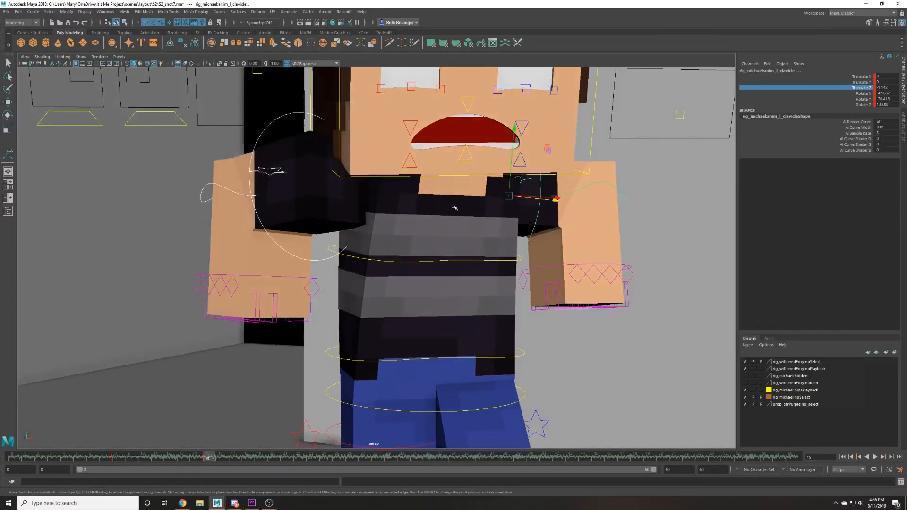
scroll(381, 257, "down", 3)
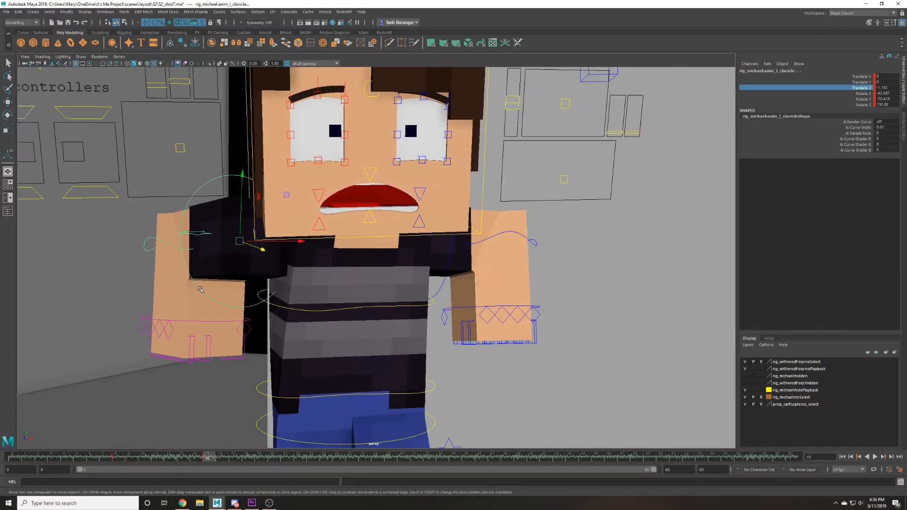
Rotate Michael's right clavicle and forearm controls so the arm slopes down and outward from the shoulder.
left_click(200, 289)
key("e")
left_click_drag(232, 272, 259, 259)
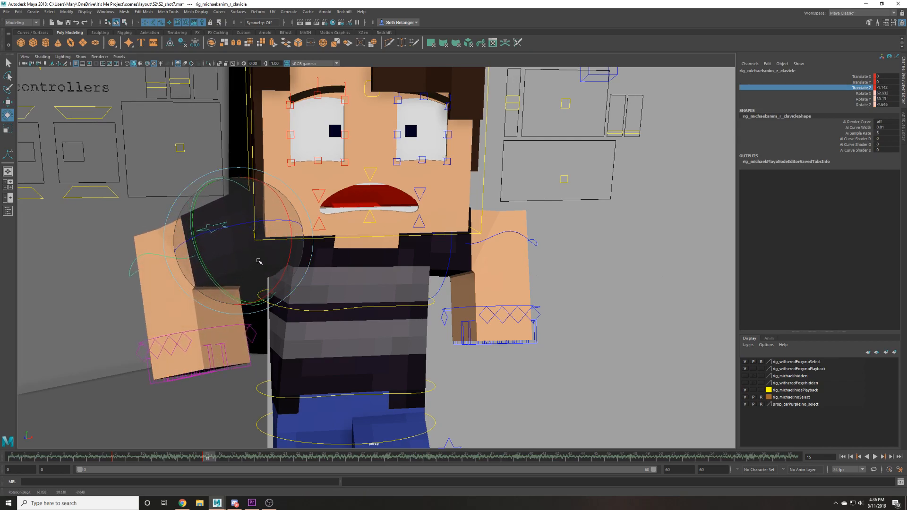
left_click(215, 225)
left_click_drag(215, 227, 443, 277)
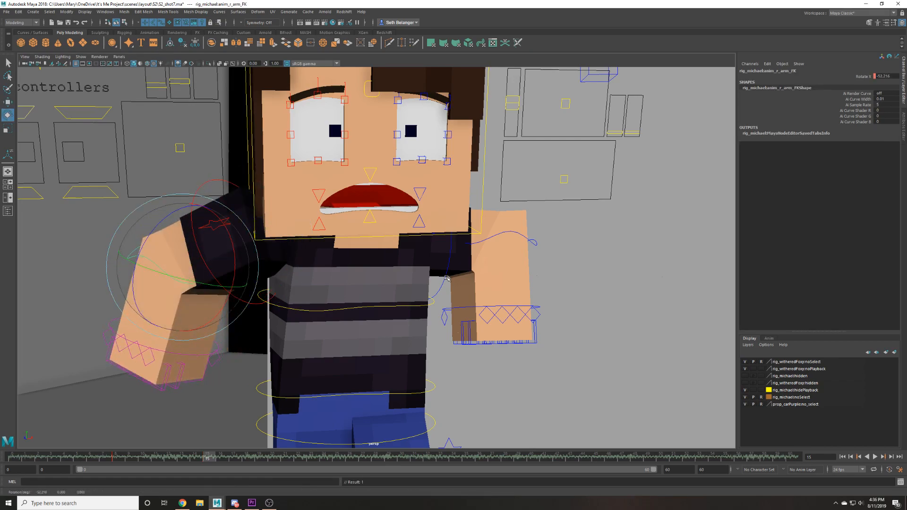
Rotate Michael's left clavicle and forearm controls so the left arm slopes down and outward like the right one.
left_click(525, 250)
left_click_drag(522, 251, 439, 331)
key("w")
key("e")
Lower Michael's COG control and shift it back to about -1.7 on Z, and rotate it about -5.4 on X.
mouse_move(388, 307)
left_mouse_down("alt")
mouse_move(339, 313)
mouse_move(384, 344)
mouse_move(390, 257)
mouse_move(378, 304)
left_mouse_up("alt")
left_click(355, 312)
key("e")
key("w")
left_click(396, 289)
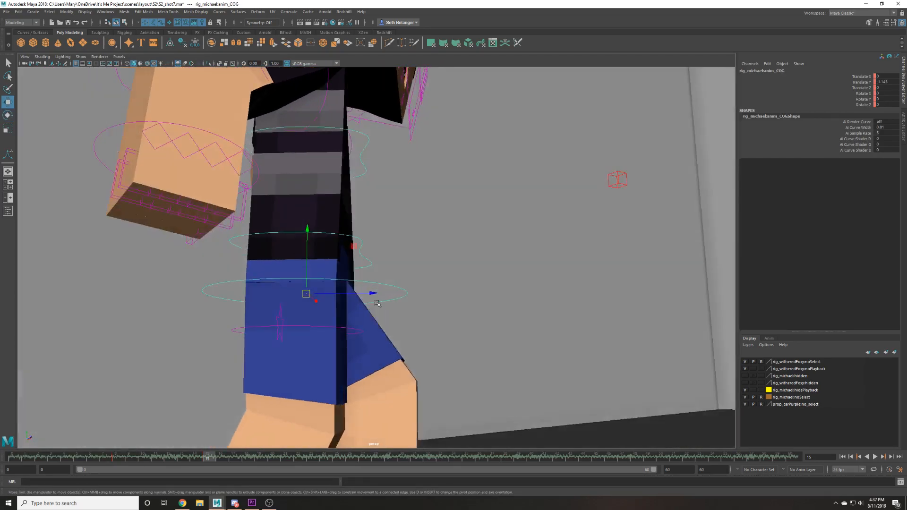
left_click_drag(355, 246, 286, 273)
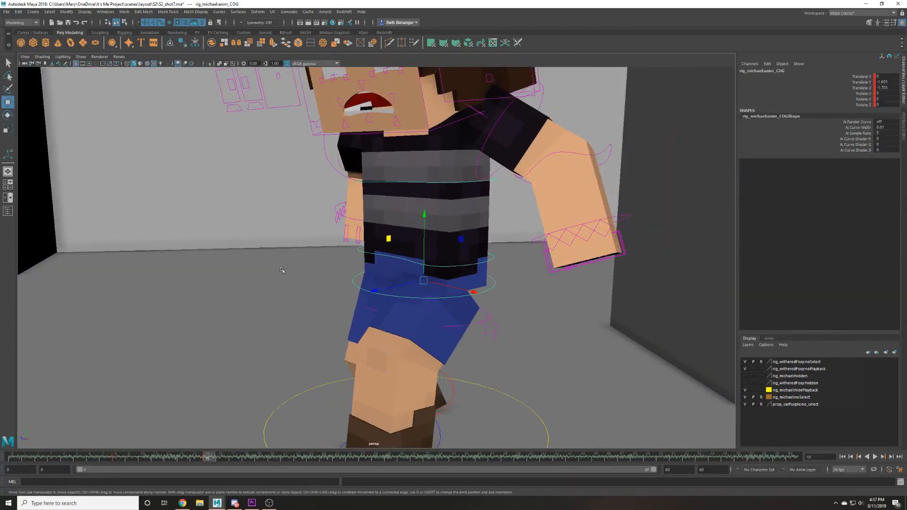
scroll(281, 270, "down", 2)
left_click_drag(289, 271, 332, 264, "alt")
key("e")
left_click_drag(248, 203, 304, 298, "alt")
scroll(304, 298, "up", 3)
left_click_drag(293, 268, 343, 269, "alt")
key("w")
Look through camera1 and play back the animation to check Michael's pose.
left_click(119, 56)
mouse_move(137, 64)
left_click(199, 64)
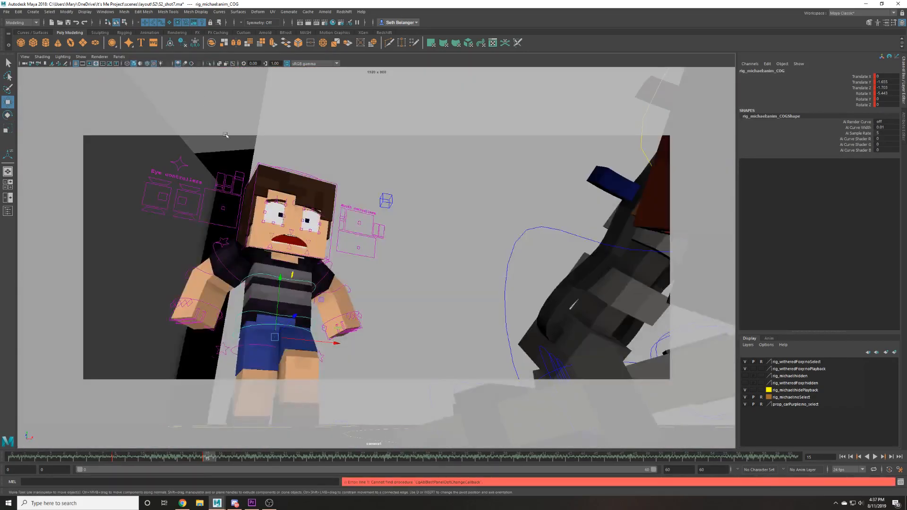
key("alt+v")
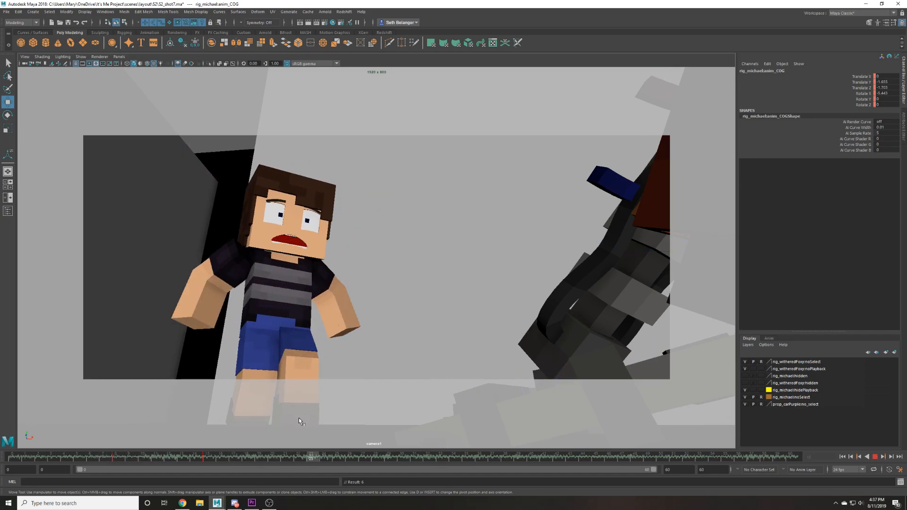
key("alt+v")
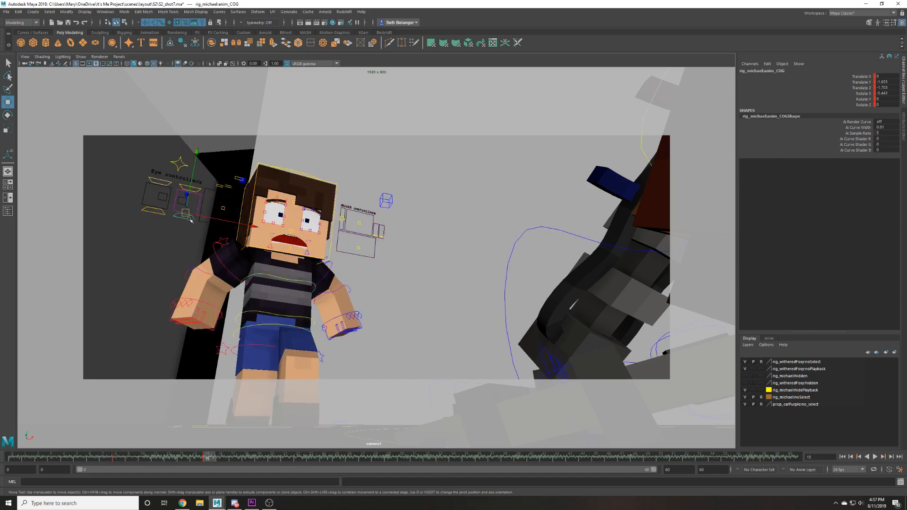
Raise Michael's left lower eyelid control slightly and play back the animation.
left_click(186, 195)
left_click_drag(191, 177, 195, 172)
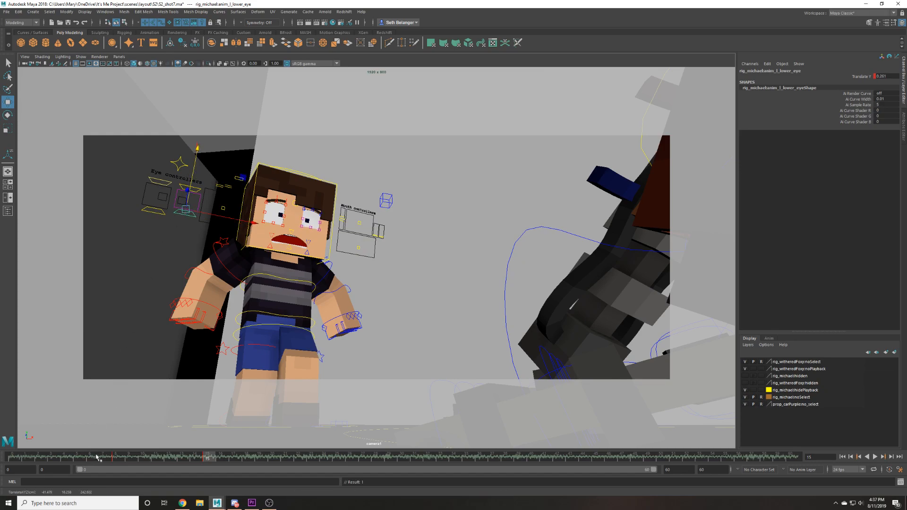
key("alt+v")
key("alt+v")
Shift Michael's mouth control sideways to a Translate X of about -0.331, check it in playback, and save the scene.
left_click(364, 222)
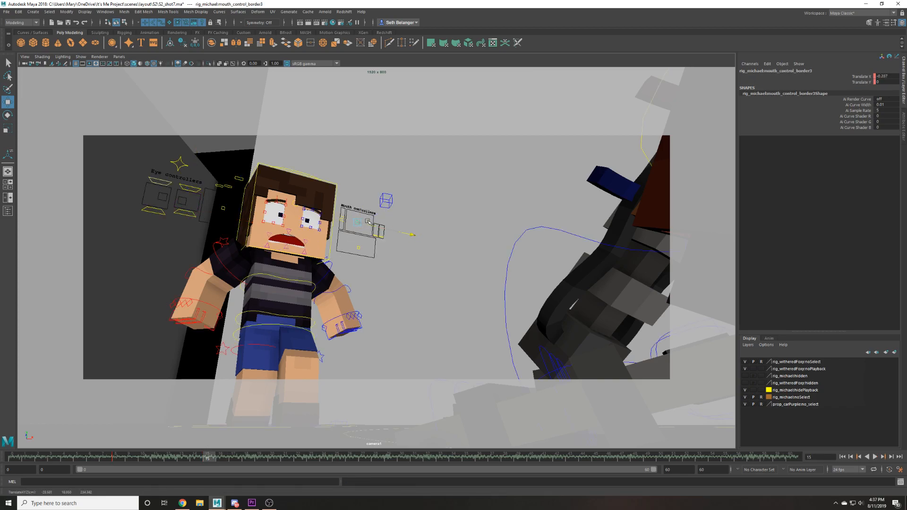
key("alt+v")
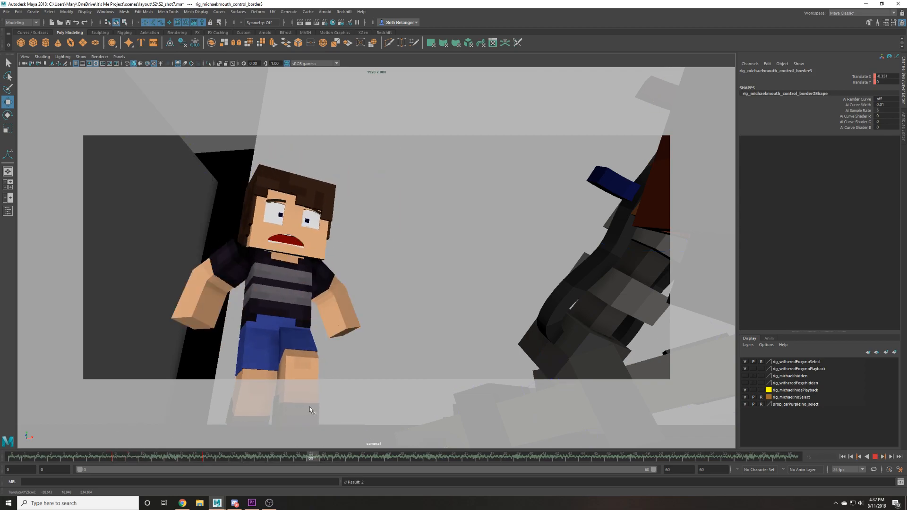
key("alt+v")
key("ctrl+s")
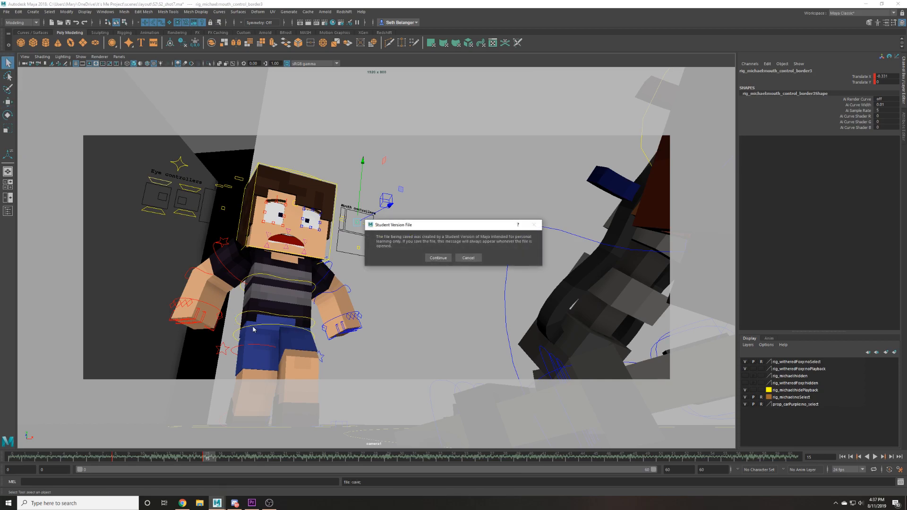
key("alt+v")
Select Michael's master control and scrub the timeline to review the motion, stopping at frame 19.
left_click_drag(238, 461, 152, 432)
left_click_drag(112, 461, 281, 439)
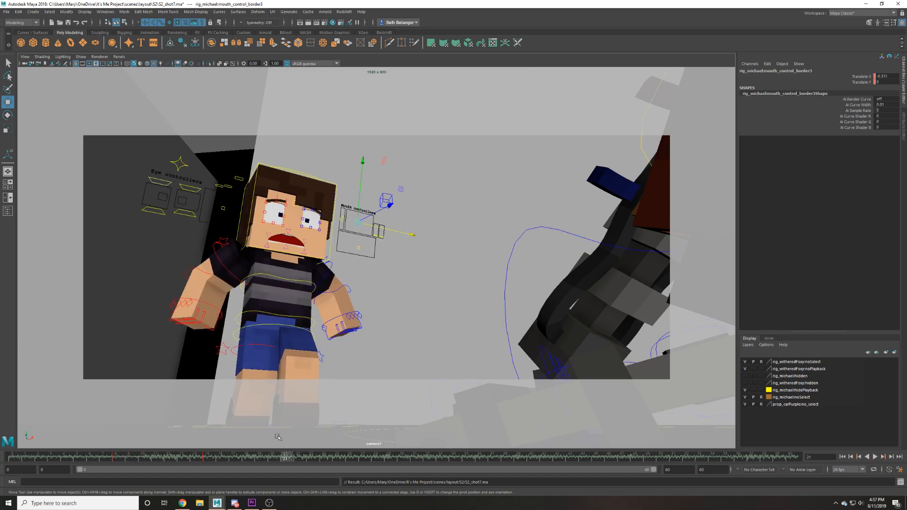
left_click(187, 428)
left_click(193, 428)
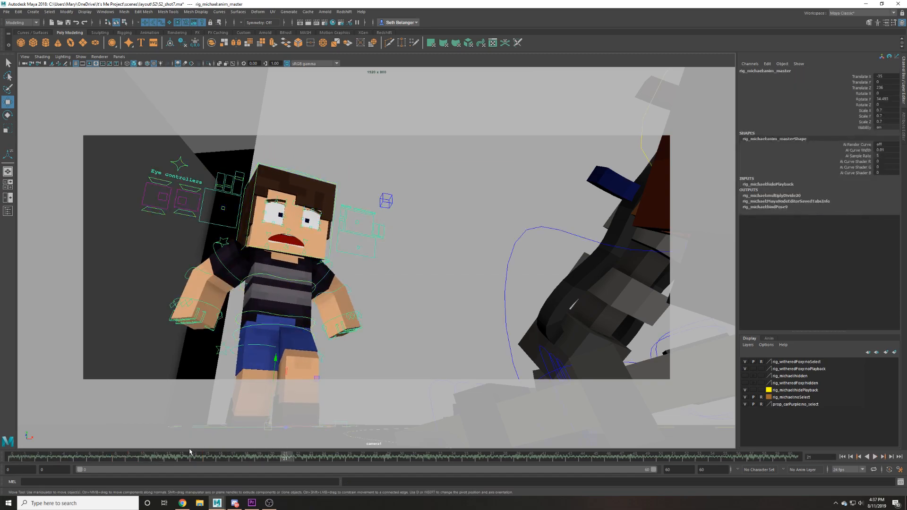
left_click_drag(189, 455, 156, 458)
left_click_drag(92, 458, 267, 456)
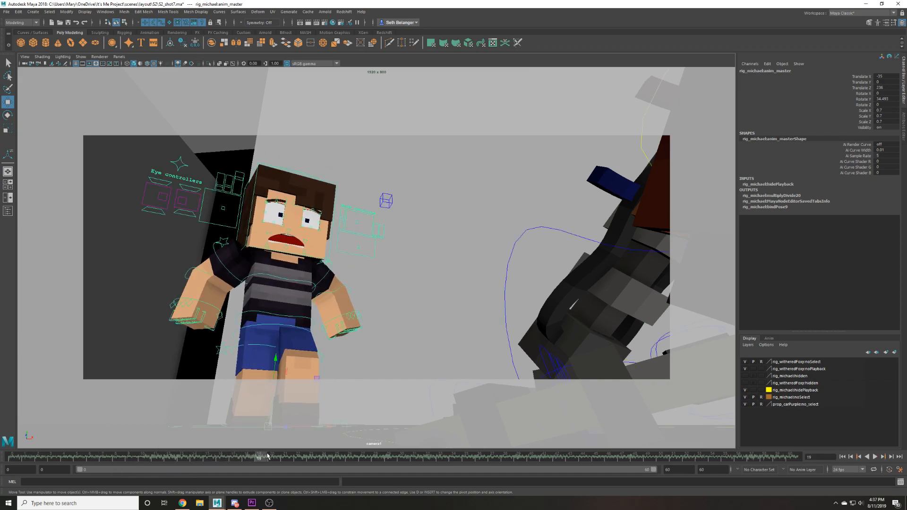
Select Michael's hip, clavicle, forearm, head and leg controls, key them at frame 19, and save the scene.
left_click(254, 325)
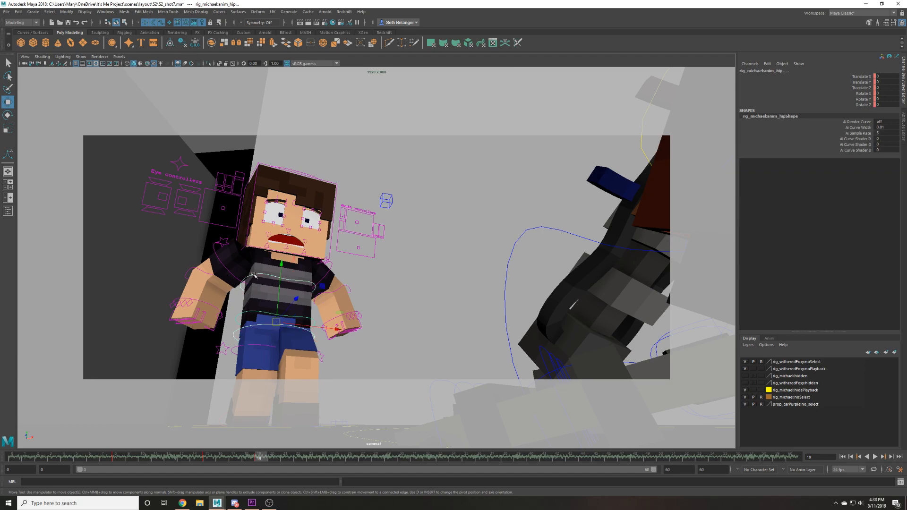
left_click(235, 276)
left_click(329, 272)
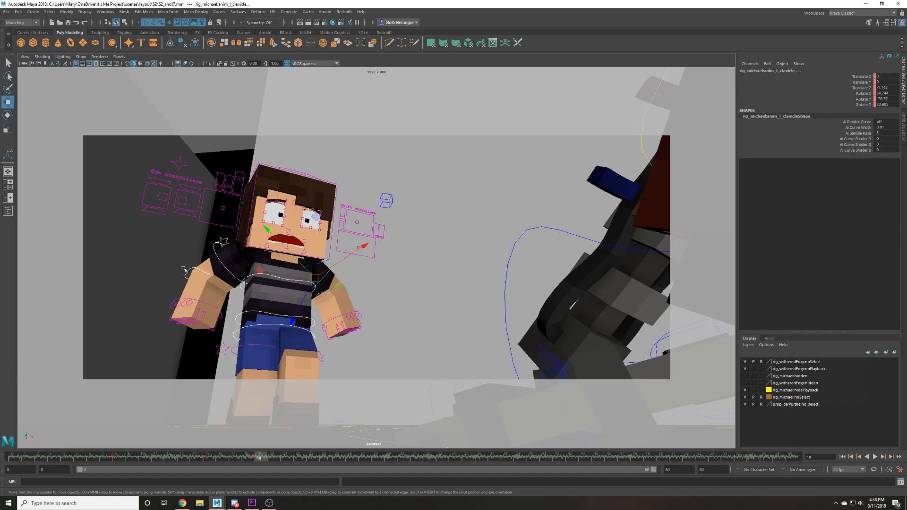
left_click(336, 293)
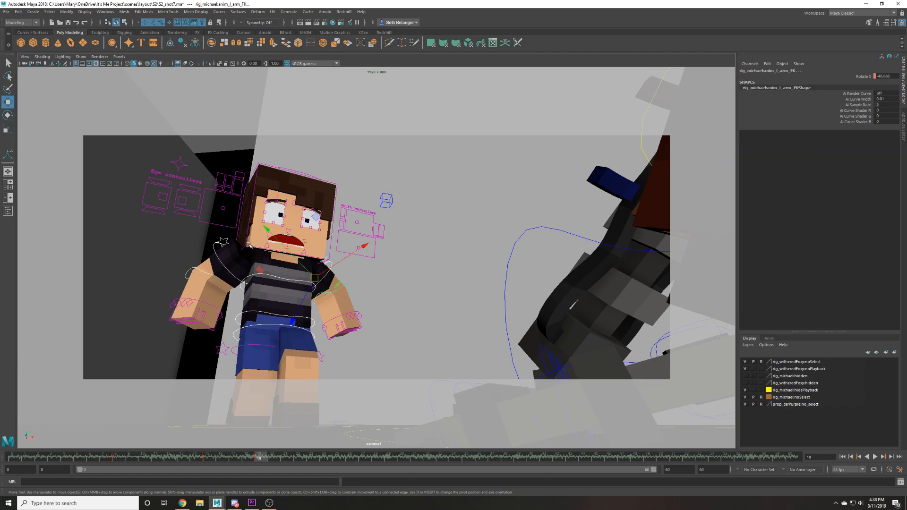
left_click(245, 247)
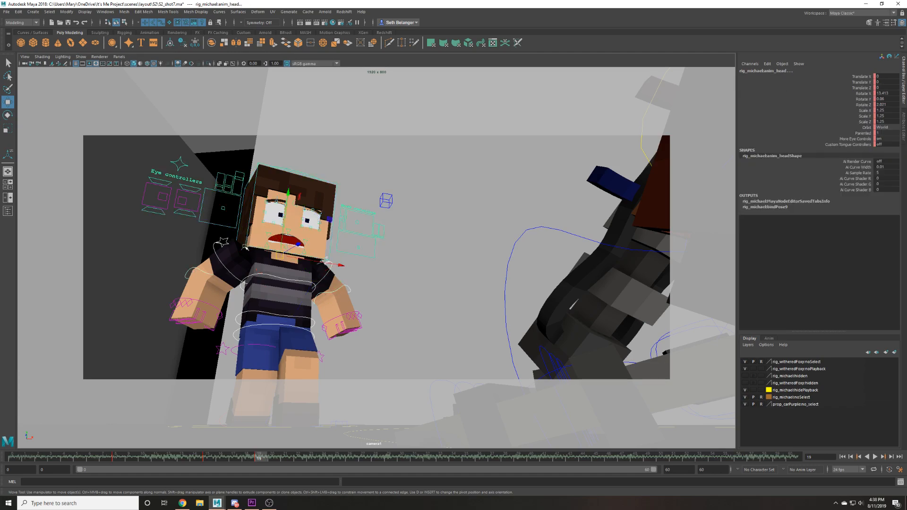
left_click(265, 414)
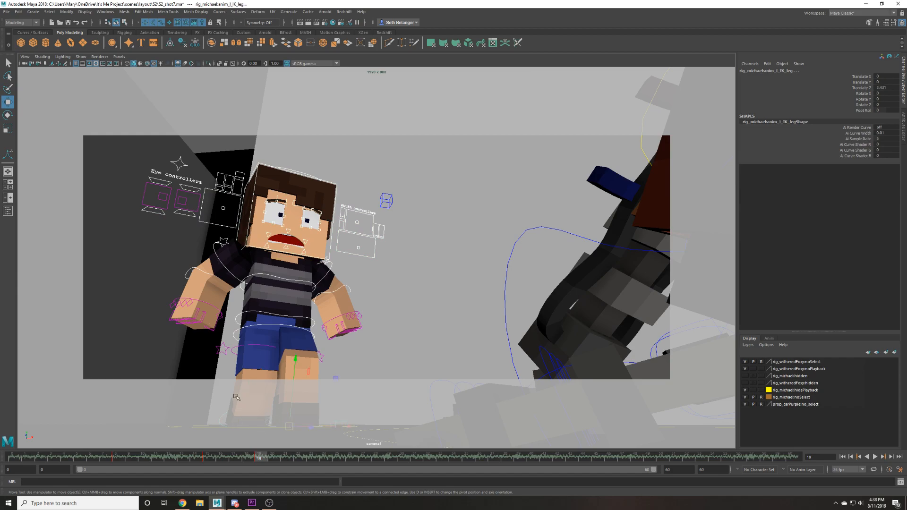
key("q")
key("ctrl+s")
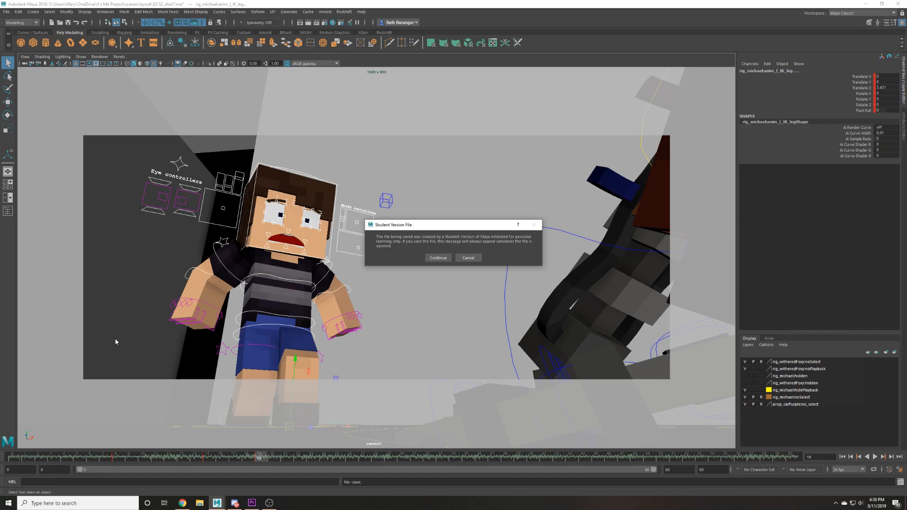
key("Return")
key("w")
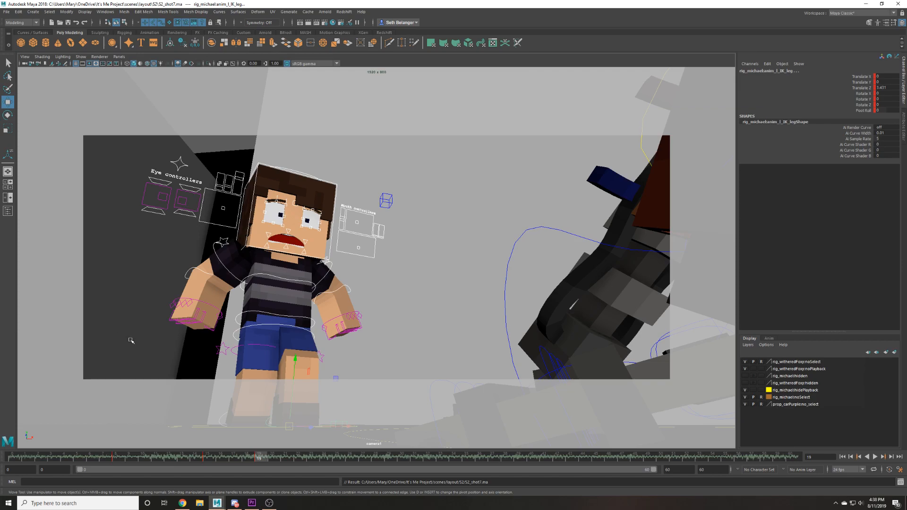
Turn Michael's master control to a Rotate Y of 90 at frame 27 and key it.
left_click_drag(256, 457, 363, 455)
left_click(238, 427)
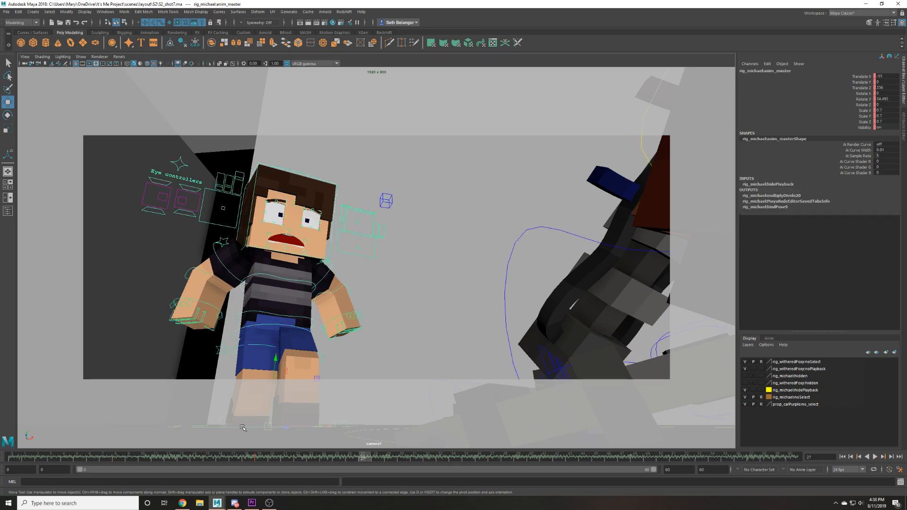
key("e")
left_click_drag(272, 436, 231, 421)
key("w")
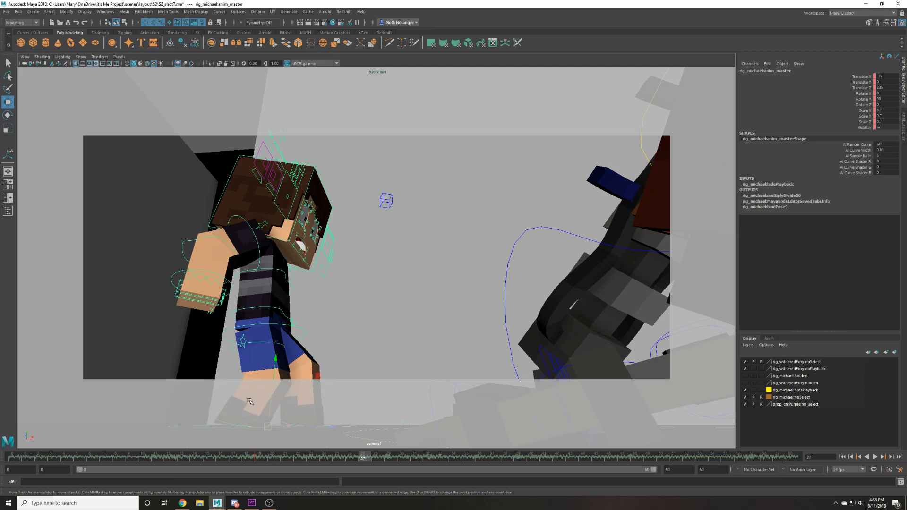
Switch to the perspective view and select Michael's COG control at the hips.
left_click(119, 57)
mouse_move(152, 63)
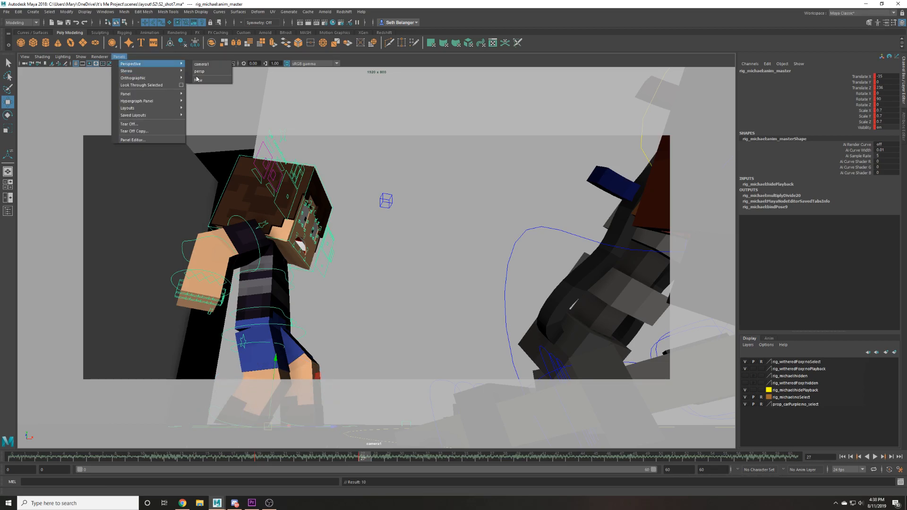
left_click(200, 72)
left_click_drag(399, 268, 341, 328, "alt")
scroll(257, 156, "up", 3)
middle_click_drag(256, 156, 270, 293, "alt")
scroll(270, 293, "up", 3)
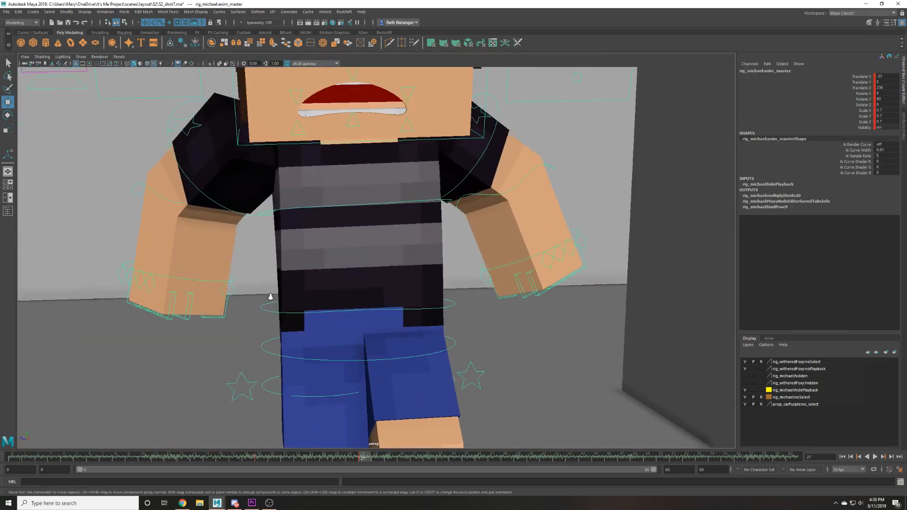
scroll(271, 302, "down", 2)
left_click(274, 331)
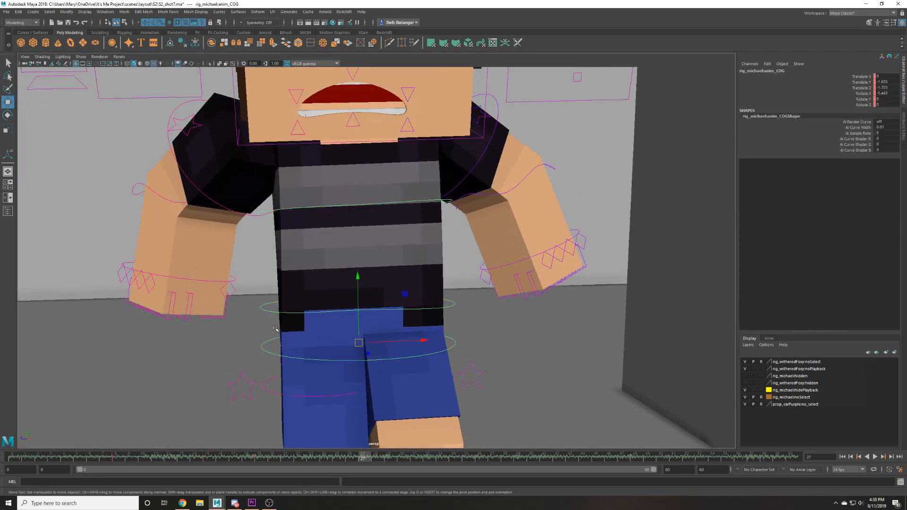
left_click_drag(341, 306, 390, 313, "alt")
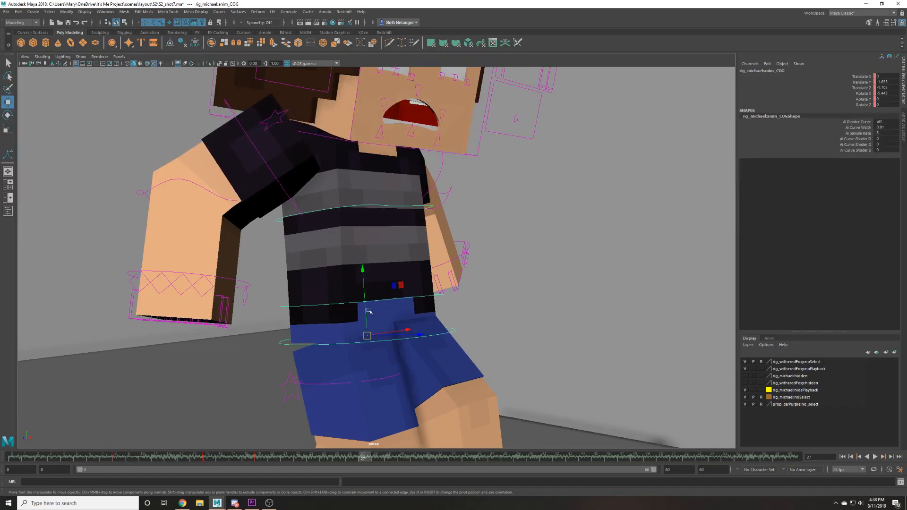
scroll(279, 300, "down", 2)
left_click_drag(279, 300, 234, 299, "alt")
scroll(261, 299, "down", 2)
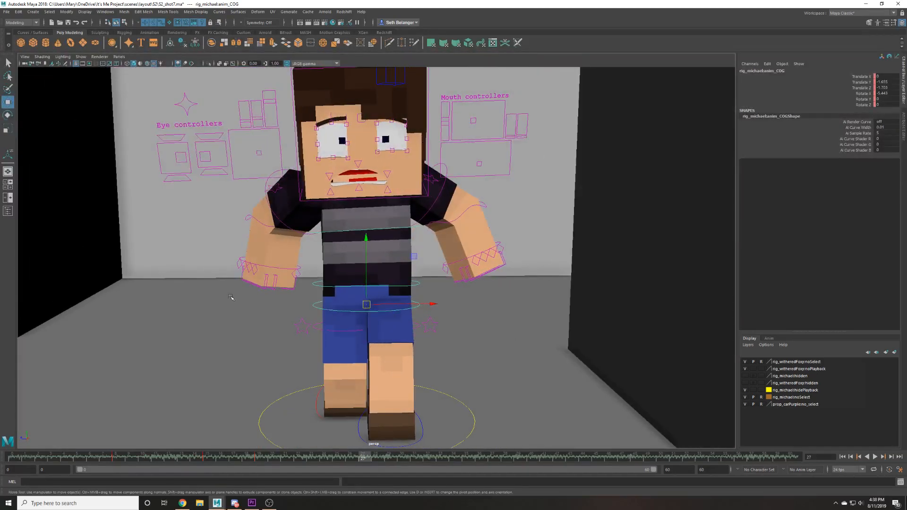
scroll(234, 299, "up", 2)
key("e")
left_click_drag(326, 302, 367, 269)
key("ctrl+z")
key("w")
Reset the COG control's Translate Y, Translate Z and Rotate X to 0 and rotate Michael's body into a forward lean.
scroll(363, 302, "up", 3)
left_click_drag(351, 333, 404, 334, "alt")
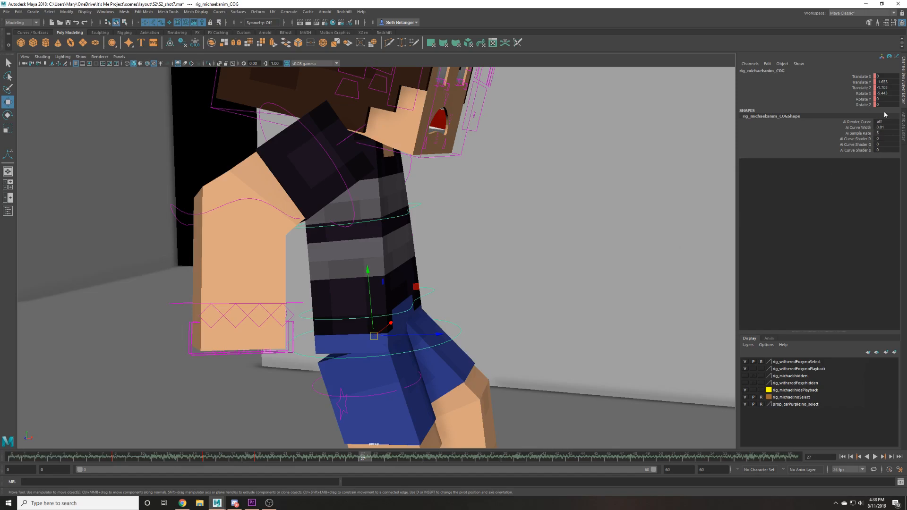
key("Return")
key("e")
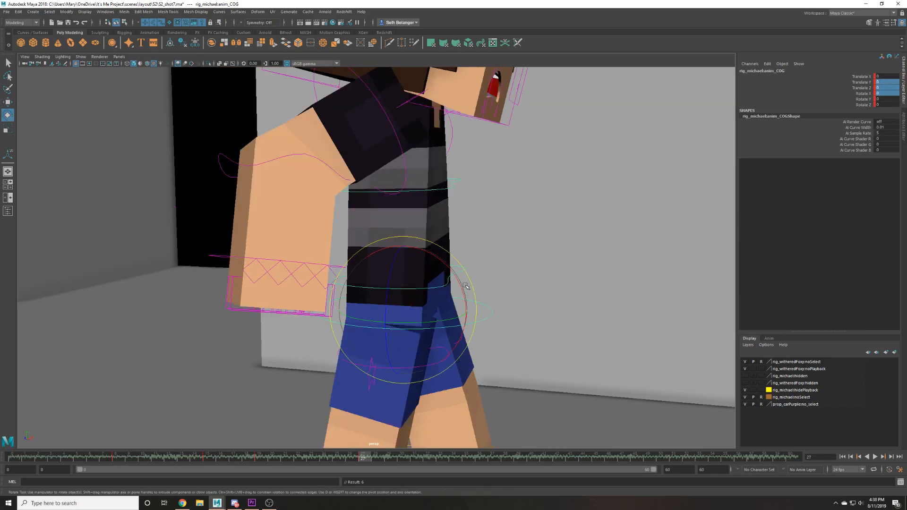
left_click_drag(460, 286, 494, 300)
key("w")
left_click_drag(529, 353, 487, 308, "alt")
Move Michael's left leg IK control forward and lift it into a running stride.
left_click(437, 339)
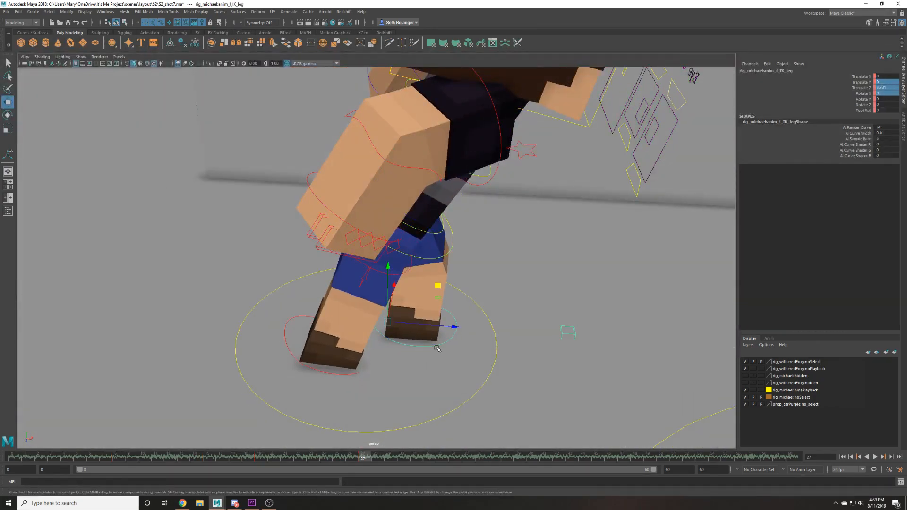
key("f")
left_click_drag(448, 379, 514, 387)
mouse_move(490, 341)
left_mouse_down()
mouse_move(495, 293)
mouse_move(487, 354)
left_mouse_up()
key("e")
key("w")
middle_click_drag(565, 353, 526, 325)
Move Michael's right leg IK control behind the body and tilt the foot for the push-off of the running stride.
left_click(365, 404)
left_click_drag(343, 406, 276, 399)
key("e")
left_click_drag(267, 354, 283, 392)
key("w")
scroll(374, 320, "up", 1)
middle_click_drag(370, 318, 373, 320)
scroll(374, 321, "down", 1)
key("ctrl+z")
mouse_move(286, 367)
middle_mouse_down()
mouse_move(300, 344)
mouse_move(295, 352)
middle_mouse_up()
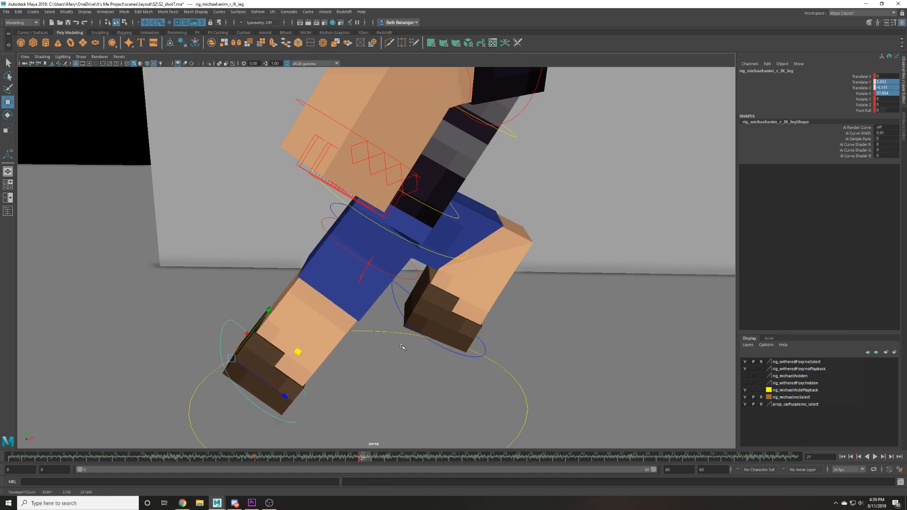
mouse_move(504, 344)
left_mouse_down("alt")
mouse_move(373, 347)
mouse_move(493, 340)
left_mouse_up("alt")
key("e")
middle_click_drag(494, 343, 503, 362)
key("w")
left_click_drag(509, 348, 467, 237, "alt")
Twist Michael's chest control to a Rotate Y of about 14.2 and key it at frame 27.
left_click(452, 214)
key("e")
mouse_move(435, 205)
left_mouse_down()
mouse_move(441, 210)
mouse_move(418, 204)
left_mouse_up()
key("w")
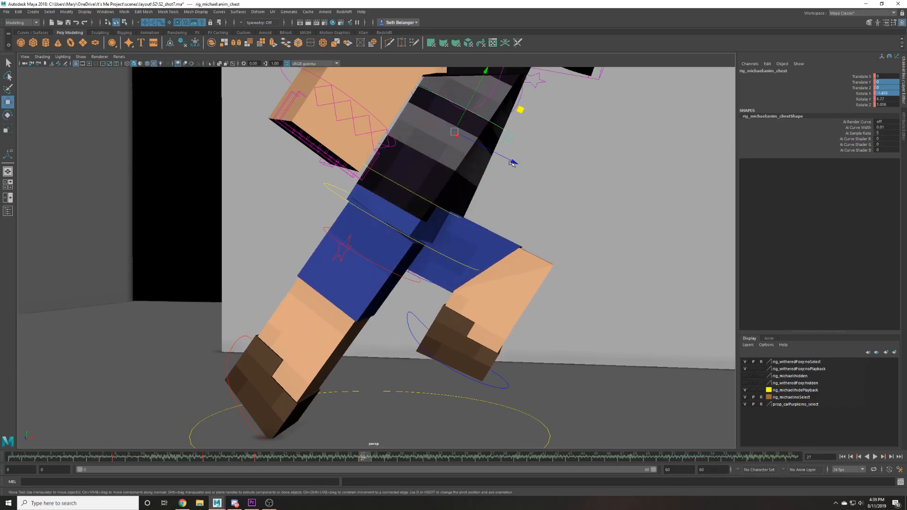
middle_click_drag(512, 161, 492, 259, "alt")
key("e")
left_click_drag(478, 243, 551, 264)
key("w")
key("s")
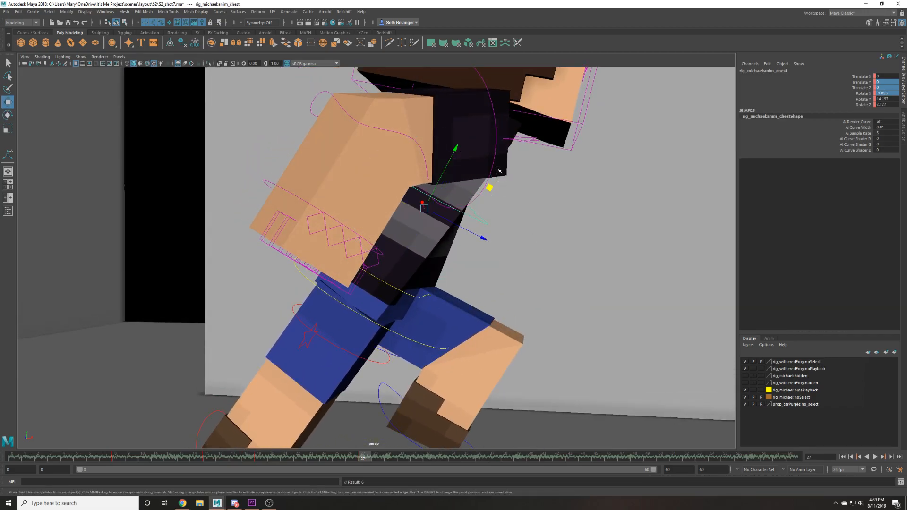
Zero the highlighted channels of Michael's right clavicle control and rotate the arm into the running pose.
left_click(496, 168)
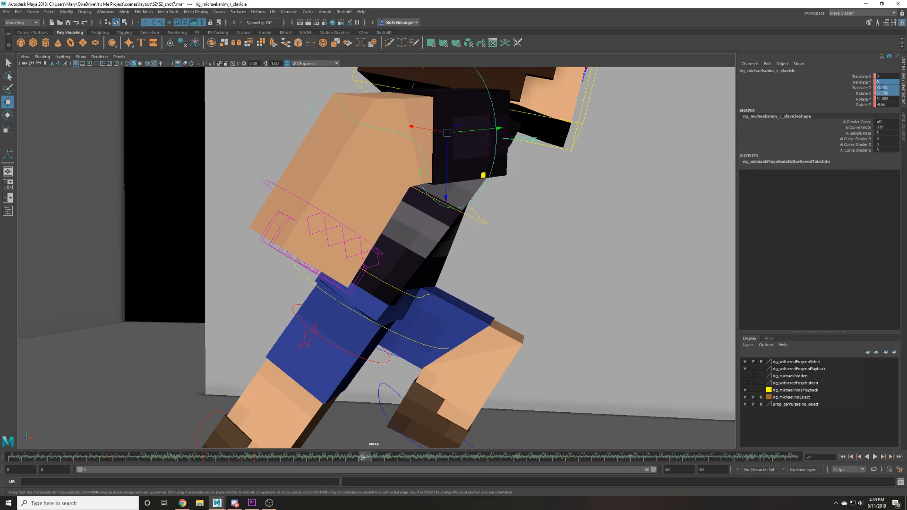
type("0")
key("Return")
key("e")
left_click_drag(495, 201, 448, 189)
key("w")
key("e")
key("w")
key("e")
left_click_drag(323, 169, 332, 164)
key("w")
Swing Michael's left arm back with the clavicle control and key the left FK arm control at frame 27.
left_click(557, 169)
left_click_drag(556, 169, 404, 157, "alt")
key("e")
key("w")
left_click_drag(462, 175, 359, 178, "alt")
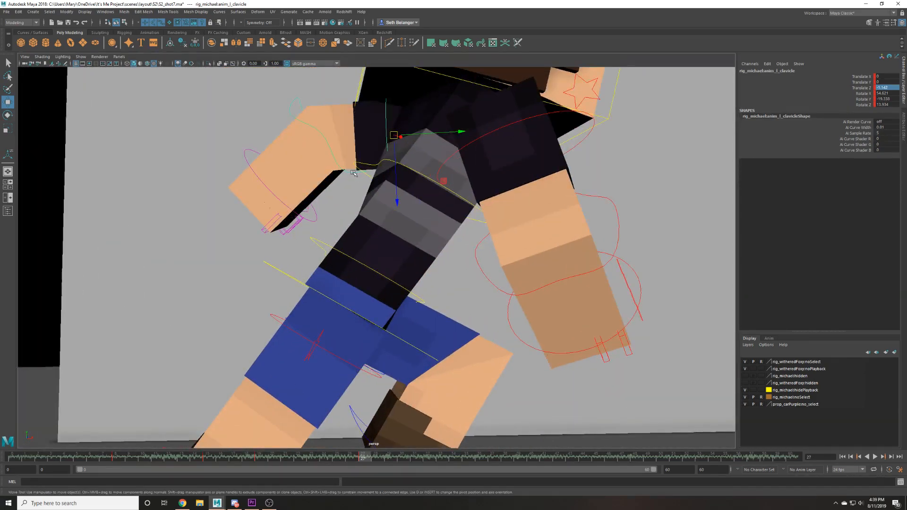
left_click(361, 160)
key("e")
key("w")
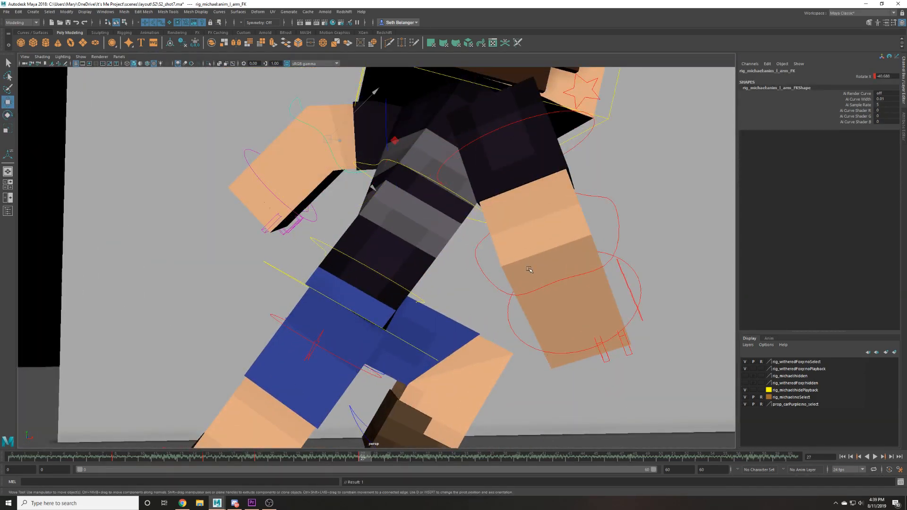
Swing Michael's right arm forward with the right clavicle control and key it at frame 27.
left_click(585, 193)
left_click_drag(585, 193, 584, 176, "alt")
left_click(571, 152)
left_click(581, 167)
left_click(562, 144)
left_click(579, 165)
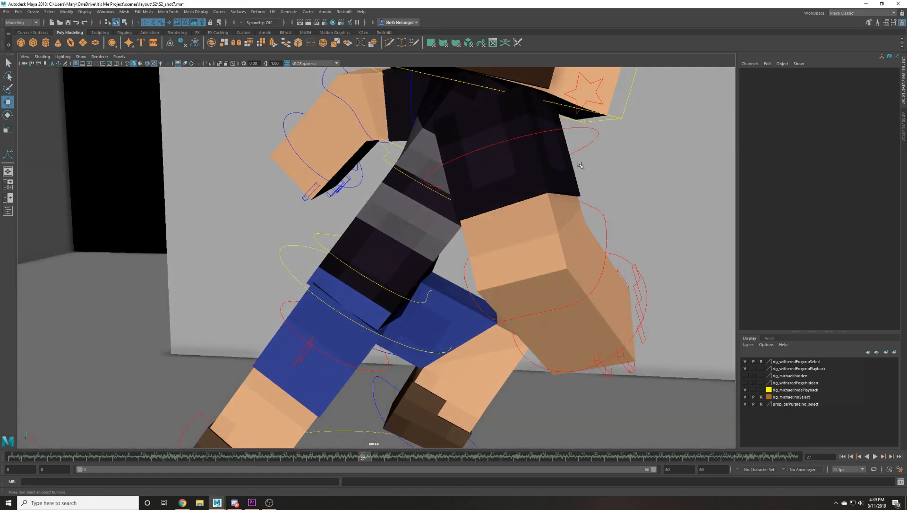
key("Return")
left_click(596, 135)
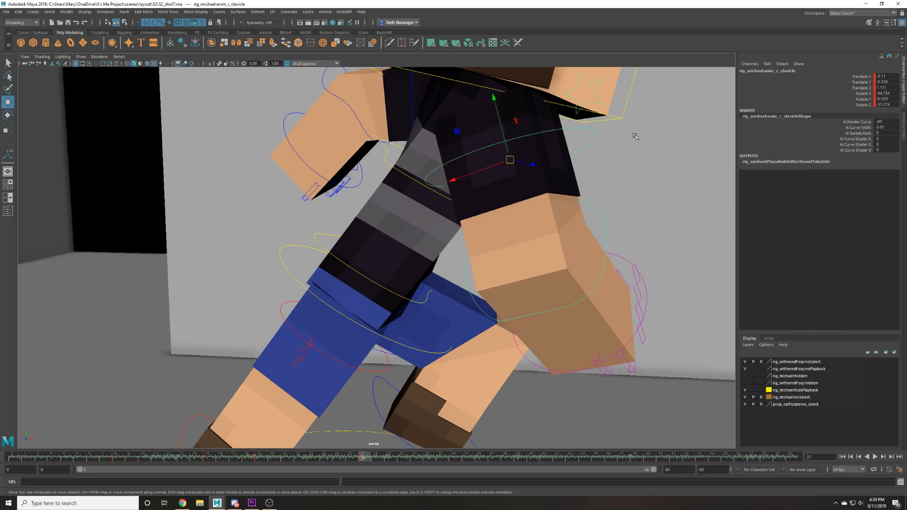
left_click(633, 136)
Check Michael's running pose from the front and save the scene.
scroll(618, 187, "up", 2)
left_click_drag(618, 187, 519, 196, "alt")
left_click(500, 220)
left_click(501, 230)
left_click(474, 231)
left_click(474, 227)
left_click(474, 231)
left_click(473, 222)
left_click(472, 229)
left_click(471, 226)
left_click_drag(472, 226, 479, 228, "alt")
key("ctrl+s")
key("Return")
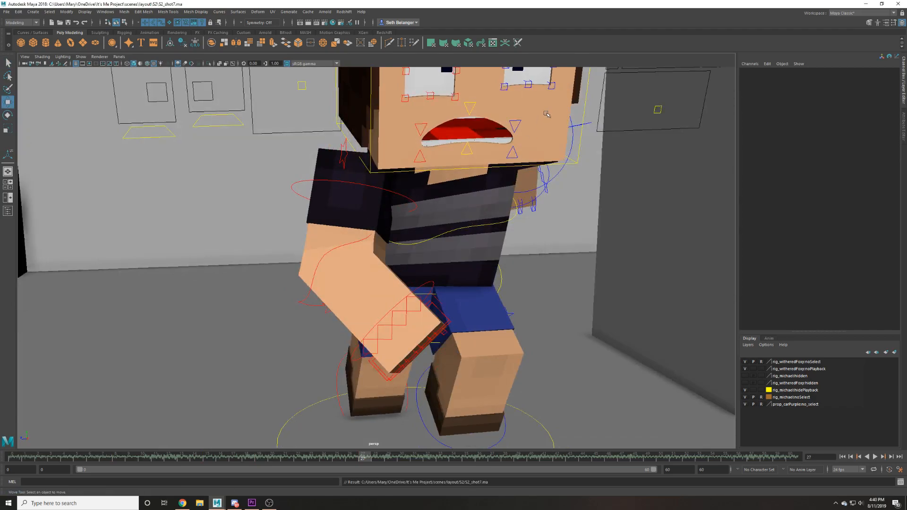
left_click(500, 226)
key("e")
left_click_drag(414, 227, 441, 226)
key("ctrl+z")
Inspect Michael's arms, torso and legs in the running pose from behind and from the front.
left_click(411, 159)
left_click_drag(410, 159, 428, 150, "alt")
right_click_drag(429, 151, 439, 156, "alt")
left_click_drag(439, 156, 551, 243, "alt")
key("e")
key("w")
scroll(593, 269, "down", 2)
left_click(594, 269)
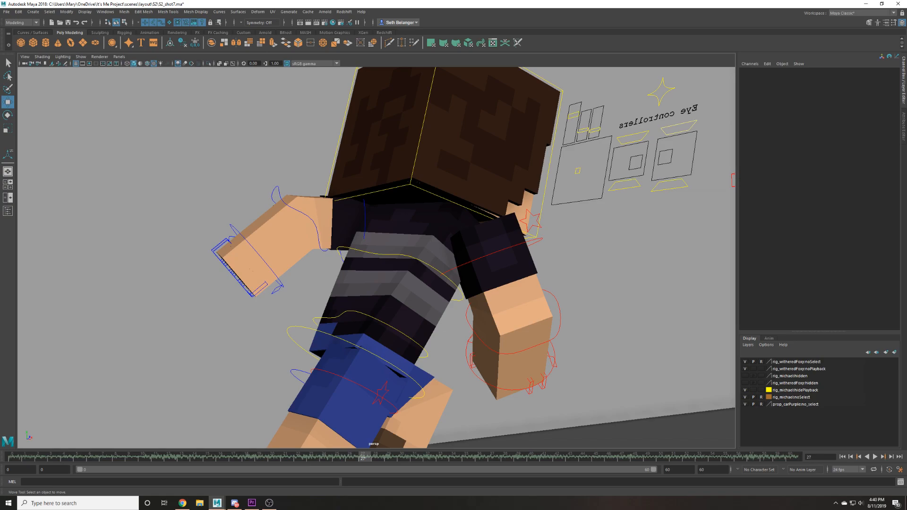
left_click_drag(162, 205, 314, 344, "alt")
left_click(179, 392)
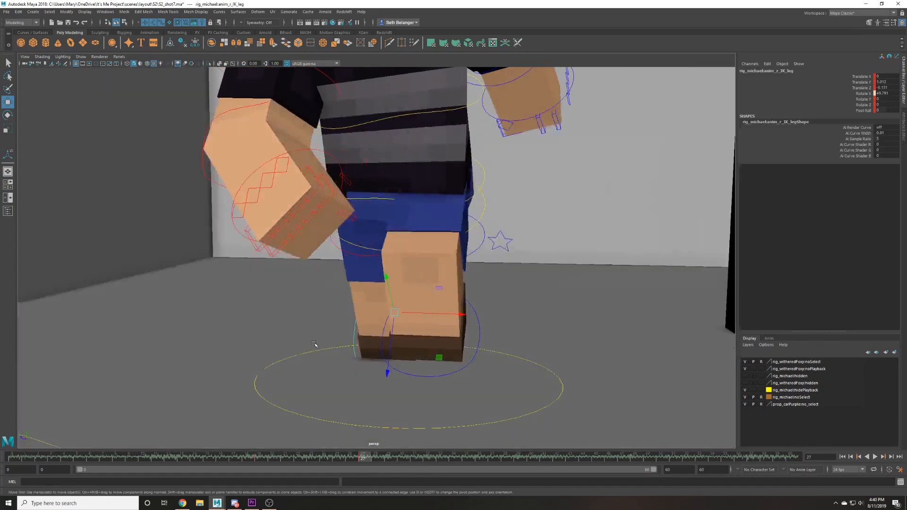
left_click_drag(239, 293, 250, 295, "alt")
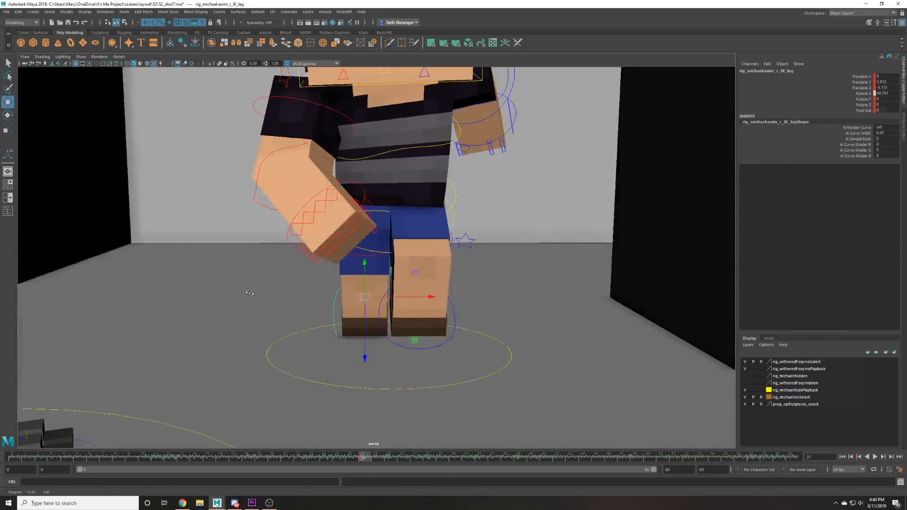
Through camera1, move Michael's master control to a Translate X of about 18.381 at frame 60 and key it.
left_click(281, 346)
left_click(119, 56)
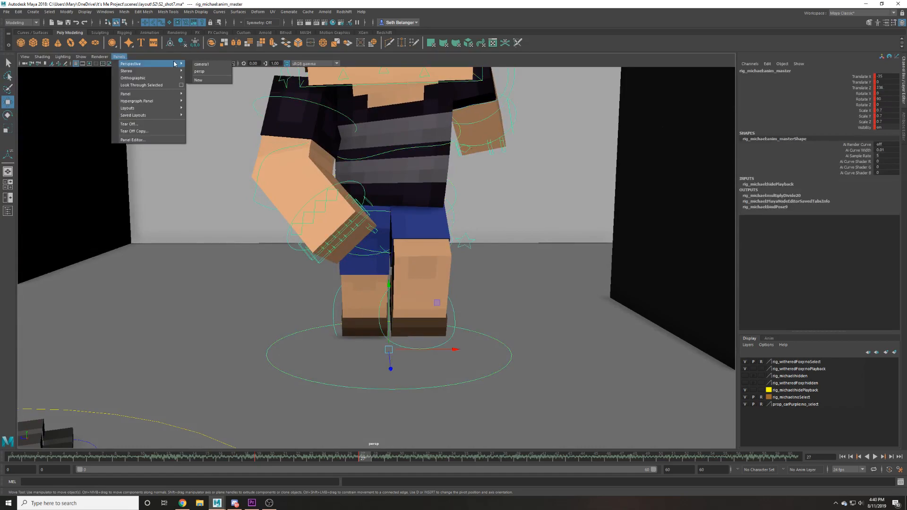
left_click(200, 65)
key("alt+v")
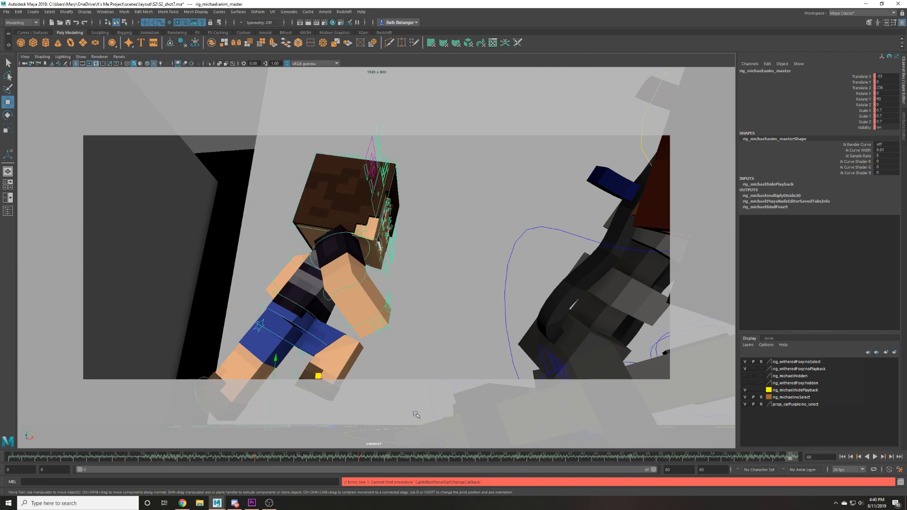
left_click_drag(307, 426, 609, 361)
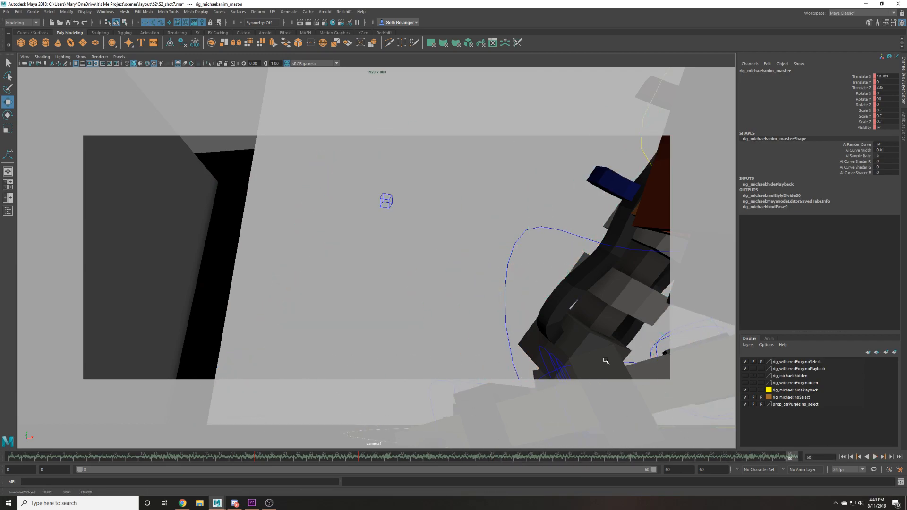
key("s")
Set the tangents of the master control's frame 60 key to linear and play back the motion.
right_click(788, 460)
mouse_move(799, 390)
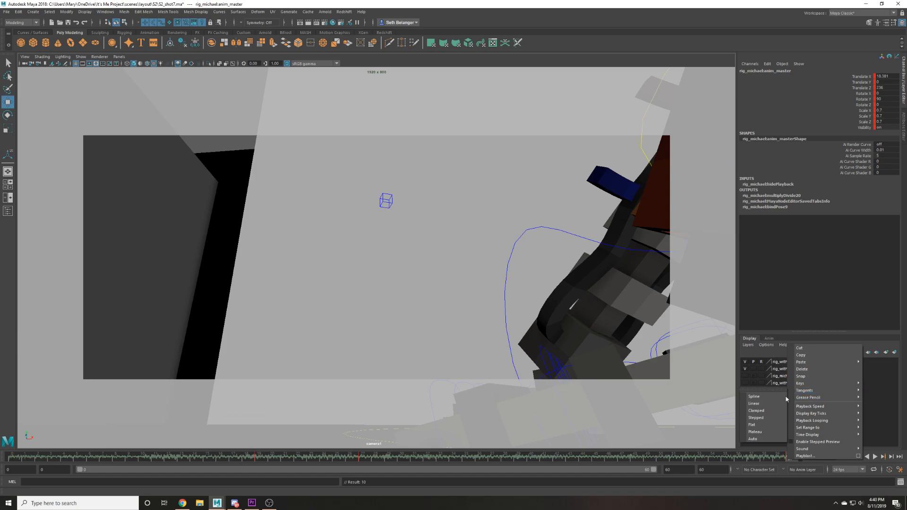
left_click(756, 431)
key("alt+v")
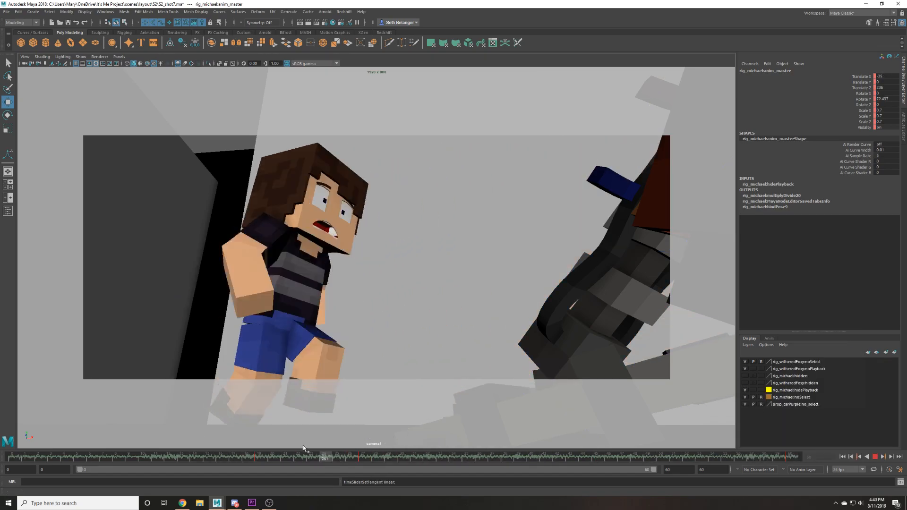
Shift Michael's master control further along X at frame 27, key it, and save the scene after checking the motion.
key("alt+v")
middle_click_drag(370, 403, 481, 401)
key("alt+v")
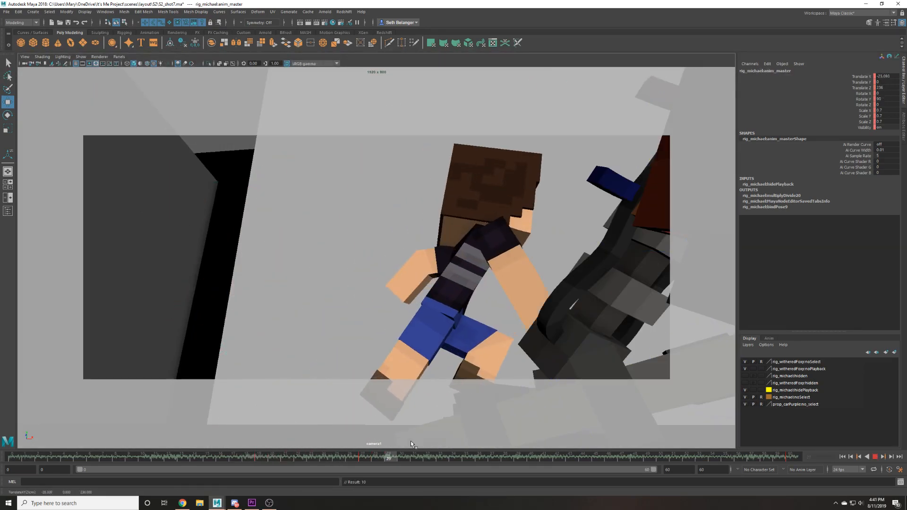
key("alt+v")
left_click_drag(252, 456, 787, 456)
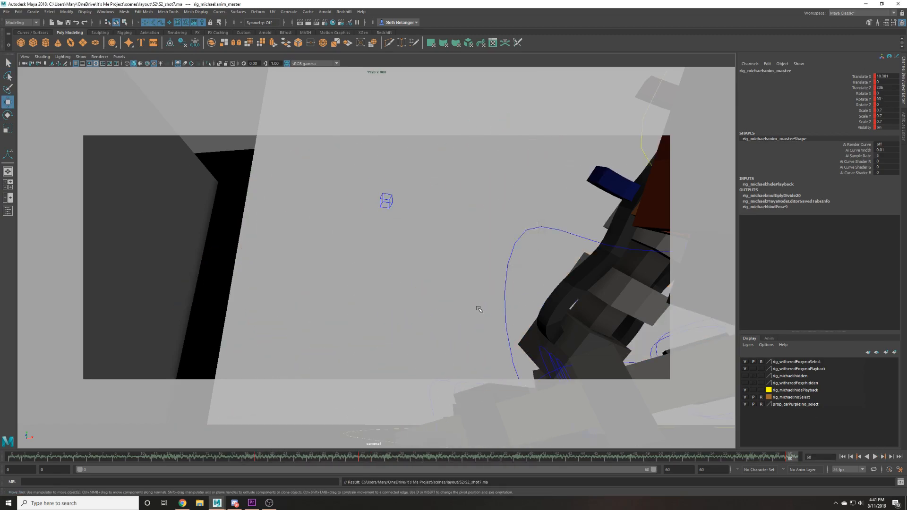
Review the shot in playback, return to the first frame, and save the scene with nothing selected.
left_click(874, 457)
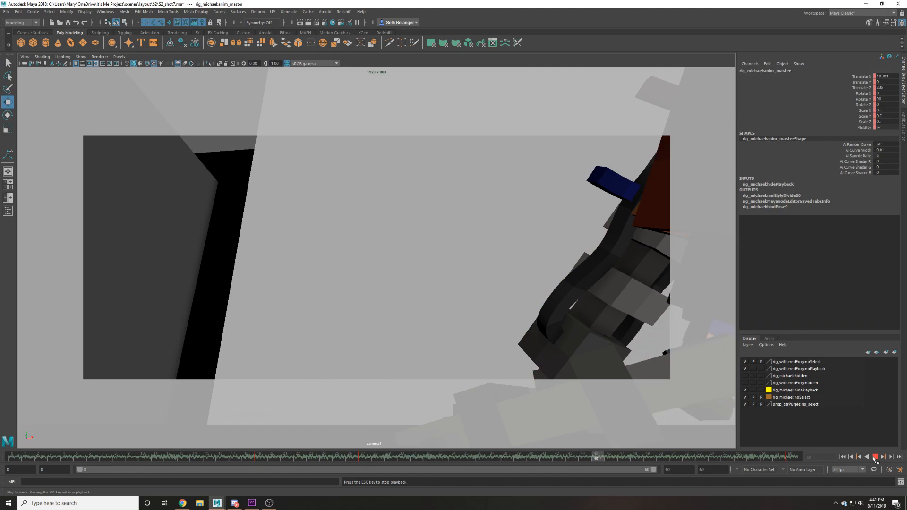
left_click(874, 456)
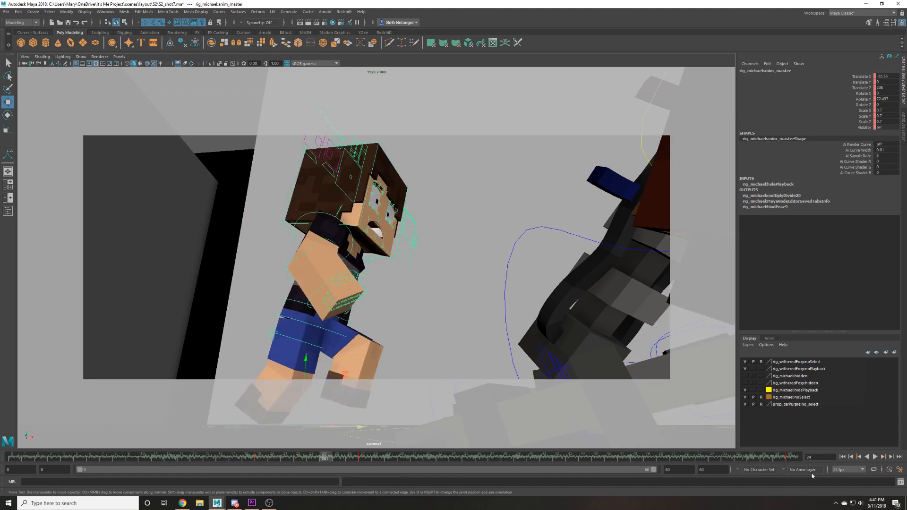
key("alt+shift+v")
left_click(874, 457)
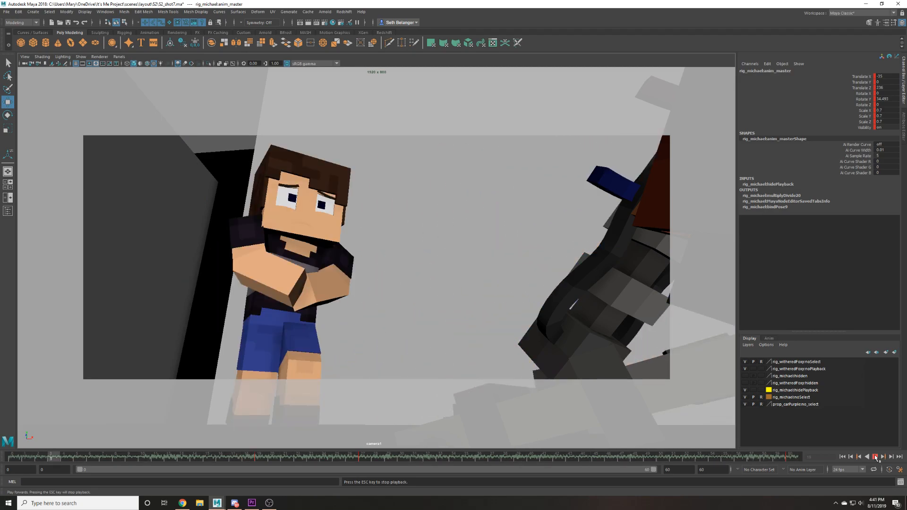
left_click(875, 457)
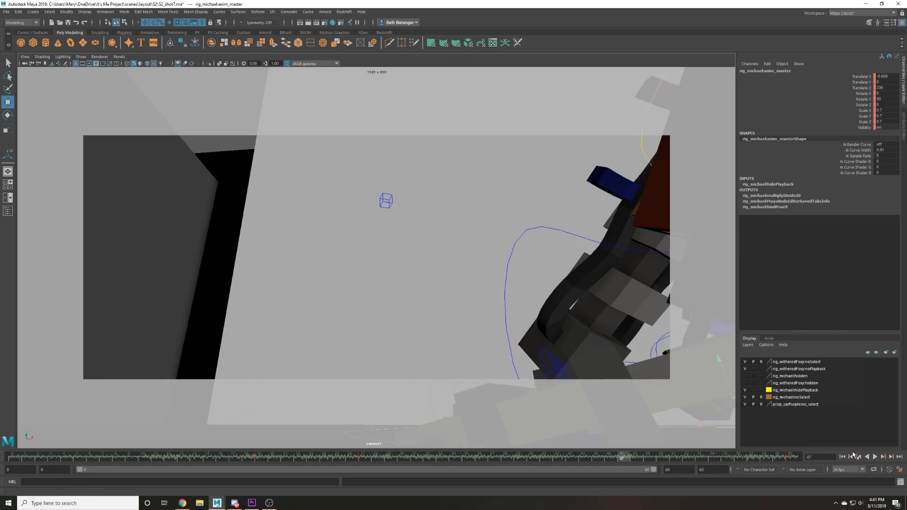
left_click(842, 456)
left_click(466, 255)
key("ctrl+s")
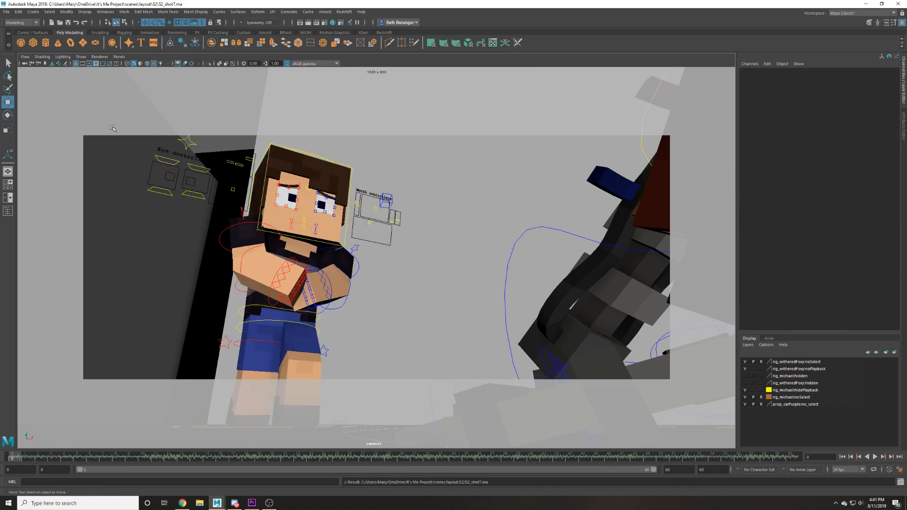
Save the scene as a new file named S2_shot8 and select camera1.
key("q")
key("ctrl+shift+s")
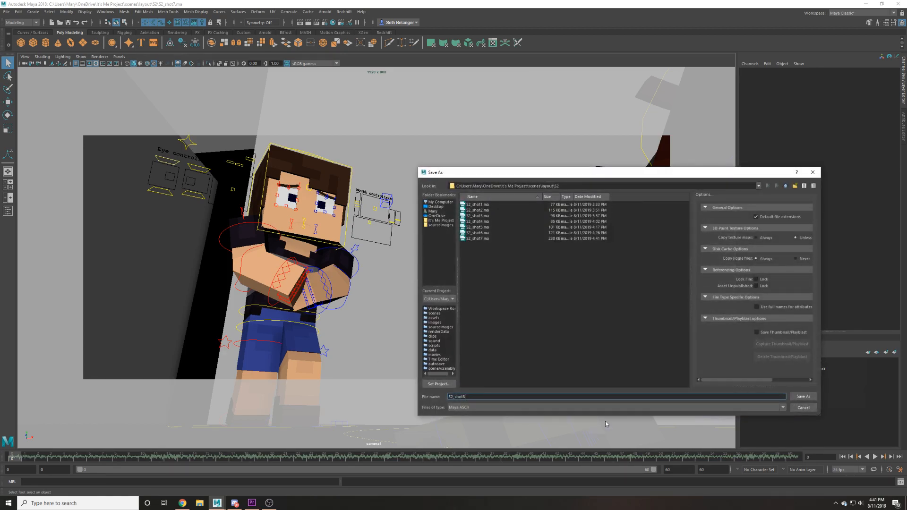
key("BackSpace")
key("Return")
key("Return")
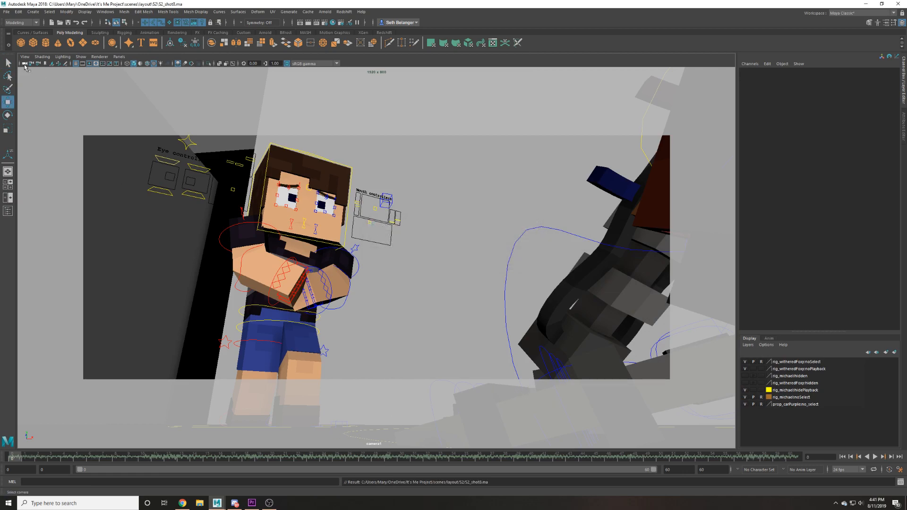
left_click(23, 64)
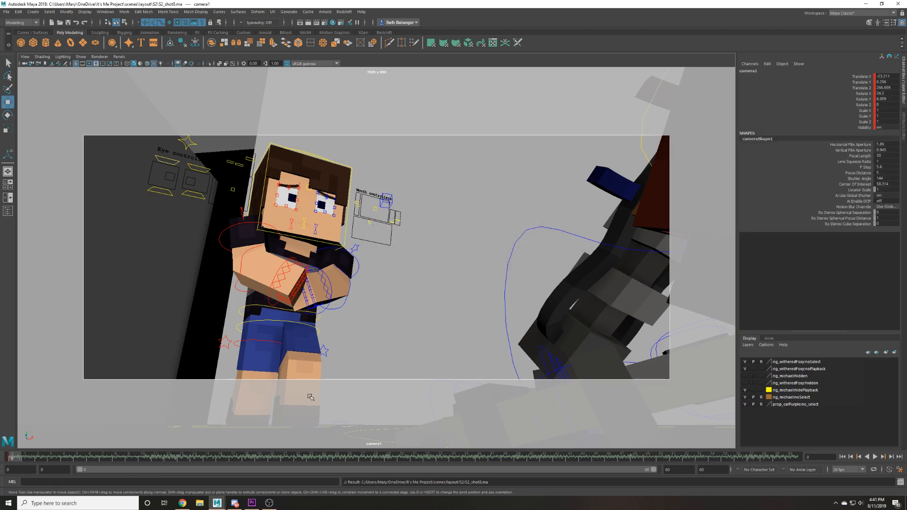
Look around the set through camera1 for a new camera angle on Michael and Foxy for shot 8.
left_click_drag(296, 371, 213, 401, "alt")
scroll(219, 382, "down", 2)
scroll(220, 382, "down", 5)
middle_click_drag(220, 380, 278, 324, "alt")
left_click_drag(279, 324, 310, 370, "alt")
mouse_move(311, 369)
right_mouse_down("alt")
mouse_move(275, 366)
mouse_move(302, 367)
right_mouse_up("alt")
scroll(315, 373, "up", 2)
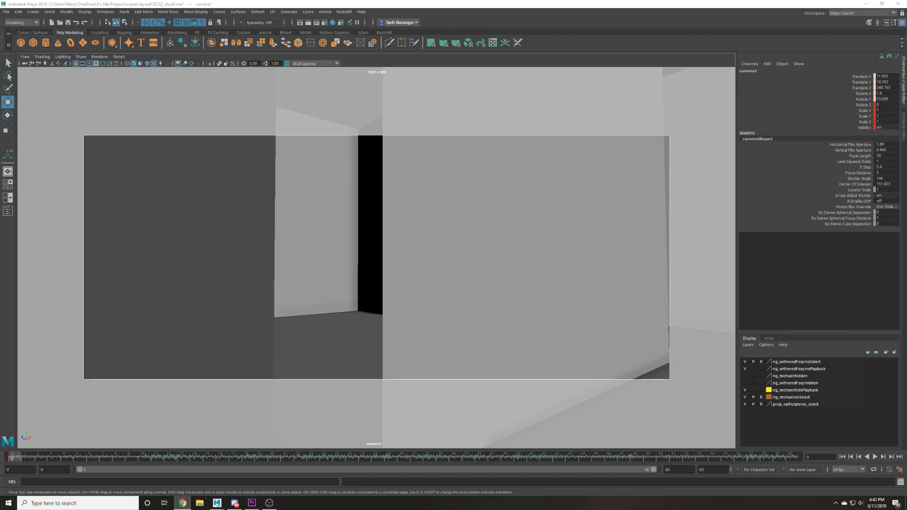
left_click_drag(207, 322, 311, 334, "alt")
middle_click_drag(321, 353, 296, 342, "alt")
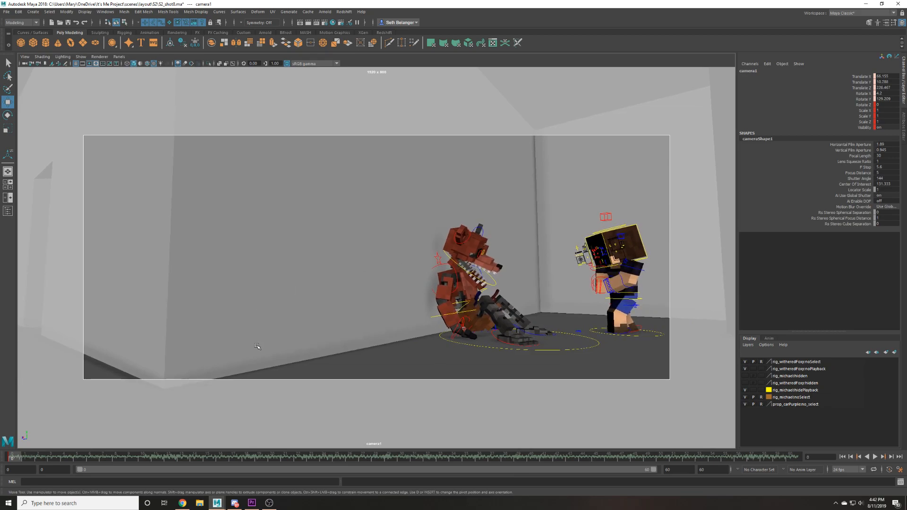
left_click_drag(310, 354, 380, 351, "alt")
right_click_drag(380, 351, 178, 348, "alt")
left_click_drag(197, 371, 412, 343, "alt")
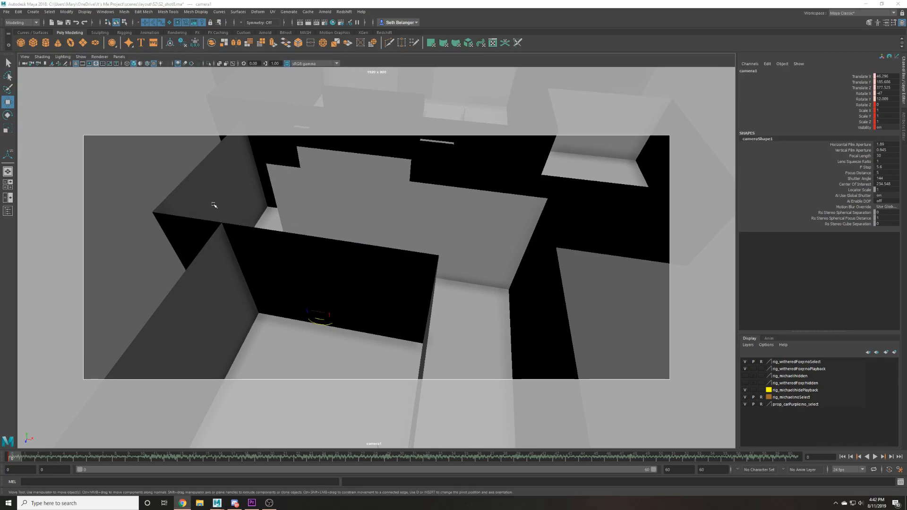
scroll(182, 209, "down", 4)
left_click(143, 193)
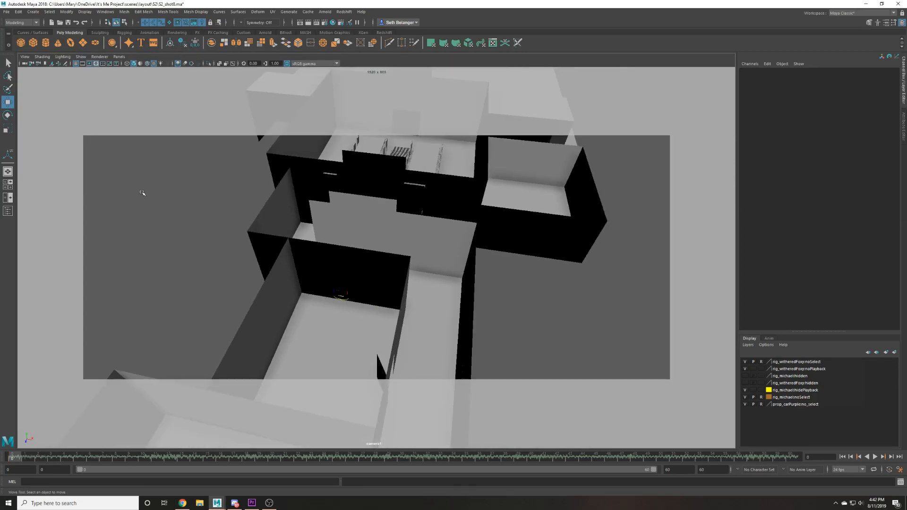
scroll(133, 185, "up", 5)
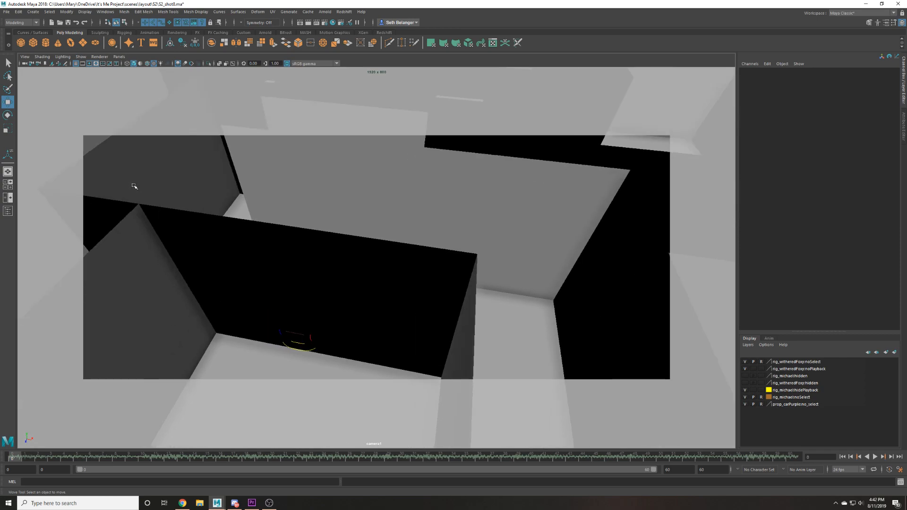
left_click_drag(75, 88, 342, 280, "alt")
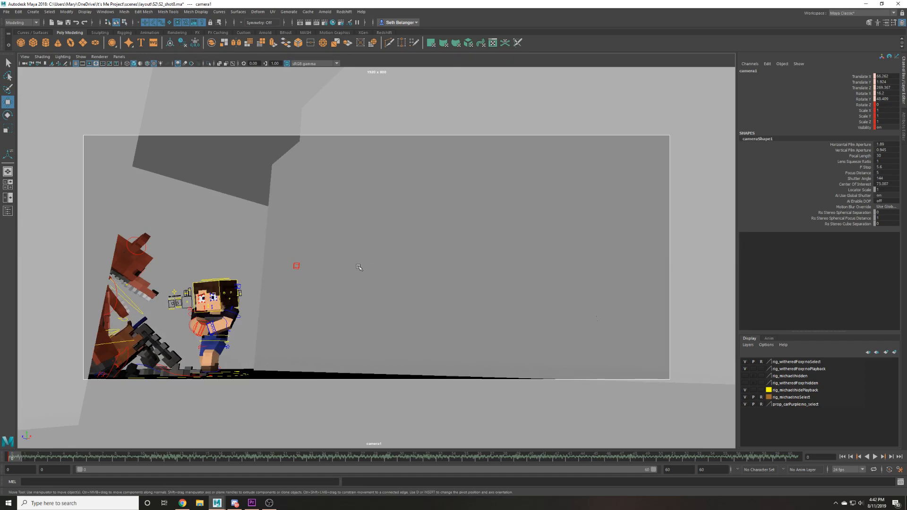
Frame Michael low at the frame's left side through camera1, key the camera at frame 0, and clear the selection.
right_click_drag(356, 269, 395, 269, "alt")
middle_click_drag(389, 273, 420, 253, "alt")
left_click_drag(420, 254, 427, 253, "alt")
right_click_drag(427, 252, 484, 252, "alt")
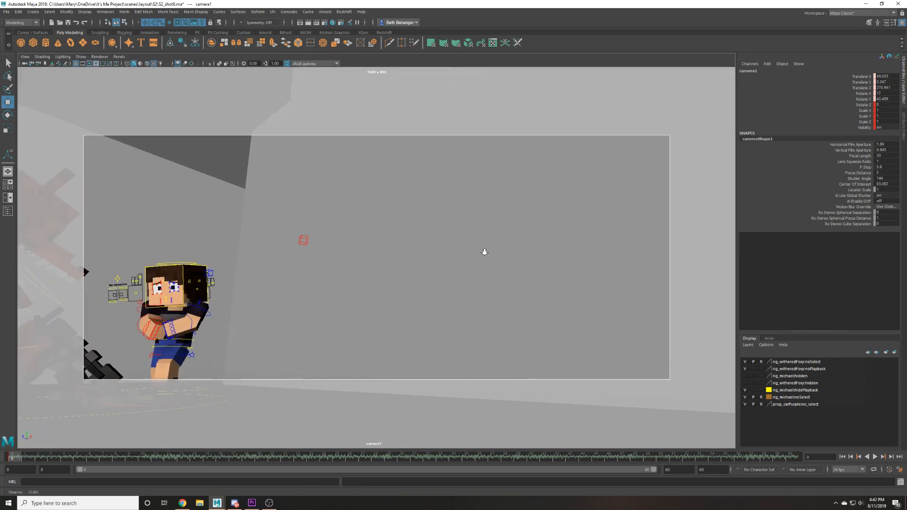
middle_click_drag(467, 253, 462, 251, "alt")
middle_click_drag(545, 261, 507, 281, "alt")
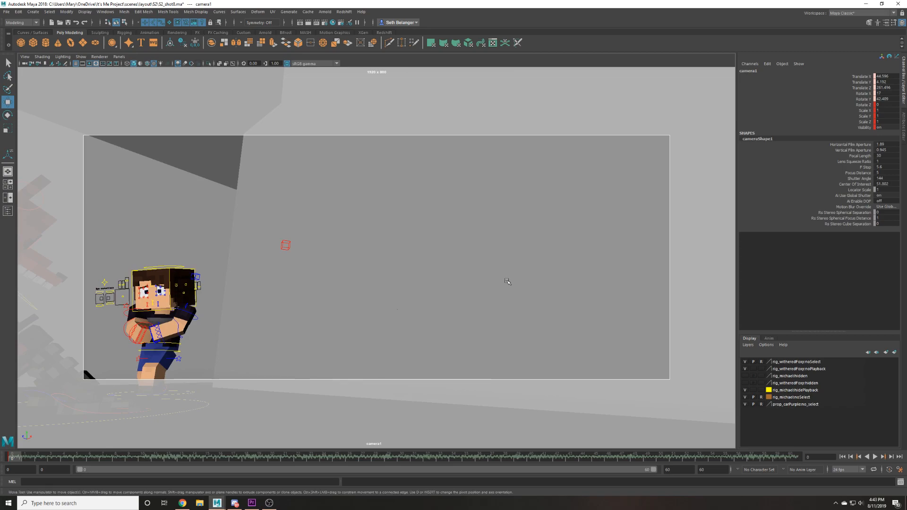
key("s")
left_click(495, 255)
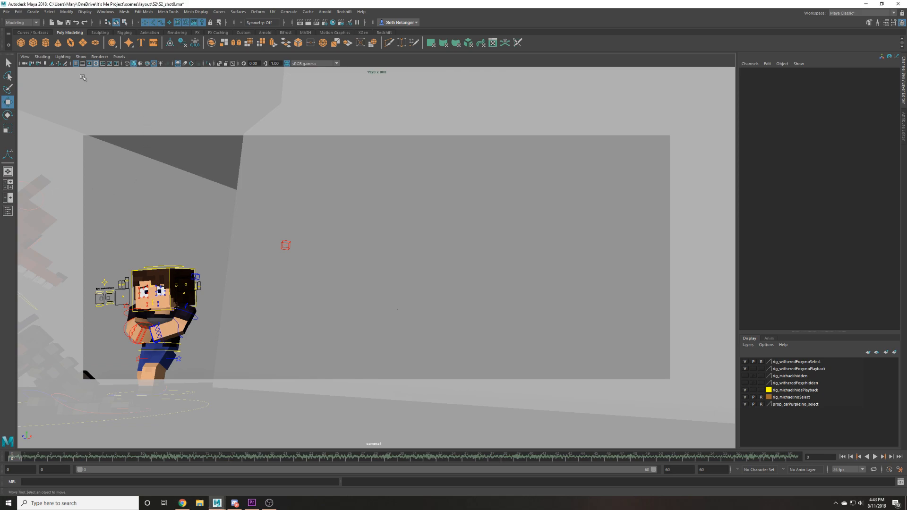
Reframe camera1 to about X 53.9, Z 266.3 so part of Foxy is also in view, re-key it at frame 0, and play back.
left_click(25, 64)
left_click_drag(255, 297, 275, 294, "alt")
right_click_drag(275, 295, 314, 307, "alt")
key("s")
key("alt+v")
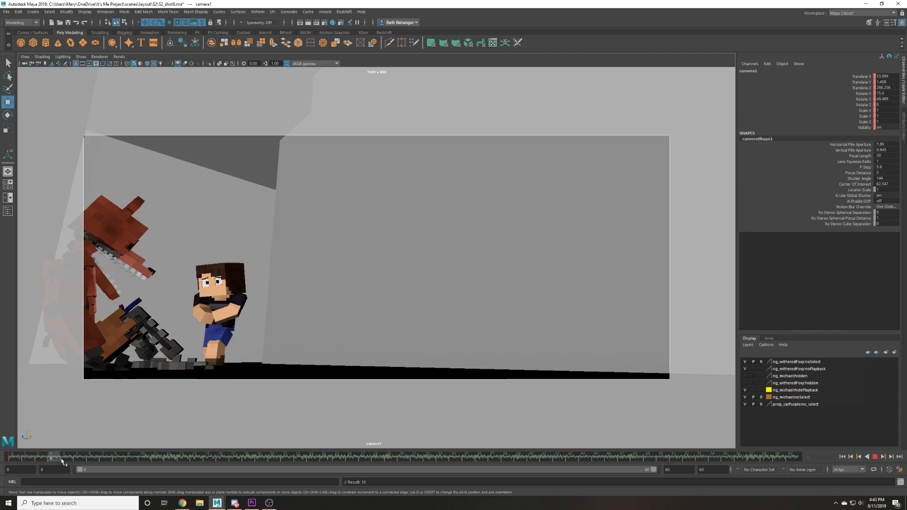
At frame 60, select all of Michael's and Foxy's controls, delete their keys across the whole timeline, and clear the selection.
left_click(797, 455)
left_click_drag(234, 115, 663, 446)
left_click_drag(312, 399, 571, 127)
left_click_drag(328, 122, 28, 397, "shift")
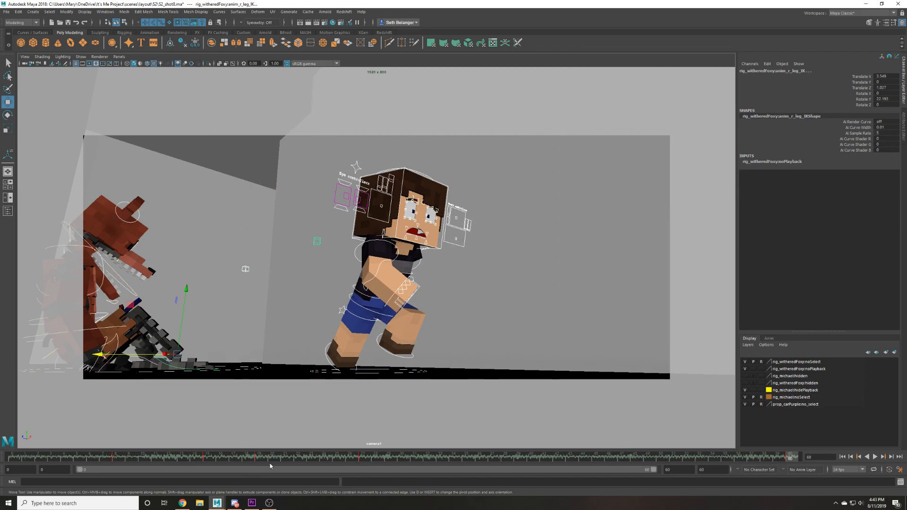
double_click(793, 456)
right_click(795, 457)
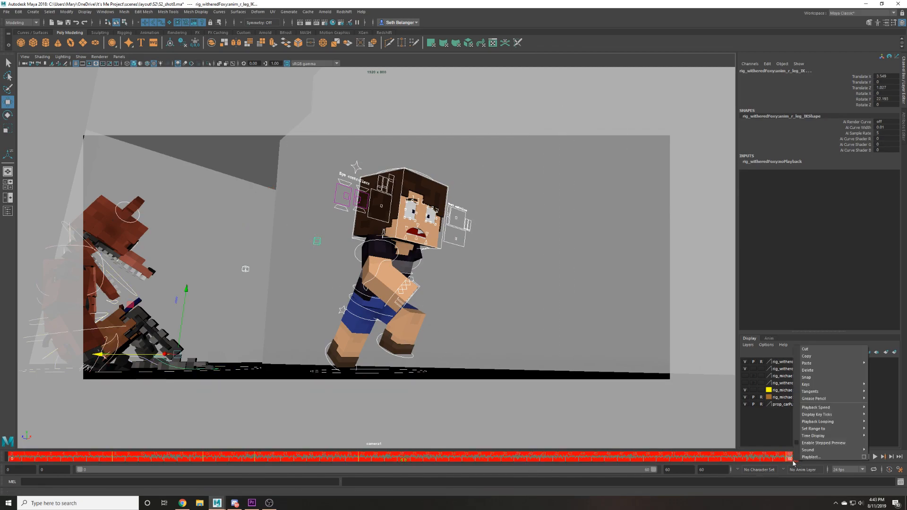
left_click(807, 377)
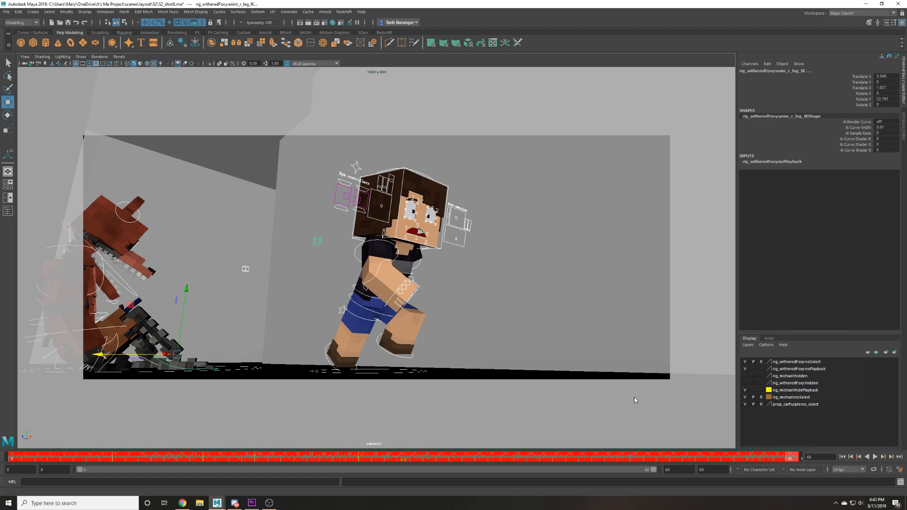
left_click(439, 381)
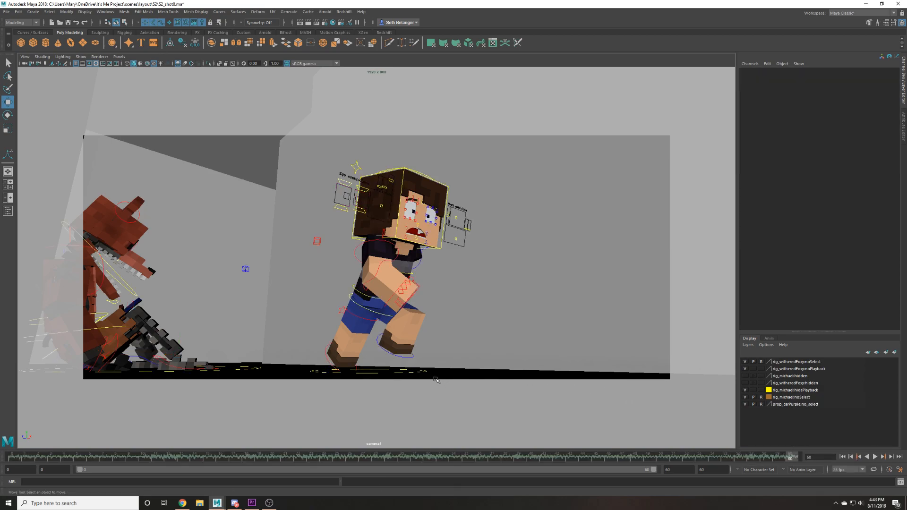
Try moving Michael's master control further along X and rotating it, and undo the changes.
left_click(421, 374)
left_click_drag(420, 373, 496, 381)
key("e")
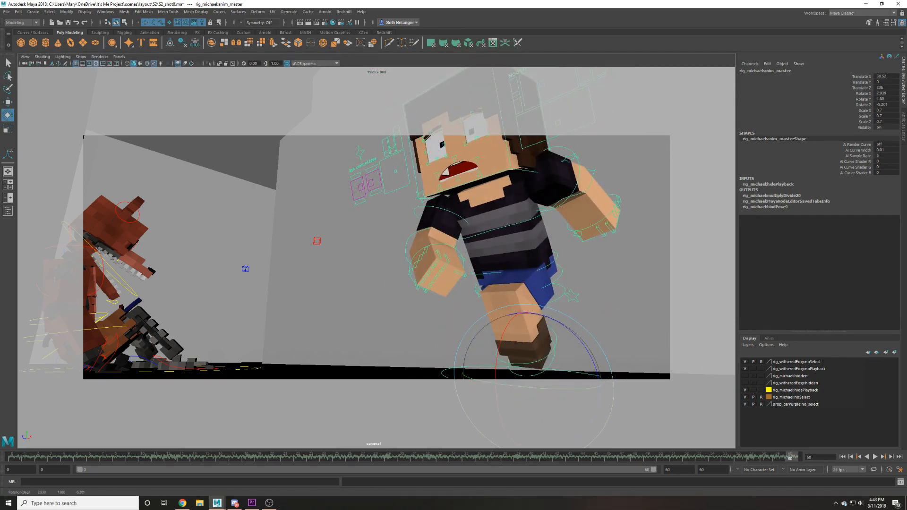
key("ctrl+z")
key("ctrl+z")
key("ctrl+z")
key("ctrl+z")
key("ctrl+z")
Move Michael's master control back toward Foxy to about X -19.1, key it at frame 0, and check the playback.
left_click_drag(377, 372, 289, 350)
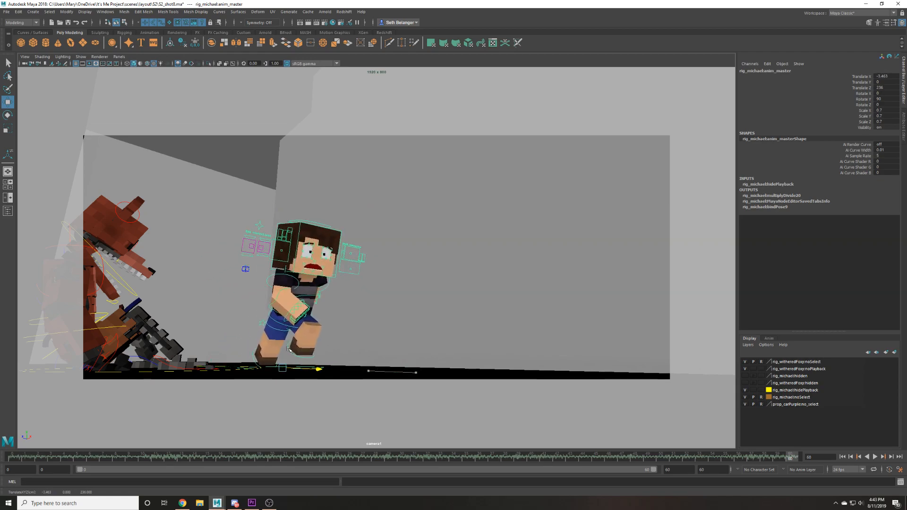
left_click_drag(93, 458, 12, 457)
middle_click_drag(334, 435, 265, 449)
key("s")
left_click_drag(103, 457, 239, 451)
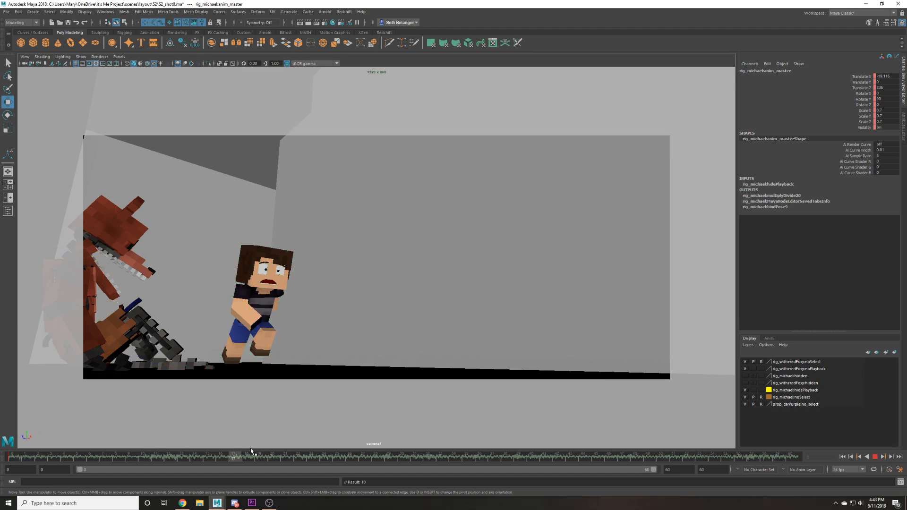
key("Escape")
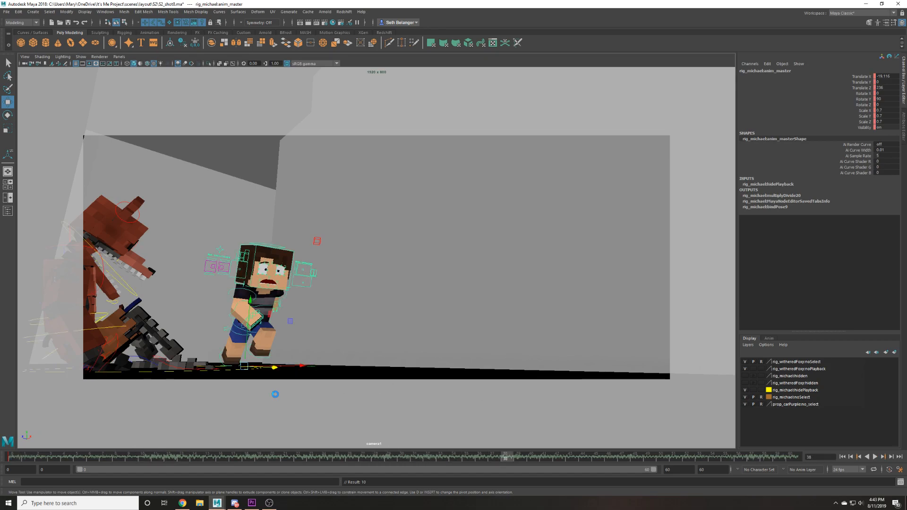
Show the Attribute Editor and play back the shot to check where the audio falls.
right_click(339, 456)
mouse_move(377, 444)
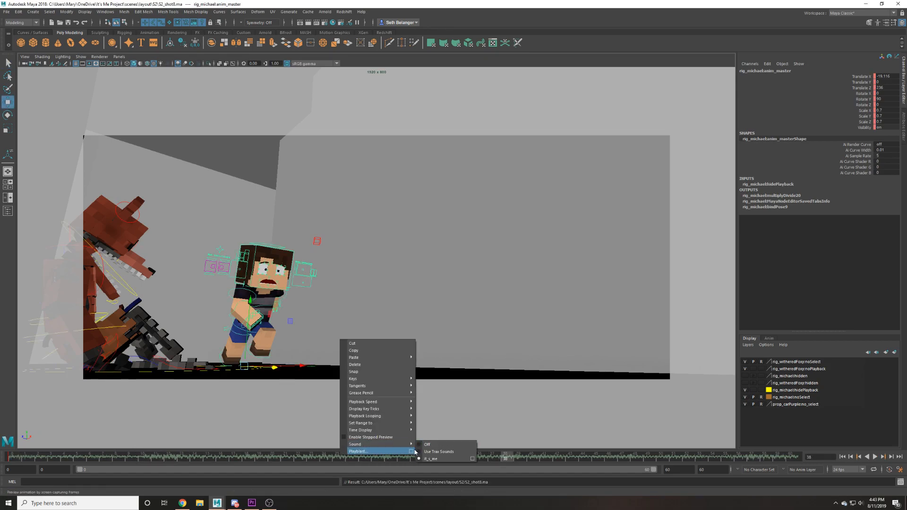
left_click(472, 458)
key("ctrl+a")
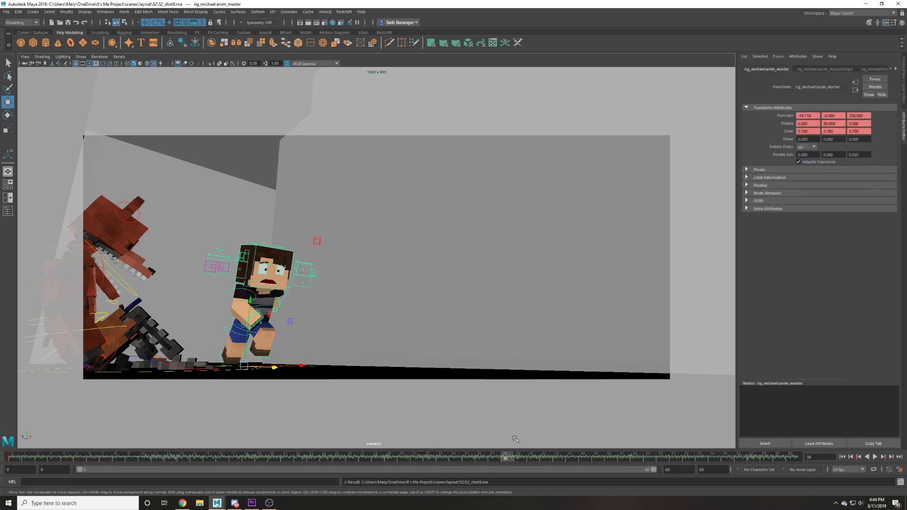
key("alt+v")
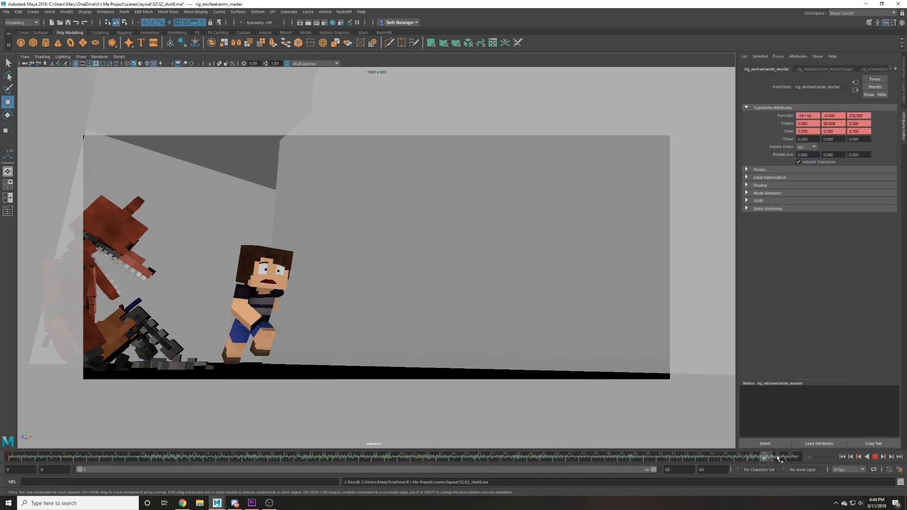
key("alt+v")
Set the offset of the it_s_me audio to -765 and play back the shot with the shifted sound.
right_click(639, 455)
mouse_move(694, 445)
left_click(771, 457)
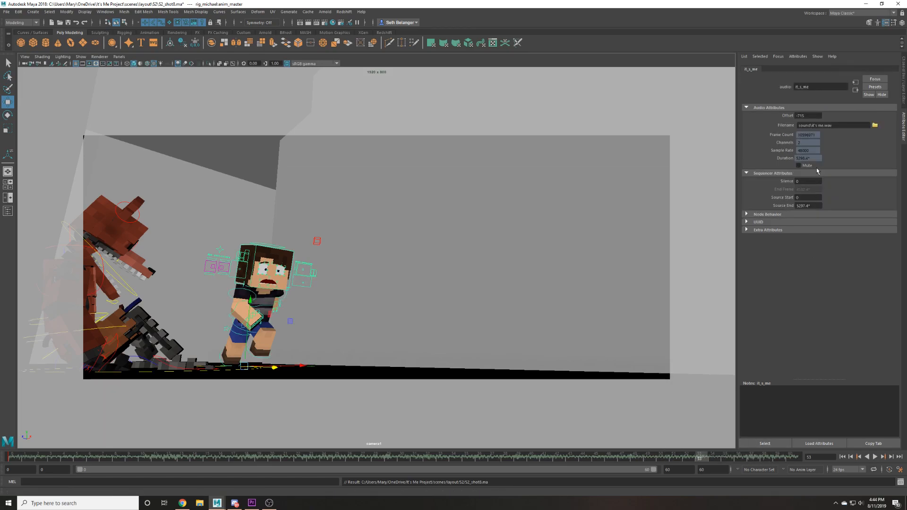
key("BackSpace")
key("BackSpace")
type("65")
key("Return")
left_click(875, 456)
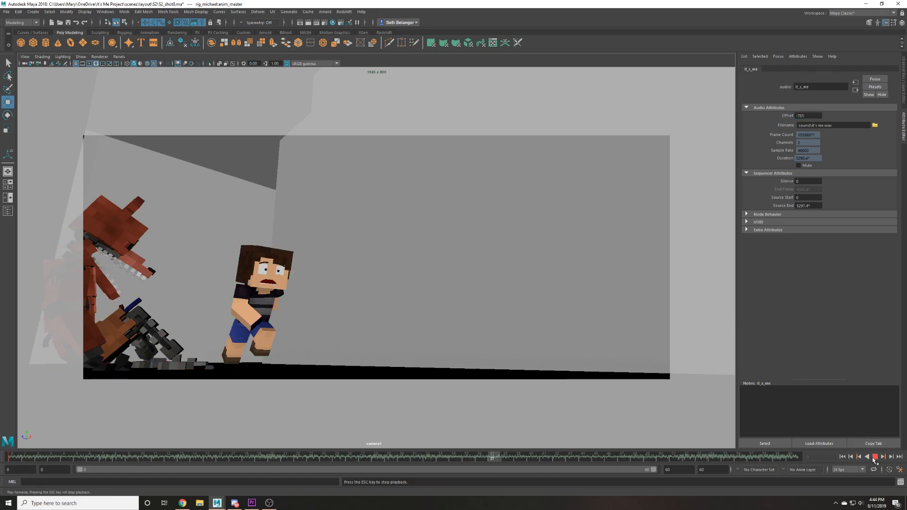
left_click(875, 457)
Extend the animation end and playback range to frame 80 and scrub through the audio.
left_click(674, 470)
key("Tab")
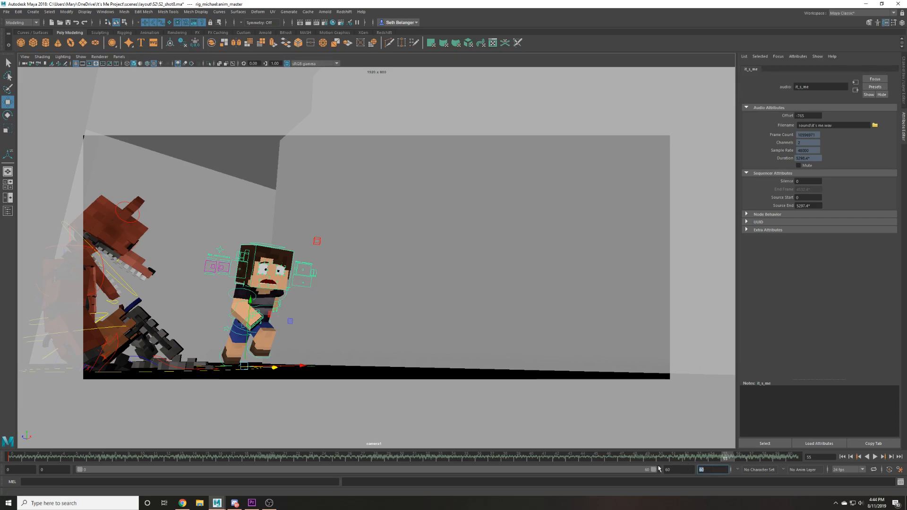
type("80")
key("Return")
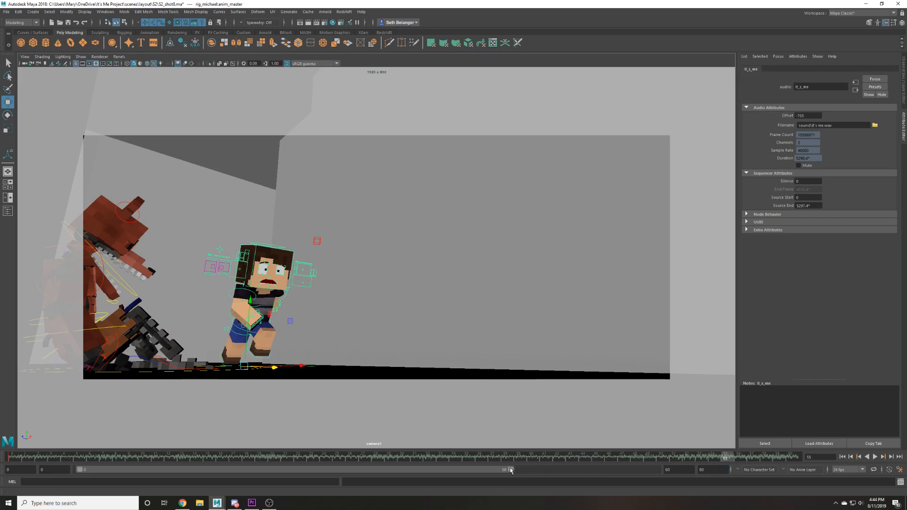
left_click_drag(510, 470, 653, 470)
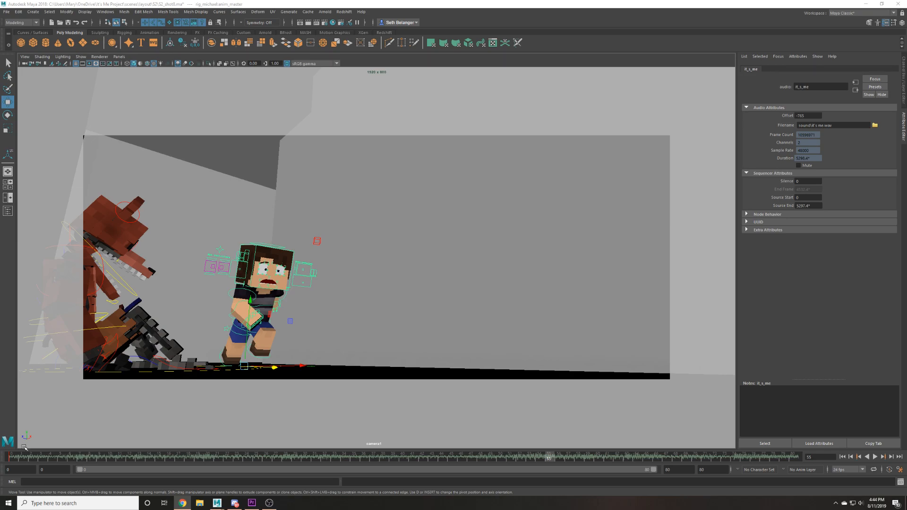
mouse_move(120, 458)
left_mouse_down()
mouse_move(405, 486)
mouse_move(727, 449)
mouse_move(793, 456)
left_mouse_up()
Extend the animation end and playback range to frame 120 and scrub the added frames.
left_click_drag(711, 470, 664, 472)
type("12")
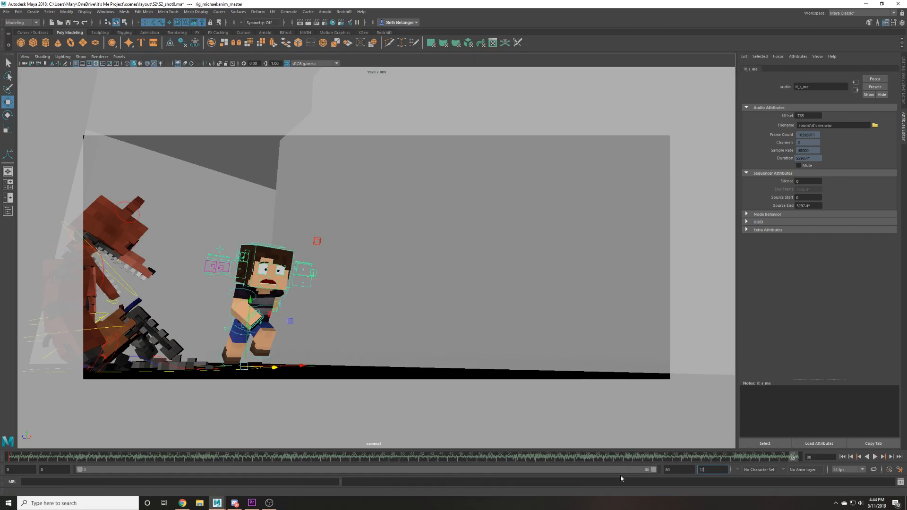
type("0")
key("Return")
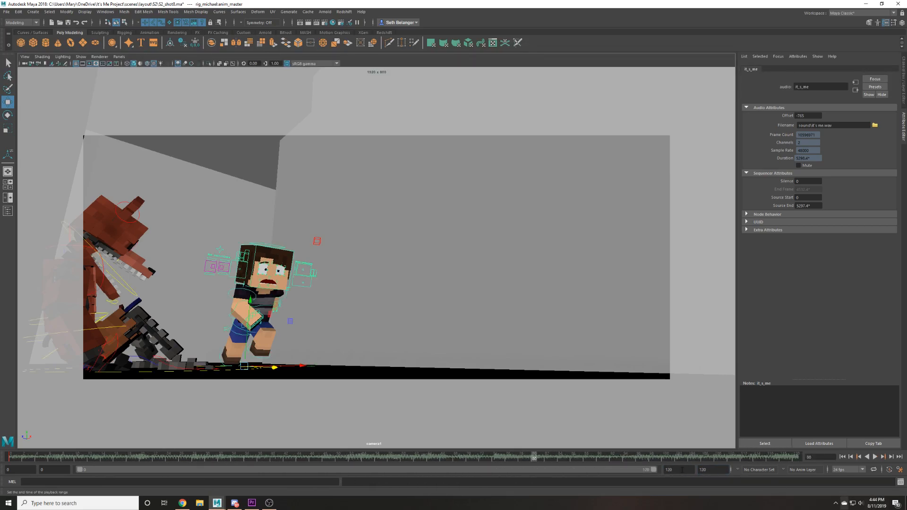
left_click_drag(648, 462, 799, 462)
Extend the animation end and playback range to frame 140 and scrub to the last frame.
left_click_drag(711, 471, 666, 475)
type("1400")
key("Return")
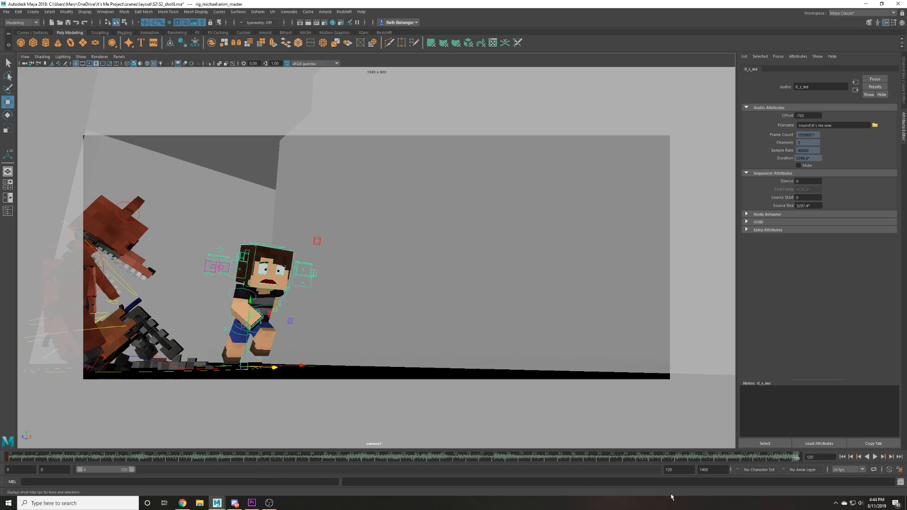
key("BackSpace")
key("Return")
left_click_drag(573, 470, 726, 495)
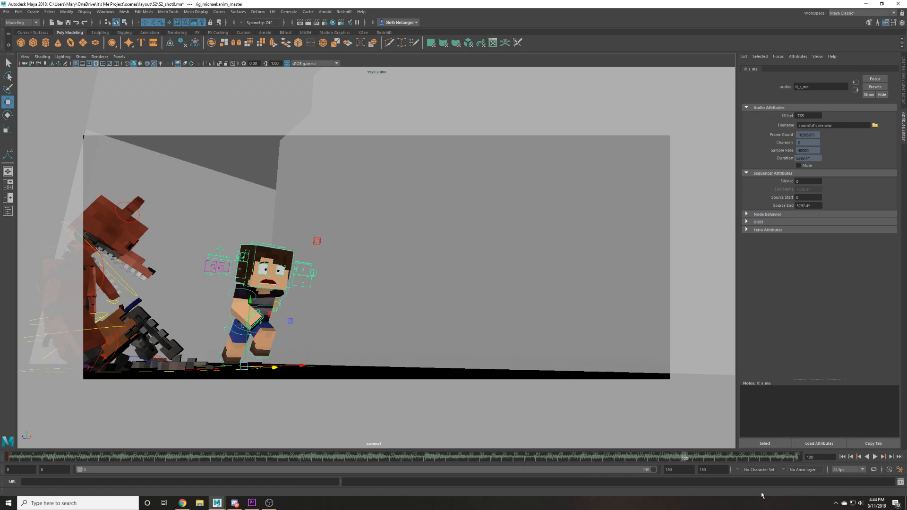
left_click_drag(720, 460, 817, 459)
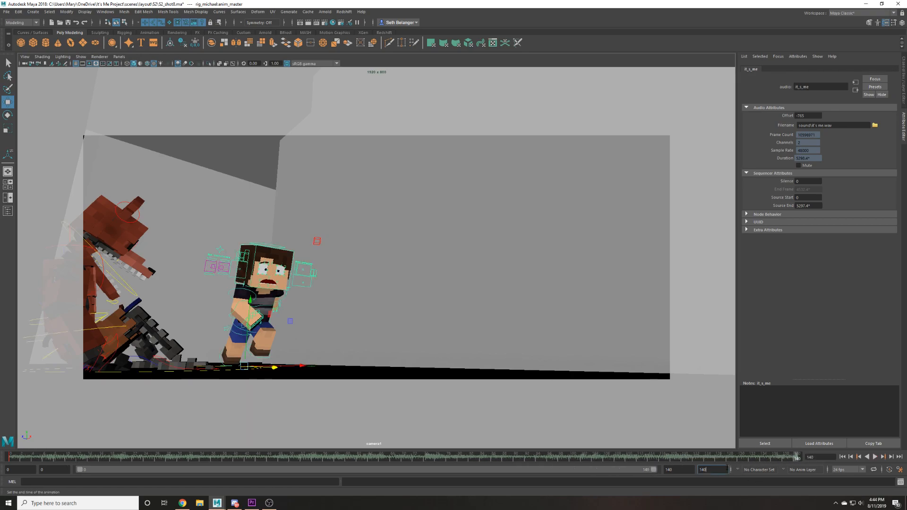
Set the animation end to frame 150 and stretch the playback range to match it.
key("BackSpace")
key("BackSpace")
type("5")
key("Return")
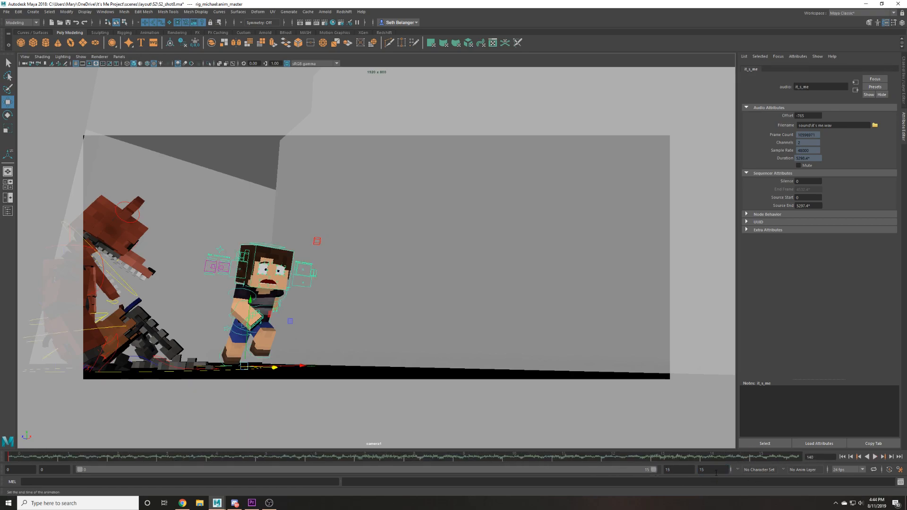
type("0")
key("Return")
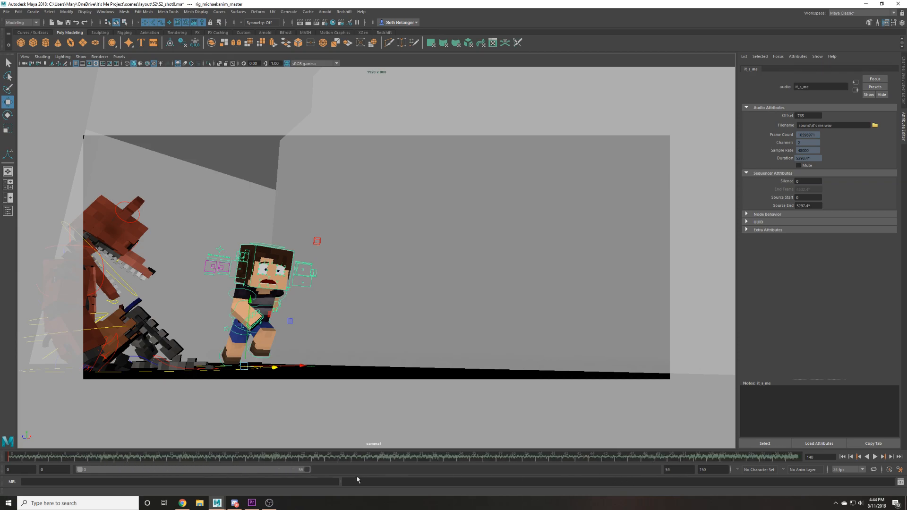
Save the scene and play back the 150-frame range with its audio.
key("alt+v")
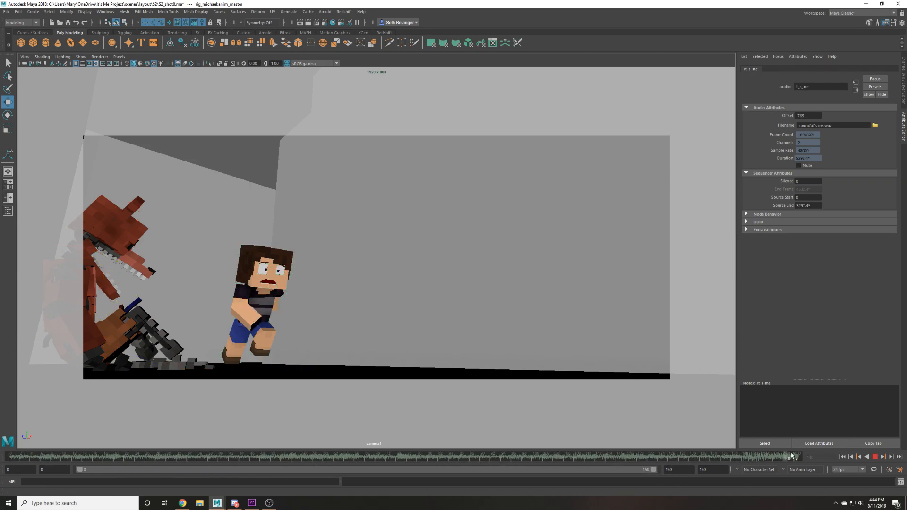
key("alt+v")
key("ctrl+s")
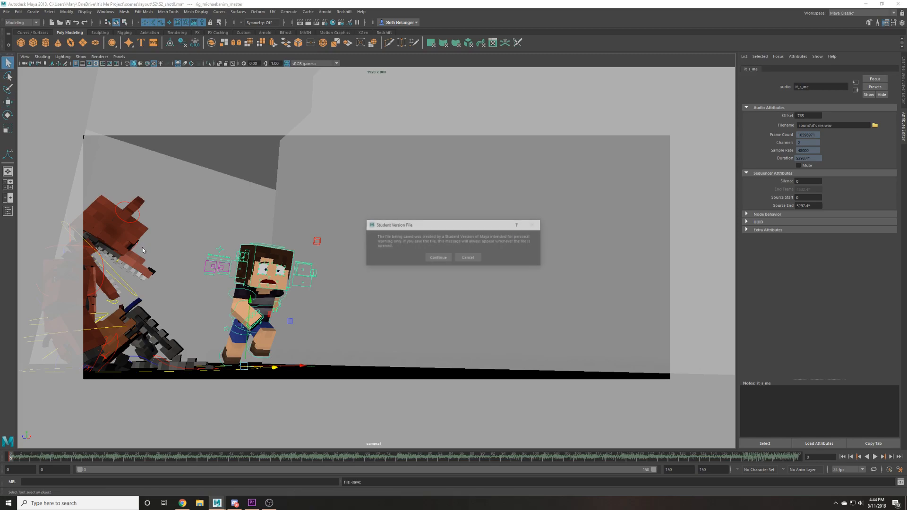
left_click(875, 457)
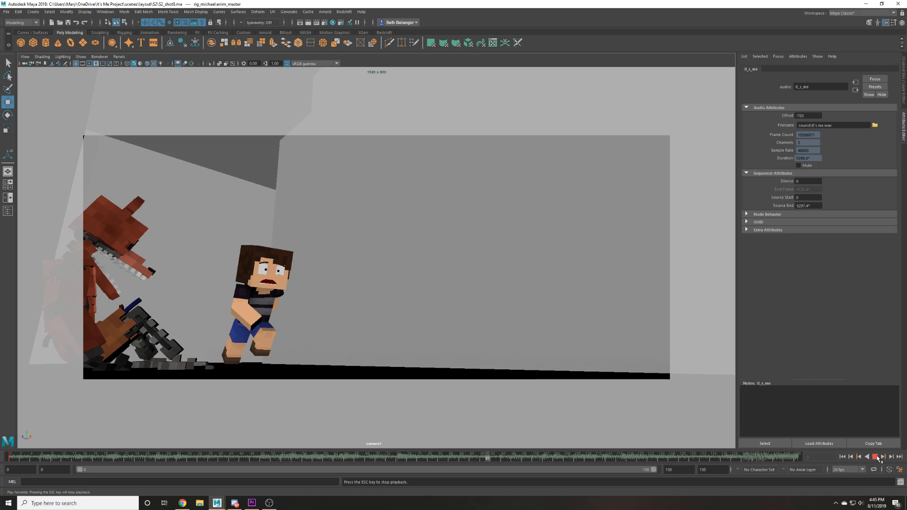
left_click(875, 457)
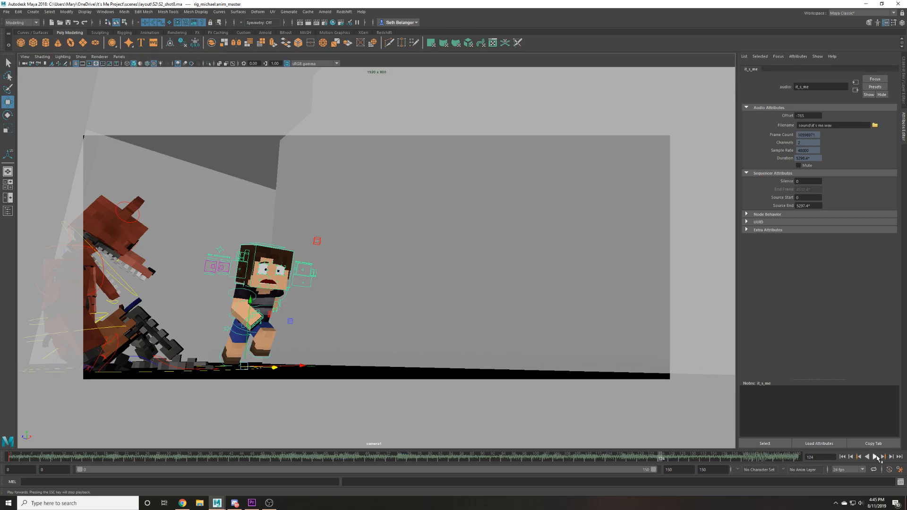
Try zooming the shot camera to a different framing and replay the shot from its opening frames.
right_click_drag(194, 187, 87, 285, "alt")
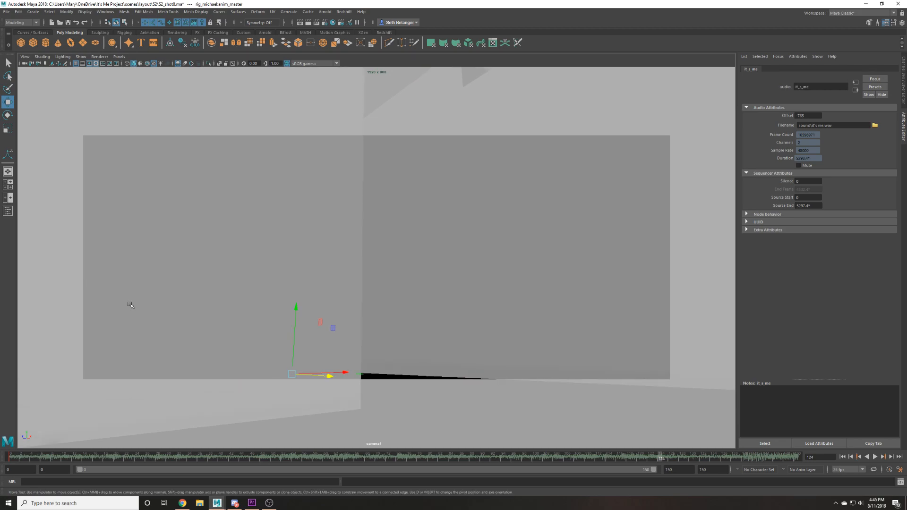
left_click(22, 459)
key("alt+v")
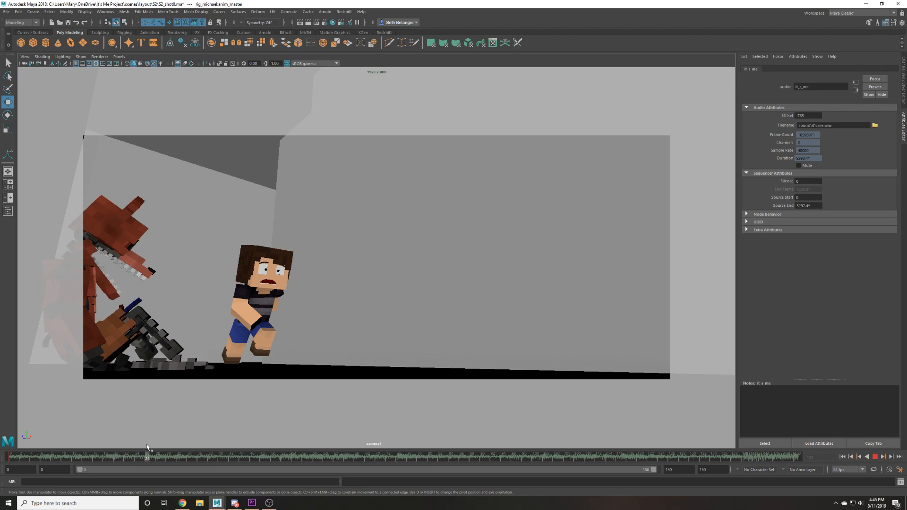
key("alt+v")
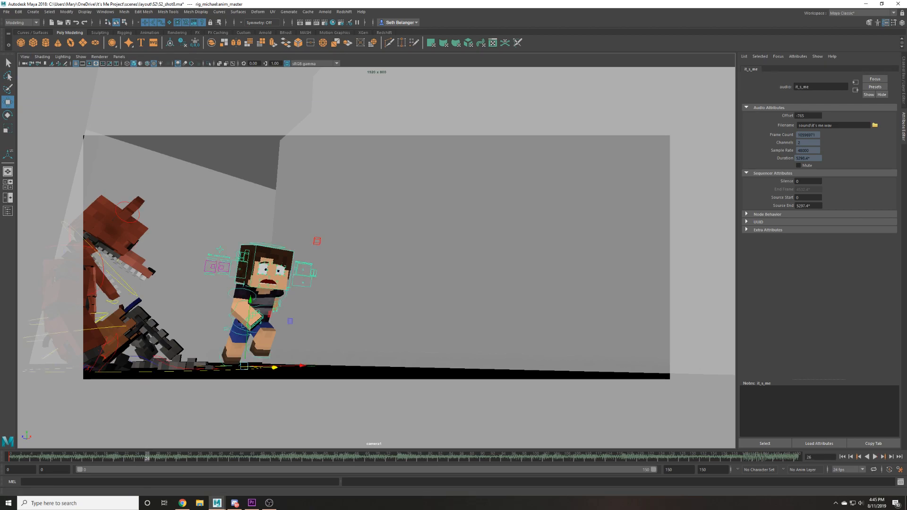
Select the shot camera and replay the audio from frame 0.
left_click(183, 503)
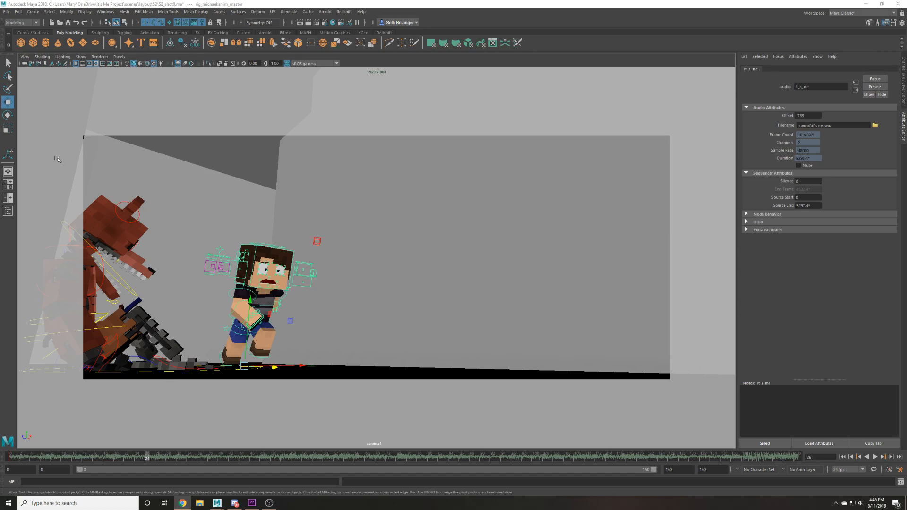
left_click(24, 63)
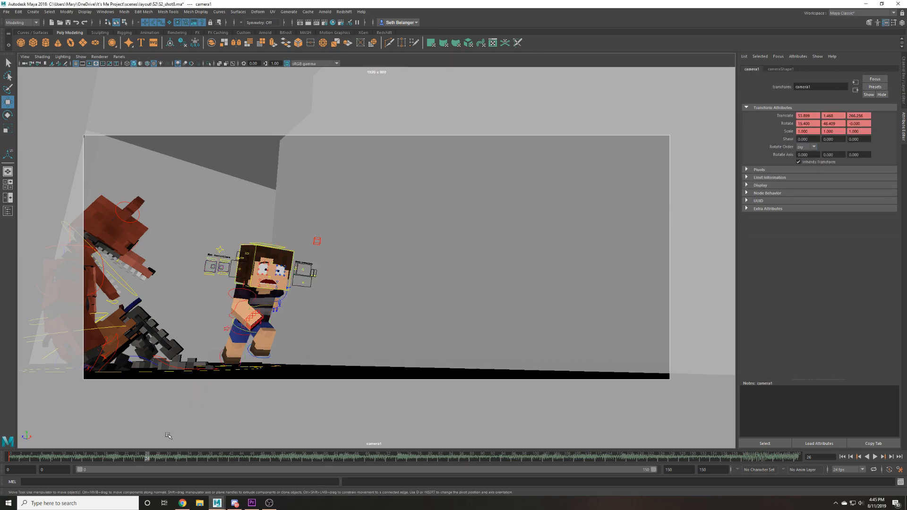
left_click(8, 460)
key("alt+v")
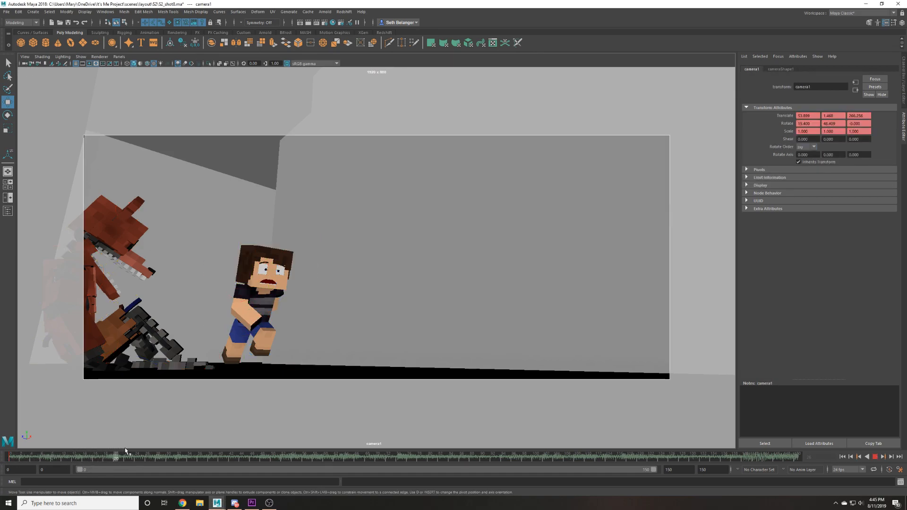
key("Escape")
Orbit the shot camera to a low view with the fox and Michael on the frame's right side, and key it at frame 0.
left_click_drag(255, 357, 192, 383, "alt")
middle_click_drag(192, 383, 359, 359, "alt")
left_click_drag(331, 359, 309, 370, "alt")
middle_click_drag(289, 374, 280, 376, "alt")
left_click_drag(155, 415, 186, 391, "alt")
middle_click_drag(186, 390, 198, 405, "alt")
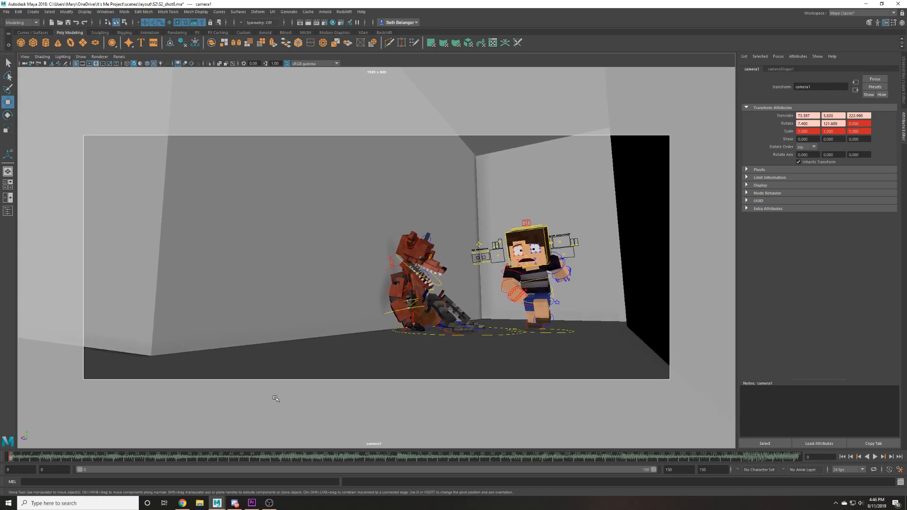
left_click_drag(267, 391, 302, 420, "alt")
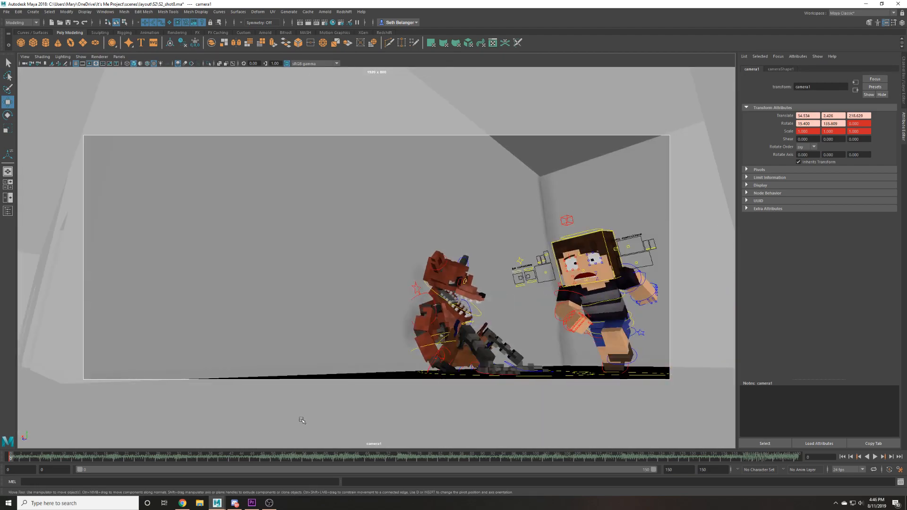
middle_click_drag(302, 419, 310, 411, "alt")
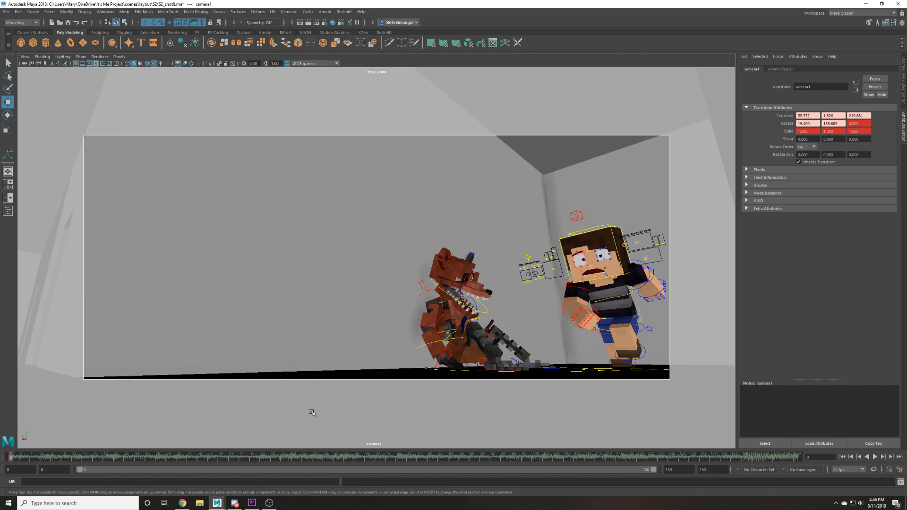
left_click_drag(310, 412, 332, 409, "alt")
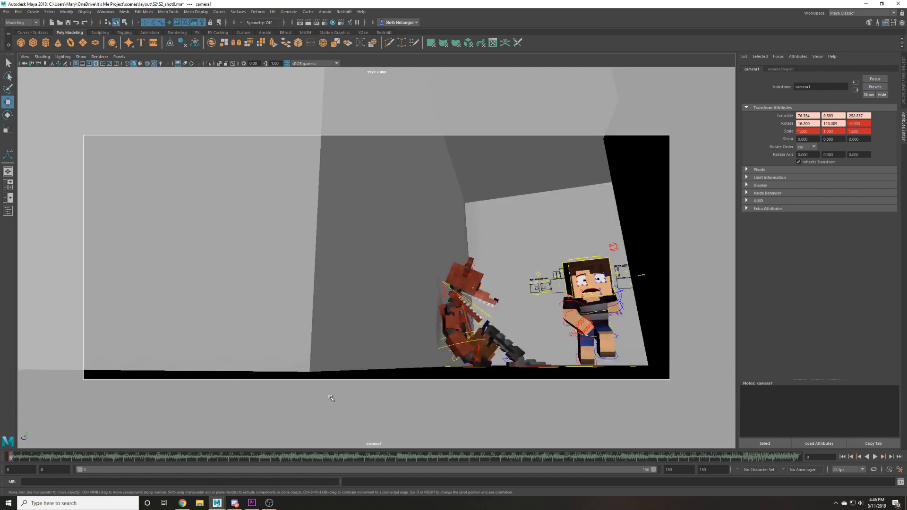
middle_click_drag(331, 398, 316, 398, "alt")
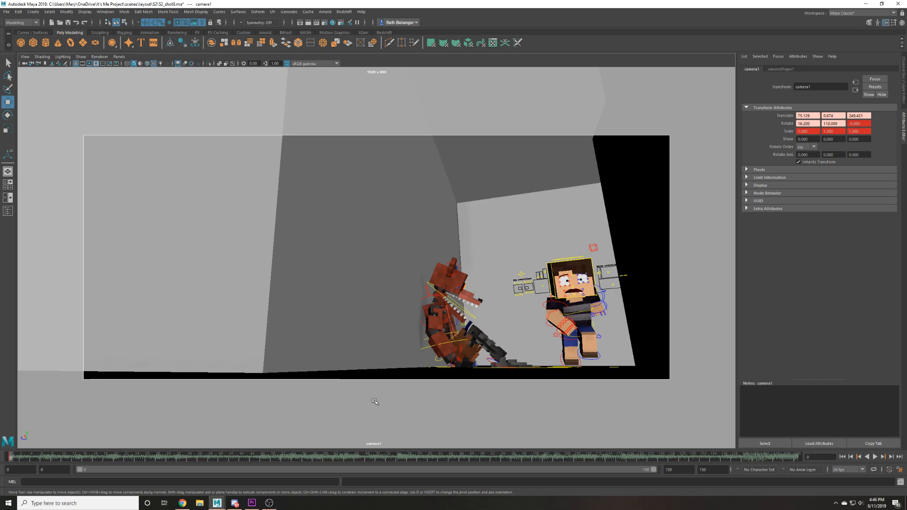
key("s")
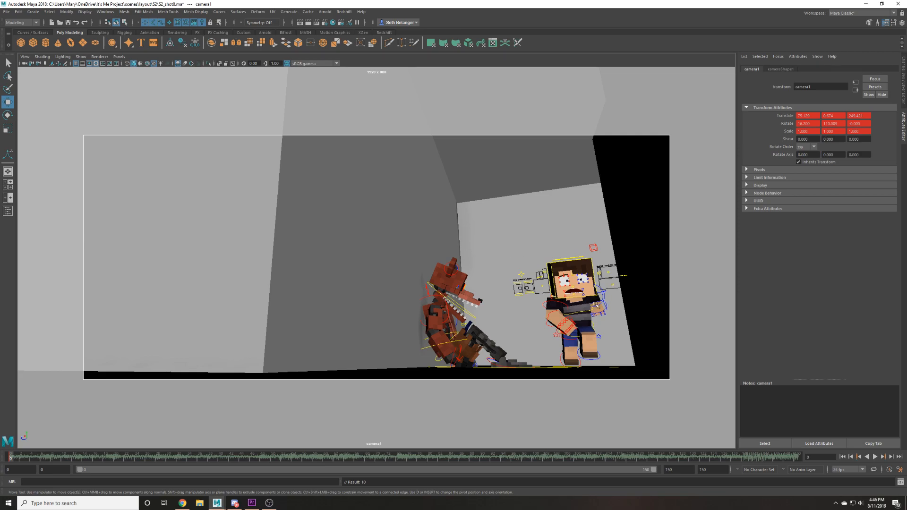
Swing the shot camera back around so the fox and Michael stand on the frame's left side, at about 56 degrees Y rotation.
left_click_drag(531, 280, 550, 366, "alt")
middle_click_drag(550, 365, 512, 329, "alt")
left_click_drag(512, 330, 501, 315, "alt")
middle_click_drag(498, 324, 457, 339, "alt")
scroll(441, 338, "up", 5)
scroll(441, 338, "down", 4)
scroll(441, 336, "up", 1)
left_click_drag(442, 337, 468, 337, "alt")
middle_click_drag(468, 336, 435, 329, "alt")
left_click_drag(416, 328, 435, 325, "alt")
scroll(452, 341, "up", 1)
left_click_drag(245, 437, 219, 419, "alt")
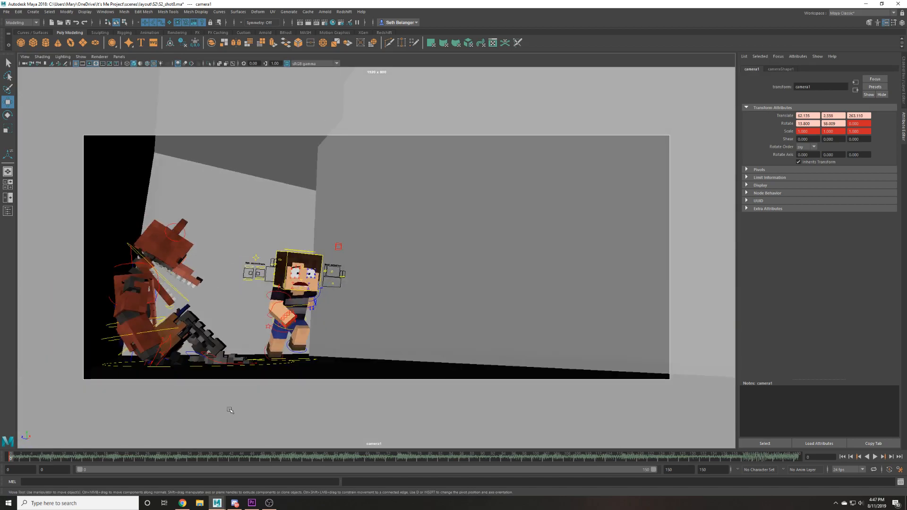
Pull the shot camera back and lower it near the floor, with about 13 degrees X and 59.6 degrees Y rotation.
left_click_drag(452, 371, 405, 367, "alt")
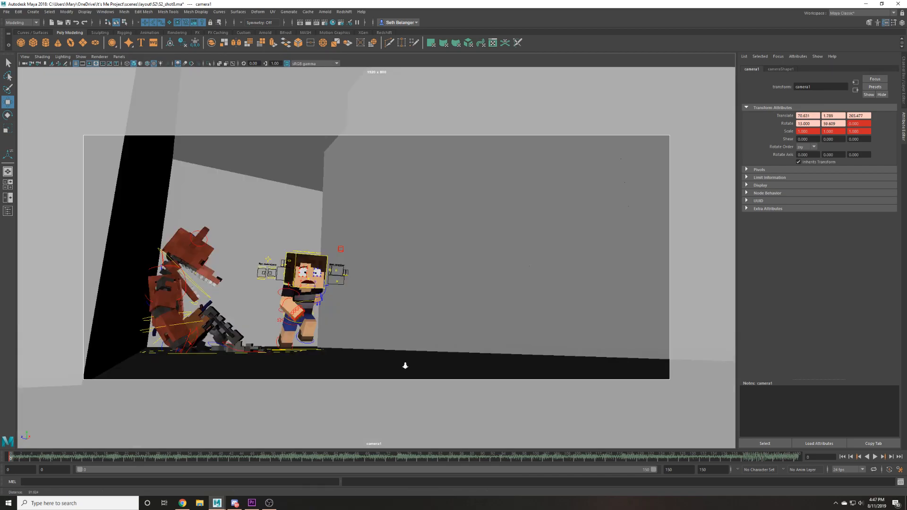
middle_click_drag(405, 367, 399, 394, "alt")
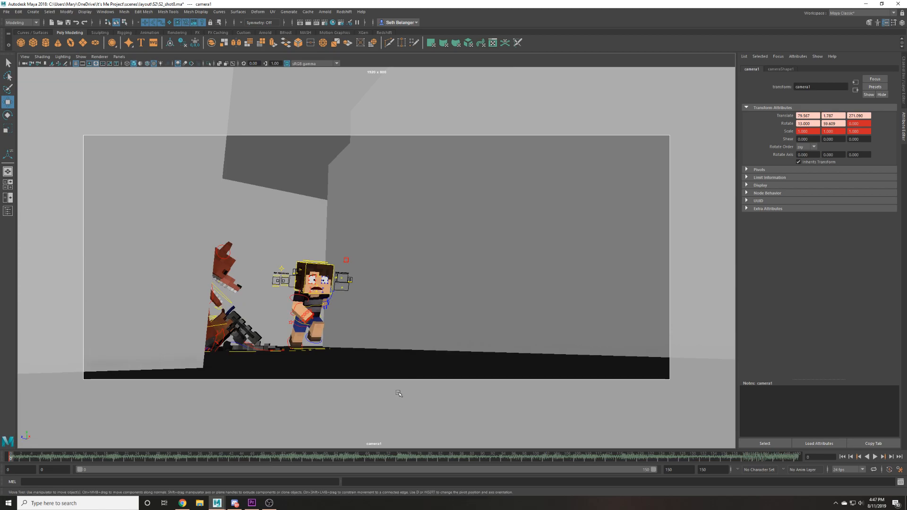
middle_click_drag(484, 384, 461, 377, "alt")
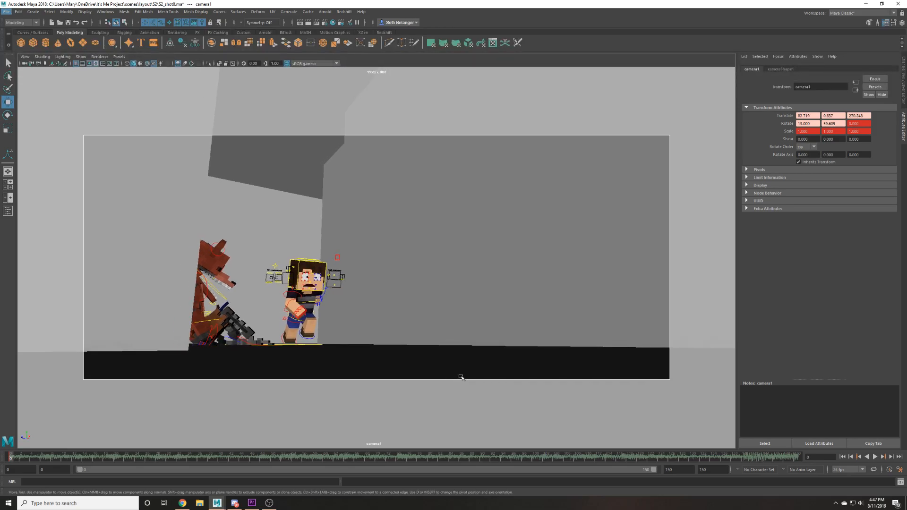
Select Michael's master control with the help of wireframe display, and restore the textured shading.
left_click(318, 346)
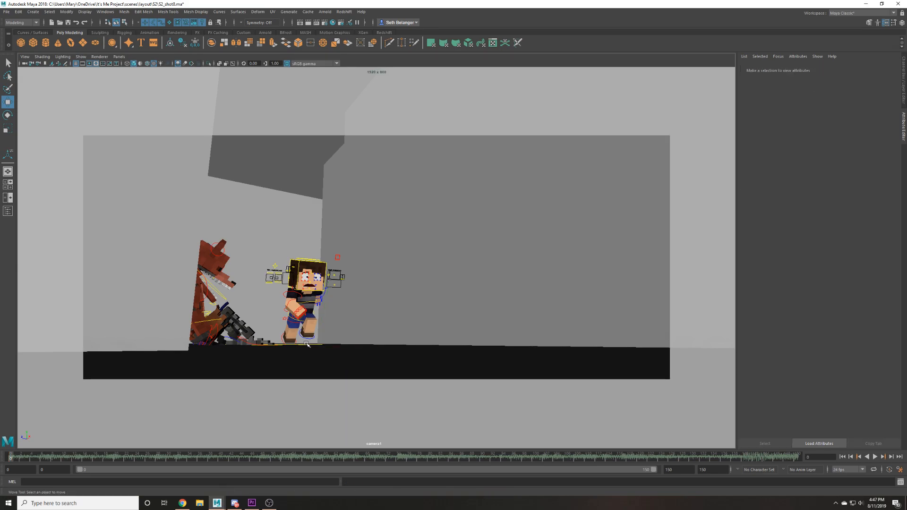
left_click(304, 344)
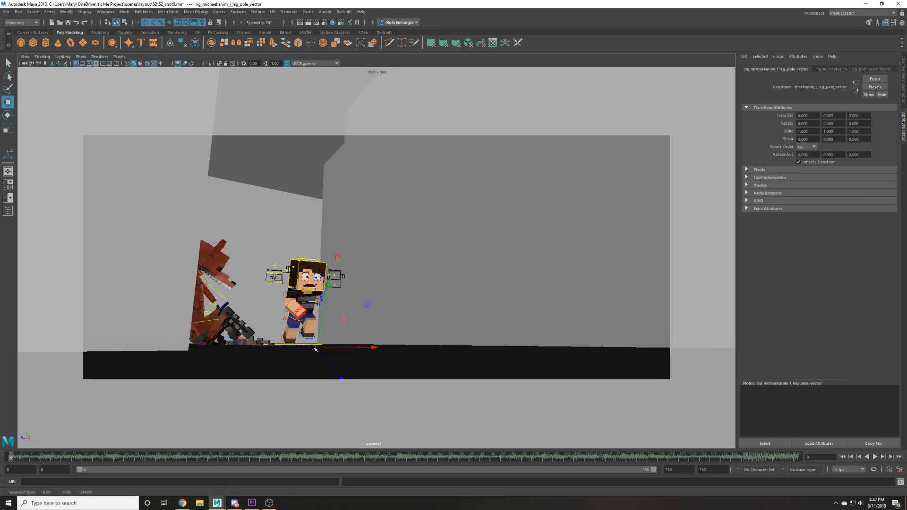
left_click(318, 345)
key("4")
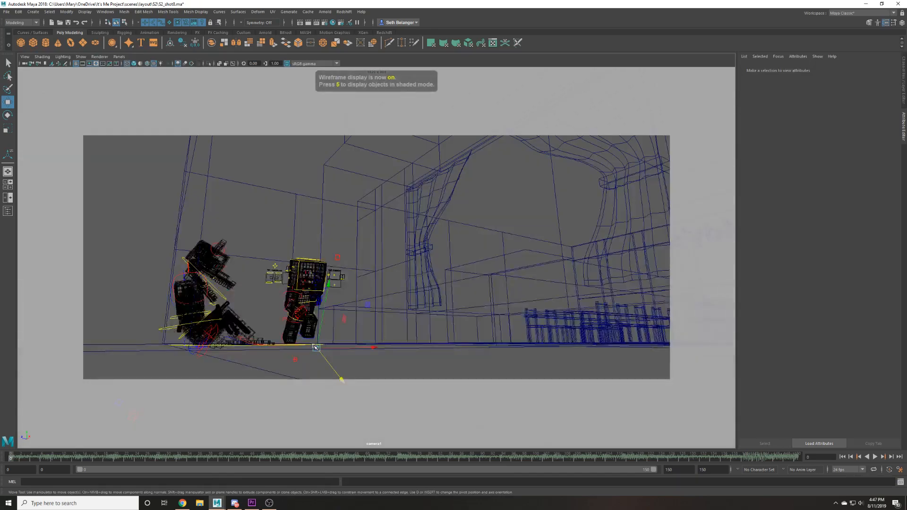
left_click(318, 345)
key("6")
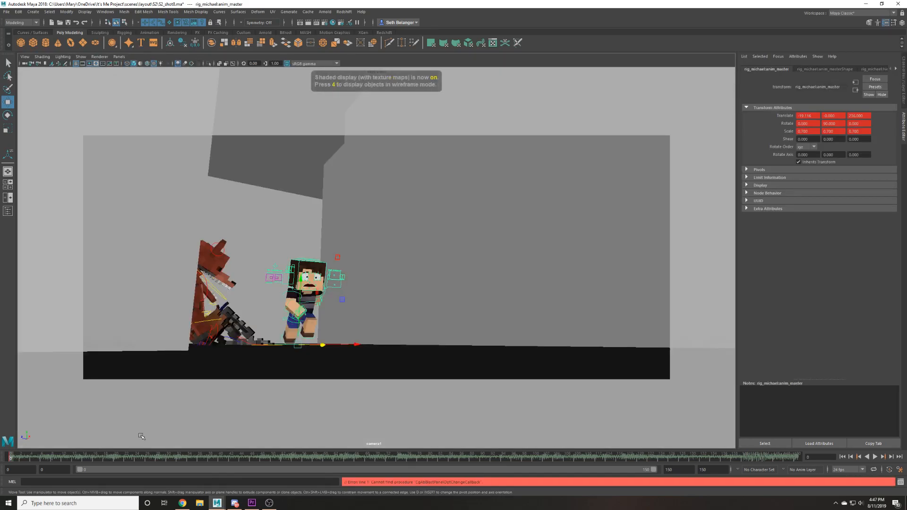
Move and rotate Michael out past the frame's left edge, close to the camera, and key his master control at frame 91.
key("alt+v")
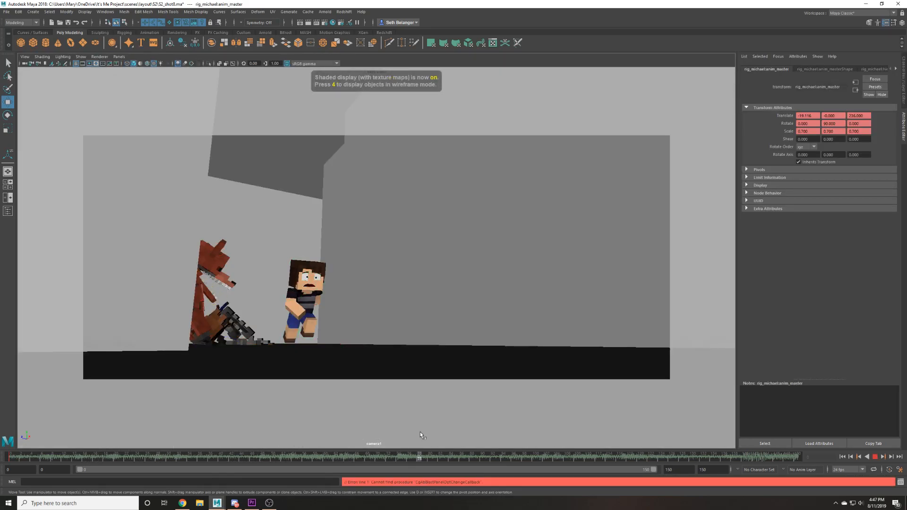
mouse_move(470, 420)
left_mouse_down()
mouse_move(498, 413)
mouse_move(422, 419)
mouse_move(376, 411)
left_mouse_up()
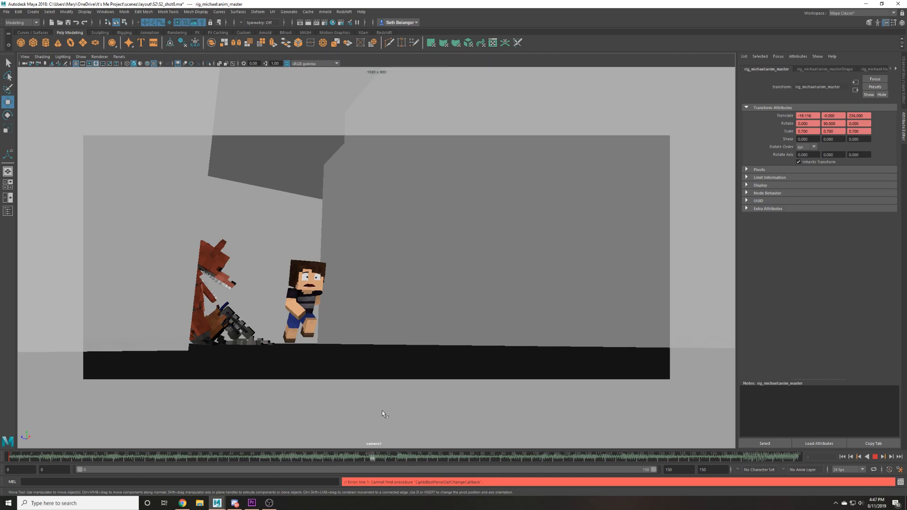
key("alt+v")
left_click_drag(312, 348, 533, 346)
left_click_drag(470, 347, 227, 366)
key("e")
key("w")
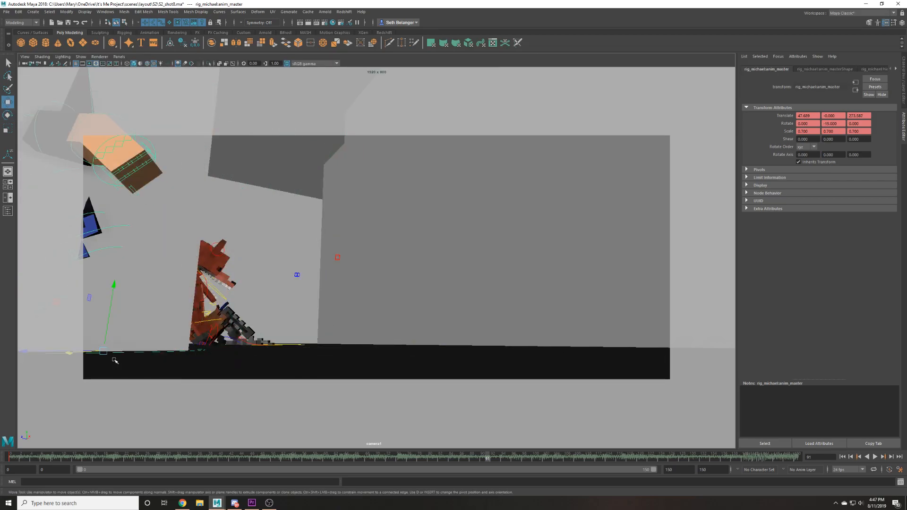
key("s")
Refine Michael's position and rotation values for the frame 91 key and play back his run.
left_click(903, 91)
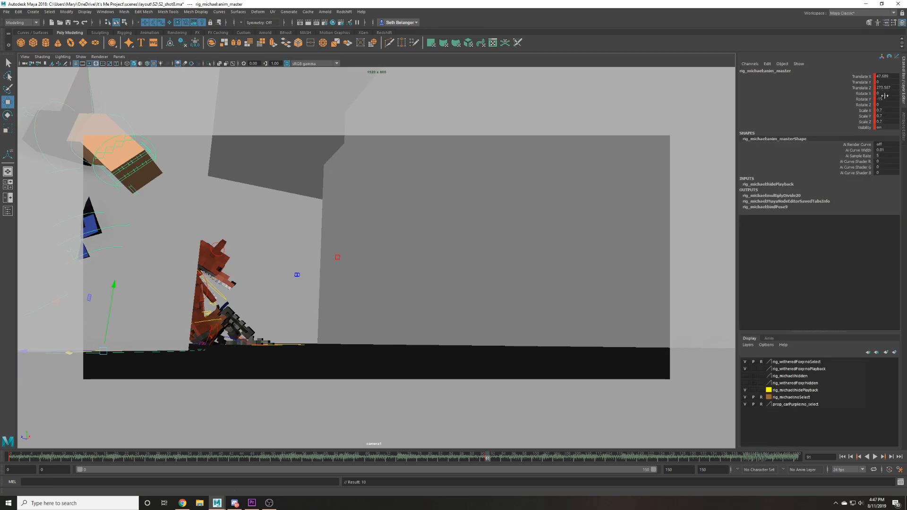
key("Return")
mouse_move(885, 85)
left_mouse_down("ctrl")
mouse_move(867, 86)
mouse_move(896, 86)
mouse_move(868, 88)
mouse_move(899, 76)
mouse_move(888, 86)
mouse_move(896, 85)
left_mouse_up("ctrl")
key("alt+v")
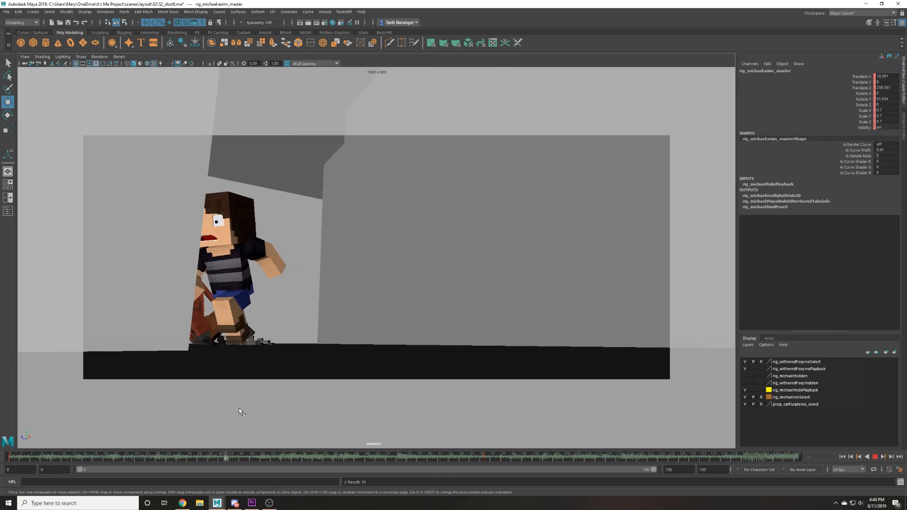
key("alt+v")
Reposition Michael partway through his run, moving and turning him near the shot's centre at frame 46.
left_click_drag(59, 353, 337, 377)
left_click_drag(127, 459, 252, 435)
key("e")
mouse_move(358, 347)
left_mouse_down()
mouse_move(382, 349)
mouse_move(364, 350)
left_mouse_up()
key("w")
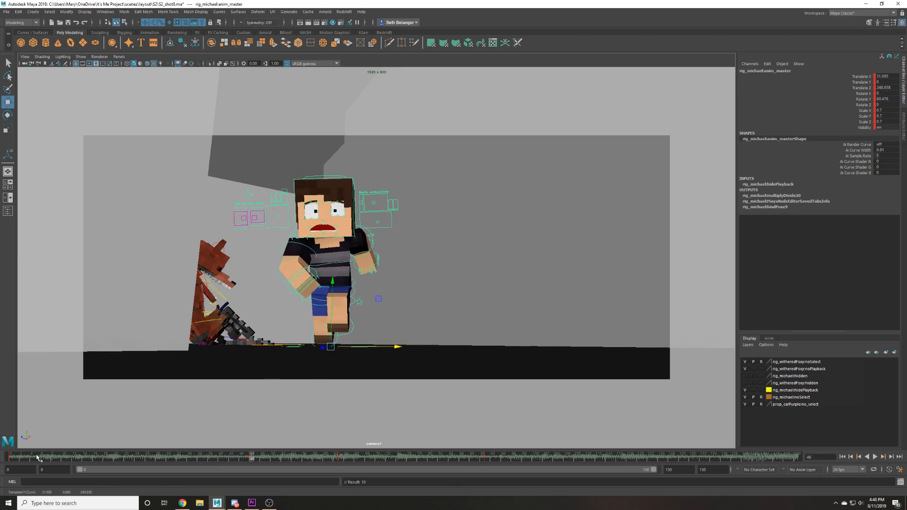
Adjust a time slider option and review Michael's run toward the camera in playback.
key("alt+v")
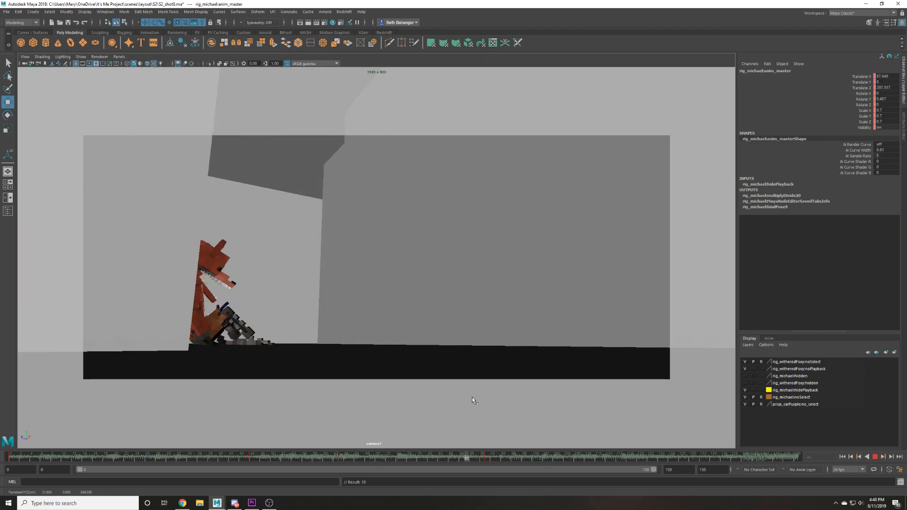
left_click(876, 457)
left_click(876, 457)
right_click(452, 460)
mouse_move(496, 387)
left_click(551, 393)
left_click(876, 458)
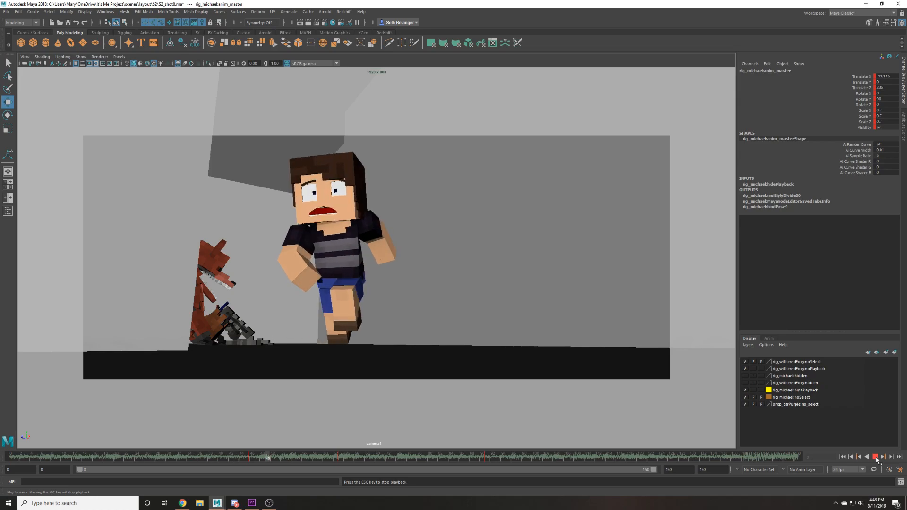
left_click(875, 457)
Move Michael farther back at frame 0, to a Translate X of about -32.7, and replay his run.
left_click_drag(30, 458, 10, 458)
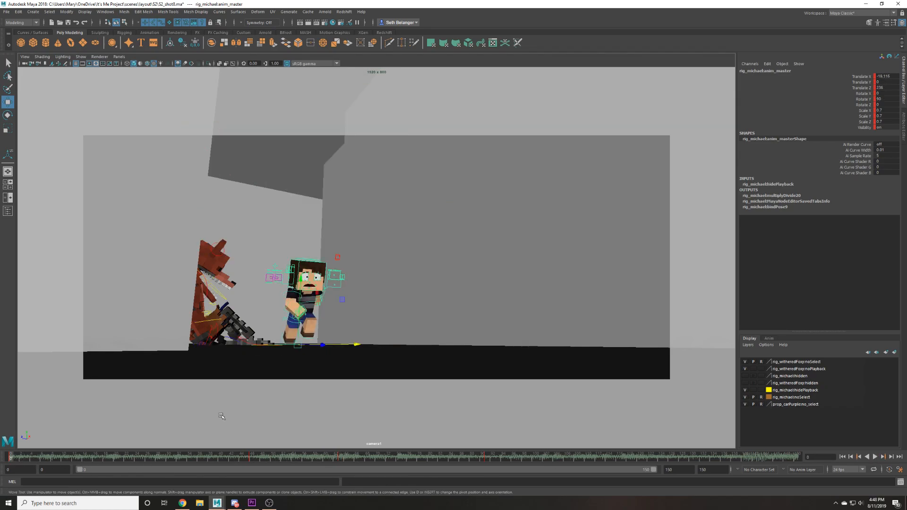
left_click_drag(320, 346, 299, 358)
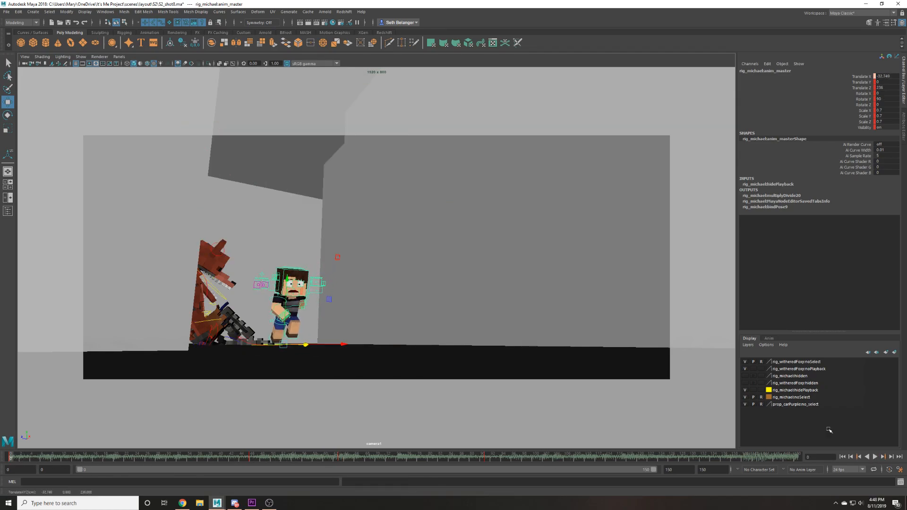
left_click(875, 457)
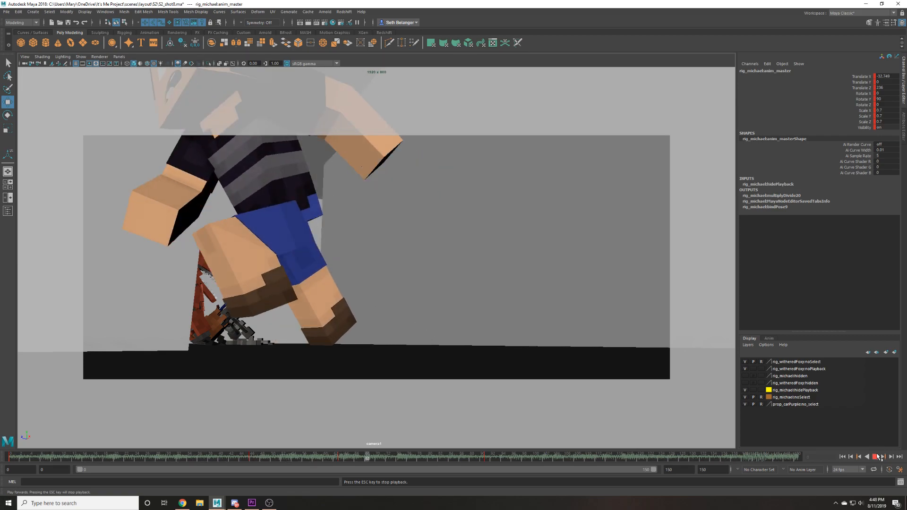
Save the scene with the shot camera selected and start playing back Michael's run.
left_click(875, 457)
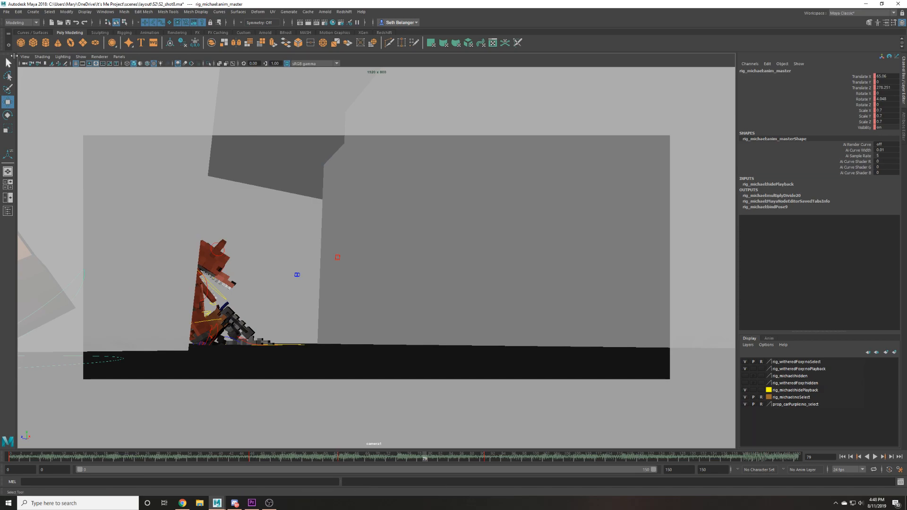
left_click(25, 65)
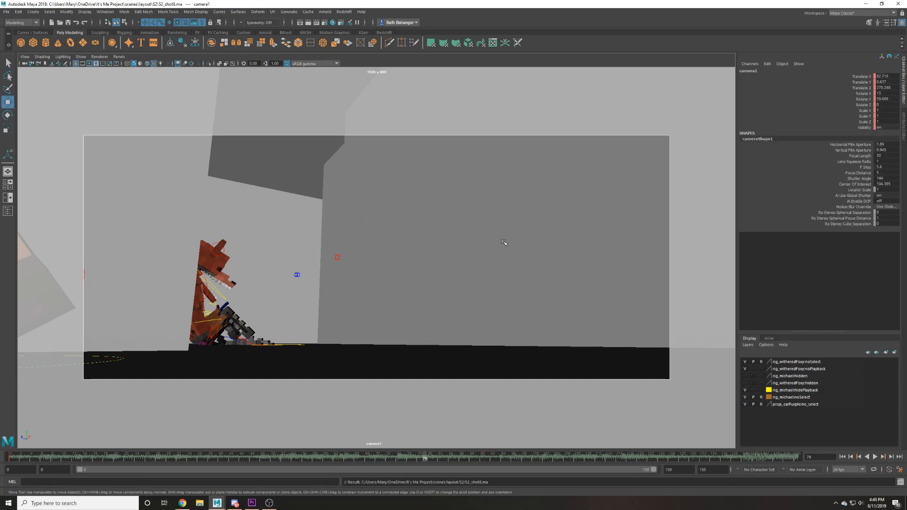
left_click(27, 458)
key("alt+v")
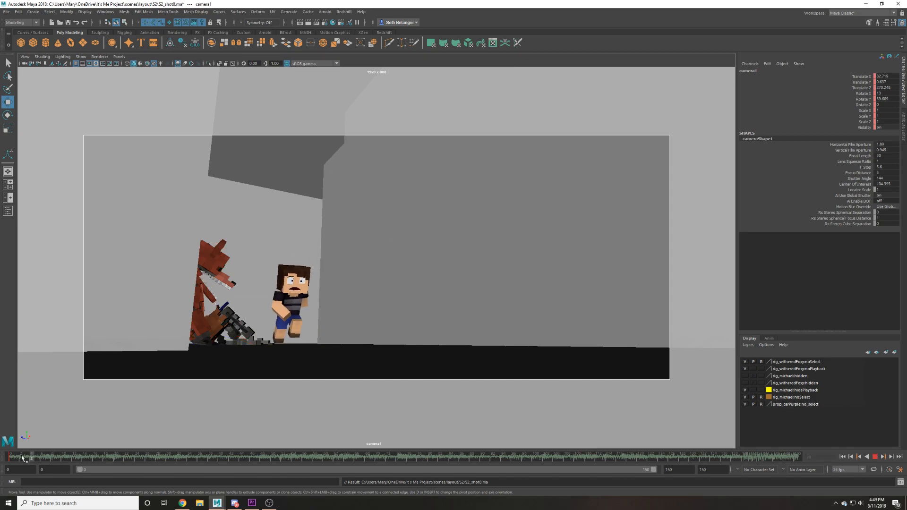
Try reframing the camera around Foxy and Michael during the run and replay the shot.
middle_click_drag(306, 267, 303, 286, "alt")
right_click_drag(304, 286, 244, 310, "alt")
left_click_drag(245, 310, 255, 308, "alt")
middle_click_drag(320, 314, 285, 322, "alt")
left_click_drag(286, 322, 301, 322, "alt")
middle_click_drag(290, 321, 208, 326, "alt")
key("alt+v")
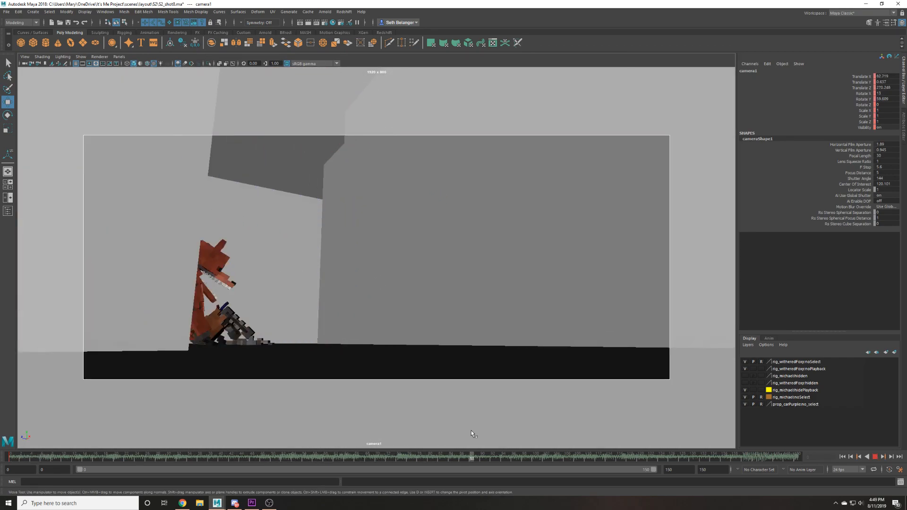
Try turning the camera toward Michael at frame 76 with a Rotate Y of 109.
key("alt+v")
left_click_drag(364, 456, 409, 456)
mouse_move(882, 99)
middle_mouse_down()
mouse_move(903, 99)
mouse_move(873, 101)
middle_mouse_up()
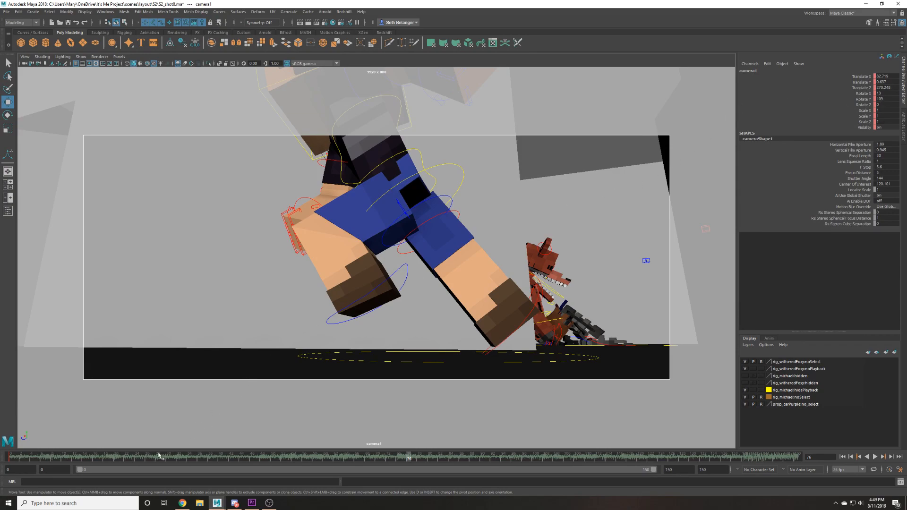
left_click_drag(159, 455, 9, 455)
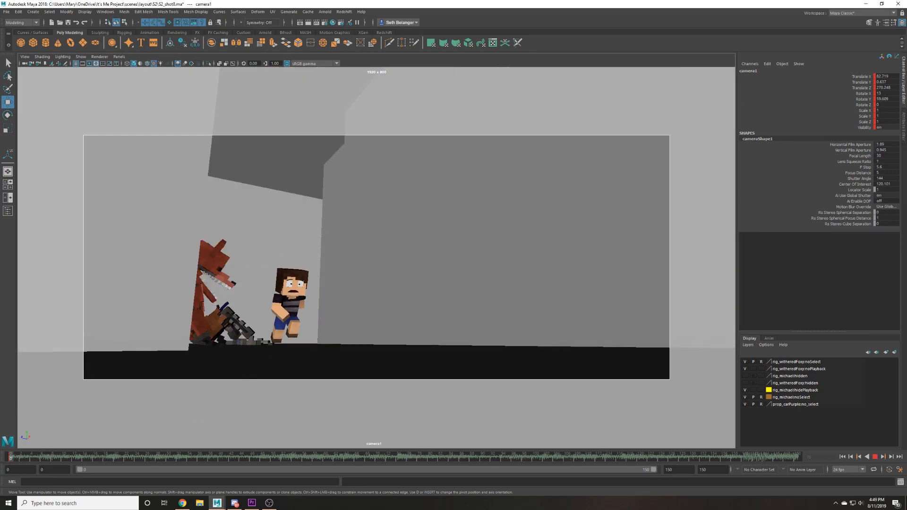
Move the camera closer to Foxy and Michael at frame 0, adjust its angle and key it.
key("alt+v")
key("Escape")
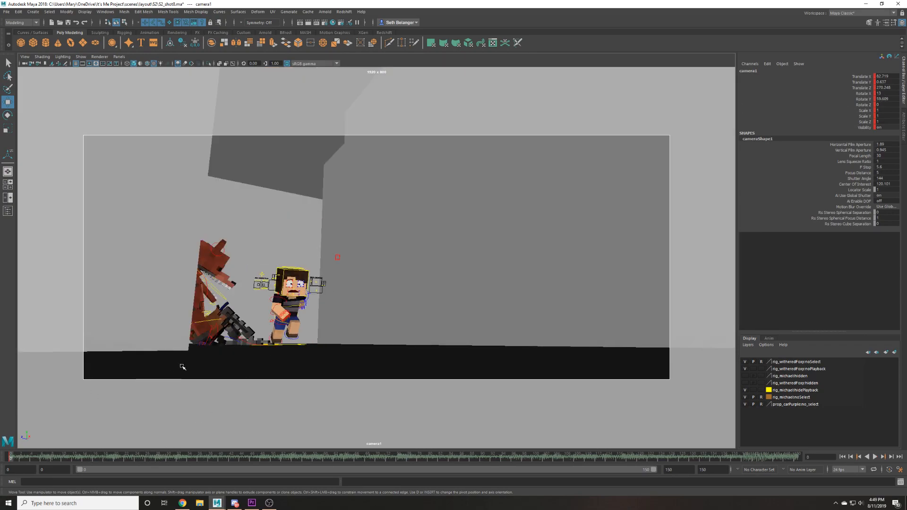
right_click_drag(182, 367, 229, 364, "alt")
middle_click_drag(254, 355, 291, 338, "alt")
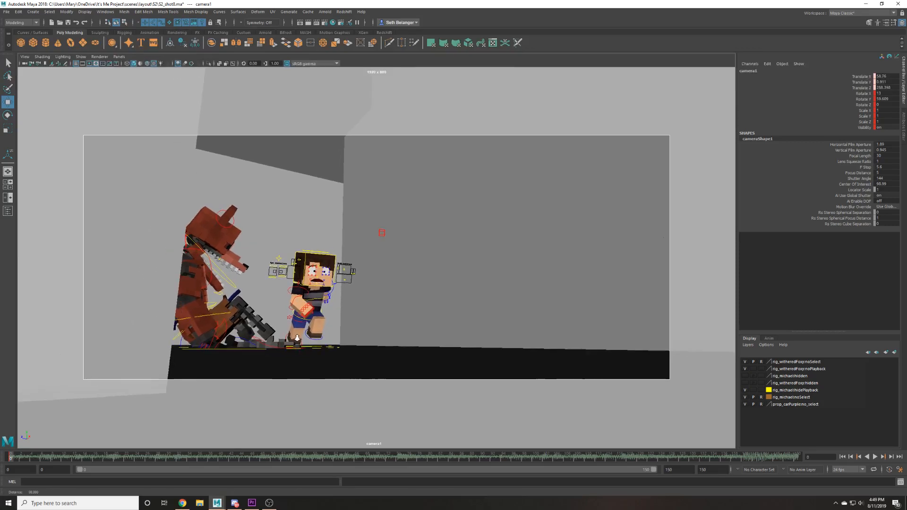
right_click_drag(291, 339, 307, 338, "alt")
middle_click_drag(307, 337, 302, 330, "alt")
right_click_drag(302, 329, 295, 329, "alt")
left_click_drag(294, 328, 291, 330, "alt")
middle_click_drag(291, 330, 296, 334, "alt")
right_click_drag(295, 334, 287, 338, "alt")
left_click_drag(288, 338, 283, 344, "alt")
key("s")
Set the camera's focal length to 35, then reframe it low to the ground at frame 0 and key the new position.
left_click(890, 156)
type("35")
key("Return")
right_click_drag(653, 254, 549, 254, "alt")
left_click_drag(550, 256, 539, 262, "alt")
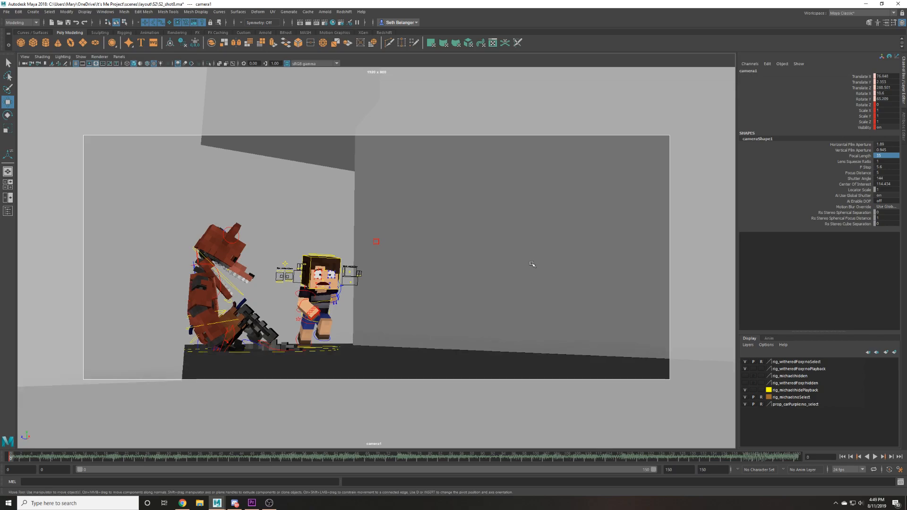
right_click_drag(401, 374, 397, 377, "alt")
middle_click_drag(402, 380, 402, 369, "alt")
key("s")
middle_click_drag(160, 400, 162, 403, "alt")
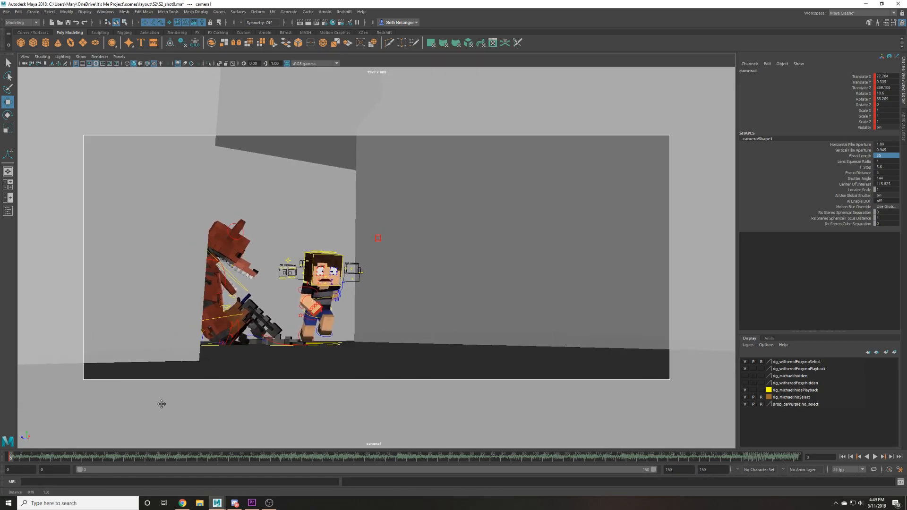
Replay Michael's run from frame 0 several times to judge the new camera framing.
key("alt+v")
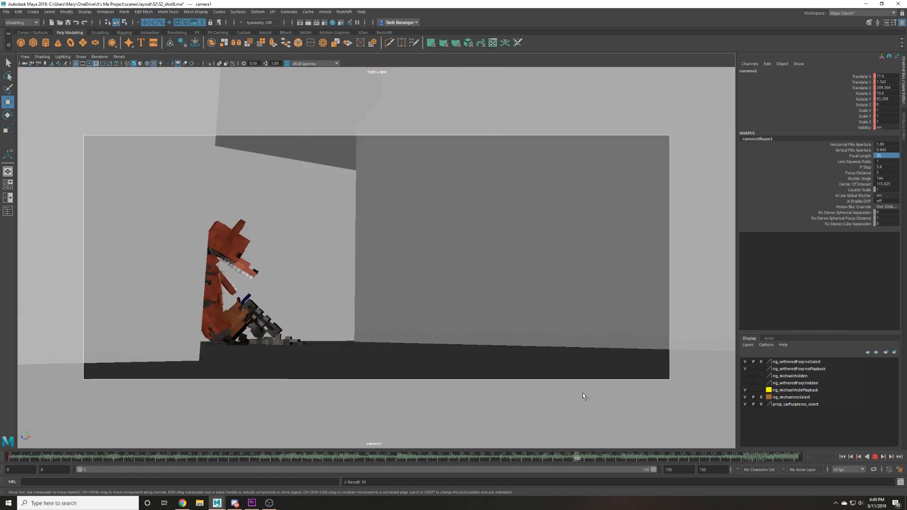
key("alt+v")
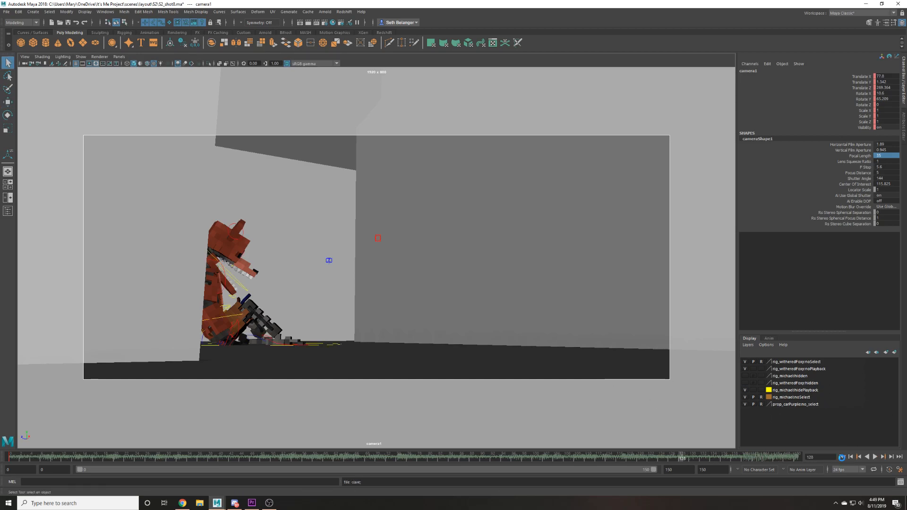
left_click(842, 457)
left_click(875, 457)
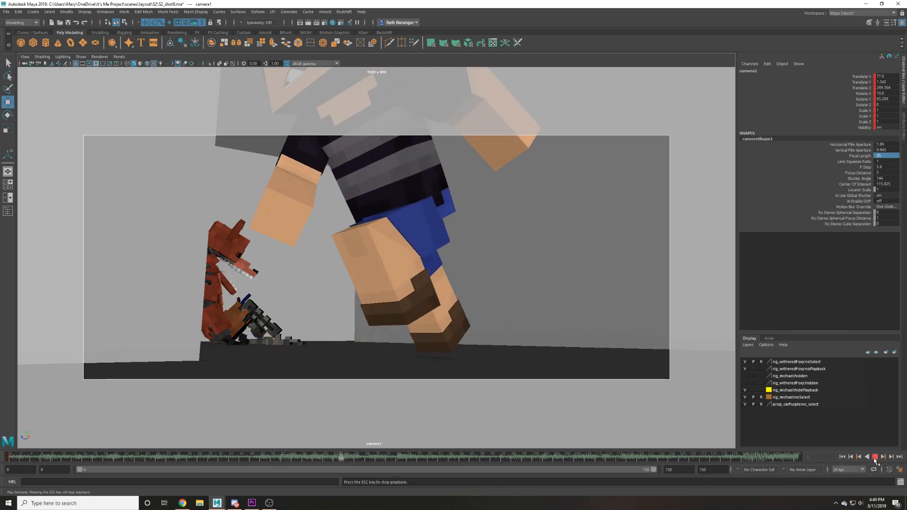
left_click(875, 457)
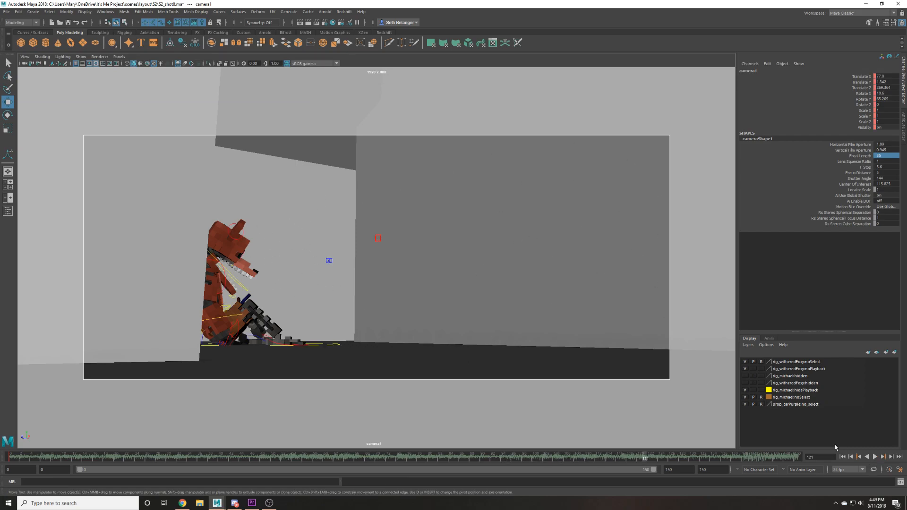
left_click(859, 457)
left_click(874, 457)
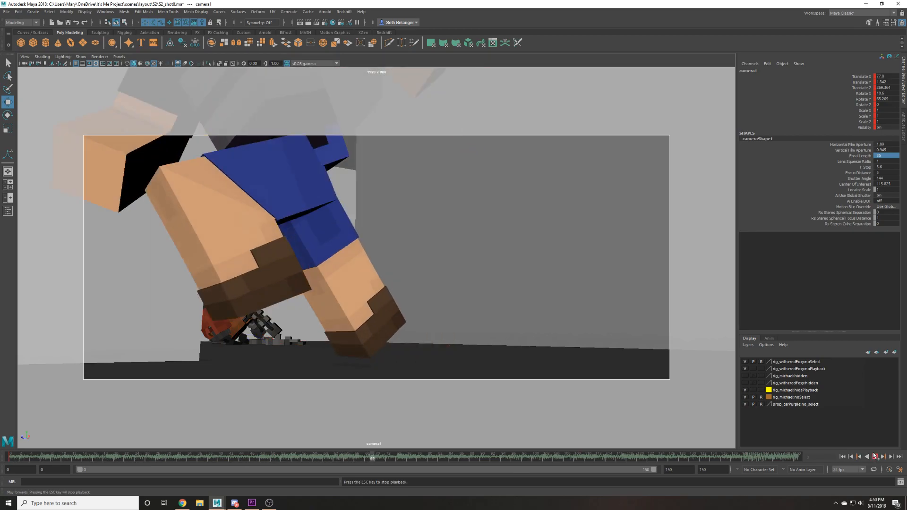
key("Escape")
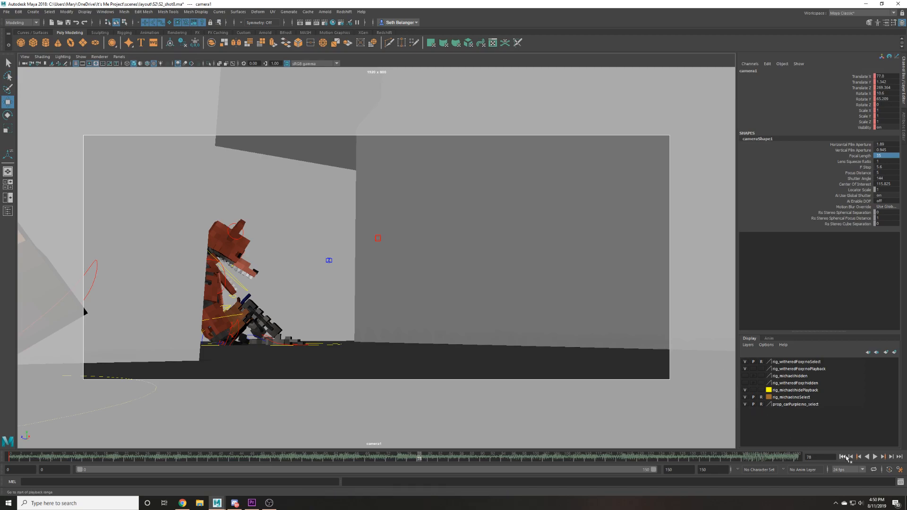
left_click(859, 457)
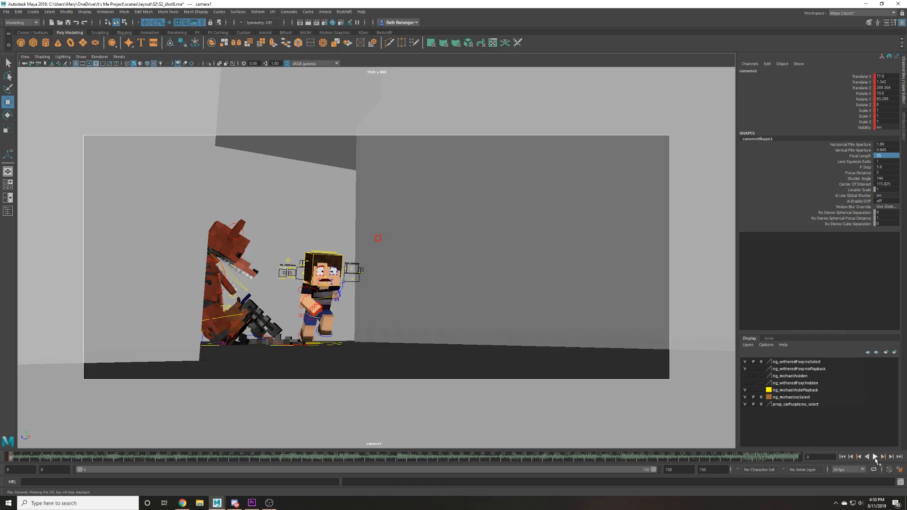
left_click(875, 459)
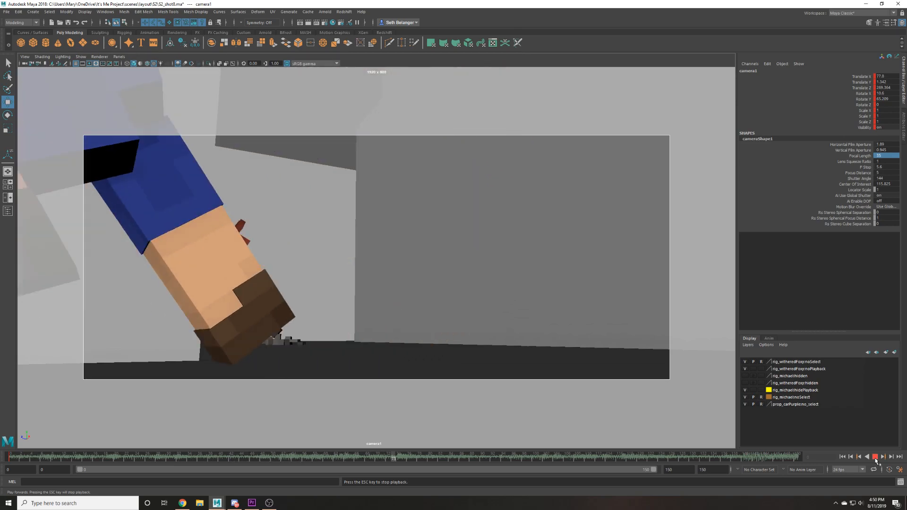
left_click(875, 458)
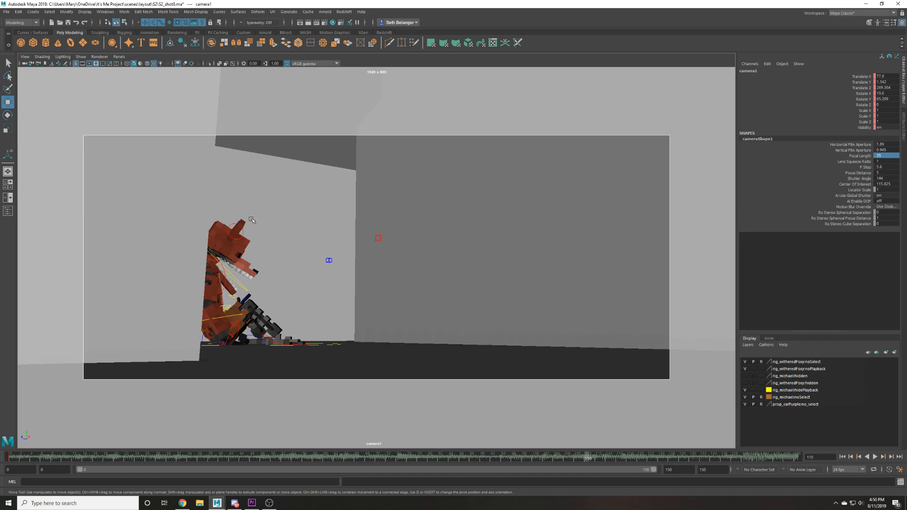
left_click(146, 458)
key("alt+v")
key("alt+v")
key("alt+shift+v")
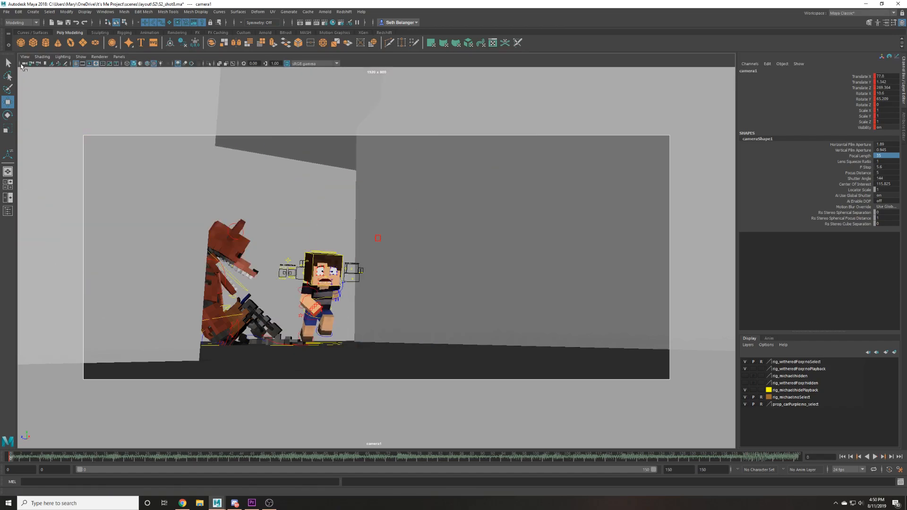
Reframe Foxy and Michael at frame 0 from a new low angle, turning the camera to a Rotate Y of about 111.6.
left_click(119, 57)
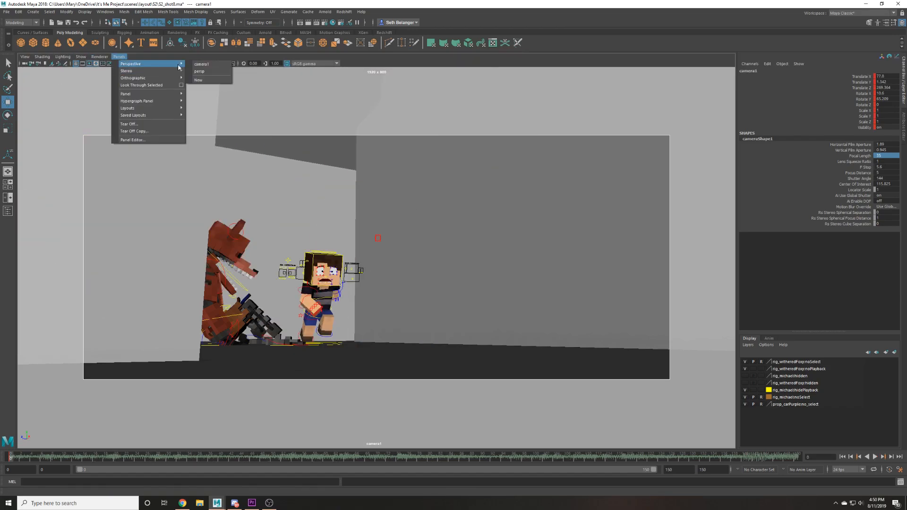
left_click(25, 59)
left_click(25, 59)
left_click(25, 59)
left_click_drag(80, 107, 348, 260, "alt")
mouse_move(348, 259)
middle_mouse_down("alt")
mouse_move(361, 273)
mouse_move(353, 272)
middle_mouse_up("alt")
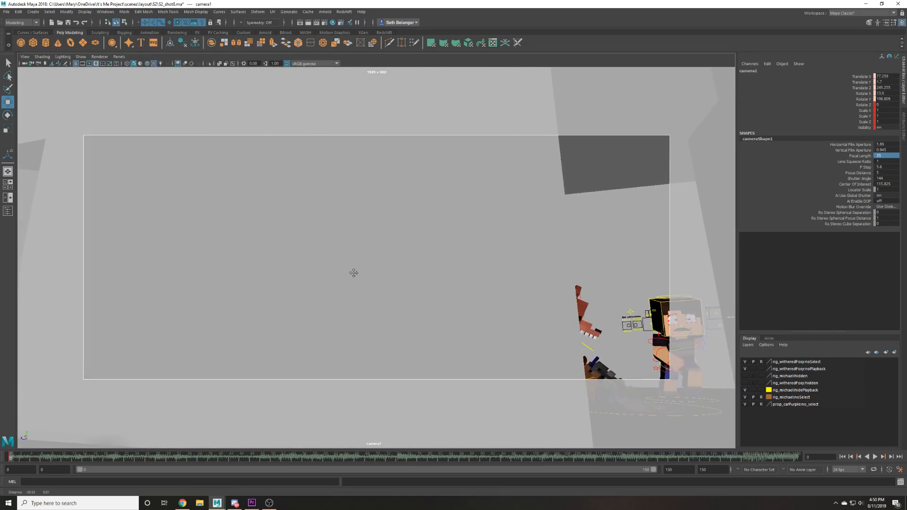
middle_click_drag(284, 287, 305, 301, "alt")
right_click_drag(306, 302, 362, 270, "alt")
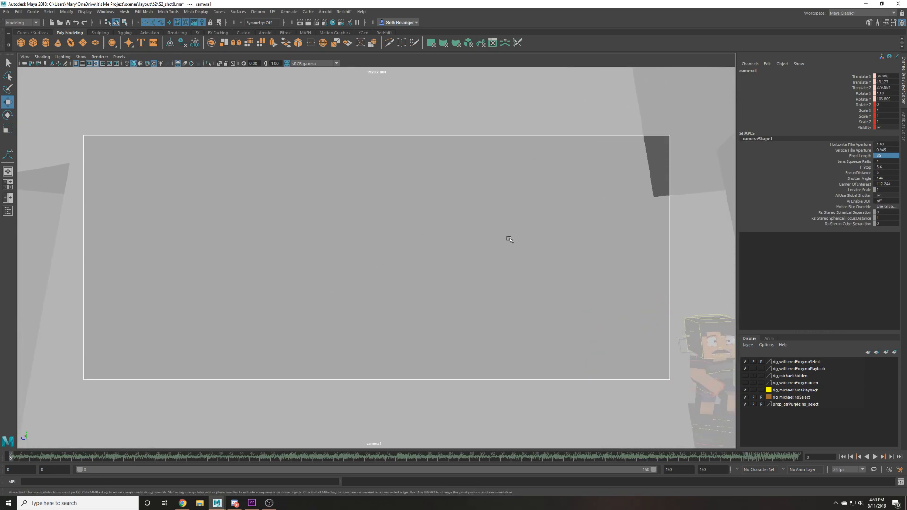
right_click_drag(513, 236, 314, 237, "alt")
mouse_move(313, 236)
middle_mouse_down("alt")
mouse_move(304, 271)
mouse_move(329, 236)
middle_mouse_up("alt")
left_click_drag(330, 237, 322, 239, "alt")
middle_click_drag(322, 246, 259, 279, "alt")
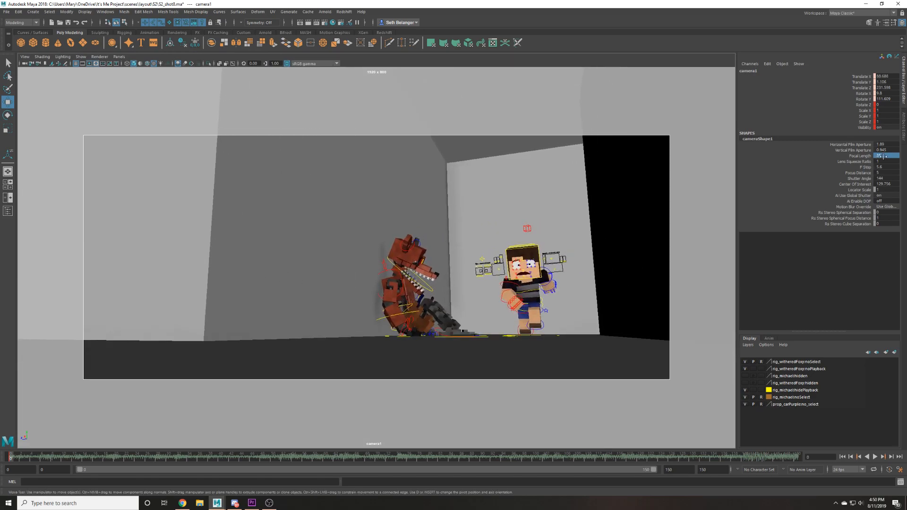
Try a camera focal length of 50, reduce it to 45 and play back the shot.
type("50")
key("Return")
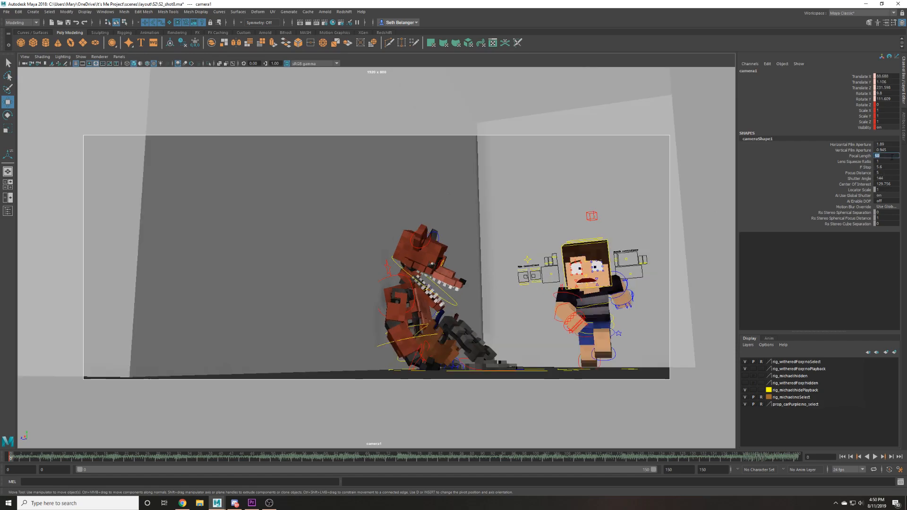
type("45")
key("Return")
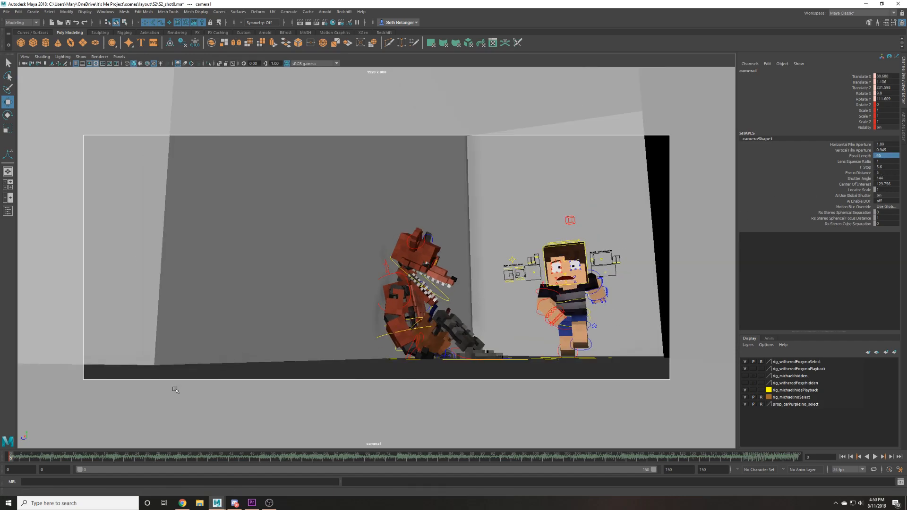
key("alt+v")
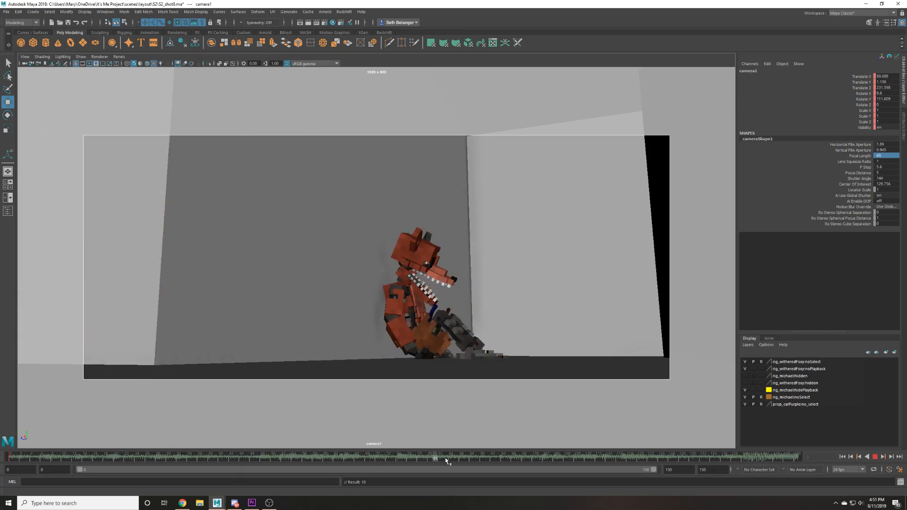
Move the camera at frame 102 to frame Michael's head and arm from behind, and key it.
left_click_drag(694, 458, 544, 428)
middle_click_drag(255, 371, 388, 390, "alt")
right_click_drag(389, 391, 407, 391, "alt")
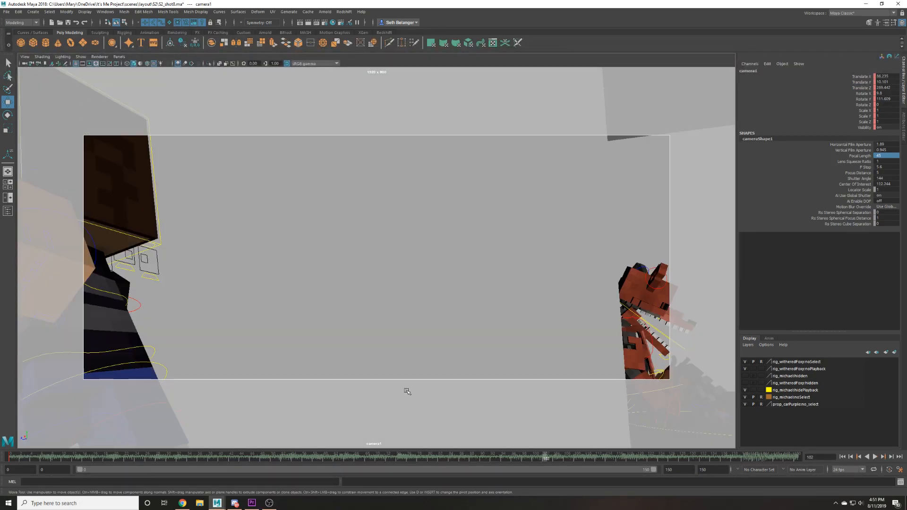
middle_click_drag(530, 261, 571, 285, "alt")
key("s")
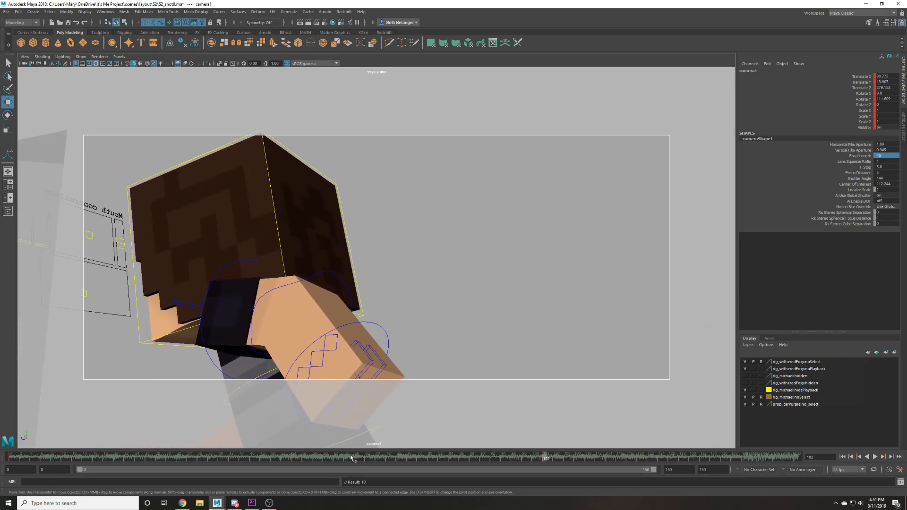
Play back the camera move and key an adjusted camera position partway through Michael's run.
key("alt+v")
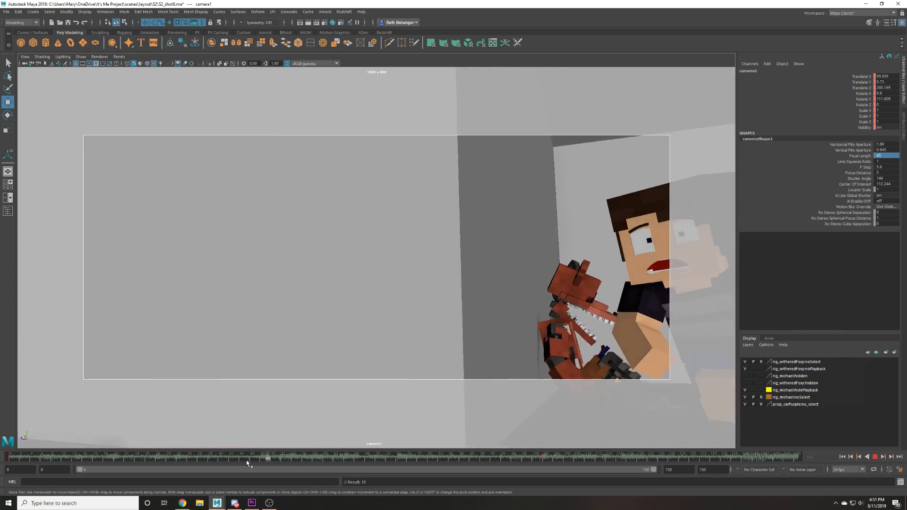
key("alt+v")
middle_click_drag(496, 388, 415, 359, "alt")
key("s")
Scrub and replay the shot from the start to review how the camera follows Michael.
left_click_drag(61, 458, 52, 460)
key("alt+v")
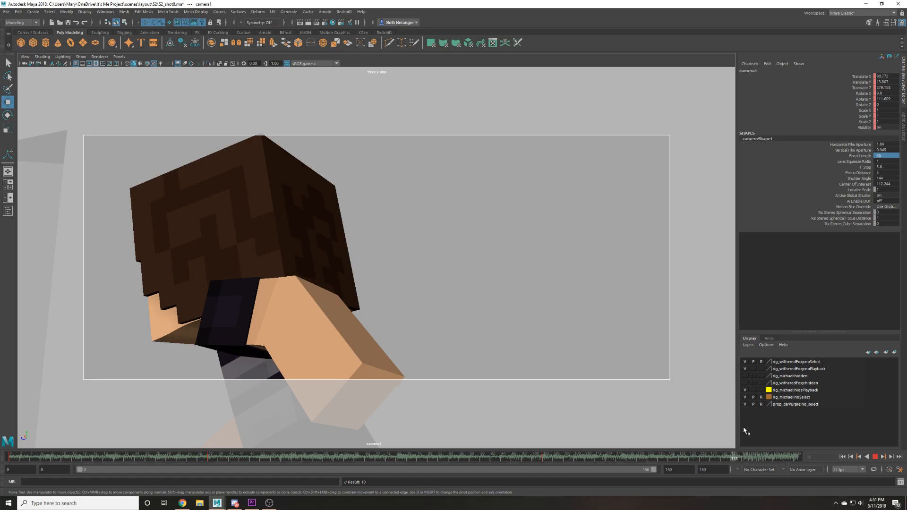
left_click_drag(645, 457, 9, 453)
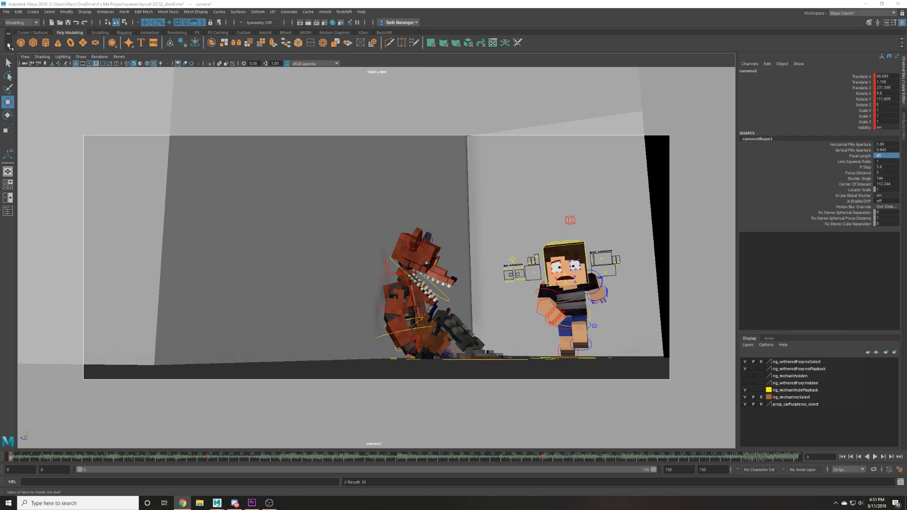
key("alt+v")
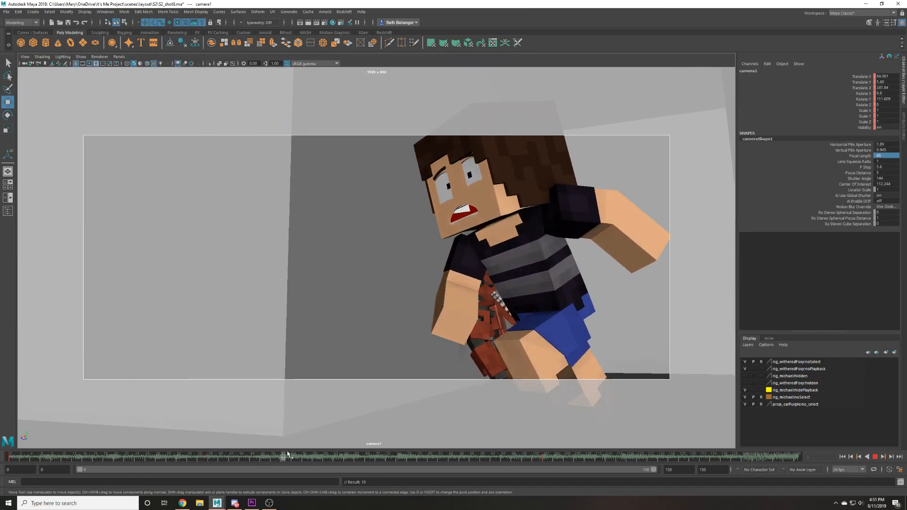
key("alt+v")
key("alt+shift+v")
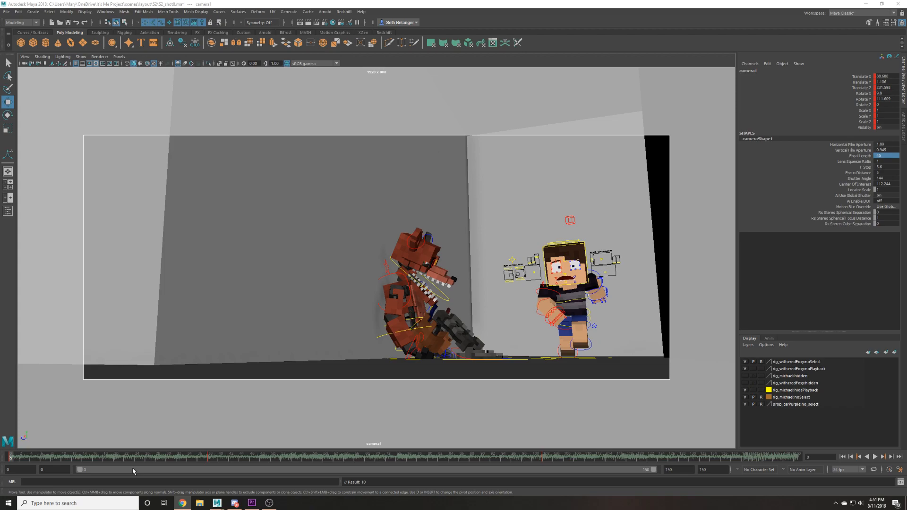
Delete all of the camera's keyframes across the full time range, keeping its frame 0 position.
double_click(10, 457)
right_click(10, 457)
left_click(37, 366)
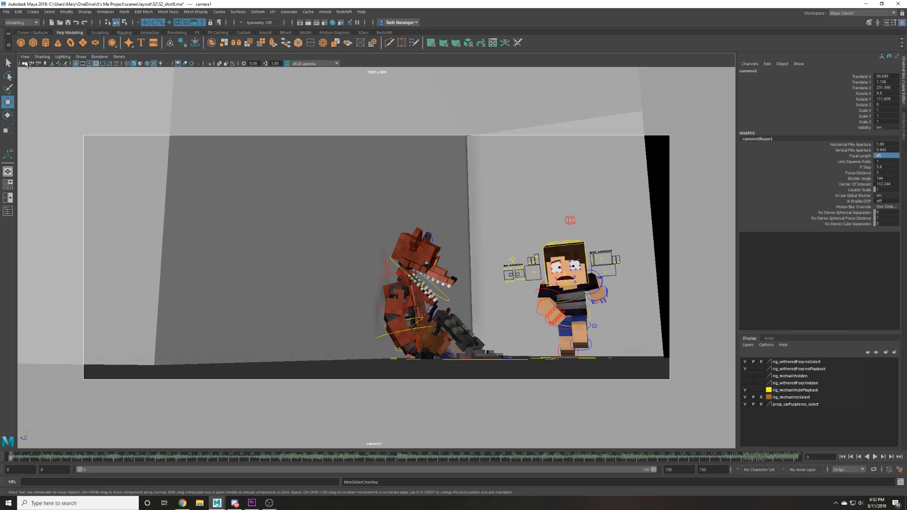
Shift the camera sideways at frame 0, key it, and play through the shot to check the static framing.
middle_click_drag(565, 289, 537, 289, "alt")
key("s")
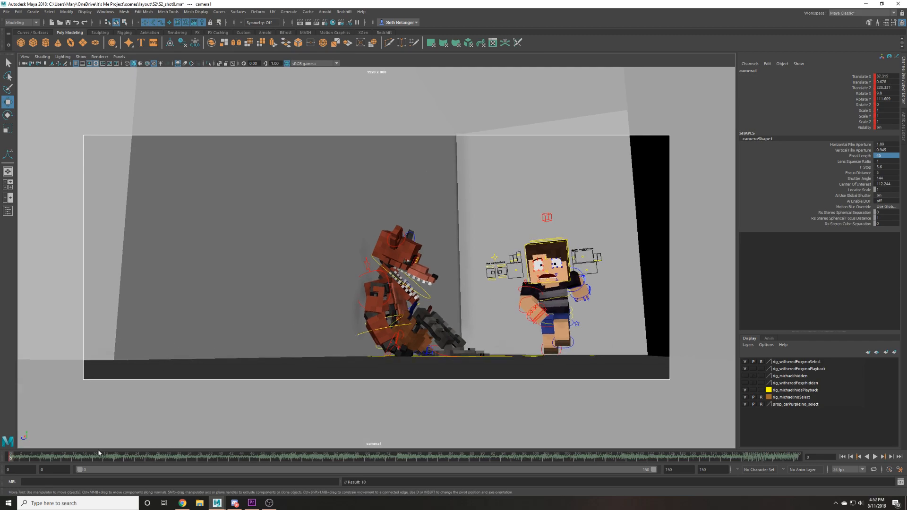
left_click_drag(122, 460, 718, 409)
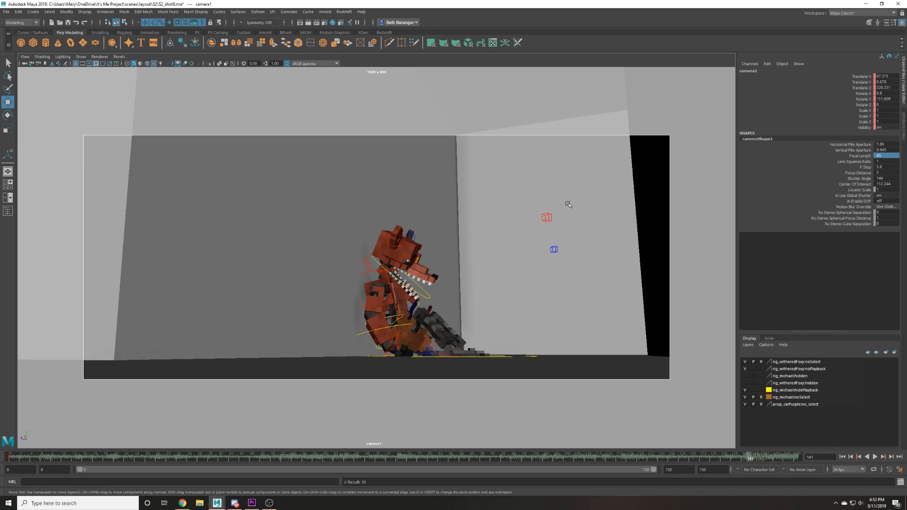
left_click(874, 457)
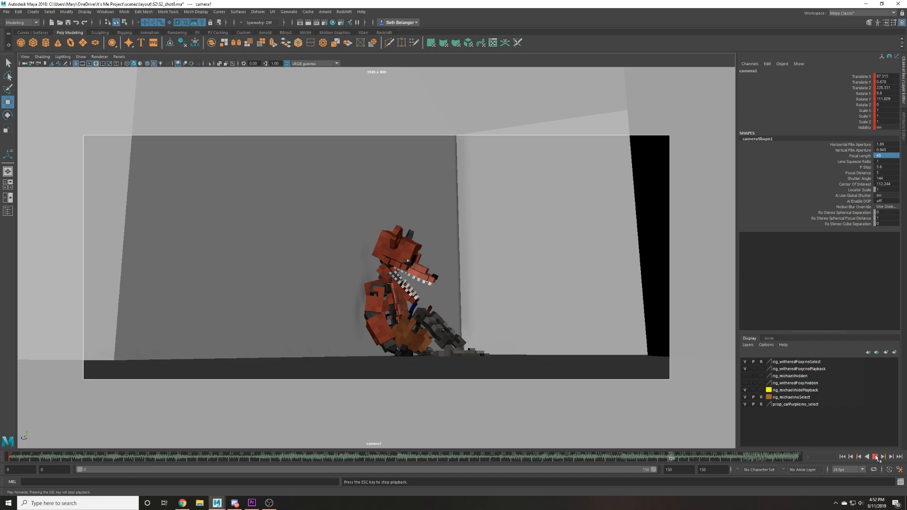
left_click(875, 457)
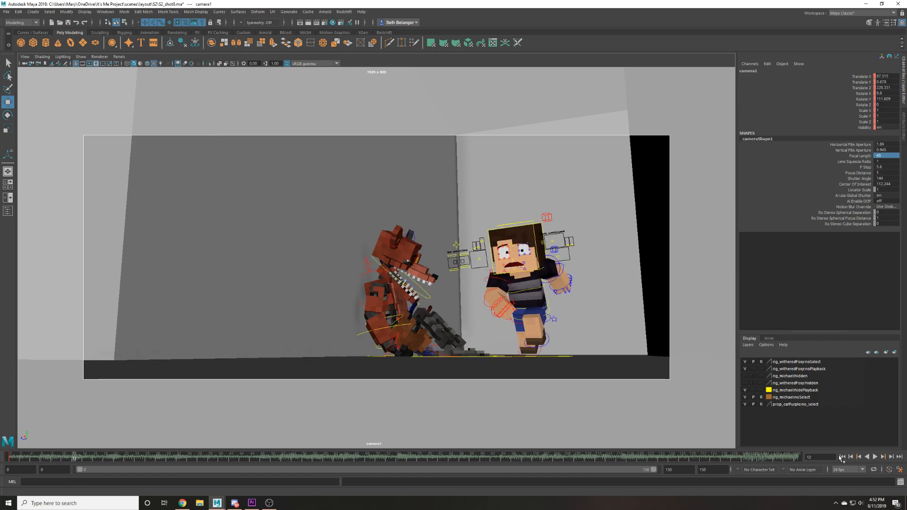
Display the camera view with all scene lights, save the scene, and create an ambient light.
key("7")
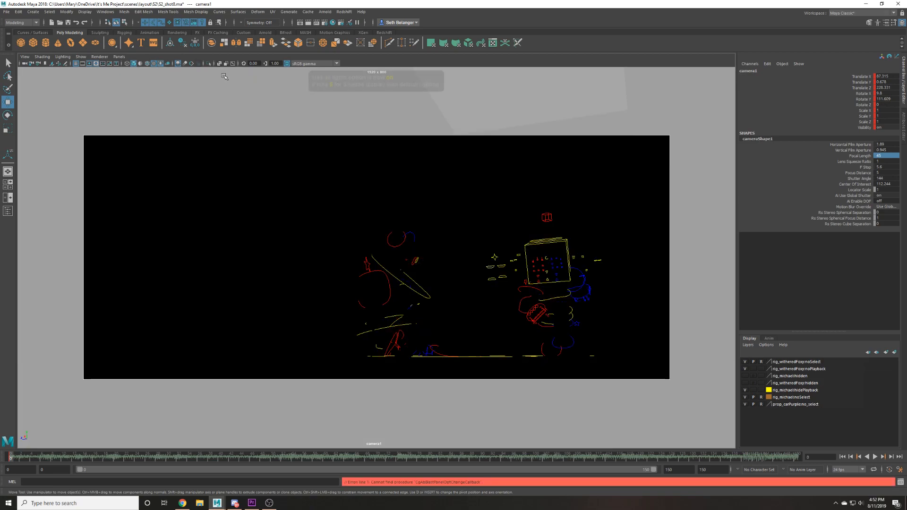
left_click(253, 113)
key("w")
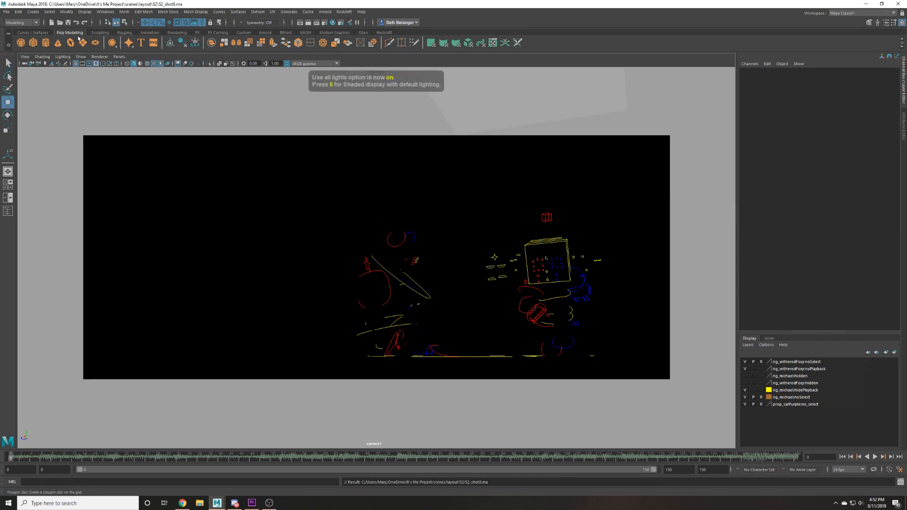
left_click(34, 12)
mouse_move(83, 51)
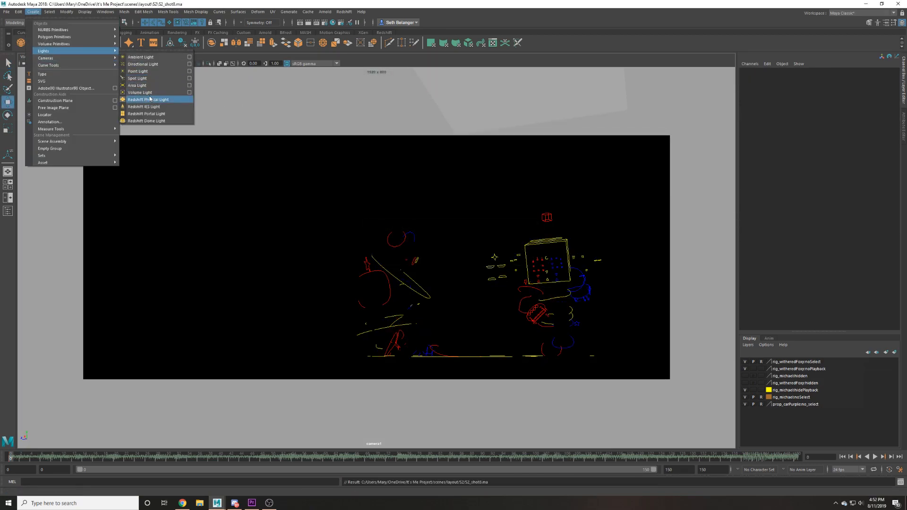
left_click(142, 57)
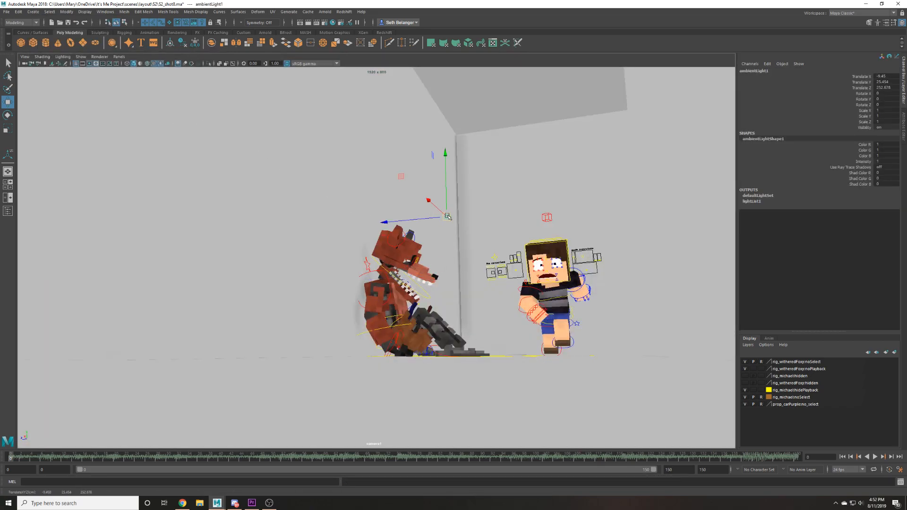
Set the ambient light's colour to pure blue.
left_click(904, 142)
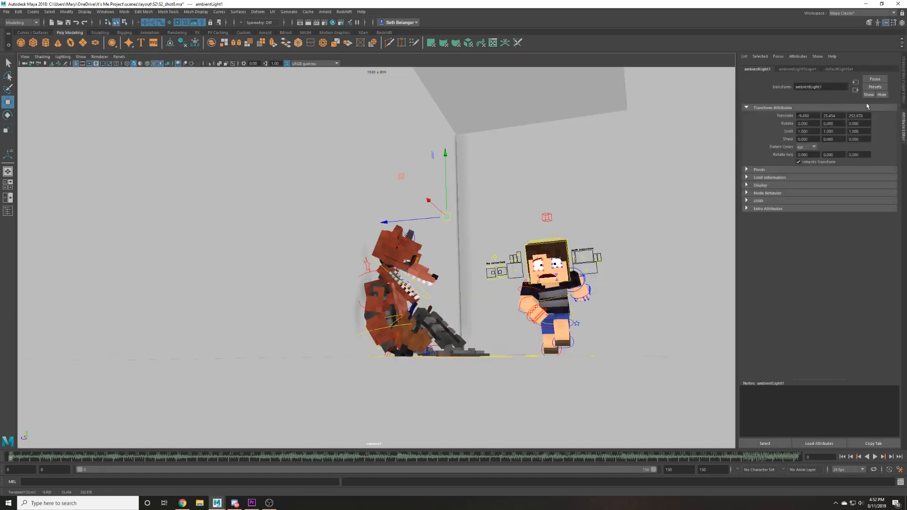
left_click(803, 69)
left_click(817, 150)
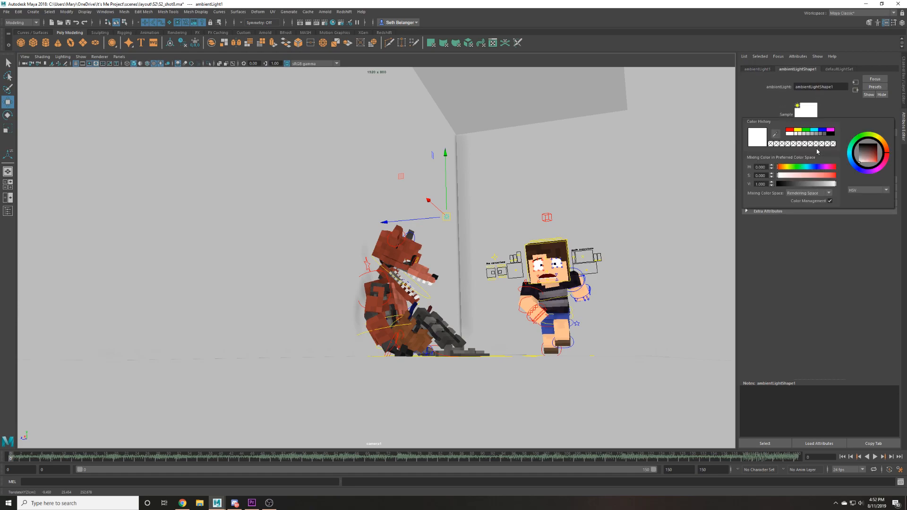
left_click(854, 167)
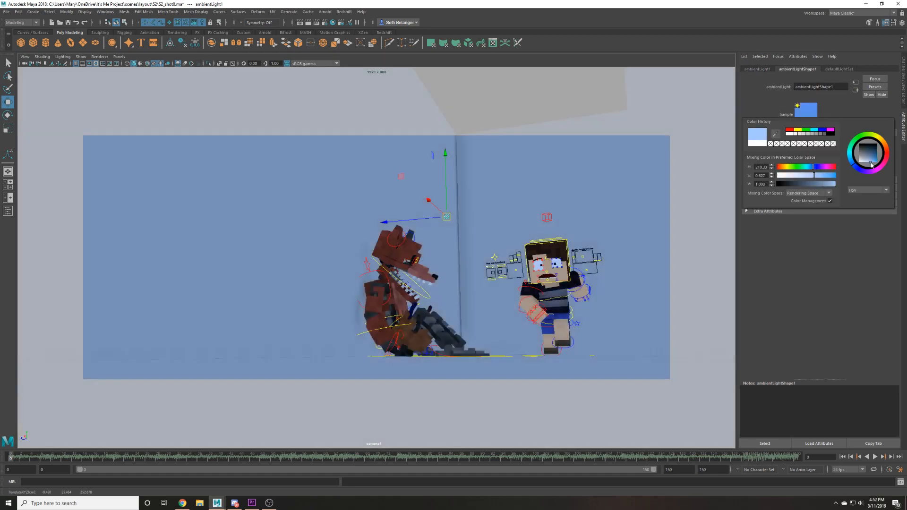
left_click(823, 132)
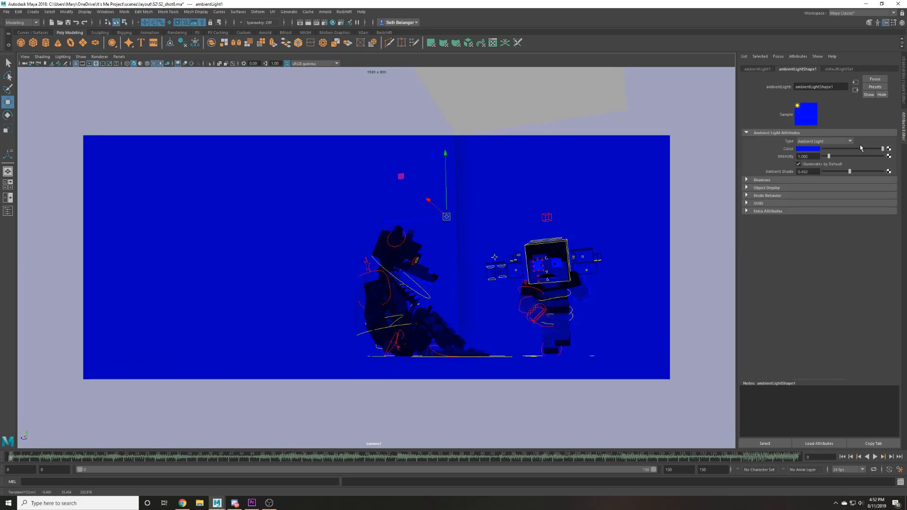
Soften the ambient light's blue to a paler shade and lower its intensity to 0.1.
left_click_drag(826, 158, 825, 160)
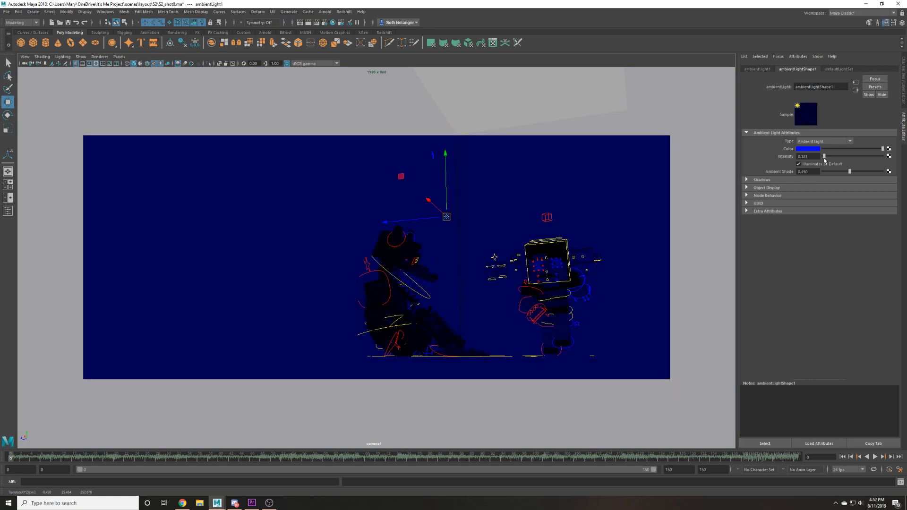
left_click(799, 150)
left_click_drag(805, 176, 800, 177)
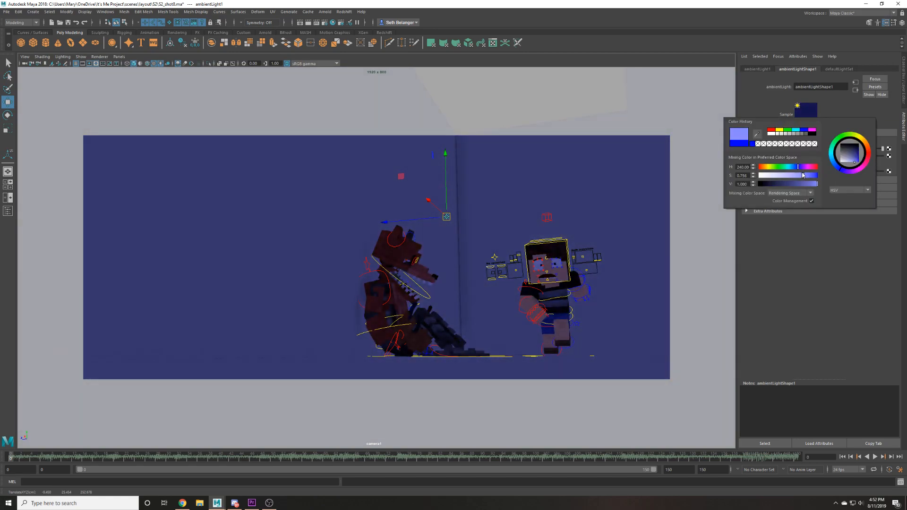
left_click(813, 151)
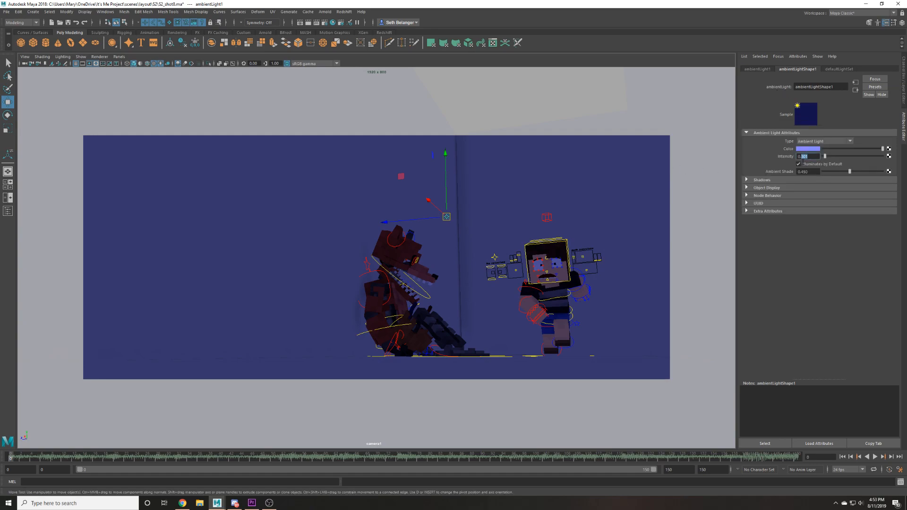
type("0.2")
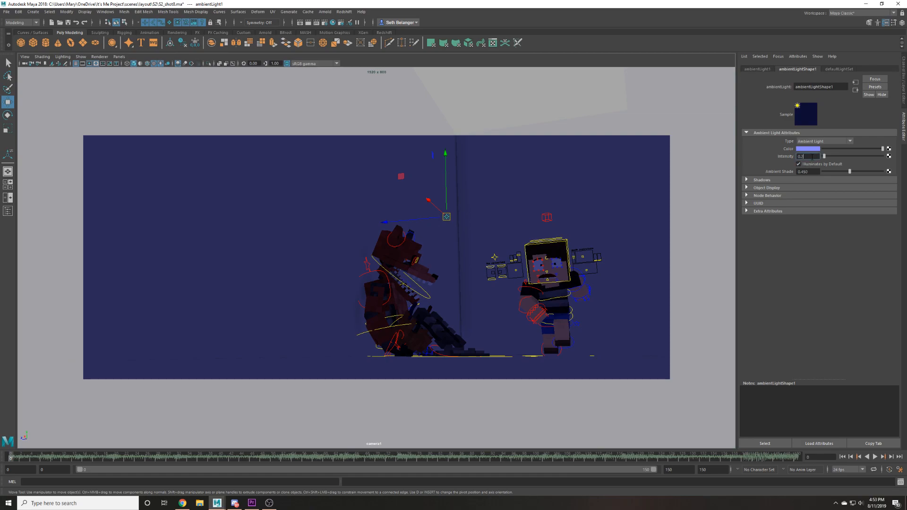
key("Return")
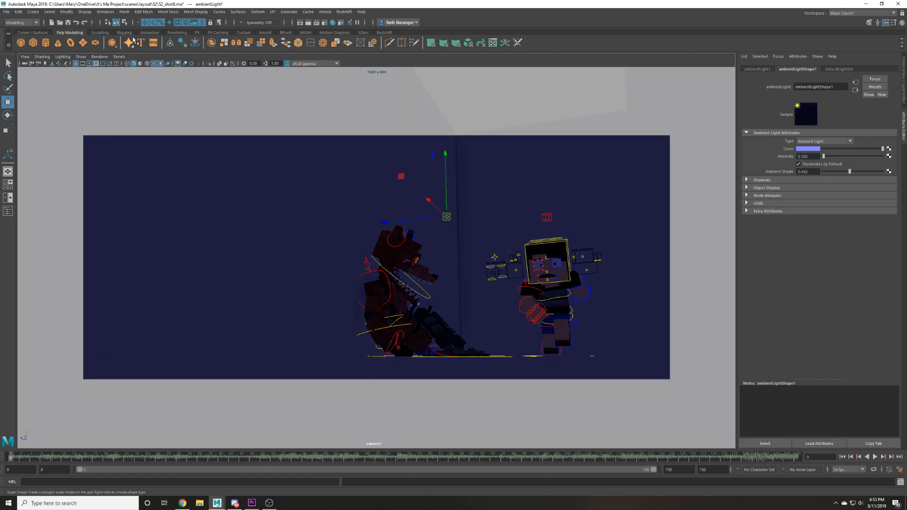
Desaturate the ambient light's colour further toward a greyish blue and save the scene.
left_click(202, 92)
key("q")
key("ctrl+s")
key("w")
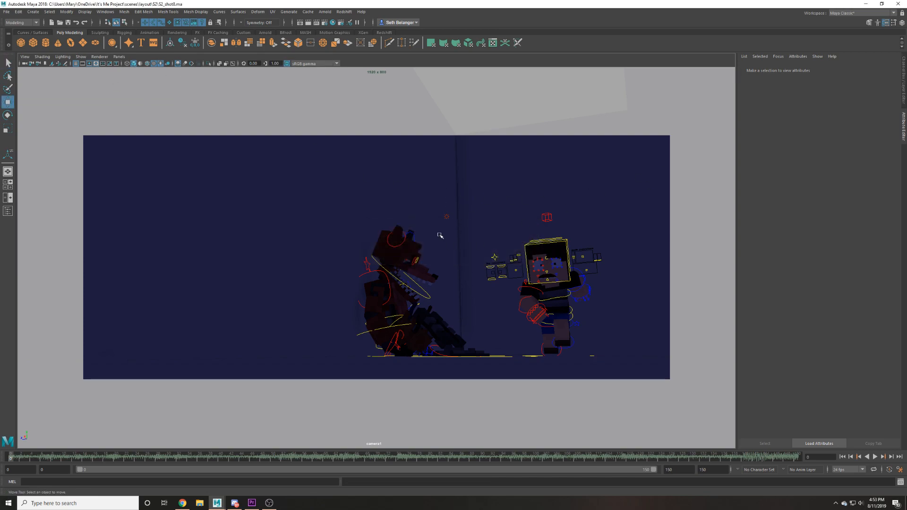
left_click_drag(439, 236, 605, 200)
left_click(812, 149)
left_click_drag(824, 194, 814, 194)
left_click(551, 168)
key("ctrl+s")
Create an area light and switch the viewport to the perspective camera.
left_click(67, 12)
mouse_move(39, 17)
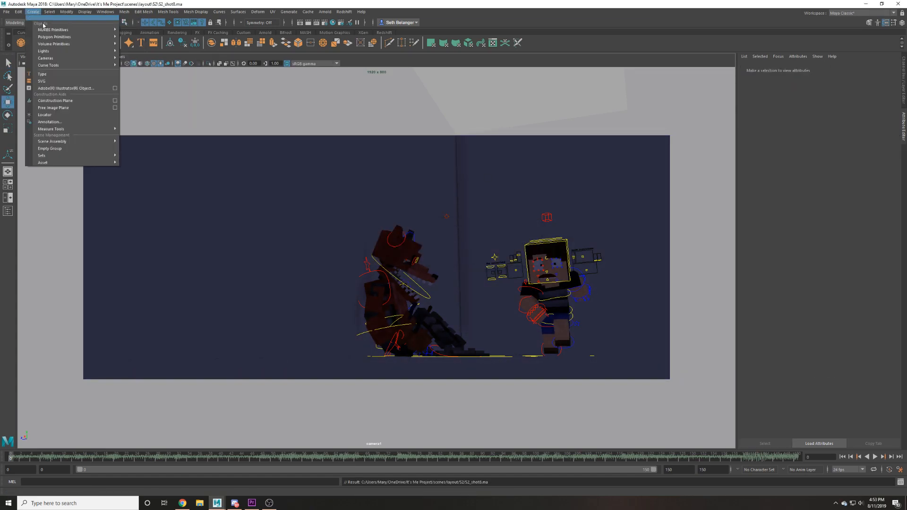
mouse_move(71, 50)
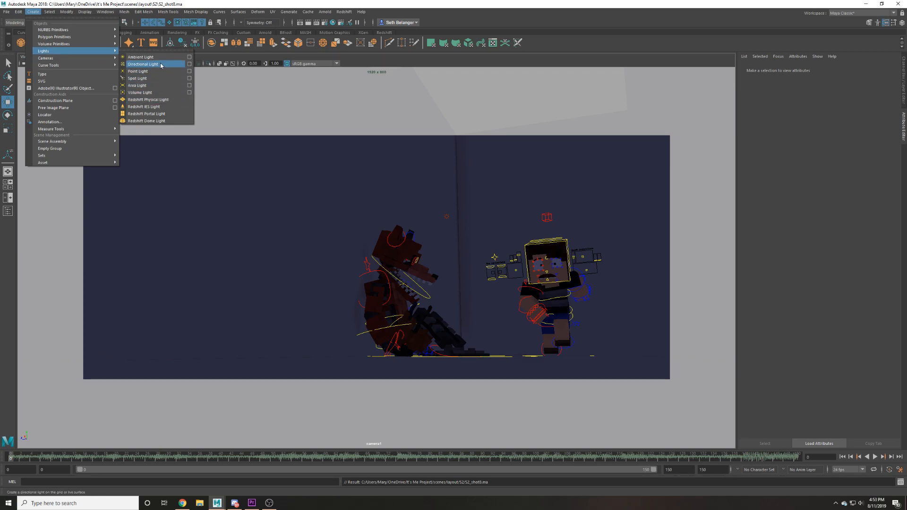
left_click(163, 87)
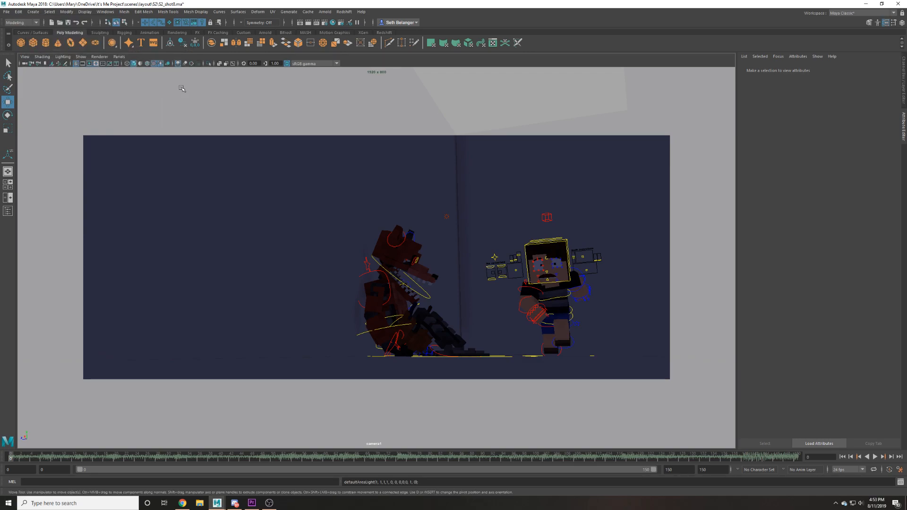
left_click(119, 56)
mouse_move(141, 63)
left_click(202, 72)
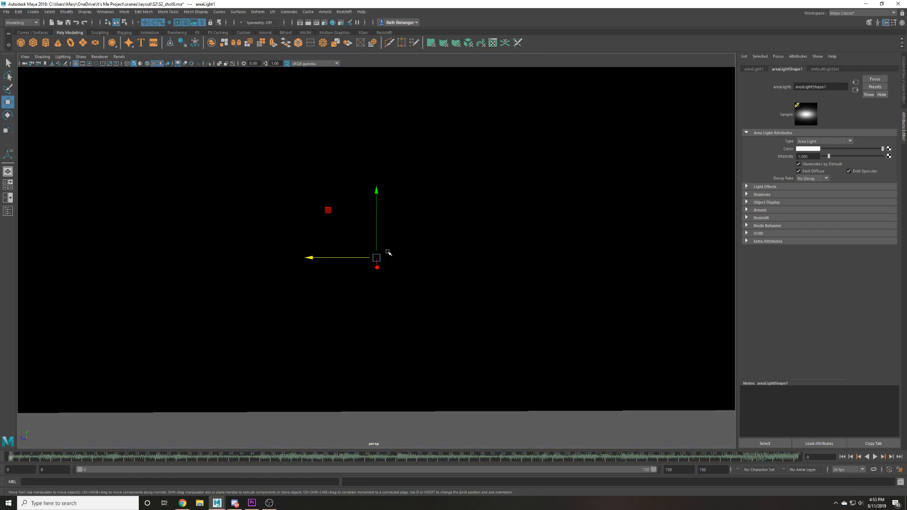
Move the area light into the room near the dark wall panel and frame it in the view.
left_click_drag(388, 252, 365, 277, "alt")
scroll(389, 259, "down", 1)
scroll(405, 278, "down", 4)
left_click_drag(315, 247, 303, 107)
key("f")
key("e")
scroll(364, 263, "down", 10)
Set the area light's intensity to 10 and enlarge the light uniformly.
key("r")
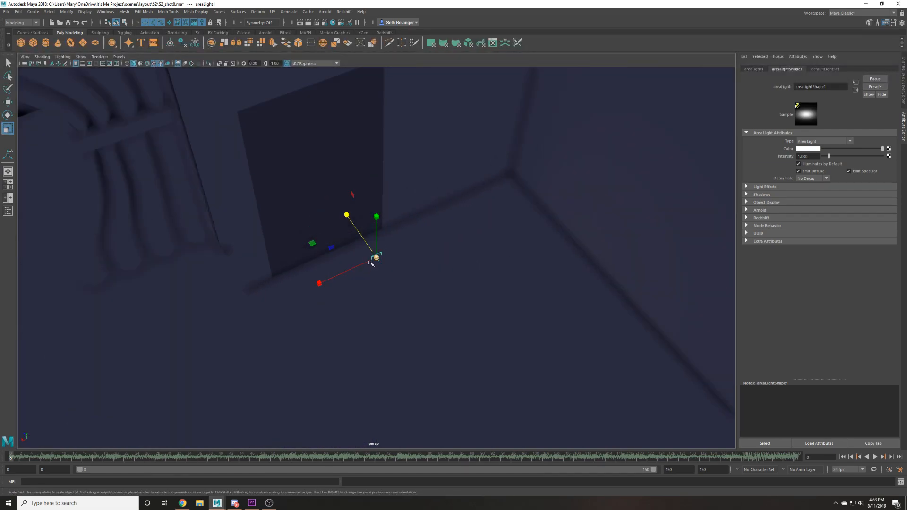
left_click_drag(829, 155, 883, 156)
left_click_drag(376, 258, 647, 186)
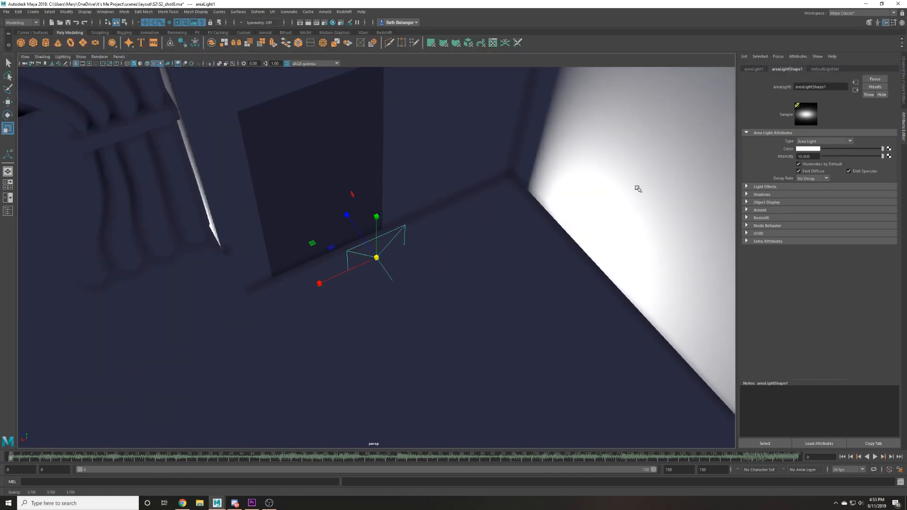
Raise the area light above the floor and rotate it to shine onto the wall with the dark panel.
left_click_drag(474, 206, 440, 213, "alt")
key("e")
key("w")
left_click_drag(377, 208, 376, 158)
key("e")
left_click_drag(350, 240, 699, 168)
key("w")
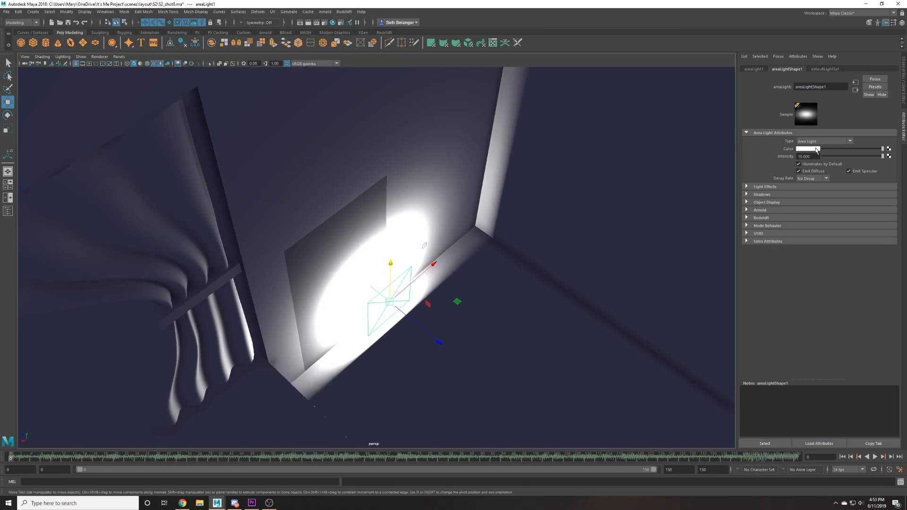
Change the area light's colour to a pale, warm yellow-orange and deselect the light.
left_click(807, 149)
left_click_drag(868, 155, 882, 180)
left_click_drag(711, 161, 684, 145, "alt")
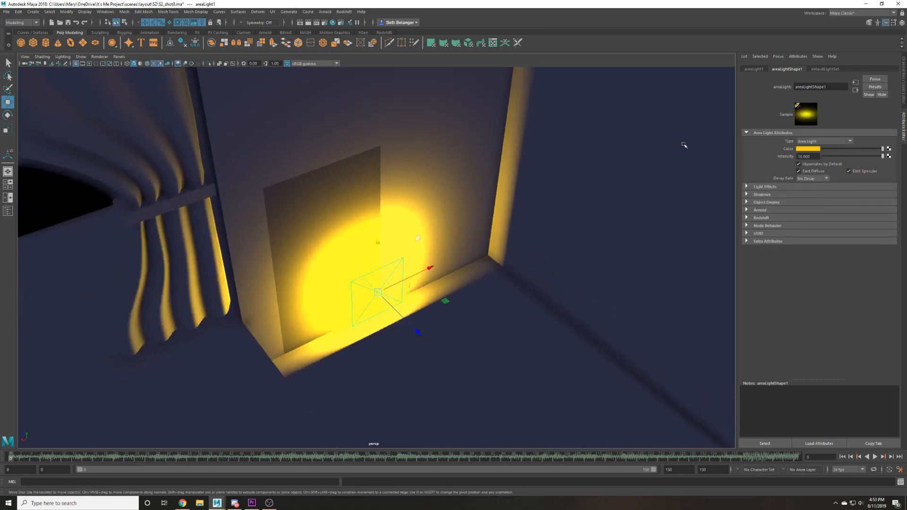
left_click(820, 149)
left_click(826, 175)
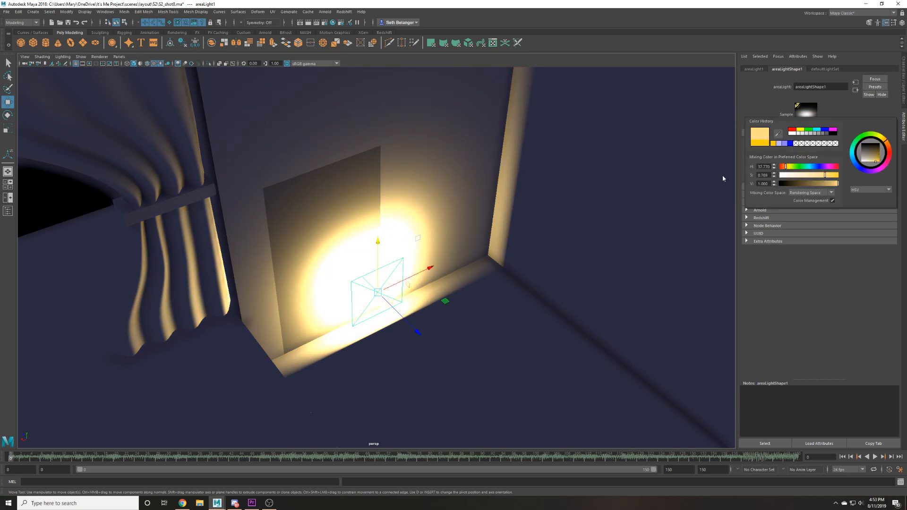
left_click_drag(439, 175, 387, 162, "alt")
left_click(358, 165)
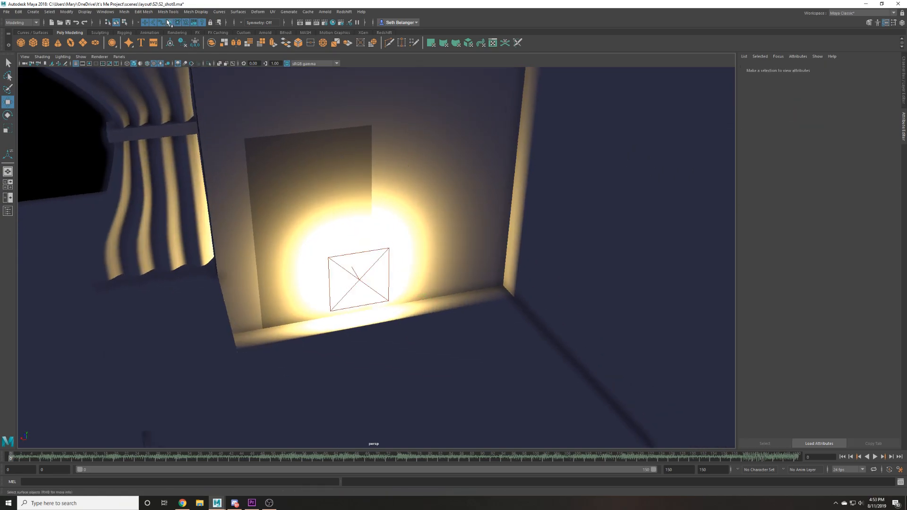
Rotate the door in the doorway open toward the hallway.
left_click(251, 297)
key("e")
left_click_drag(294, 359, 347, 228)
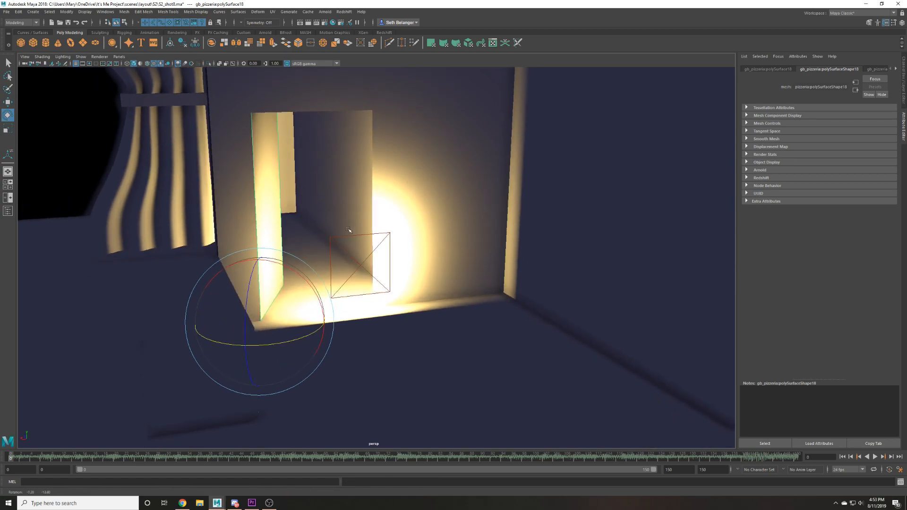
Move the area light back from the open doorway so it shines onto the wall and curtain.
left_click(360, 263)
key("w")
left_click_drag(360, 265, 302, 340)
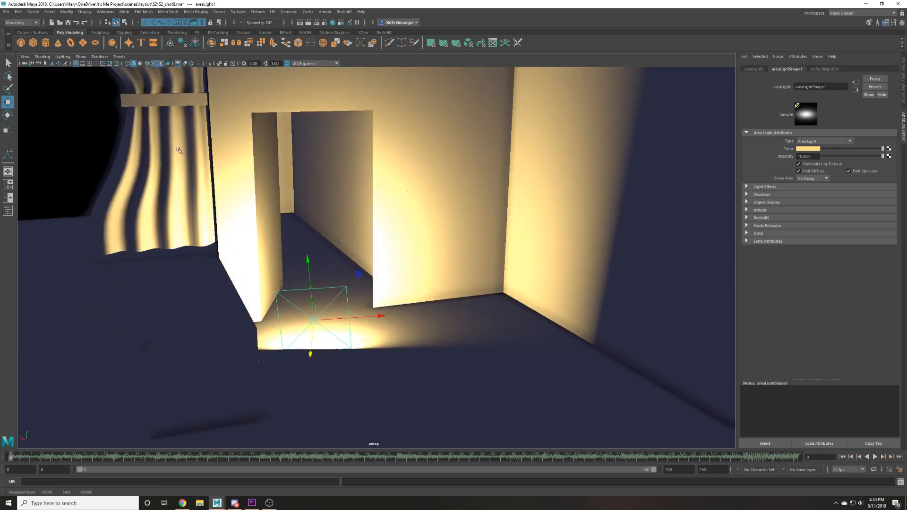
Enlarge the area light and reposition it so its light passes through the doorway into the hallway.
left_click(169, 66)
left_click_drag(236, 307, 292, 190, "alt")
left_click_drag(410, 325, 543, 319, "alt")
key("r")
left_click_drag(574, 365, 635, 376)
key("w")
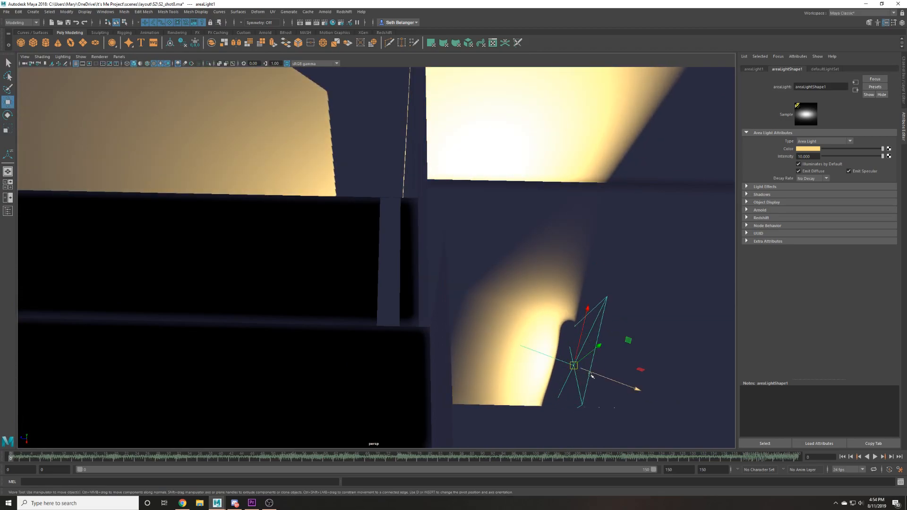
left_click_drag(589, 353, 607, 307)
left_click_drag(585, 303, 433, 240, "alt")
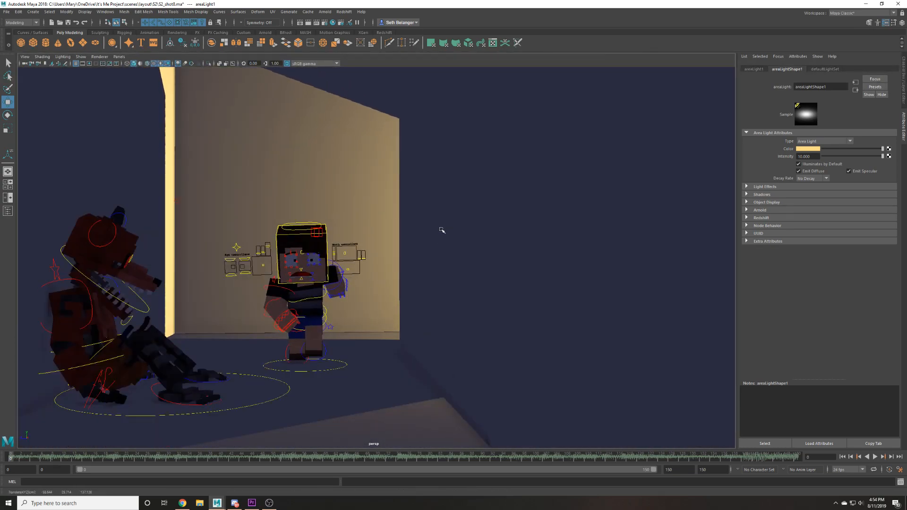
Look through camera1 and play the animation to check how the light falls in the shot.
left_click(119, 57)
mouse_move(144, 64)
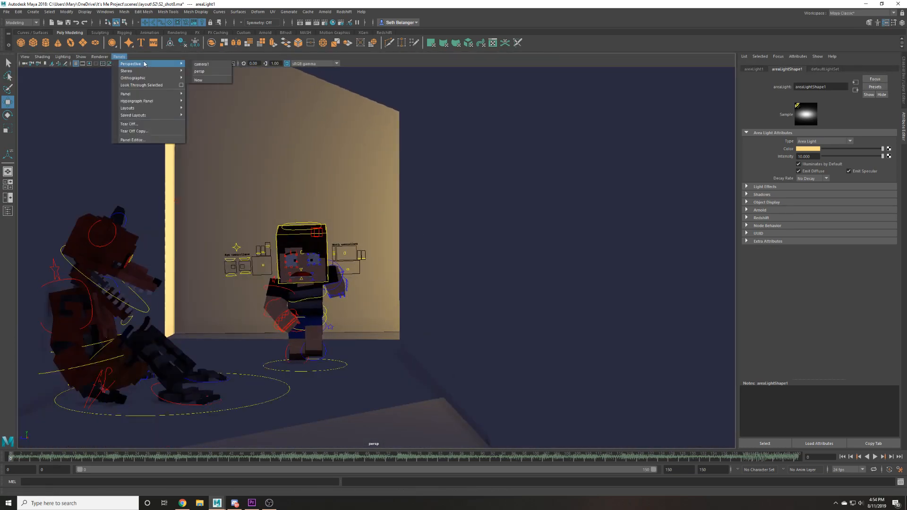
left_click(201, 64)
mouse_move(239, 458)
left_mouse_down()
mouse_move(310, 456)
mouse_move(231, 456)
left_mouse_up()
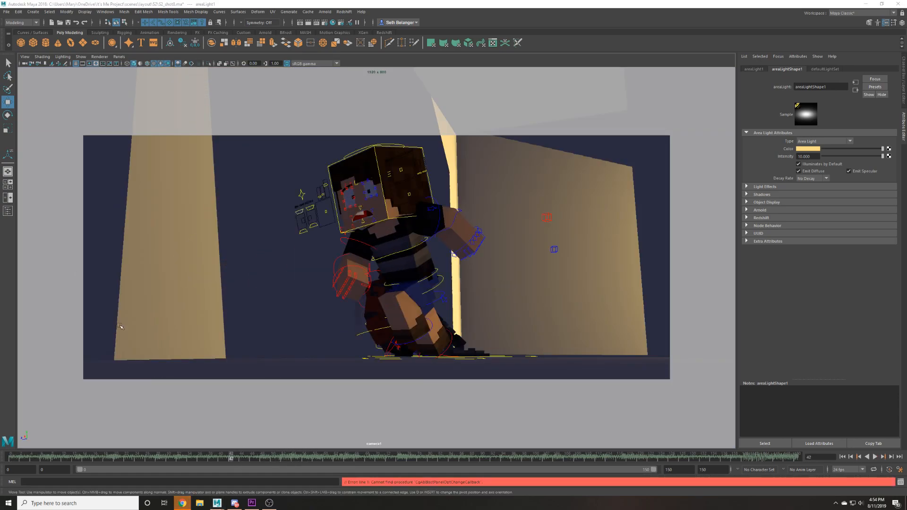
key("alt+v")
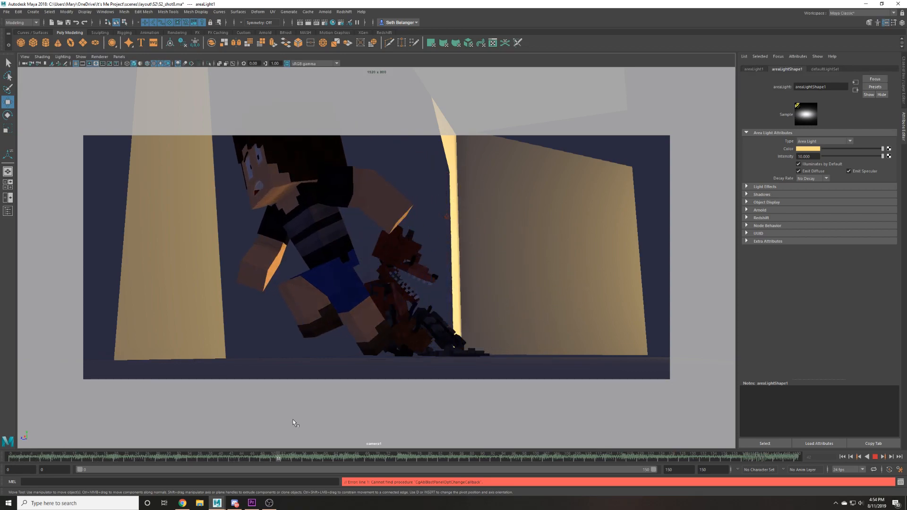
left_click(577, 457)
middle_click_drag(360, 341, 217, 267)
key("ctrl+z")
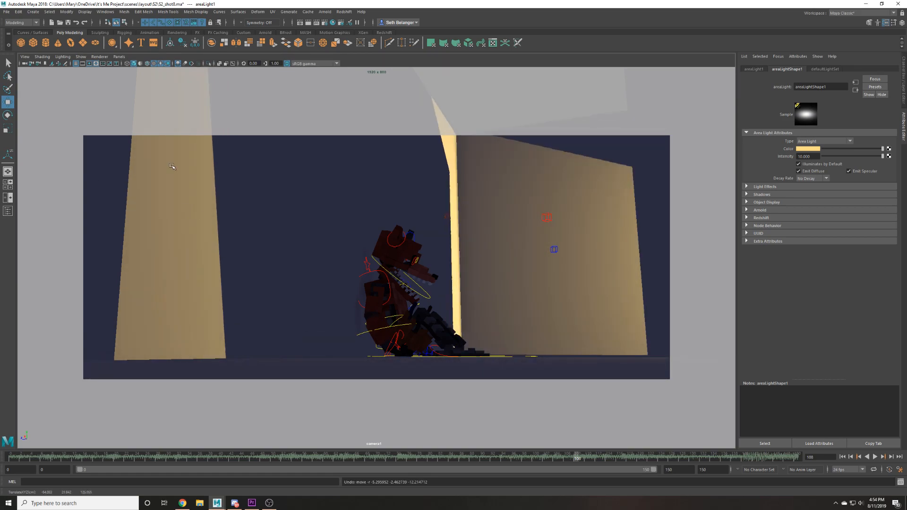
Return to the persp view and frame the hallway around the seated animatronic from above.
left_click(119, 56)
mouse_move(141, 71)
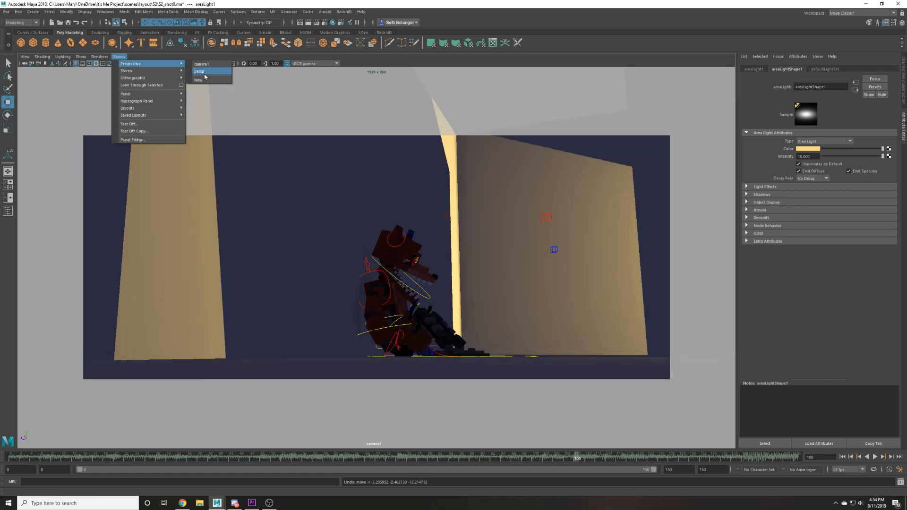
left_click(208, 73)
left_click_drag(327, 251, 372, 172, "alt")
right_click_drag(372, 172, 481, 247, "alt")
left_click_drag(482, 247, 467, 265, "alt")
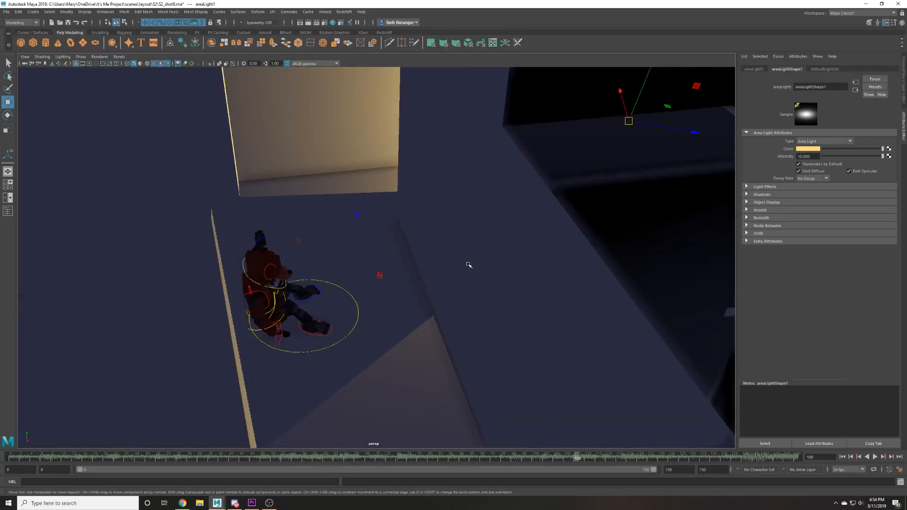
left_click(468, 265)
middle_click_drag(472, 294, 485, 310)
left_click_drag(485, 310, 429, 266, "alt")
left_click(429, 266)
middle_click_drag(433, 264, 350, 210)
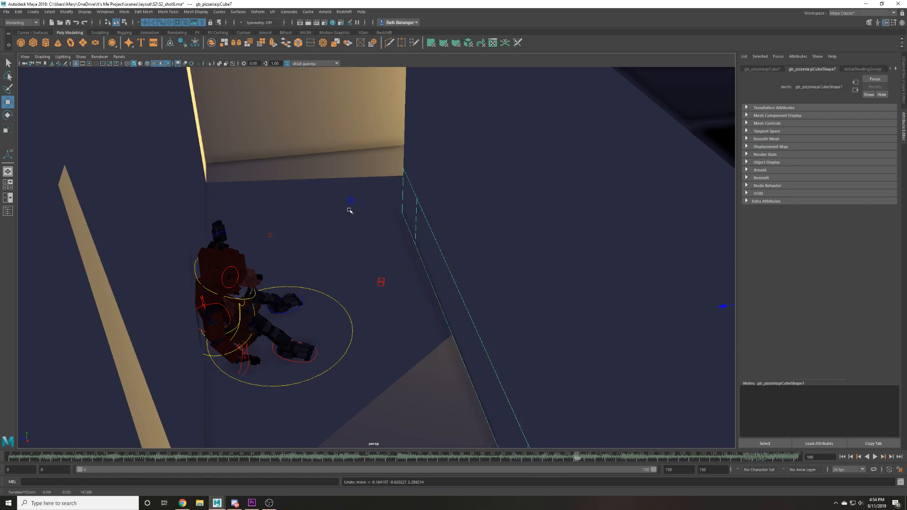
scroll(352, 202, "down", 4)
left_click_drag(364, 196, 316, 200, "alt")
left_click(225, 263)
scroll(227, 267, "down", 4)
middle_click_drag(241, 300, 447, 297)
left_click(541, 242)
left_click_drag(542, 243, 510, 255, "alt")
middle_click_drag(510, 255, 492, 250)
key("ctrl+z")
left_click_drag(491, 265, 448, 311, "alt")
key("ctrl+z")
left_click(333, 210)
left_click(355, 205)
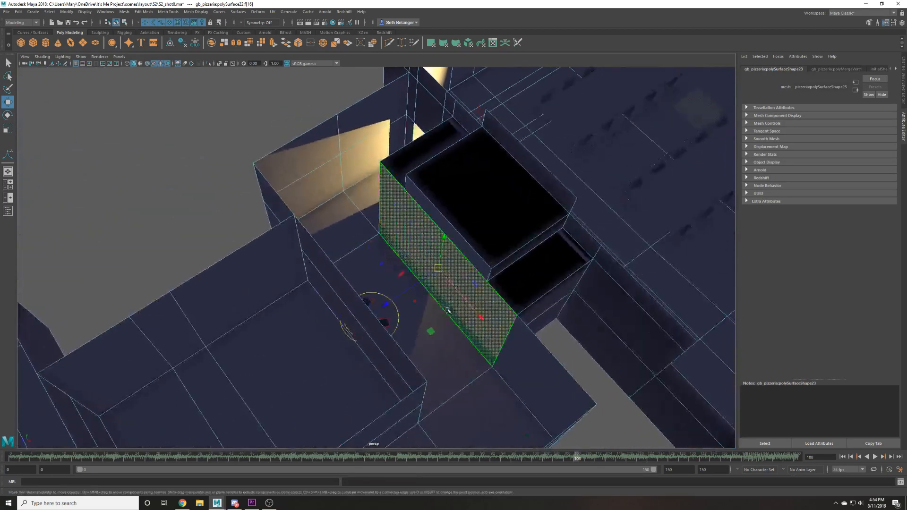
left_click(566, 355)
left_click(585, 374)
left_click_drag(585, 374, 495, 289, "alt")
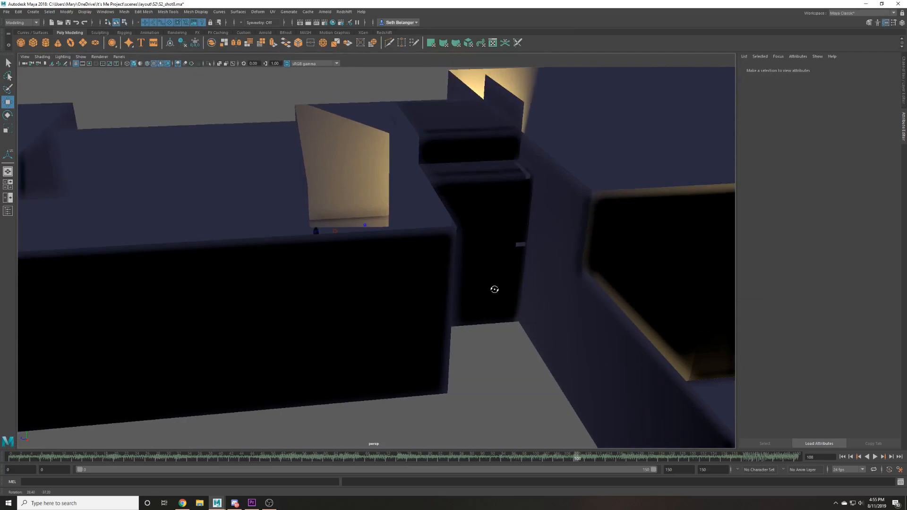
Bring the rig_marionette.ma character rig into the scene as a reference.
scroll(315, 171, "up", 5)
scroll(313, 186, "down", 2)
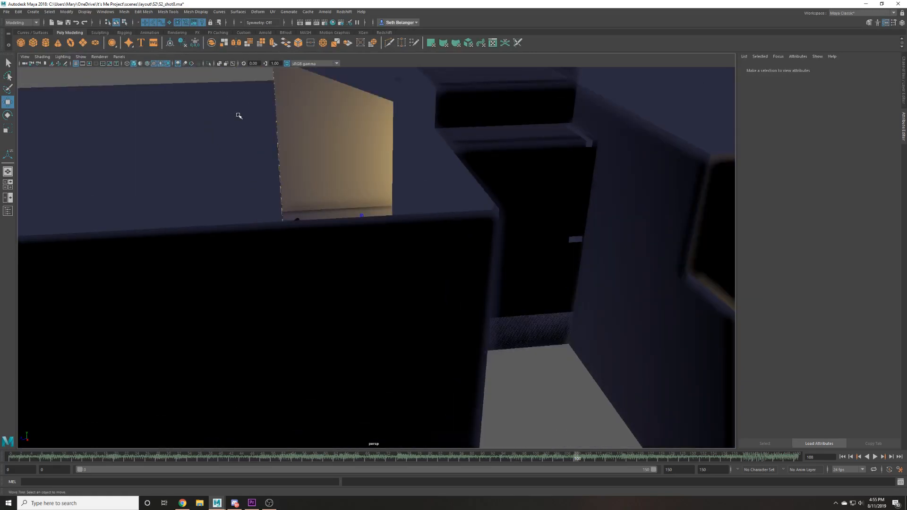
scroll(238, 115, "down", 3)
left_click(9, 12)
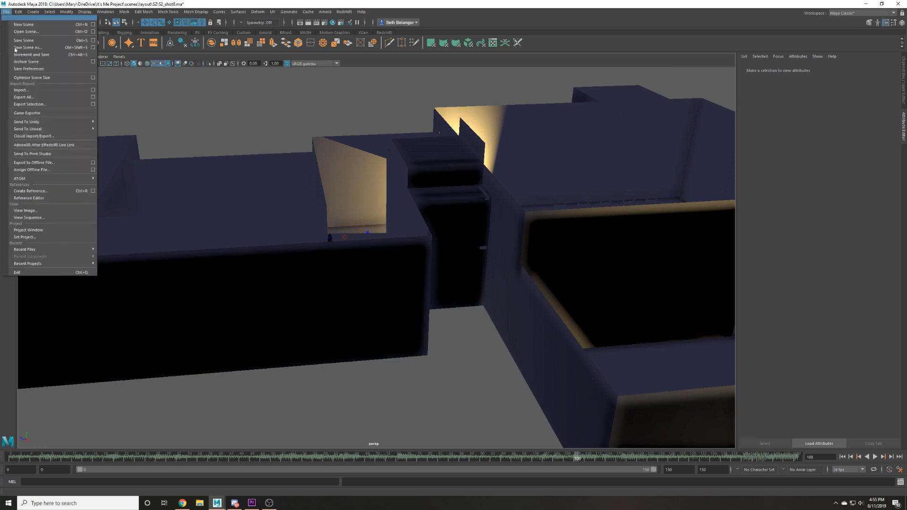
left_click(33, 194)
left_click(447, 222)
double_click(467, 212)
double_click(473, 209)
double_click(482, 227)
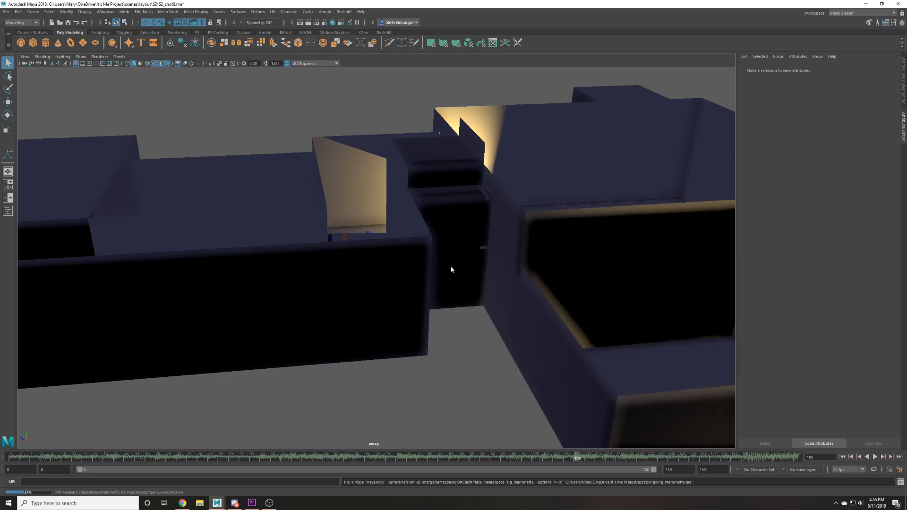
key("w")
Move the marionette's root control into the hallway near the doorway so its shadow falls on the lit wall.
scroll(457, 288, "down", 3)
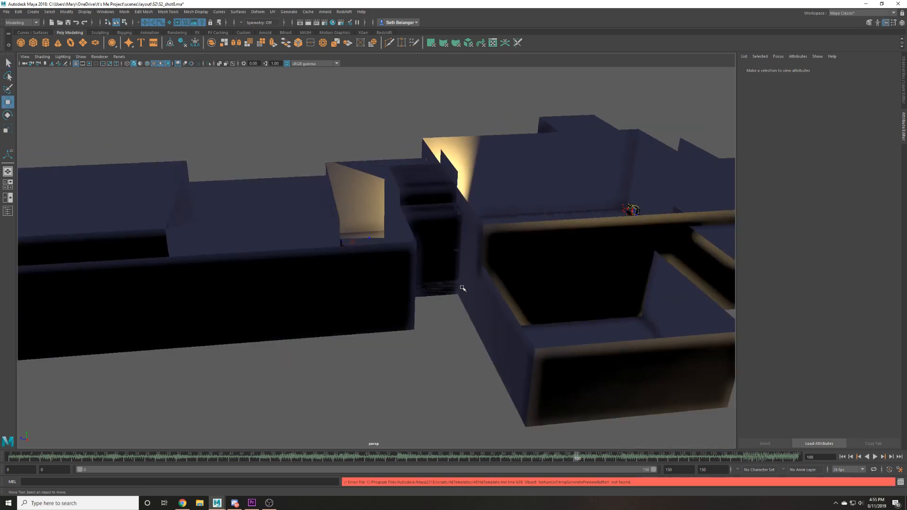
scroll(463, 288, "up", 2)
left_click_drag(498, 286, 478, 322, "alt")
middle_click_drag(478, 322, 286, 328, "alt")
scroll(407, 296, "up", 2)
left_click_drag(407, 295, 320, 401, "alt")
left_click(478, 260)
key("f")
right_click_drag(320, 401, 430, 375, "alt")
left_click_drag(355, 362, 310, 384, "alt")
right_click_drag(302, 376, 394, 344, "alt")
middle_click_drag(394, 343, 385, 359)
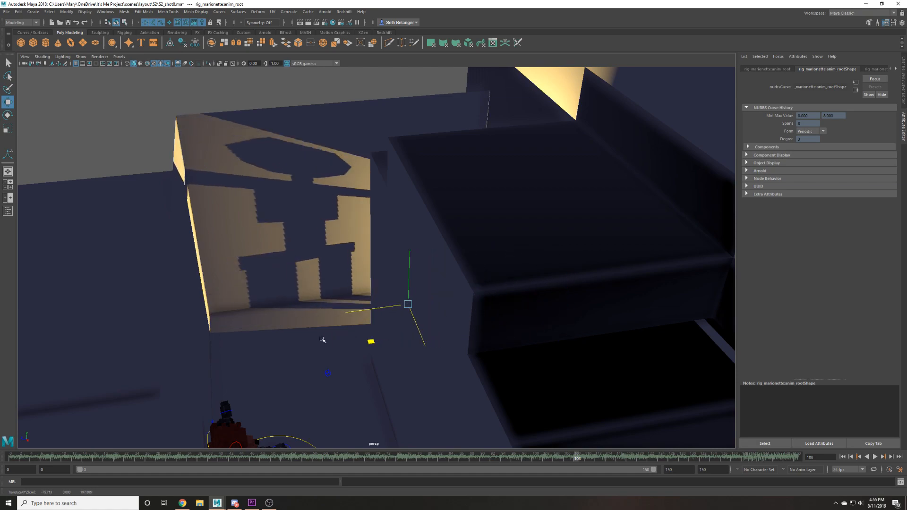
middle_click_drag(274, 341, 297, 335)
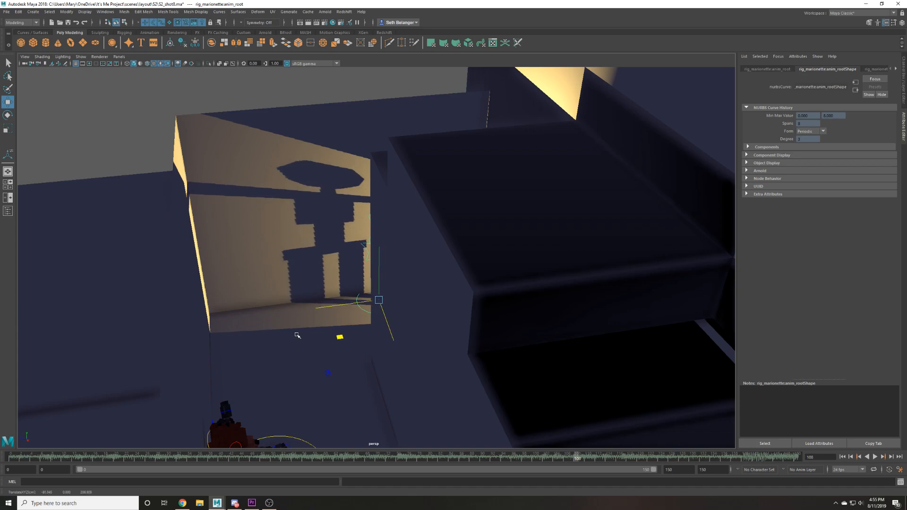
Adjust the rotation of the door beside the marionette.
key("f")
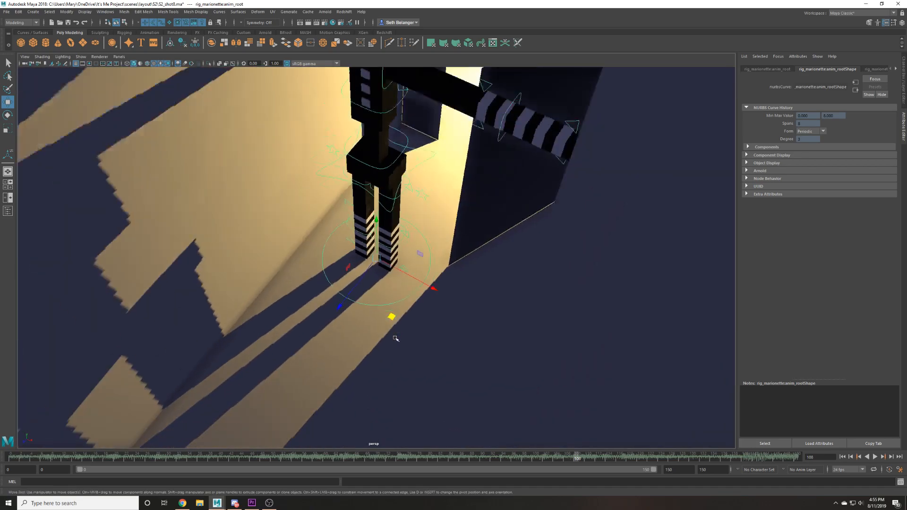
left_click_drag(408, 340, 20, 67, "alt")
key("e")
left_click(461, 247)
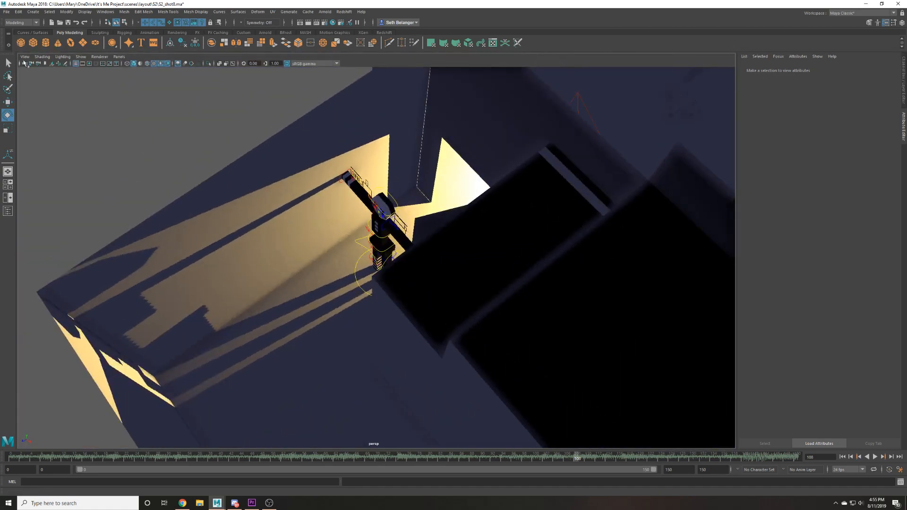
left_click_drag(171, 27, 407, 123, "alt")
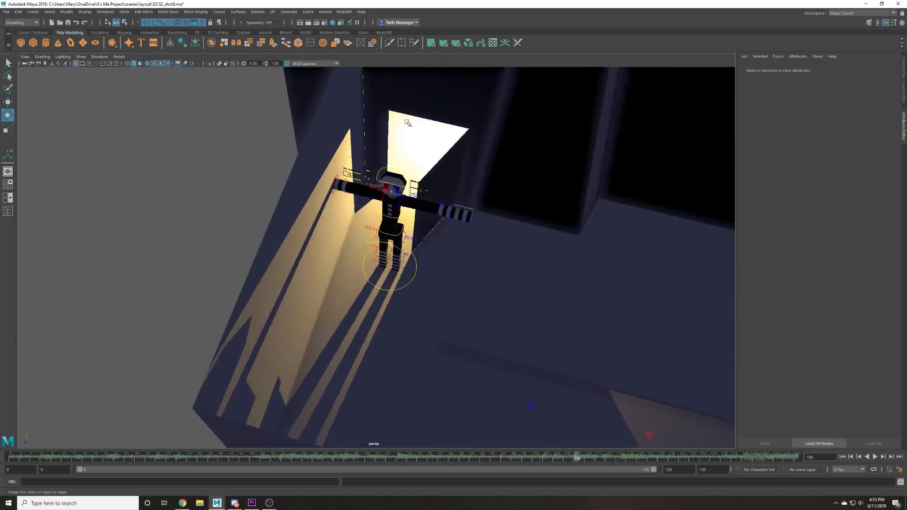
left_click(452, 211)
left_click_drag(446, 259, 470, 260)
Try rotating and moving the area light outside the doorway.
left_click_drag(420, 220, 579, 386, "alt")
scroll(536, 279, "down", 2)
left_click(532, 276)
key("w")
key("ctrl+z")
key("e")
left_click_drag(511, 417, 440, 372)
key("w")
left_click_drag(352, 315, 431, 275)
key("e")
key("ctrl+z")
key("ctrl+z")
Rotate and move the area light so it casts the marionette's shadow onto the hallway's end wall.
left_click_drag(579, 238, 590, 300)
key("w")
scroll(465, 266, "up", 4)
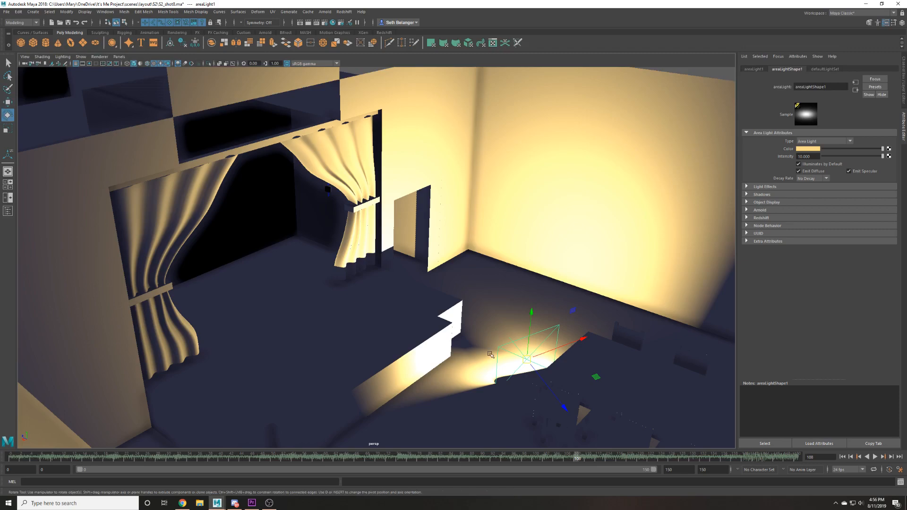
left_click_drag(508, 376, 482, 300)
key("w")
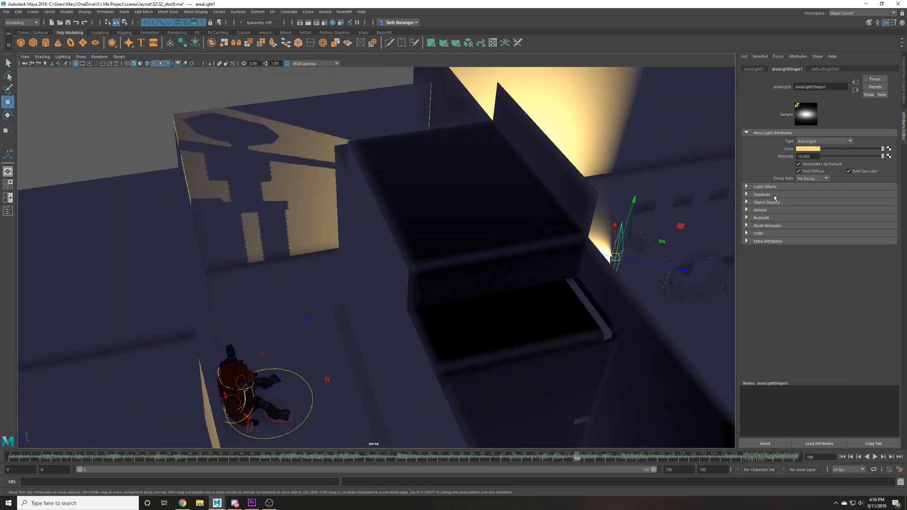
Enable depth map shadows on the area light and raise the shadow map resolution to about 6,750.
left_click(761, 194)
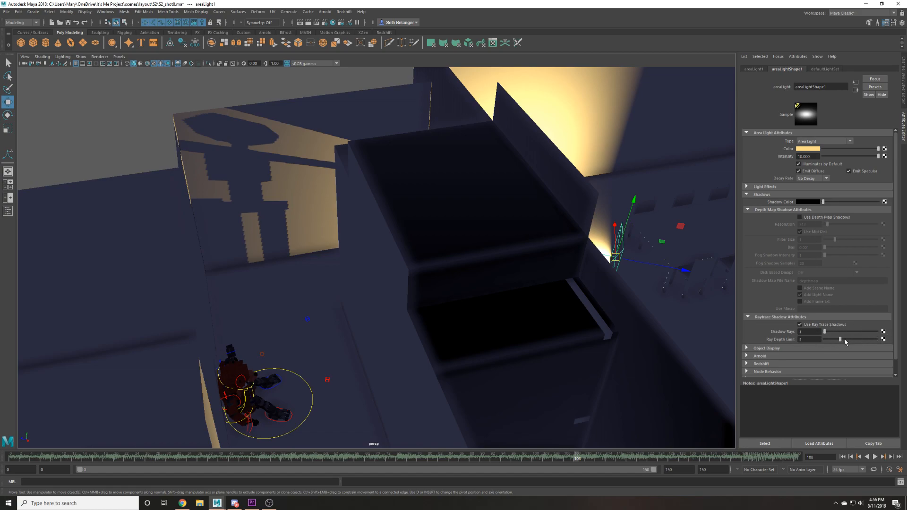
left_click(800, 217)
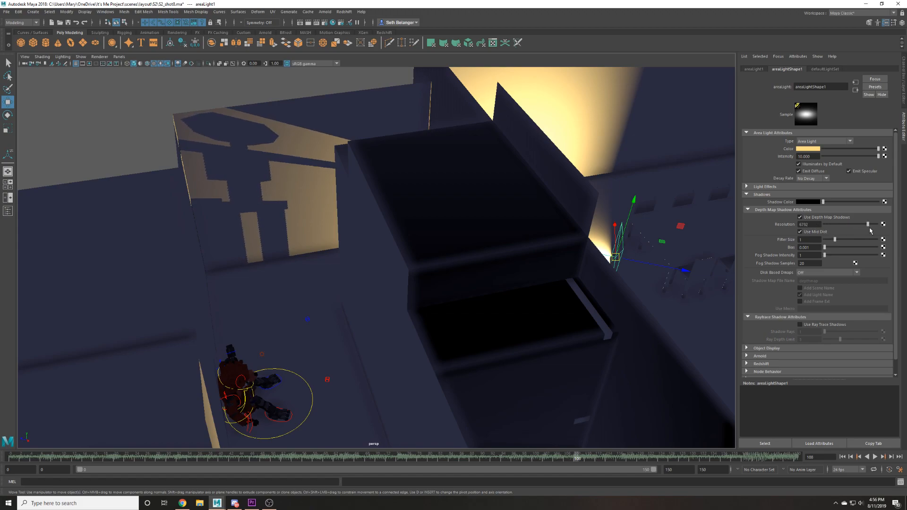
Disable the selection of surface objects and save the scene.
left_click_drag(666, 268, 510, 297, "alt")
mouse_move(388, 360)
left_mouse_down()
mouse_move(379, 359)
mouse_move(392, 361)
left_mouse_up()
left_click_drag(279, 329, 311, 269, "alt")
left_click(170, 22)
left_click(249, 189)
left_click_drag(362, 280, 355, 258, "alt")
key("ctrl+s")
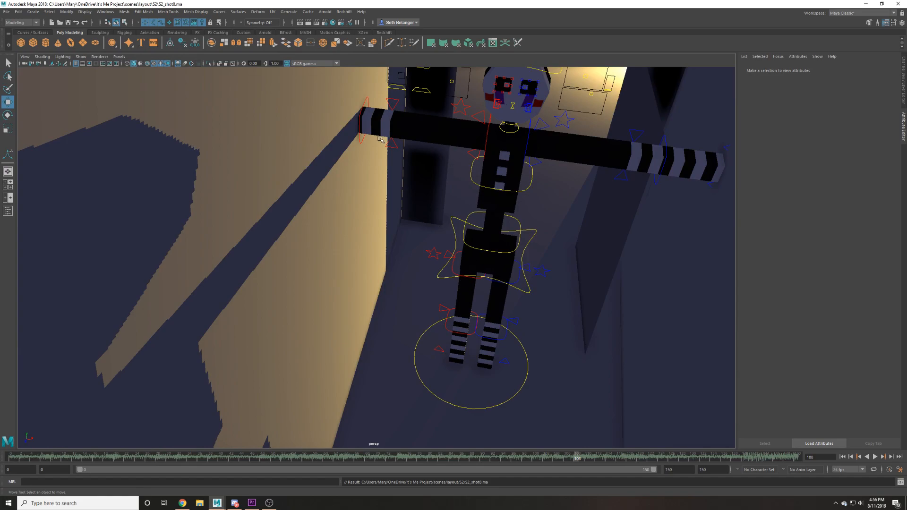
Switch to textured display and rotate both of the marionette's arms down to its sides.
key("4")
left_click(398, 138)
key("6")
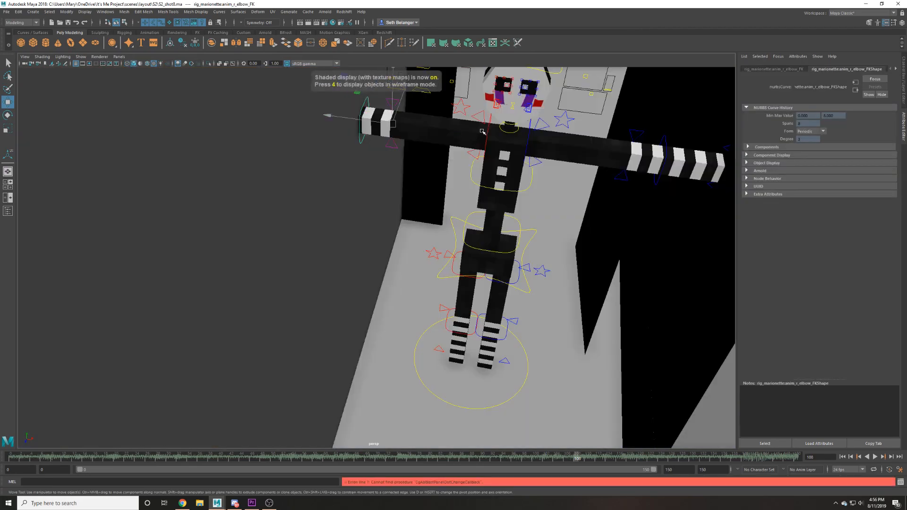
key("e")
left_click_drag(538, 104, 457, 84)
key("w")
key("e")
left_click_drag(542, 142, 621, 266)
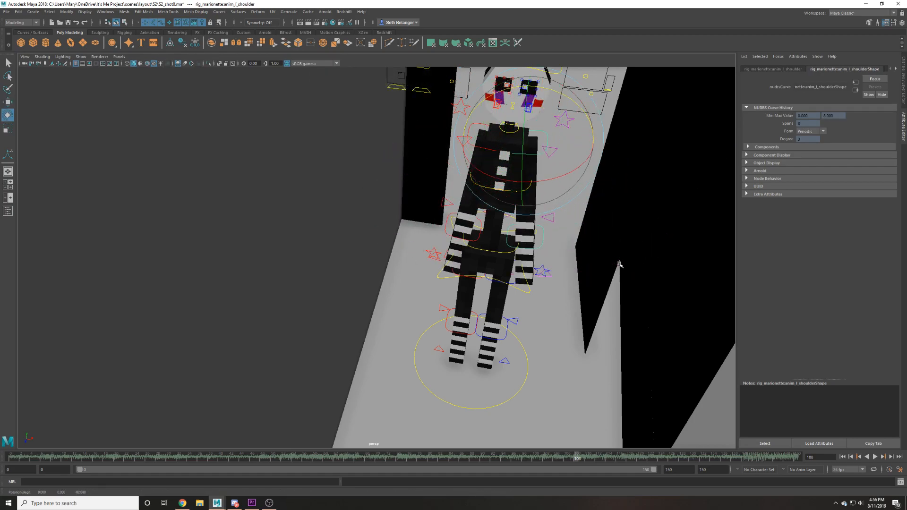
Move the left elbow and left hand curve controls outward to bow the marionette's left arm.
key("f")
left_click_drag(494, 264, 481, 217, "alt")
scroll(472, 236, "down", 6)
middle_click_drag(429, 354, 429, 303, "alt")
key("w")
left_click(428, 297)
mouse_move(428, 297)
left_mouse_down("alt")
mouse_move(417, 303)
mouse_move(424, 305)
left_mouse_up("alt")
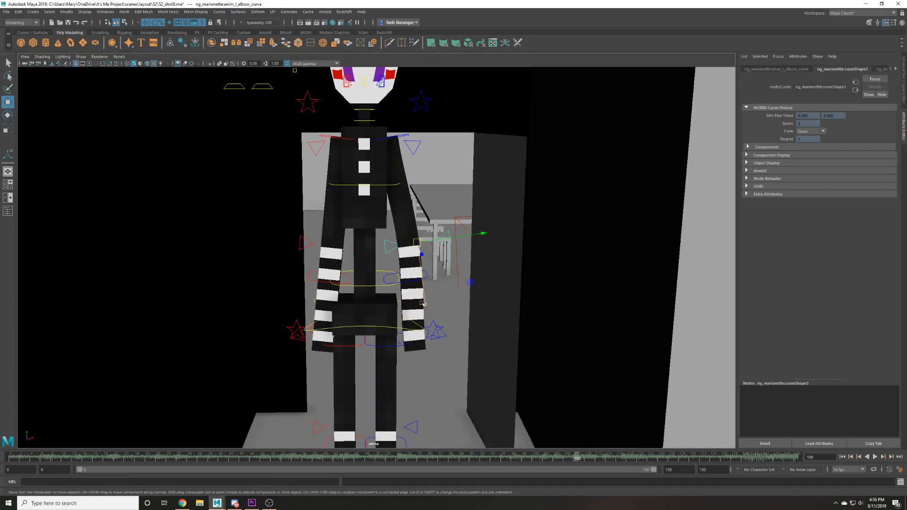
left_click(447, 340)
left_click_drag(447, 341, 484, 381, "alt")
key("e")
left_click_drag(476, 307, 482, 306)
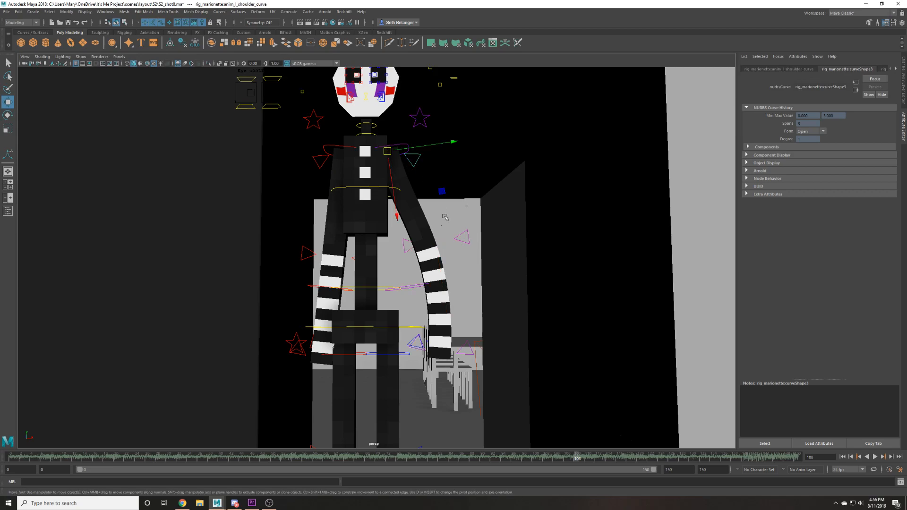
Shift the left and right shoulder curve controls to round both of the marionette's upper arms.
mouse_move(433, 190)
left_mouse_down()
mouse_move(453, 140)
mouse_move(430, 178)
left_mouse_up()
key("w")
middle_click_drag(457, 222, 450, 270)
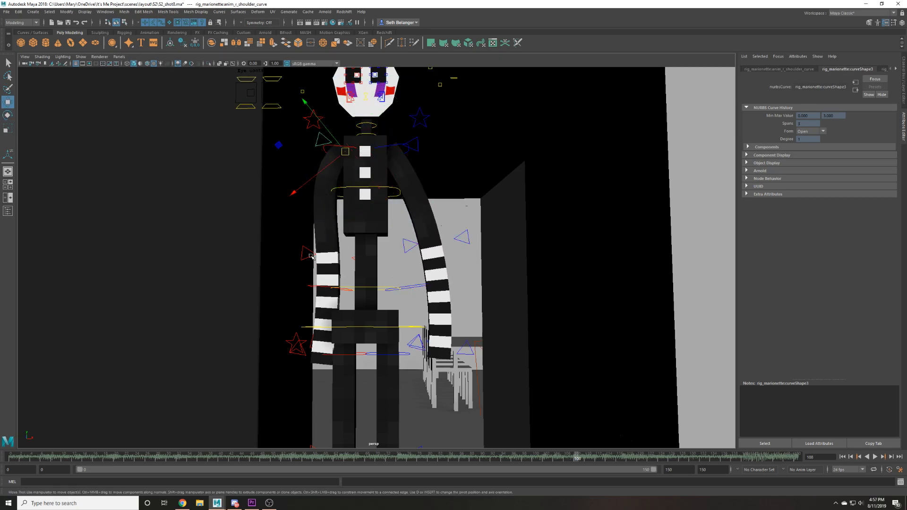
Move the right elbow and right hand curve controls outward to bow the marionette's right arm.
middle_click_drag(394, 282, 385, 283)
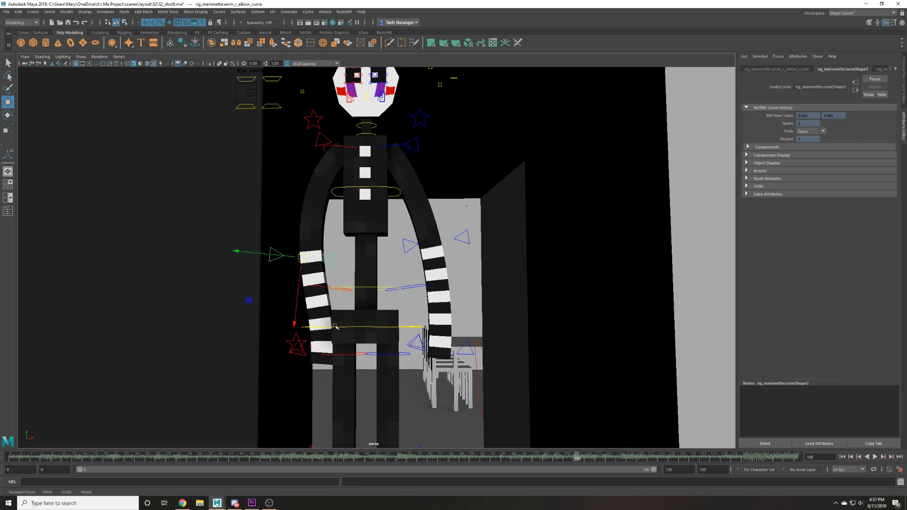
left_click(311, 329)
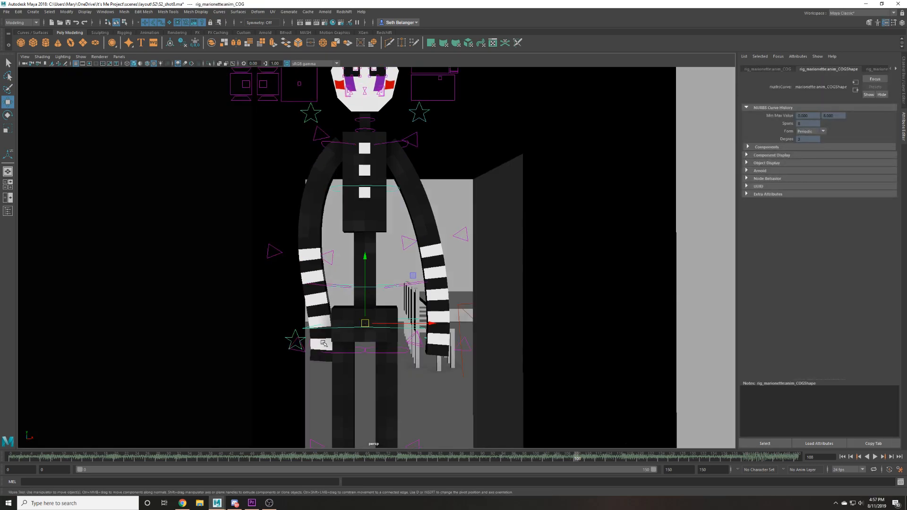
left_click(309, 347)
key("f")
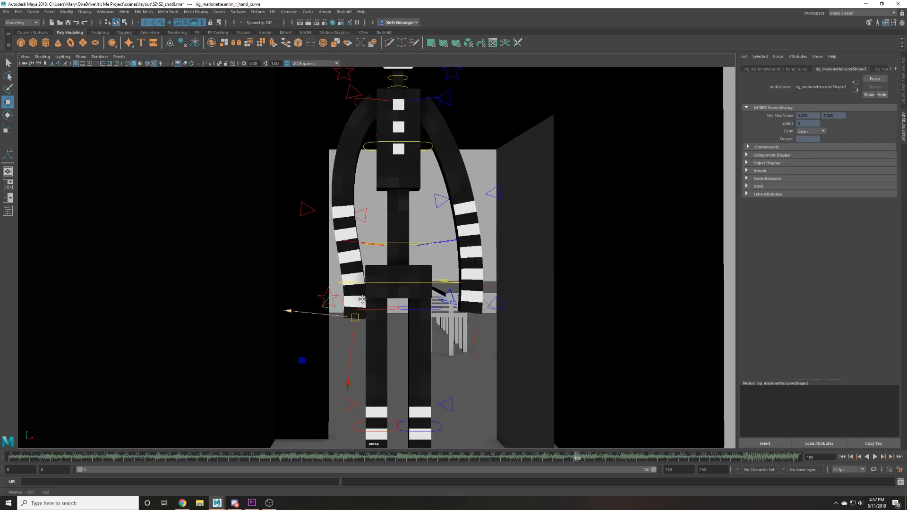
key("4")
left_click(350, 300)
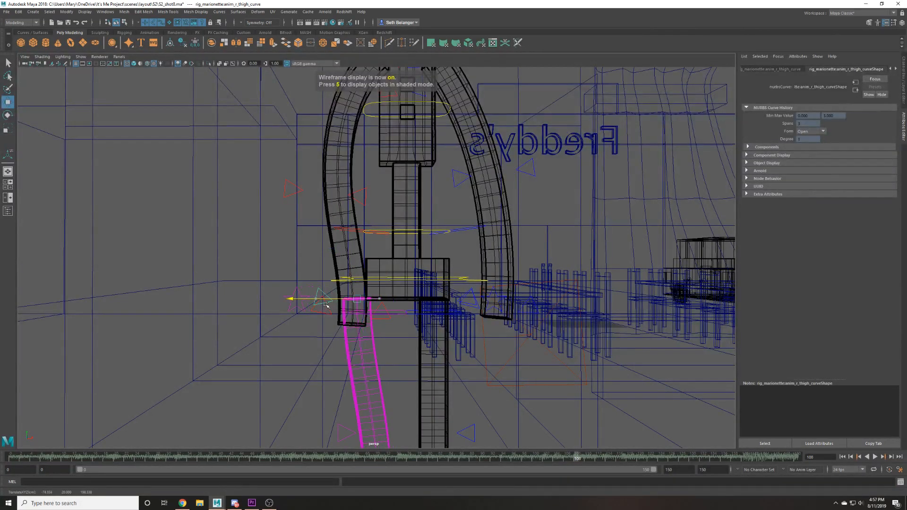
left_click(326, 324)
key("6")
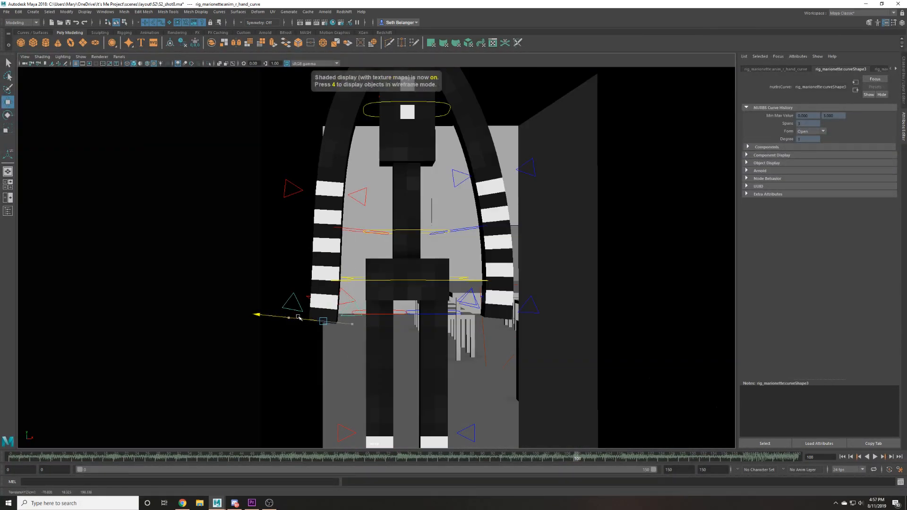
Rotate the right hand curve control and shift the right elbow curve control to smooth the forearm's bend.
key("e")
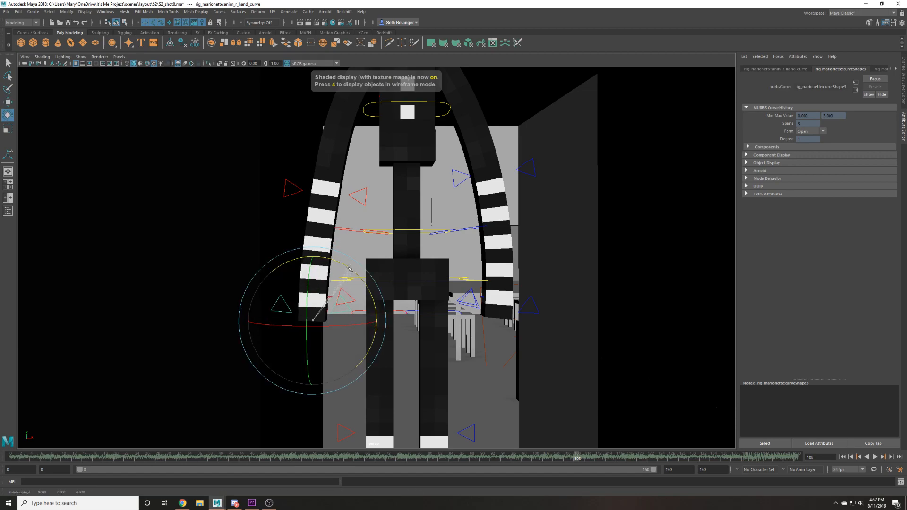
left_click(289, 189)
key("w")
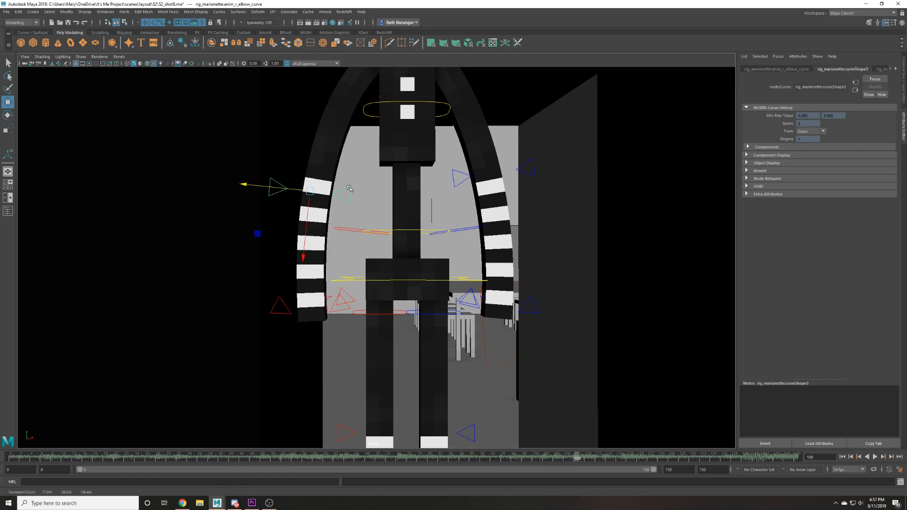
Rotate the marionette's chest control to bend its upper body forward.
scroll(348, 188, "down", 3)
scroll(348, 188, "up", 2)
left_click_drag(378, 188, 356, 186, "alt")
middle_click_drag(403, 152, 396, 229, "alt")
left_click_drag(395, 205, 341, 237)
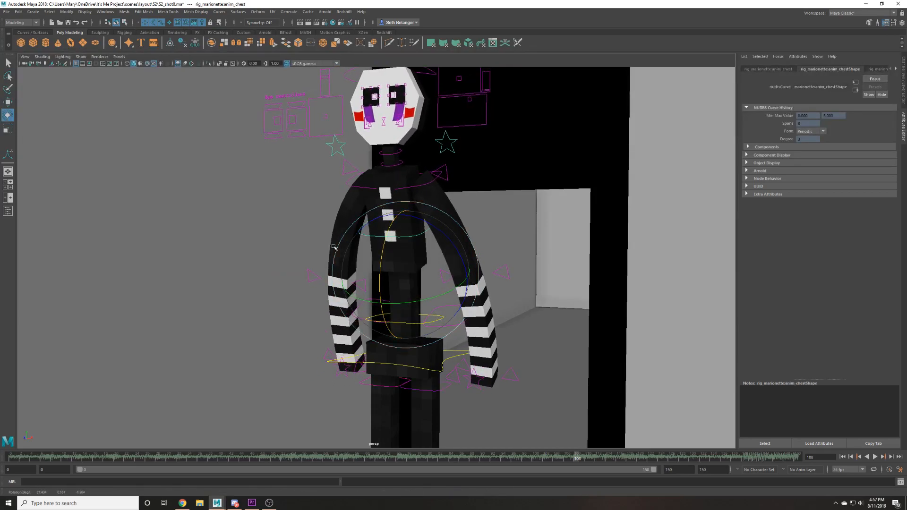
Set FK World to 1 on both the left and right arm toggle controls.
left_click(441, 174)
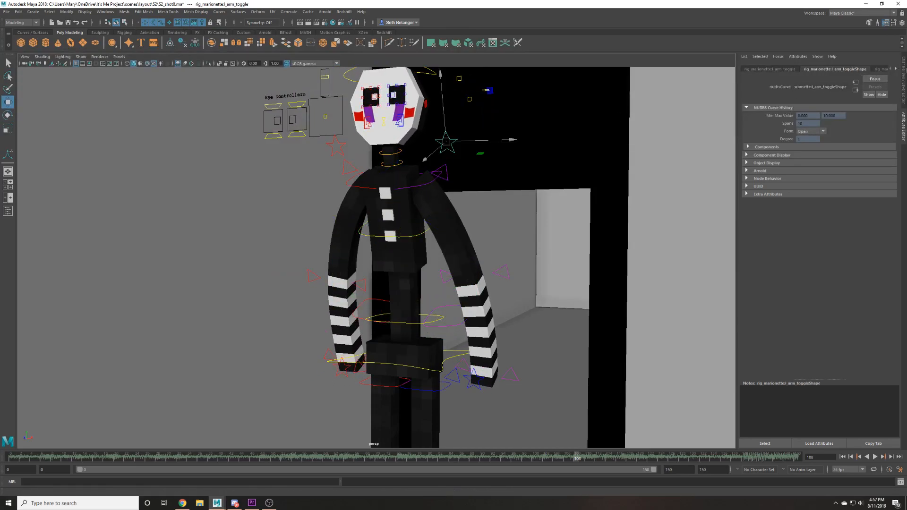
left_click(904, 92)
left_click_drag(884, 93, 894, 93)
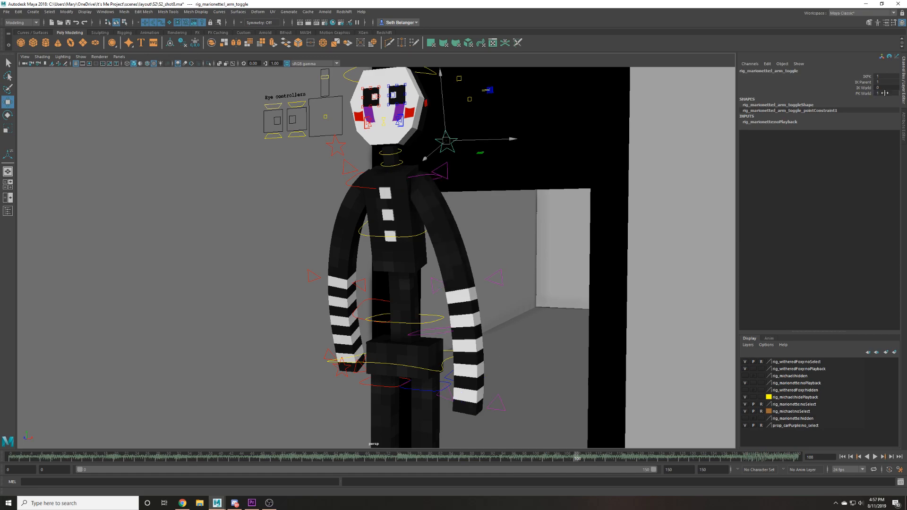
left_click(348, 170)
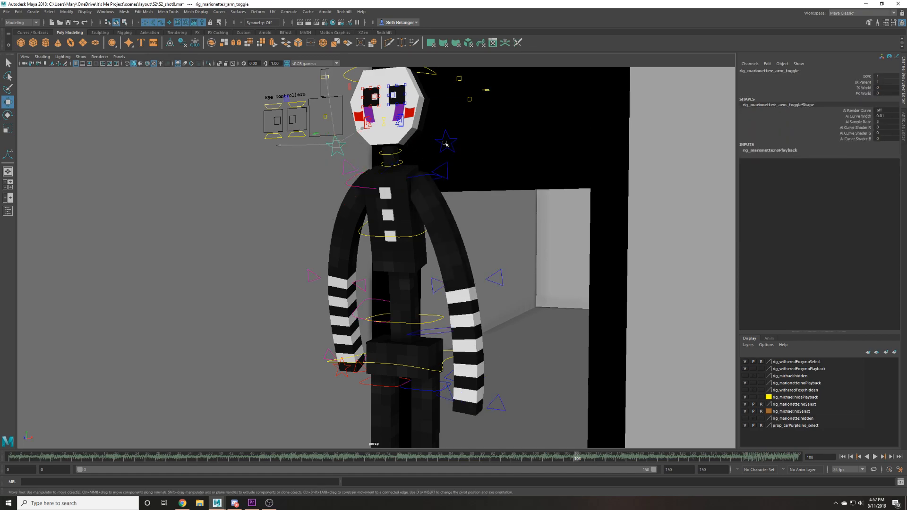
left_click(874, 93)
type("1")
key("Return")
left_click(515, 190)
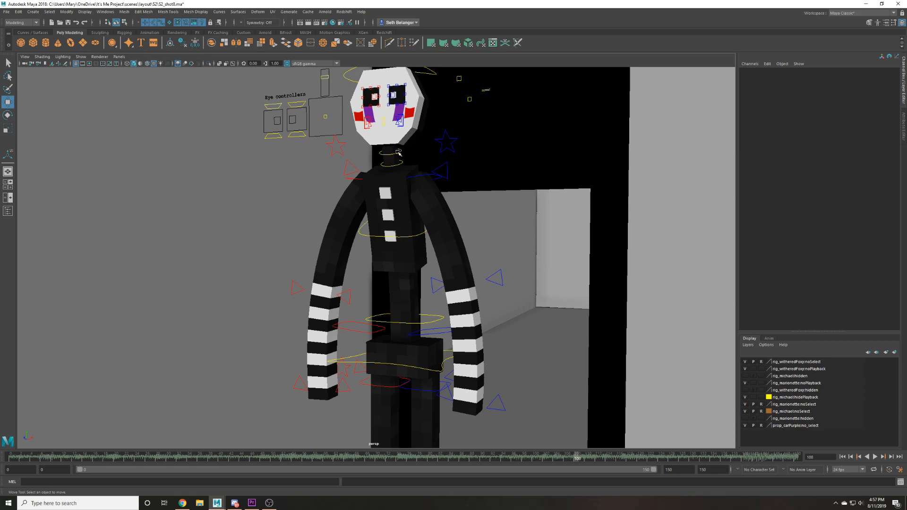
Rotate the marionette's head control to tilt the face downward.
scroll(397, 104, "down", 1)
left_click(416, 91)
key("e")
left_click_drag(366, 119, 361, 137)
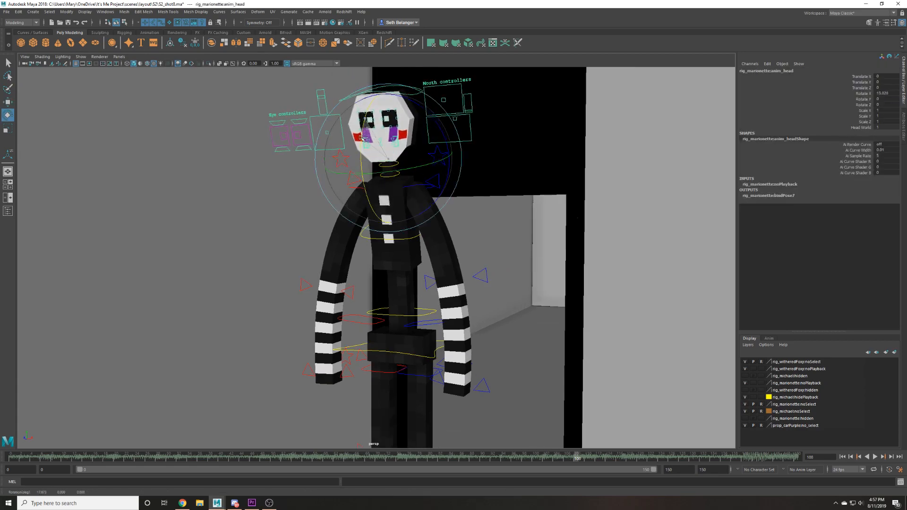
Move both knee curve controls about 4.3 units along Z to bow the marionette's legs.
left_click(511, 216)
left_click_drag(511, 216, 543, 331, "alt")
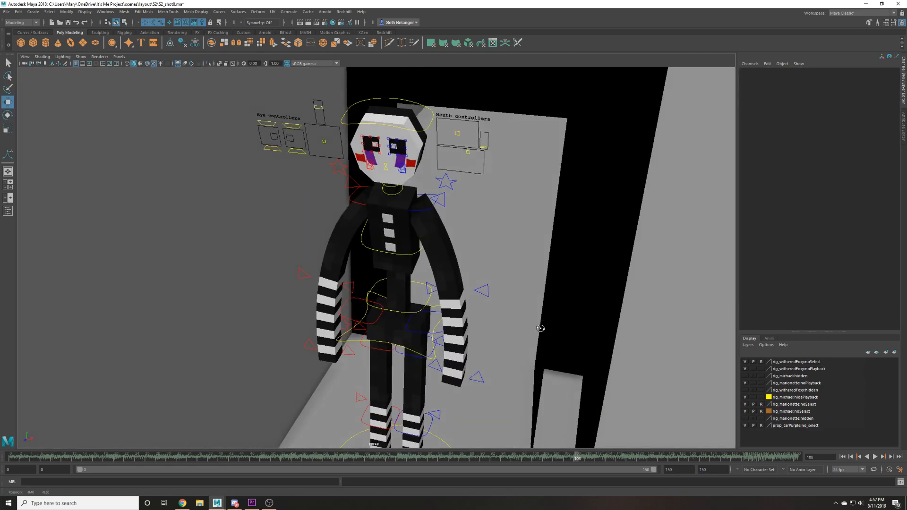
middle_click_drag(543, 330, 457, 205, "alt")
scroll(374, 337, "up", 3)
key("4")
key("5")
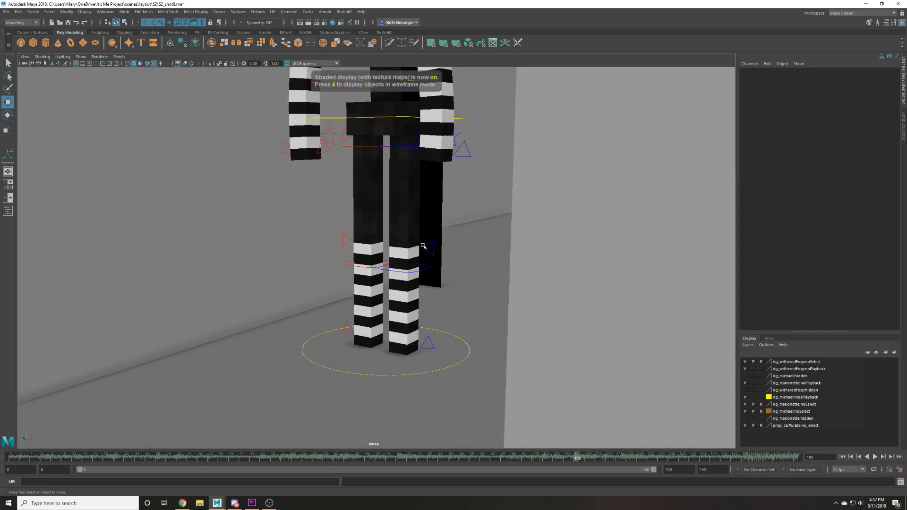
left_click(425, 249)
left_click_drag(358, 244, 355, 250)
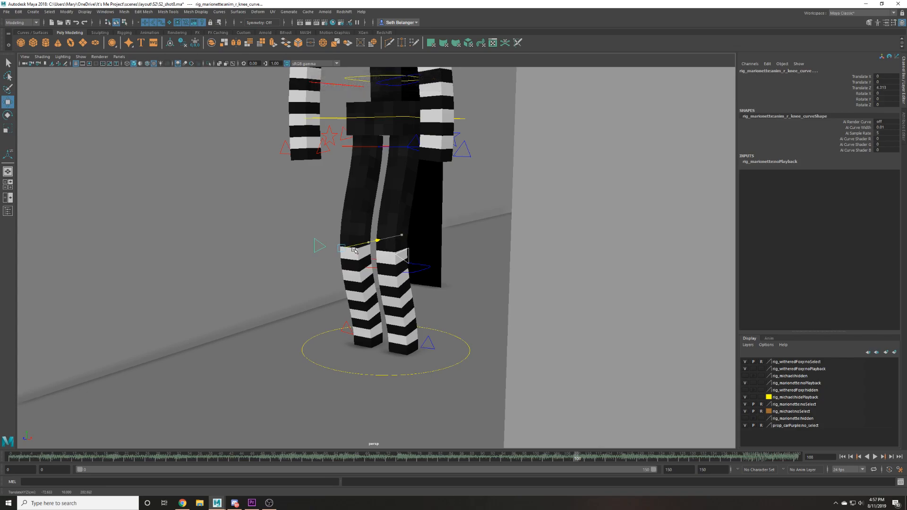
Rotate both foot curve controls about 27 degrees in X to curve the lower legs.
key("e")
left_click_drag(428, 336, 372, 344)
key("w")
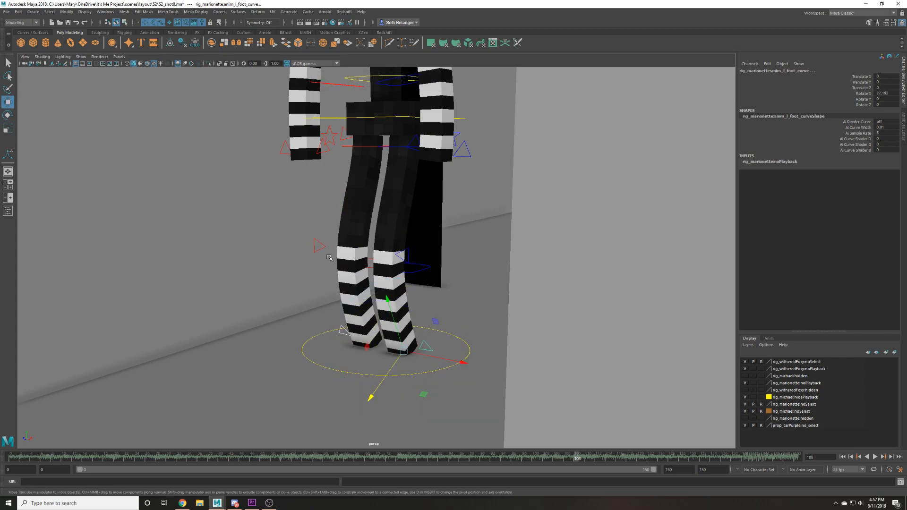
Rotate both knee FK controls about 29.5 degrees in X to bend the lower legs back.
left_click_drag(373, 270, 372, 269)
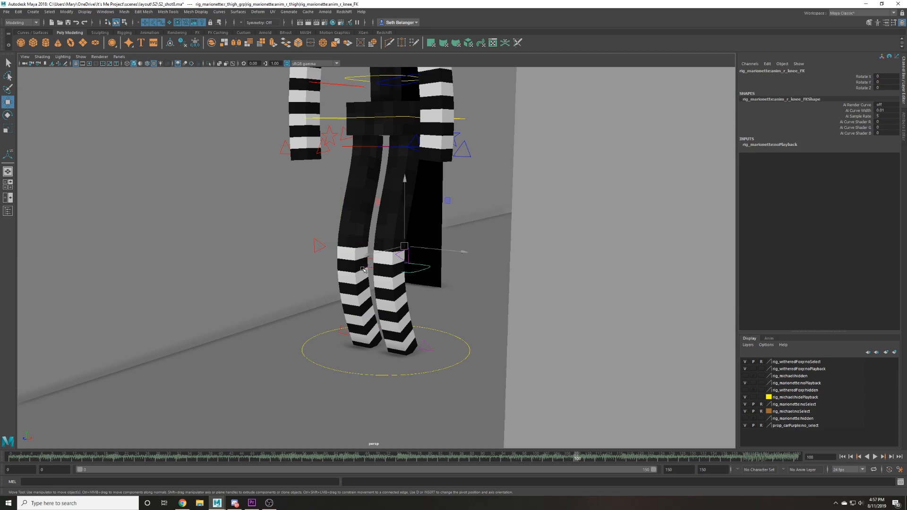
key("e")
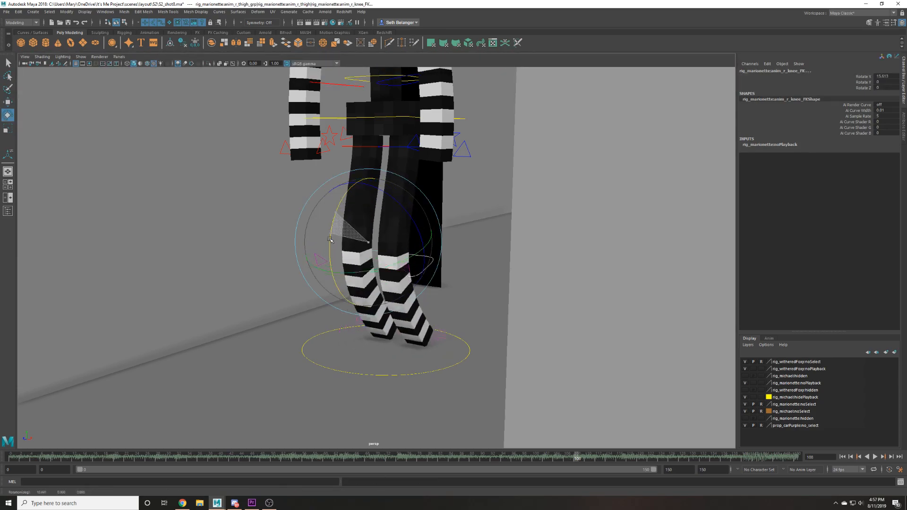
scroll(343, 255, "down", 8)
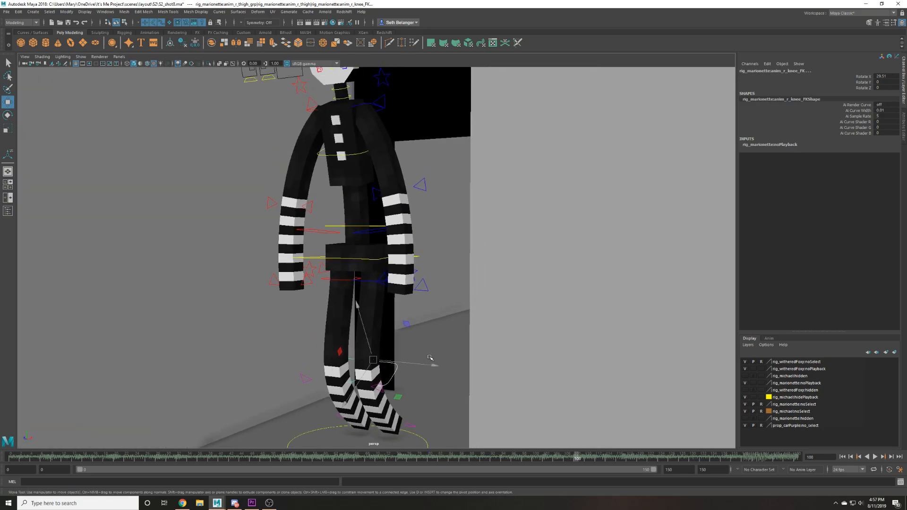
Switch the viewport to scene lighting and select both of the marionette's knee curve controls.
key("w")
left_click(304, 322)
left_click_drag(305, 322, 461, 263, "alt")
key("7")
scroll(244, 330, "down", 2)
scroll(397, 293, "up", 3)
scroll(458, 325, "up", 3)
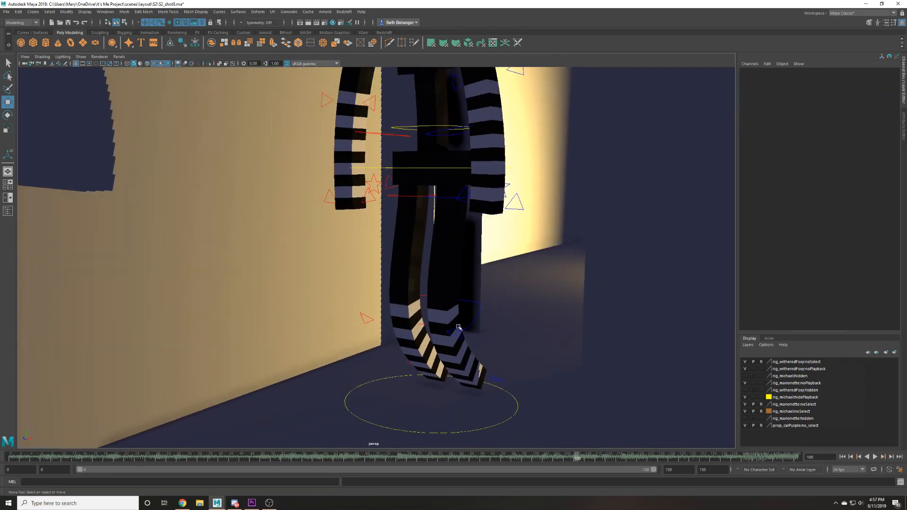
left_click(456, 335)
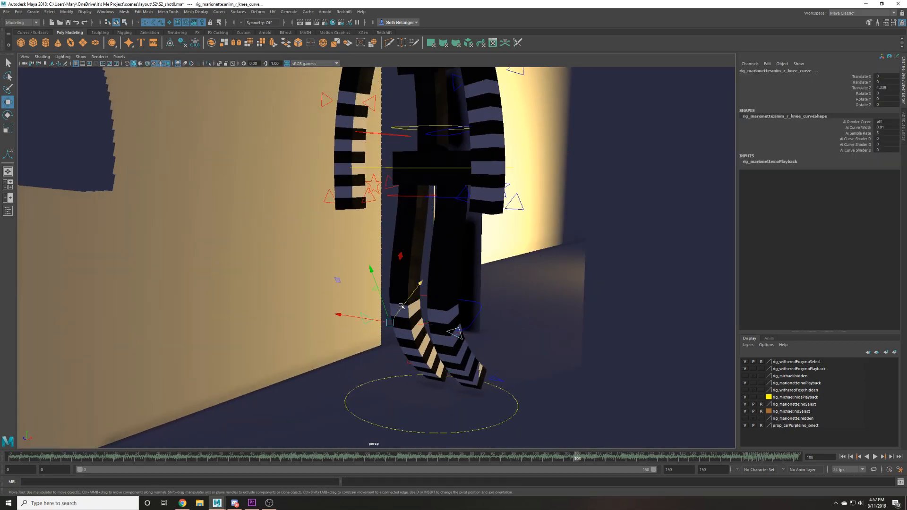
left_click(372, 297)
Move the area light along its Z axis, closer to the hallway doorway beside the stage.
scroll(369, 314, "down", 3)
left_click_drag(368, 314, 231, 369, "alt")
key("Return")
left_click_drag(297, 257, 379, 358, "alt")
left_click(496, 385)
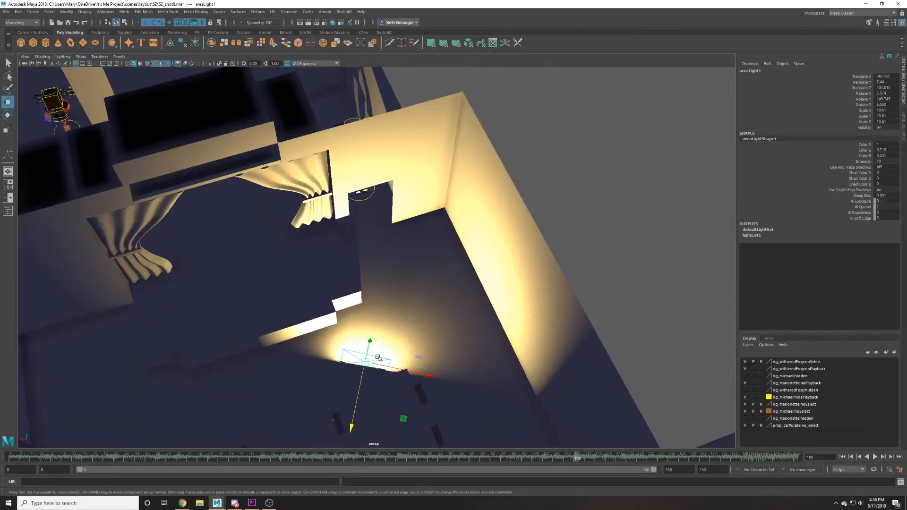
middle_click_drag(381, 340, 391, 398, "alt")
left_click_drag(372, 427, 360, 283)
Select the pizzeria mesh around the hallway doorway and examine the lit wall beside the stage.
left_click(359, 282)
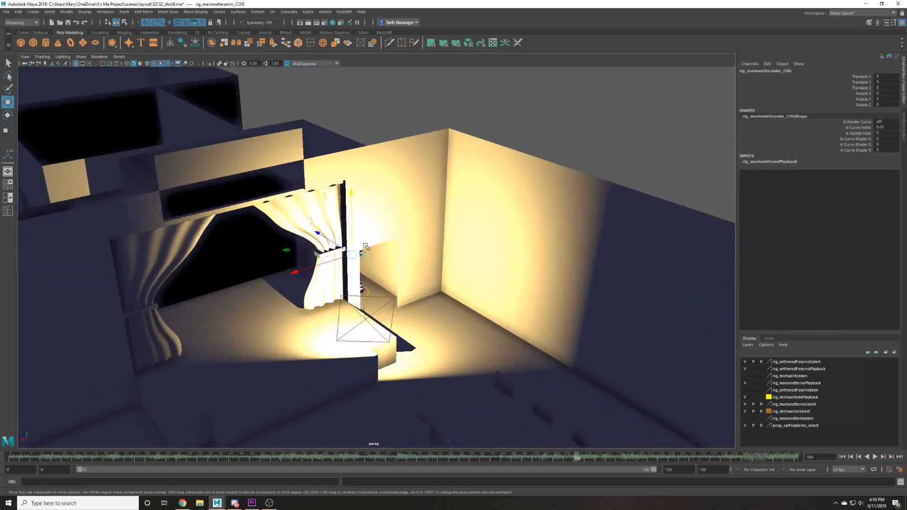
left_click(321, 194)
scroll(320, 195, "up", 2)
left_click(375, 168)
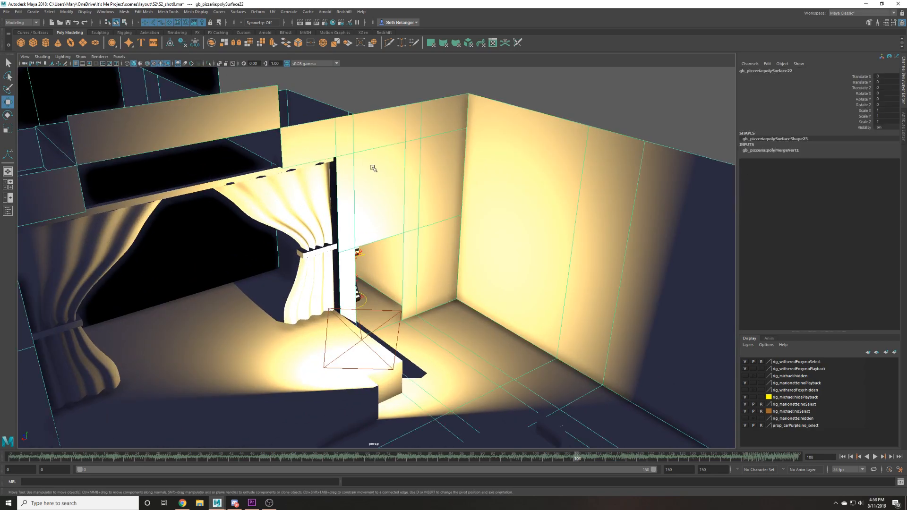
scroll(374, 168, "down", 3)
left_click_drag(374, 168, 378, 127, "alt")
left_click(378, 128)
Open gb_pizzeria.ma from the project's assets greybox folder, saving the current shot scene first.
left_click(8, 12)
left_click(21, 32)
left_click(443, 222)
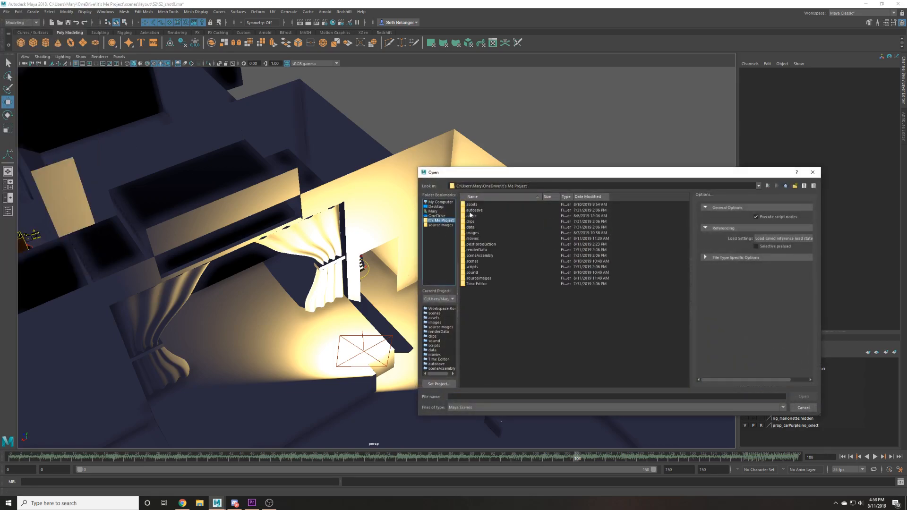
double_click(474, 208)
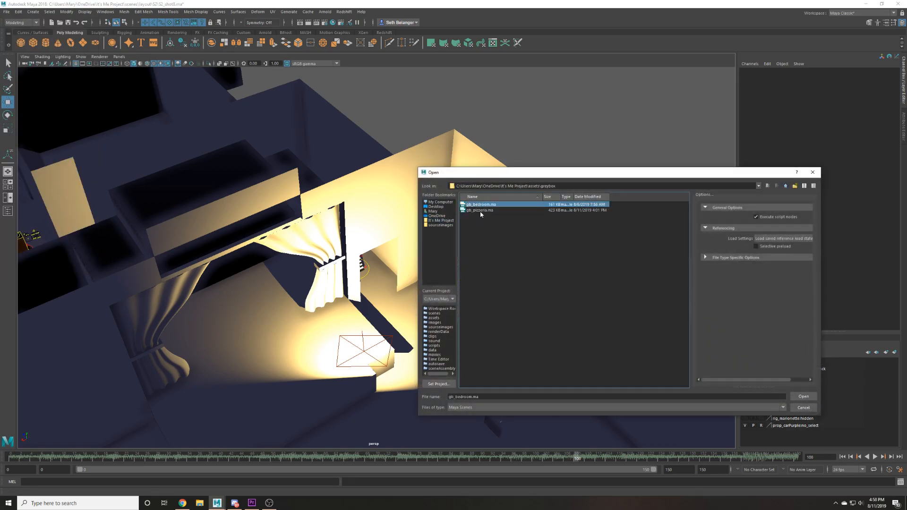
double_click(485, 210)
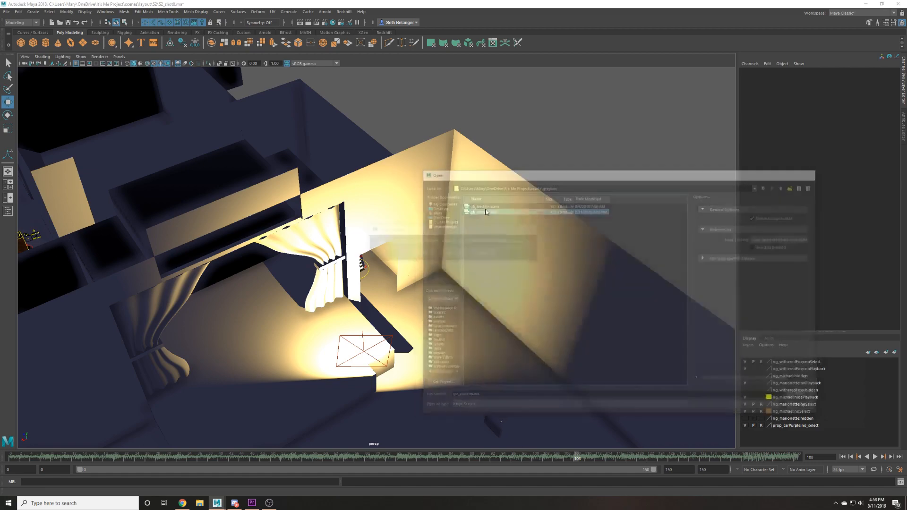
left_click(417, 259)
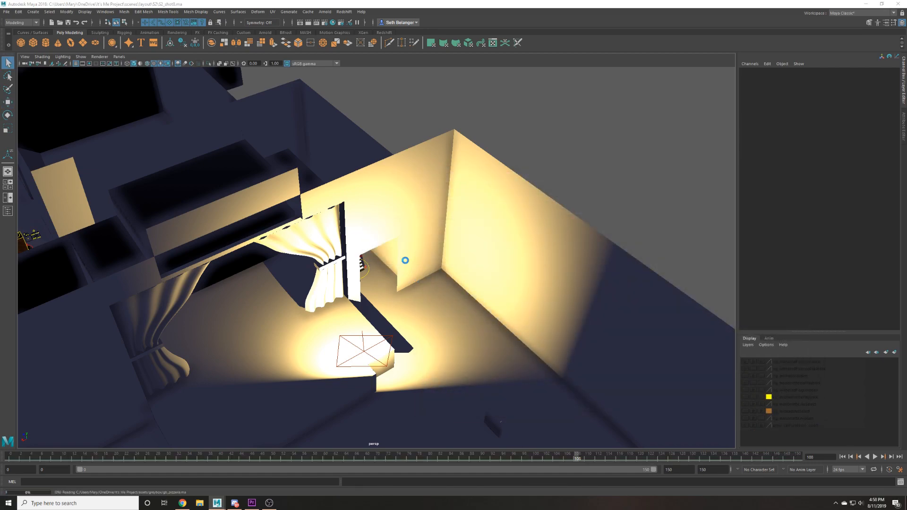
Extract the wall faces above and beside the hallway doorway from the pizzeria's main room mesh.
left_click(407, 257)
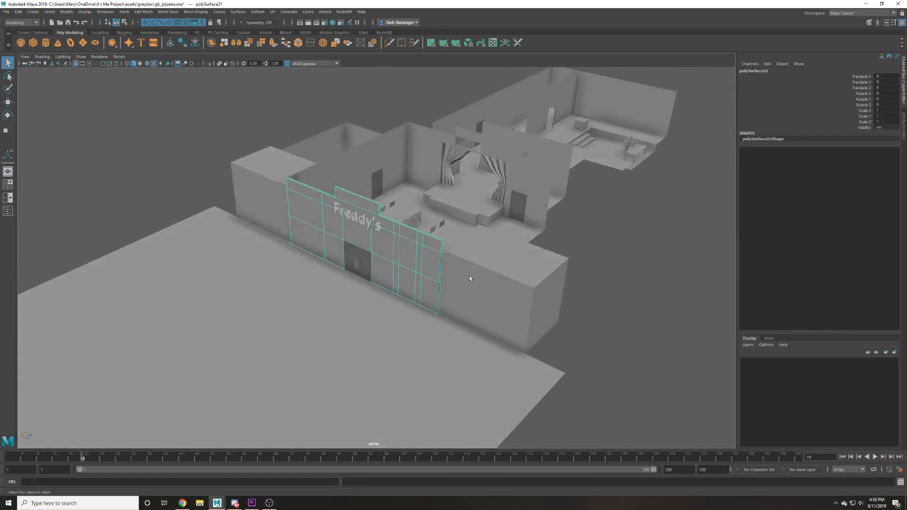
left_click_drag(469, 276, 484, 337, "alt")
left_click(421, 325)
middle_click_drag(484, 337, 389, 298, "alt")
scroll(389, 298, "up", 6)
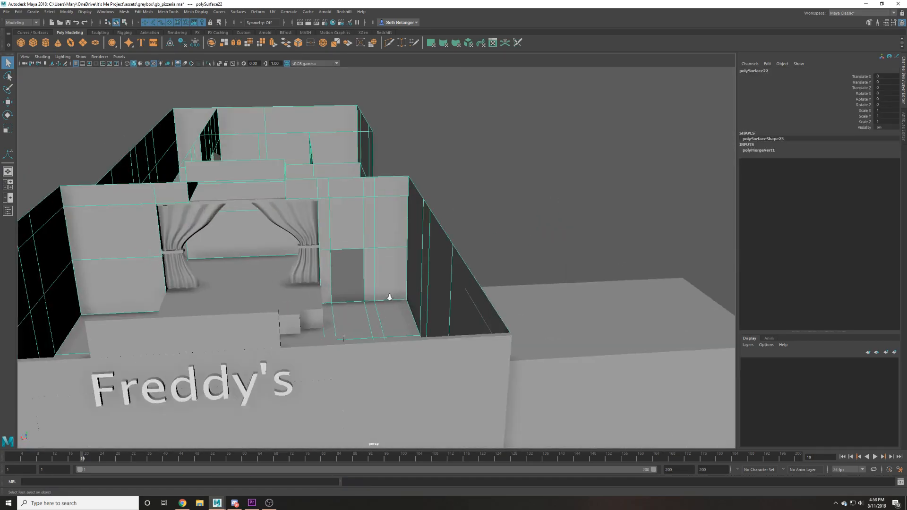
key("F11")
left_click(302, 262)
key("f")
left_click_drag(301, 260, 385, 257, "alt")
left_click_drag(376, 181, 385, 234, "alt")
left_click_drag(403, 178, 345, 189, "alt")
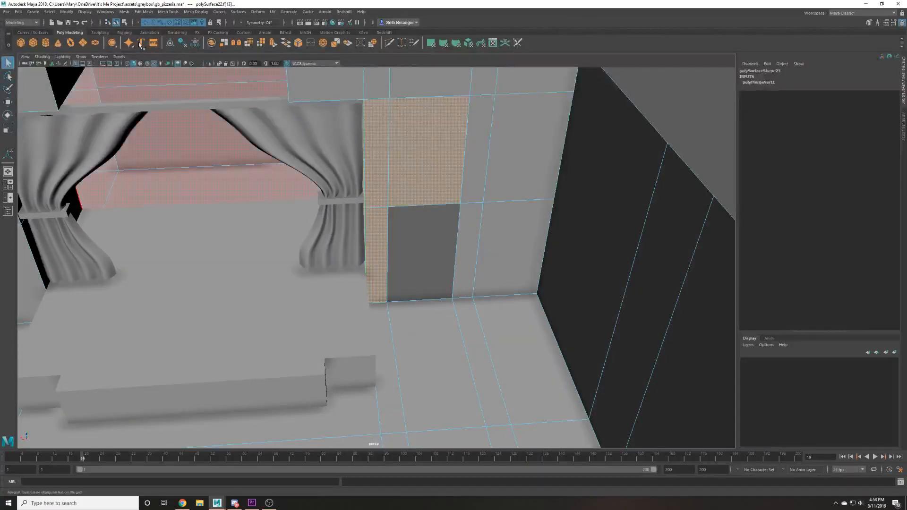
left_click(144, 12)
left_click(192, 211)
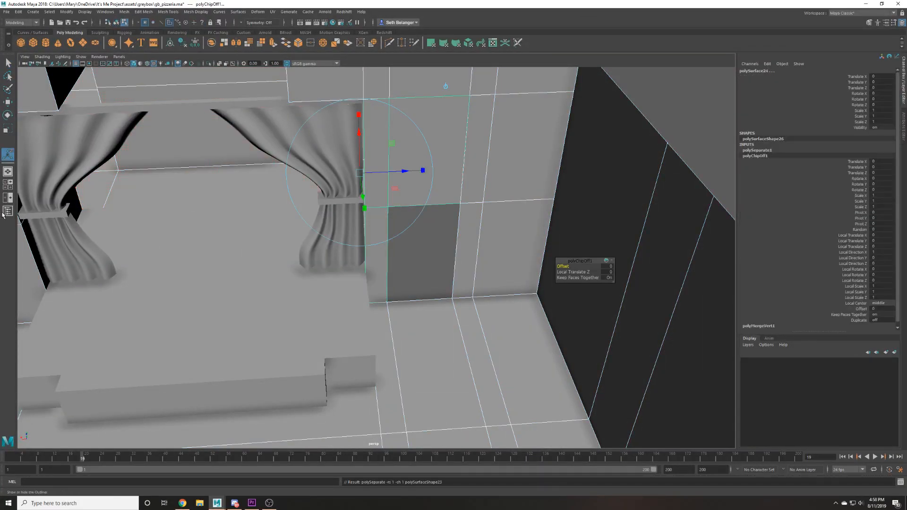
Select the extracted doorway wall and the main room mesh as whole objects and delete their construction history.
left_click(5, 212)
key("F8")
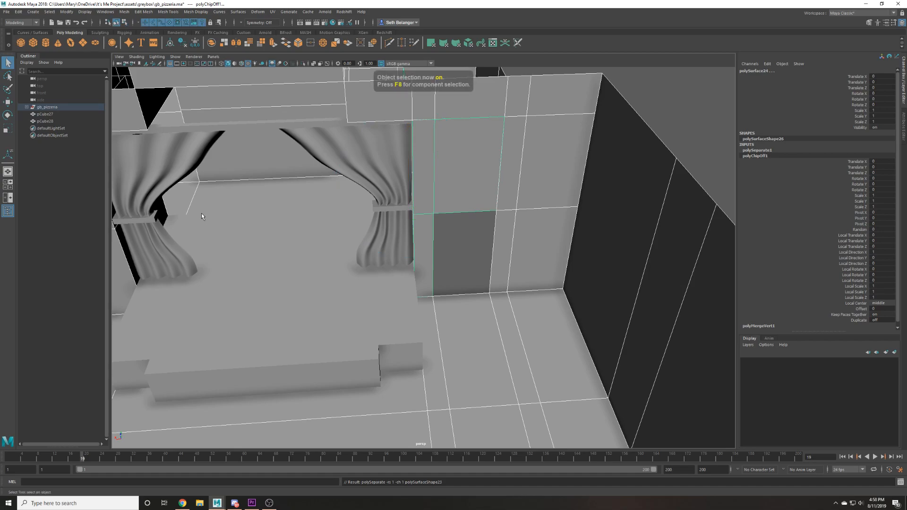
left_click(435, 143)
scroll(434, 143, "down", 3)
left_click(488, 138, "shift")
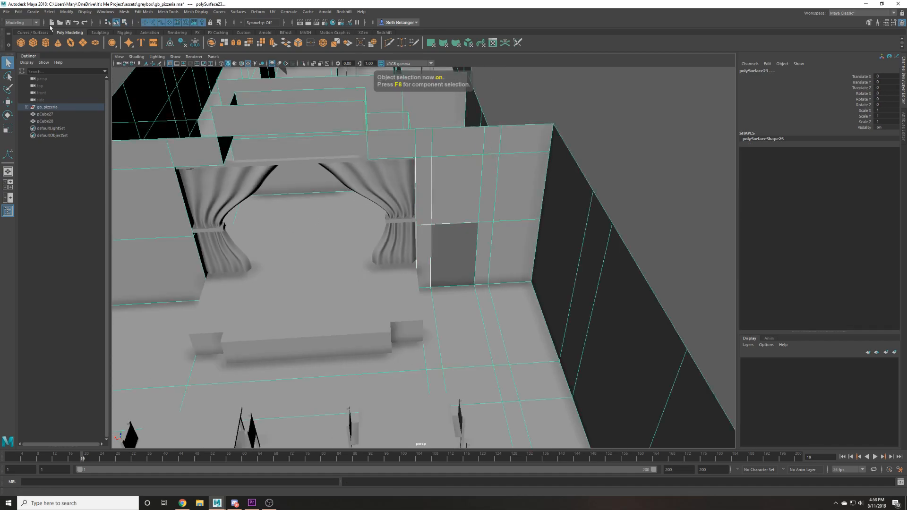
left_click(66, 12)
left_click(91, 64)
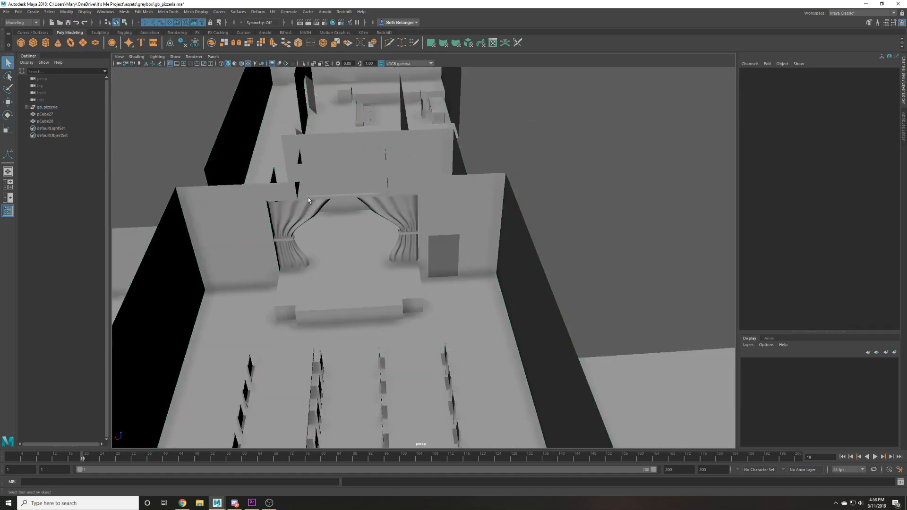
Parent pCube27 and pCube28 under the gb_pizzeria group.
left_click(9, 213)
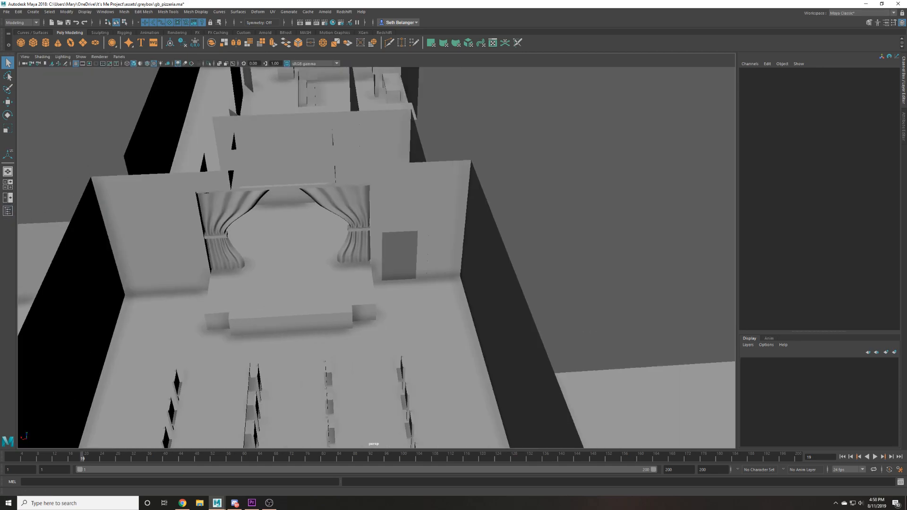
left_click(7, 210)
left_click(46, 121)
left_click(51, 114, "shift")
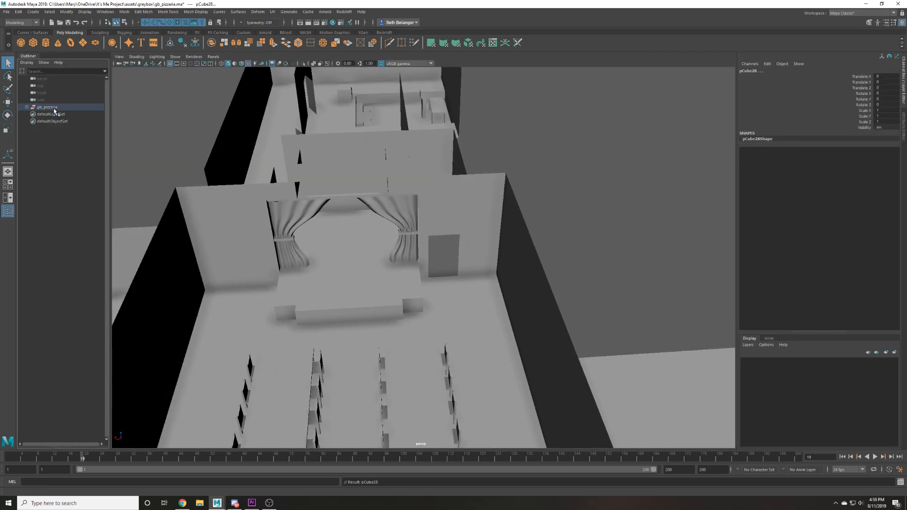
left_click(29, 199)
Hide the Outliner and save the edited pizzeria asset under its existing file name.
left_click(8, 211)
scroll(118, 161, "down", 5)
left_click_drag(155, 198, 190, 164, "alt")
key("ctrl+s")
key("Return")
Try to reopen the S2_shot8.ma layout scene from the recent files, accepting the student version notice.
left_click(6, 12)
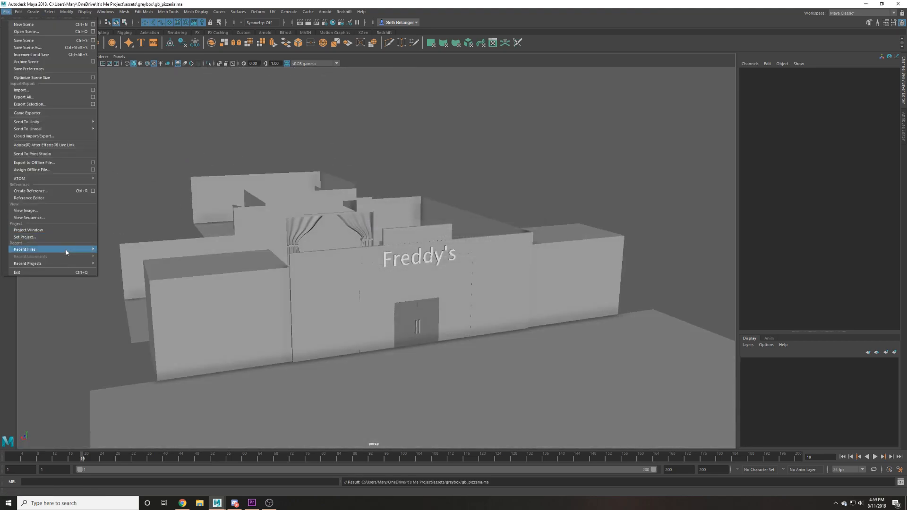
mouse_move(85, 249)
left_click(149, 257)
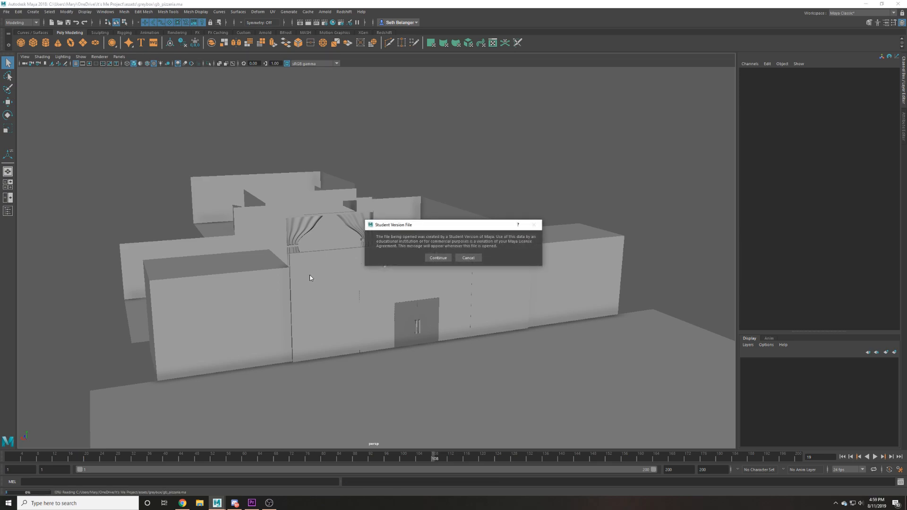
left_click(437, 258)
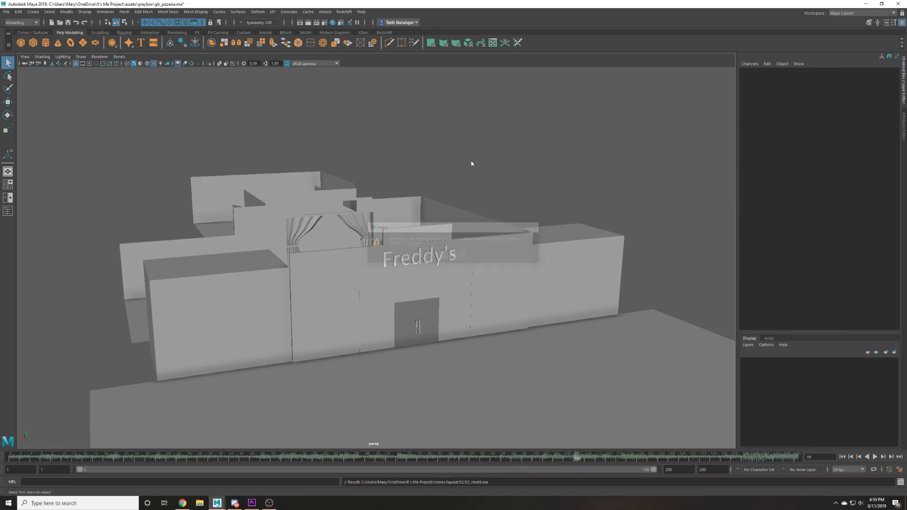
left_click(437, 257)
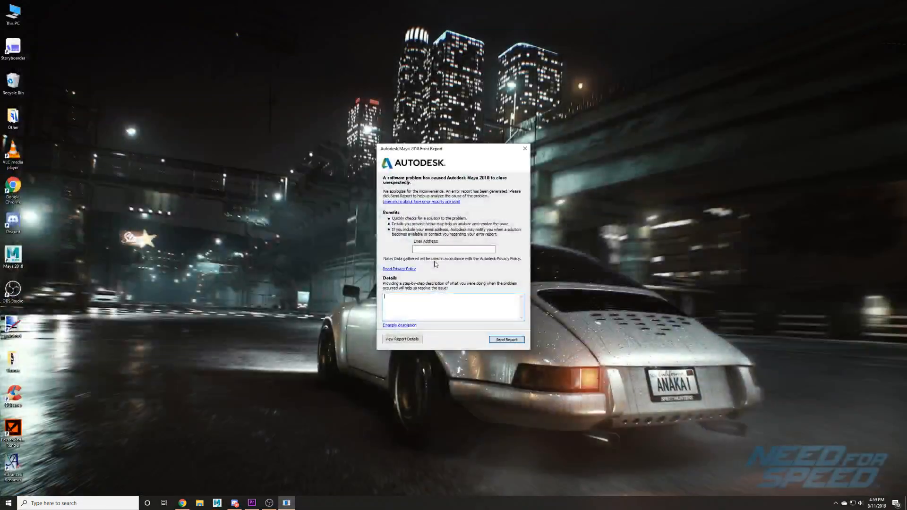
Dismiss the Maya error report without sending it and close the crash log panel in the restarted session.
left_click(525, 148)
left_click(508, 266)
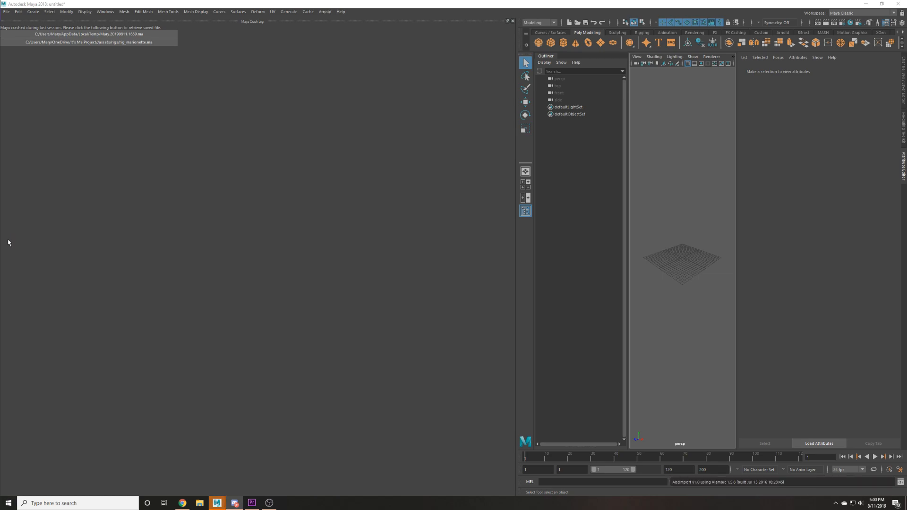
left_click(513, 21)
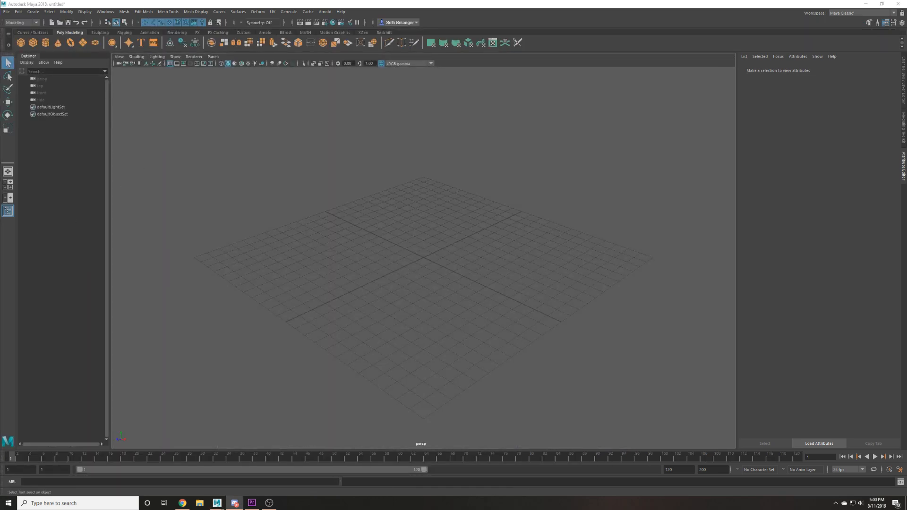
key("alt+Tab")
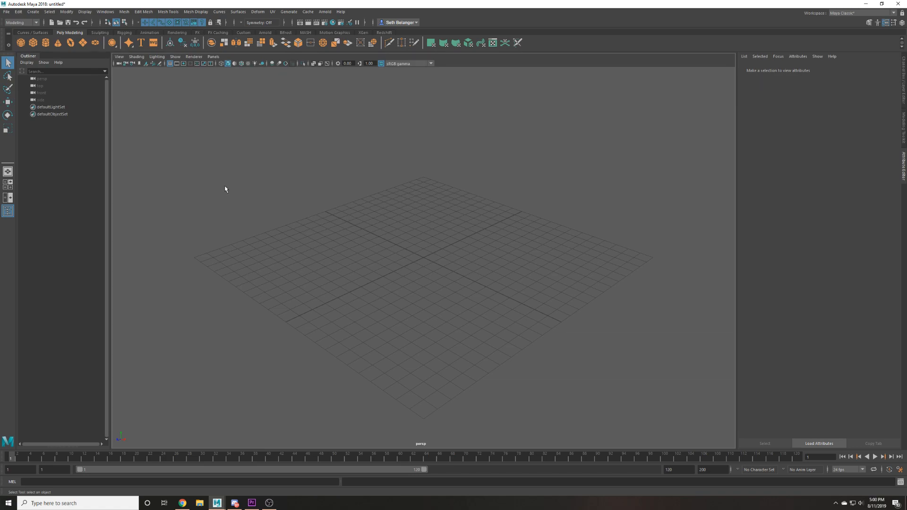
scroll(222, 188, "down", 3)
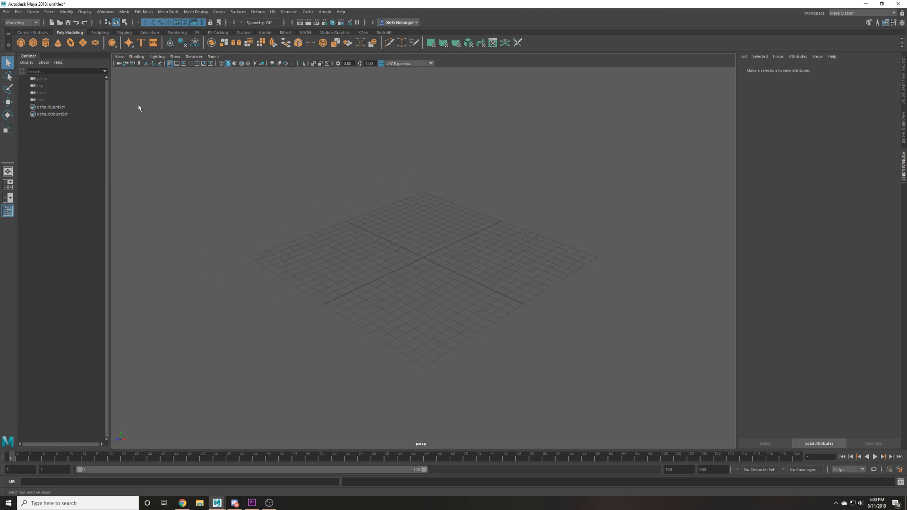
Set the current project to the It's Me Project folder in OneDrive.
left_click(7, 11)
left_click(62, 235)
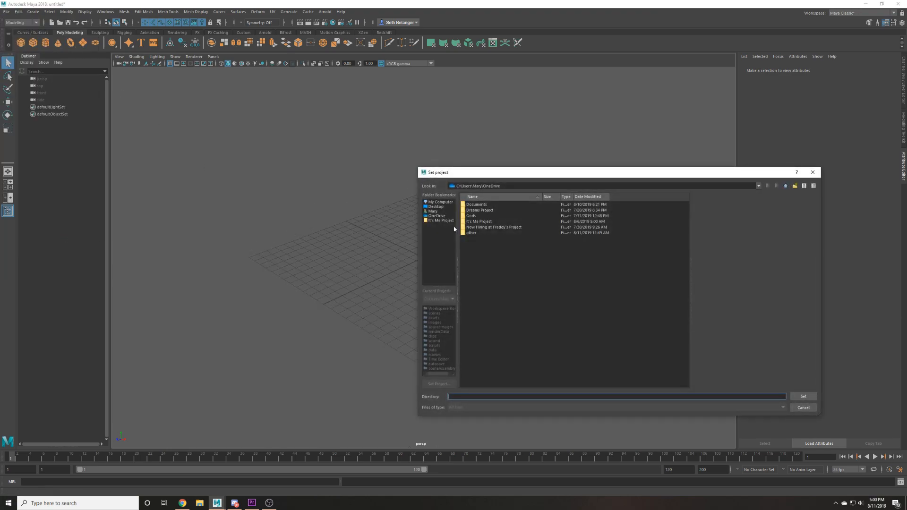
left_click(486, 228)
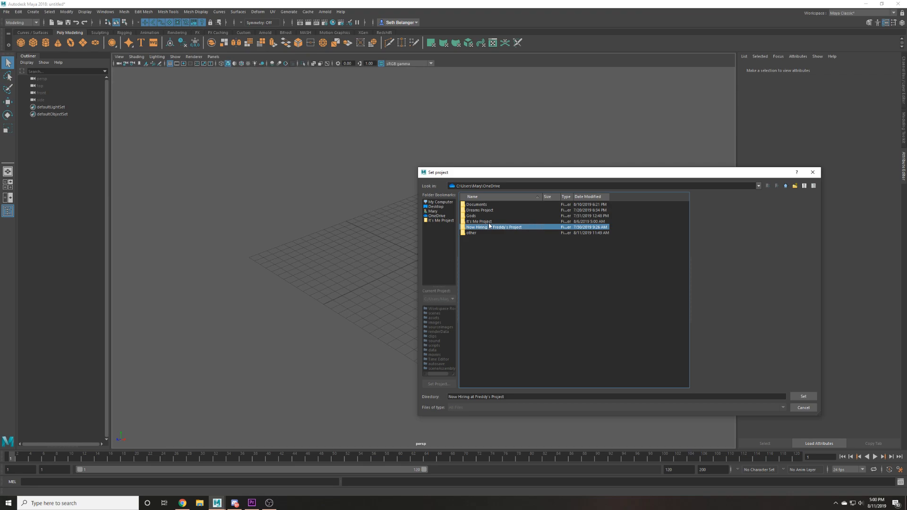
left_click(474, 222)
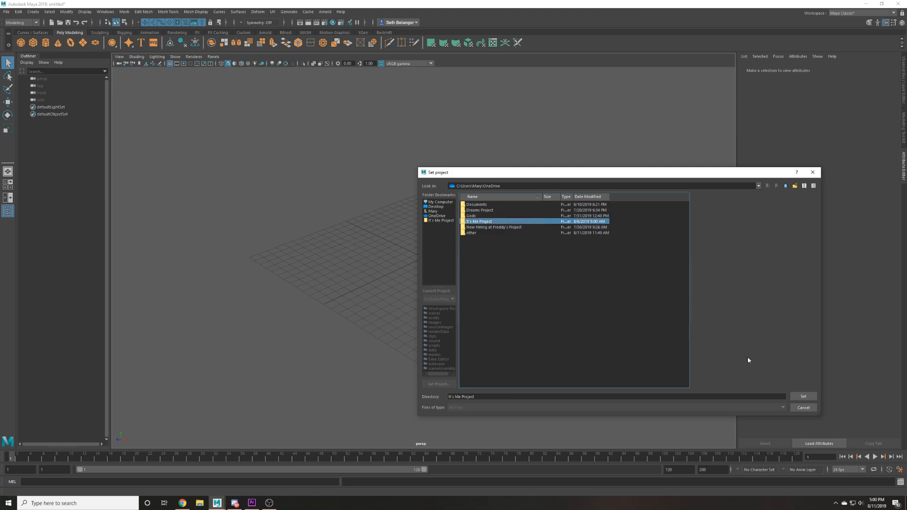
left_click(802, 396)
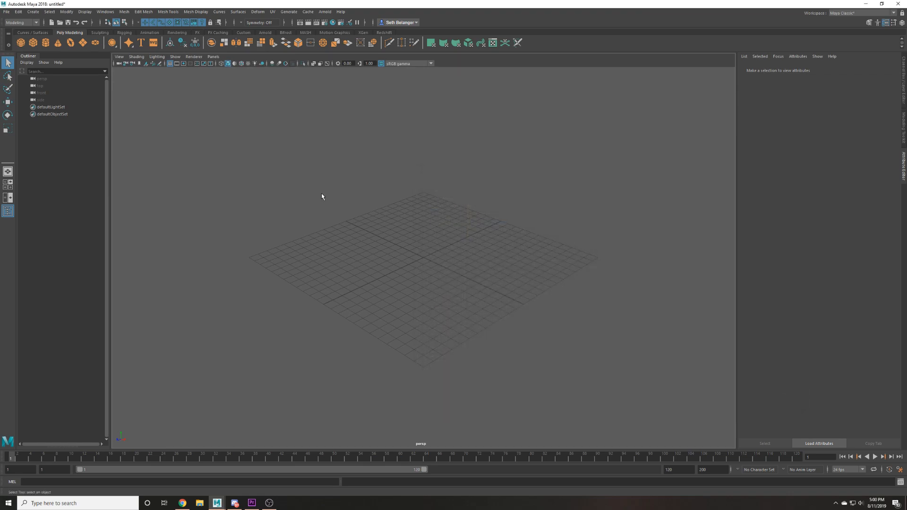
Open S2_shot8.ma from the project's scenes/layout/S2 folder, discarding the untitled scene and accepting the student version notice.
left_click(6, 11)
left_click(19, 31)
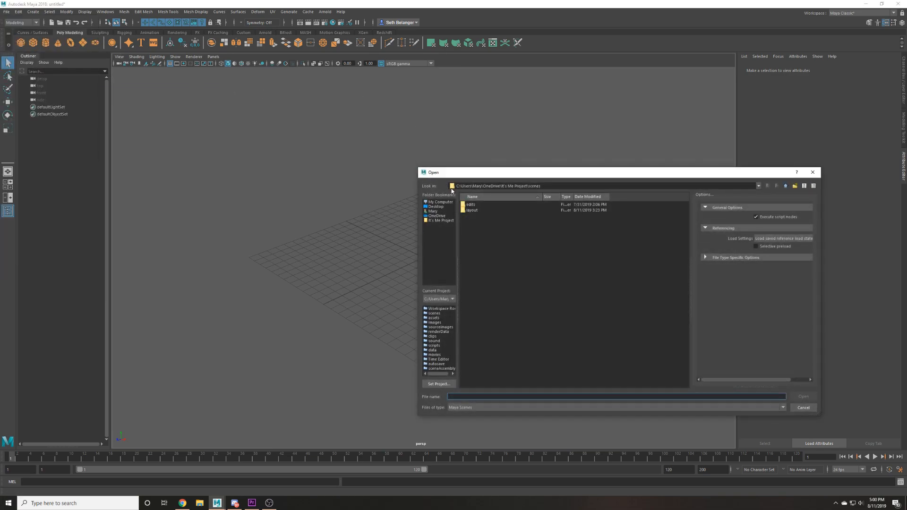
double_click(473, 211)
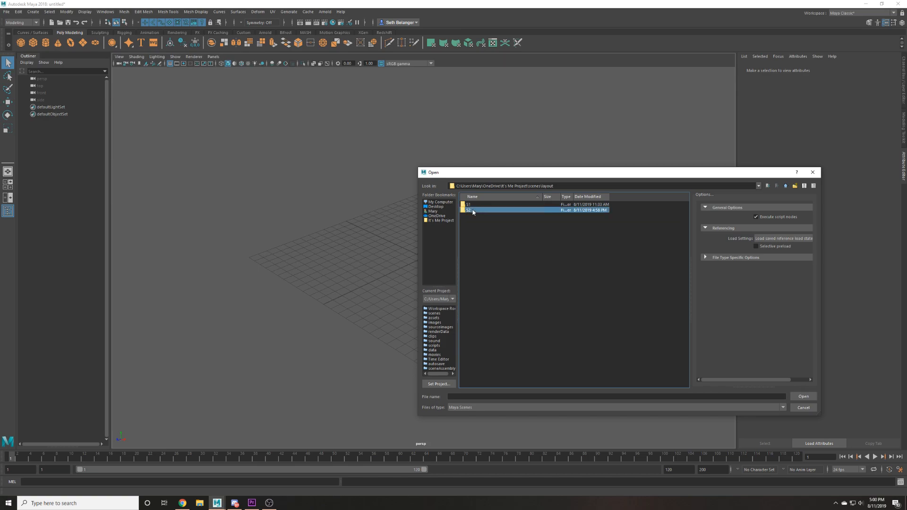
double_click(471, 204)
double_click(487, 244)
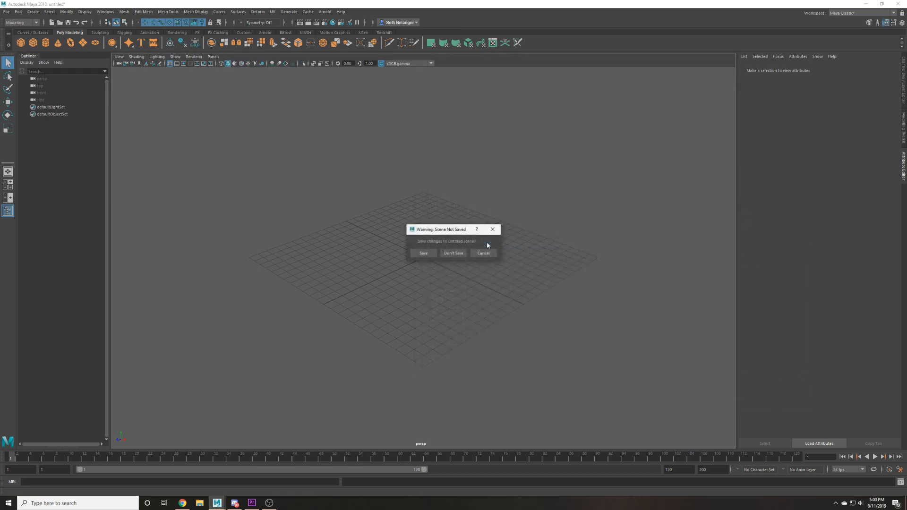
left_click(456, 256)
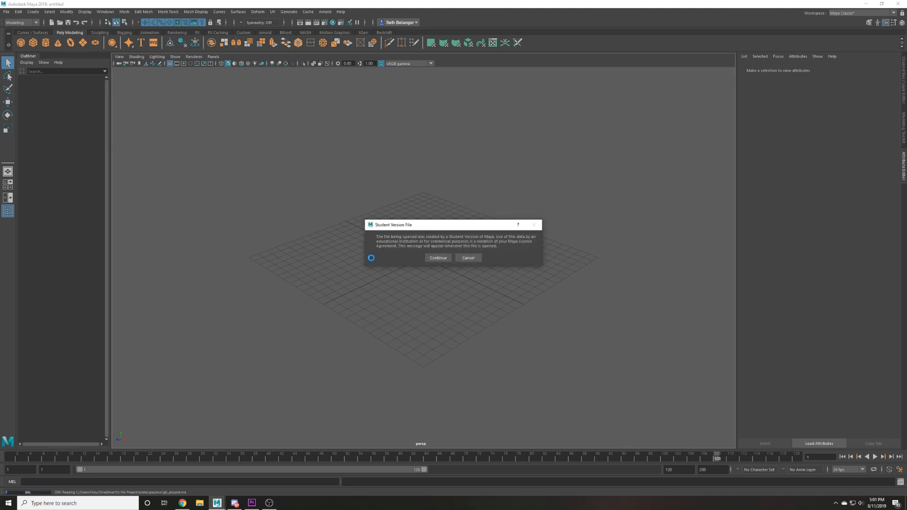
left_click(433, 257)
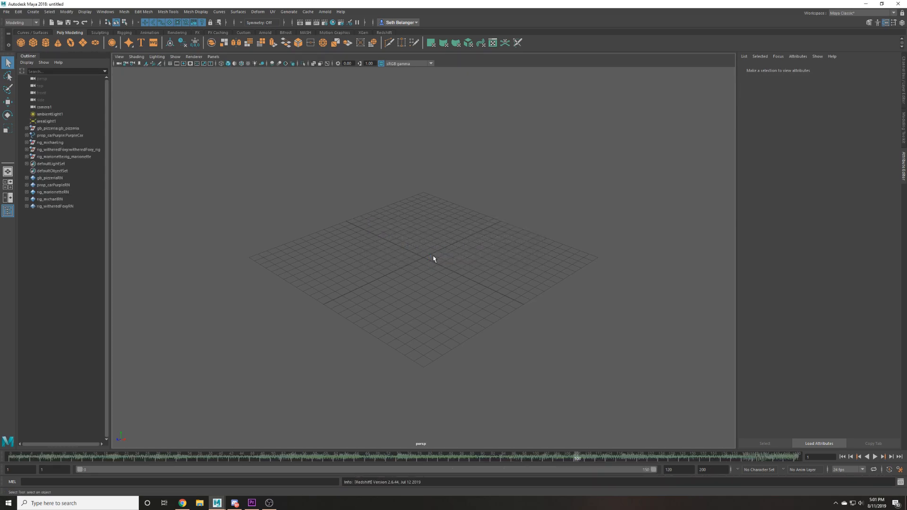
Hide the separated pizzeria wall piece above and beside the hallway doorway.
scroll(434, 258, "up", 4)
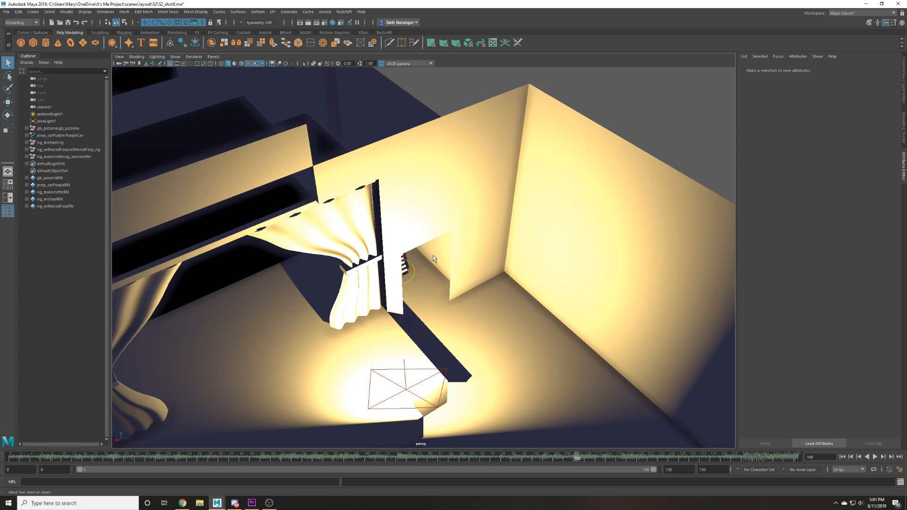
left_click(432, 258)
scroll(425, 213, "up", 3)
key("w")
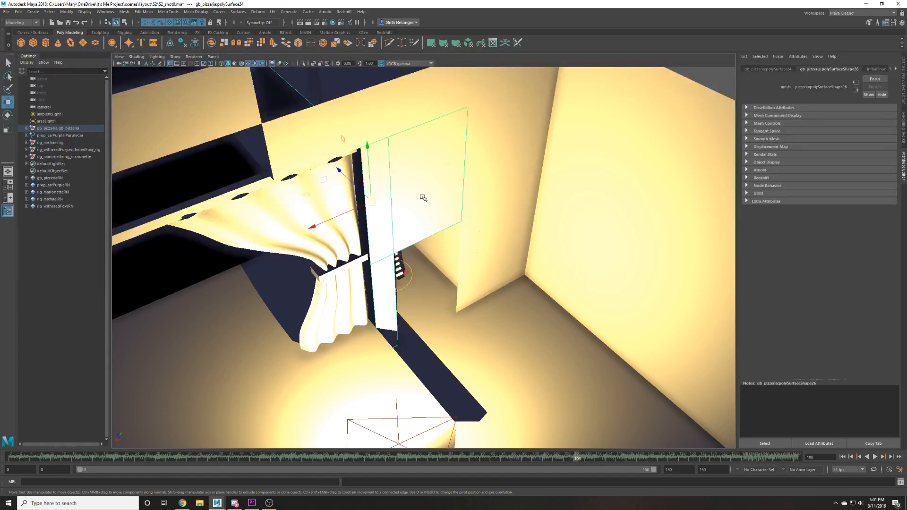
key("h")
Hide the stage curtain and its tieback next to the hallway doorway.
scroll(421, 196, "down", 5)
left_click_drag(444, 124, 388, 241, "alt")
left_click(387, 238)
key("h")
key("h")
key("h")
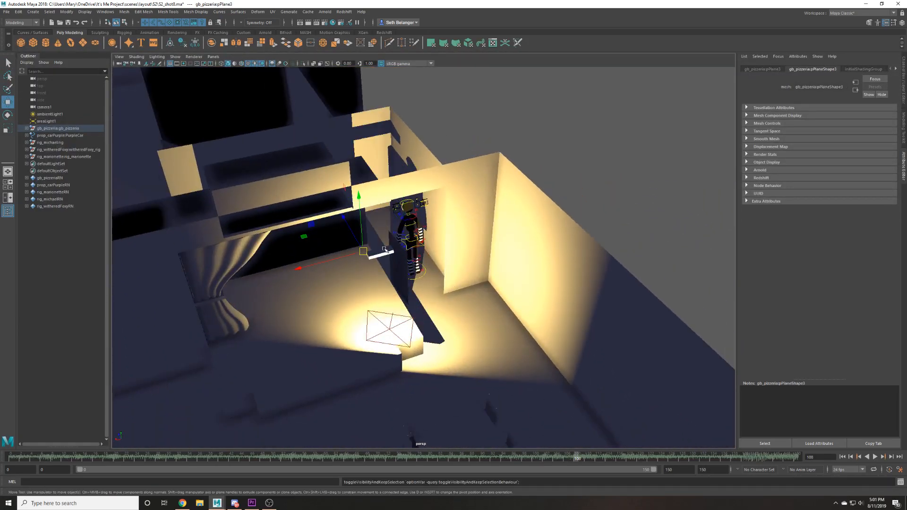
left_click(386, 244)
scroll(386, 245, "up", 3)
Hide the dark upright panel standing between the area light and the marionette rig.
left_click(386, 249)
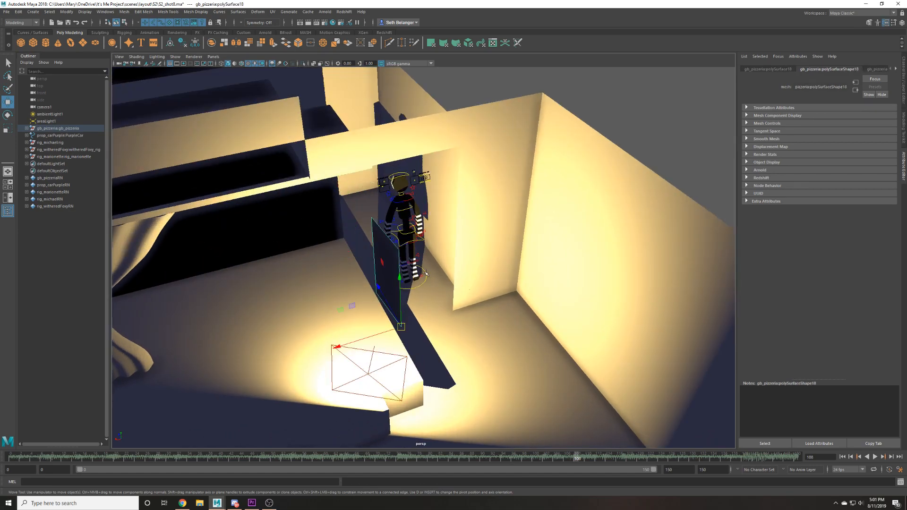
left_click_drag(386, 277, 435, 259, "alt")
key("h")
Examine the marionette's shadow on the hallway's end wall from behind the surrounding rooms in the perspective view.
left_click_drag(349, 243, 439, 242, "alt")
left_click(372, 156)
left_click_drag(372, 156, 348, 136, "alt")
scroll(258, 117, "down", 3)
left_click_drag(258, 116, 296, 134, "alt")
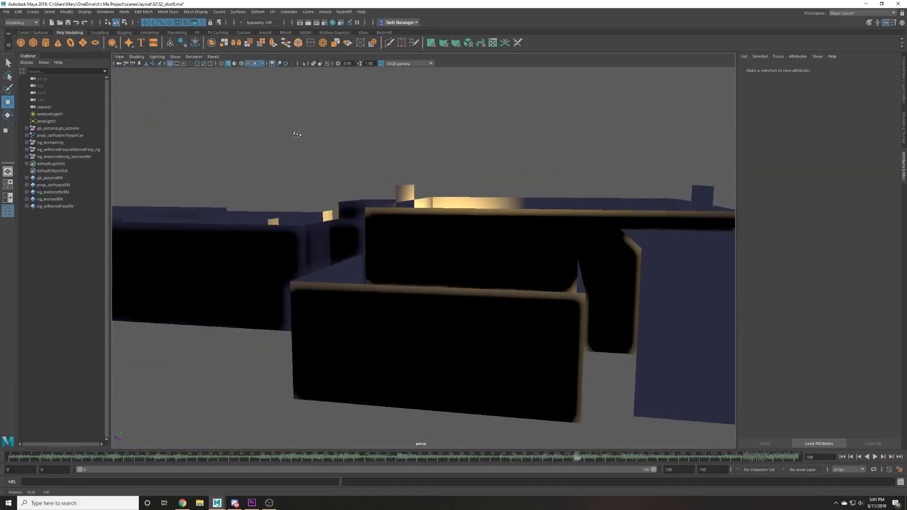
scroll(300, 136, "up", 6)
scroll(299, 148, "up", 3)
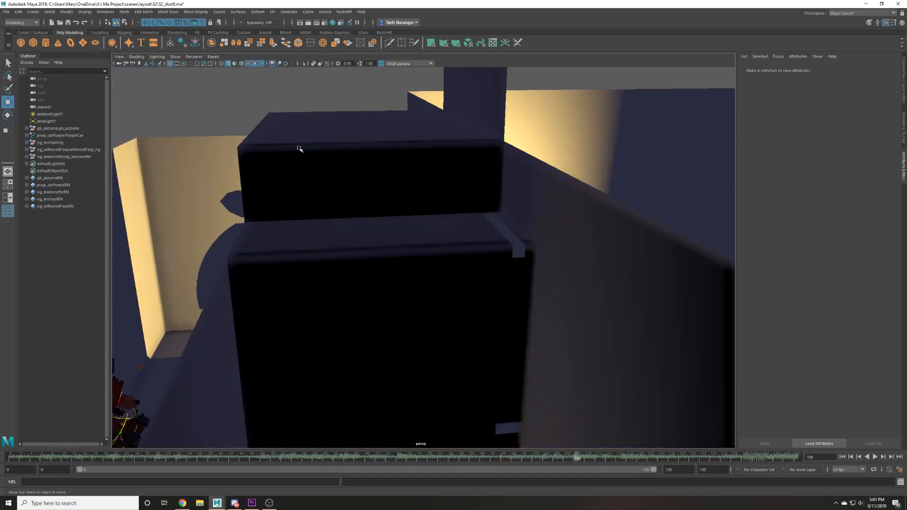
scroll(426, 197, "down", 3)
scroll(445, 206, "up", 4)
scroll(444, 206, "down", 5)
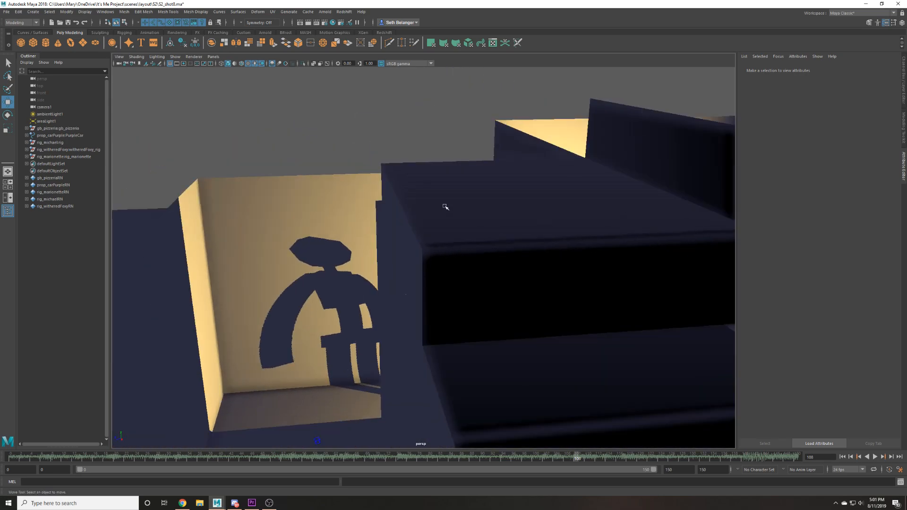
Check the shadow's framing beside Foxy through camera1, then return to the perspective view.
left_click(213, 56)
mouse_move(245, 67)
left_click(295, 74)
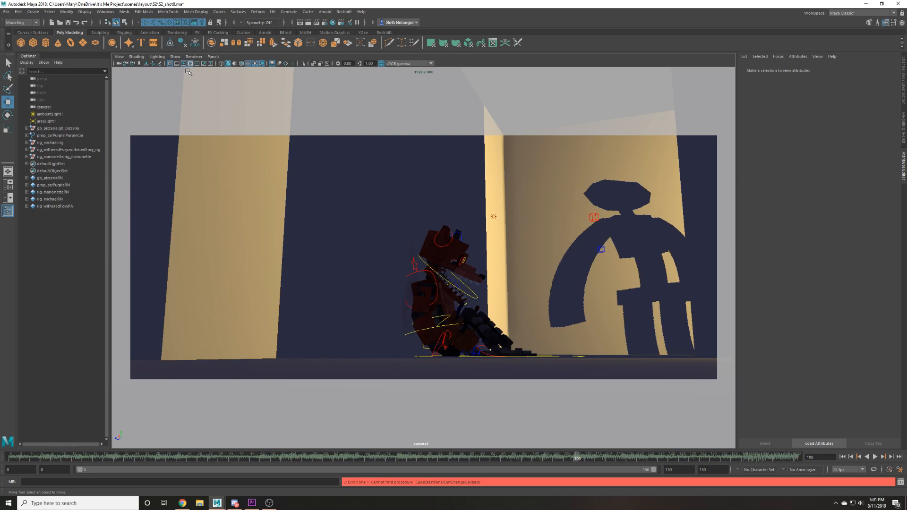
left_click(213, 56)
mouse_move(246, 64)
left_click(291, 71)
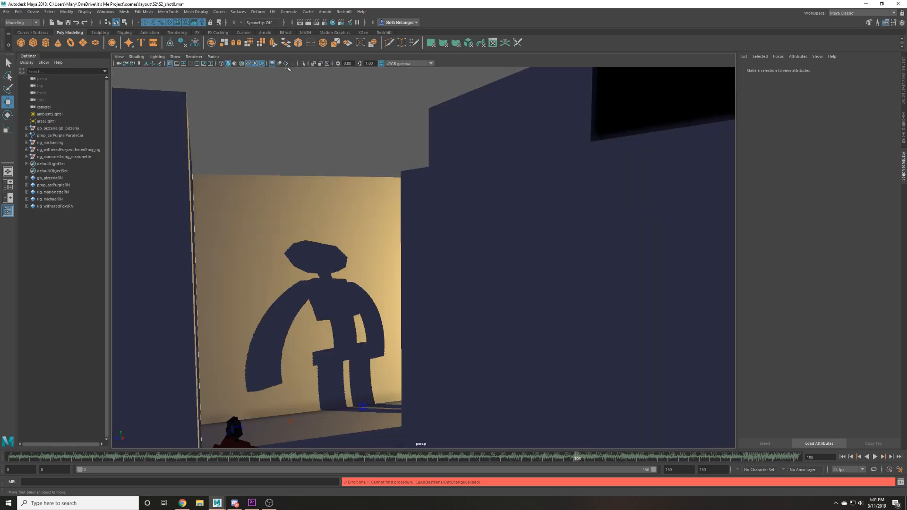
Select the area light in front of the hallway doorway and rotate it to redirect its beam.
left_click_drag(276, 133, 462, 351, "alt")
left_click(446, 352)
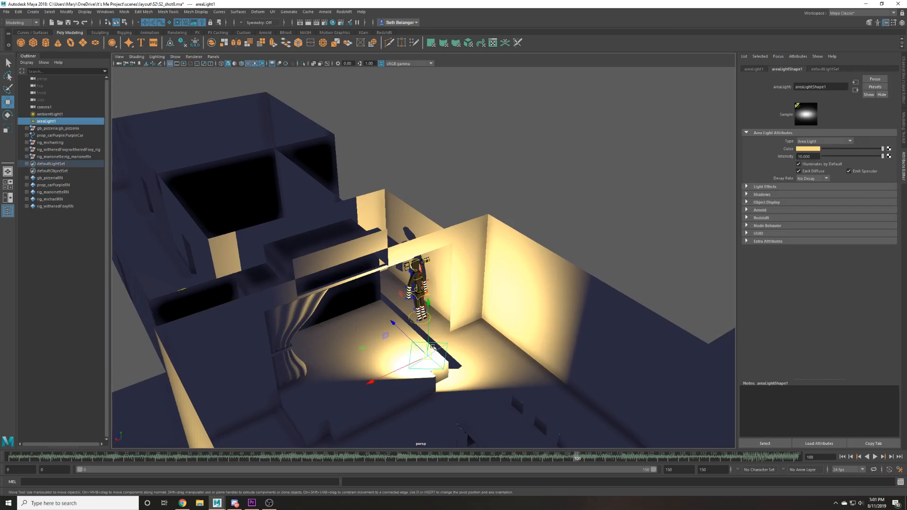
key("f")
scroll(439, 344, "down", 3)
key("e")
left_click_drag(437, 264, 398, 267)
scroll(431, 265, "down", 3)
key("w")
Examine the marionette's wall shadow under the rotated light in the perspective view and through camera1.
scroll(271, 174, "down", 4)
left_click_drag(255, 147, 210, 157, "alt")
middle_click_drag(210, 157, 370, 218, "alt")
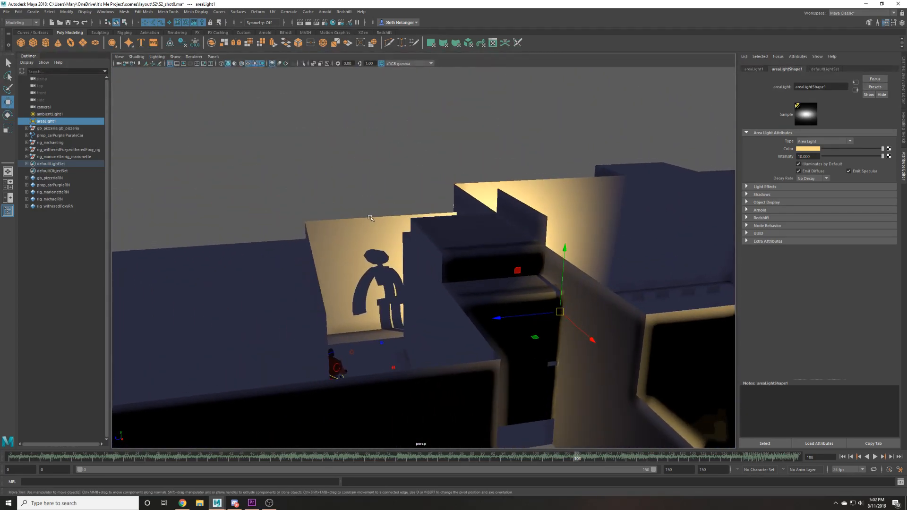
scroll(370, 219, "up", 5)
left_click_drag(370, 219, 387, 216, "alt")
scroll(386, 217, "down", 2)
left_click(213, 56)
mouse_move(236, 64)
left_click(303, 72)
Move the area light while looking through camera1 to reposition the marionette's shadow on the hallway wall.
left_click_drag(597, 245, 687, 264)
key("ctrl+z")
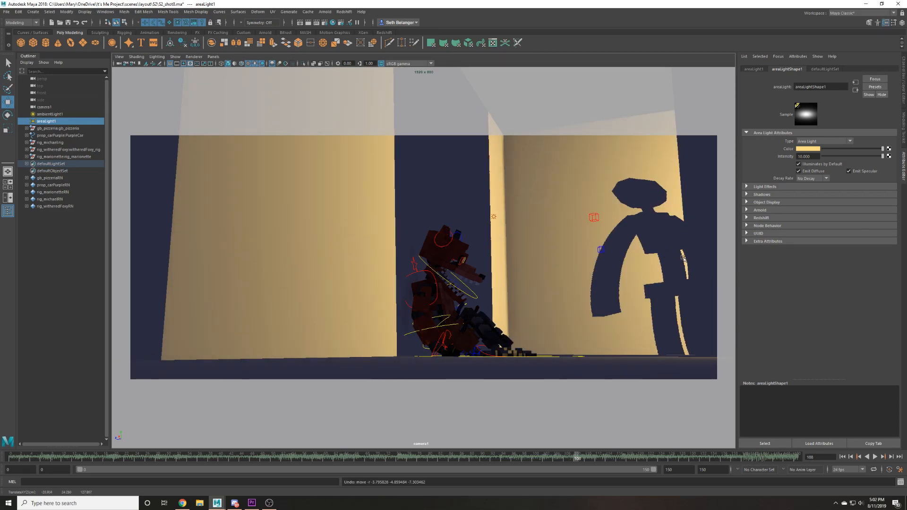
middle_click_drag(629, 213, 693, 250)
middle_click_drag(697, 247, 671, 249)
key("ctrl+z")
key("shift+z")
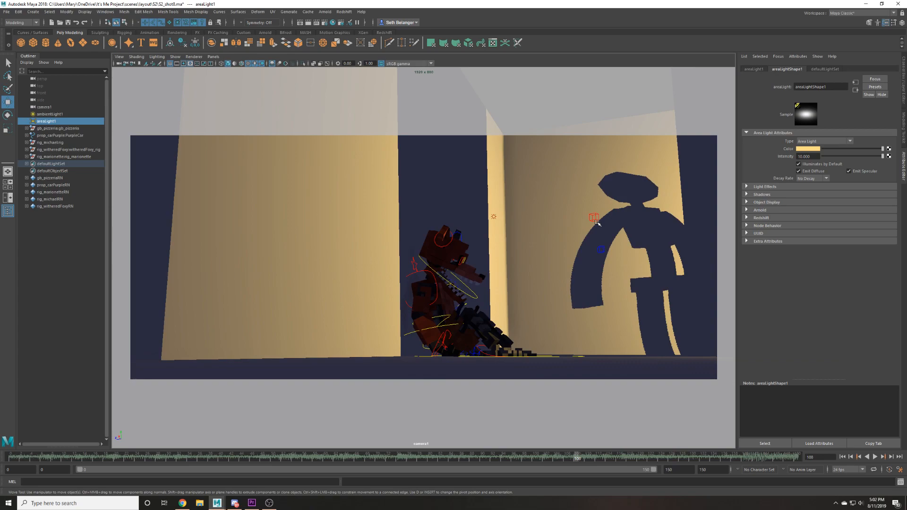
Play back the shot through camera1 to check the timing around the marionette's shadow.
left_click(120, 63)
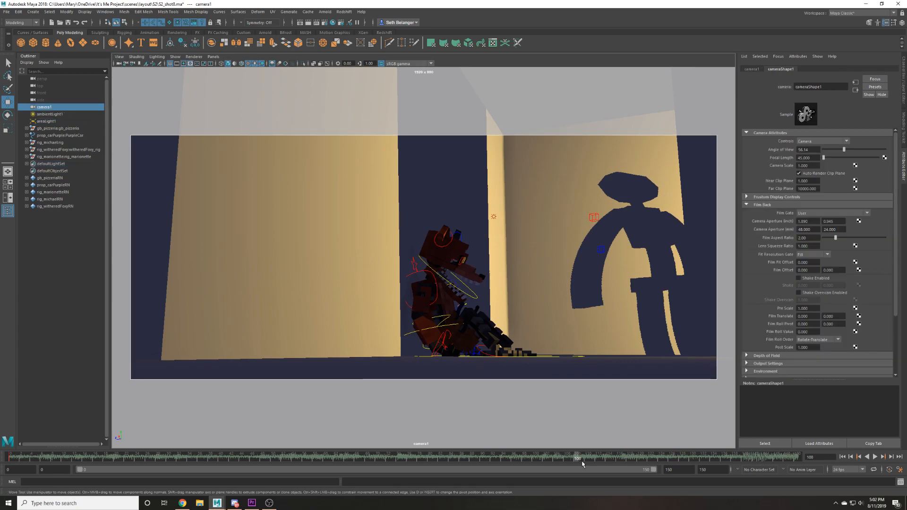
left_click_drag(559, 459, 10, 373)
key("alt+v")
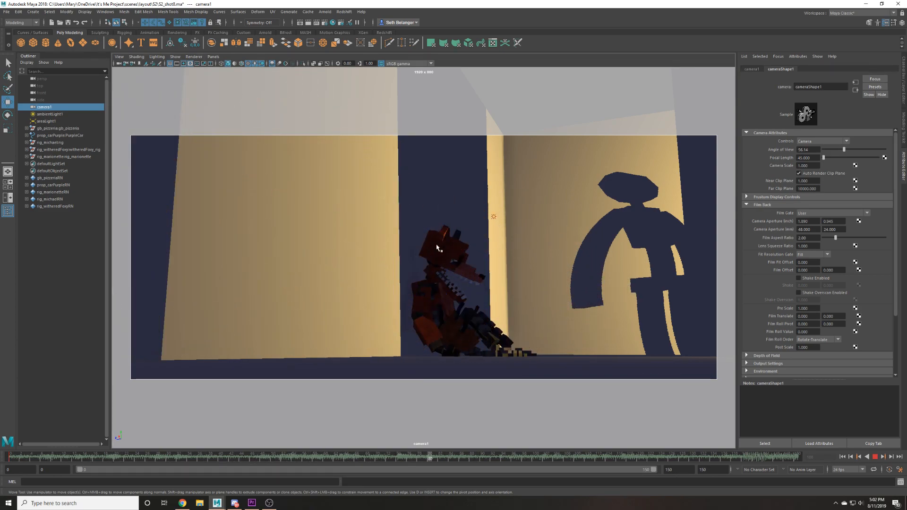
key("alt+v")
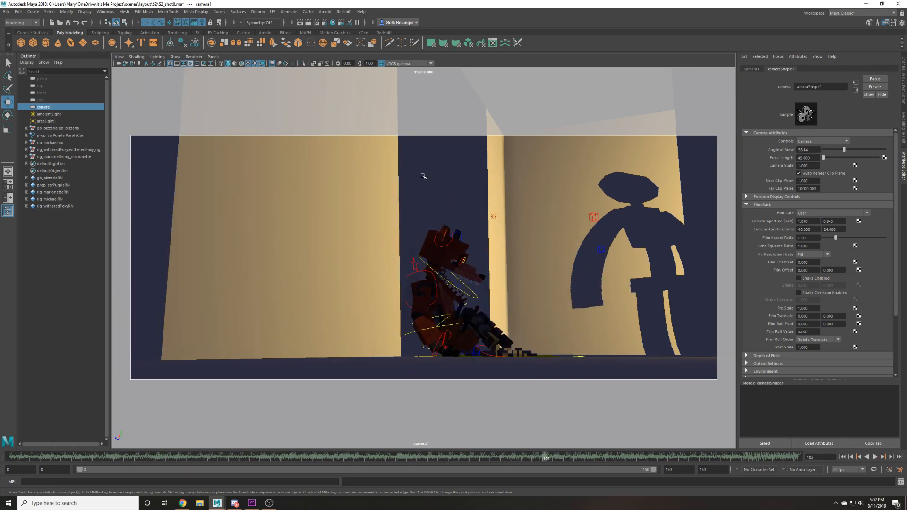
Switch to the perspective view and select the marionette rig's root control in the lit hallway.
left_click(213, 57)
mouse_move(268, 64)
left_click(293, 71)
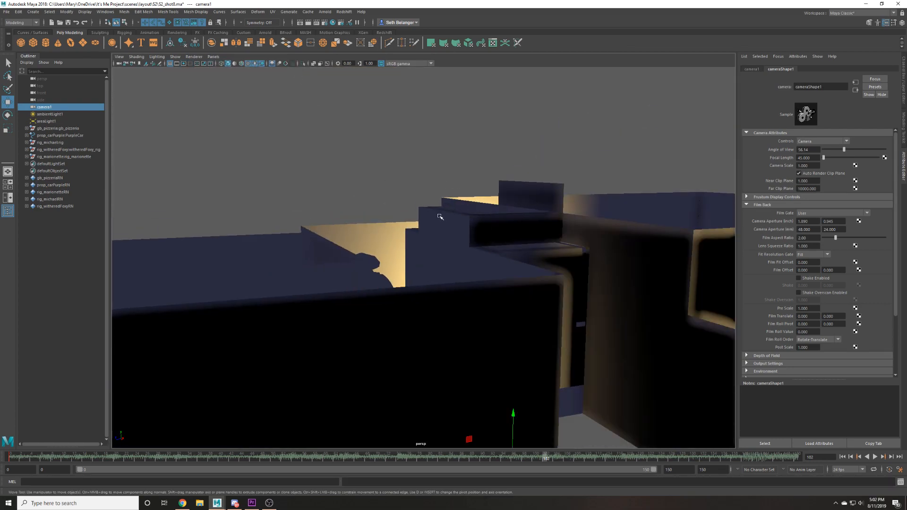
left_click_drag(439, 214, 411, 257, "alt")
middle_click_drag(411, 257, 394, 253, "alt")
scroll(394, 252, "up", 3)
left_click_drag(394, 252, 385, 271, "alt")
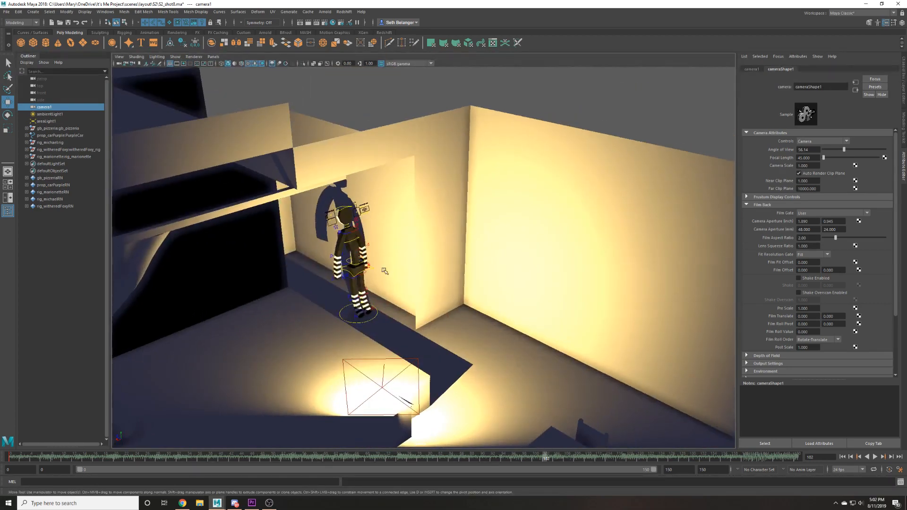
left_click(374, 321)
Key the marionette's root so that at frame 91 it stands farther out along the wall, near the room corner.
left_click_drag(351, 308, 444, 345)
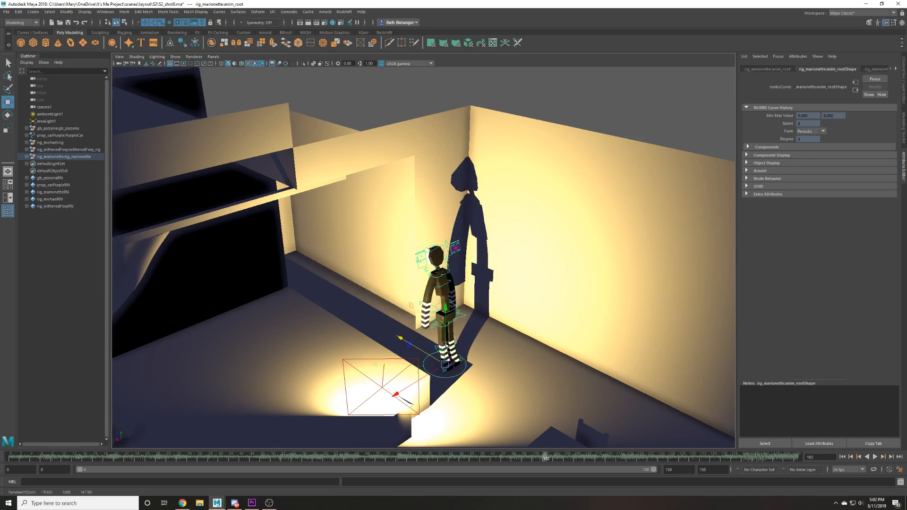
key("ctrl+z")
left_click_drag(440, 458, 153, 430)
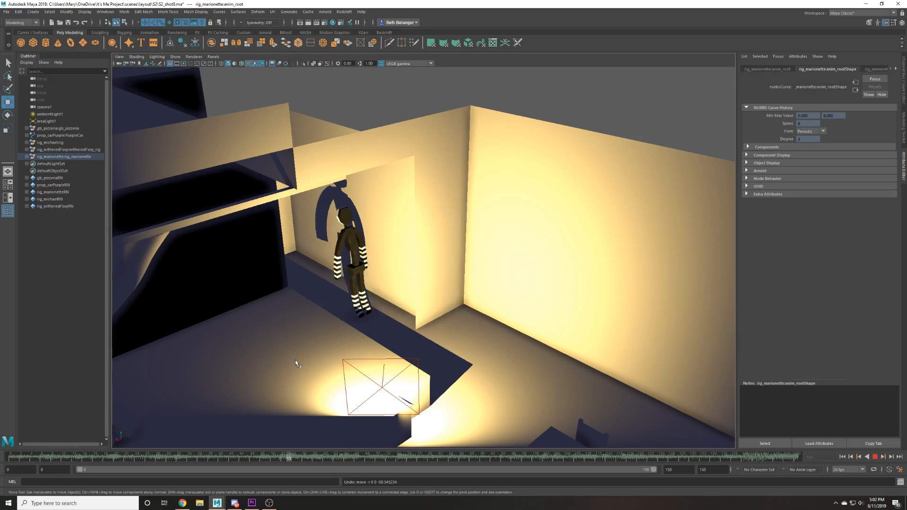
key("Escape")
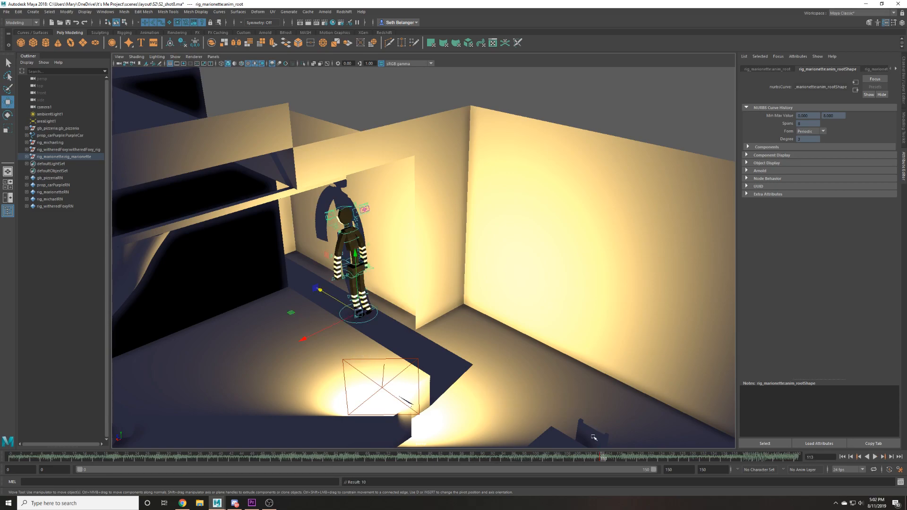
left_click_drag(589, 463, 486, 458)
left_click_drag(336, 299, 424, 414)
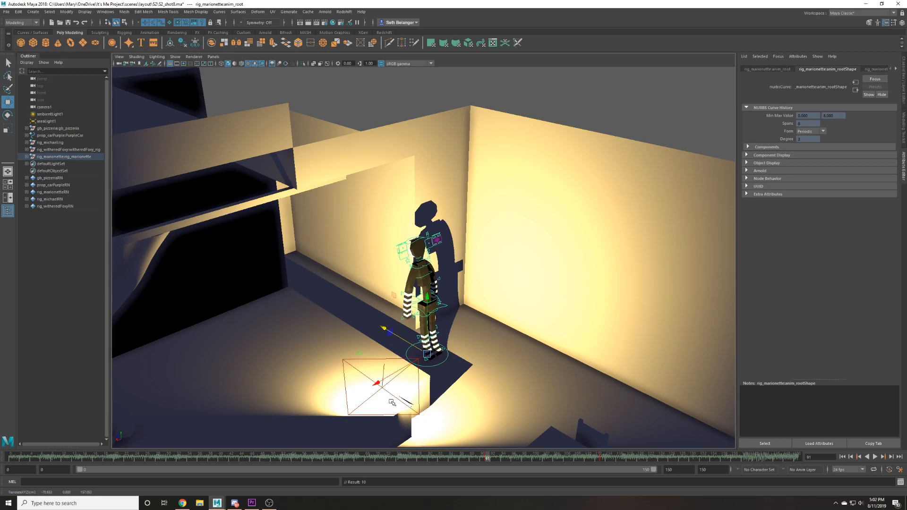
Look through camera1 and play back the shot to check how the marionette's shadow enters the hallway wall.
left_click(213, 57)
mouse_move(236, 63)
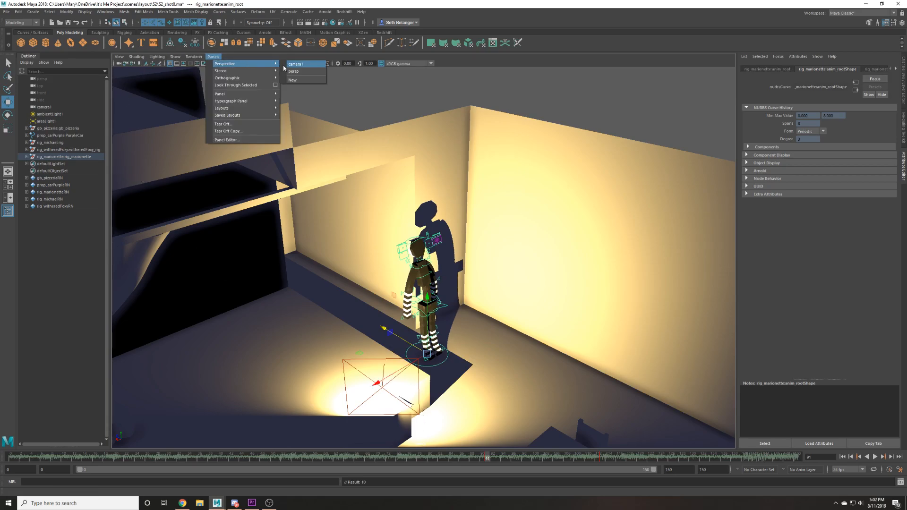
left_click(303, 70)
key("alt+v")
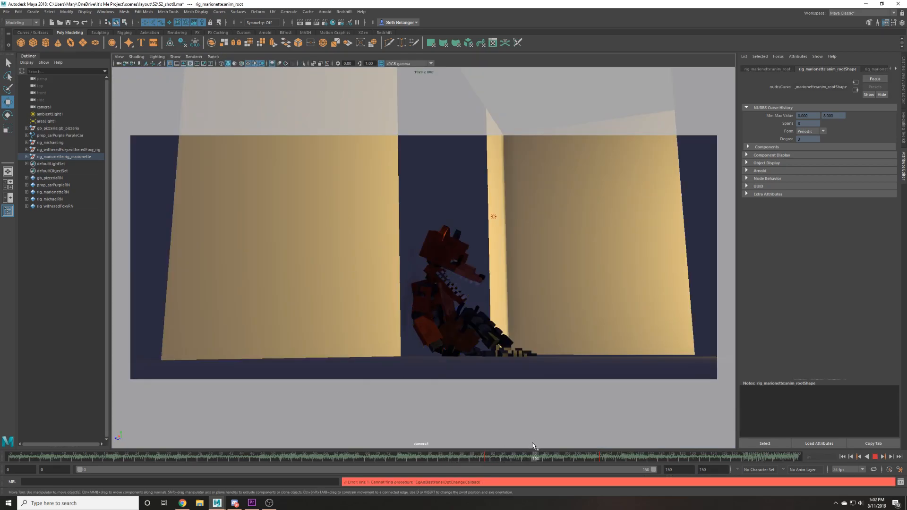
left_click(495, 457)
left_click(489, 457)
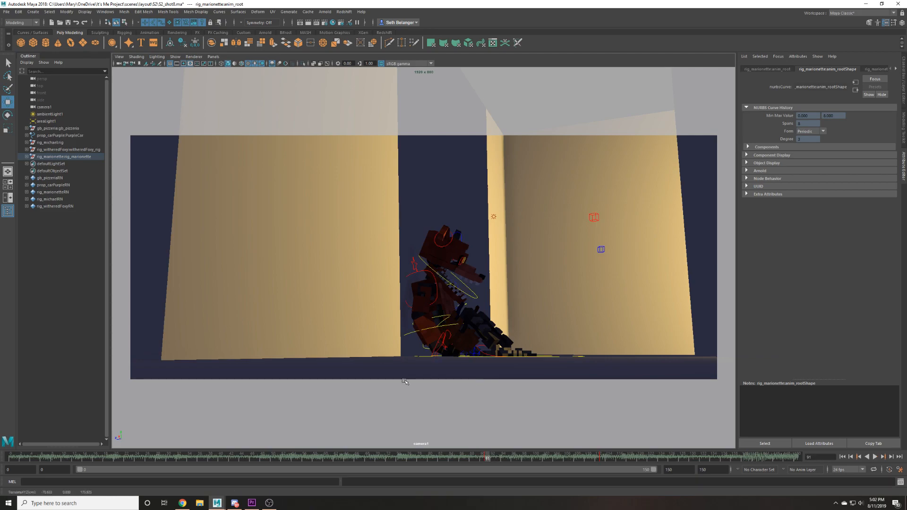
key("alt+v")
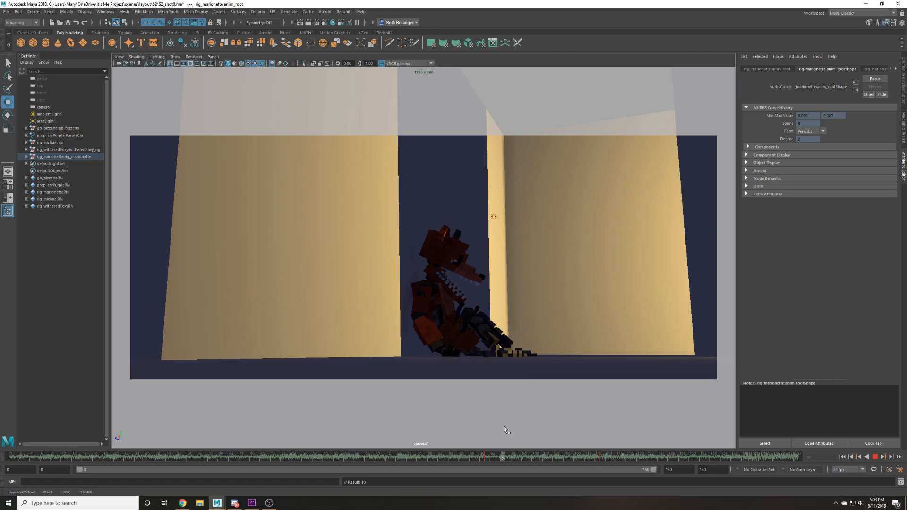
left_click(875, 457)
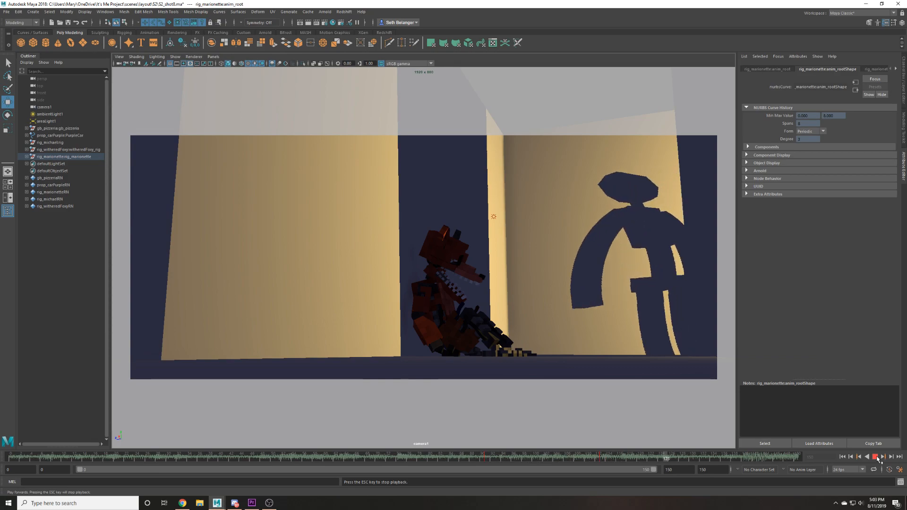
left_click(875, 457)
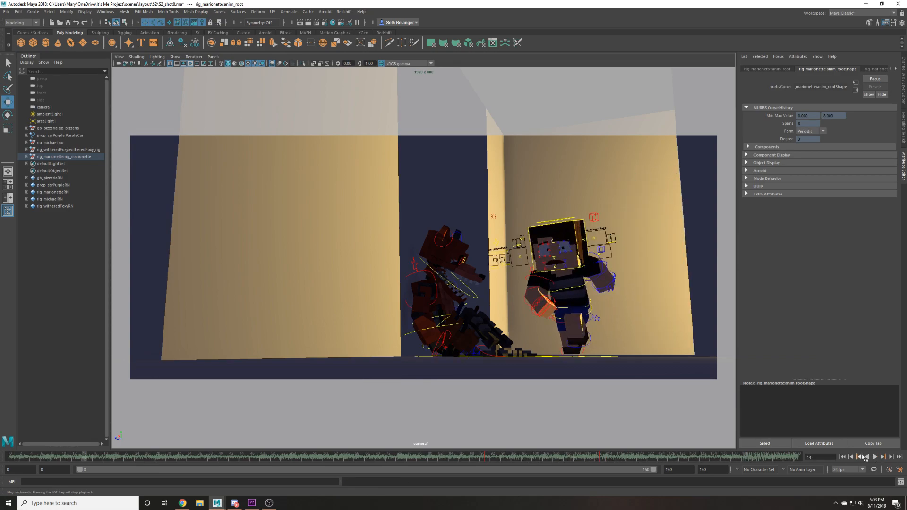
Return to the first frame, clear the selection and save the scene.
left_click(843, 457)
left_click(424, 219)
key("ctrl+s")
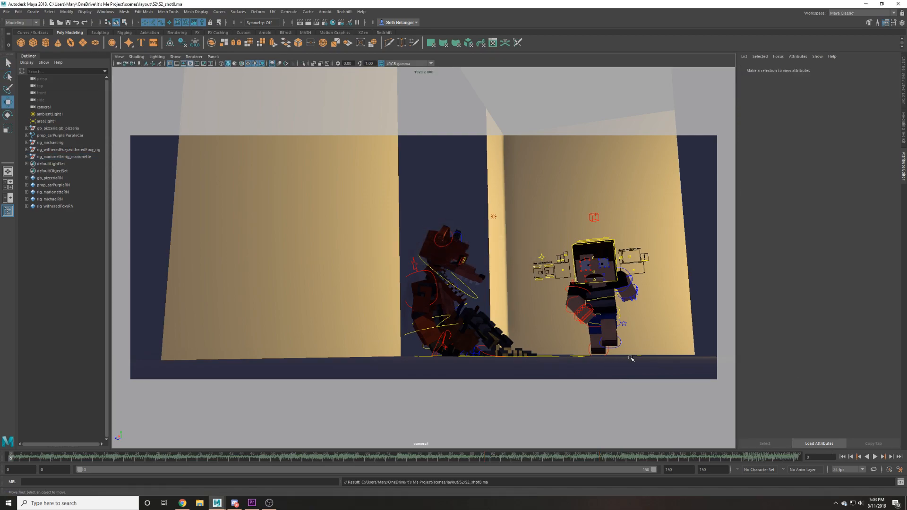
Select Michael's master control, scrub the opening frames of his run, and save the scene.
left_click(633, 357)
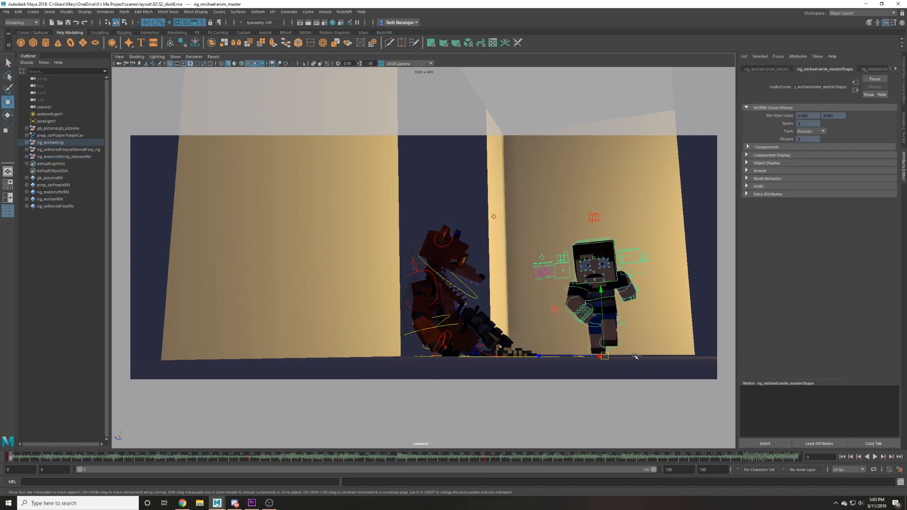
left_click(59, 456)
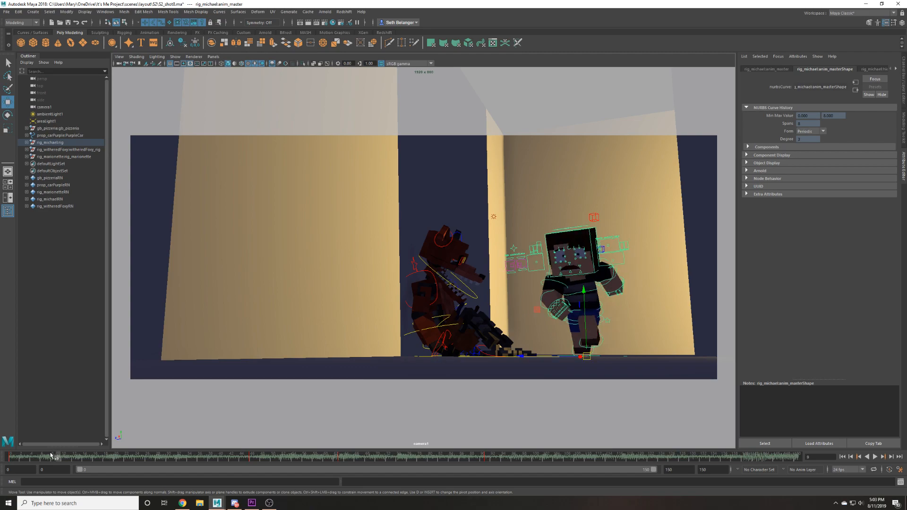
left_click_drag(53, 453, 20, 455)
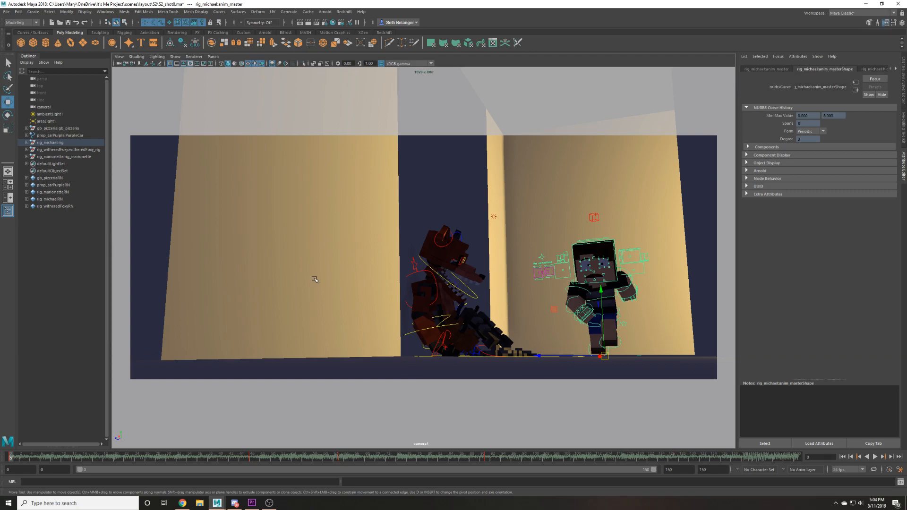
left_click(385, 179)
key("ctrl+s")
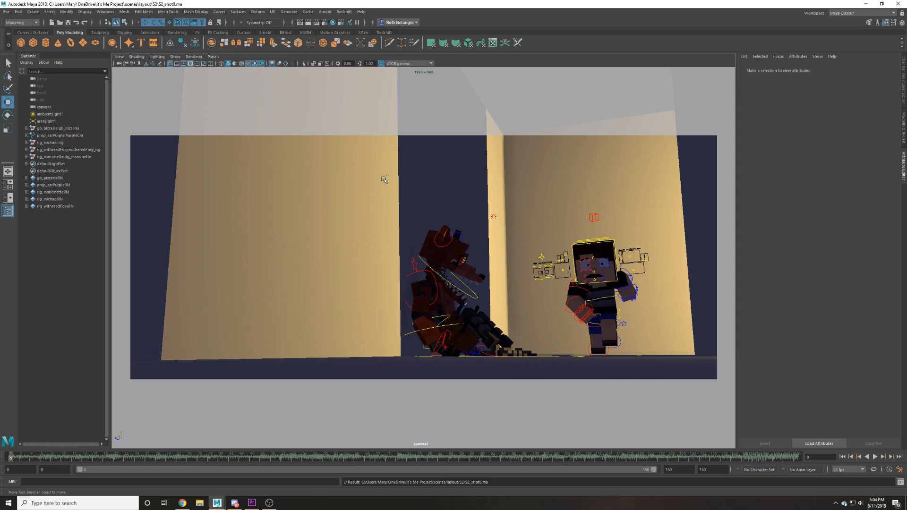
right_click_drag(386, 149, 479, 196)
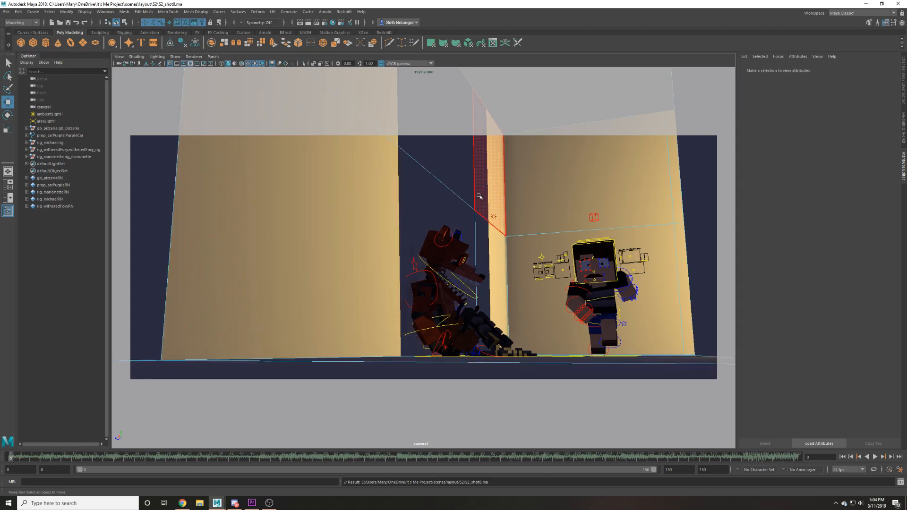
left_click(491, 206)
left_click(543, 135)
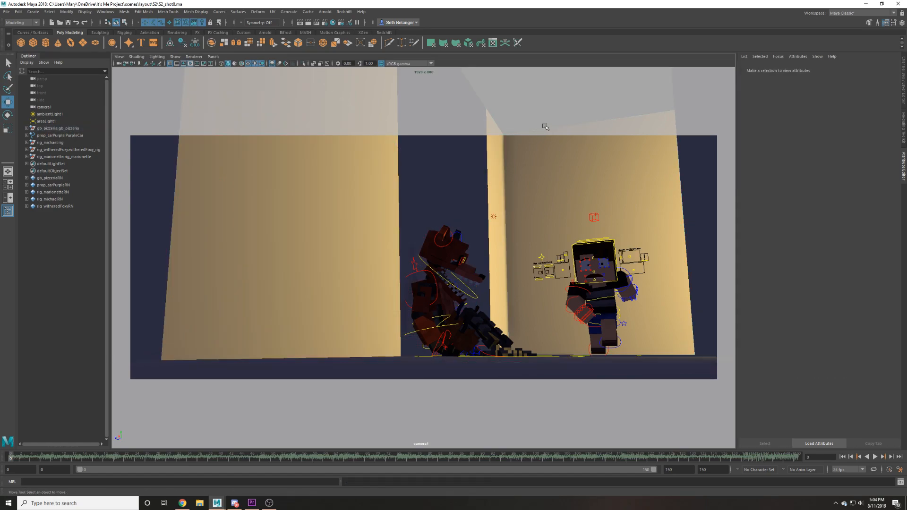
Try rotating withered Foxy's head control to tilt the head upward.
left_click(418, 300)
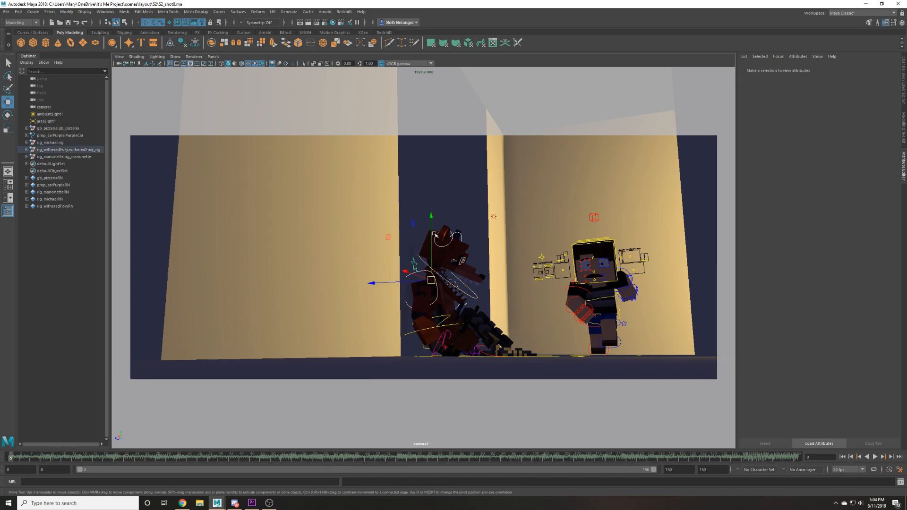
left_click(475, 296)
left_click(484, 296)
left_click(473, 290)
key("e")
left_click_drag(469, 288, 435, 237)
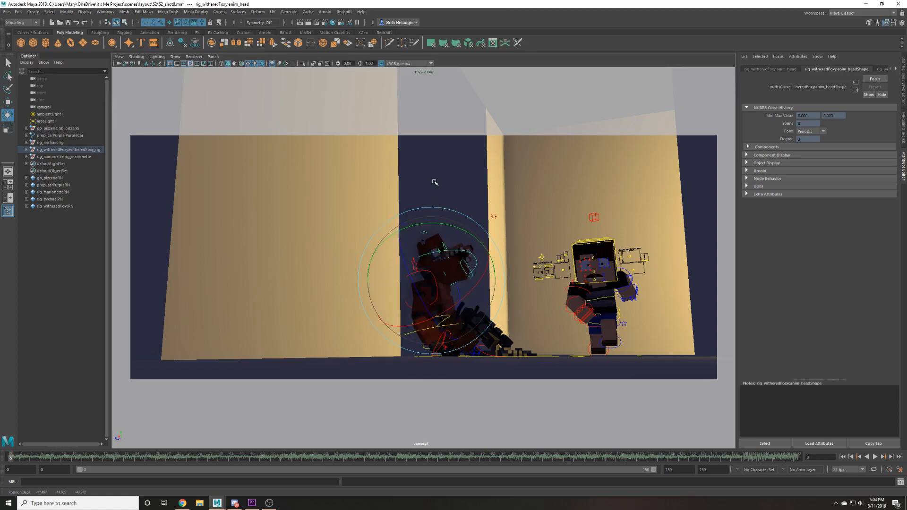
key("ctrl+z")
key("w")
left_click(460, 156)
Save the scene and scrub through the whole shot in camera1, stopping where Michael passes Foxy.
left_click_drag(303, 456, 11, 456)
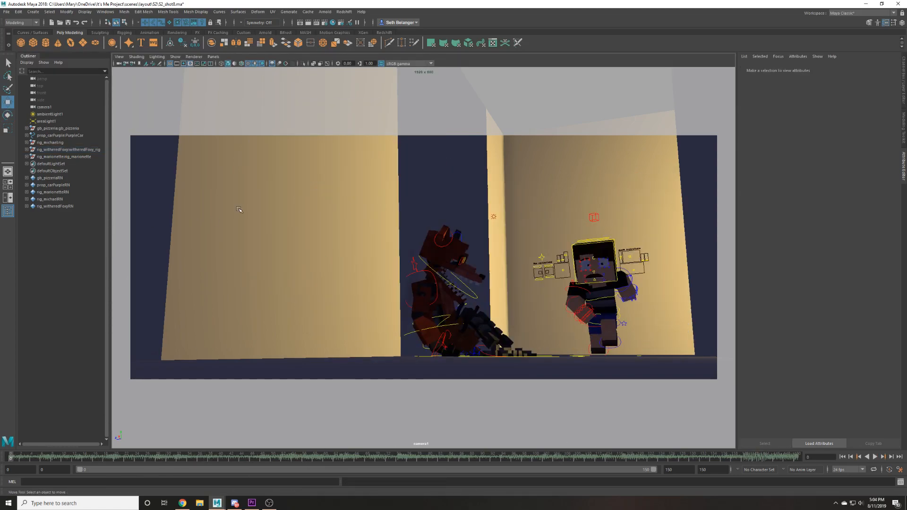
key("ctrl+s")
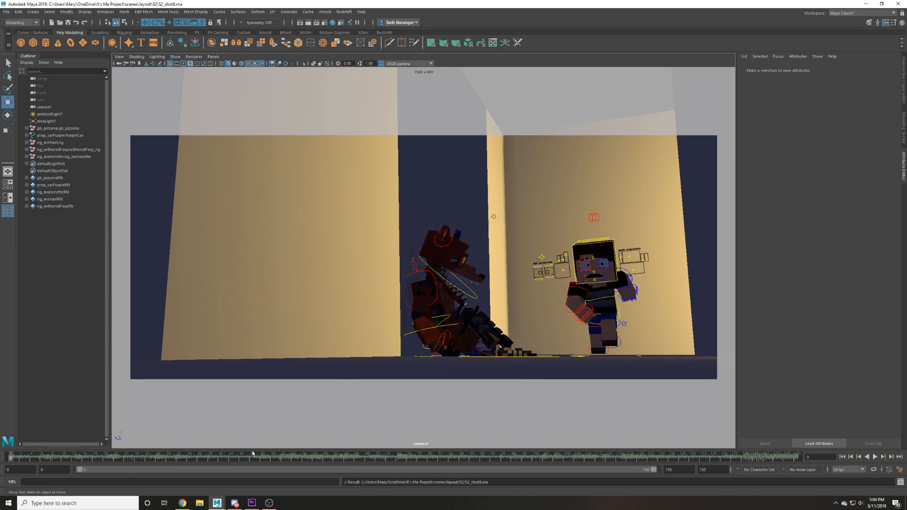
left_click_drag(306, 458, 797, 457)
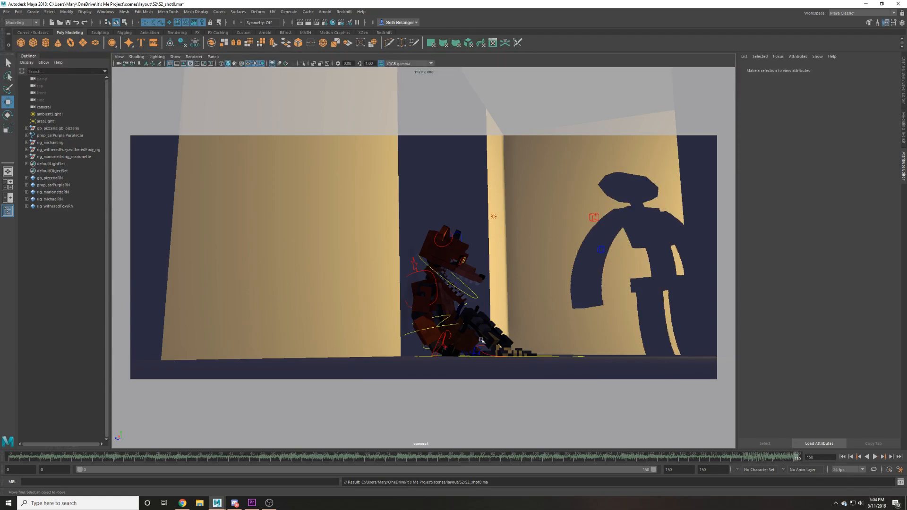
left_click_drag(309, 457, 289, 457)
Select Michael's master control and play back his run past Foxy to examine its path and timing.
left_click(321, 359)
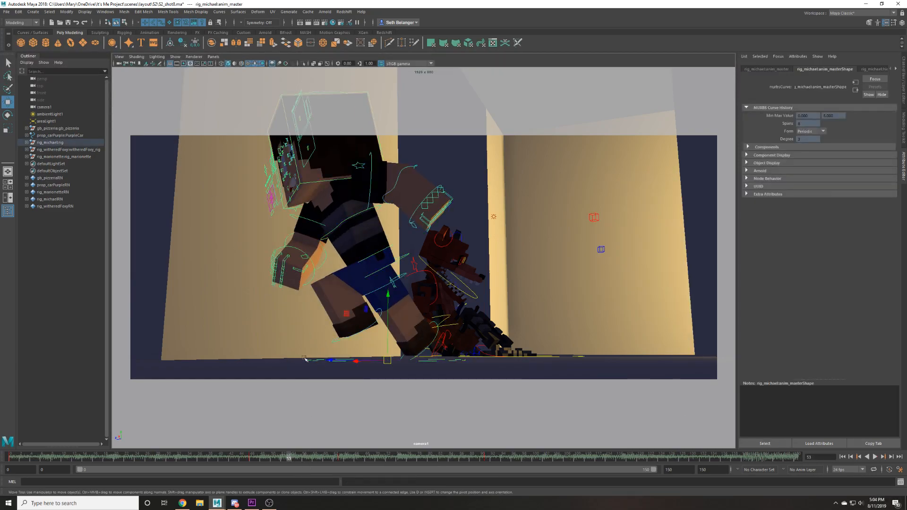
key("alt+v")
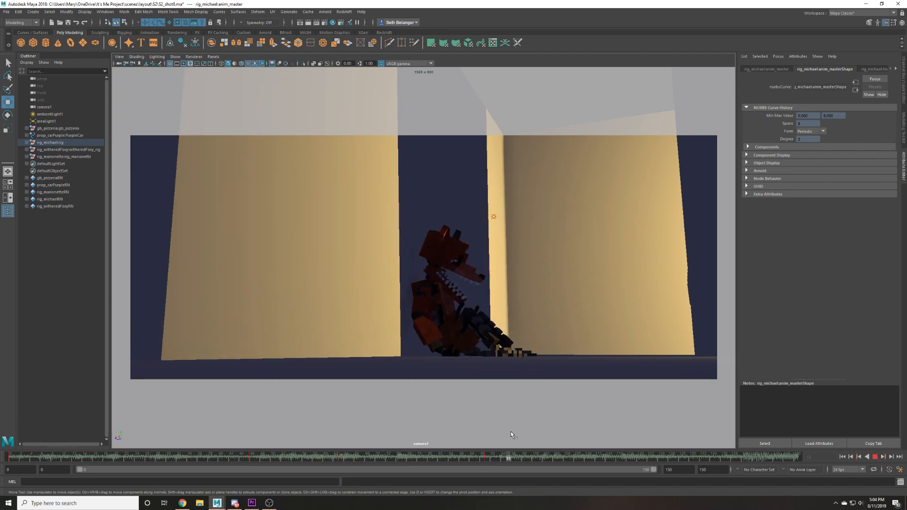
left_click(875, 456)
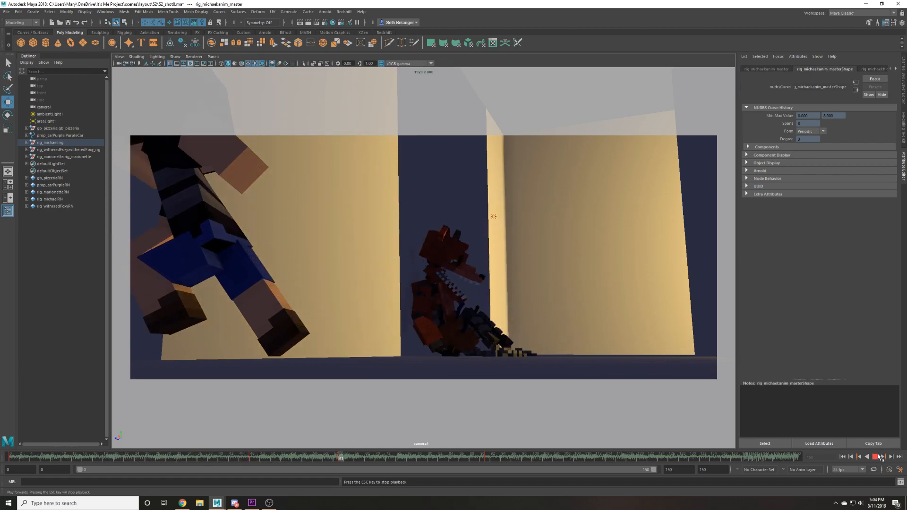
left_click(876, 456)
left_click_drag(350, 459, 11, 460)
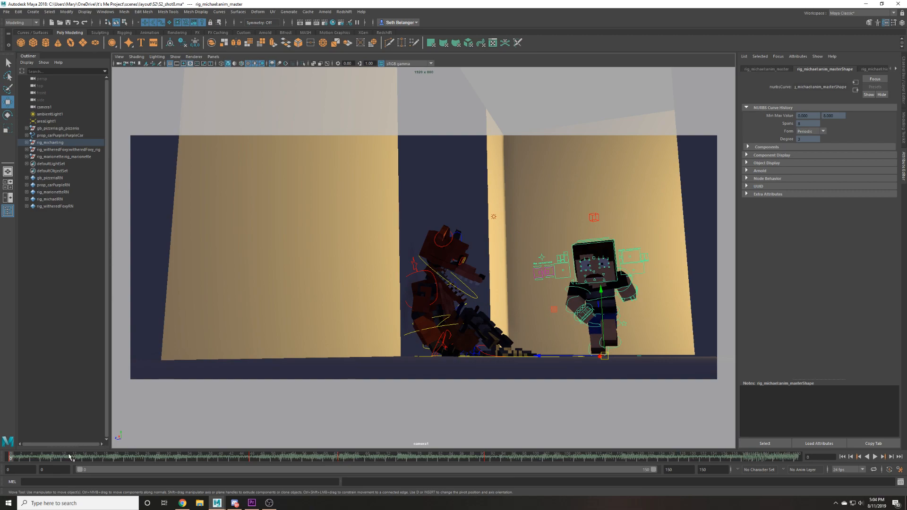
key("alt+v")
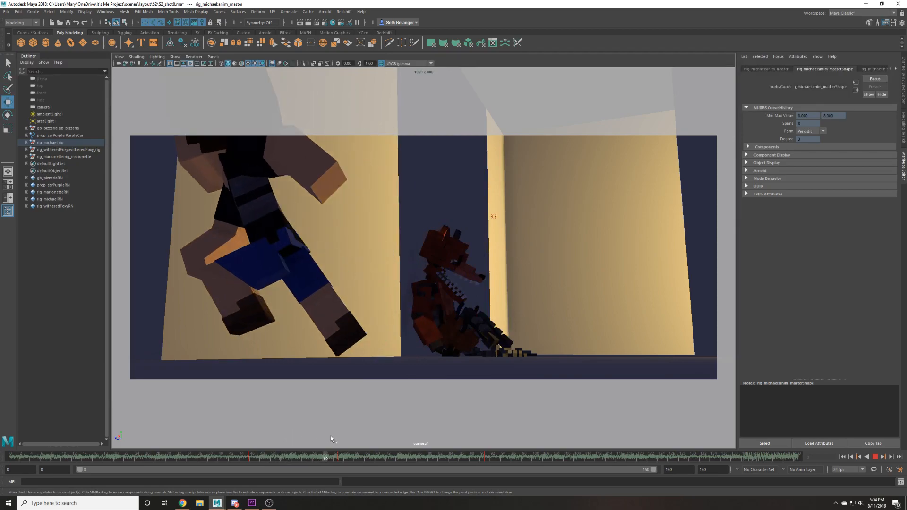
key("alt+v")
Rotate and move Michael's master control so he turns and passes closer to the camera in front of Foxy.
key("e")
left_click_drag(217, 362, 475, 399)
key("w")
left_click_drag(477, 366, 421, 420)
Delete the key on Michael's master control at frame 46.
left_click_drag(320, 456, 251, 457)
right_click(252, 456)
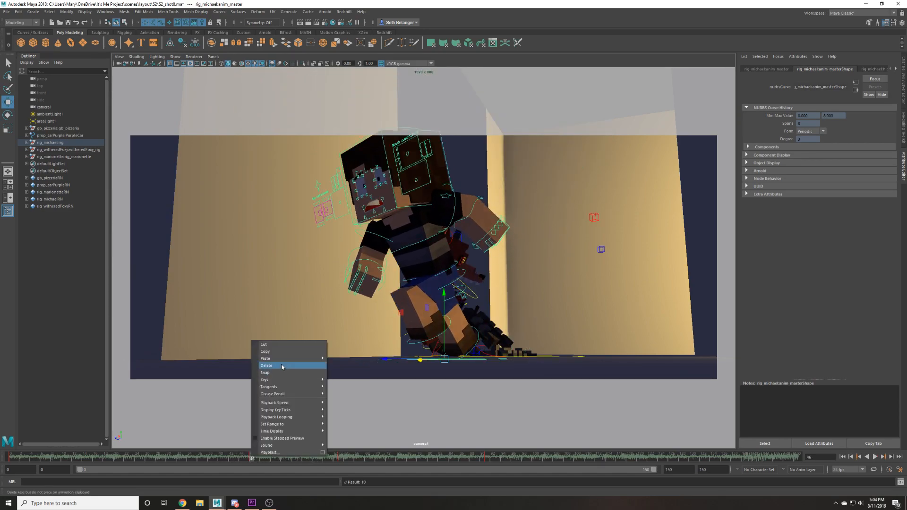
left_click(282, 366)
Move Michael's master control at frame 73 back across the shot so his legs pass in front of Foxy.
key("alt+v")
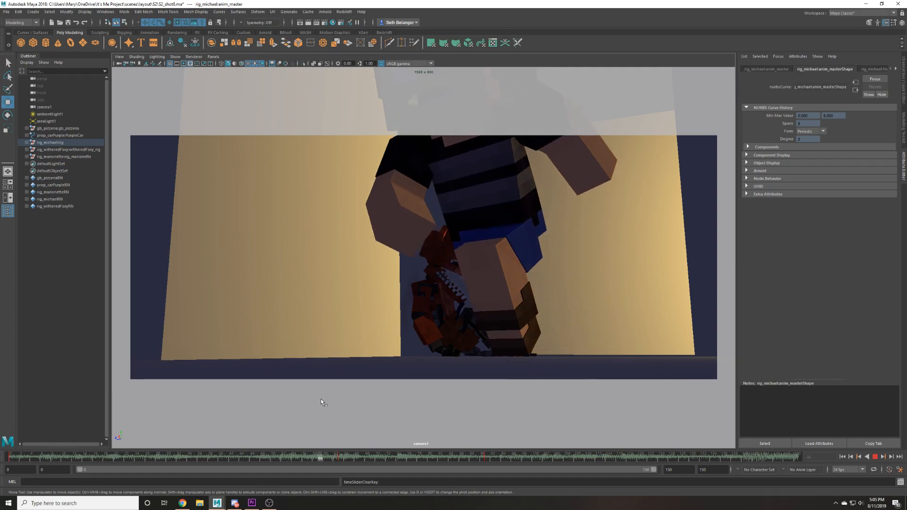
key("alt+v")
key("e")
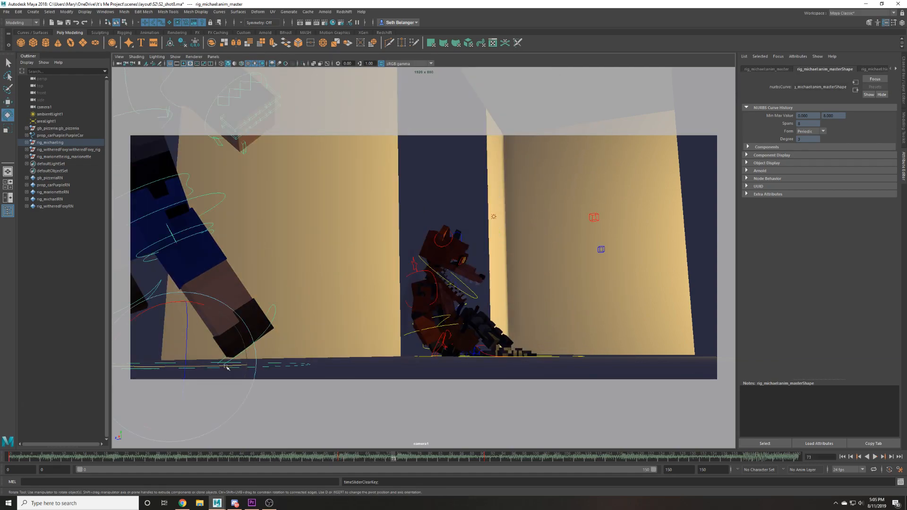
key("w")
left_click_drag(180, 365, 383, 373)
key("alt+v")
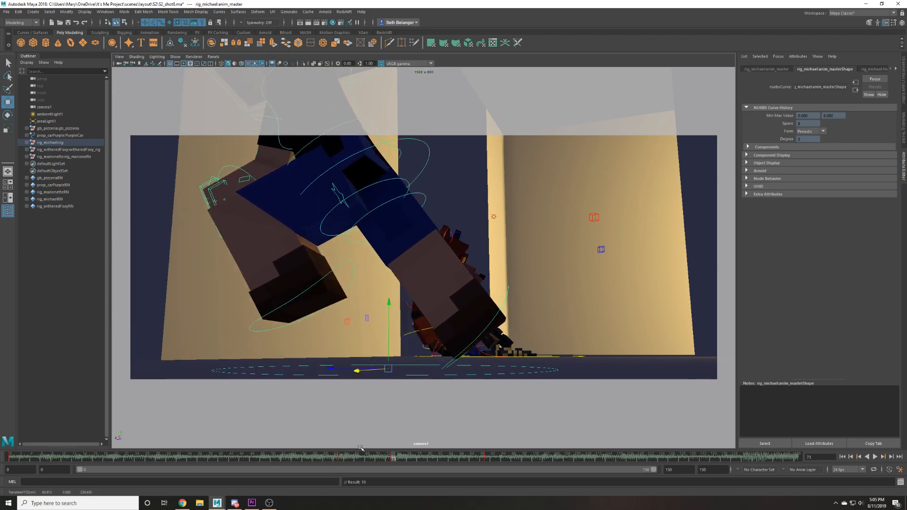
Shift Michael's later master control keys earlier together, bringing the frame 73 key to frame 56.
key("alt+v")
key("alt+v")
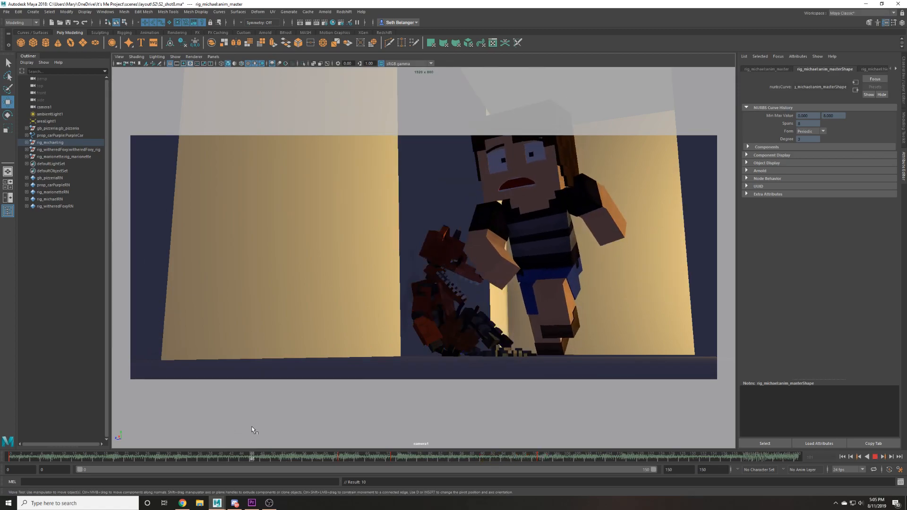
key("alt+v")
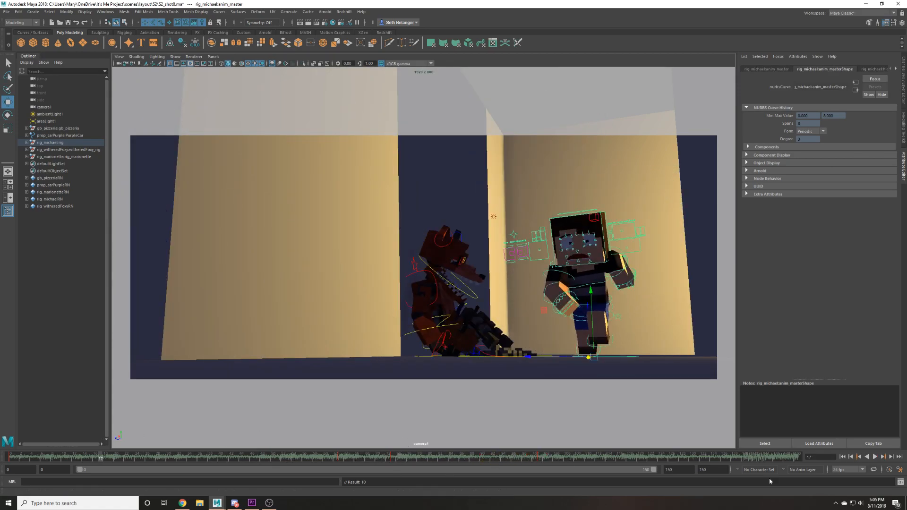
left_click(875, 457)
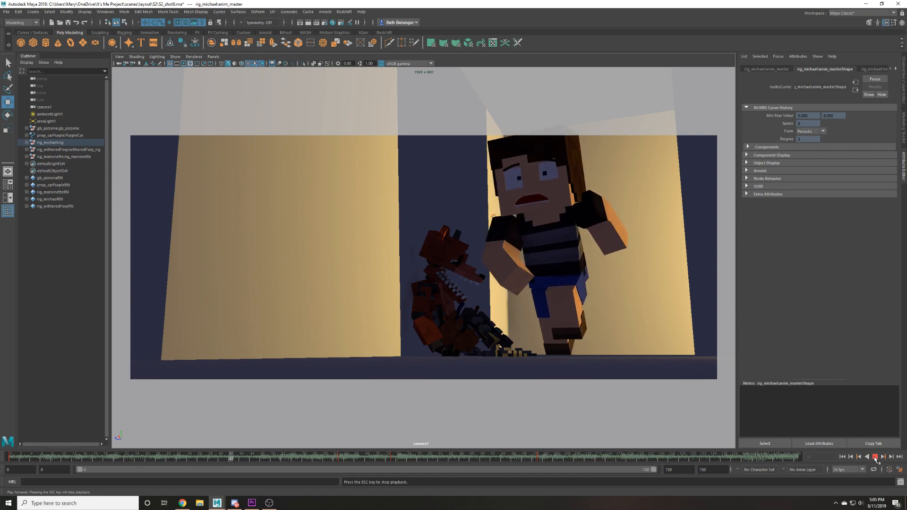
left_click(875, 457)
left_click_drag(256, 460, 560, 461)
left_click_drag(444, 462, 357, 463)
left_click(178, 456)
Reposition Michael's master control in front of Foxy at frame 59 and delete its key at frame 56.
key("alt+v")
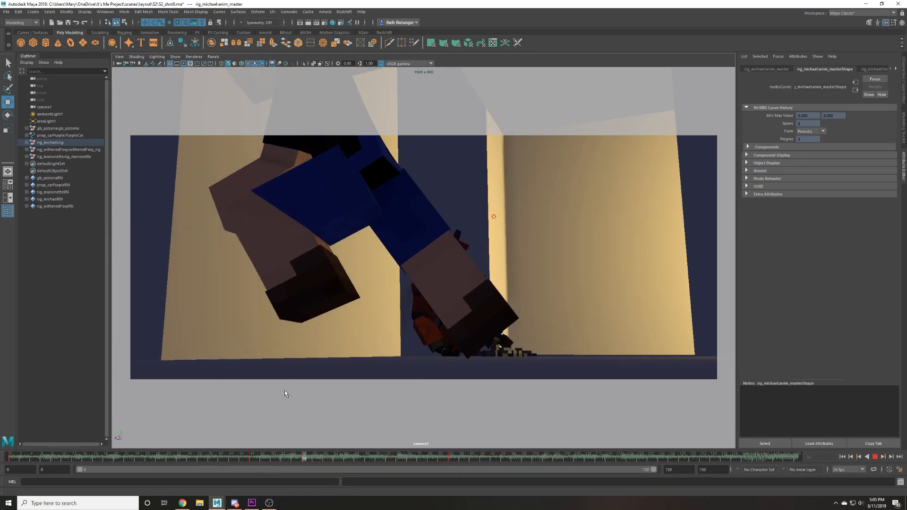
key("alt+v")
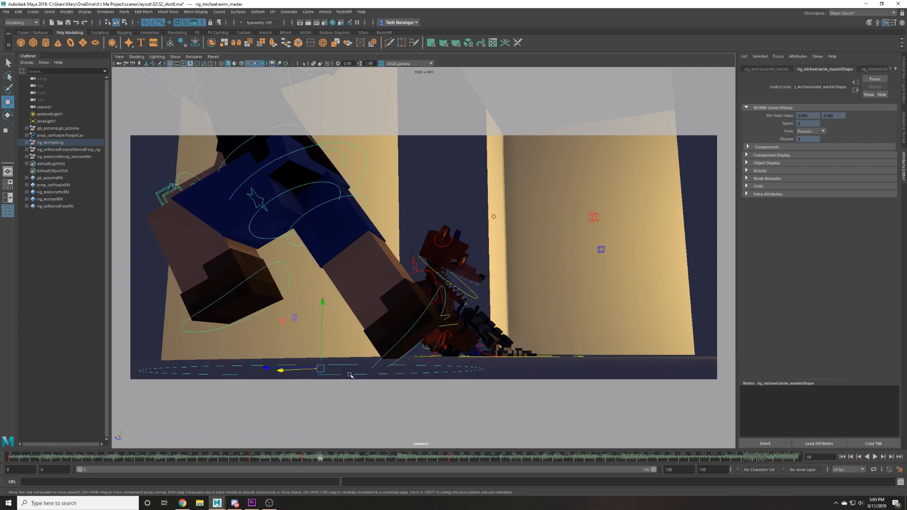
middle_click_drag(383, 381, 282, 457)
left_click(305, 457)
right_click(305, 458)
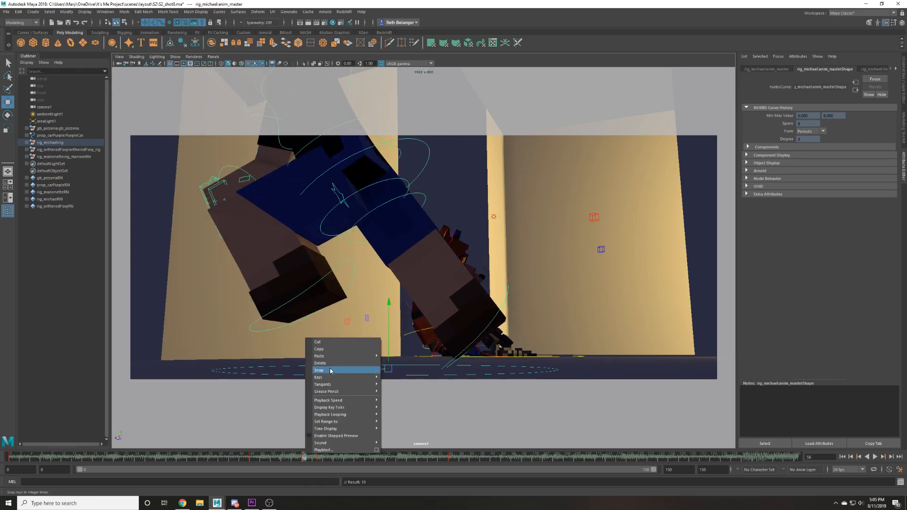
left_click(328, 363)
Move the last key on Michael's master control about 5 frames later in the timeline.
left_click_drag(221, 458, 202, 460)
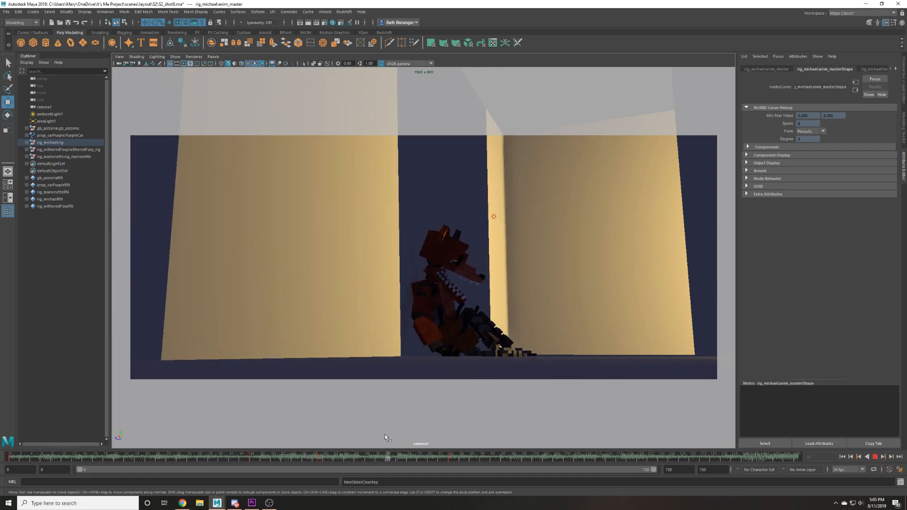
key("alt+v")
left_click_drag(416, 457, 458, 459, "shift")
left_click_drag(438, 457, 9, 425)
Play the whole shot in camera1 to examine Michael's run and the marionette's shadow, and return to the first frame.
key("alt+v")
left_click(312, 458)
left_click(874, 457)
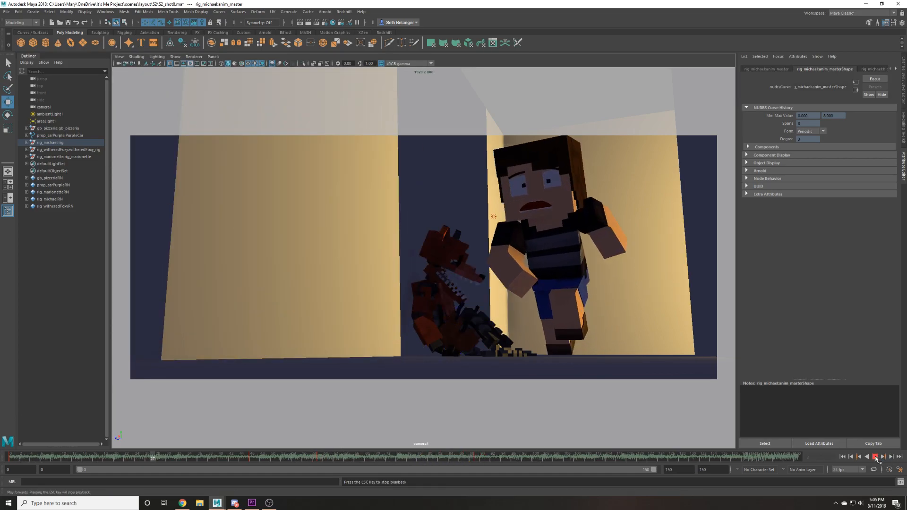
left_click(876, 456)
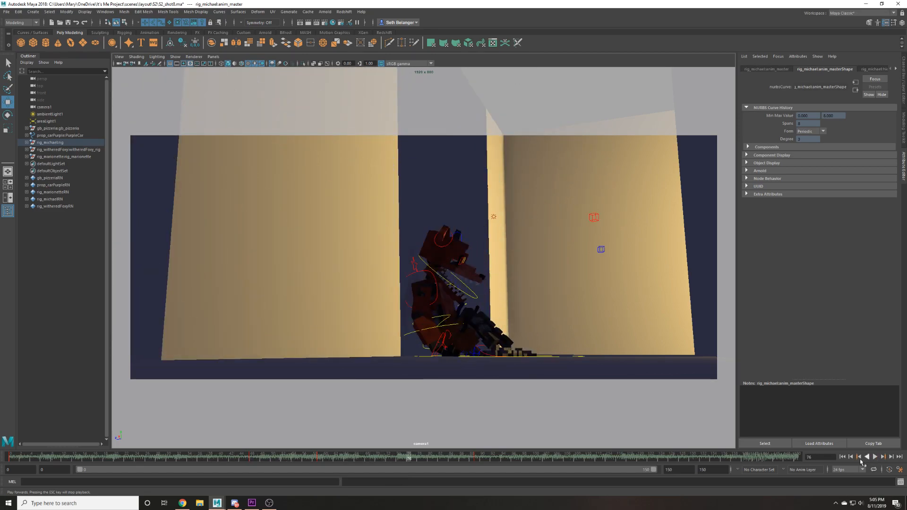
left_click(255, 455)
key("alt+v")
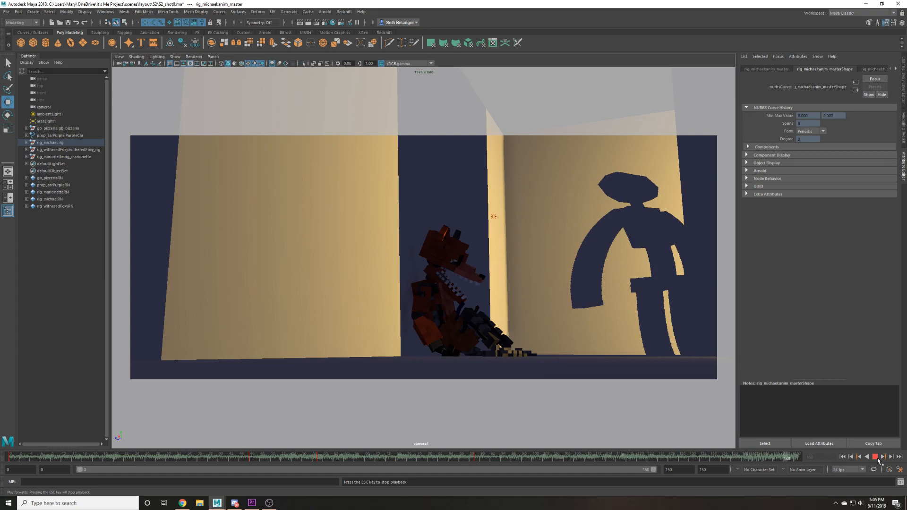
left_click(875, 456)
left_click(842, 456)
Deselect Michael's control, save the scene, and replay the shot from the start.
left_click(411, 180)
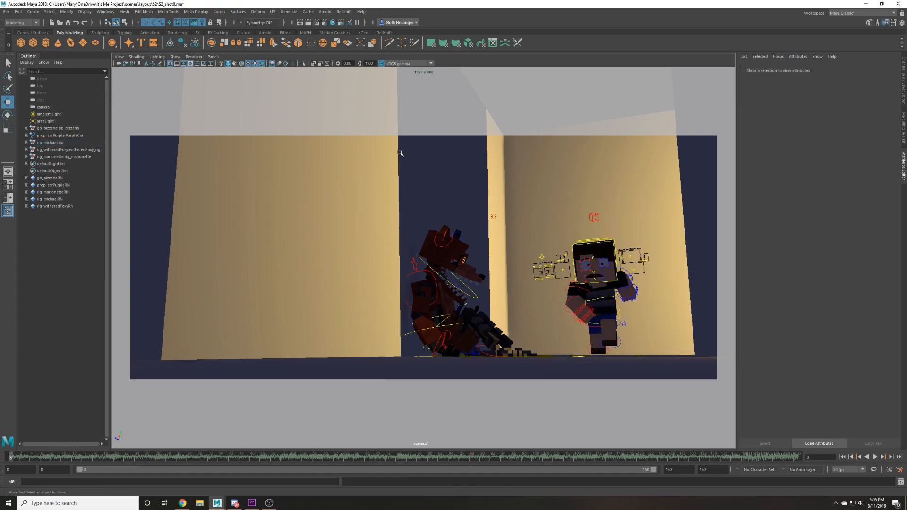
key("ctrl+s")
key("alt+v")
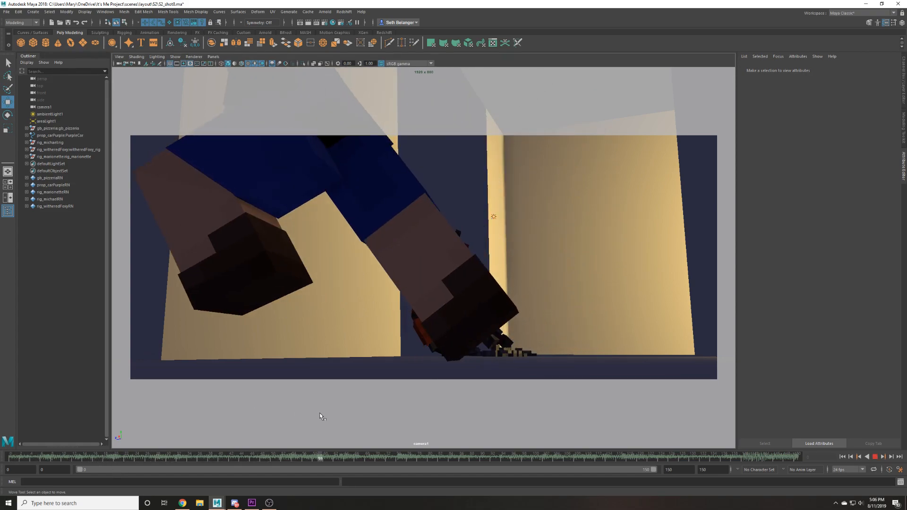
mouse_move(760, 478)
left_mouse_down()
mouse_move(823, 494)
mouse_move(94, 470)
mouse_move(7, 261)
left_mouse_up()
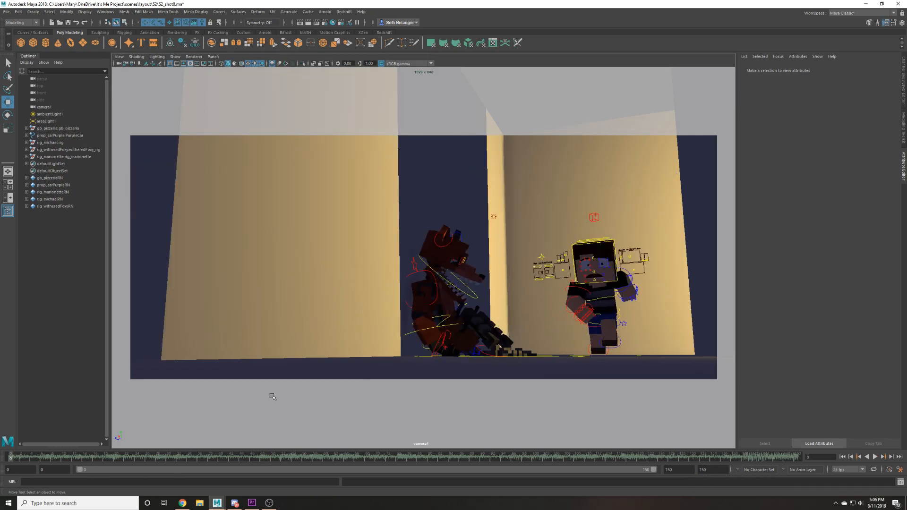
Playblast the shot to an H.264 movie named S2_shot8 and review the result.
right_click(294, 453)
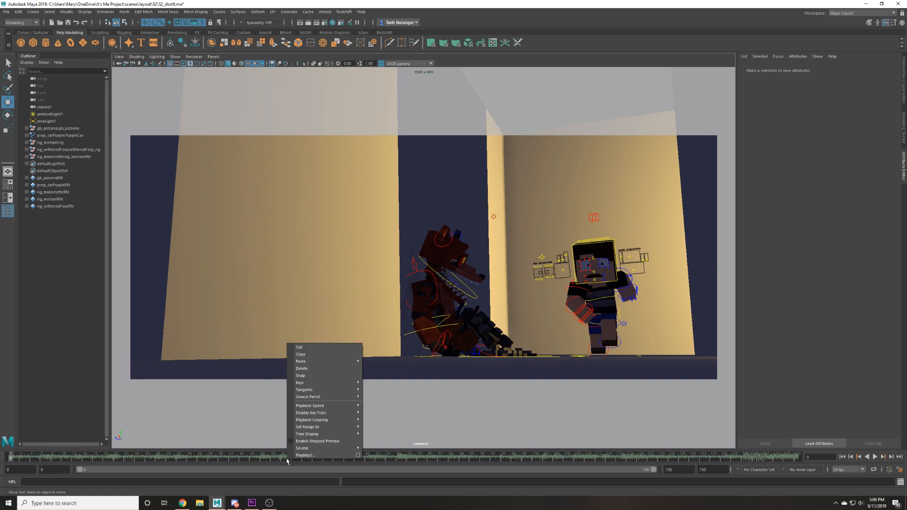
left_click(359, 457)
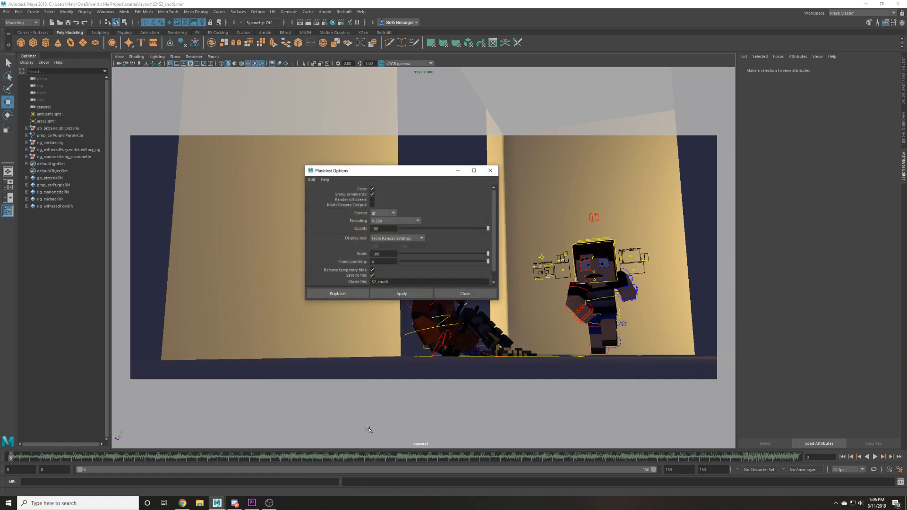
left_click(333, 295)
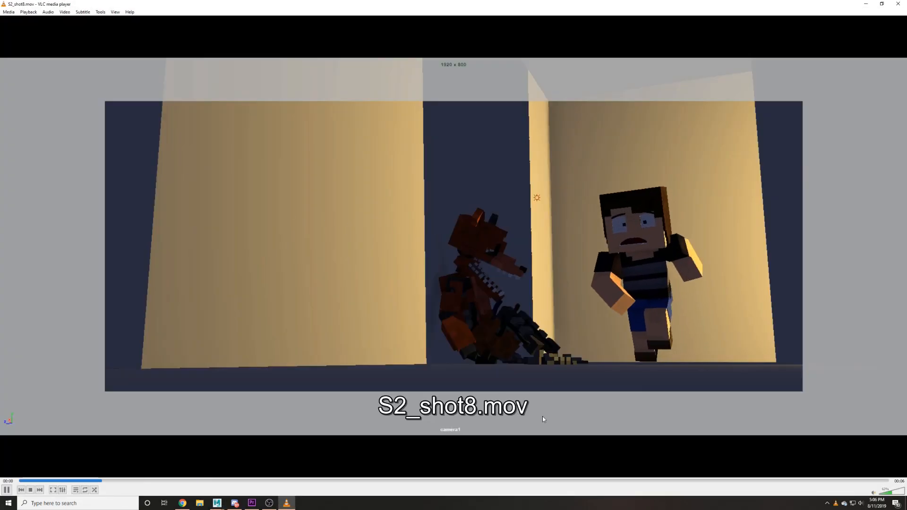
left_click(7, 490)
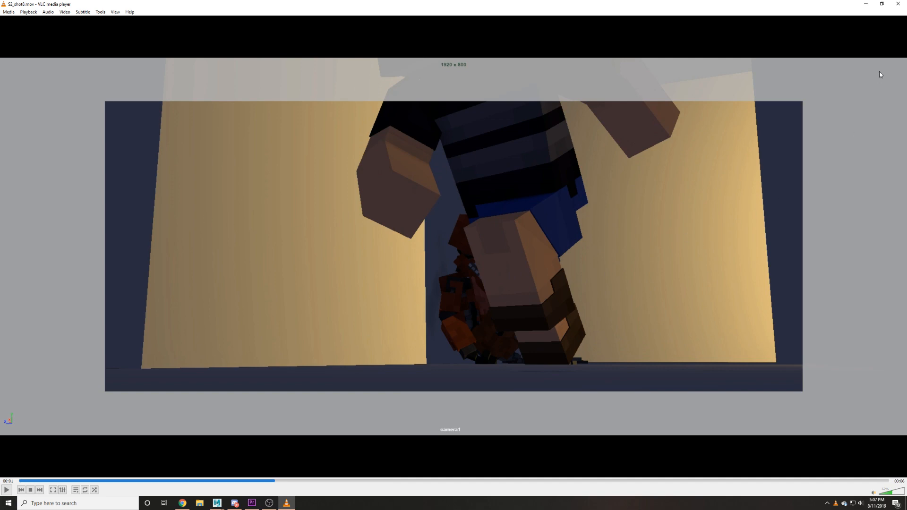
left_click(897, 3)
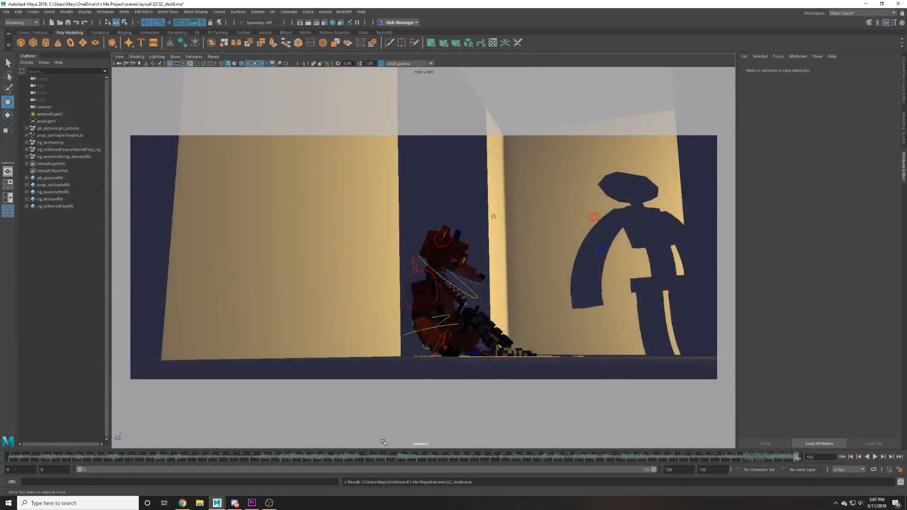
key("alt+v")
key("alt+v")
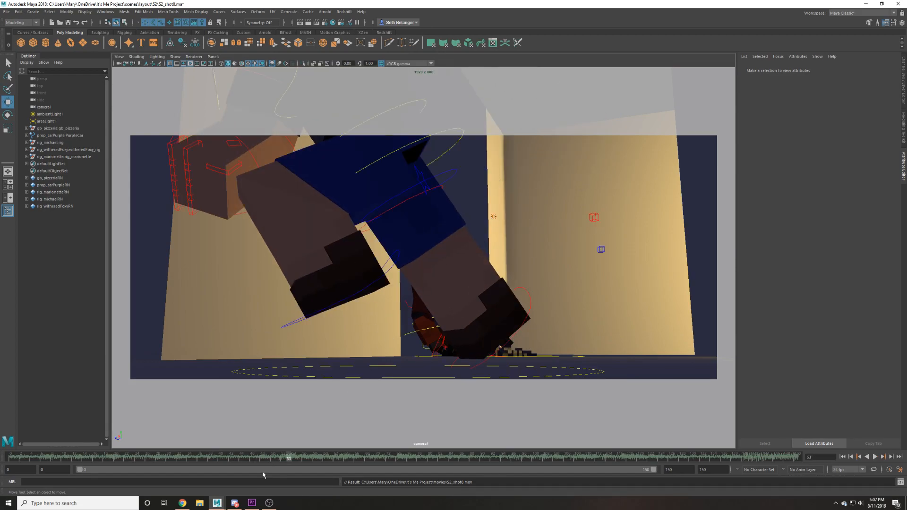
key("alt+shift+v")
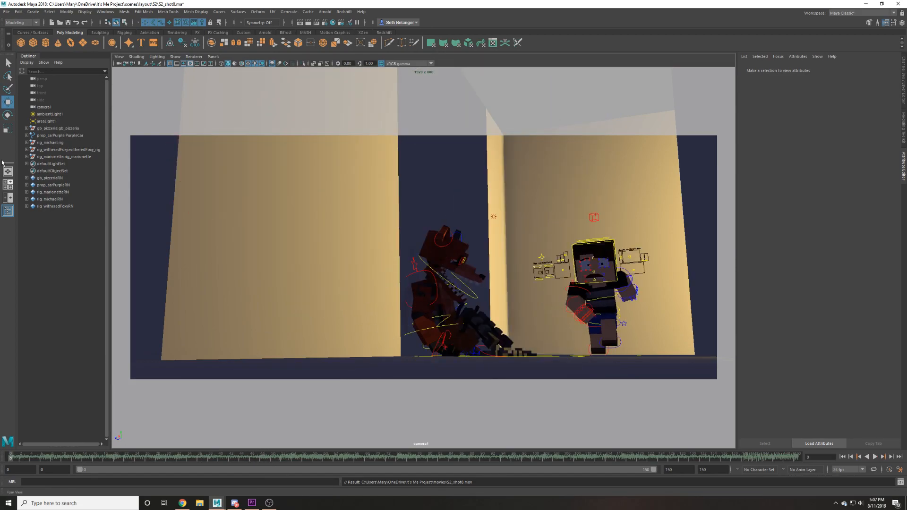
Open the S2_shot7 scene, accepting the student version notices, and play it back.
left_click(6, 11)
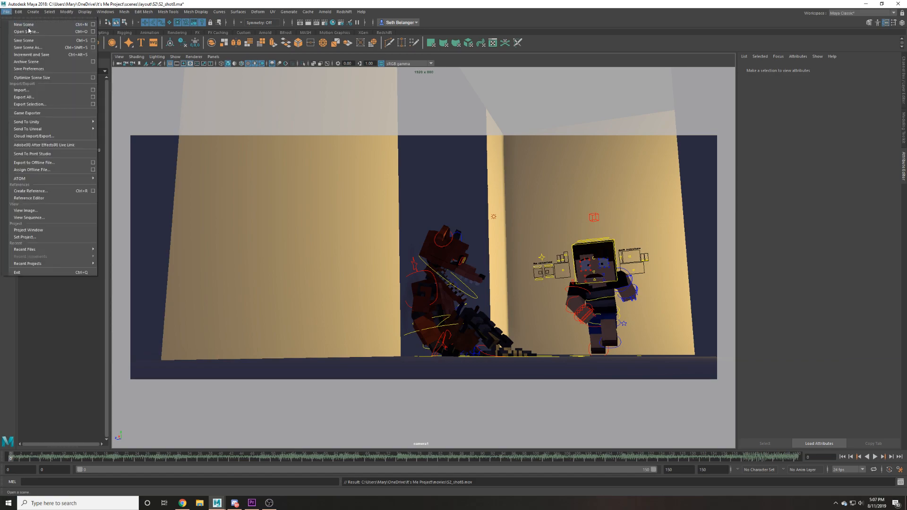
left_click(29, 31)
double_click(477, 244)
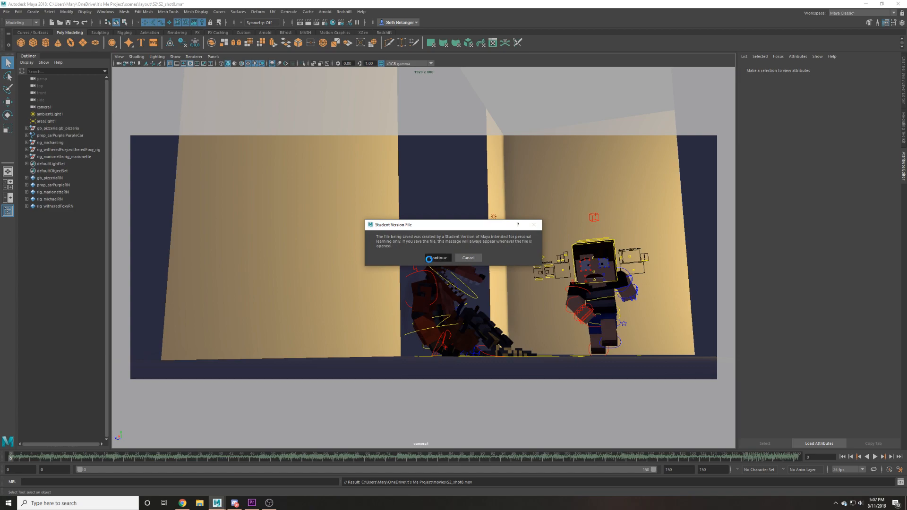
left_click(430, 258)
left_click(446, 256)
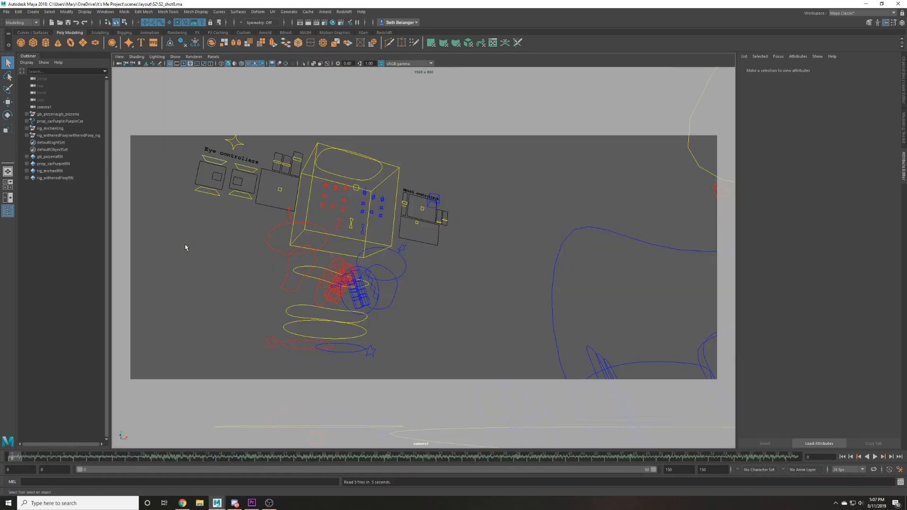
key("alt+v")
key("alt+v")
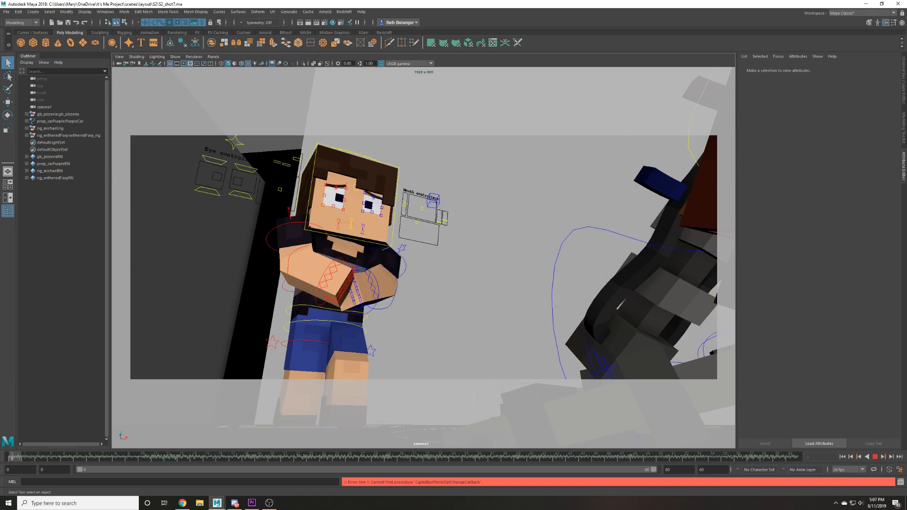
Playblast the scene to an H.264 movie named S2_shot7, watch it, and close the player.
right_click(62, 457)
left_click(133, 451)
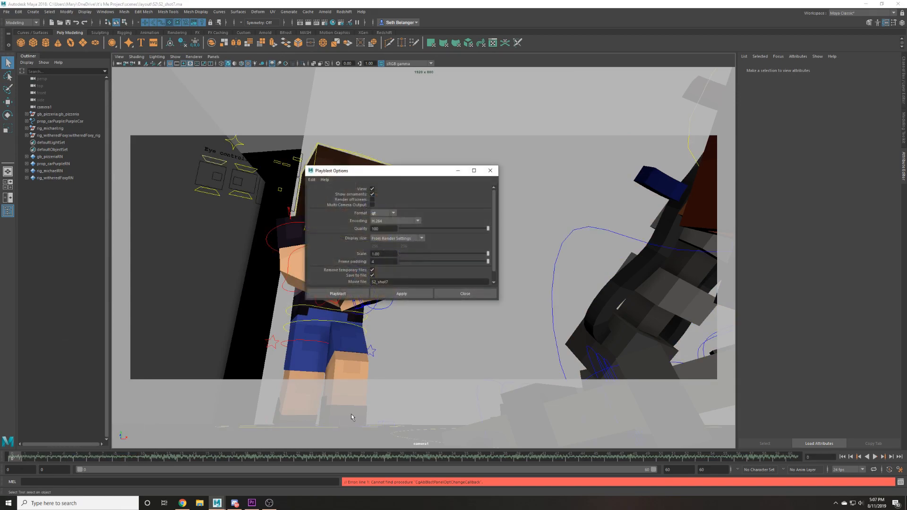
left_click(332, 297)
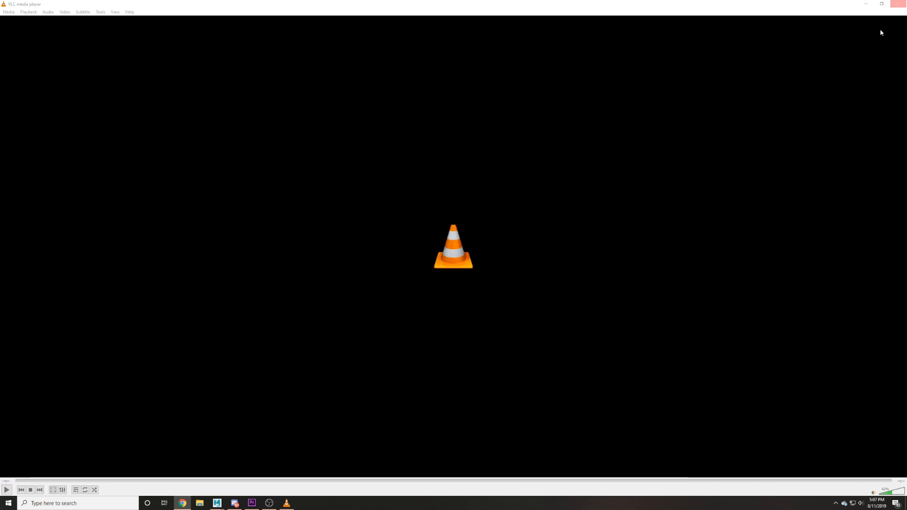
left_click(6, 490)
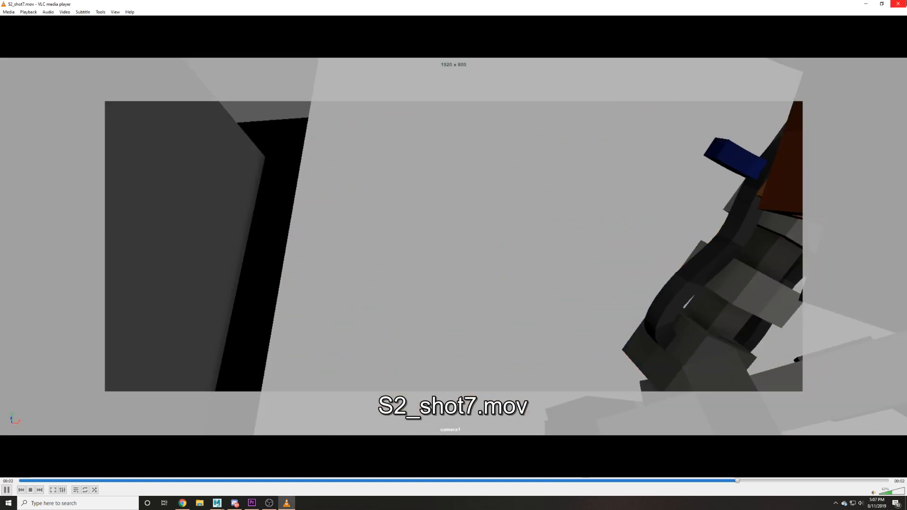
left_click(898, 4)
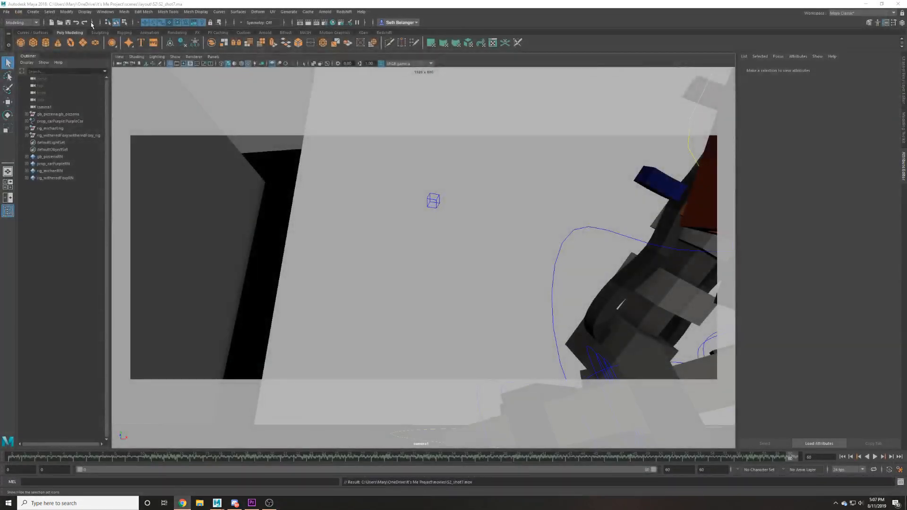
Open the S2_shot6 scene, accepting the student version notice.
left_click(7, 12)
left_click(28, 31)
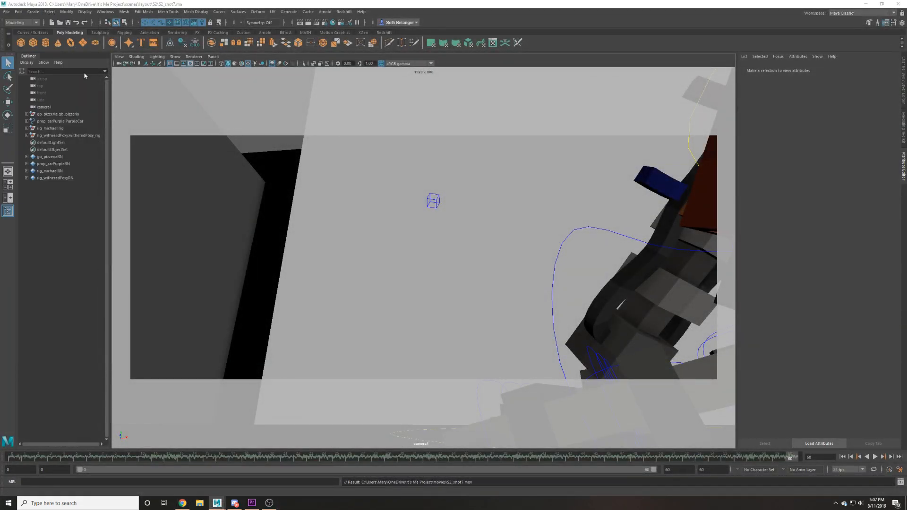
left_click(479, 233)
double_click(480, 233)
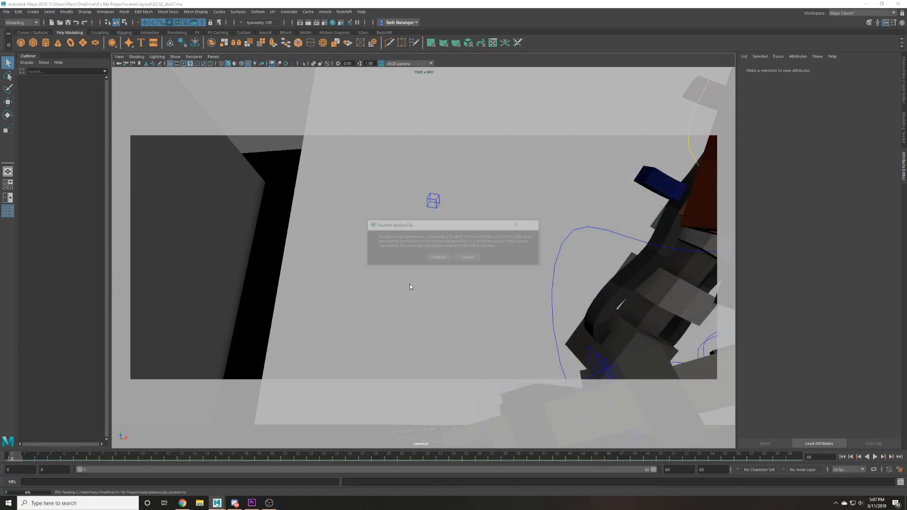
left_click(438, 257)
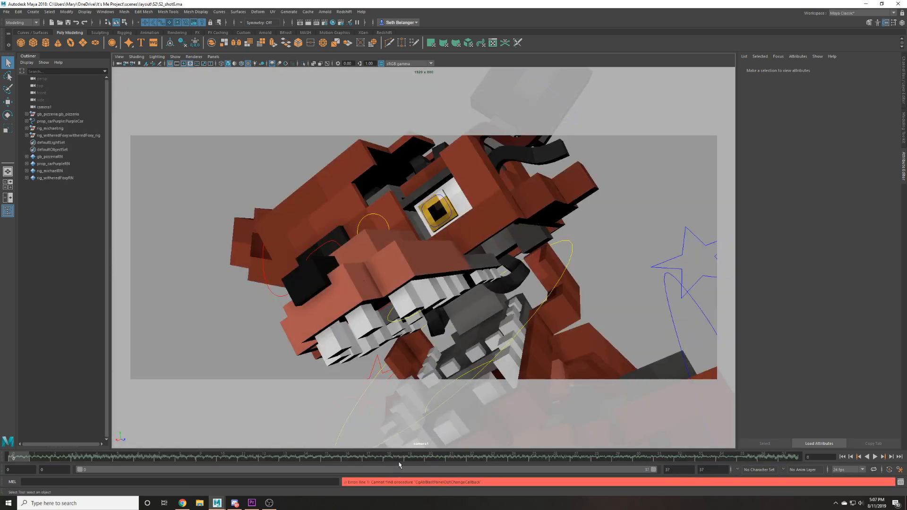
Playblast the scene to an H.264 movie named S2_shot6 and close the player.
right_click(399, 465)
left_click(479, 451)
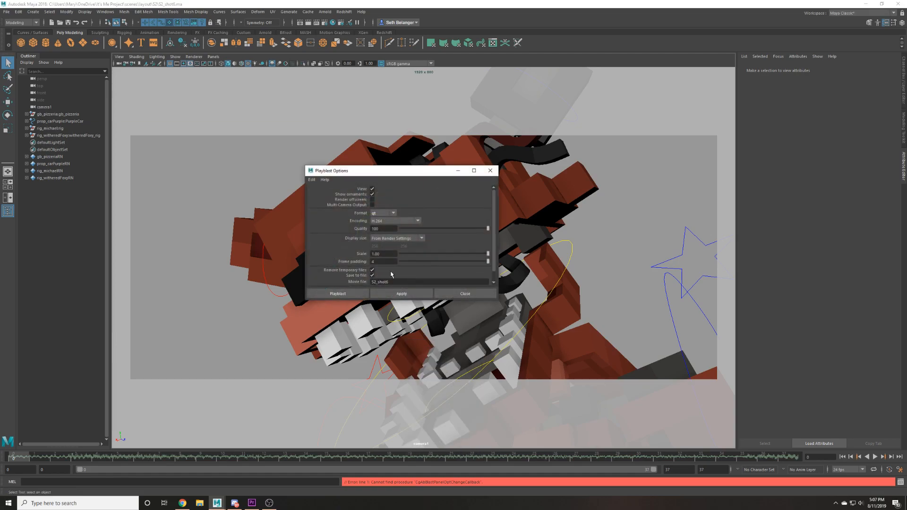
left_click(345, 296)
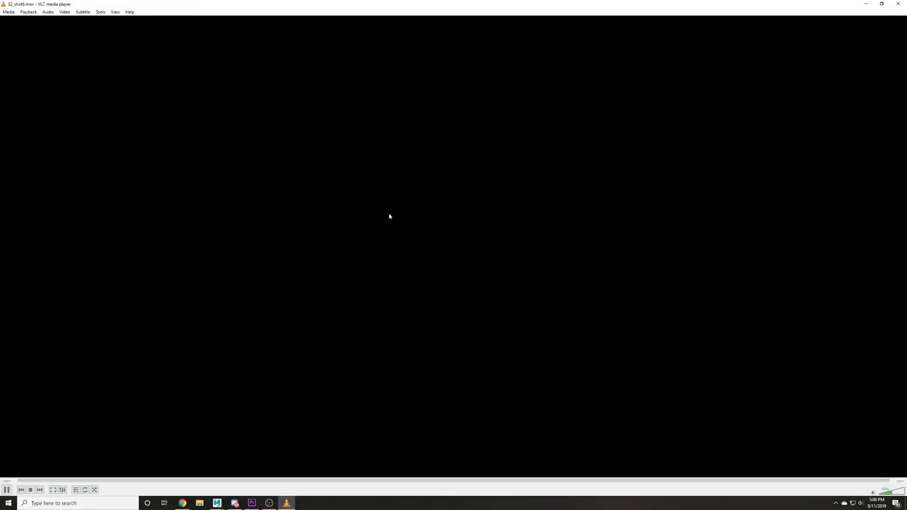
left_click(897, 4)
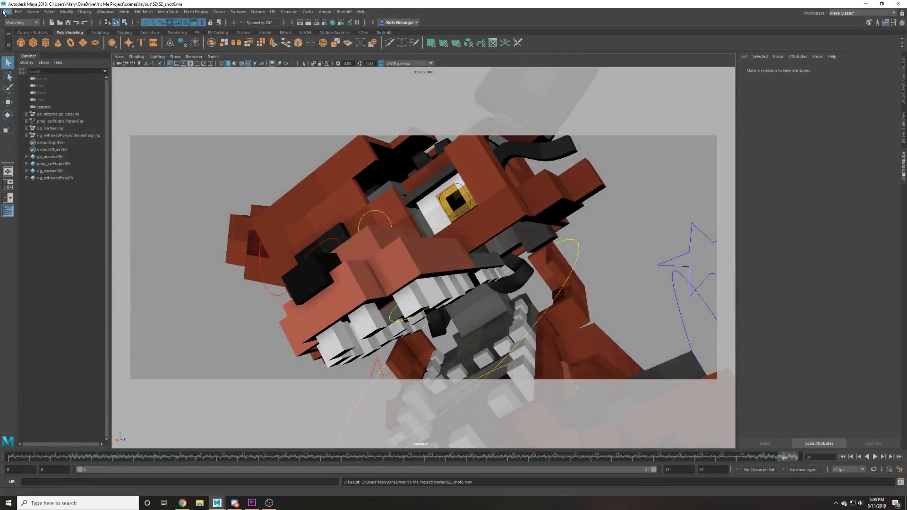
Open the S2_shot5 scene, accepting the student version notice.
left_click(6, 12)
left_click(22, 26)
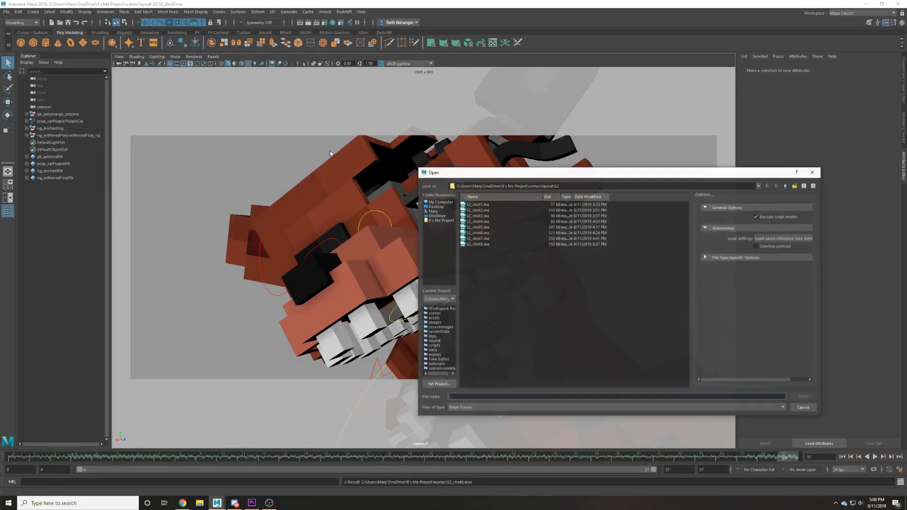
double_click(496, 227)
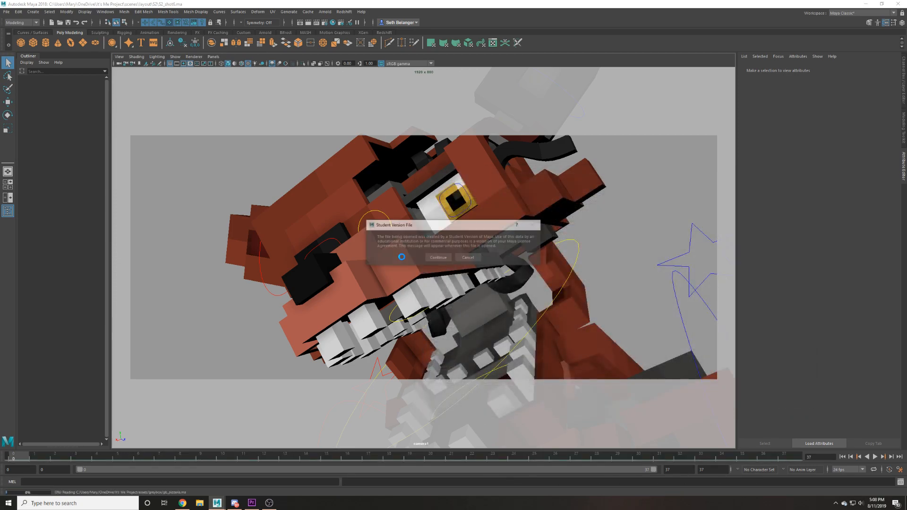
left_click(433, 258)
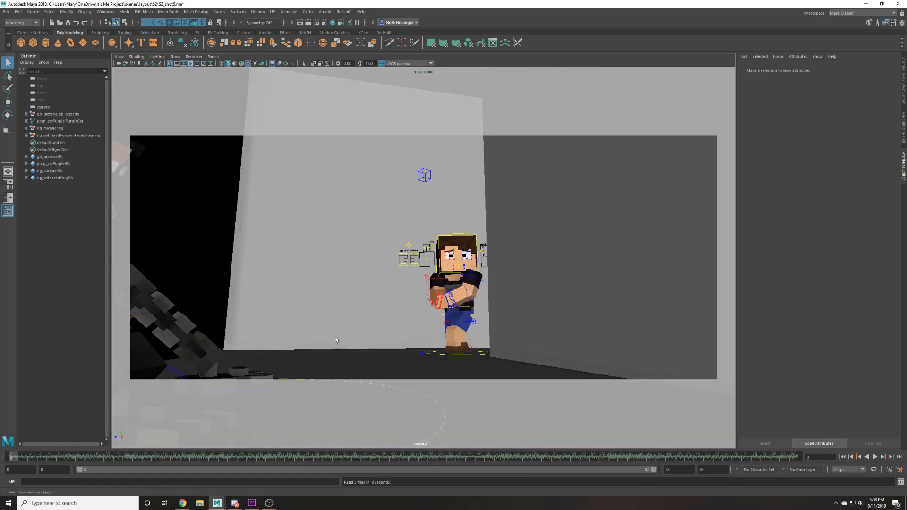
Playblast the scene to an H.264 movie named S2_shot5.
right_click(275, 456)
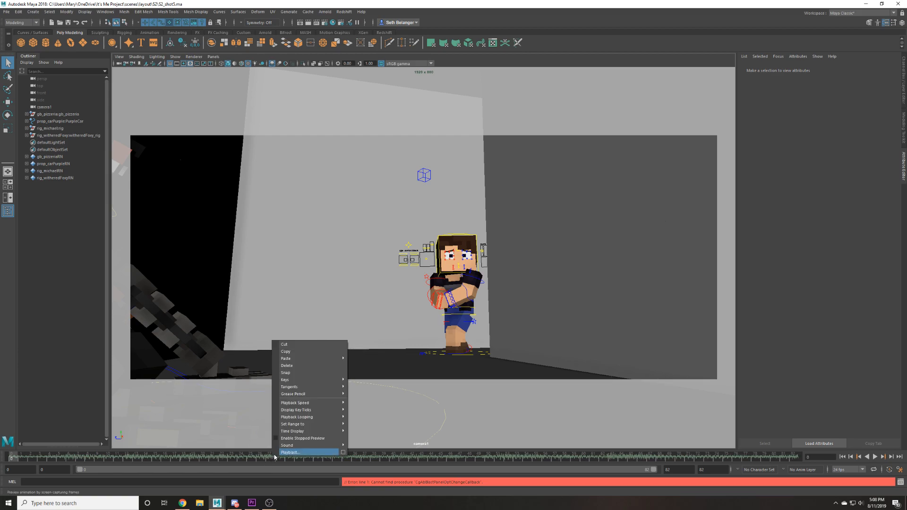
left_click(343, 453)
left_click(352, 302)
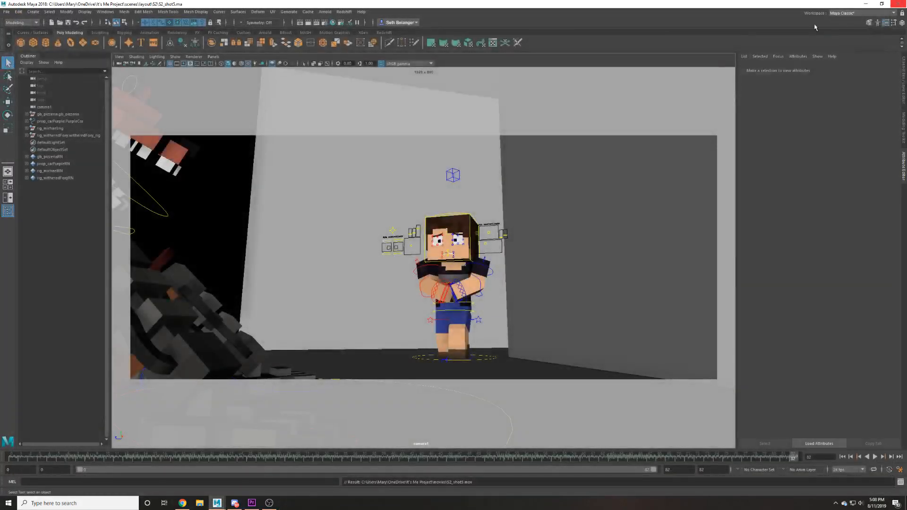
Open the S2_shot4 scene from the S2 layout folder.
left_click(7, 11)
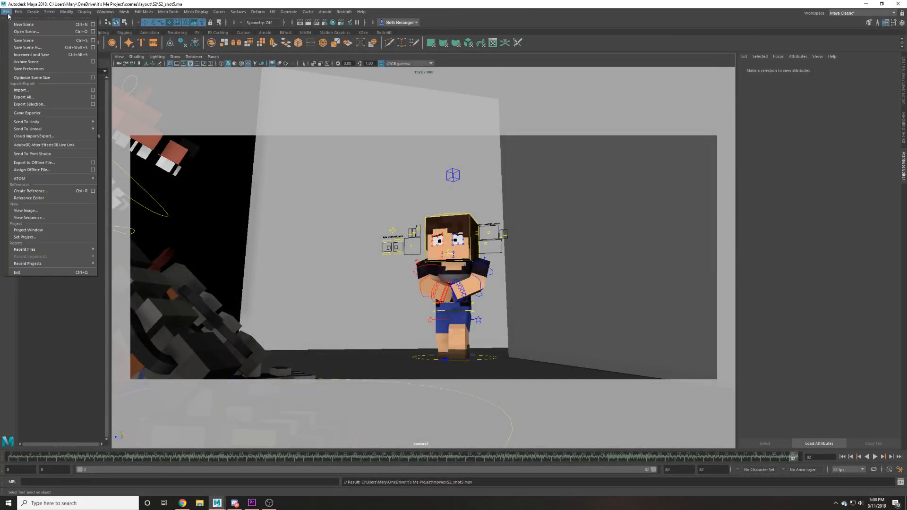
left_click(28, 33)
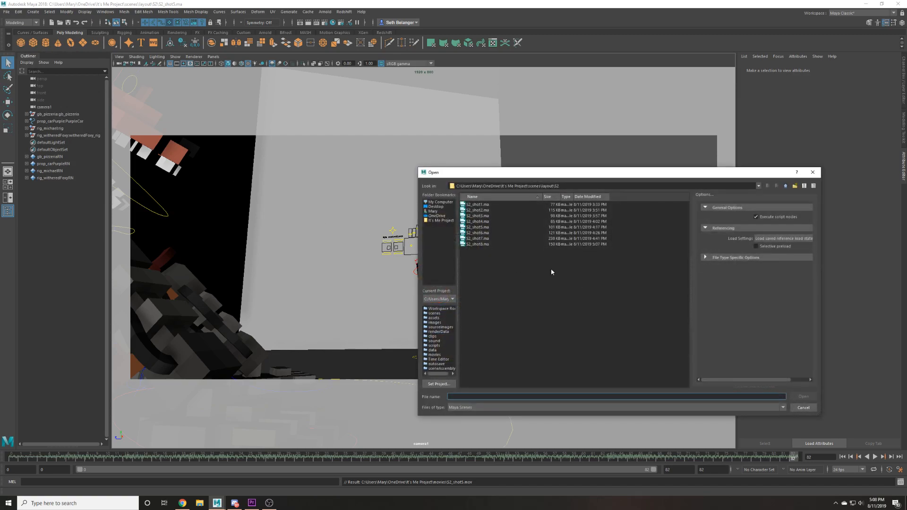
left_click(490, 226)
left_click(490, 222)
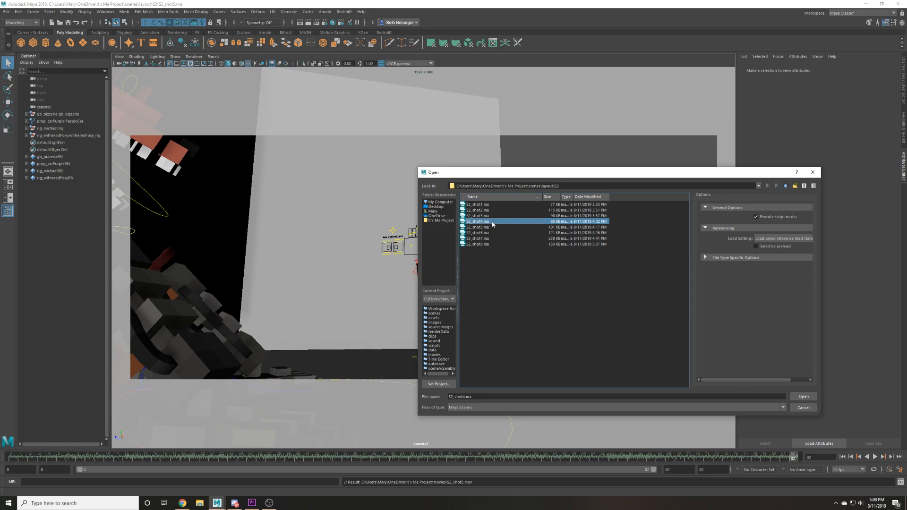
double_click(493, 224)
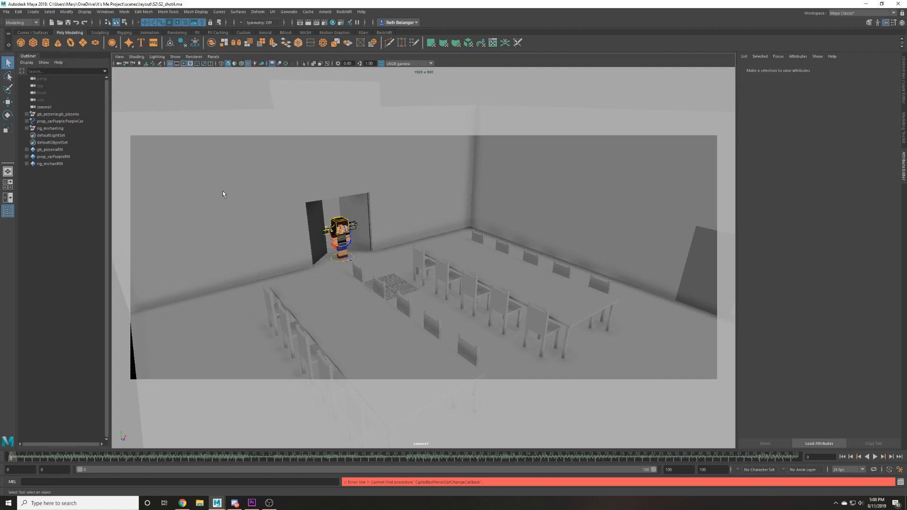
Playblast the scene to an H.264 movie named S2_shot4, watch it, and close the player.
right_click(315, 457)
left_click(385, 451)
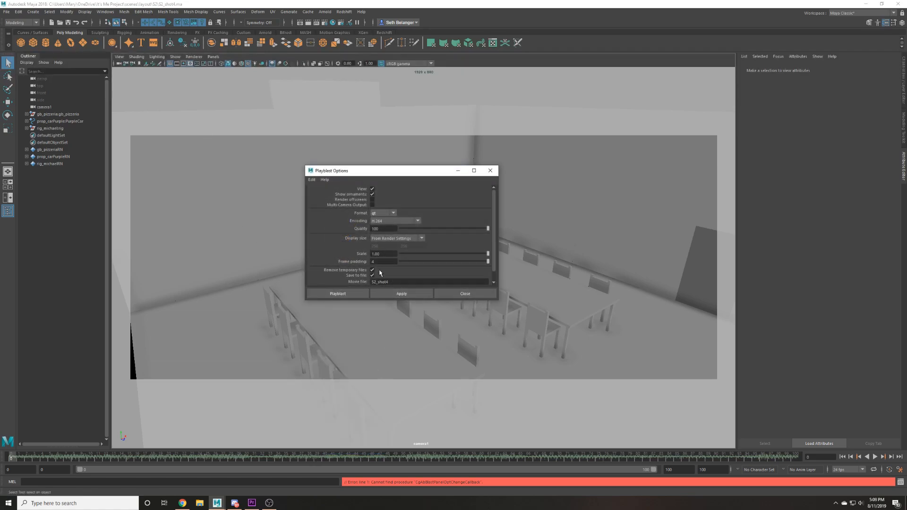
left_click(338, 292)
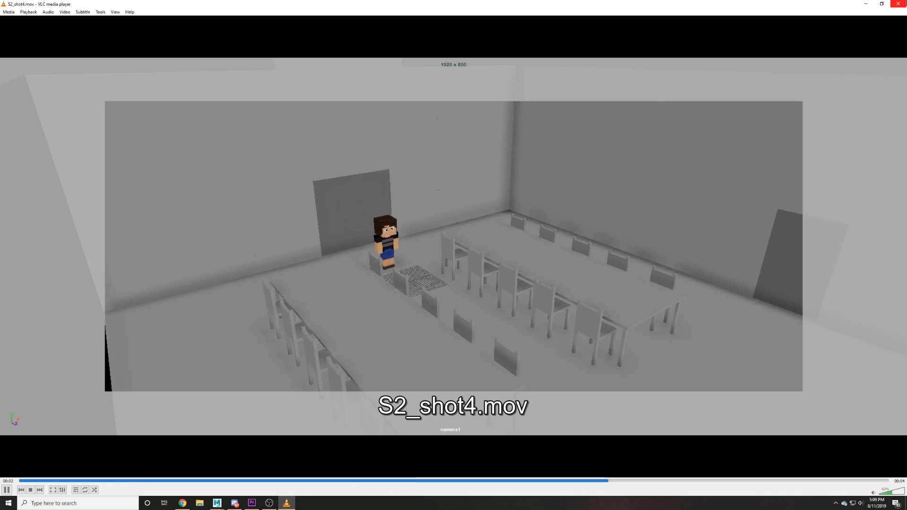
left_click(897, 3)
Try to open the S2_shot4 scene again, accepting the student version notices.
left_click(7, 12)
left_click(28, 31)
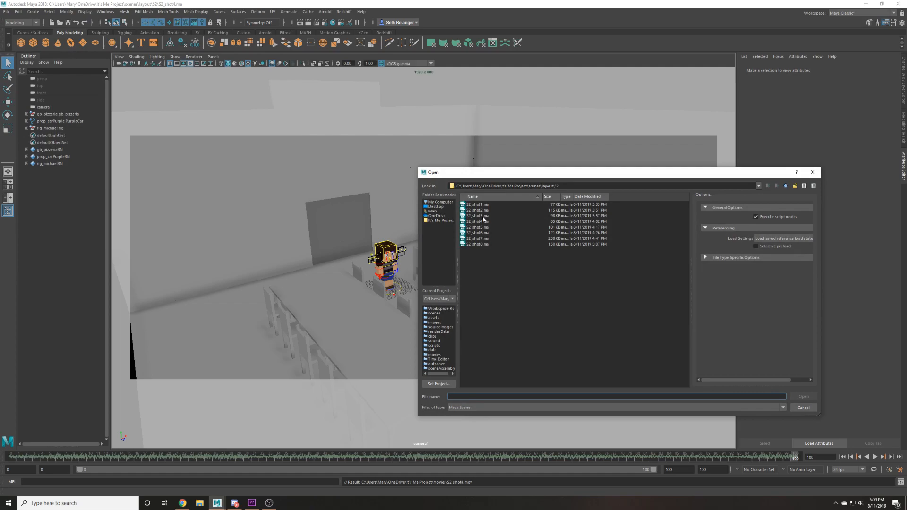
double_click(478, 222)
left_click(439, 256)
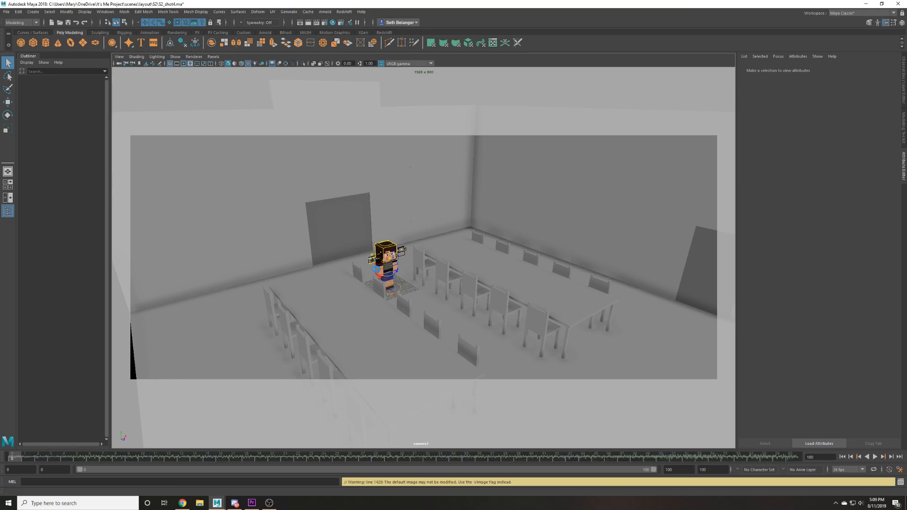
left_click(453, 256)
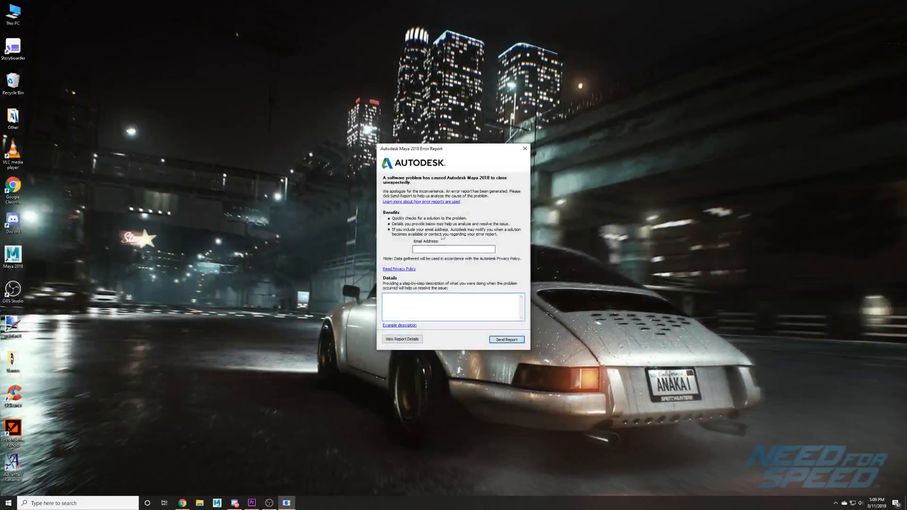
Dismiss the Maya error report without sending it, then restart Maya and close the crash log.
left_click(524, 148)
left_click(504, 264)
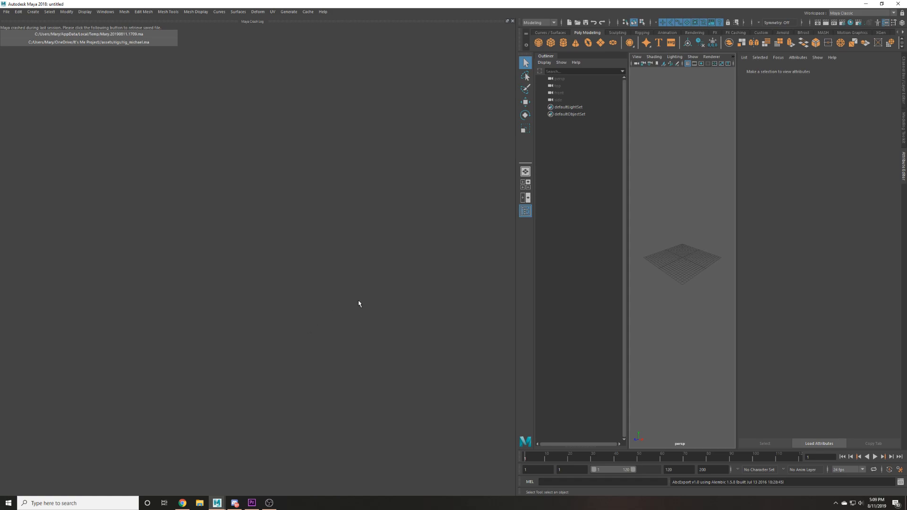
left_click(513, 22)
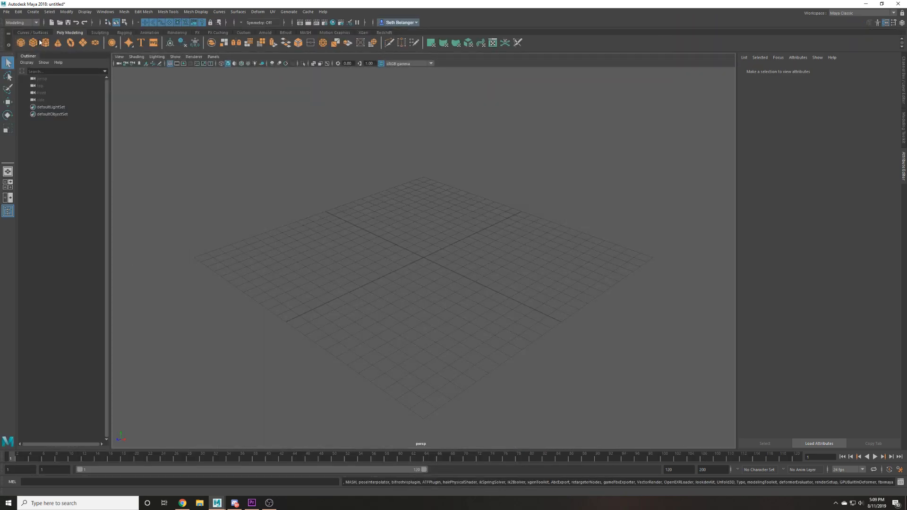
Set the current project to the It's Me Project folder in OneDrive.
left_click(6, 13)
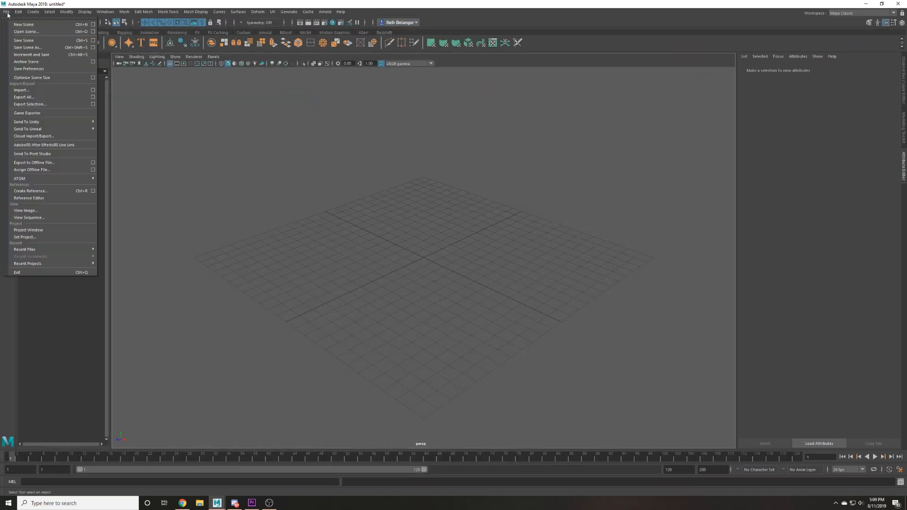
left_click(50, 237)
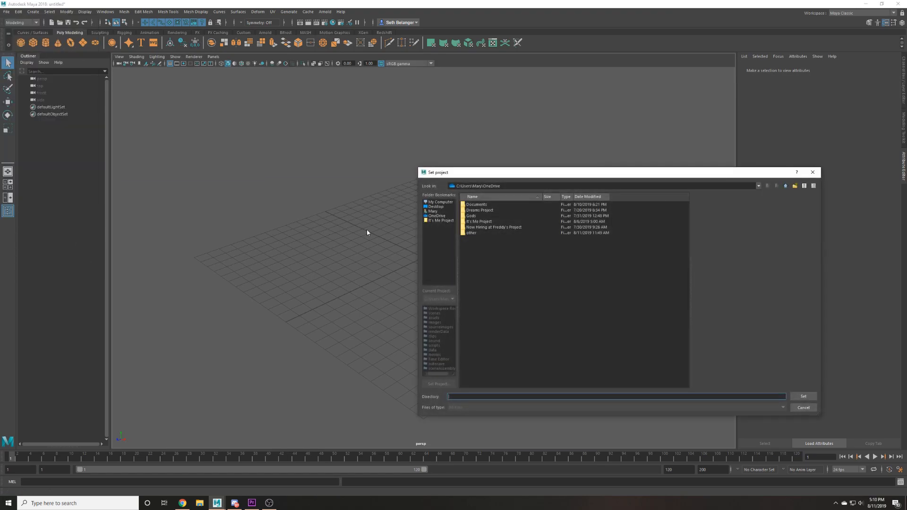
left_click(490, 228)
left_click(489, 221)
left_click(803, 397)
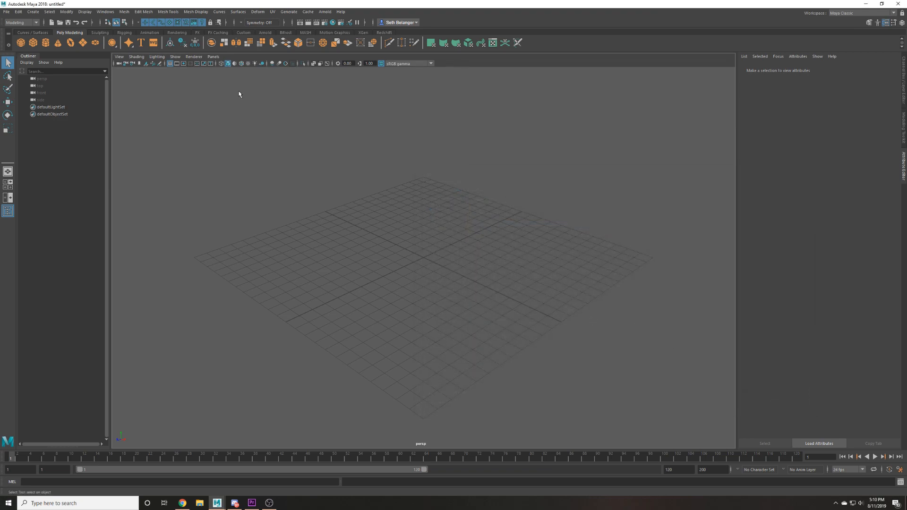
Open the S2_shot3 scene from the project's layout/S2 folder, accepting the student version notices.
left_click(6, 12)
left_click(22, 32)
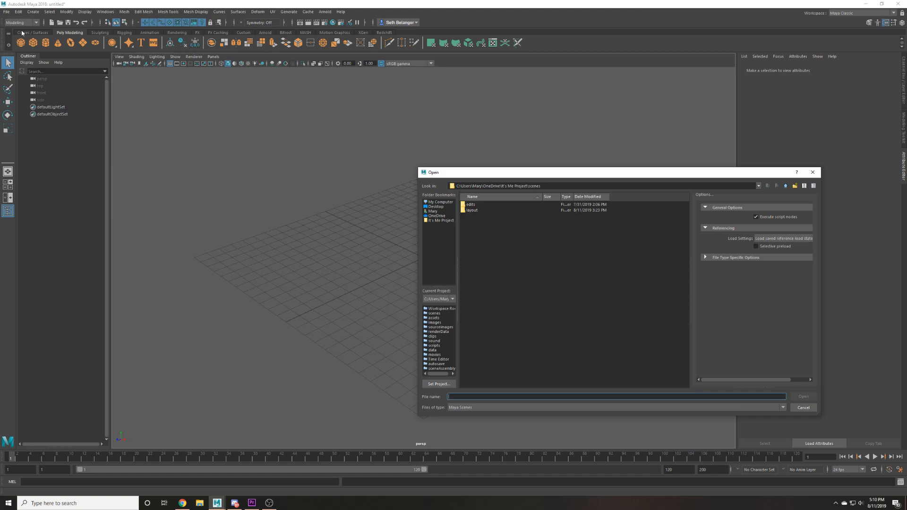
left_click(509, 212)
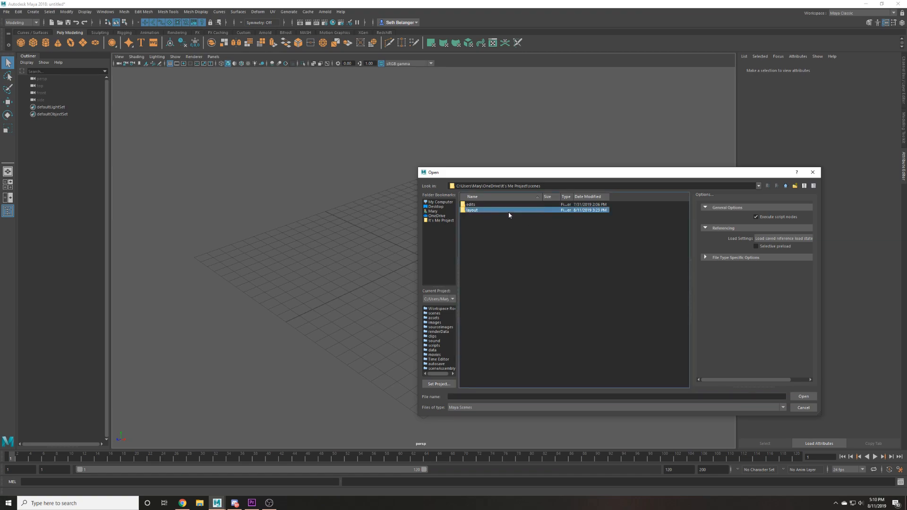
double_click(509, 210)
double_click(509, 211)
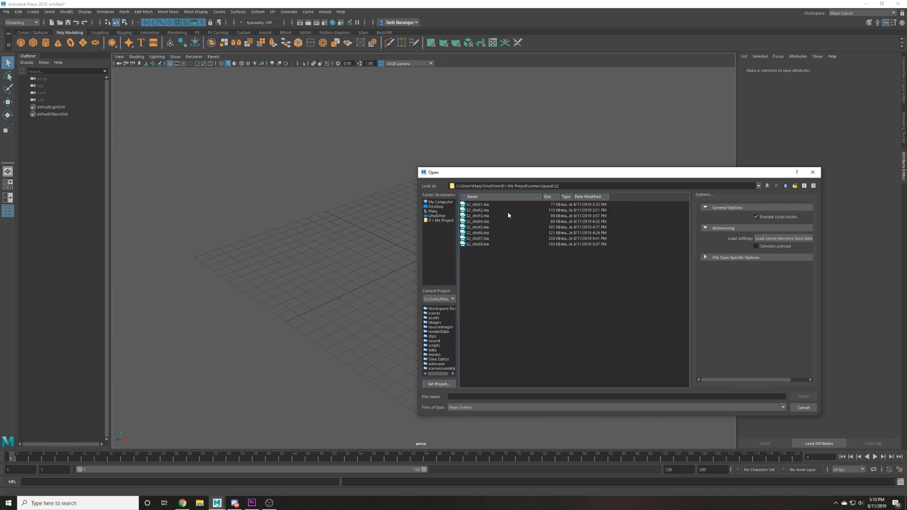
double_click(481, 216)
left_click(443, 255)
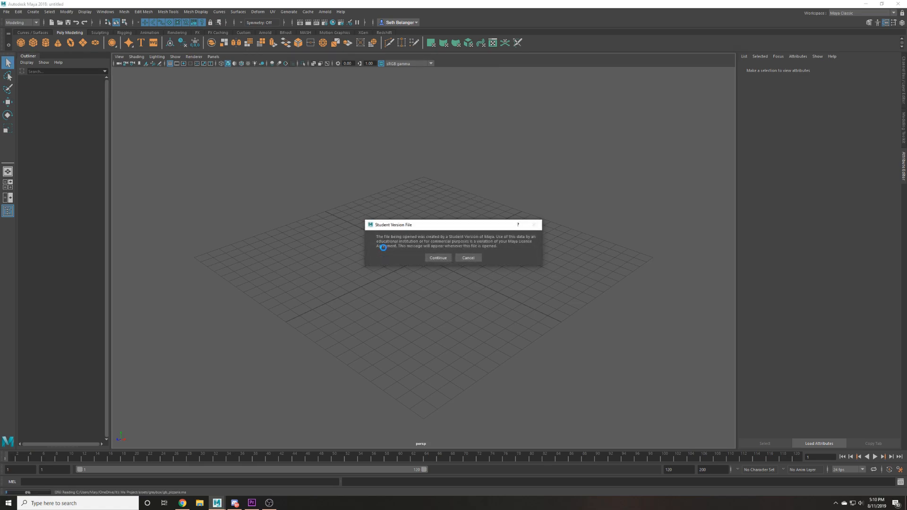
left_click(432, 256)
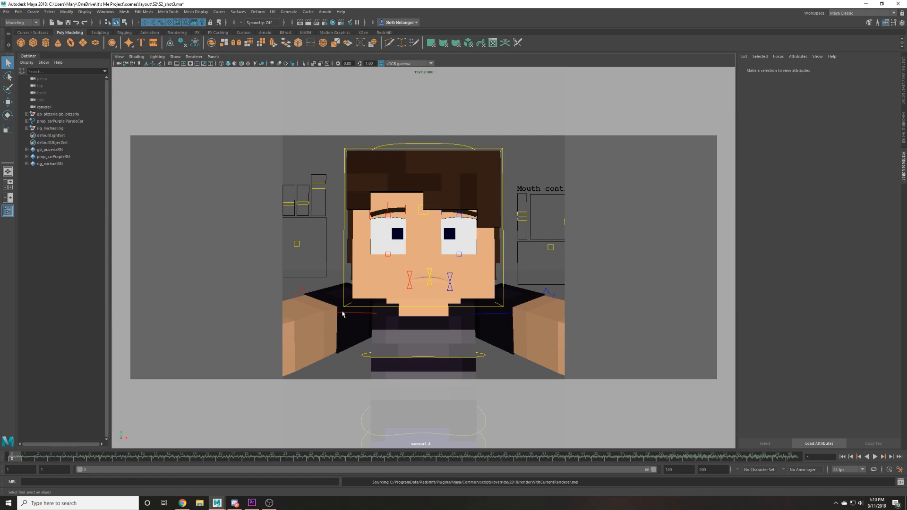
Return to frame 0 and playblast the scene to an H.264 movie named S2_shot3.
left_click_drag(142, 454, 10, 425)
right_click(25, 456)
left_click(96, 455)
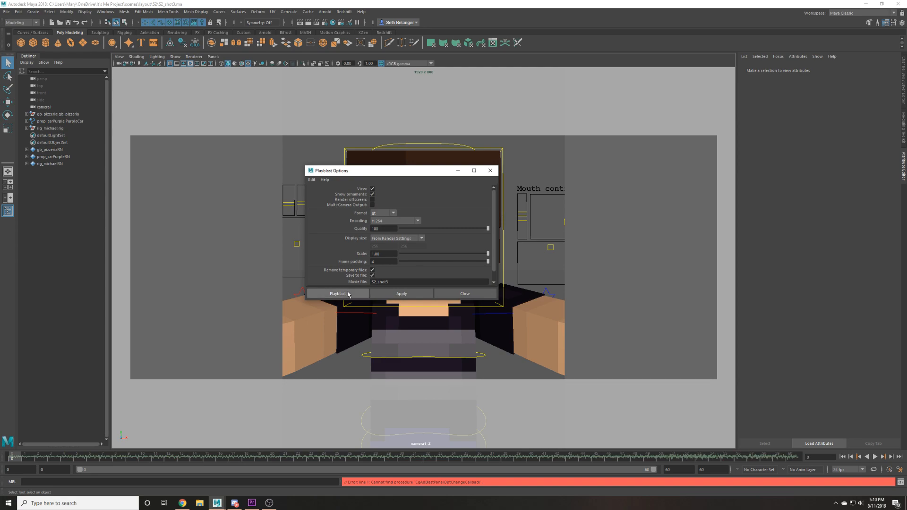
left_click(347, 293)
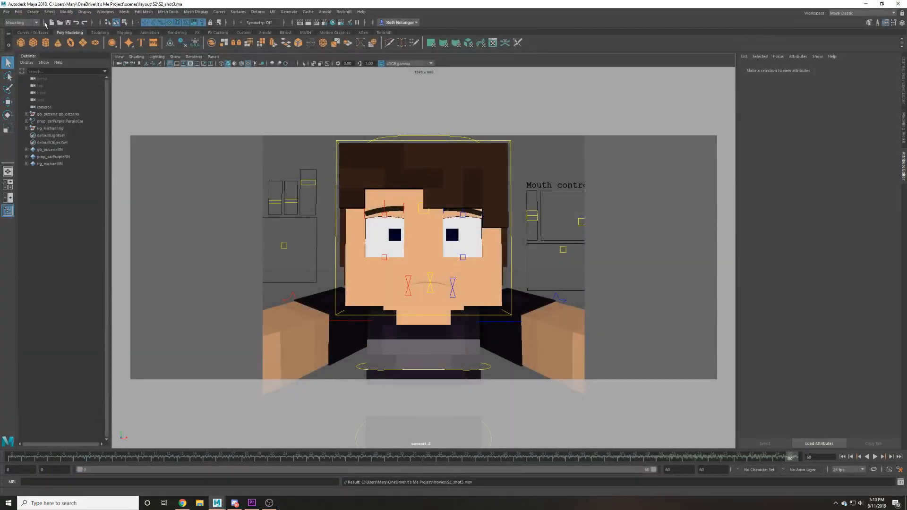
Open the S2_shot2 scene, accepting the student version notice.
left_click(7, 12)
left_click(28, 32)
left_click(482, 210)
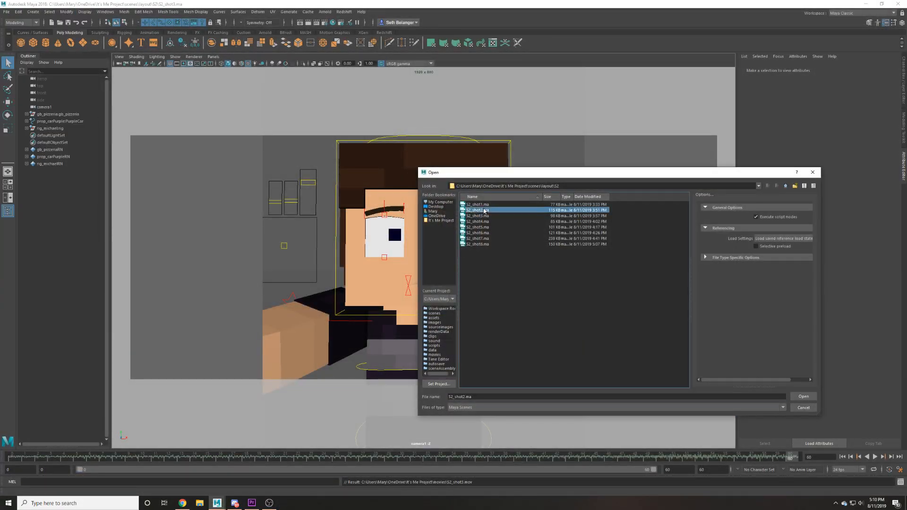
double_click(484, 210)
left_click(431, 258)
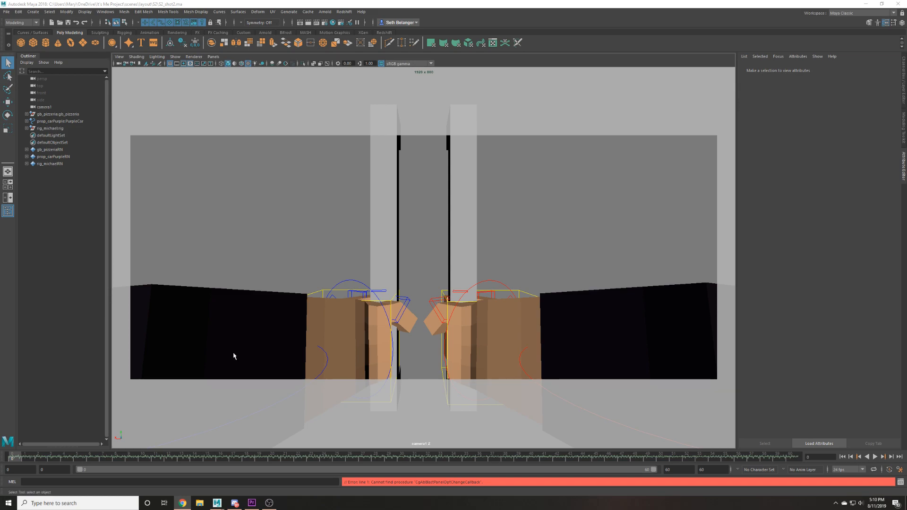
Playblast the scene to an H.264 movie named S2_shot2.
right_click(239, 454)
left_click(312, 452)
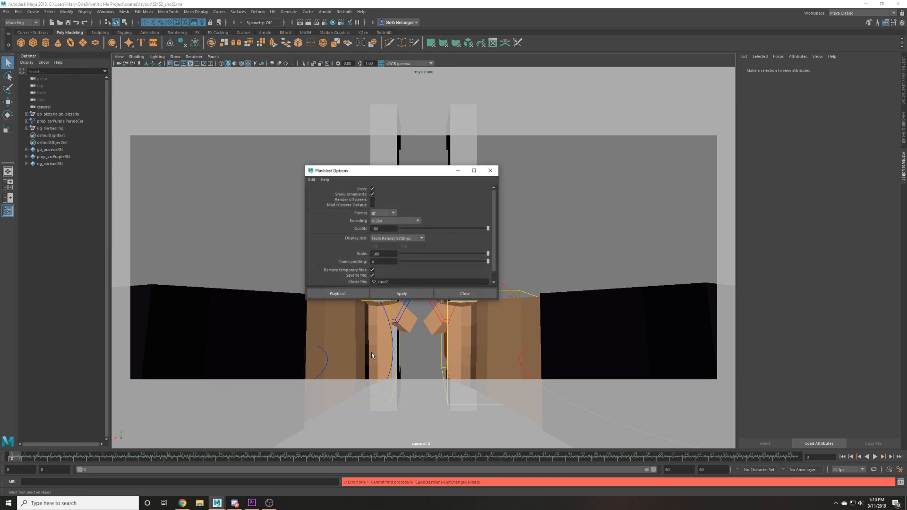
left_click(344, 297)
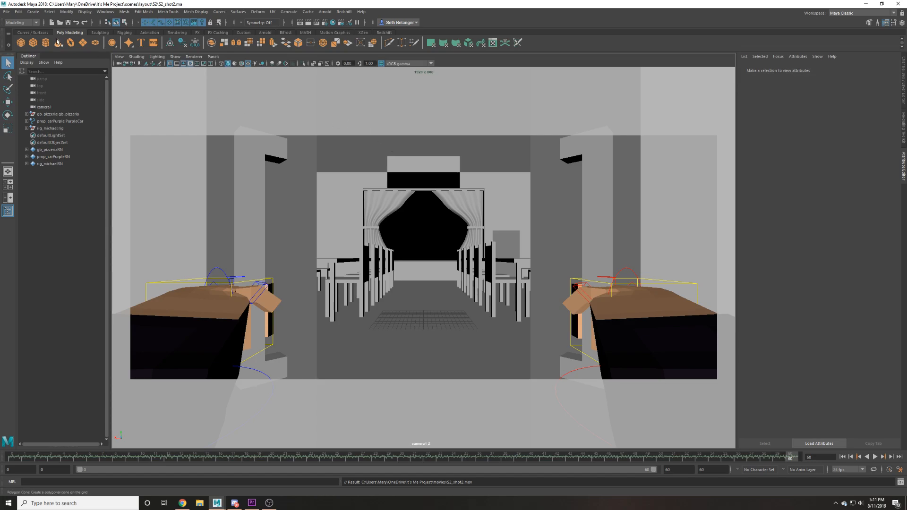
Open the S2_shot1 scene from the S2 layout folder.
left_click(6, 12)
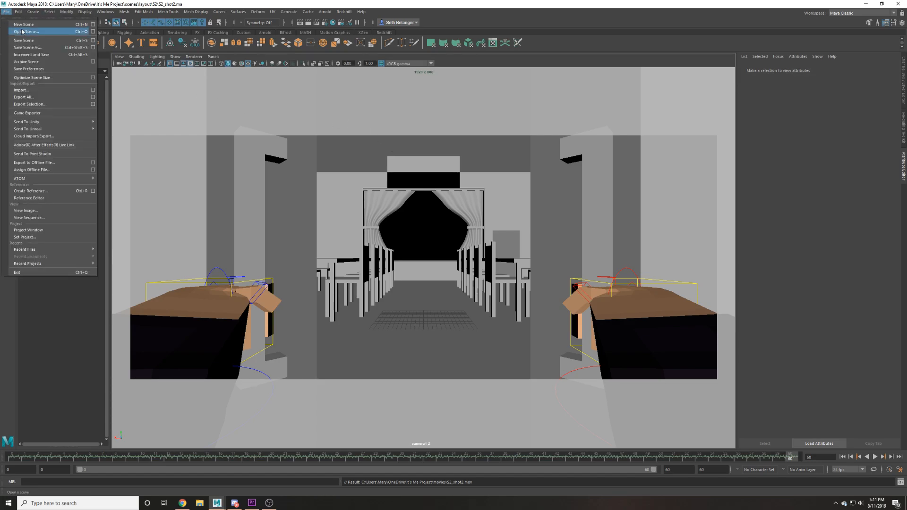
left_click(22, 31)
double_click(493, 206)
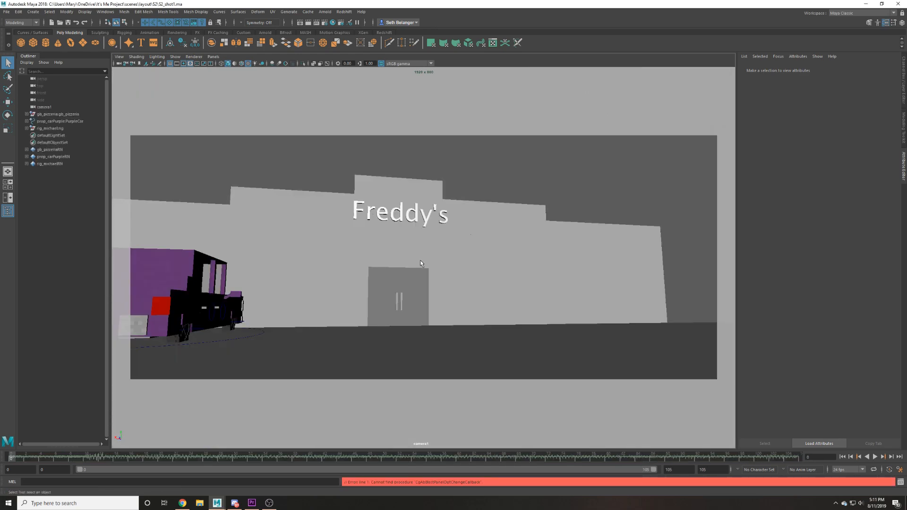
Playblast the scene to an H.264 movie named S2_shot1, save the scene and start a new one.
right_click(166, 457)
left_click(238, 454)
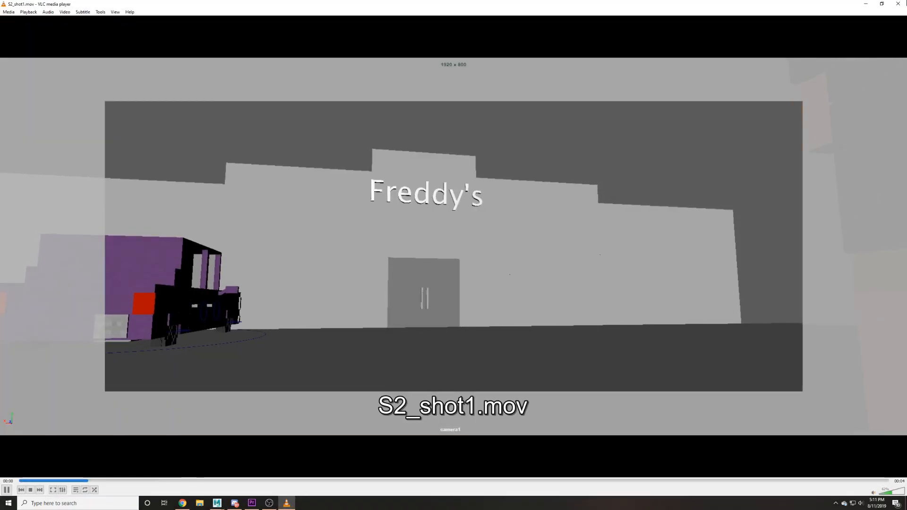
left_click(897, 3)
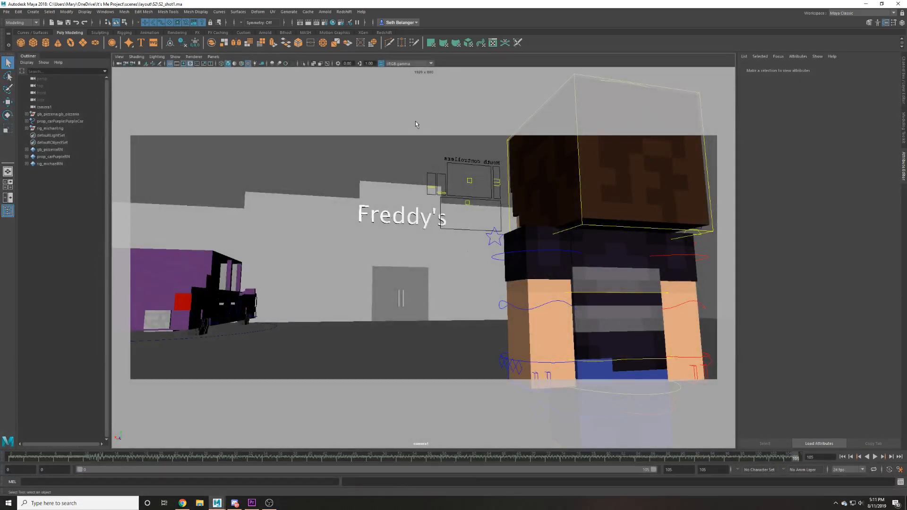
key("ctrl+s")
key("ctrl+n")
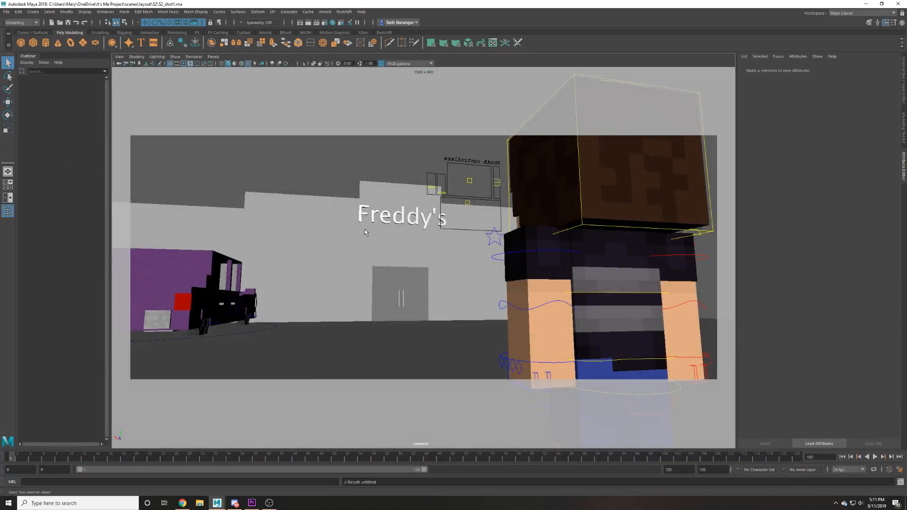
Switch to Premiere Pro, restore the full panel workspace and move the playhead just past the last S1 clip in the layout sequence.
left_click(257, 504)
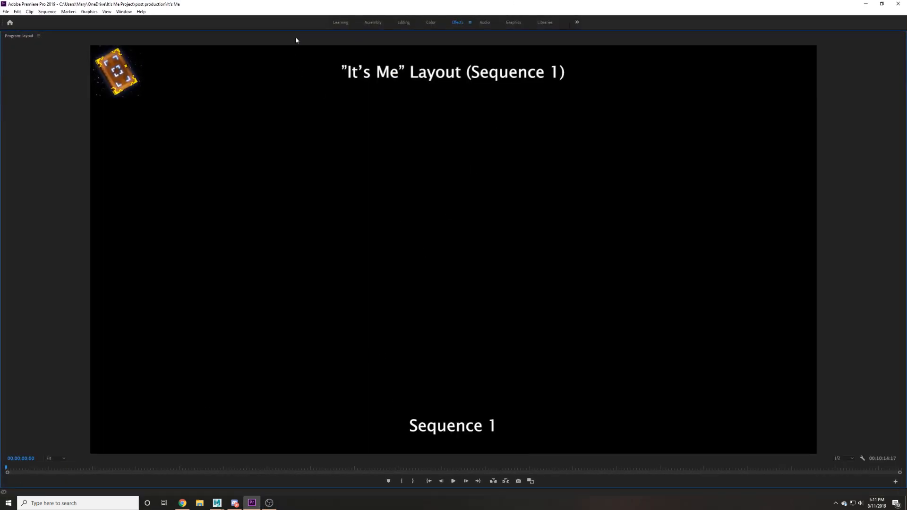
double_click(296, 40)
left_click(537, 357)
left_click(533, 358)
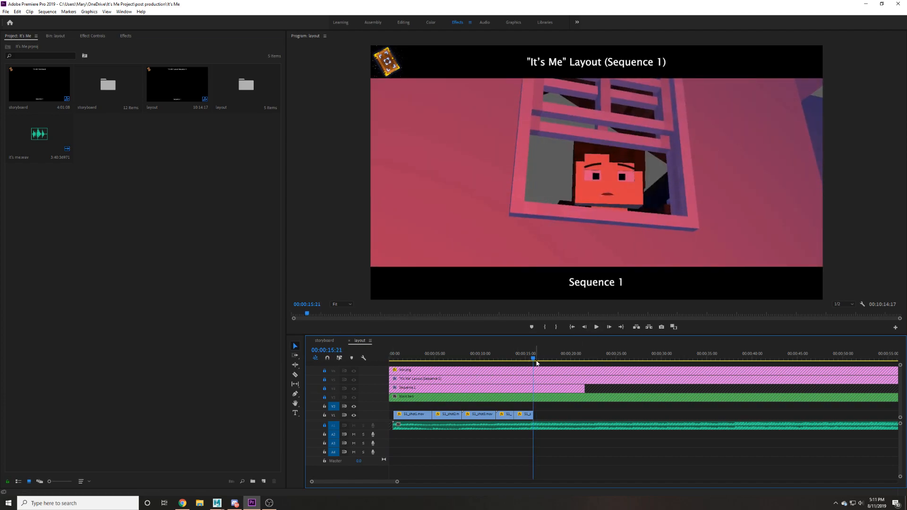
left_click_drag(397, 481, 383, 490)
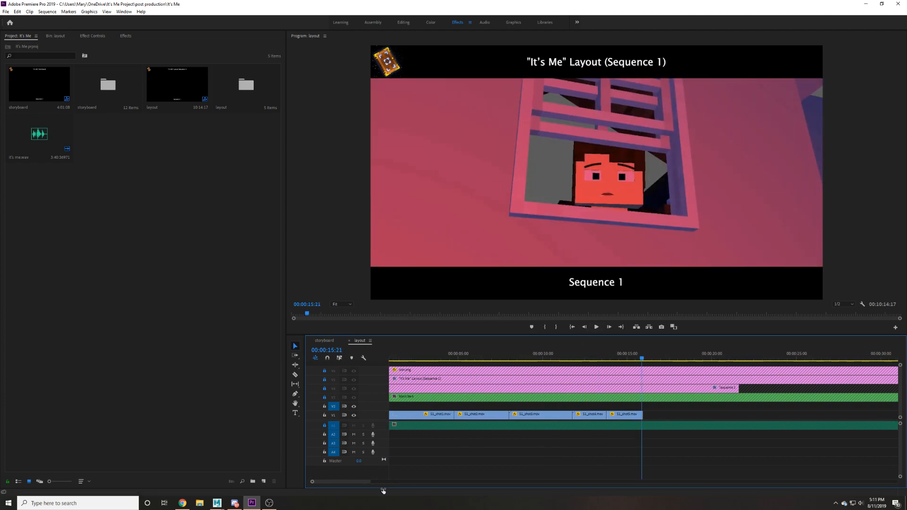
left_click_drag(633, 360, 655, 363)
Adjust the sound level in the Windows volume mixer and play back the end of the last S1 clip.
right_click(860, 503)
left_click(844, 482)
left_click_drag(837, 466, 839, 465)
left_click(620, 359)
key("space")
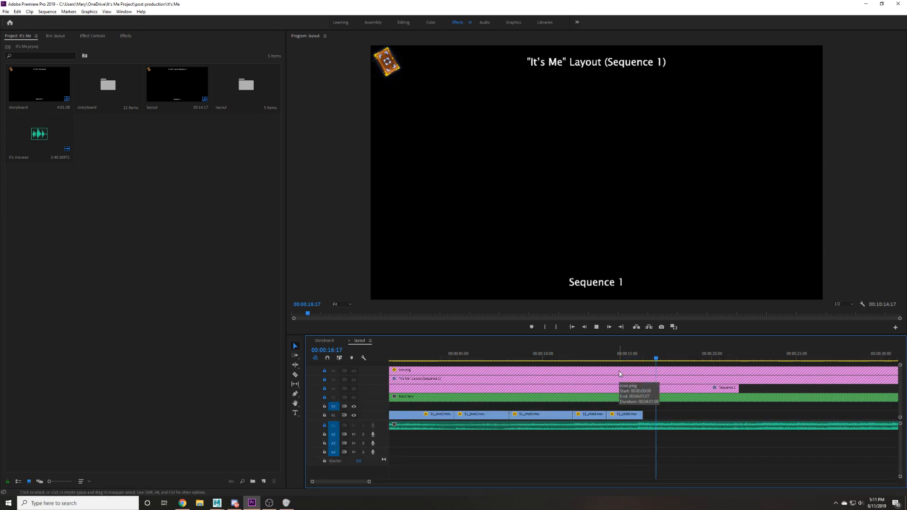
left_click(620, 359)
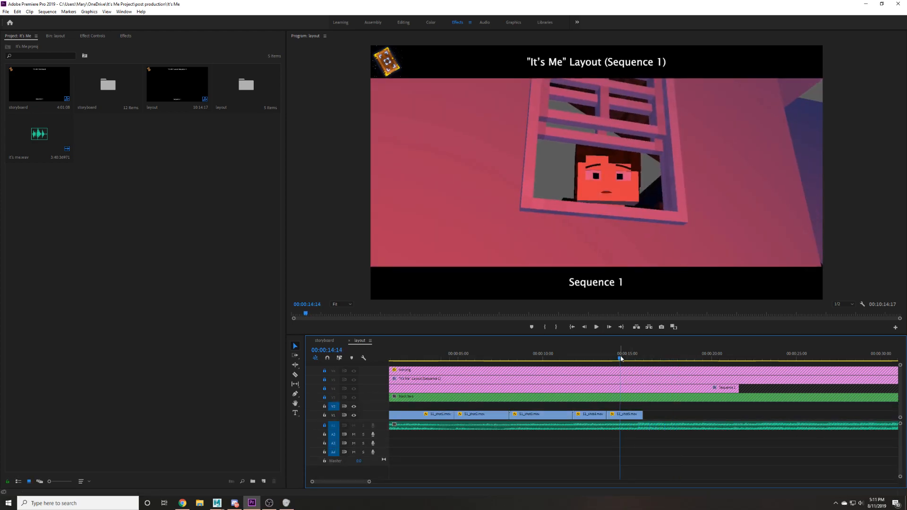
key("space")
key("space")
key("space")
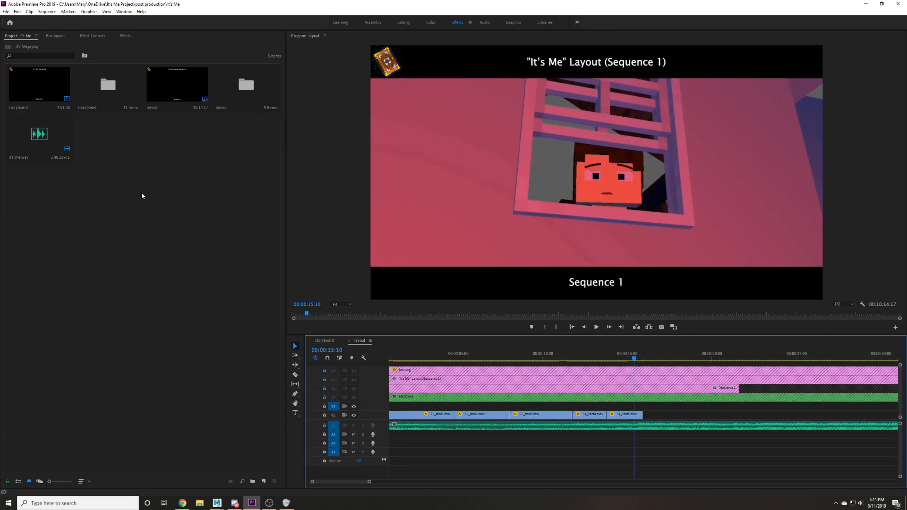
Import S2_shot1 through S2_shot8 from the project's movies/layout folder into the layout bin and save the project.
left_click(200, 503)
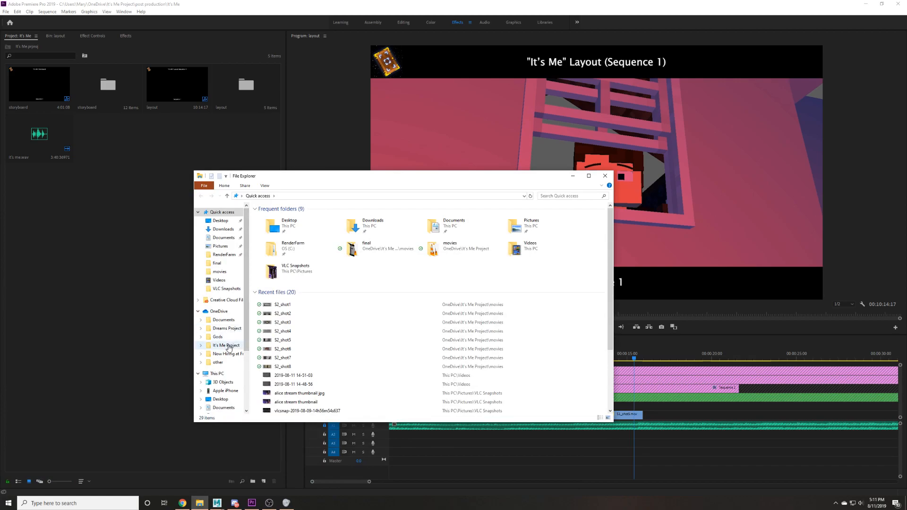
left_click(227, 346)
double_click(285, 263)
left_click_drag(264, 314, 314, 237)
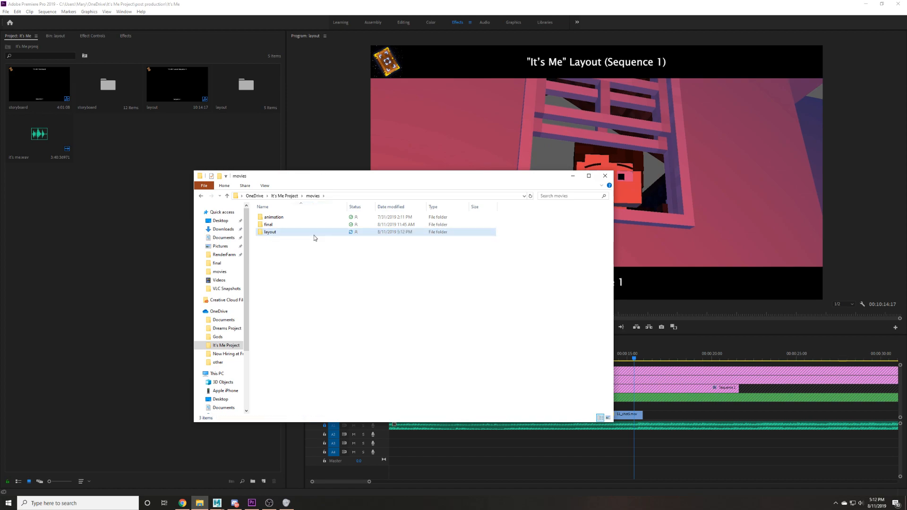
left_click(61, 38)
left_click(200, 502)
double_click(280, 232)
left_click_drag(302, 344, 257, 252)
left_click_drag(230, 320, 177, 410)
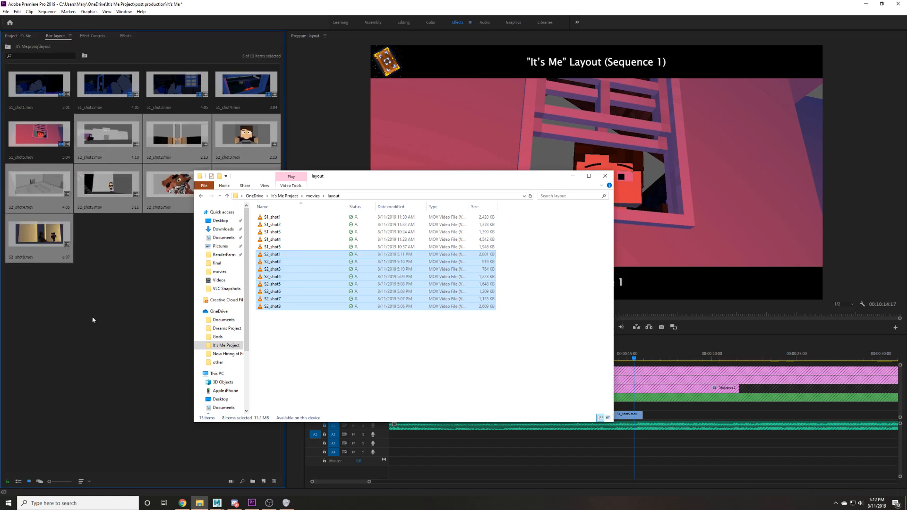
left_click(85, 311)
key("ctrl+s")
Place S2_shot1.mov on V2 so that it overlaps the end of the last S1 clip, checking its timing in playback.
left_click_drag(108, 134, 672, 421)
left_click(663, 419)
key("space")
left_click(666, 431)
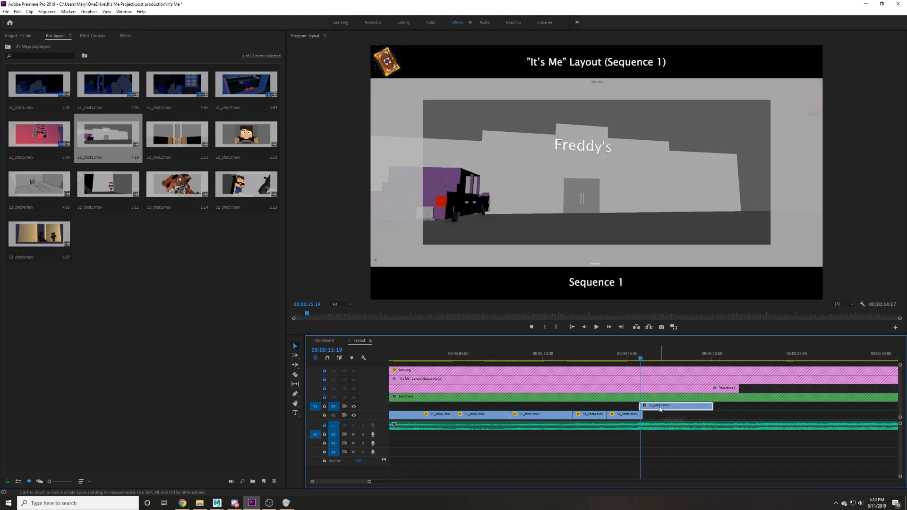
key("space")
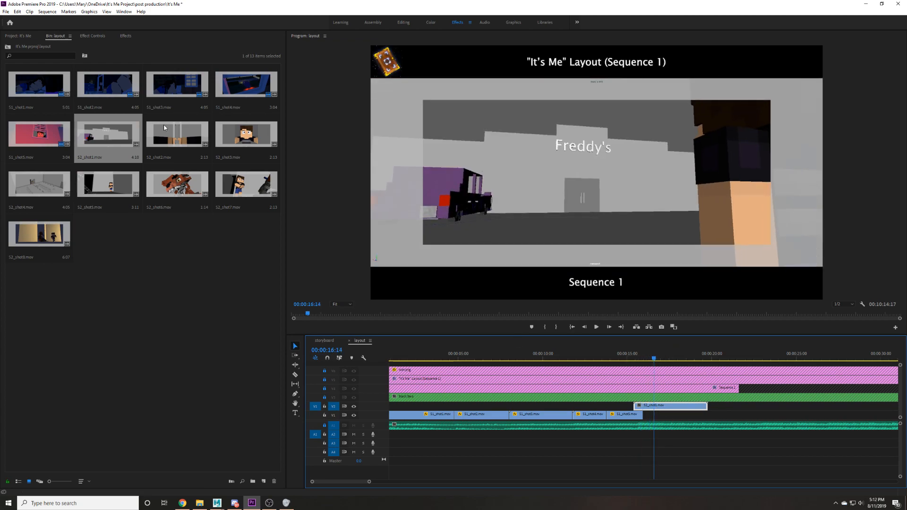
Set the S2_shot1 clip's scale to 131 and shift the clip slightly earlier on V2, playing it back.
left_click(93, 36)
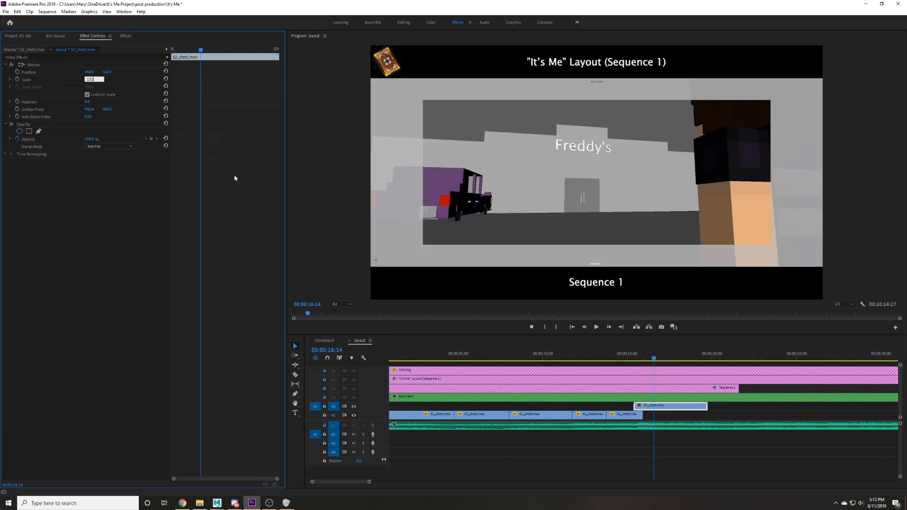
key("Return")
left_click(640, 358)
key("space")
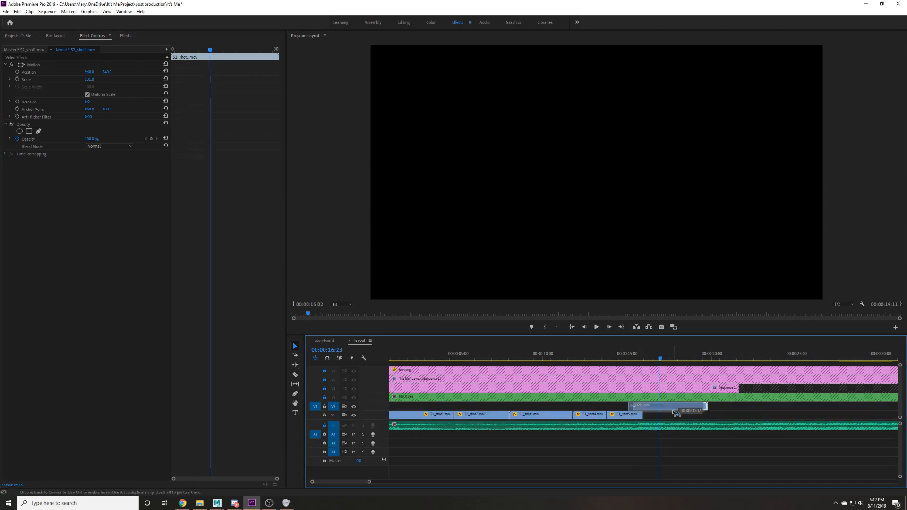
left_click_drag(671, 405, 666, 405)
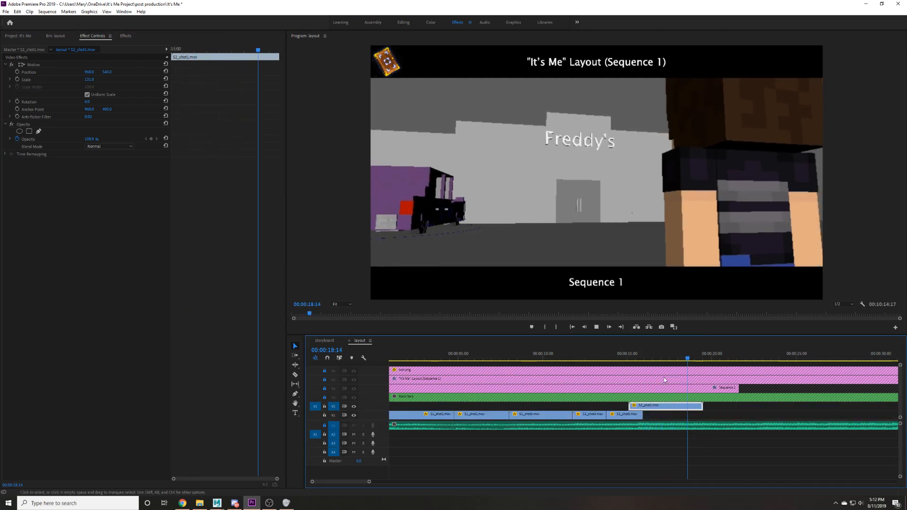
key("space")
left_click(596, 327)
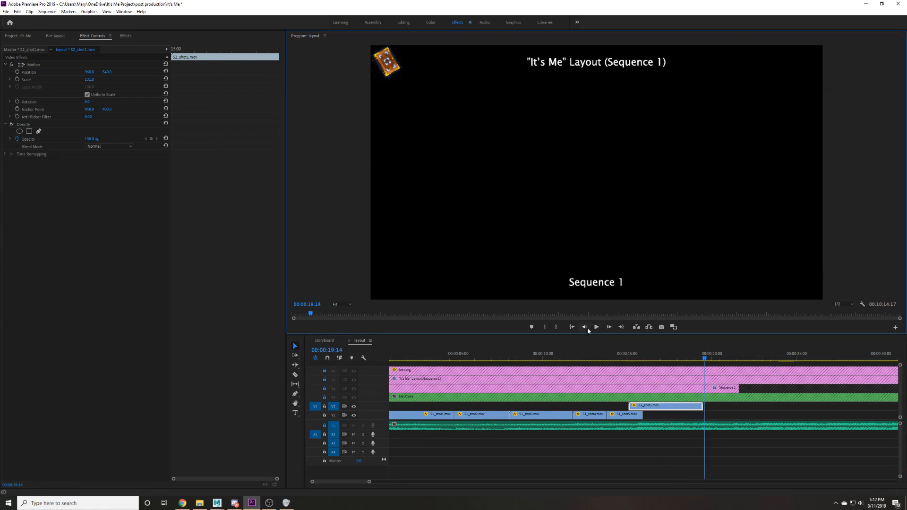
Replay the transition into S2_shot1 and nudge the clip slightly later to fit the music.
left_click(622, 363)
left_click(617, 360)
key("space")
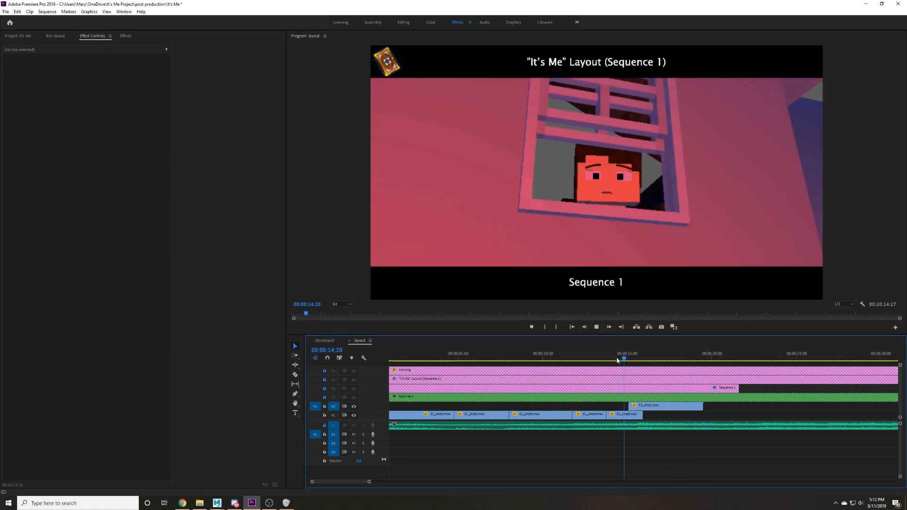
key("space")
left_click_drag(637, 407, 639, 407)
left_click(625, 355)
key("space")
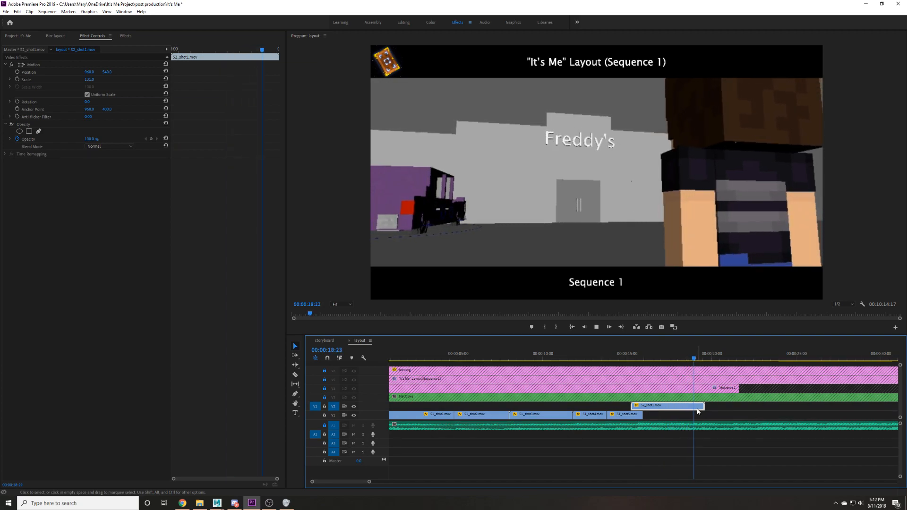
Step to the cut point near the end of S2_shot1, turn on snapping and trim the clip's end to about 00:00:19:08.
left_click(682, 356)
key("space")
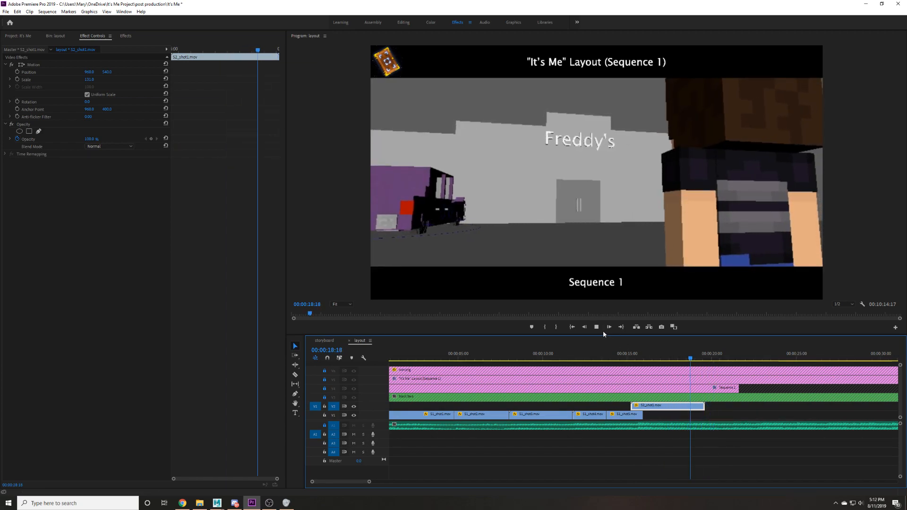
key("space")
left_click(608, 328)
left_click(607, 327)
left_click(607, 328)
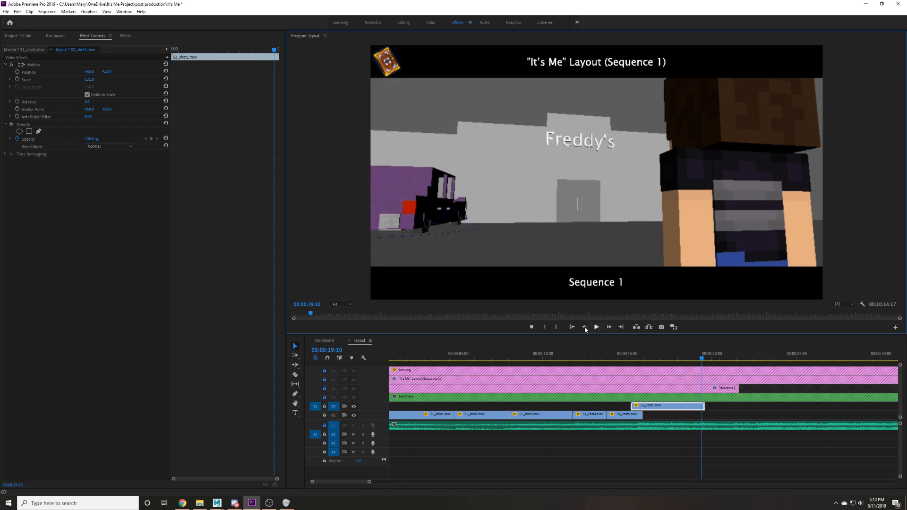
left_click(327, 358)
left_click_drag(701, 409, 700, 409)
Move the S2_shot1 clip down onto V1 over the tail of the last S1 clip and play back the cut.
left_click(622, 357)
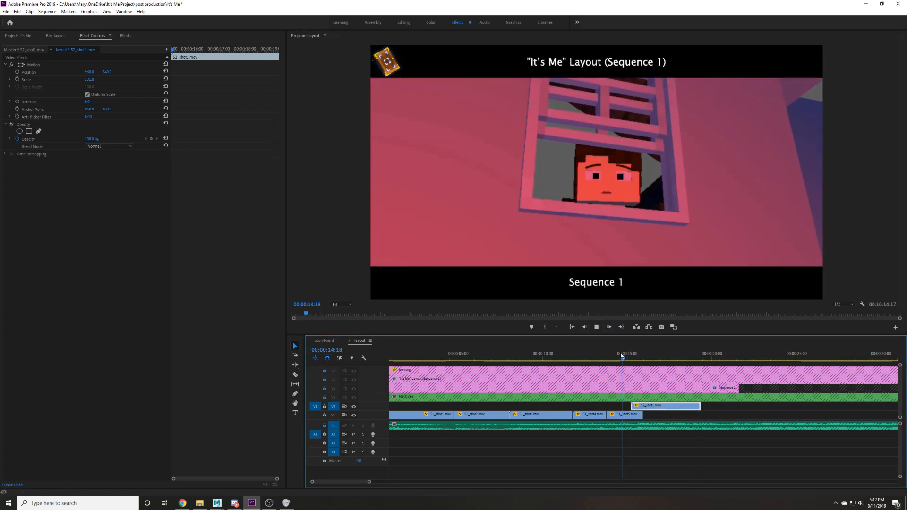
key("space")
left_click_drag(633, 404, 644, 414)
left_click(621, 357)
key("space")
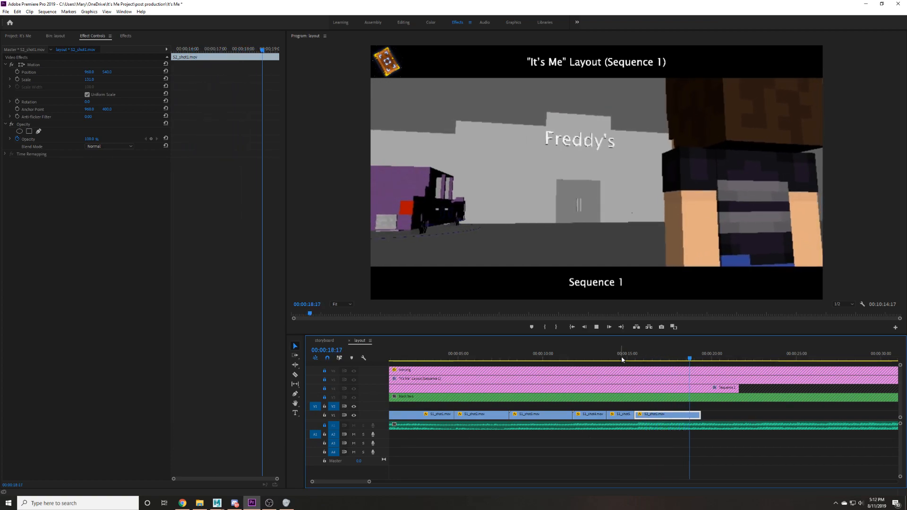
key("space")
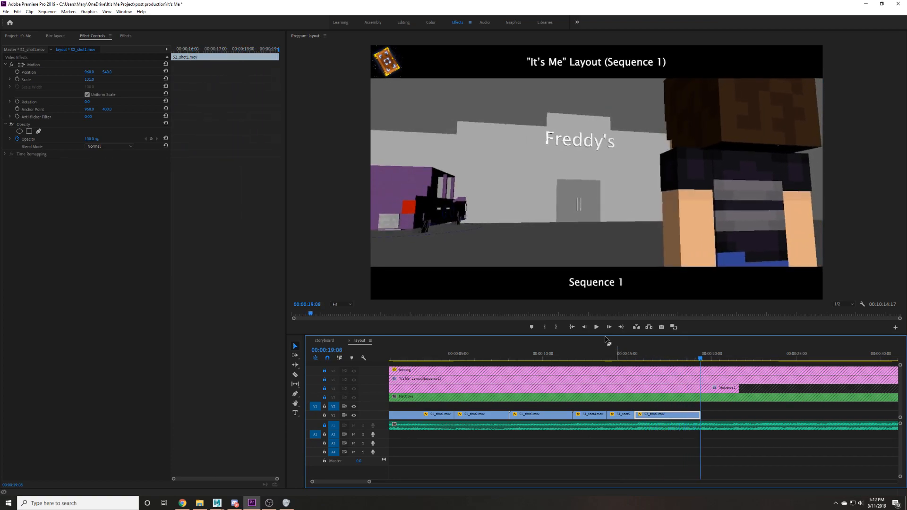
Add S2_shot2.mov from the layout bin to V2, overlapping the end of S2_shot1, and preview it.
left_click(55, 35)
left_click_drag(177, 135, 731, 416)
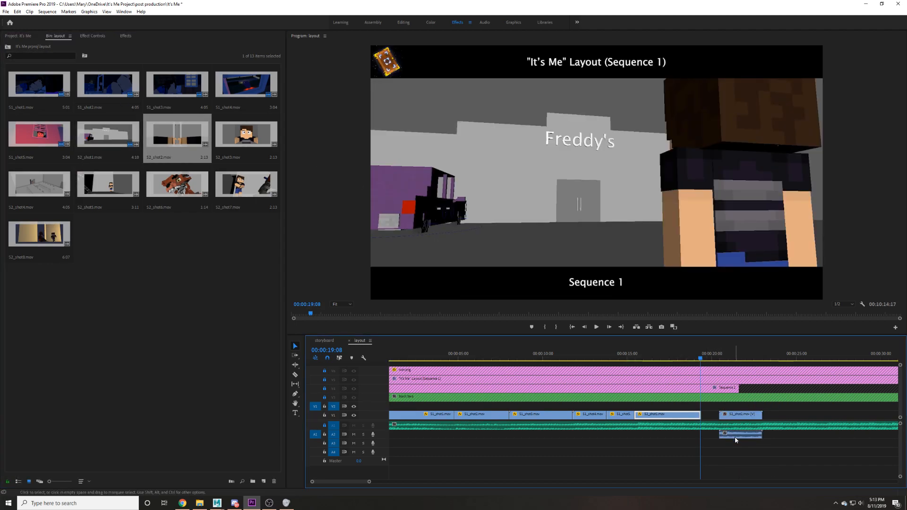
left_click_drag(745, 417, 725, 412)
key("space")
key("space")
Set the S2_shot2 clip's scale to 131 and play back its opening.
left_click(91, 36)
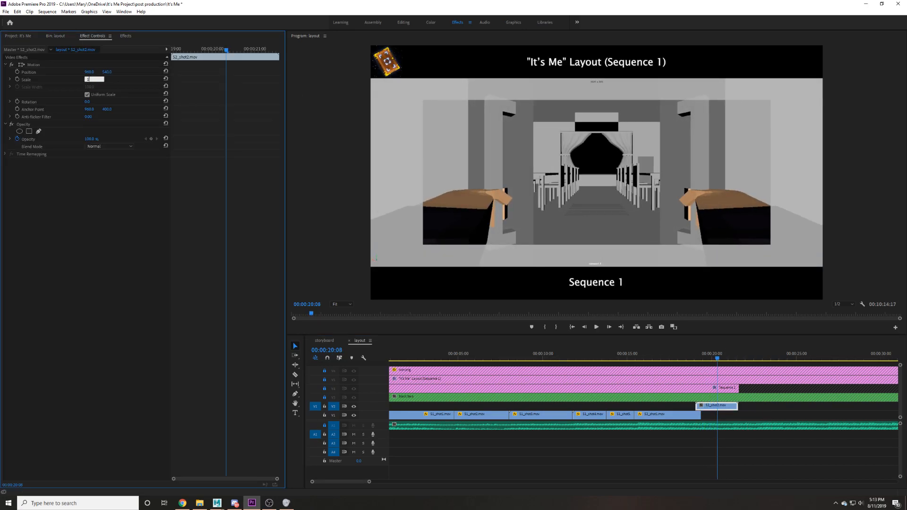
type("131")
key("Return")
left_click(692, 362)
key("space")
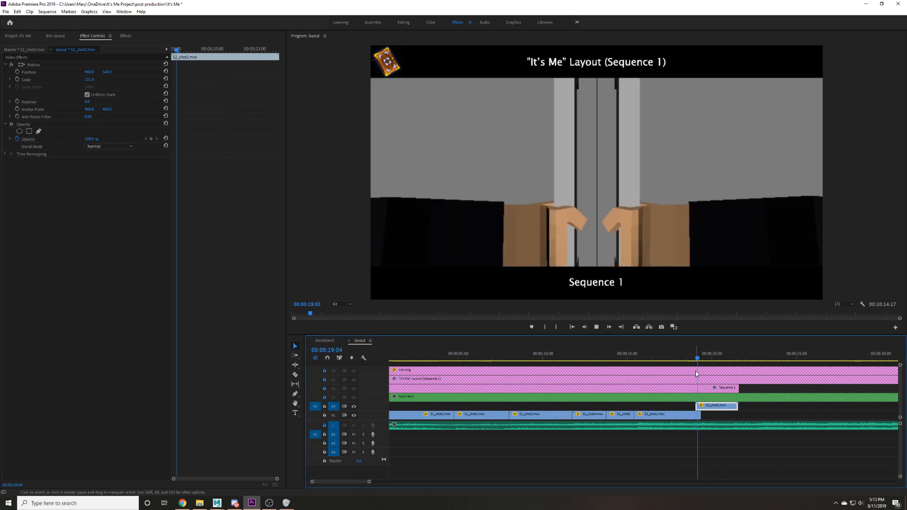
Replay the cut into S2_shot2 repeatedly and nudge the clip's start slightly to match the music.
key("space")
left_click(688, 356)
key("space")
left_click(687, 356)
key("space")
key("space")
left_click_drag(704, 410, 704, 408)
key("space")
left_click(692, 350)
key("space")
Move the S2_shot2 clip down onto V1 and, with snapping on, trim its end to 00:00:21:05.
left_click_drag(711, 406, 714, 415)
left_click(688, 354)
key("space")
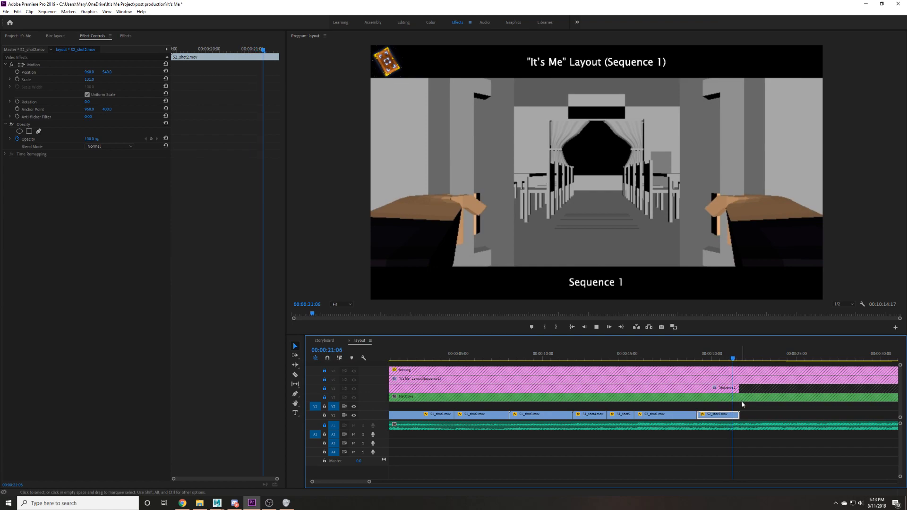
key("space")
left_click(584, 327)
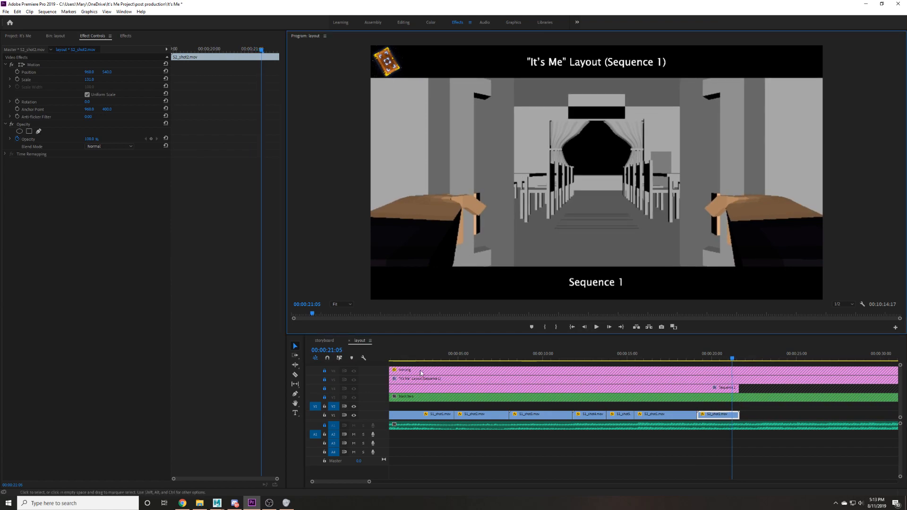
left_click(327, 358)
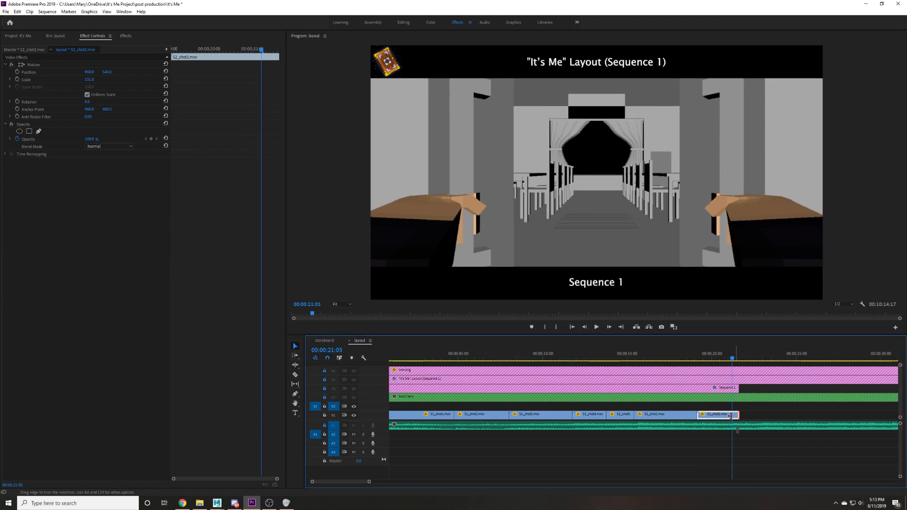
left_click_drag(730, 415, 721, 416)
Save the project, add S2_shot3.mov to V1 directly after S2_shot2 and set its scale to 131.
left_click(53, 35)
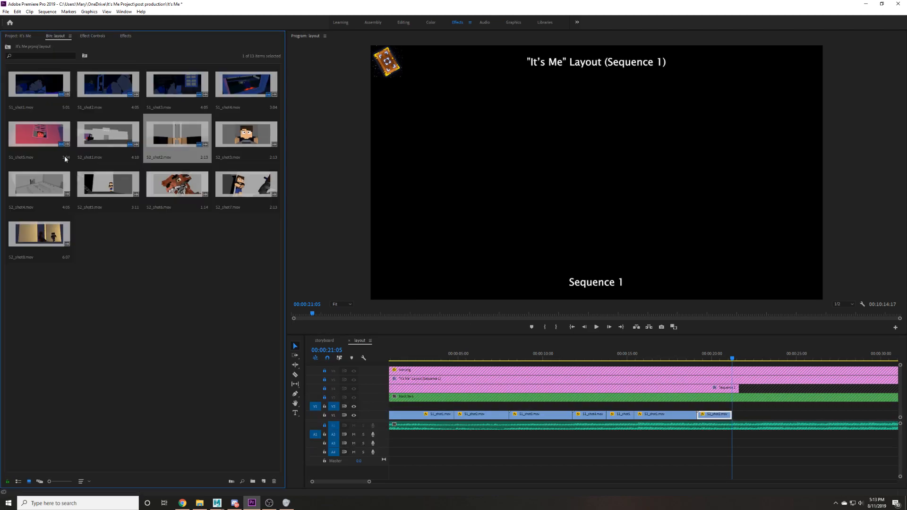
key("ctrl+s")
left_click(225, 130)
left_click(200, 277)
left_click_drag(234, 138, 736, 439)
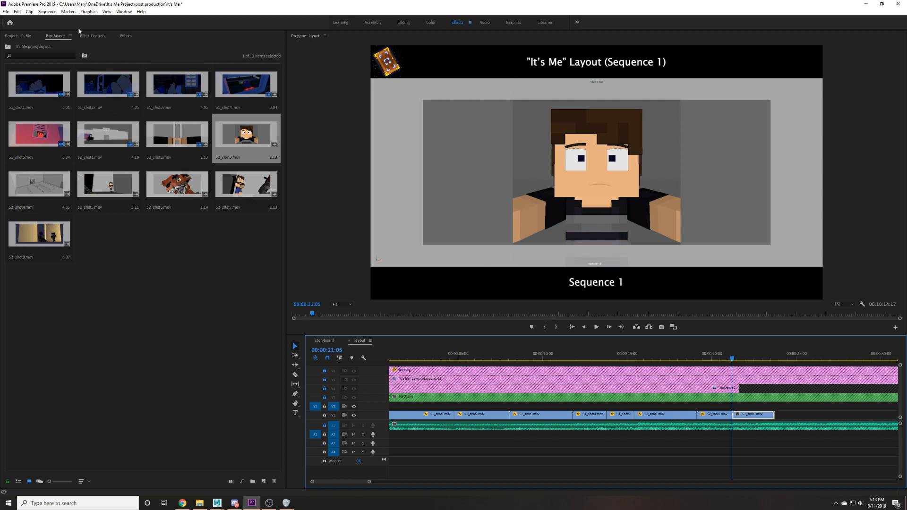
left_click(98, 39)
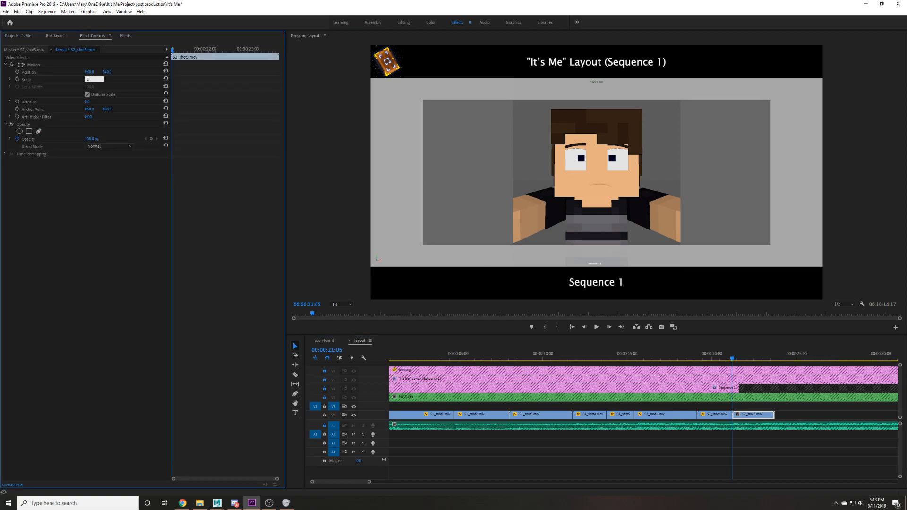
key("Return")
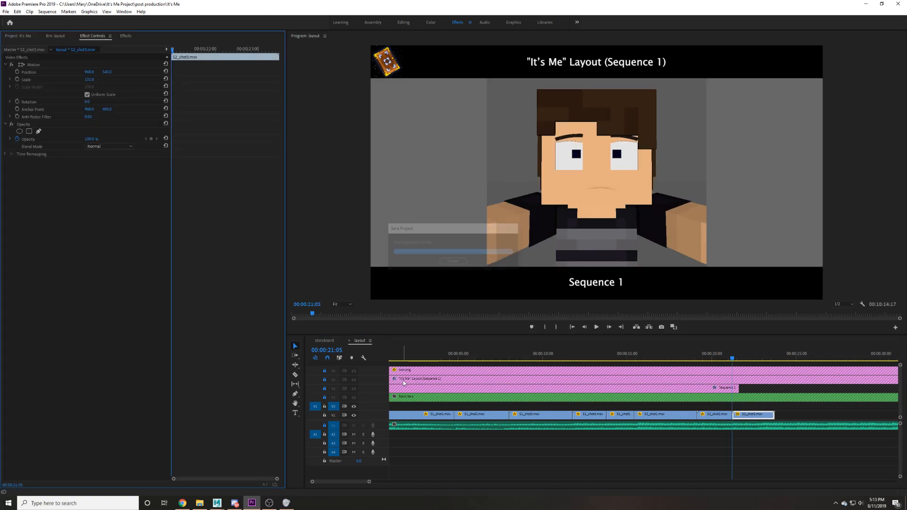
Replay the cut from S2_shot2 into S2_shot3 several times to check its timing against the music.
left_click_drag(323, 482, 357, 481)
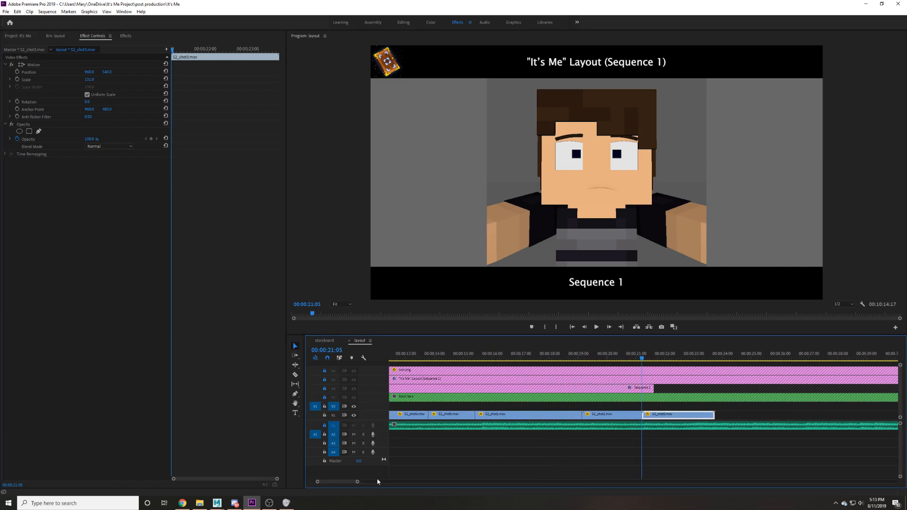
left_click(634, 357)
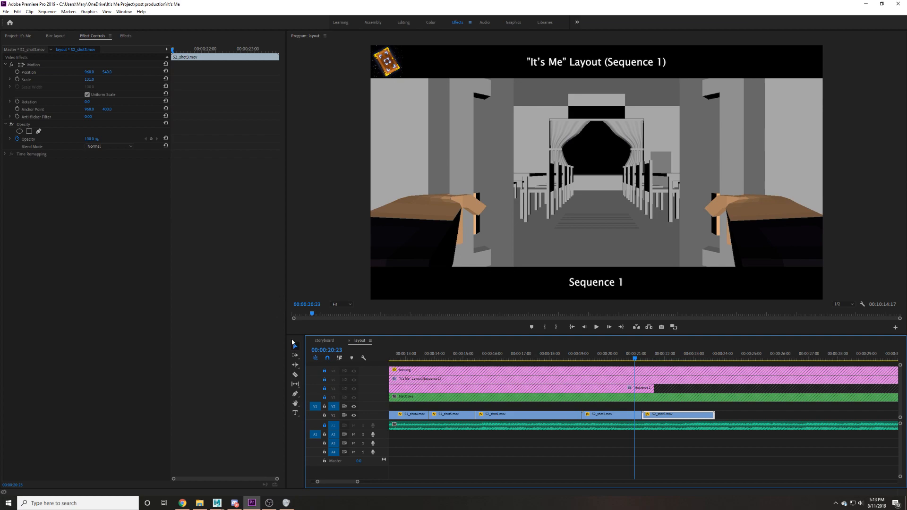
mouse_move(662, 415)
left_mouse_down()
mouse_move(655, 406)
mouse_move(655, 414)
left_mouse_up()
key("space")
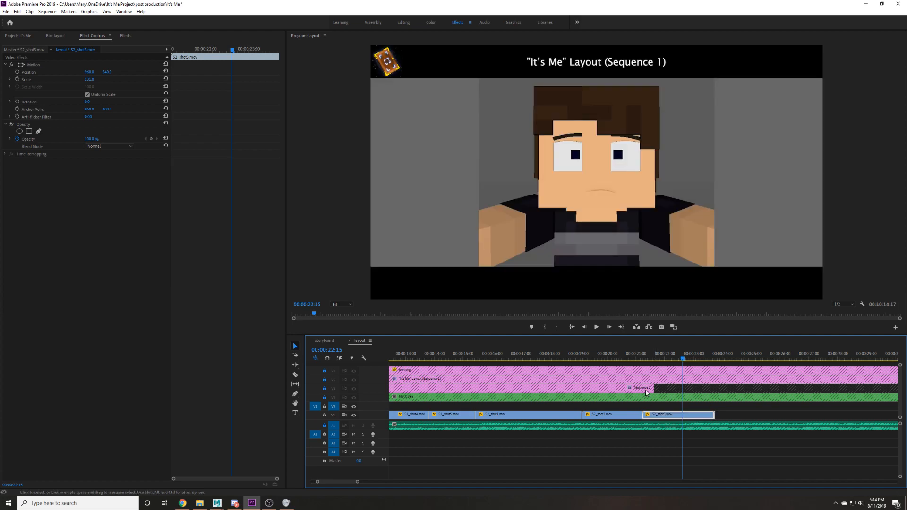
left_click(636, 357)
key("space")
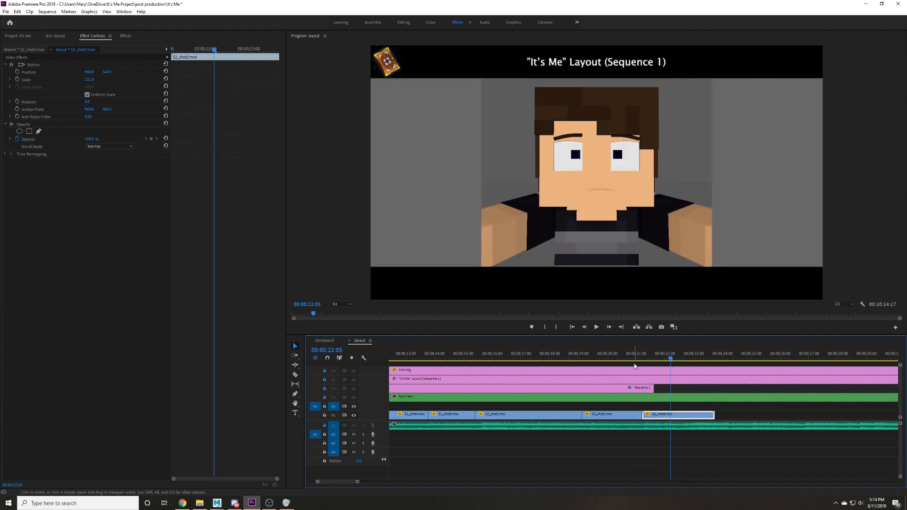
left_click(640, 356)
key("space")
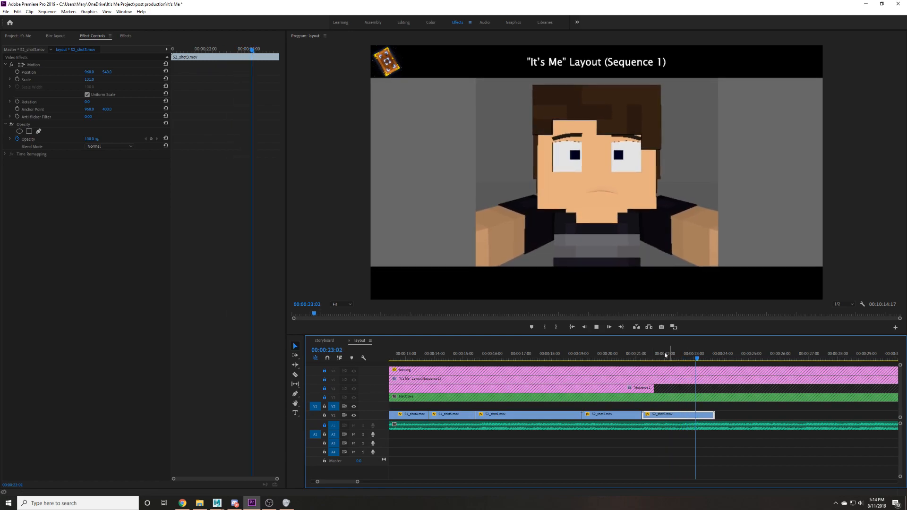
Trim the end of the S2_shot3 clip to 00:00:23:08 and save the project.
left_click(610, 328)
left_click(609, 327)
left_click(609, 327)
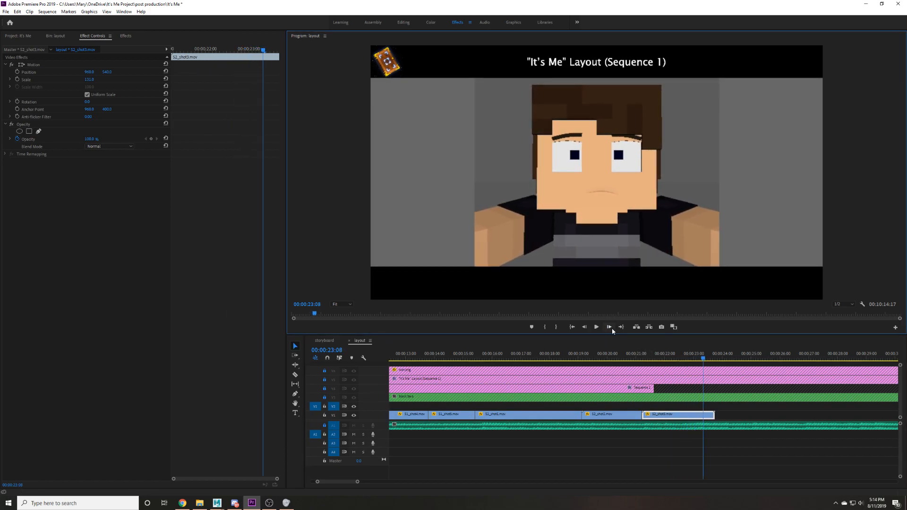
left_click_drag(712, 414, 703, 414)
key("ctrl+s")
Add S2_shot4.mov to V1 directly after S2_shot3, set its scale to 131 and save the project.
left_click(55, 36)
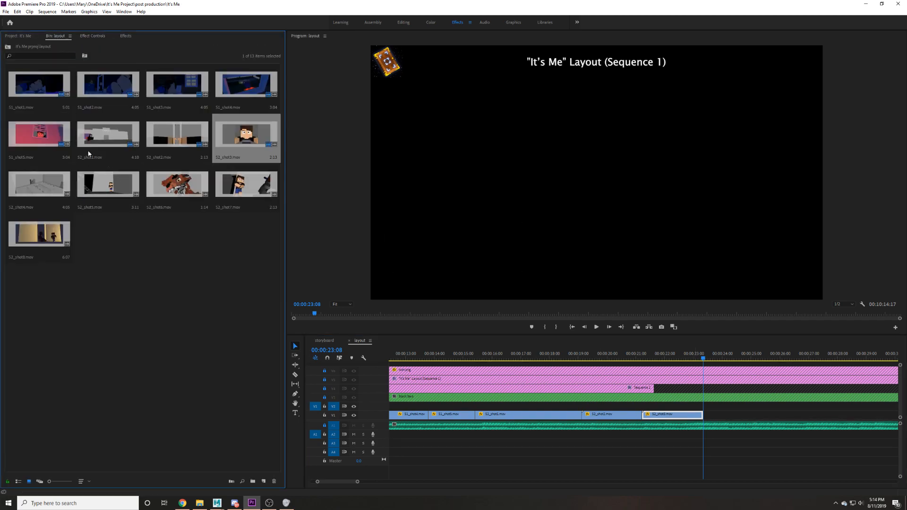
left_click_drag(41, 185, 708, 414)
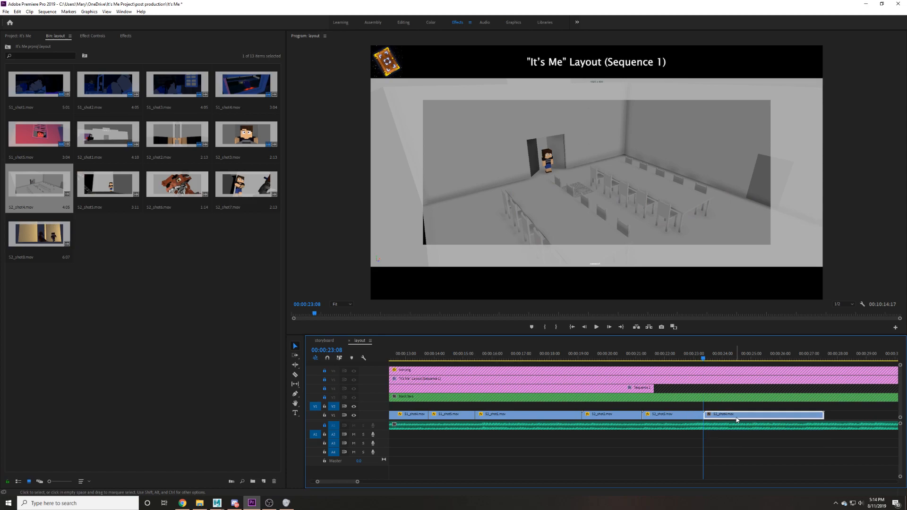
left_click(93, 36)
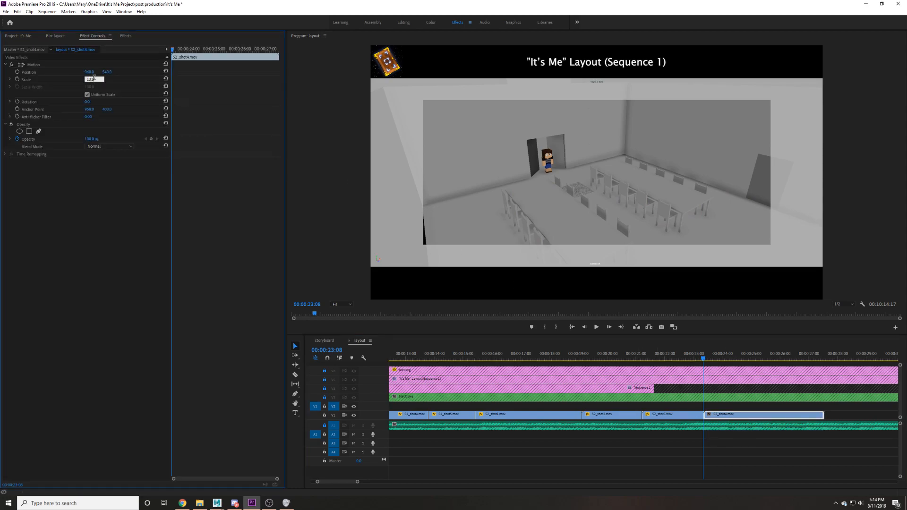
left_click(94, 79)
type("131")
key("Return")
key("ctrl+s")
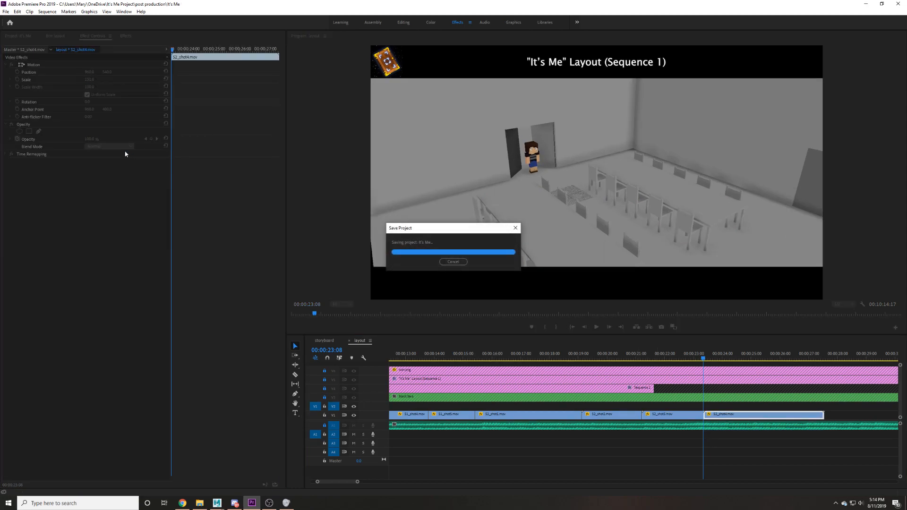
Replay the cut into S2_shot4 repeatedly and shift the clip a few frames earlier to match the music.
left_click_drag(348, 482, 357, 482)
key("ctrl+s")
left_click(513, 356)
key("space")
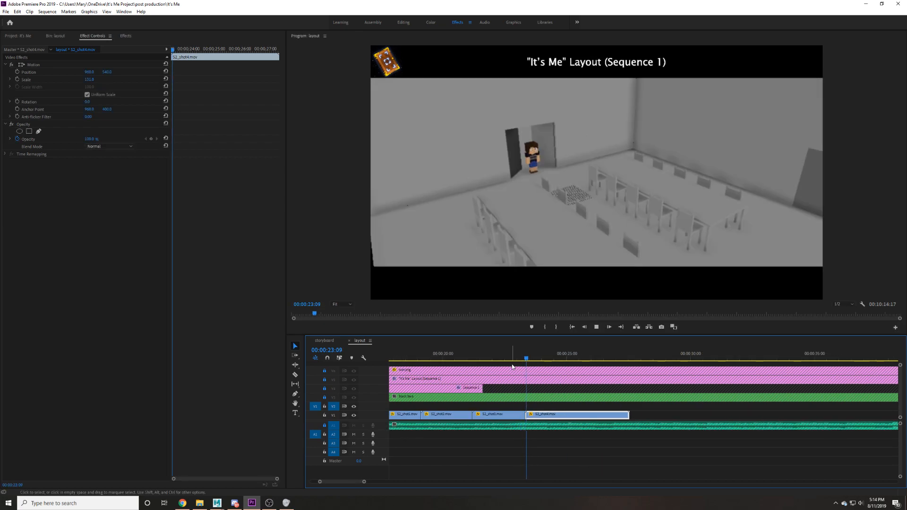
left_click(514, 359)
key("space")
key("space")
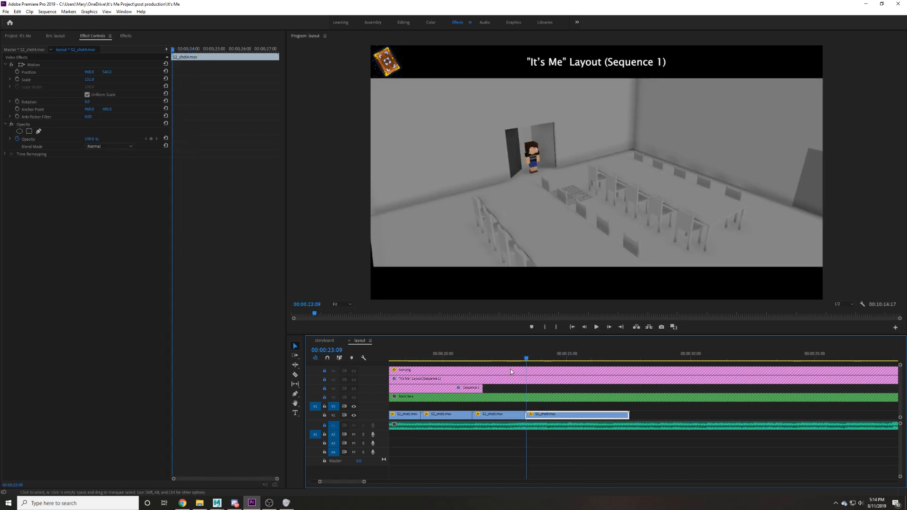
left_click(510, 358)
key("space")
key("space")
left_click_drag(546, 417, 542, 416)
left_click(513, 358)
key("space")
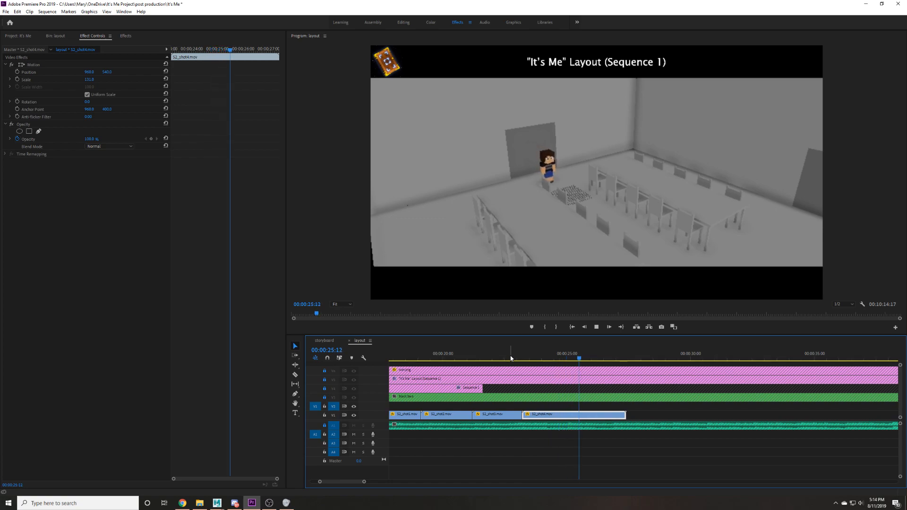
key("space")
Set the program monitor's playback resolution to Full and continue playing through S2_shot4.
left_click(843, 305)
left_click(844, 314)
left_click(644, 417)
key("space")
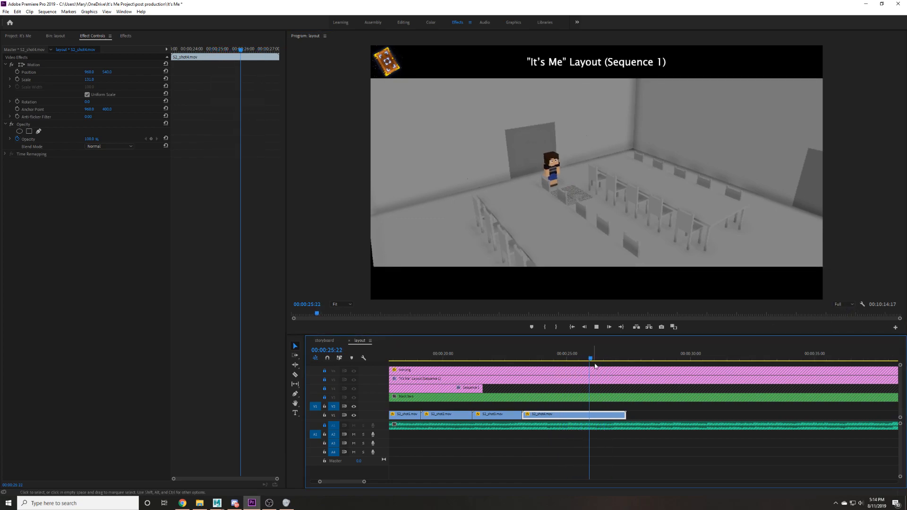
Trim the end of the S2_shot4 clip to 00:00:26:21 and save the project.
key("Left")
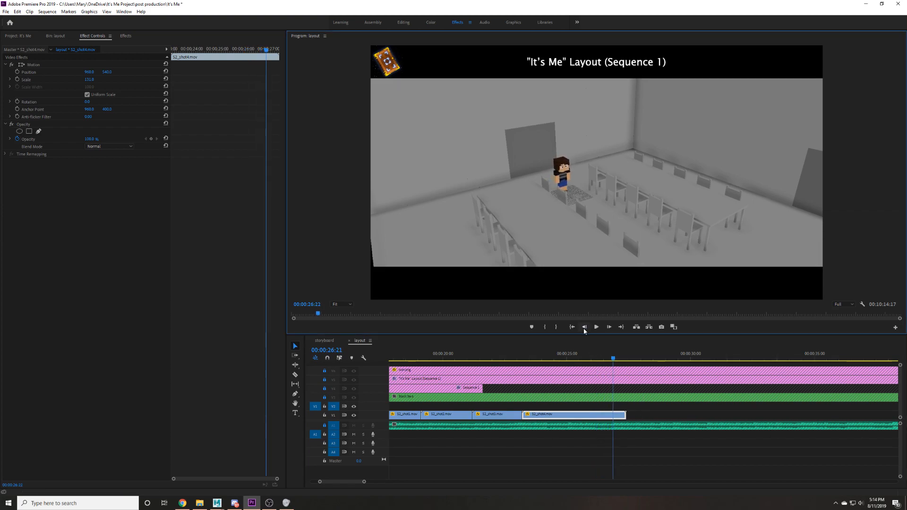
left_click_drag(609, 416, 612, 416)
key("ctrl+s")
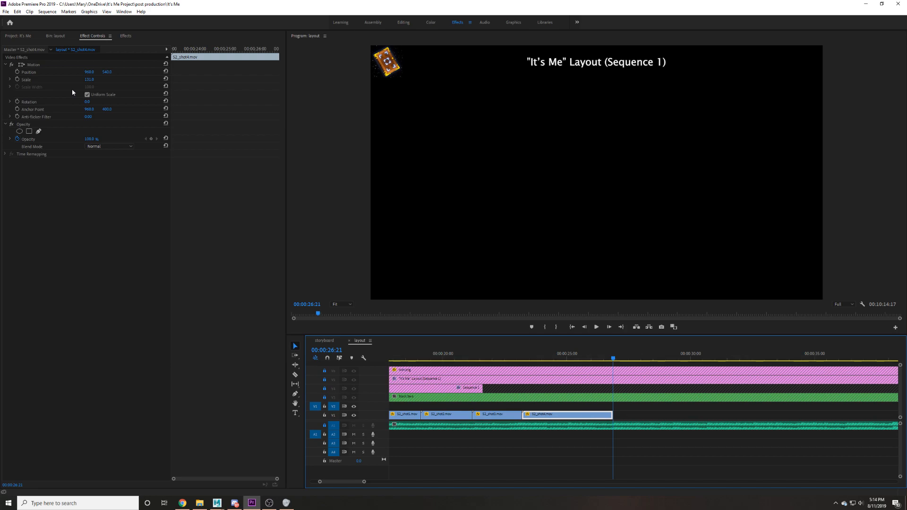
Add S2_shot5.mov to V1 directly after S2_shot4 and set its scale to 131.
left_click(53, 38)
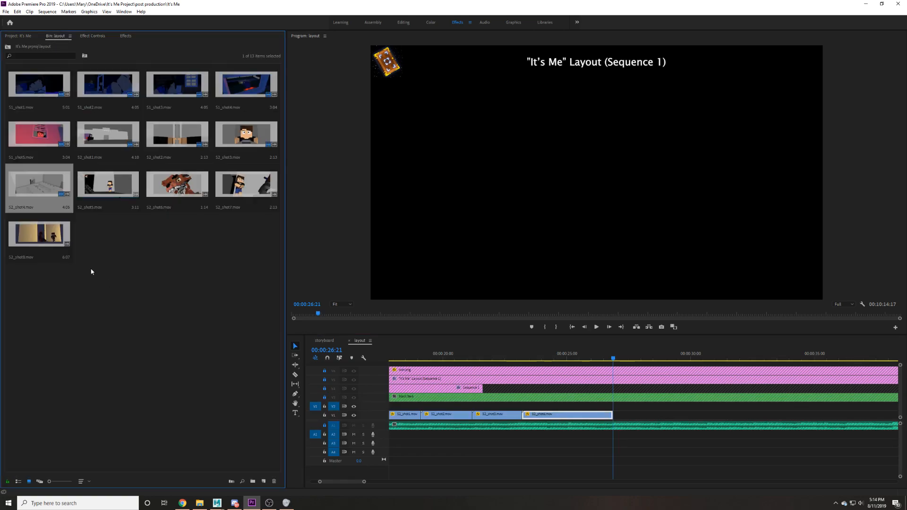
left_click_drag(108, 184, 630, 420)
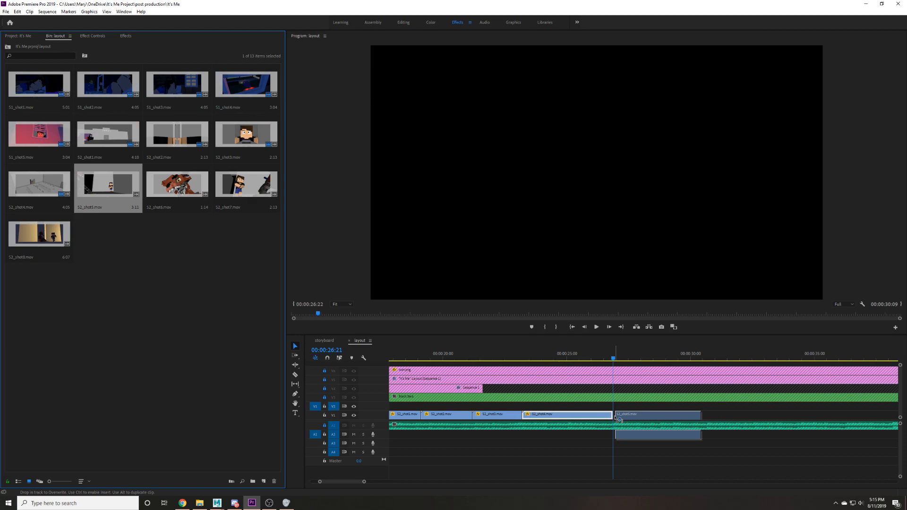
left_click_drag(617, 420, 611, 416)
key("ctrl+s")
left_click(642, 417)
left_click(92, 38)
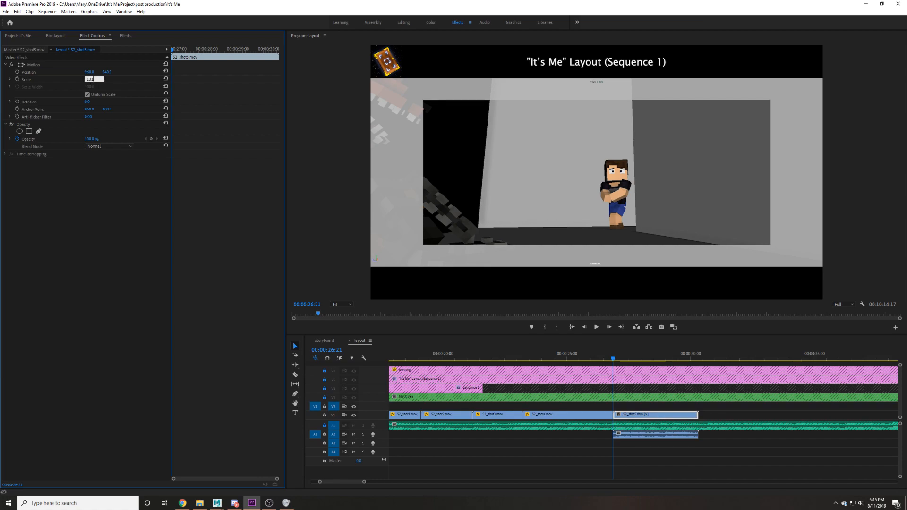
key("Return")
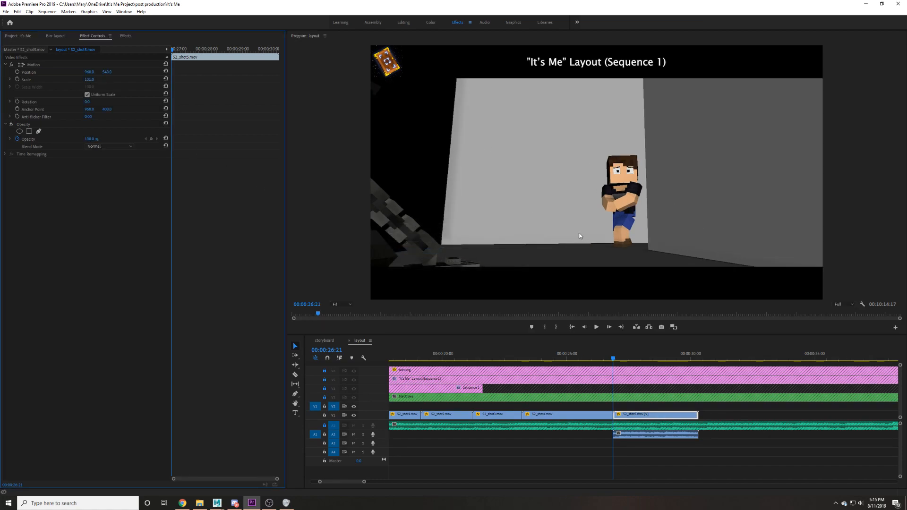
Delete only the audio part of the S2_shot5 clip from A2 and save the project.
left_click(636, 440, "alt")
key("Delete")
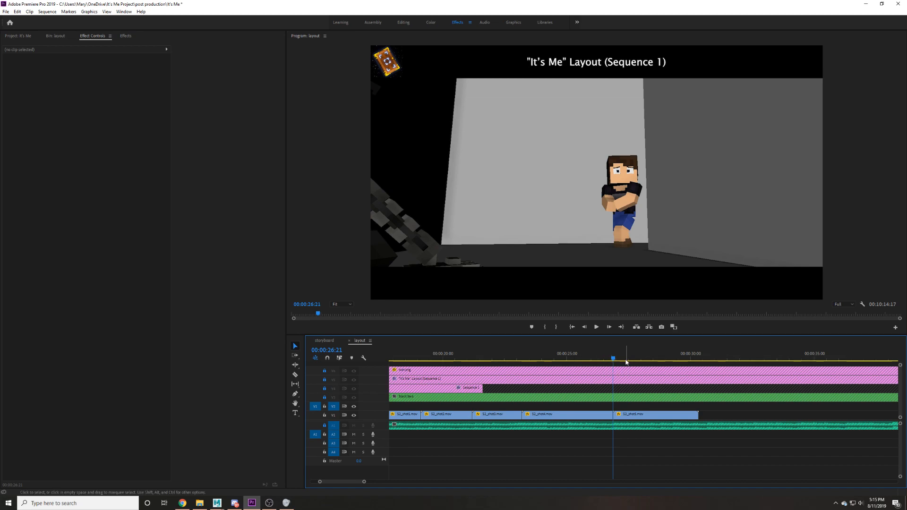
left_click_drag(614, 358, 611, 359)
key("ctrl+s")
Play back S2_shot5 from its cut to check its timing, saving the project along the way.
key("space")
key("space")
left_click(205, 295)
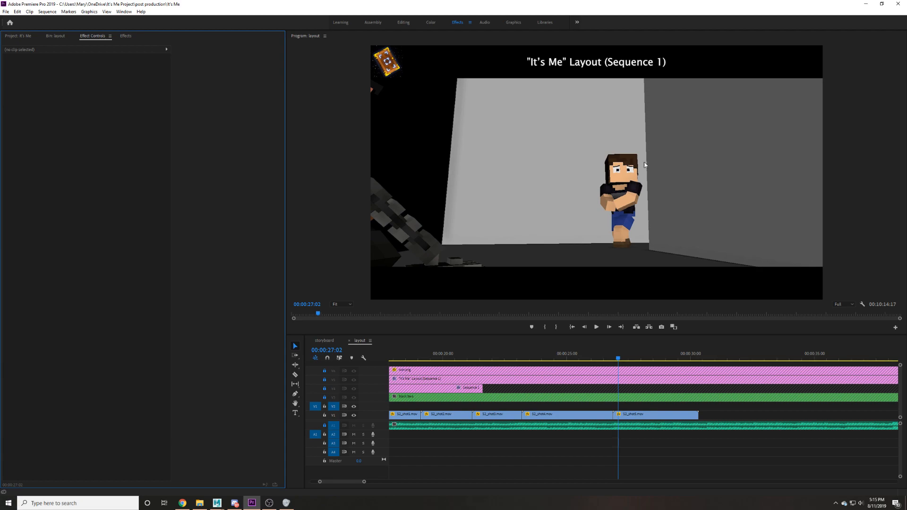
left_click(658, 451)
key("ctrl+s")
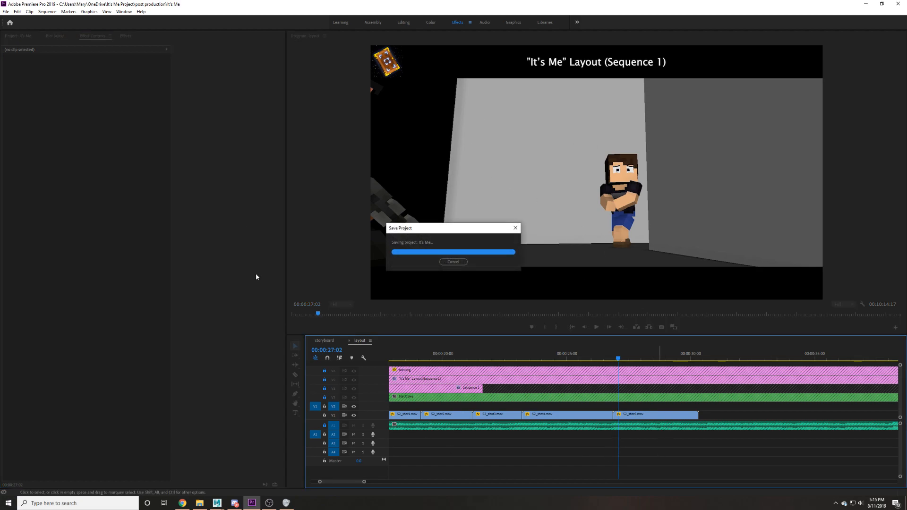
key("space")
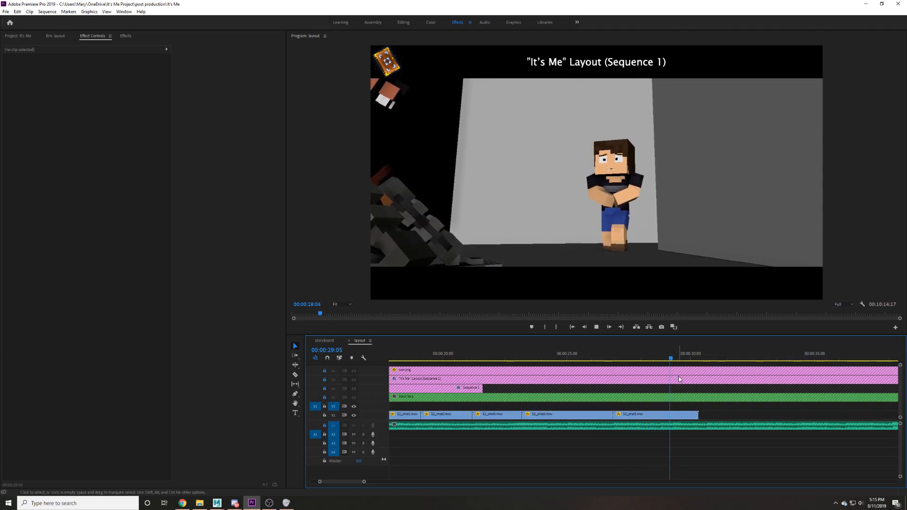
key("space")
key("space")
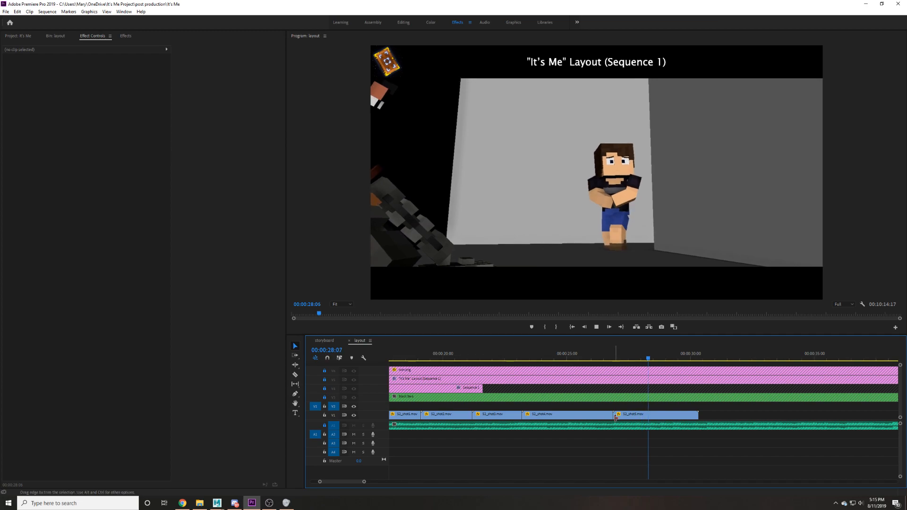
key("space")
Ripple-trim a few frames off the start of S2_shot5 and replay the cut from S2_shot4.
mouse_move(618, 417)
left_mouse_down()
mouse_move(630, 422)
mouse_move(623, 419)
left_mouse_up()
left_click(608, 359)
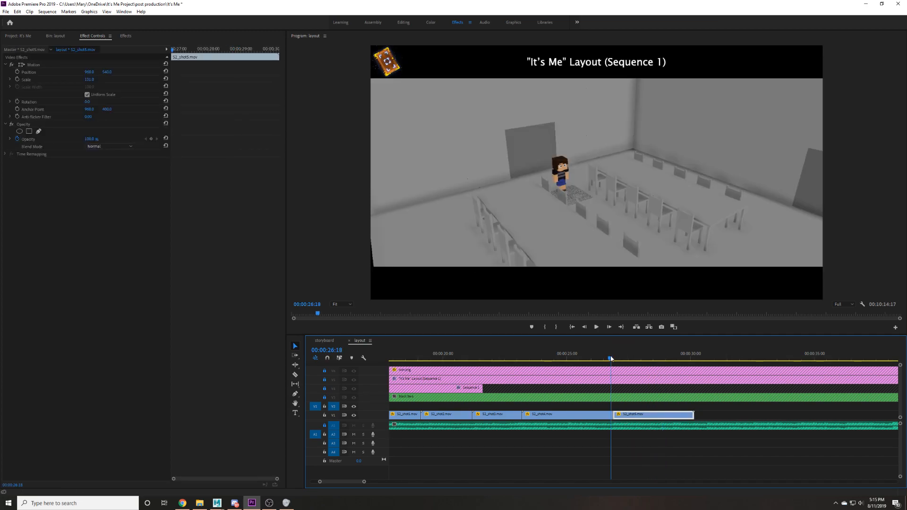
key("space")
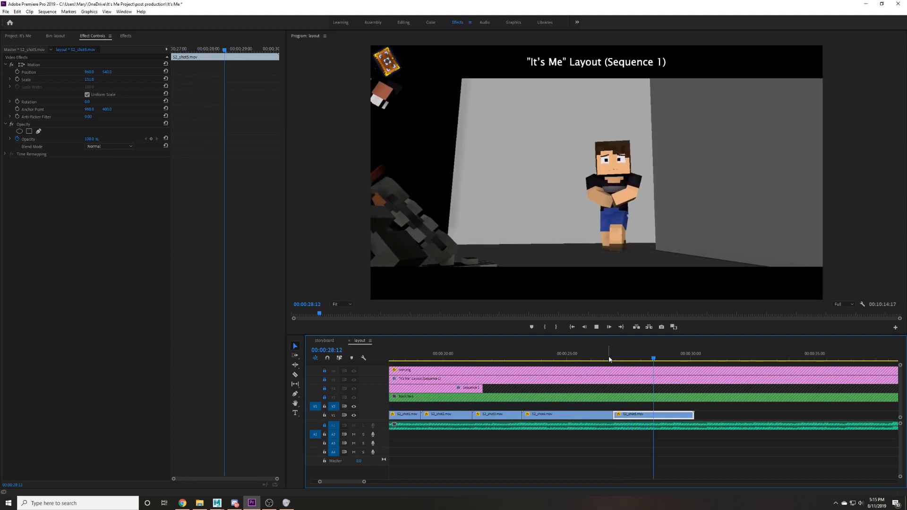
key("space")
Place S2_shot6.mov on V2 at 00:00:28:18, set its scale to 131 and save the project.
left_click_drag(651, 357, 660, 356)
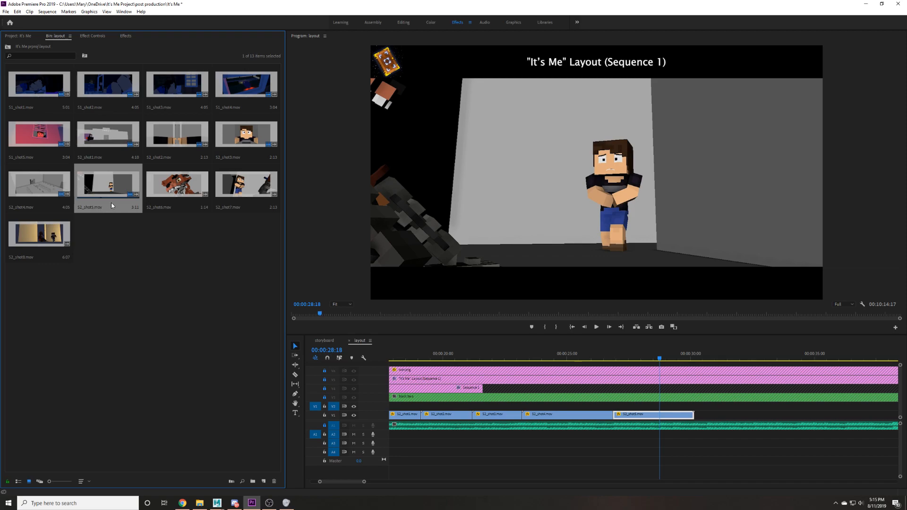
left_click_drag(177, 187, 668, 409)
left_click(682, 437)
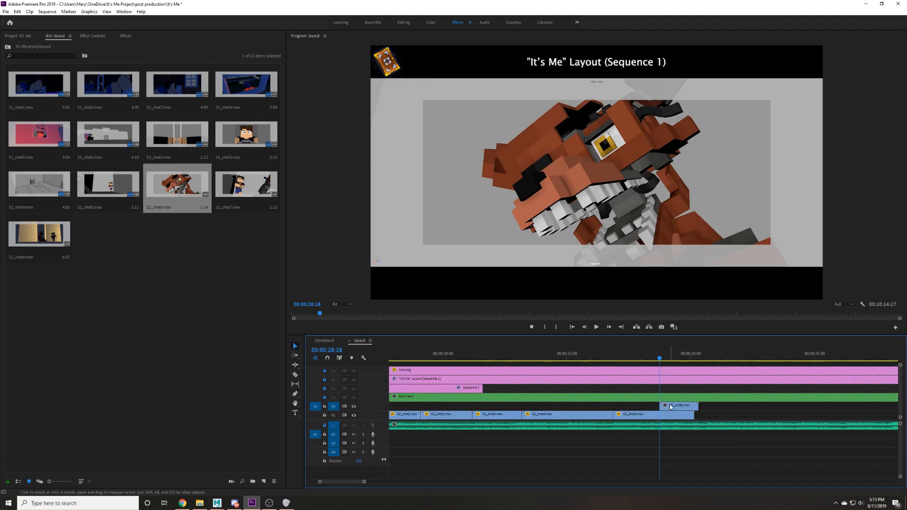
left_click(92, 36)
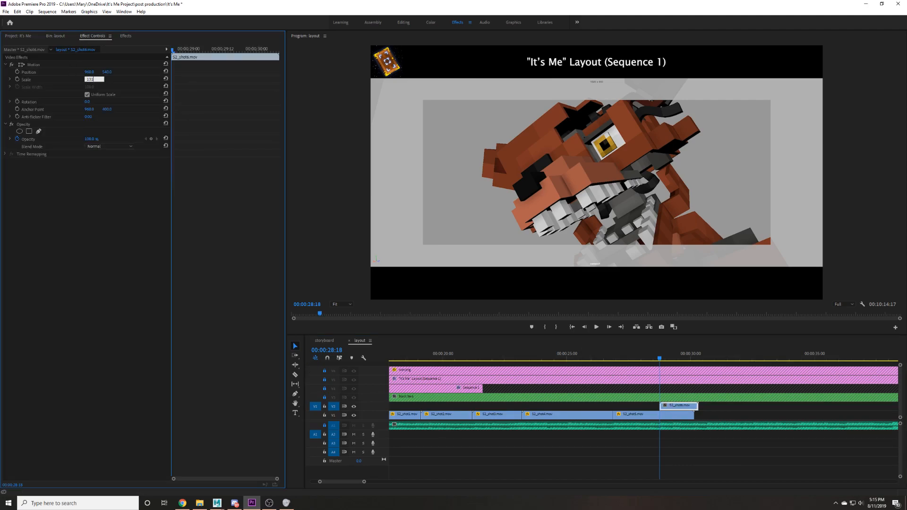
key("Return")
key("Return")
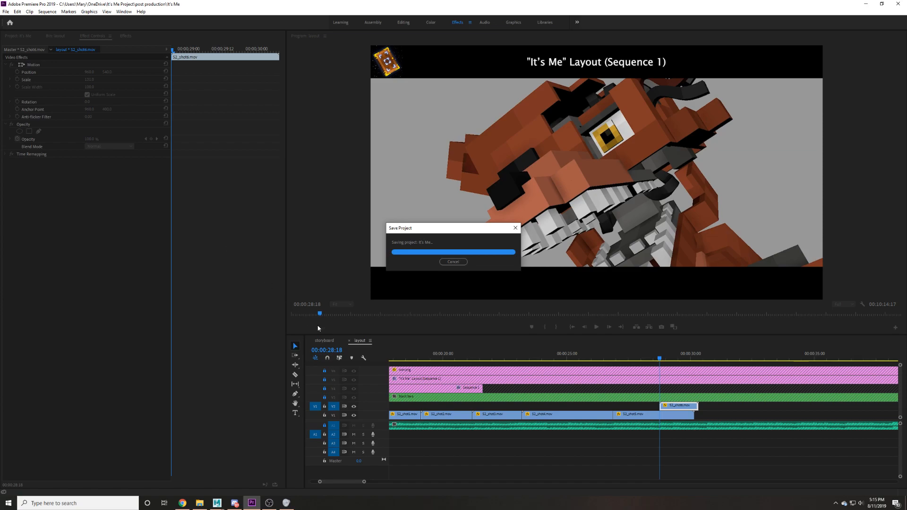
Replay the cut into S2_shot6 repeatedly and nudge the clip on V2 slightly later to match the music.
left_click(684, 406)
key("space")
left_click(672, 355)
key("space")
left_click_drag(686, 410, 688, 409)
left_click(678, 357)
key("space")
key("space")
key("alt+Right")
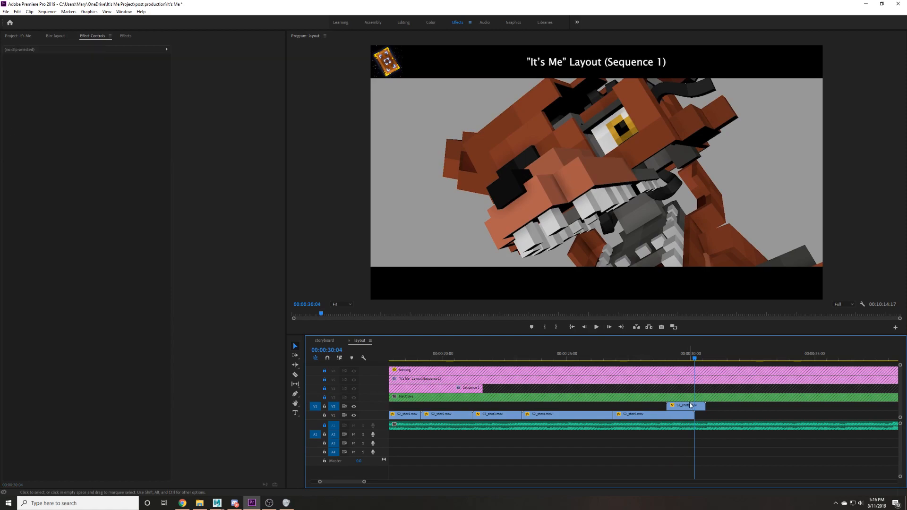
left_click(670, 357)
key("space")
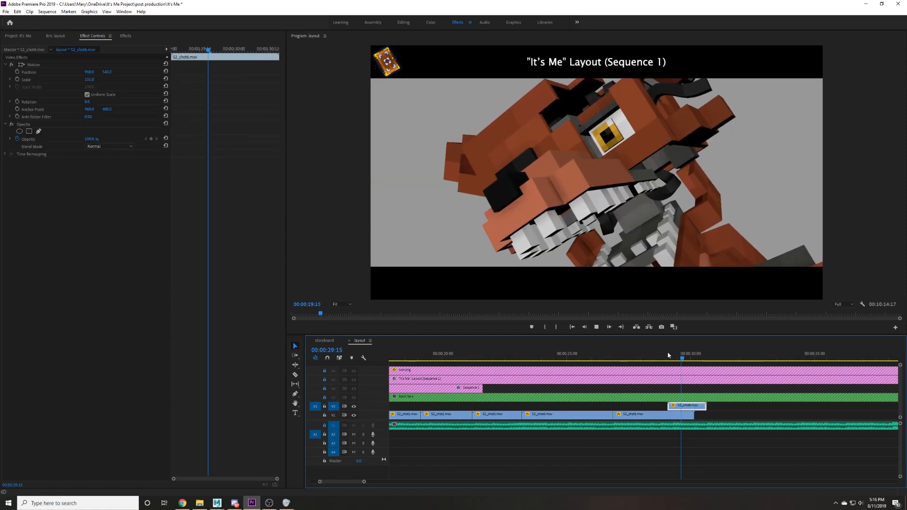
left_click_drag(673, 357, 648, 357)
key("space")
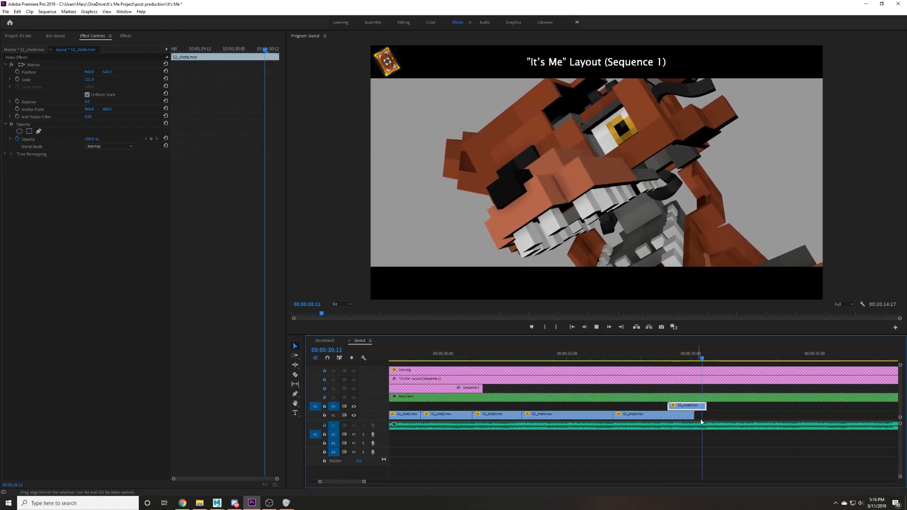
Move the S2_shot6 clip straight down onto V1 over the end of S2_shot5 and replay the cut.
key("space")
left_click_drag(699, 413, 699, 415)
left_click(658, 358)
key("space")
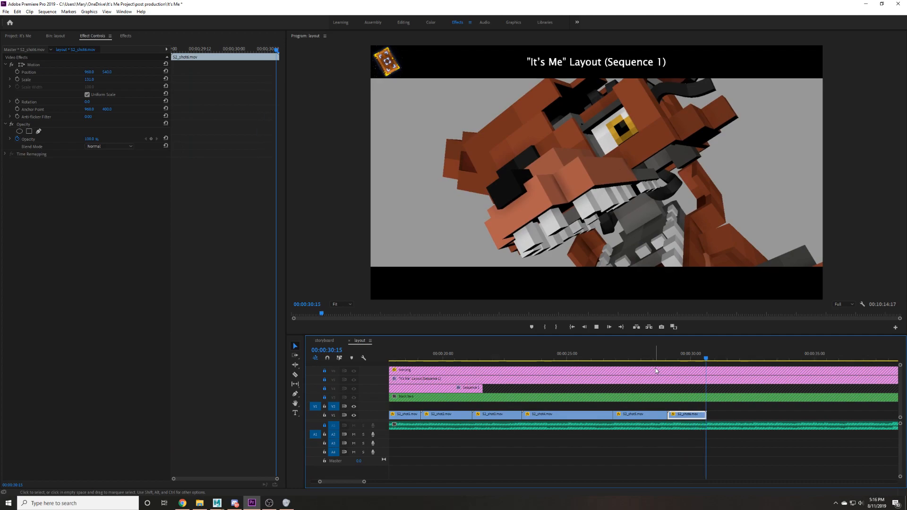
Save the project and place S2_shot7.mov on V2 directly after S2_shot6, without its audio and scaled to 131.
left_click(52, 35)
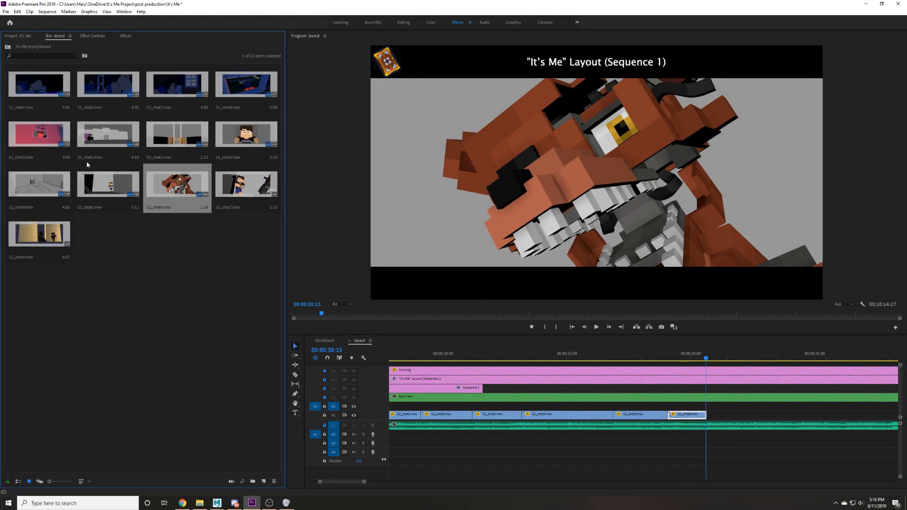
key("ctrl+s")
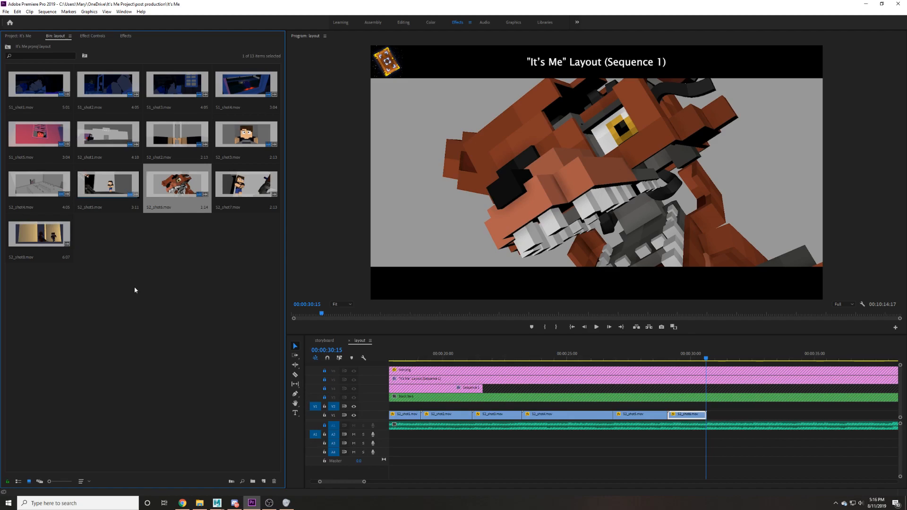
left_click_drag(246, 186, 711, 409)
key("j")
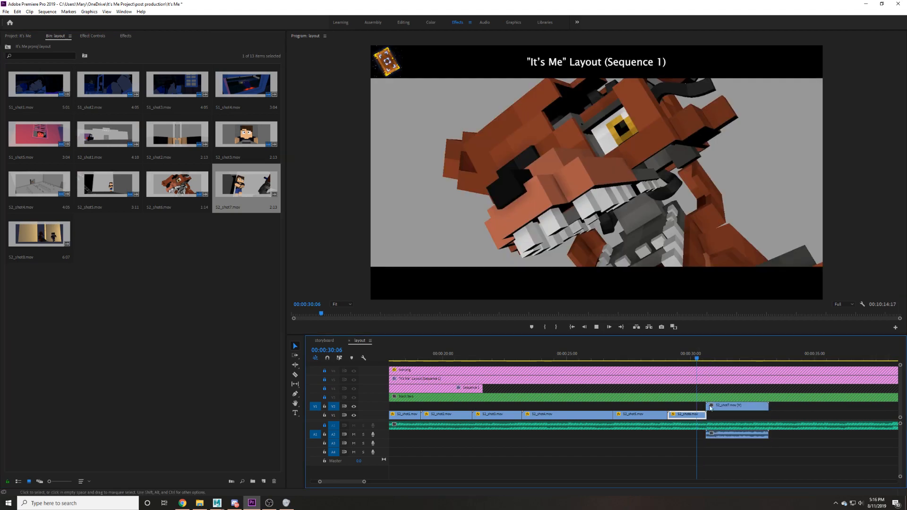
left_click(731, 435)
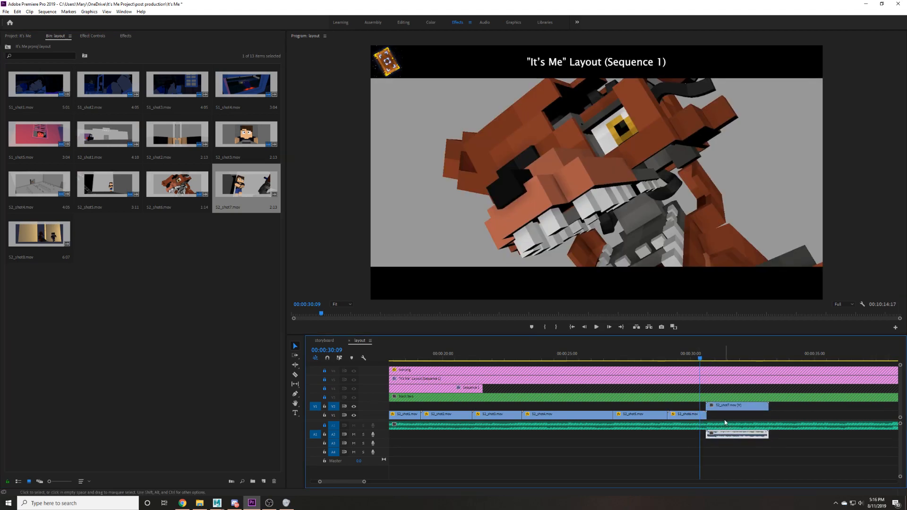
left_click(93, 36)
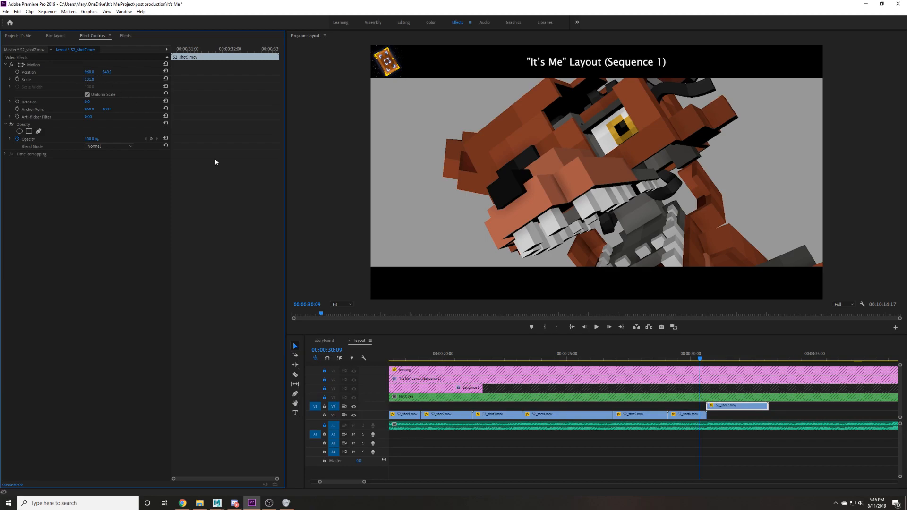
Play the cut into S2_shot7 and slide the clip on V2 slightly earlier so it overlaps the end of S2_shot6.
key("space")
key("space")
left_click(712, 409)
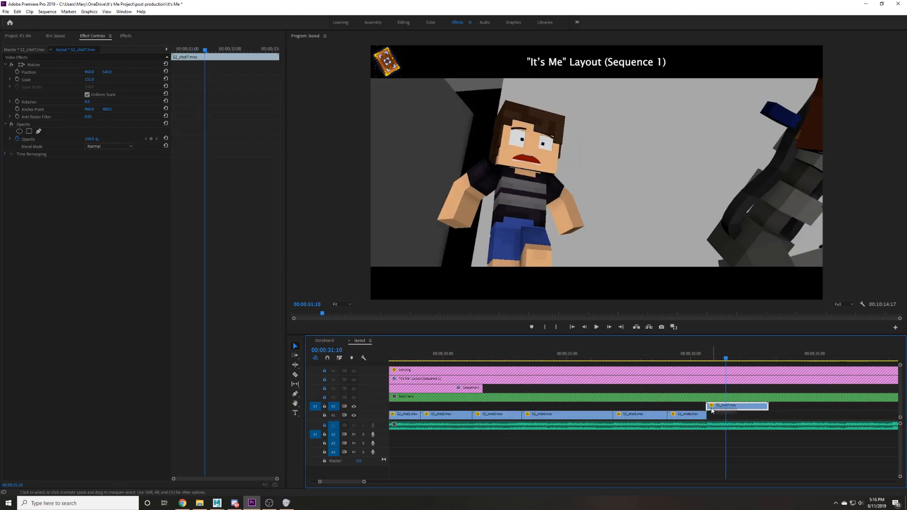
left_click_drag(713, 411, 709, 410)
left_click(709, 359)
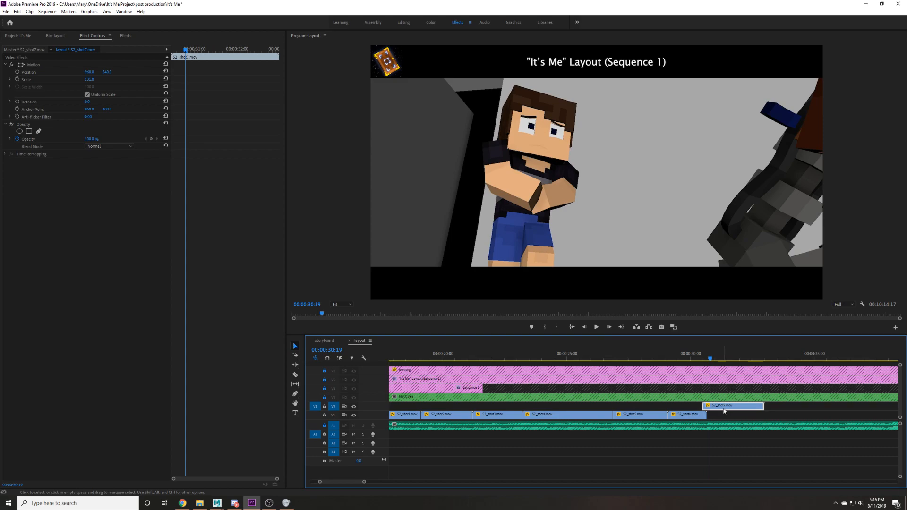
double_click(722, 408)
left_click_drag(719, 410, 716, 410)
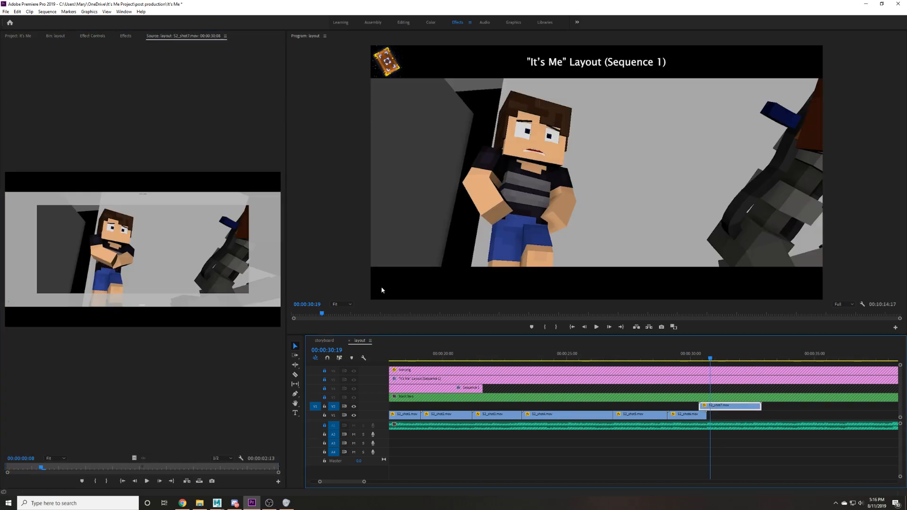
left_click(89, 37)
key("space")
key("space")
Trim the start of S2_shot7 on V2 slightly and replay the cut from S2_shot6 against the music.
left_click_drag(704, 405, 717, 409)
left_click(690, 358)
key("space")
key("space")
key("space")
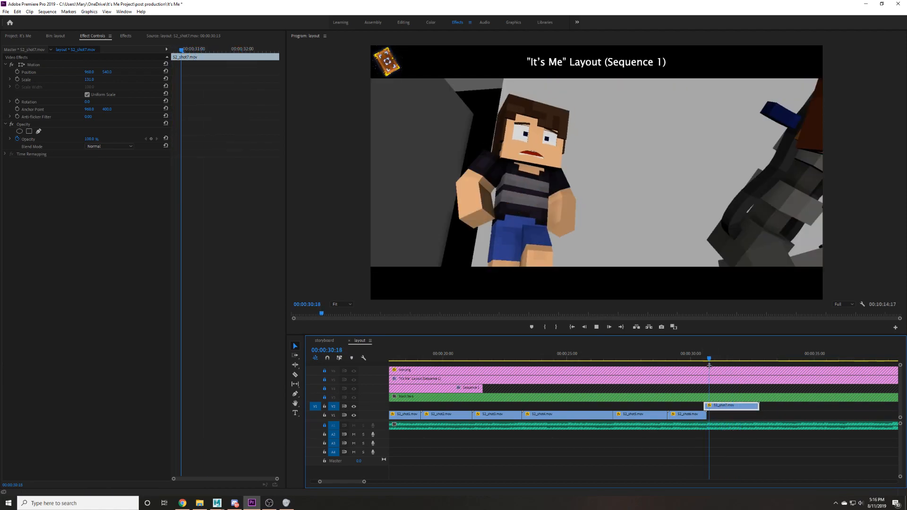
left_click(687, 357)
key("space")
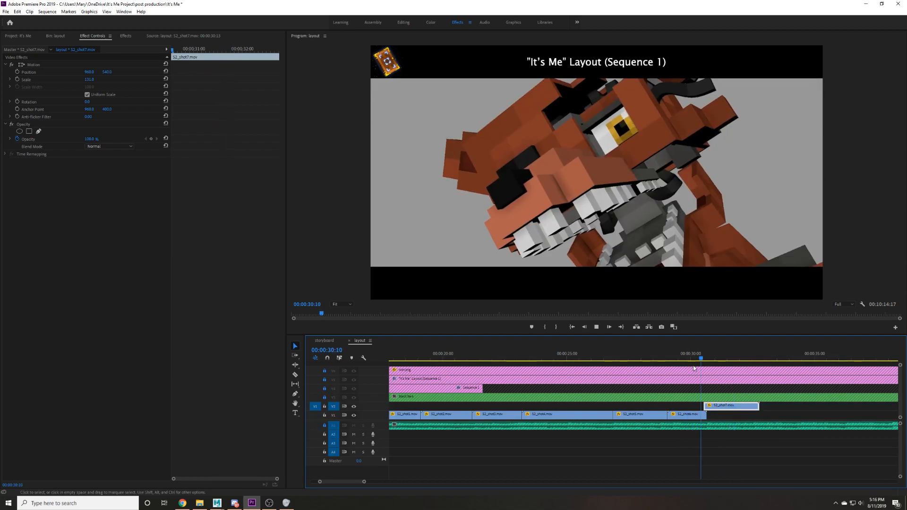
key("space")
Move S2_shot7 straight down onto V1 over the end of S2_shot6 and play through it.
left_click_drag(721, 414, 721, 415)
key("space")
left_click(727, 357)
key("space")
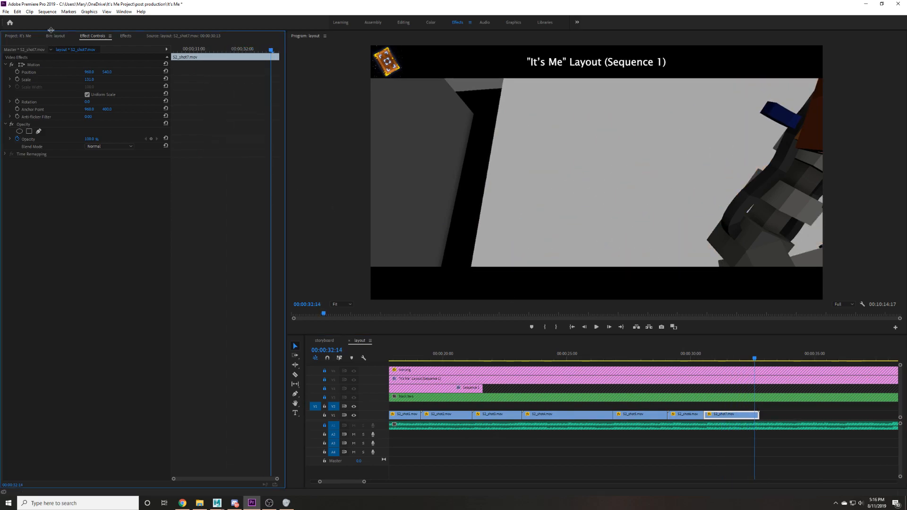
Place S2_shot8.mov on V2 overlapping the end of S2_shot7, set its scale to 131 and save the project.
left_click(56, 36)
left_click_drag(39, 234, 758, 411)
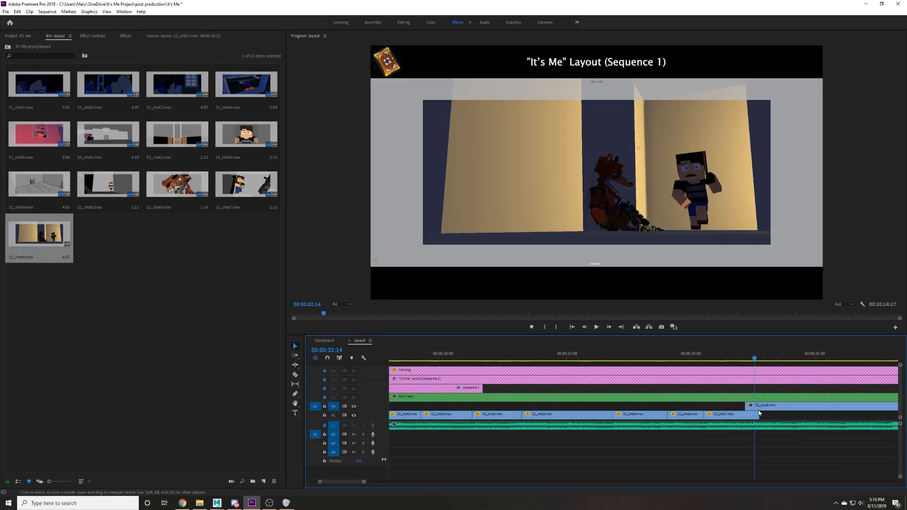
left_click(93, 36)
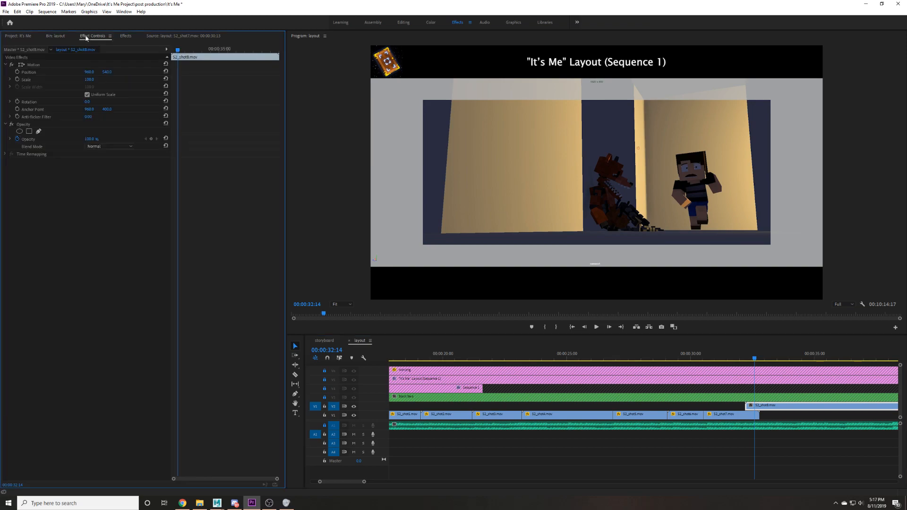
key("Return")
key("ctrl+s")
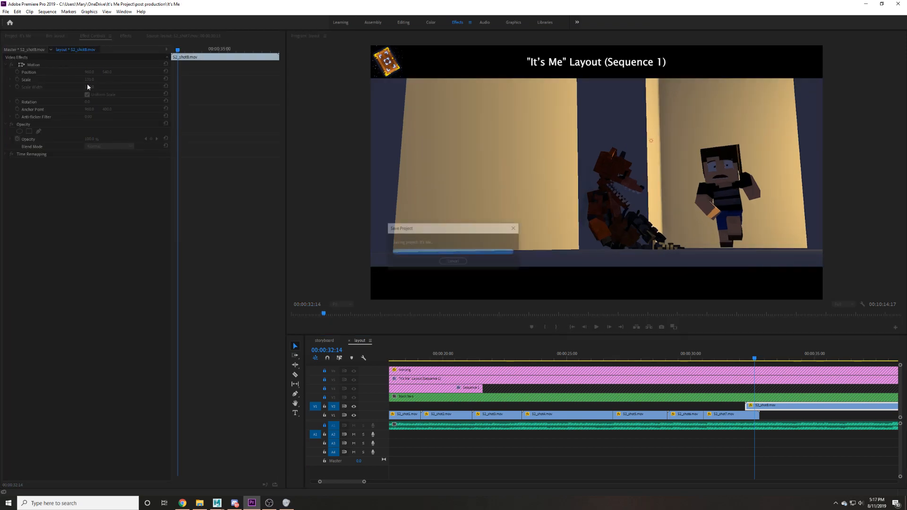
Play from S2_shot7 through S2_shot8 and trim the end of S2_shot8 slightly earlier.
left_click(735, 358)
key("space")
key("space")
left_click(716, 357)
key("space")
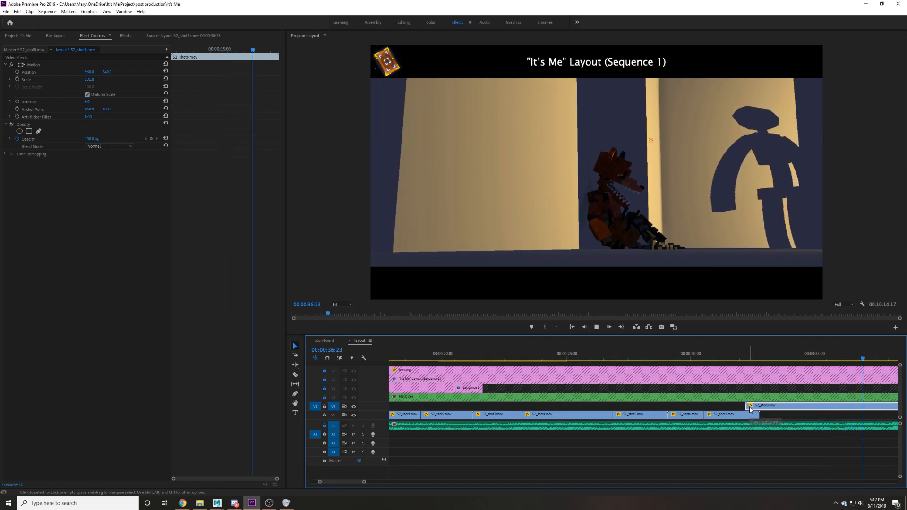
key("space")
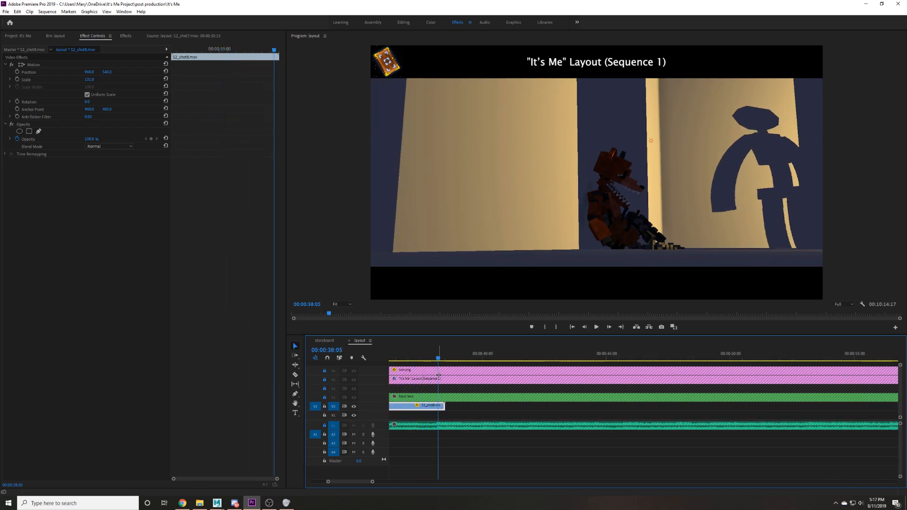
left_click_drag(437, 361, 435, 363)
left_click_drag(442, 407, 433, 411)
Replay the cut into S2_shot8 and trim the clip's start on V2 slightly later to match the music.
left_click_drag(428, 360, 446, 396)
key("space")
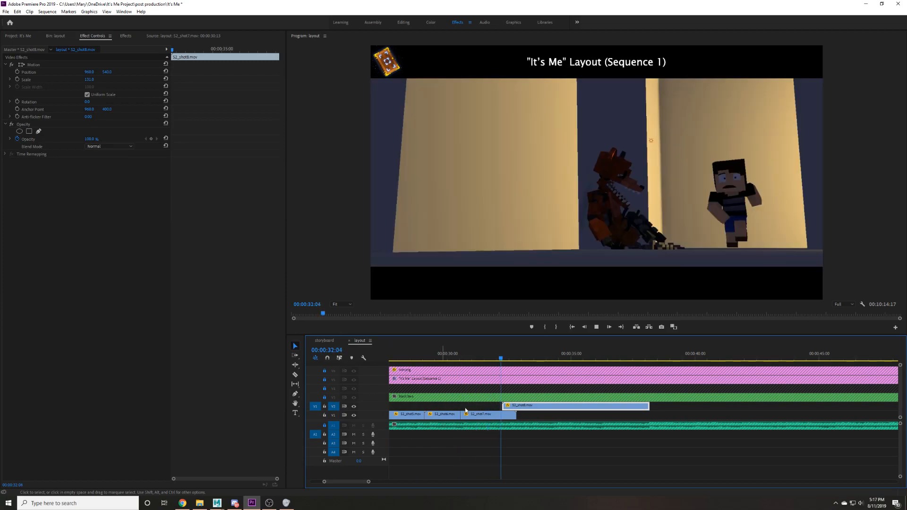
key("space")
left_click_drag(508, 407, 515, 407)
left_click(487, 359)
left_click_drag(487, 359, 501, 361)
mouse_move(508, 404)
left_mouse_down()
mouse_move(499, 407)
mouse_move(514, 406)
left_mouse_up()
key("space")
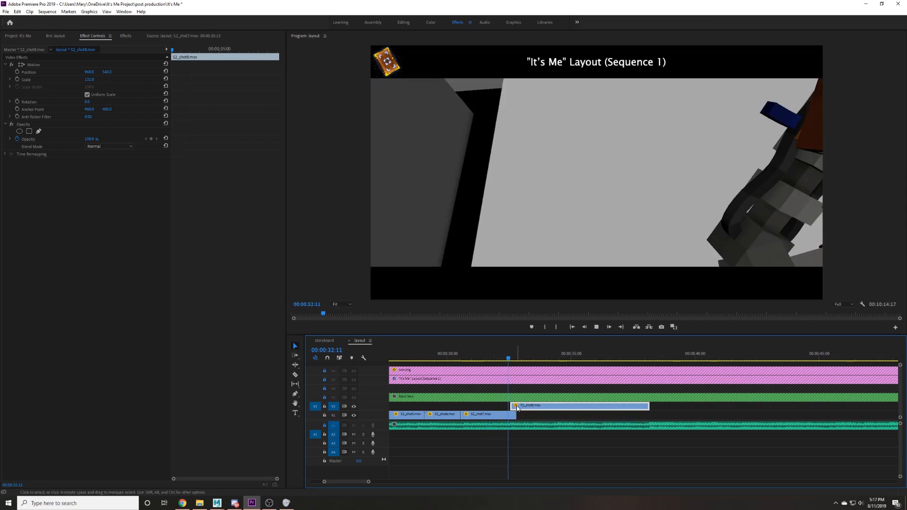
Move S2_shot8 down onto V1 over the end of S2_shot7 and replay the cut.
left_click_drag(490, 357, 498, 358)
left_click_drag(514, 406, 533, 416)
key("space")
left_click(501, 358)
key("space")
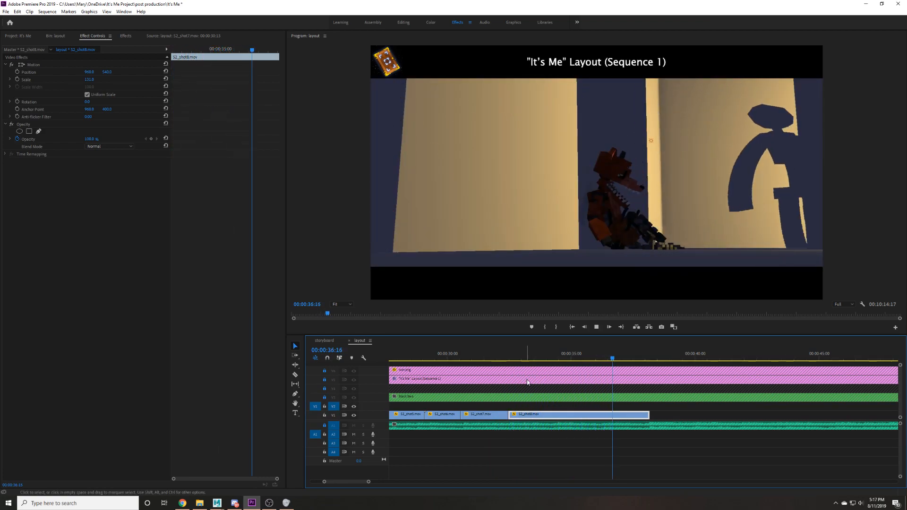
Shift the cut between S2_shot7 and S2_shot8 on V1 slightly earlier and replay it.
left_click_drag(564, 420, 564, 419)
left_click(509, 359)
mouse_move(509, 359)
left_mouse_down()
mouse_move(500, 359)
mouse_move(517, 359)
mouse_move(492, 359)
left_mouse_up()
key("space")
left_click(502, 414)
left_click_drag(508, 415, 504, 415)
left_click(496, 359)
key("space")
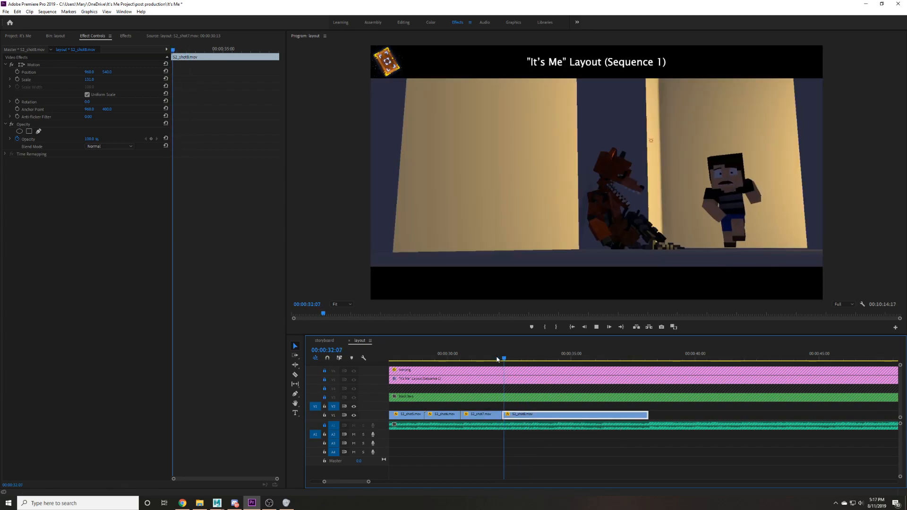
Replay the sequence from before S2_shot7, nudge the start of S2_shot8 marginally earlier and play past its end.
left_click(480, 359)
key("space")
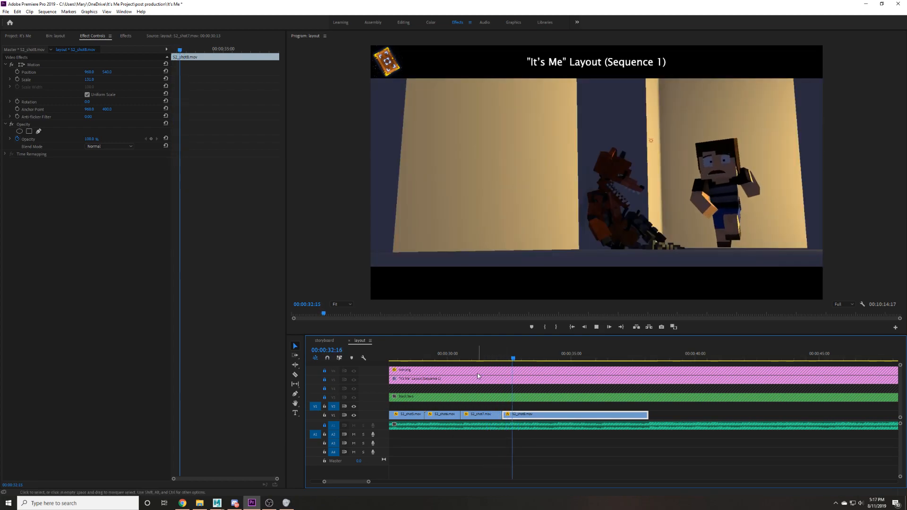
left_click(447, 357)
key("space")
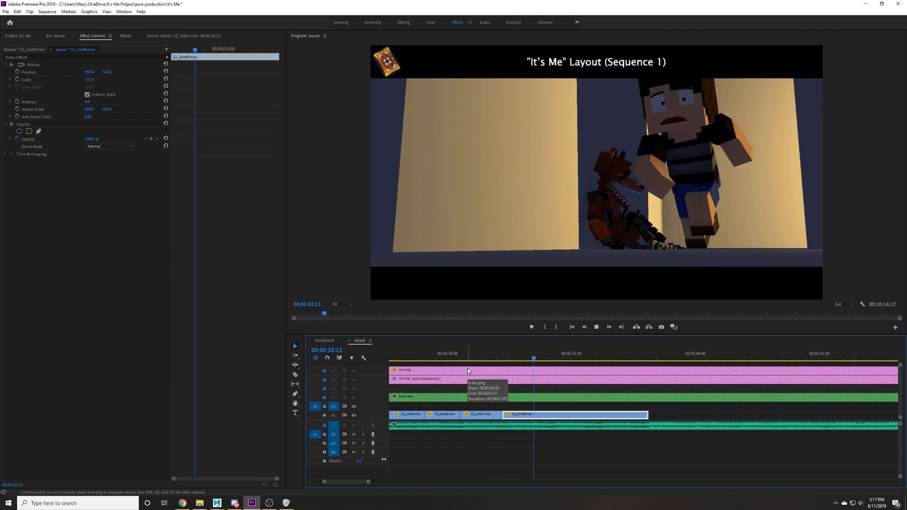
key("space")
left_click_drag(501, 415, 501, 414)
key("shift+k")
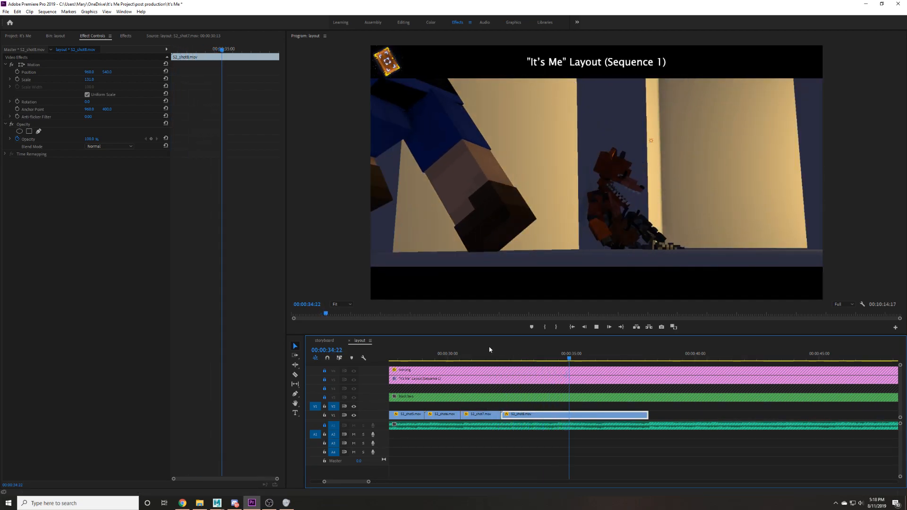
left_click(597, 325)
Save the project and set the playhead to 00:00:15:10, the first frame of S2_shot1.
scroll(370, 482, "down", 5)
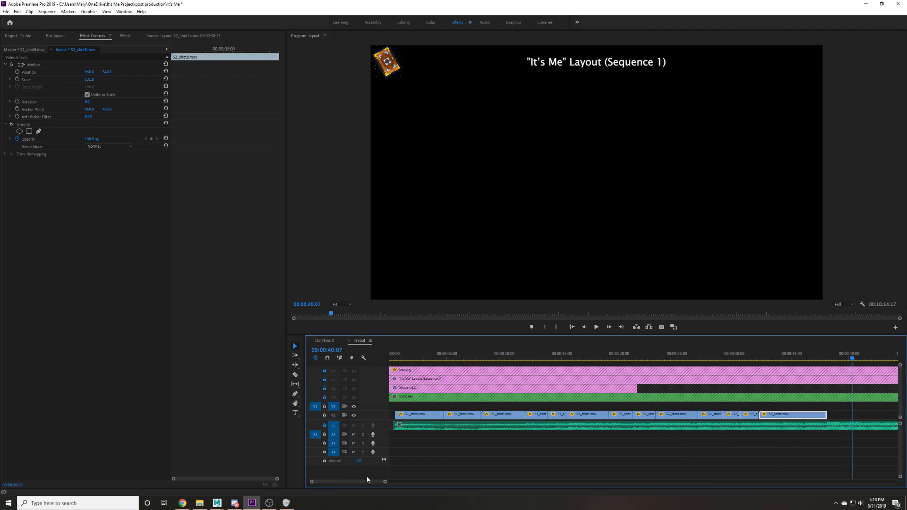
scroll(385, 483, "down", 2)
key("ctrl+s")
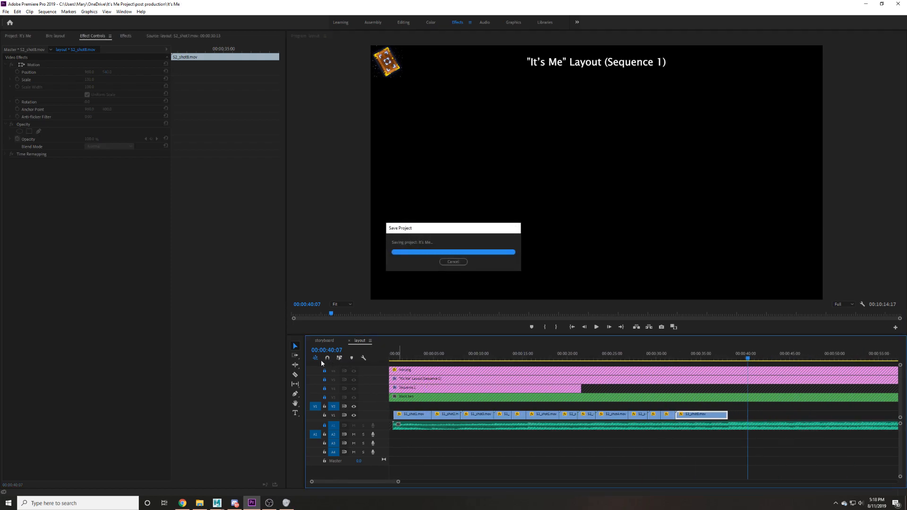
left_click_drag(564, 359, 561, 363)
left_click(525, 358)
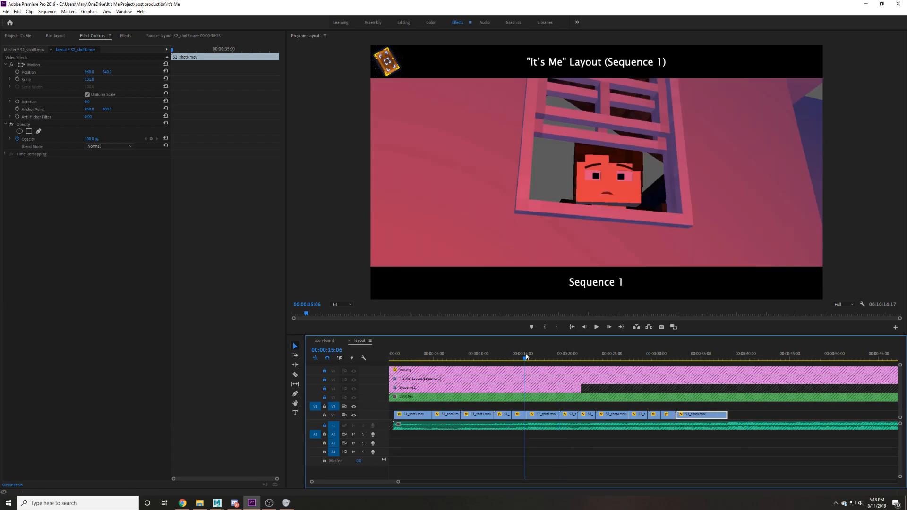
left_click(608, 330)
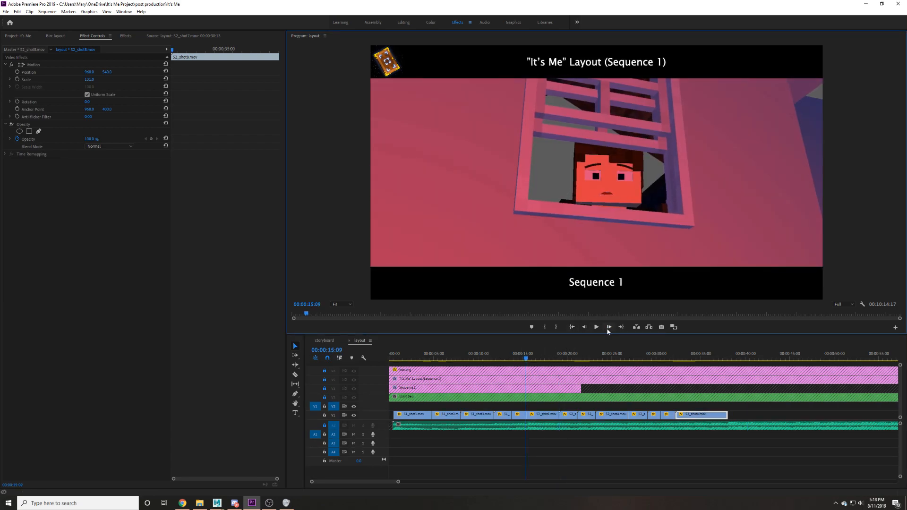
left_click(608, 327)
Unlock V4 and paste a copy of the Sequence 1 title there, starting at 00:00:15:10.
left_click(324, 388)
left_click(571, 387)
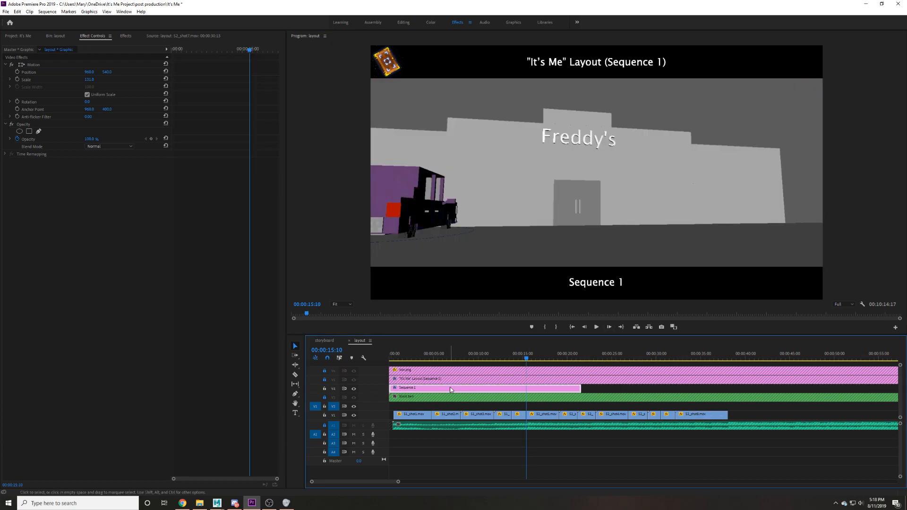
key("ctrl+v")
left_click_drag(558, 407, 558, 388)
Change the copied title's text to "Sequence 2" and lock V4 again.
left_click(529, 355)
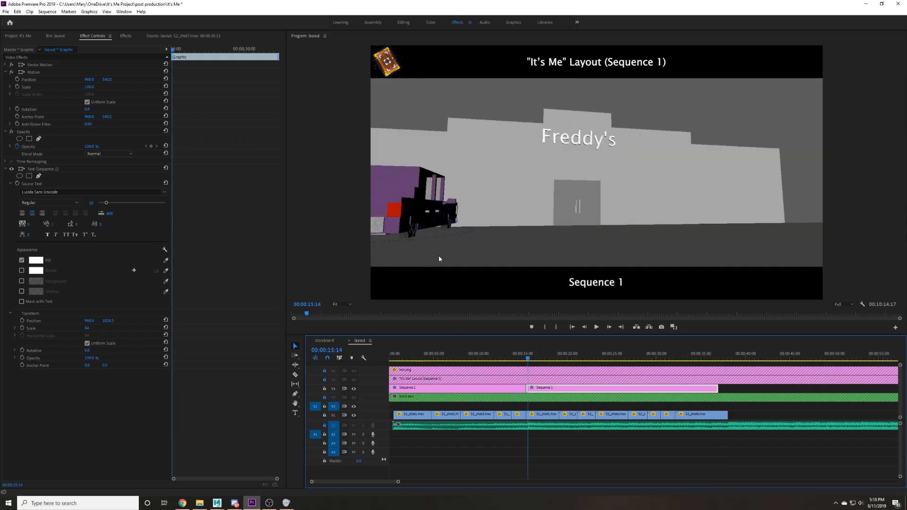
left_click(294, 413)
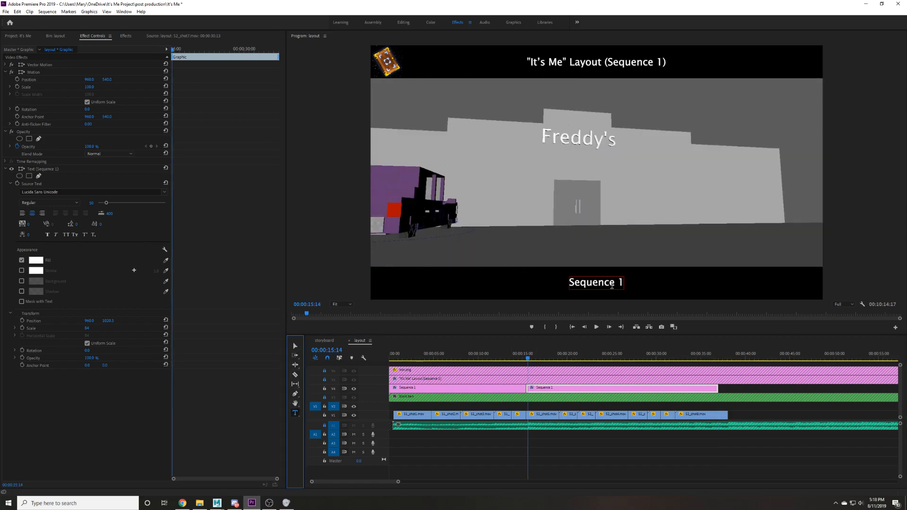
left_click(621, 282)
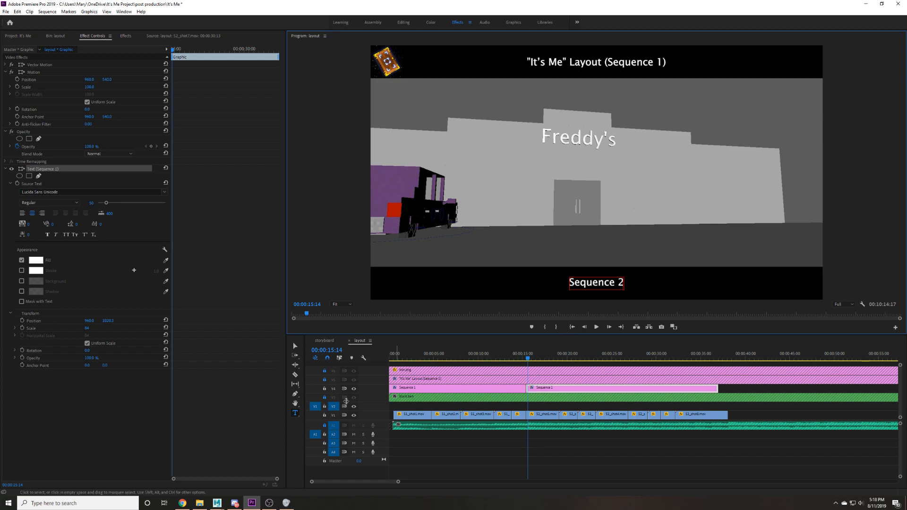
left_click(324, 388)
Unlock V5 and change the header title's text to "It's Me" Layout (Sequences 1 & 2).
left_click(324, 379)
left_click(430, 380)
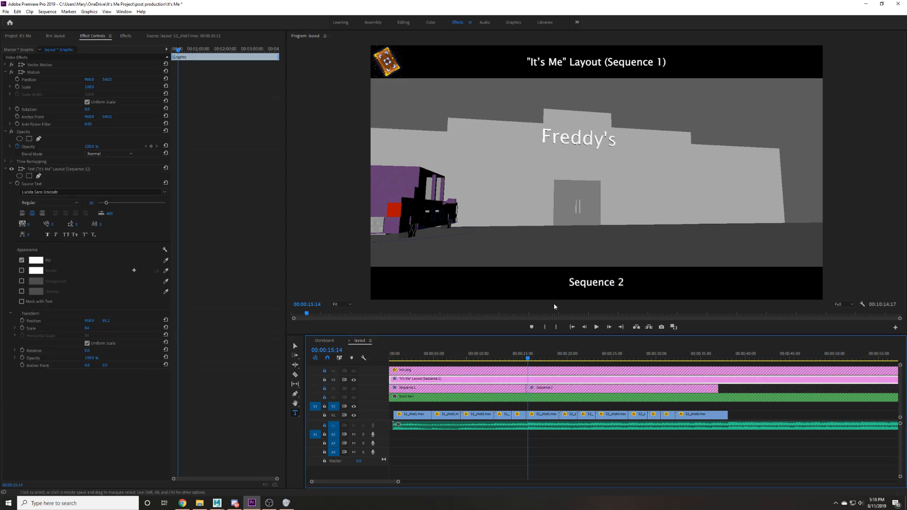
left_click(658, 64)
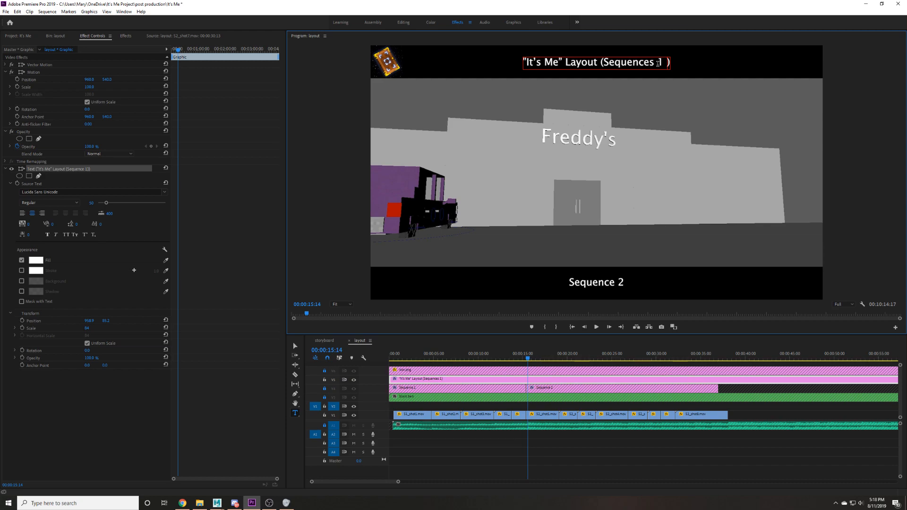
type("& 2")
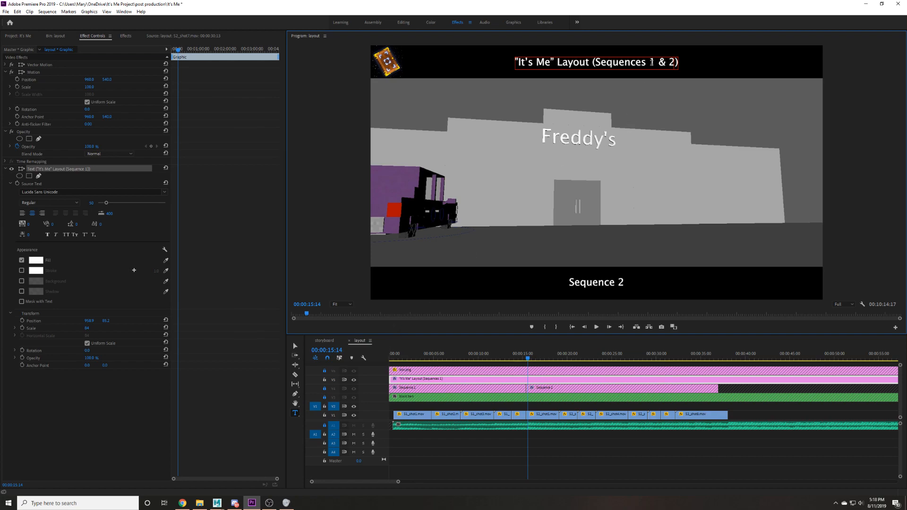
left_click(295, 345)
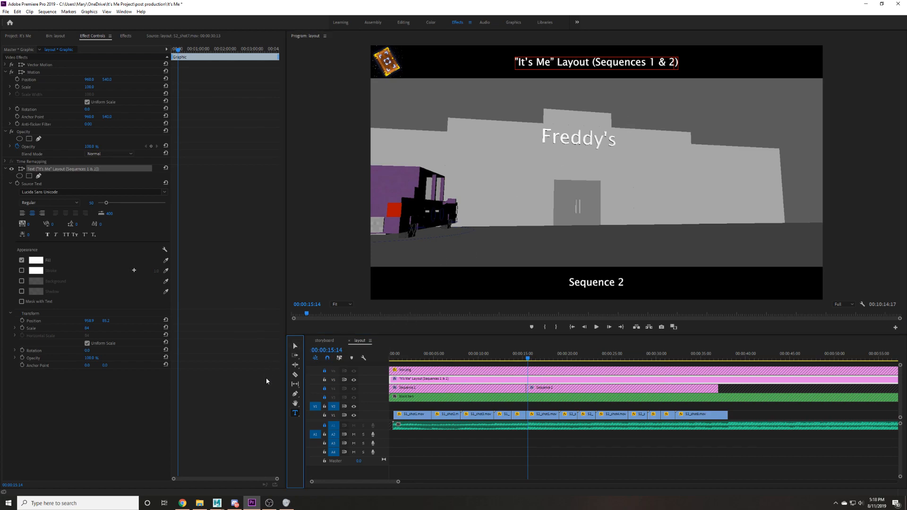
Save the project and review the layout sequence from its start in the maximized program monitor.
left_click(463, 449)
key("ctrl+s")
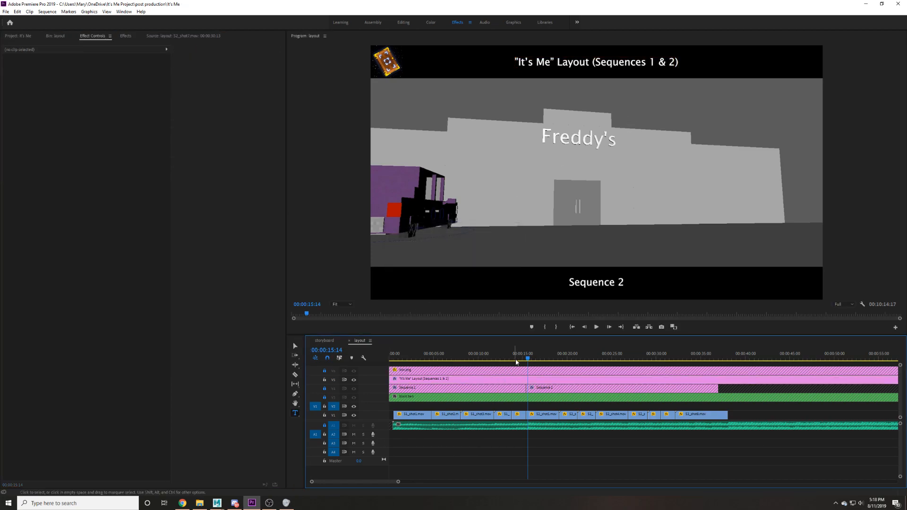
key("Home")
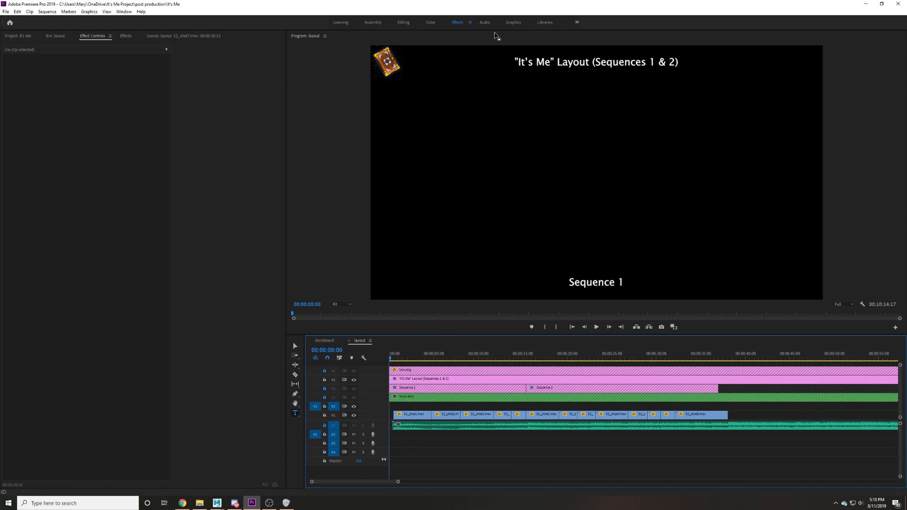
key("grave")
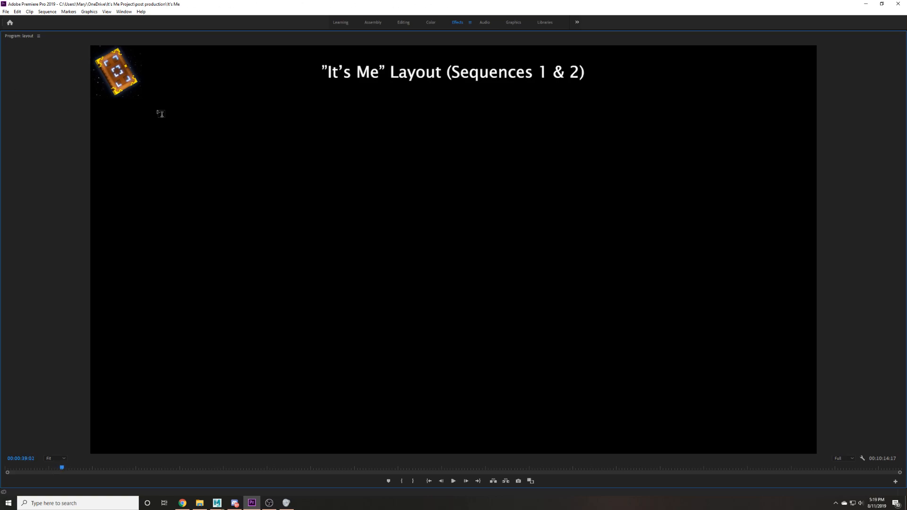
key("grave")
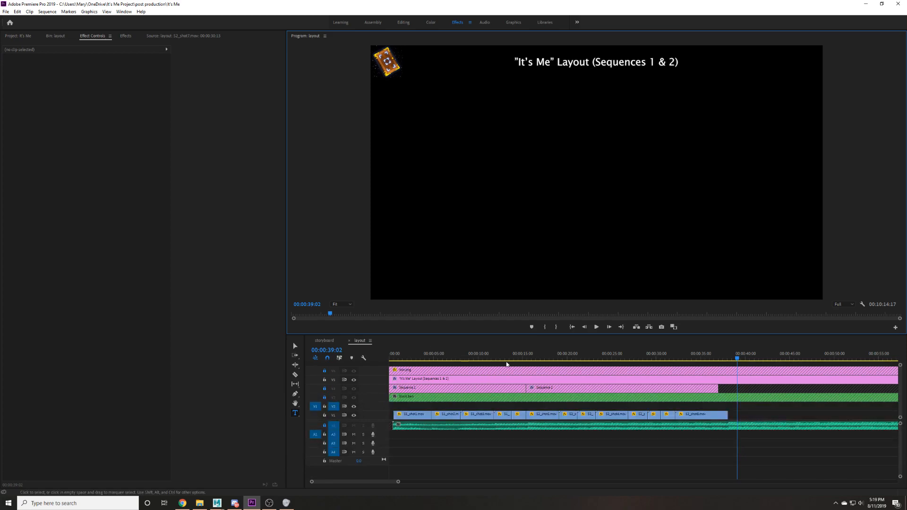
Play back the transition from Sequence 1 to Sequence 2, zooming in on that part of the timeline.
left_click(510, 359)
key("space")
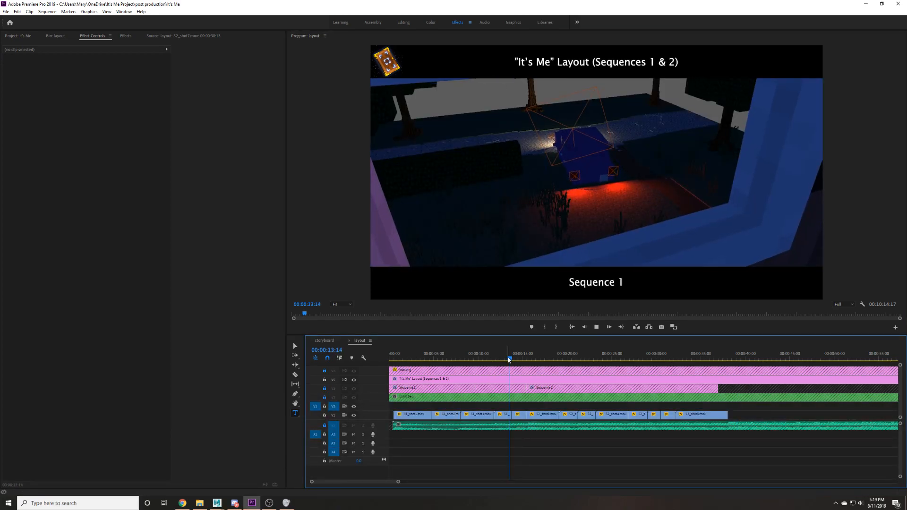
key("space")
left_click_drag(397, 481, 347, 484)
key("space")
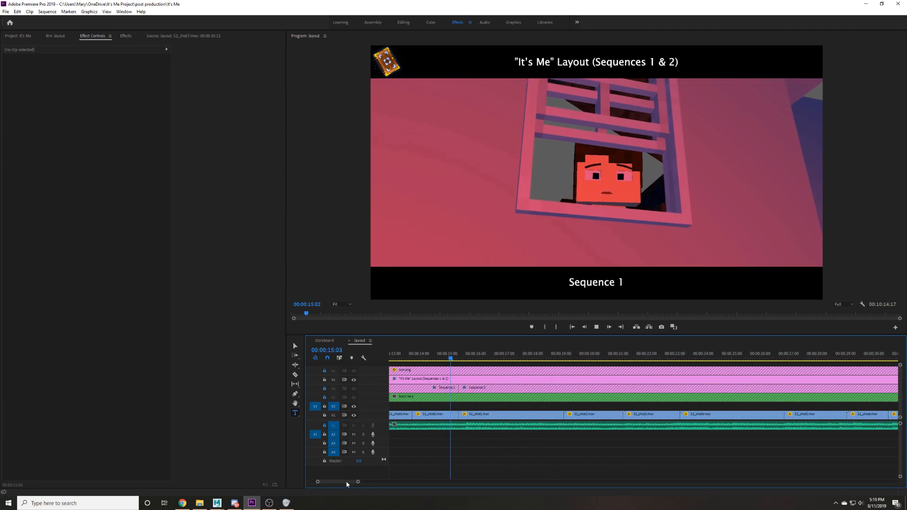
key("space")
Roll the cut between the last Sequence 1 shot and S2_shot1 to 00:00:15:14 and play it back.
left_click_drag(456, 355, 465, 355)
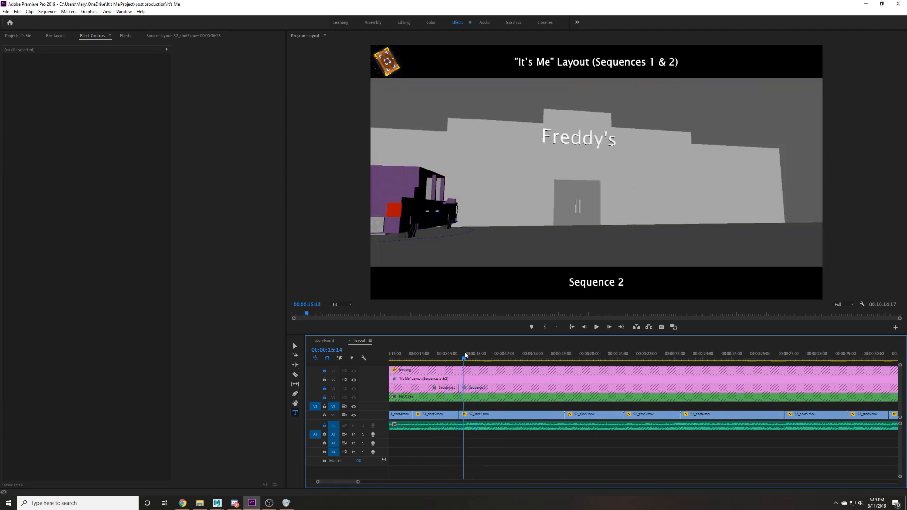
left_click_drag(461, 414, 466, 413)
left_click(457, 355)
key("space")
key("space")
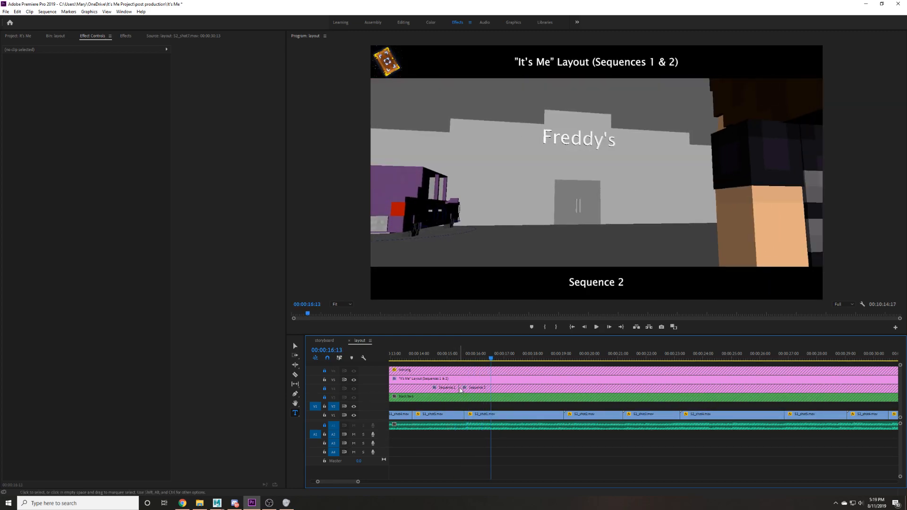
Unlock V4, roll the cut between the Sequence 1 and Sequence 2 titles to match the shot cut, and check playback.
left_click(324, 389)
left_click(463, 388)
left_click_drag(463, 388, 464, 387)
left_click(457, 359)
key("space")
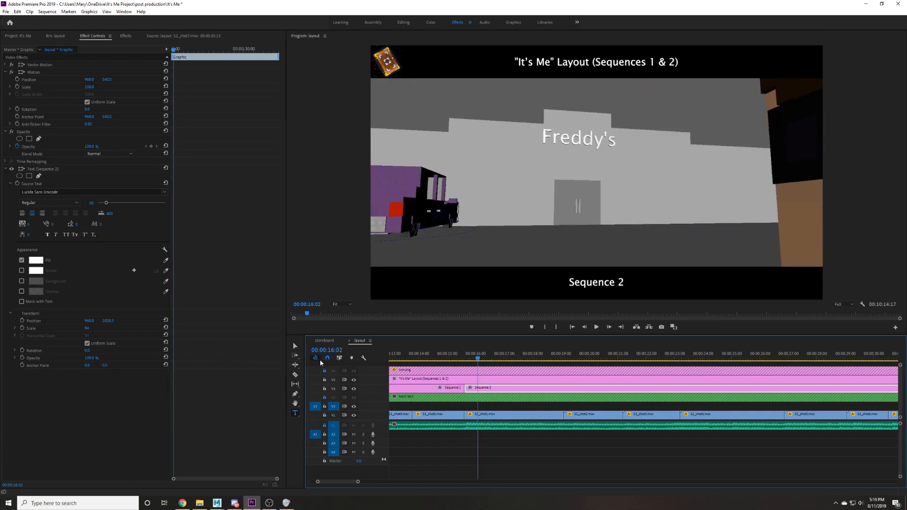
Save the project and lock the title tracks V5 and V4 again.
left_click_drag(358, 481, 403, 482)
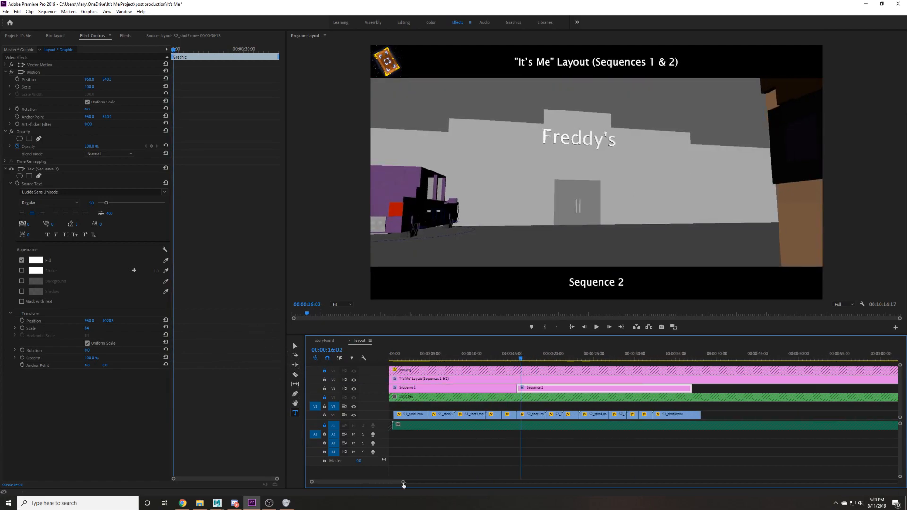
key("ctrl+s")
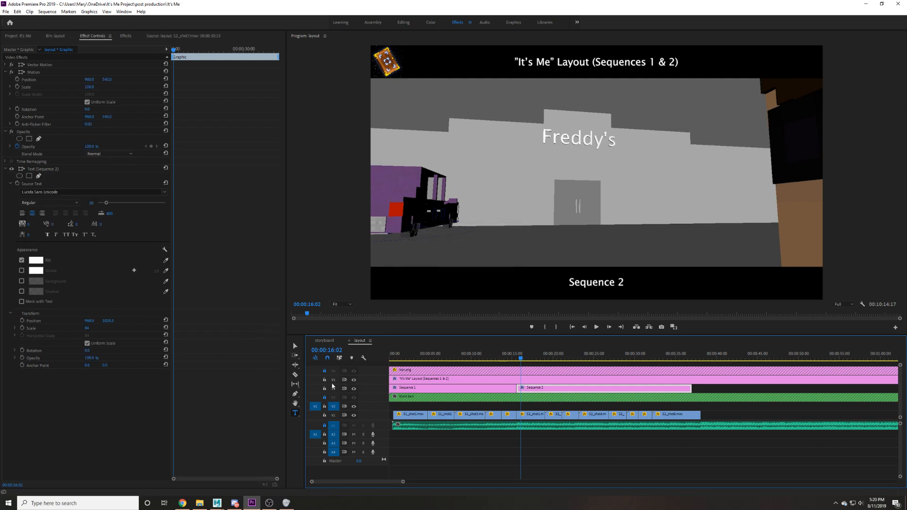
left_click(354, 380)
left_click(324, 380)
left_click(455, 445)
left_click(324, 388)
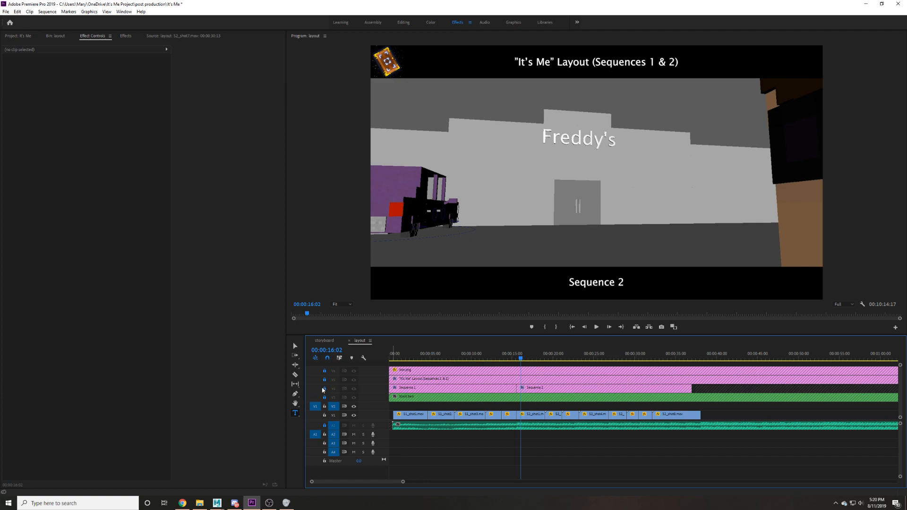
Save the project again and play the full edit from the beginning in the maximized program monitor.
left_click_drag(434, 350, 228, 316)
key("ctrl+s")
double_click(462, 37)
key("space")
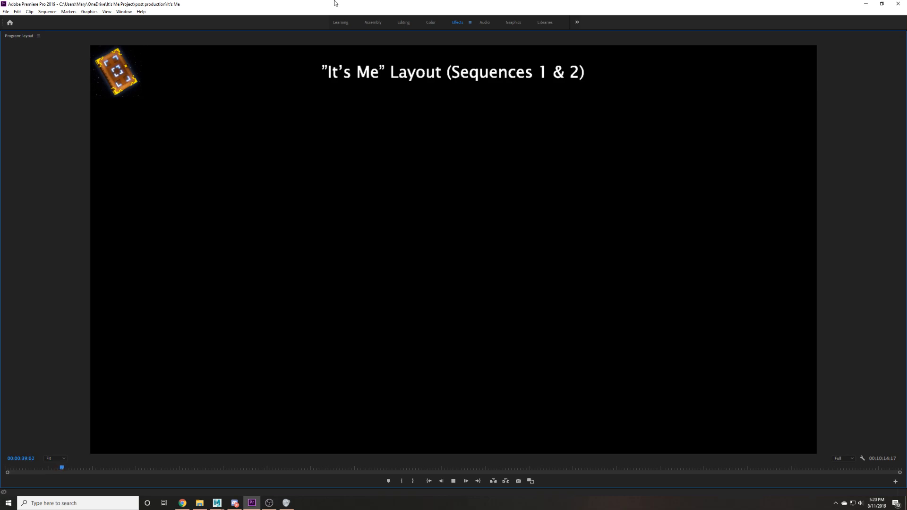
left_click(454, 482)
Examine Michael's position relative to Foxy in S2_shot6 and S2_shot7 by scrubbing around 00:00:30:20.
mouse_move(54, 465)
left_mouse_down()
mouse_move(44, 474)
mouse_move(53, 468)
left_mouse_up()
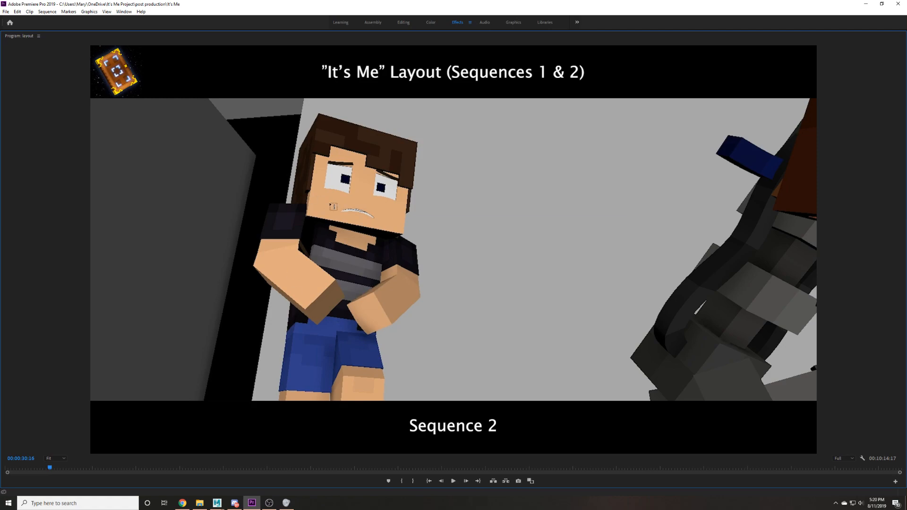
key("grave")
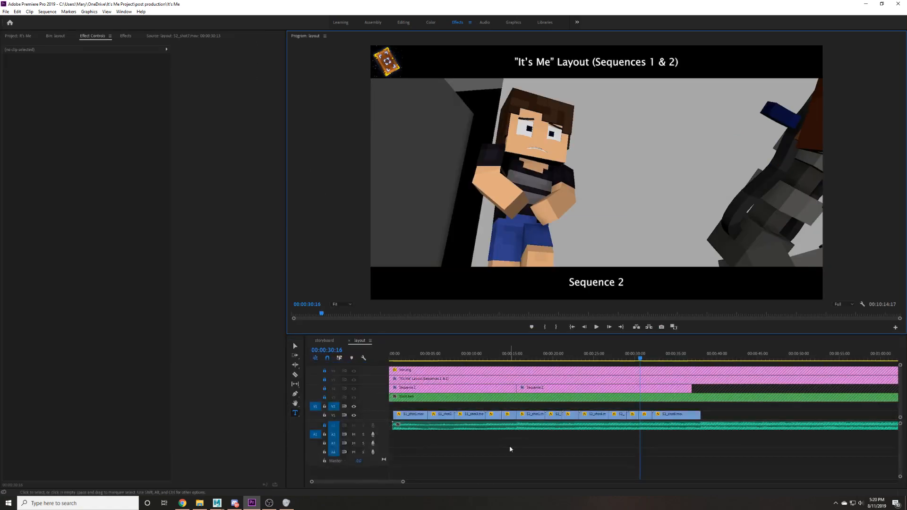
left_click_drag(403, 484, 382, 496)
left_click_drag(641, 361, 588, 369)
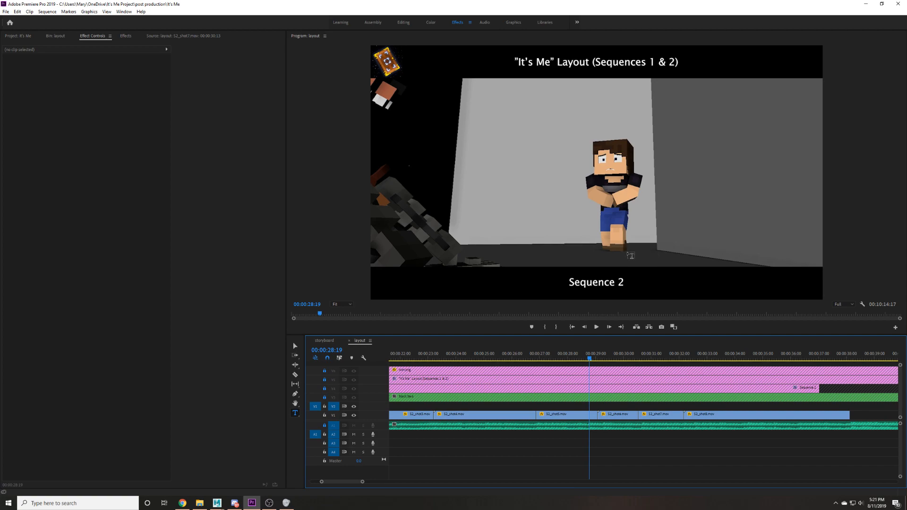
left_click(647, 355)
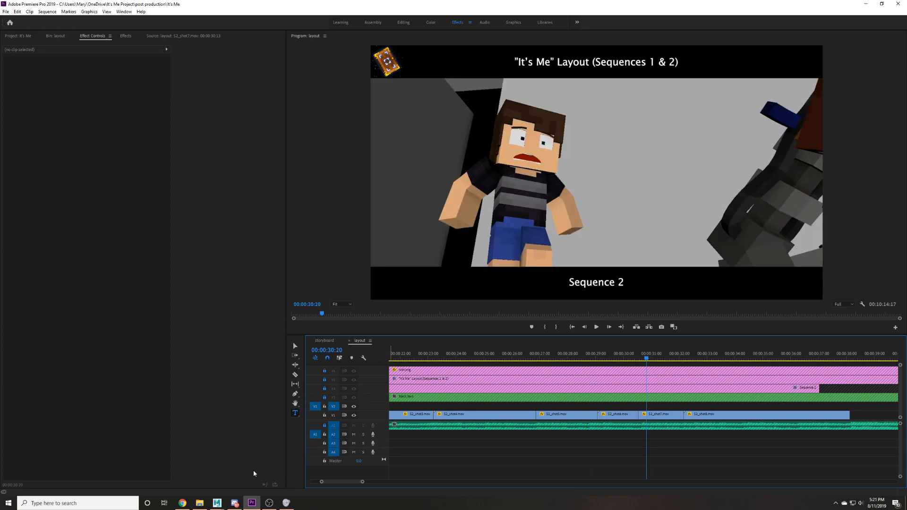
Switch to Maya and open the S2_shot7.ma scene without saving the untitled scene.
mouse_move(222, 503)
left_click(233, 485)
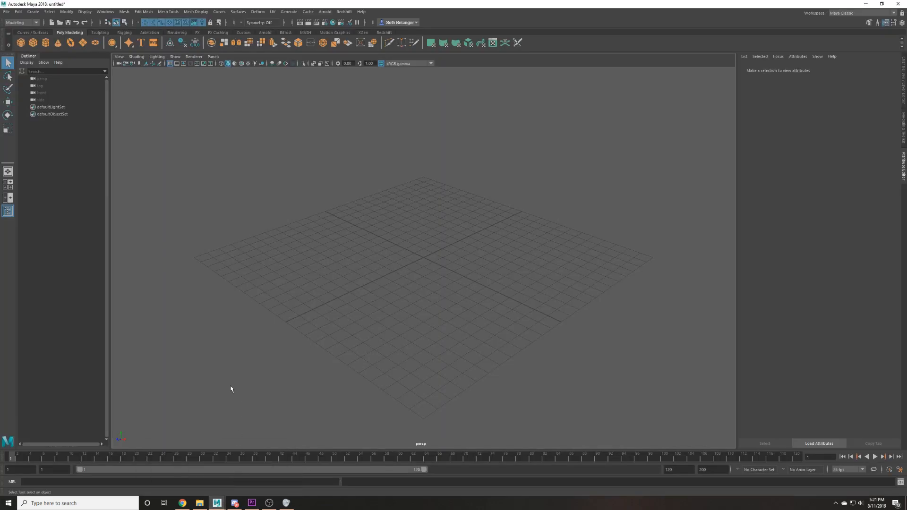
left_click(6, 11)
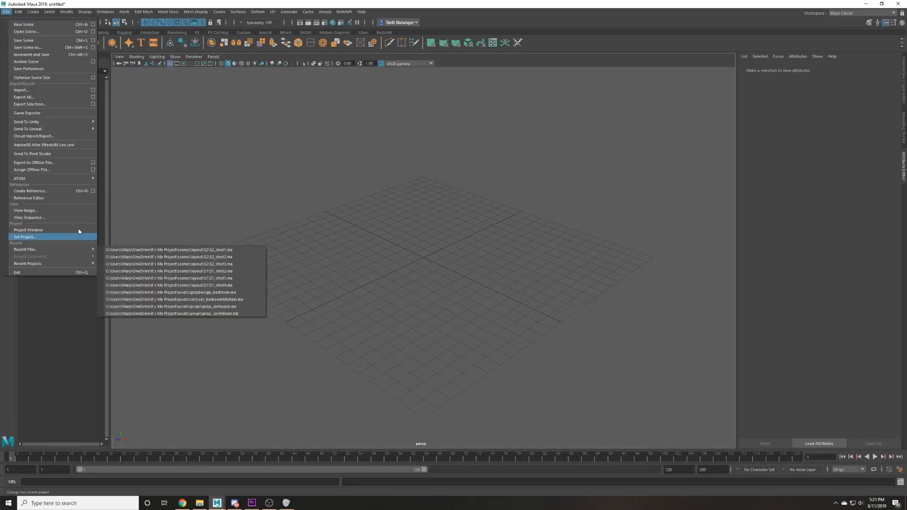
mouse_move(76, 250)
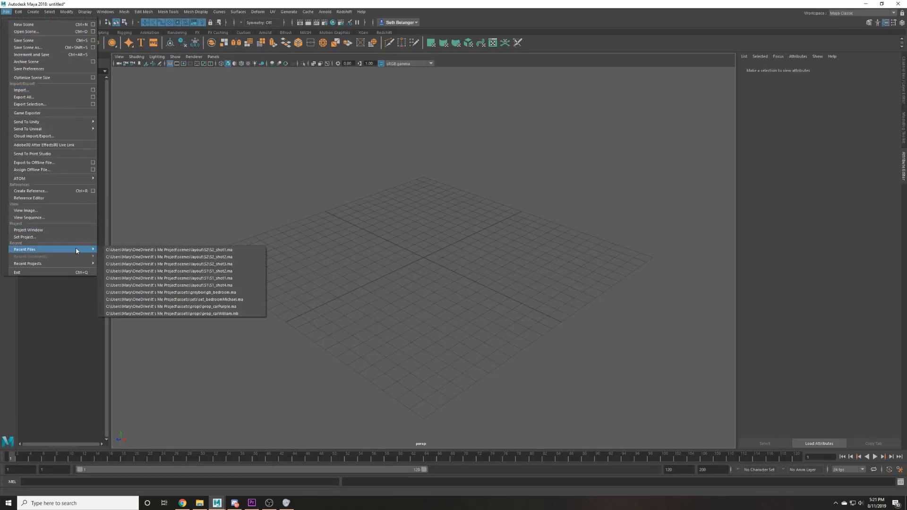
left_click(259, 504)
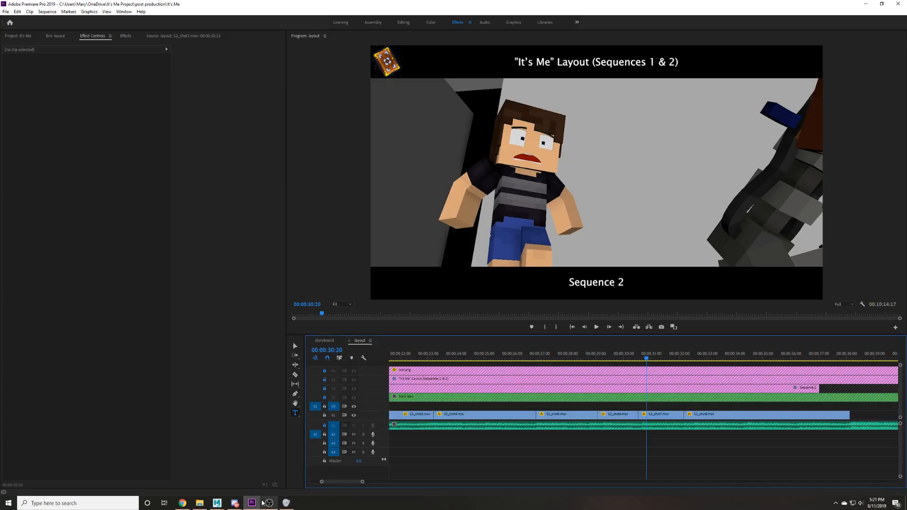
left_click(259, 502)
left_click(7, 12)
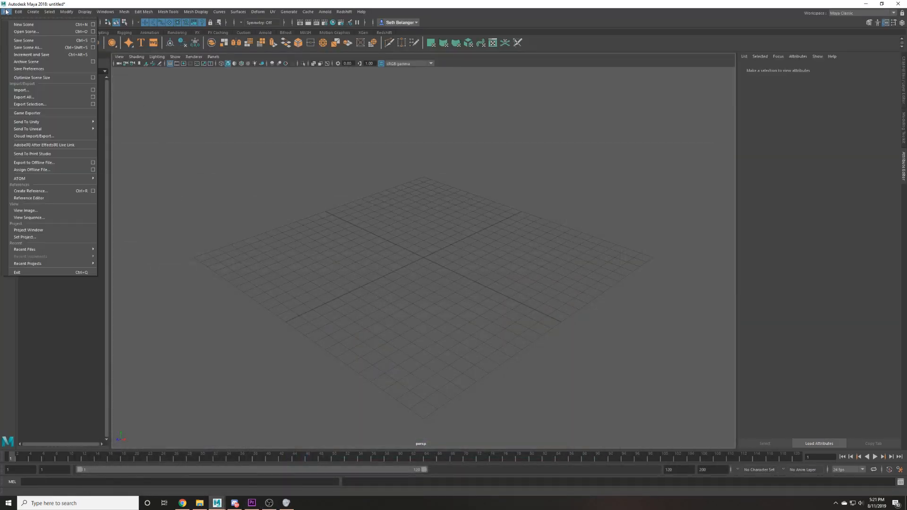
left_click(26, 32)
double_click(478, 239)
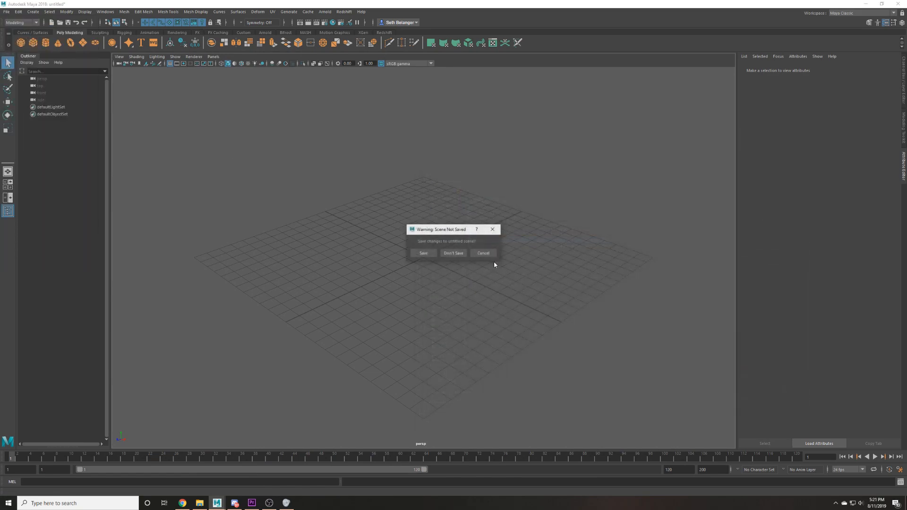
left_click(453, 253)
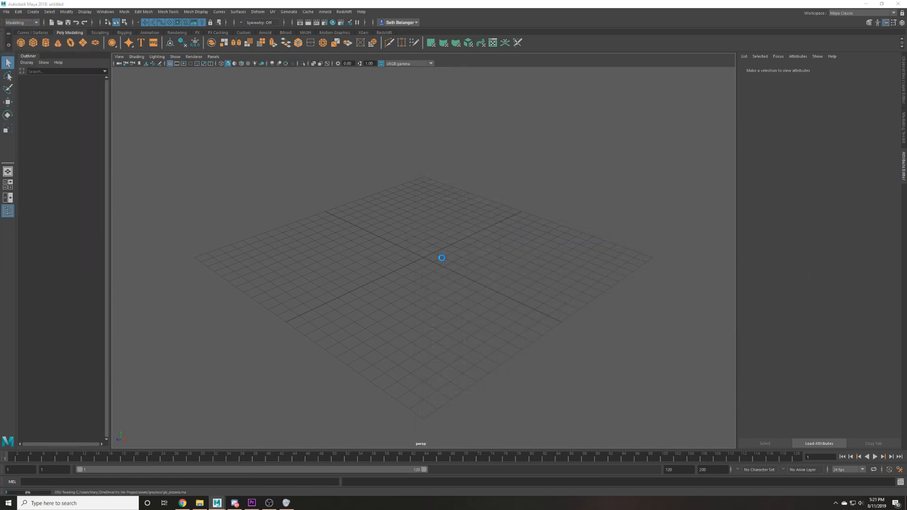
left_click(441, 257)
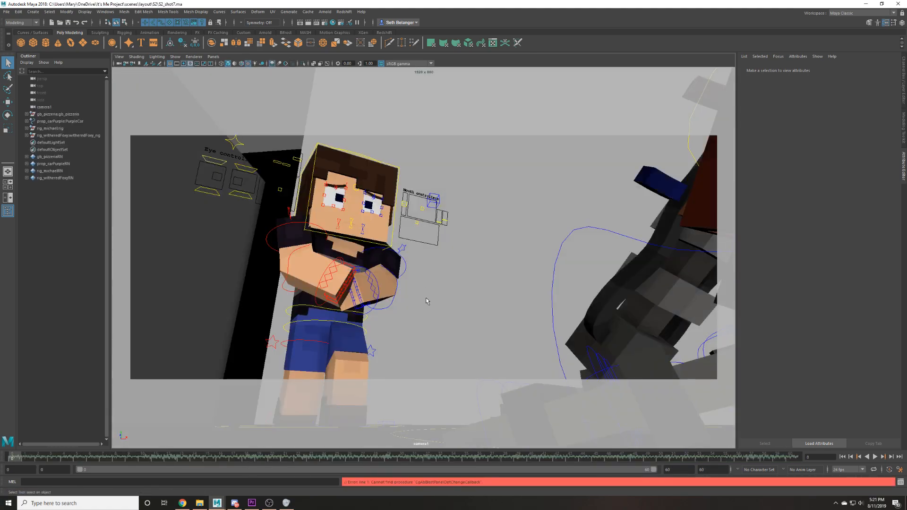
Select the Michael rig's master control and set its Translate X to -42, moving him away from Foxy.
left_click(257, 426)
key("w")
mouse_move(213, 460)
left_mouse_down()
mouse_move(304, 459)
mouse_move(259, 457)
left_mouse_up()
left_click_drag(292, 426, 369, 422)
key("ctrl+z")
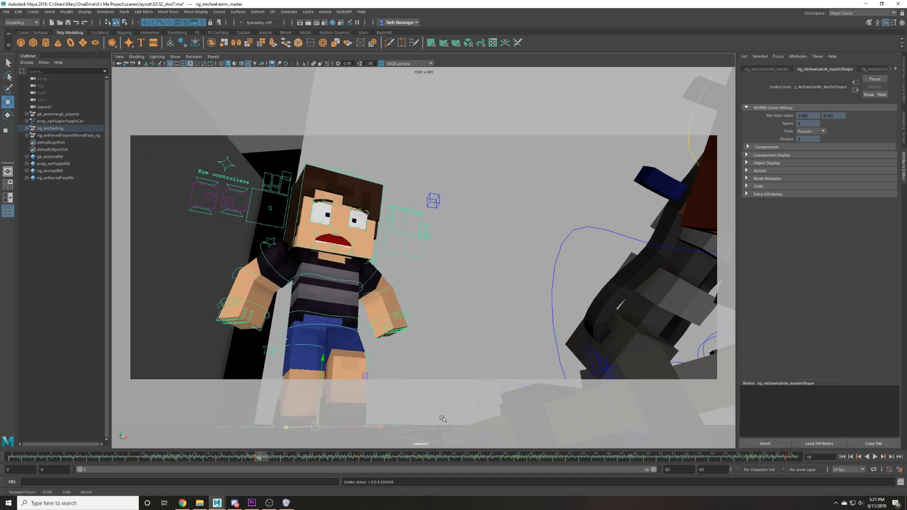
left_click(903, 97)
middle_click_drag(886, 88, 872, 88)
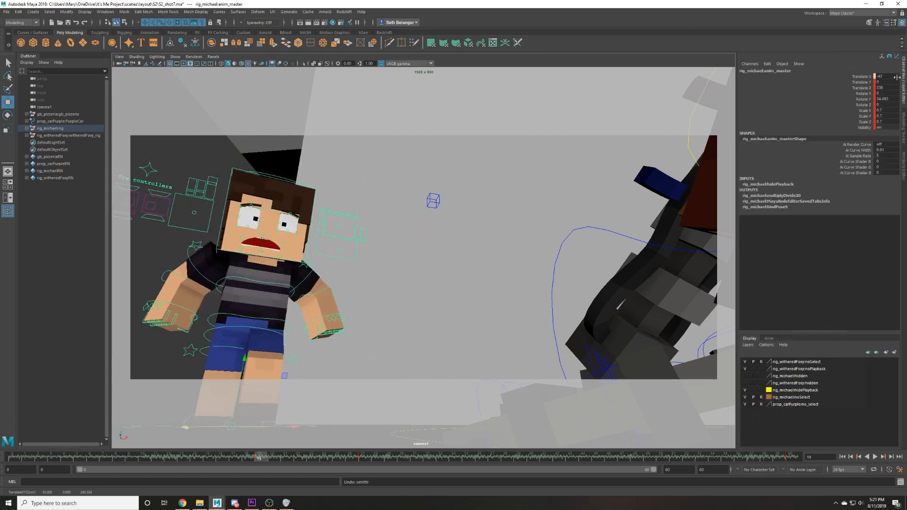
Reposition Michael's master control at the following keyframe and play back the shot to check his movement.
left_click_drag(301, 458, 362, 456)
middle_click_drag(410, 431, 325, 438)
key("alt+v")
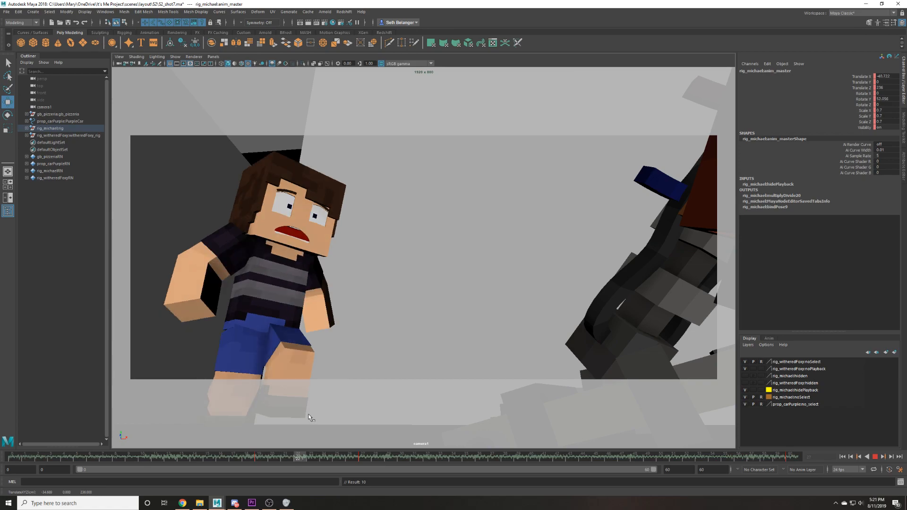
left_click_drag(503, 397, 849, 415)
middle_click_drag(331, 330, 725, 348)
left_click(363, 460)
key("alt+v")
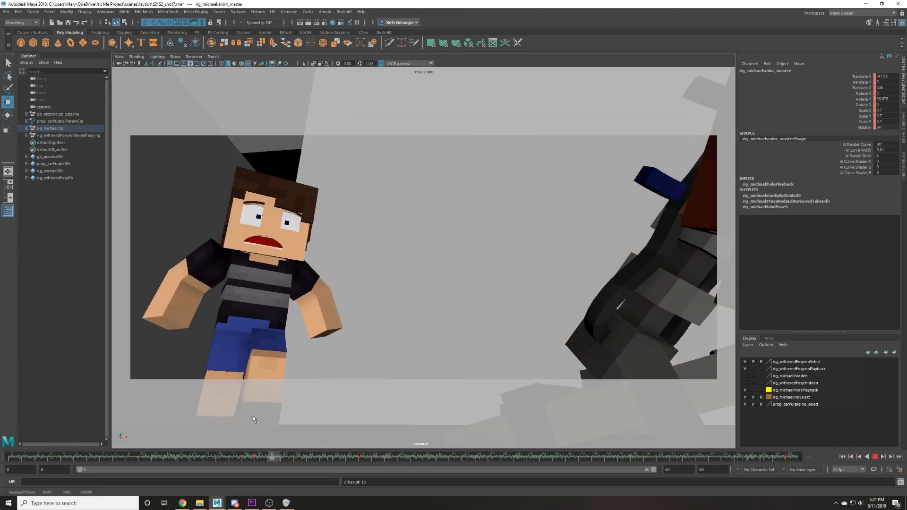
Return to frame 0, clear the selection and save the S2_shot7 scene.
left_click(12, 457)
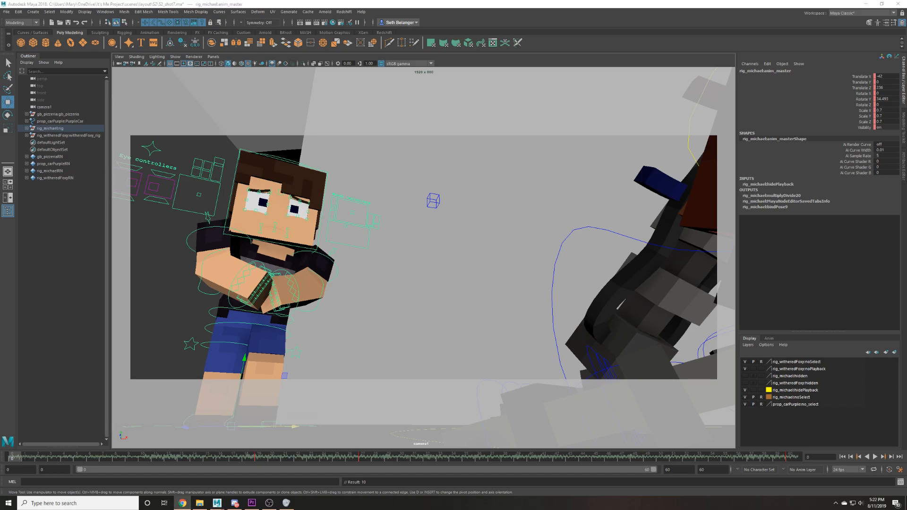
left_click(81, 108)
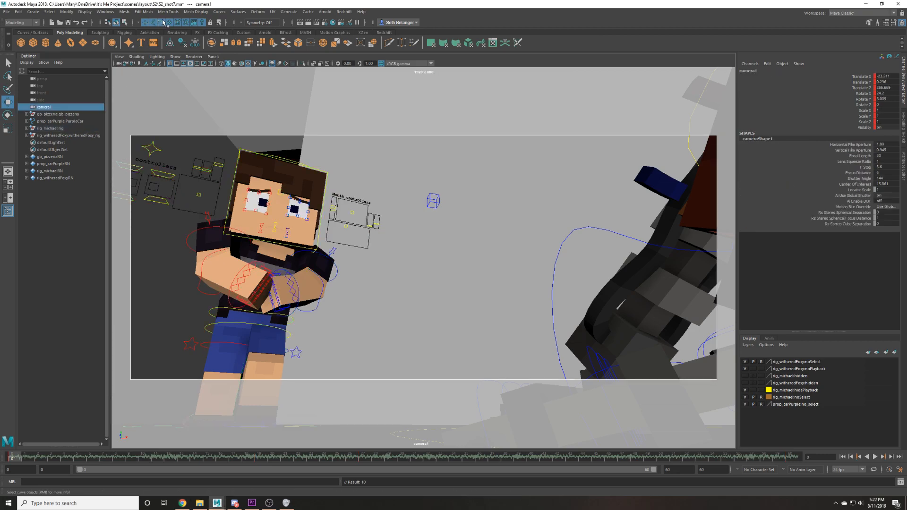
left_click(180, 201)
key("ctrl+s")
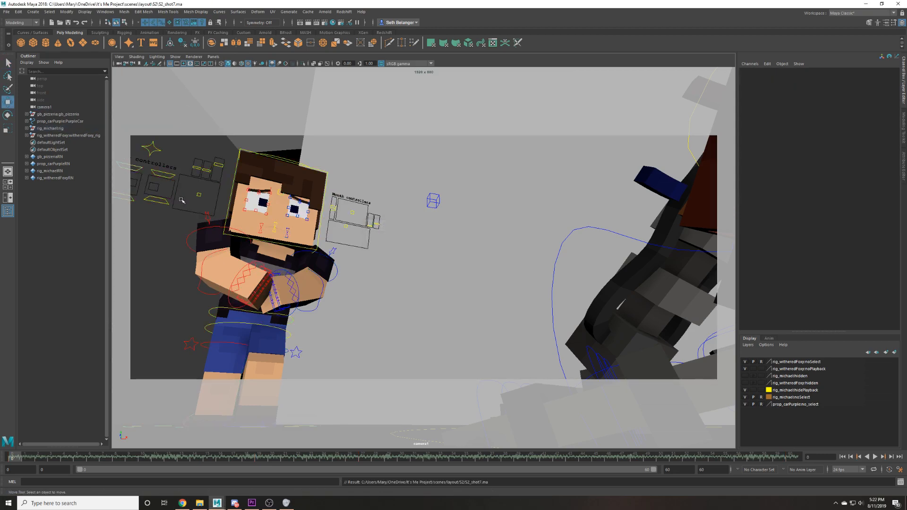
Select camera1 and try a view past Foxy's open jaws toward Michael, discarding it by returning to frame 0.
left_click(120, 69)
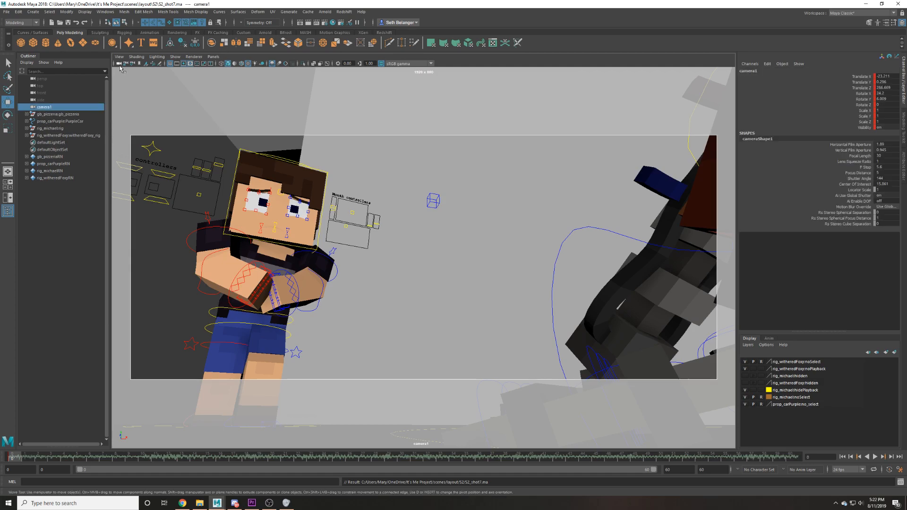
left_click_drag(538, 365, 520, 361, "alt")
middle_click_drag(520, 360, 529, 361, "alt")
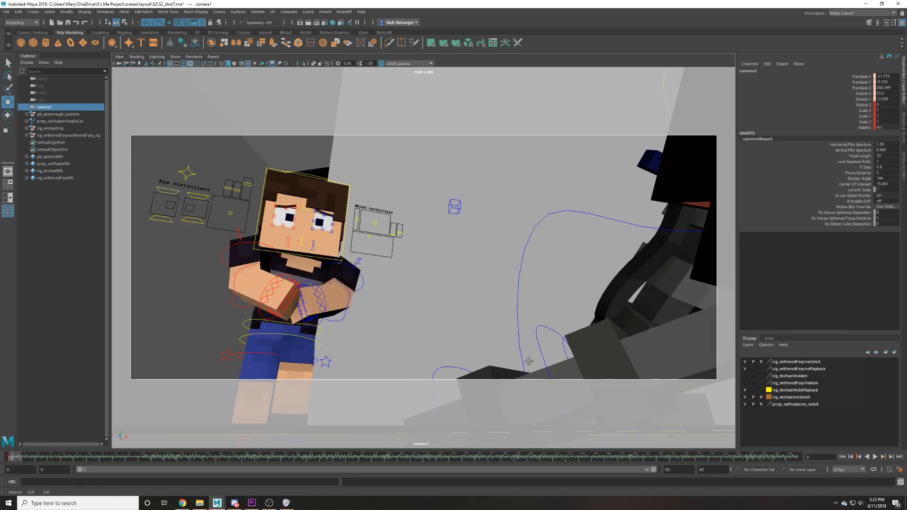
left_click_drag(528, 361, 461, 367, "alt")
middle_click_drag(448, 373, 385, 429, "alt")
left_click_drag(423, 376, 391, 367, "alt")
scroll(390, 386, "down", 5)
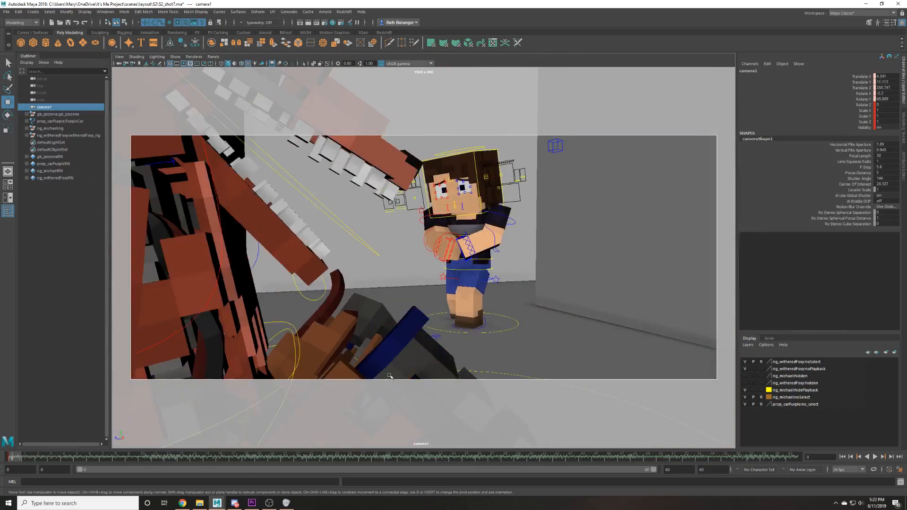
scroll(390, 375, "up", 2)
left_click_drag(92, 459, 11, 459)
Reframe camera1 at frame 0 with Michael on one side and Foxy's arm in the foreground, and key the camera.
left_click_drag(291, 380, 283, 378, "alt")
middle_click_drag(291, 338, 313, 326, "alt")
left_click_drag(314, 327, 308, 328, "alt")
scroll(318, 332, "down", 2)
scroll(318, 332, "up", 1)
middle_click_drag(308, 327, 307, 331, "alt")
key("s")
Play back the shot to check the new framing and save the S2_shot7 scene.
key("alt+v")
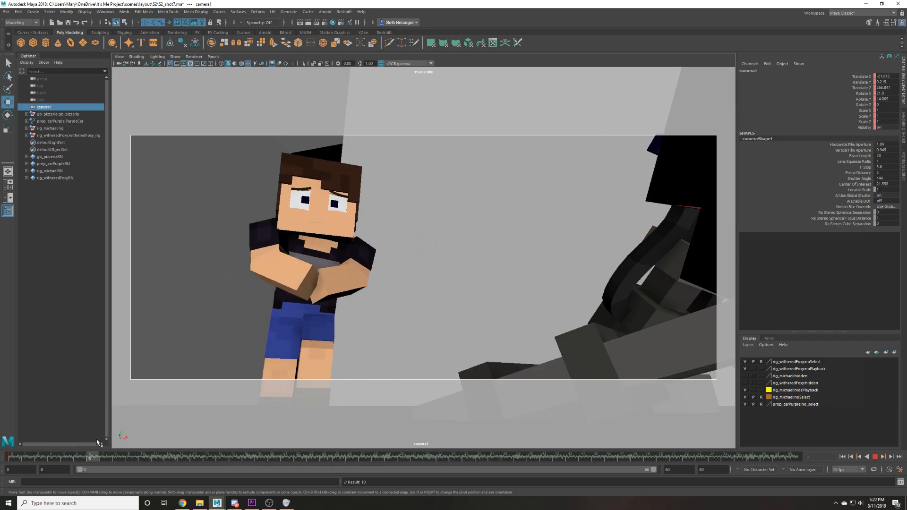
key("alt+v")
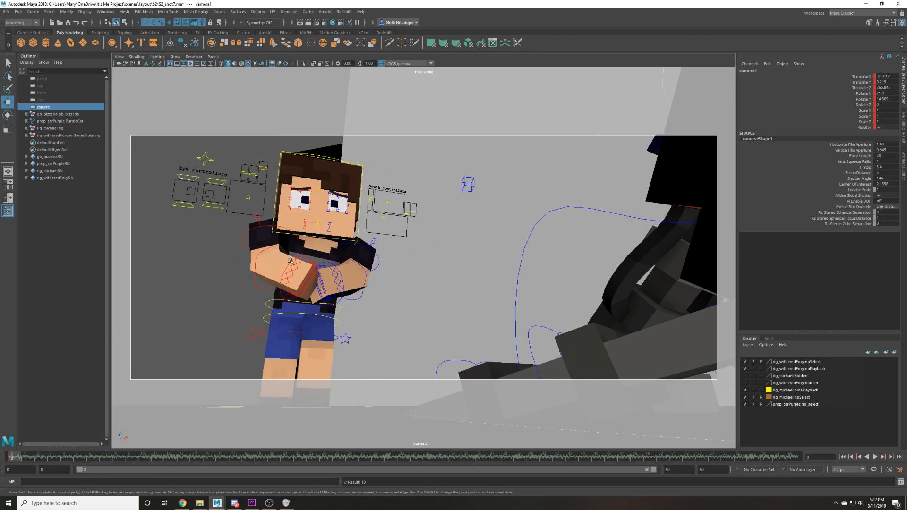
key("alt+v")
key("alt+v")
key("q")
key("ctrl+s")
key("Return")
key("w")
Show the storyboard sequence in Premiere Pro and delete the old S2_shot7 movie from the movies/layout folder in File Explorer.
left_click(251, 502)
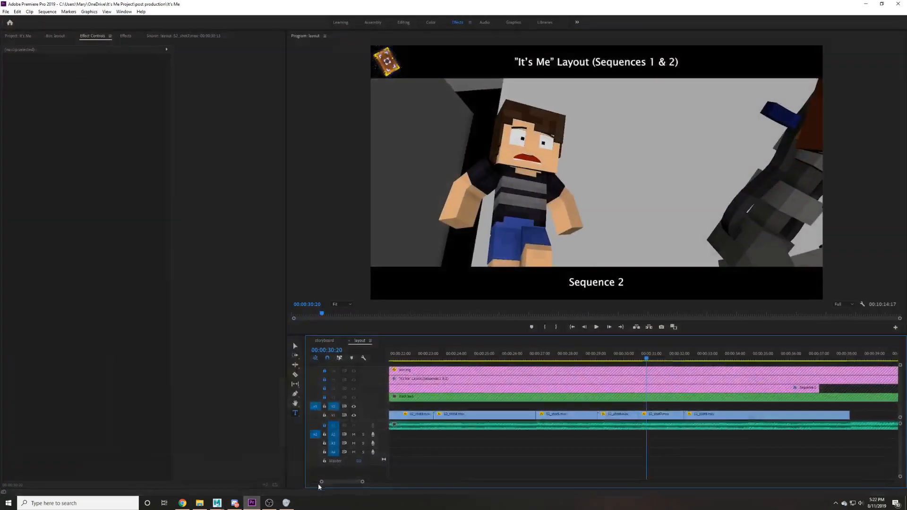
left_click(333, 342)
left_click(200, 503)
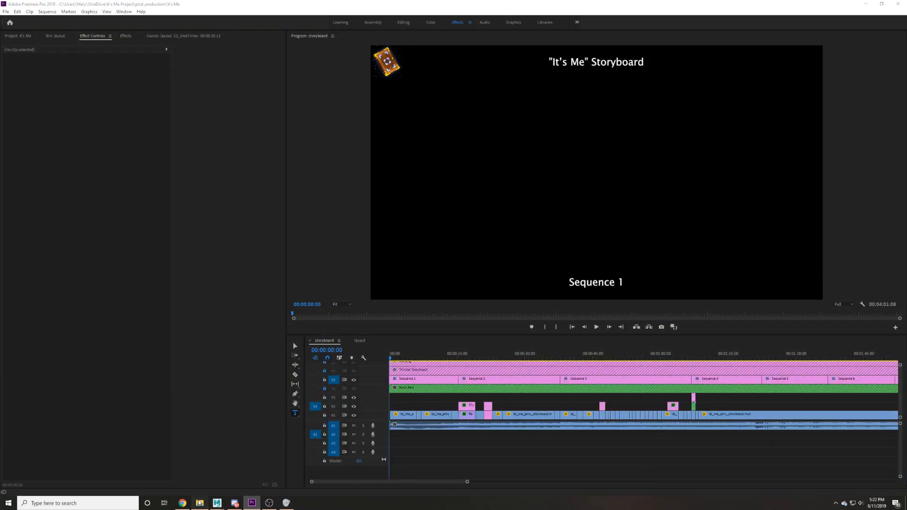
left_click(217, 502)
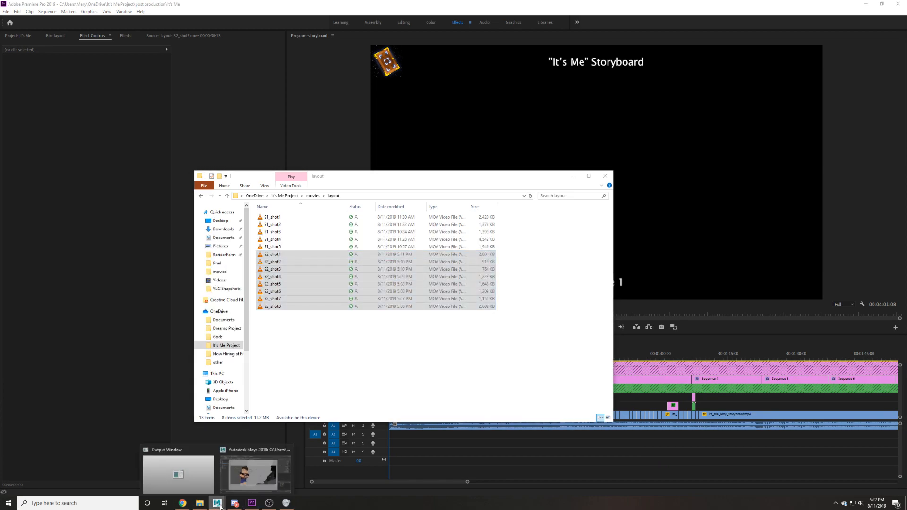
left_click(255, 467)
left_click(202, 504)
left_click(356, 349)
left_click(304, 299)
key("Delete")
Playblast the revised shot in Maya as S2_shot7.mov in the movies/layout folder, close the VLC preview and save the scene.
right_click(251, 456)
left_click(320, 451)
left_click(347, 296)
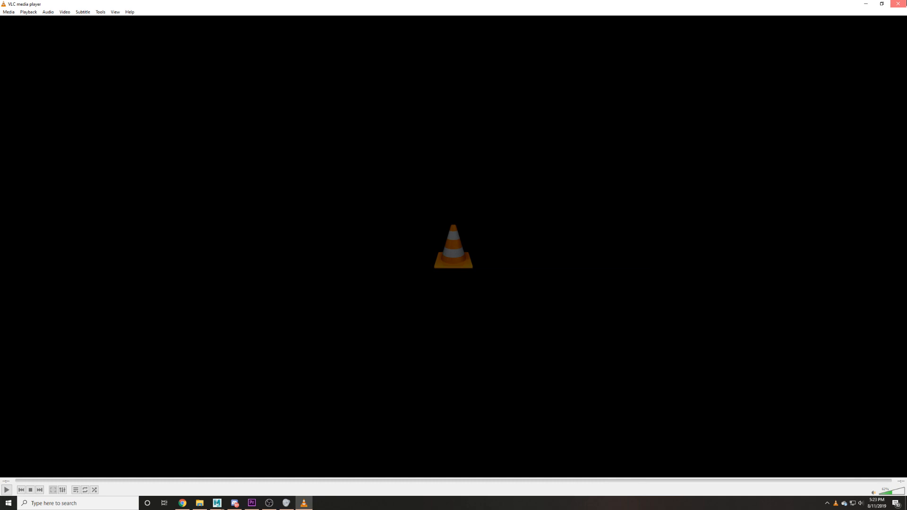
left_click(897, 4)
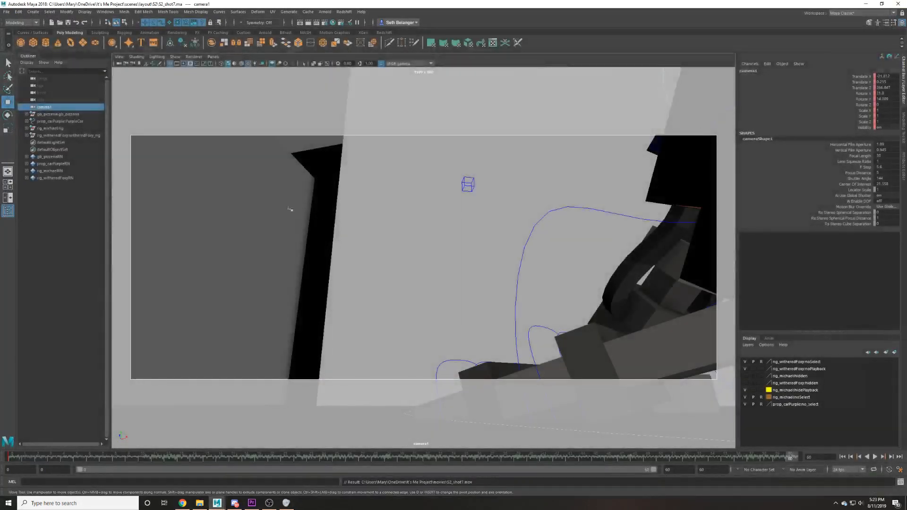
left_click(280, 162)
key("ctrl+s")
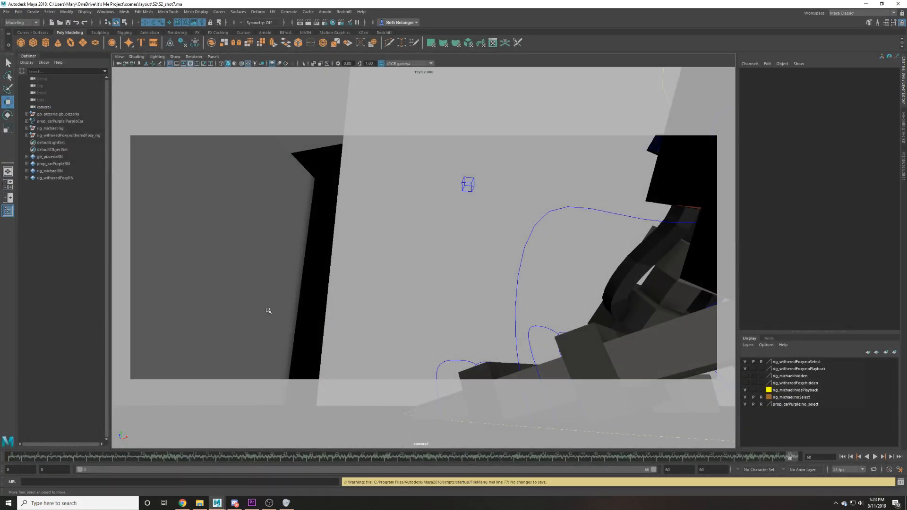
Switch to Premiere Pro and relink the missing S2_shot7.mov clip to the new file in the movies/layout folder.
left_click(251, 502)
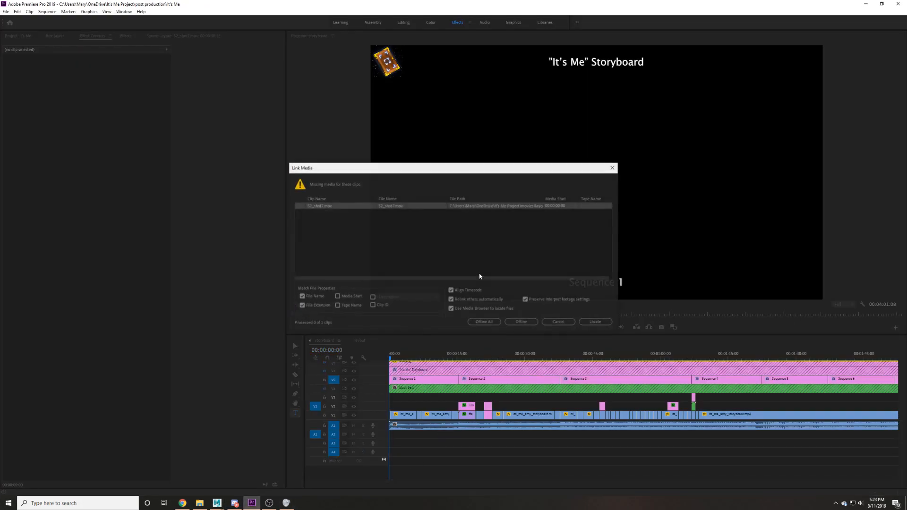
left_click(594, 322)
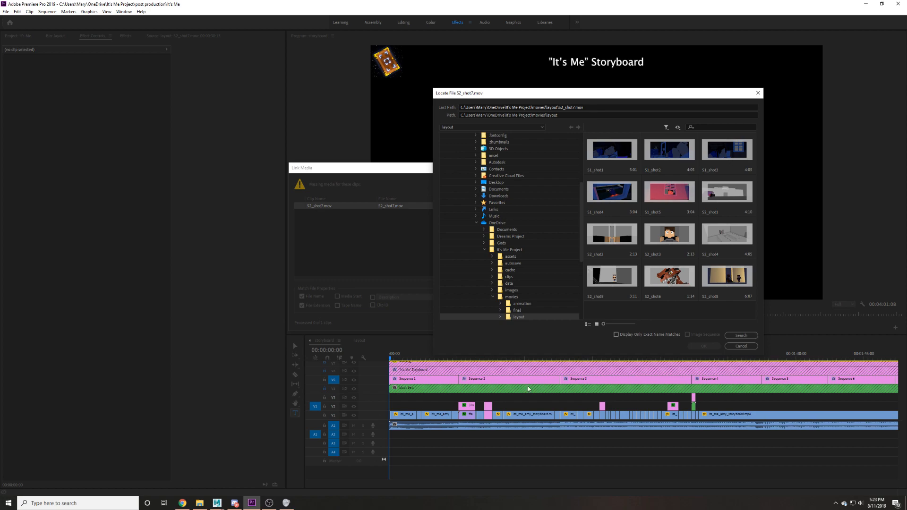
left_click(199, 503)
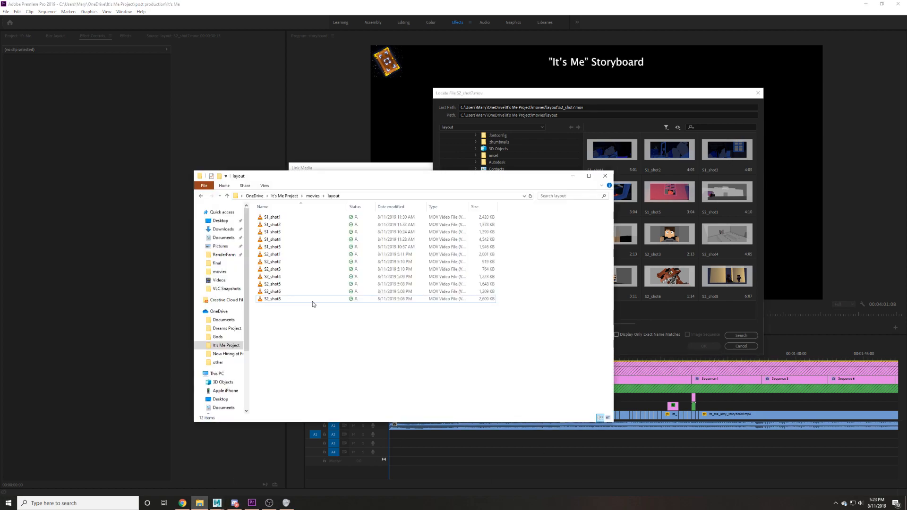
left_click(299, 206)
left_click(314, 197)
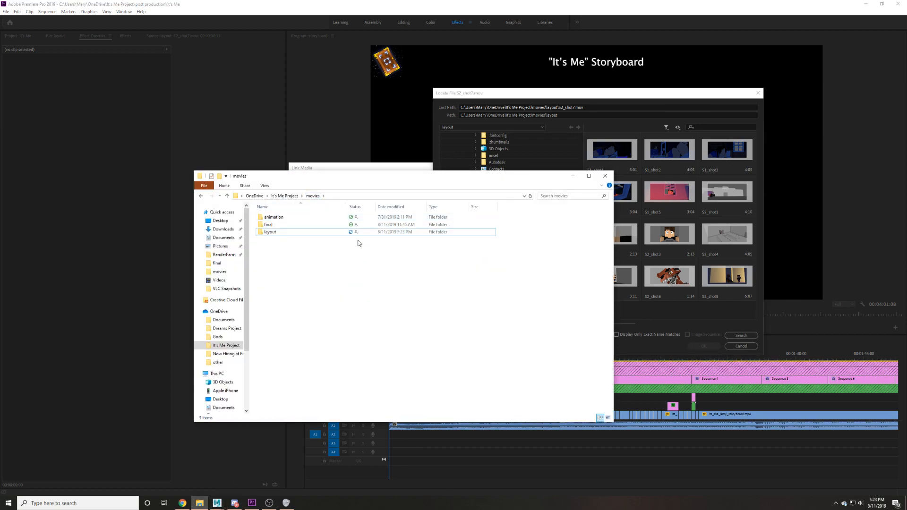
left_click(605, 175)
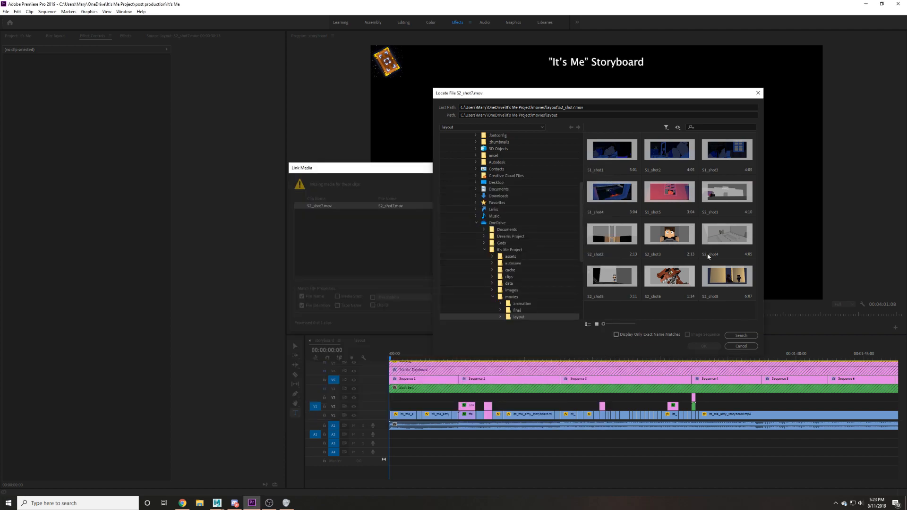
left_click(659, 192)
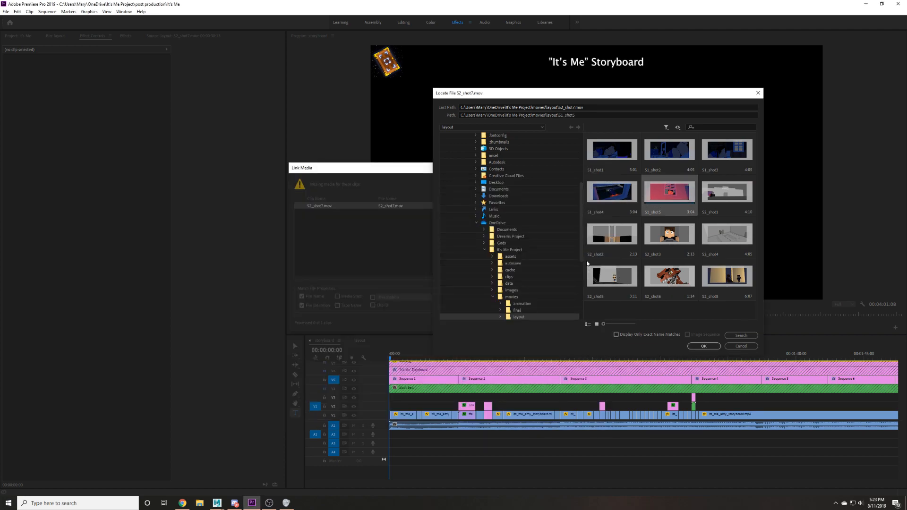
left_click(521, 310)
left_click(520, 316)
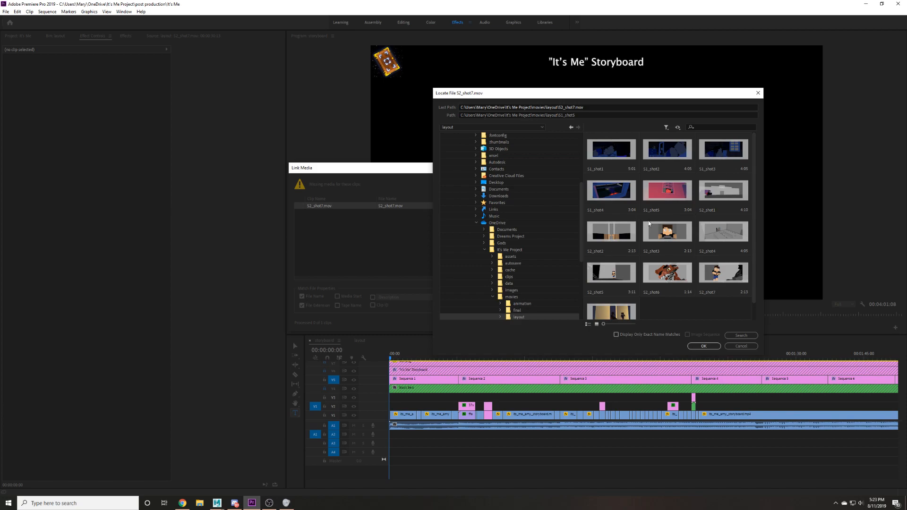
left_click(708, 275)
left_click(704, 346)
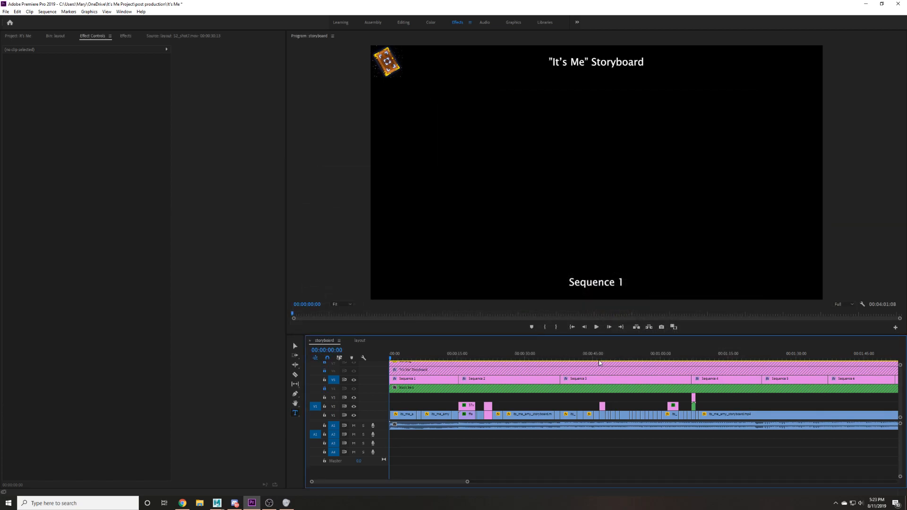
Return to the layout sequence, save the project and play back the section around the updated S2_shot7 clip.
left_click(360, 340)
key("ctrl+s")
left_click_drag(632, 357, 613, 358)
key("space")
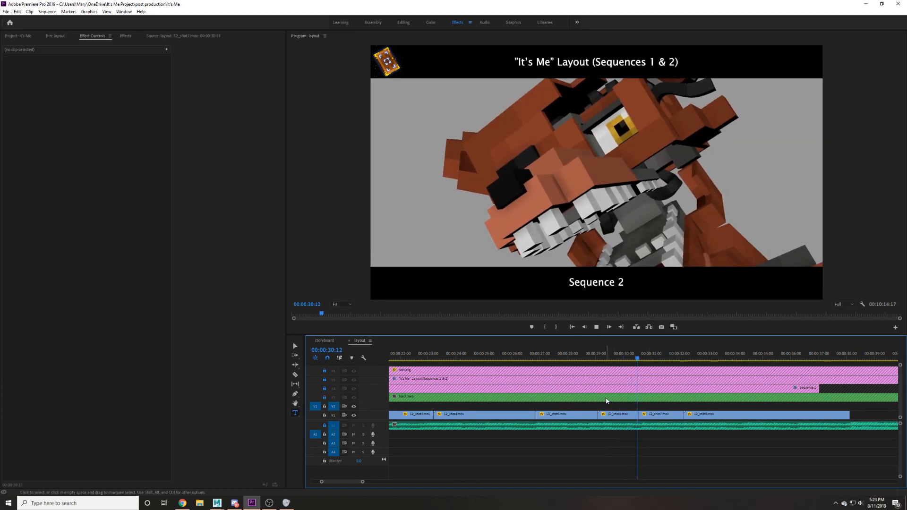
left_click(634, 359)
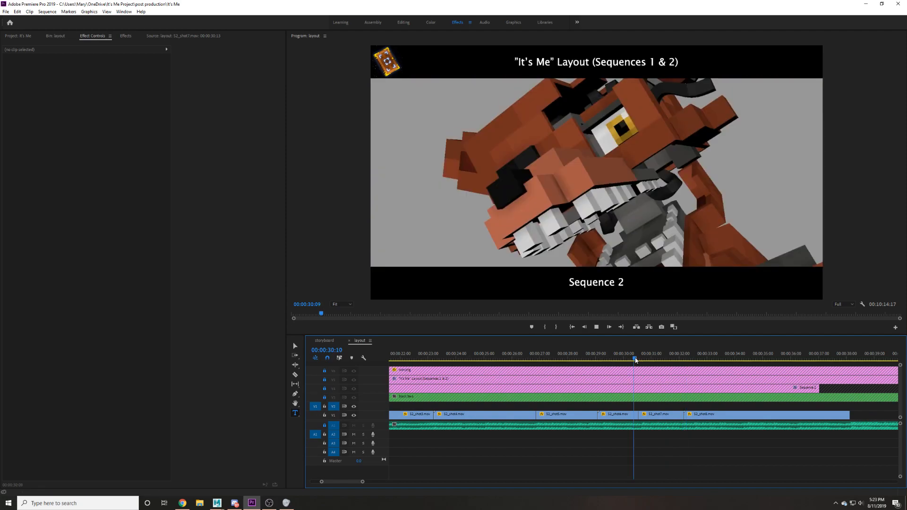
key("space")
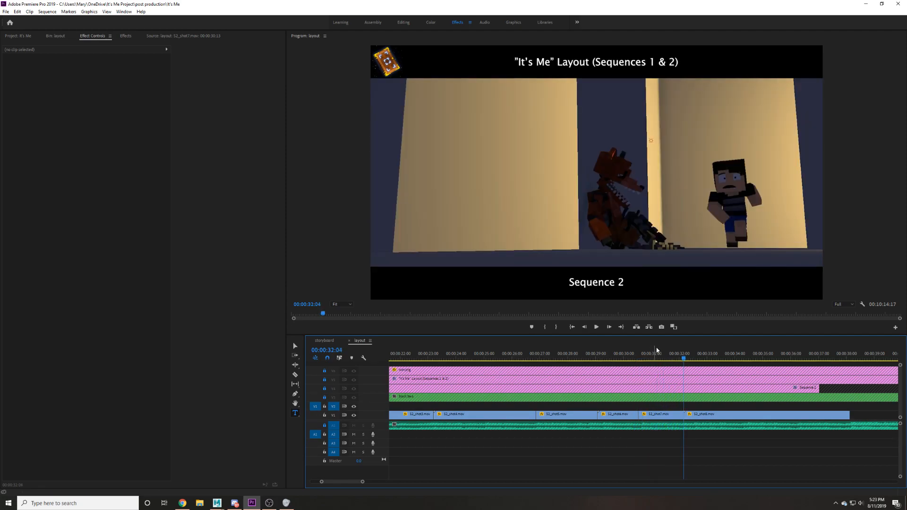
left_click(646, 358)
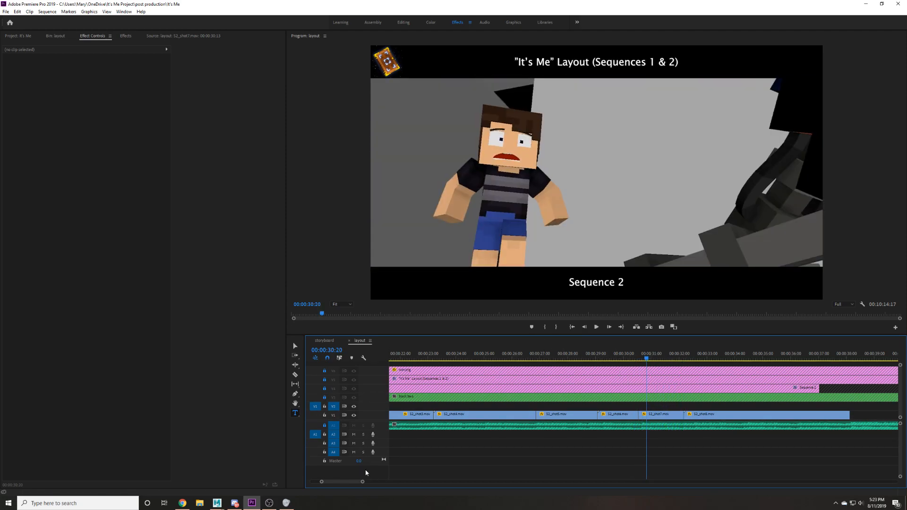
Play the whole layout sequence from its start in a maximized program monitor, stop after the last shot and restore the workspace.
left_click_drag(334, 481, 402, 482)
left_click_drag(403, 354, 291, 377)
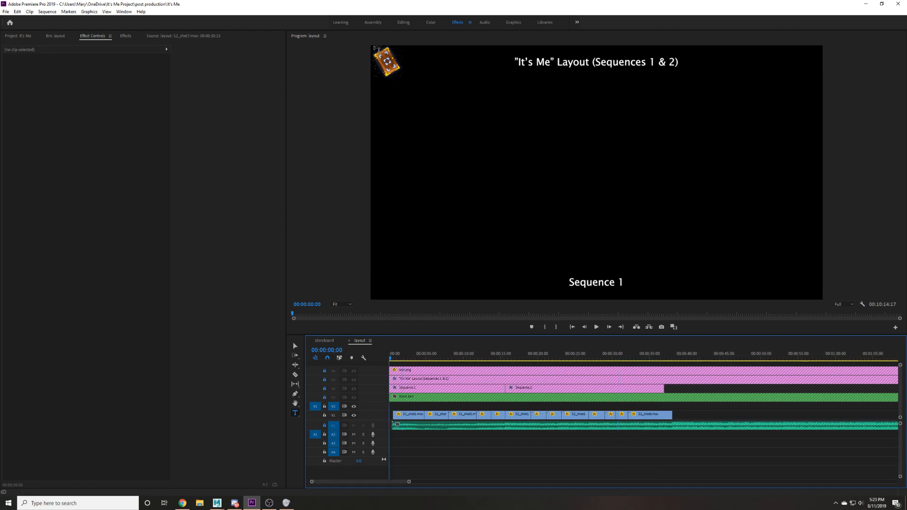
key("grave")
key("space")
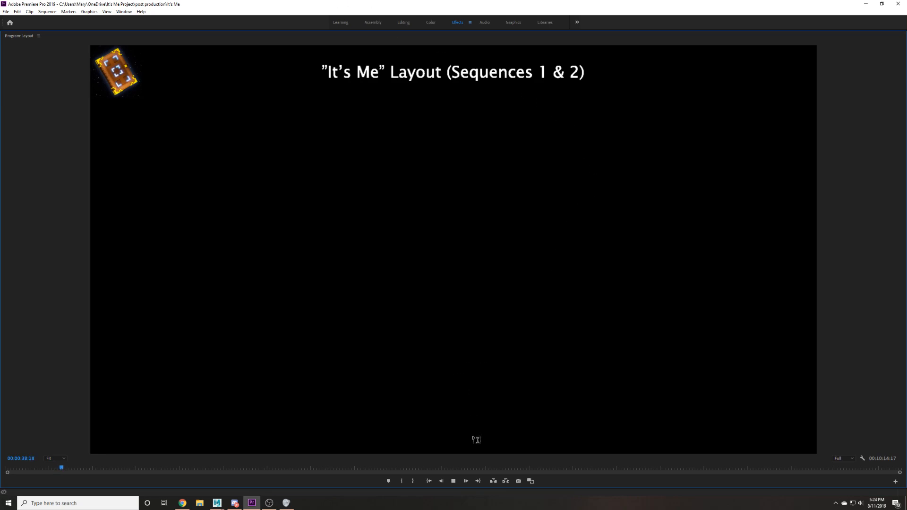
left_click(456, 482)
key("alt+Tab")
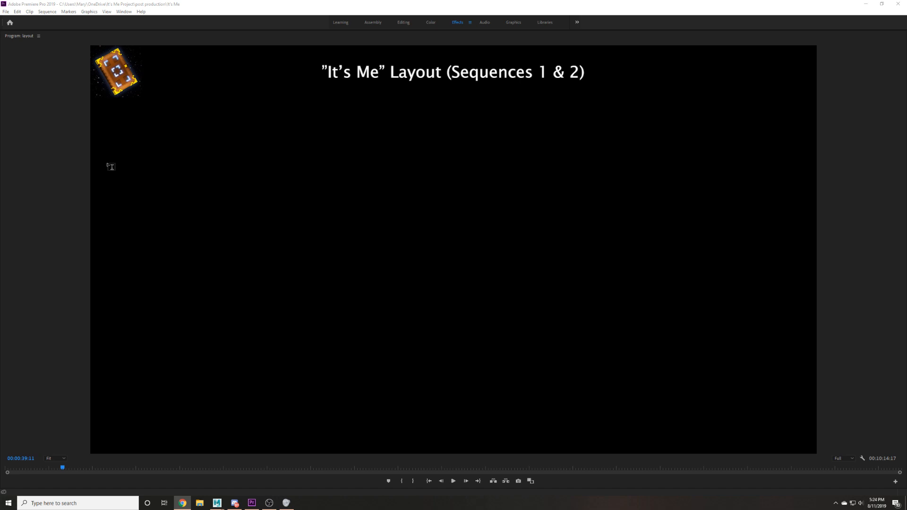
key("grave")
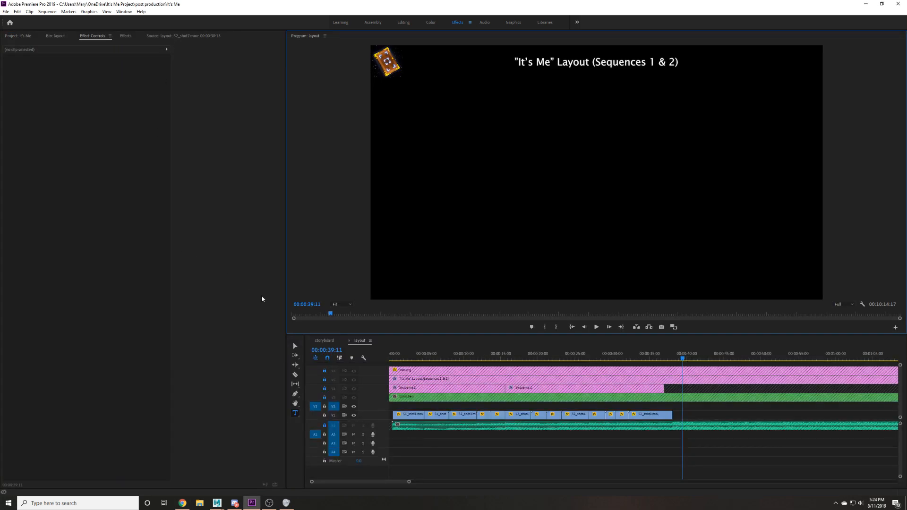
Activate the Selection tool, return the playhead to the start of the layout sequence and save the project.
left_click(295, 345)
left_click(454, 468)
key("Home")
key("ctrl+s")
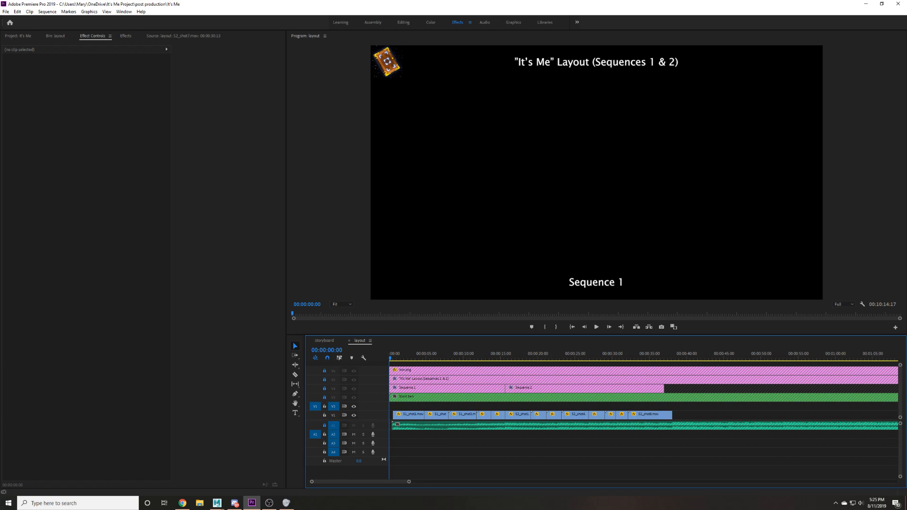
key("ctrl+s")
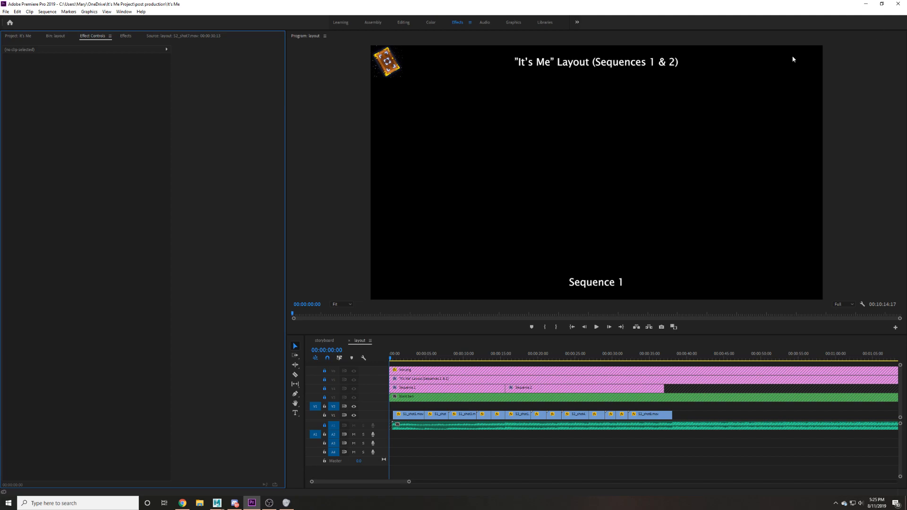
Return to Premiere Pro and save the It's Me project again.
right_click(698, 208)
left_click(246, 335)
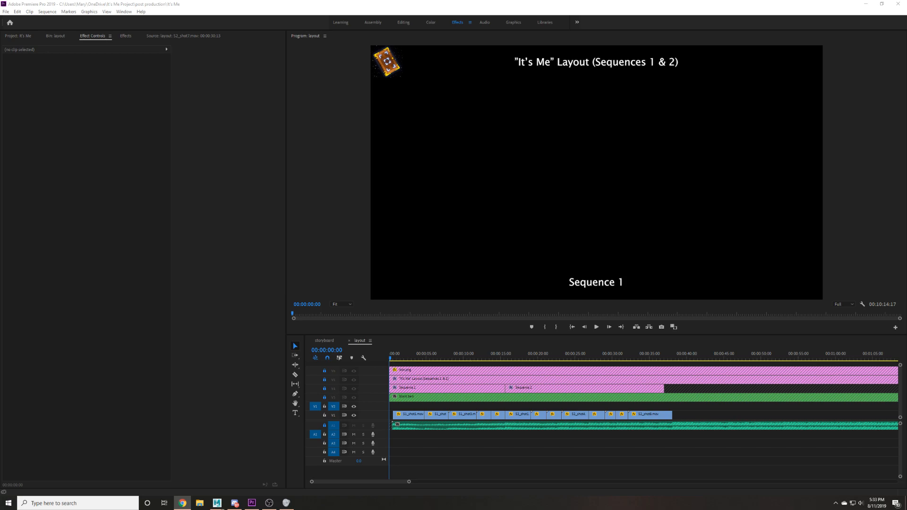
left_click(55, 197)
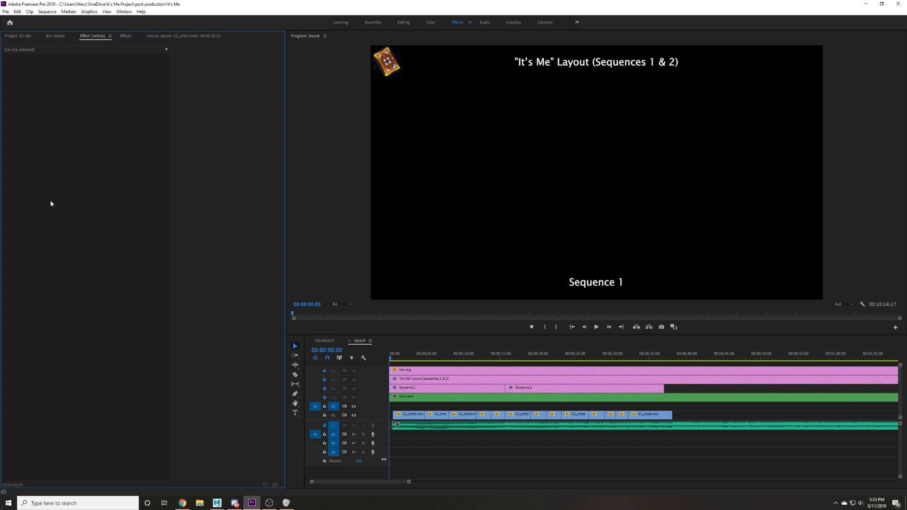
key("ctrl+s")
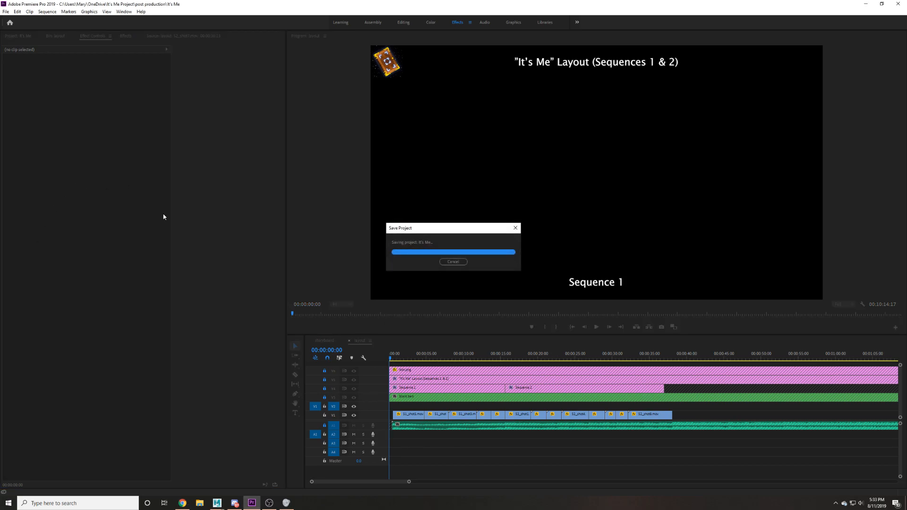